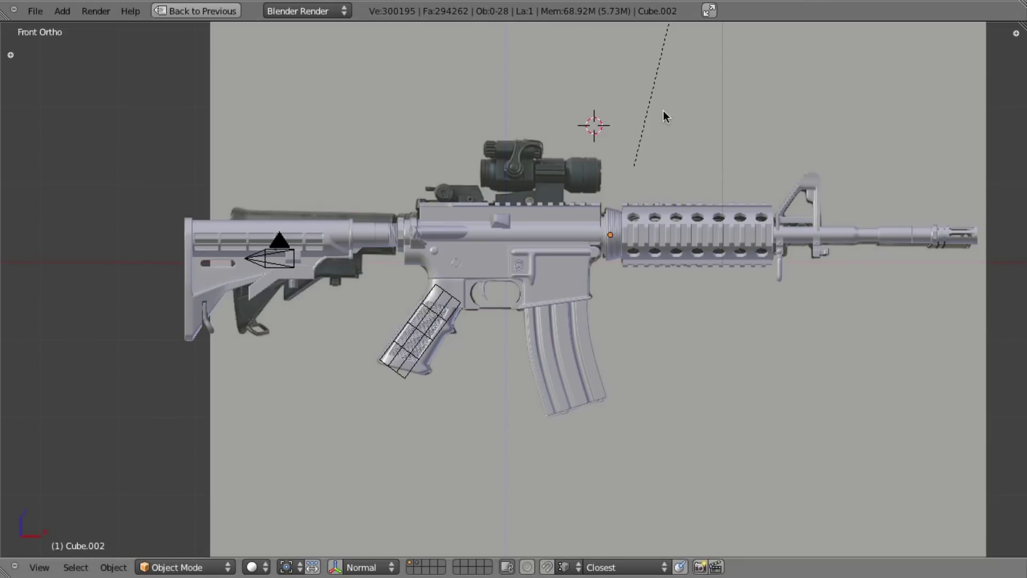
Step: Examine the rifle model from both sides and compare it with the reference image in front view
scroll(660, 198, "up", 2)
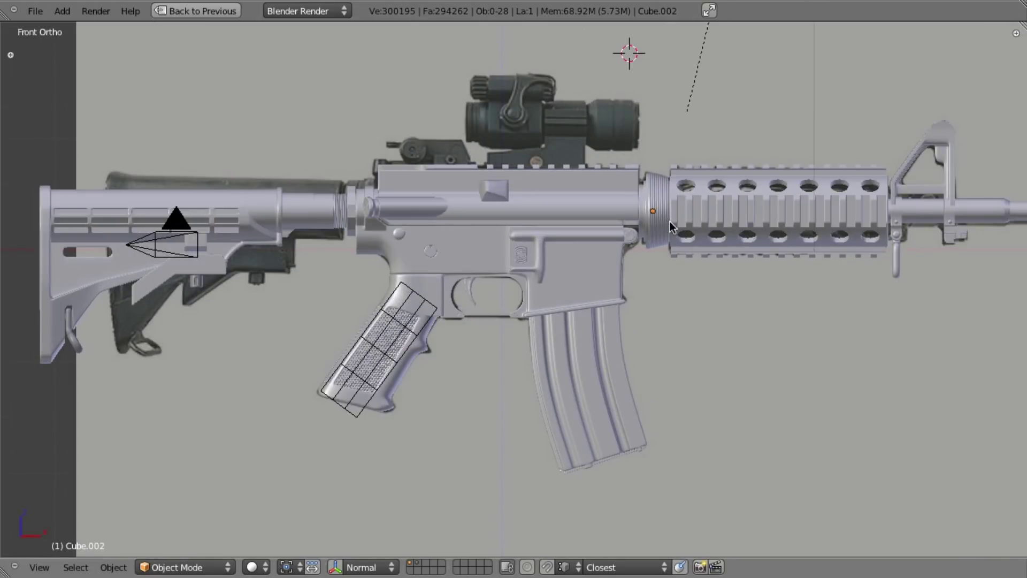
middle_click_drag(698, 245, 685, 262)
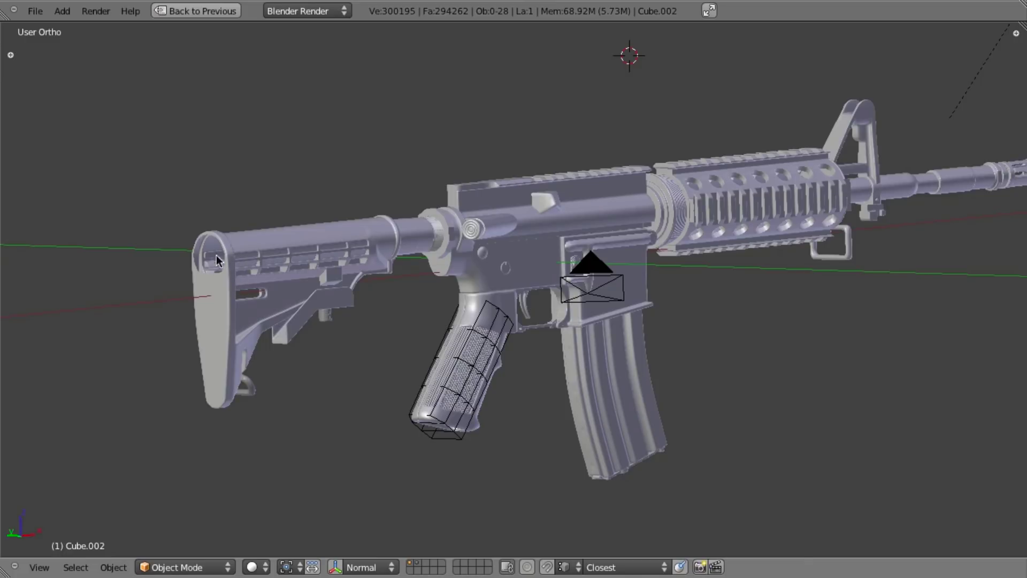
middle_click_drag(359, 265, 295, 270, "shift")
scroll(379, 267, "up", 3)
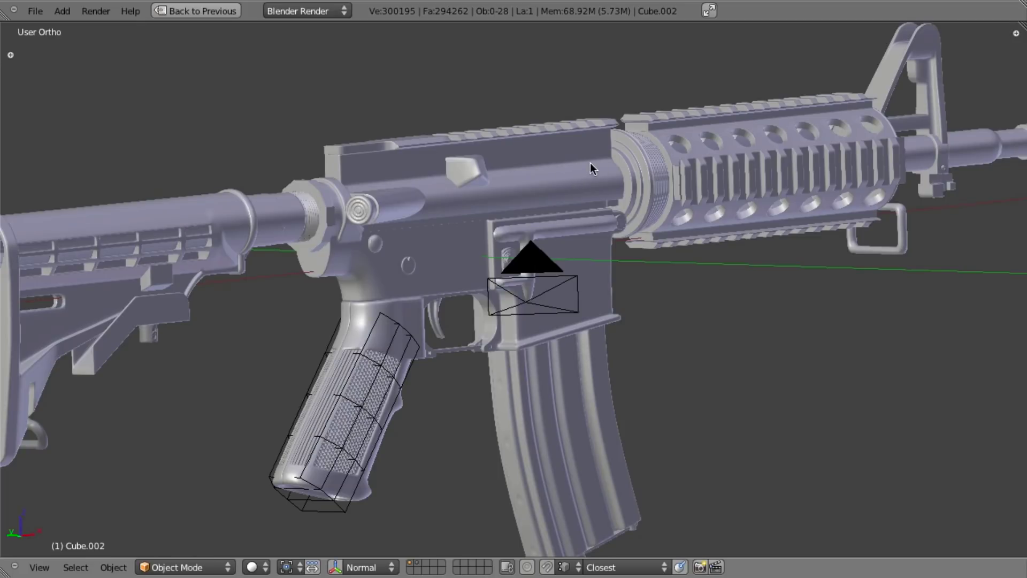
scroll(360, 256, "down", 2)
middle_click_drag(340, 245, 711, 249)
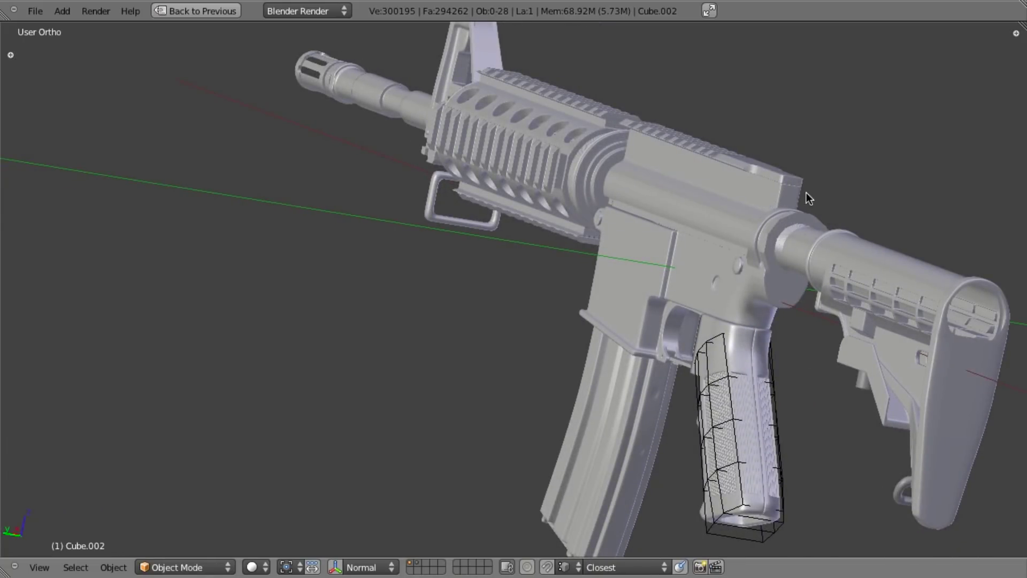
middle_click_drag(801, 225, 690, 284)
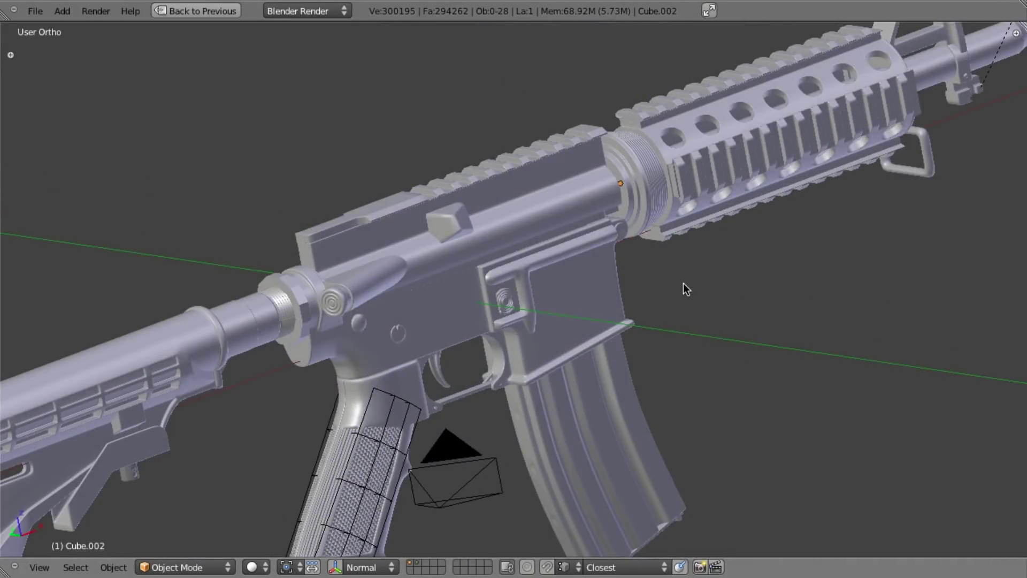
scroll(561, 292, "down", 3)
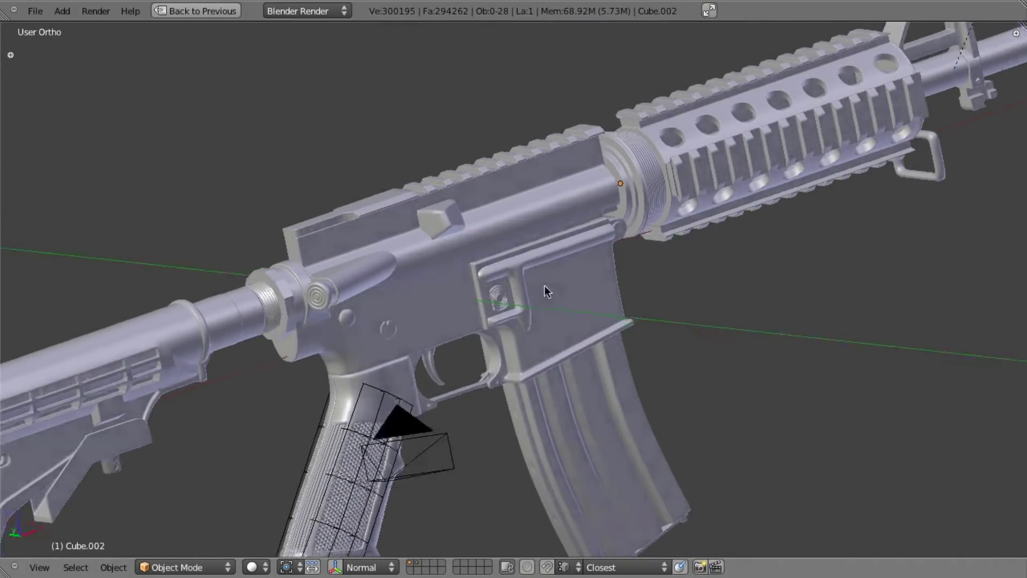
middle_click_drag(585, 307, 534, 298)
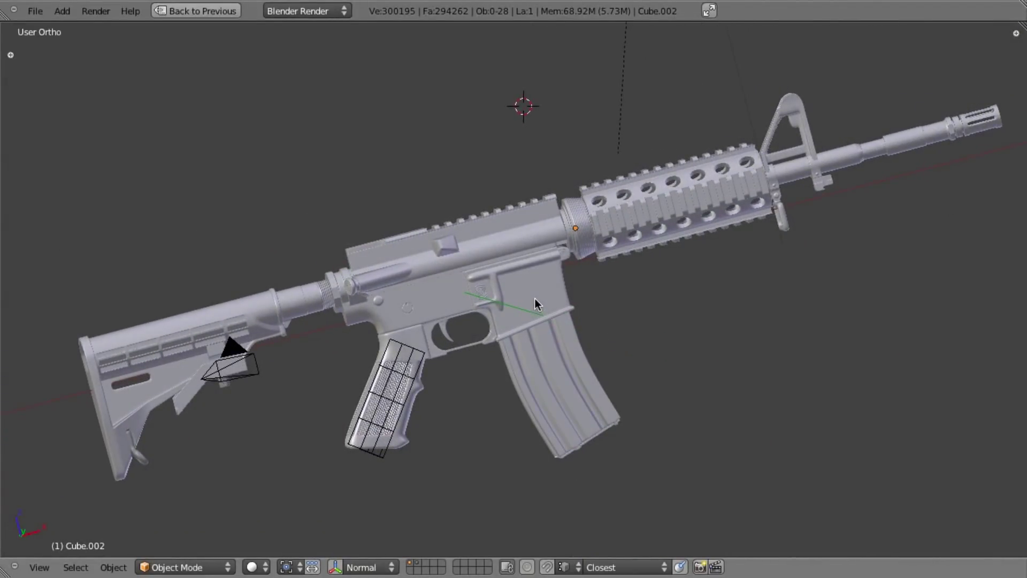
key("KP_1")
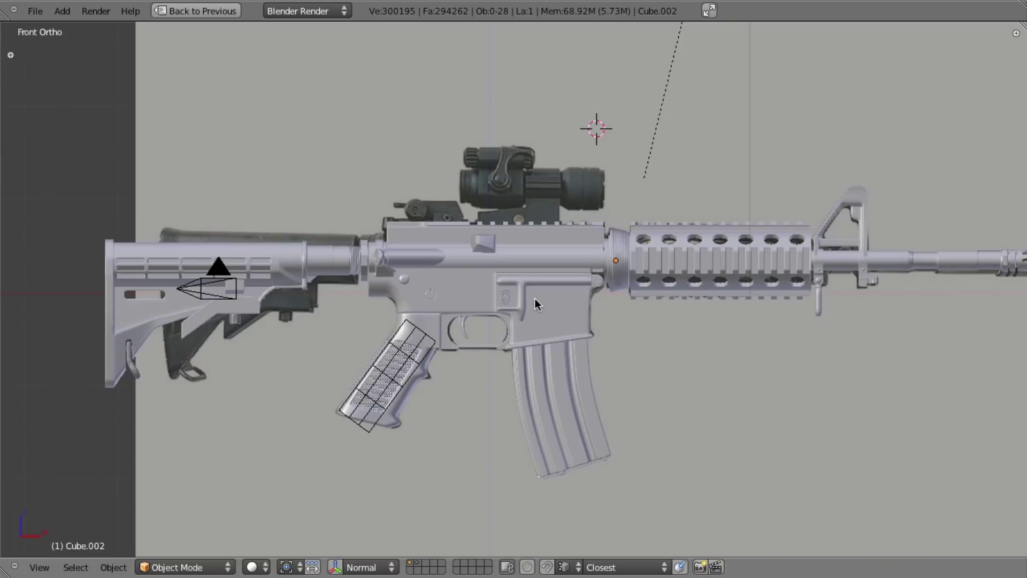
scroll(534, 298, "up", 3)
scroll(535, 300, "down", 1)
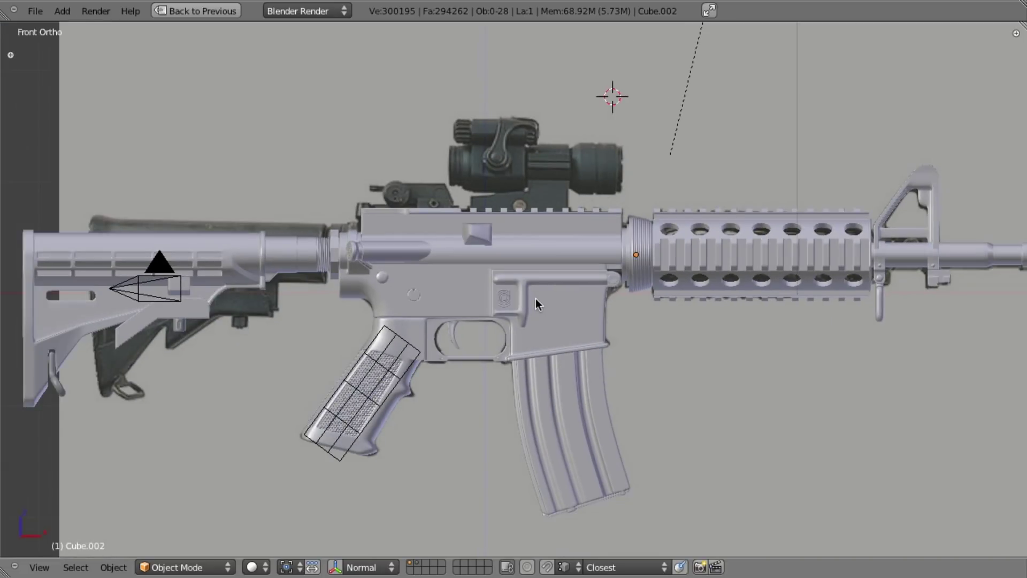
scroll(537, 304, "down", 1)
middle_click_drag(546, 302, 527, 301, "shift")
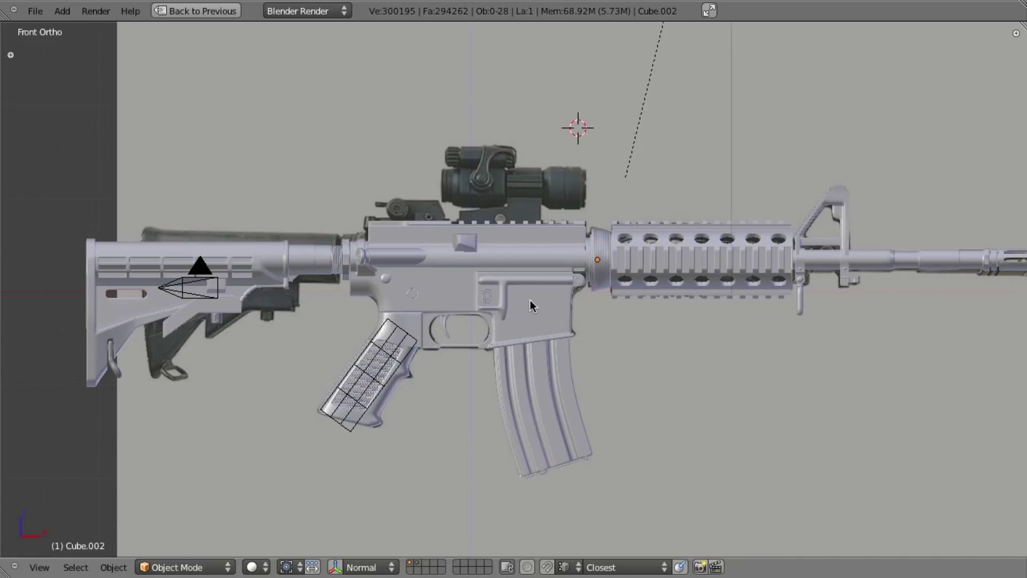
scroll(529, 300, "down", 1, "ctrl")
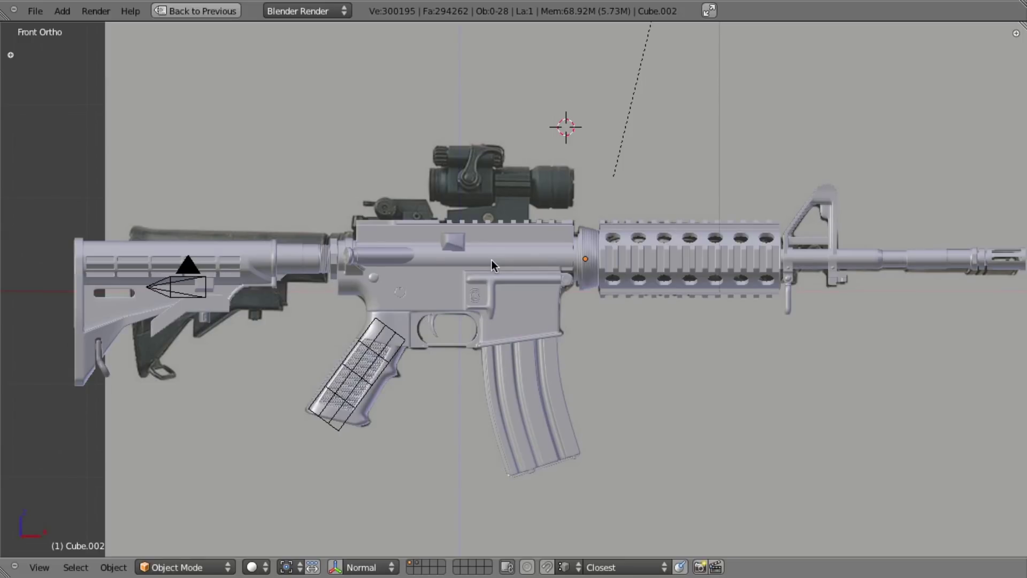
Step: Restore the full editor layout, show the scene settings and collapse the Keying Sets, Units and Scene sections
key("shift+space")
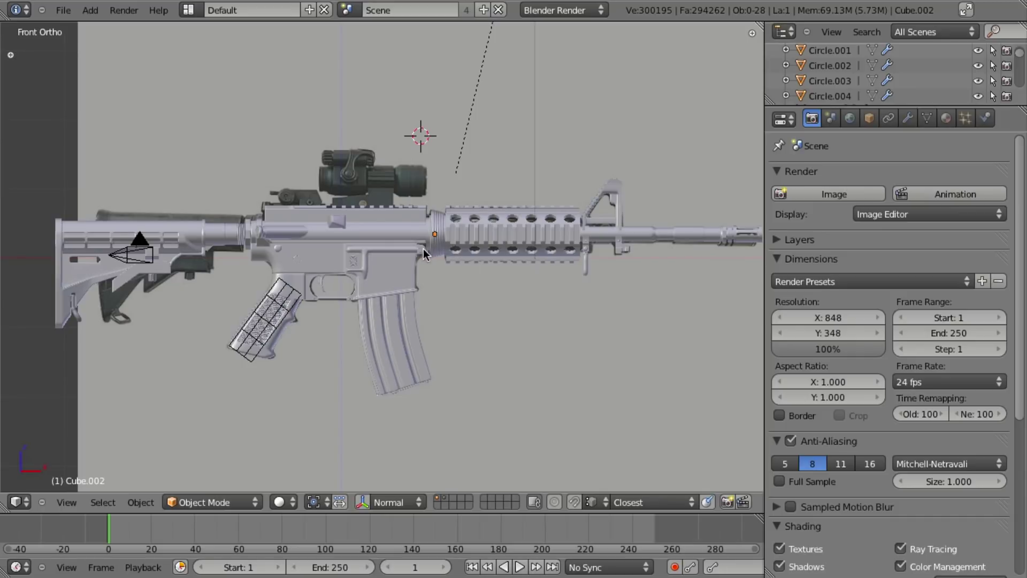
scroll(423, 248, "up", 1)
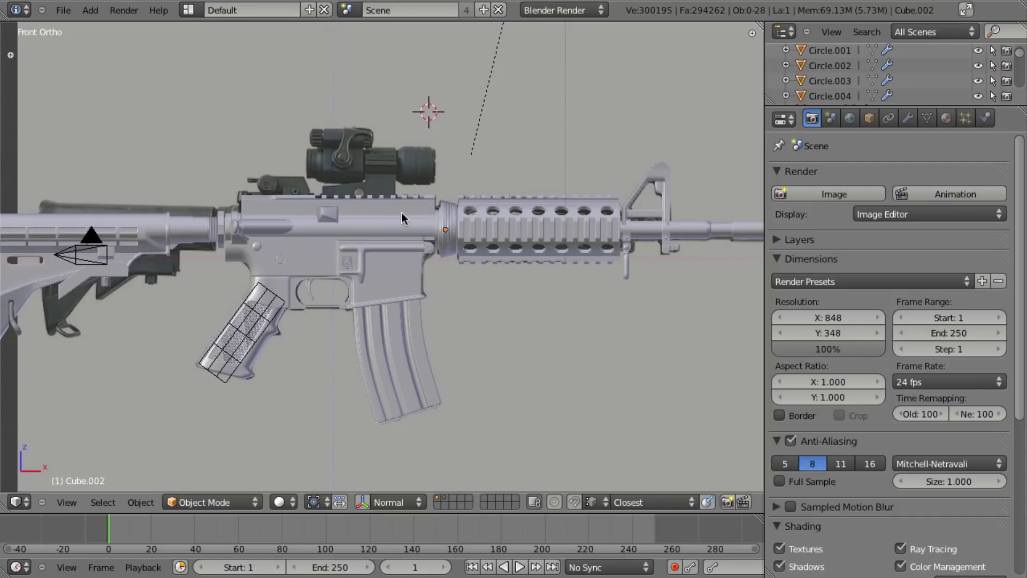
scroll(401, 213, "up", 1)
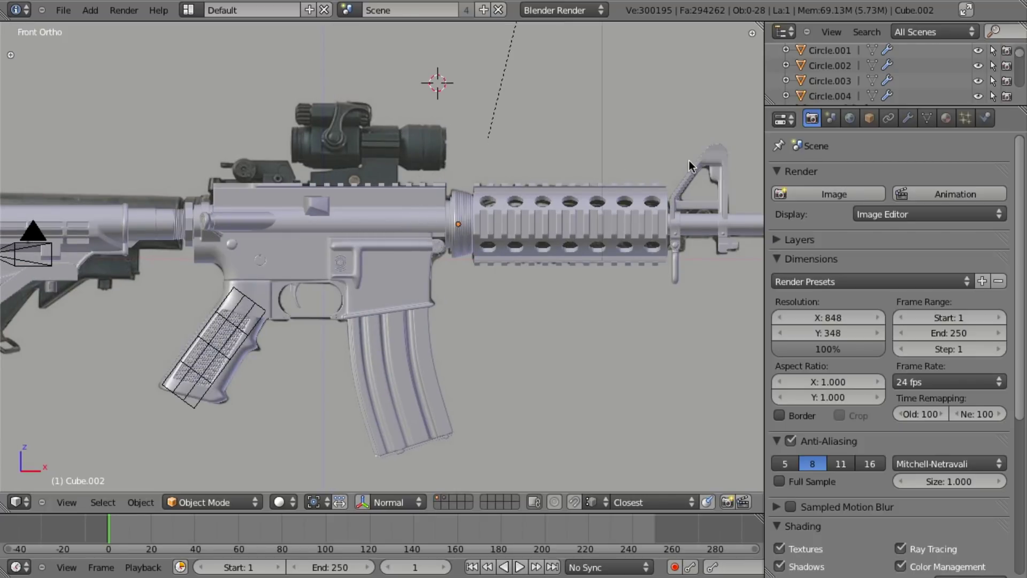
left_click(830, 119)
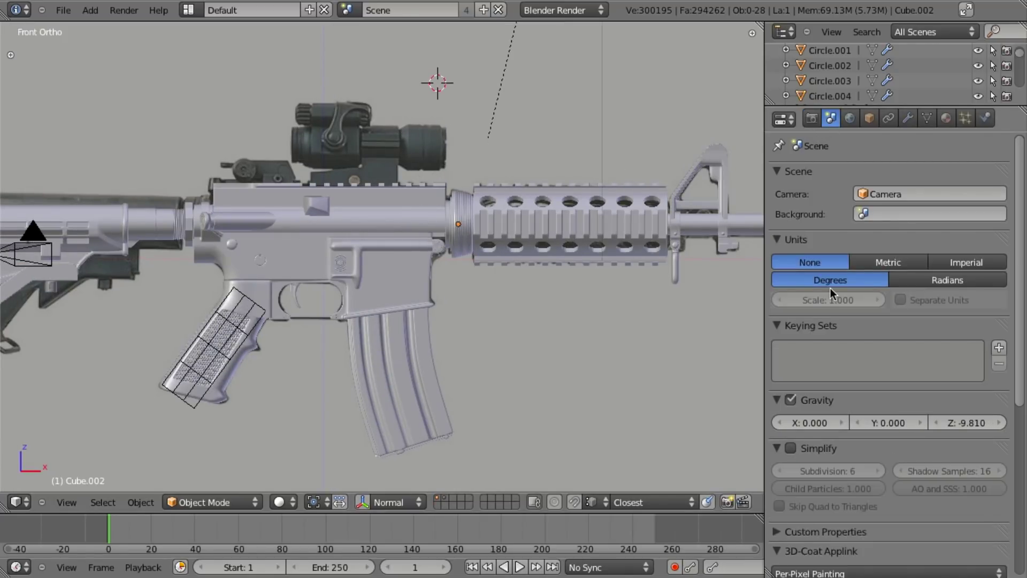
left_click(776, 325)
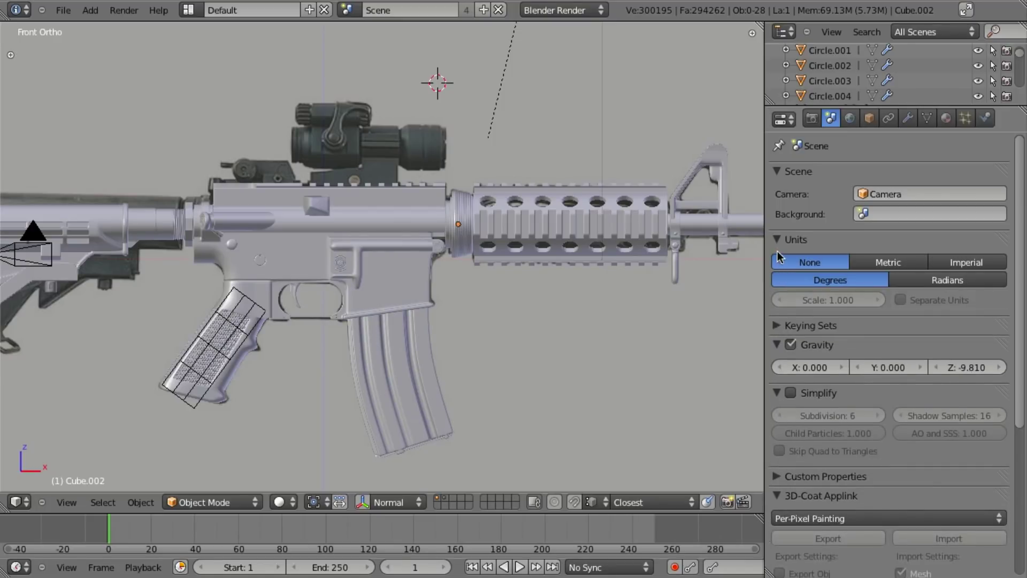
left_click(777, 238)
left_click(781, 172)
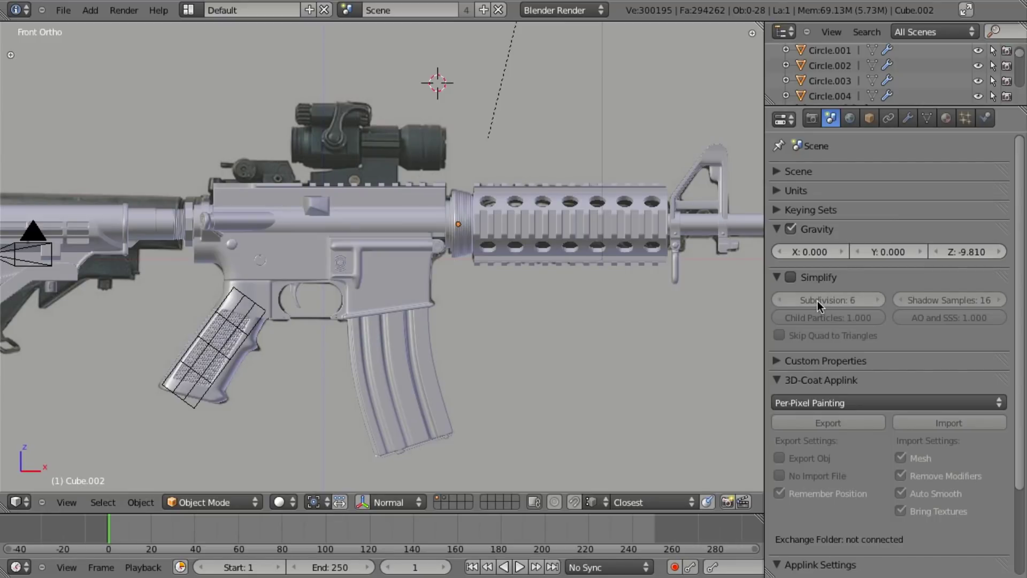
Step: Set the scene's Simplify subdivision limit to 1 and enable Simplify
left_click(788, 294)
left_click(788, 295)
left_click(788, 294)
left_click(788, 298)
left_click(788, 298)
left_click(793, 280)
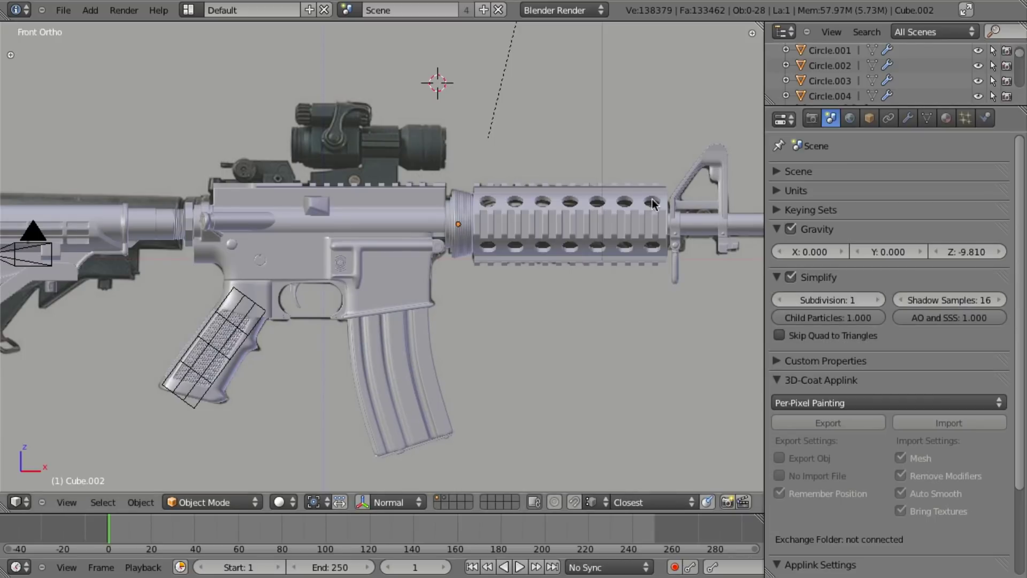
Step: Examine the simplified rifle model up close and at full length, in front view and at an angle
scroll(538, 192, "up", 2)
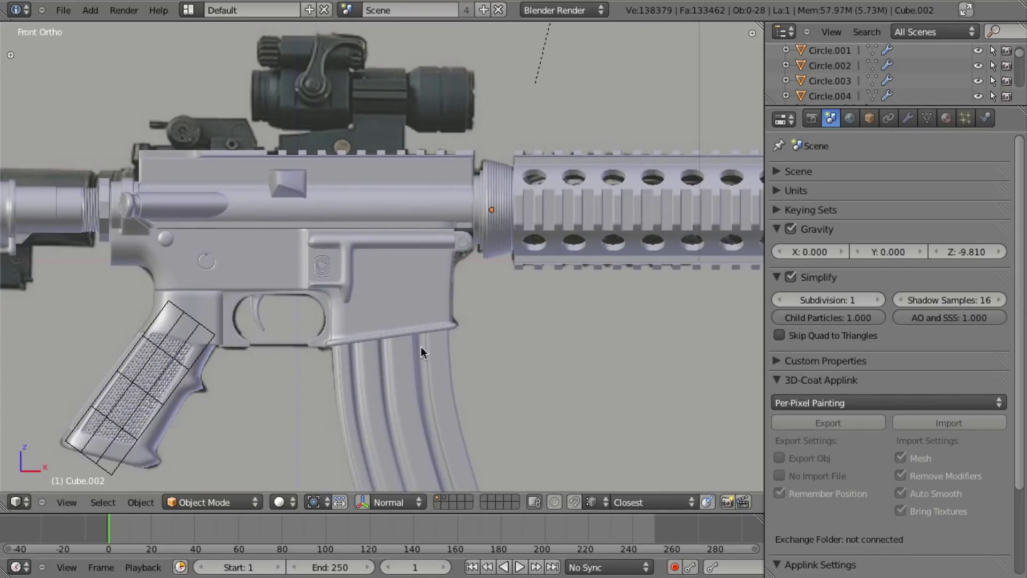
middle_click_drag(441, 335, 368, 262)
key("KP_1")
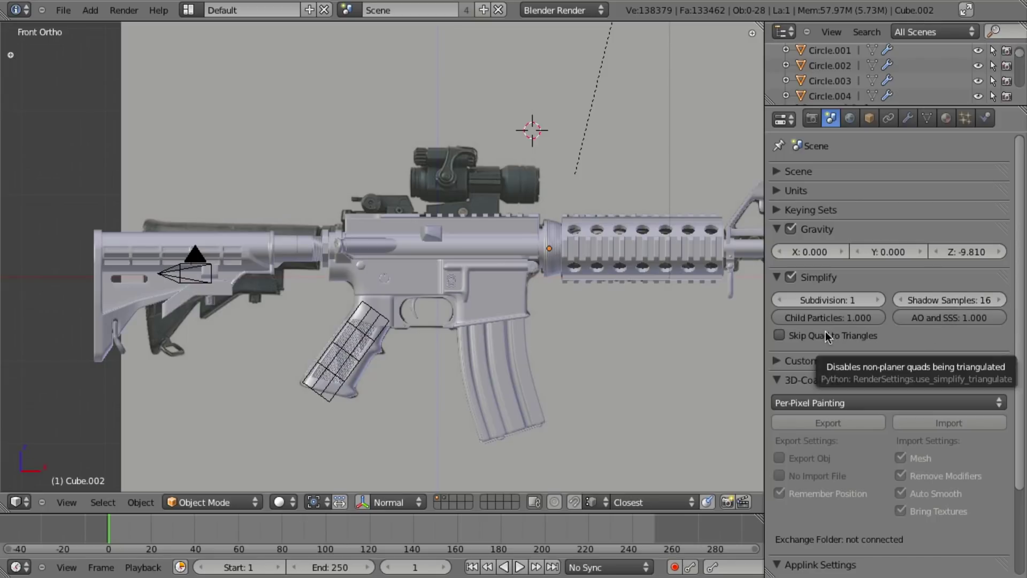
middle_click_drag(720, 328, 667, 326, "shift")
scroll(657, 328, "down", 1)
scroll(653, 325, "up", 1)
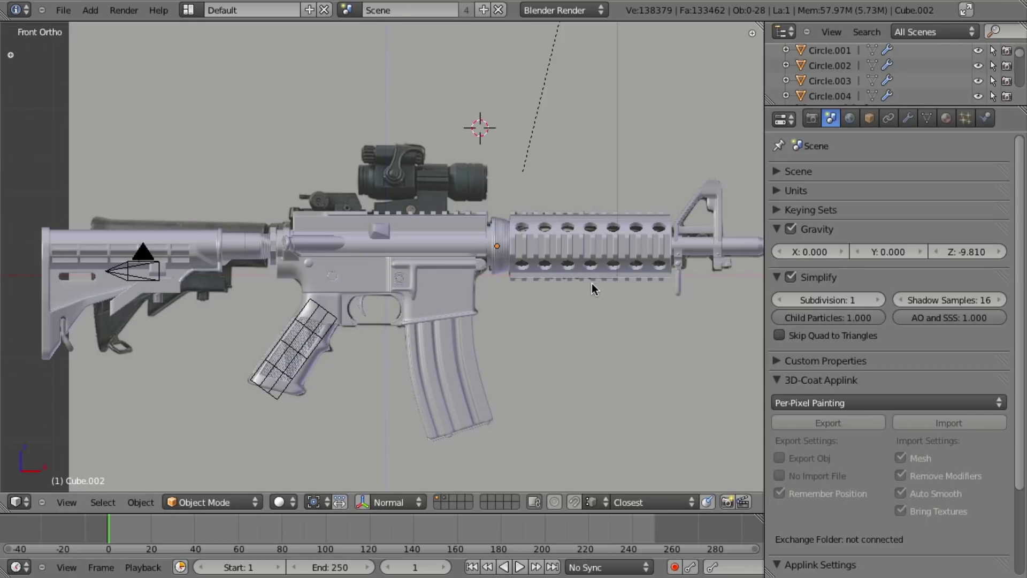
scroll(595, 252, "up", 2)
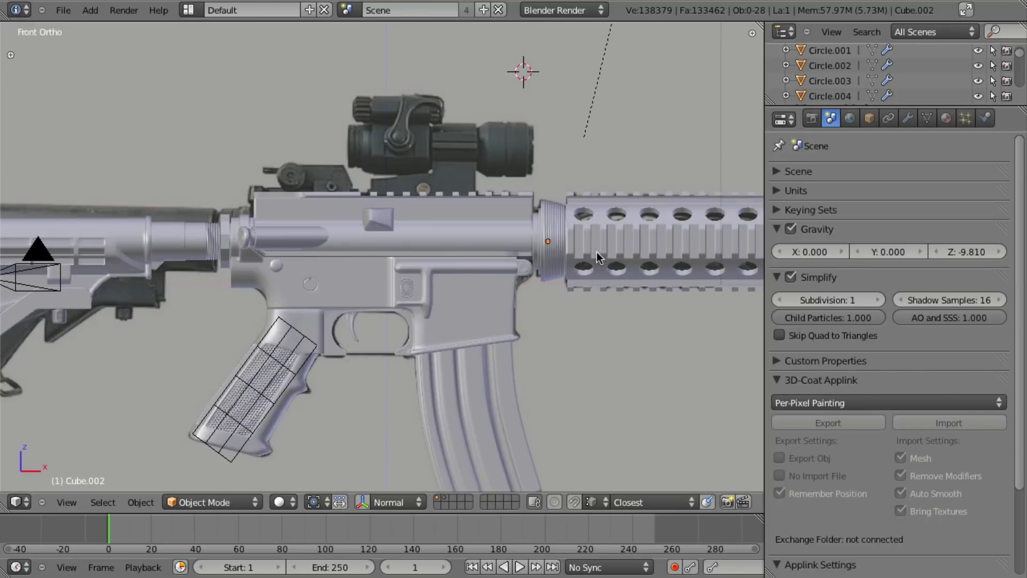
middle_click_drag(488, 266, 480, 268, "shift")
scroll(187, 277, "down", 1)
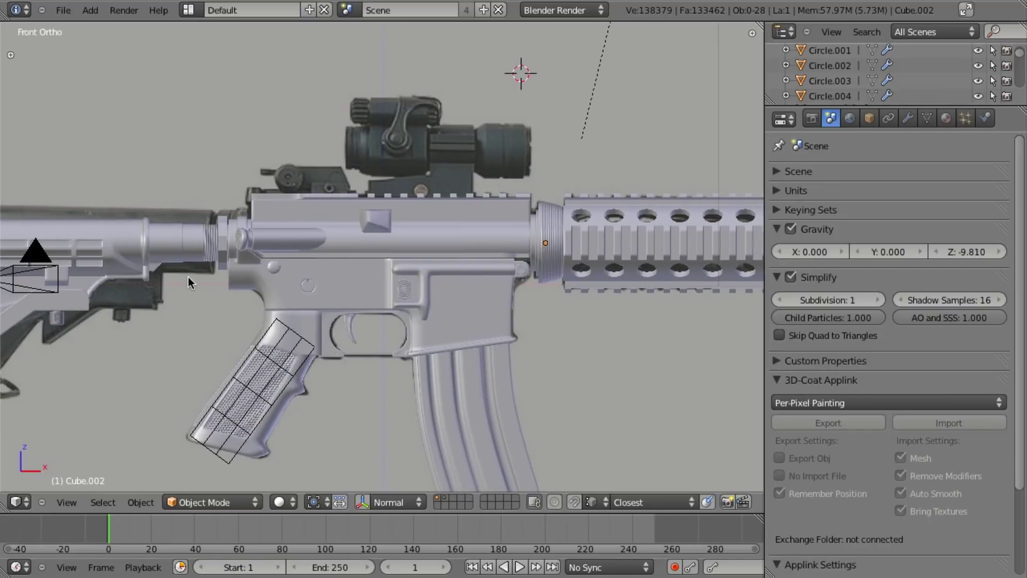
scroll(200, 277, "down", 2)
middle_click_drag(201, 277, 204, 278)
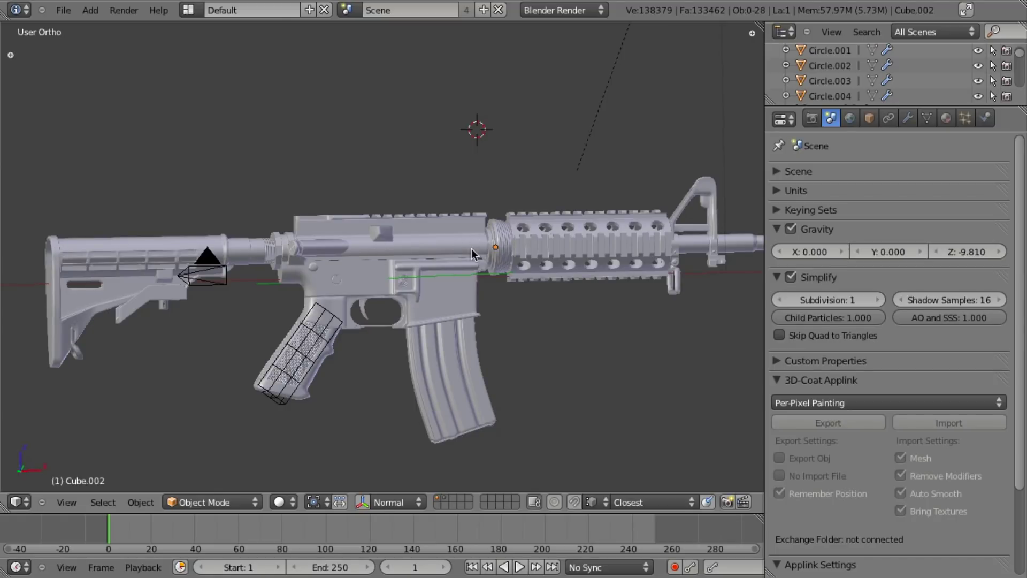
Step: Maximize the 3D view and enter Edit Mode on the rifle's shoulder stock piece
key("ctrl+space")
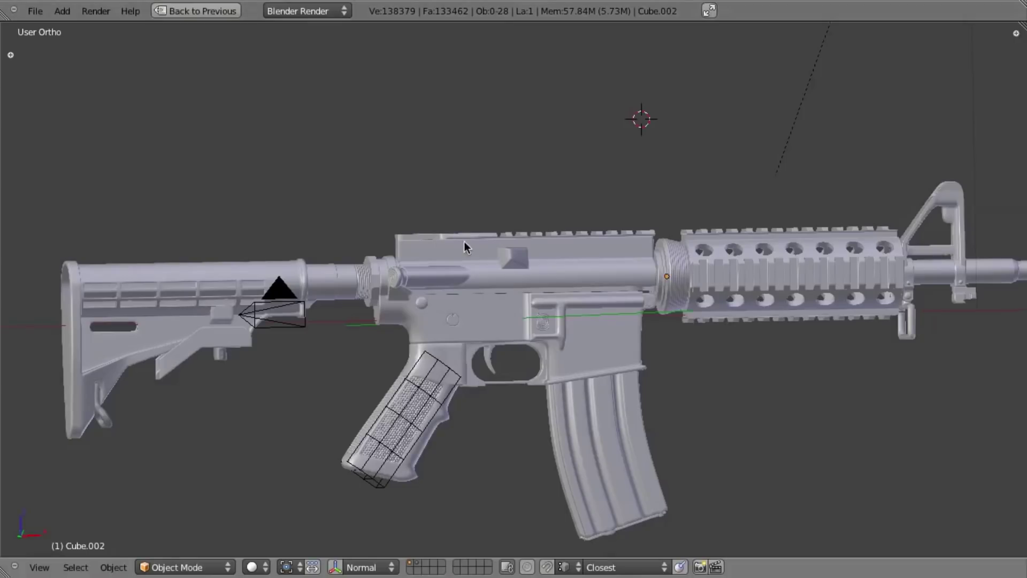
scroll(628, 292, "up", 3)
scroll(516, 313, "down", 3)
middle_click_drag(508, 329, 590, 259)
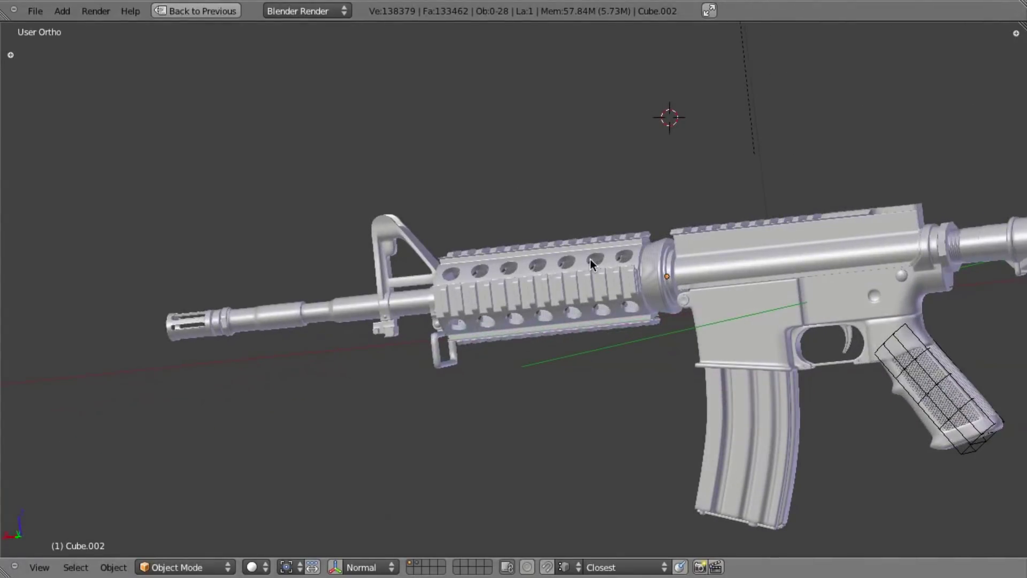
scroll(534, 289, "up", 1)
middle_click_drag(533, 289, 450, 304)
scroll(451, 304, "up", 5)
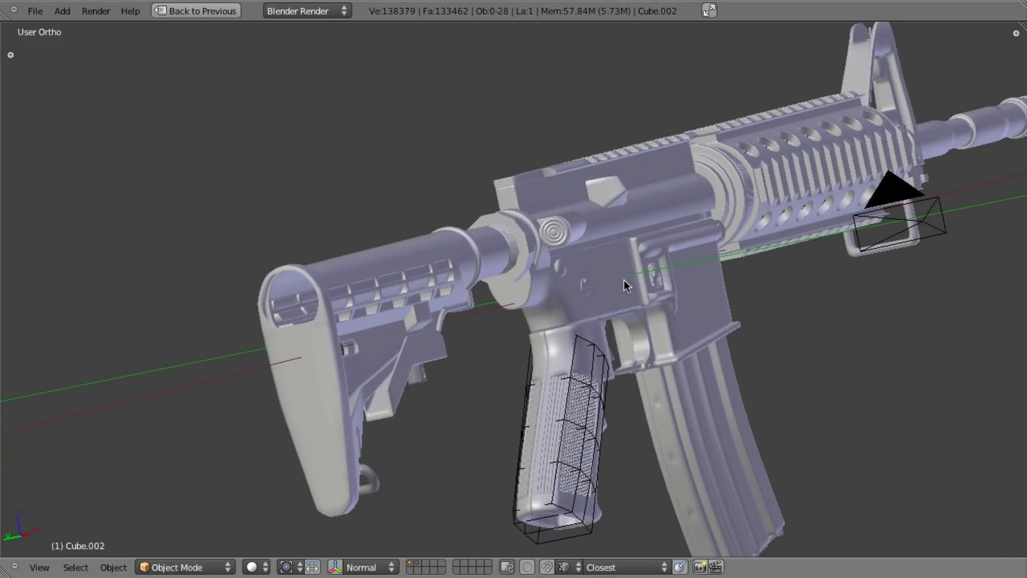
right_click(473, 304)
scroll(473, 303, "up", 4)
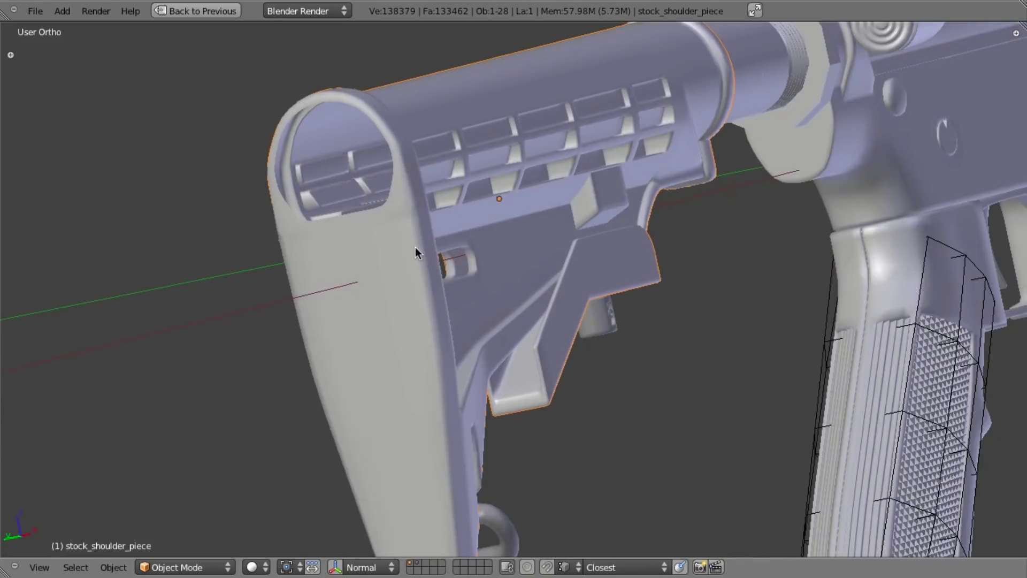
scroll(457, 269, "up", 5)
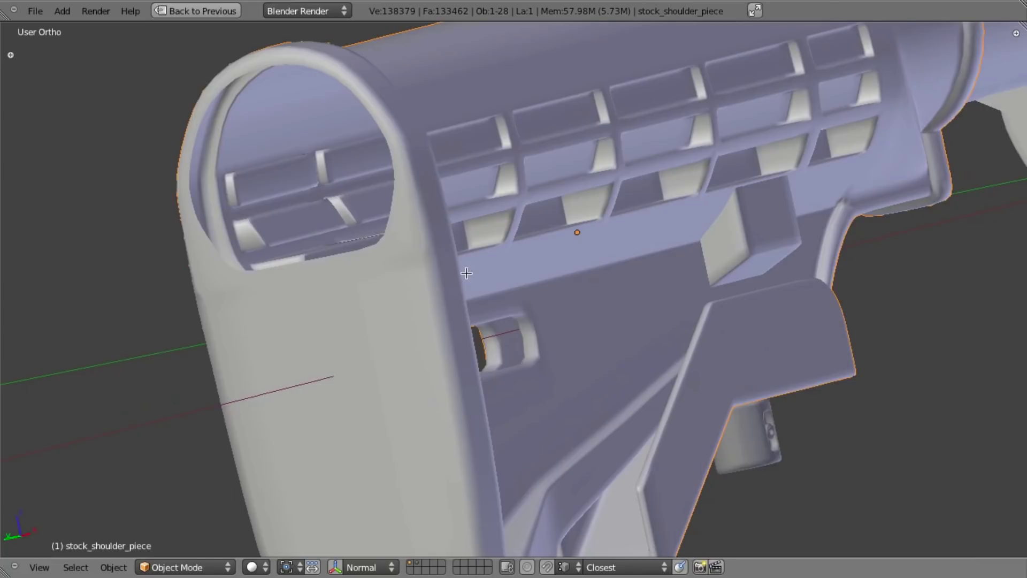
key("Tab")
scroll(421, 225, "up", 4)
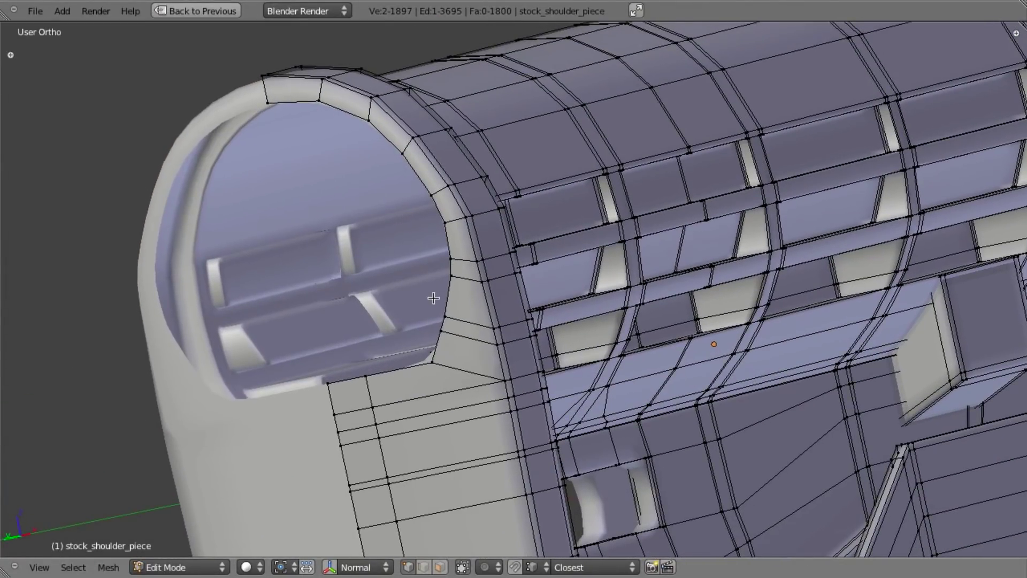
Step: Bridge the opening in the stock's butt end with a face between two upper rim vertices and two lower edge vertices
right_click(364, 377)
right_click(316, 387, "shift")
right_click(269, 110, "shift")
right_click(318, 110, "shift")
key("f")
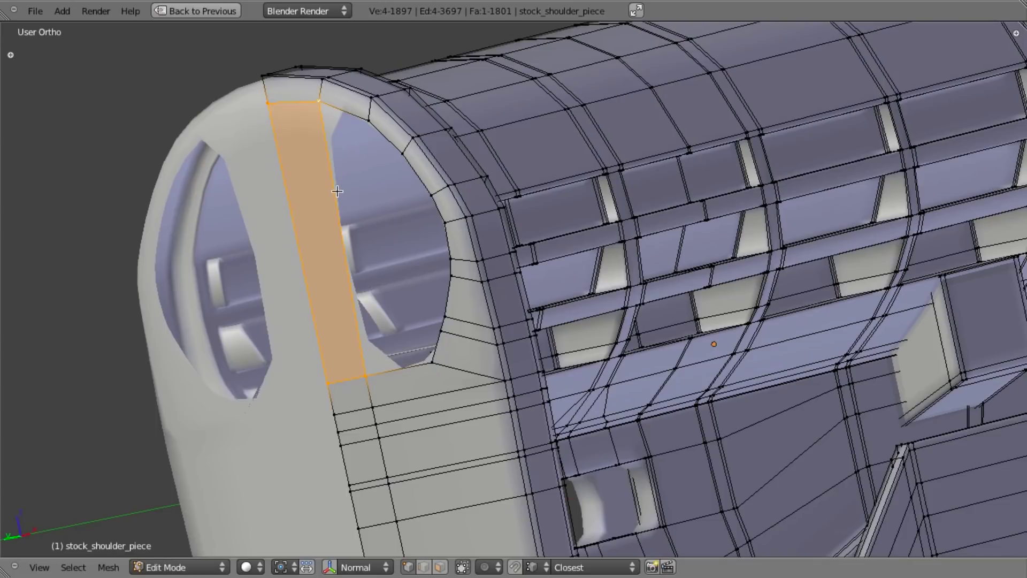
Step: Add seven evenly spaced horizontal loop cuts across the new face bridging the stock opening
middle_click_drag(427, 240, 475, 284)
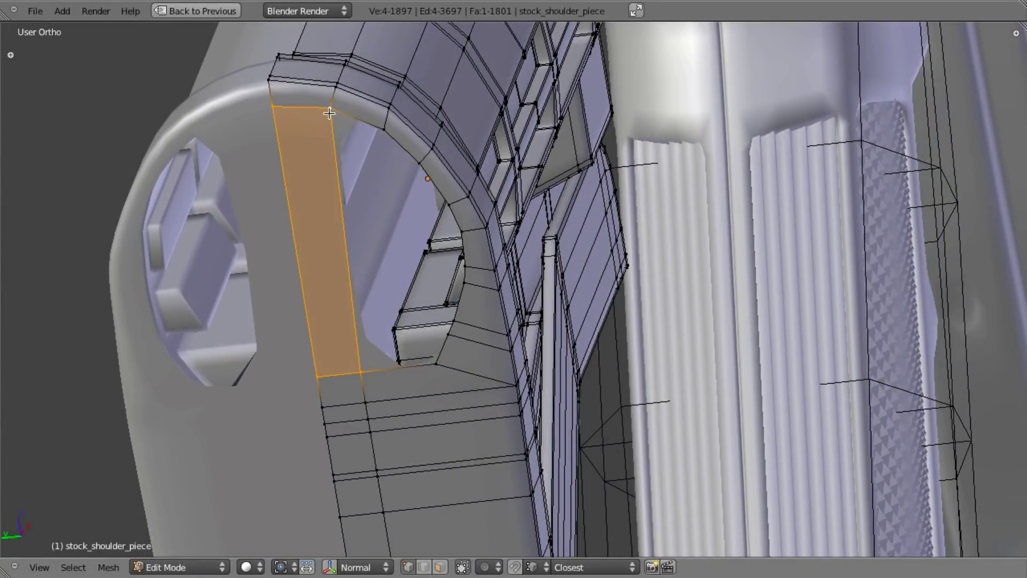
middle_click_drag(373, 288, 357, 247)
key("a")
key("ctrl+r")
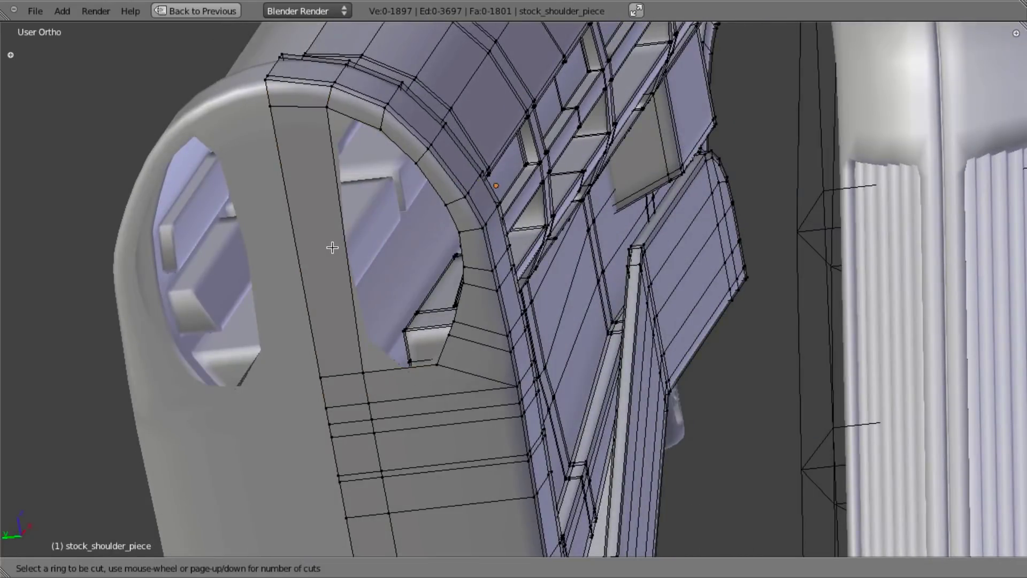
scroll(340, 245, "up", 2)
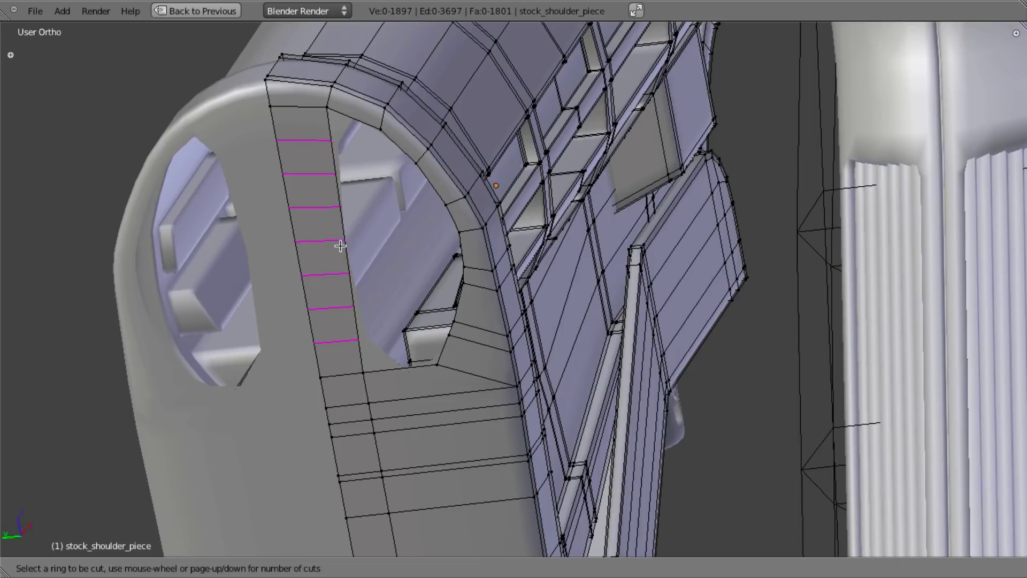
left_click(340, 245)
right_click(340, 245)
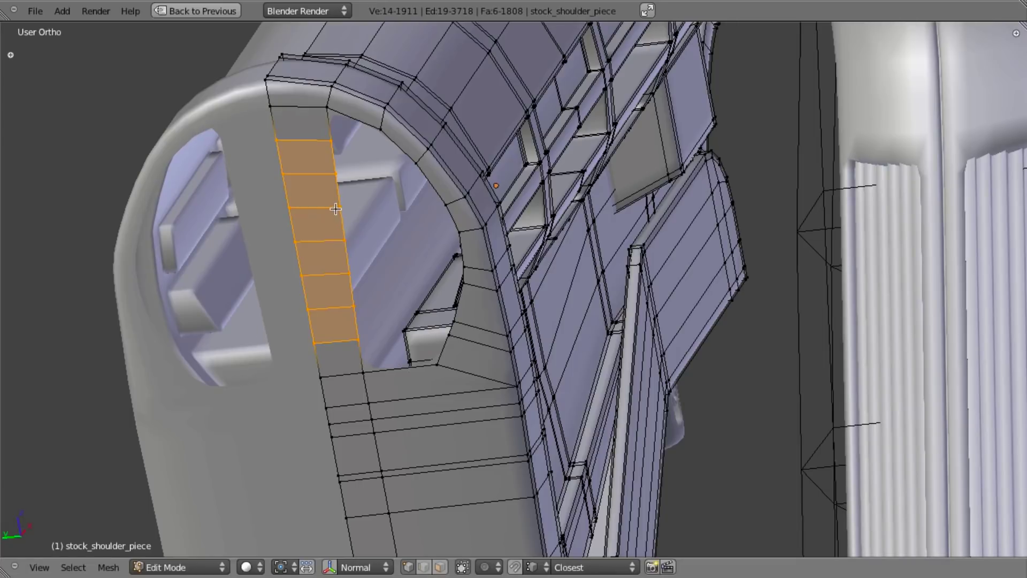
Step: Fill the uppermost gap between the butt end's central strip and the curved rim with a face
key("a")
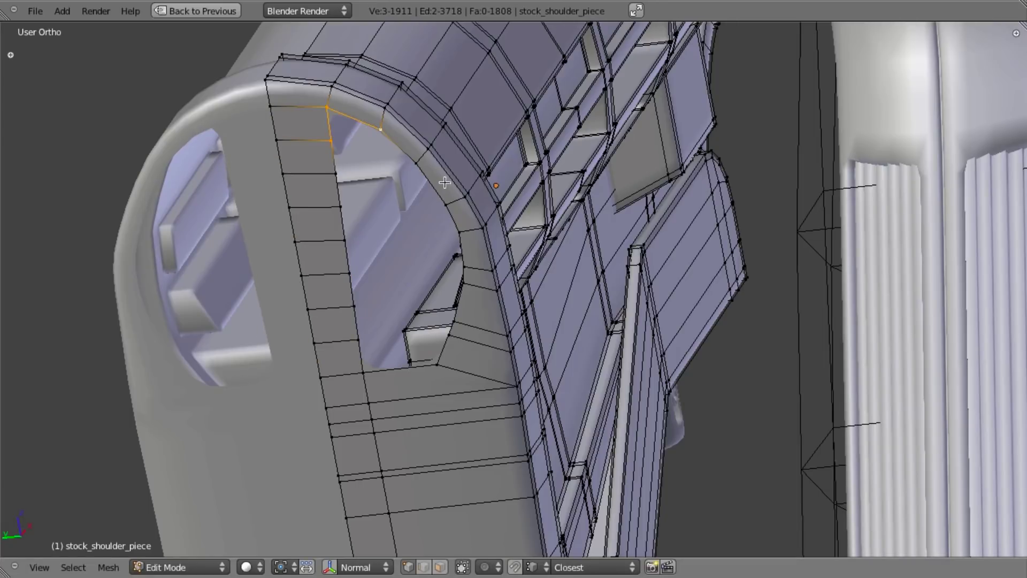
key("f")
middle_click_drag(390, 275, 379, 244)
key("a")
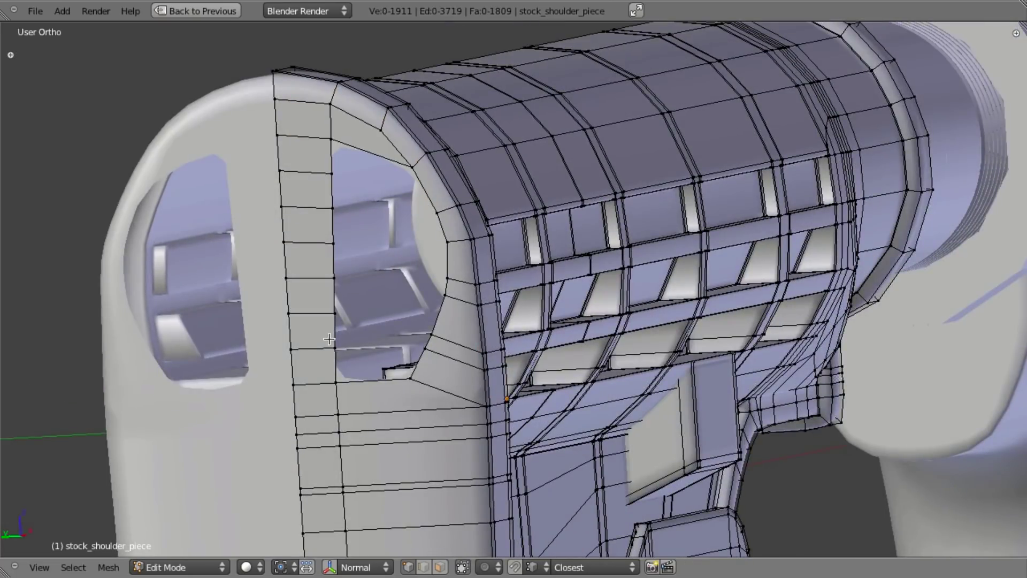
Step: Fill the four lowest gaps between the central strip and the curved rim with four-sided faces, working upward
key("f")
right_click(436, 347)
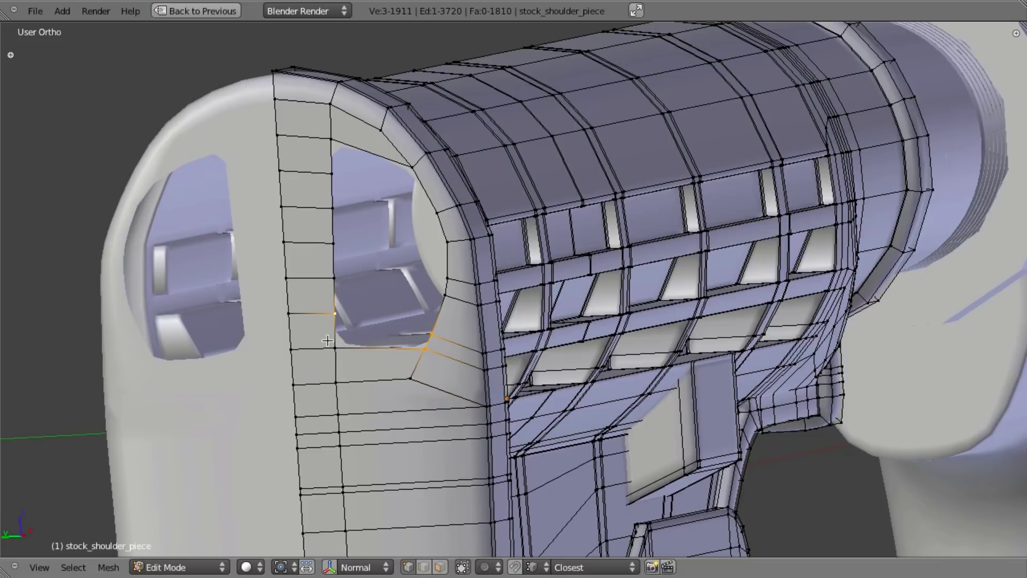
right_click(328, 342, "shift")
key("f")
right_click(328, 316)
right_click(330, 284, "shift")
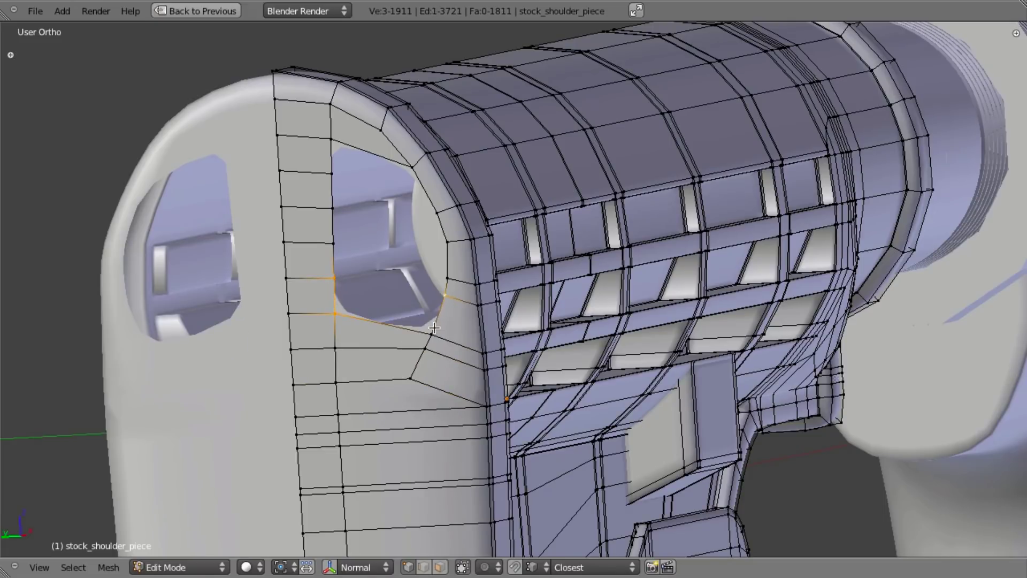
key("f")
right_click(446, 298)
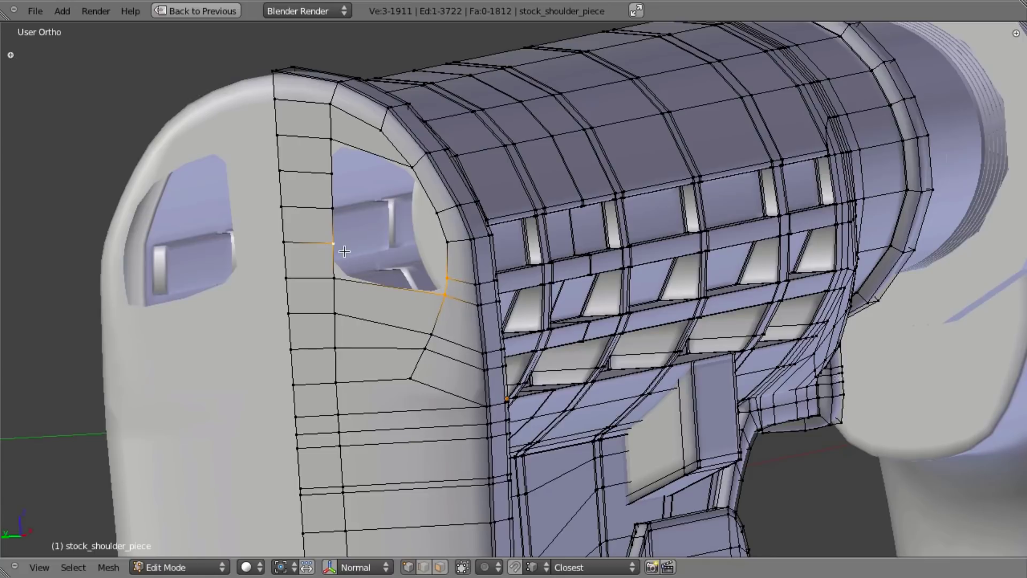
key("f")
key("a")
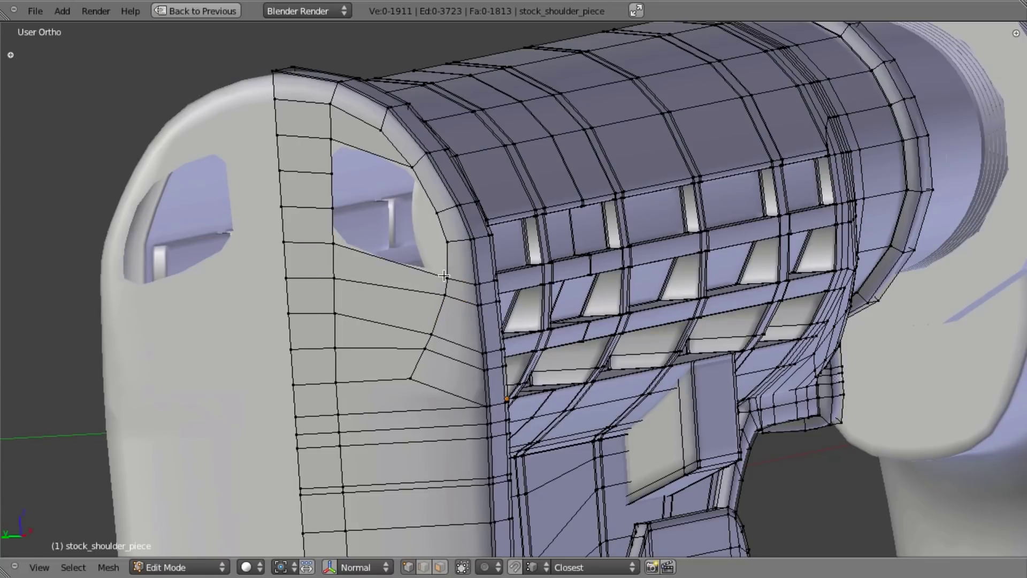
Step: Add two more four-sided faces above them, joining the central strip to the rim vertices
scroll(444, 275, "up", 3)
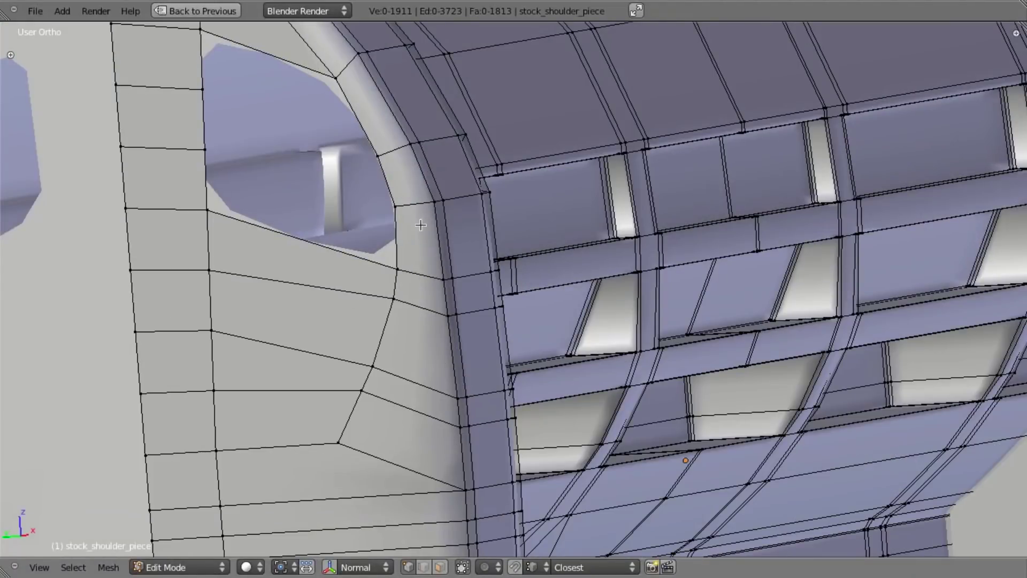
scroll(259, 300, "down", 3)
middle_click_drag(259, 300, 323, 285)
scroll(323, 285, "up", 2)
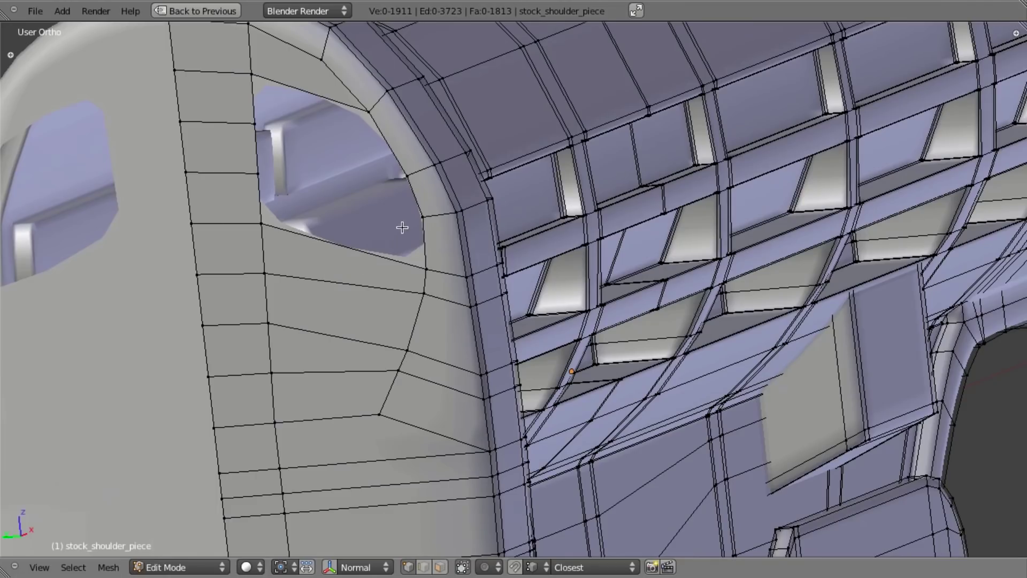
right_click(431, 281, "shift")
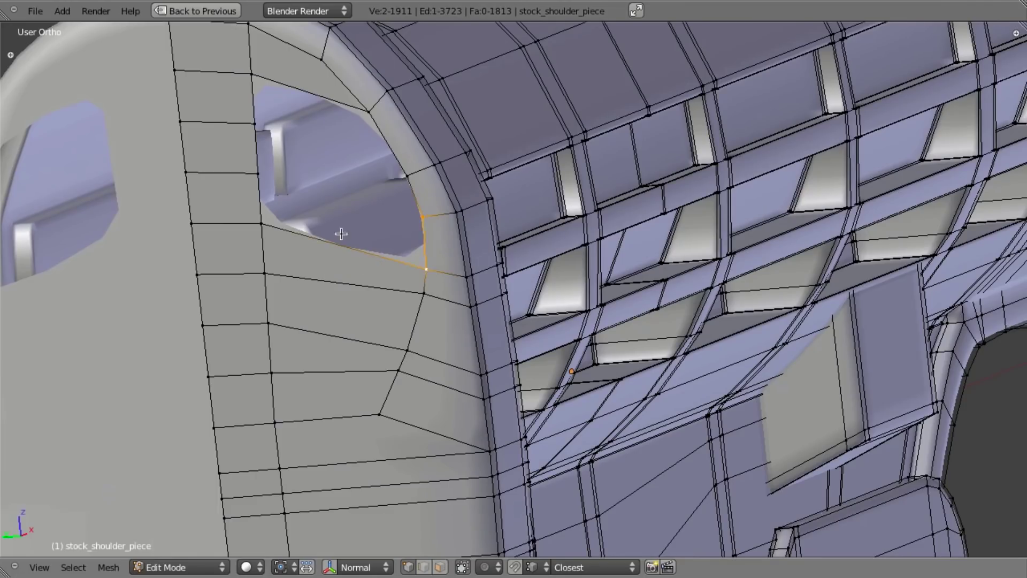
right_click(258, 174, "shift")
key("f")
right_click(258, 175)
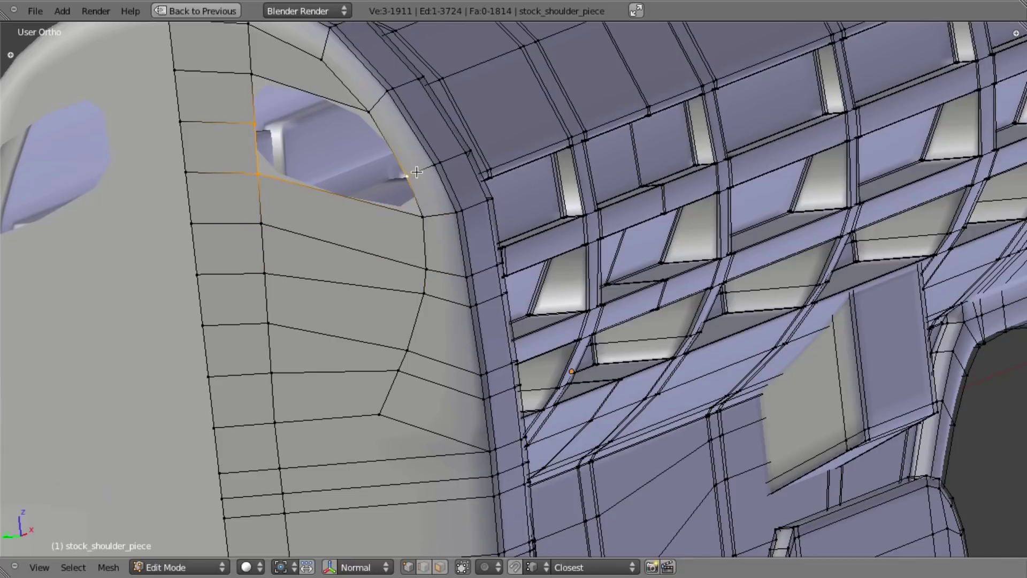
key("f")
key("a")
Step: Select the boundary loop of the last hole near the top of the butt end and fill it with a face
scroll(374, 244, "down", 3)
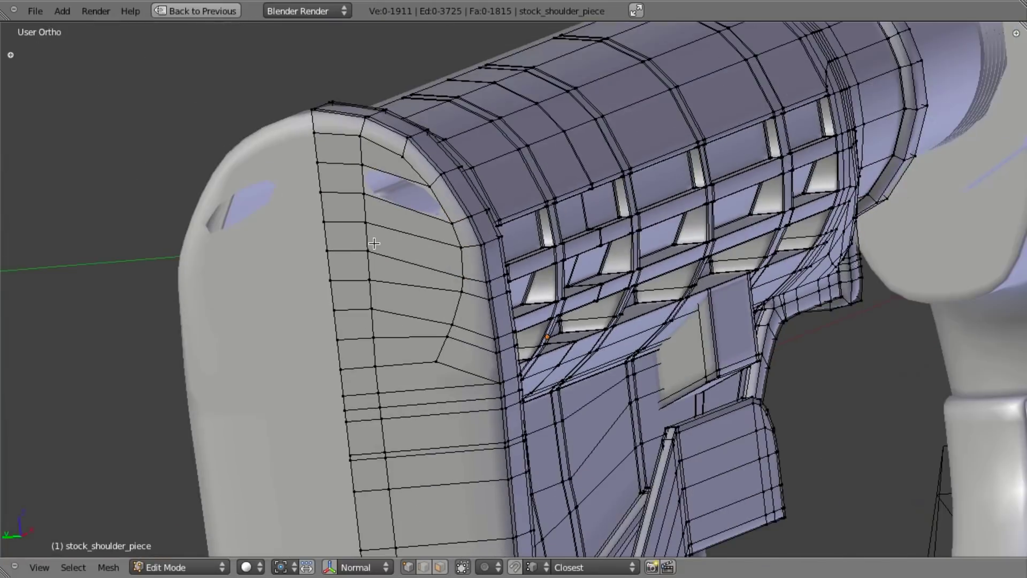
scroll(402, 201, "up", 3)
right_click(339, 149, "alt")
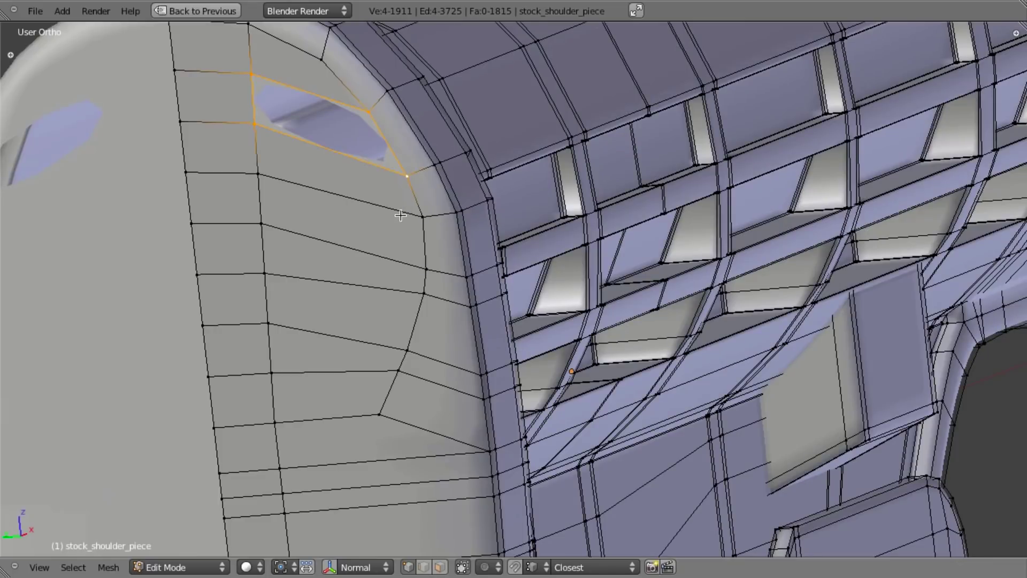
key("f")
scroll(397, 218, "down", 4)
key("a")
Step: Examine the closed butt end from several angles in Object Mode and Edit Mode, checking its smoothed surface and edge layout
middle_click_drag(441, 296, 491, 303)
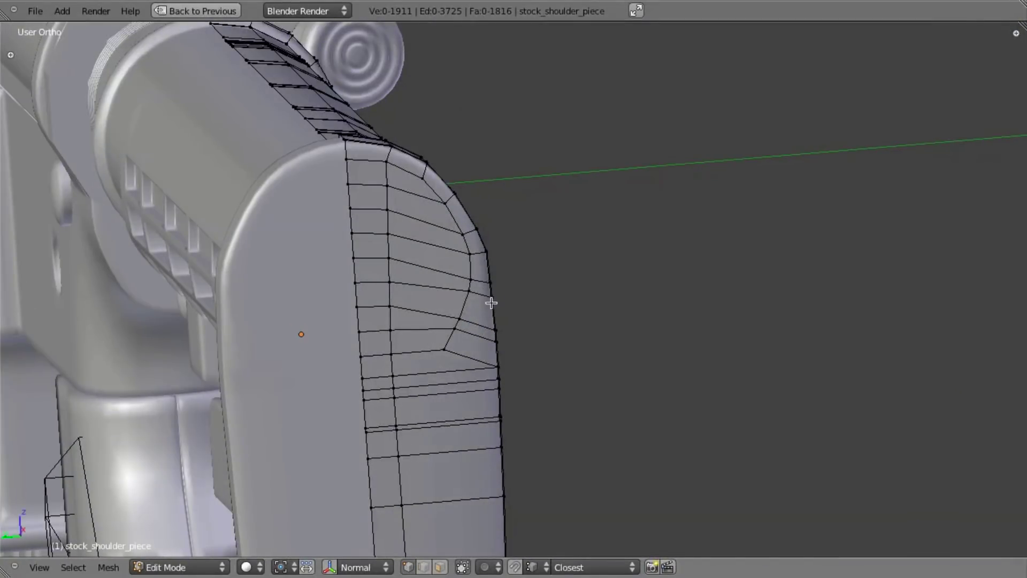
middle_click_drag(449, 273, 440, 304)
scroll(538, 312, "down", 5)
key("Tab")
scroll(587, 299, "down", 1)
scroll(586, 297, "up", 8)
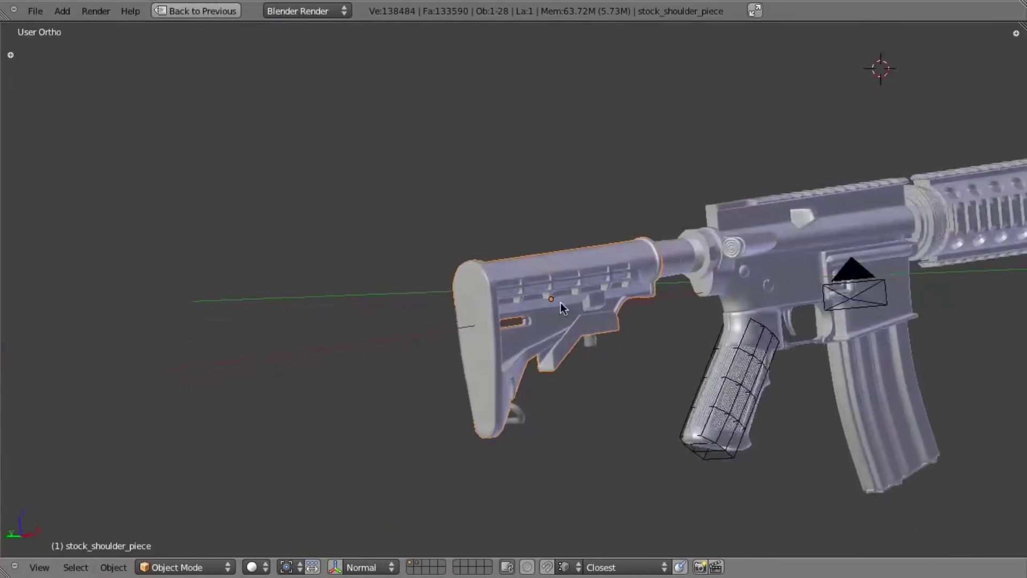
key("Tab")
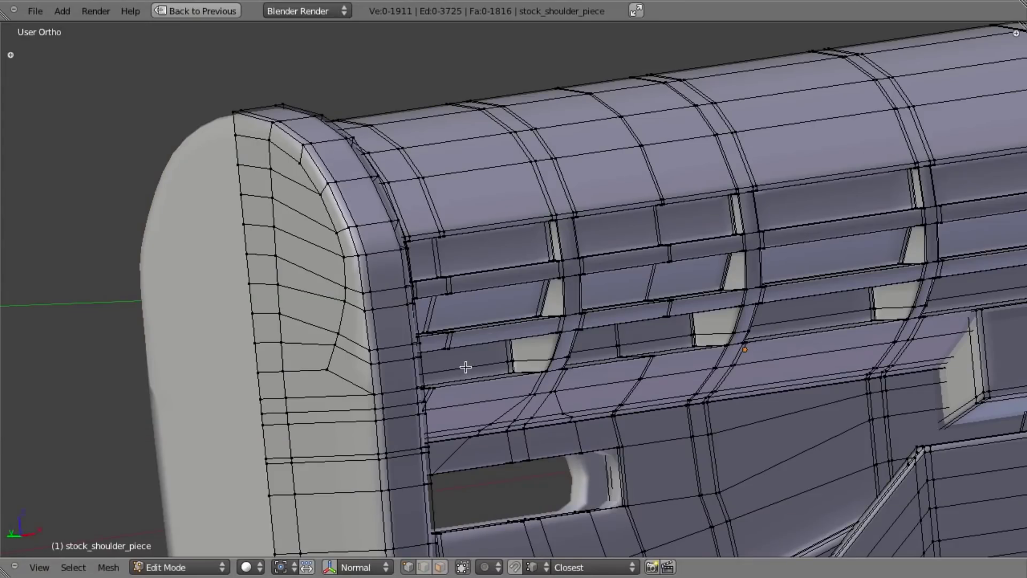
scroll(465, 367, "up", 6)
key("Tab")
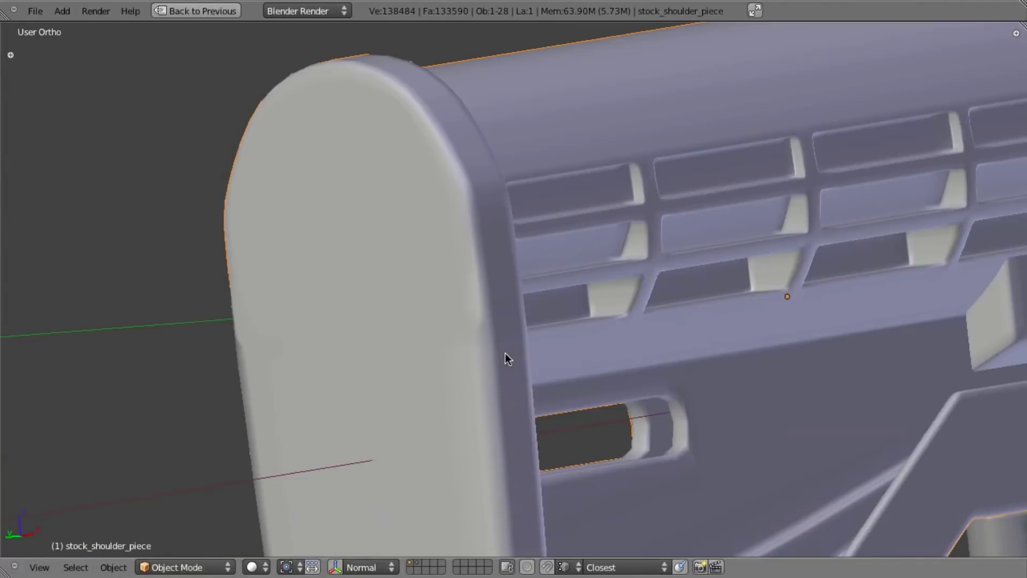
scroll(505, 353, "down", 5)
key("Tab")
scroll(494, 321, "up", 5)
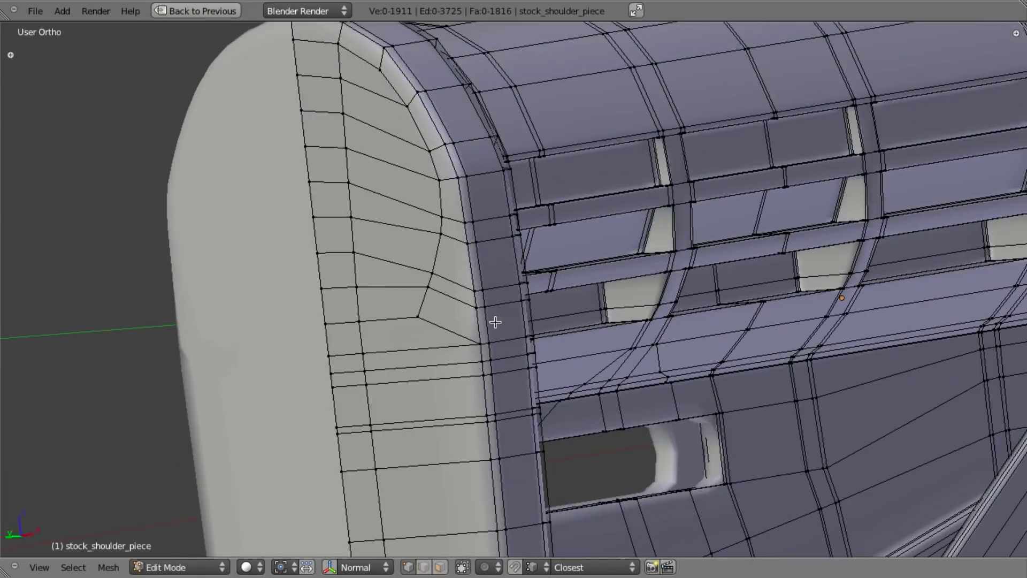
scroll(492, 324, "down", 2)
Step: Edge-slide the lowest short edge of the inner rim loop toward the stock's outer side
scroll(431, 324, "up", 4)
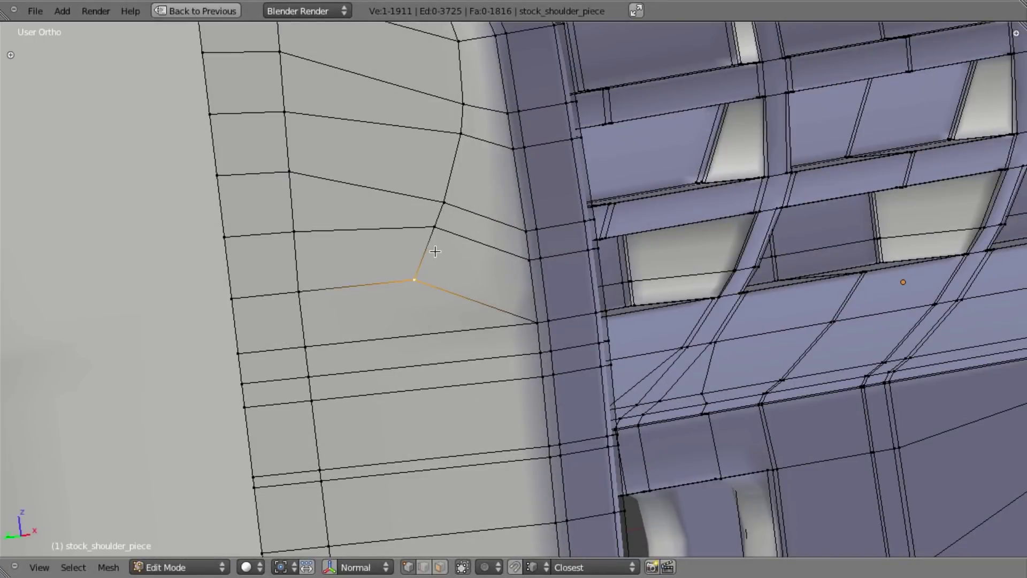
key("ctrl+e")
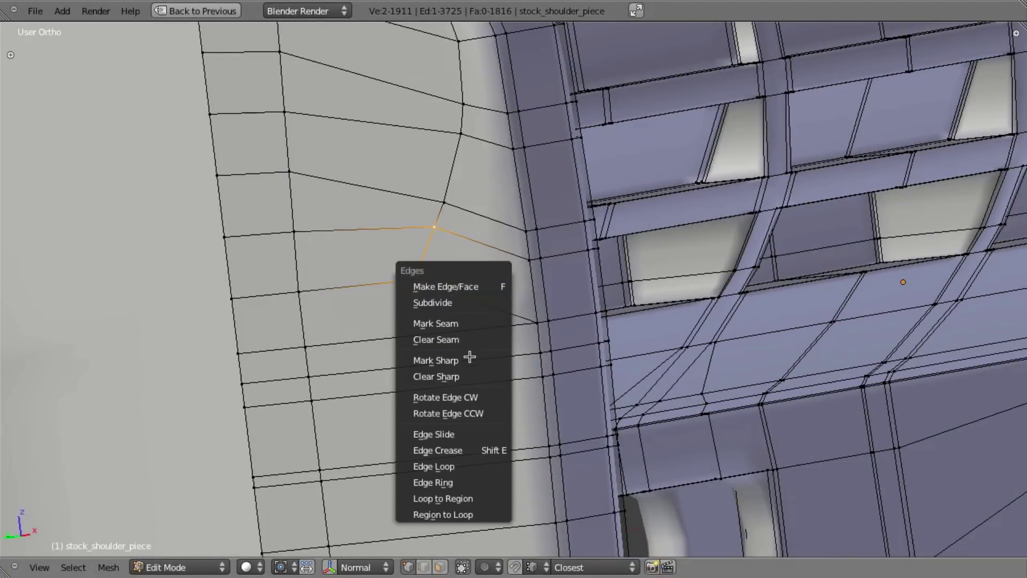
left_click(468, 429)
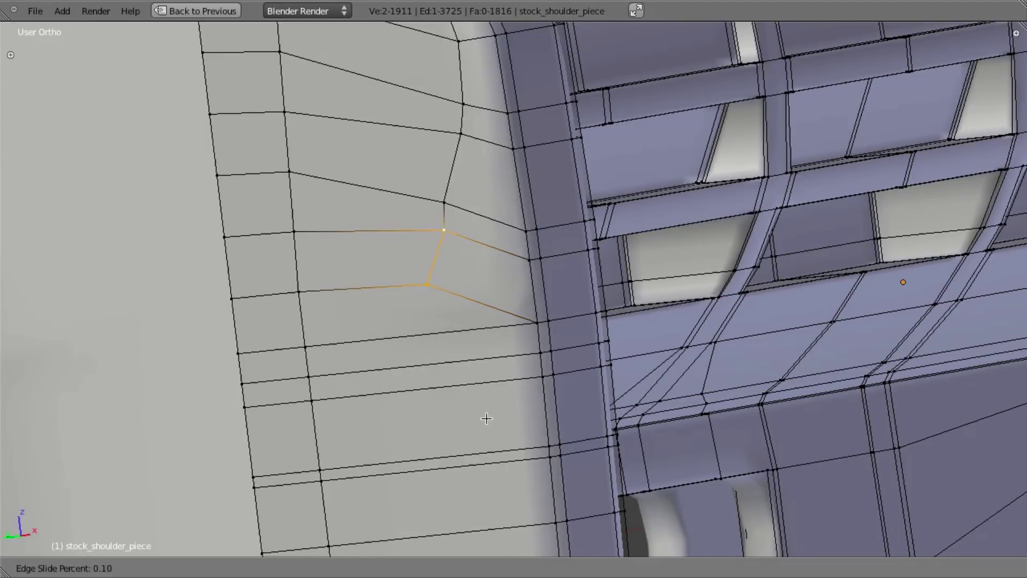
left_click(524, 422)
key("a")
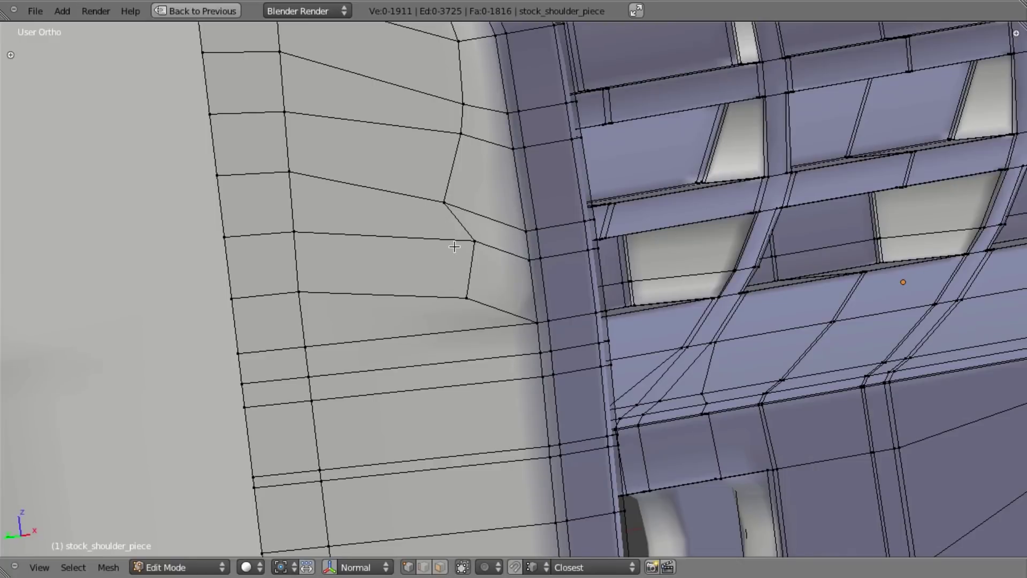
Step: Move the rim loop vertex directly above that edge outward along the global Y axis to even out the curve
middle_click_drag(454, 247, 534, 209)
right_click(658, 200)
key("g")
key("y")
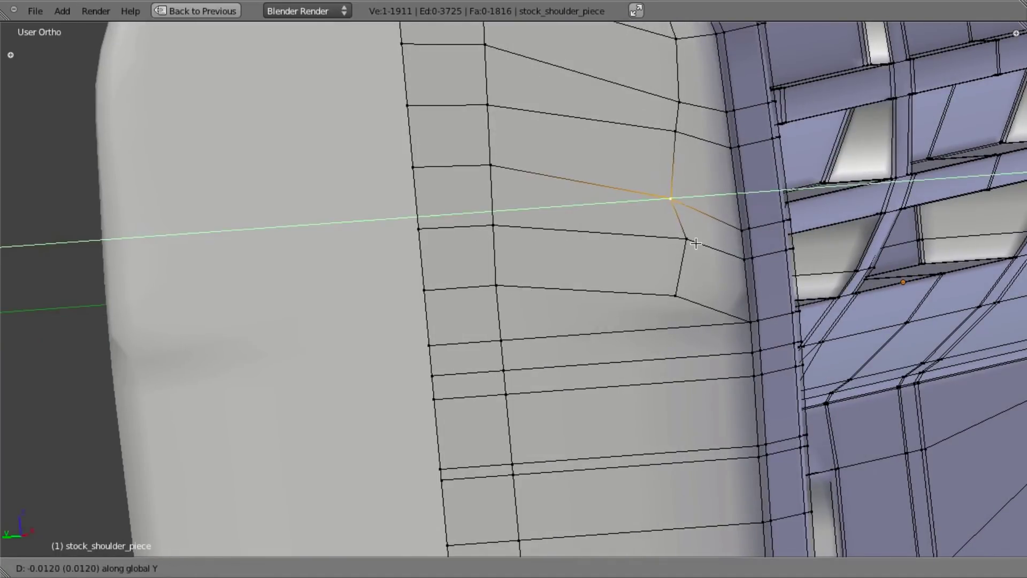
left_click(704, 242)
key("a")
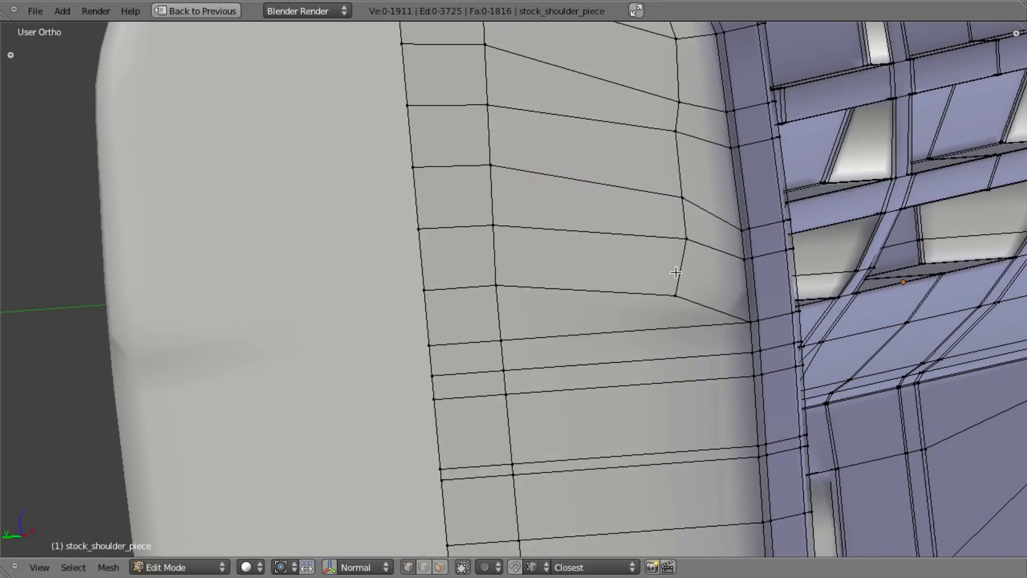
Step: Examine the reshaped butt end on the whole rifle in Object Mode and up close in Edit Mode
scroll(669, 321, "down", 4)
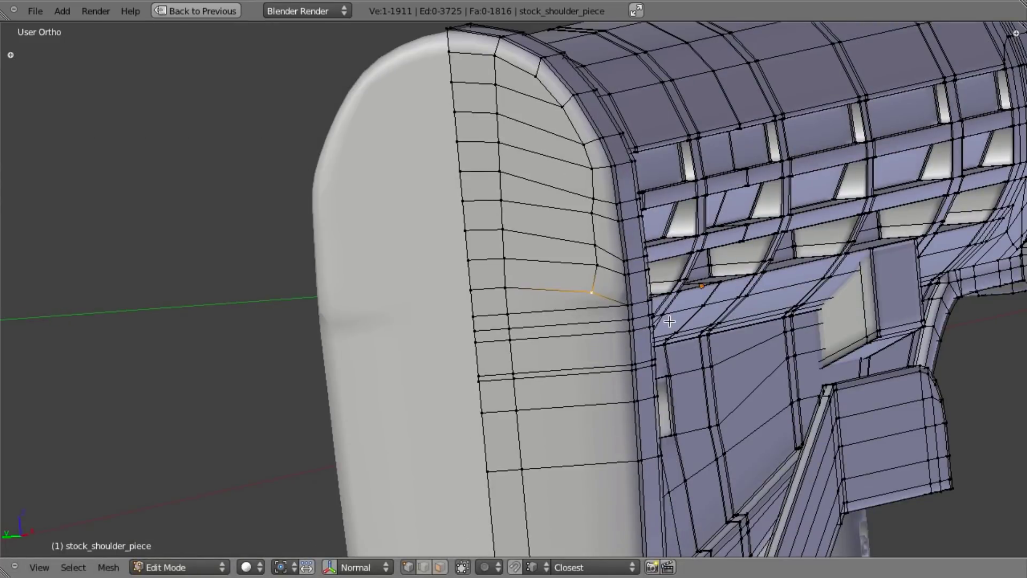
scroll(669, 321, "down", 6)
key("Tab")
middle_click_drag(670, 321, 636, 277)
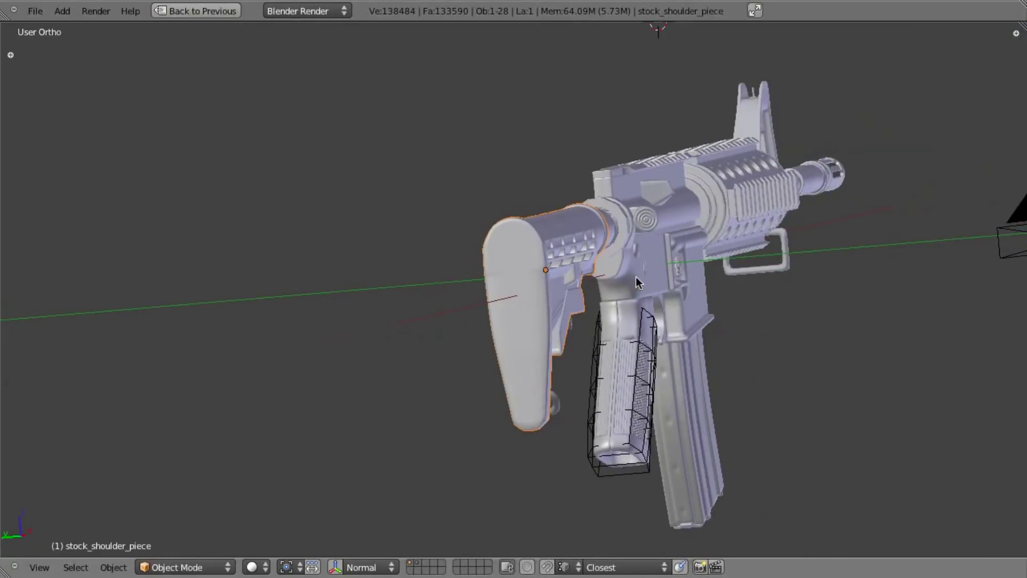
key("Tab")
scroll(641, 299, "up", 6)
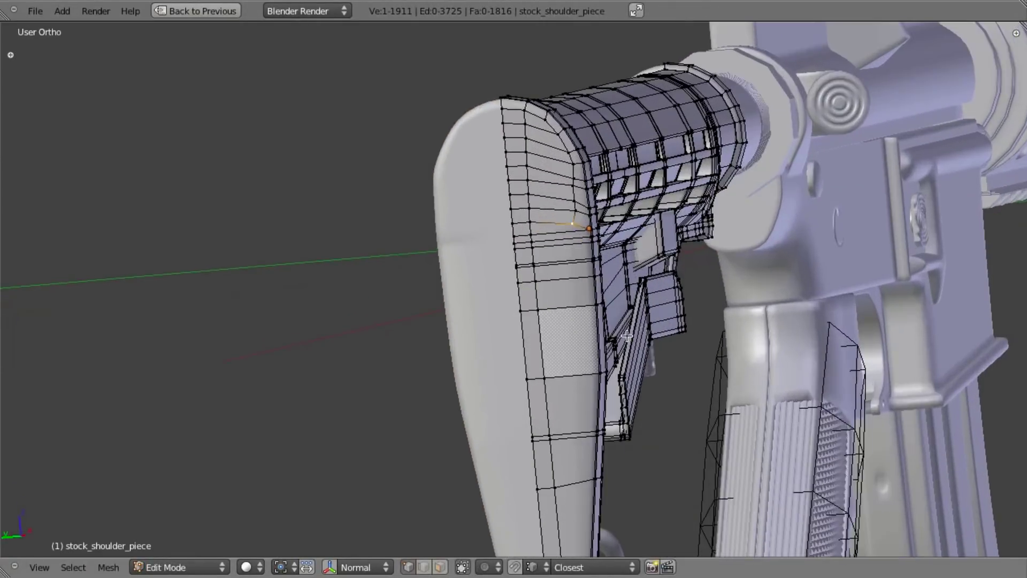
scroll(643, 335, "up", 8)
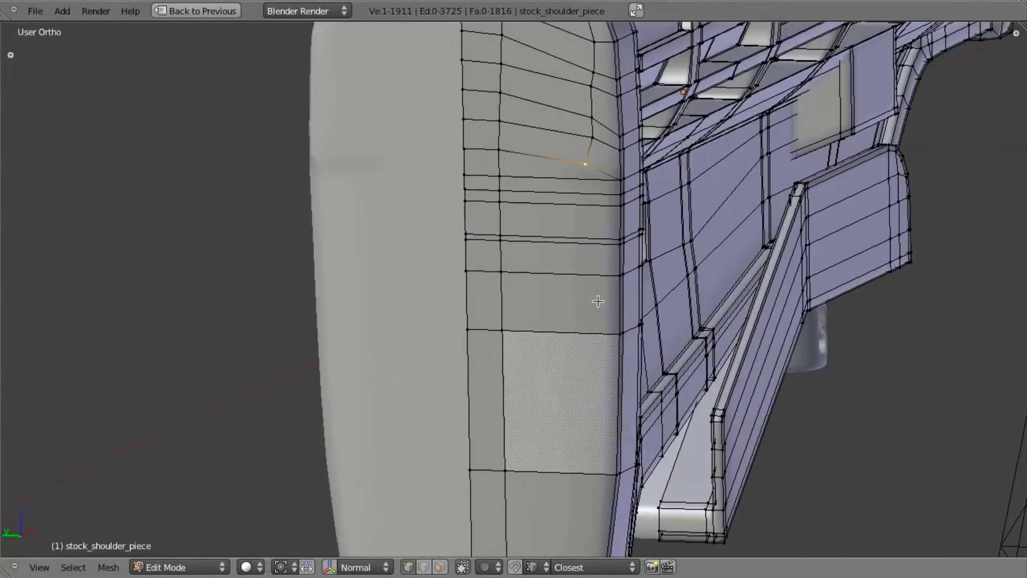
scroll(619, 289, "down", 2)
Step: Snap the 3D cursor to the inner rim loop vertex at the top of the loop's near-vertical side section
scroll(533, 263, "up", 4)
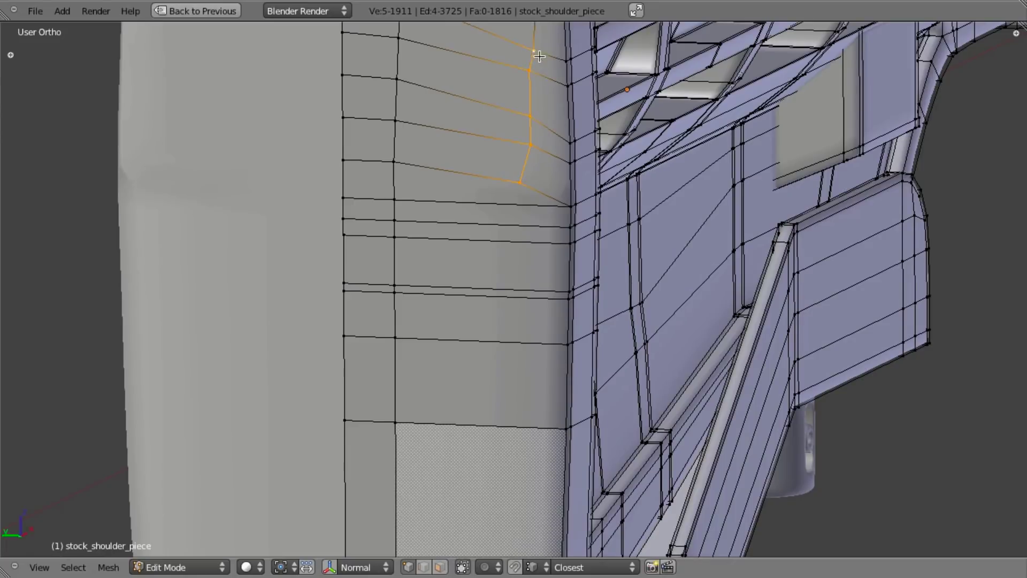
scroll(527, 223, "down", 2)
scroll(522, 142, "up", 2)
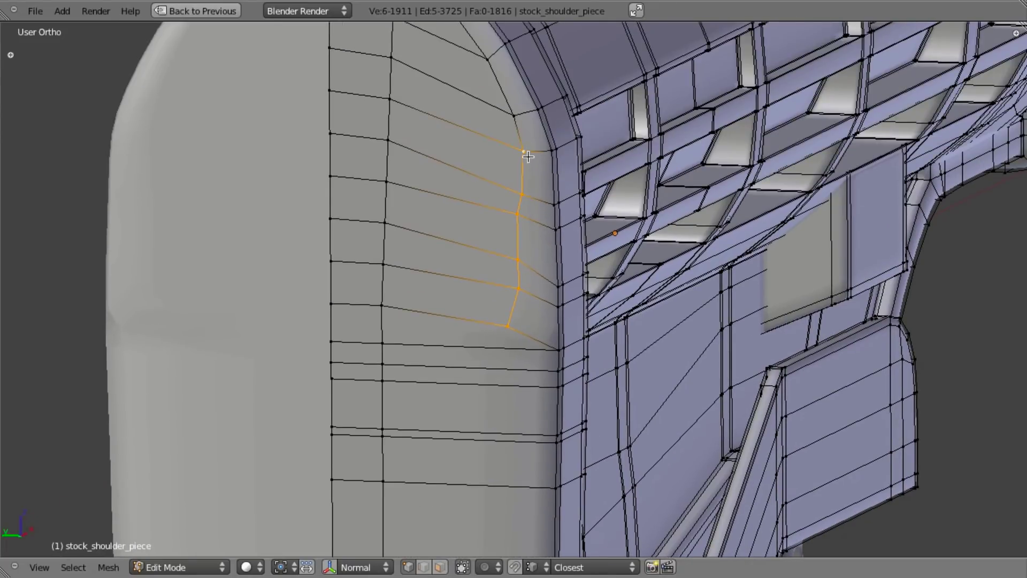
right_click(523, 150)
key("shift+s")
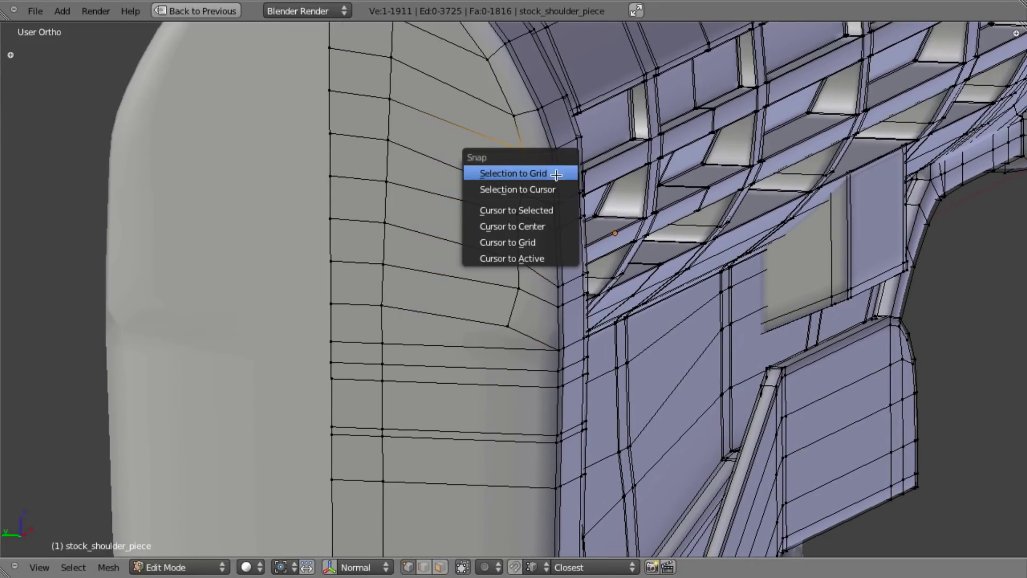
left_click(552, 210)
key("a")
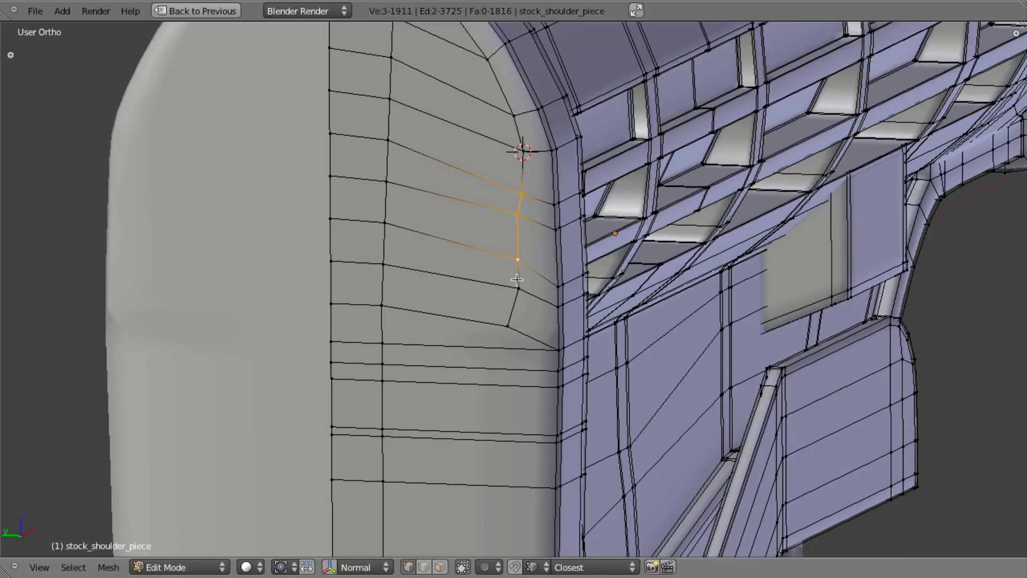
Step: Scale the five loop vertices below the 3D cursor to 0 along the global Y axis about their own center
key("s")
key("x")
key("0")
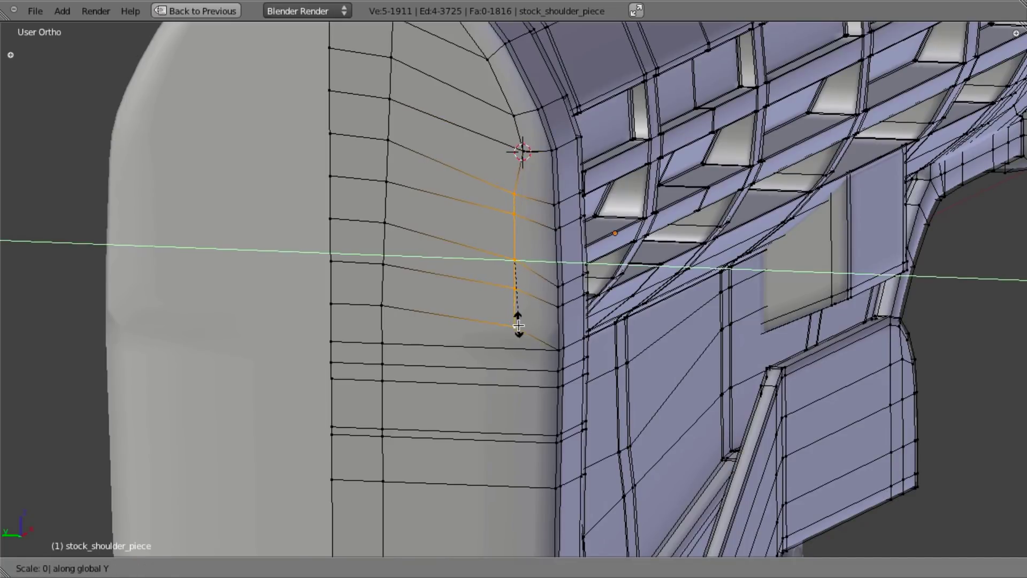
key("Return")
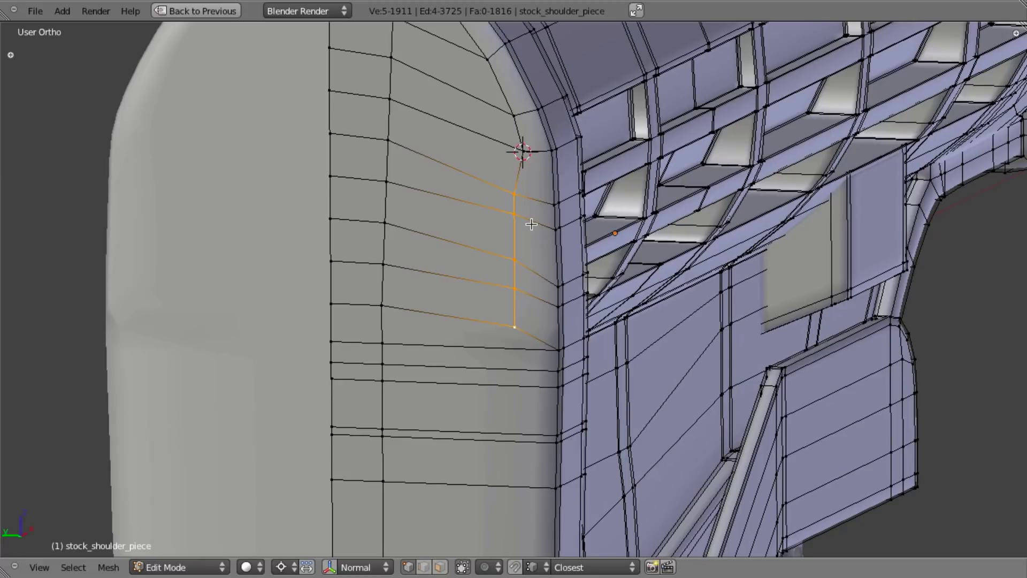
Step: Align the five loop vertices with the 3D cursor by scaling them to 0 along the global Y axis around it
key("s")
key("x")
key("0")
key("Return")
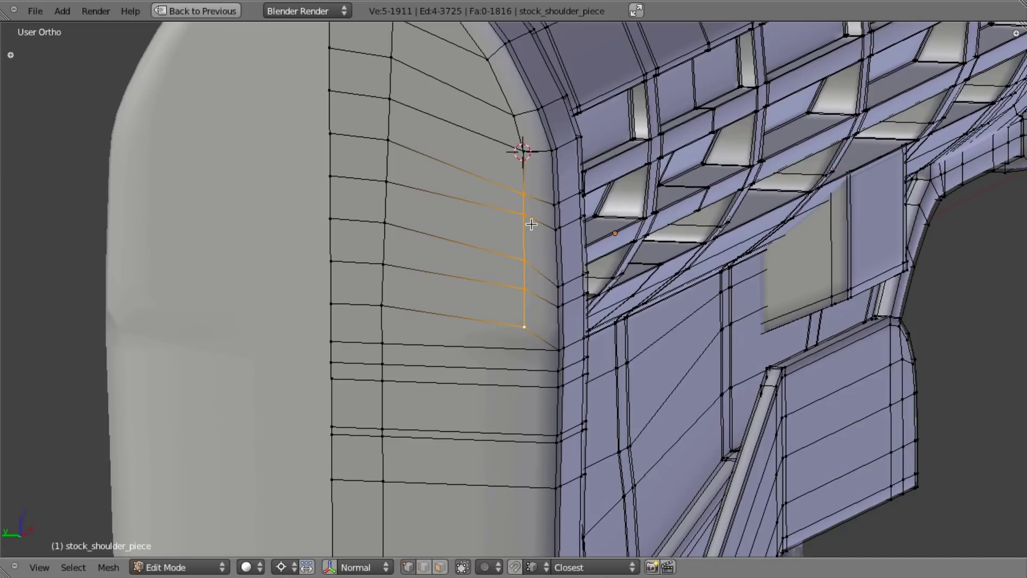
scroll(532, 225, "down", 3)
key("a")
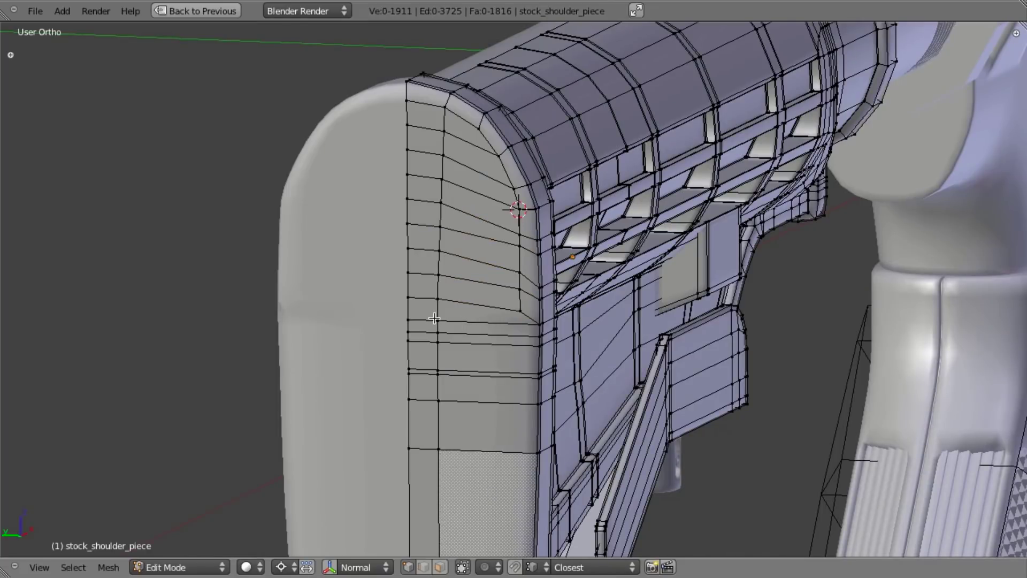
Step: Delete the strip of geometry across the butt's back face just below the end of the inner rim loop
key("x")
left_click(544, 277)
Step: Switch to face selection and select the back faces at the butt's lower tip, including the column beside the mirror line
middle_click_drag(520, 341, 512, 249, "shift")
scroll(512, 321, "down", 3)
middle_click_drag(505, 428, 496, 311, "shift")
middle_click_drag(475, 492, 468, 370, "shift")
scroll(464, 401, "up", 4)
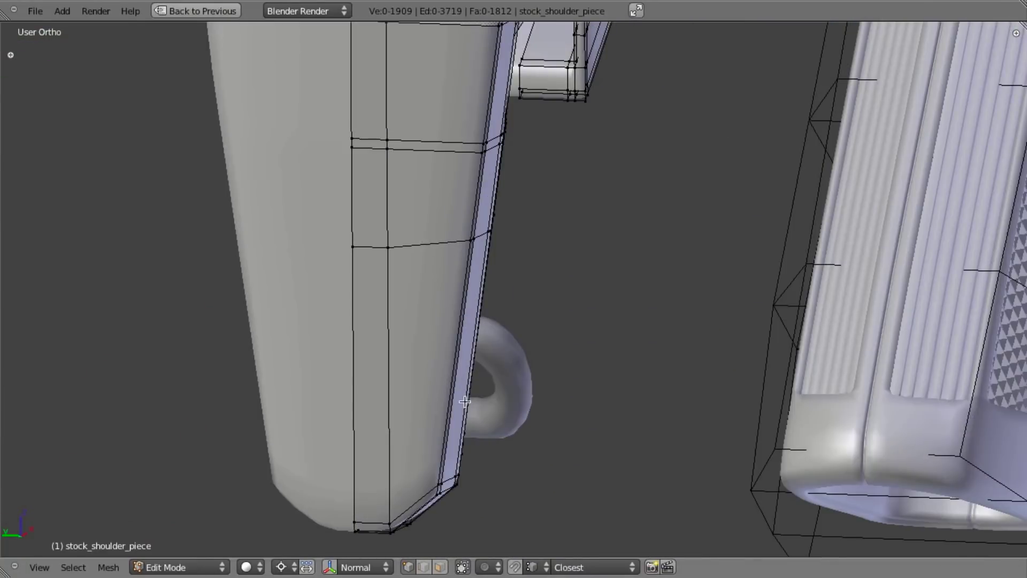
key("ctrl+Tab")
left_click(425, 502)
middle_click_drag(425, 502, 375, 459)
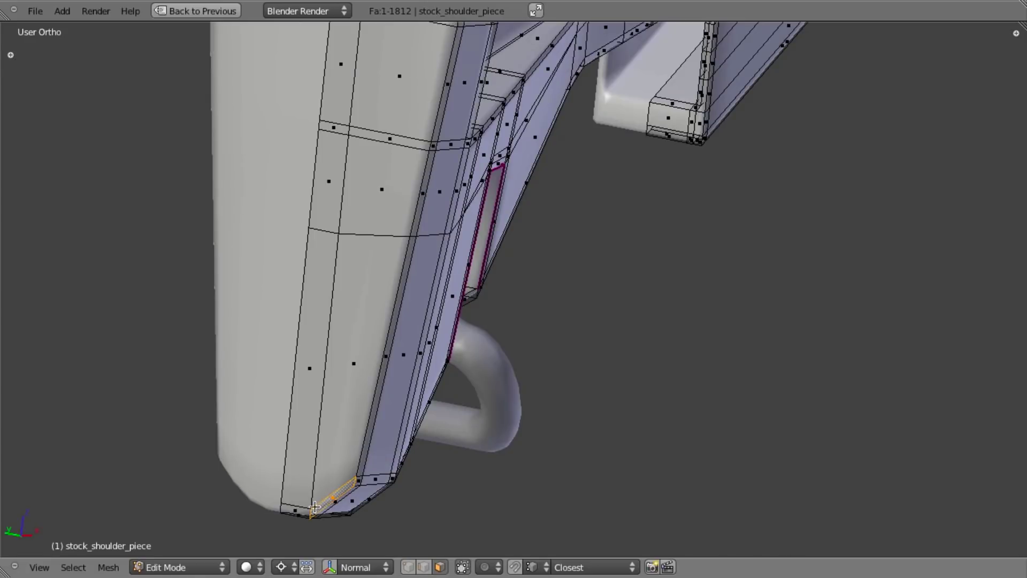
right_click(297, 508, "shift")
right_click(298, 481, "shift")
right_click(351, 412, "shift")
right_click(404, 214, "shift")
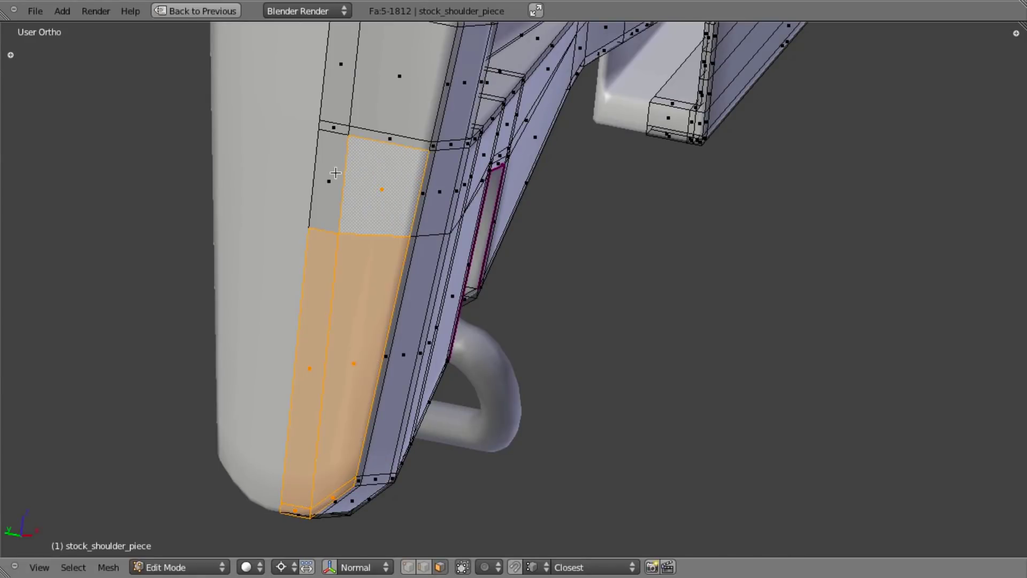
right_click(334, 172, "shift")
Step: Extend the selection up to the gap to cover all 22 lower back faces and extrude them in place
key("b")
left_click_drag(331, 71, 400, 194)
key("b")
left_click_drag(327, 29, 376, 111)
middle_click_drag(384, 98, 333, 336, "shift")
key("b")
left_click_drag(280, 63, 398, 195)
middle_click_drag(419, 282, 423, 508, "shift")
scroll(357, 348, "up", 4)
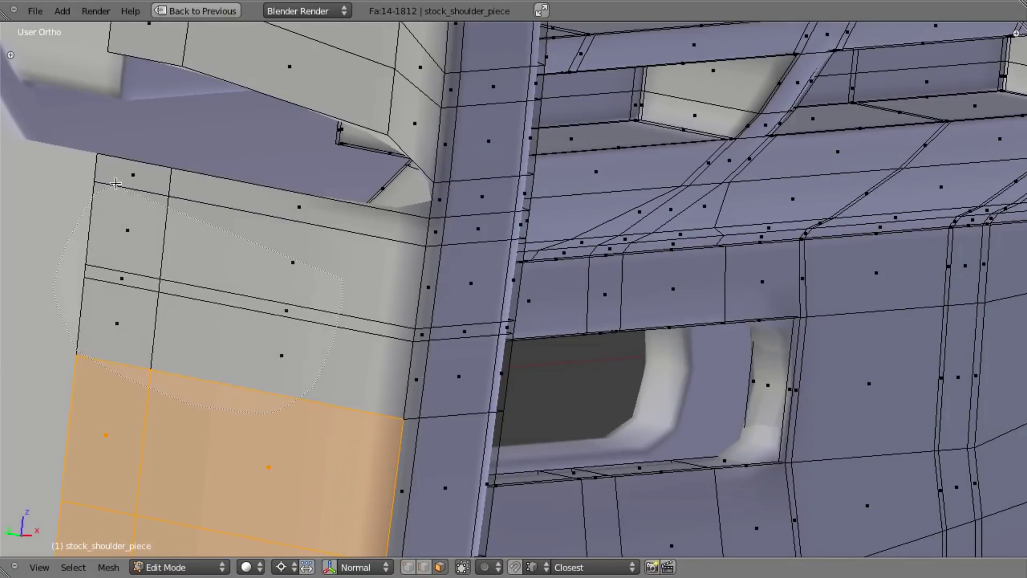
left_click(340, 210)
right_click(337, 214)
middle_click_drag(323, 227, 627, 282)
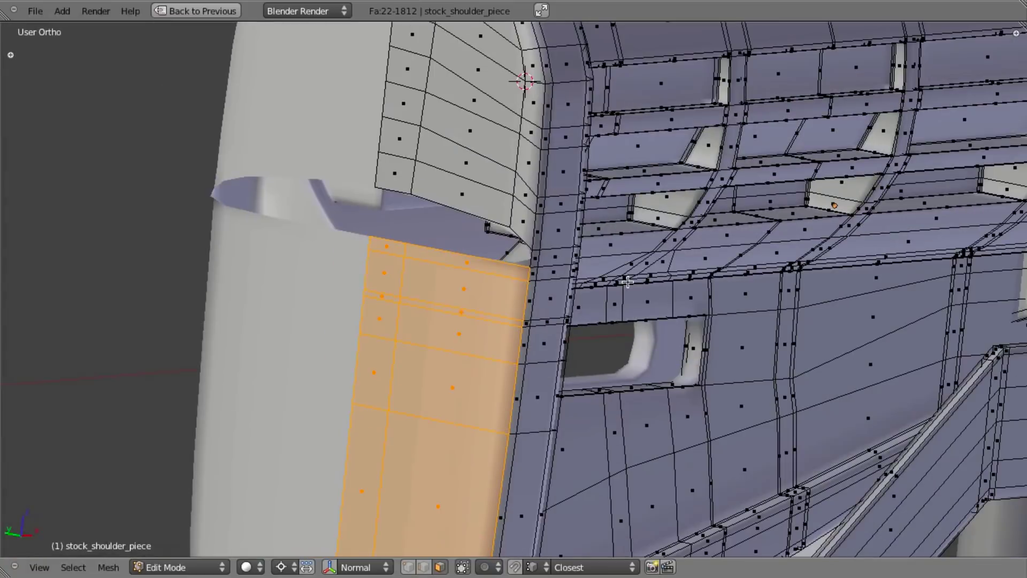
key("e")
right_click(684, 335)
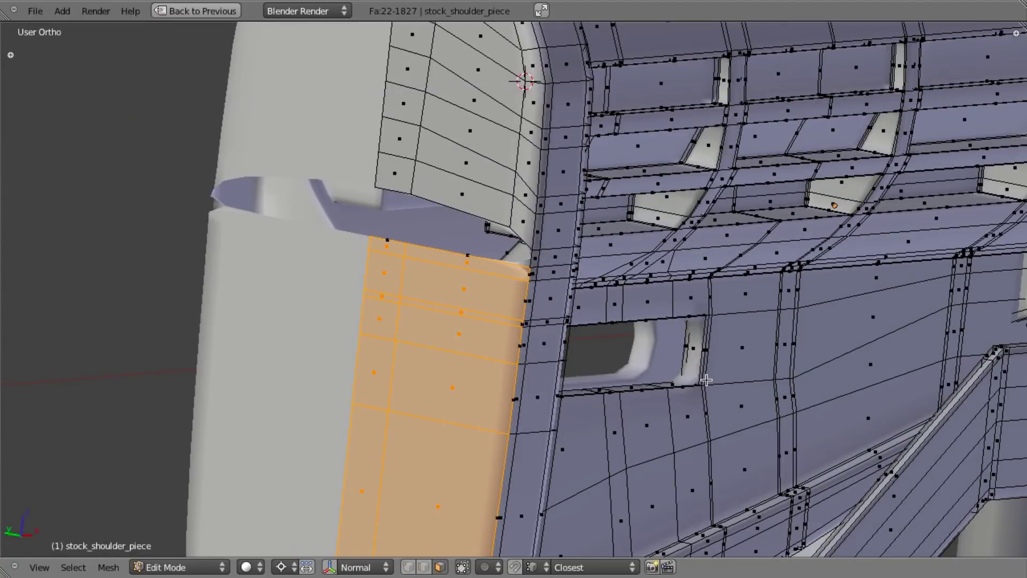
Step: Try to inset the extruded lower faces by moving and scaling them along the global Y axis
key("g")
key("y")
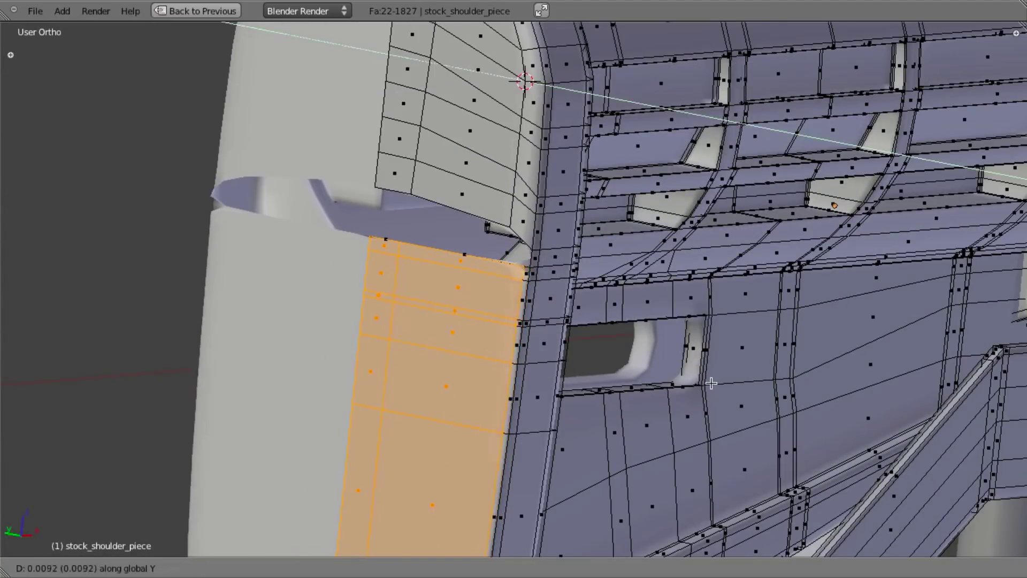
left_click(700, 382)
key("s")
key("y")
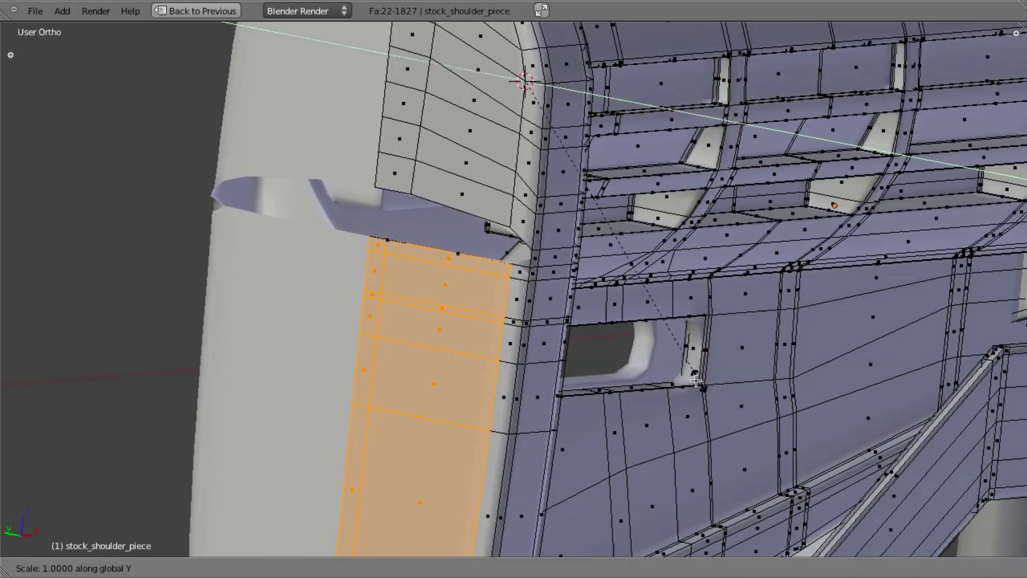
left_click(669, 340)
key("g")
key("y")
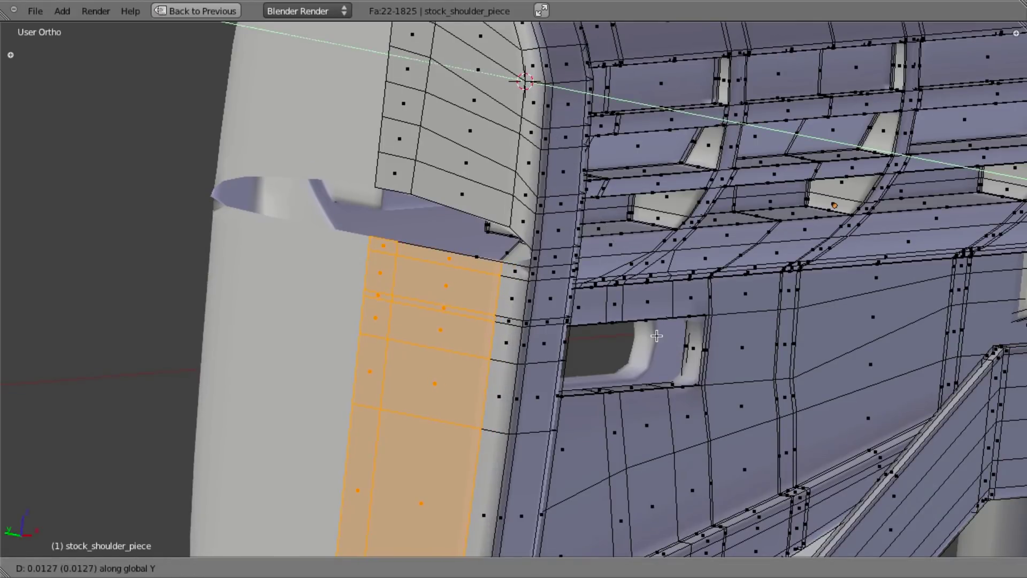
left_click(656, 336)
Step: Try to shift the two faces at the butt's lower tip along the global Z axis
scroll(636, 345, "down", 3)
middle_click_drag(556, 386, 567, 255, "shift")
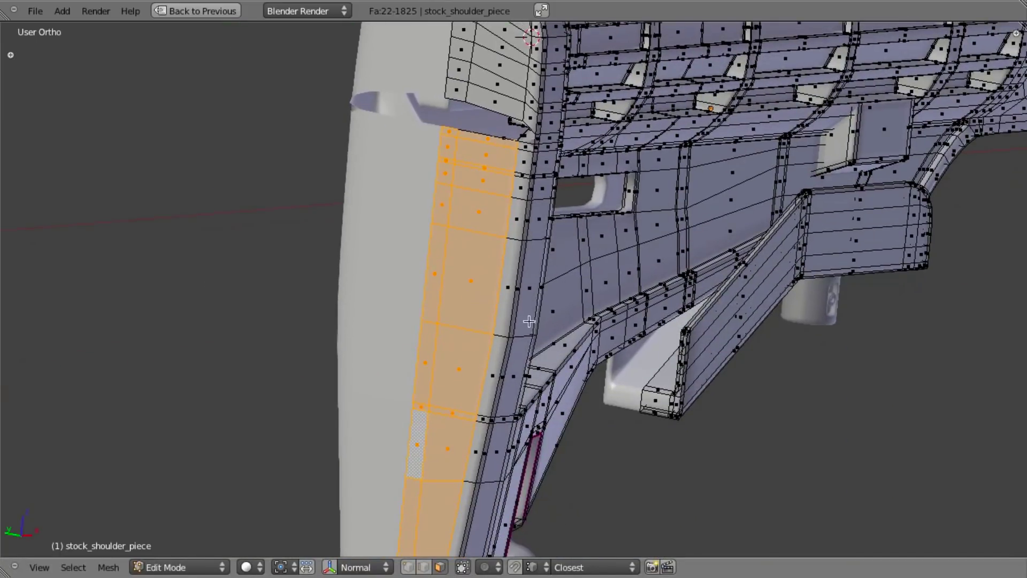
middle_click_drag(508, 483, 523, 394, "shift")
scroll(521, 396, "down", 3)
key("b")
middle_click_drag(424, 390, 669, 85)
scroll(564, 276, "up", 5)
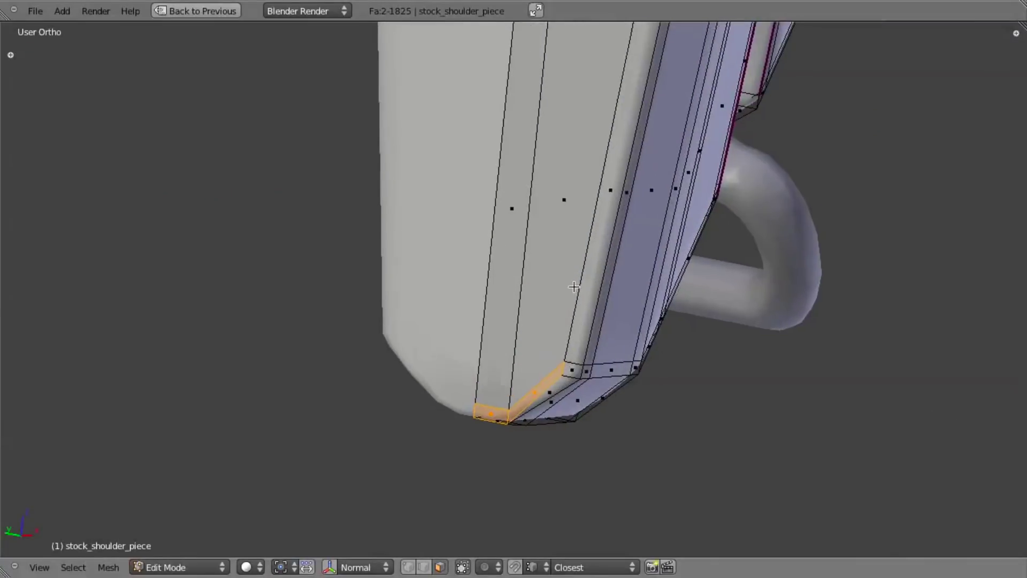
scroll(556, 326, "down", 2, "shift")
key("g")
key("z")
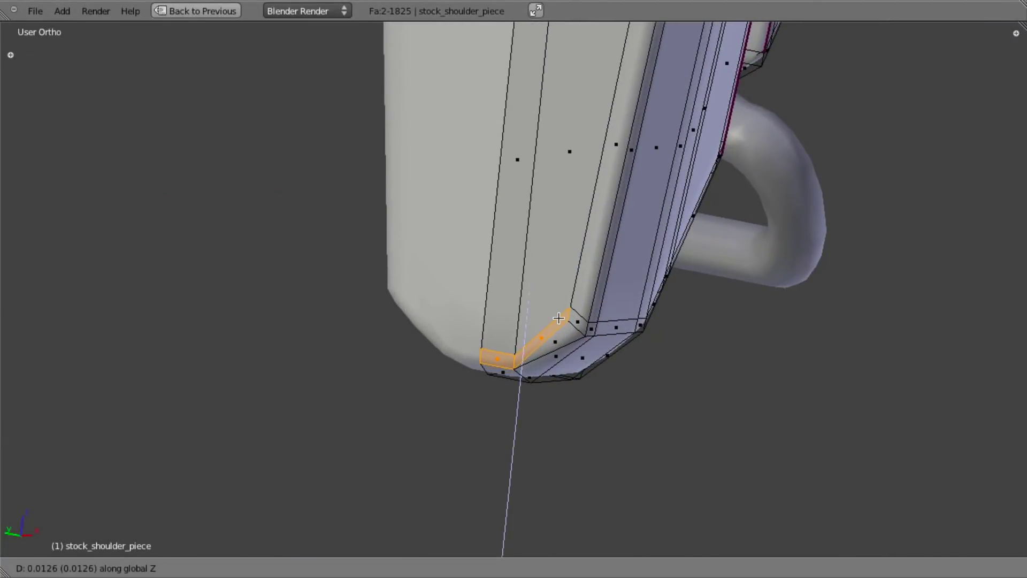
left_click(558, 321)
key("ctrl+Tab")
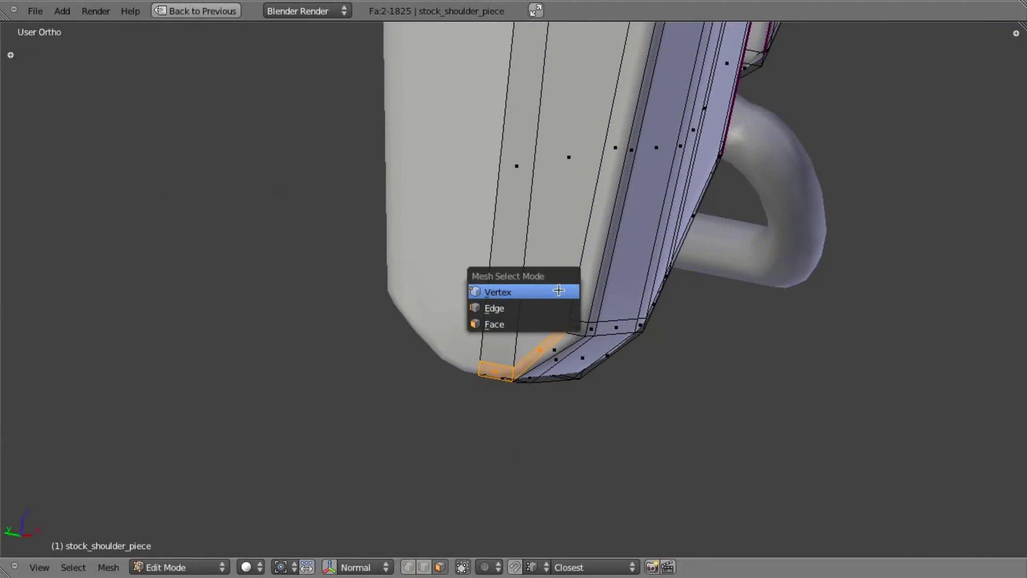
left_click(556, 291)
scroll(565, 386, "up", 5)
middle_click_drag(583, 453, 370, 437, "shift")
key("g")
key("z")
right_click(582, 312)
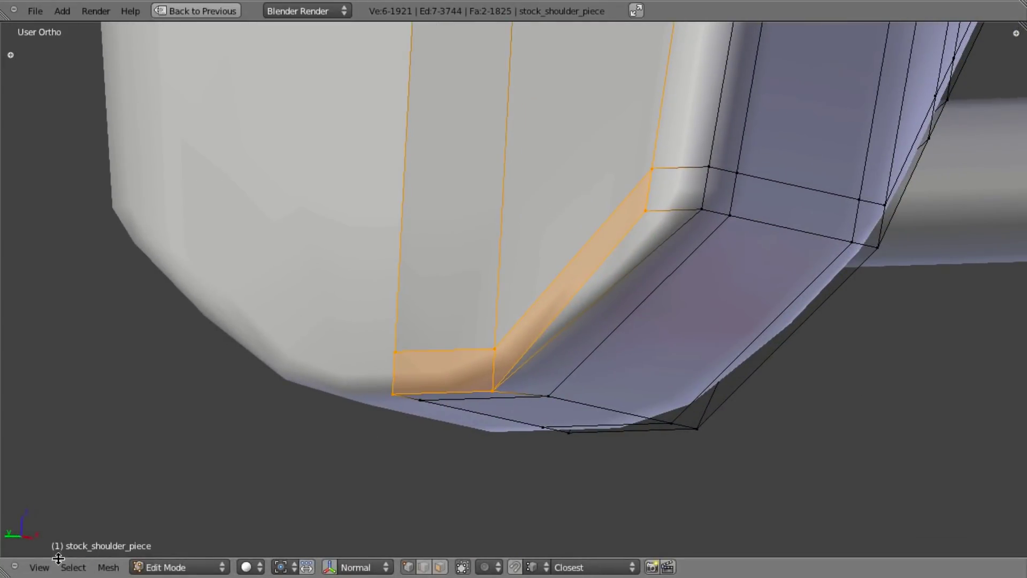
Step: Undo the moves and scaling applied to the lower back faces since their extrusion
left_click(111, 565)
left_click(166, 303)
key("ctrl+z")
key("ctrl+z")
key("ctrl+z")
key("ctrl+z")
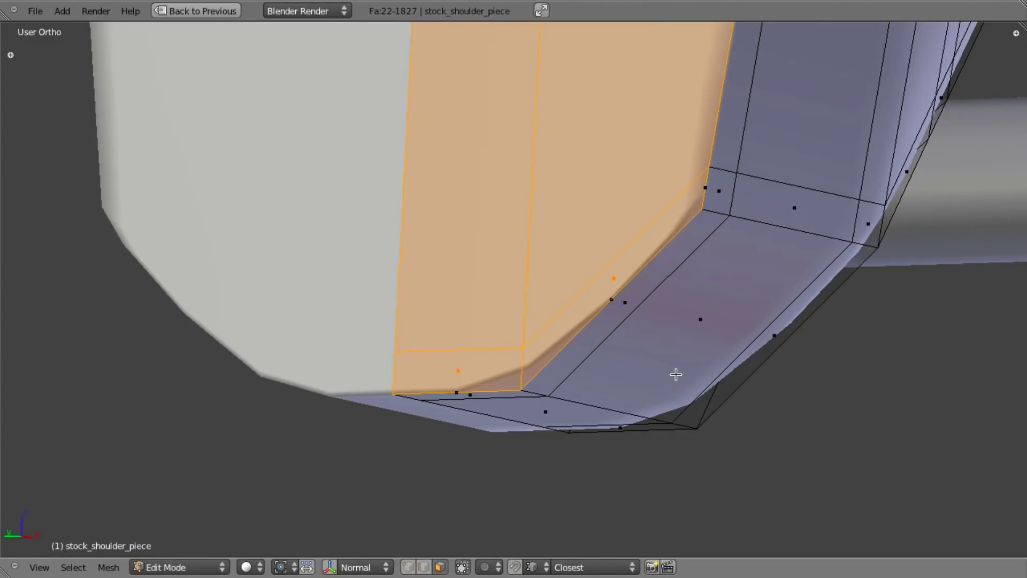
Step: Narrow the 22 extruded faces slightly along the global Y axis and offset them outward along the global X axis
key("s")
key("y")
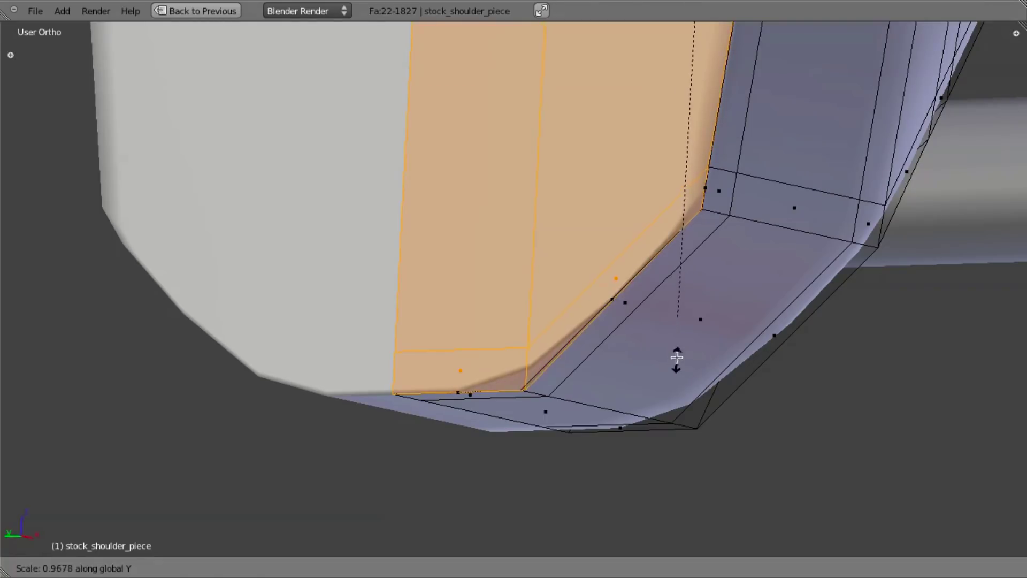
left_click(677, 320)
key("g")
key("y")
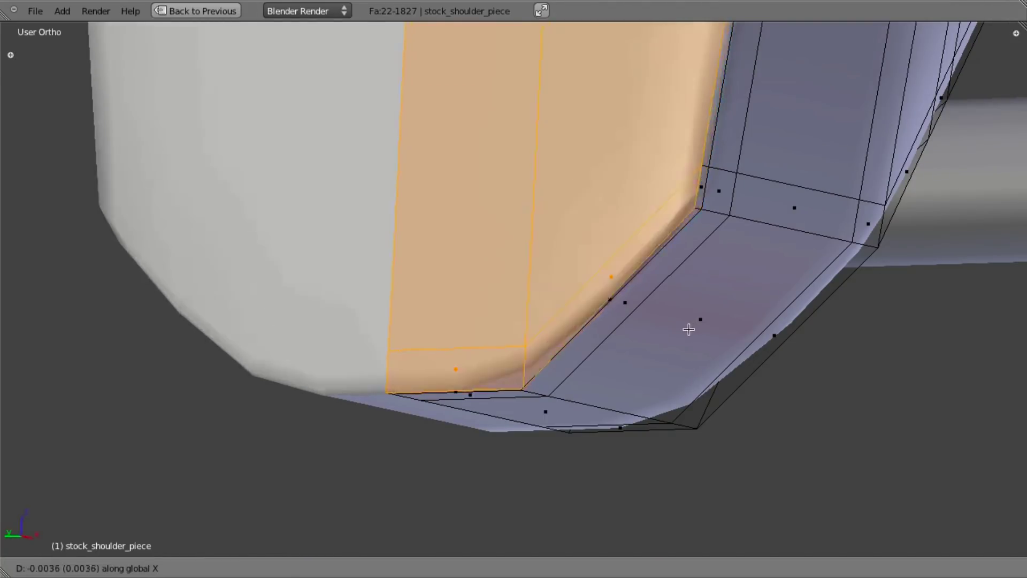
left_click(660, 330)
Step: Scale the extruded lower faces to about 0.91 along the global Y axis
scroll(651, 316, "down", 3)
middle_click_drag(635, 252, 622, 488, "shift")
middle_click_drag(591, 277, 602, 353, "shift")
scroll(608, 275, "up", 5)
middle_click_drag(608, 275, 581, 337, "shift")
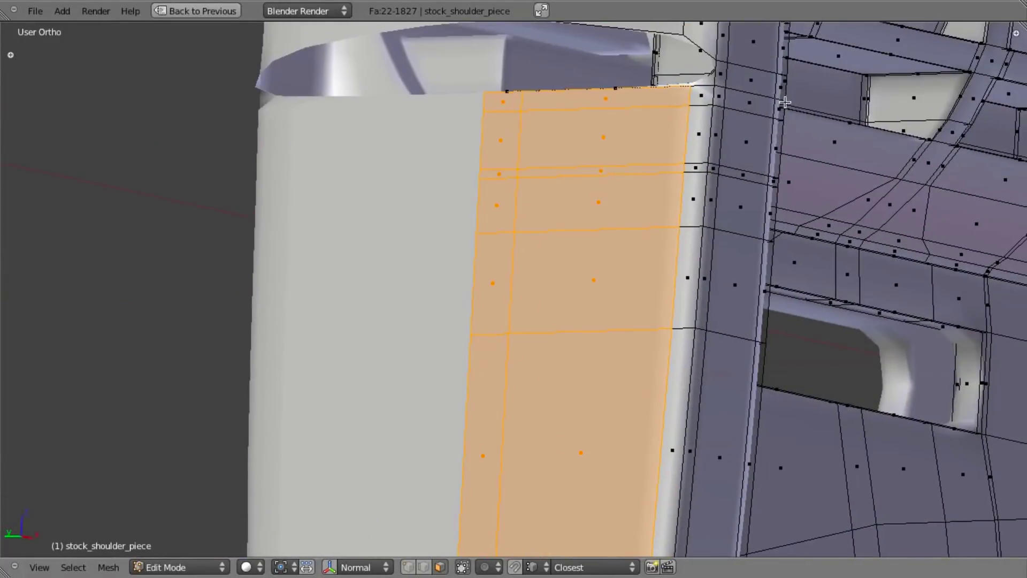
scroll(784, 103, "up", 1)
middle_click_drag(782, 103, 749, 255, "shift")
key("s")
key("y")
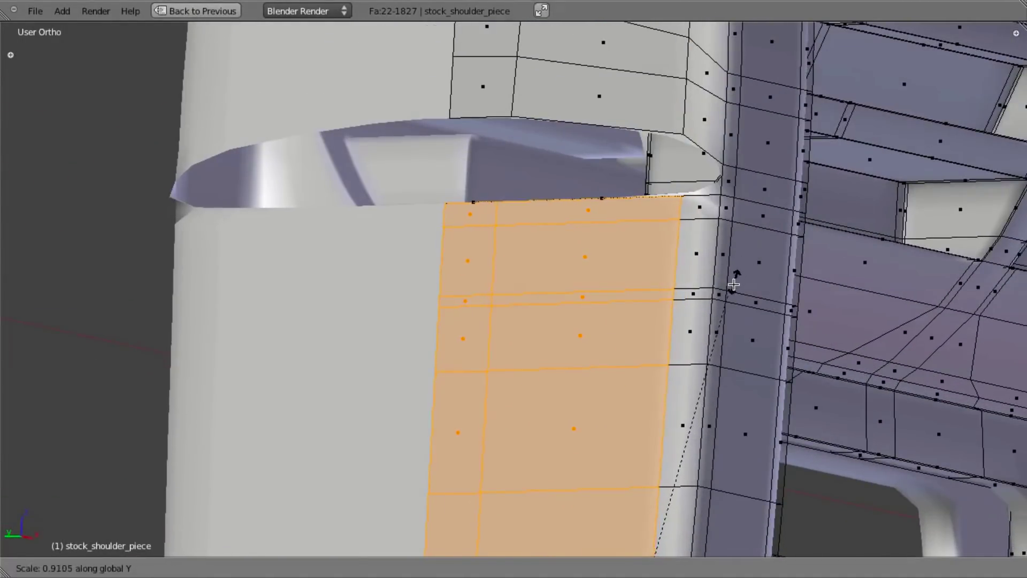
left_click(732, 289)
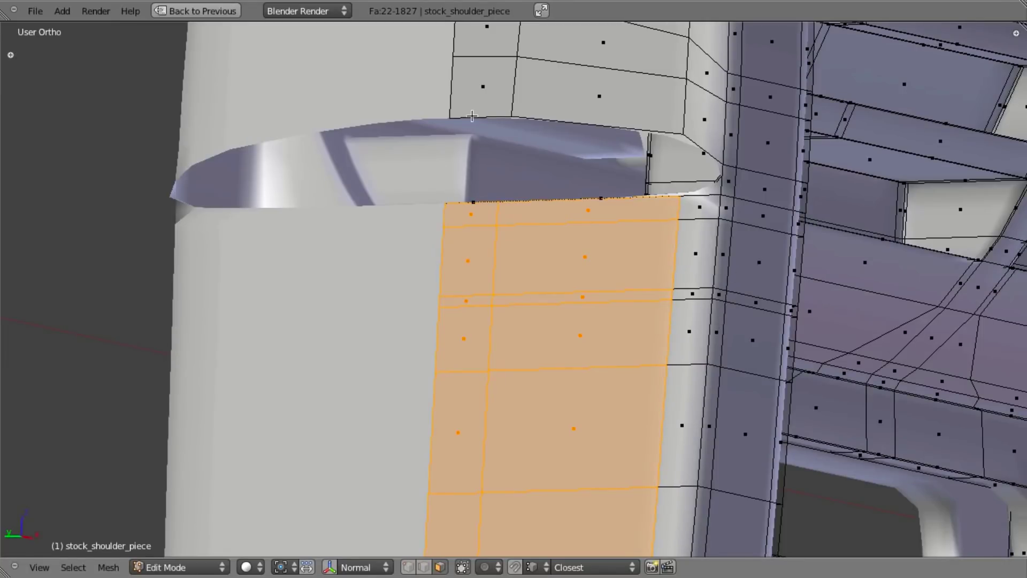
Step: Reduce the selection to the two faces at the butt's lower tip and raise them along the global Z axis
scroll(492, 191, "down", 11)
middle_click_drag(472, 292, 490, 216, "shift")
key("shift+b")
left_click_drag(416, 166, 596, 310)
middle_click_drag(596, 309, 647, 370)
scroll(646, 369, "up", 4)
middle_click_drag(562, 551, 581, 337, "shift")
scroll(582, 337, "up", 2)
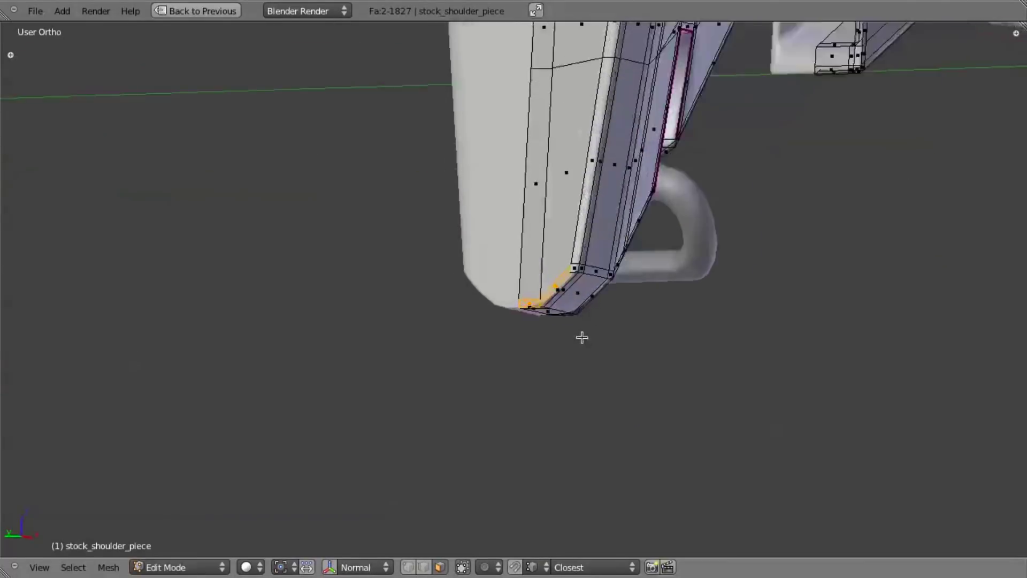
scroll(582, 337, "up", 5)
key("g")
key("z")
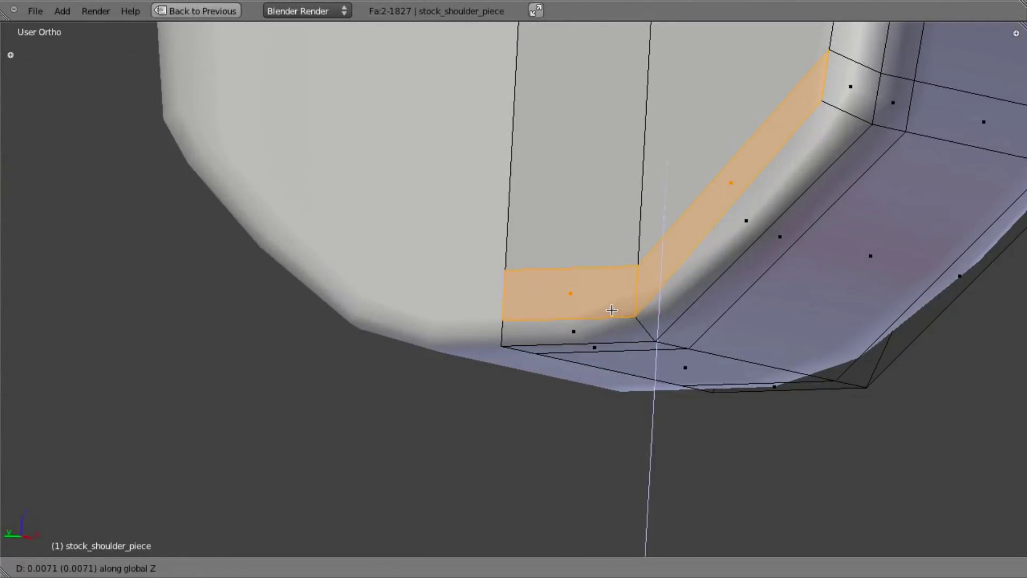
left_click(615, 297)
Step: Deselect the slanted tip face, raise only the bottom face beside the mirror line along global Z, and clear the selection
key("b")
left_click_drag(721, 135, 818, 295)
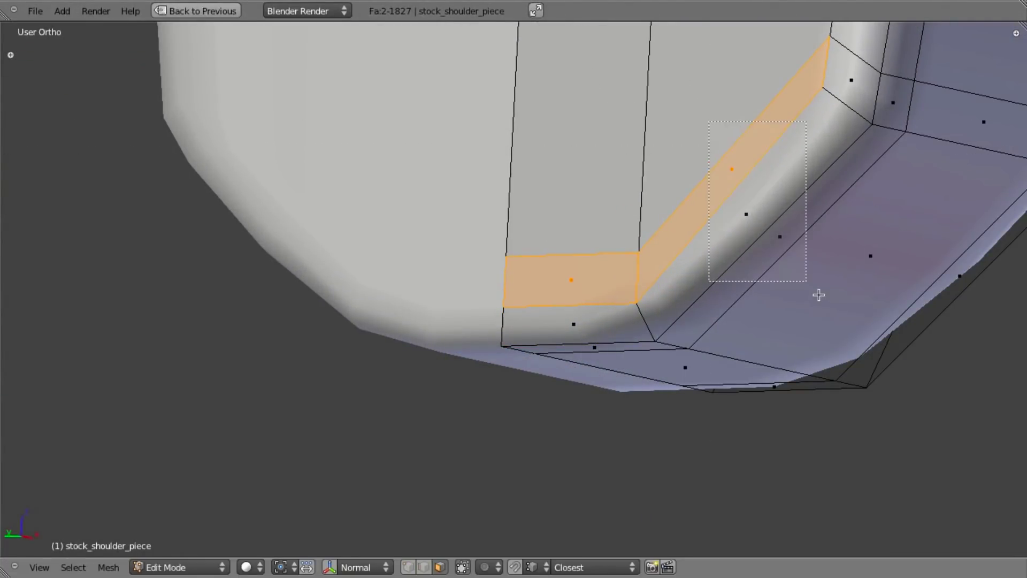
middle_click_drag(818, 294, 819, 296)
key("g")
key("z")
left_click(772, 293)
scroll(768, 307, "down", 2)
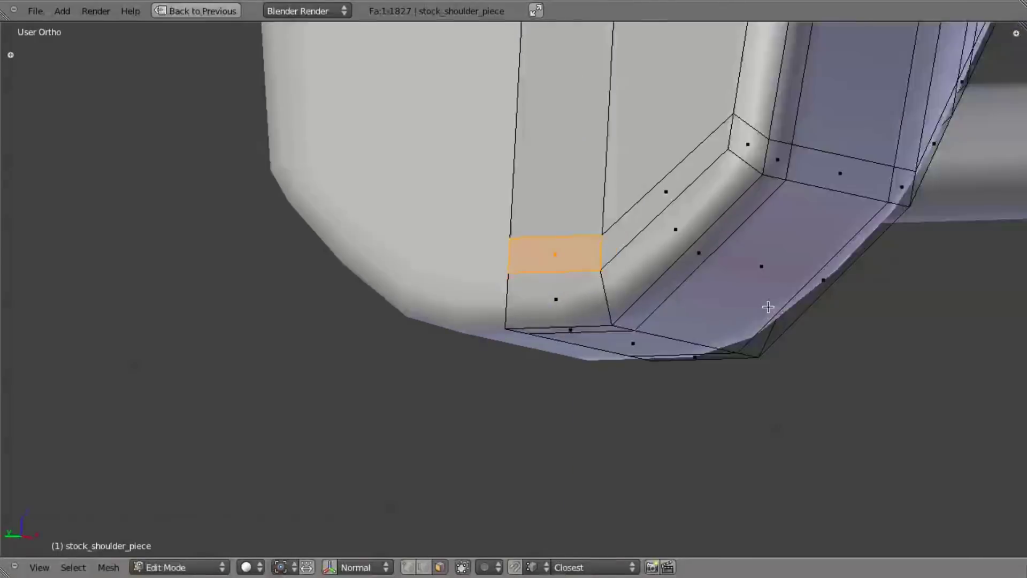
scroll(765, 326, "down", 10)
key("a")
Step: In edge selection, bridge the narrow side part and the wide part of the back opening with faces between opposite edges
middle_click_drag(765, 78, 751, 182, "shift")
middle_click_drag(730, 54, 709, 343, "shift")
scroll(722, 172, "up", 4)
middle_click_drag(719, 101, 674, 410, "shift")
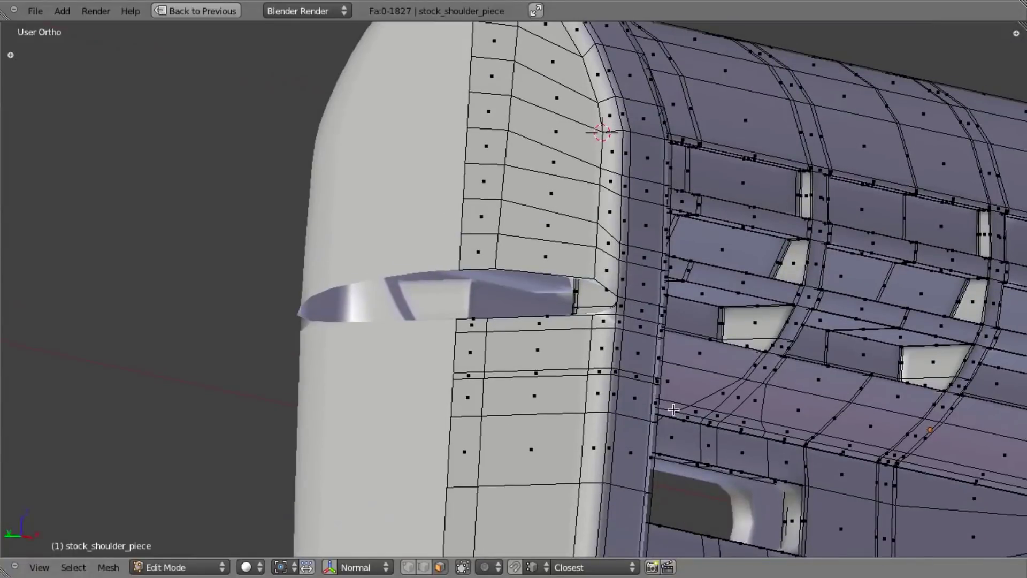
key("ctrl+Tab")
left_click(675, 354)
scroll(703, 296, "up", 4)
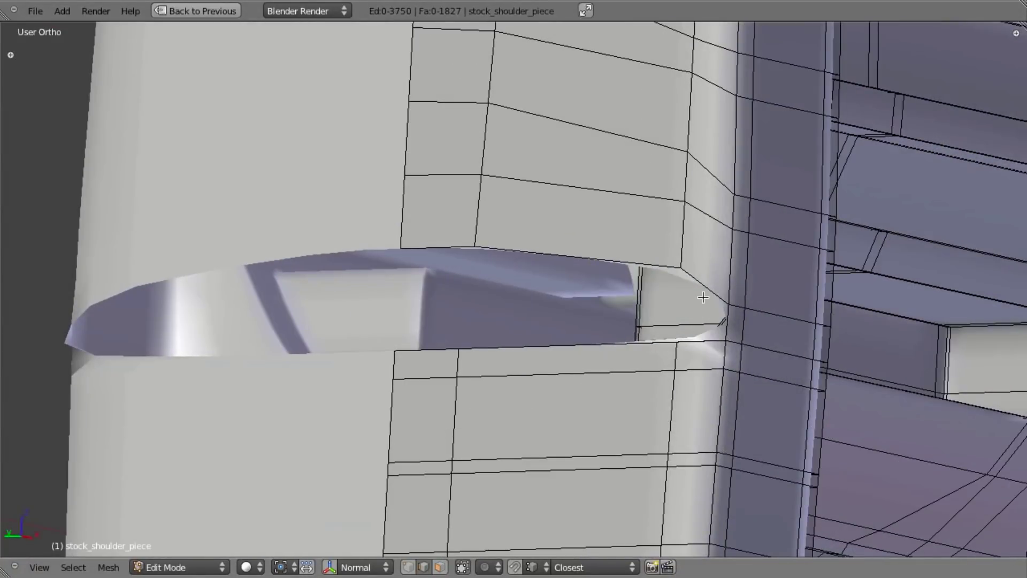
right_click(703, 347, "shift")
key("f")
right_click(651, 346)
right_click(619, 247, "shift")
key("f")
Step: Try to fill the remaining gap beside the mirror line with faces, and undo the attempts
key("a")
key("f")
scroll(469, 262, "down", 3)
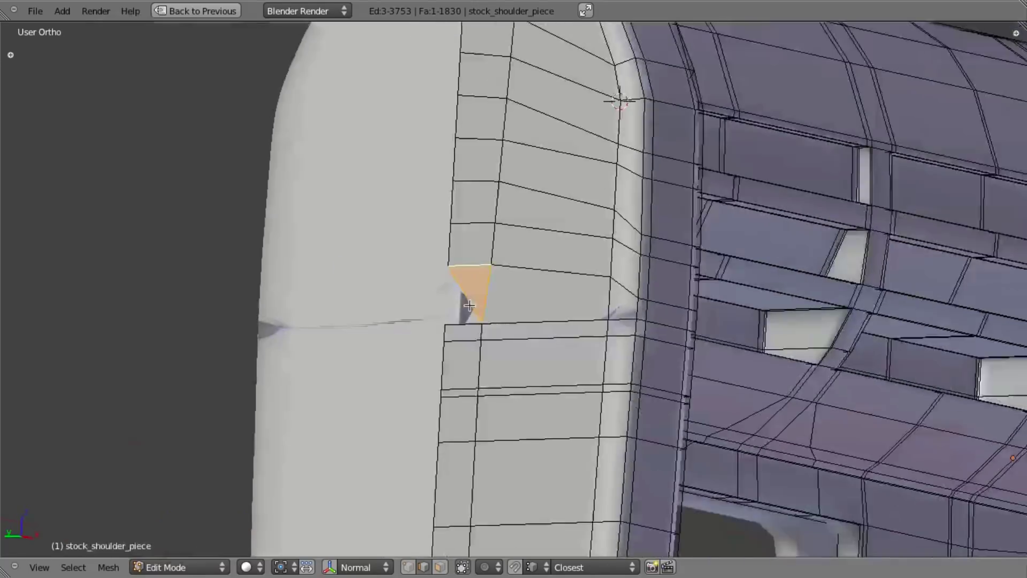
middle_click_drag(469, 263, 527, 339)
scroll(527, 339, "up", 4)
key("f")
middle_click_drag(451, 370, 540, 353)
key("ctrl+z")
key("ctrl+z")
key("ctrl+z")
key("ctrl+z")
key("ctrl+z")
Step: Check the wide seam edge in wireframe, switch to face selection, and delete the hidden face lying behind it
right_click(591, 350)
key("z")
key("z")
key("g")
left_click(610, 304)
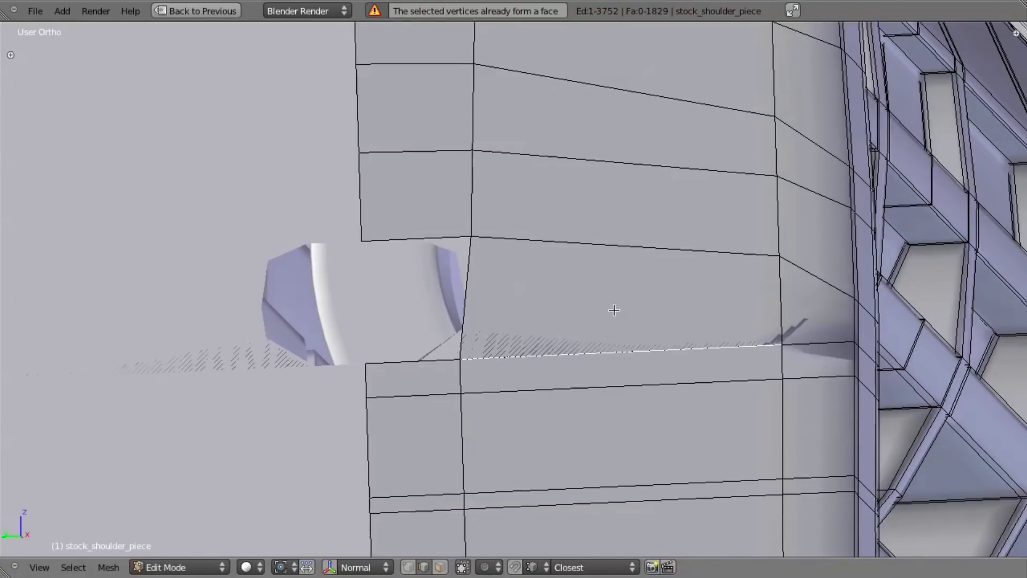
key("ctrl+Tab")
left_click(609, 325)
key("z")
key("z")
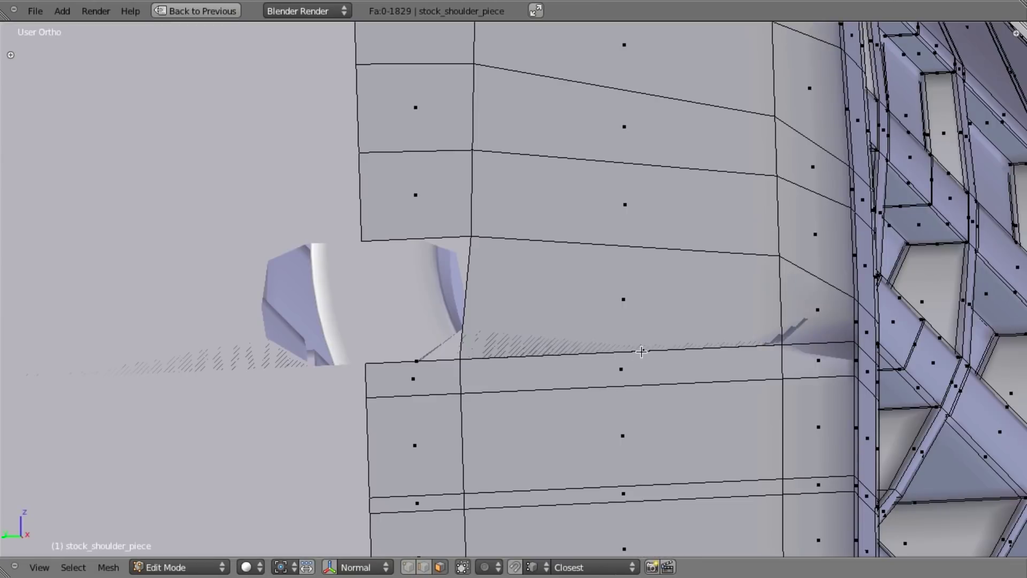
right_click(645, 354)
right_click(645, 354)
key("z")
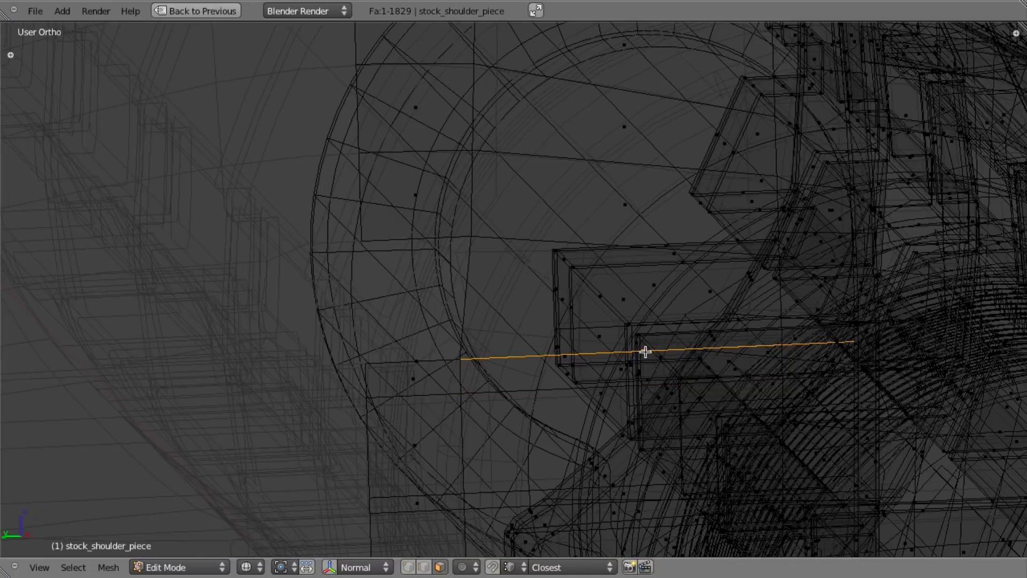
key("z")
key("x")
left_click(644, 406)
Step: Delete the second hidden face behind the short seam edge beside the mirror line
key("z")
right_click(420, 358)
key("z")
key("x")
key("Escape")
Step: Switch to vertex selection and fill the last gap beside the mirror line from its four corner vertices
key("ctrl+Tab")
left_click(434, 326)
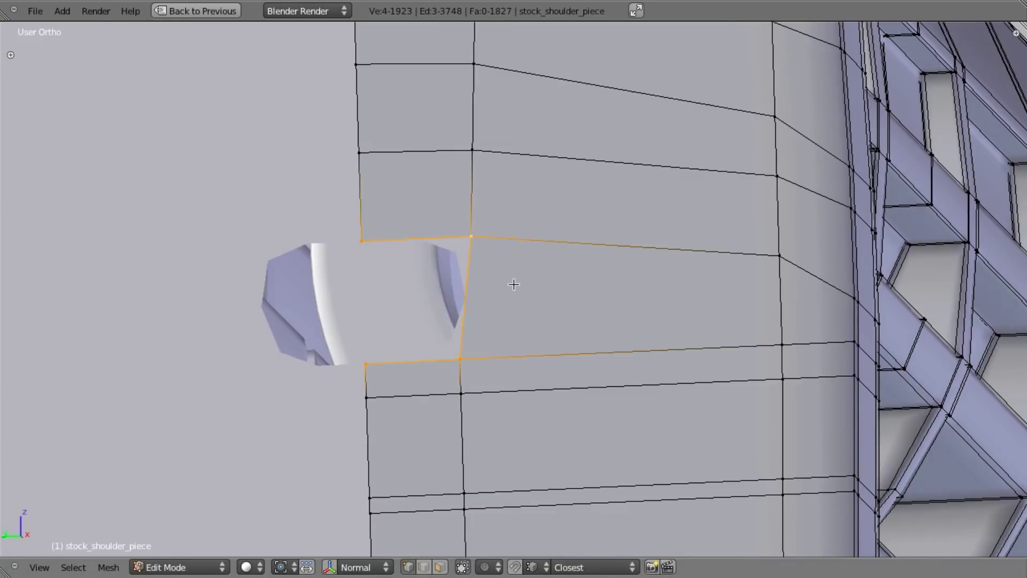
scroll(514, 284, "down", 2)
key("f")
Step: Move the inner-loop vertex above the closed gap vertically, snapping it level with its neighbouring vertex on the stock's rim
middle_click_drag(583, 236, 571, 269)
right_click(685, 283)
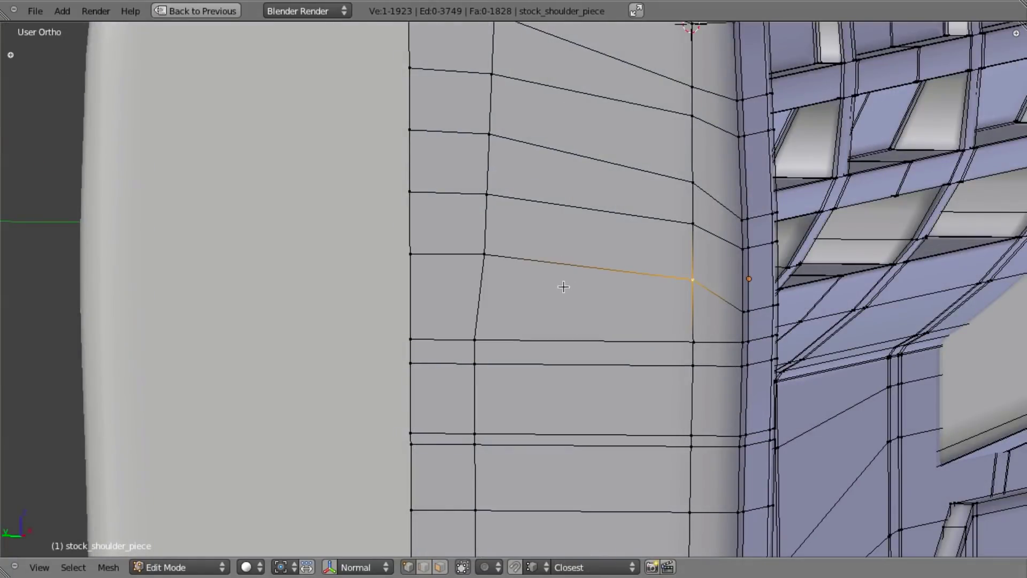
key("ctrl+Tab")
key("shift+ctrl+Tab")
left_click(733, 251)
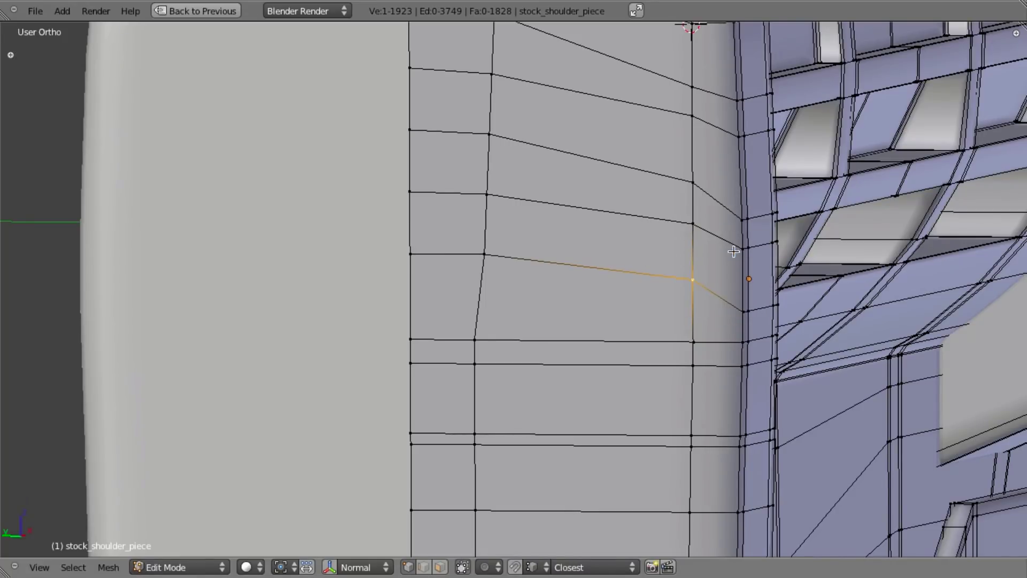
key("g")
key("z")
left_click(740, 311, "ctrl")
key("a")
Step: Level the two inner-loop vertices higher up by snapping each vertically to its neighbour on the rim
right_click(697, 239)
key("g")
key("z")
left_click(740, 248, "ctrl")
right_click(685, 185)
key("g")
key("z")
left_click(733, 219, "ctrl")
Step: Level the remaining two inner-loop vertices below the stock's upper curve with their rim neighbours, moving them only along Z
middle_click_drag(739, 211, 736, 281, "shift")
key("a")
right_click(700, 196)
key("g")
key("z")
left_click(727, 204, "ctrl")
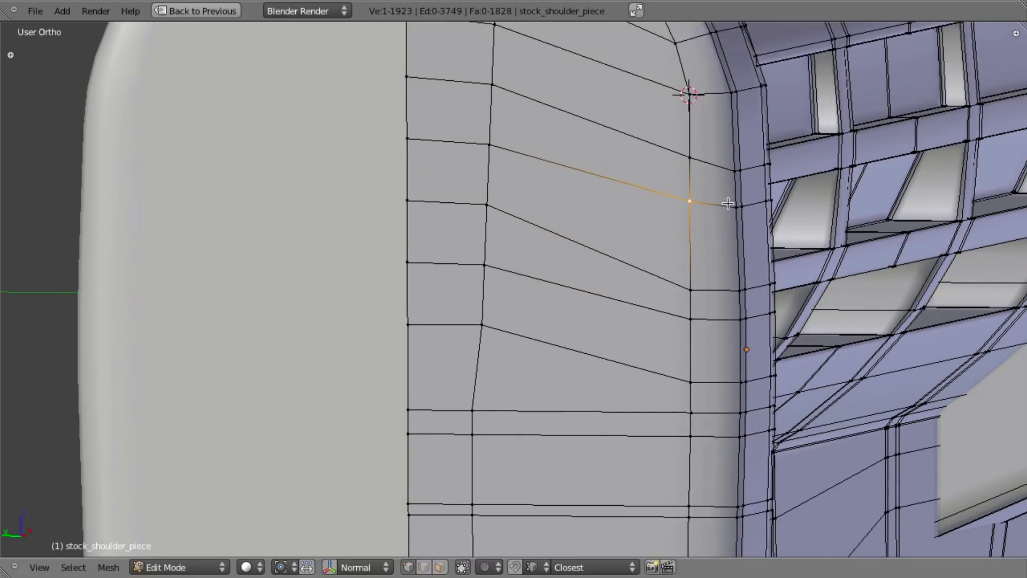
right_click(689, 156)
key("g")
key("z")
left_click(738, 170)
key("a")
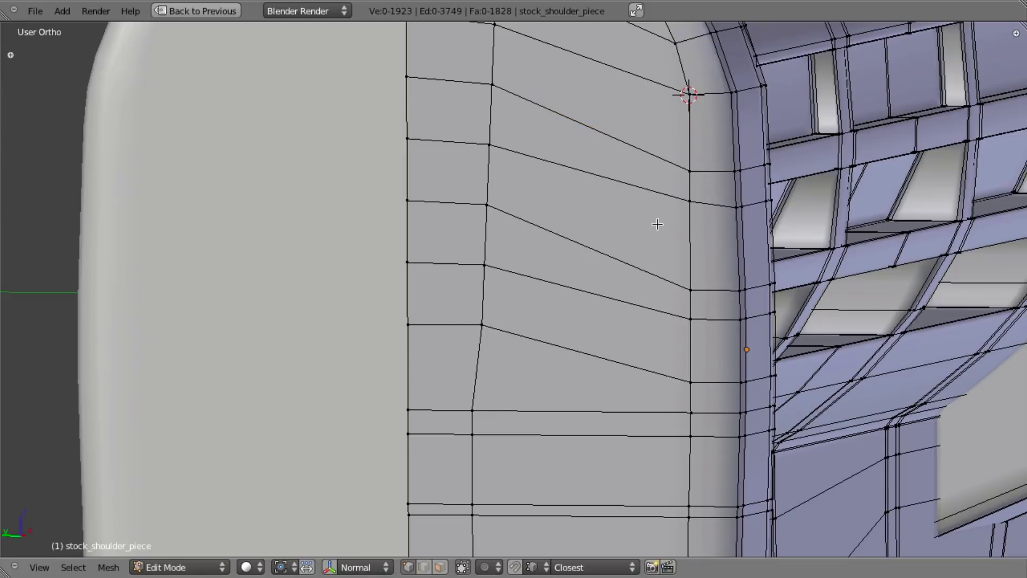
Step: Lower the edge row just above the former gap and the two rows above it along Z to even their spacing
right_click(482, 325)
right_click(410, 323, "shift")
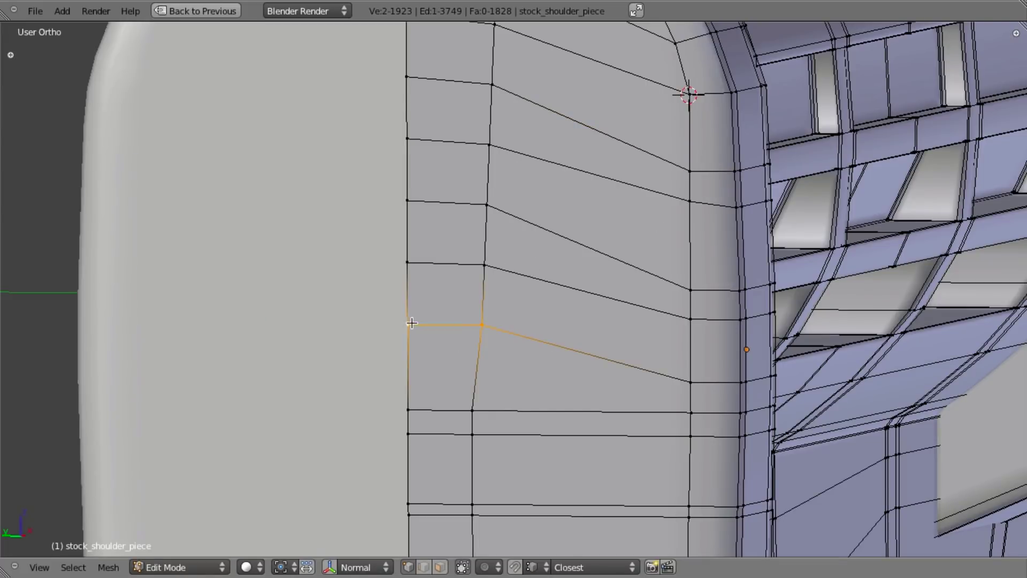
key("g")
key("z")
left_click(490, 293)
key("a")
key("b")
left_click_drag(362, 176, 506, 278)
key("g")
key("z")
left_click(509, 291)
key("a")
Step: Lower the next edge row higher up on the back face and adjust a single vertex below it along Z
key("b")
left_click_drag(353, 108, 515, 168)
key("g")
key("z")
left_click(518, 158)
key("a")
right_click(472, 220)
key("g")
key("z")
left_click(438, 268)
key("a")
Step: Lower a vertex pair beside the mirror line along Z, and shift a lower vertex of the inner column along Y
right_click(483, 282)
right_click(408, 280, "shift")
key("g")
key("z")
left_click(412, 306)
key("a")
right_click(487, 366)
key("g")
key("y")
left_click(487, 377)
key("a")
Step: Fine-tune one more vertex along Z and nudge the inner-column vertex on a higher row slightly downward
right_click(428, 356)
key("g")
key("z")
left_click(429, 358)
key("a")
middle_click_drag(522, 206, 512, 250, "shift")
right_click(499, 136)
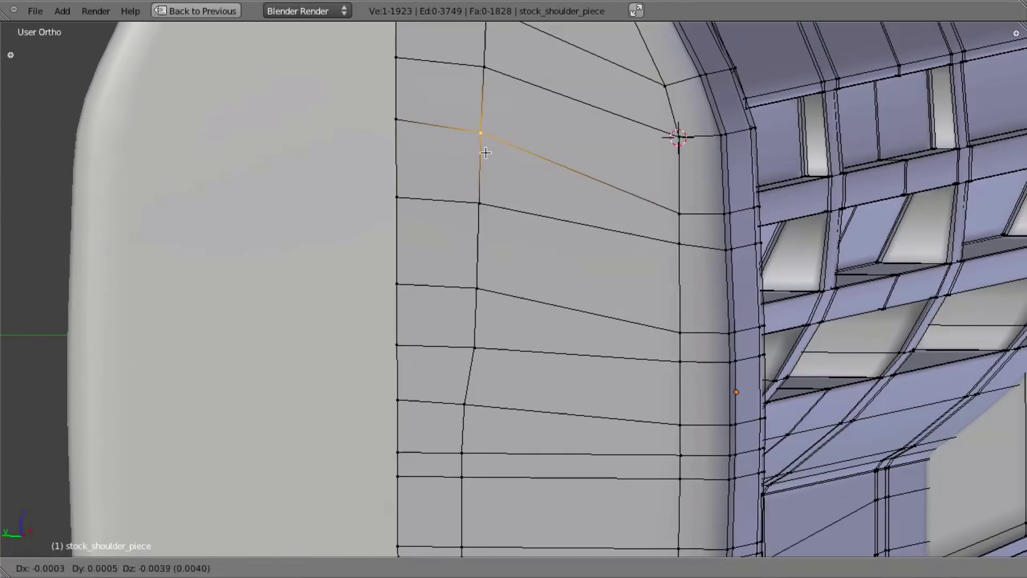
Step: Check the smoothed back face of the stock in Object Mode and return to mesh editing
key("Tab")
scroll(569, 315, "down", 5)
scroll(569, 315, "up", 5)
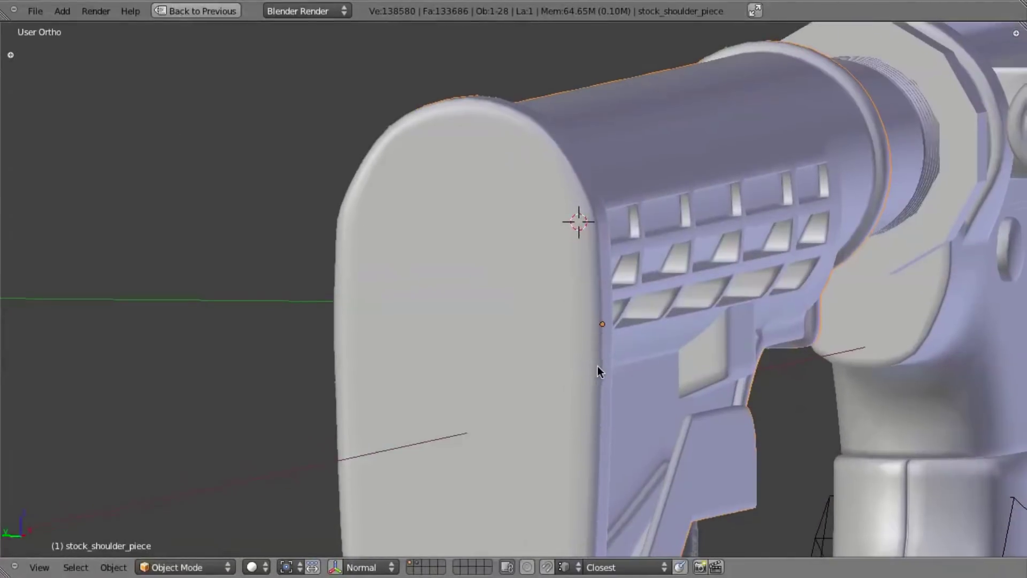
key("Tab")
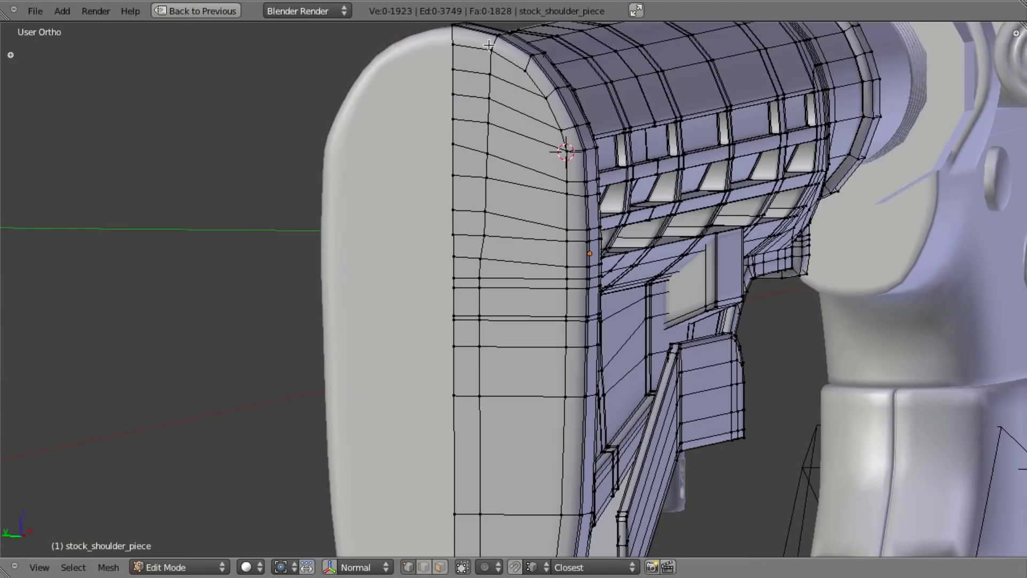
scroll(582, 266, "down", 4)
Step: Switch to face selection and select the face loop running around the rim of the stock's back face
key("ctrl+Tab")
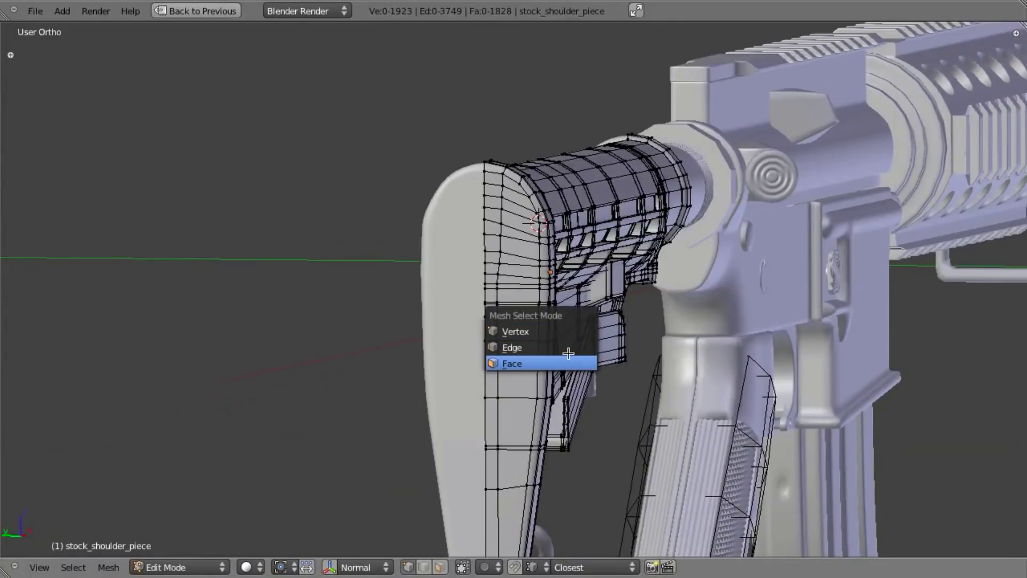
left_click(567, 364)
scroll(568, 250, "up", 2)
scroll(568, 251, "up", 3)
left_click(584, 174, "alt")
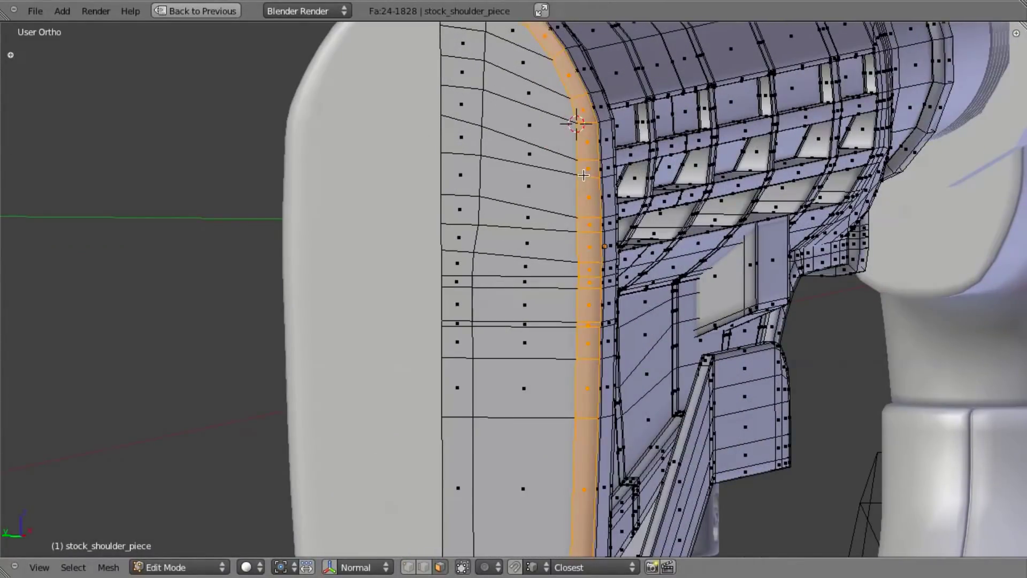
scroll(578, 182, "down", 5)
scroll(577, 273, "up", 3)
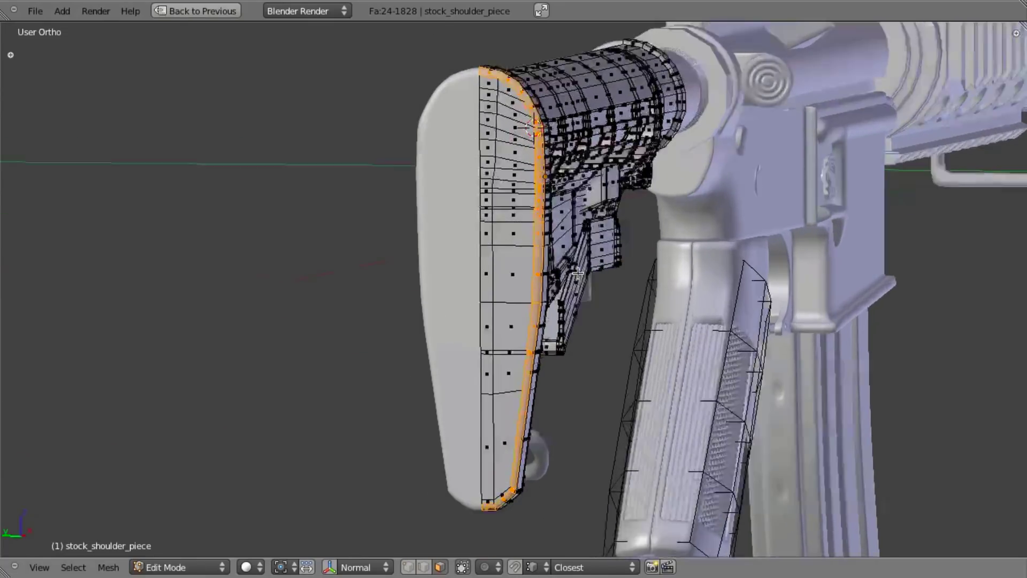
middle_click_drag(576, 161, 576, 329, "shift")
scroll(542, 227, "up", 2)
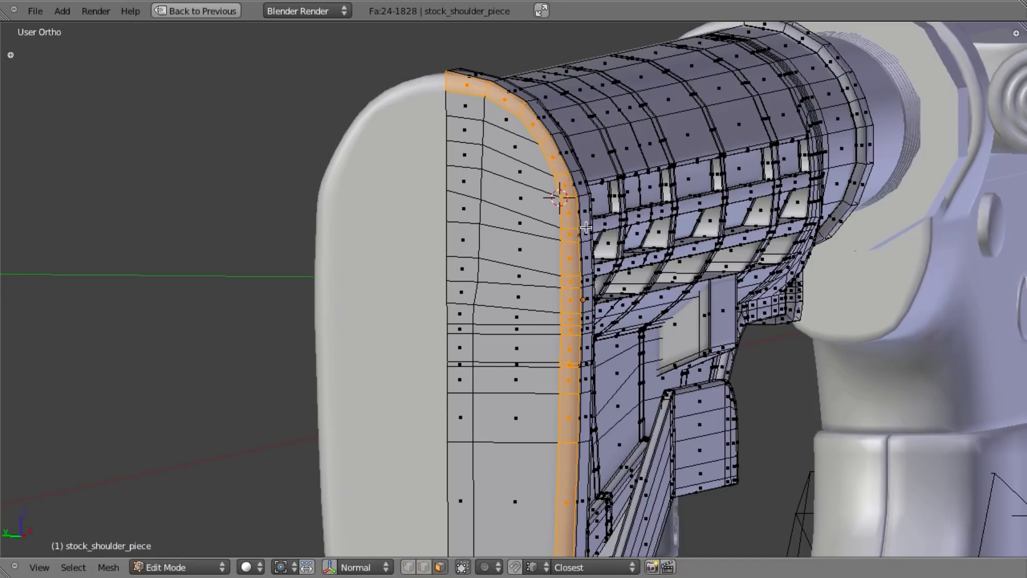
Step: Leave mesh editing, deselect the stock, and examine the whole rifle from its side
scroll(584, 229, "down", 3)
key("Tab")
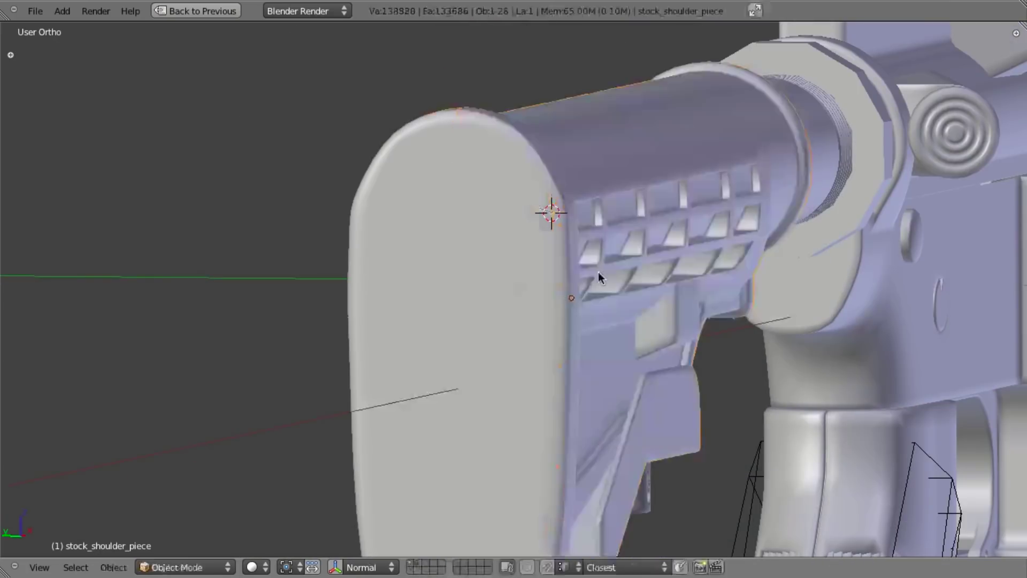
scroll(601, 275, "down", 3)
middle_click_drag(627, 321, 631, 286)
key("a")
middle_click_drag(533, 270, 246, 245, "shift")
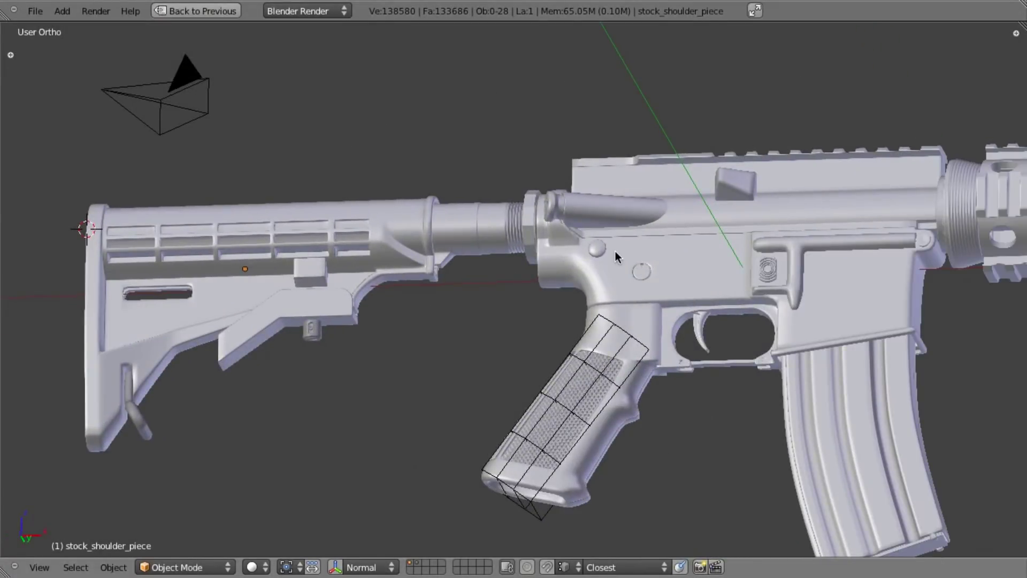
middle_click_drag(615, 251, 651, 266)
Step: Save the scene over the existing file m4_rifle_13.blend
key("KP_3")
key("ctrl+s")
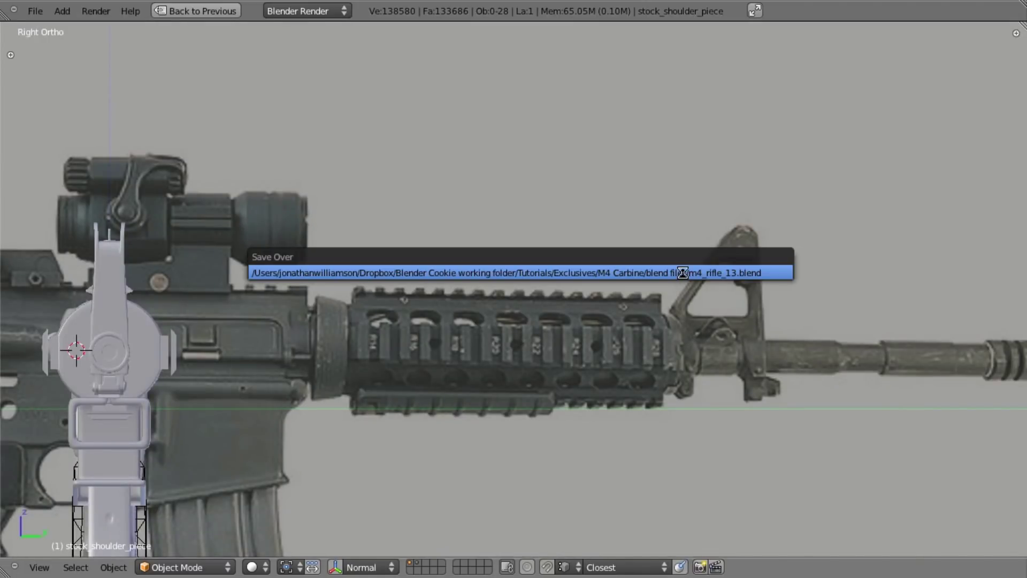
left_click(681, 272)
Step: Examine the upper receiver's ejection port area in wireframe against the background photo in front view
key("KP_1")
middle_click_drag(455, 237, 80, 178, "shift")
scroll(601, 278, "up", 6)
middle_click_drag(559, 271, 422, 262, "shift")
middle_click_drag(549, 272, 563, 271)
key("KP_3")
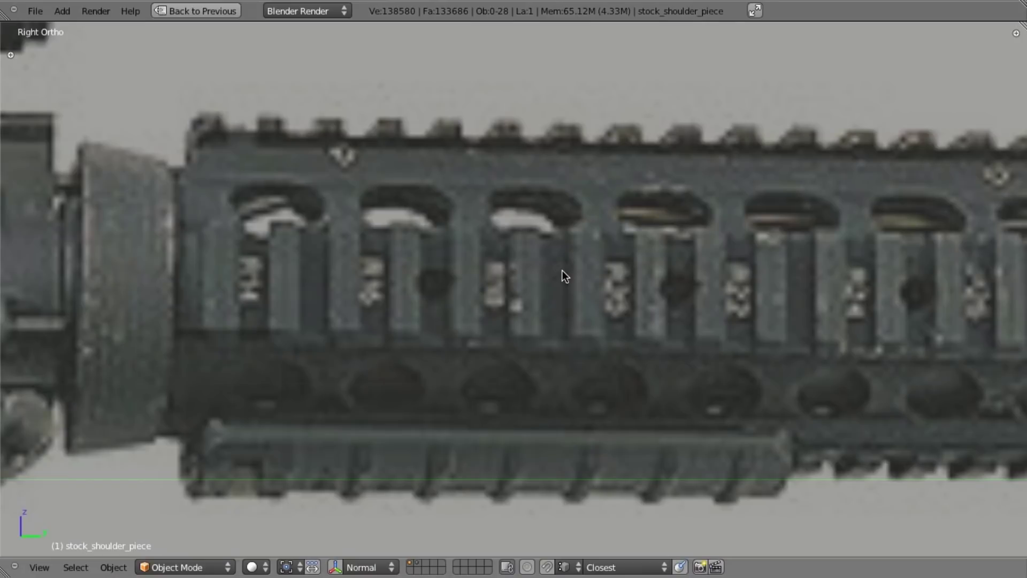
scroll(562, 271, "down", 3)
key("KP_1")
middle_click_drag(383, 277, 497, 269, "shift")
key("z")
scroll(413, 274, "up", 4)
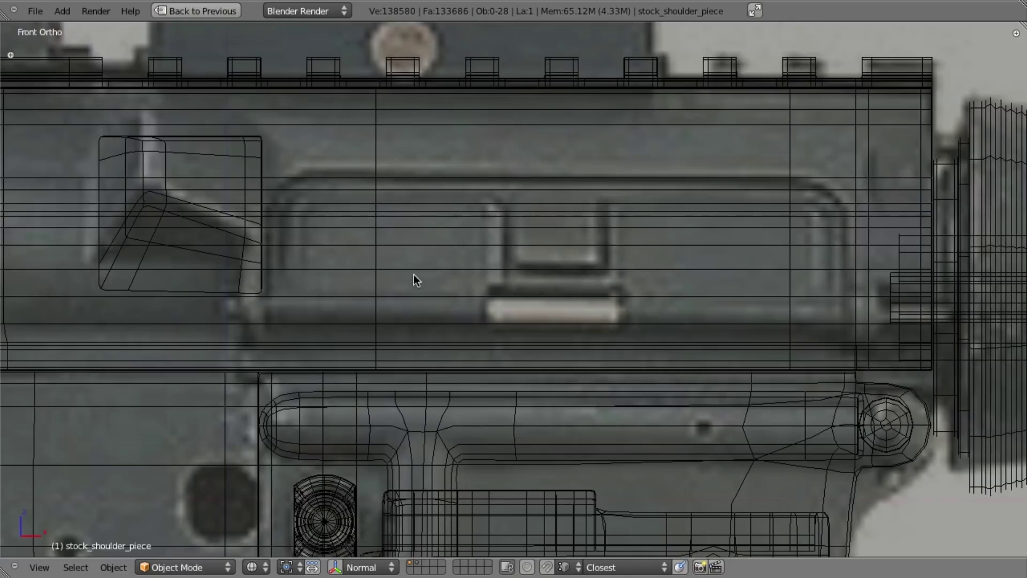
Step: Switch to the image viewer to study the ejection port cover, comparing it with the receiver model in Blender
key("super+Tab")
key("super+Tab")
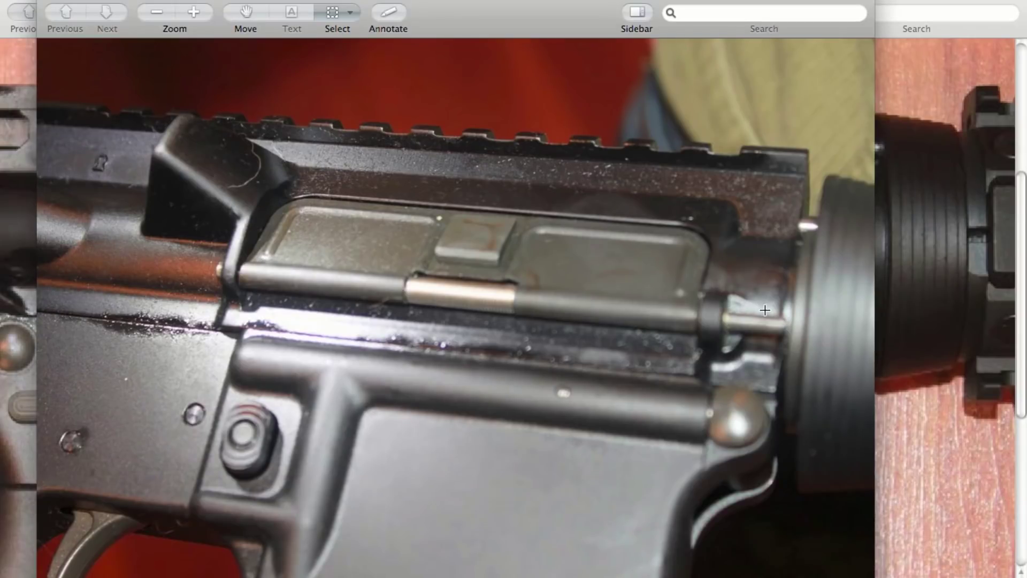
key("super+Tab")
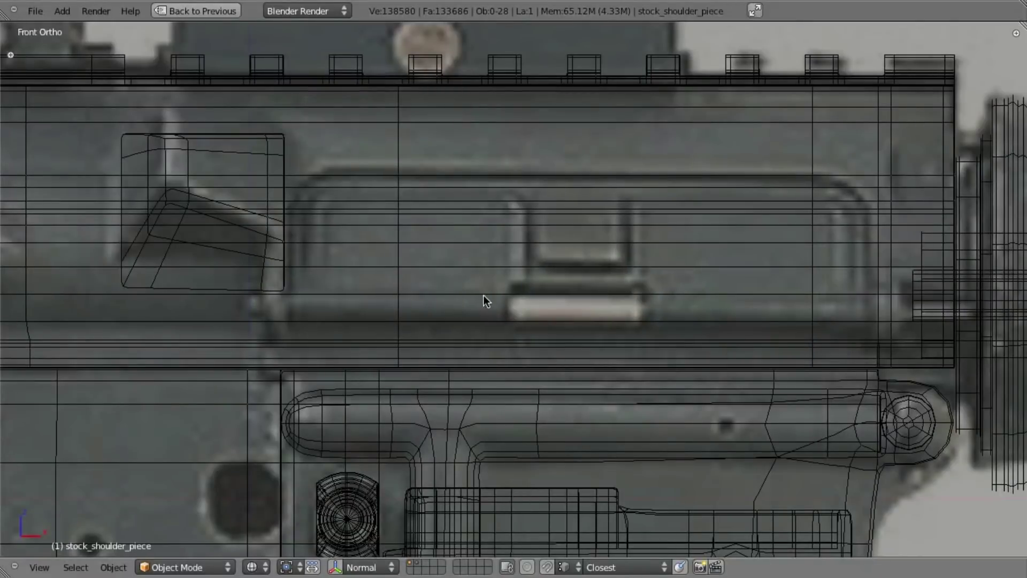
key("z")
scroll(512, 285, "down", 1)
middle_click_drag(512, 286, 518, 285)
key("KP_3")
key("z")
scroll(515, 289, "down", 4)
key("KP_1")
key("super+Tab")
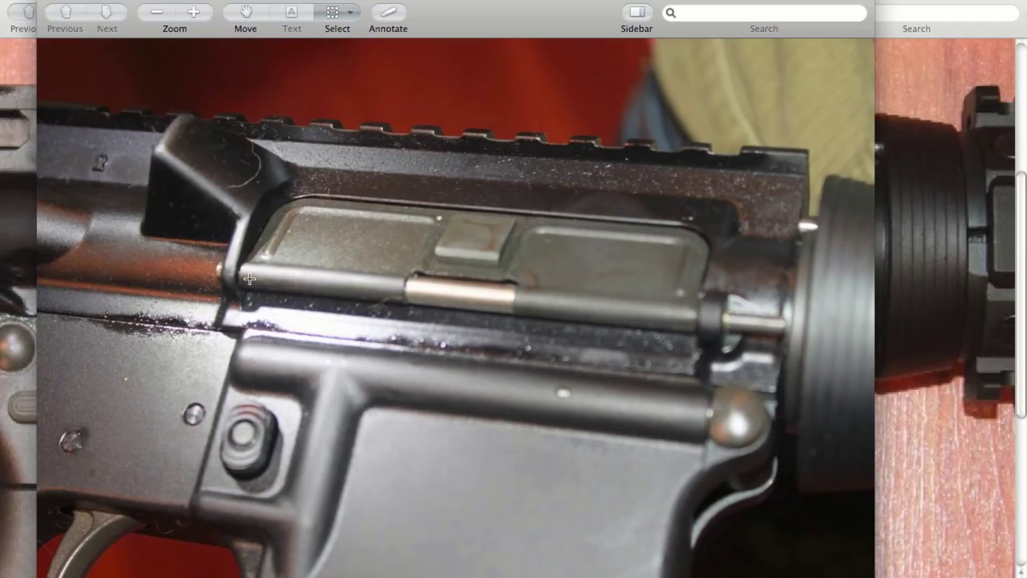
key("super+Tab")
Step: Return to solid shading, select the receiver body, and open it for mesh editing with vertex selection
key("z")
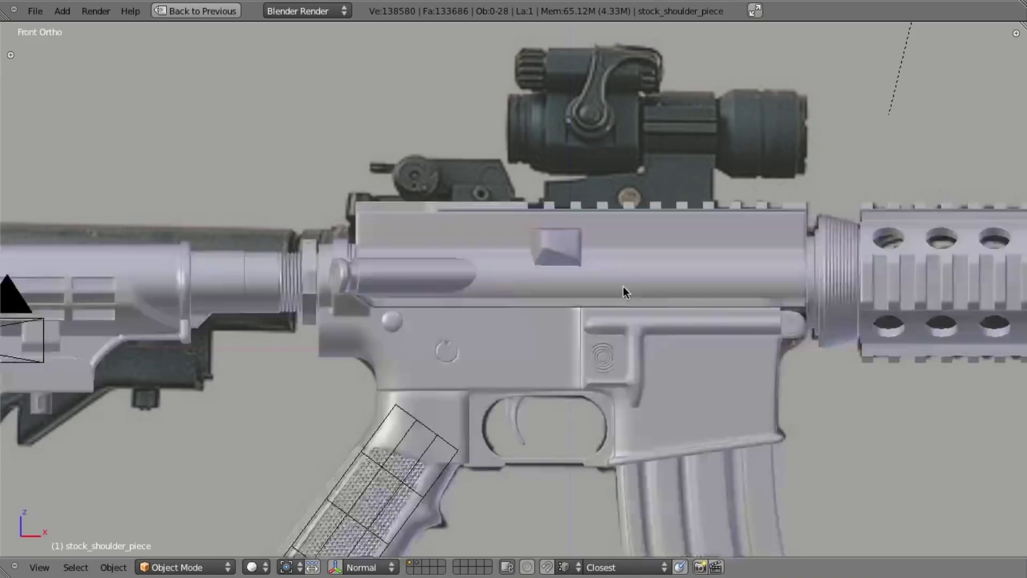
scroll(623, 287, "up", 4)
right_click(707, 262)
key("Tab")
scroll(741, 291, "right", 10)
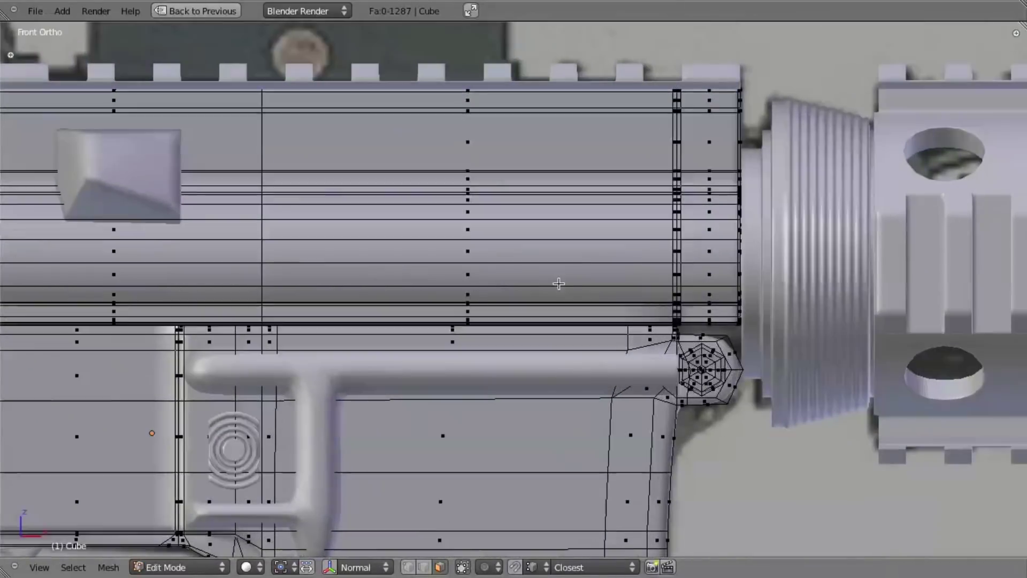
key("ctrl+Tab")
left_click(569, 253)
Step: Select a vertex on the support edge loops near the receiver's front end and inspect the loops around the port area
middle_click_drag(536, 278, 522, 268)
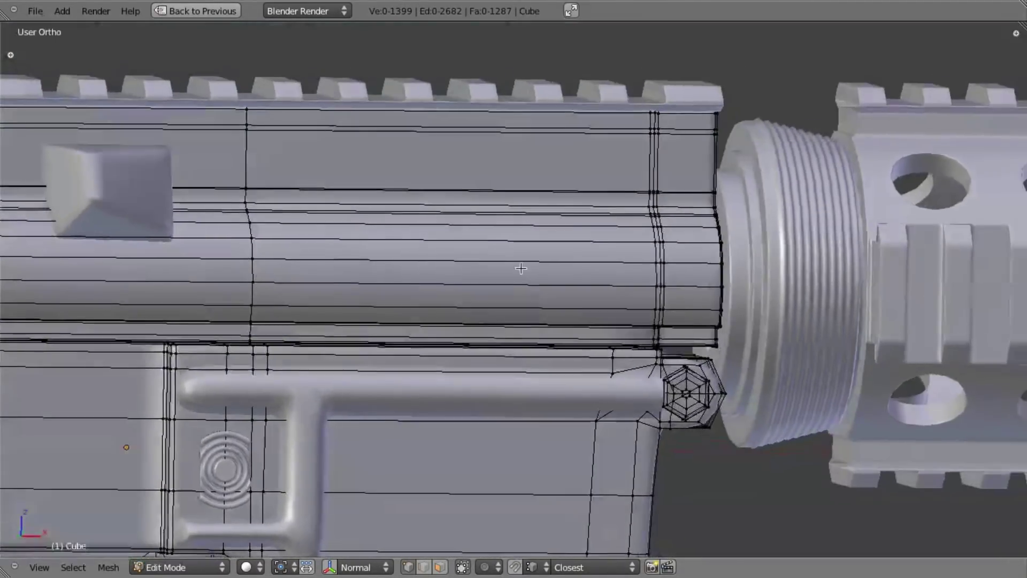
key("KP_1")
middle_click_drag(888, 335, 587, 324, "shift")
scroll(586, 324, "up", 2)
key("z")
middle_click_drag(416, 294, 805, 313, "shift")
right_click(700, 289)
key("z")
scroll(751, 298, "down", 2)
middle_click_drag(754, 289, 736, 279)
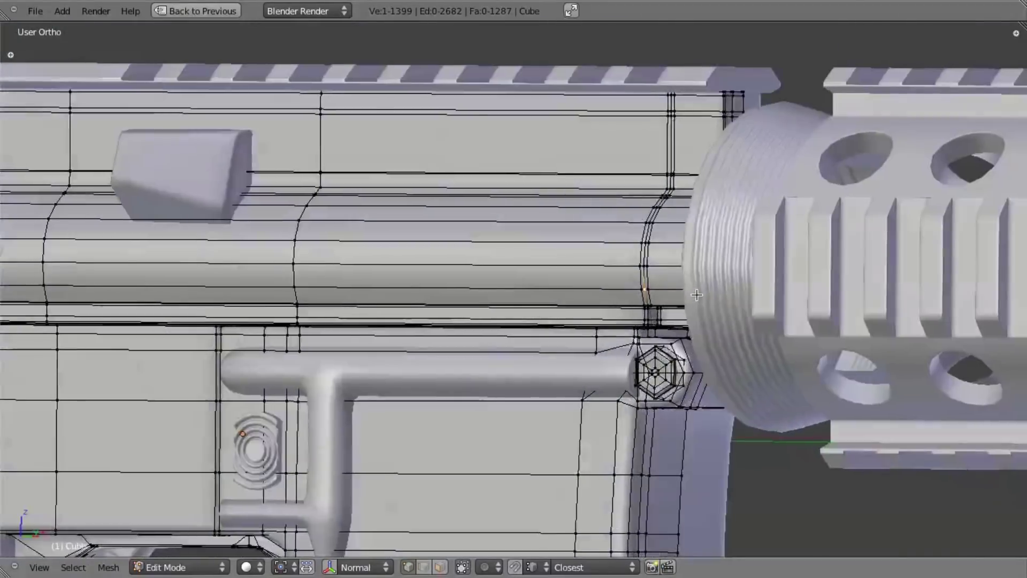
scroll(736, 277, "up", 5)
scroll(746, 275, "down", 4)
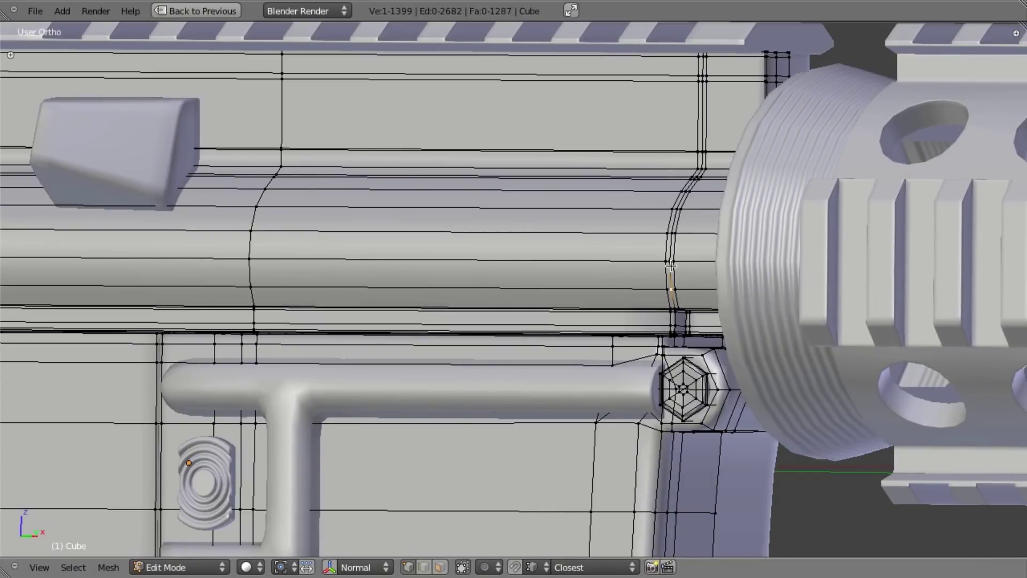
Step: Add the two adjacent vertices on the neighbouring support loops to the selection near the receiver's front end
key("KP_1")
key("z")
middle_click_drag(682, 280, 270, 307, "shift")
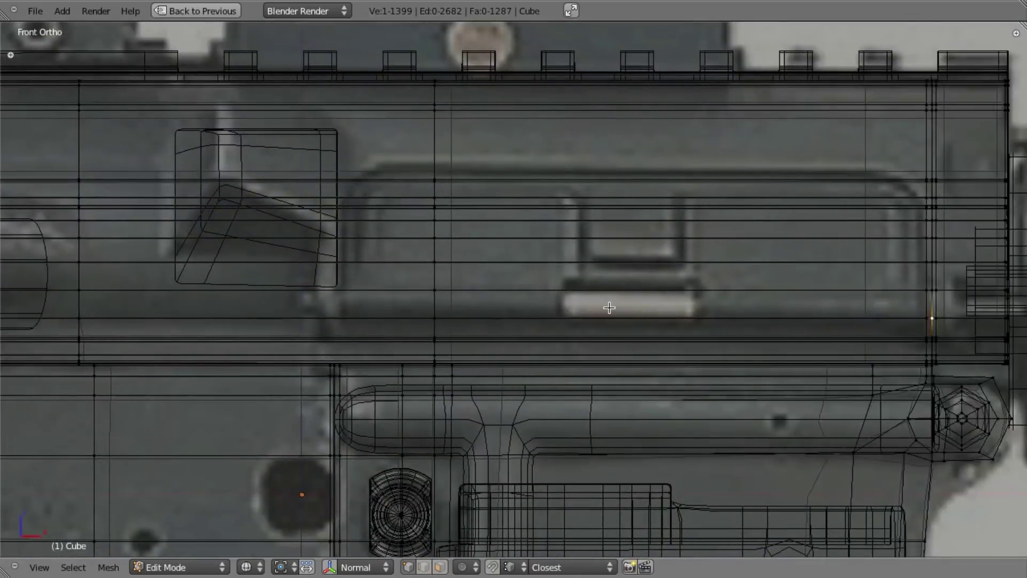
scroll(631, 308, "right", 4, "ctrl")
scroll(777, 300, "up", 2)
key("z")
right_click(876, 288, "shift")
right_click(867, 289, "shift")
key("z")
key("z")
Step: Turn off the edge length display in the mesh display settings, collapsing the Display options
key("n")
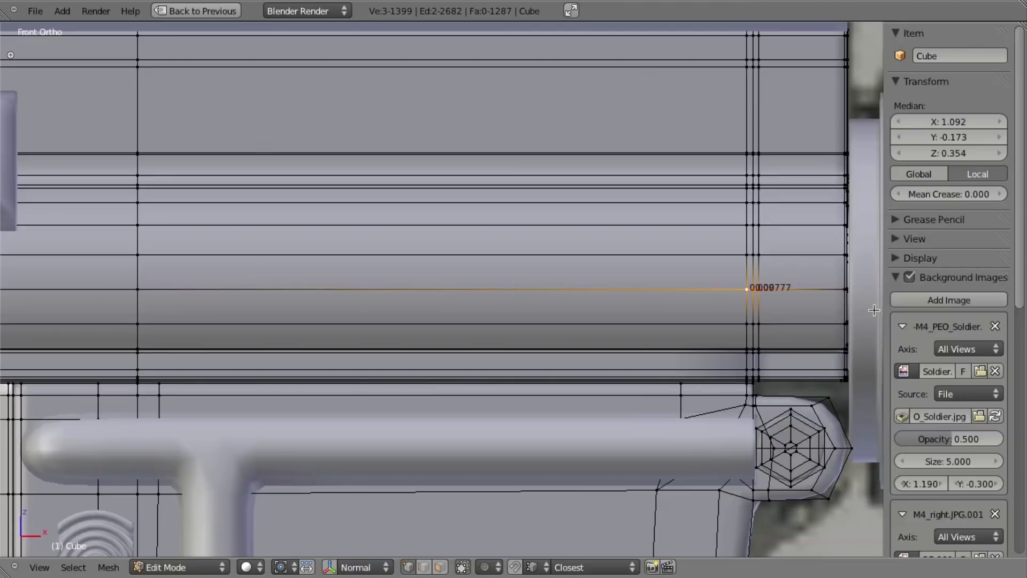
left_click(904, 258)
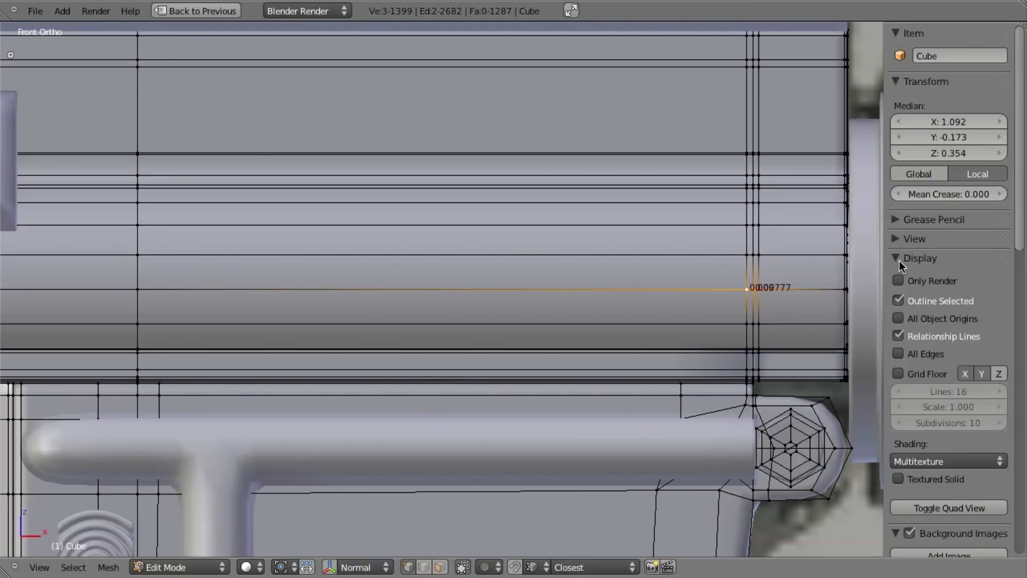
scroll(912, 406, "down", 15)
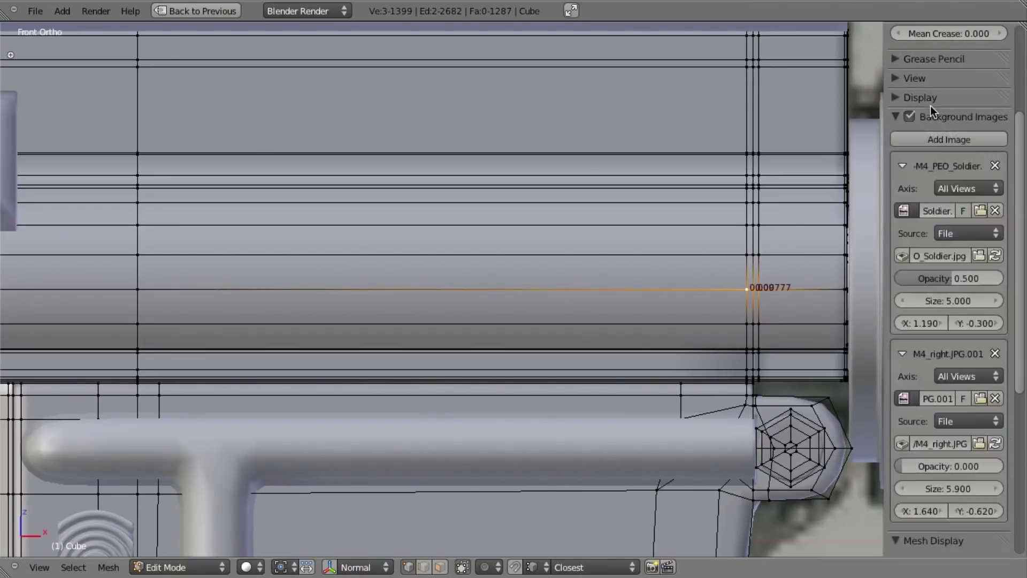
scroll(932, 378, "down", 4)
left_click(932, 499)
key("n")
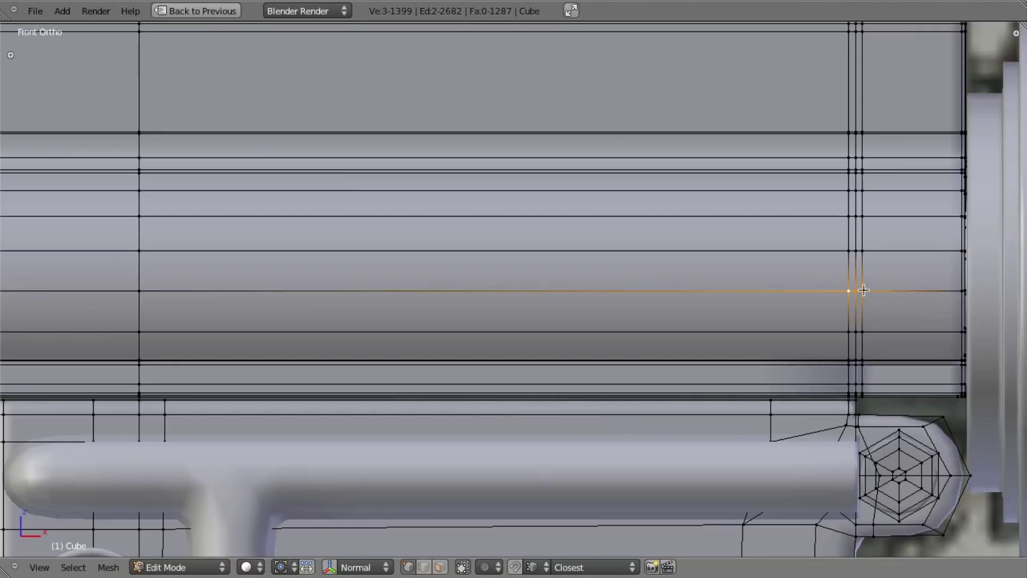
Step: Remove the front-most of the three loop vertices from the selection and check the receiver against the background photo
right_click(862, 290, "shift")
scroll(417, 300, "down", 3)
key("z")
key("z")
middle_click_drag(115, 319, 169, 314, "shift")
scroll(288, 328, "down", 2)
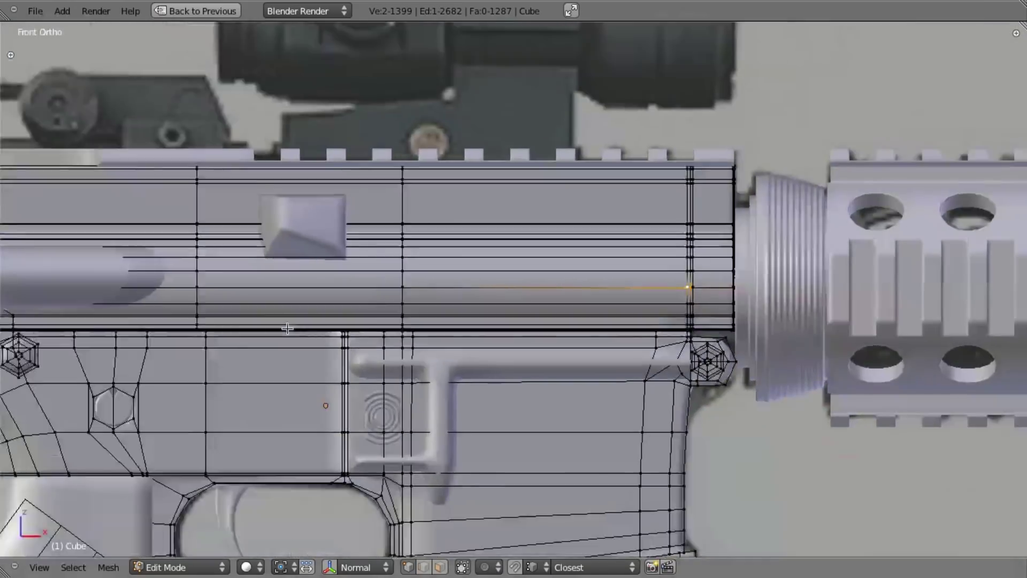
Step: Clear the vertex selection and check the receiver's ejection port area against the background photo
scroll(287, 328, "down", 3)
scroll(544, 350, "up", 6)
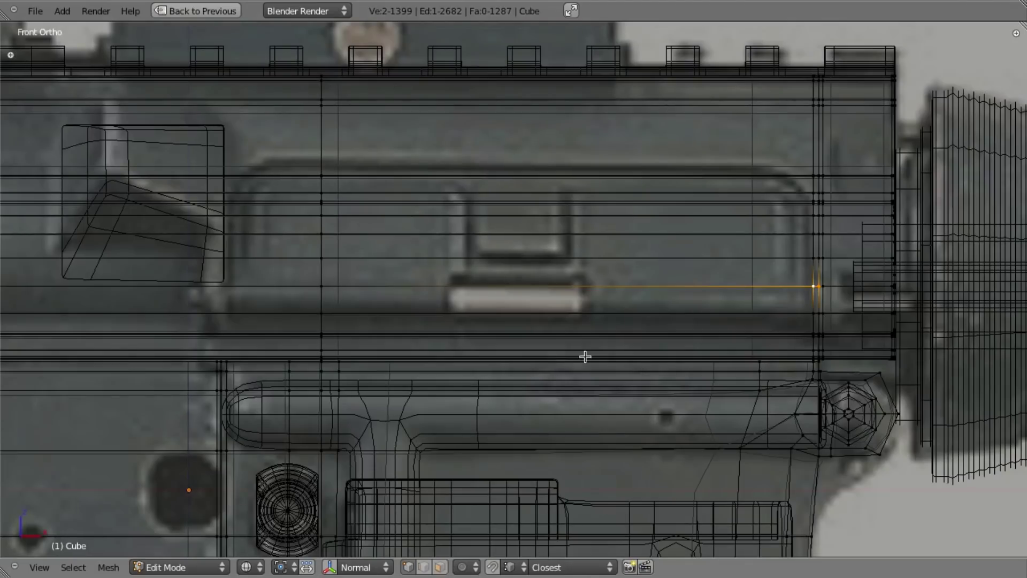
key("a")
key("z")
middle_click_drag(812, 252, 819, 247)
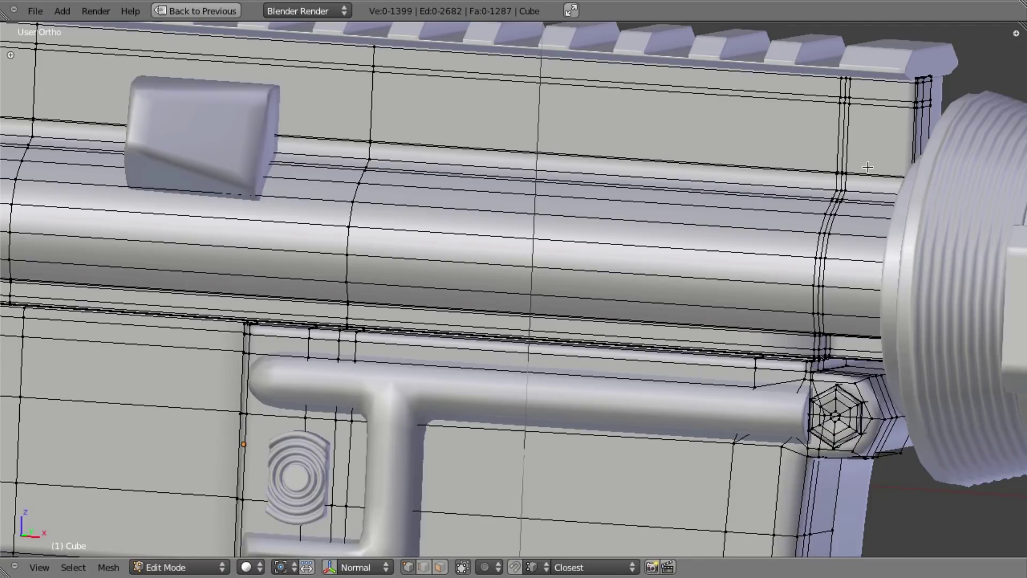
key("KP_1")
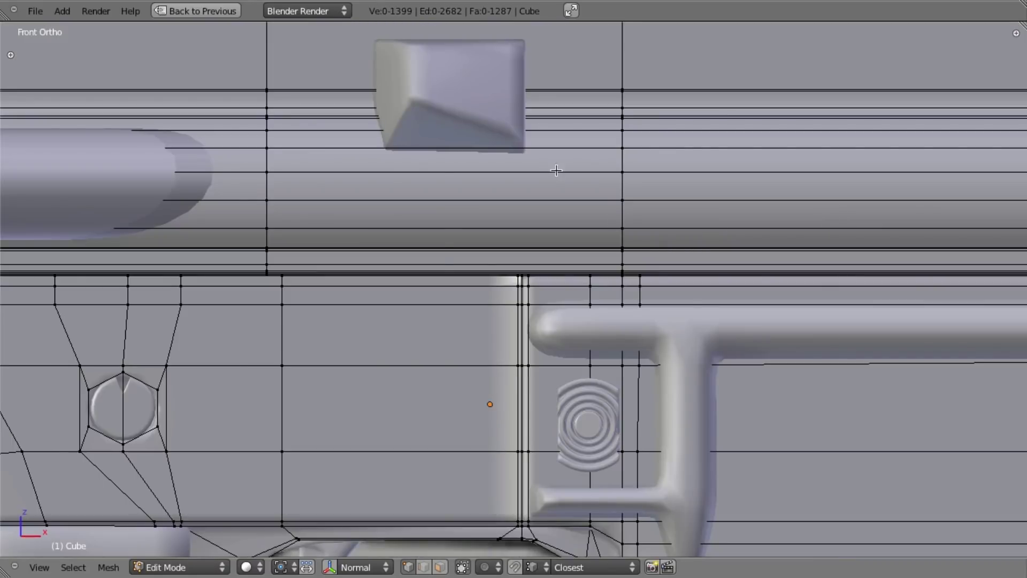
Step: Cut a vertical edge loop through the receiver just behind the front edge of the case deflector, near the port's rear end
key("ctrl+r")
key("z")
key("ctrl+r")
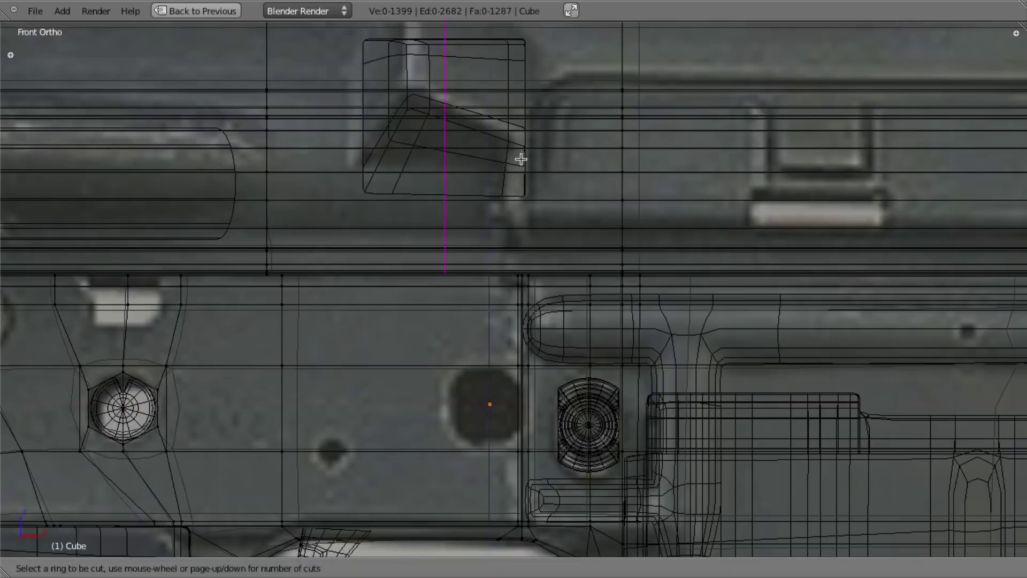
left_click(523, 159)
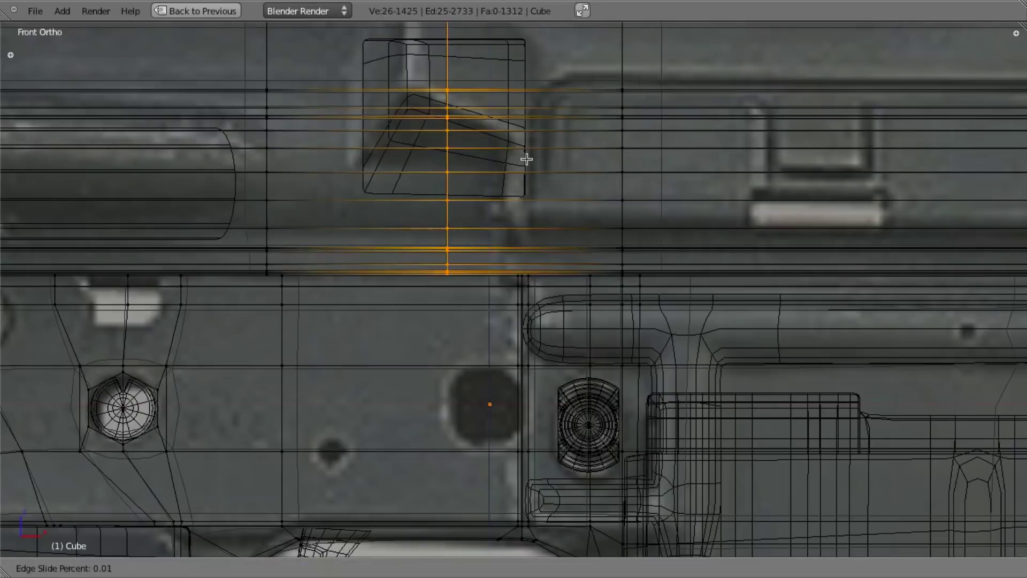
left_click(564, 156)
key("z")
key("z")
Step: Add a second vertical edge loop just ahead of the first, aligned with the case deflector's front edge
scroll(551, 161, "up", 2)
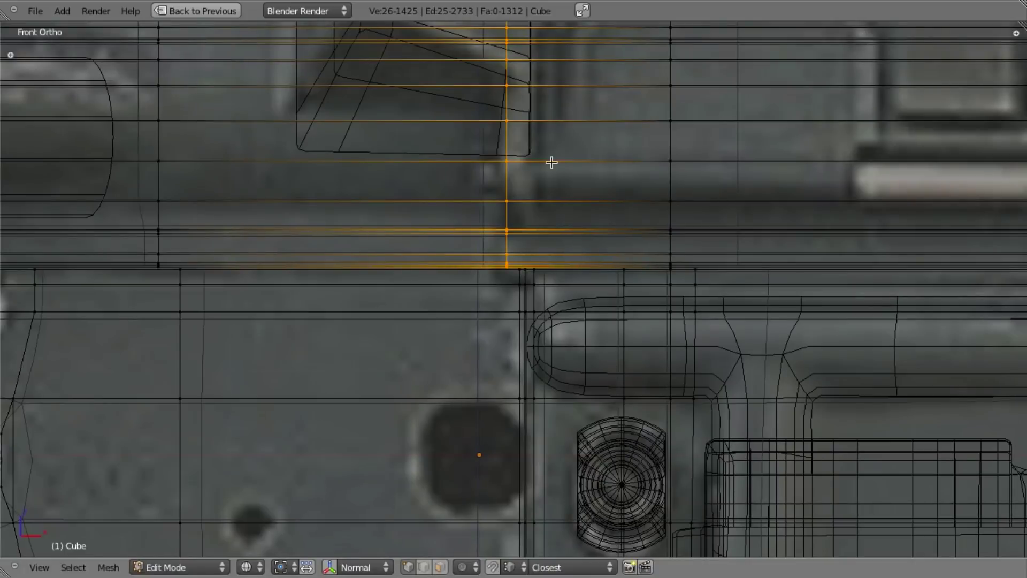
key("ctrl+r")
left_click(539, 161)
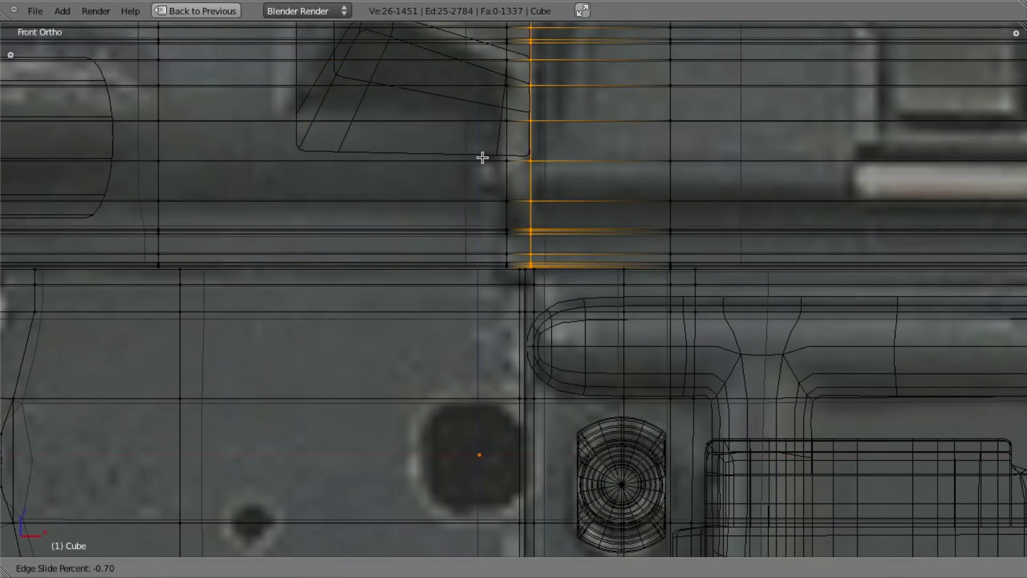
left_click(482, 158)
key("z")
scroll(557, 193, "down", 4)
middle_click_drag(557, 192, 496, 175)
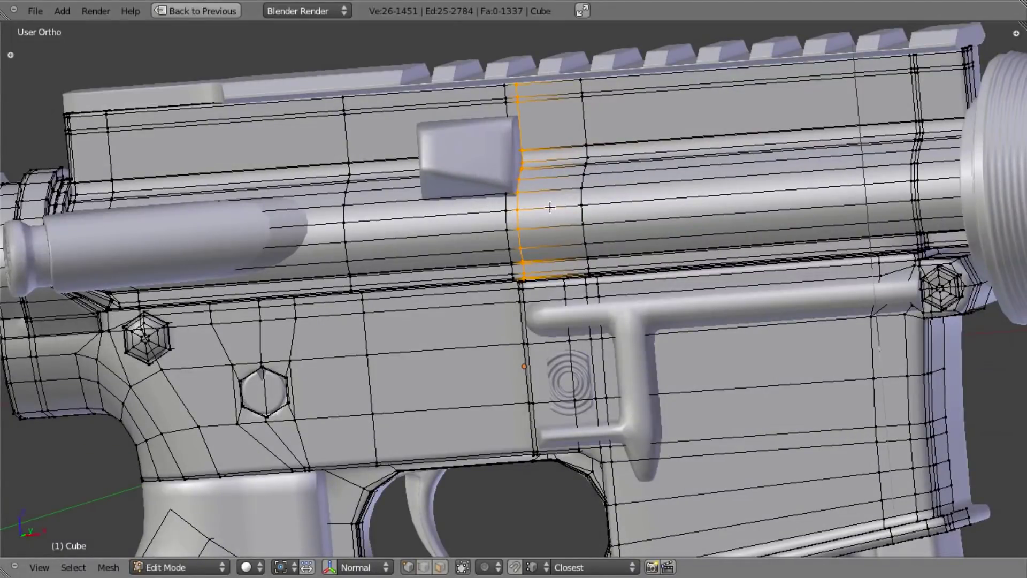
Step: Examine the port area's front and rear edge loops against the ejection port in the background photo
key("KP_3")
key("KP_1")
middle_click_drag(584, 204, 447, 267, "shift")
scroll(793, 258, "up", 1)
middle_click_drag(834, 253, 676, 272, "shift")
key("z")
key("z")
middle_click_drag(788, 265, 687, 264, "shift")
scroll(687, 265, "up", 1)
key("z")
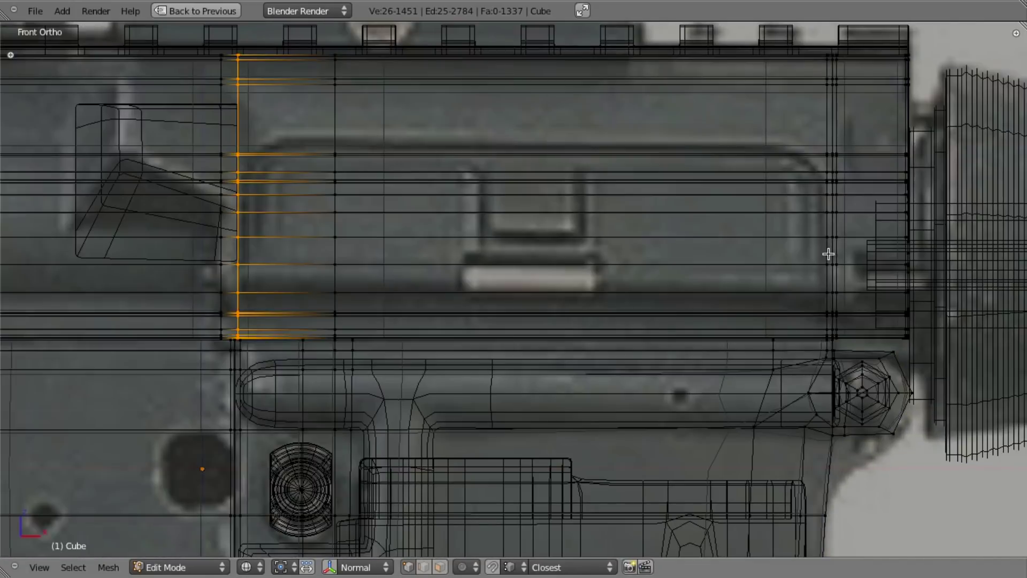
key("z")
Step: Select the five vertices along one horizontal edge row from the front support loops to the loops at the deflector
right_click(827, 260)
mouse_move(828, 260)
middle_mouse_down()
mouse_move(738, 264)
mouse_move(828, 248)
mouse_move(768, 271)
mouse_move(788, 268)
middle_mouse_up()
right_click(828, 240, "shift")
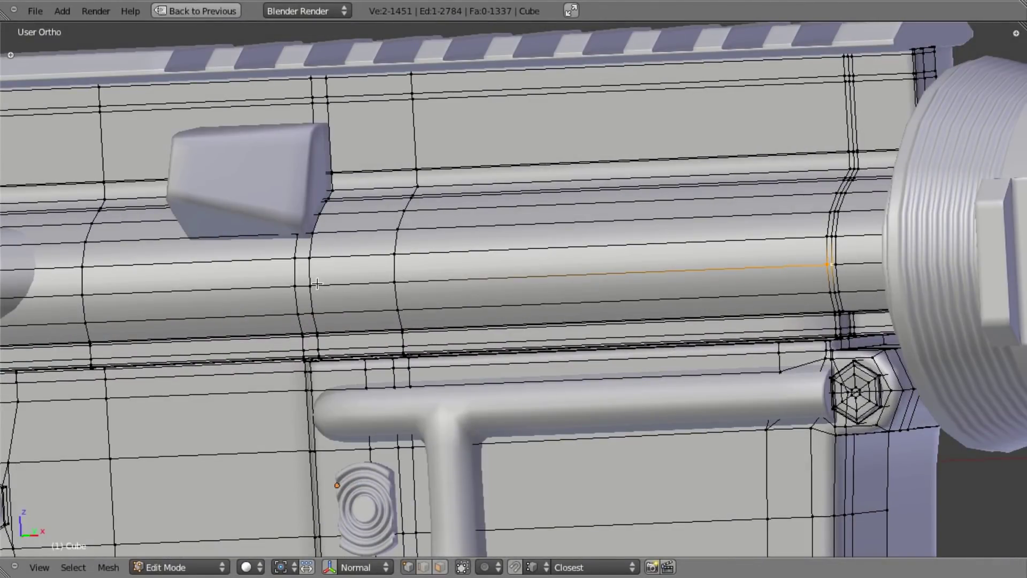
right_click(394, 282, "shift")
right_click(310, 285, "shift")
right_click(294, 286, "shift")
middle_click_drag(618, 287, 580, 294)
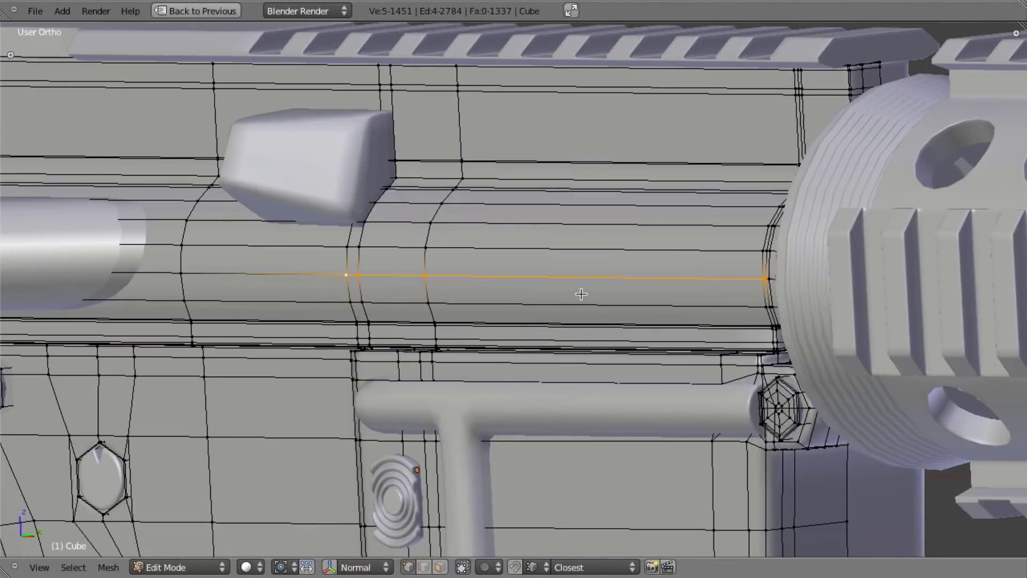
Step: Examine the selected edge row from the side and compare the port cover with the close-up reference photo in the image viewer
scroll(581, 294, "down", 3)
key("KP_3")
key("z")
middle_click_drag(424, 275, 705, 320, "shift")
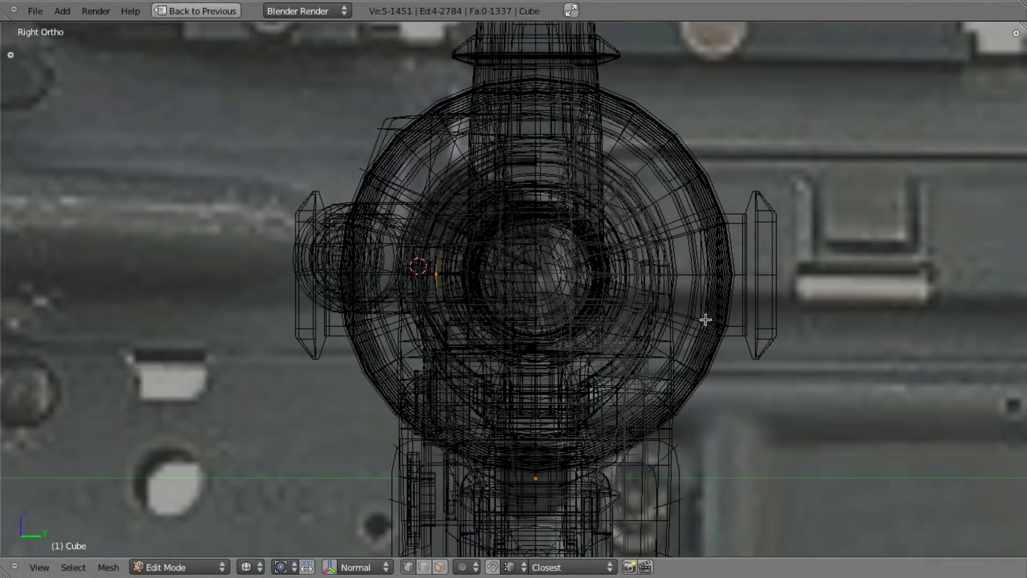
scroll(706, 319, "down", 6)
key("Tab")
key("super+Tab")
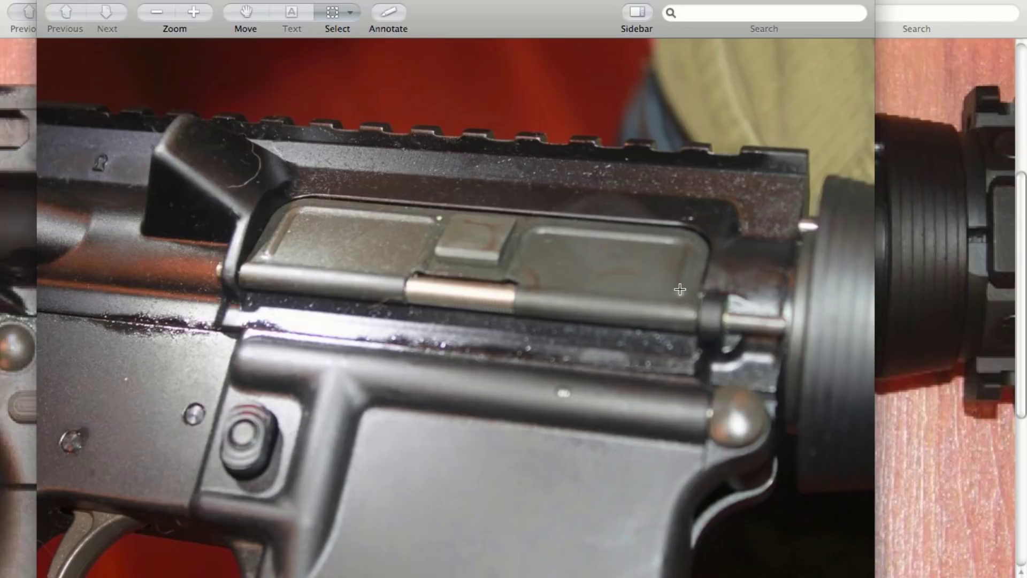
key("super+Tab")
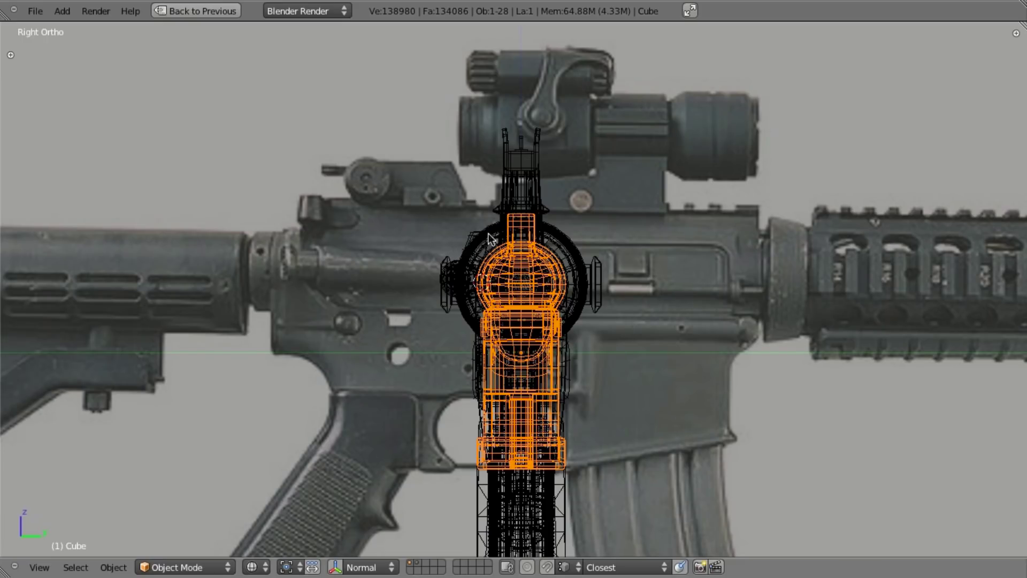
scroll(491, 283, "up", 4)
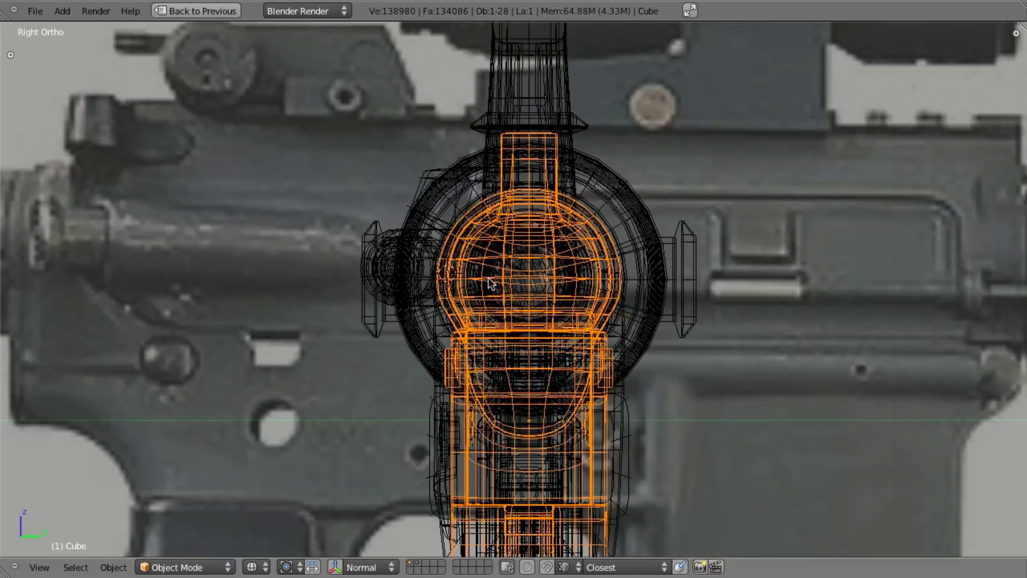
key("Tab")
scroll(452, 281, "up", 4)
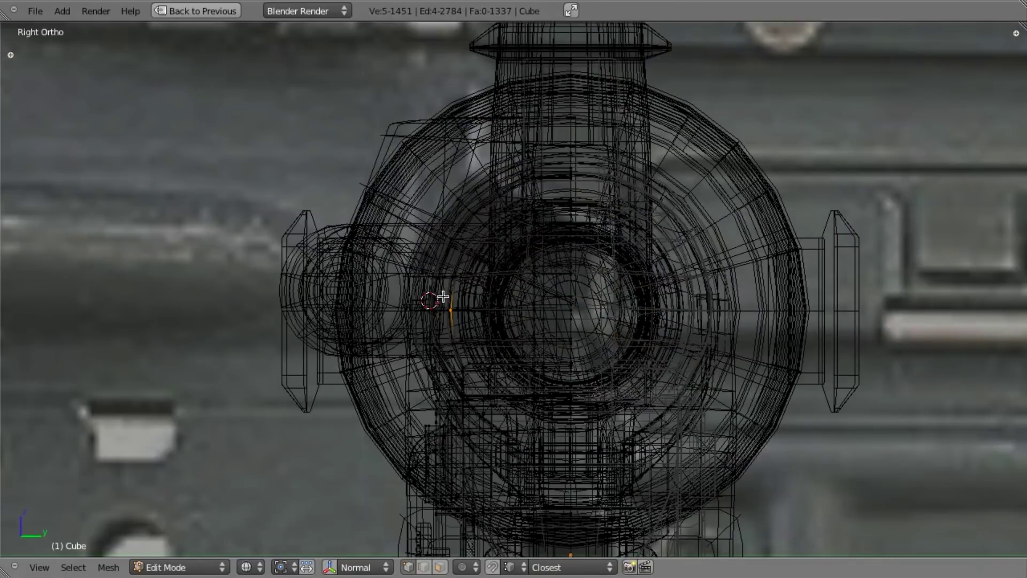
key("z")
middle_click_drag(458, 270, 546, 220)
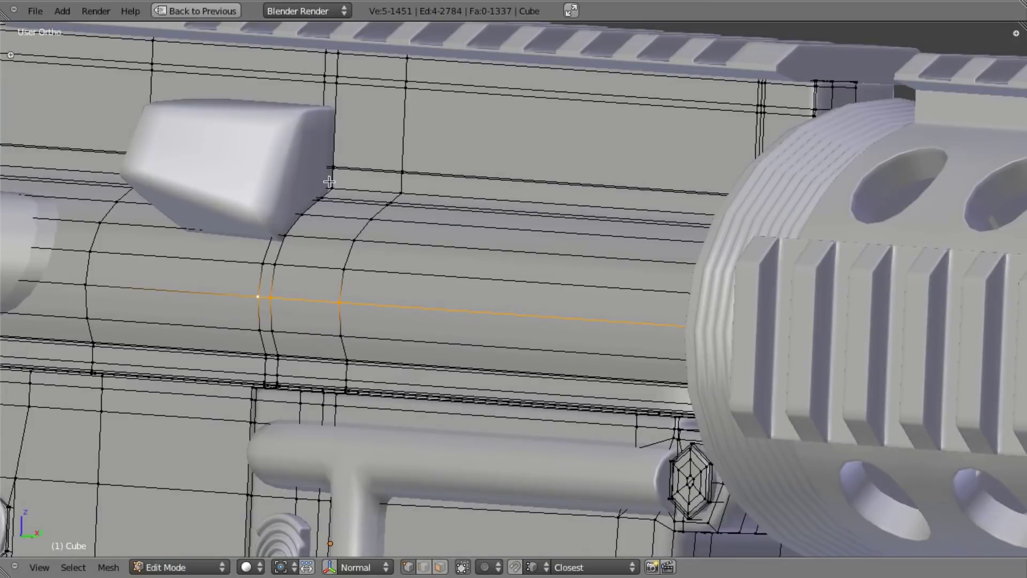
key("super+Tab")
key("super+Tab")
Step: Cut a horizontal edge loop along the flat upper side of the receiver, above the ejection port
scroll(575, 223, "down", 2)
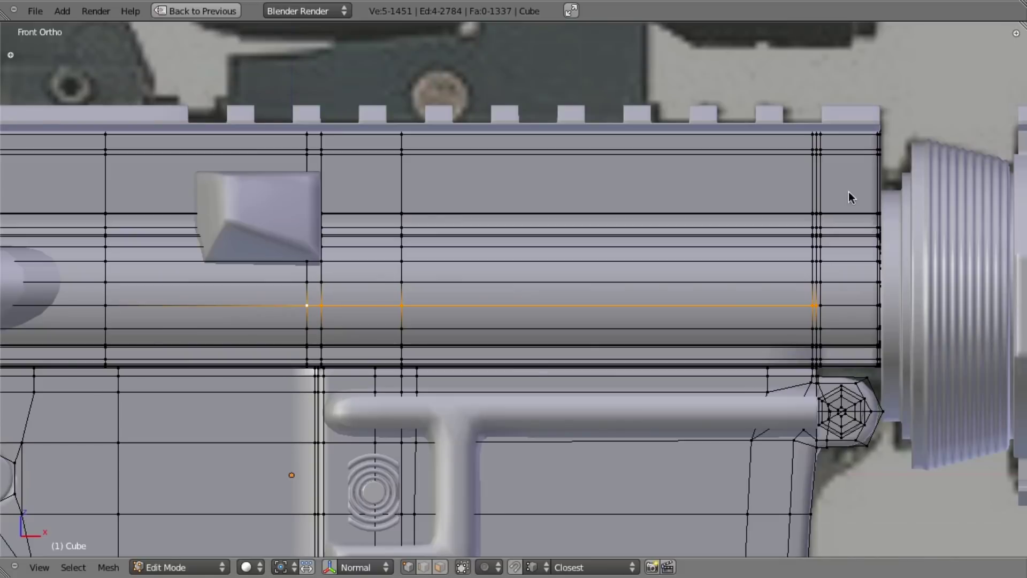
key("ctrl+r")
left_click(871, 185)
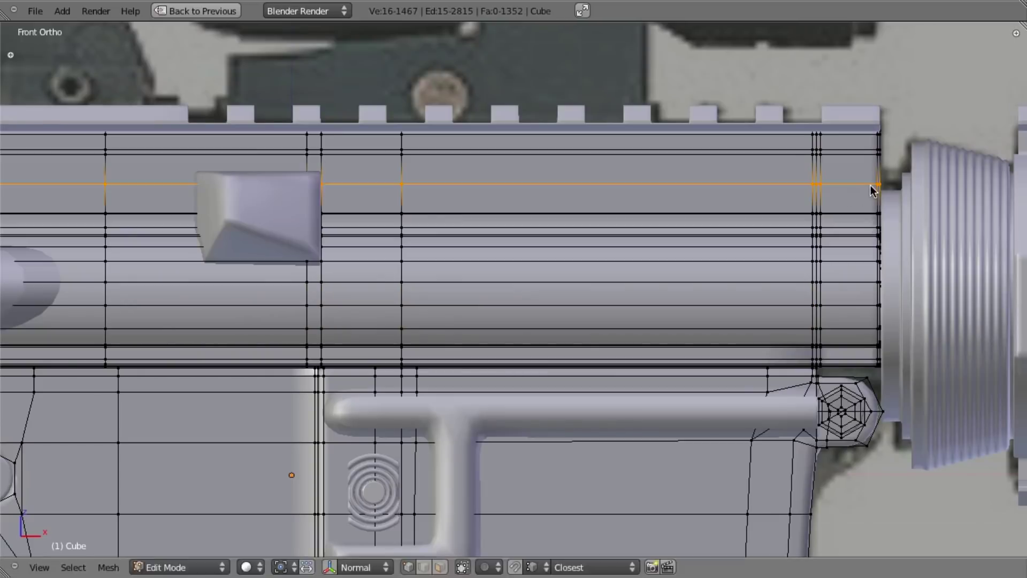
left_click(871, 195)
scroll(856, 207, "down", 5)
scroll(791, 215, "down", 3)
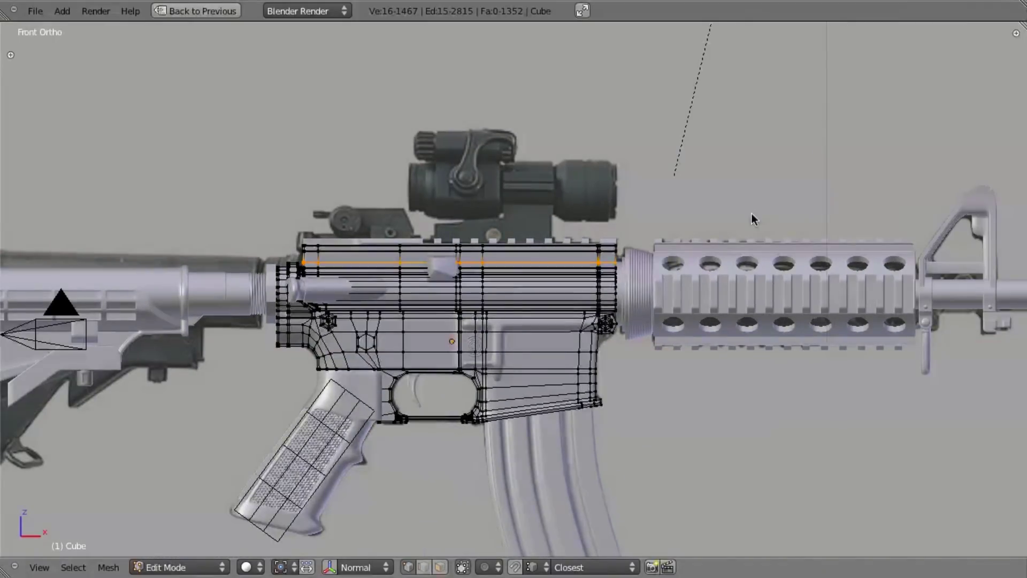
Step: Raise the new horizontal loop along the global Z axis to sit slightly above the port outline in the photo
key("z")
scroll(712, 277, "up", 8)
key("g")
key("z")
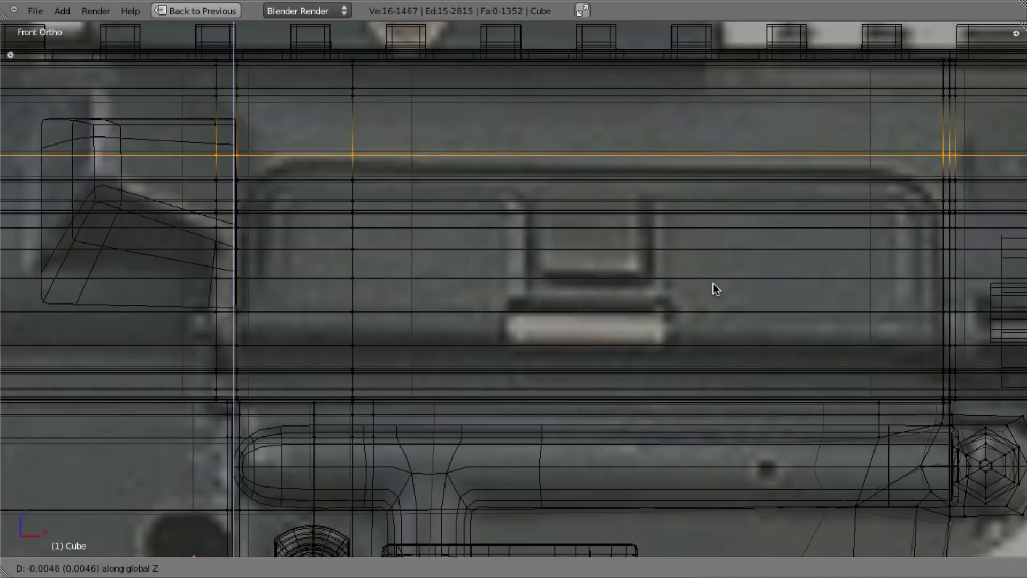
left_click(720, 261)
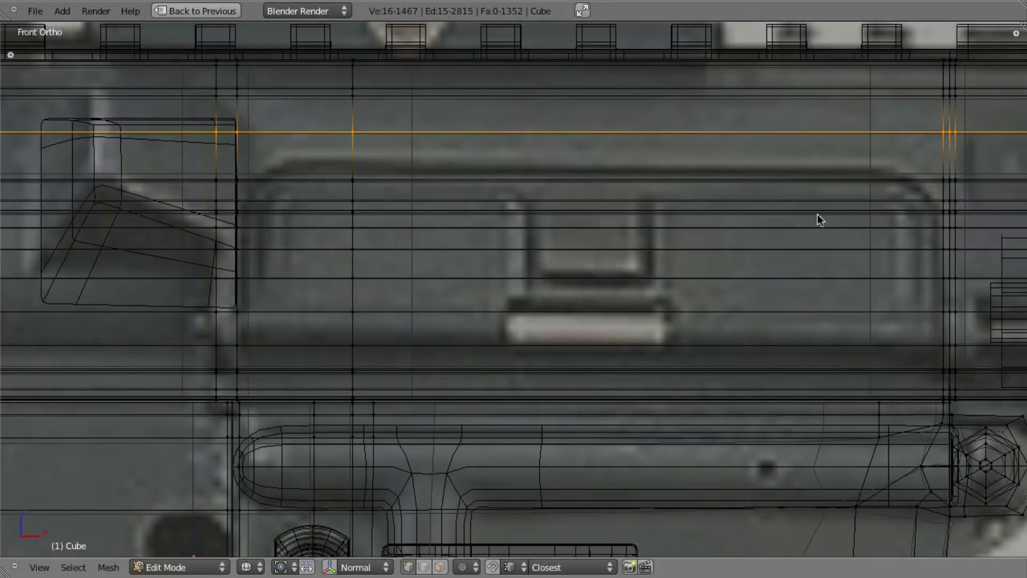
key("z")
Step: Select the five vertices of the raised loop between the front support loops and the case deflector's front edge
scroll(948, 211, "down", 3)
mouse_move(947, 211)
middle_mouse_down()
mouse_move(949, 223)
mouse_move(540, 203)
middle_mouse_up()
scroll(928, 220, "up", 4)
right_click(664, 104)
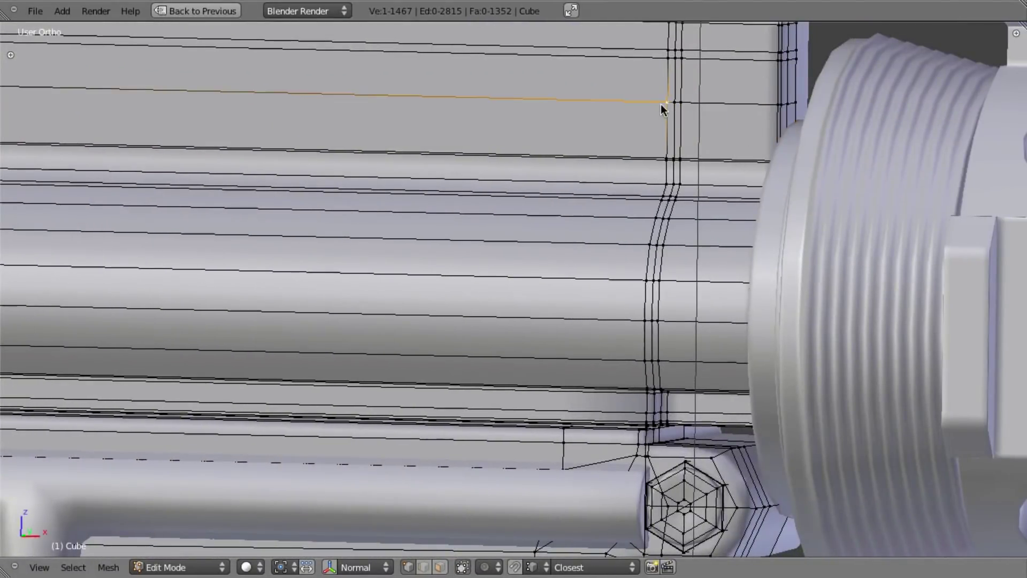
right_click(673, 102, "shift")
scroll(501, 128, "up", 7, "ctrl")
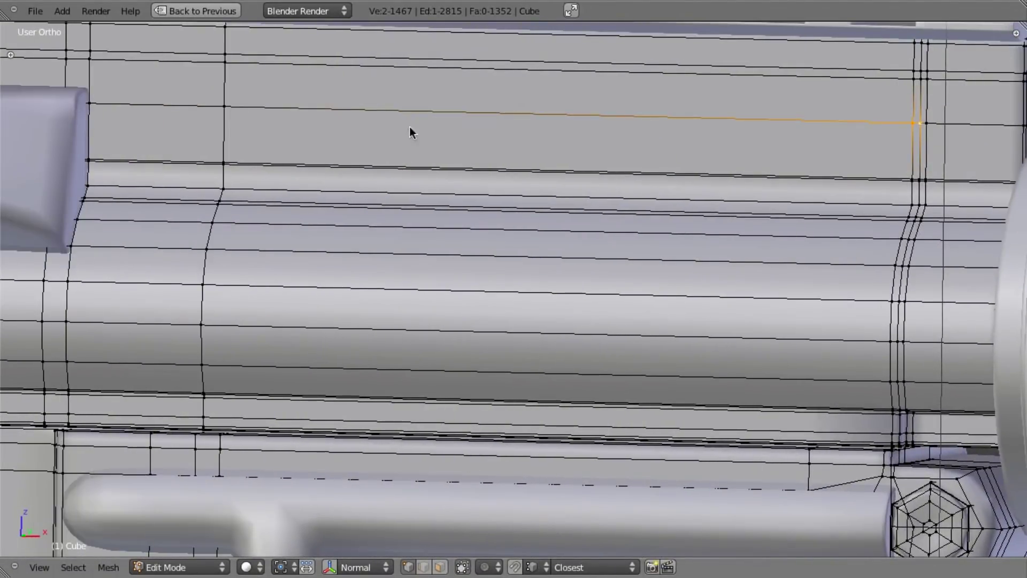
right_click(223, 105, "shift")
right_click(92, 102, "shift")
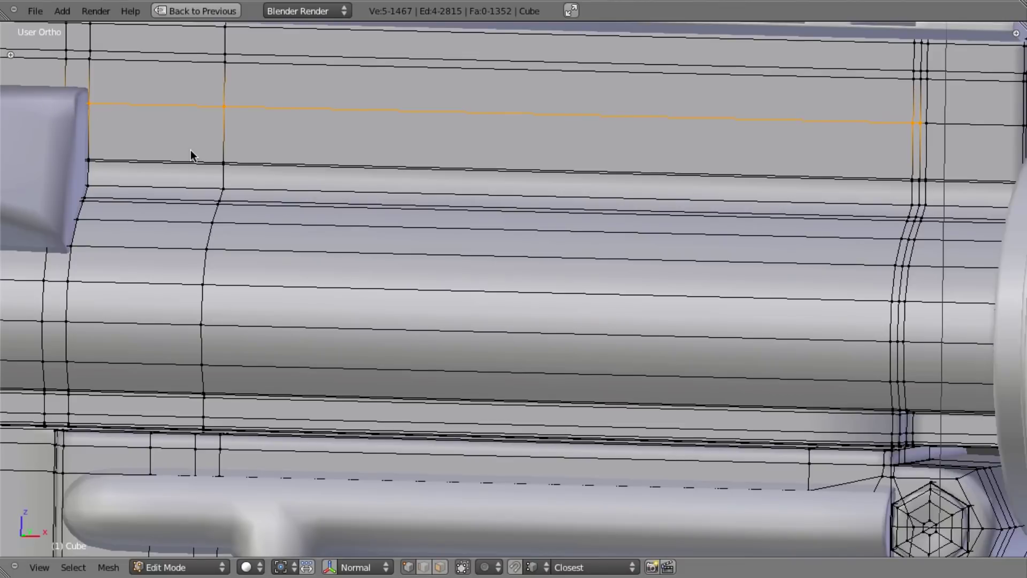
Step: Extrude the selected edge row and move it down onto the receiver's curved side, forming a slanted port cover surface
key("shift+ctrl+Tab")
scroll(359, 267, "down", 3)
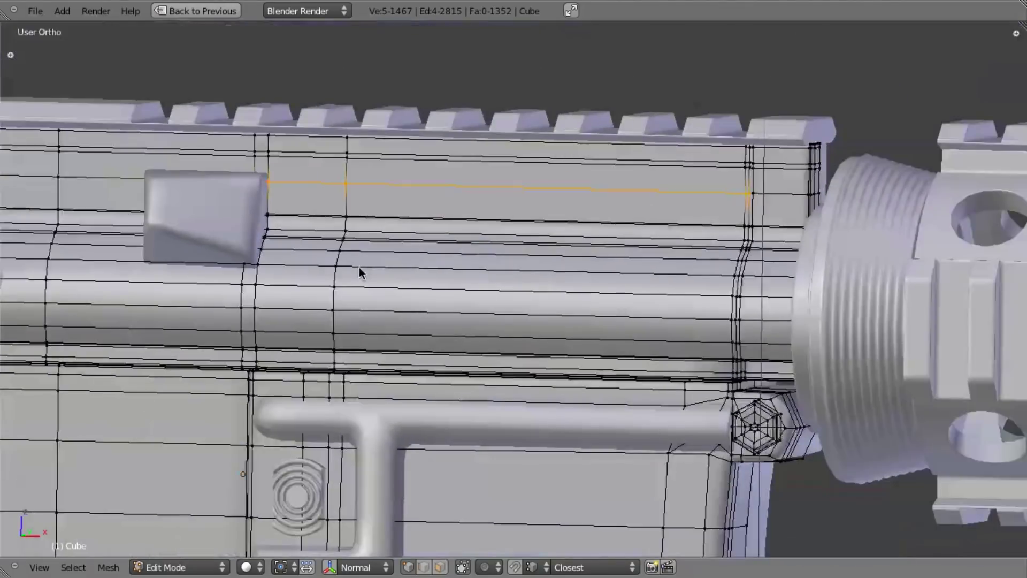
scroll(358, 268, "up", 3)
key("e")
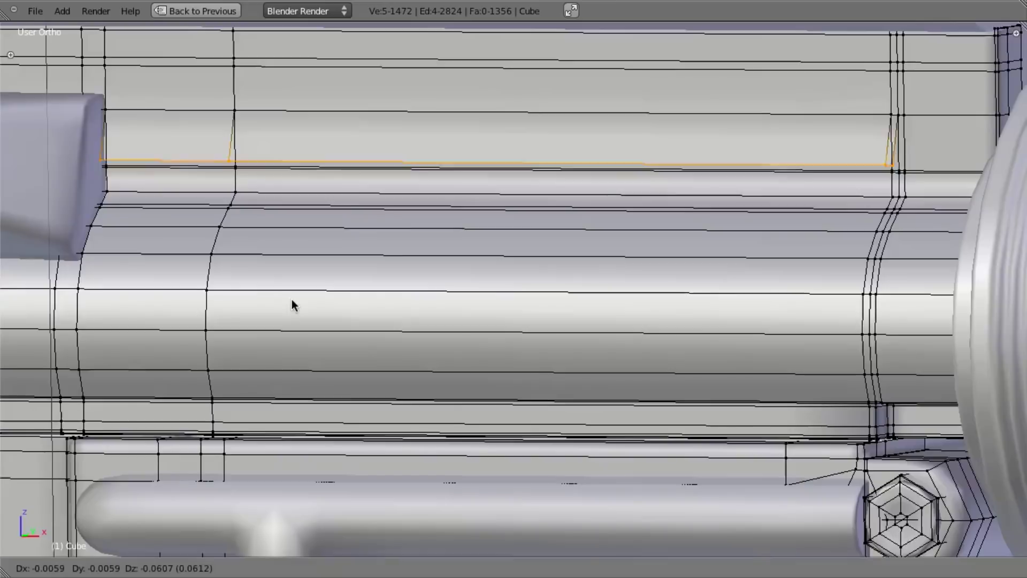
left_click(241, 326)
middle_click_drag(580, 327, 588, 325, "shift")
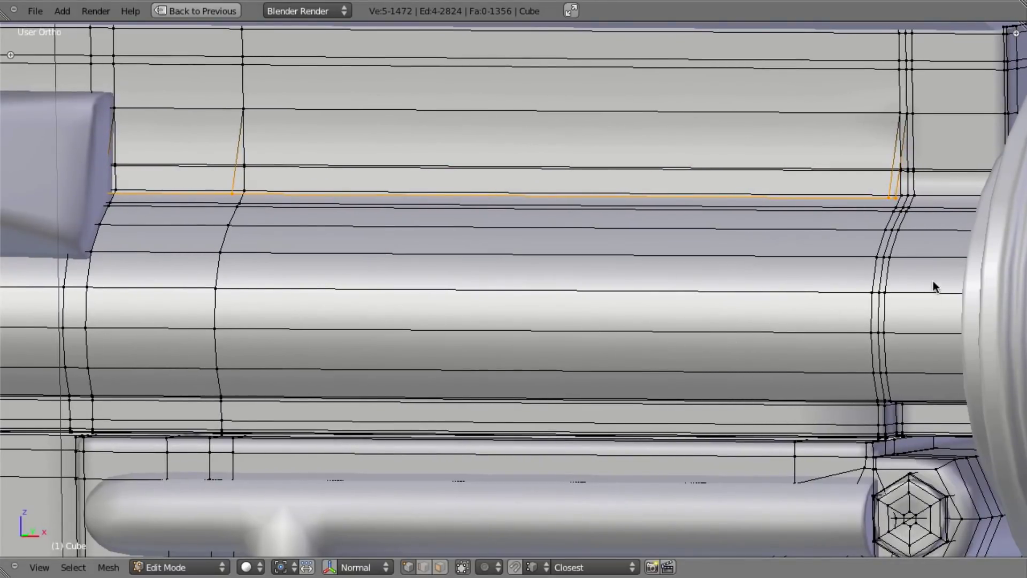
key("g")
left_click(878, 291)
scroll(678, 291, "up", 5)
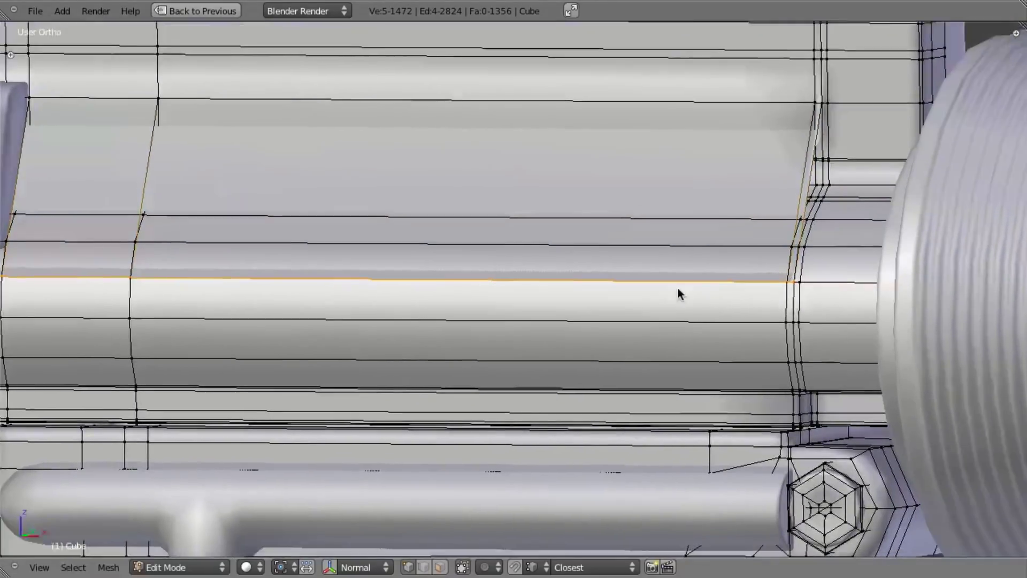
scroll(788, 305, "down", 6)
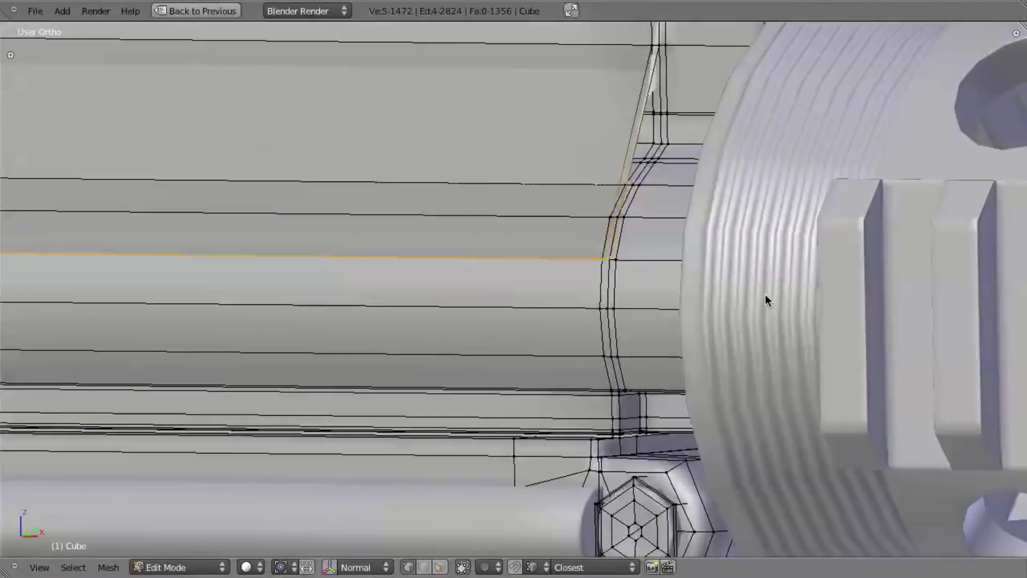
Step: Hide every object except the receiver and resume editing its mesh in solid shading
key("KP_3")
key("z")
middle_click_drag(215, 243, 562, 264, "shift")
middle_click_drag(438, 246, 548, 246, "shift")
key("Tab")
scroll(474, 261, "down", 3)
middle_click_drag(477, 267, 515, 269)
key("shift+h")
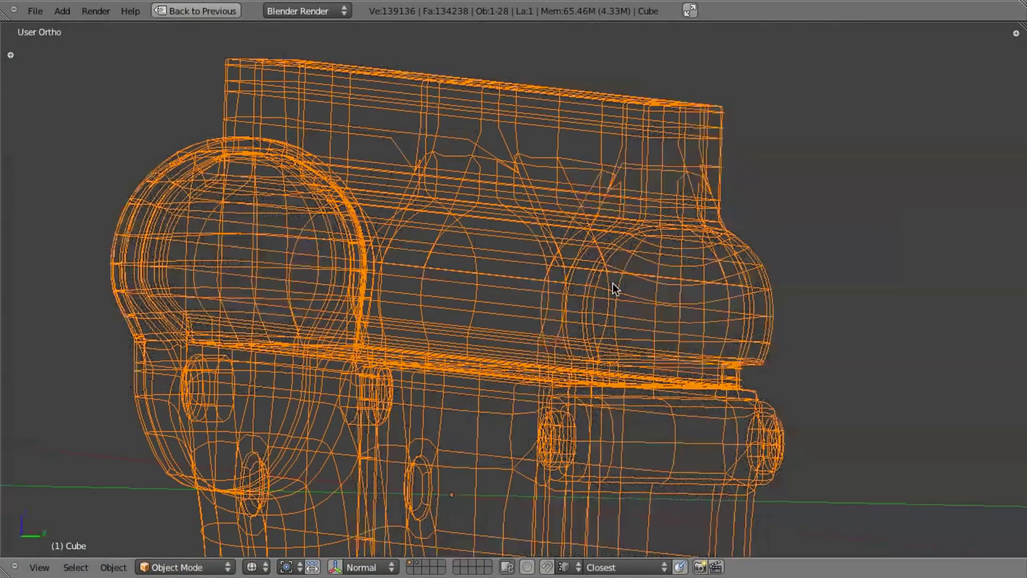
key("z")
scroll(643, 287, "up", 3)
key("Tab")
Step: Inspect the extruded port surface from the side and at an angle, and compare it with the close-up reference photo
scroll(643, 288, "down", 2)
key("KP_3")
scroll(518, 276, "up", 6)
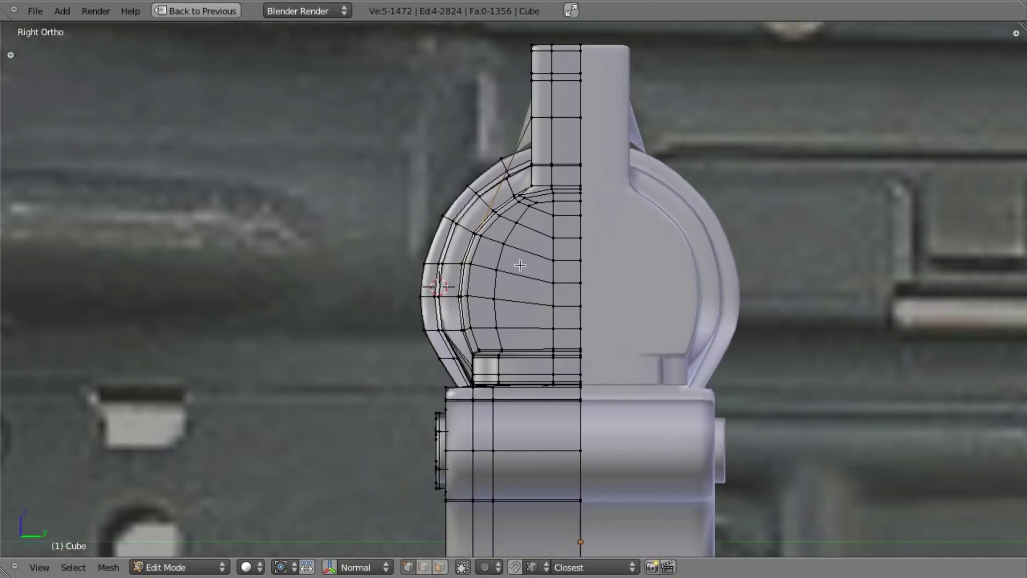
key("z")
key("z")
middle_click_drag(393, 186, 478, 255)
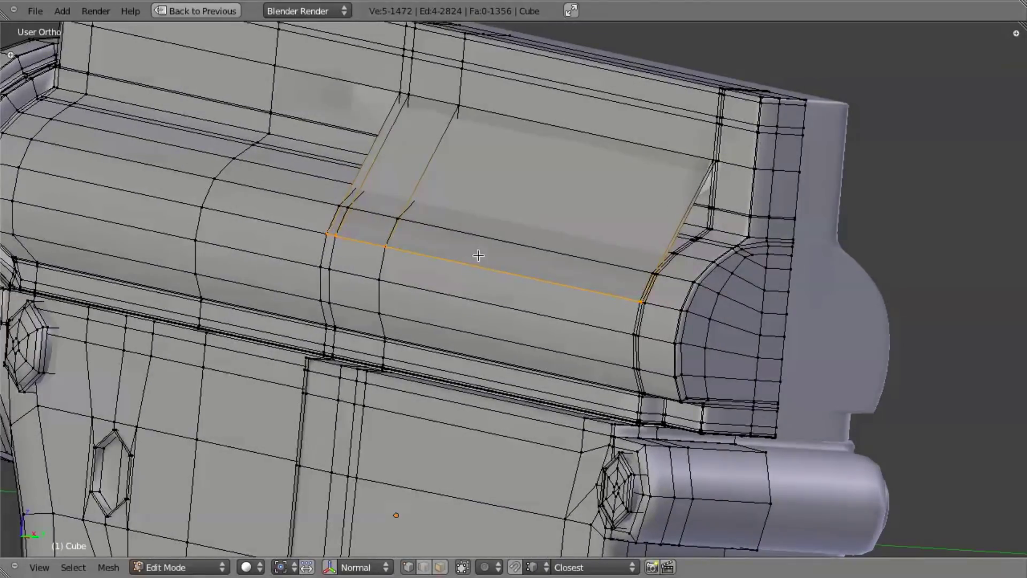
scroll(621, 275, "up", 1)
middle_click_drag(676, 292, 629, 278, "shift")
scroll(629, 278, "up", 3)
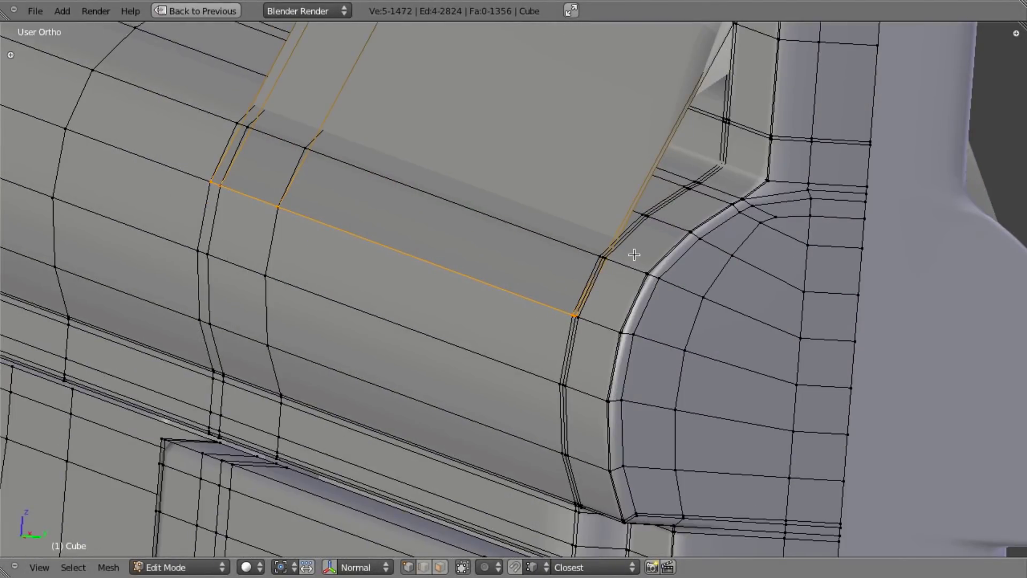
key("super+Tab")
key("super+shift+Tab")
key("super+shift+Tab")
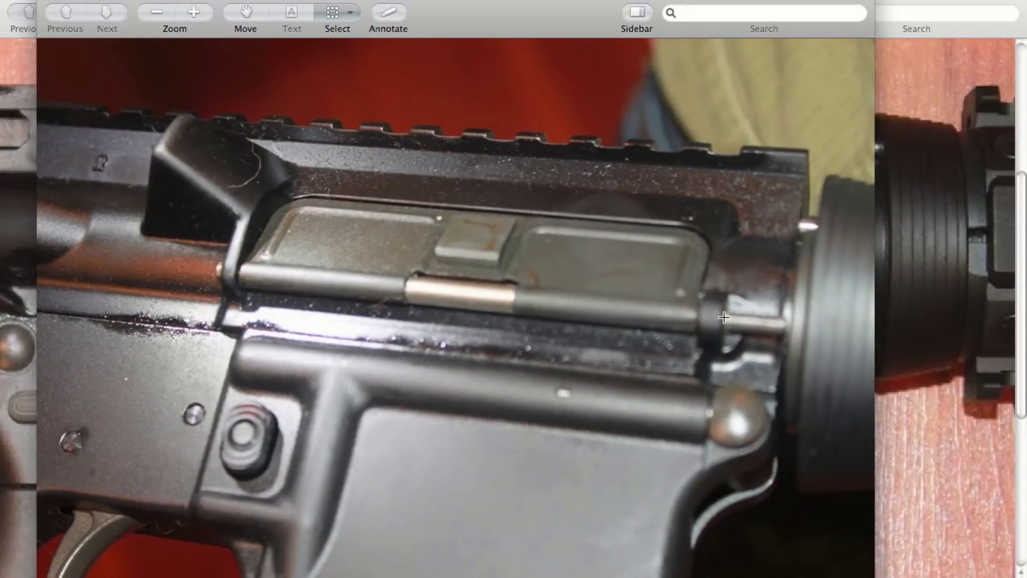
Step: Switch back to Blender, select the lower edge row of the slanted port surface, and examine it in the right and front views
key("super+Tab")
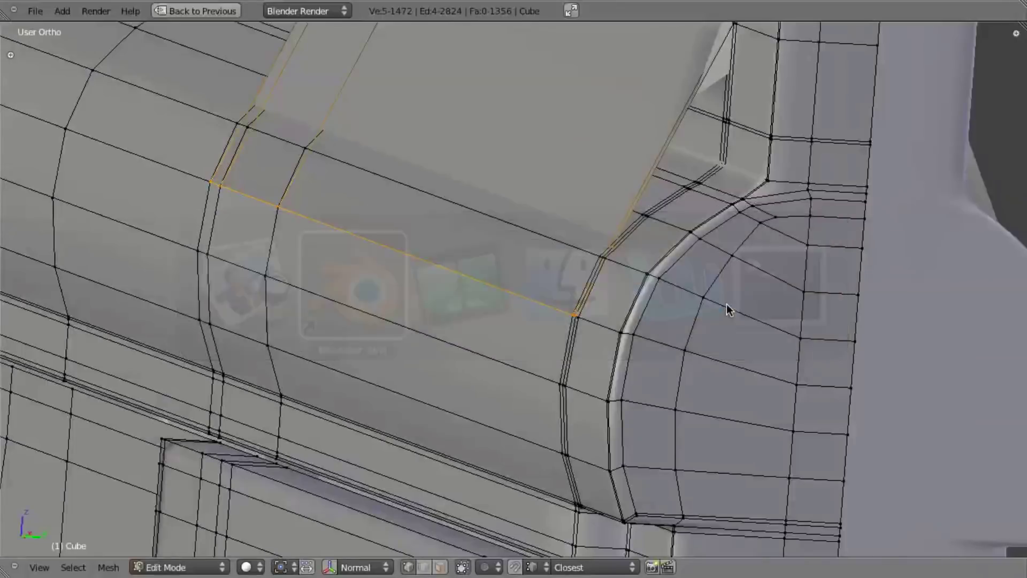
right_click(598, 257, "alt")
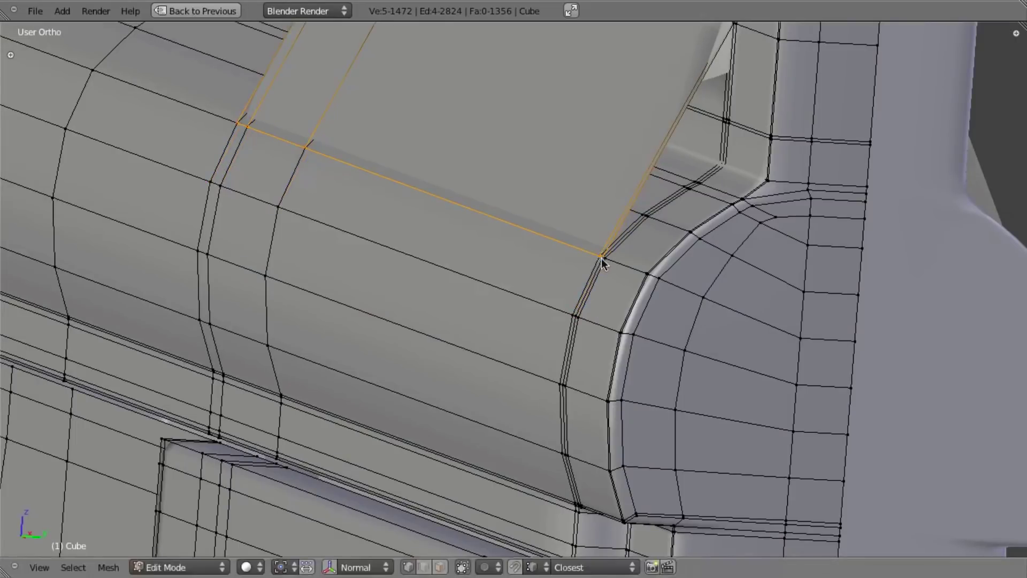
scroll(601, 258, "up", 6)
scroll(770, 259, "down", 3)
key("KP_3")
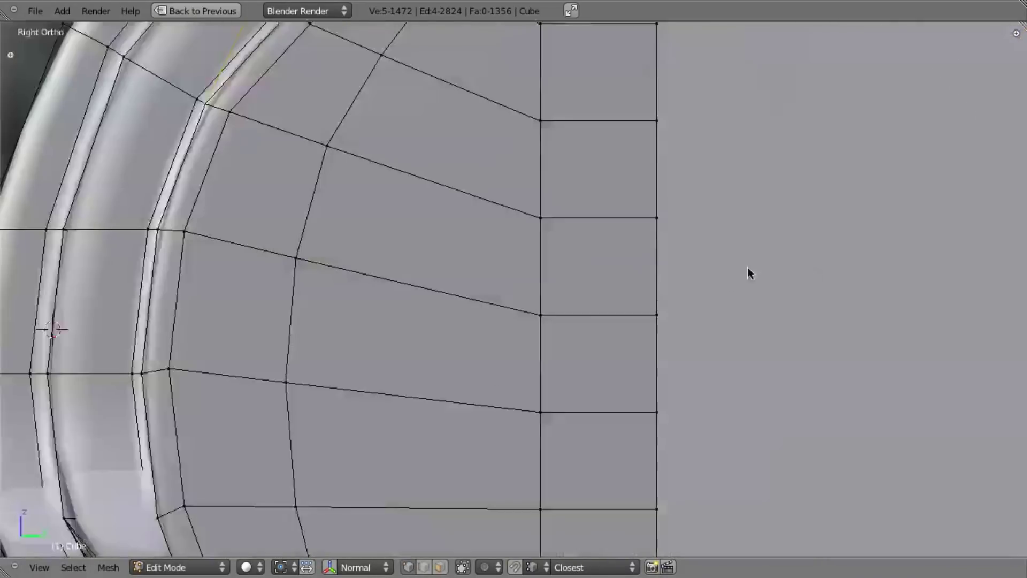
scroll(746, 268, "down", 7)
middle_click_drag(494, 292, 586, 274, "shift")
scroll(586, 275, "up", 2)
key("z")
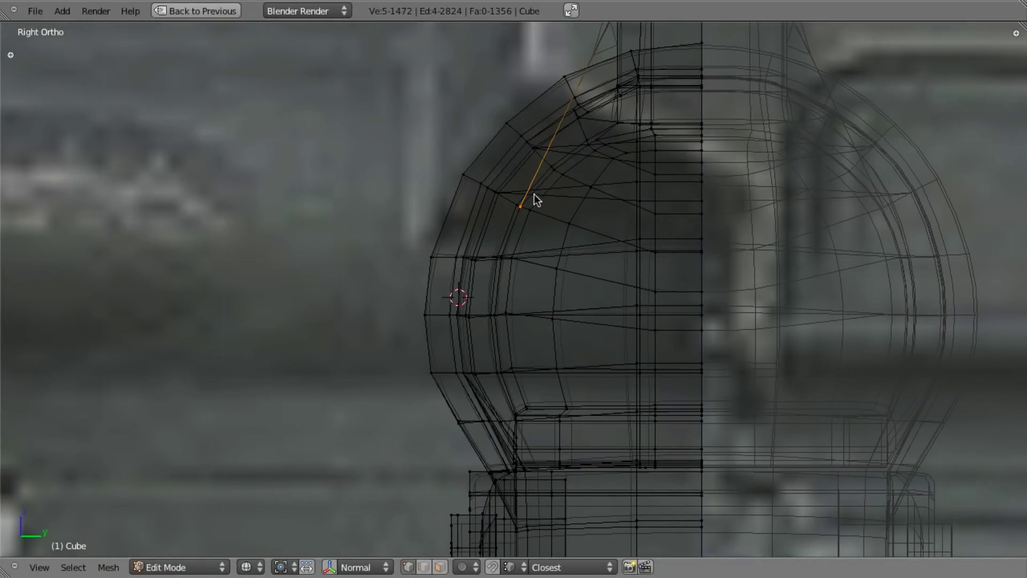
key("KP_1")
scroll(569, 298, "down", 4)
key("z")
middle_click_drag(916, 324, 854, 337, "shift")
mouse_move(854, 337)
middle_mouse_down()
mouse_move(852, 274)
mouse_move(890, 270)
mouse_move(928, 209)
middle_mouse_up()
scroll(890, 269, "up", 2)
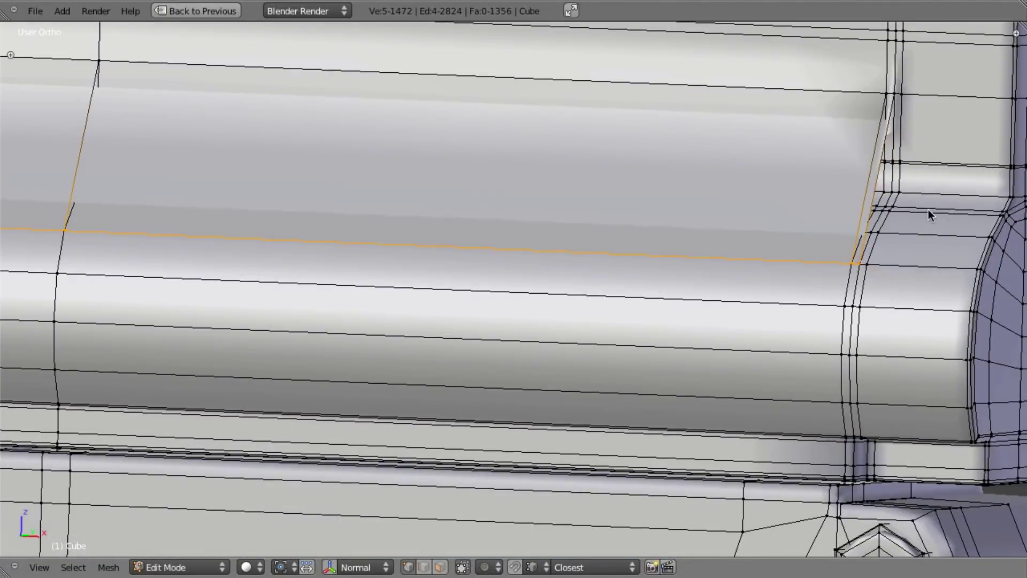
Step: Show the transform manipulator and check how its Normal axes align with the slanted port surface in right view
key("ctrl+space")
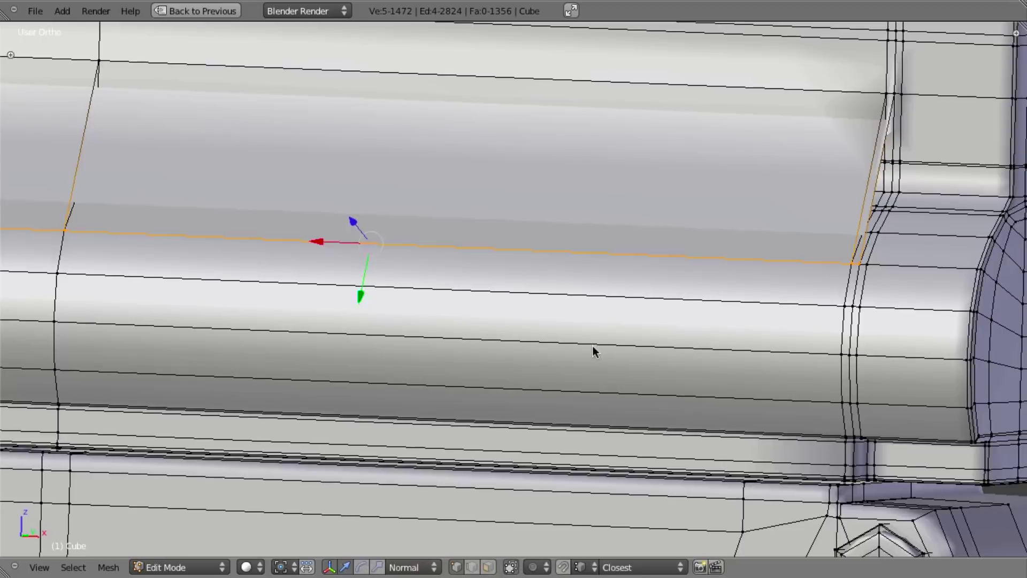
scroll(594, 348, "down", 3)
key("KP_3")
key("z")
scroll(356, 269, "up", 5)
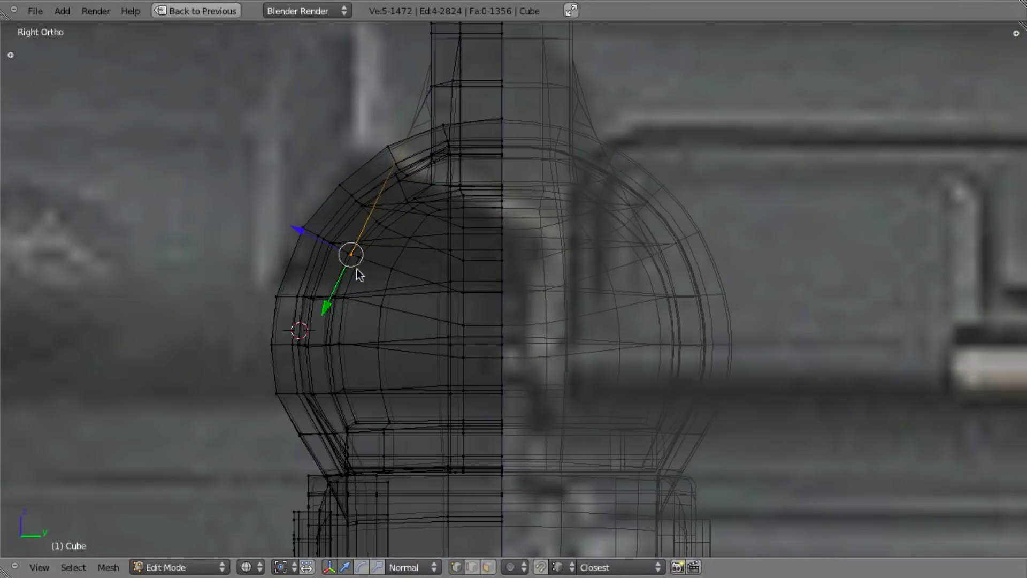
middle_click_drag(339, 265, 393, 323, "shift")
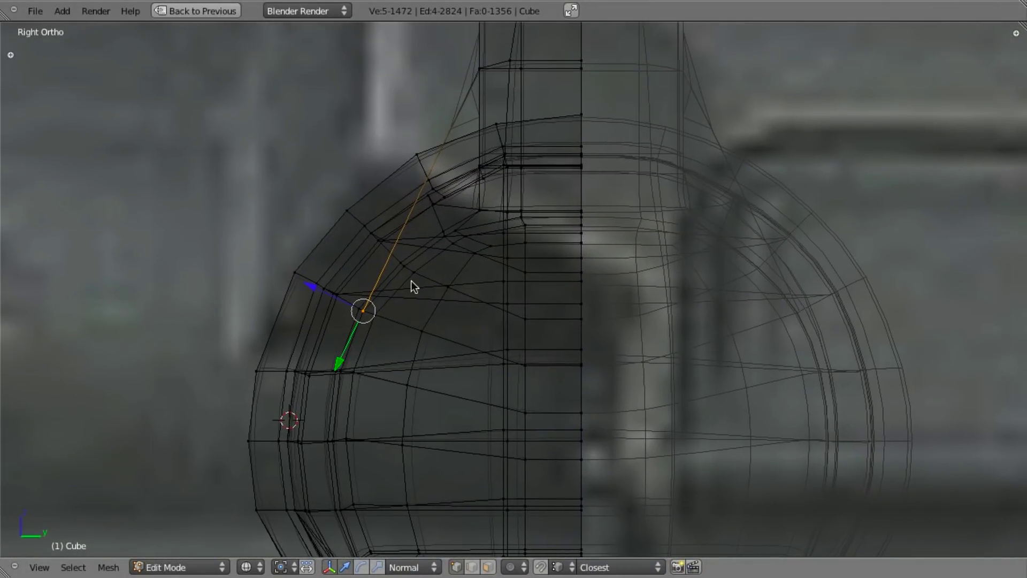
mouse_move(405, 254)
middle_mouse_down()
mouse_move(399, 282)
mouse_move(474, 306)
middle_mouse_up()
key("KP_3")
key("z")
scroll(393, 301, "down", 3)
Step: Select the large slanted port face, create a custom transform orientation from it, and make that orientation active
key("ctrl+Tab")
left_click(474, 297)
key("KP_3")
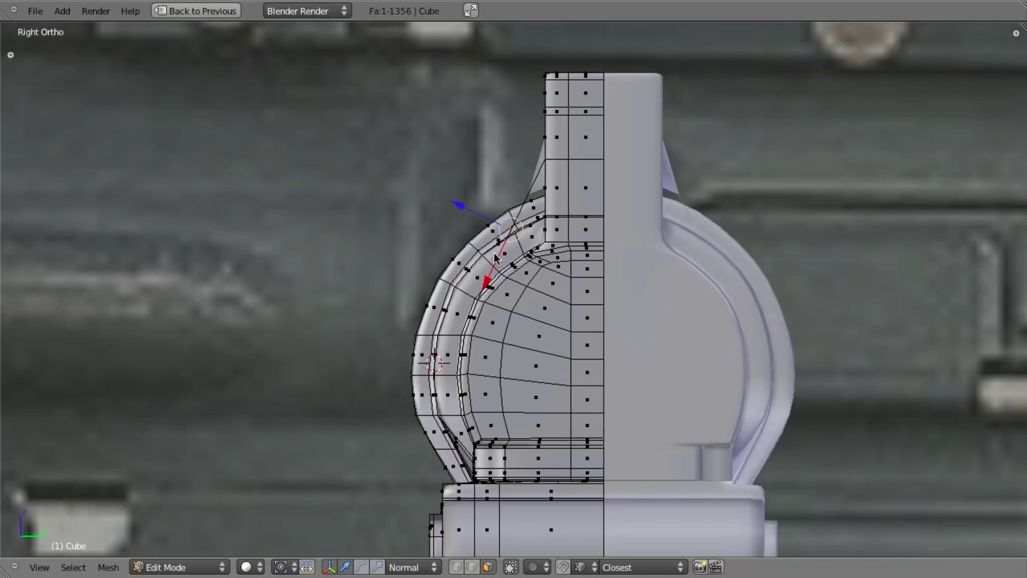
scroll(521, 272, "up", 3)
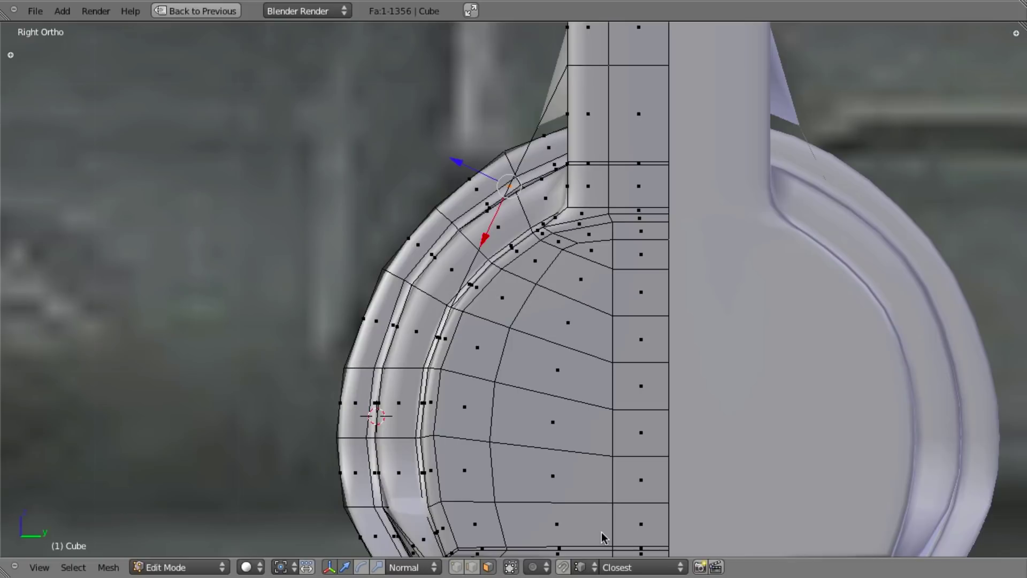
key("ctrl+alt+space")
left_click(407, 567)
left_click(418, 462)
middle_click_drag(432, 294, 476, 306)
Step: Select the slanted surface's lower edge row in vertex mode, extrude it, and move it down along the custom Face X axis
key("ctrl+Tab")
left_click(478, 282)
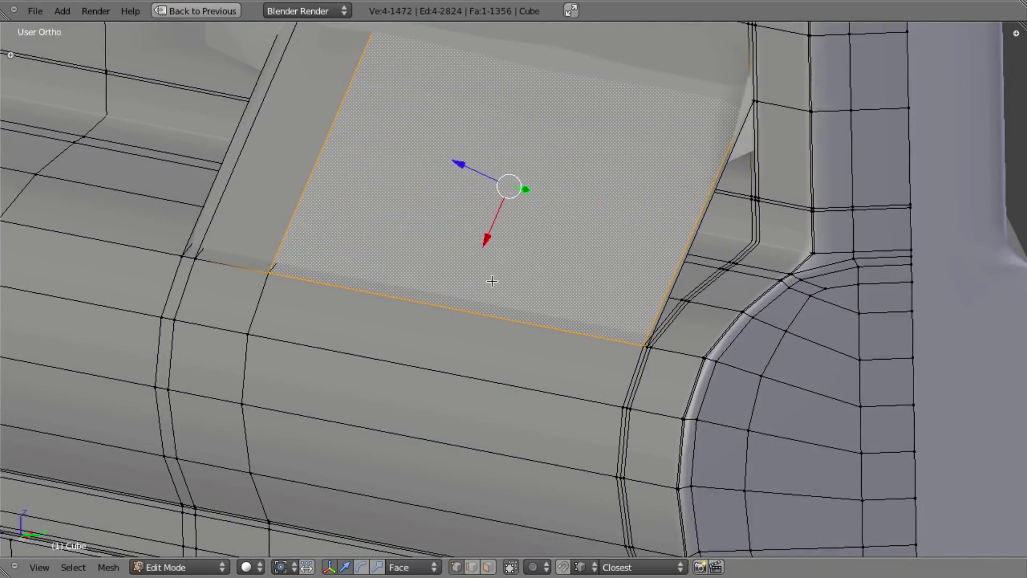
right_click(528, 324, "alt")
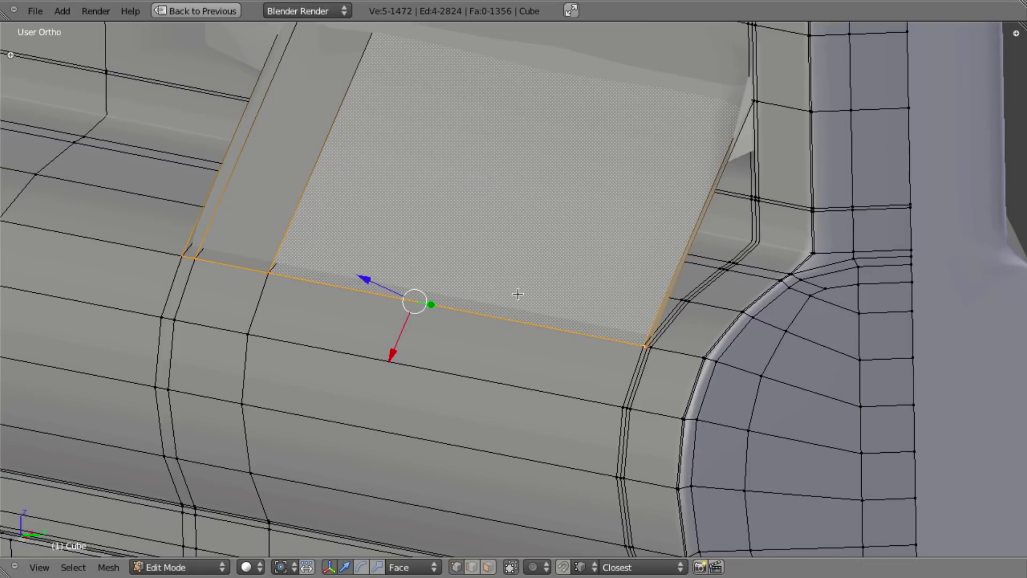
key("z")
key("KP_3")
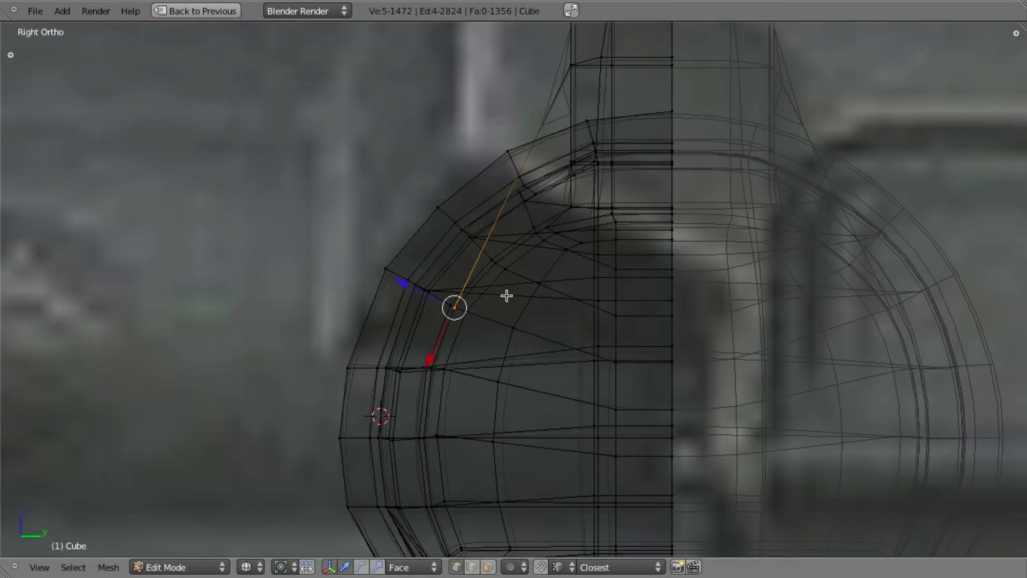
key("e")
right_click(506, 295)
key("g")
key("x")
key("x")
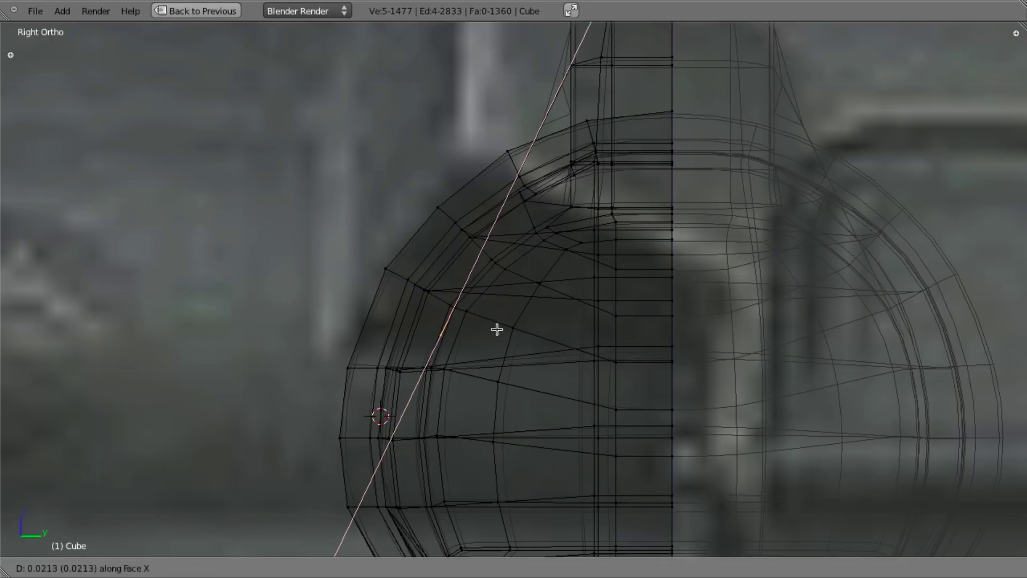
left_click(511, 342)
Step: Move the extruded edge row further down along the Face X axis to the bottom of the port cover in the reference image
key("KP_1")
scroll(583, 354, "down", 4)
middle_click_drag(656, 377, 594, 378, "shift")
key("z")
key("z")
key("g")
key("x")
key("x")
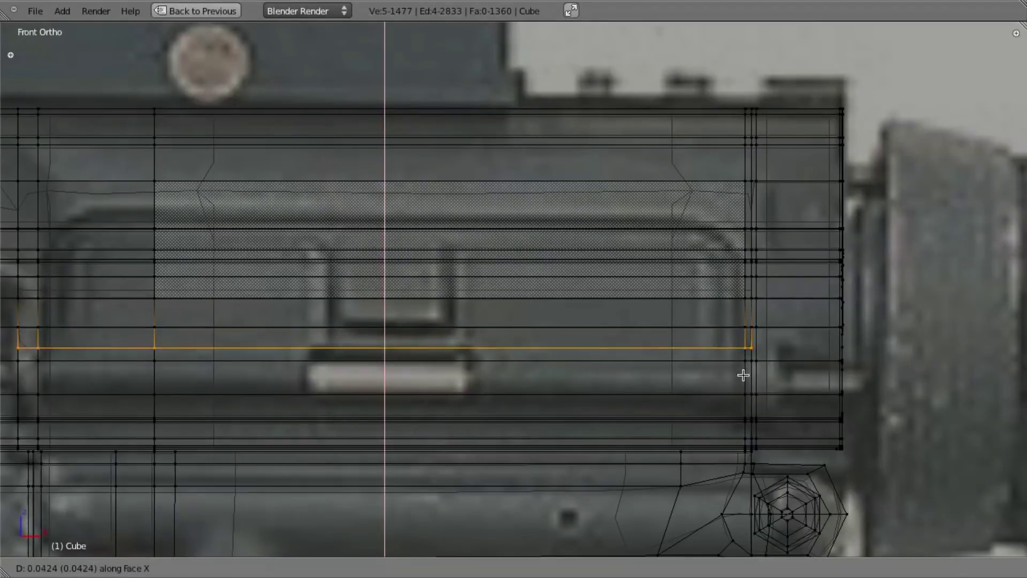
left_click(743, 413)
key("z")
mouse_move(742, 408)
middle_mouse_down()
mouse_move(692, 374)
mouse_move(569, 353)
mouse_move(561, 342)
middle_mouse_up()
scroll(567, 348, "up", 6)
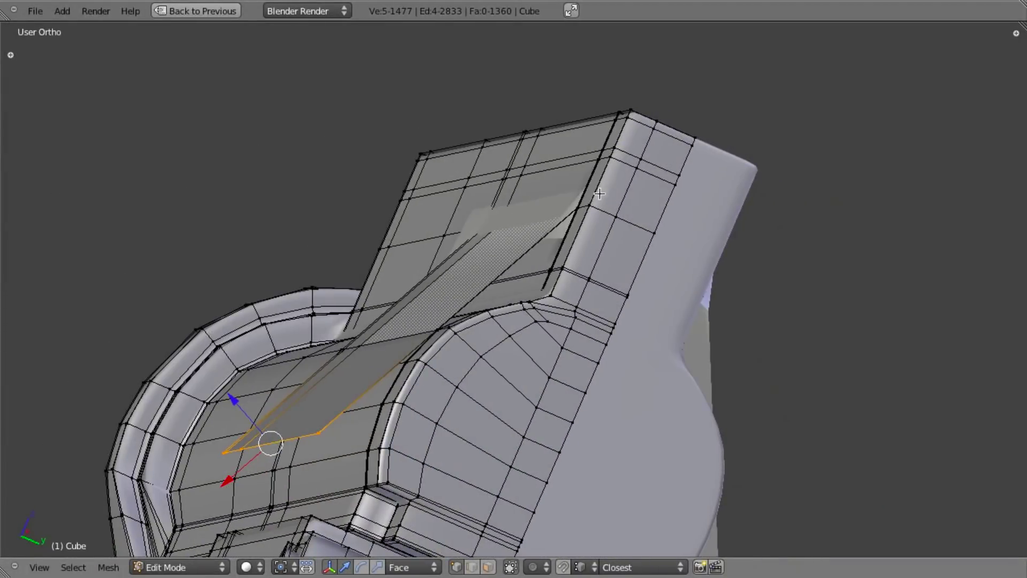
key("KP_3")
scroll(437, 435, "down", 2)
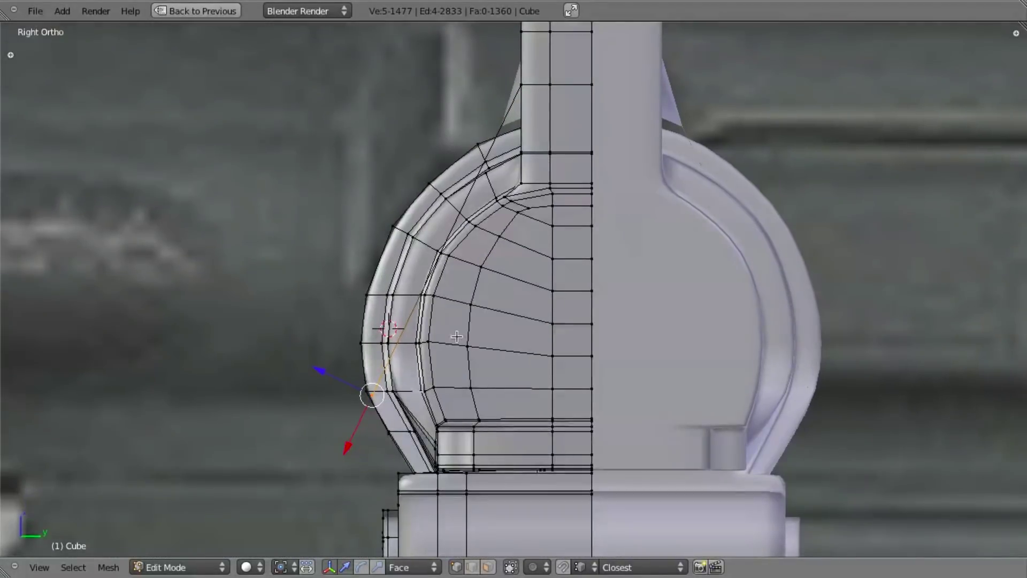
Step: Nudge the edge row slightly up along the Face X axis to line up with the receiver's lowest side edge in front view
key("KP_1")
scroll(630, 396, "down", 2)
middle_click_drag(650, 397, 448, 375, "shift")
scroll(761, 390, "up", 3)
middle_click_drag(804, 389, 650, 370, "shift")
scroll(892, 401, "up", 2)
key("g")
key("x")
key("x")
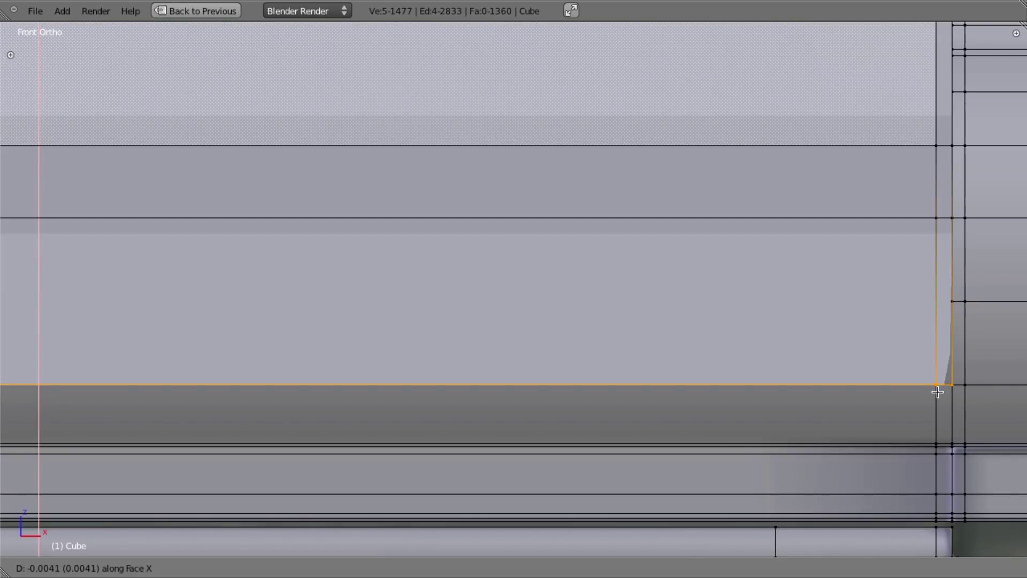
left_click(937, 392)
Step: Slide the cover's lower edge row back up the slant along the Face X axis, inside the receiver's outer profile
key("super+Tab")
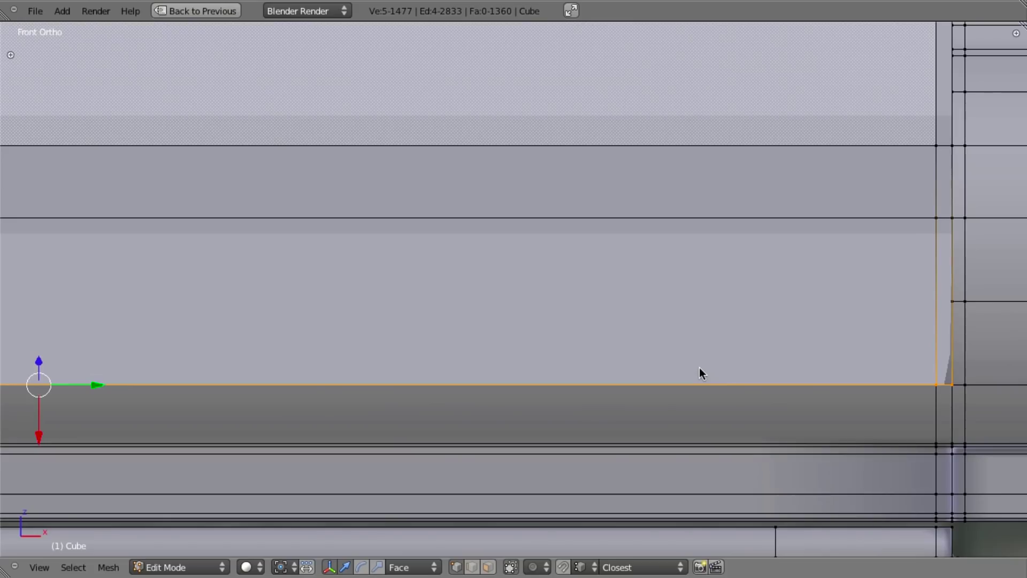
scroll(695, 348, "down", 3)
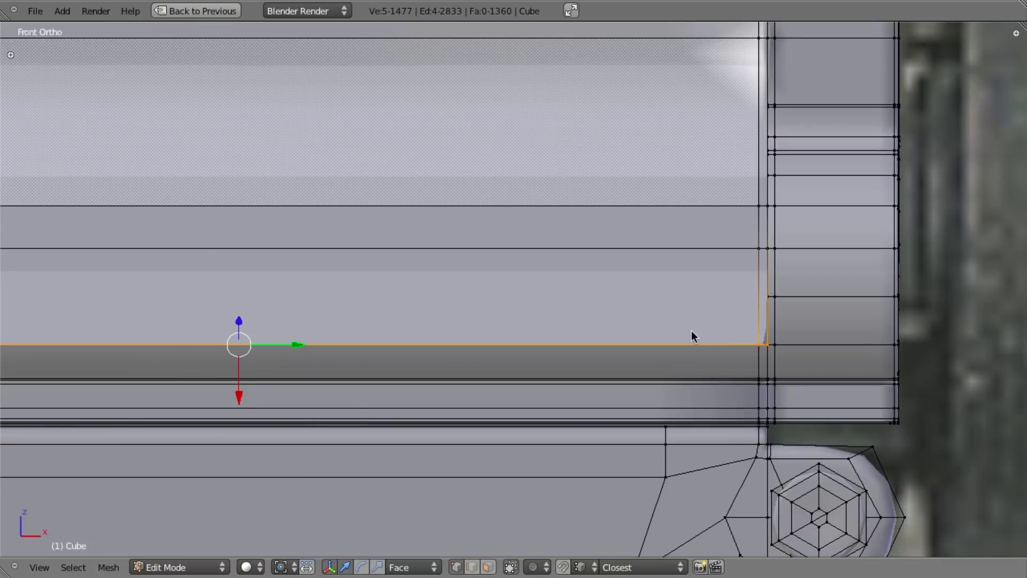
middle_click_drag(691, 330, 584, 325)
key("KP_3")
middle_click_drag(398, 420, 517, 283, "shift")
key("z")
key("z")
middle_click_drag(324, 335, 369, 348)
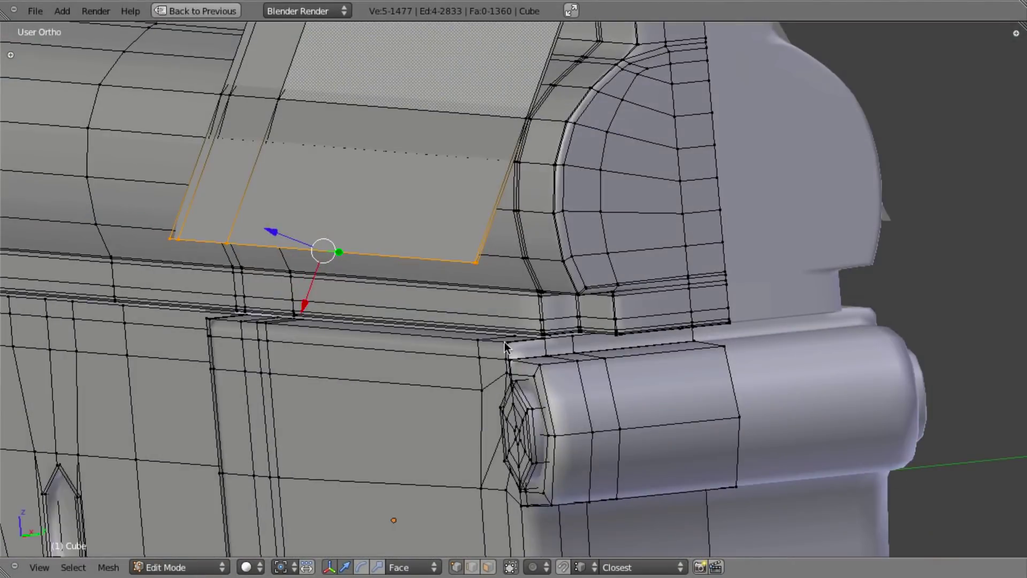
key("KP_3")
scroll(401, 326, "up", 6)
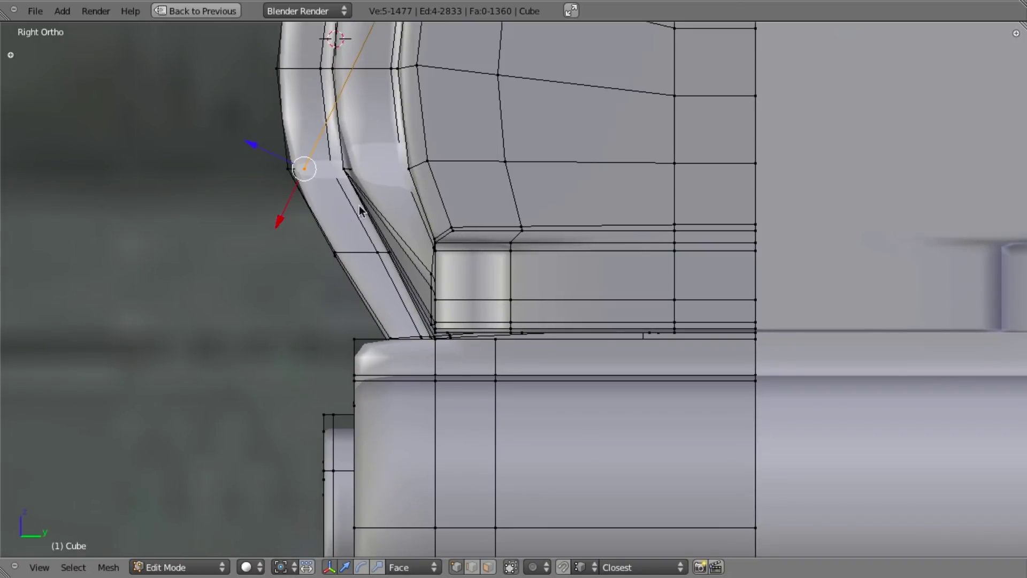
key("g")
key("x")
key("x")
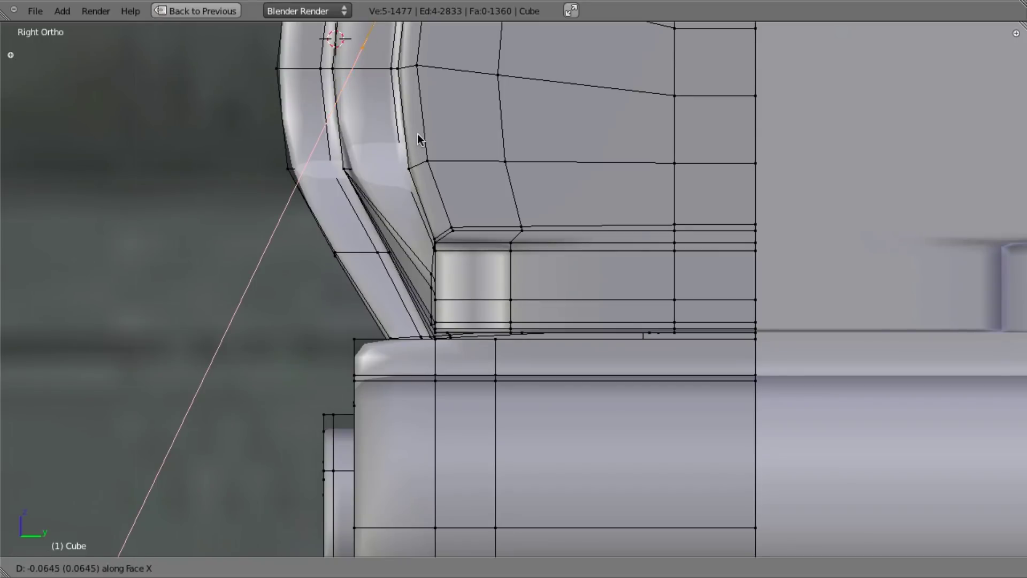
left_click(407, 180)
Step: Fine-tune the edge row in wireframe, moving it slightly up along the Face X axis to the nearest horizontal edge of the receiver's side
key("z")
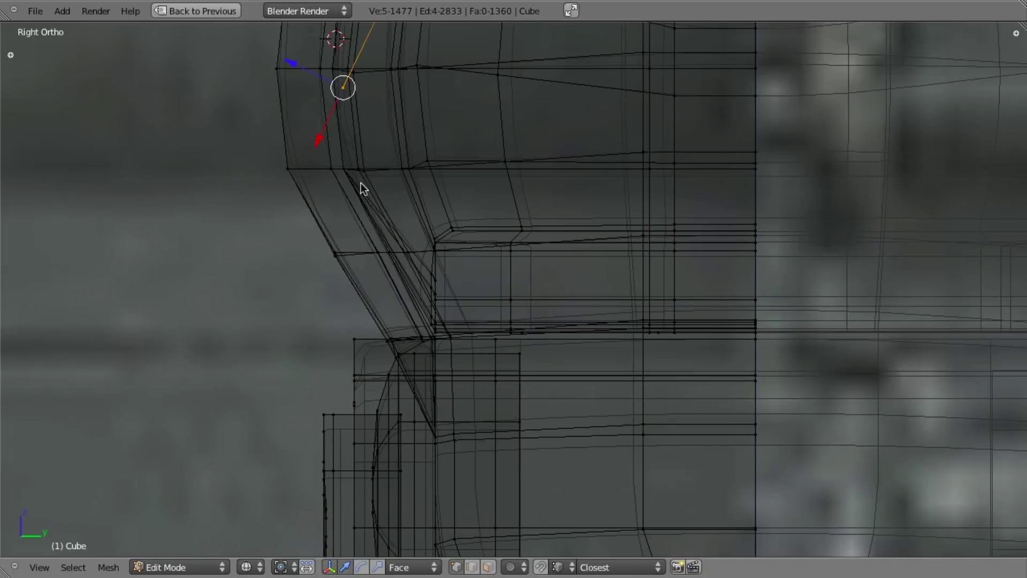
key("g")
key("x")
key("x")
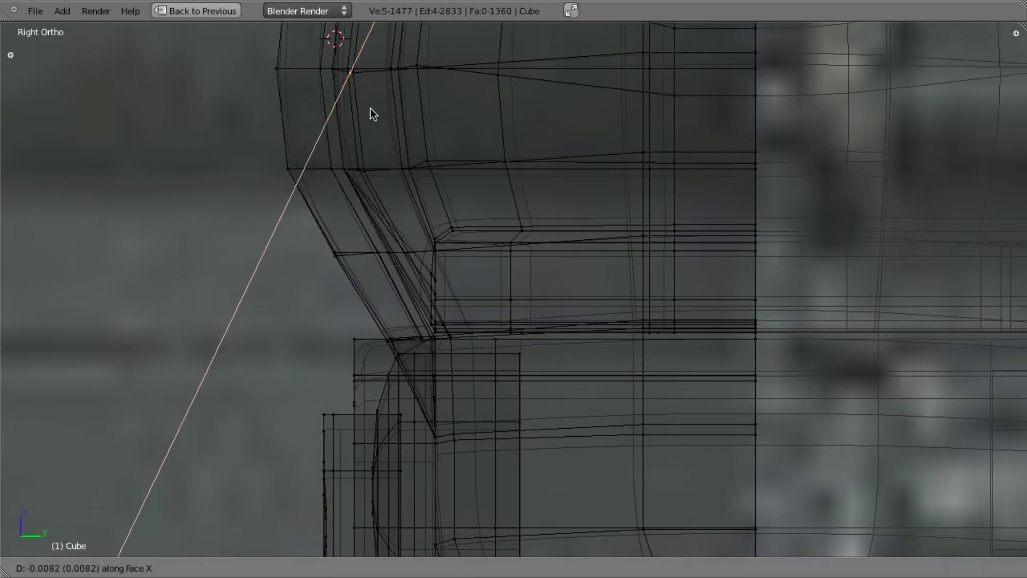
left_click(371, 105)
key("z")
key("z")
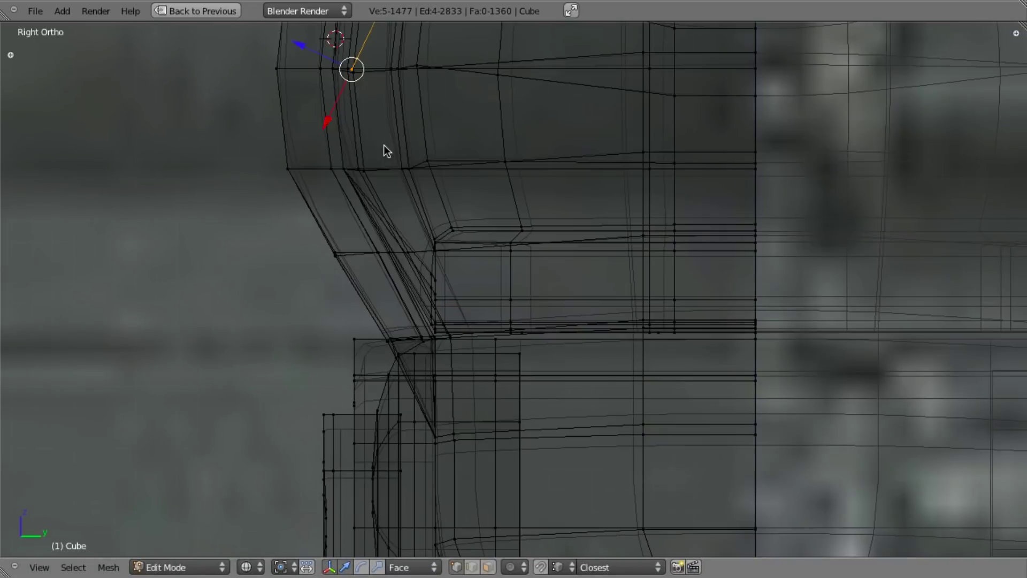
Step: Extrude the edge row straight down along global Z, adding a vertical strip below the slanted port cover
key("shift+d")
key("z")
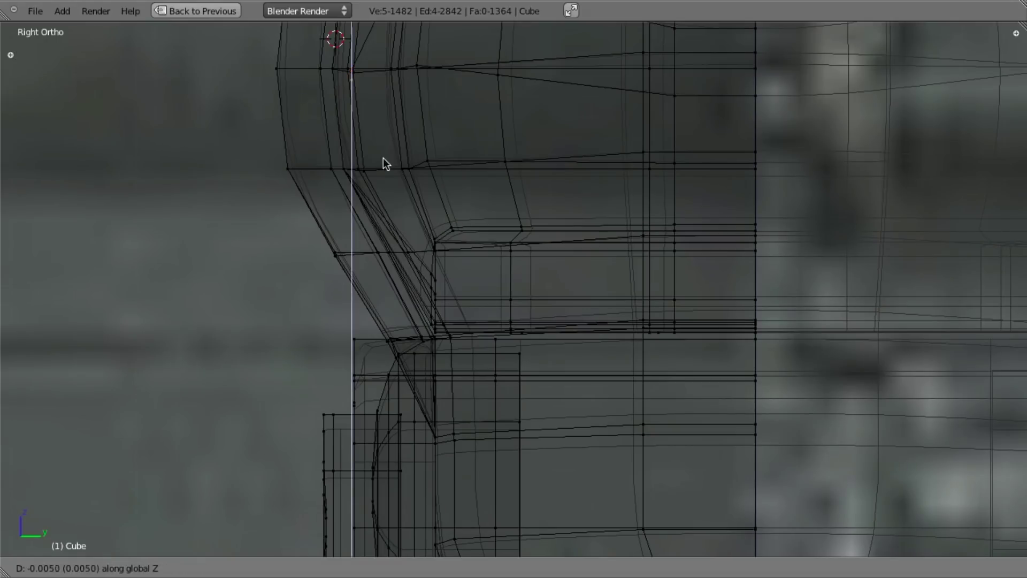
left_click(391, 362)
key("z")
Step: Inspect the extended port cover from several angles with nothing selected, and compare it with the close-up reference photo
middle_click_drag(393, 361, 576, 358)
scroll(436, 344, "down", 2)
key("super+Tab")
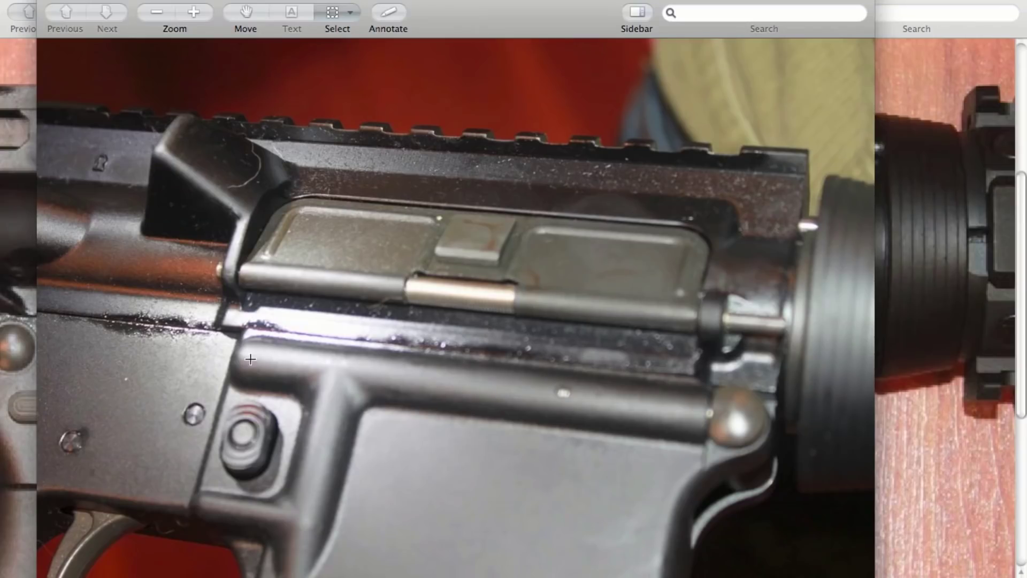
key("super+Tab")
scroll(675, 377, "down", 4)
middle_click_drag(675, 378, 674, 316)
scroll(561, 319, "up", 8)
middle_click_drag(561, 320, 613, 304)
middle_click_drag(471, 343, 537, 296, "shift")
key("a")
middle_click_drag(463, 265, 487, 263, "shift")
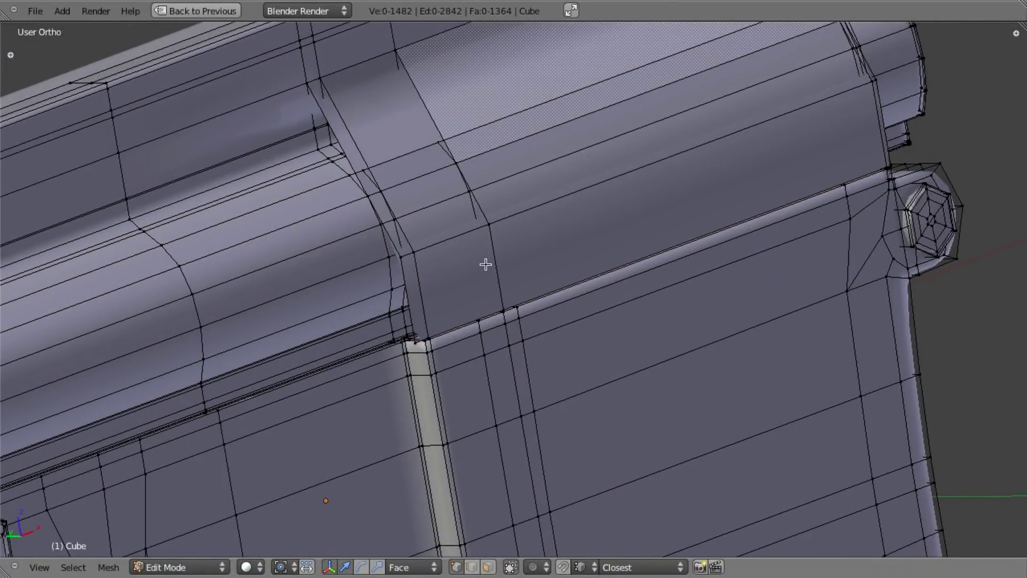
key("super+Tab")
key("super+Tab")
Step: Select the vertical and slanted strips of the extruded port cover, including its upper corner vertices, and hide them
middle_click_drag(554, 239, 502, 223)
right_click(489, 271, "alt")
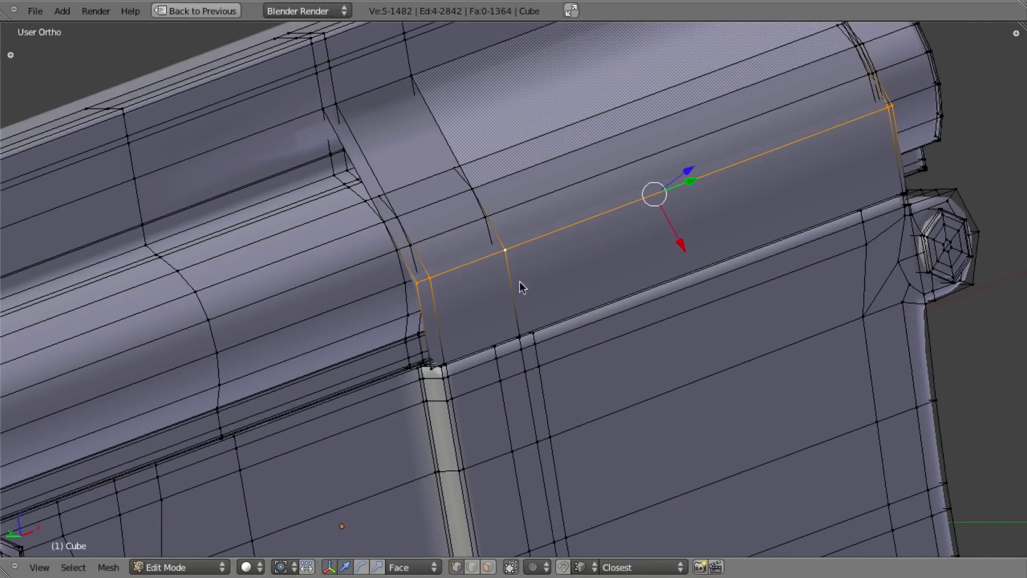
right_click(555, 322, "alt+shift")
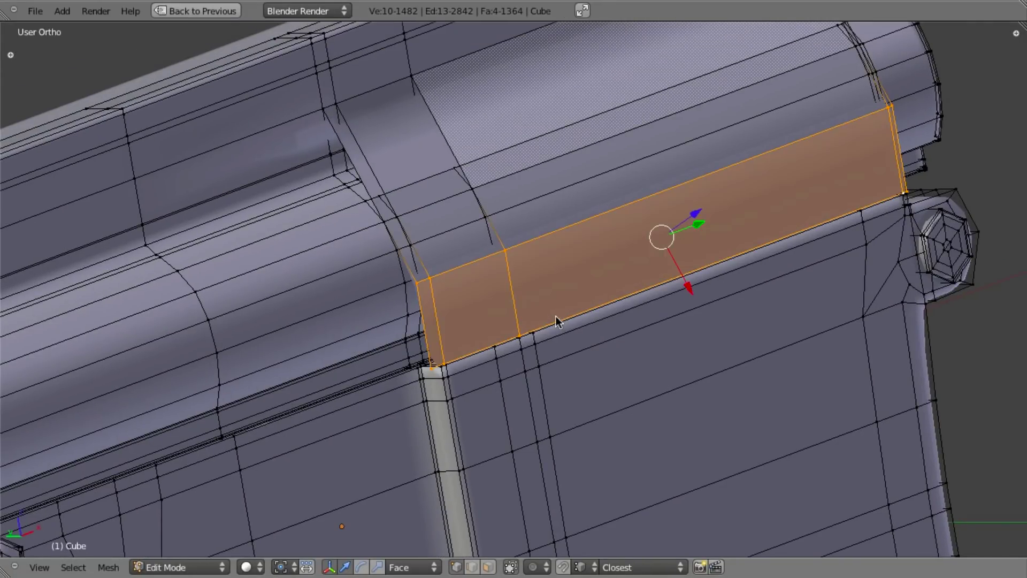
right_click(377, 86, "alt+shift")
scroll(557, 180, "down", 2)
scroll(507, 204, "up", 3)
middle_click_drag(507, 204, 556, 210)
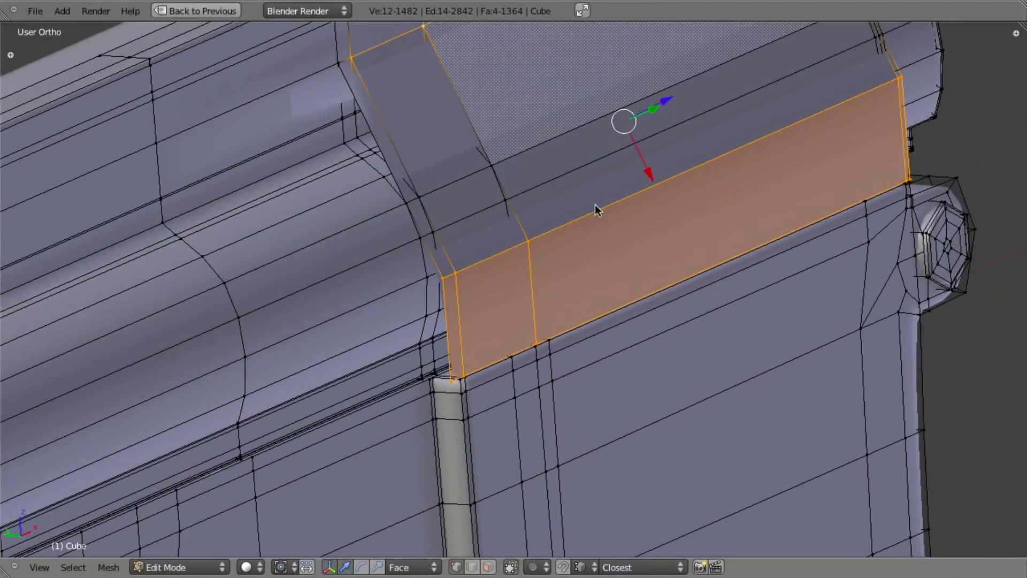
middle_click_drag(625, 123, 615, 177, "shift")
right_click(328, 116, "shift")
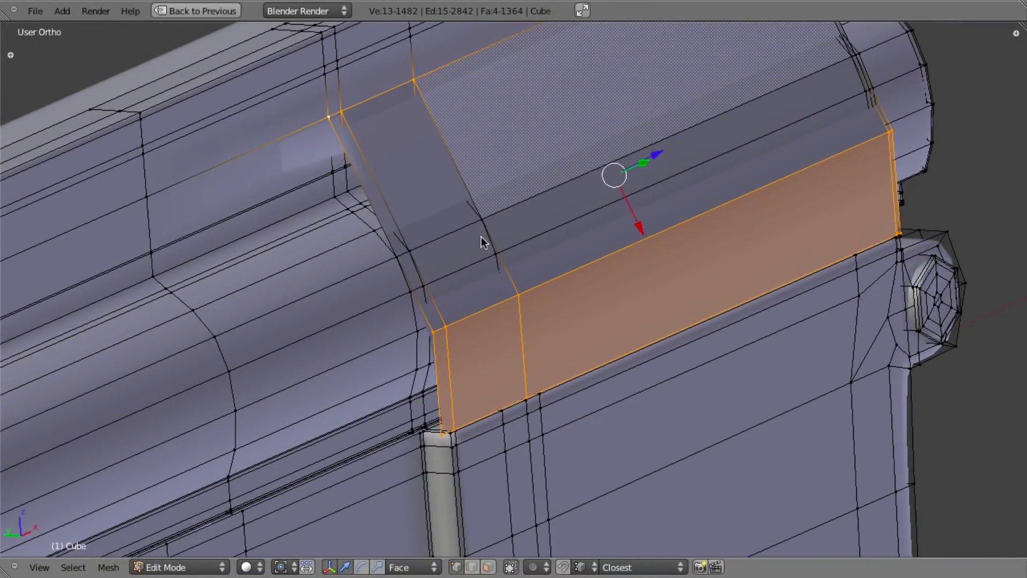
right_click(459, 234, "alt+shift")
middle_click_drag(747, 177, 776, 38)
right_click(727, 31, "shift")
right_click(741, 26, "shift")
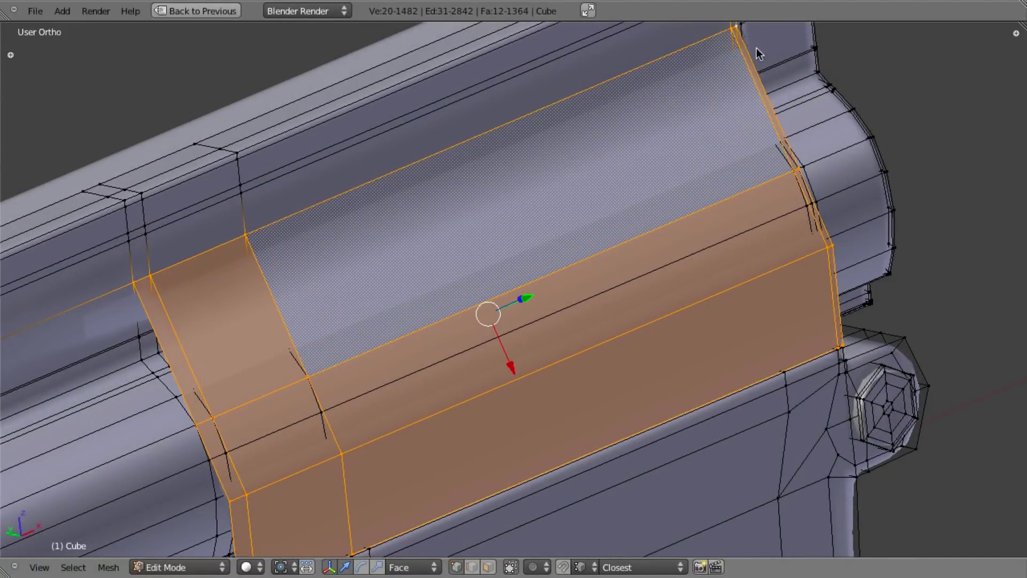
scroll(790, 225, "down", 5)
middle_click_drag(795, 243, 749, 252)
key("h")
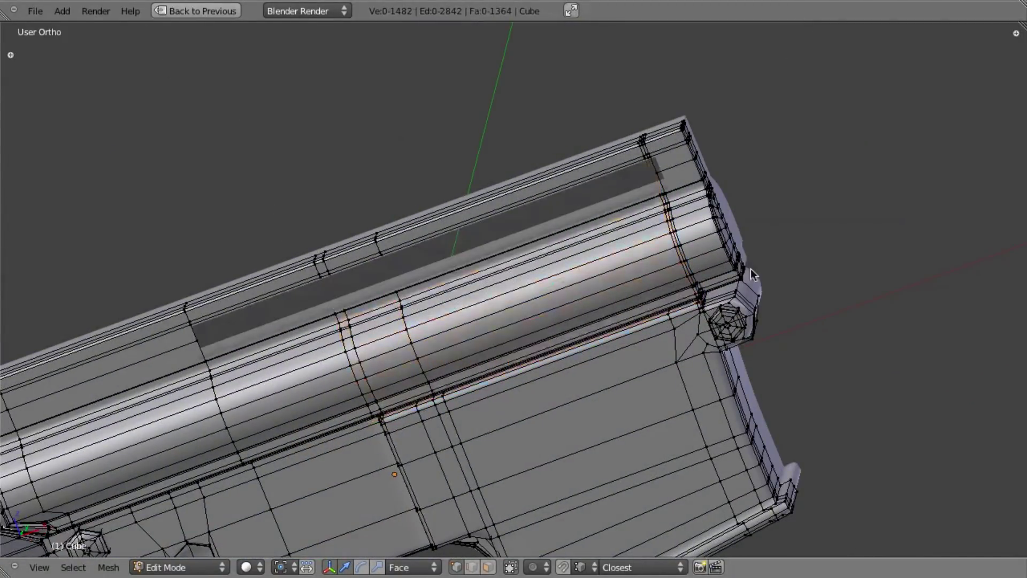
Step: Reveal the hidden port cover strips, and hide only the edge row where the slanted cover face meets the opening
scroll(750, 269, "up", 3)
key("KP_1")
middle_click_drag(536, 357, 621, 351, "shift")
key("alt+h")
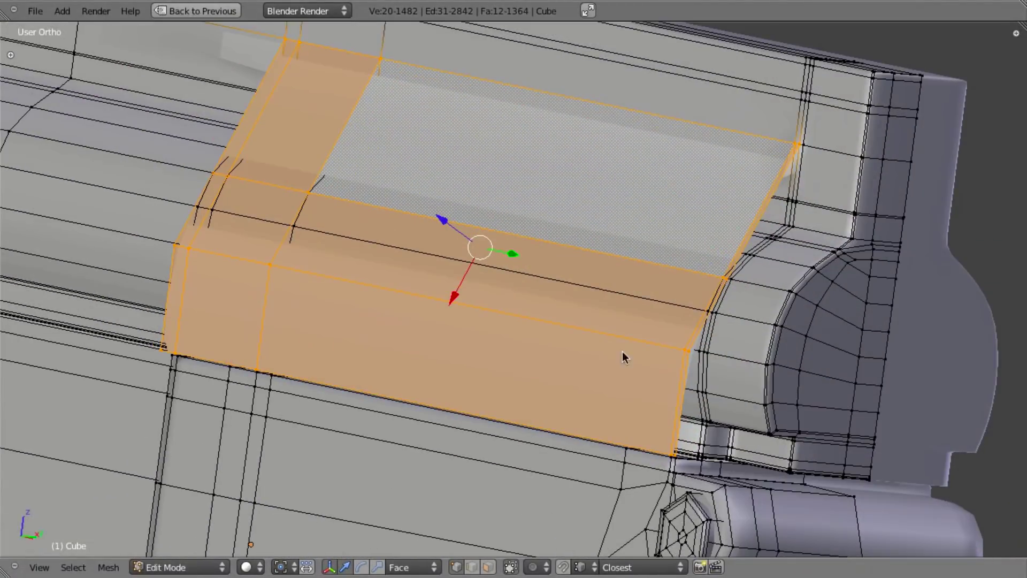
key("a")
right_click(595, 251, "alt")
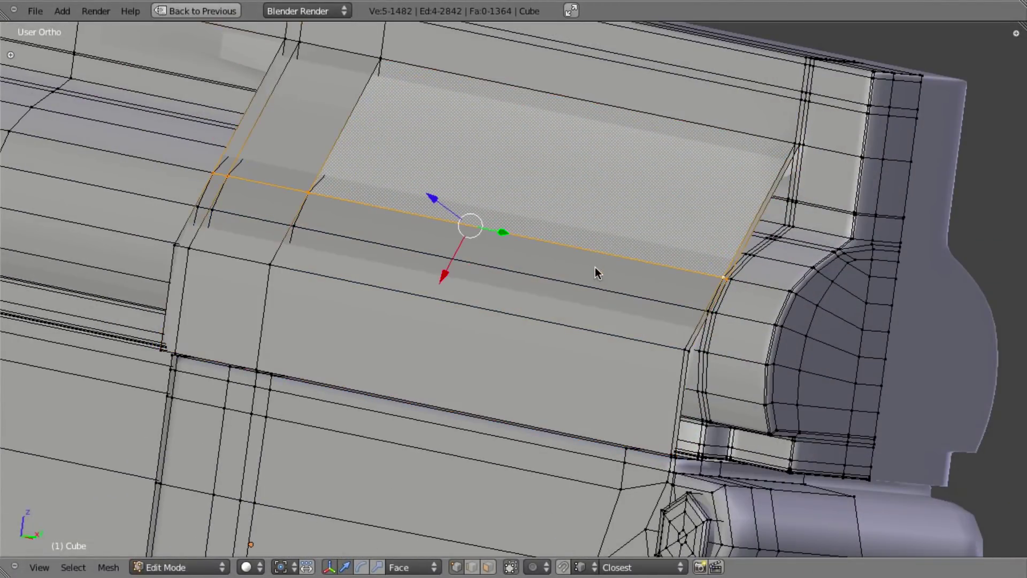
key("h")
key("KP_1")
Step: Select the receiver's side faces behind the port, including the row above reached through its two upper corner vertices, and delete the faces
scroll(283, 274, "down", 1)
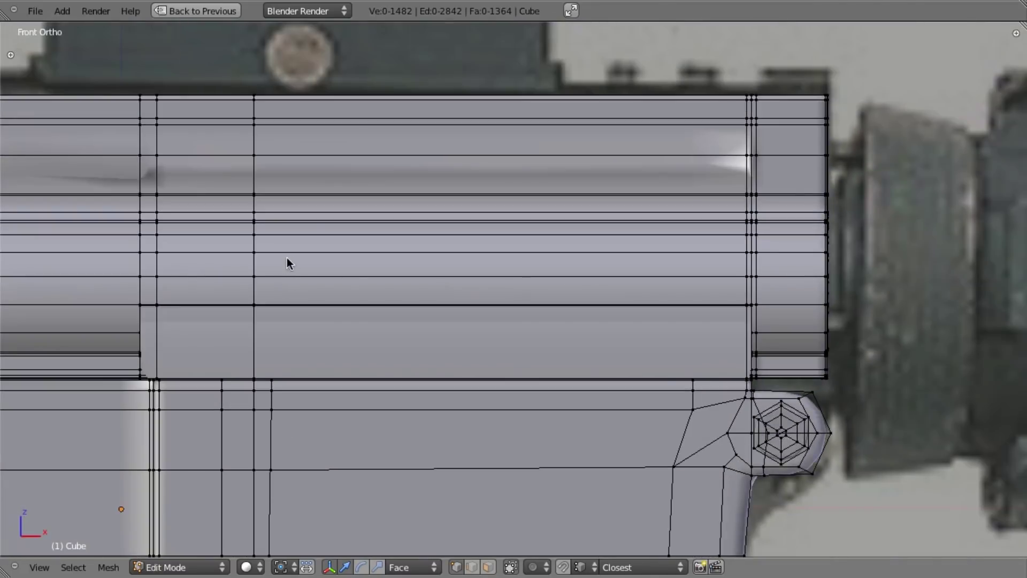
key("b")
left_click_drag(149, 179, 750, 295)
middle_click_drag(752, 298, 264, 153)
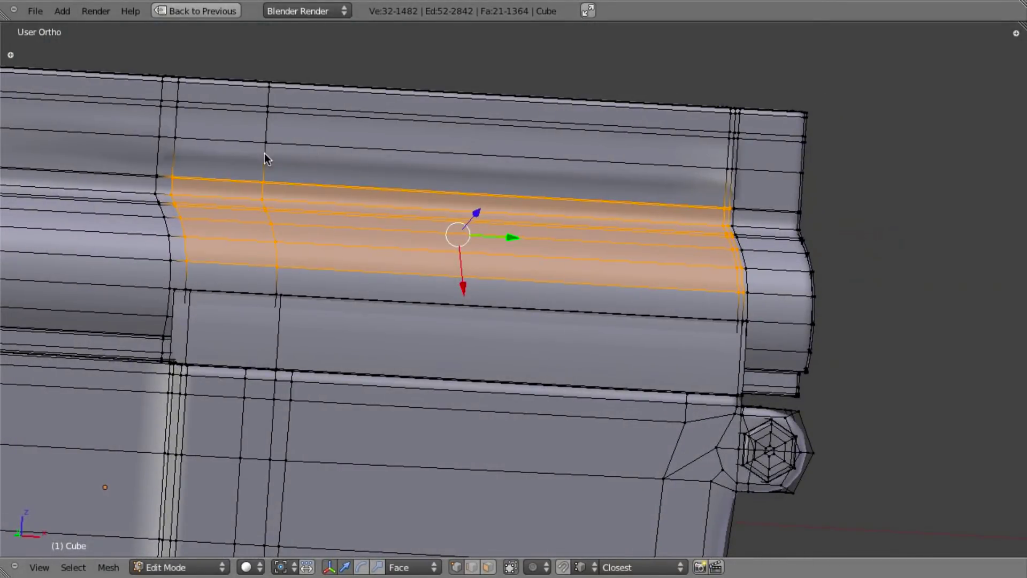
right_click(254, 145, "shift")
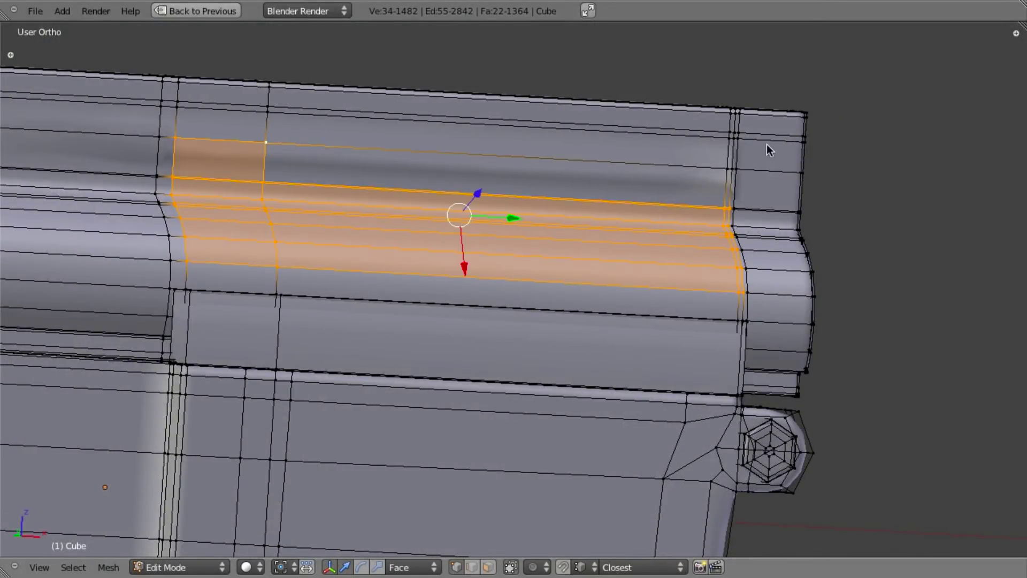
right_click(732, 169, "shift")
middle_click_drag(734, 169, 604, 346)
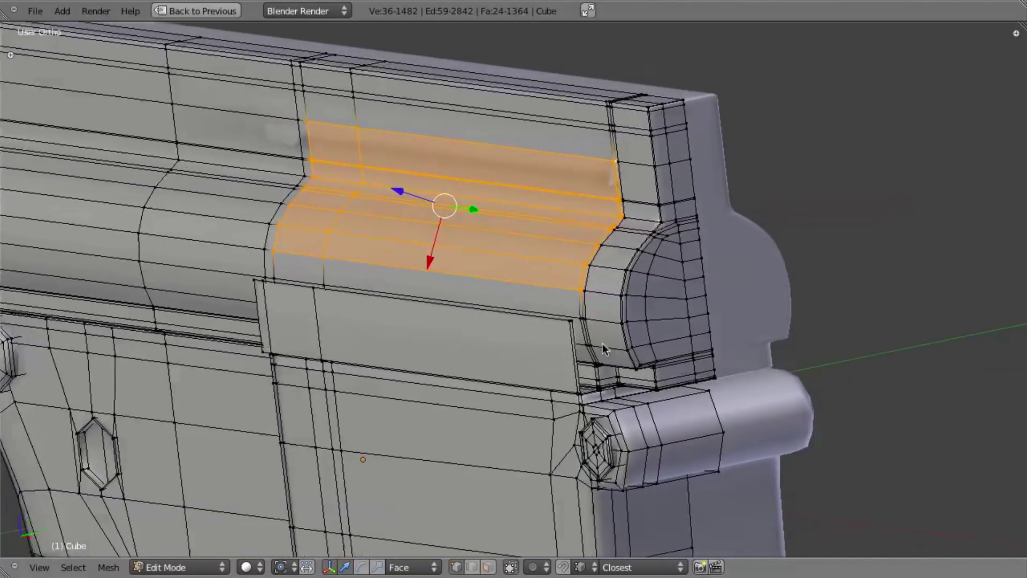
scroll(602, 343, "up", 4)
scroll(537, 307, "up", 4)
scroll(537, 307, "down", 3)
middle_click_drag(537, 307, 555, 278)
scroll(555, 277, "down", 2)
middle_click_drag(647, 197, 588, 317, "shift")
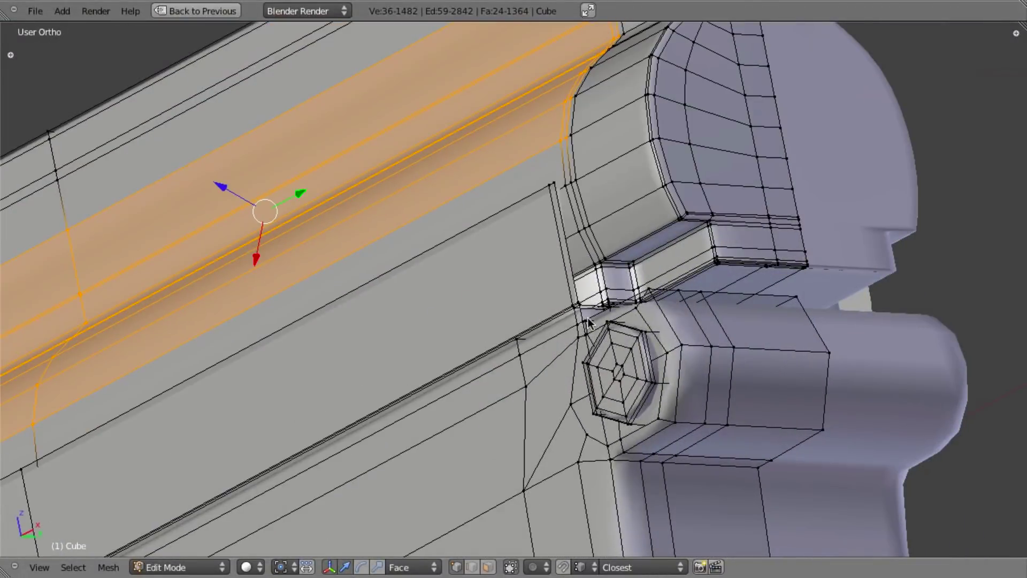
scroll(576, 196, "down", 2)
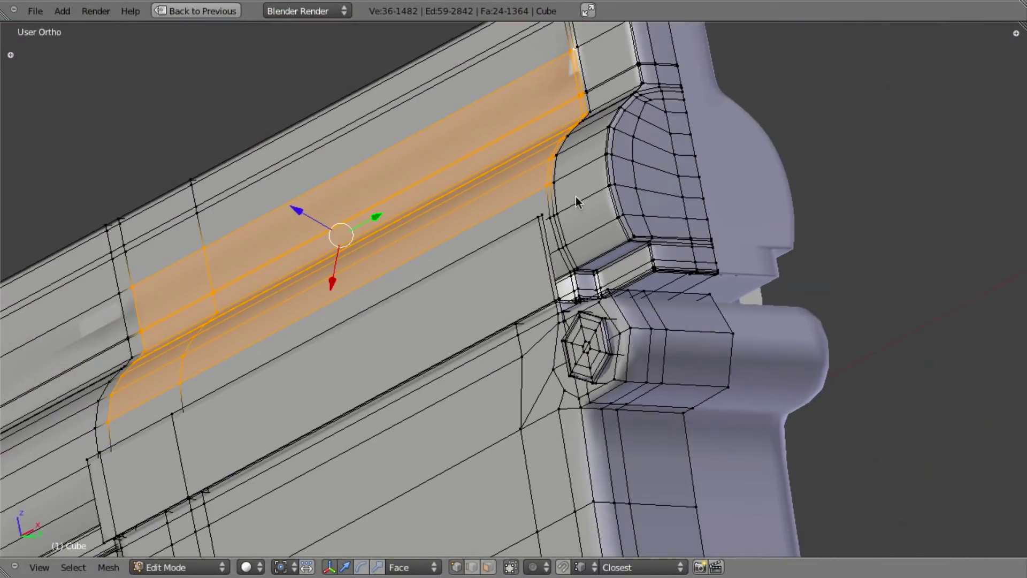
key("x")
left_click(556, 138)
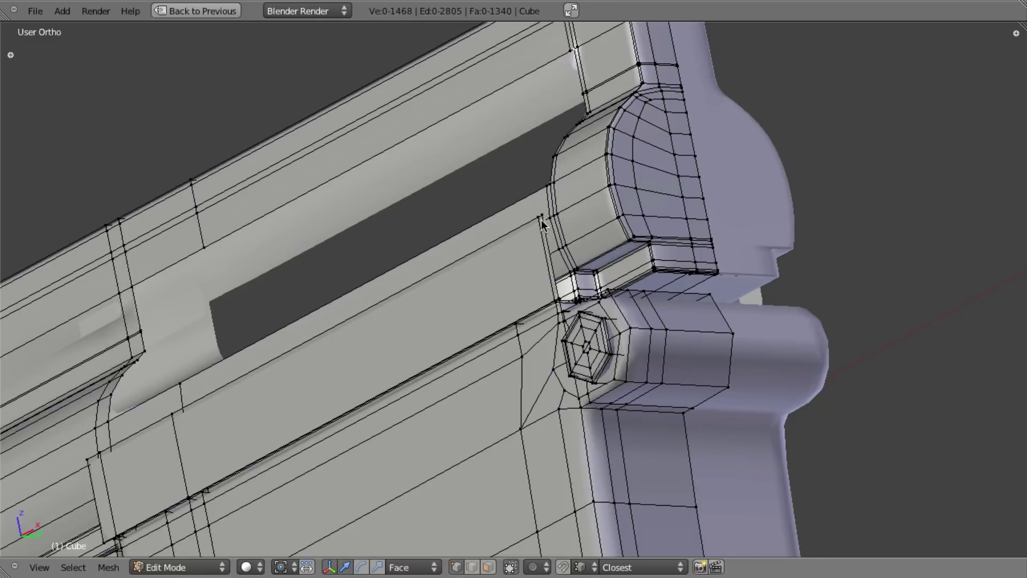
Step: Select the vertical strip of the port cover and hide it to expose the curved receiver faces behind it
right_click(511, 258, "alt")
key("KP_1")
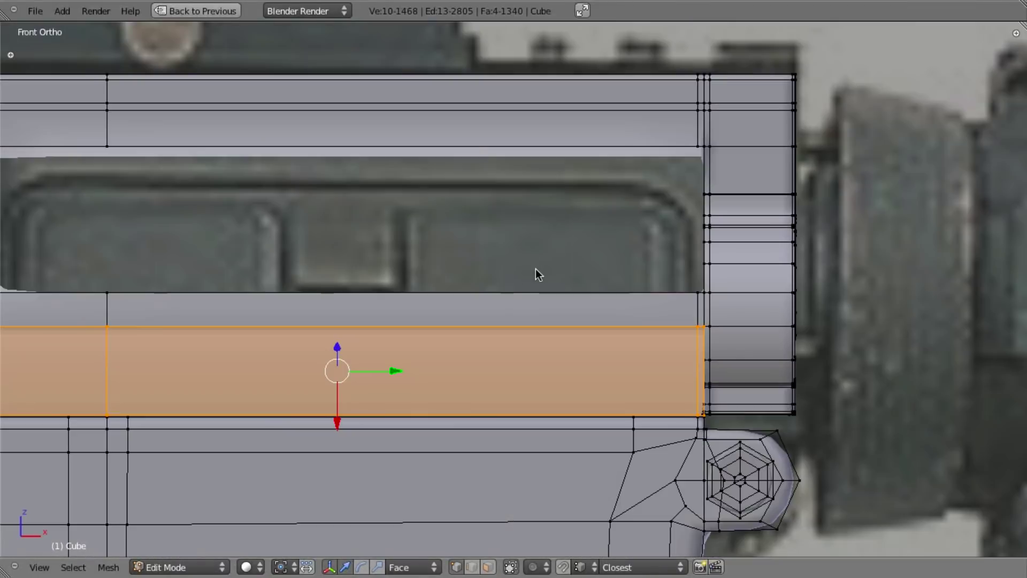
scroll(753, 258, "down", 2)
key("a")
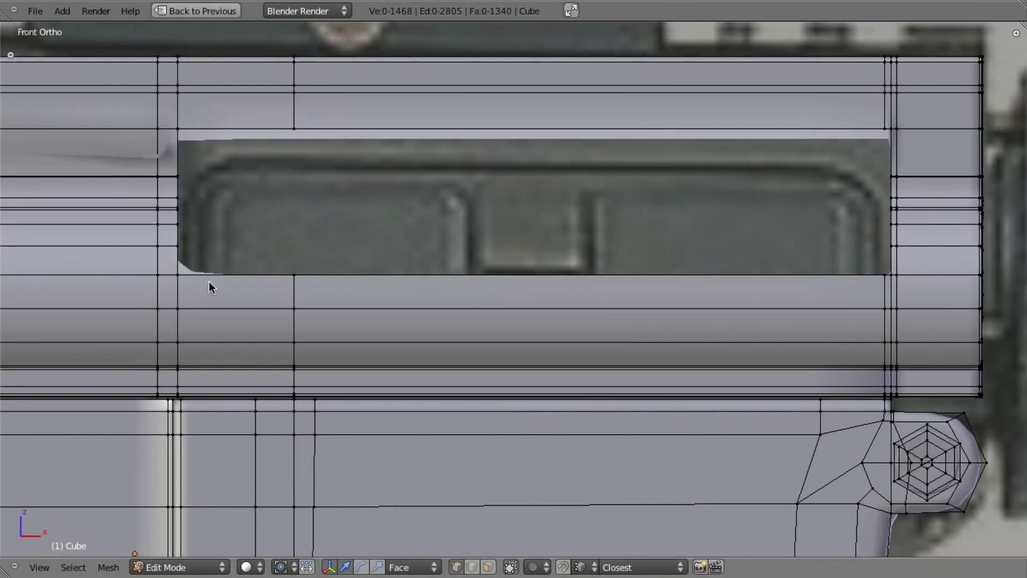
Step: Select the curved receiver faces below the port opening across the full width of the port
key("b")
left_click_drag(165, 265, 891, 387)
middle_click_drag(833, 415, 620, 275)
scroll(619, 274, "up", 4)
middle_click_drag(267, 418, 385, 373, "shift")
middle_click_drag(215, 425, 496, 355, "shift")
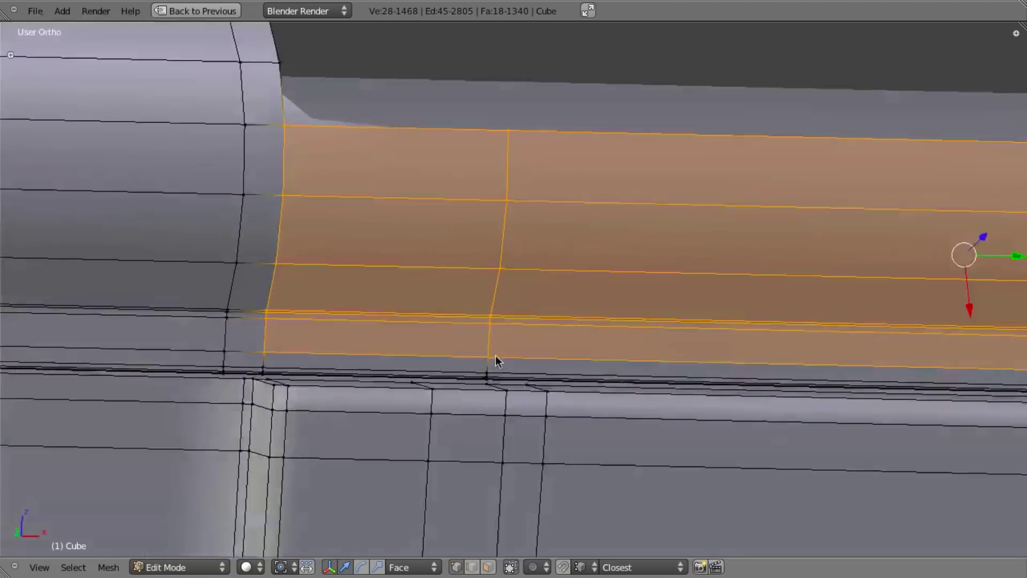
Step: Add the tightly spaced bottom-edge vertices at the port's rear end and at the next vertical edge to the selection
right_click(265, 387, "shift")
middle_click_drag(264, 387, 576, 294, "shift")
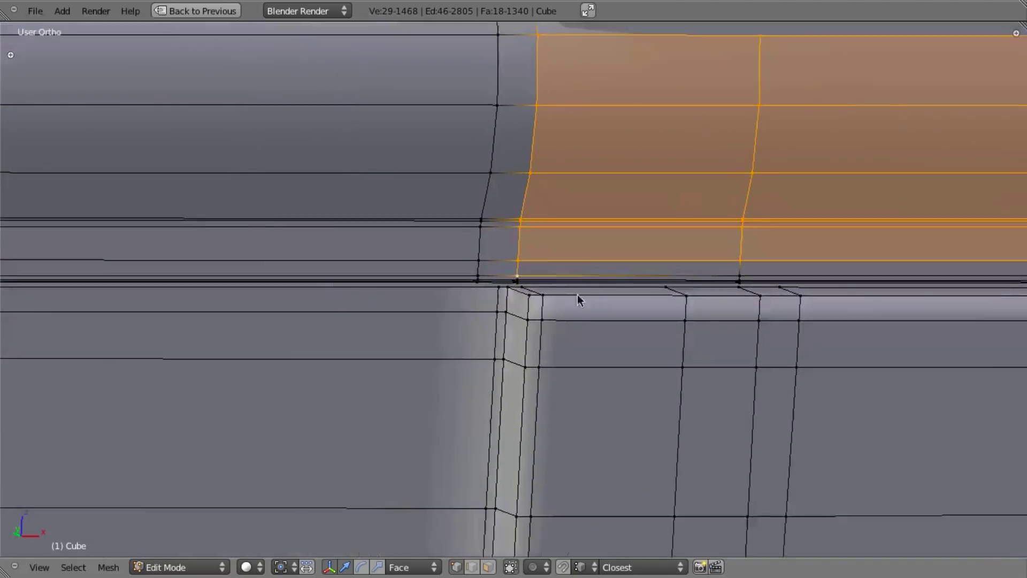
scroll(576, 294, "up", 8)
right_click(533, 254, "shift")
right_click(534, 255, "shift")
right_click(534, 256, "shift")
right_click(528, 261, "shift")
middle_click_drag(681, 274, 339, 285, "shift")
scroll(339, 285, "down", 3)
middle_click_drag(850, 252, 570, 245, "shift")
key("b")
left_click_drag(573, 234, 611, 276)
scroll(627, 282, "down", 4)
middle_click_drag(892, 281, 711, 288, "shift")
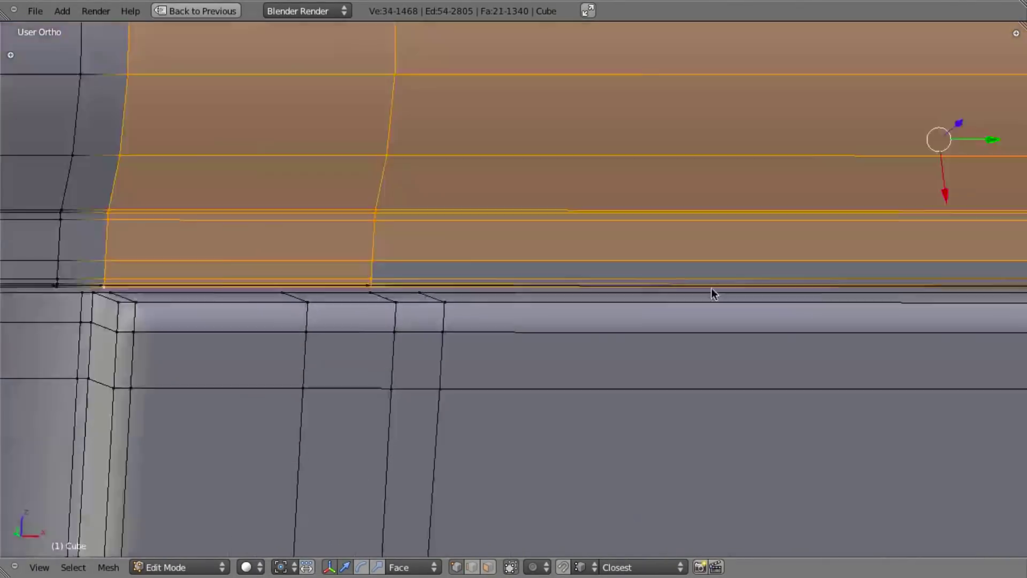
Step: Extend the selection to the bottom-edge vertices at the port's front corner near the pin, and delete the selected faces
scroll(775, 291, "down", 3)
middle_click_drag(776, 291, 398, 326, "shift")
scroll(553, 256, "up", 5)
left_click_drag(703, 85, 787, 203, "shift")
middle_click_drag(787, 203, 578, 236)
scroll(703, 232, "down", 2)
scroll(571, 230, "up", 3)
key("z")
scroll(571, 230, "up", 2)
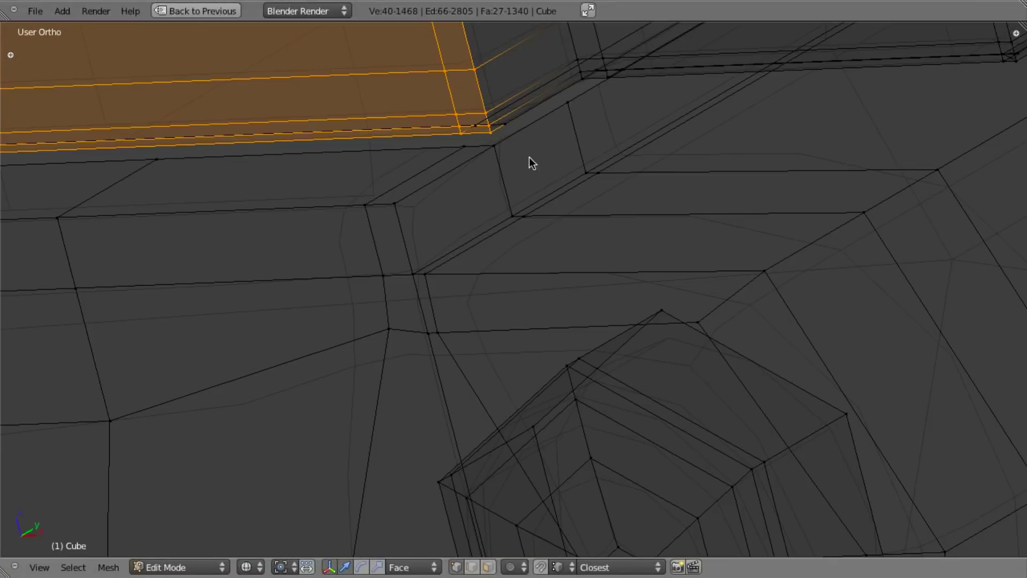
scroll(535, 234, "down", 3)
key("z")
key("x")
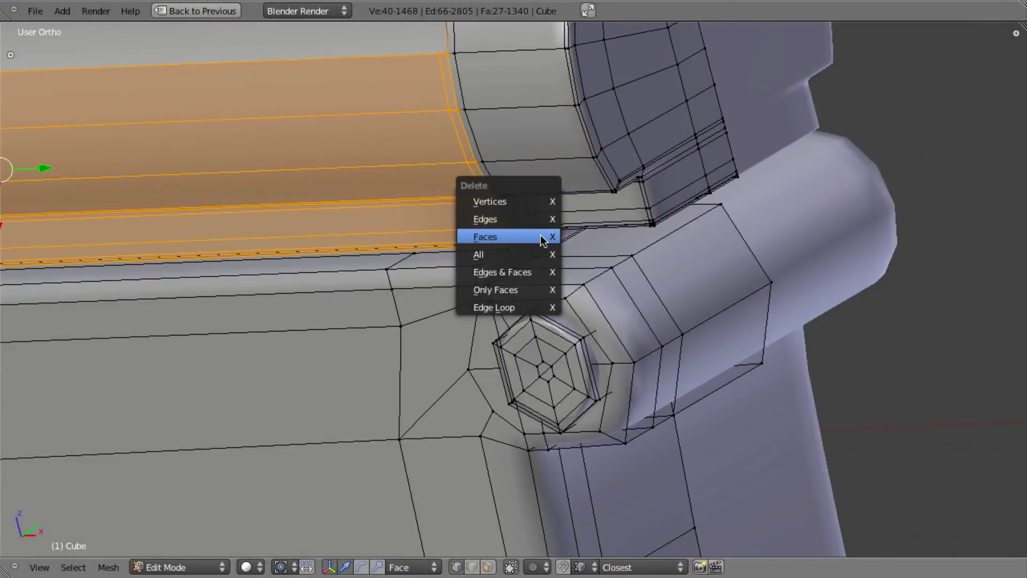
left_click(540, 235)
scroll(576, 286, "up", 2)
scroll(575, 286, "up", 4)
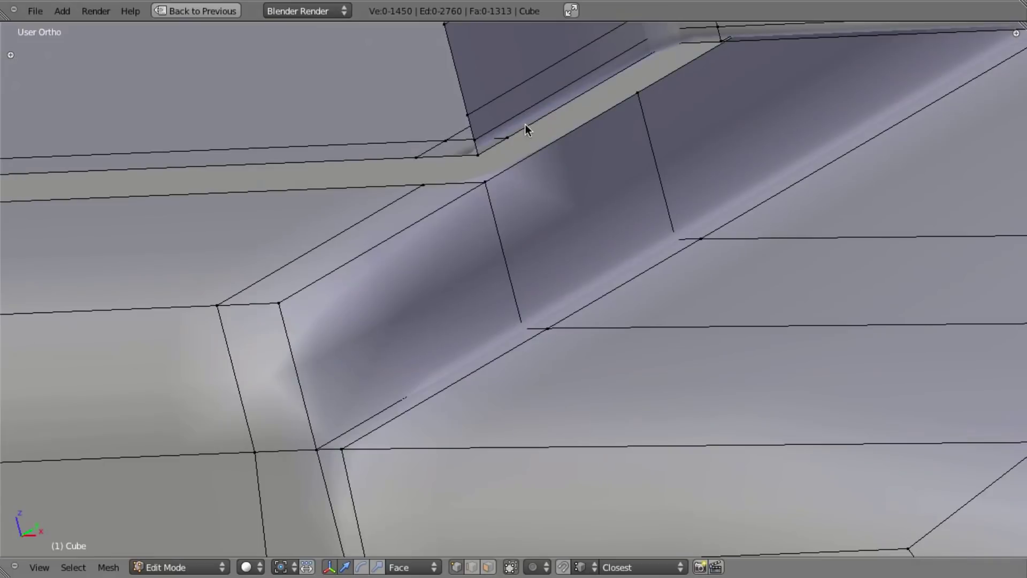
right_click(499, 156)
middle_click_drag(477, 156, 504, 247)
key("g")
right_click(631, 281)
Step: Turn off the 3D manipulator and reveal the hidden port cover, leaving nothing selected
key("ctrl+space")
scroll(564, 280, "down", 5)
scroll(524, 299, "down", 4)
scroll(537, 338, "down", 4)
right_click(636, 325, "alt")
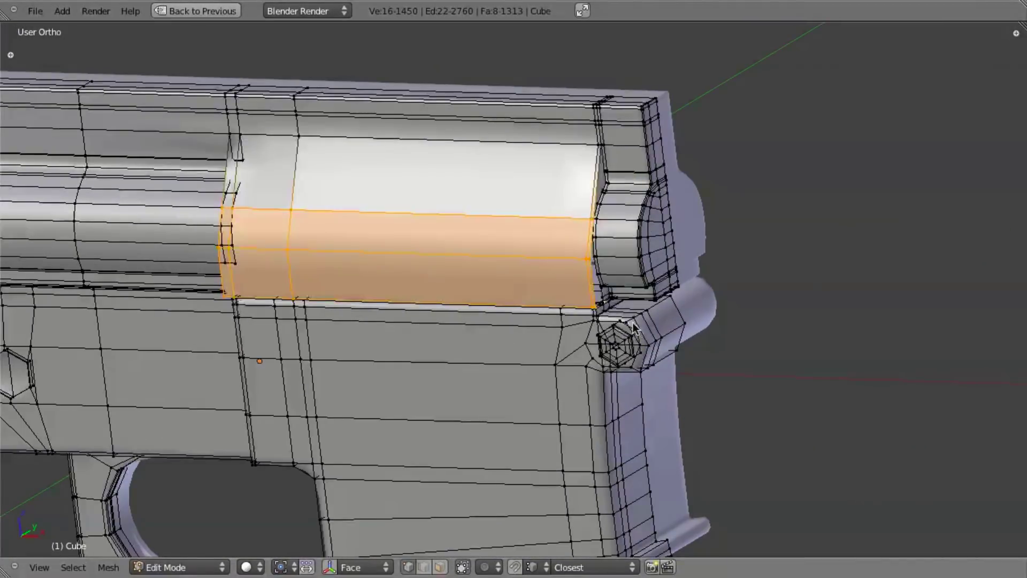
scroll(641, 332, "up", 4)
key("a")
Step: Select the bottom edge row of the port cover and move it slightly up along global Z
middle_click_drag(640, 332, 606, 341)
scroll(609, 343, "up", 4)
scroll(655, 300, "up", 7)
middle_click_drag(725, 376, 657, 269, "shift")
right_click(594, 307, "alt")
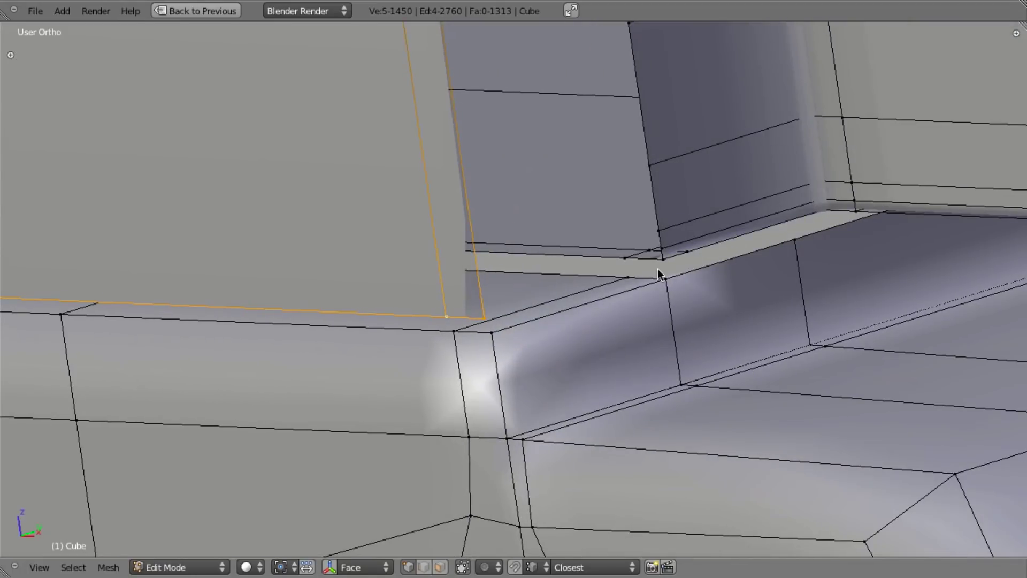
key("g")
key("z")
left_click(663, 259)
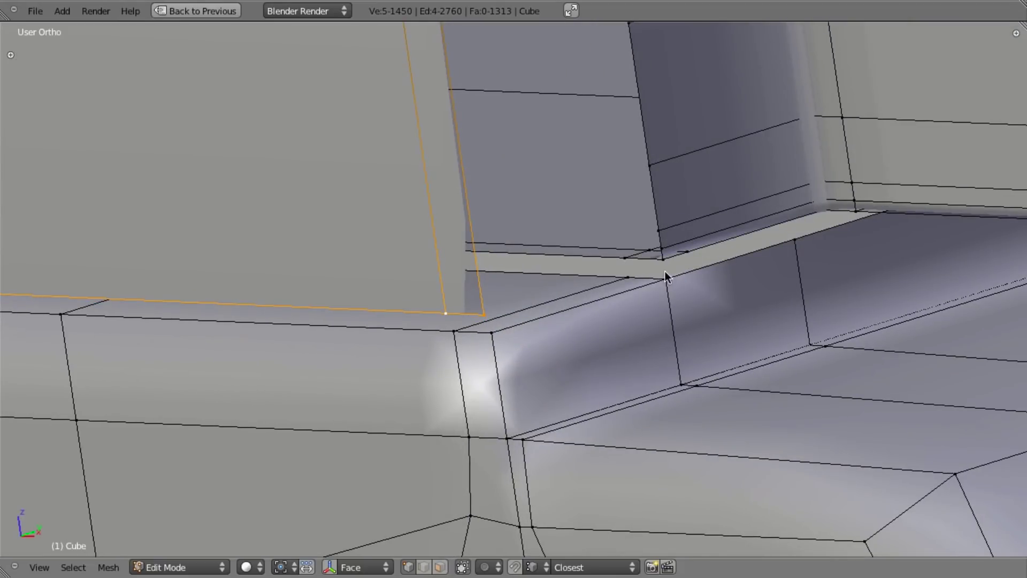
Step: Extrude the cover's bottom edge row inward, snapped to the receiver's corner vertex, and remove doubles across the whole mesh
key("e")
left_click(662, 261, "ctrl")
middle_click_drag(574, 256, 615, 348)
key("a")
key("w")
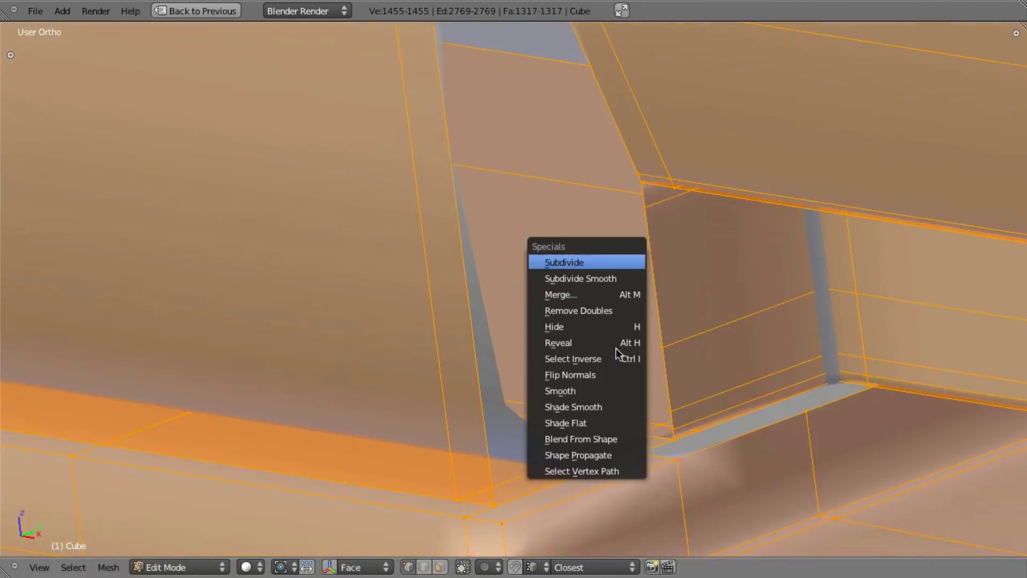
left_click(622, 309)
Step: Examine the merged corner below the receiver pocket in wireframe and solid view, picking the vertex just behind it
middle_click_drag(609, 383, 602, 309)
scroll(631, 306, "up", 5)
middle_click_drag(765, 291, 871, 287, "shift")
key("z")
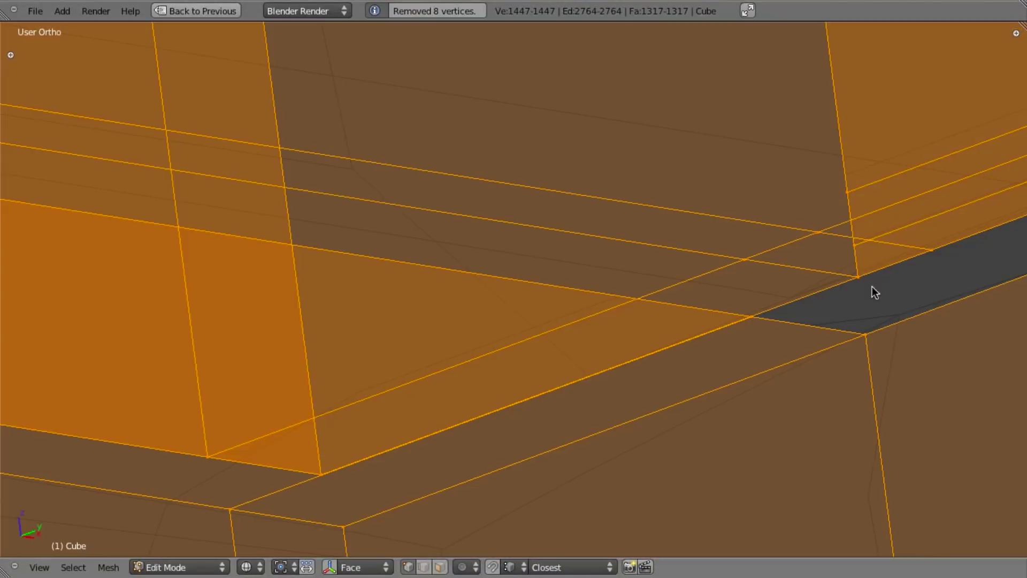
right_click(936, 252)
key("z")
scroll(913, 277, "down", 12)
middle_click_drag(805, 258, 794, 303, "shift")
scroll(795, 303, "up", 4)
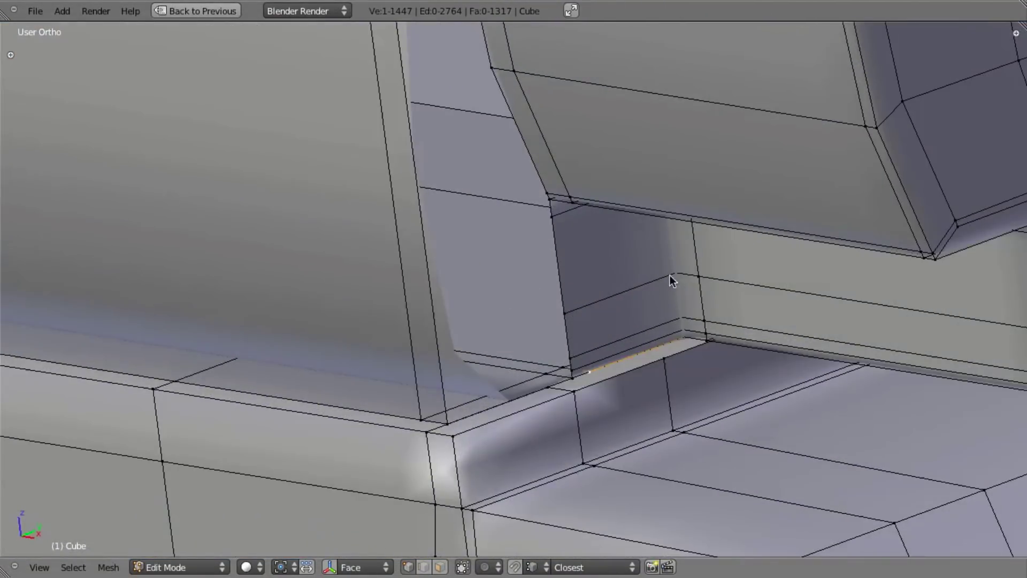
Step: Try a loop cut down the pocket's inner wall, slid close to the corner, and undo it
key("ctrl+r")
left_click(639, 294)
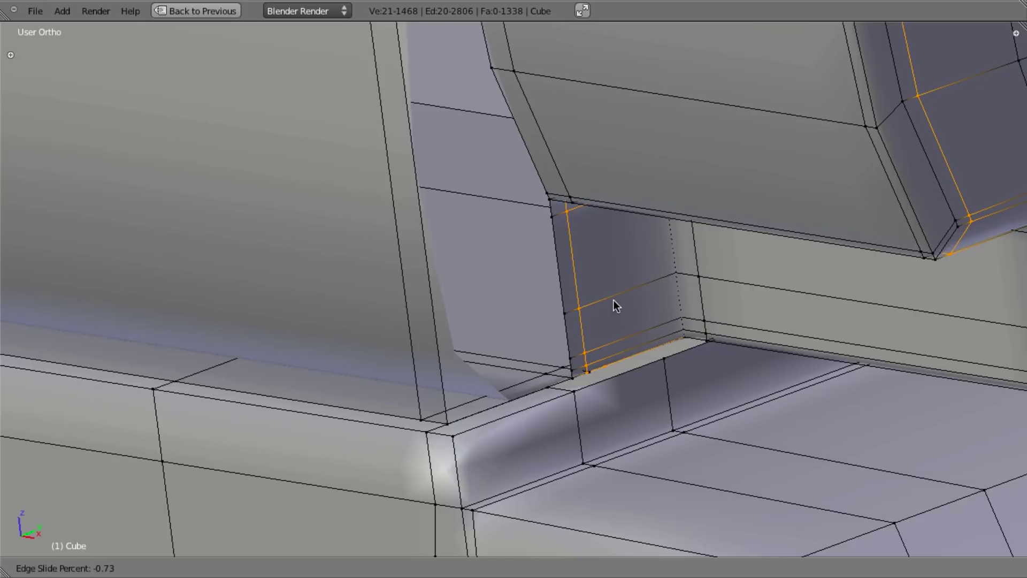
left_click(614, 300)
mouse_move(614, 300)
middle_mouse_down()
mouse_move(572, 323)
mouse_move(688, 415)
mouse_move(588, 273)
mouse_move(605, 295)
mouse_move(557, 191)
mouse_move(660, 238)
mouse_move(657, 261)
mouse_move(687, 282)
mouse_move(722, 362)
mouse_move(599, 372)
middle_mouse_up()
key("ctrl+z")
Step: Switch to face selection in wireframe view and pick a small face on the pocket's far wall
key("z")
key("ctrl+Tab")
left_click(600, 403)
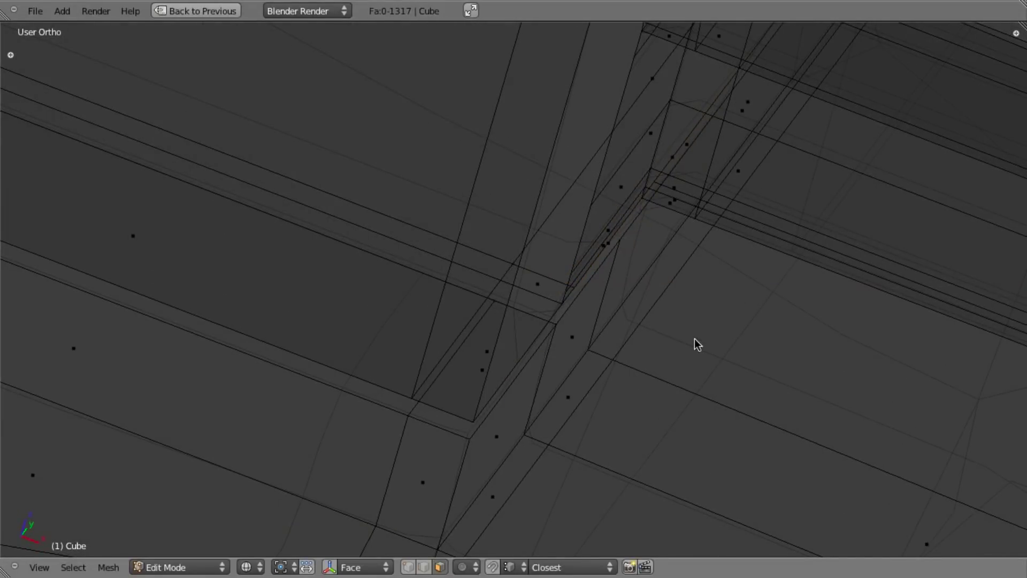
right_click(689, 170)
middle_click_drag(663, 287, 615, 242)
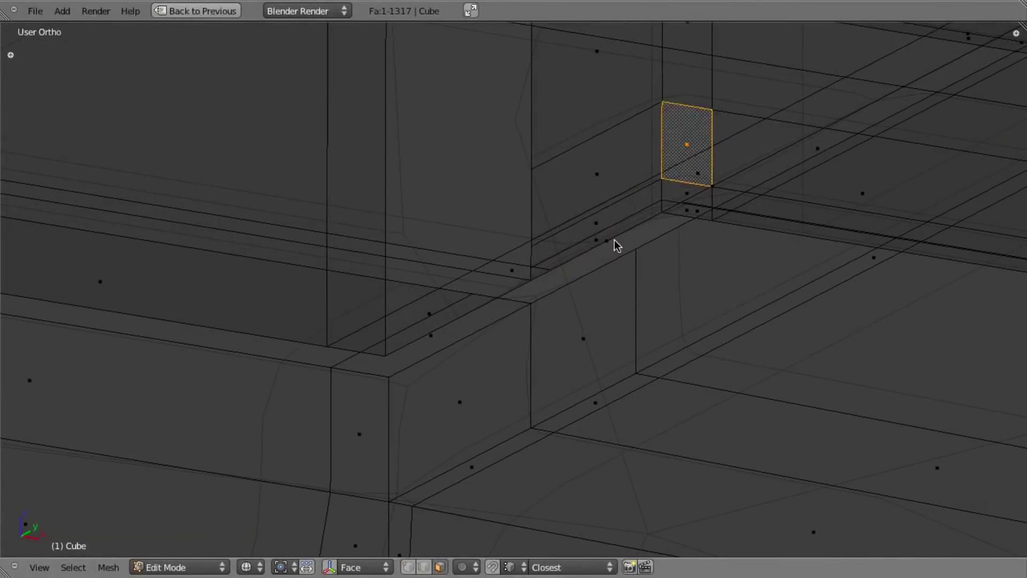
Step: Try deleting the narrow face along the pocket's bottom edge, undo the deletion, and clear the selection
right_click(612, 241)
key("x")
left_click(617, 242)
right_click(814, 141)
mouse_move(811, 139)
middle_mouse_down("shift")
mouse_move(758, 169)
mouse_move(769, 175)
middle_mouse_up("shift")
key("z")
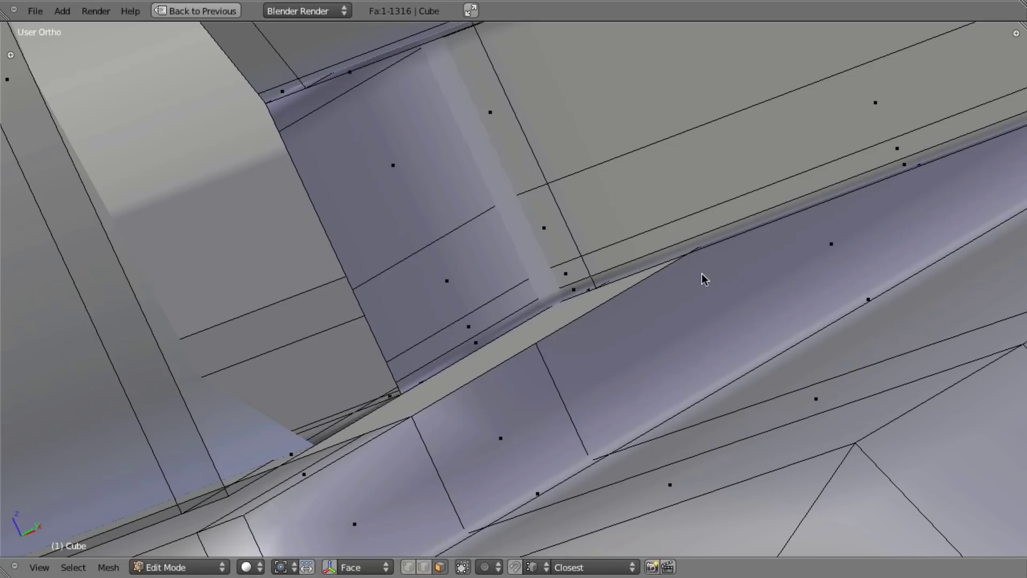
key("ctrl+z")
key("a")
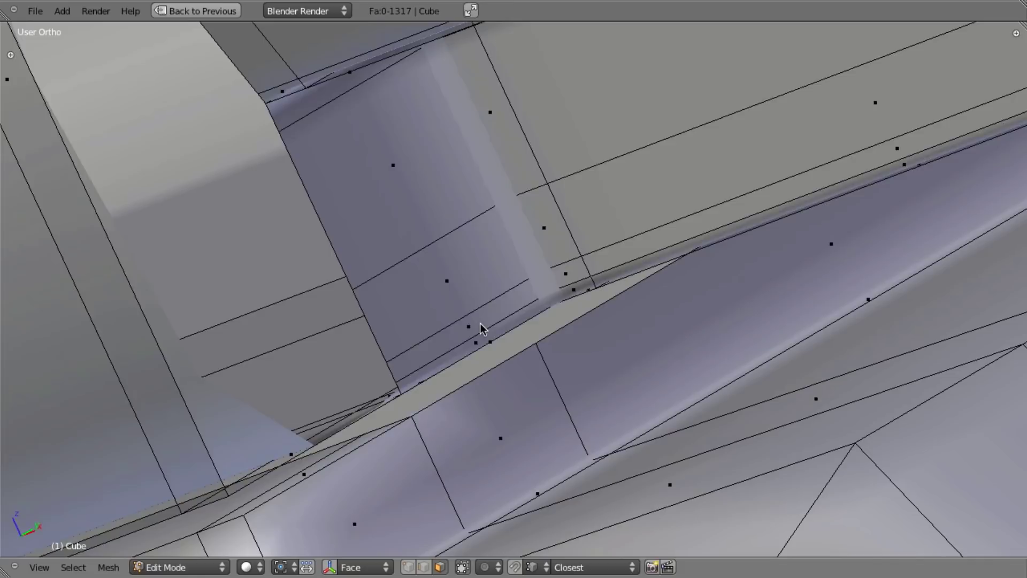
Step: Select all geometry linked to the pocket and view the receiver's underside around the pocket corner
key("l")
middle_click_drag(480, 323, 563, 247)
scroll(566, 252, "down", 5)
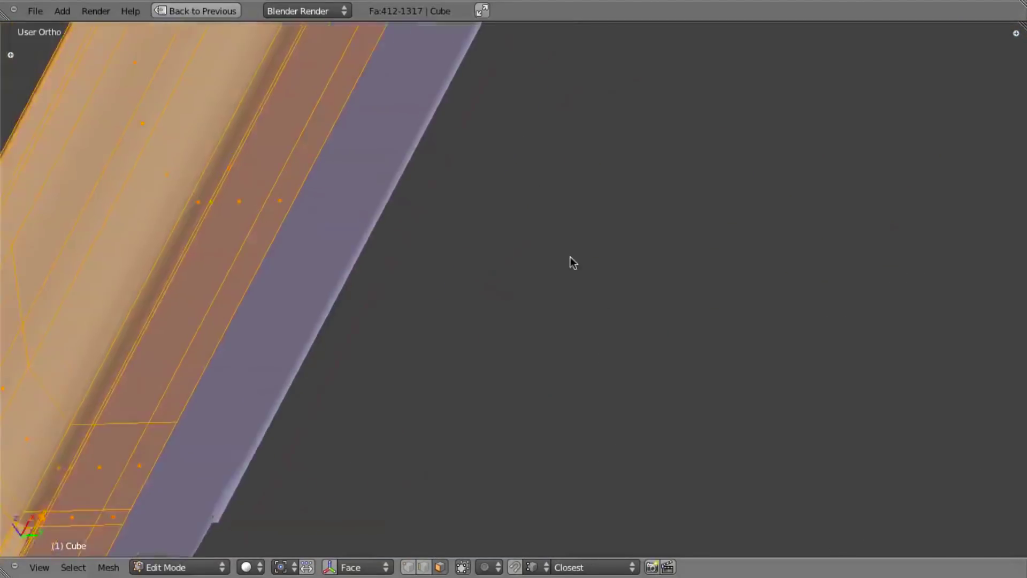
middle_click_drag(377, 34, 540, 121, "shift")
scroll(415, 137, "up", 7)
middle_click_drag(302, 80, 505, 173, "shift")
scroll(383, 159, "up", 4)
middle_click_drag(436, 180, 472, 233, "shift")
Step: Select the two thin overlapping faces along the pocket's bottom edge from the underside and delete them
key("a")
right_click(482, 188)
key("z")
key("z")
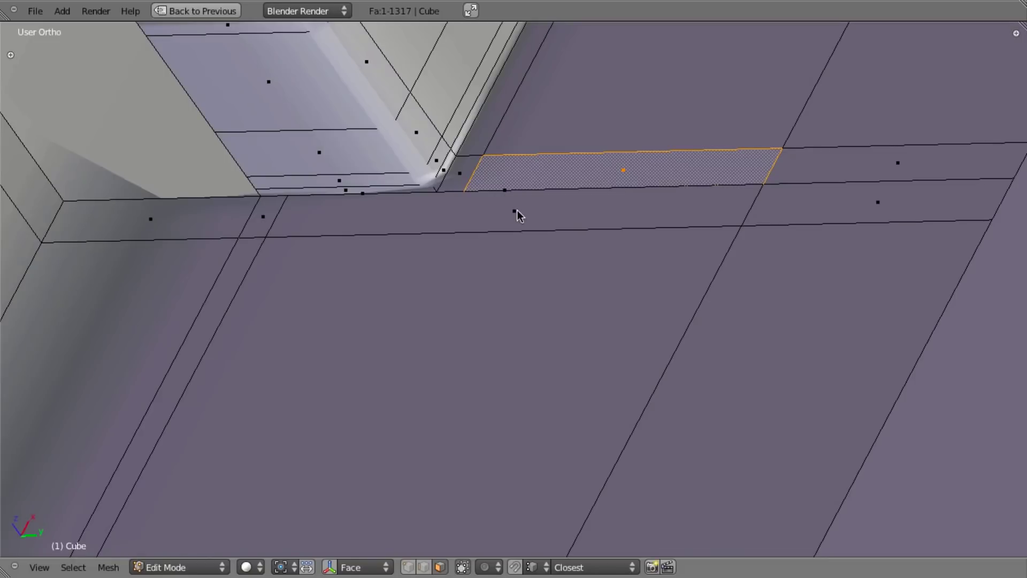
key("z")
right_click(503, 187, "alt")
key("z")
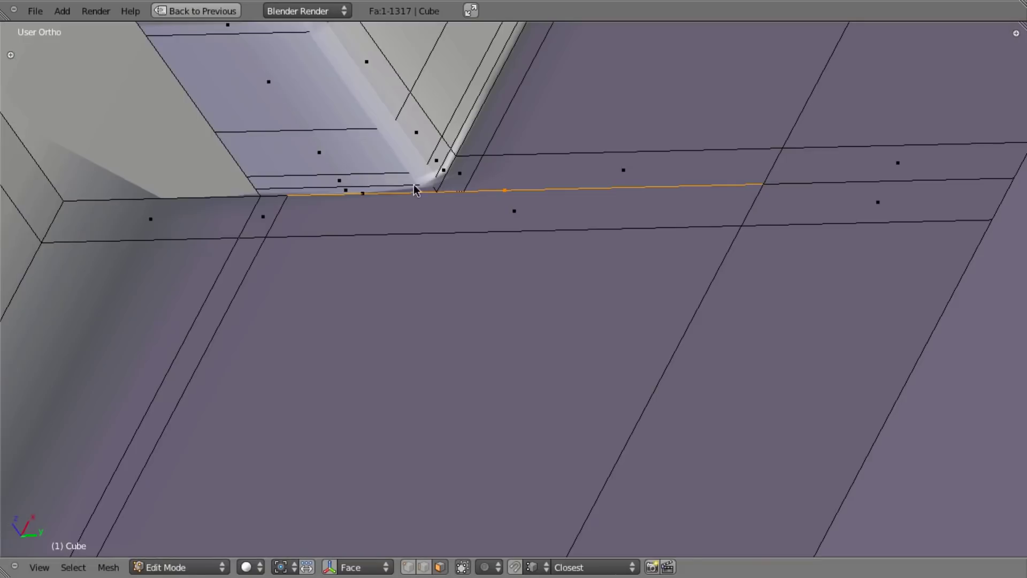
right_click(363, 194, "shift")
key("z")
key("b")
middle_click_drag(373, 200, 665, 307)
key("z")
key("x")
left_click(650, 270)
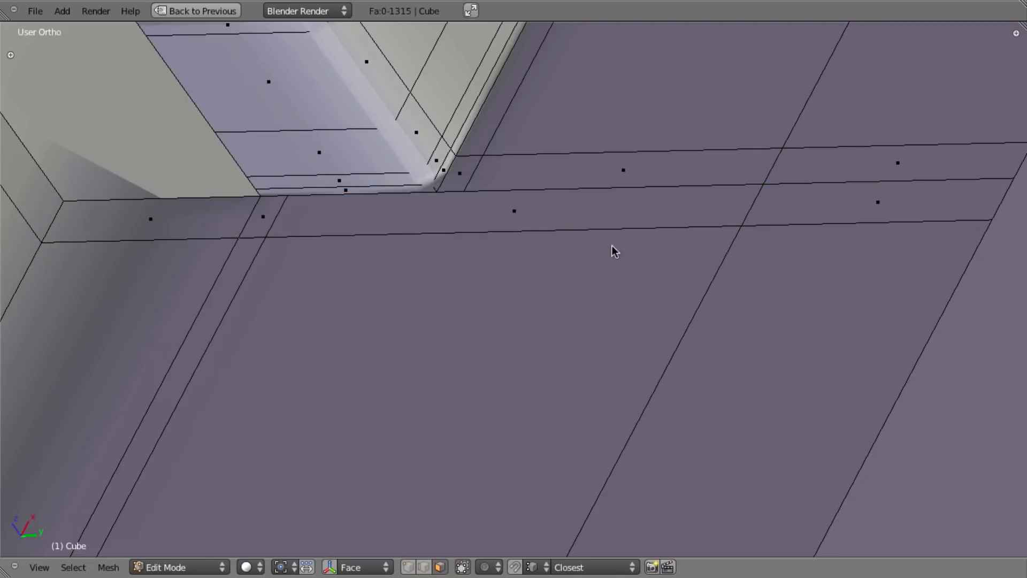
Step: Switch to vertex selection and test-move the underside vertex at the pocket corner, cancelling the move
key("ctrl+Tab")
left_click(560, 184)
right_click(293, 207)
key("g")
right_click(511, 161)
Step: Look over the underside of the upper receiver and pick a vertex on the bottom edge loop at its opposite end
scroll(602, 268, "down", 8)
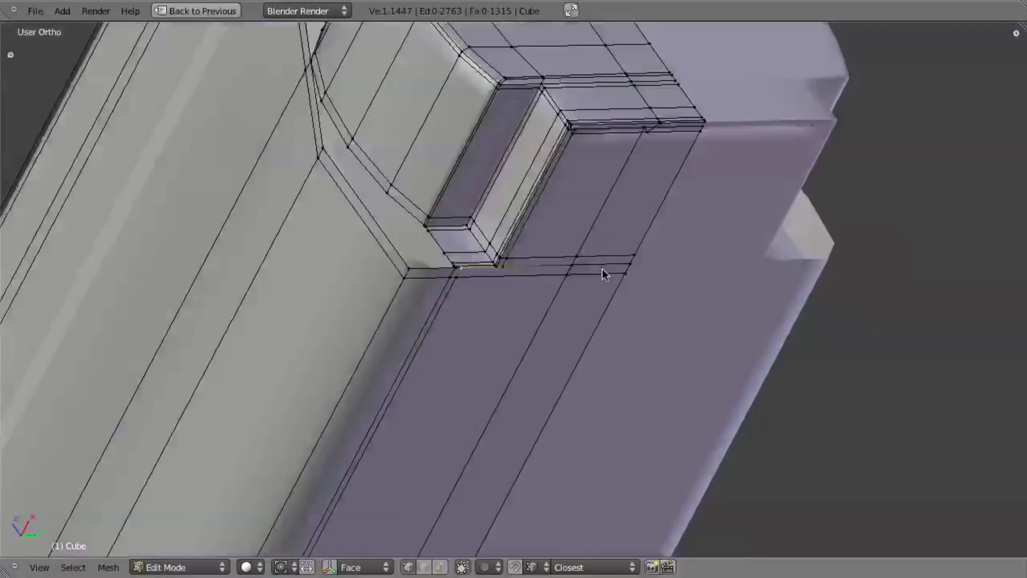
scroll(602, 269, "down", 8)
middle_click_drag(397, 405, 435, 246, "shift")
scroll(563, 232, "down", 6)
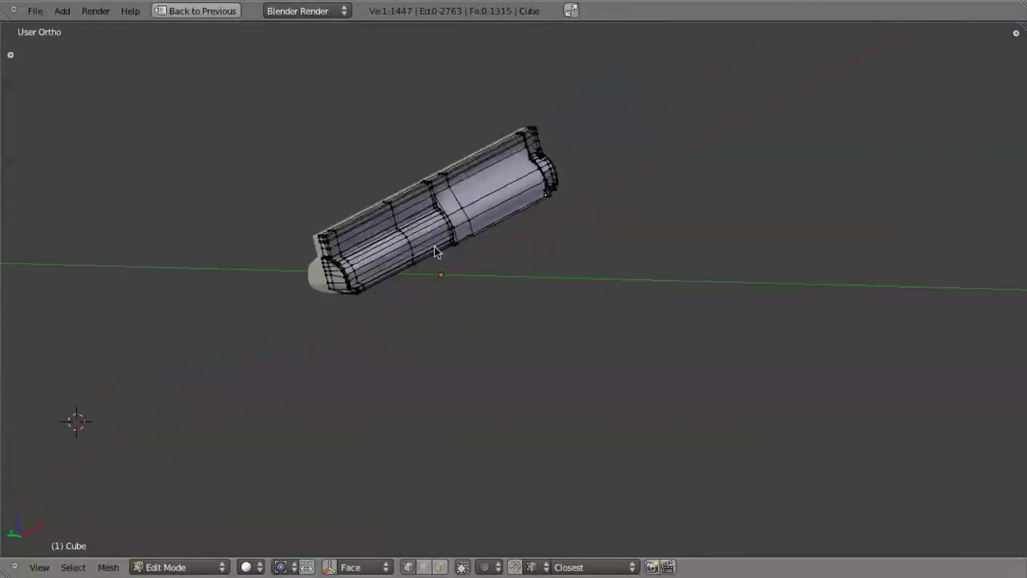
scroll(434, 247, "up", 10)
right_click(383, 338)
middle_click_drag(589, 452, 611, 420)
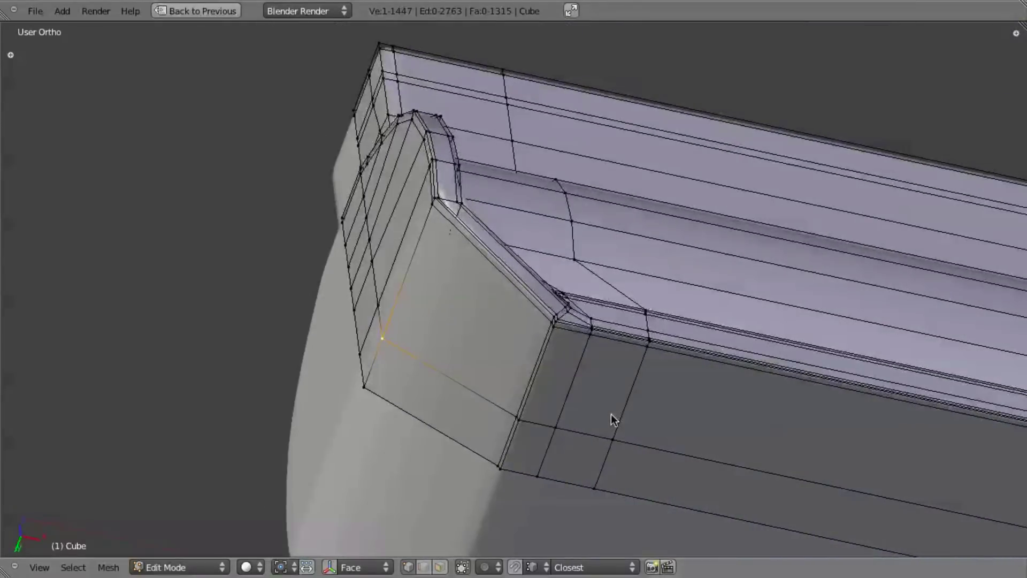
Step: Try a lengthwise loop cut along the receiver's side wall and undo it
scroll(611, 414, "down", 6)
middle_click_drag(792, 406, 518, 330)
scroll(519, 329, "up", 3)
middle_click_drag(745, 352, 565, 335, "shift")
scroll(566, 321, "up", 3)
middle_click_drag(824, 351, 558, 308, "shift")
key("ctrl+r")
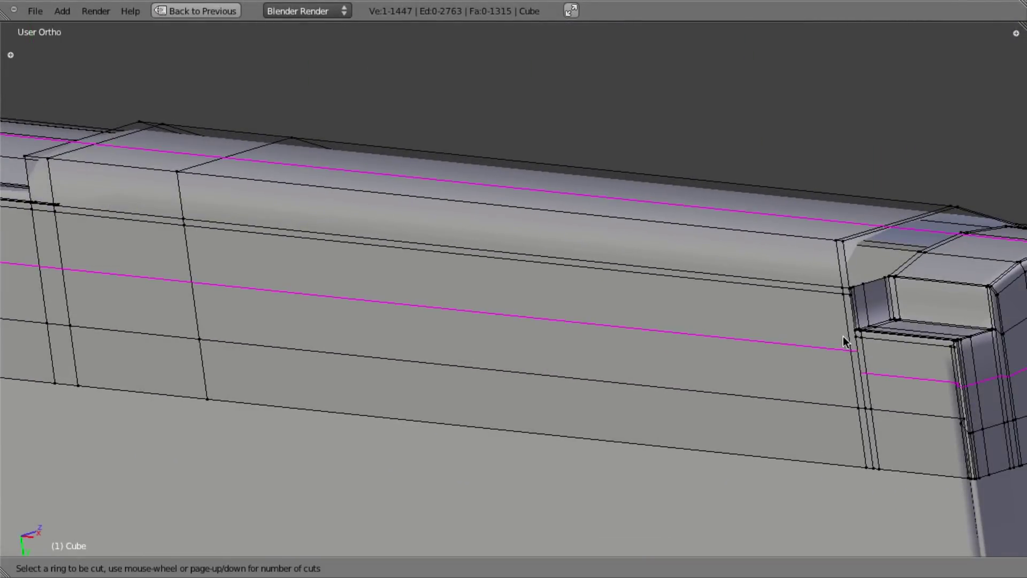
left_click(843, 336)
right_click(843, 328)
key("ctrl+z")
Step: Try moving the narrow strip face beside the pocket corner
scroll(690, 297, "down", 8)
middle_click_drag(689, 297, 640, 321)
scroll(645, 329, "up", 2)
mouse_move(590, 245)
middle_mouse_down("shift")
mouse_move(708, 377)
mouse_move(577, 258)
middle_mouse_up("shift")
scroll(801, 357, "down", 5)
middle_click_drag(801, 357, 671, 315, "shift")
scroll(1009, 394, "up", 6)
middle_click_drag(1010, 400, 559, 255)
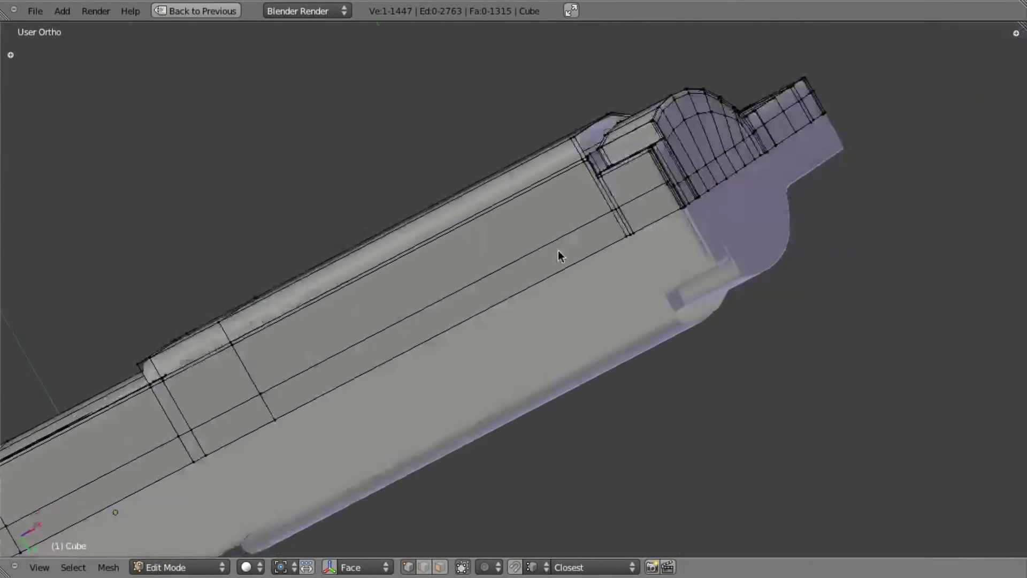
scroll(557, 256, "up", 5)
scroll(556, 170, "down", 1)
middle_click_drag(557, 170, 562, 208)
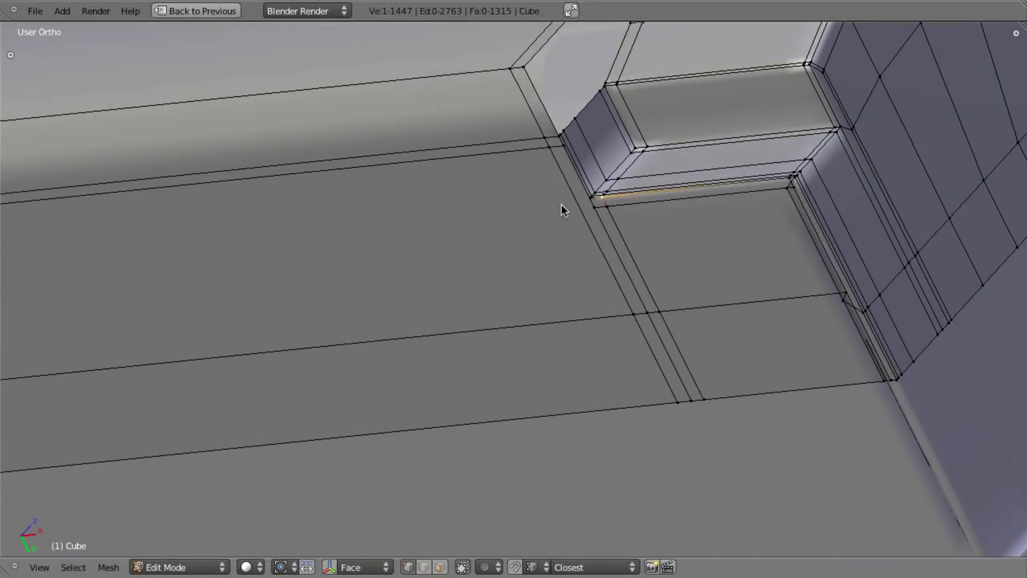
right_click(547, 152)
middle_click_drag(548, 171, 635, 324)
right_click(637, 323, "shift")
key("g")
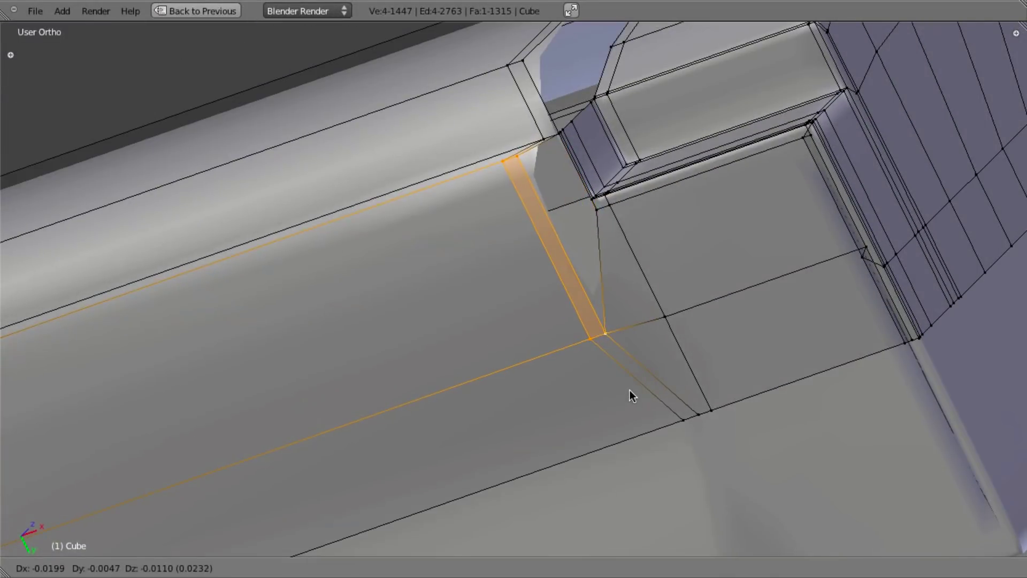
left_click(633, 374)
Step: Try moving the strip's two upper vertices at the pocket corner along the global X axis
right_click(640, 330, "shift")
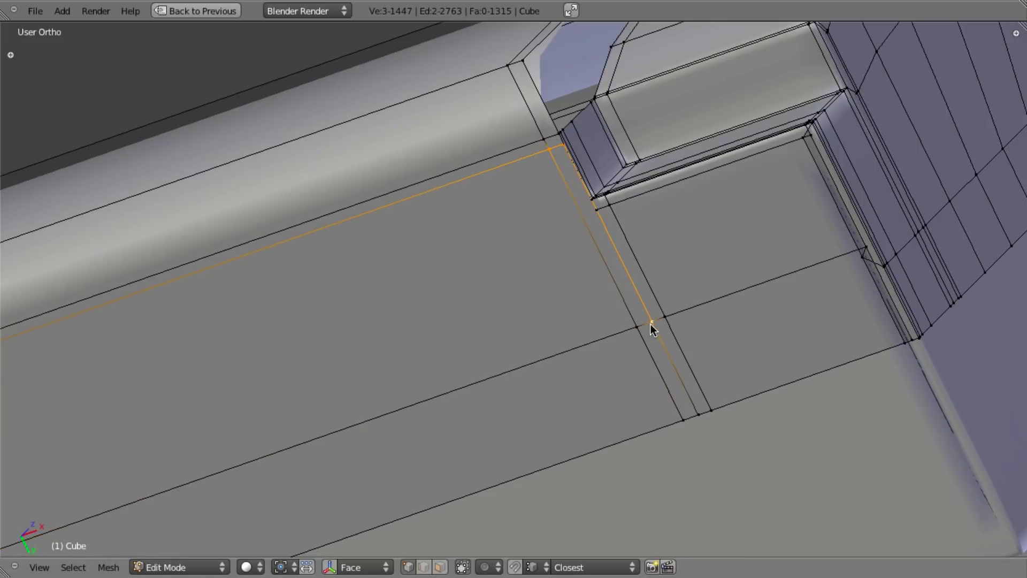
key("g")
key("y")
right_click(609, 340)
key("g")
key("x")
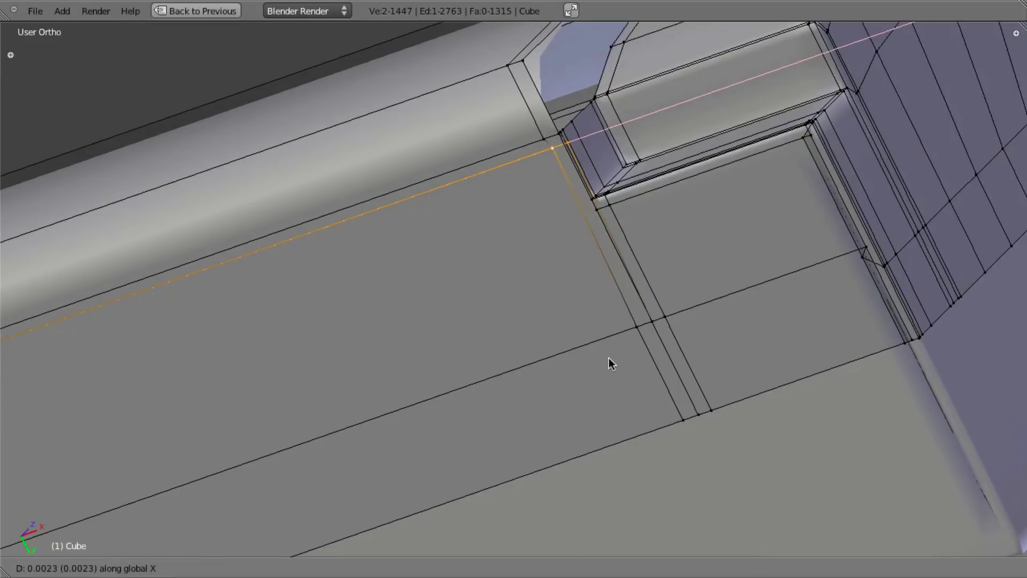
left_click(592, 377)
middle_click_drag(642, 261, 674, 252, "shift")
scroll(635, 169, "up", 4)
middle_click_drag(635, 168, 560, 169)
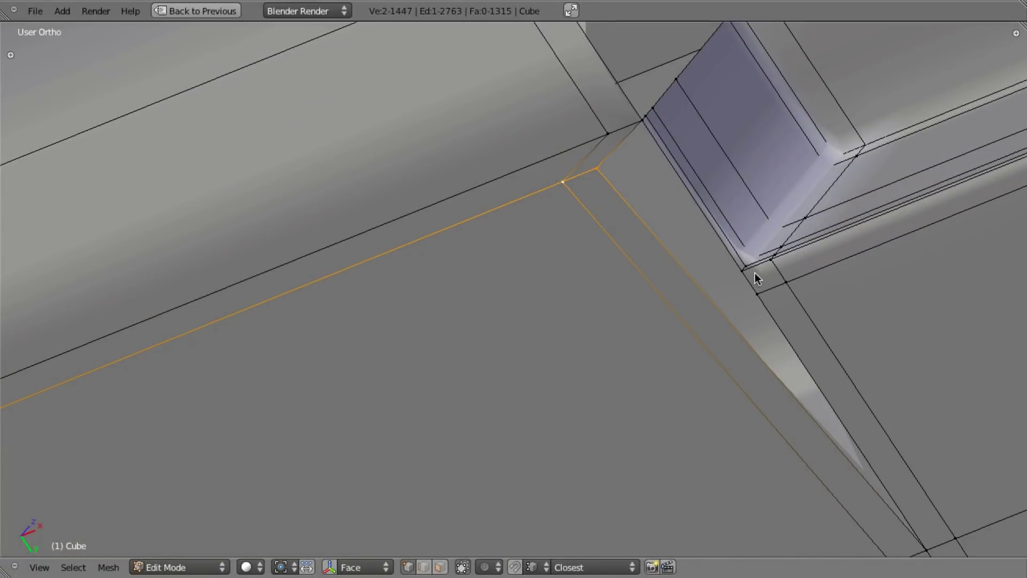
scroll(759, 270, "down", 6)
scroll(668, 272, "up", 3)
key("a")
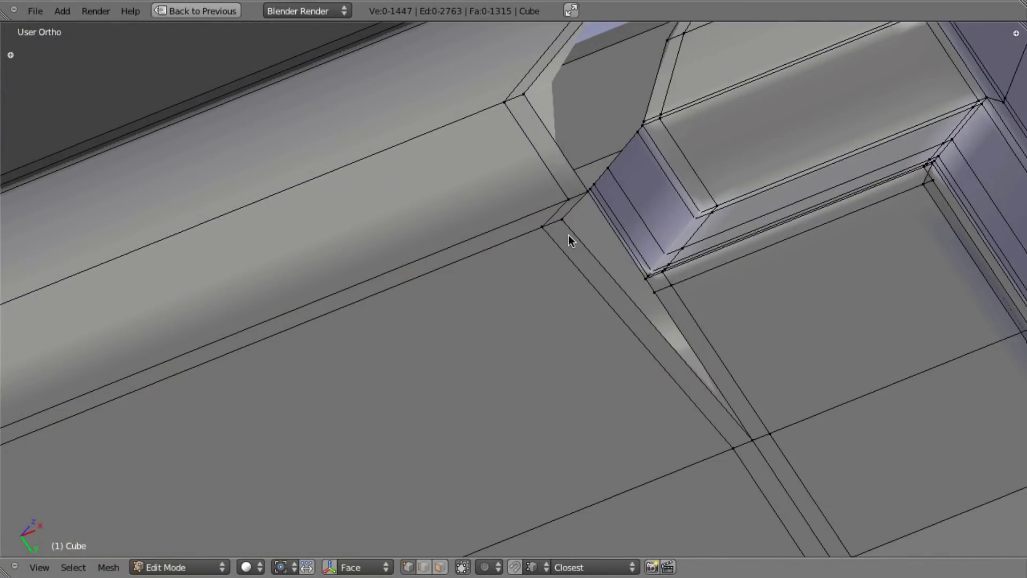
Step: Add a loop cut across the long side face and slide it close to the pocket end
scroll(569, 235, "down", 7)
middle_click_drag(541, 273, 502, 296)
key("ctrl+r")
key("Escape")
right_click(527, 274)
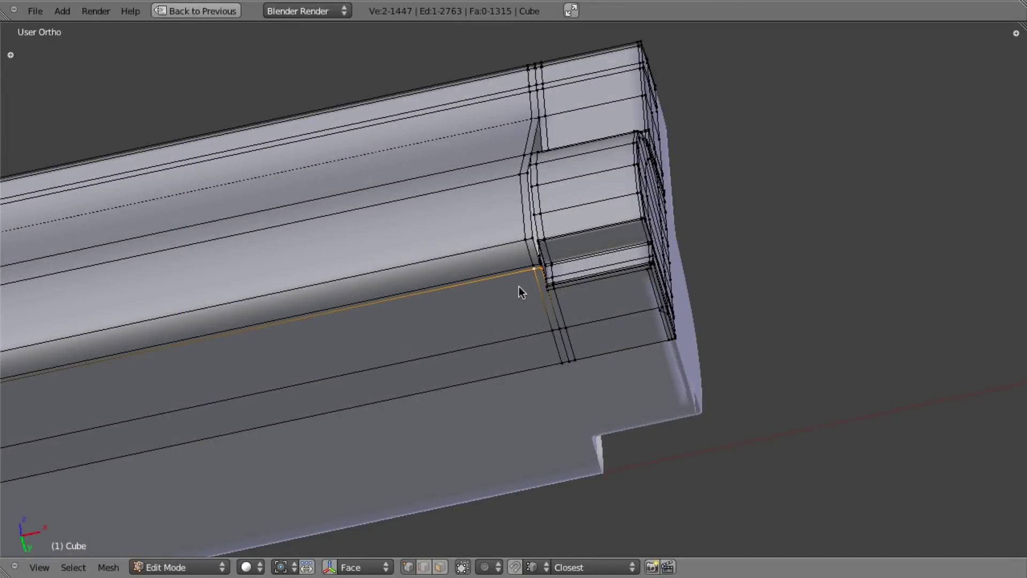
key("ctrl+r")
left_click(494, 275)
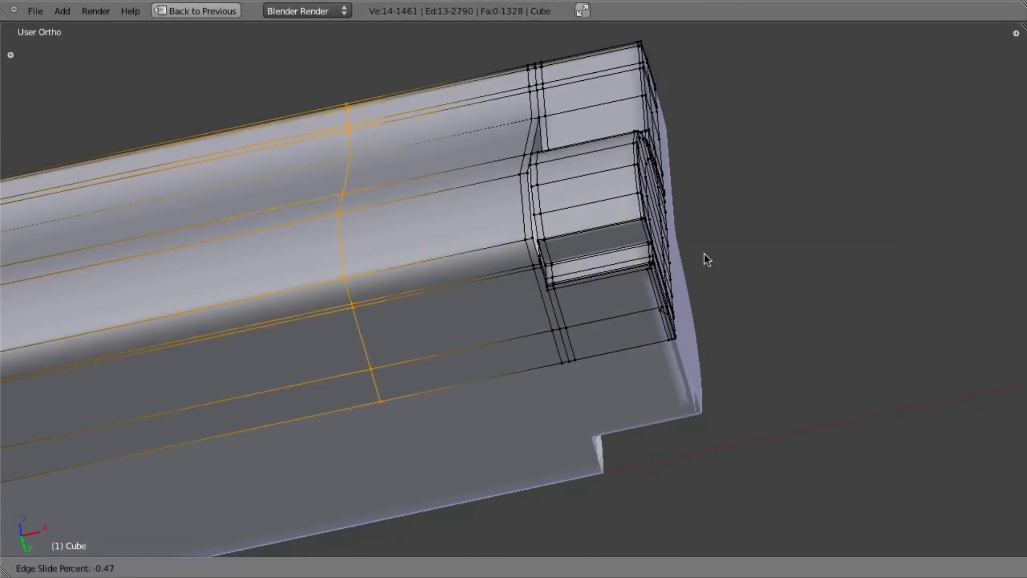
left_click(829, 232)
Step: Select the two vertices beside the pocket's lower corner and delete them
scroll(802, 252, "up", 8)
key("a")
right_click(620, 201)
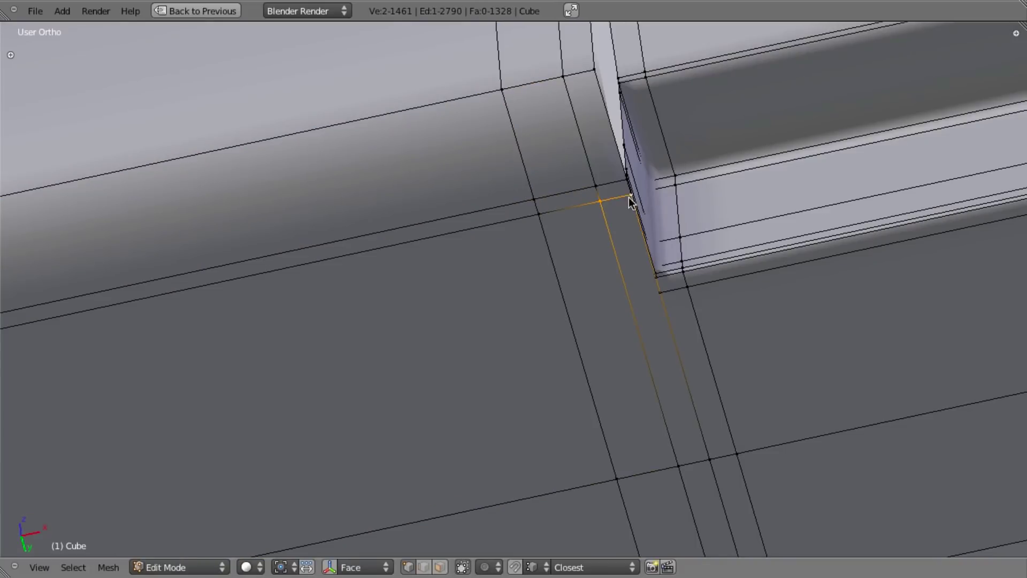
key("x")
left_click(595, 184)
middle_click_drag(662, 209, 577, 210, "shift")
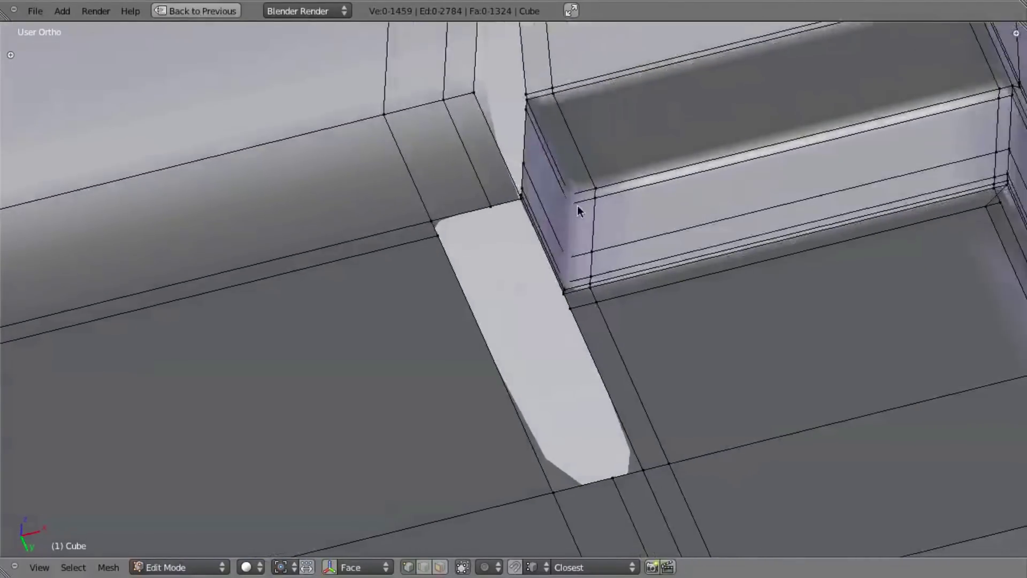
Step: Test-move the vertex at the pocket's lower corner and cancel the move
scroll(534, 130, "up", 4)
right_click(531, 120)
key("g")
right_click(524, 143)
Step: Add a lengthwise loop cut low on the side wall and snap it along Z to the pocket edge's third-lowest vertex
scroll(527, 137, "down", 6)
middle_click_drag(530, 131, 452, 294)
scroll(439, 284, "down", 7)
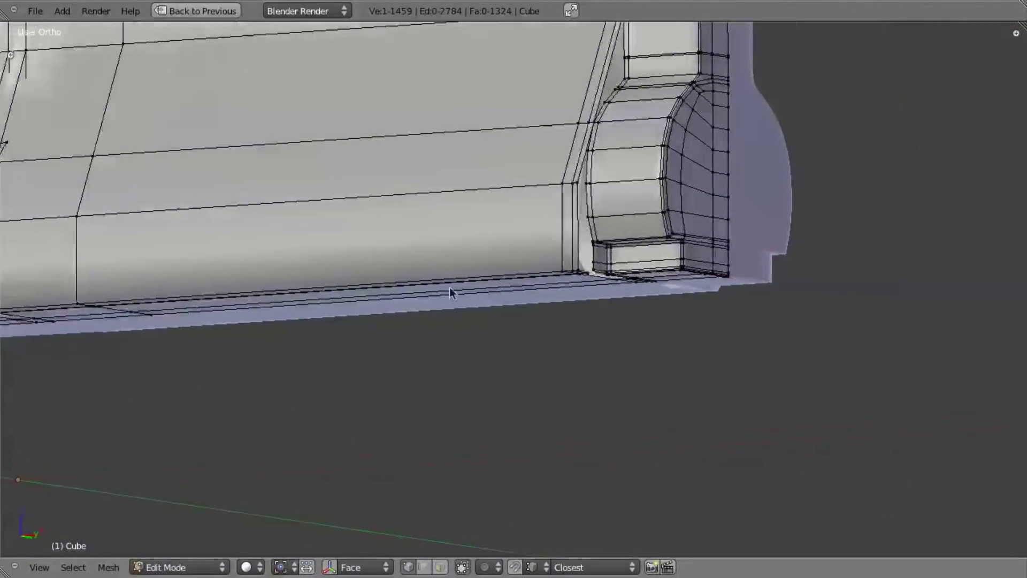
scroll(560, 221, "up", 8)
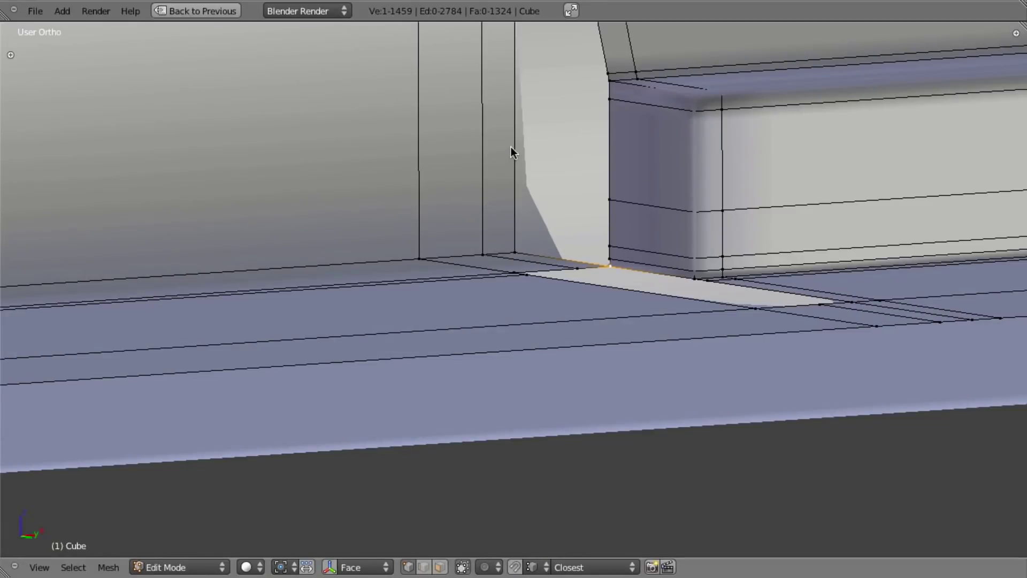
key("ctrl+r")
left_click(509, 161)
left_click(550, 383)
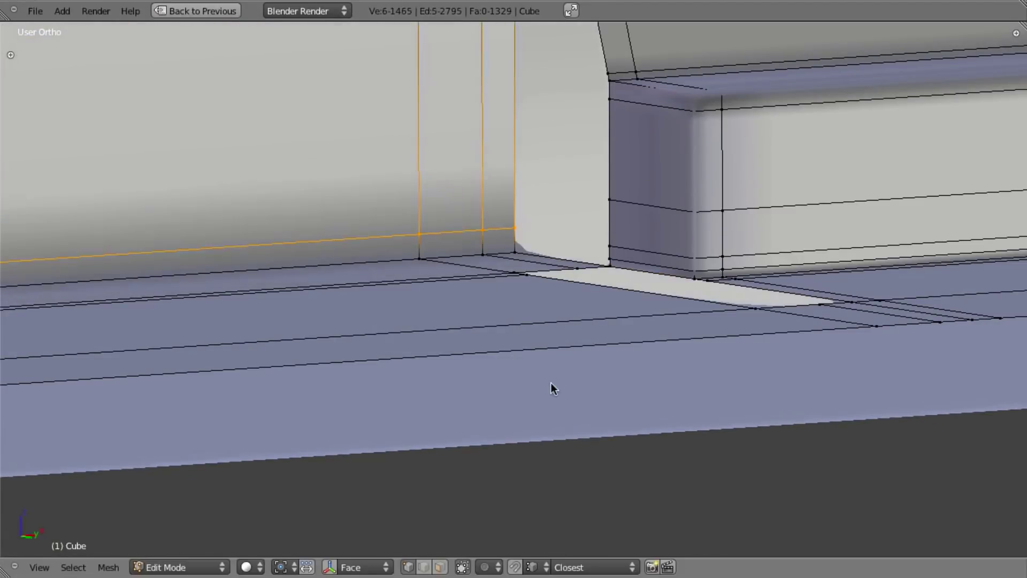
key("g")
key("z")
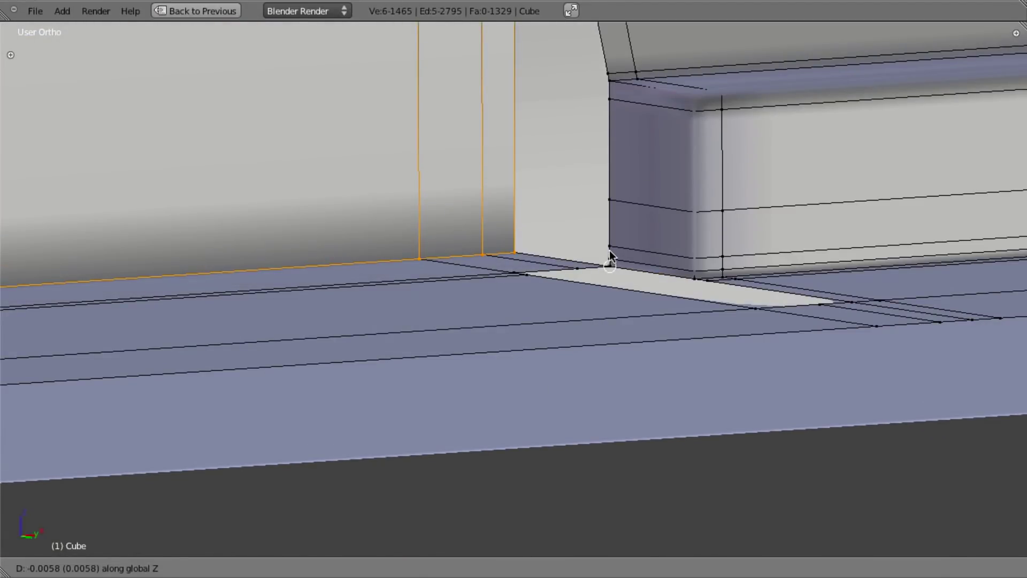
left_click(610, 246)
Step: Add a second lengthwise loop cut below the first, snapped along Z to the pocket edge's second-lowest vertex
scroll(610, 244, "up", 3)
key("ctrl+r")
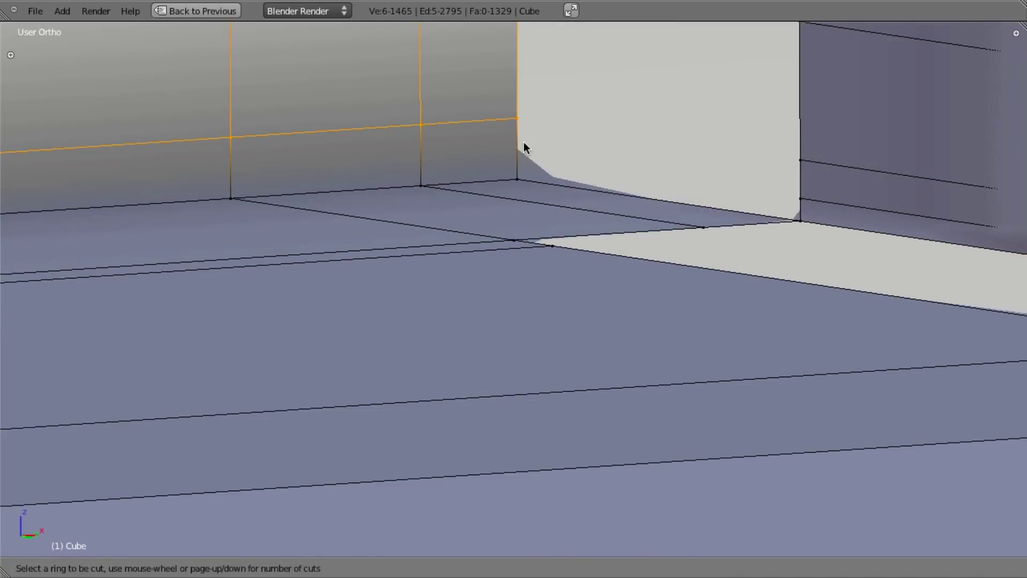
left_click(519, 144)
right_click(515, 146)
key("g")
key("z")
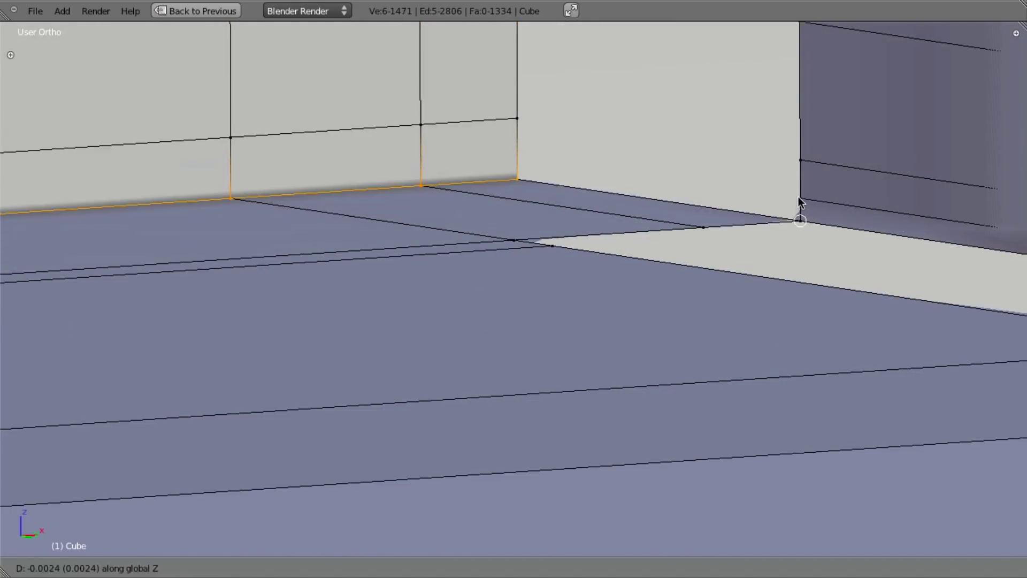
left_click(801, 190)
Step: Add a third lengthwise loop cut higher on the side wall, snapped along Z to the matching upper vertex on the pocket edge
scroll(711, 177, "down", 4)
middle_click_drag(622, 239, 576, 354, "shift")
scroll(572, 356, "down", 4)
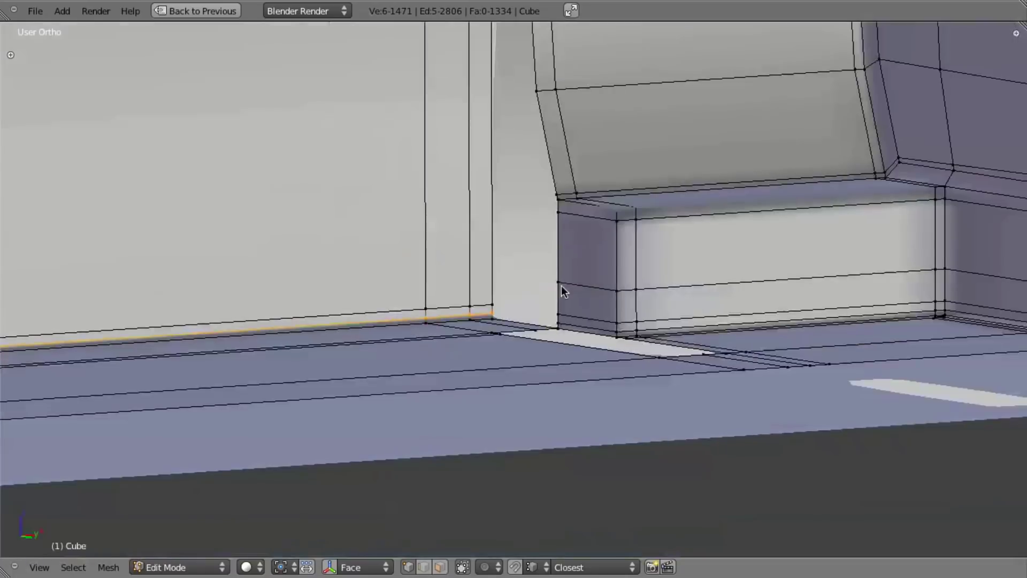
middle_click_drag(540, 282, 534, 316, "shift")
scroll(534, 317, "up", 2)
key("a")
key("ctrl+r")
left_click(472, 260)
right_click(472, 260)
key("g")
key("z")
left_click(571, 328, "ctrl")
Step: Select the four lower vertices on the wall's end edge and extrude them across the gap, snapped to the pocket's edge
key("a")
right_click(478, 314)
right_click(478, 360, "shift")
right_click(477, 373, "shift")
right_click(478, 381, "shift")
key("e")
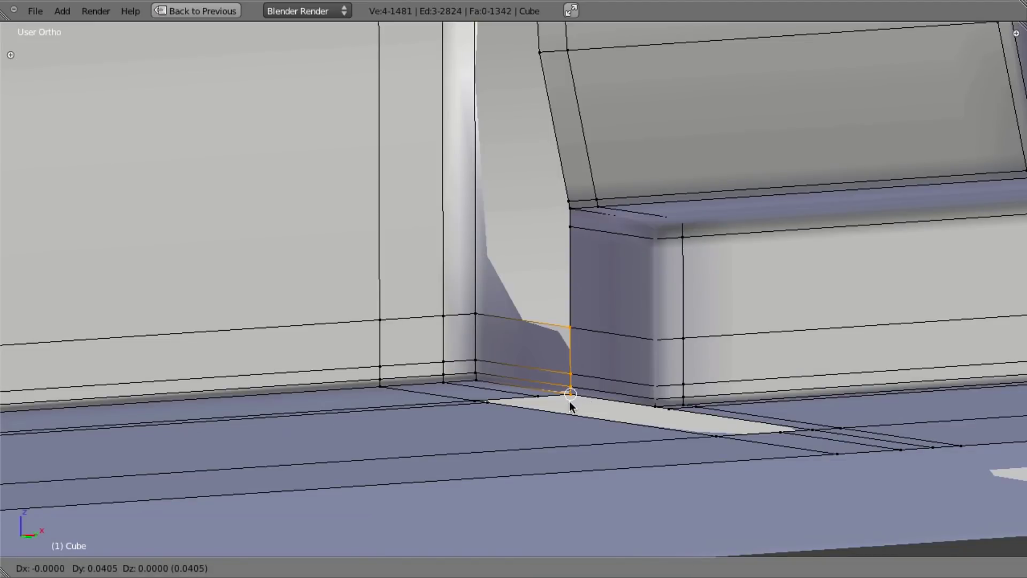
left_click(569, 401)
Step: Extrude the four lower edge vertices at the wall's opposite end across the gap, snapped to the facing edge
scroll(567, 402, "down", 5)
middle_click_drag(524, 290, 573, 299)
scroll(572, 300, "up", 8)
middle_click_drag(385, 290, 708, 243, "shift")
middle_click_drag(332, 385, 581, 315, "shift")
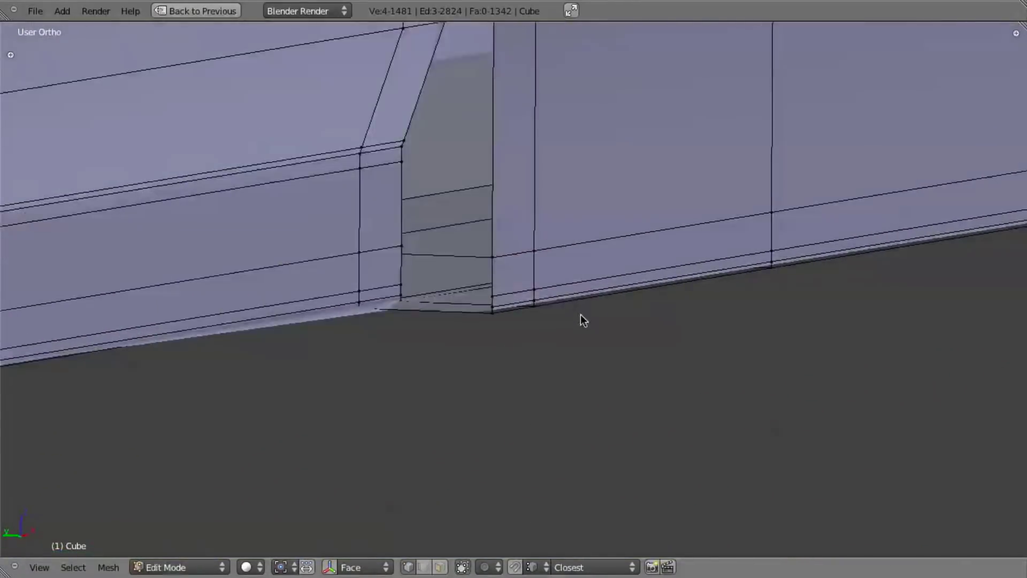
scroll(579, 313, "up", 4)
key("a")
key("b")
left_click_drag(450, 202, 490, 381)
middle_click_drag(490, 381, 468, 425)
key("z")
key("e")
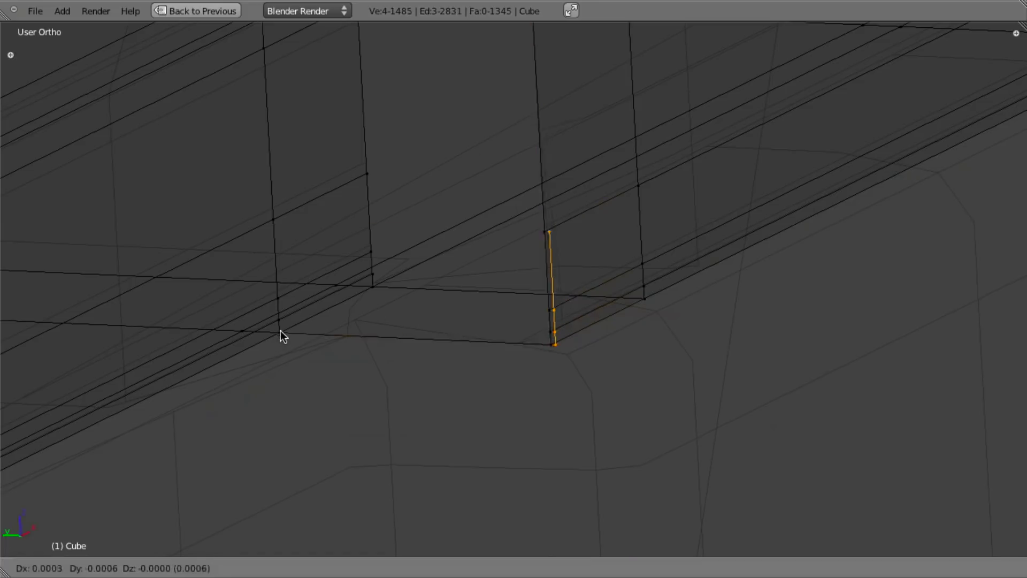
left_click(280, 332, "ctrl")
Step: Box-select the column of vertices beside the newly bridged corner
key("a")
key("b")
left_click_drag(351, 117, 385, 287)
scroll(386, 287, "down", 3)
middle_click_drag(388, 243, 463, 330, "shift")
scroll(478, 297, "down", 4)
key("z")
scroll(478, 297, "down", 1)
key("z")
Step: Select the curved edge loop on the bulge's end beside the gap and delete its edges
right_click(510, 207, "alt")
right_click(516, 225, "alt")
scroll(535, 275, "down", 6)
middle_click_drag(547, 296, 494, 303)
scroll(548, 194, "up", 4)
middle_click_drag(550, 199, 591, 264)
scroll(556, 300, "up", 5)
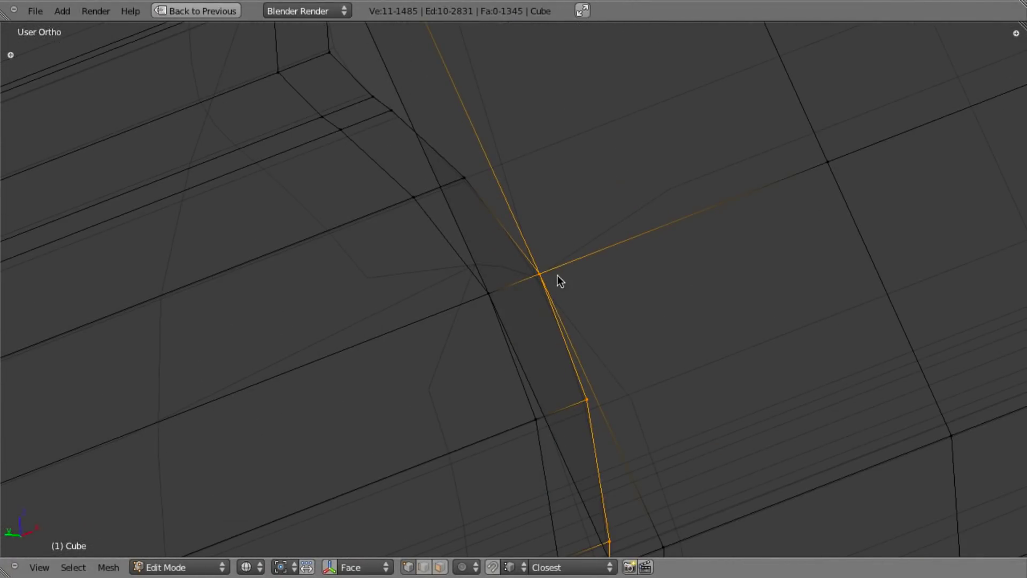
scroll(557, 275, "down", 3)
key("x")
left_click(562, 300)
Step: Select the loose vertices at the open ends of the bulge's lengthwise edges and delete them
scroll(580, 394, "up", 3)
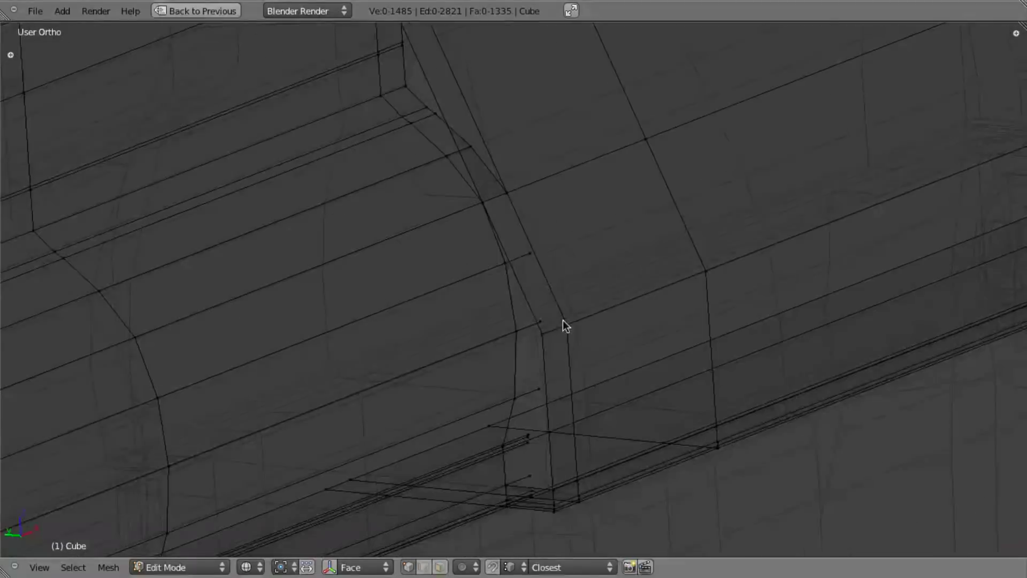
scroll(562, 320, "up", 2)
right_click(555, 343, "shift")
right_click(553, 337, "shift")
right_click(555, 355, "shift")
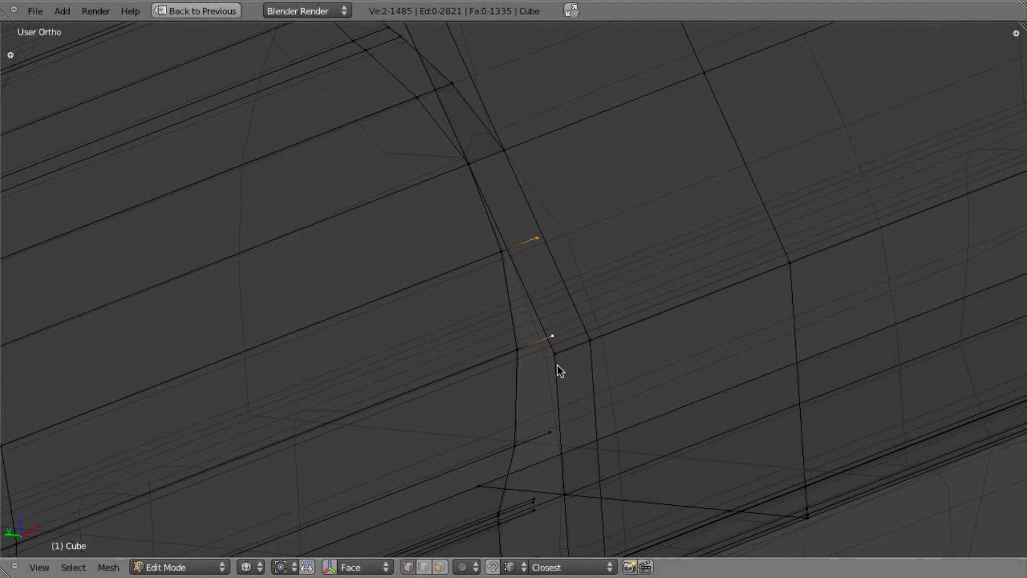
middle_click_drag(558, 423, 580, 238, "shift")
key("b")
left_click_drag(576, 203, 613, 380)
key("b")
middle_click_drag(593, 386, 492, 80)
scroll(620, 375, "up", 6)
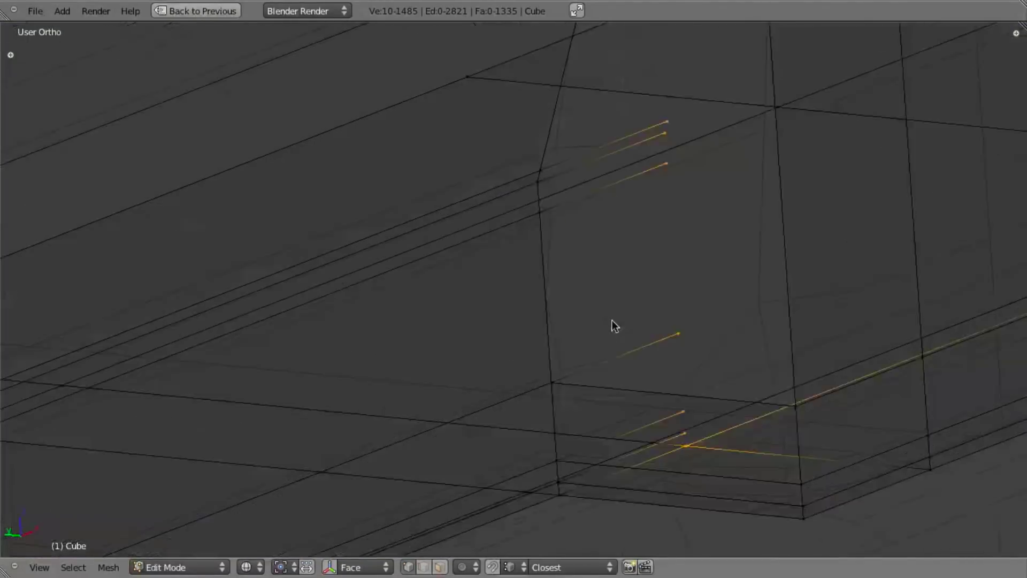
key("z")
key("x")
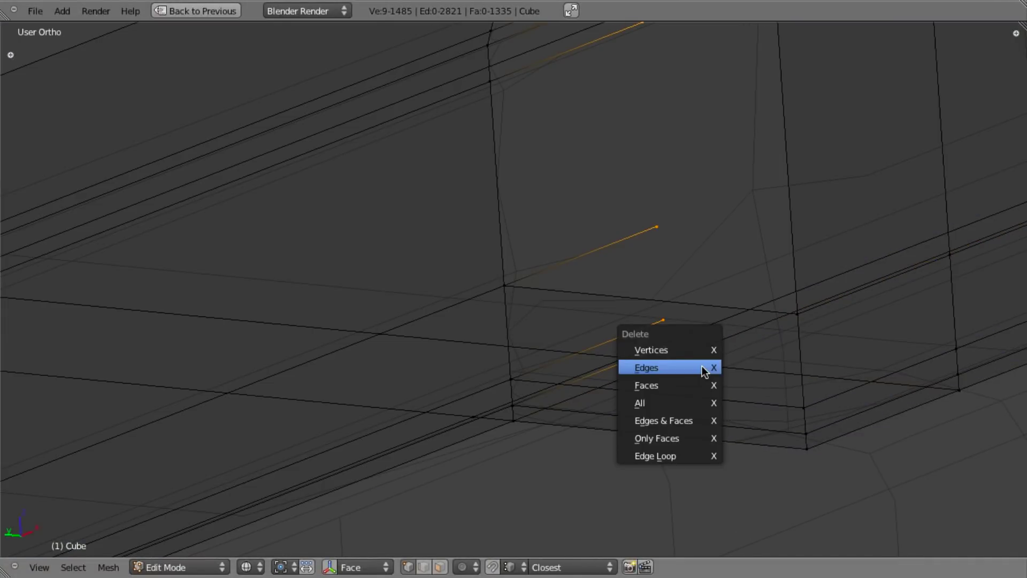
left_click(697, 353)
Step: Test-move a vertex on the underside near the bridged corner and cancel the move
right_click(472, 416)
key("z")
scroll(605, 473, "down", 2)
middle_click_drag(605, 473, 585, 351)
right_click(603, 395)
key("g")
right_click(606, 402)
Step: Select all linked geometry, remove its duplicate vertices, and clear the selection
key("z")
scroll(583, 319, "down", 1)
middle_click_drag(598, 315, 604, 358)
scroll(608, 361, "up", 3)
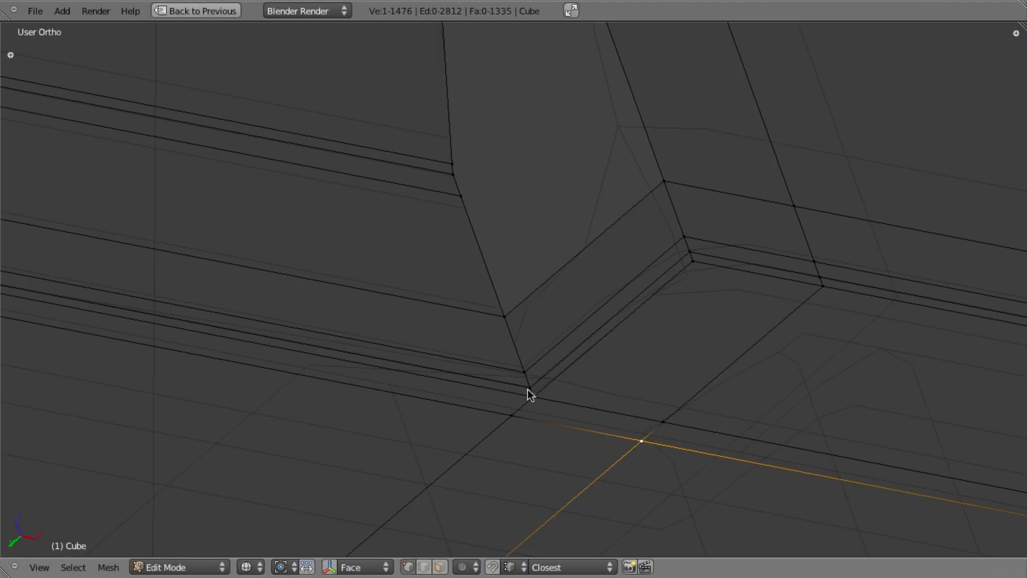
key("ctrl+l")
key("w")
left_click(534, 396)
key("z")
key("z")
key("a")
Step: Select the stray connected vertices in the corner gap between the bulge's end and the raised cover and delete them
mouse_move(535, 396)
middle_mouse_down()
mouse_move(534, 339)
mouse_move(538, 360)
mouse_move(813, 298)
mouse_move(611, 361)
mouse_move(537, 317)
middle_mouse_up()
key("z")
scroll(537, 316, "up", 4)
key("z")
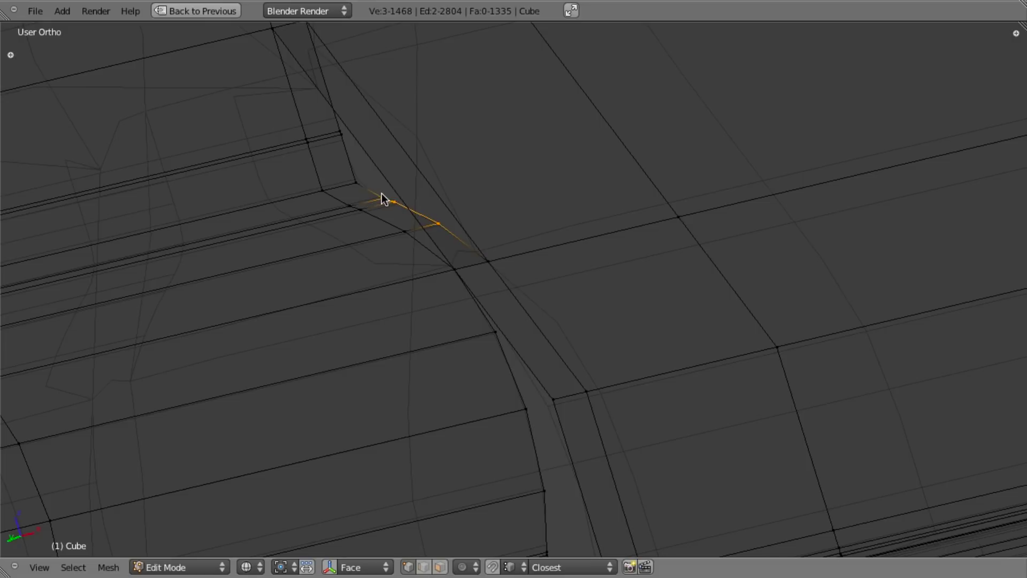
middle_click_drag(373, 143, 508, 303, "shift")
key("x")
left_click(517, 270)
key("z")
scroll(557, 321, "down", 5)
scroll(548, 318, "up", 5)
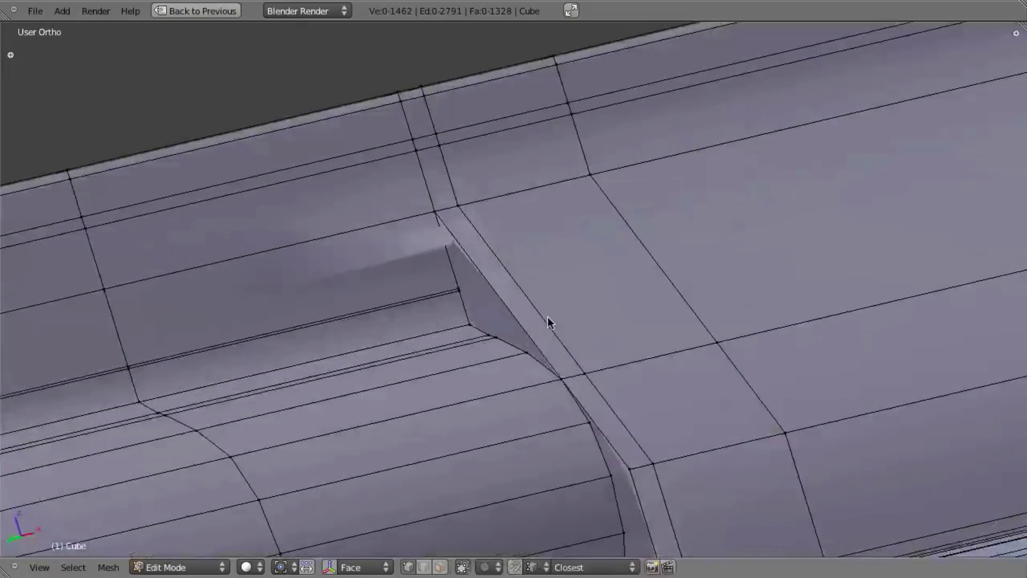
Step: Add a lengthwise loop cut across the raised cover and slide it down close to the point where the bulge meets the cover
middle_click_drag(548, 316, 569, 323)
middle_click_drag(610, 420, 662, 409)
scroll(662, 410, "up", 3)
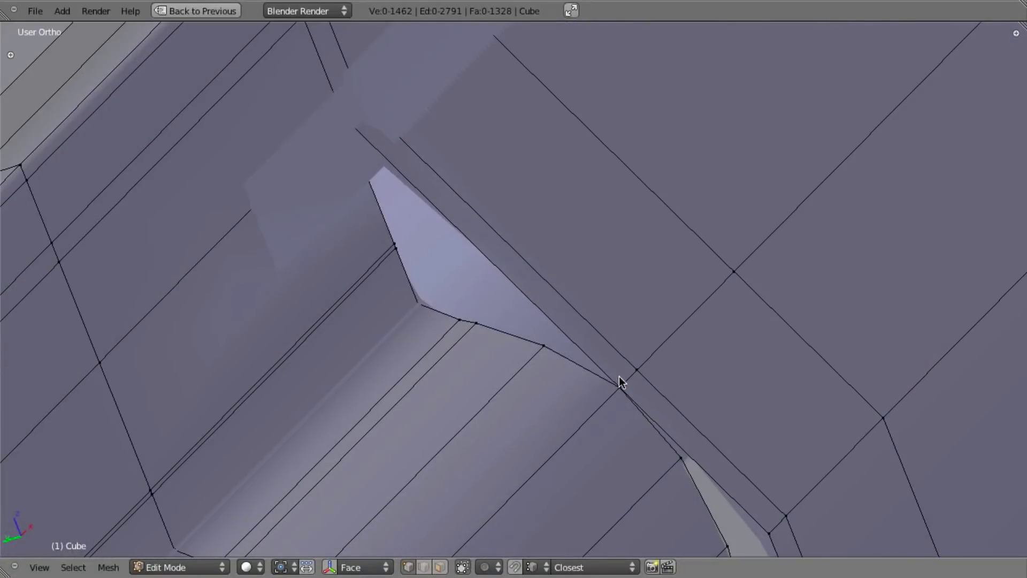
right_click(619, 376)
scroll(545, 348, "down", 4)
scroll(568, 348, "up", 4)
middle_click_drag(545, 348, 591, 335)
key("a")
key("ctrl+r")
left_click(553, 322)
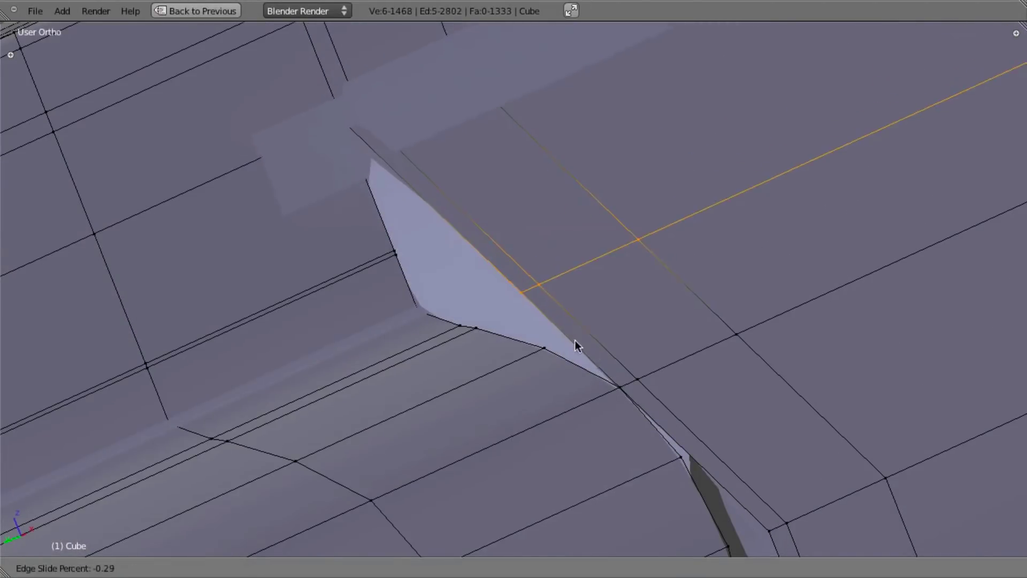
left_click(611, 384)
mouse_move(610, 384)
middle_mouse_down()
mouse_move(504, 313)
mouse_move(512, 315)
mouse_move(504, 324)
middle_mouse_up()
scroll(512, 316, "down", 3)
scroll(504, 324, "up", 4)
Step: Extrude the bulge's end vertex along the Y axis and fill a four-vertex face joining it to the cover's edge
key("z")
key("a")
right_click(668, 392)
mouse_move(667, 402)
middle_mouse_down()
mouse_move(704, 405)
mouse_move(671, 417)
middle_mouse_up()
key("e")
key("y")
left_click(650, 419)
right_click(653, 415, "shift")
right_click(669, 390, "shift")
right_click(746, 463, "shift")
key("f")
key("z")
scroll(747, 467, "down", 6)
key("Tab")
middle_click_drag(746, 467, 660, 425)
scroll(660, 424, "up", 4)
key("Tab")
scroll(672, 403, "down", 3)
scroll(673, 404, "up", 2)
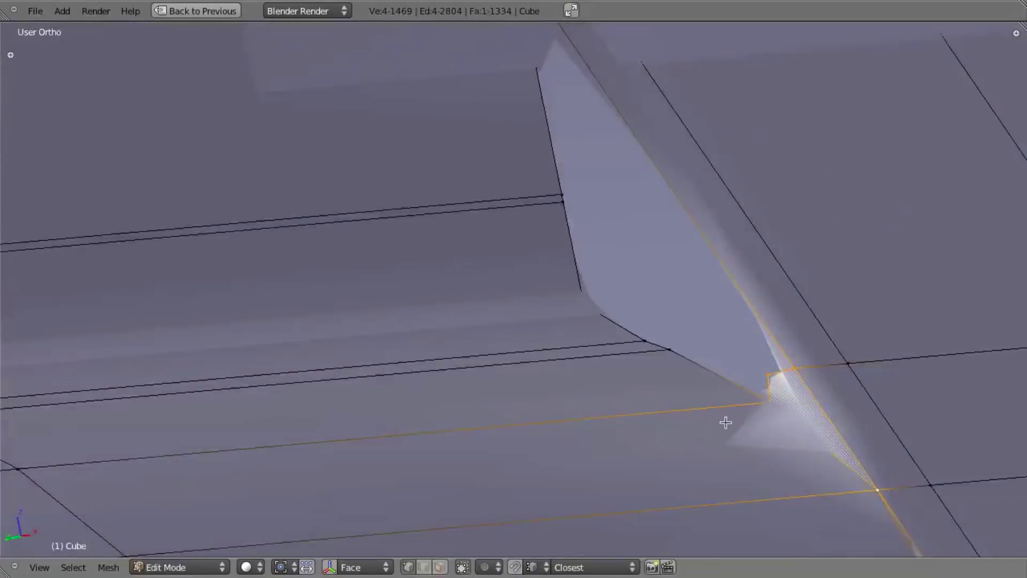
Step: Add another lengthwise loop cut across the cover and slide it close to the cover's upper edge
key("z")
right_click(724, 383)
middle_click_drag(615, 140, 631, 243, "shift")
scroll(630, 243, "down", 4)
scroll(610, 267, "up", 3)
scroll(546, 286, "down", 4)
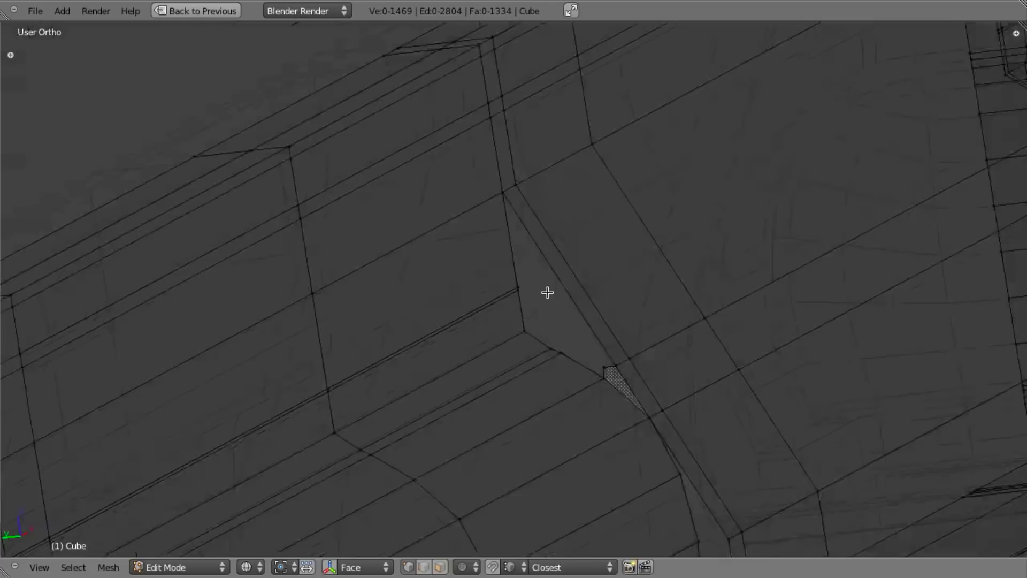
key("z")
key("ctrl+r")
left_click(500, 278)
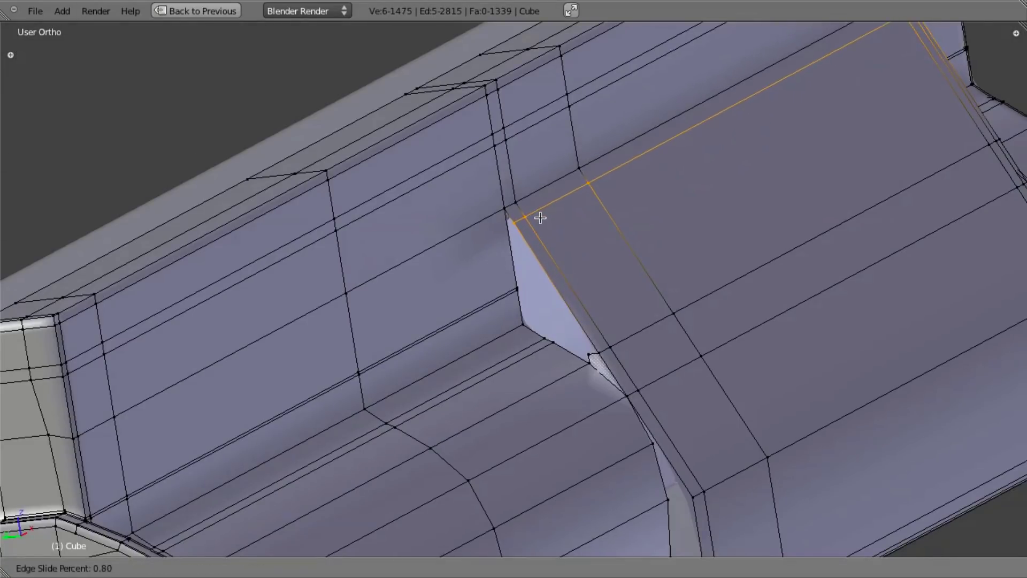
left_click(539, 213)
scroll(533, 269, "up", 5)
middle_click_drag(533, 270, 715, 279)
key("a")
Step: Extrude the short vertical edges at the bulge's end into the gap and fill the face above them up to the cover's corner
key("z")
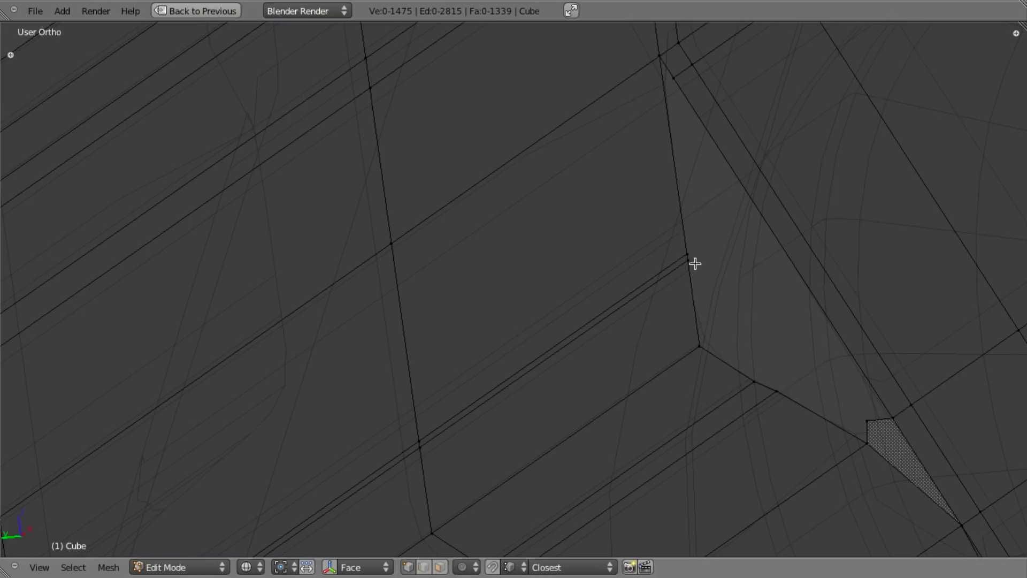
key("e")
left_click(756, 378)
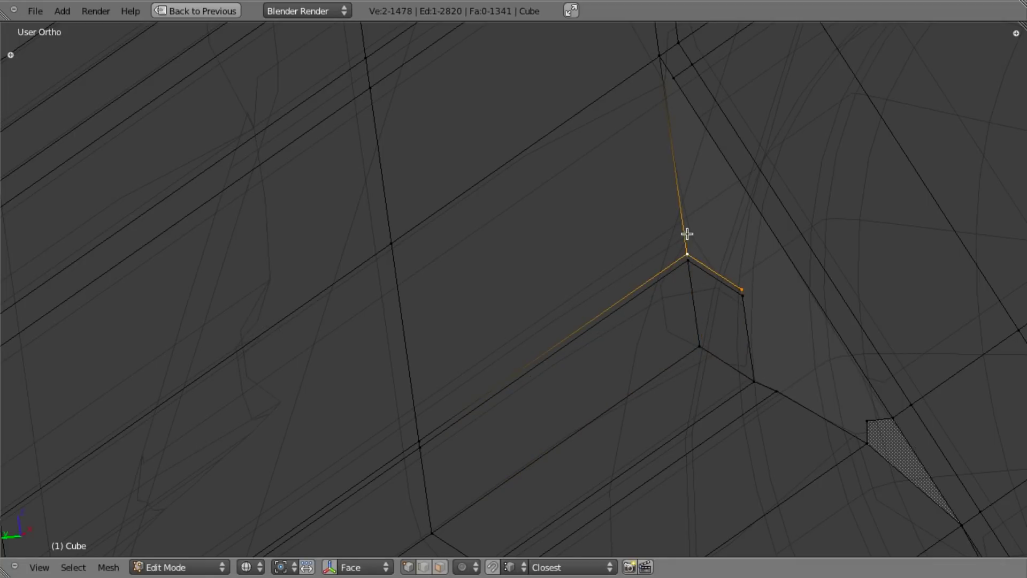
key("f")
key("z")
scroll(724, 258, "down", 2)
mouse_move(729, 300)
middle_mouse_down()
mouse_move(803, 282)
mouse_move(747, 266)
middle_mouse_up()
key("z")
key("z")
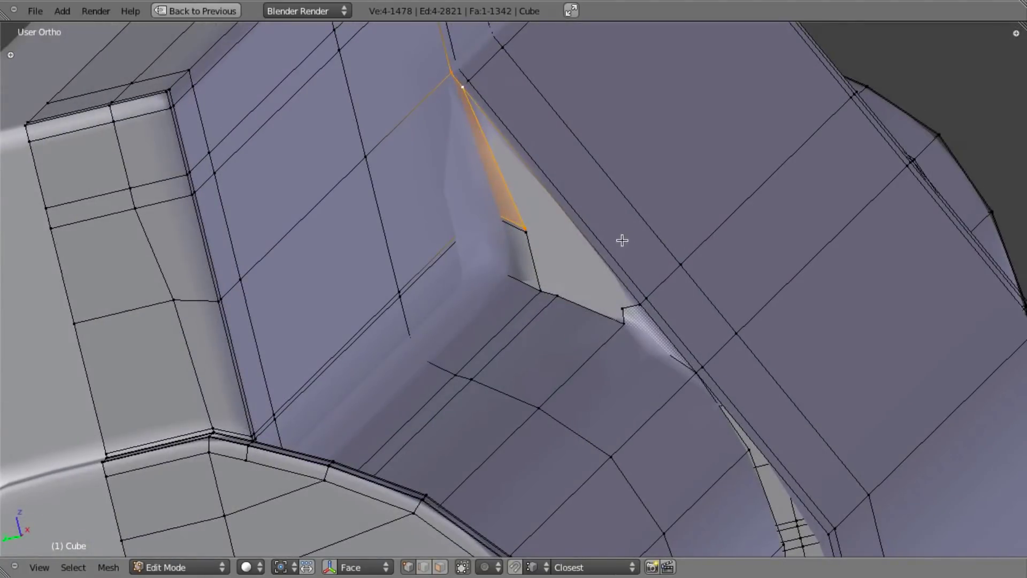
Step: Fill the narrow face between the extruded edge and the cover's slanted edge, and check it in Object Mode
key("a")
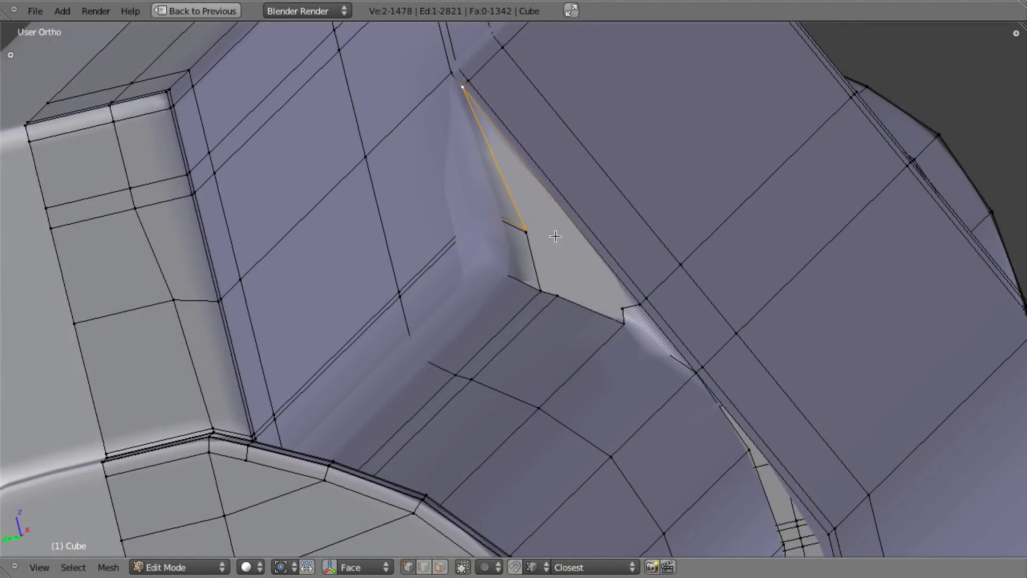
key("f")
key("a")
key("Tab")
scroll(654, 322, "down", 5)
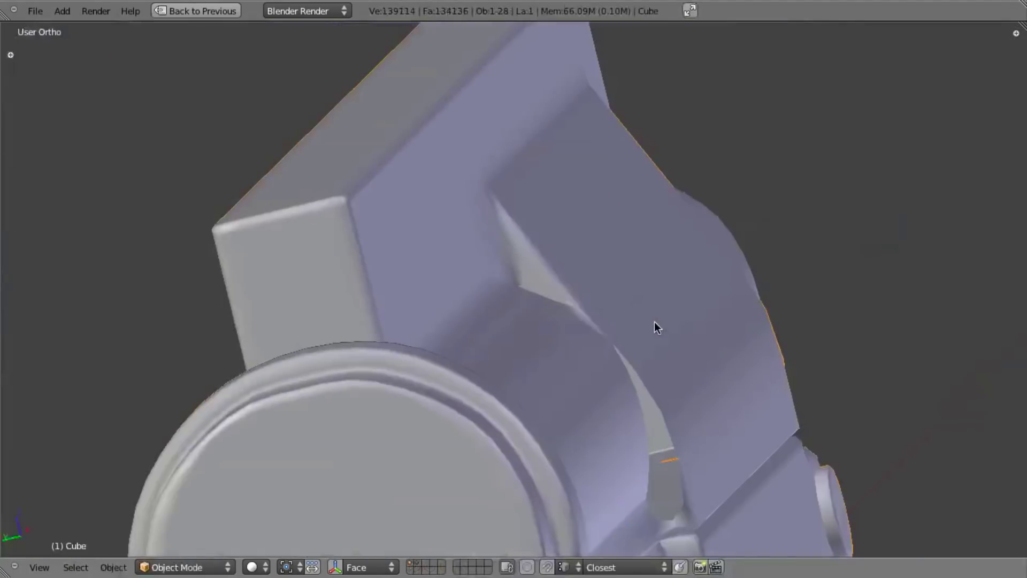
Step: Try to move the corner vertex of the new fill along the Z axis, and along the Y axis
scroll(653, 322, "up", 5)
key("Tab")
middle_click_drag(539, 256, 532, 229)
key("z")
right_click(532, 230)
key("z")
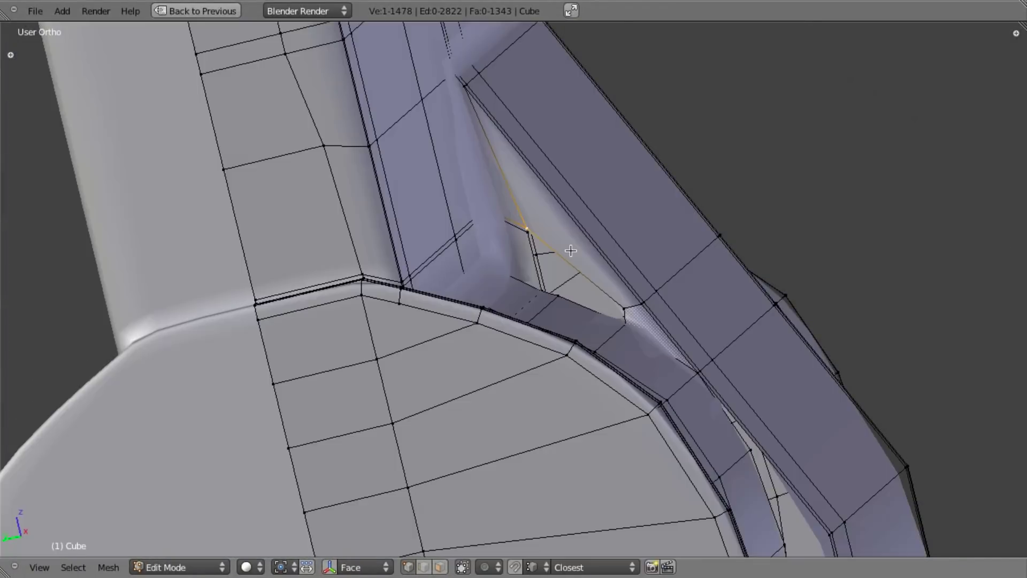
key("g")
key("z")
key("Escape")
key("g")
key("y")
left_click(553, 206)
Step: Select the upper of the two nearly overlapping vertices in the gap and move it -0.0079 along the global Y axis
key("z")
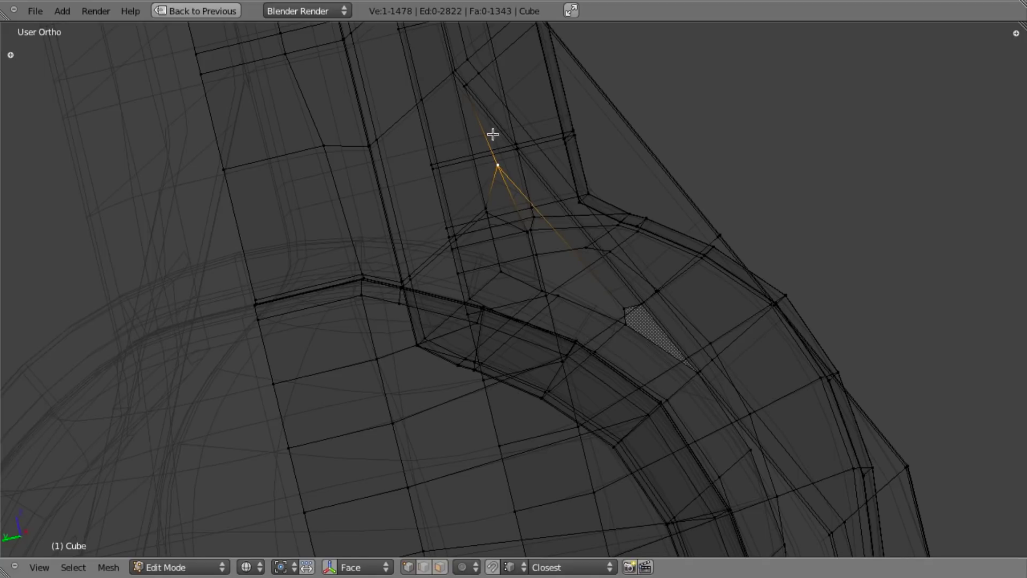
scroll(497, 161, "up", 3)
key("z")
mouse_move(557, 224)
middle_mouse_down()
mouse_move(565, 236)
mouse_move(559, 223)
mouse_move(573, 222)
middle_mouse_up()
key("z")
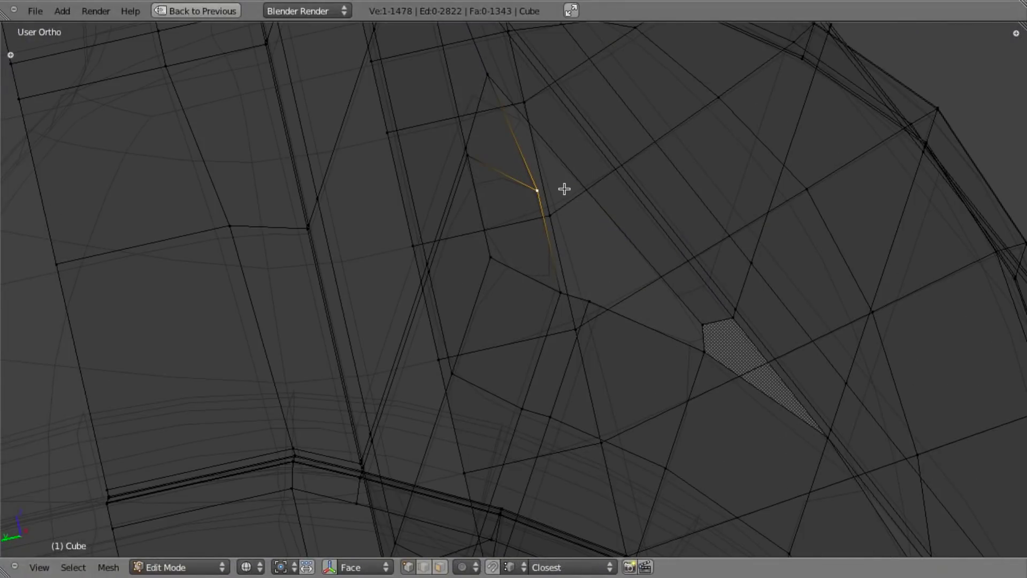
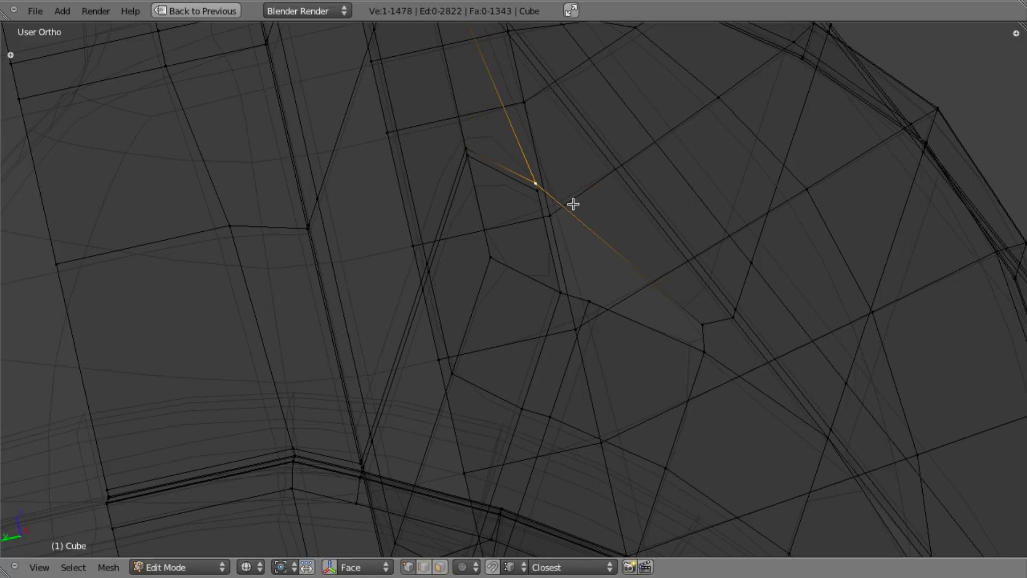
right_click(713, 352)
key("z")
key("z")
right_click(588, 296)
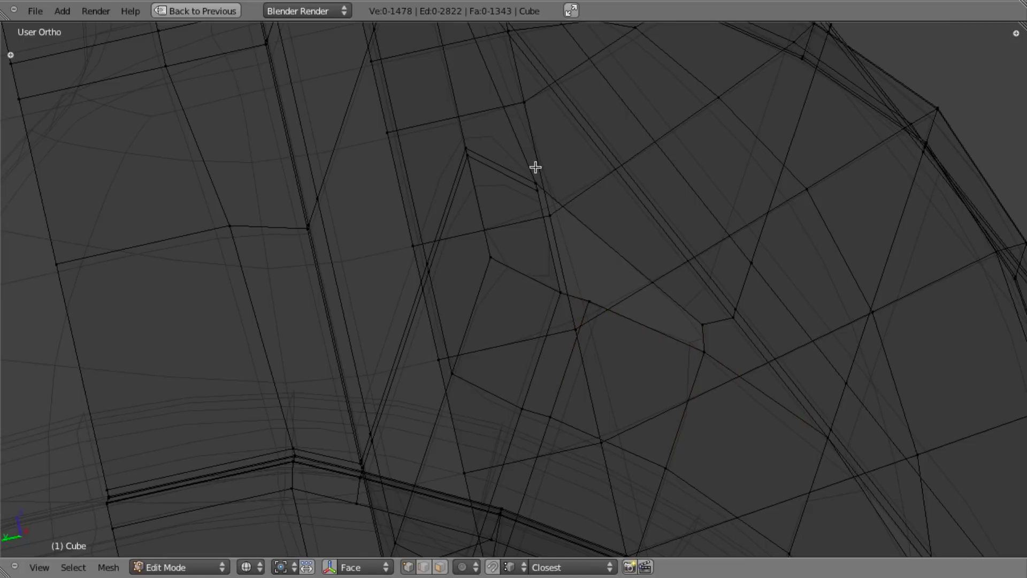
right_click(536, 168)
key("z")
key("g")
key("x")
key("y")
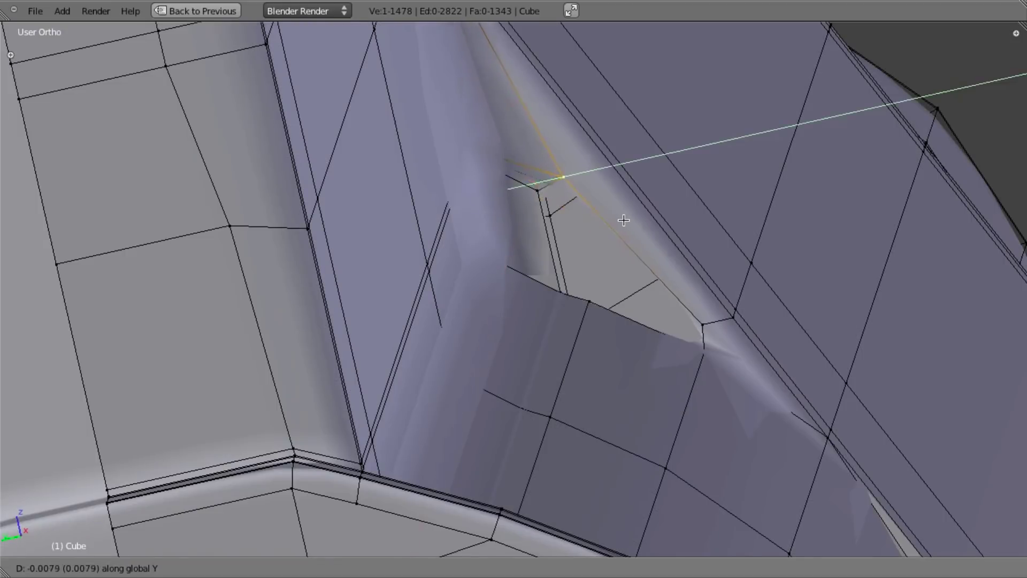
left_click(624, 220)
Step: Fill the small face between the moved vertex and the bulge's rim, and remove duplicate vertices from the linked geometry
right_click(588, 301, "shift")
middle_click_drag(655, 320, 628, 318)
key("z")
key("f")
key("a")
key("a")
key("w")
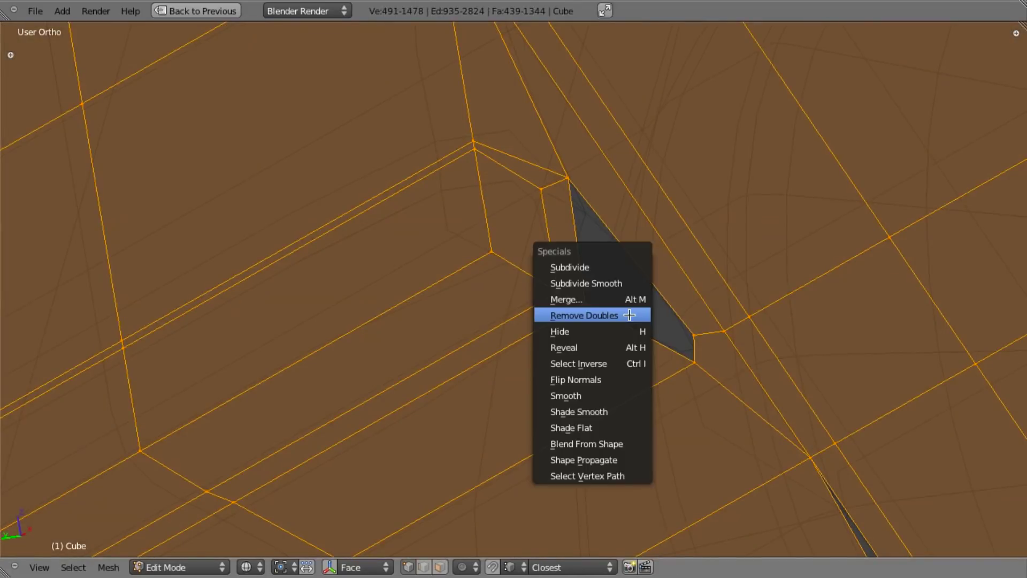
left_click(629, 315)
Step: Fill the remaining four-sided hole between the bulge's rim and the cover, and check the result in Object Mode
right_click(578, 185)
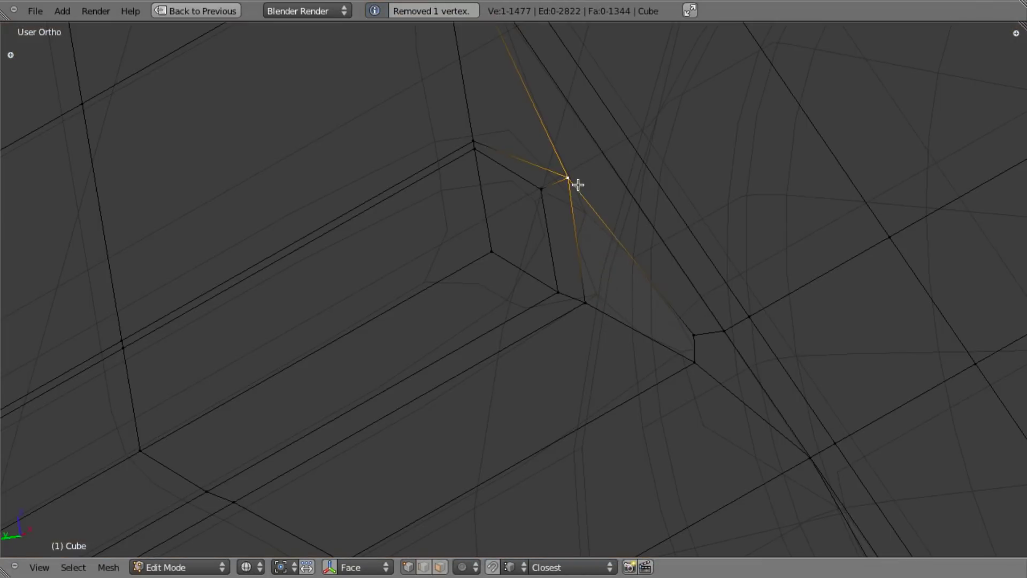
key("f")
key("z")
key("Tab")
scroll(650, 342, "down", 5)
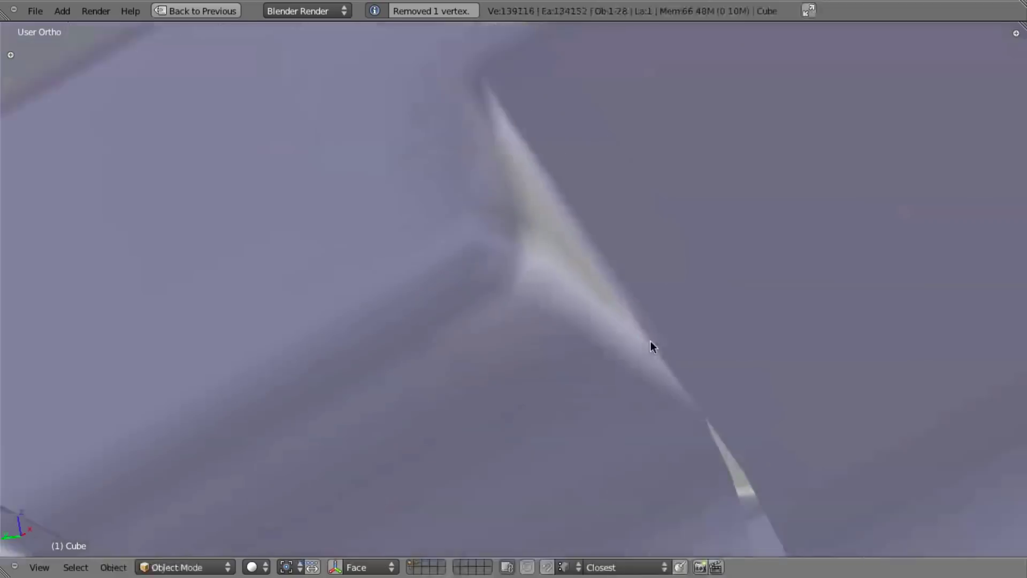
Step: Add a vertical loop cut around the bulge section and slide it 0.95 toward the raised cover
key("Tab")
right_click(523, 249)
key("z")
scroll(619, 337, "down", 8)
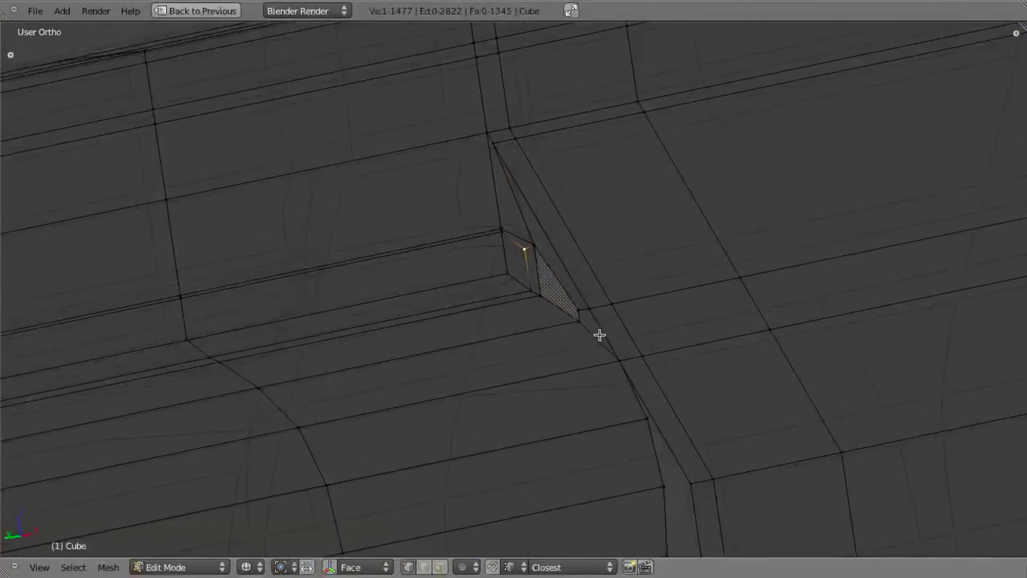
key("z")
middle_click_drag(590, 278, 560, 329)
key("ctrl+r")
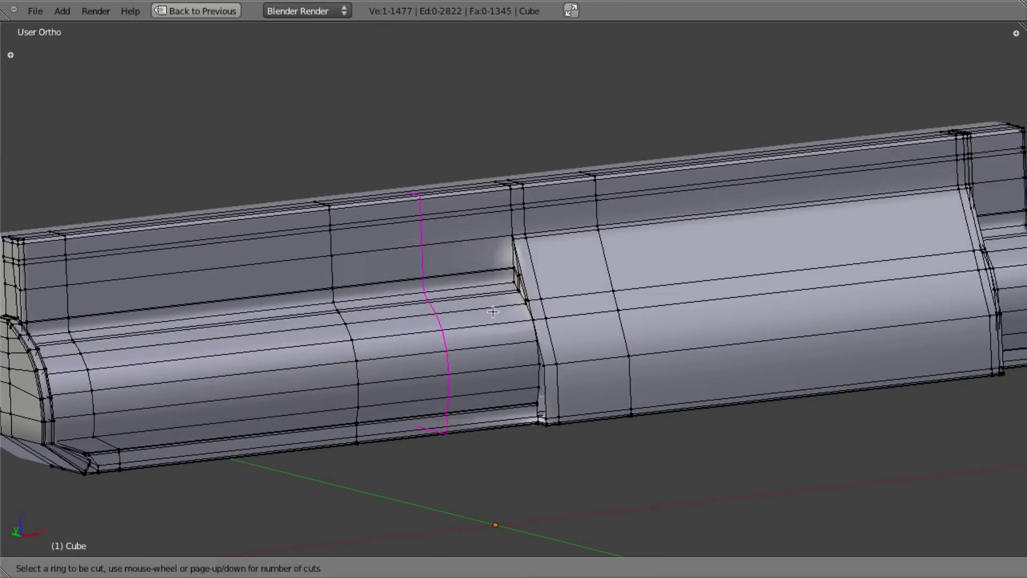
left_click(503, 313)
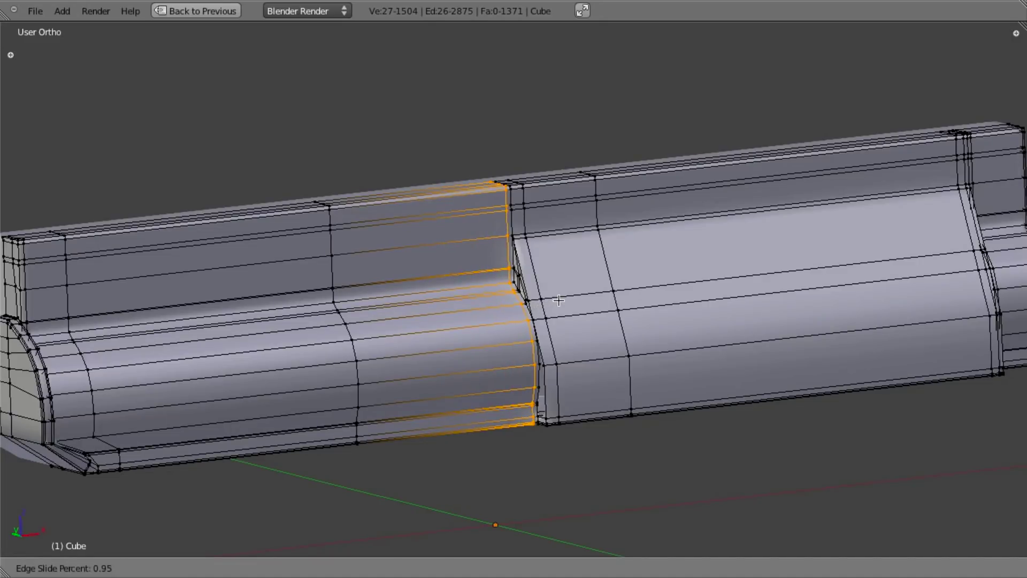
left_click(558, 300)
Step: Examine the filled corner between the bulge and the cover in shaded and wireframe views
key("Tab")
scroll(538, 332, "up", 4)
middle_click_drag(538, 332, 622, 299)
key("Tab")
scroll(635, 311, "up", 6)
middle_click_drag(724, 252, 585, 343, "shift")
key("z")
key("z")
right_click(542, 247)
scroll(559, 294, "down", 7)
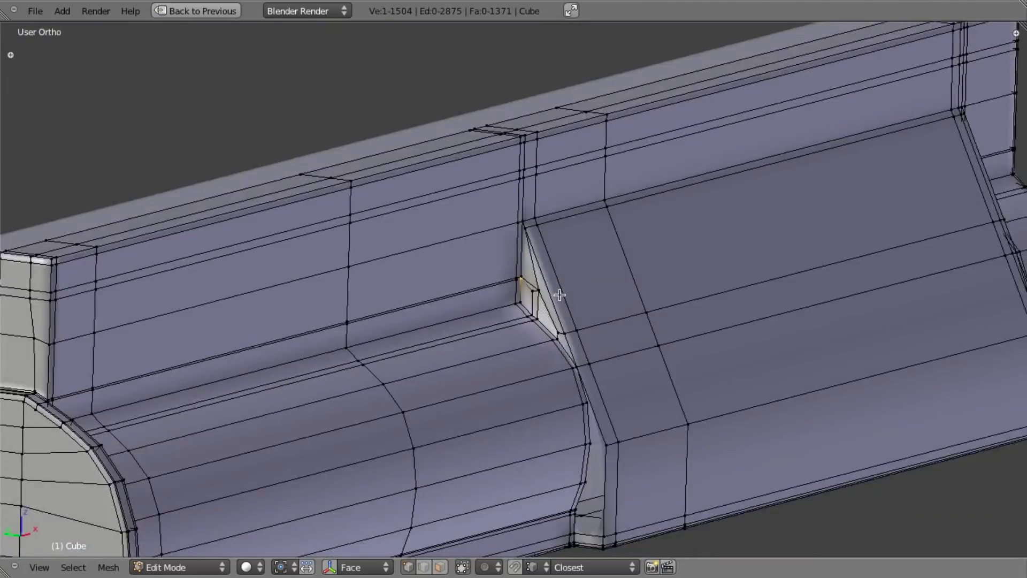
scroll(559, 295, "up", 6)
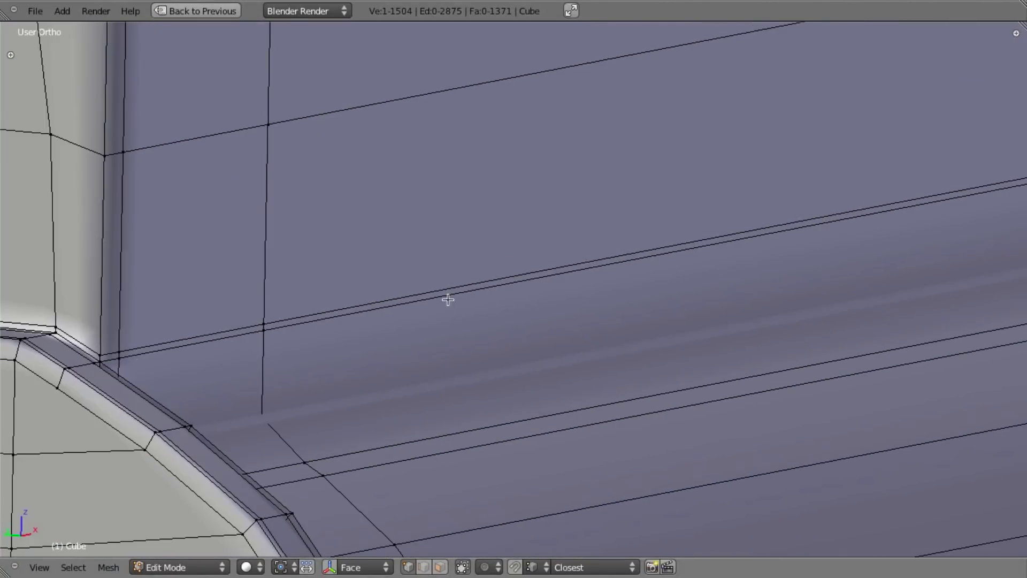
Step: Select the lengthwise edge loop above the bulge, deselect its front-end vertices, and slide the remaining edges upward
right_click(352, 295, "alt")
scroll(408, 332, "down", 5)
middle_click_drag(601, 344, 509, 346)
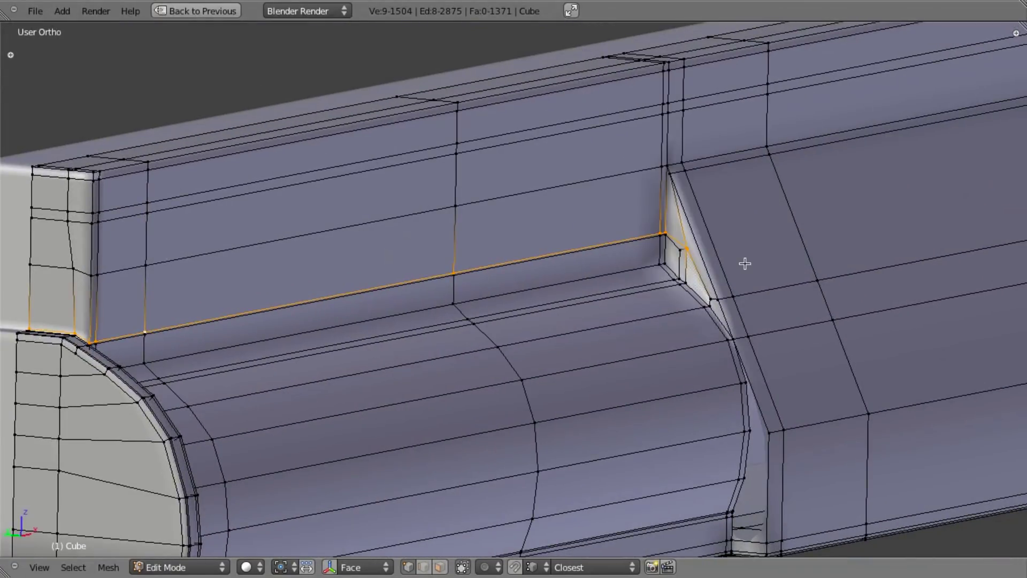
key("z")
key("z")
key("z")
key("b")
middle_click_drag(430, 139, 6, 375)
key("z")
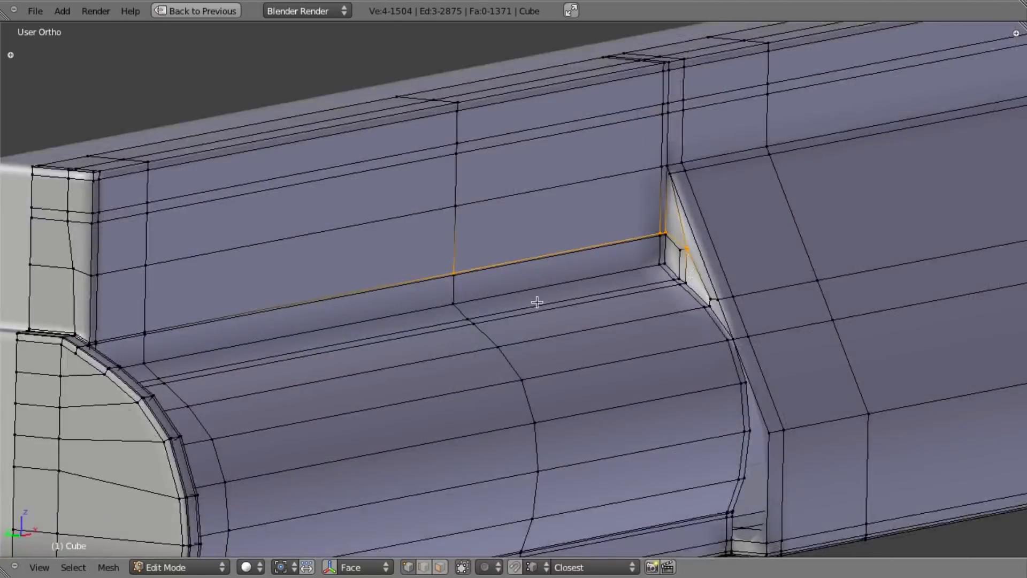
scroll(537, 302, "up", 2)
key("ctrl+e")
left_click(626, 293)
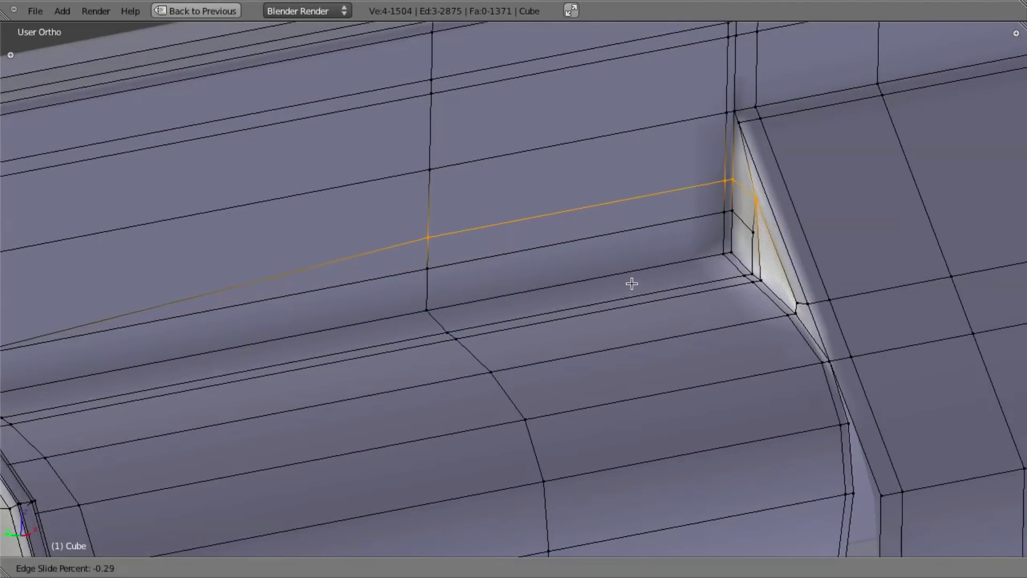
left_click(635, 257)
Step: Lower the top vertex of the corner fill beside the cover along the global Z axis
middle_click_drag(715, 255, 587, 293, "shift")
scroll(582, 298, "up", 2)
middle_click_drag(548, 266, 575, 254)
scroll(654, 220, "up", 1)
key("a")
key("g")
key("z")
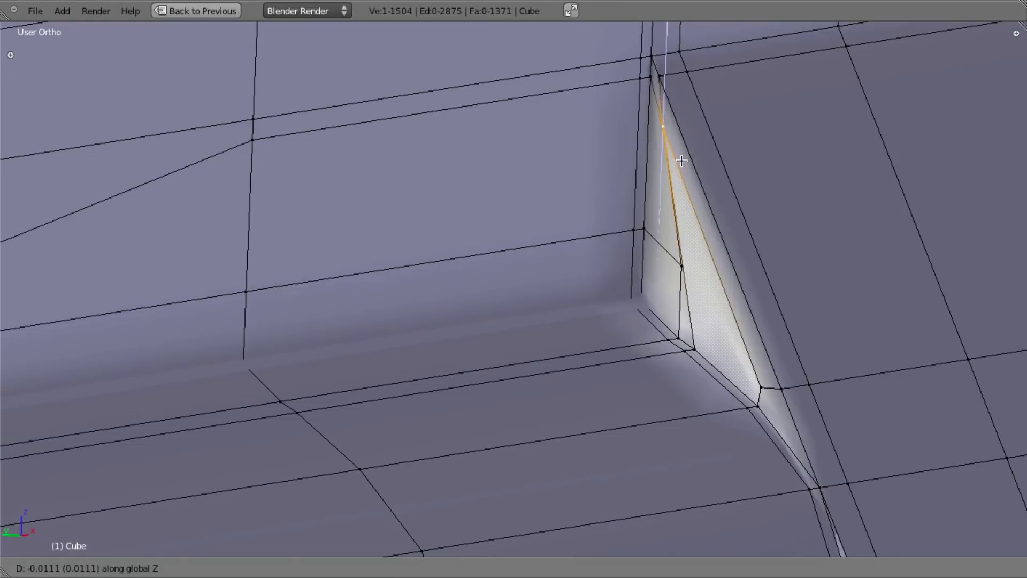
left_click(680, 171)
middle_click_drag(681, 171, 663, 77)
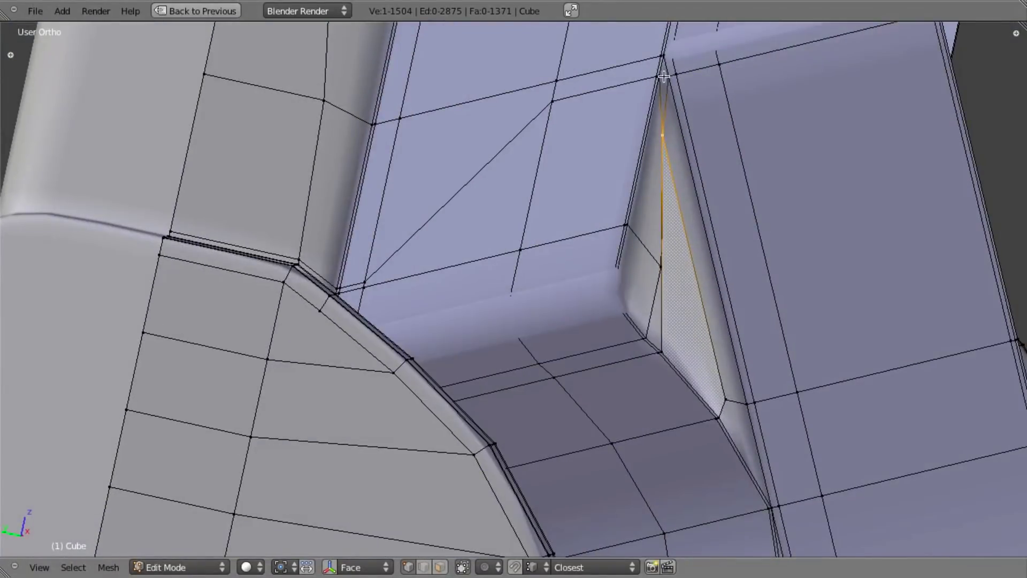
Step: Switch to face selection and delete the large, long tapered face of the corner fill between the bulge and the raised cover
key("z")
key("z")
middle_click_drag(703, 334, 690, 282)
key("ctrl+Tab")
left_click(688, 321)
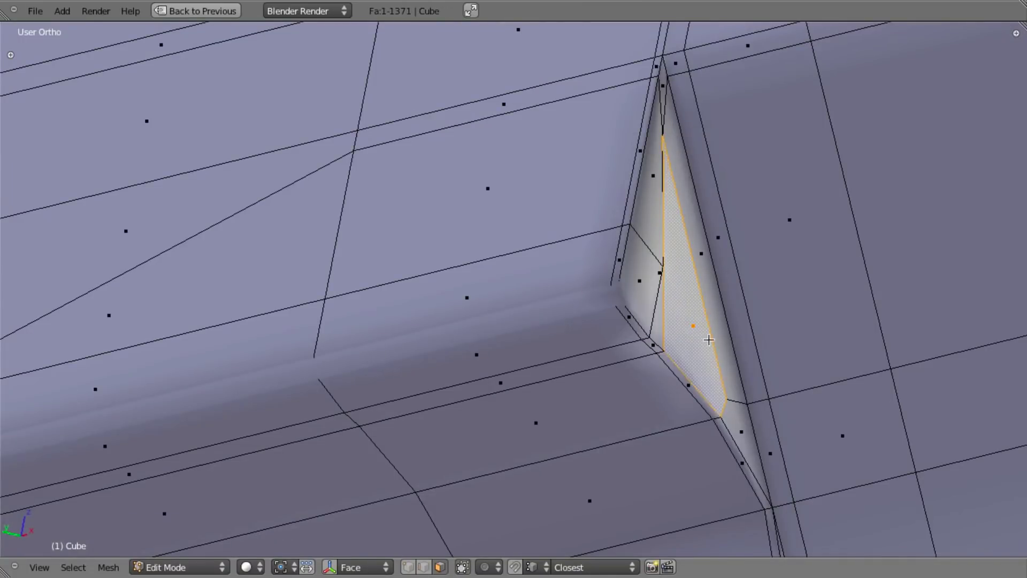
key("x")
left_click(711, 387)
Step: Delete the upper face on the bulge side of the corner fill and the thin sliver face beside it
scroll(711, 388, "up", 3)
middle_click_drag(957, 325, 702, 322, "shift")
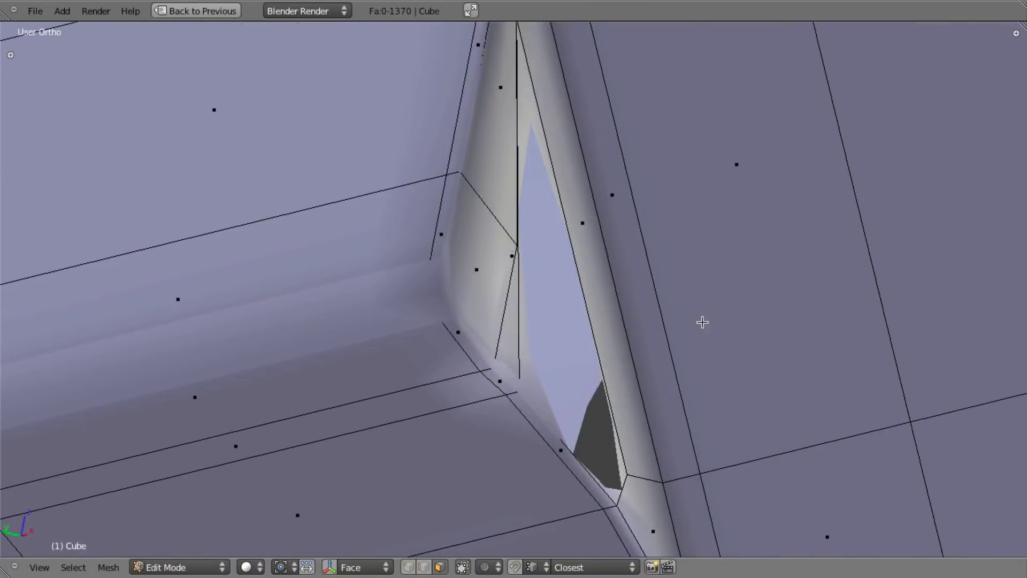
right_click(501, 116)
key("x")
left_click(501, 113)
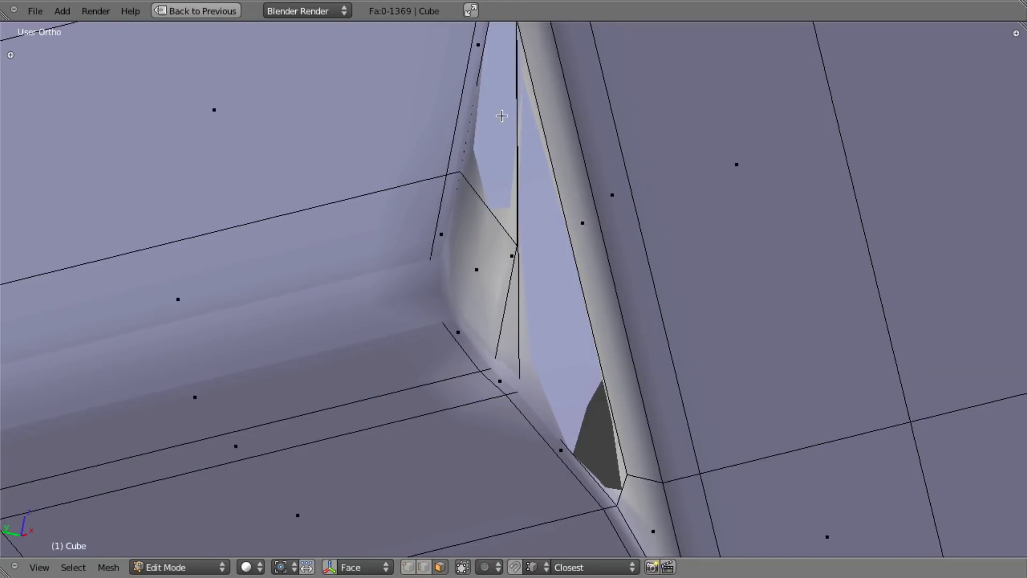
right_click(514, 310)
key("x")
left_click(515, 314)
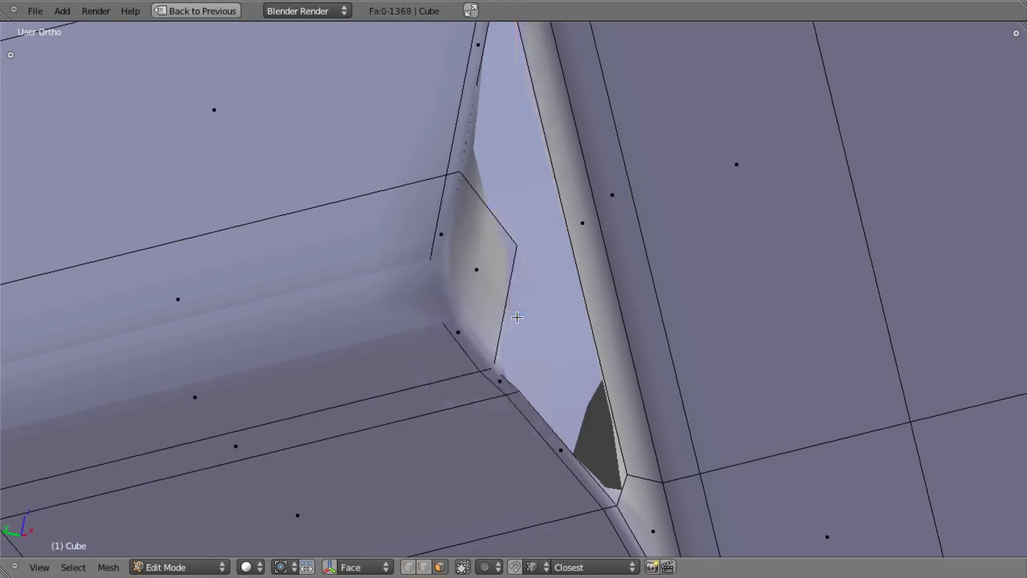
Step: Switch to vertex selection and fill a four-sided face between the fill's two top vertices and the two lower vertices beside the bulge
scroll(517, 314, "down", 4)
middle_click_drag(528, 315, 531, 308)
key("ctrl+Tab")
left_click(530, 273)
scroll(530, 270, "up", 4)
key("z")
middle_click_drag(538, 143, 548, 318, "shift")
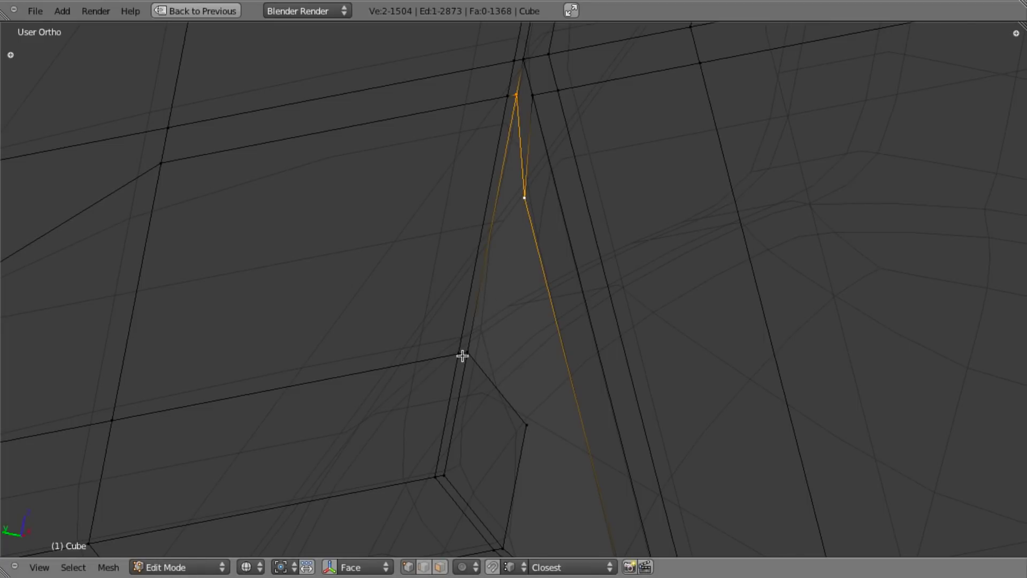
right_click(528, 409, "shift")
key("f")
Step: Select only the top inner vertex bordering the remaining opening in the corner fill and inspect the gap in shaded and wireframe views
key("a")
key("z")
right_click(527, 206)
scroll(566, 385, "down", 4)
middle_click_drag(566, 385, 565, 284, "shift")
mouse_move(565, 284)
middle_mouse_down()
mouse_move(553, 302)
mouse_move(543, 284)
middle_mouse_up()
key("z")
key("z")
key("z")
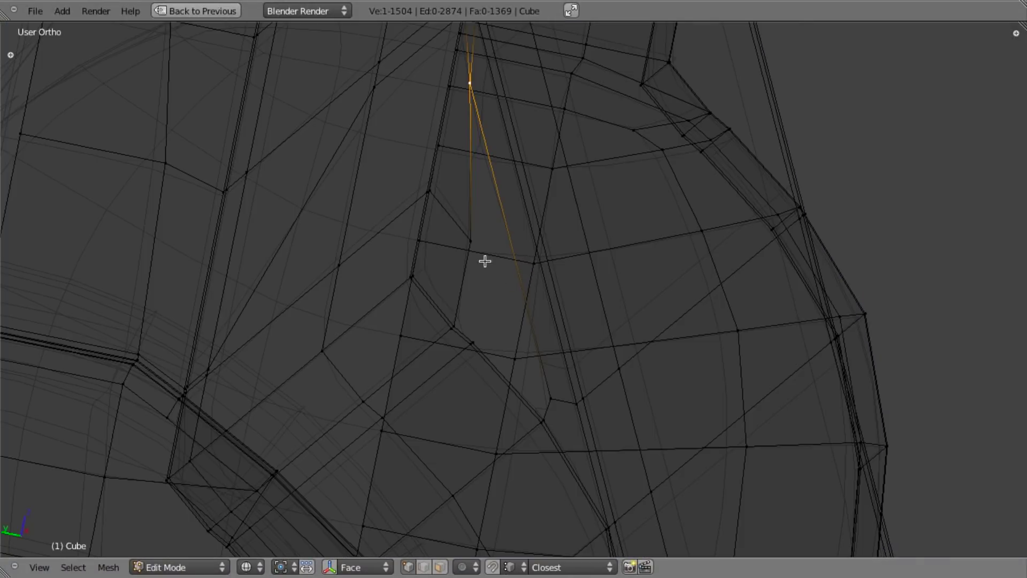
Step: Fill a face in the narrow gap between the curved tube section and the sloped block
key("f")
key("a")
scroll(505, 373, "up", 2)
key("z")
key("z")
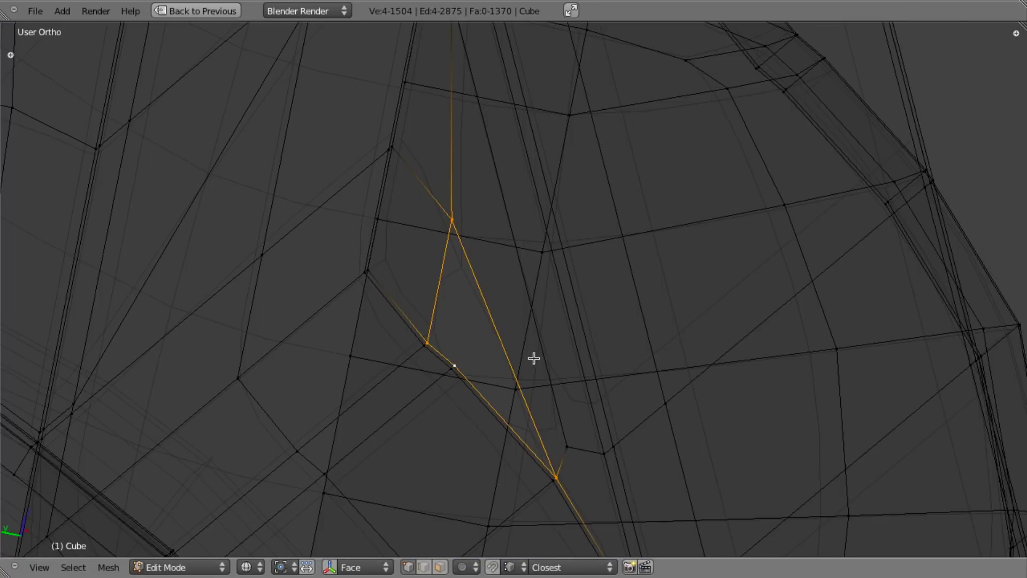
Step: Cut an edge loop along the sloped block so it divides the long open edge of the gap
middle_click_drag(539, 382, 537, 362, "shift")
key("a")
key("ctrl+r")
left_click(582, 317)
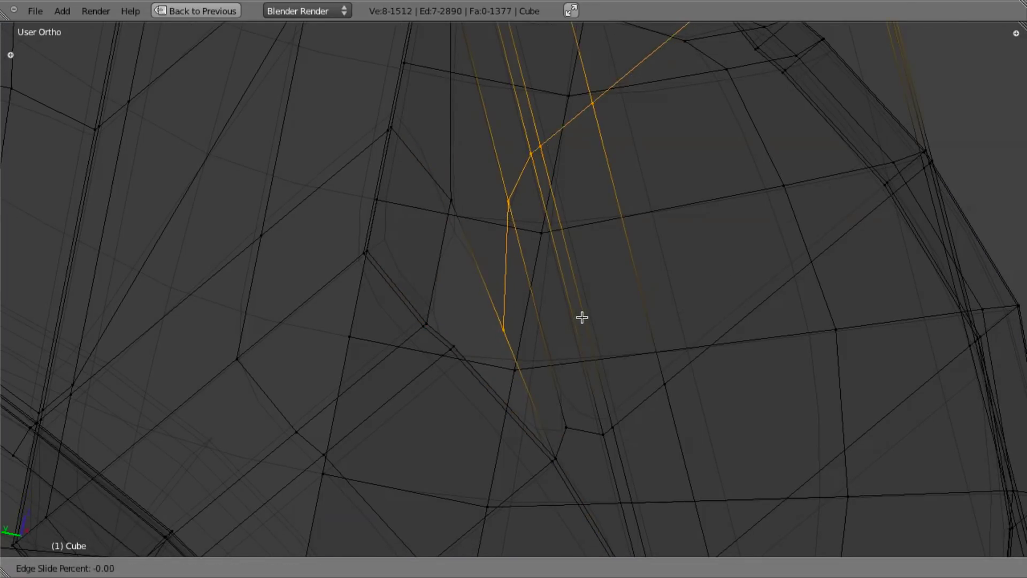
left_click(582, 300)
key("z")
Step: Fill a face between the new loop's vertex and the adjacent tube-side vertices in the gap
right_click(503, 320)
key("z")
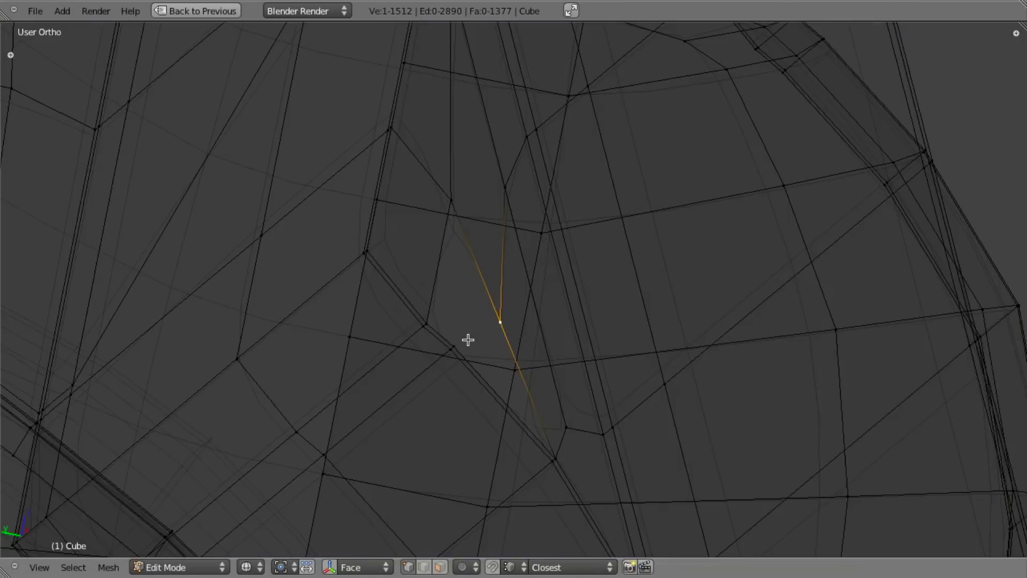
right_click(505, 385, "alt")
right_click(536, 422, "alt")
scroll(541, 422, "down", 4)
key("z")
middle_click_drag(561, 384, 553, 291)
Step: Examine the partly filled junction between tube and sloped block from several angles, in both object and edit mode
key("ctrl+r")
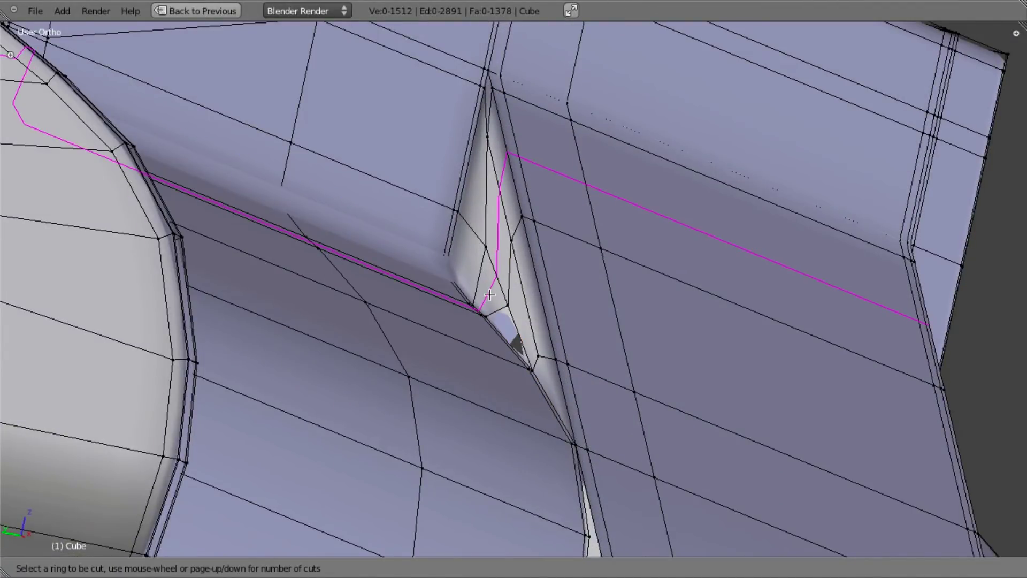
key("Escape")
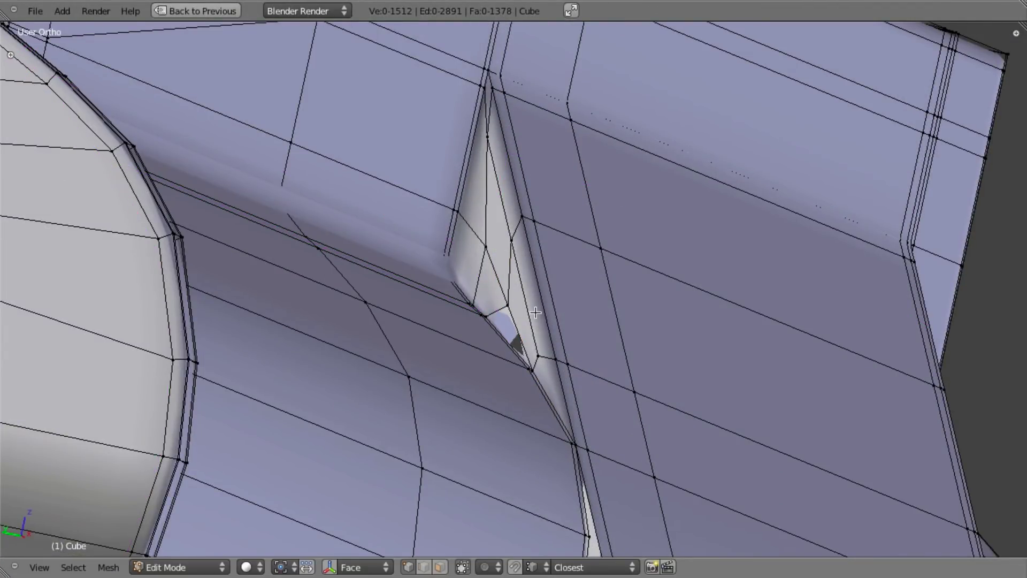
middle_click_drag(528, 309, 631, 321)
scroll(581, 347, "down", 5)
key("Tab")
scroll(602, 351, "down", 4)
key("Tab")
scroll(631, 321, "up", 4)
middle_click_drag(535, 339, 614, 288, "shift")
scroll(615, 287, "up", 3)
middle_click_drag(526, 273, 593, 270)
middle_click_drag(550, 188, 591, 368, "shift")
scroll(591, 368, "up", 3)
Step: Fill the small triangular hole left at the lower end of the upper recess
key("a")
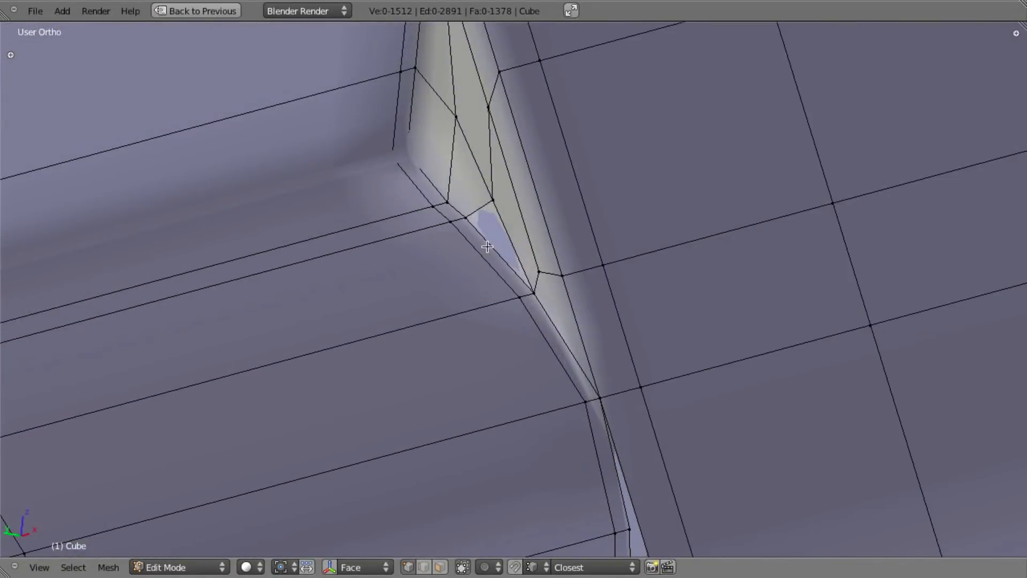
key("a")
key("Tab")
key("Tab")
Step: Cut an edge loop across the block's lower slope and fill the thin triangle between its new vertex and the tube edge
middle_click_drag(598, 428, 569, 252, "shift")
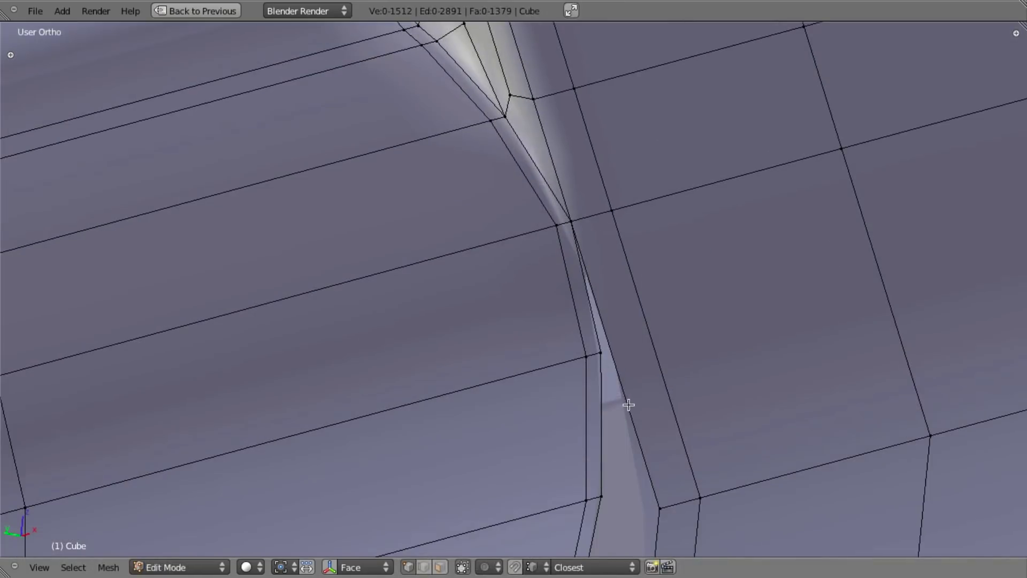
key("ctrl+r")
left_click(626, 368)
left_click(615, 350)
right_click(609, 344)
right_click(597, 347, "shift")
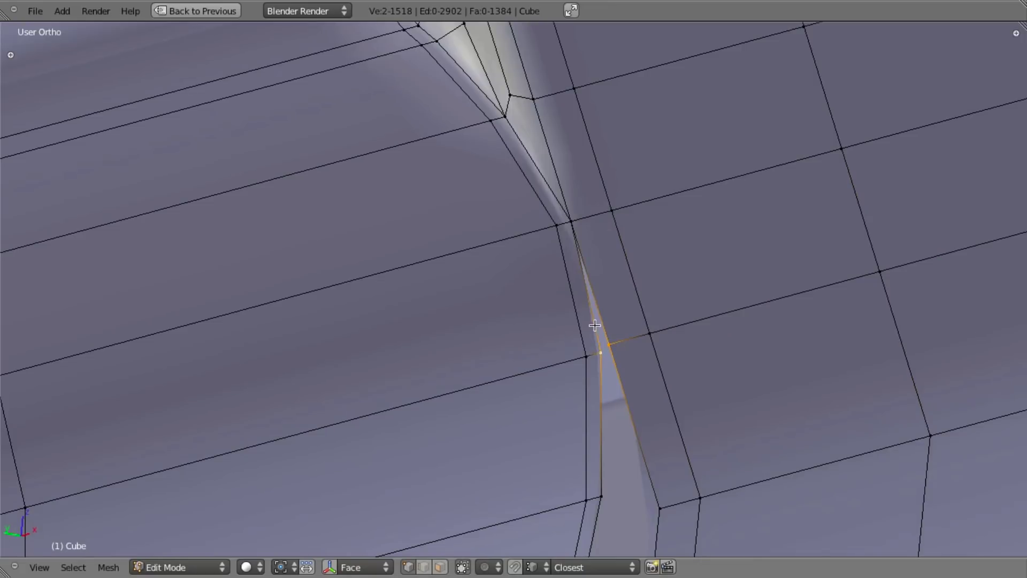
key("f")
Step: Examine the remaining open gap along the lower part of the tube and block junction, including from below
scroll(592, 408, "down", 5)
middle_click_drag(630, 423, 600, 355, "shift")
middle_click_drag(600, 355, 626, 347)
scroll(625, 360, "up", 5)
mouse_move(605, 425)
middle_mouse_down("shift")
mouse_move(584, 367)
mouse_move(540, 371)
mouse_move(469, 350)
mouse_move(490, 364)
mouse_move(541, 349)
middle_mouse_up("shift")
key("Tab")
scroll(469, 351, "down", 5)
key("Tab")
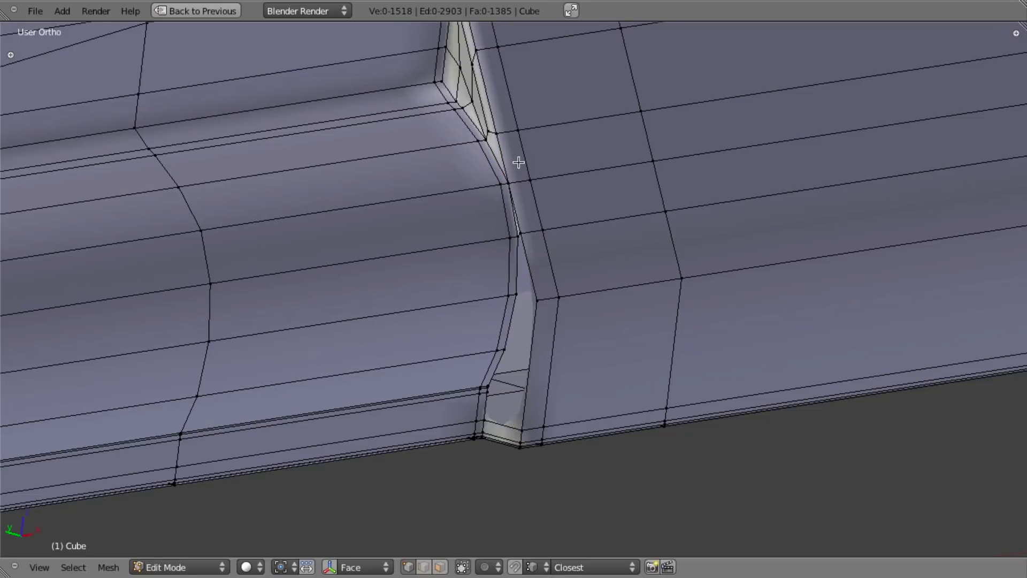
scroll(512, 152, "up", 5)
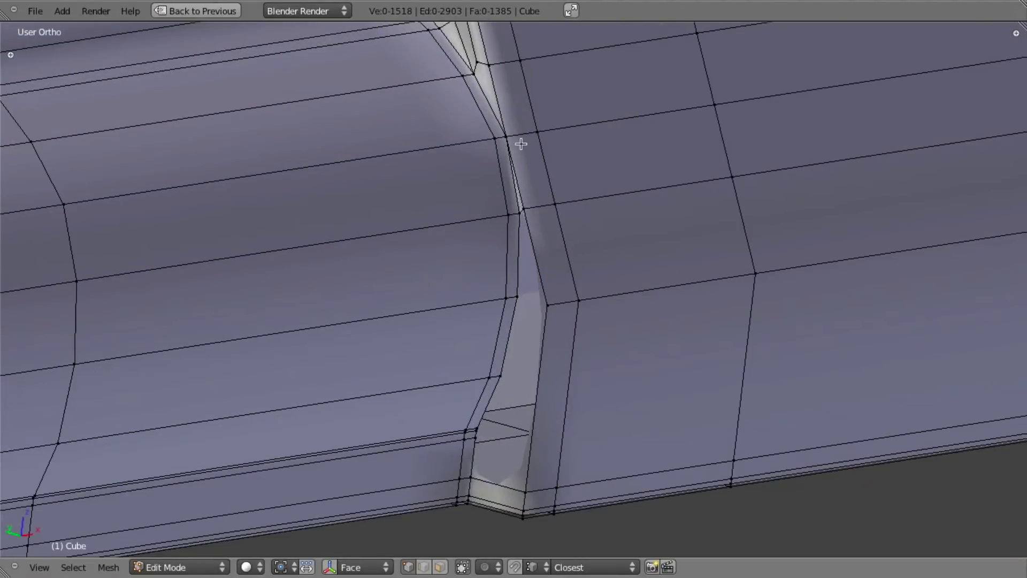
middle_click_drag(550, 279, 544, 235, "shift")
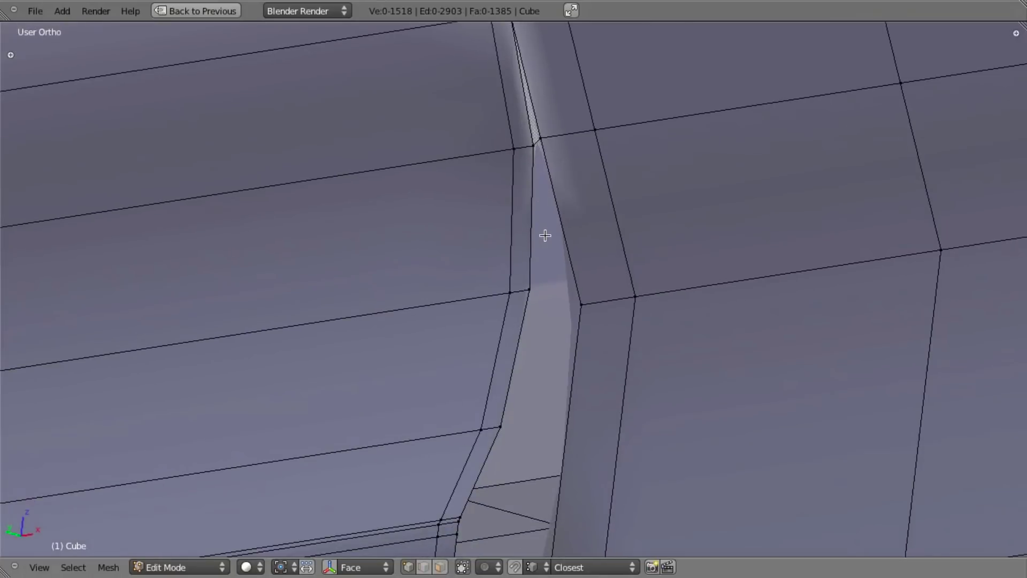
middle_click_drag(542, 353, 559, 377)
scroll(547, 399, "down", 3)
scroll(566, 390, "up", 1)
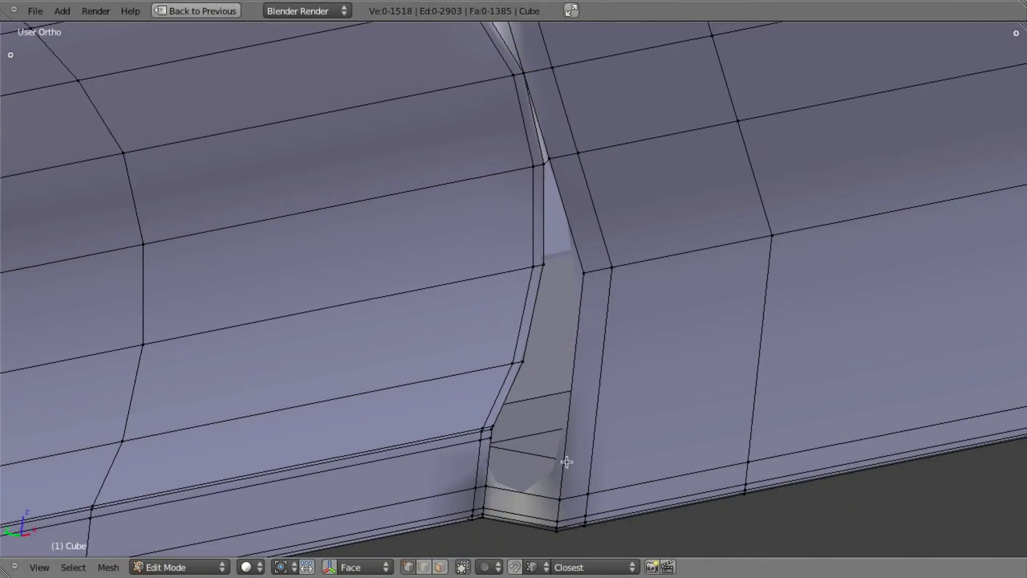
middle_click_drag(563, 477, 525, 400)
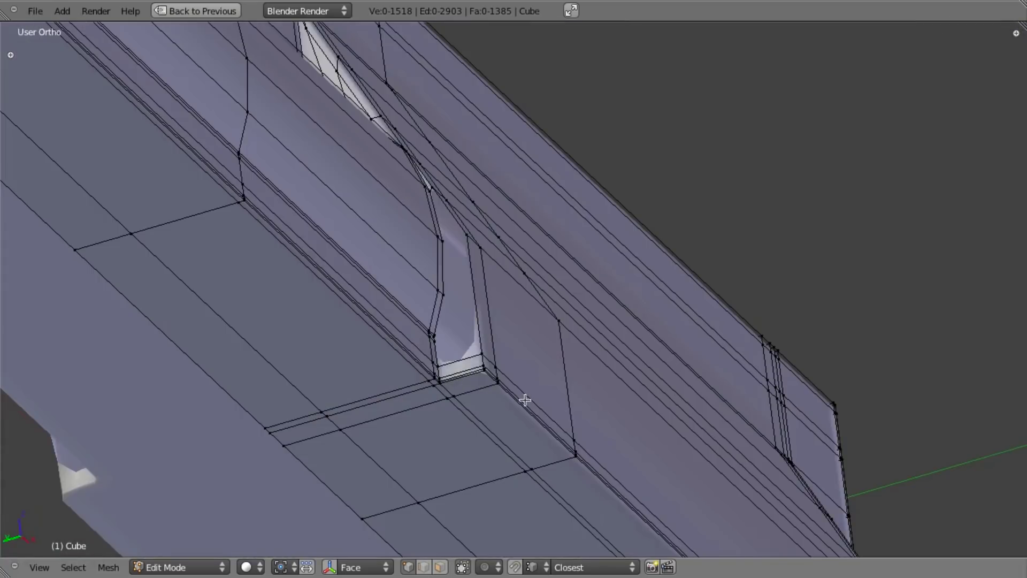
Step: Add an edge loop near the gap's bottom corner and extrude the block's vertical edge about 0.005 units into the gap
key("ctrl+r")
left_click(478, 376)
left_click(489, 374)
scroll(484, 374, "up", 3)
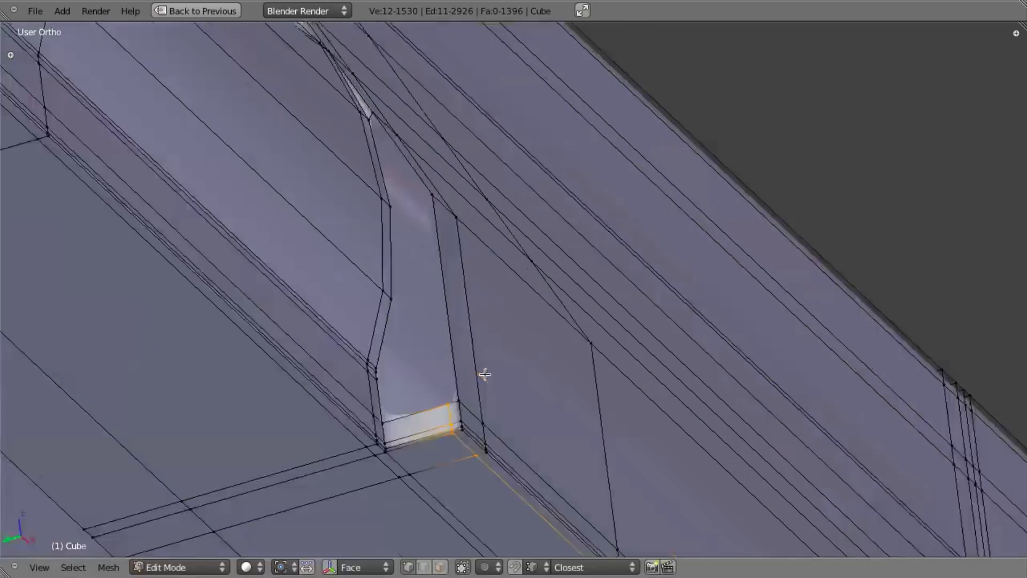
key("a")
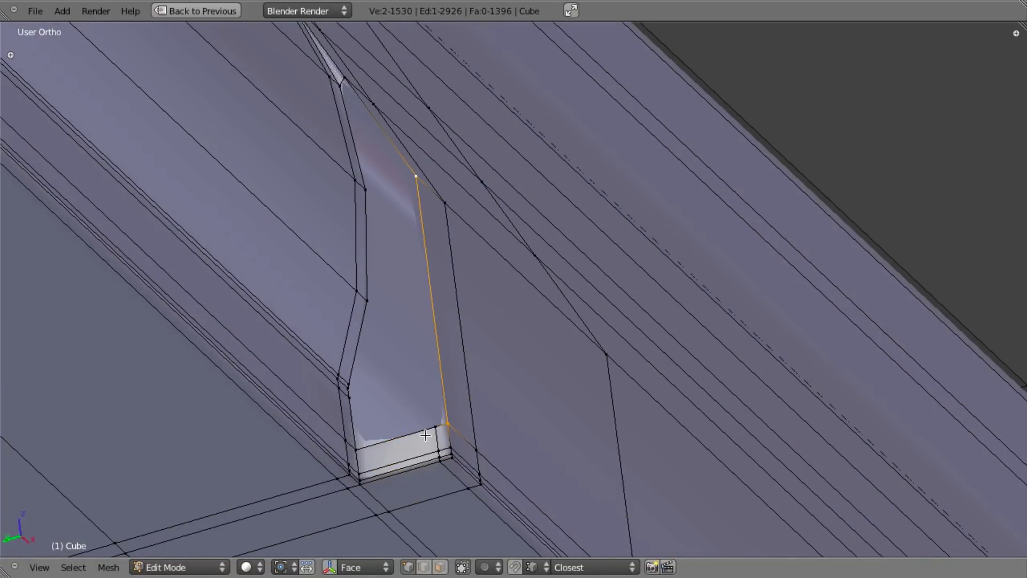
key("e")
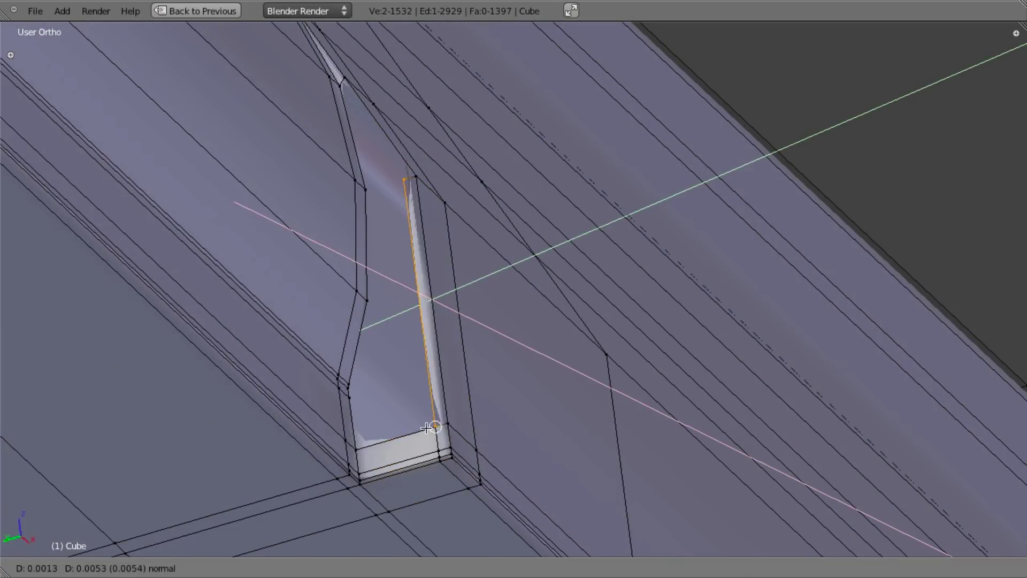
left_click(427, 427)
Step: Fill the face at the top of the extruded strip and merge the duplicate vertices with Remove Doubles
middle_click_drag(486, 166, 418, 230)
key("a")
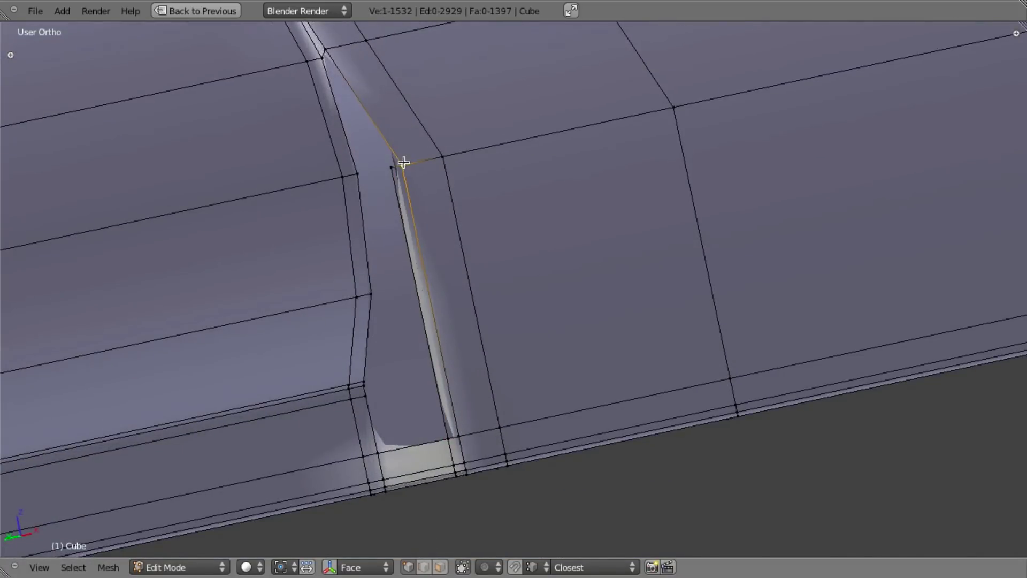
right_click(322, 50, "shift")
key("f")
key("a")
key("a")
key("w")
left_click(426, 177)
key("a")
Step: Examine the smoothed shape and the mesh around the block's far end and the lower gap
middle_click_drag(429, 259, 502, 300)
scroll(669, 236, "down", 7)
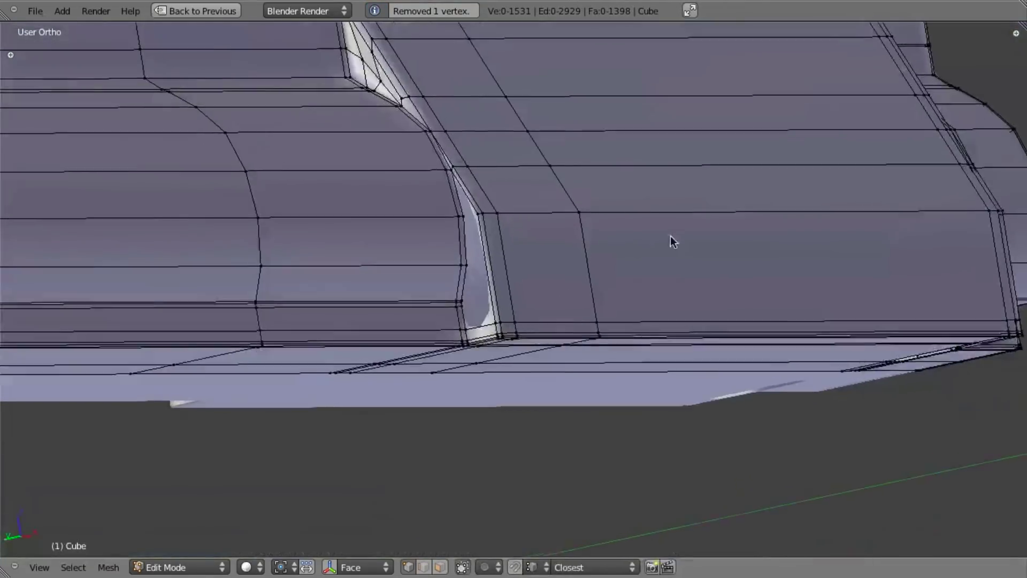
key("Tab")
middle_click_drag(697, 236, 543, 290)
scroll(500, 293, "up", 7)
key("Tab")
scroll(492, 238, "down", 1)
scroll(487, 303, "down", 3)
middle_click_drag(771, 305, 658, 298)
middle_click_drag(927, 247, 876, 315)
scroll(875, 315, "up", 3)
scroll(876, 315, "up", 6)
middle_click_drag(724, 287, 875, 145, "shift")
middle_click_drag(610, 357, 638, 320, "shift")
Step: Cut a horizontal edge loop through the block's lower side and fill a quad across the gap to the tube edge
right_click(475, 276, "shift")
middle_click_drag(475, 276, 542, 293)
key("a")
key("ctrl+r")
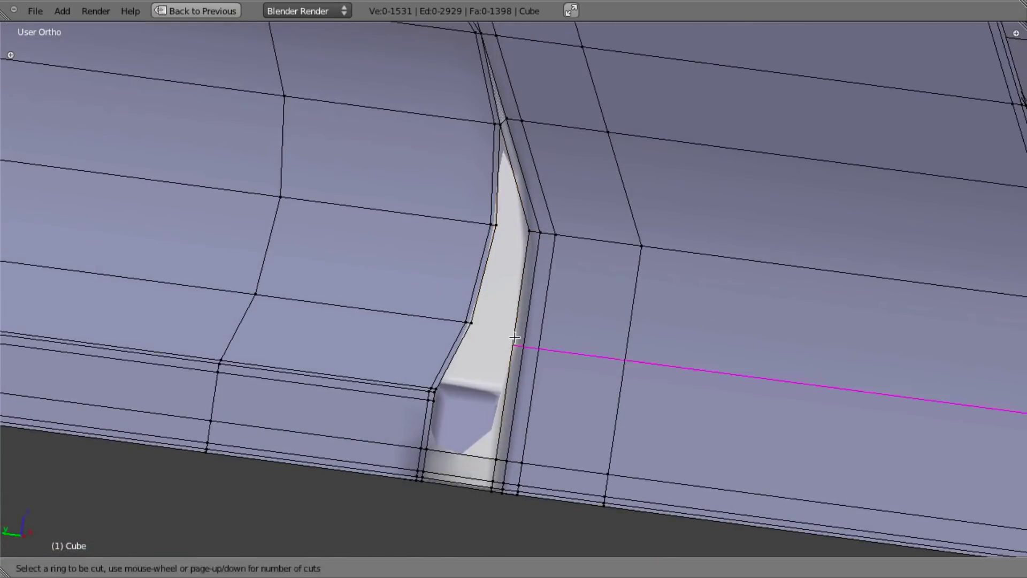
left_click(523, 322)
key("a")
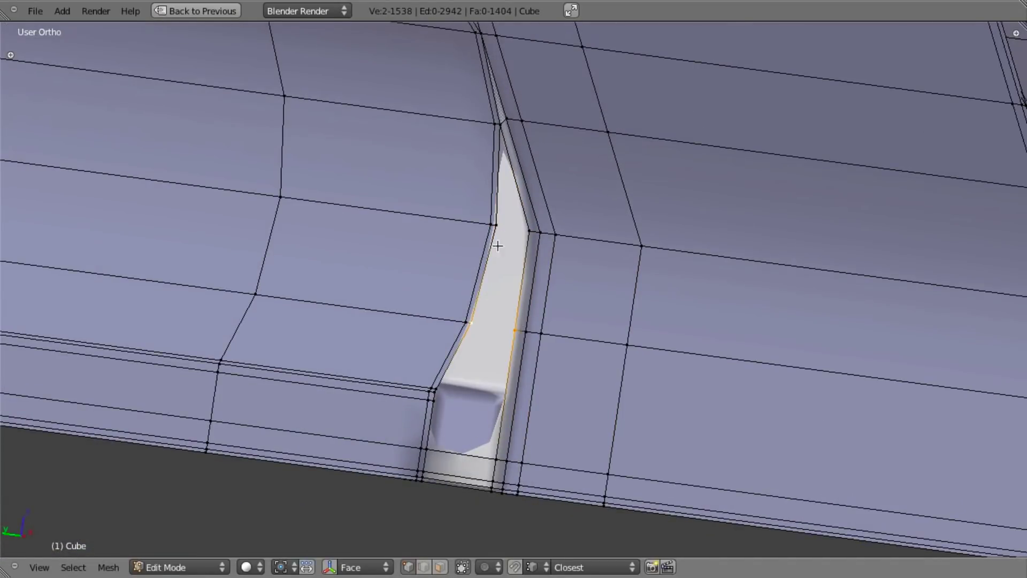
right_click(529, 231, "shift")
key("f")
Step: Cut another horizontal loop lower on the block and fill the quad above the gap's bottom faces
middle_click_drag(492, 338, 498, 385)
right_click(520, 439)
key("z")
key("z")
key("ctrl+r")
left_click(556, 394)
left_click(548, 418)
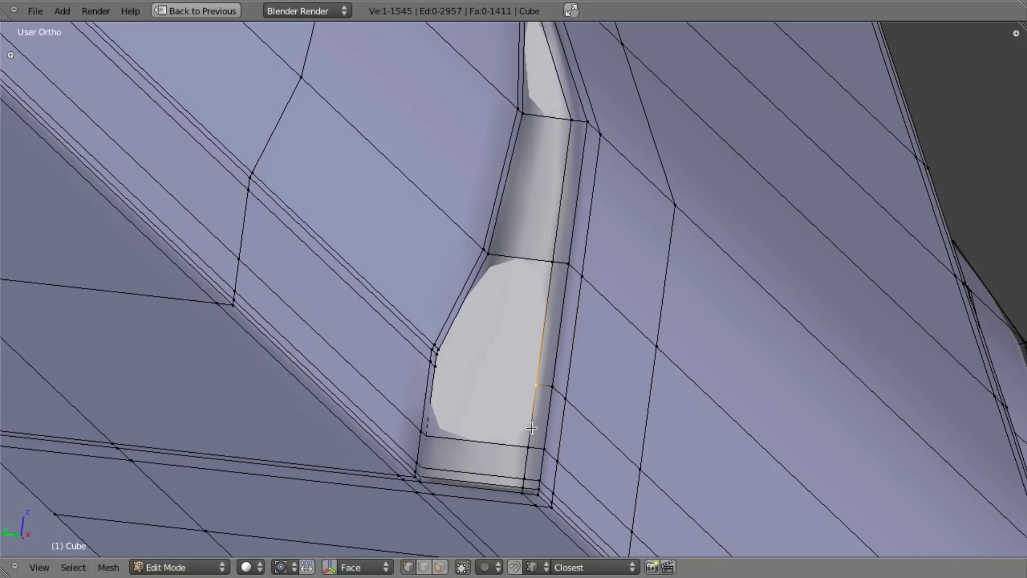
key("z")
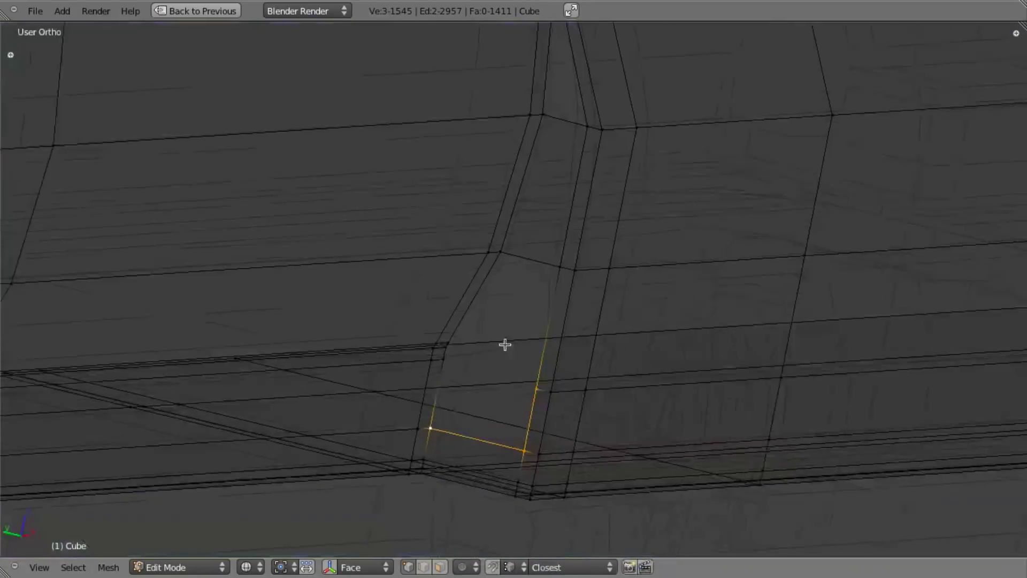
key("z")
scroll(600, 388, "down", 2)
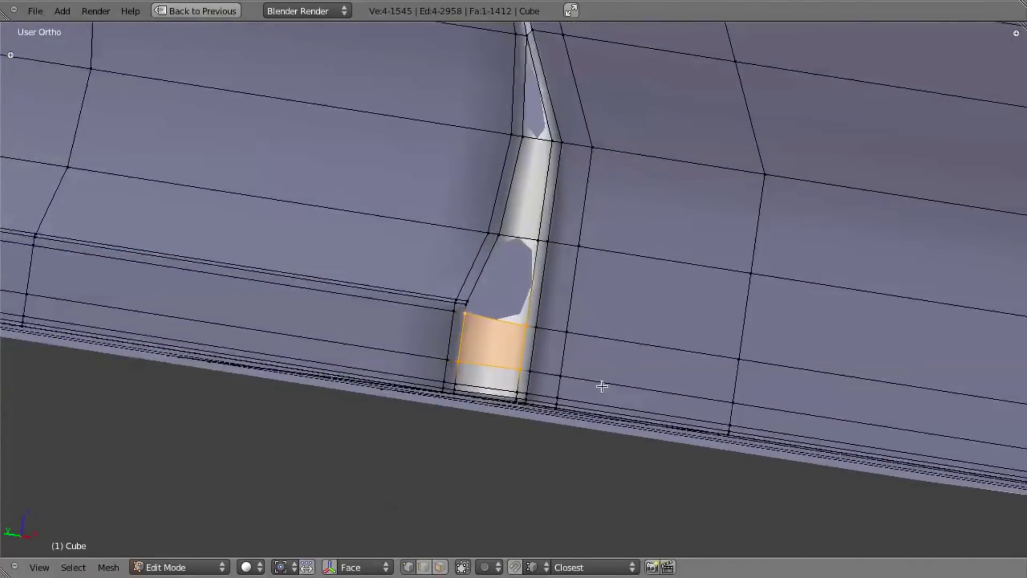
Step: Fill a triangle between the new block-side vertex and the closely spaced vertices at the tube's lower corner
scroll(587, 383, "up", 4)
key("a")
key("z")
scroll(545, 348, "down", 4)
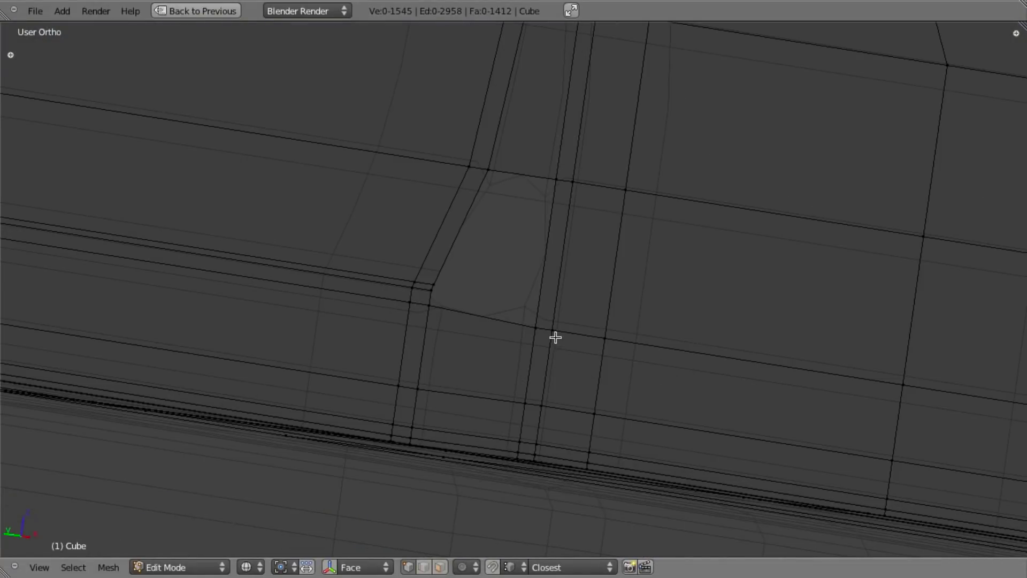
key("z")
scroll(545, 337, "up", 5)
right_click(532, 325)
scroll(532, 325, "up", 3)
key("z")
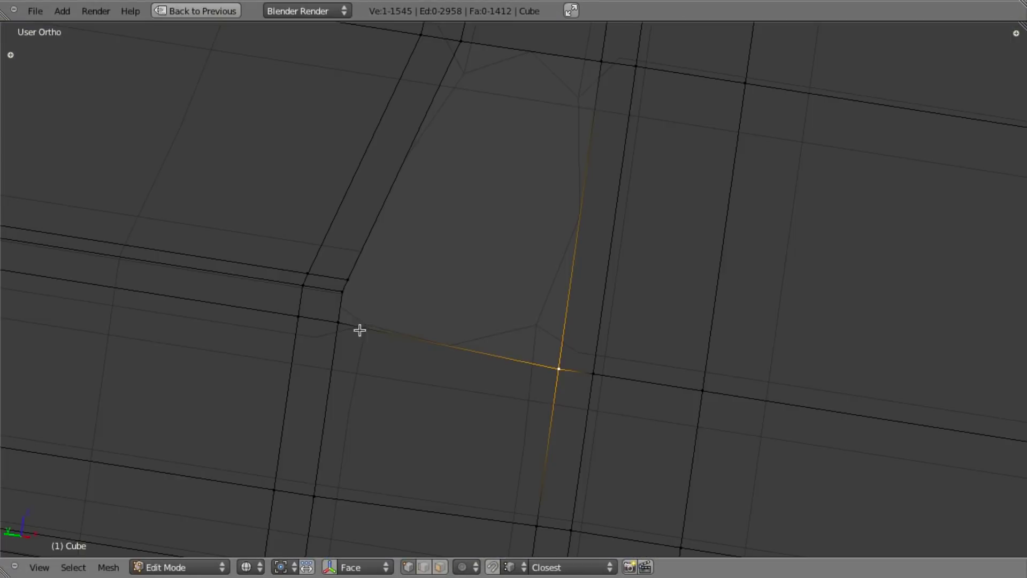
key("f")
Step: Fill the remaining quad hole in the lower gap between the tube's curved edge and the block
scroll(406, 355, "down", 3)
key("z")
scroll(435, 367, "down", 2)
scroll(502, 321, "up", 3)
scroll(455, 342, "up", 2)
key("a")
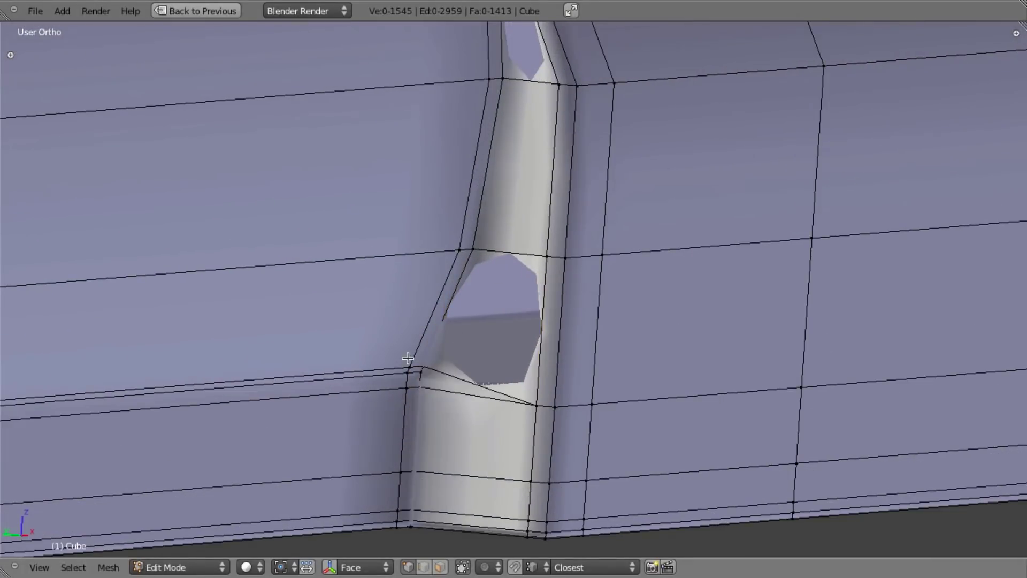
key("z")
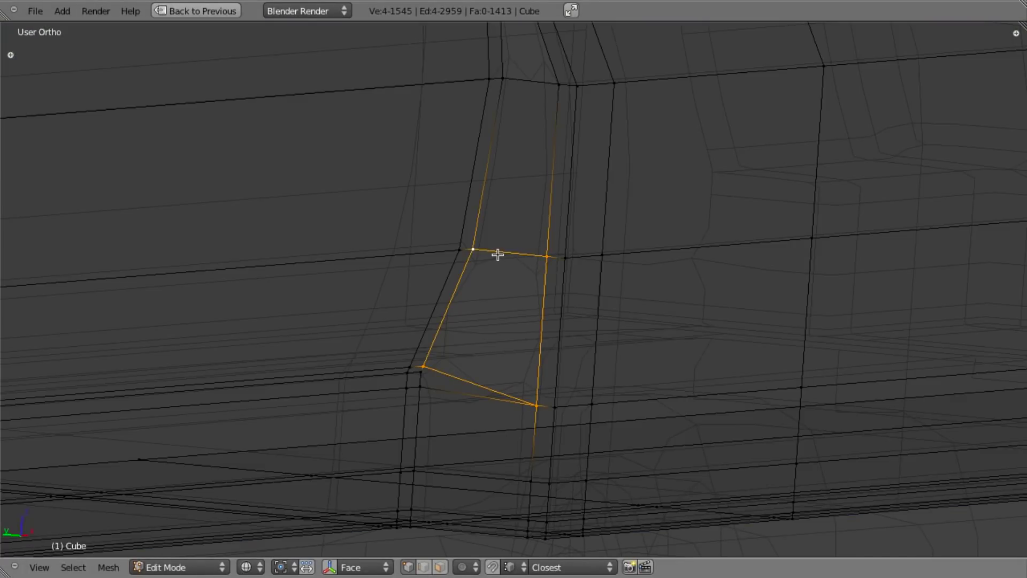
key("f")
key("z")
key("a")
Step: Fill the last opening in the gap, just below the thin triangle where tube and block meet
scroll(510, 149, "up", 2)
scroll(505, 186, "down", 5)
middle_click_drag(505, 186, 592, 370)
scroll(534, 383, "up", 4)
key("f")
key("a")
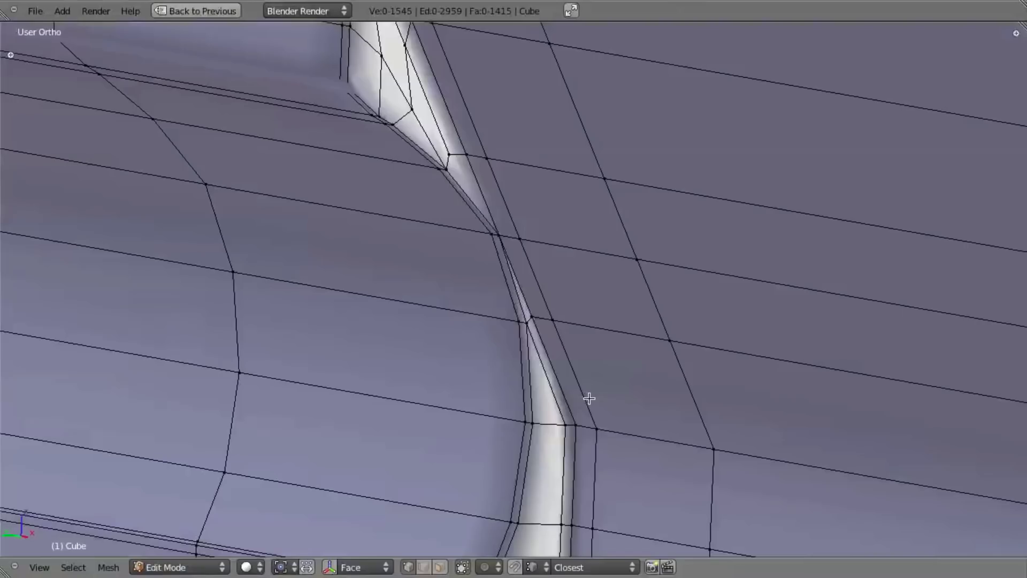
Step: Examine the shading of the closed junction in object mode and its mesh in edit mode
middle_click_drag(588, 396, 606, 346)
scroll(605, 346, "up", 2)
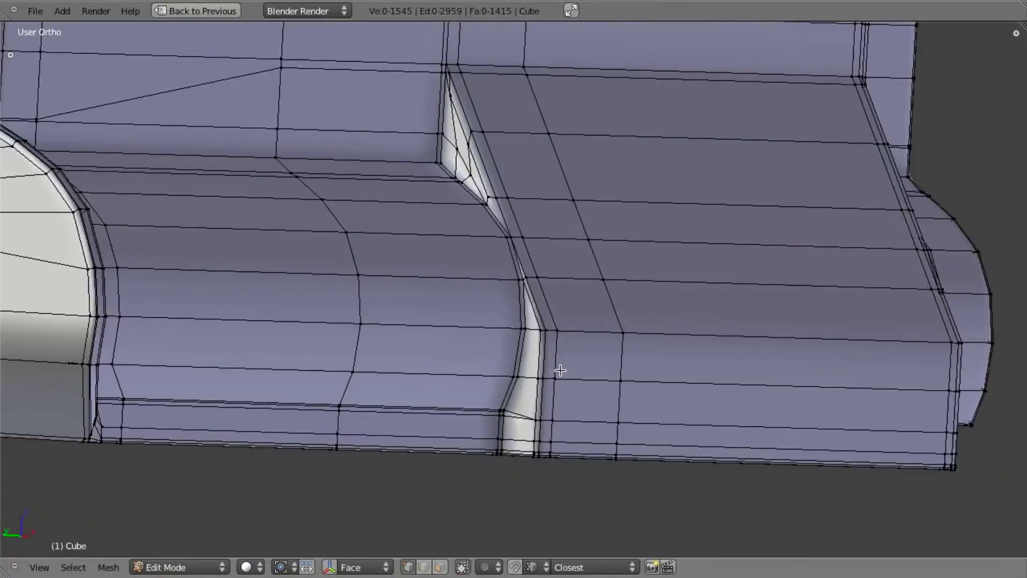
scroll(560, 370, "up", 3)
middle_click_drag(564, 355, 515, 330)
key("Tab")
key("Tab")
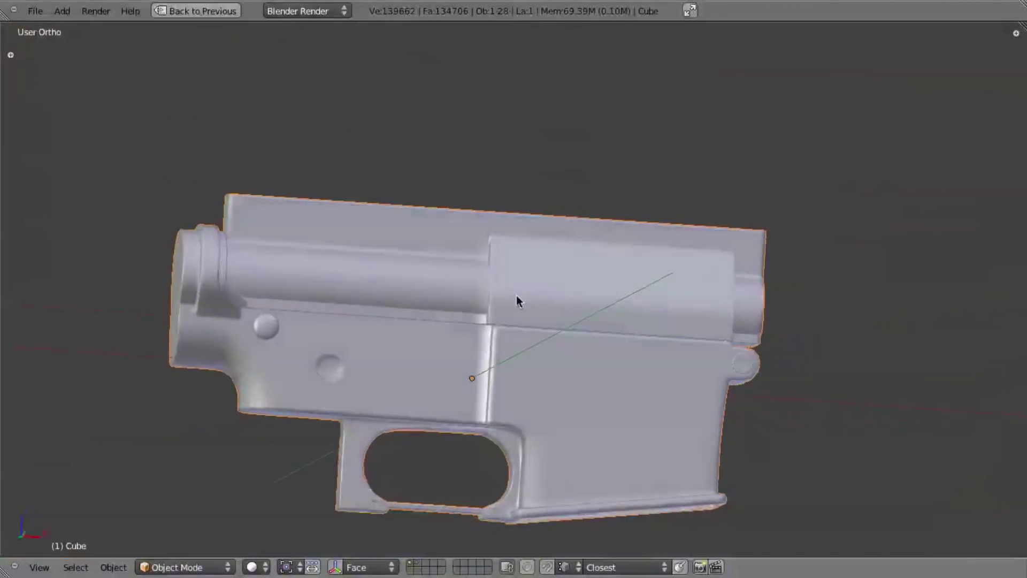
middle_click_drag(517, 297, 631, 357)
scroll(631, 357, "up", 4)
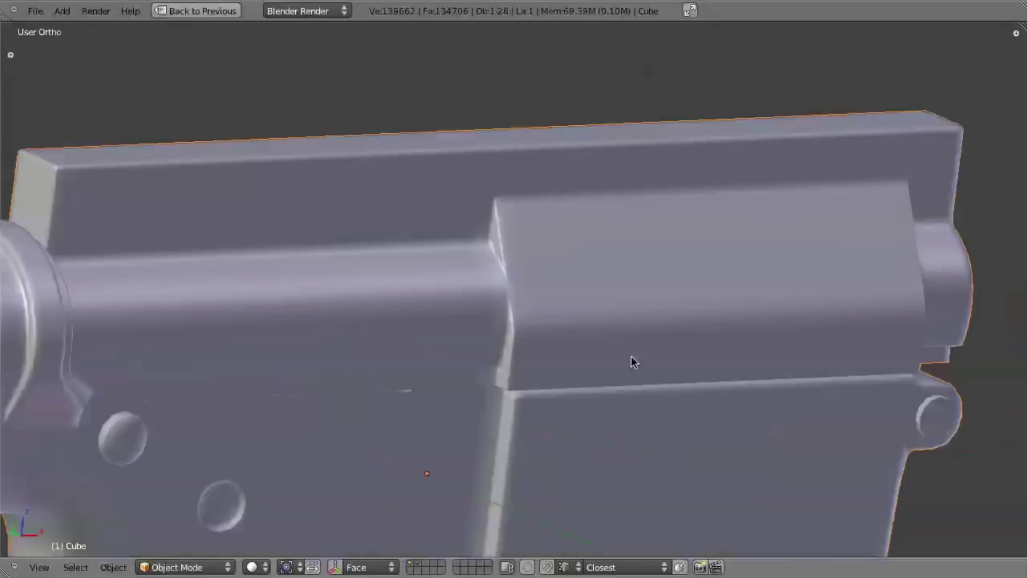
key("Tab")
scroll(636, 355, "up", 8)
middle_click_drag(495, 377, 513, 319)
key("a")
scroll(514, 319, "down", 3)
key("Tab")
middle_click_drag(580, 339, 566, 364)
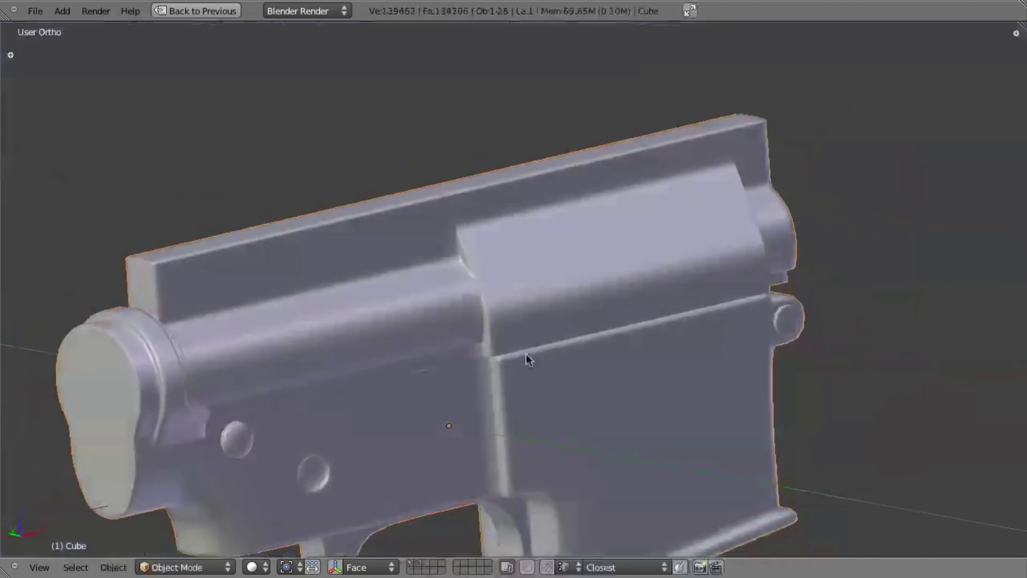
middle_click_drag(528, 355, 506, 303)
scroll(502, 278, "up", 6)
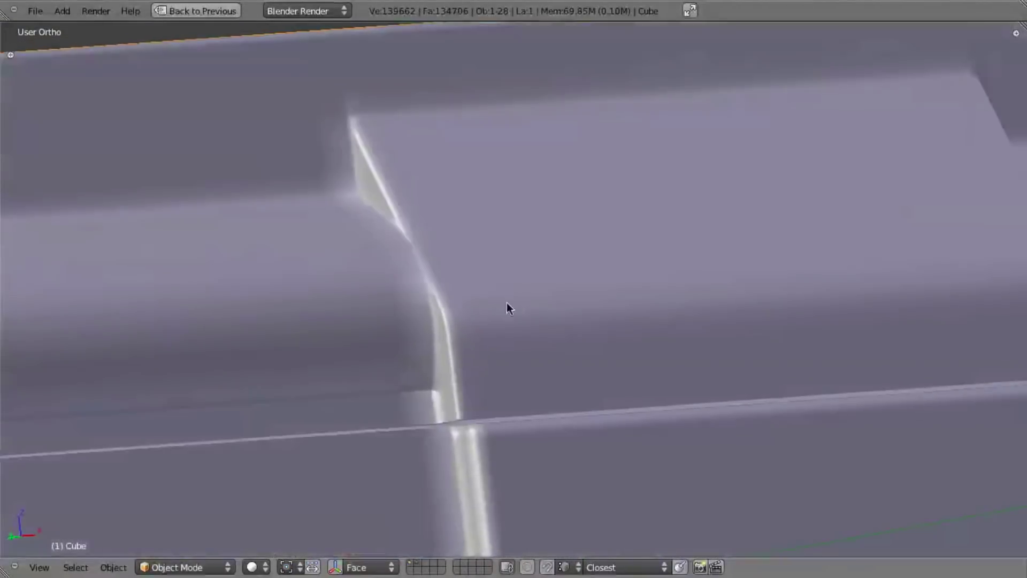
Step: Select all the faces that close the gap between the curved tube and the sloped block
key("Tab")
middle_click_drag(430, 314, 488, 304)
scroll(557, 298, "down", 5)
middle_click_drag(557, 298, 731, 289)
scroll(731, 289, "up", 8)
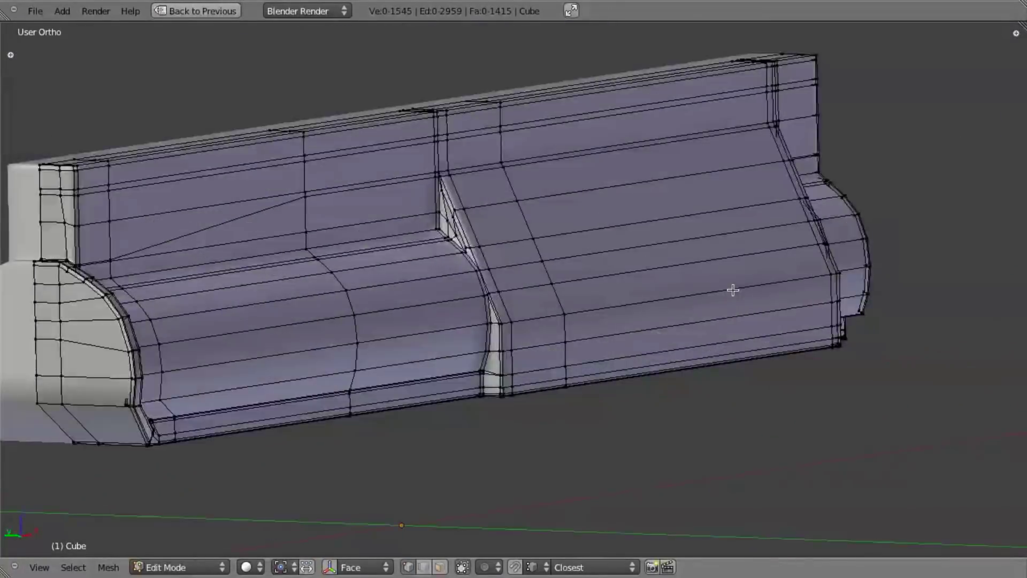
scroll(608, 258, "down", 2)
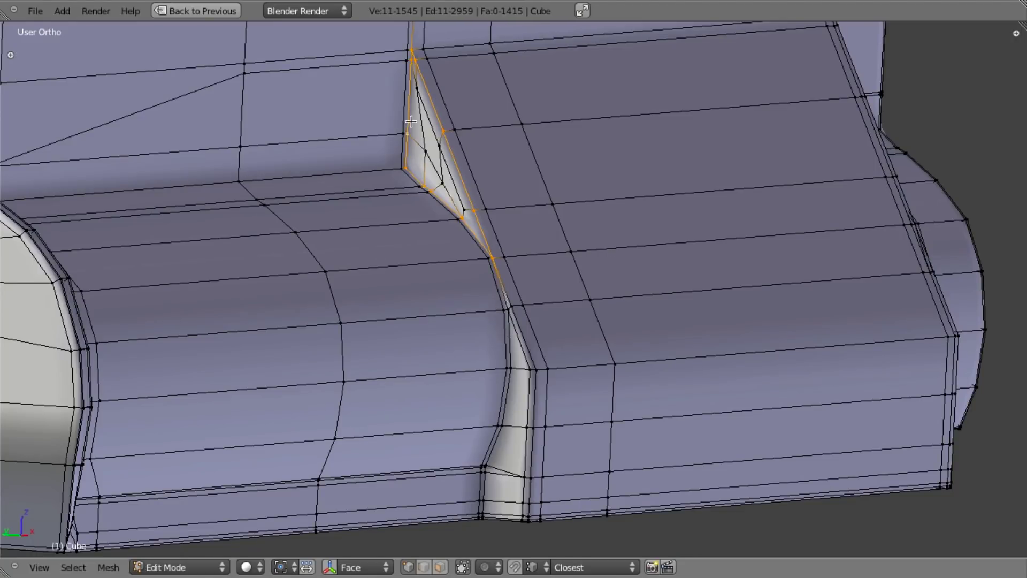
middle_click_drag(523, 429, 460, 377)
scroll(473, 429, "up", 3)
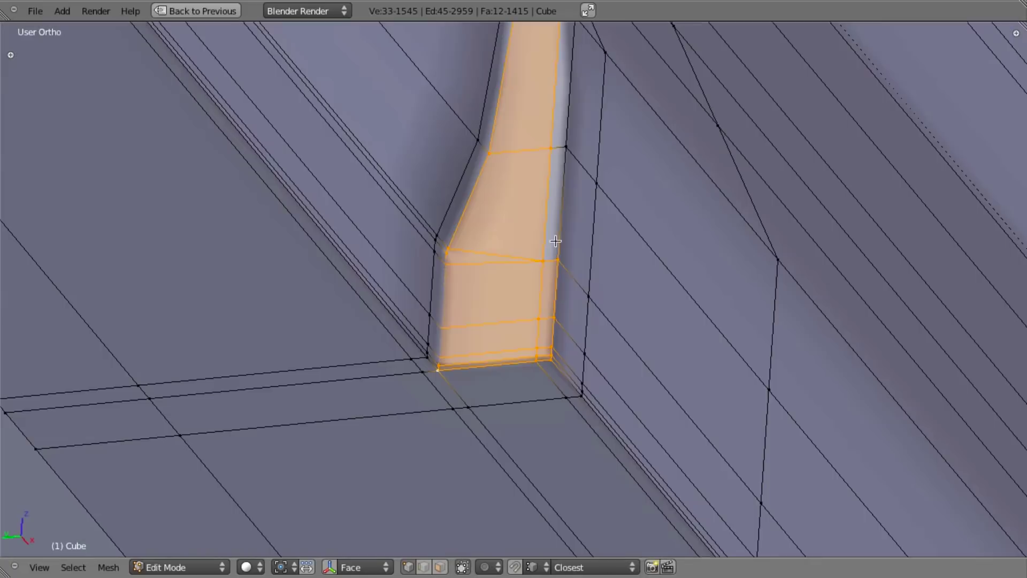
right_click(575, 37, "shift")
scroll(561, 159, "down", 8)
middle_click_drag(561, 158, 471, 319)
middle_click_drag(494, 220, 542, 352, "shift")
scroll(532, 328, "up", 6)
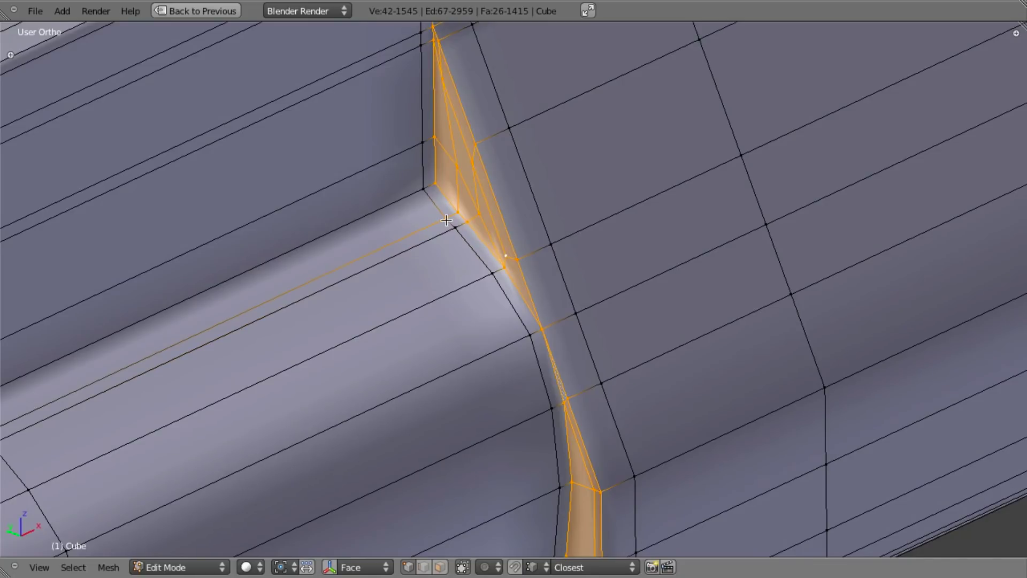
Step: Duplicate the selected gap faces and move the copy along X towards the sloped block's other end
scroll(446, 220, "down", 10)
middle_click_drag(577, 309, 609, 305)
key("shift+d")
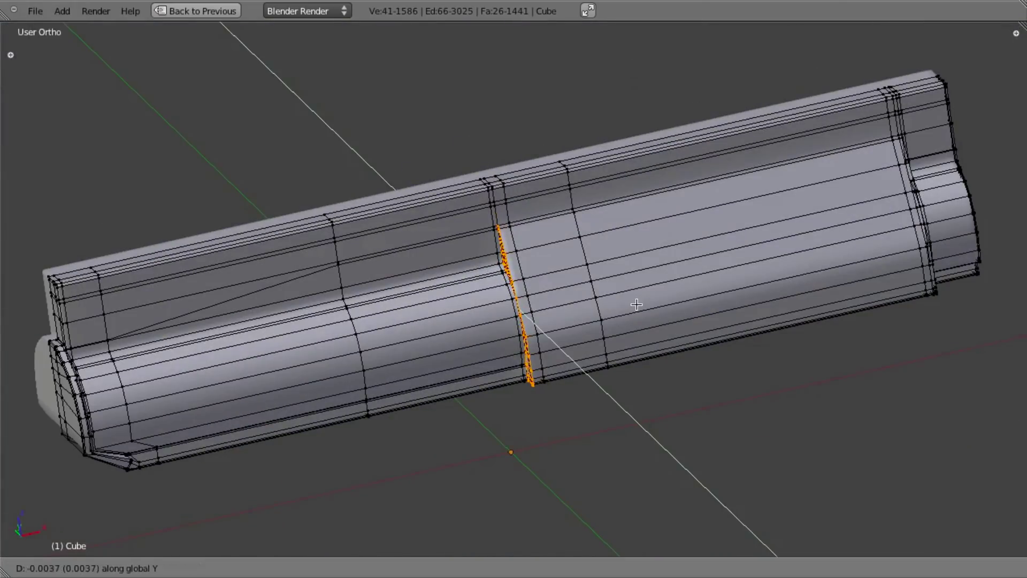
left_click(1016, 221)
middle_click_drag(1016, 221, 984, 213)
scroll(1000, 212, "up", 6)
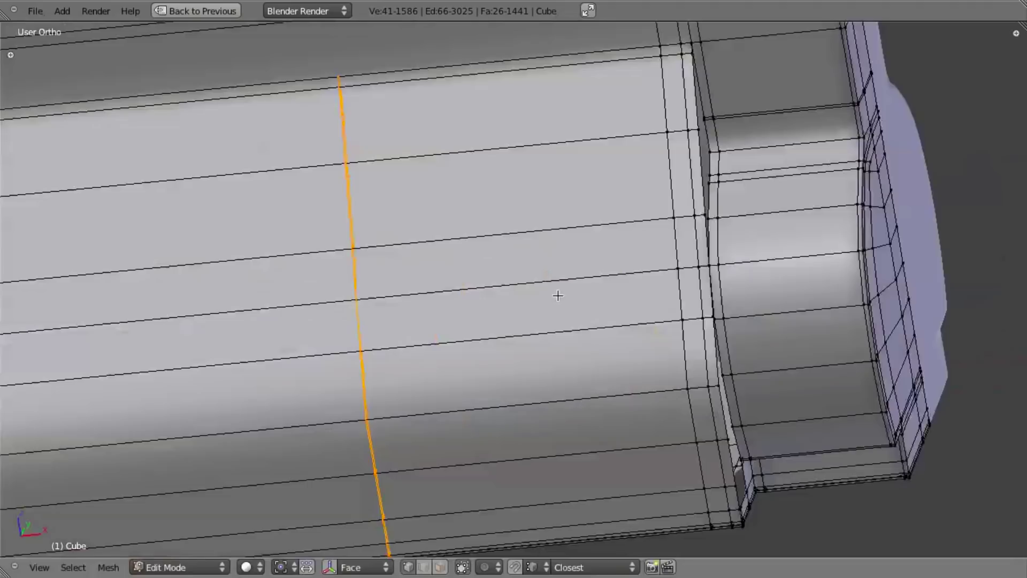
middle_click_drag(487, 292, 401, 324, "shift")
key("g")
key("x")
left_click(712, 284)
Step: Align the mirrored copy of the gap faces along X with the block's end edge, snapping it to the edge vertices
middle_click_drag(712, 283, 646, 278)
scroll(685, 298, "up", 5)
key("g")
key("x")
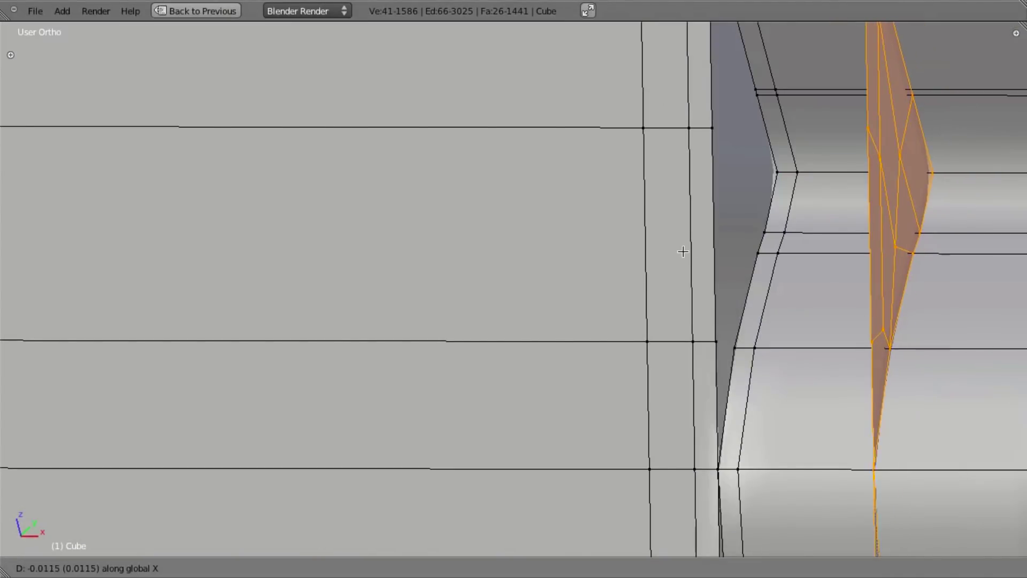
left_click(634, 250)
key("g")
left_click(713, 128, "ctrl")
Step: Select all geometry linked to the placed gap faces and remove its doubled vertices
scroll(768, 250, "down", 1)
middle_click_drag(768, 250, 609, 380)
scroll(708, 236, "down", 2)
scroll(635, 291, "down", 1)
middle_click_drag(647, 464, 564, 287)
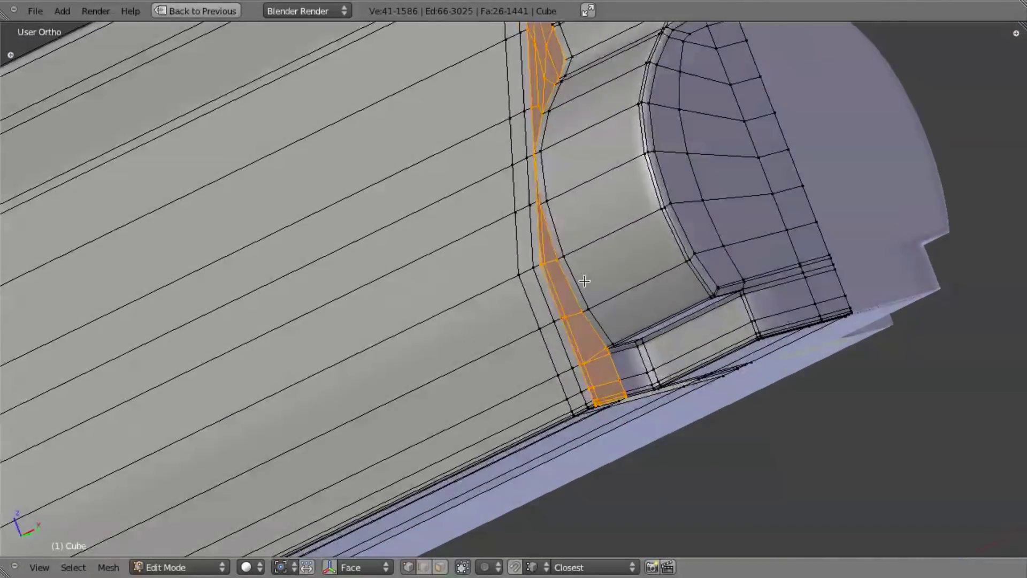
scroll(549, 277, "up", 4)
scroll(586, 254, "down", 4)
key("ctrl+l")
key("w")
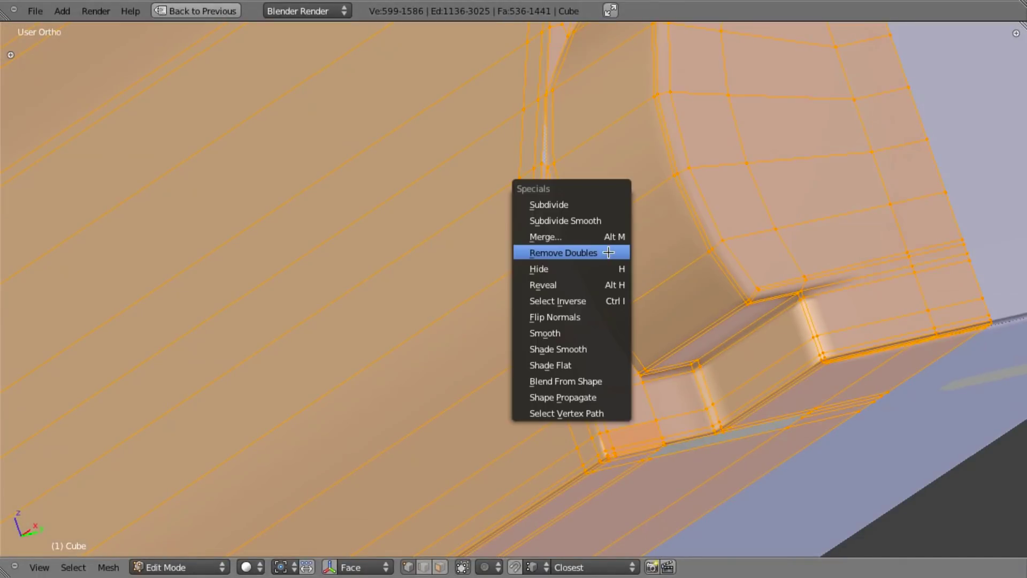
left_click(608, 253)
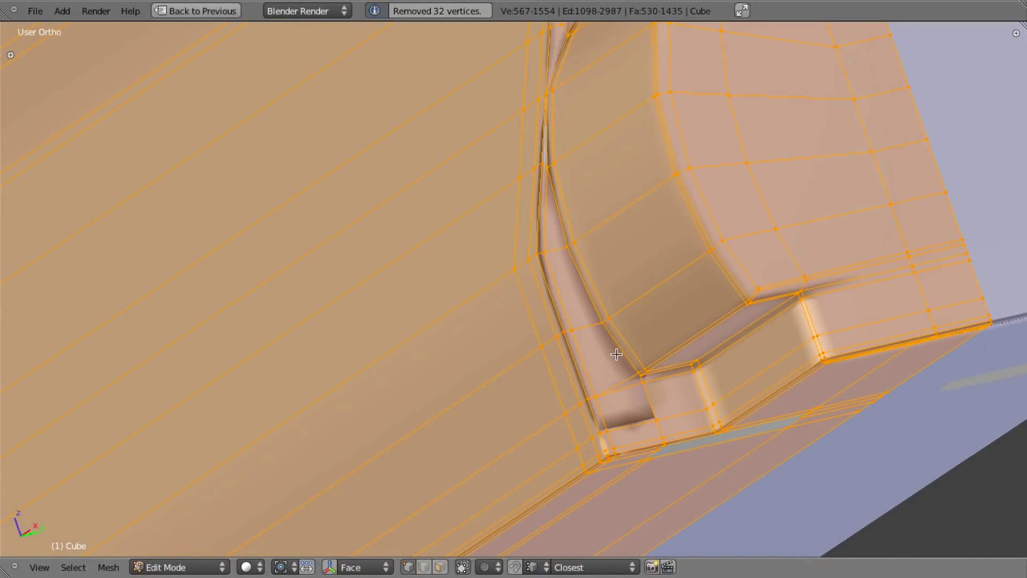
Step: Edge-slide the short horizontal edge row just above the tube at the new junction upwards
scroll(610, 256, "down", 3)
middle_click_drag(610, 257, 594, 321)
scroll(570, 215, "up", 4)
scroll(571, 215, "up", 1)
middle_click_drag(617, 221, 545, 231, "shift")
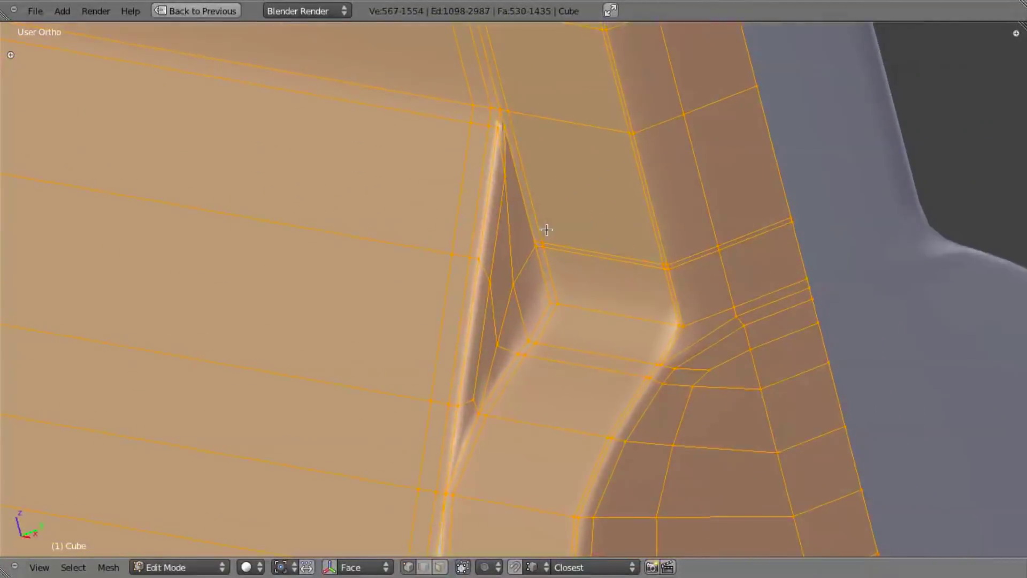
scroll(546, 232, "up", 3)
key("a")
right_click(600, 216, "alt")
middle_click_drag(605, 264, 599, 450, "shift")
key("ctrl+e")
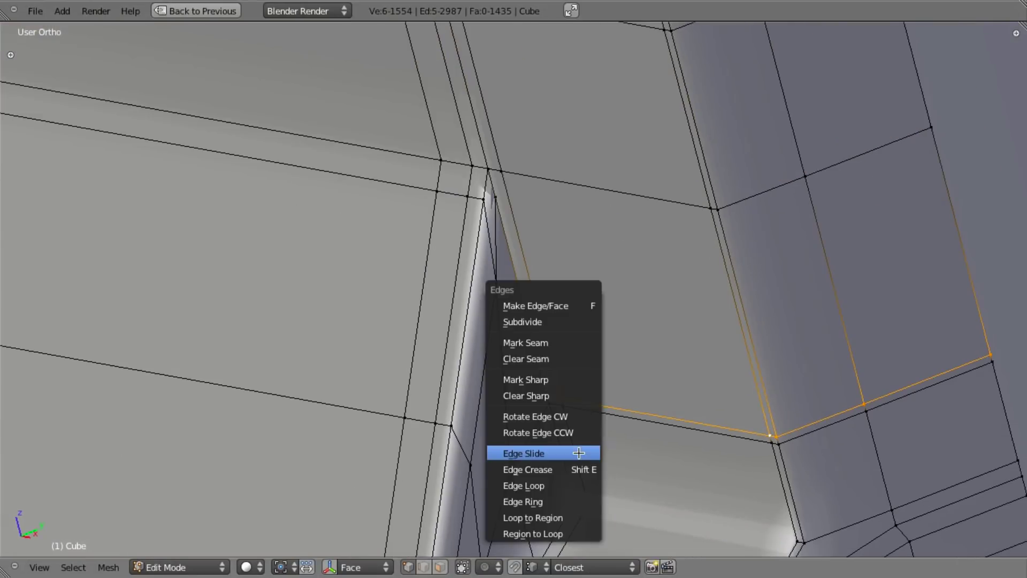
left_click(578, 453)
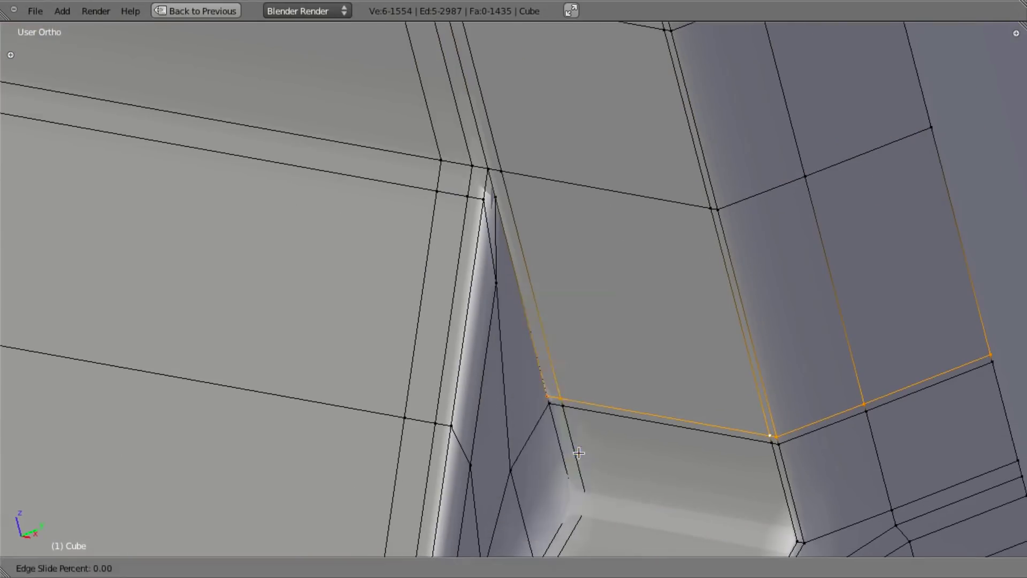
left_click(578, 396)
Step: Move the selected edge row up along Z to meet the top vertex of the thin gap triangle
middle_click_drag(583, 384, 572, 444, "shift")
scroll(575, 428, "up", 4)
key("g")
key("z")
left_click(579, 399)
key("g")
key("z")
left_click(453, 227)
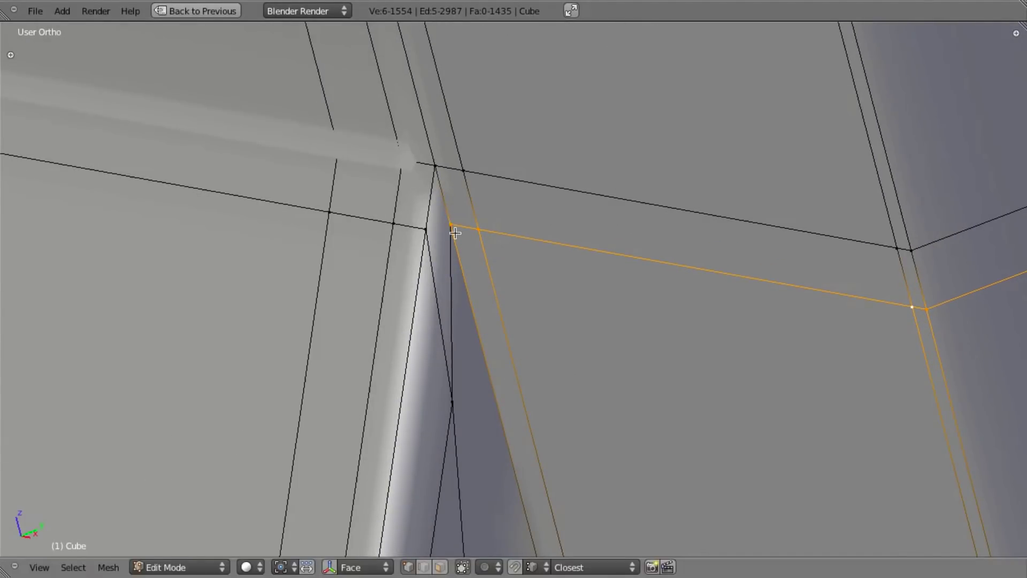
Step: Remove doubles across the whole mesh, deselect everything and check the junction's shading in object mode
key("a")
key("a")
key("w")
left_click(479, 291)
key("a")
scroll(499, 415, "down", 5)
key("Tab")
middle_click_drag(491, 397, 587, 395)
key("Tab")
key("Tab")
Step: Apply the Mirror modifier on the upper receiver, keeping only the subdivision surface modifier
key("KP_3")
key("KP_1")
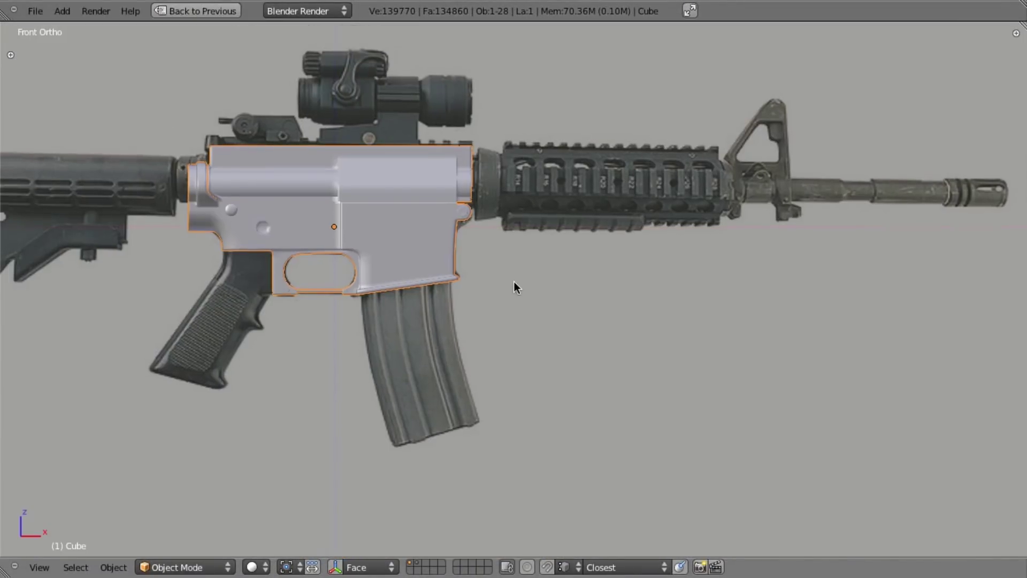
key("ctrl+Up")
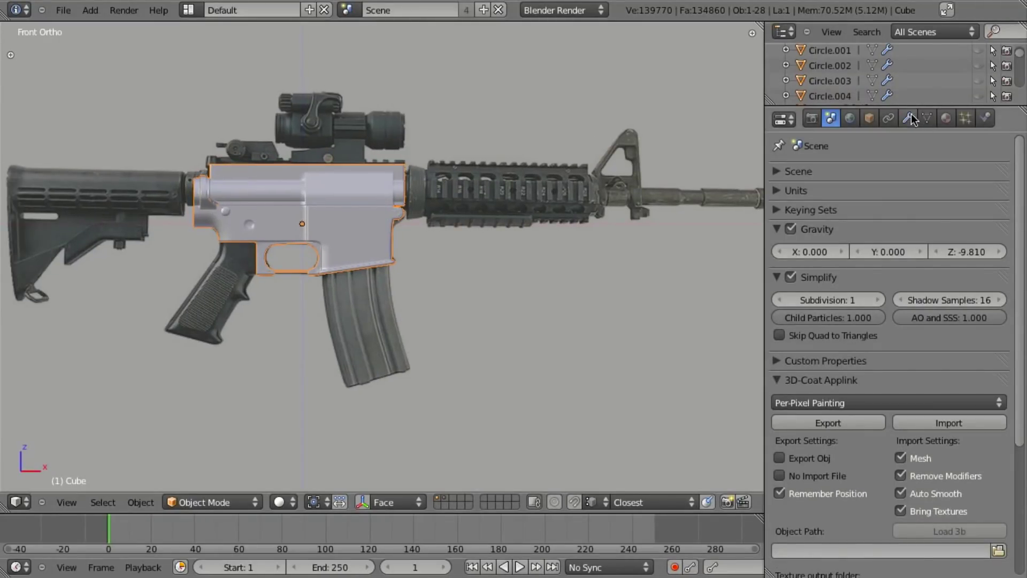
left_click(907, 117)
left_click(868, 241)
scroll(617, 220, "up", 5)
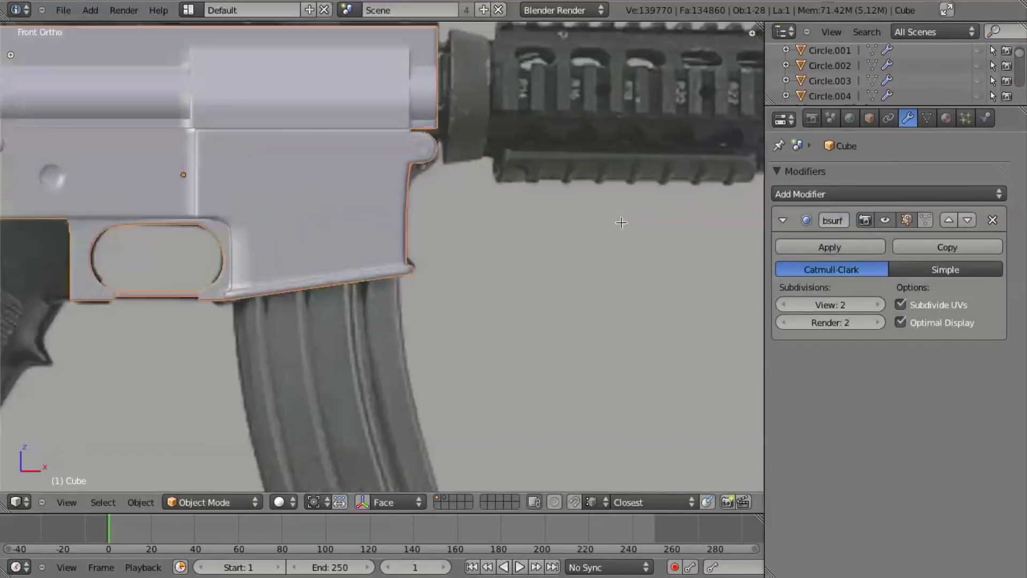
Step: Examine the full two-sided receiver mesh in edit mode from the end and from the back side
key("Tab")
middle_click_drag(684, 204, 643, 215)
key("KP_3")
middle_click_drag(545, 175, 22, 307, "shift")
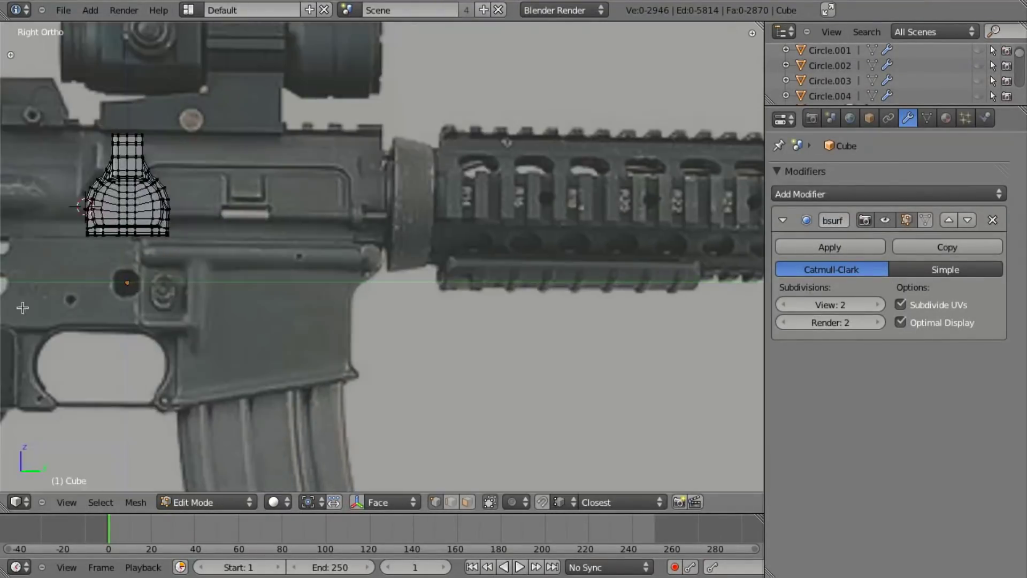
middle_click_drag(144, 191, 349, 217, "shift")
scroll(535, 236, "up", 8)
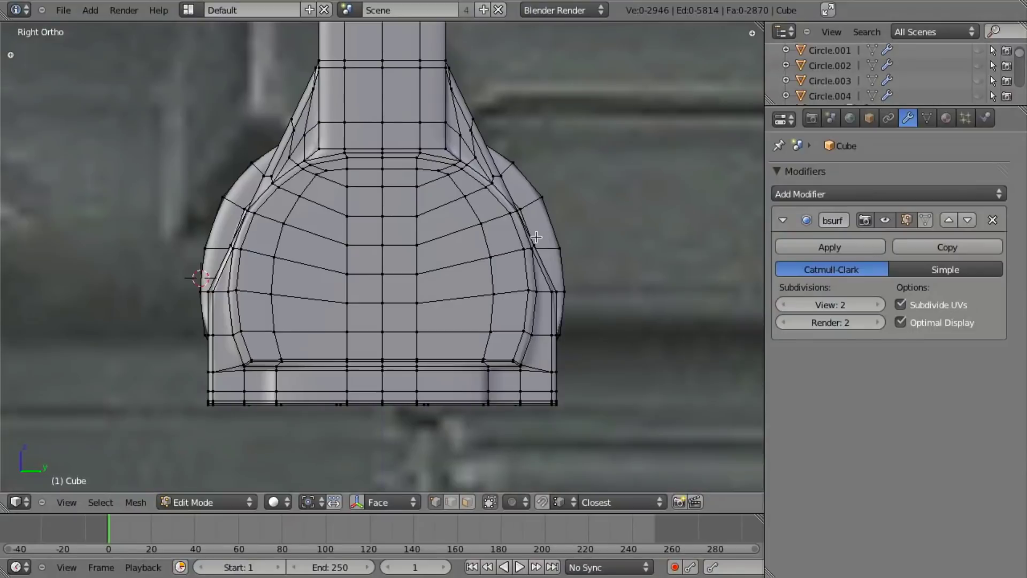
middle_click_drag(626, 246, 484, 303)
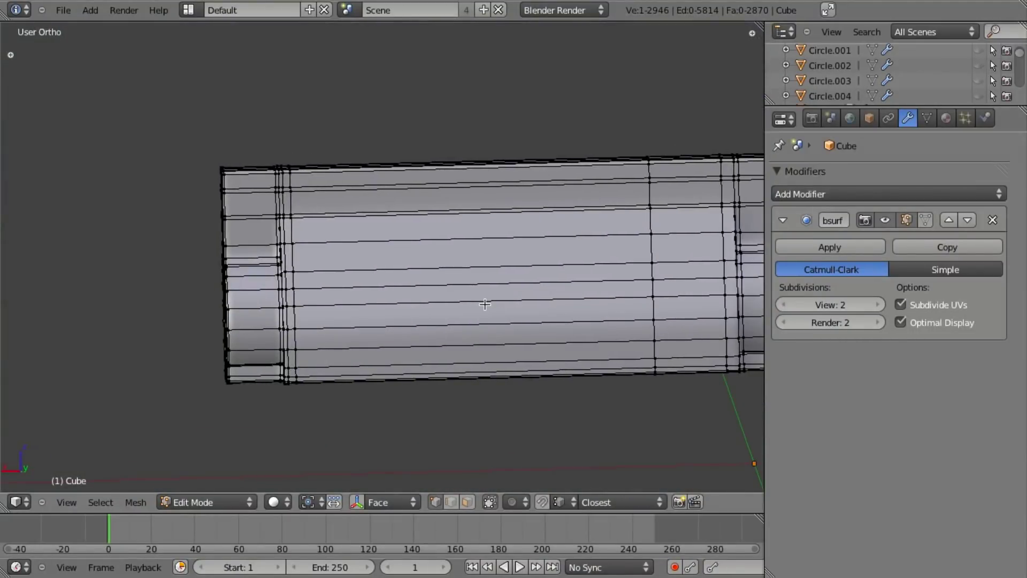
middle_click_drag(411, 303, 488, 303, "shift")
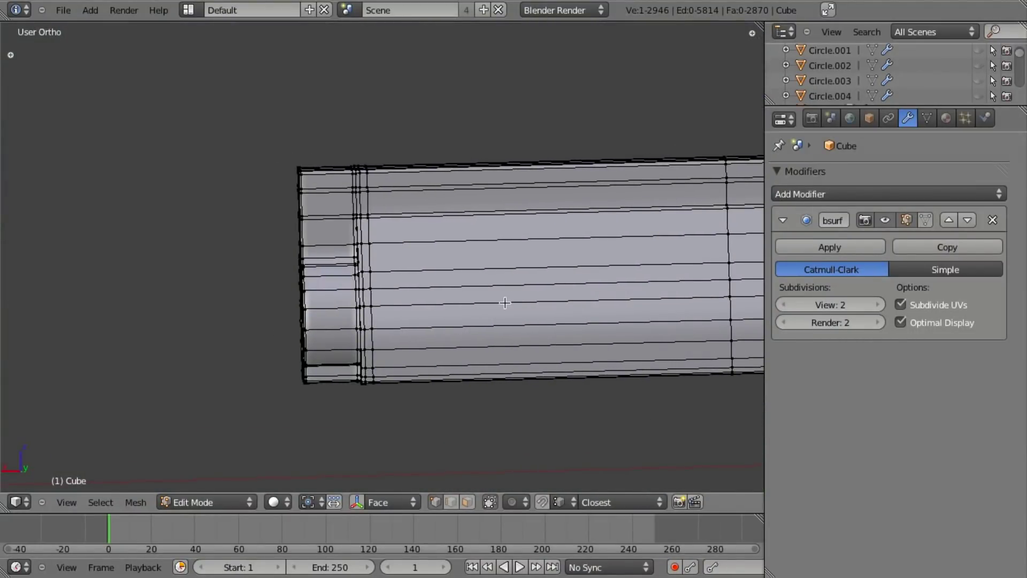
scroll(504, 303, "down", 8)
scroll(536, 294, "up", 2)
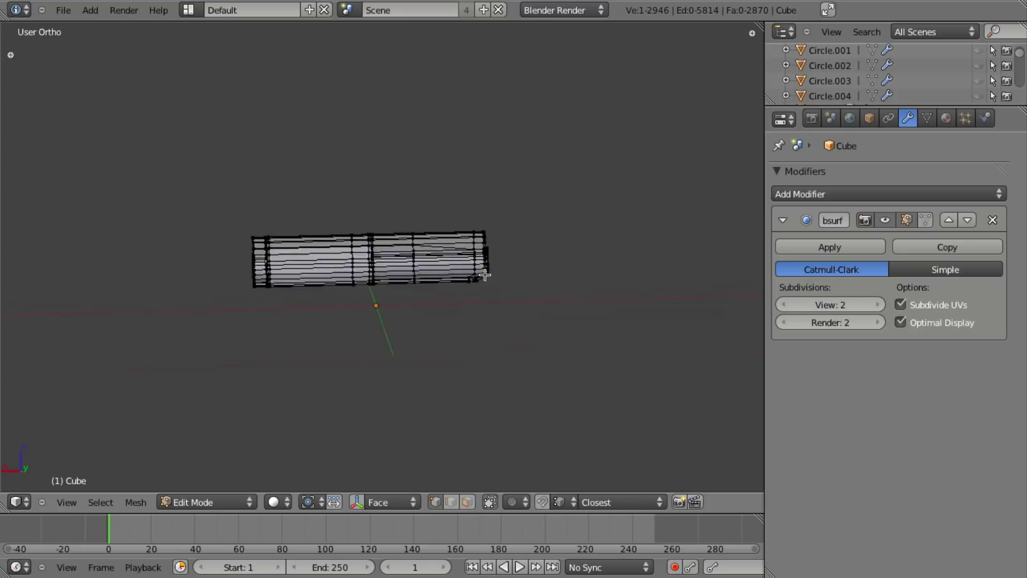
scroll(499, 288, "up", 5)
middle_click_drag(470, 287, 553, 321)
key("ctrl+Up")
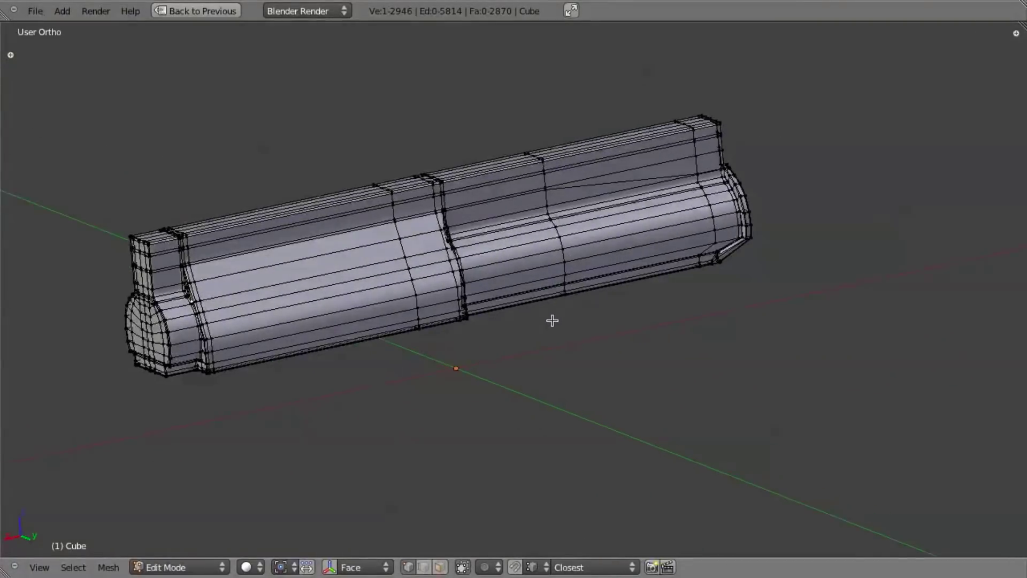
Step: Box-select the sloped block section on the receiver's back side only
key("ctrl+KP_1")
middle_click_drag(493, 283, 495, 304, "shift")
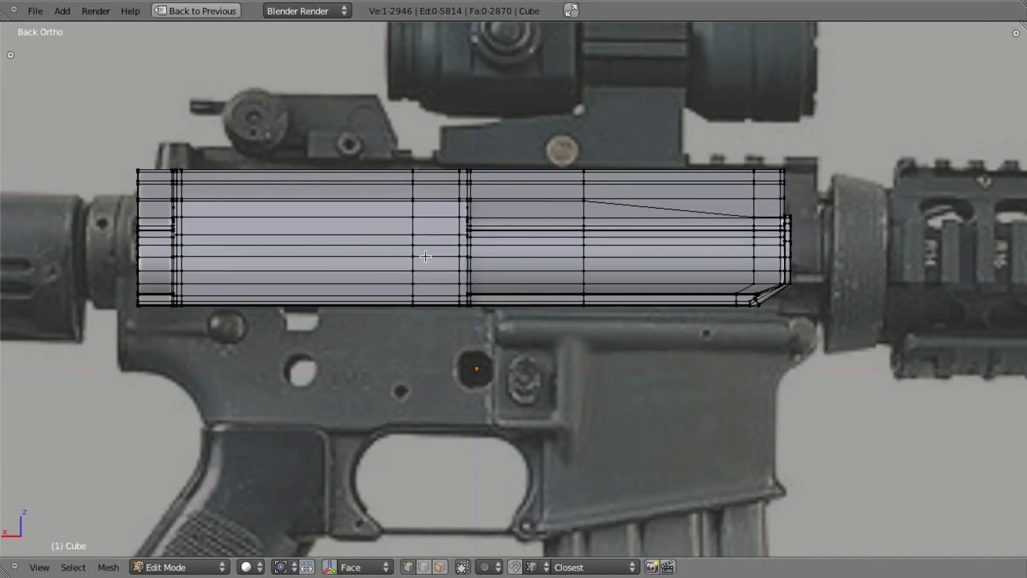
middle_click_drag(458, 219, 489, 262)
key("ctrl+KP_1")
scroll(558, 305, "up", 3)
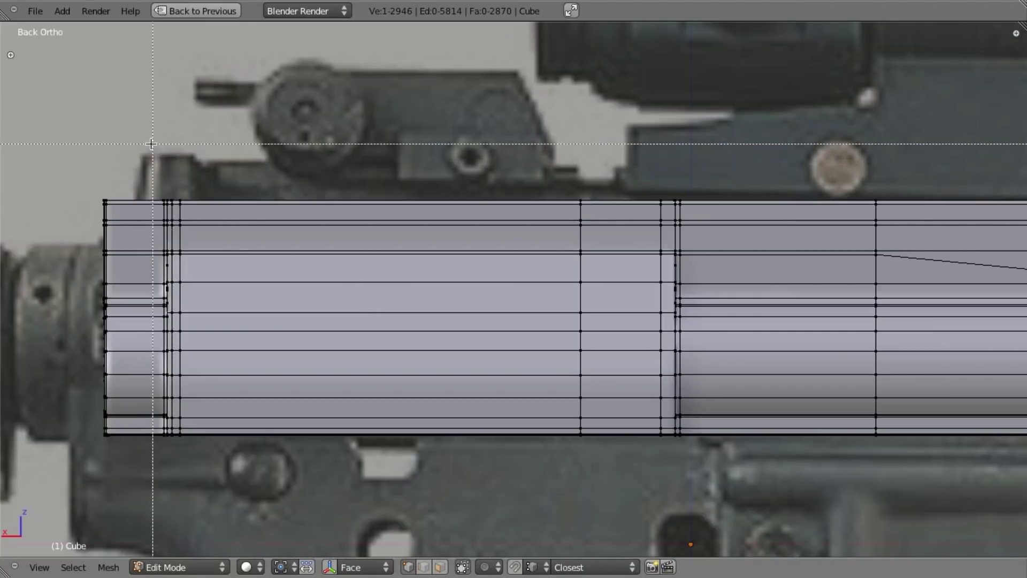
left_click_drag(383, 313, 751, 527)
middle_click_drag(571, 368, 346, 252)
middle_click_drag(478, 369, 455, 516)
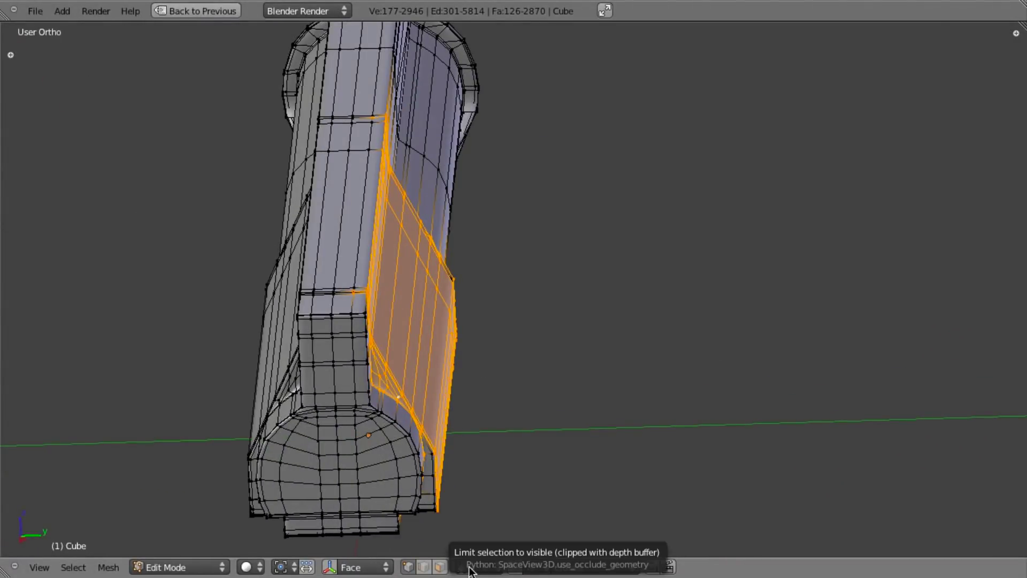
Step: Deselect the stray vertices on the receiver's top face near the end of the sloped block
scroll(463, 399, "up", 3)
middle_click_drag(295, 341, 589, 278, "shift")
scroll(589, 278, "up", 3)
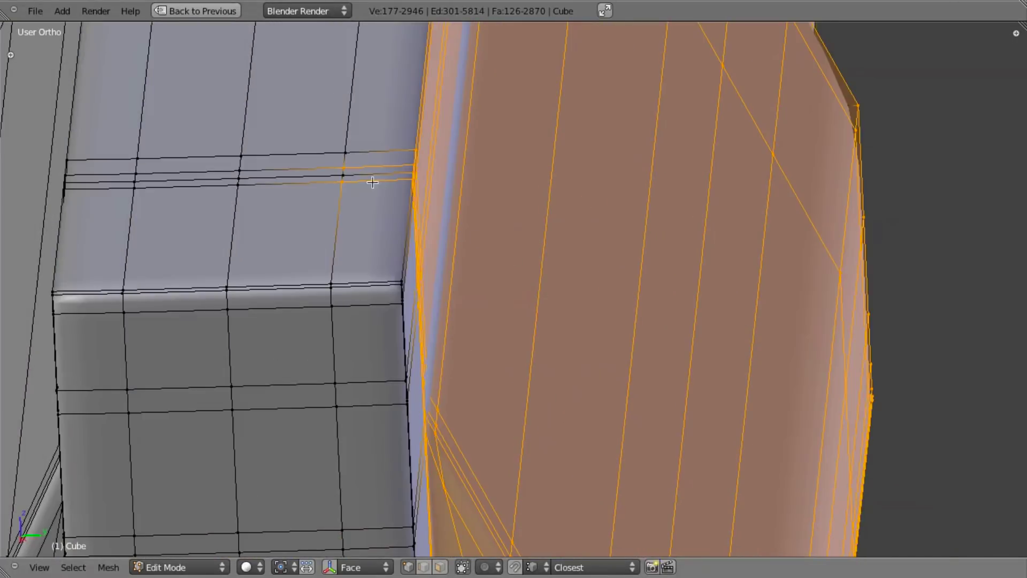
middle_click_drag(375, 203, 378, 206)
scroll(504, 332, "down", 5)
scroll(284, 305, "up", 4)
middle_click_drag(504, 332, 515, 167)
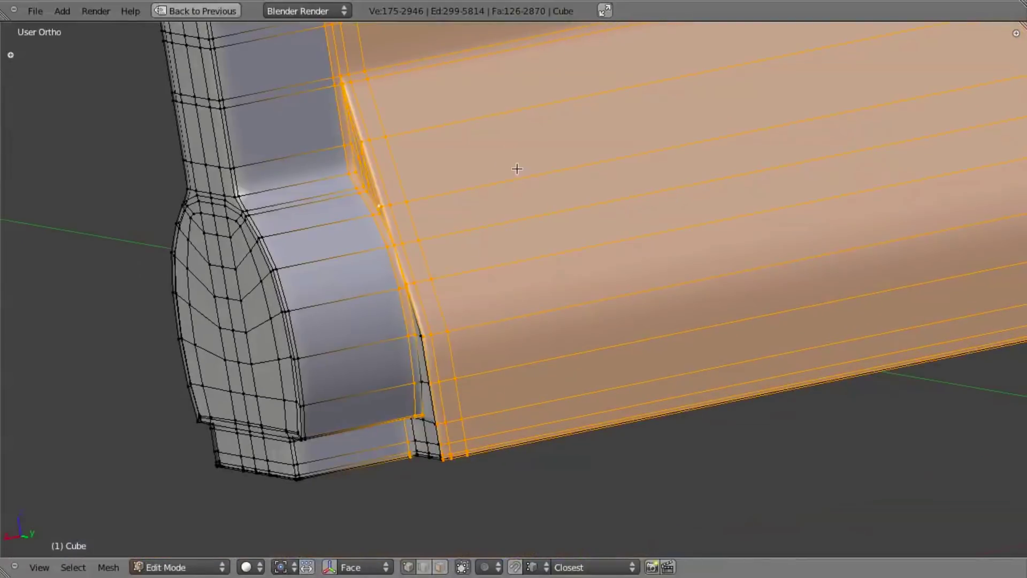
Step: Add the lower gap faces between the block and the end tube section to the selection
scroll(516, 167, "up", 1)
middle_click_drag(430, 278, 524, 222, "shift")
scroll(524, 223, "up", 2)
middle_click_drag(503, 332, 511, 265)
key("b")
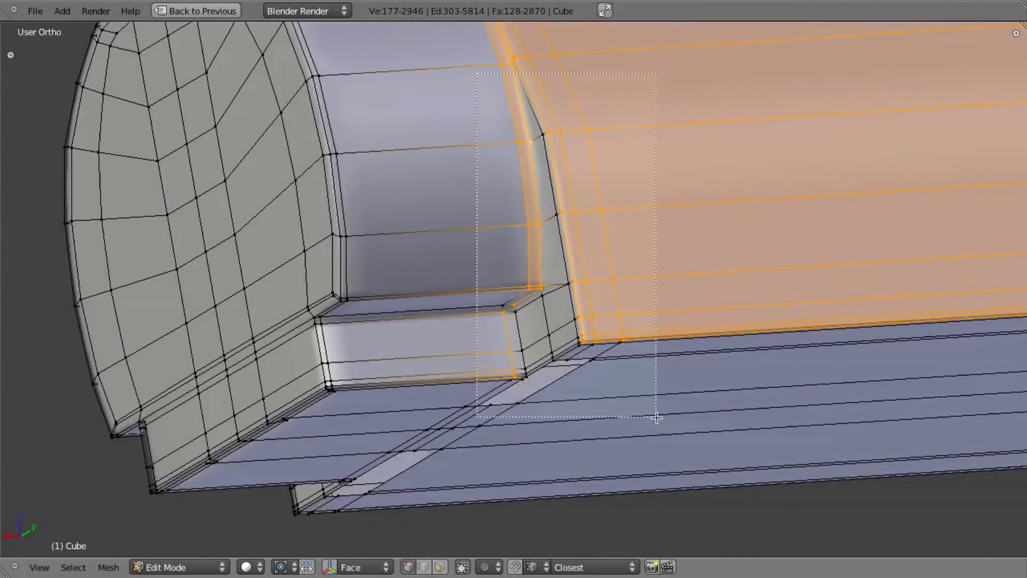
left_click_drag(657, 417, 657, 417)
Step: Deselect the underside vertices beneath the block's end junction
middle_click_drag(657, 417, 644, 364)
middle_click_drag(496, 368, 721, 446)
middle_click_drag(674, 433, 617, 417, "shift")
scroll(626, 429, "up", 7)
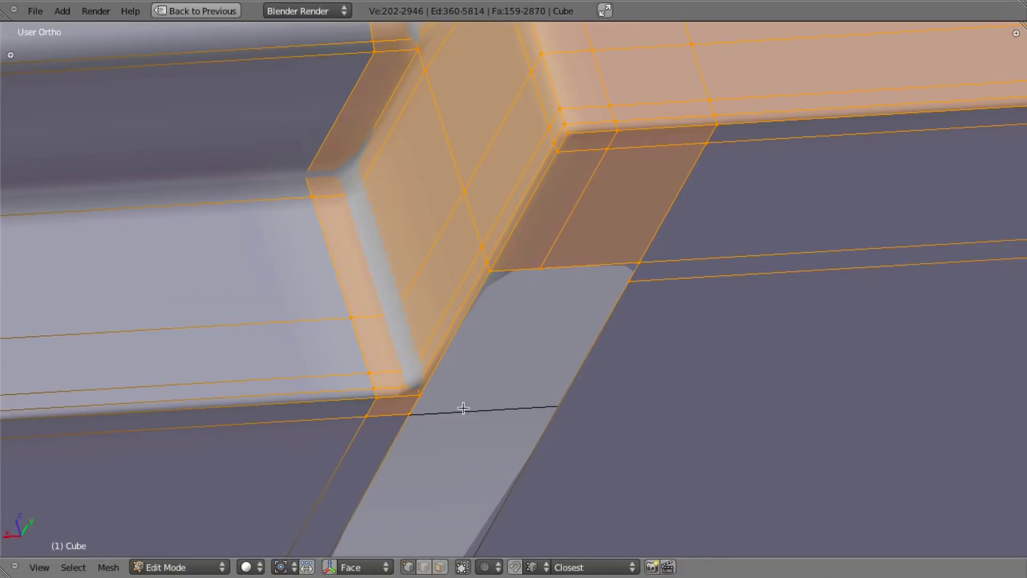
right_click(537, 264, "shift")
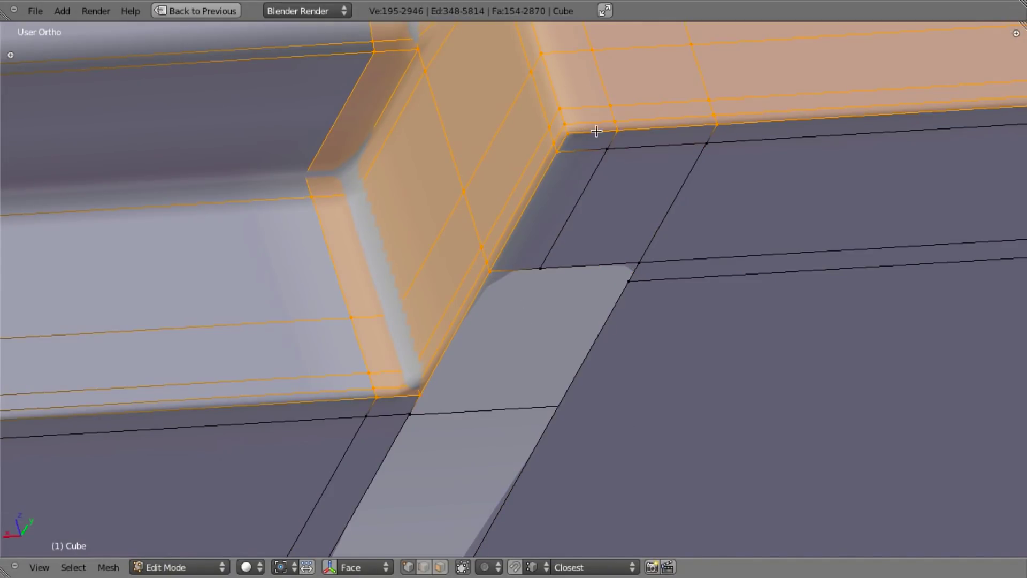
Step: Add the lower gap faces at the block's junction with the long tube to the selection
scroll(491, 352, "down", 5)
middle_click_drag(546, 264, 807, 235)
scroll(720, 271, "up", 10)
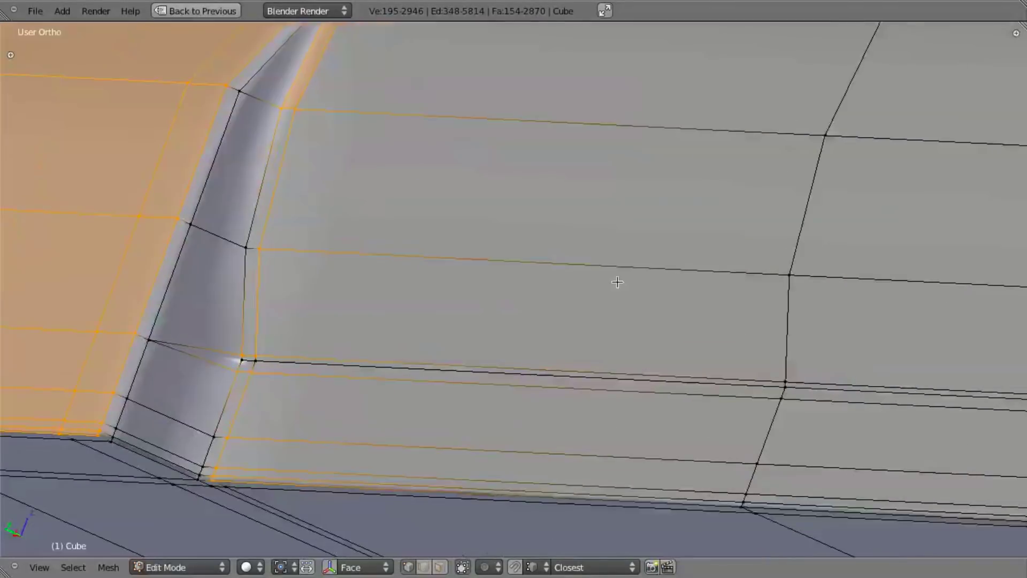
scroll(616, 282, "down", 4)
key("b")
left_click_drag(312, 130, 470, 369)
middle_click_drag(470, 383, 338, 364)
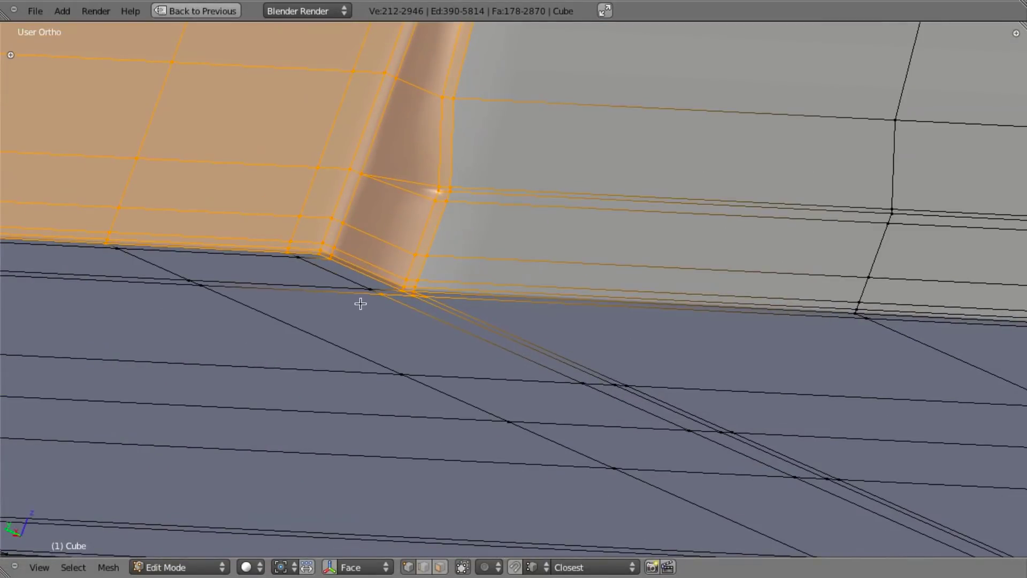
Step: Remove the stray underside and top-face vertices around the long-tube junction from the selection
scroll(439, 298, "down", 5)
middle_click_drag(474, 252, 520, 161)
left_click_drag(634, 233, 635, 233)
scroll(634, 233, "down", 7)
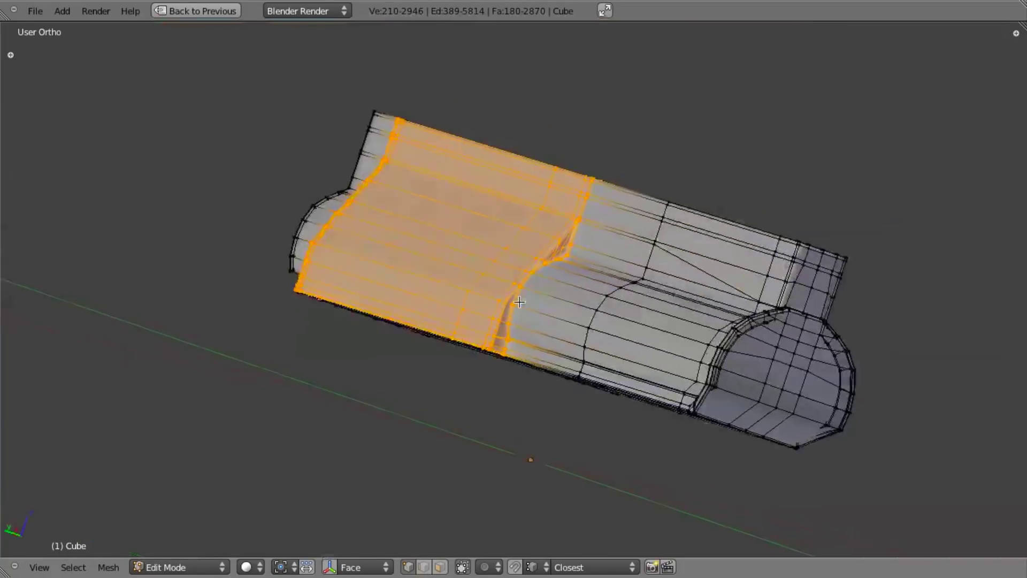
scroll(702, 301, "up", 1)
middle_click_drag(346, 294, 488, 321)
middle_click_drag(671, 253, 552, 276, "shift")
scroll(552, 276, "up", 7)
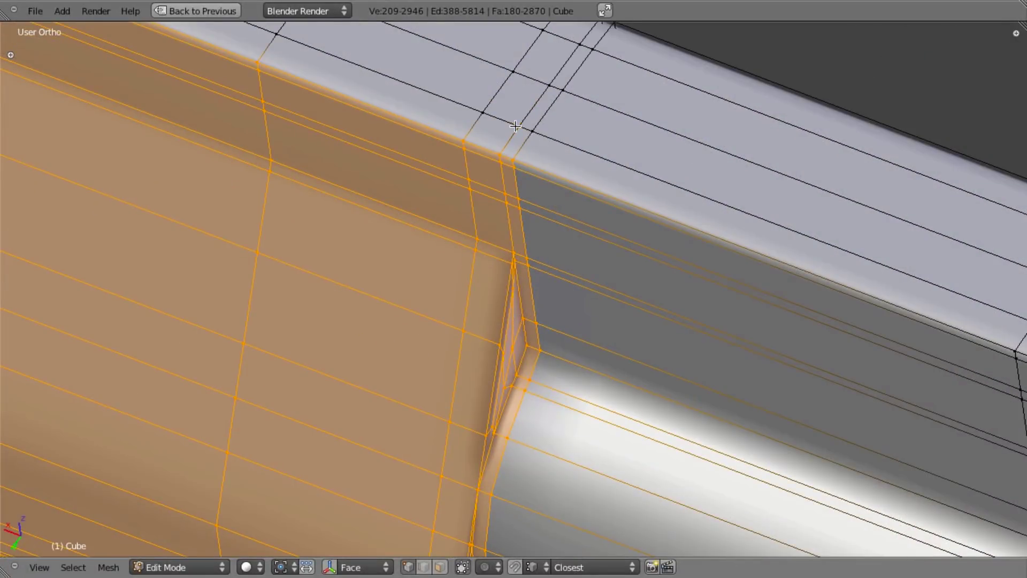
Step: Delete the selected block and gap faces from the side of the receiver
scroll(454, 284, "down", 5)
middle_click_drag(456, 316, 502, 236)
key("x")
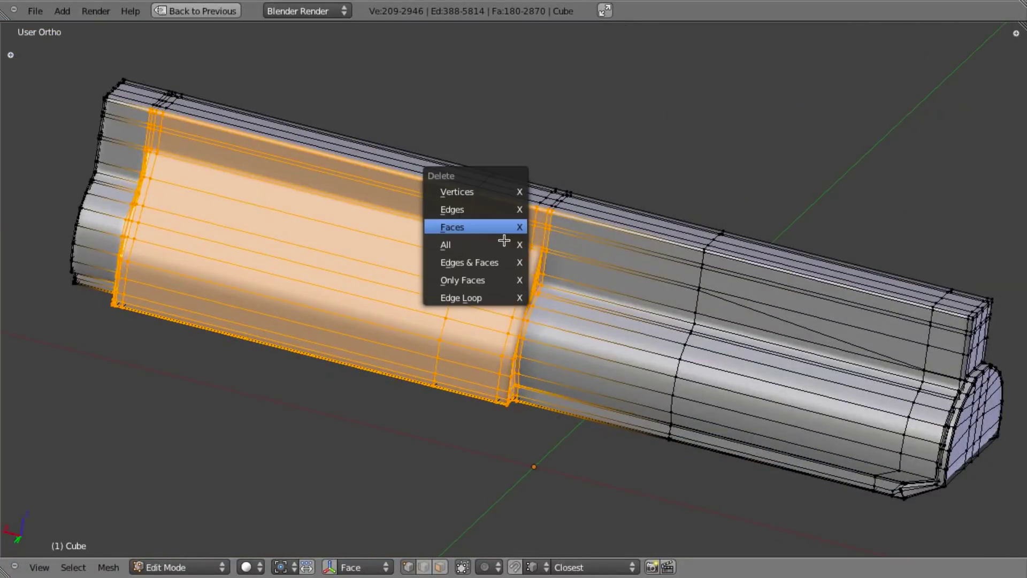
left_click(502, 235)
middle_click_drag(477, 299, 496, 255)
scroll(494, 321, "up", 3)
middle_click_drag(498, 374, 537, 282)
scroll(492, 351, "down", 5)
scroll(487, 307, "up", 5)
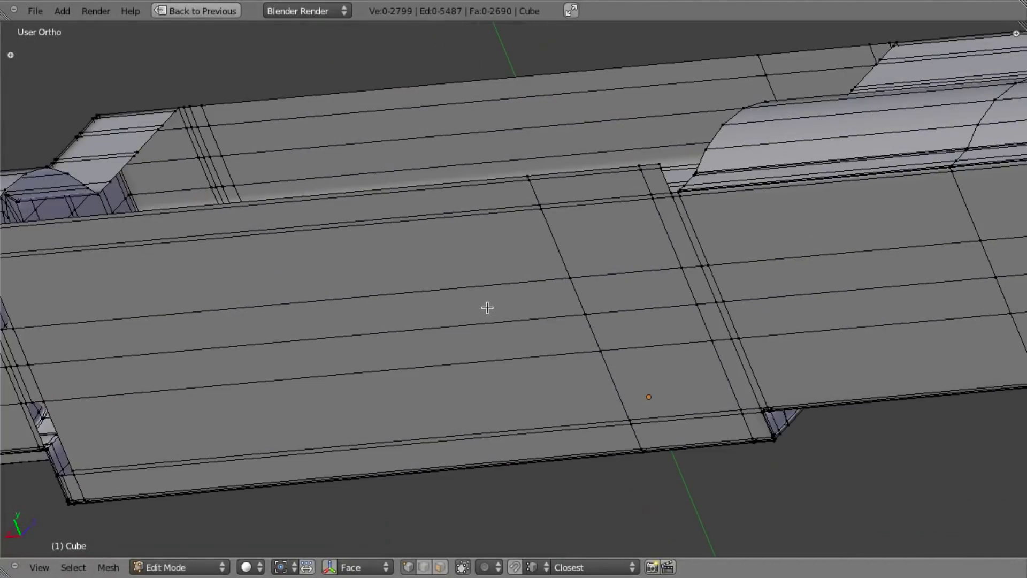
scroll(539, 239, "down", 4)
middle_click_drag(431, 199, 434, 220)
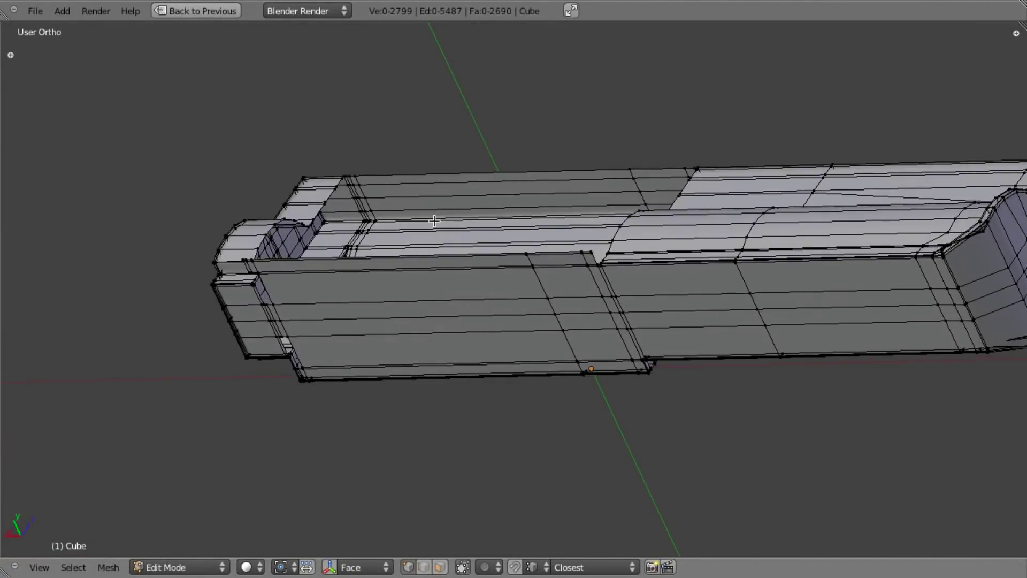
Step: Switch to the shared folder and open the body_left.JPG reference photo to examine the receiver's left side
key("super+Tab")
key("super+Tab")
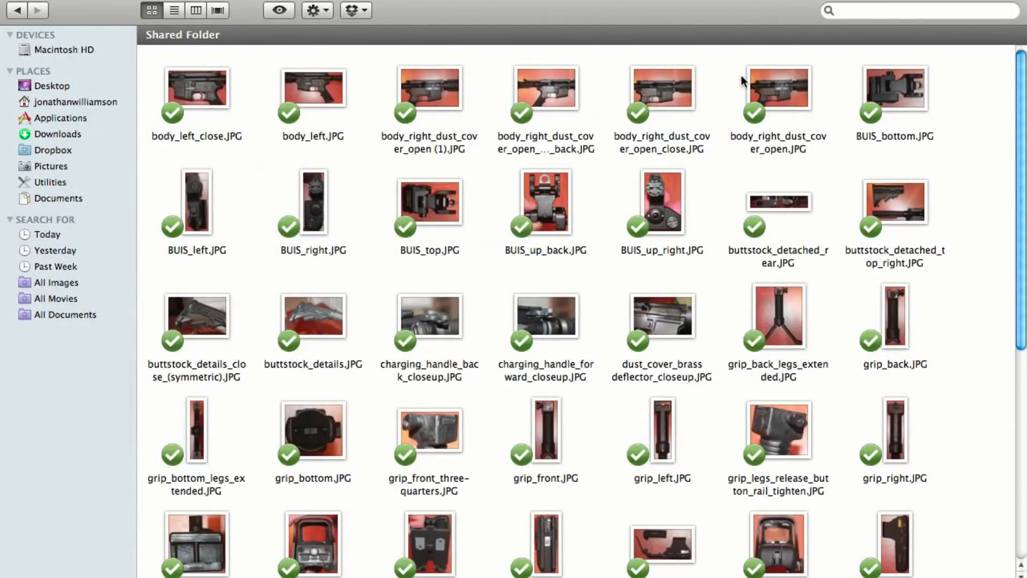
double_click(316, 85)
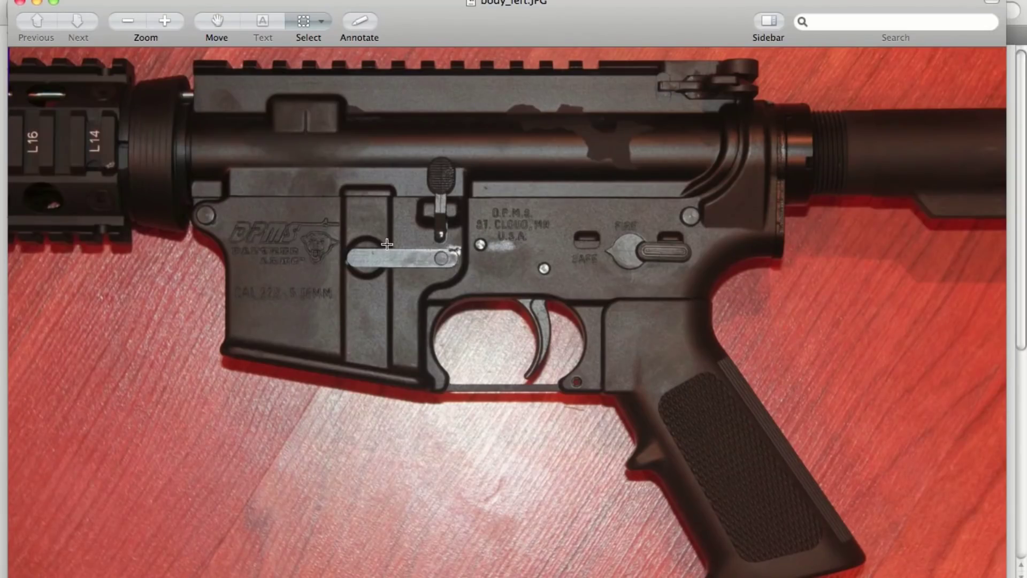
key("super+Tab")
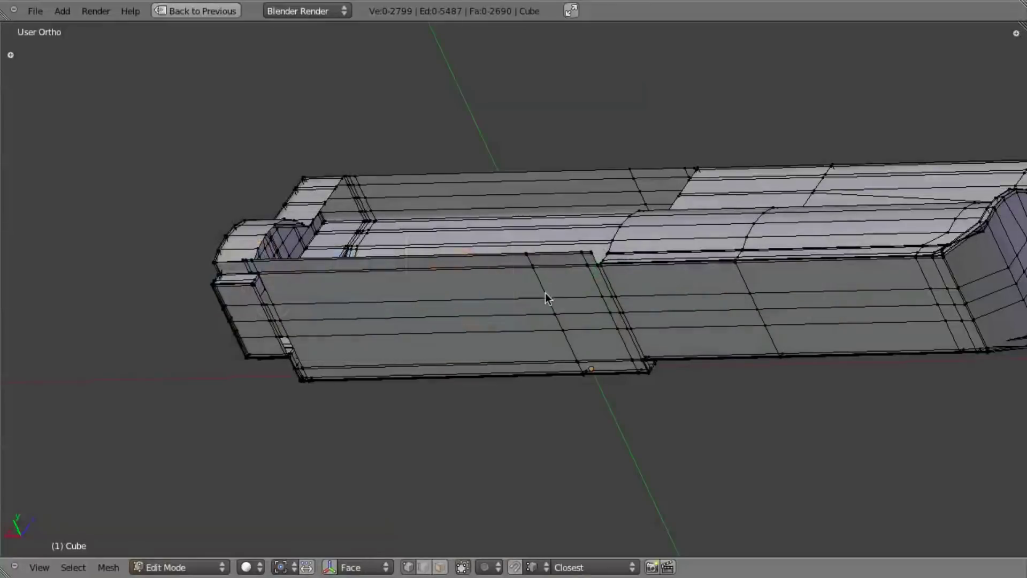
Step: Select the open boundary edge loop around the section left by the deleted block
middle_click_drag(545, 293, 611, 298)
scroll(315, 214, "up", 4)
scroll(435, 310, "up", 3)
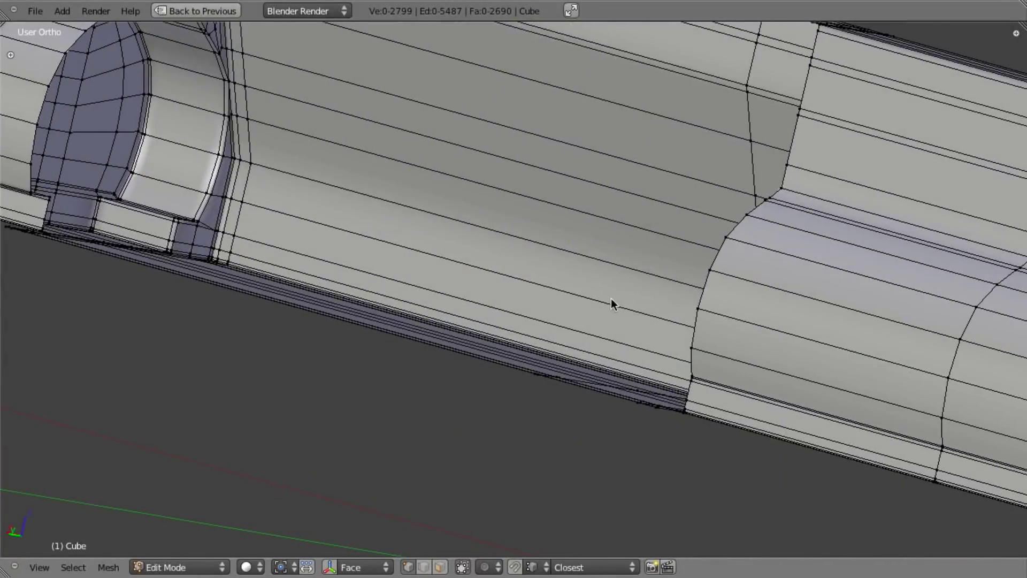
right_click(704, 292, "alt")
Step: Reduce the selection to the profile edges at the long tube's side of the opening
scroll(679, 320, "down", 5)
middle_click_drag(679, 319, 598, 170)
scroll(598, 170, "up", 5)
middle_click_drag(564, 91, 633, 158)
scroll(434, 224, "down", 4)
middle_click_drag(434, 224, 313, 271)
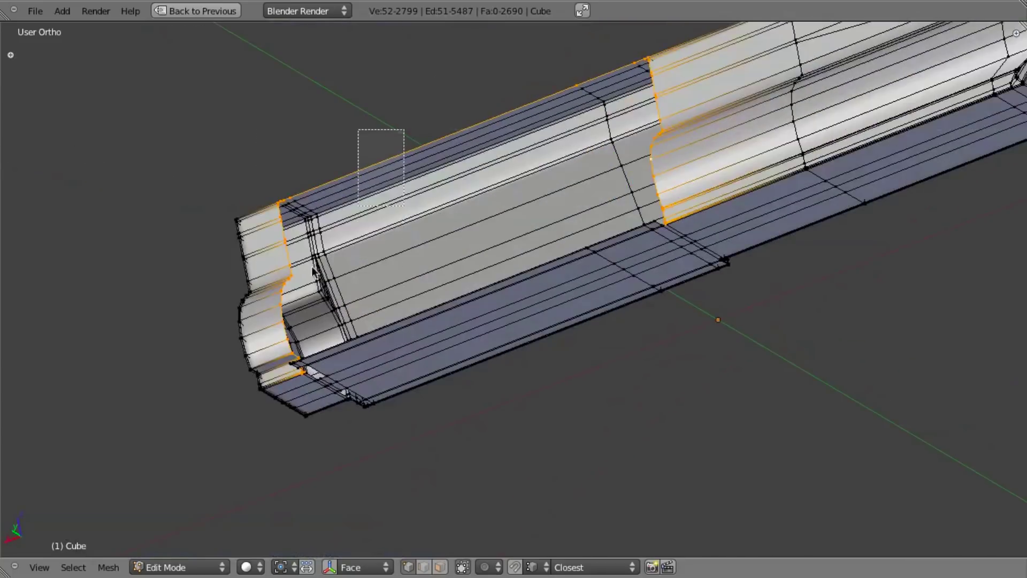
key("z")
mouse_move(403, 277)
middle_mouse_down()
mouse_move(500, 314)
mouse_move(506, 263)
mouse_move(558, 235)
middle_mouse_up()
key("ctrl+KP_1")
middle_click_drag(526, 164, 294, 345)
scroll(374, 299, "up", 6)
mouse_move(436, 265)
middle_mouse_down()
mouse_move(477, 219)
mouse_move(553, 206)
middle_mouse_up()
key("z")
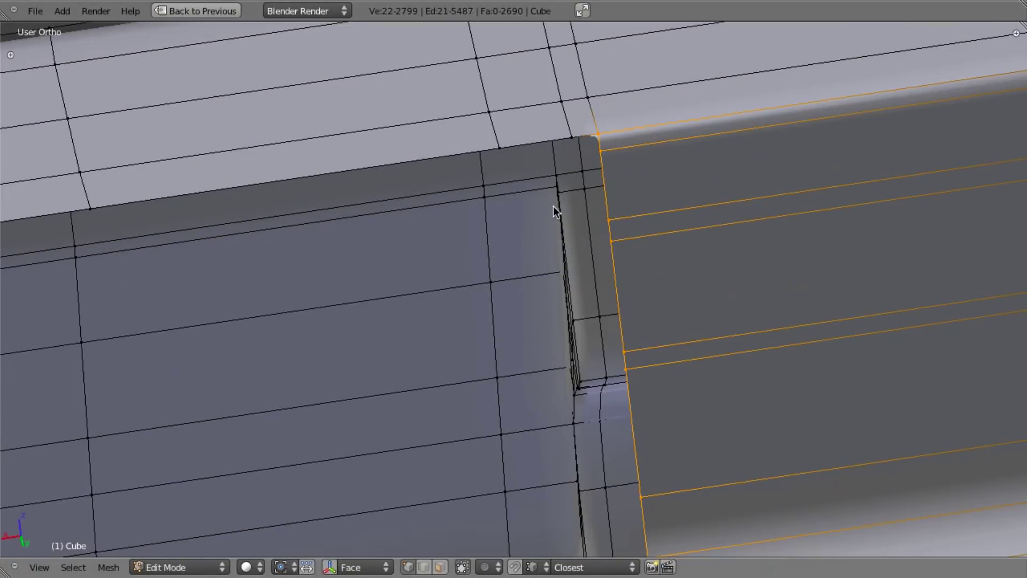
Step: Extrude the profile edges three times into the opening, aligning each extrusion with the next edge line of the top strip
key("e")
left_click(572, 139, "ctrl")
key("e")
left_click(497, 152, "ctrl")
middle_click_drag(113, 207, 457, 148, "shift")
key("e")
left_click(433, 149, "ctrl")
middle_click_drag(266, 227, 606, 163, "shift")
scroll(328, 223, "down", 5)
middle_click_drag(328, 222, 669, 155, "shift")
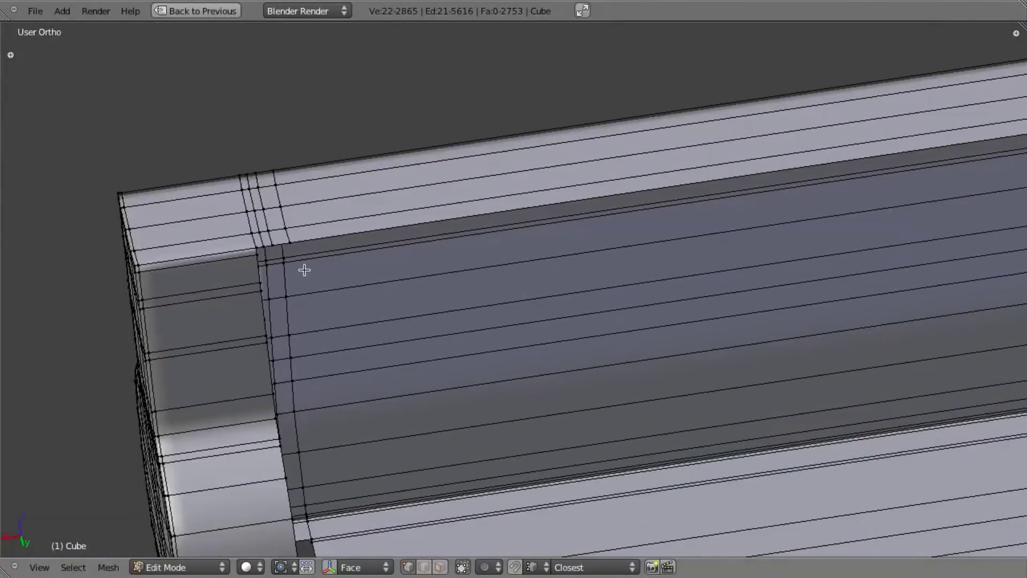
Step: Extrude the profile four more times across the opening, aligning with the top strip's edge lines up to the short end section
middle_click_drag(305, 271, 416, 245, "shift")
scroll(416, 246, "up", 4)
key("e")
left_click(255, 142)
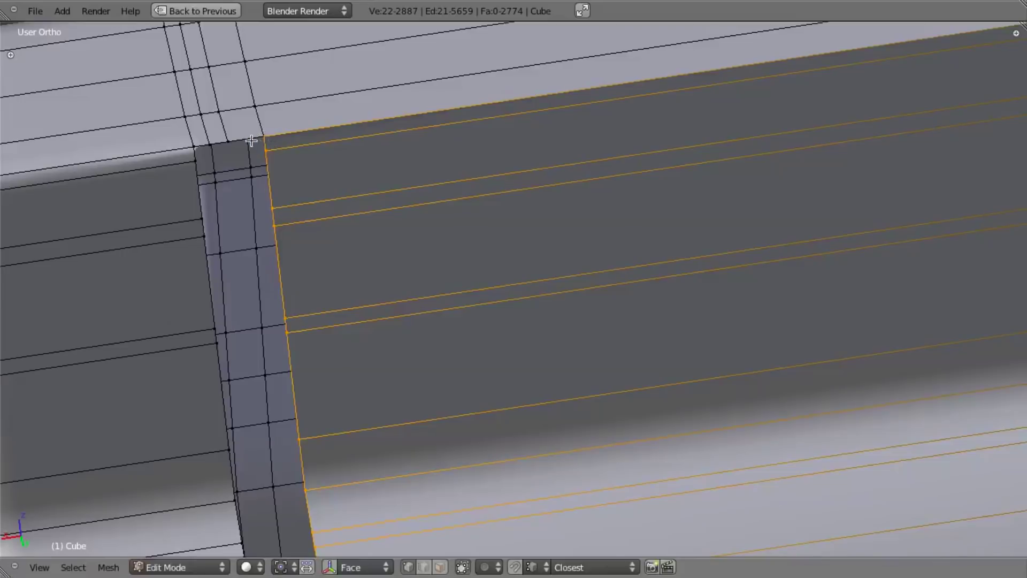
key("e")
left_click(229, 142)
key("e")
left_click(209, 140)
key("e")
left_click(193, 146)
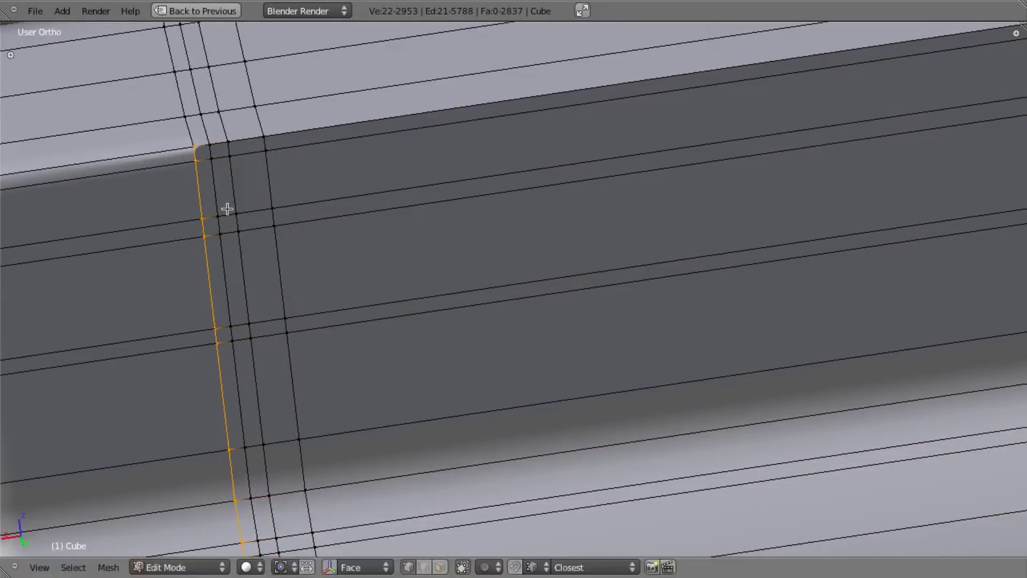
Step: Select the whole visible mesh and merge its duplicate vertices with Remove Doubles
scroll(369, 278, "down", 7)
middle_click_drag(369, 277, 479, 266)
middle_click_drag(505, 331, 527, 109, "shift")
scroll(531, 175, "up", 5)
middle_click_drag(511, 278, 557, 199)
middle_click_drag(414, 251, 447, 348, "shift")
scroll(548, 275, "up", 4)
scroll(525, 266, "down", 2)
scroll(584, 365, "down", 5)
middle_click_drag(607, 307, 423, 316, "shift")
key("a")
key("w")
left_click(644, 329)
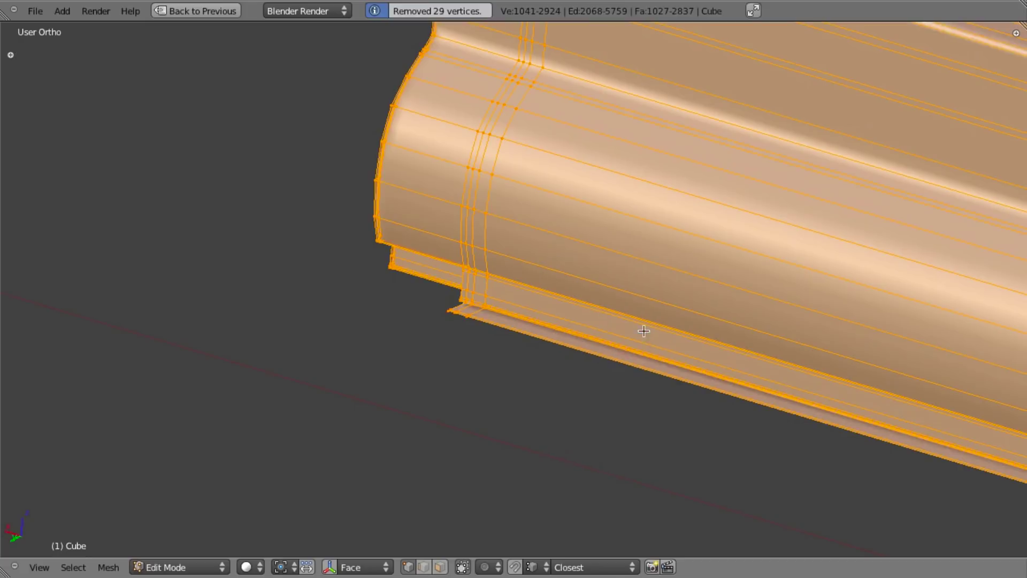
Step: Try to select the narrow face strips along the receiver's lower edge beneath the tube
middle_click_drag(643, 330, 608, 324)
scroll(371, 261, "up", 2)
scroll(371, 261, "up", 7)
key("a")
middle_click_drag(258, 193, 556, 331, "shift")
key("ctrl+KP_Add")
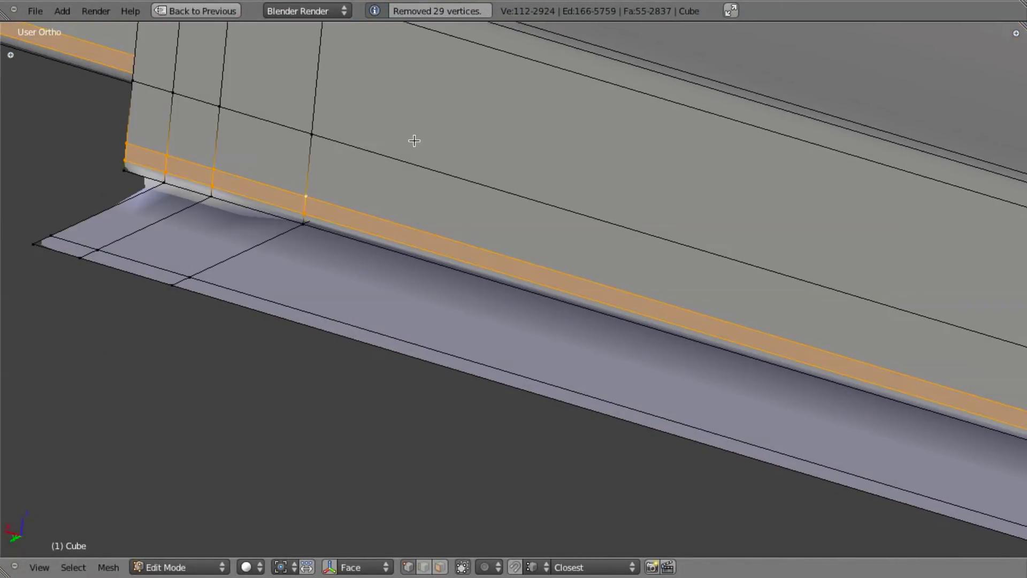
key("ctrl+KP_Add")
scroll(498, 208, "down", 3)
key("ctrl+KP_Add")
middle_click_drag(488, 231, 582, 307)
scroll(631, 352, "down", 3)
scroll(582, 307, "up", 5)
middle_click_drag(861, 278, 3, 326)
middle_click_drag(1022, 323, 1026, 306)
scroll(5, 306, "down", 7)
scroll(294, 311, "up", 4)
middle_click_drag(5, 305, 334, 380)
Step: Compare the receiver's lower edge with the body_left.JPG reference photo
key("super+Tab")
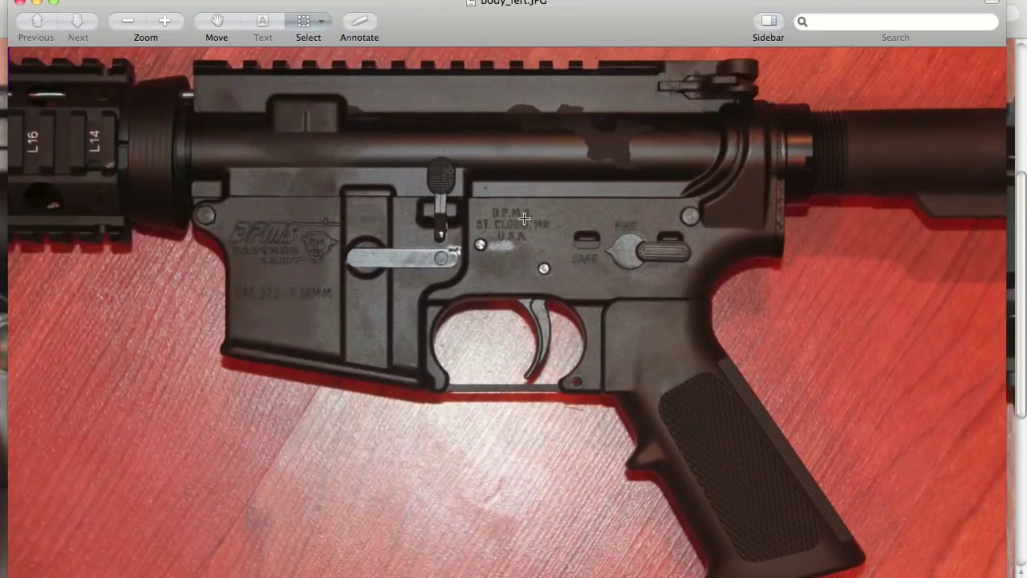
key("super+Tab")
middle_click_drag(598, 257, 332, 323)
scroll(335, 305, "up", 8)
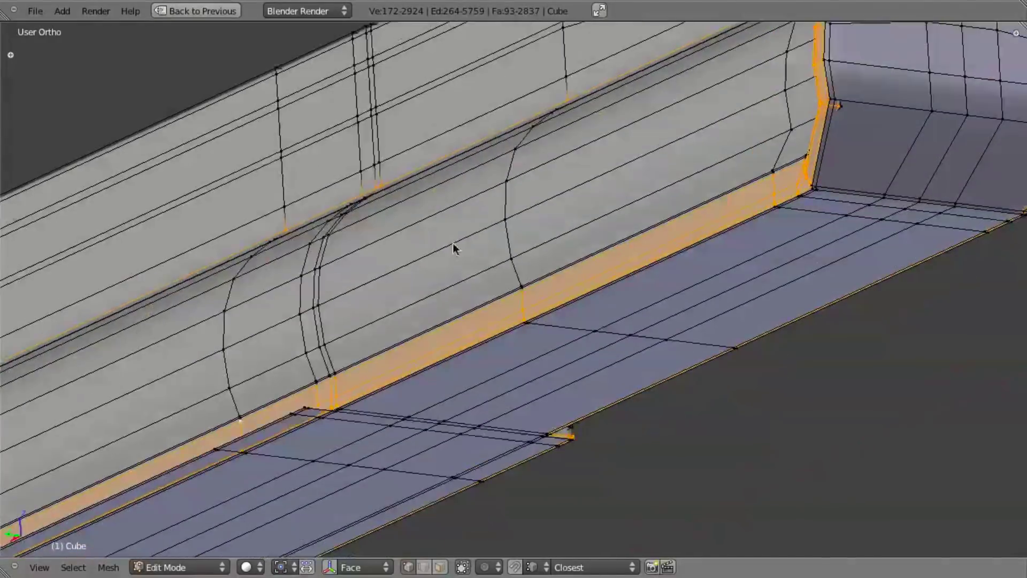
middle_click_drag(453, 242, 626, 114, "shift")
scroll(487, 261, "up", 6)
Step: Clear the selection and select the cross-section loop where the rebuilt section meets the long tube
key("a")
right_click(480, 277, "alt")
scroll(506, 278, "up", 3)
key("a")
right_click(500, 140, "alt")
scroll(500, 140, "down", 8)
scroll(537, 270, "up", 2)
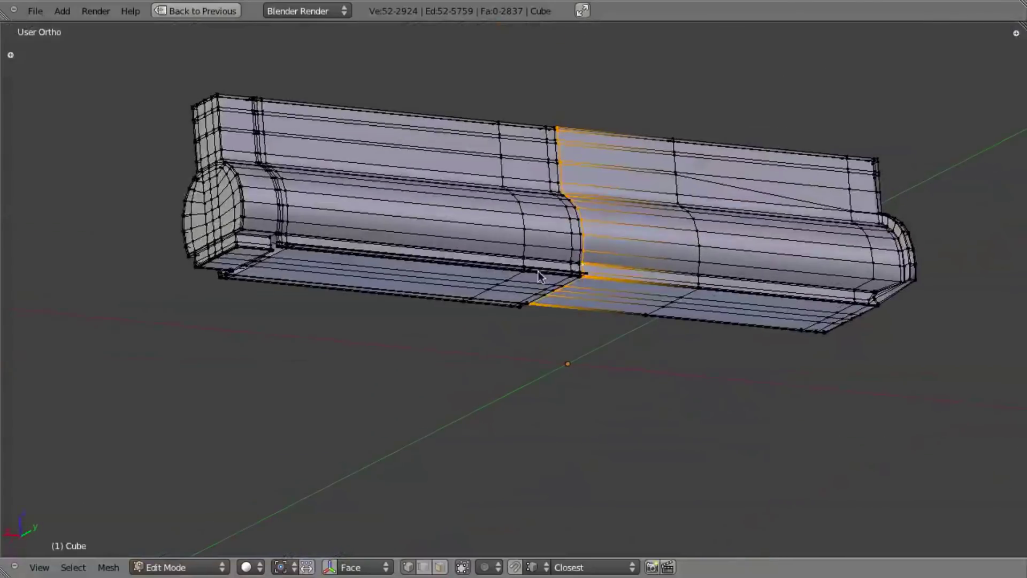
scroll(538, 270, "up", 5)
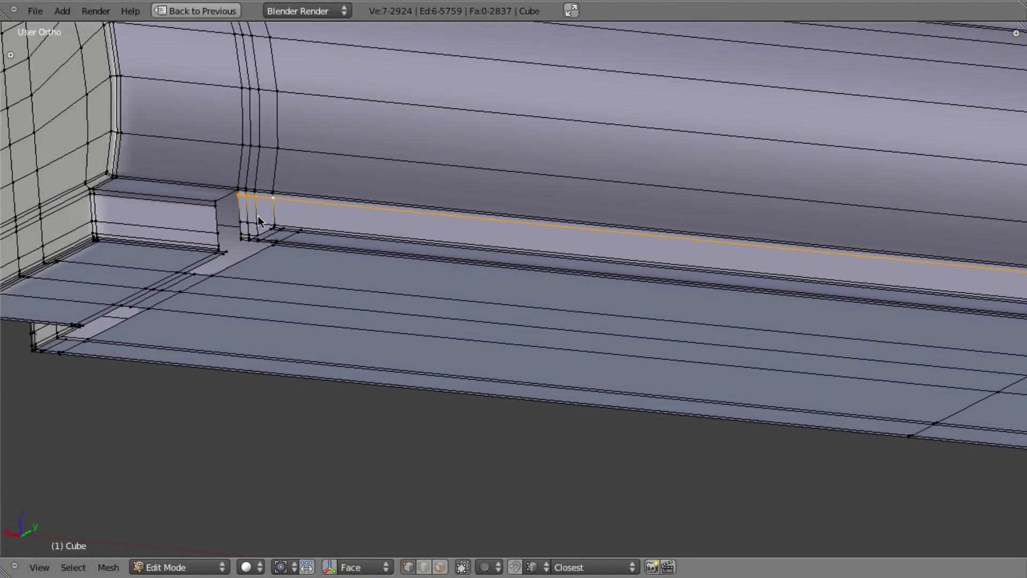
Step: Select the face strips along the rebuilt section's lower side beneath the tube and delete their vertices
right_click(282, 225, "alt+shift")
key("ctrl+z")
middle_click_drag(438, 201, 621, 222)
scroll(598, 248, "up", 10)
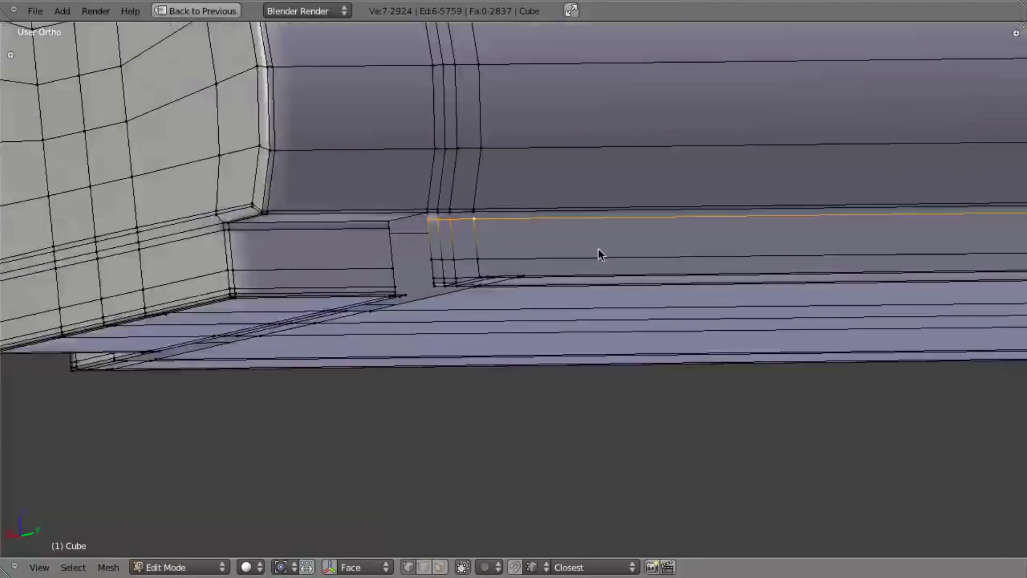
right_click(299, 170, "alt+shift")
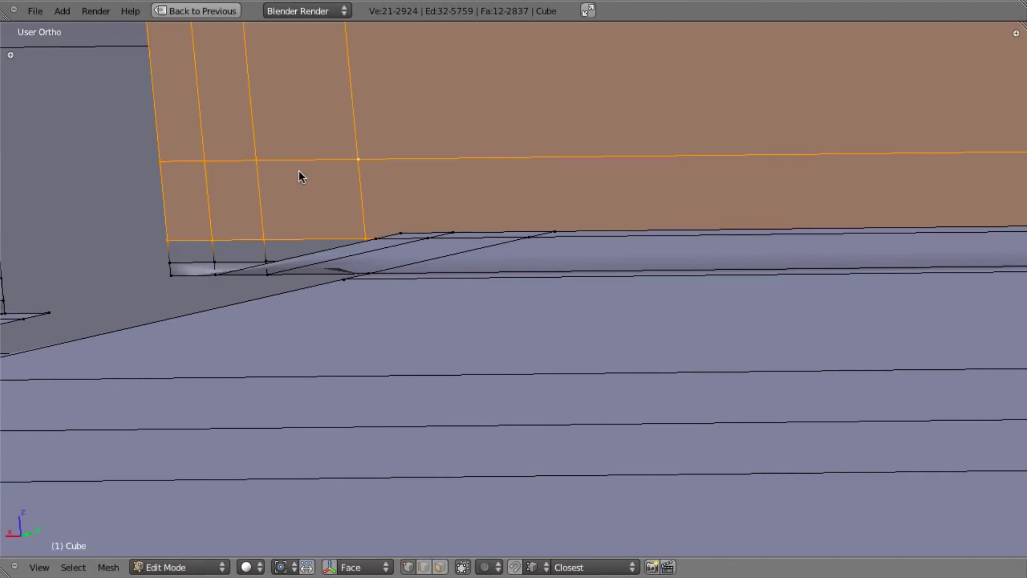
right_click(194, 262, "alt+shift")
scroll(318, 285, "down", 9)
scroll(768, 271, "down", 8)
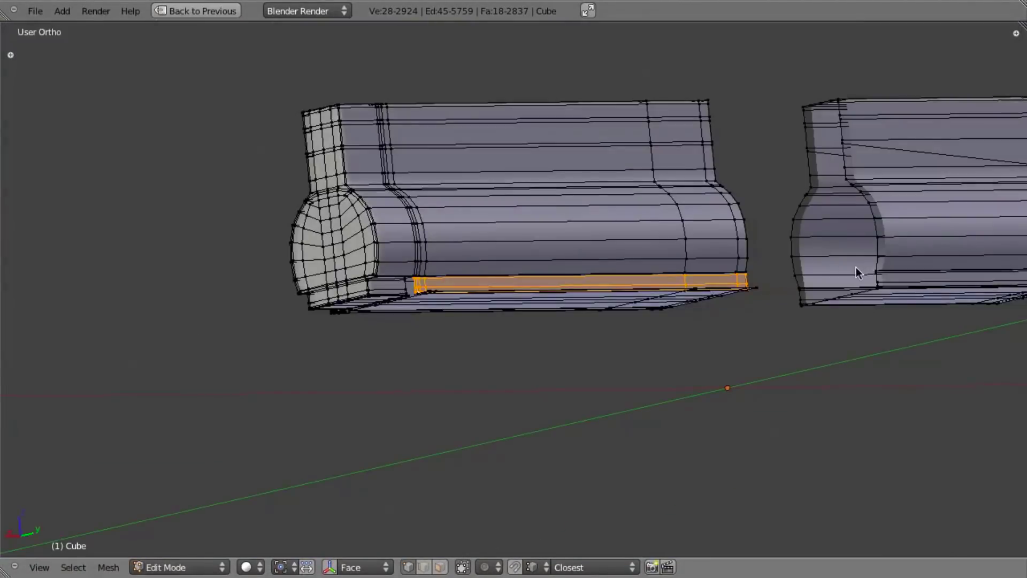
key("x")
left_click(855, 235)
scroll(717, 284, "up", 5)
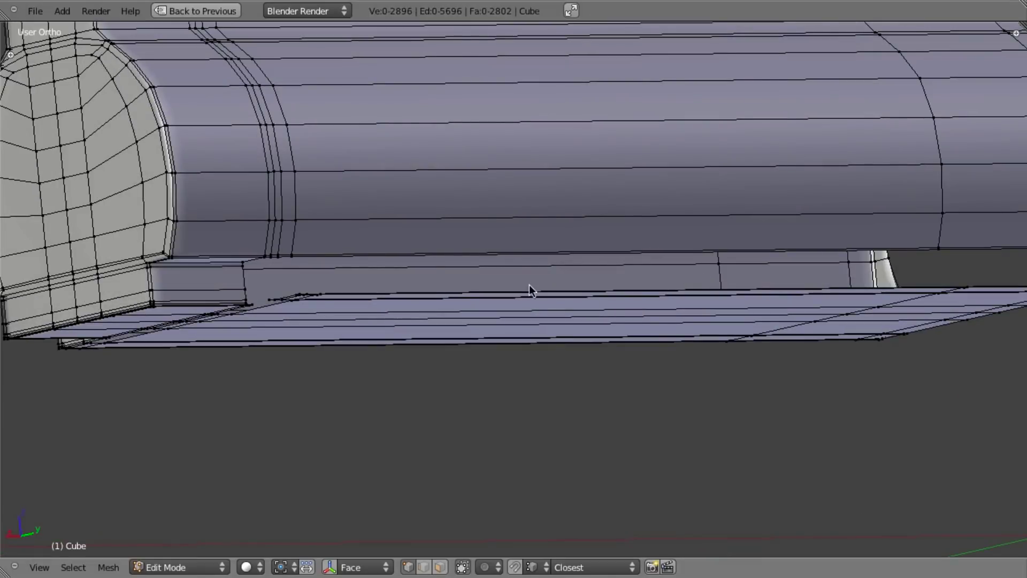
middle_click_drag(487, 244, 489, 315)
Step: Unhide all parts of the rifle body, clear the selection and examine the corner where both receiver halves meet
key("alt+h")
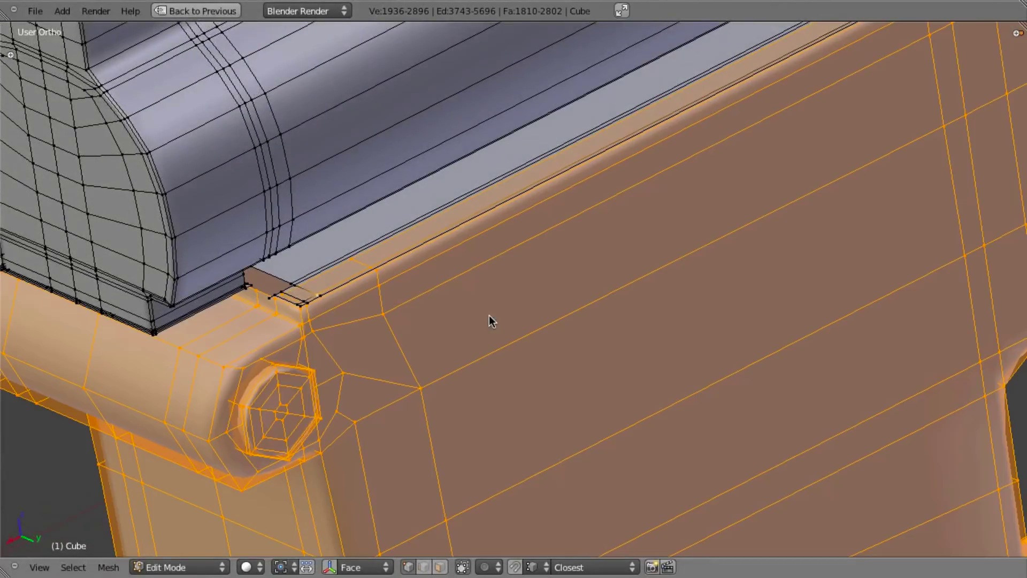
middle_click_drag(378, 292, 541, 328, "shift")
key("a")
scroll(541, 333, "up", 3)
middle_click_drag(481, 396, 522, 380)
scroll(468, 399, "up", 3)
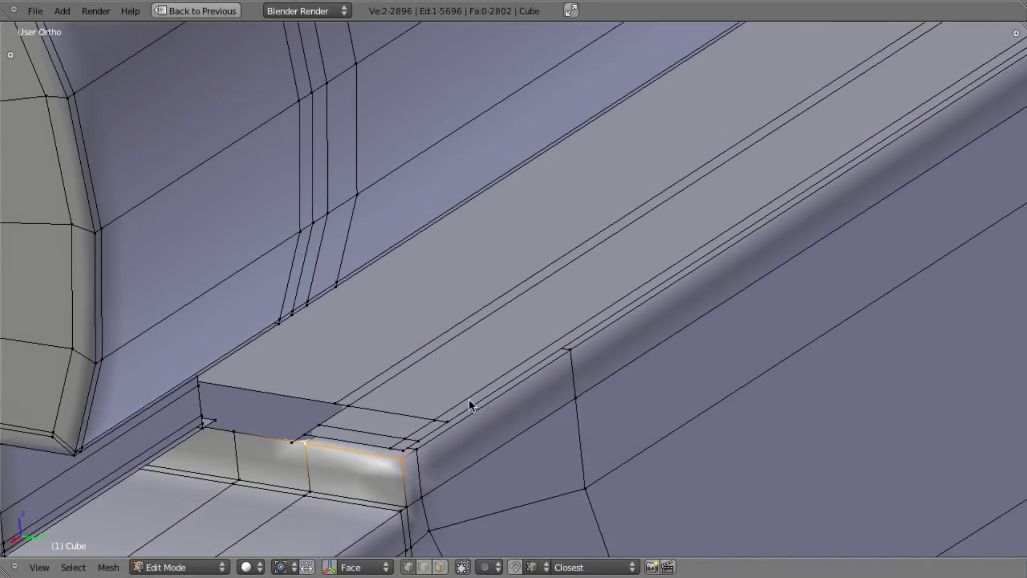
Step: Isolate the linked upper receiver mesh by hiding all other parts
key("l")
scroll(481, 425, "down", 3)
middle_click_drag(508, 432, 497, 321)
scroll(496, 321, "down", 5)
middle_click_drag(657, 135, 675, 294, "shift")
scroll(675, 296, "up", 6)
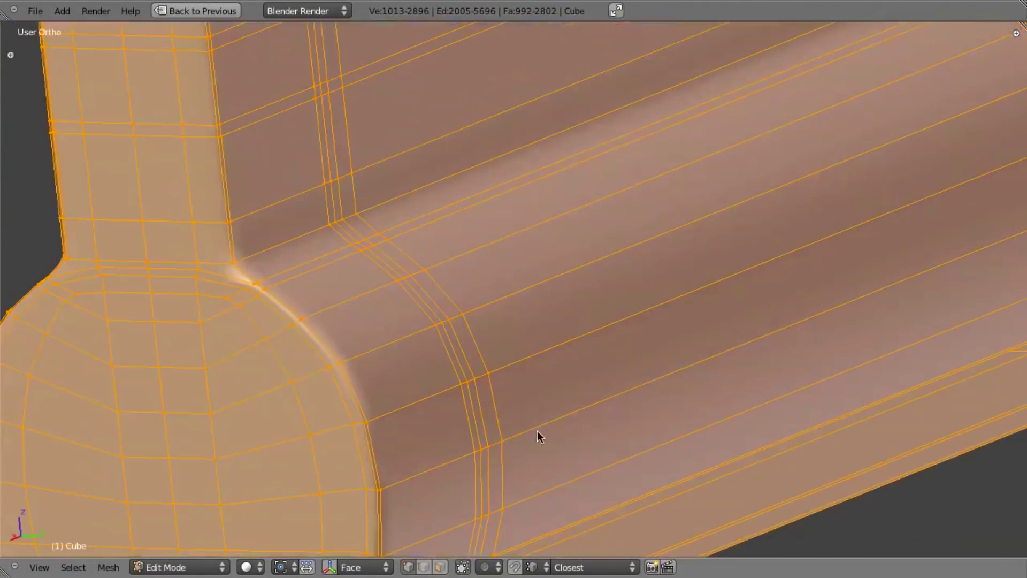
middle_click_drag(537, 431, 565, 228, "shift")
right_click(548, 421)
middle_click_drag(549, 422, 563, 353)
scroll(605, 356, "down", 4)
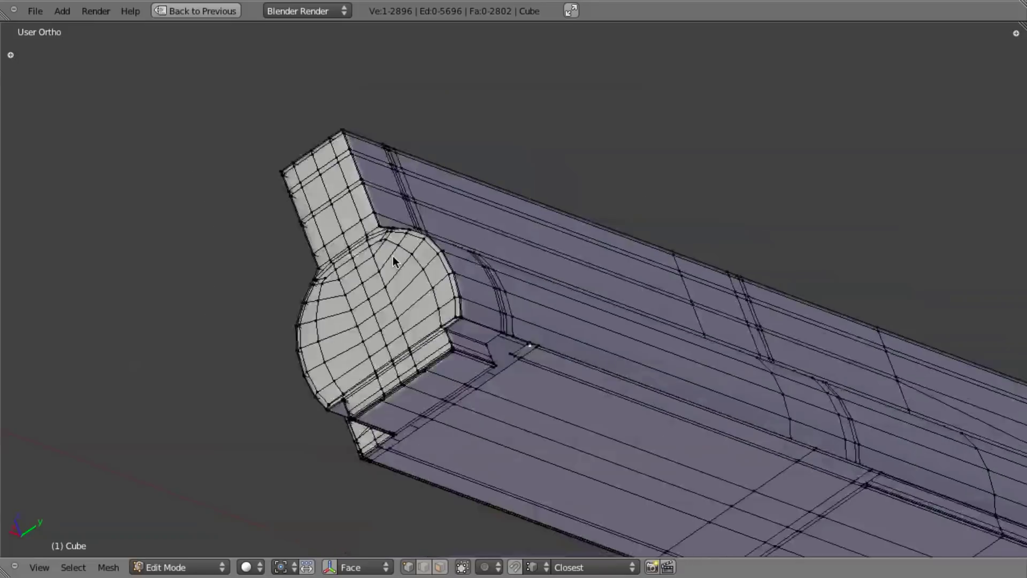
middle_click_drag(395, 256, 450, 223)
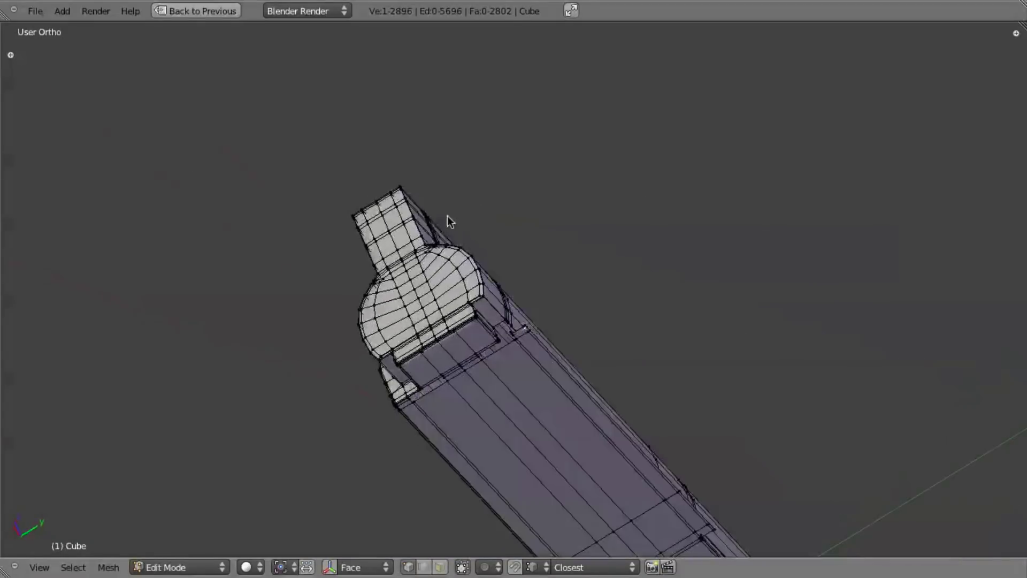
scroll(541, 344, "up", 5)
middle_click_drag(541, 264, 555, 321)
right_click(576, 297, "alt+shift")
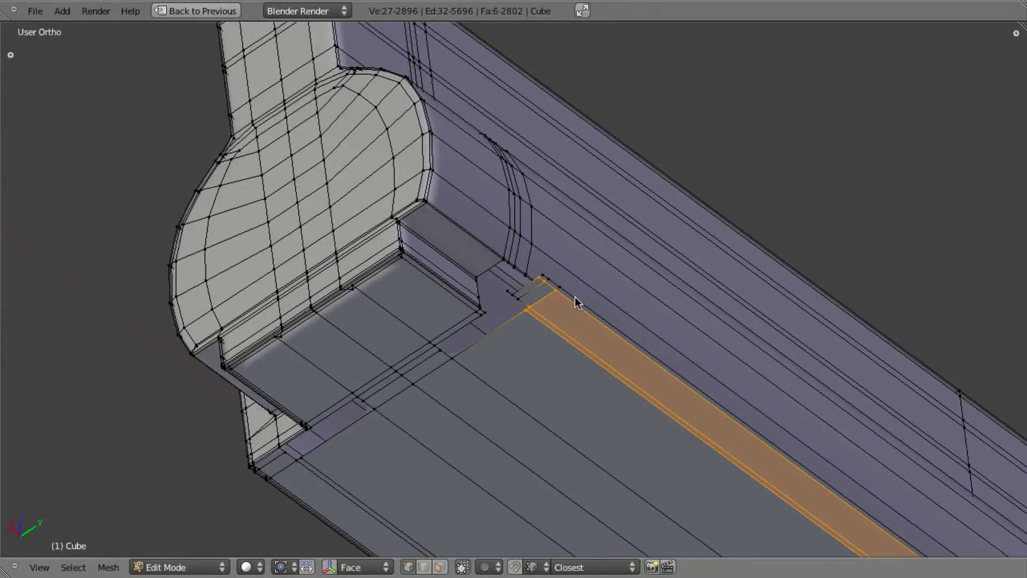
key("a")
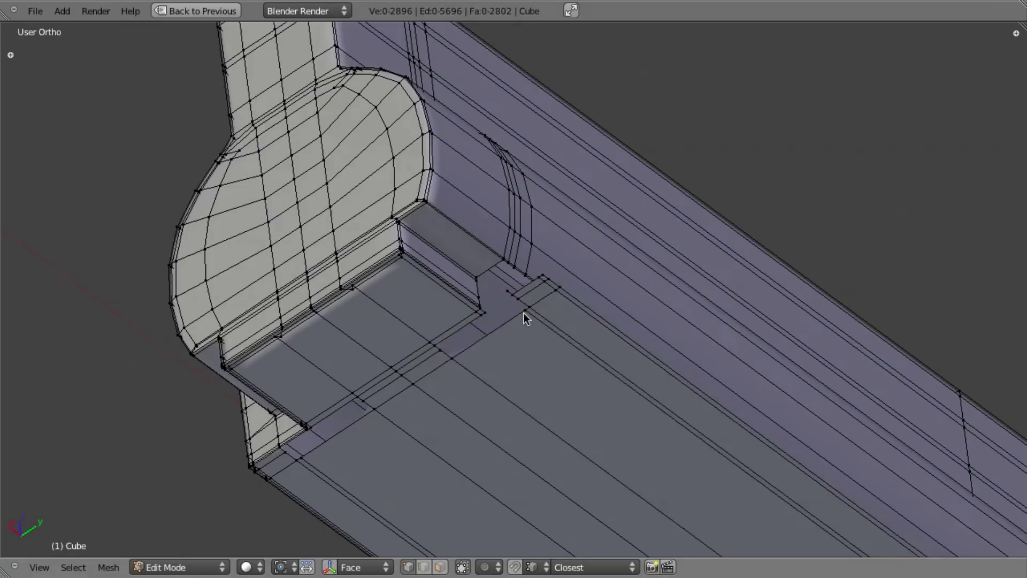
Step: Unhide all parts and select the single corner vertex where the upper receiver meets the lower receiver near the round pin
key("alt+h")
key("a")
right_click(536, 267)
scroll(535, 267, "down", 3)
middle_click_drag(583, 207, 578, 316)
scroll(548, 294, "down", 4)
scroll(577, 316, "up", 6)
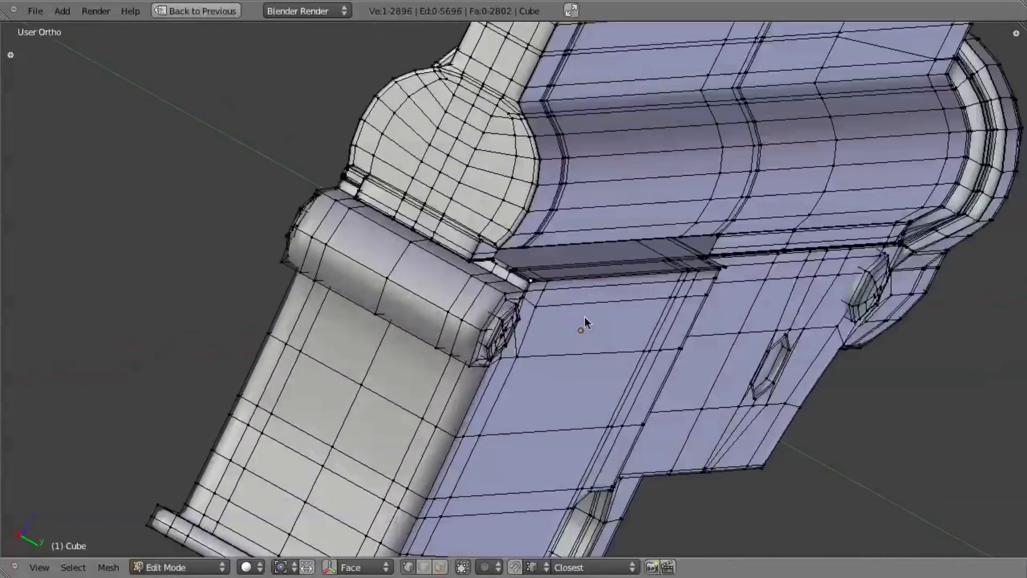
middle_click_drag(659, 305, 479, 295)
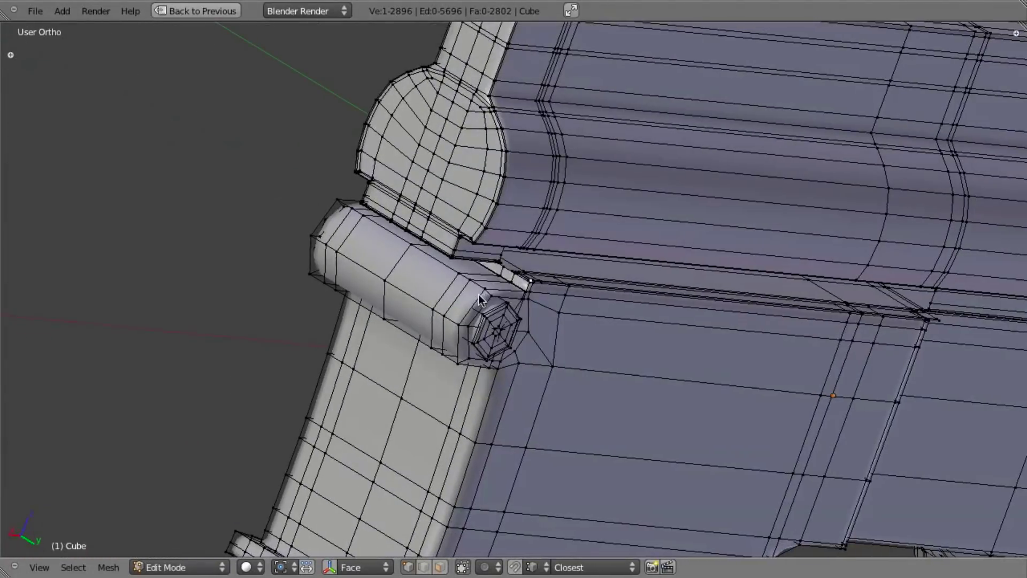
middle_click_drag(635, 251, 518, 298)
scroll(518, 297, "up", 4)
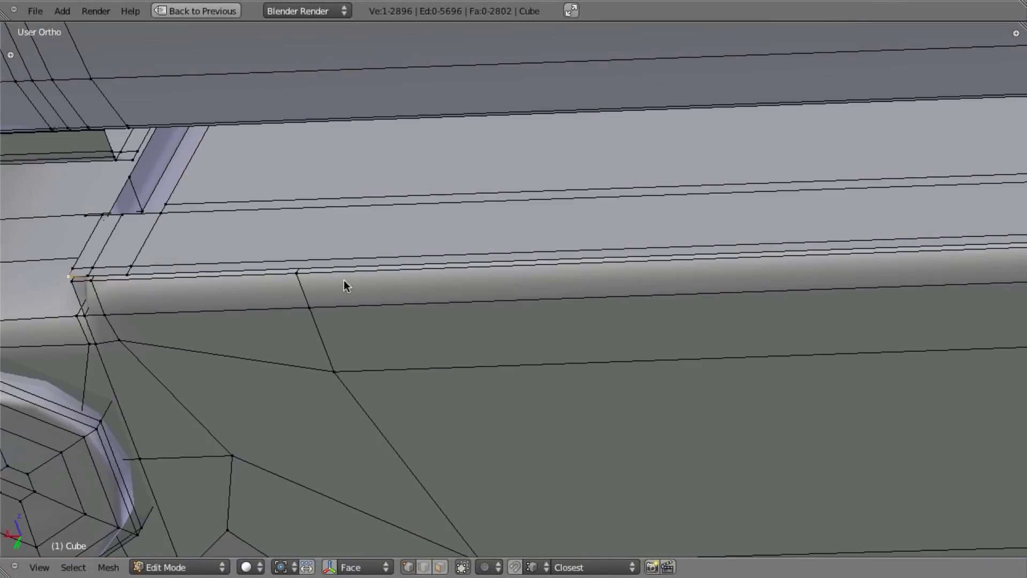
Step: Clear the trial loop selection and delete the stray vertex at the end corner of the underside strip
right_click(198, 271, "alt")
right_click(210, 217, "alt+shift")
middle_click_drag(210, 217, 384, 313)
scroll(565, 320, "up", 4)
key("a")
right_click(262, 325)
key("x")
left_click(265, 325)
Step: Isolate the linked upper receiver mesh by hiding everything else, and clear the selection
key("l")
key("shift+h")
key("a")
scroll(380, 309, "down", 6)
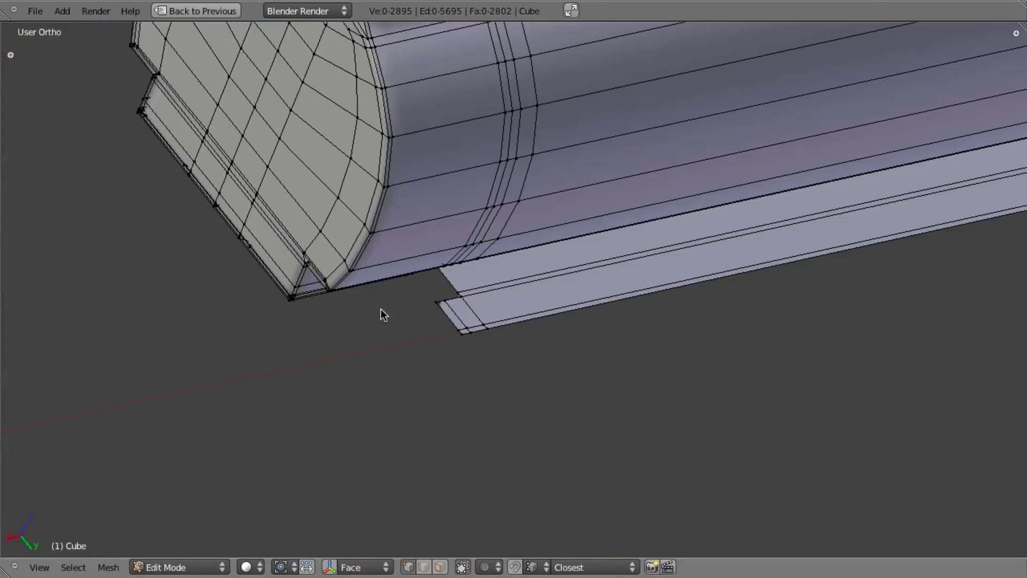
Step: Examine the isolated upper receiver's shape and edges from the side and front, in and out of mesh editing
right_click(480, 321)
scroll(585, 393, "down", 5)
middle_click_drag(585, 394, 702, 343)
key("Tab")
scroll(563, 287, "down", 4)
key("KP_3")
key("KP_1")
key("a")
scroll(470, 332, "up", 4)
mouse_move(362, 332)
middle_mouse_down("shift")
mouse_move(540, 299)
mouse_move(522, 291)
mouse_move(525, 231)
mouse_move(525, 256)
mouse_move(424, 372)
middle_mouse_up("shift")
key("Tab")
key("KP_3")
key("KP_1")
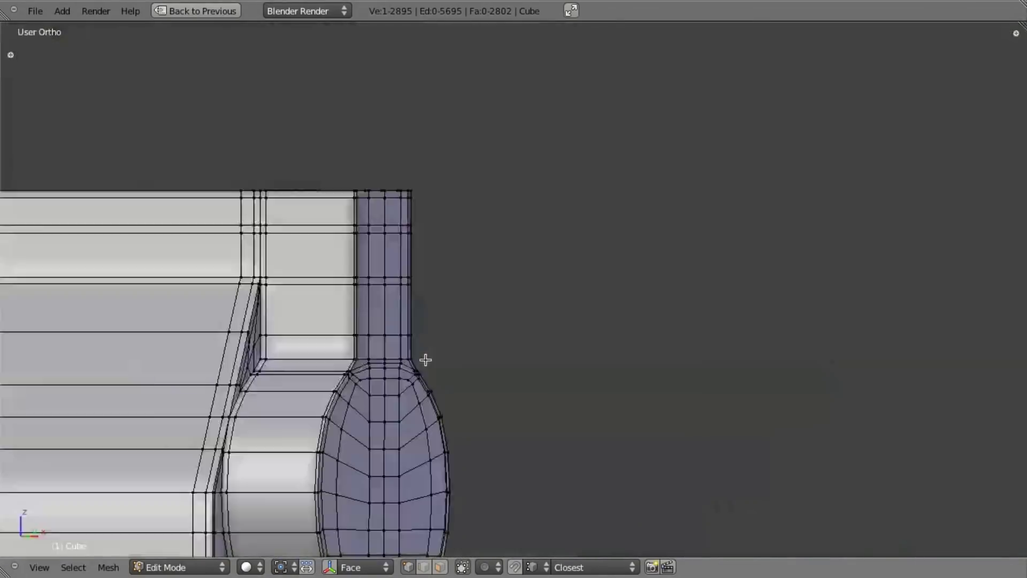
scroll(533, 345, "down", 5)
key("z")
scroll(453, 302, "up", 3)
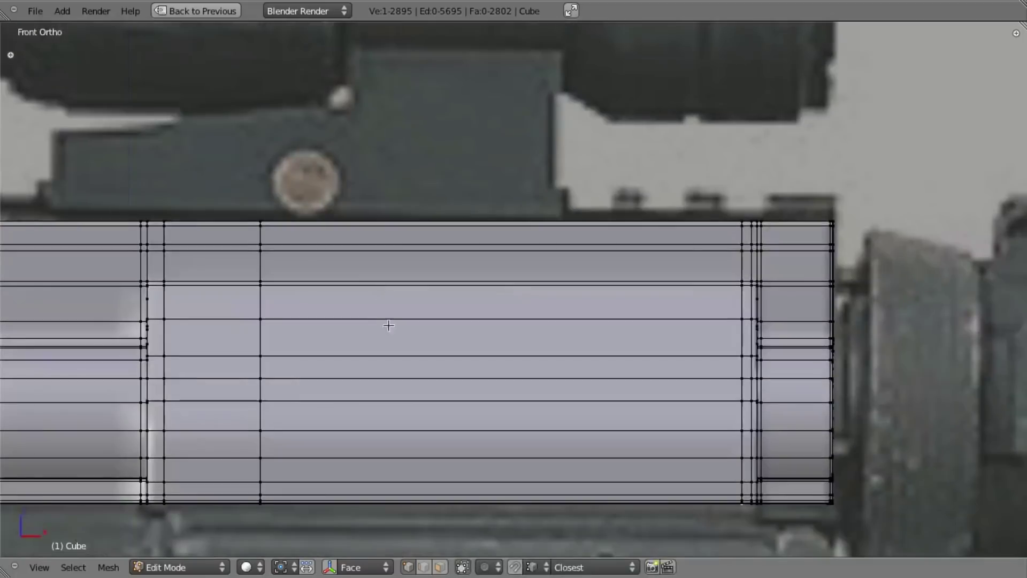
Step: Compare the receiver's horizontal edge loops with the ejection port outline in the front reference image, using trial loop selections
middle_click_drag(341, 278, 453, 350)
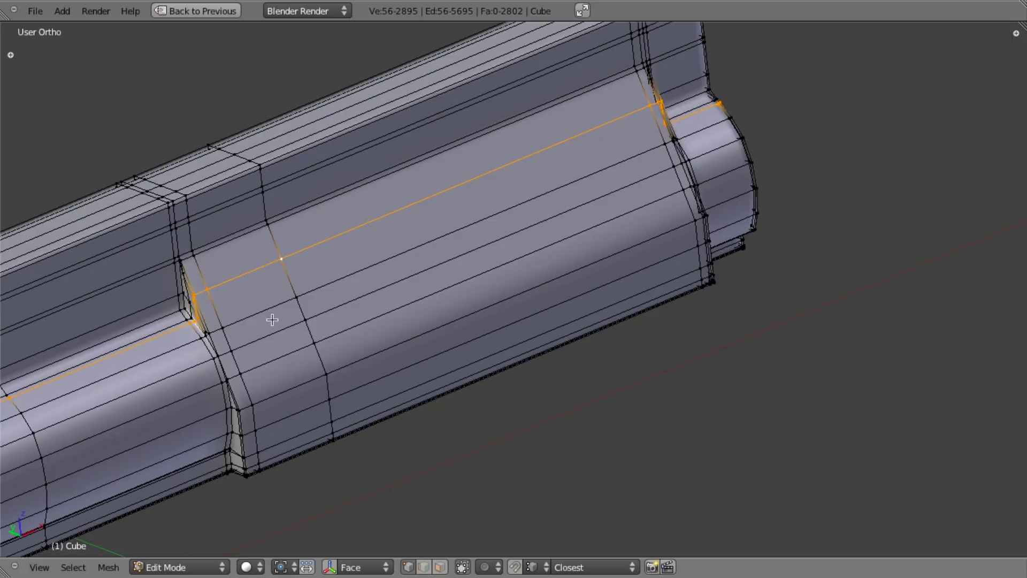
key("KP_1")
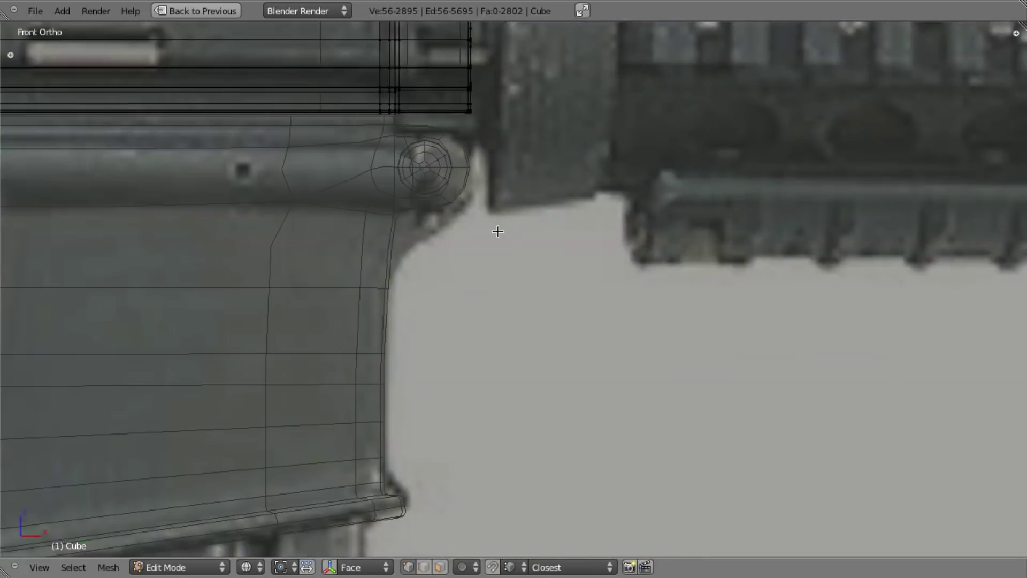
scroll(535, 224, "up", 3)
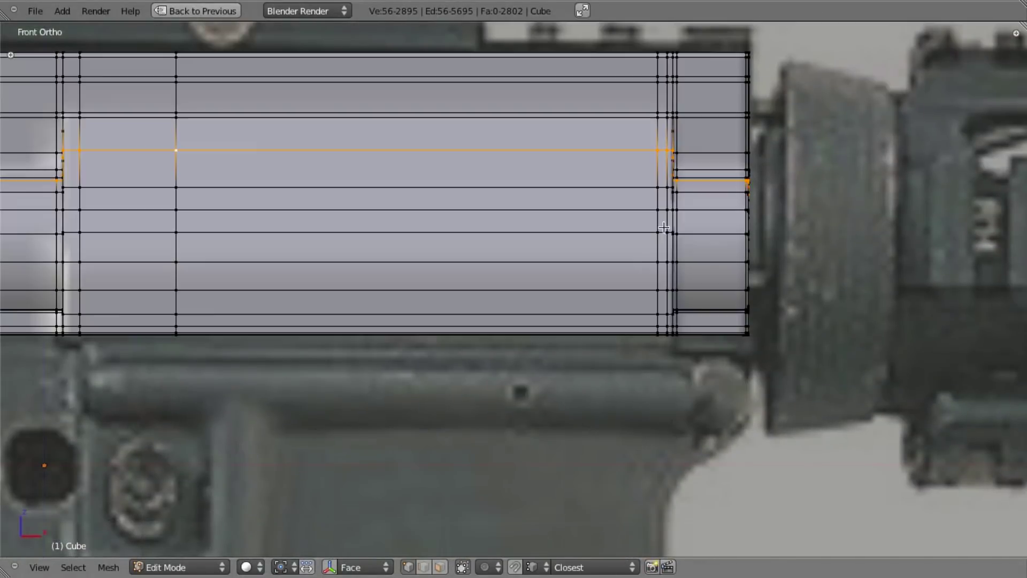
middle_click_drag(642, 263, 768, 267, "shift")
key("z")
key("a")
right_click(701, 266, "alt")
key("z")
key("z")
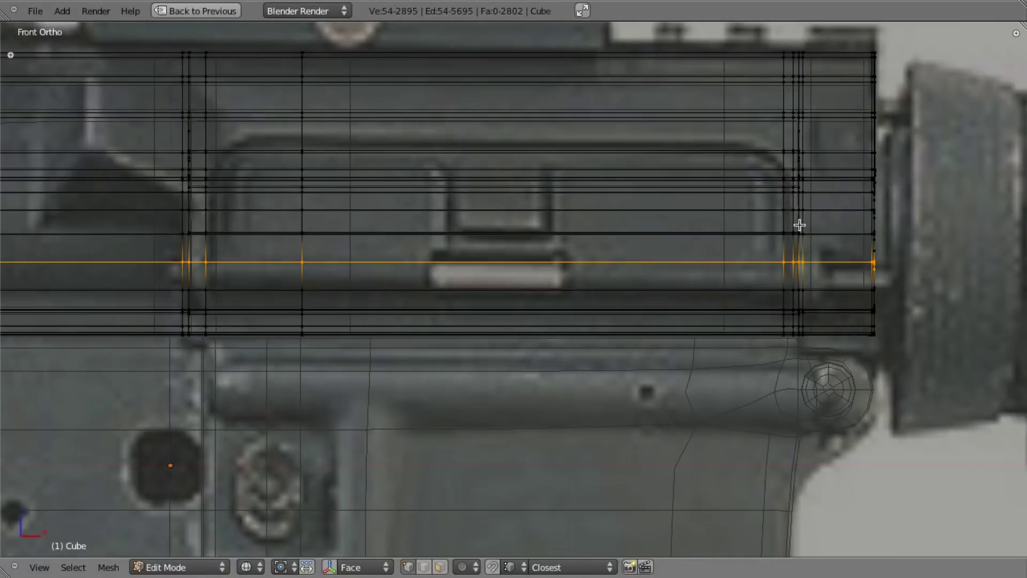
key("z")
key("z")
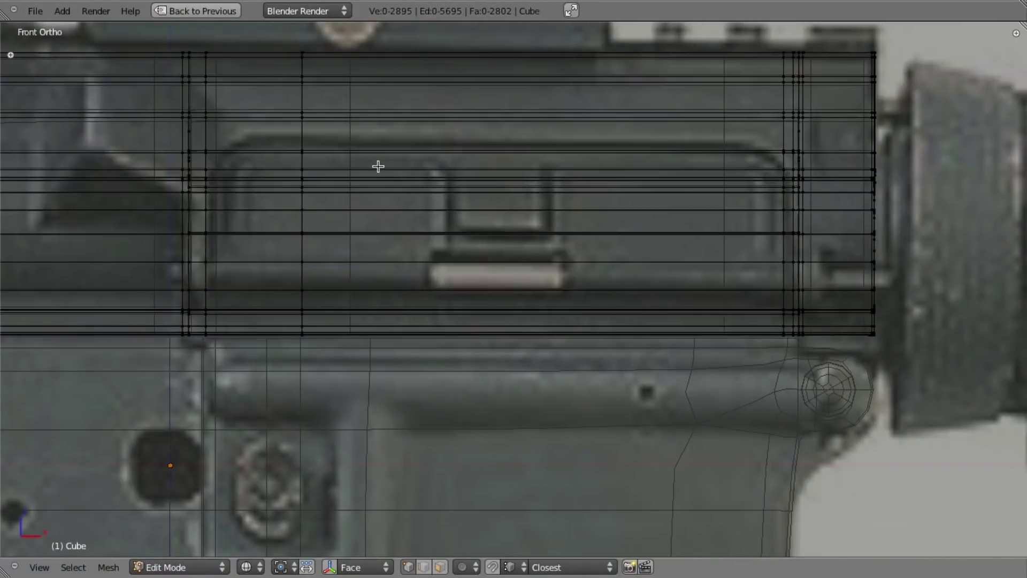
Step: Delete the vertical edge loop crossing the rear part of the raised ejection port section and clear the selection
key("z")
right_click(302, 120, "alt")
key("z")
key("x")
left_click(396, 272)
key("z")
key("z")
key("a")
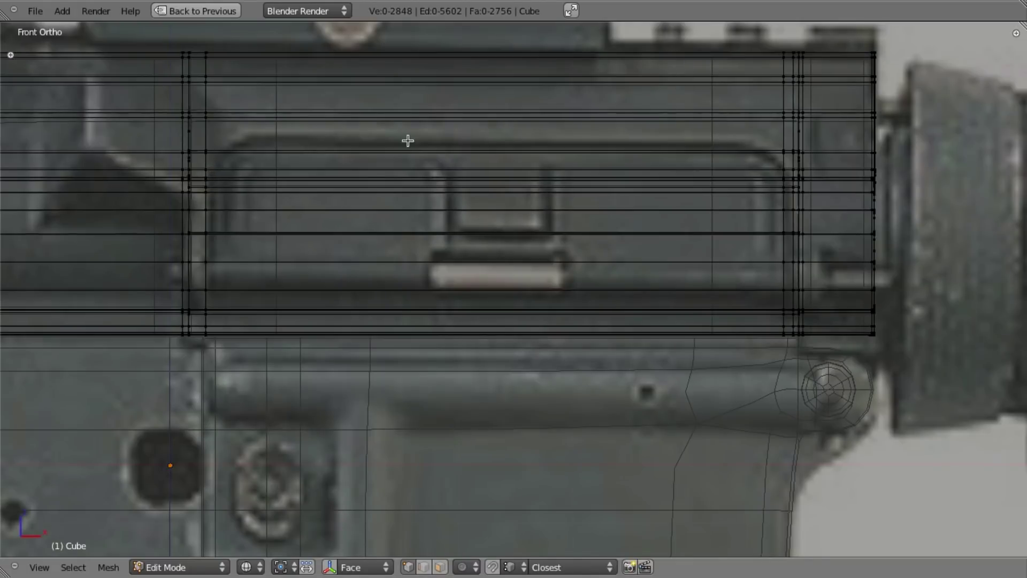
Step: Select the corner vertices of the four stacked long faces on the raised section and compare them with the front reference image
key("z")
mouse_move(433, 131)
middle_mouse_down()
mouse_move(474, 225)
mouse_move(258, 199)
middle_mouse_up()
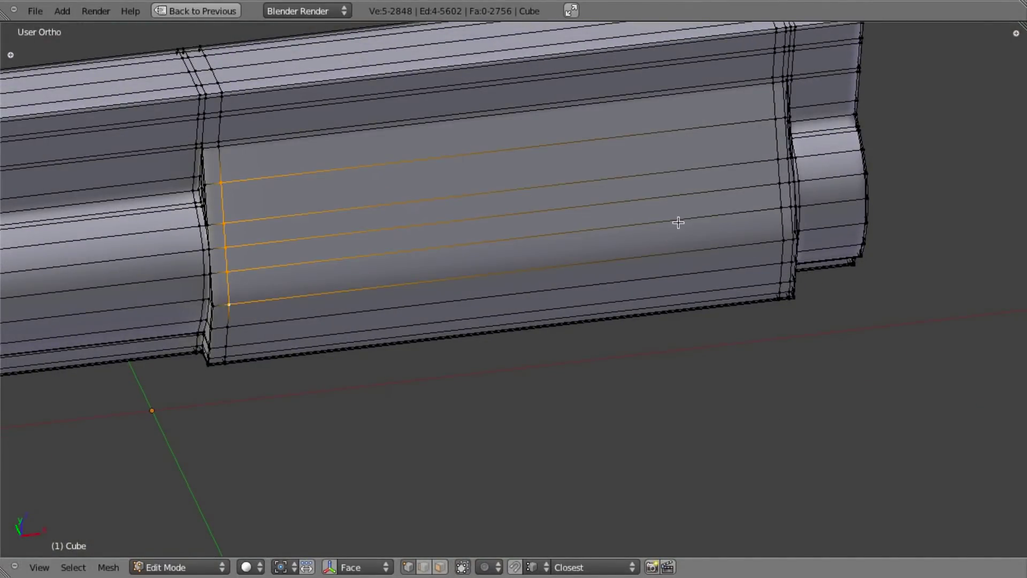
right_click(781, 201, "shift")
right_click(778, 177, "shift")
right_click(778, 165, "shift")
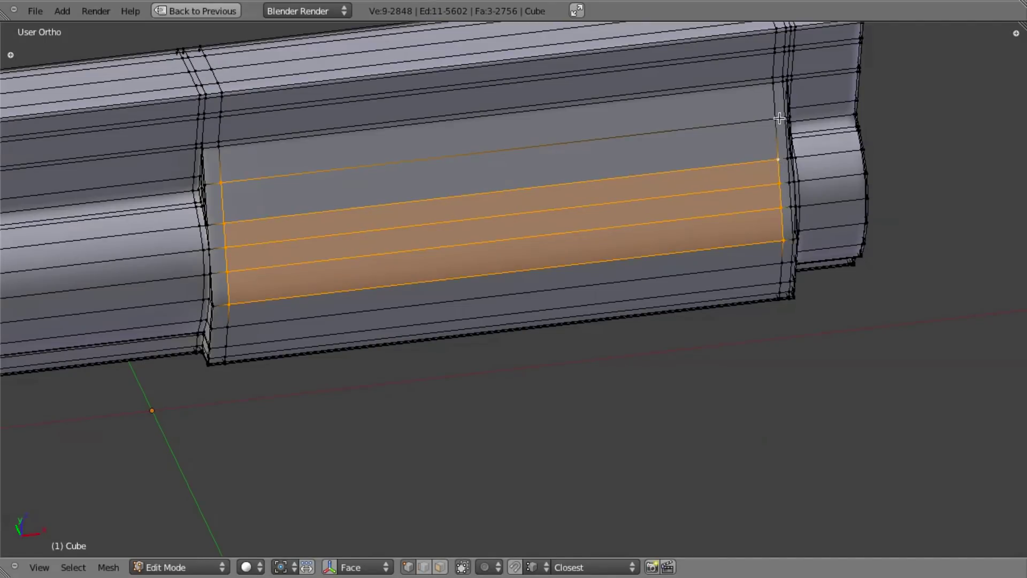
right_click(779, 119, "shift")
key("KP_1")
middle_click_drag(651, 174, 692, 324, "shift")
key("z")
middle_click_drag(568, 160, 615, 232, "shift")
Step: Switch to the photo viewer, compare both sides of the receiver in the reference photos, and return to Blender
key("super+Tab")
key("super+shift+Tab")
key("super+Tab")
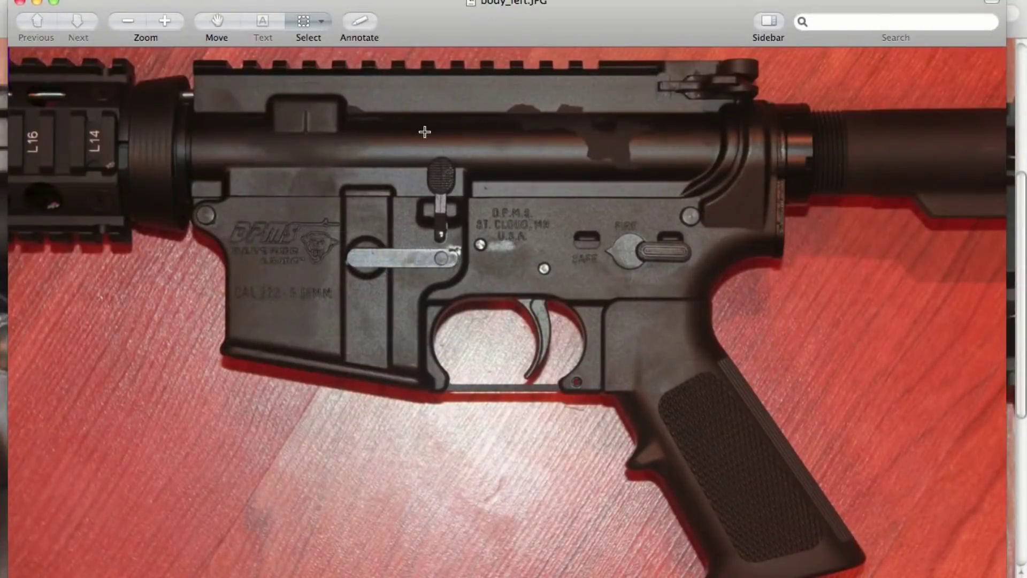
key("super+grave")
key("super+grave")
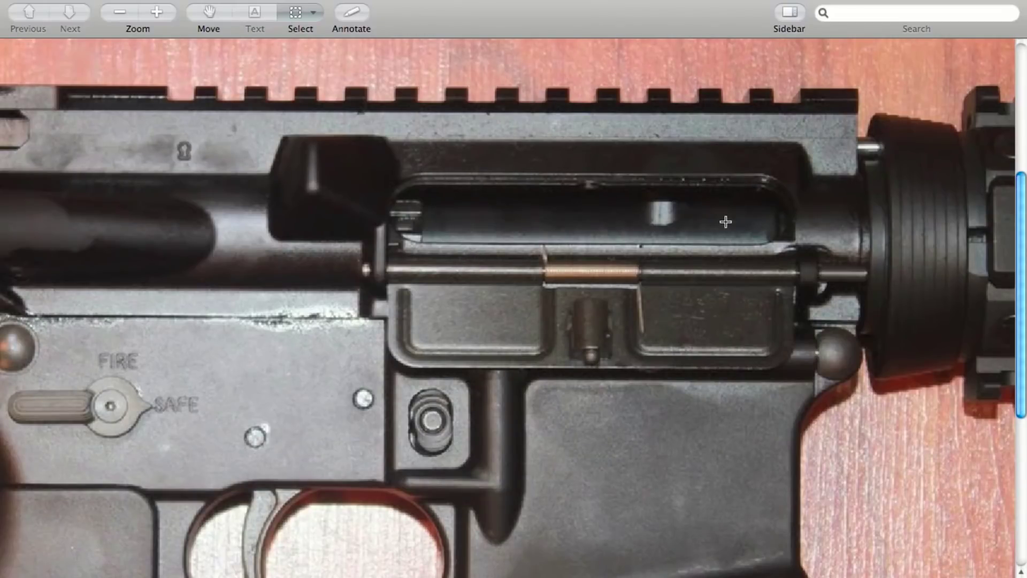
key("super+grave")
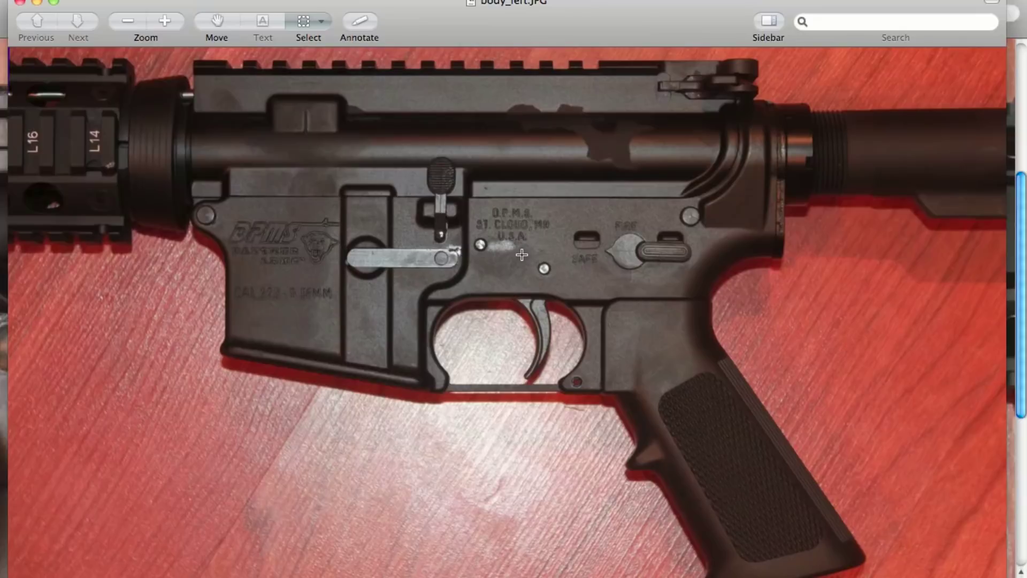
key("super+grave")
key("super+Tab")
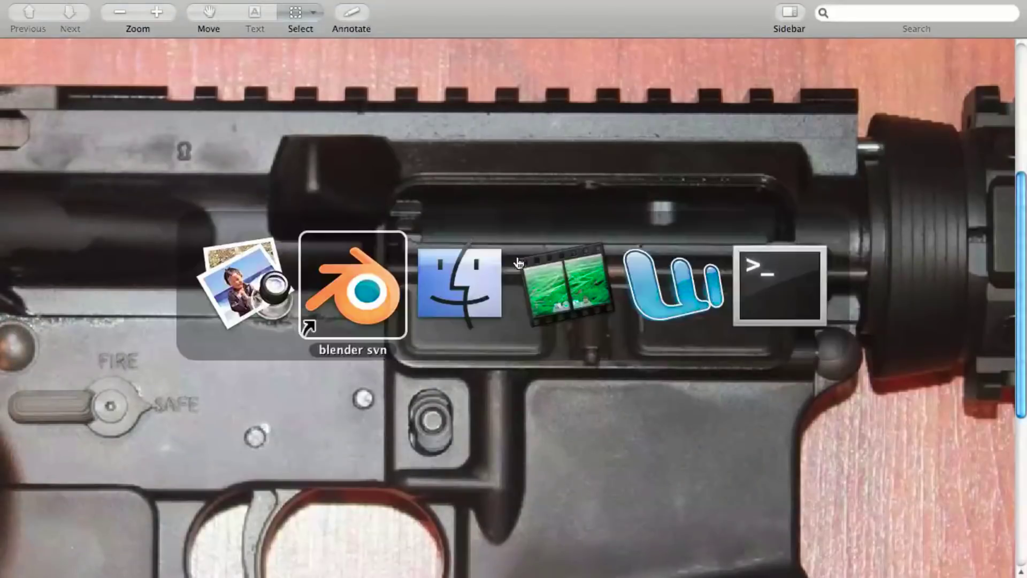
Step: Drop the lowest band from the selection and delete the three remaining long faces to open the ejection port
key("z")
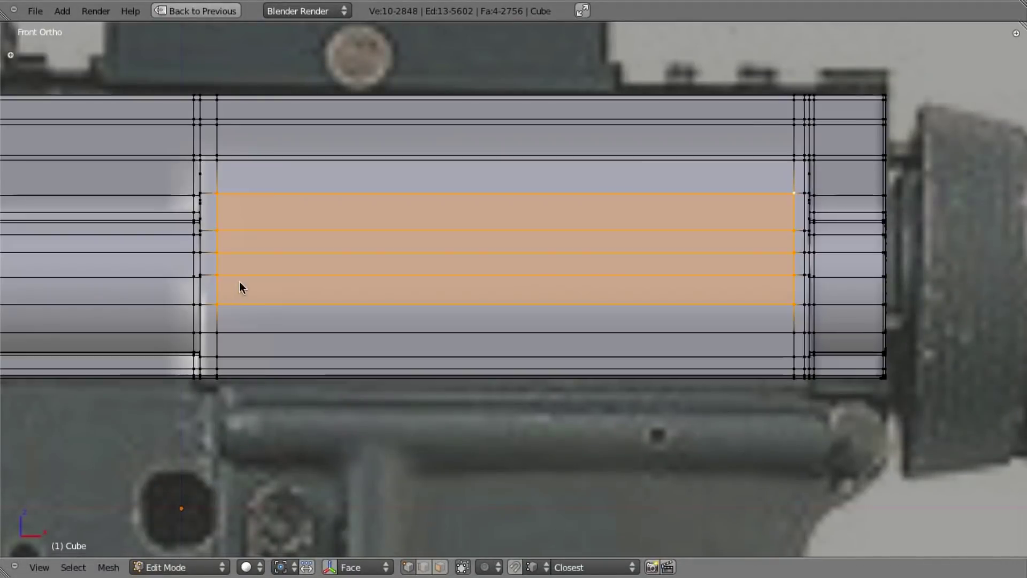
key("z")
left_click(505, 289, "shift")
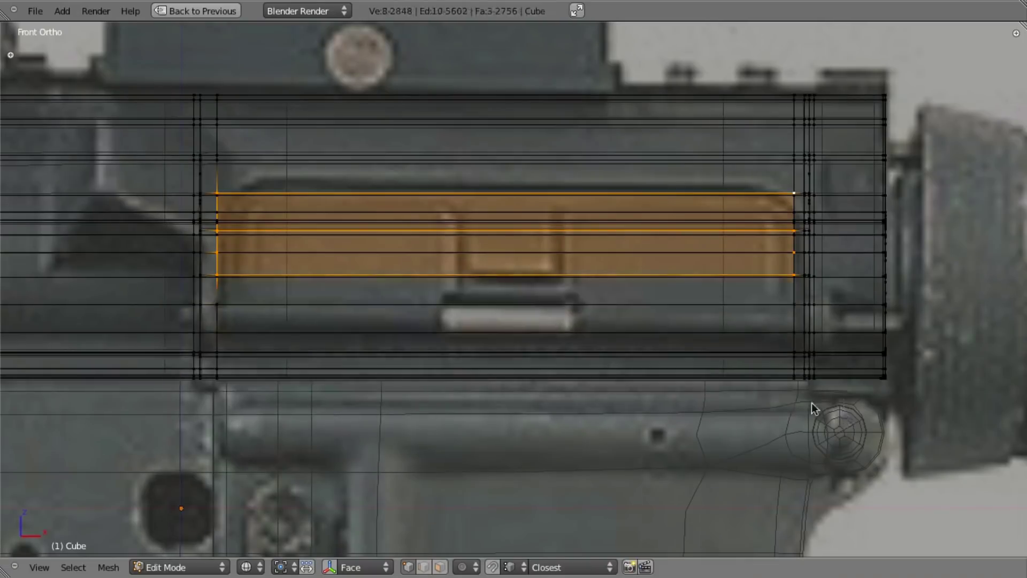
key("z")
middle_click_drag(537, 279, 546, 303)
scroll(546, 302, "up", 2)
key("x")
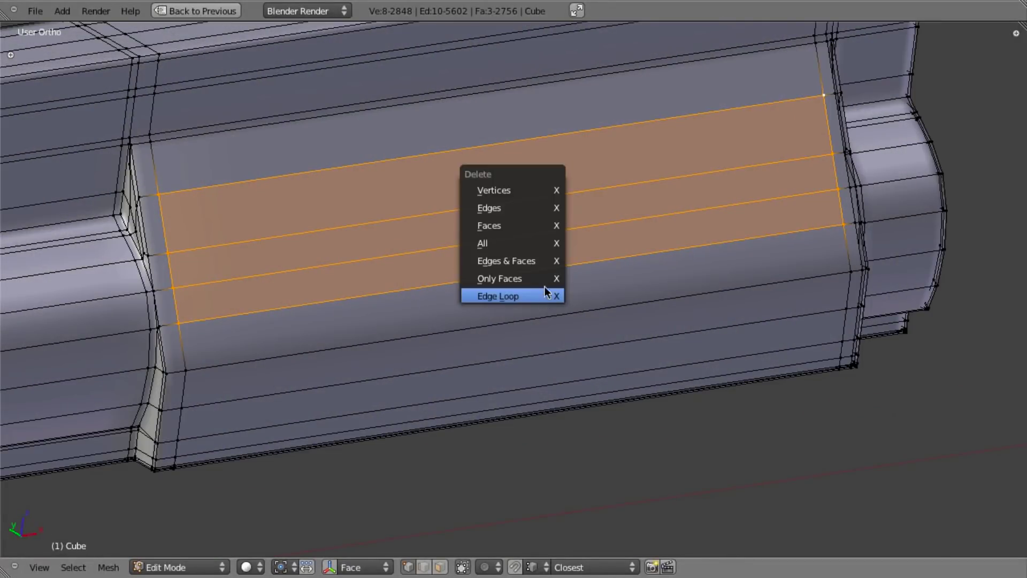
left_click(547, 227)
Step: Try adding a centred vertical loop cut above and below the ejection port opening, and select both loops
mouse_move(549, 243)
middle_mouse_down()
mouse_move(543, 284)
mouse_move(524, 300)
mouse_move(499, 282)
mouse_move(430, 281)
middle_mouse_up()
key("KP_1")
scroll(387, 210, "down", 4)
middle_click_drag(451, 190, 460, 240, "shift")
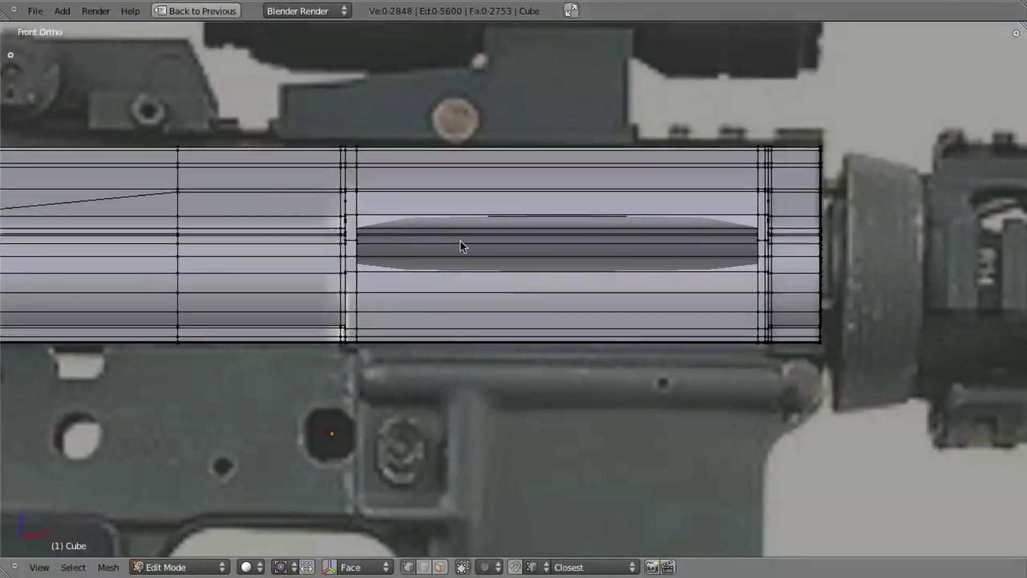
scroll(465, 198, "up", 2)
key("ctrl+r")
left_click(459, 178)
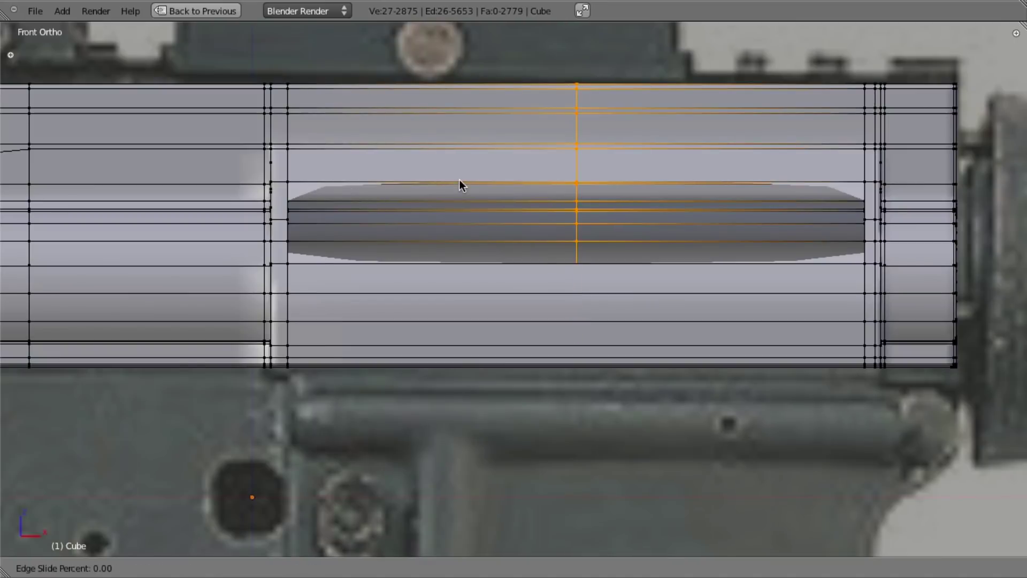
right_click(459, 179)
key("ctrl+r")
right_click(569, 288)
key("ctrl+r")
left_click(575, 288)
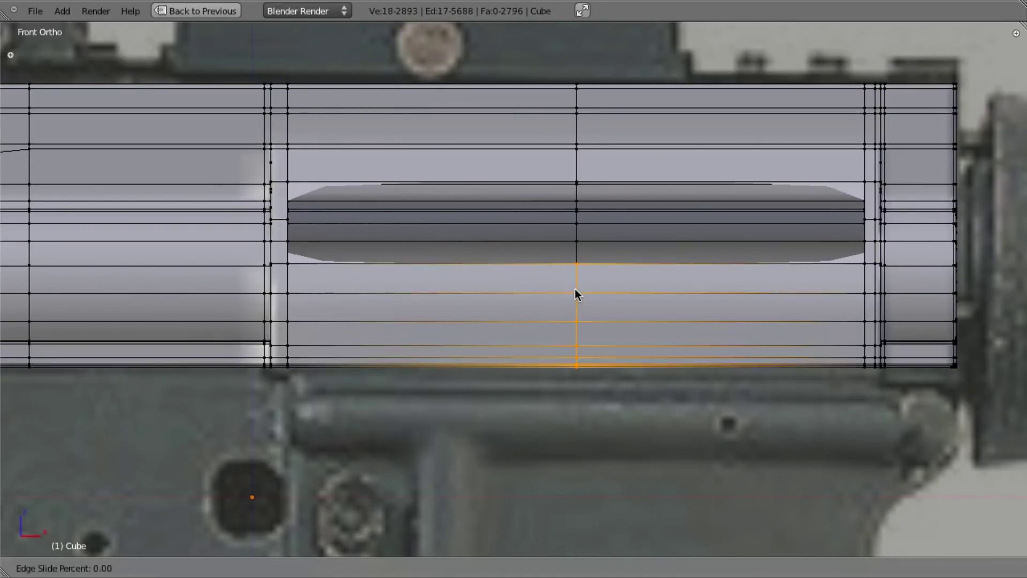
right_click(574, 288)
right_click(576, 132, "alt+shift")
key("z")
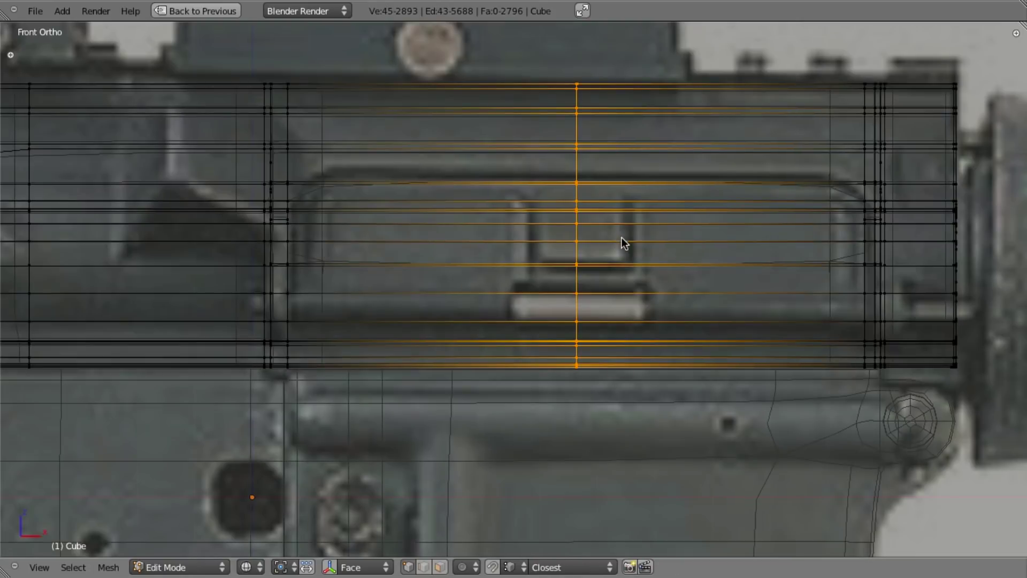
Step: Undo the centred loop cuts around the ejection port opening
key("ctrl+z")
key("ctrl+z")
key("ctrl+z")
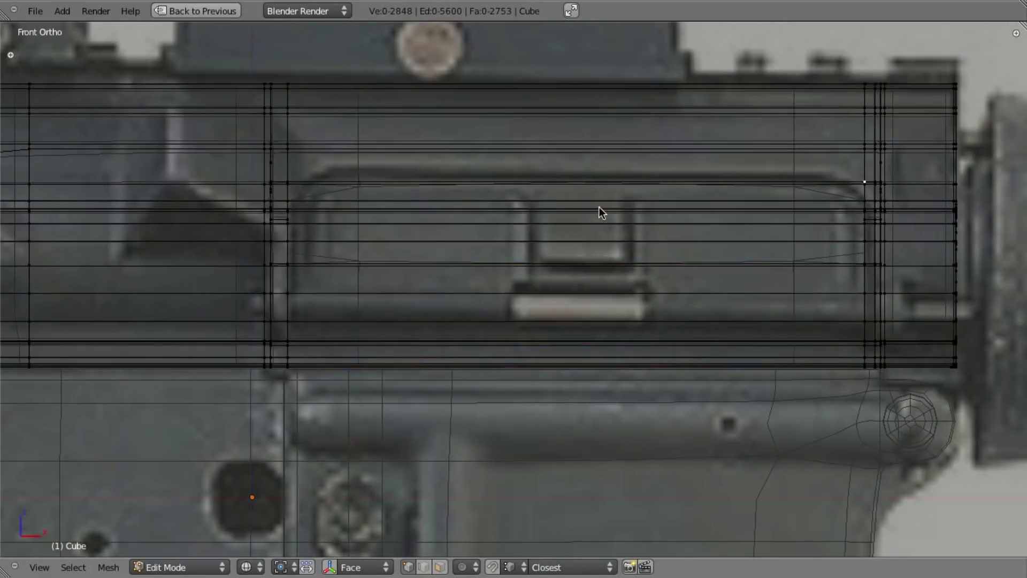
Step: Add two evenly spaced vertical loop cuts above the ejection port opening and two matching cuts below it
key("ctrl+r")
scroll(569, 160, "down", 1)
left_click(569, 160)
right_click(569, 160)
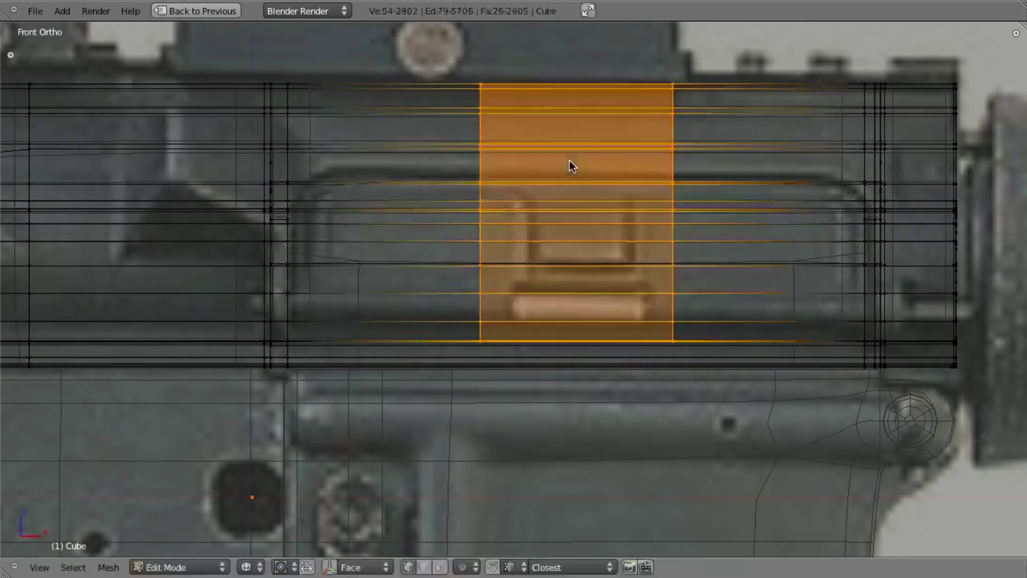
key("z")
key("ctrl+r")
scroll(561, 288, "up", 1)
left_click(562, 287)
right_click(562, 288)
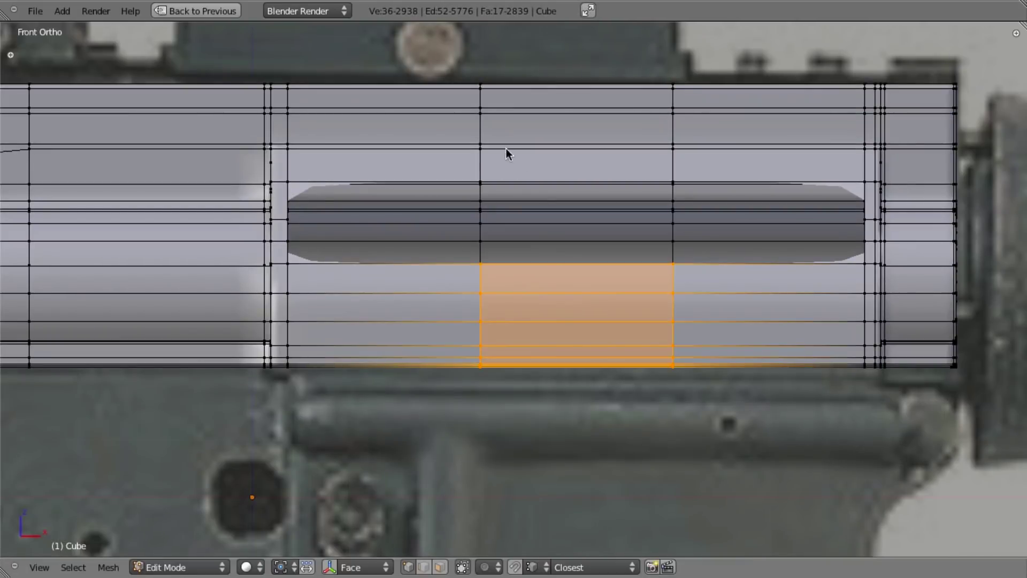
Step: Select all the new vertical loops and scale them apart along X so they sit near the opening's ends
right_click(488, 130, "alt+shift")
right_click(676, 169, "alt+shift")
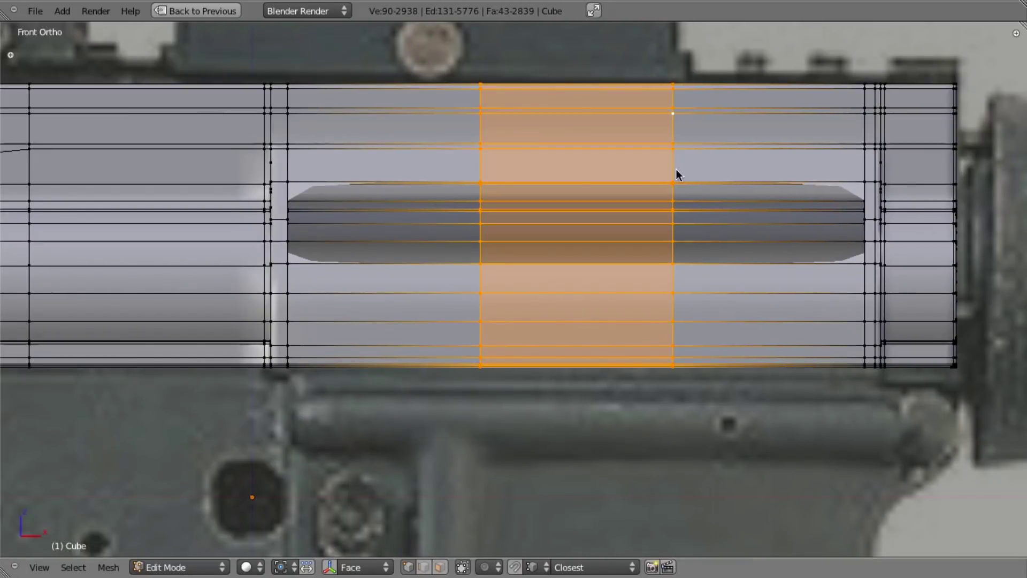
key("s")
key("x")
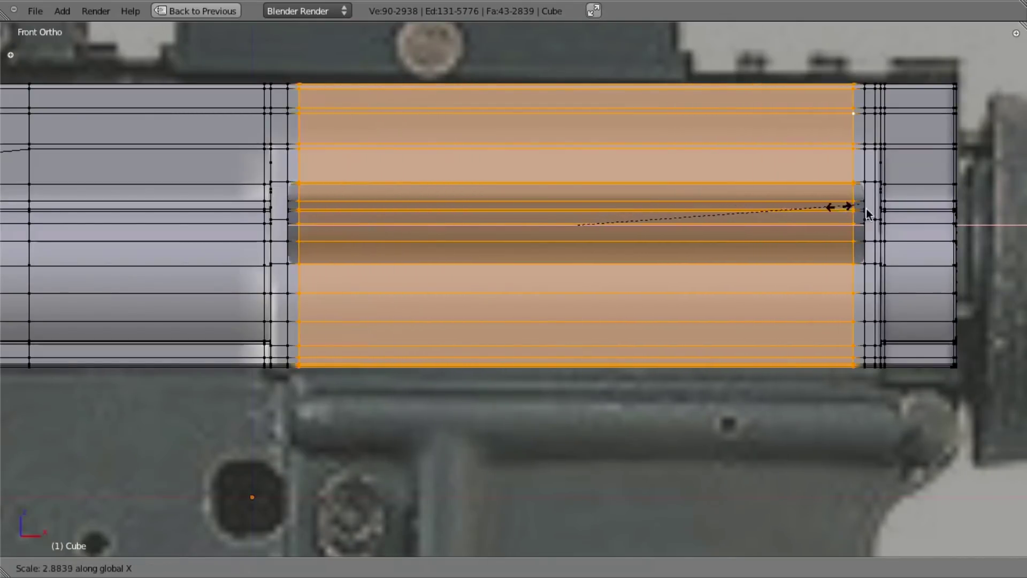
left_click(801, 217)
key("z")
key("z")
Step: Clear the selection and select the four corner vertices of the ejection port opening
mouse_move(339, 179)
middle_mouse_down()
mouse_move(383, 197)
mouse_move(394, 223)
mouse_move(373, 205)
mouse_move(458, 242)
mouse_move(454, 280)
middle_mouse_up()
key("a")
right_click(354, 277)
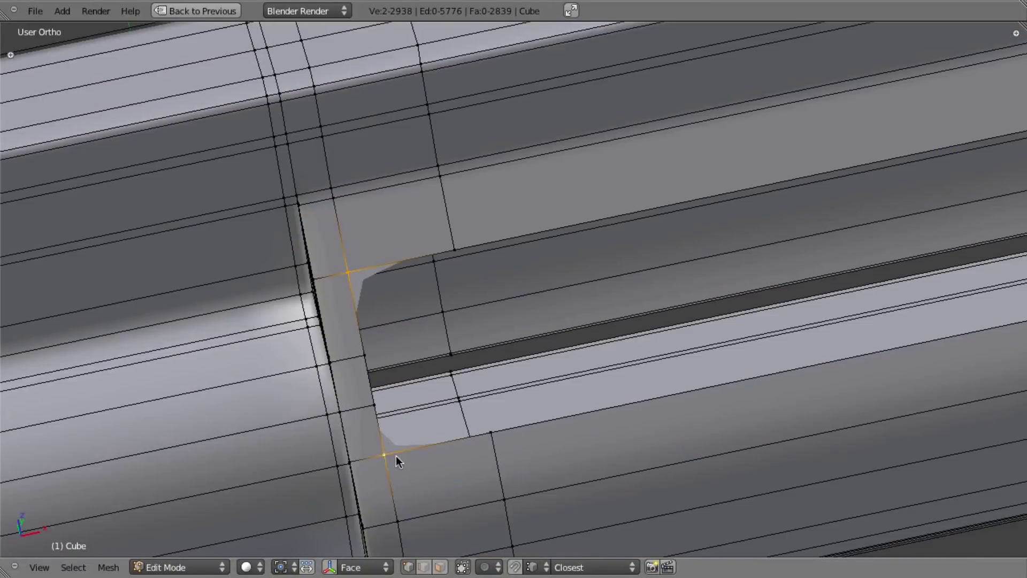
scroll(396, 456, "down", 5)
middle_click_drag(673, 345, 507, 406, "shift")
scroll(506, 406, "up", 4)
right_click(981, 197, "shift")
middle_click_drag(971, 246, 806, 174, "shift")
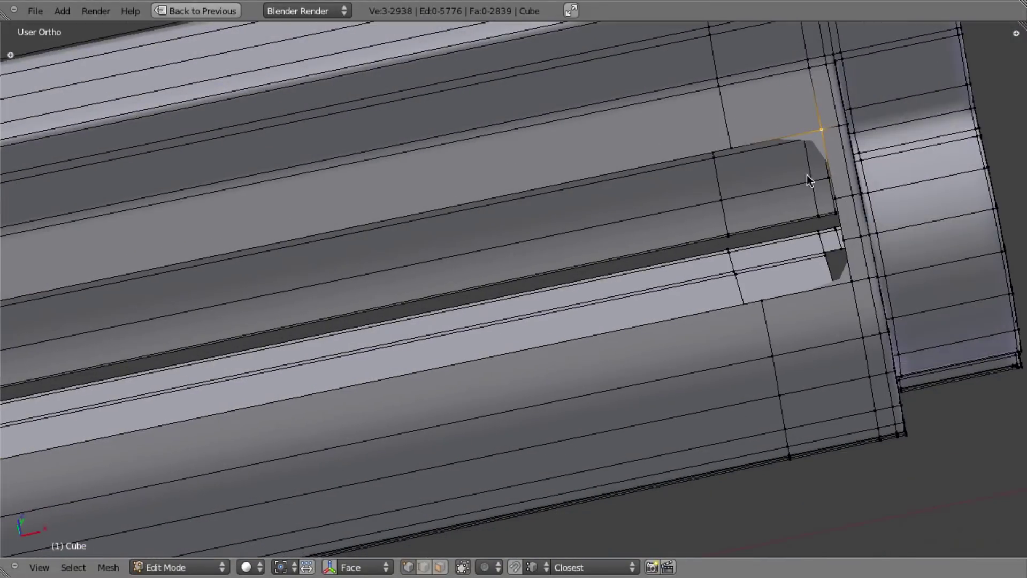
scroll(851, 294, "down", 4)
scroll(284, 256, "up", 2)
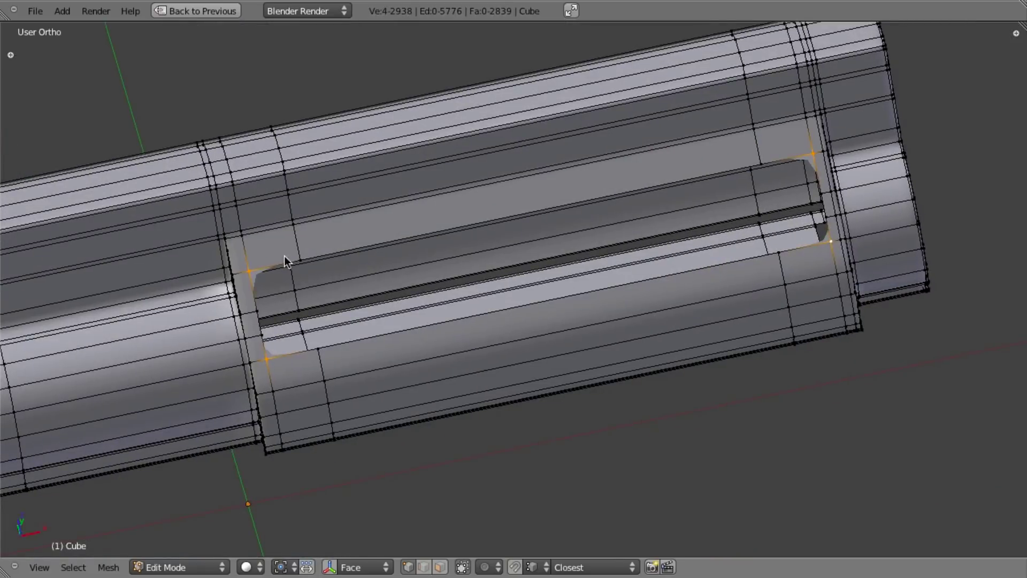
Step: Extend the selection to the vertical edge loops running through the opening's corners at both ends
right_click(240, 246, "alt+shift")
right_click(274, 379, "alt+shift")
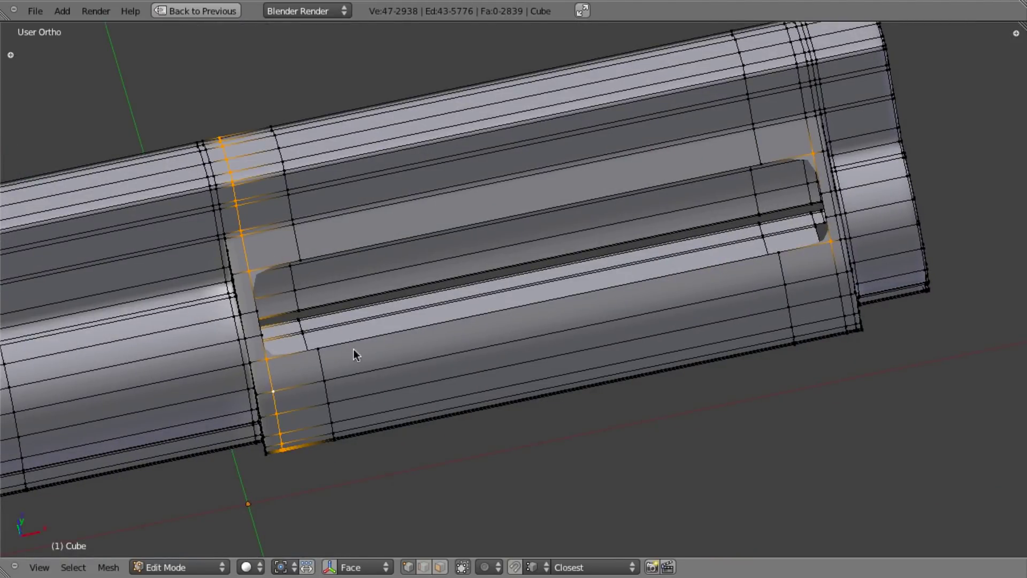
right_click(817, 164, "alt+shift")
right_click(839, 290, "alt+shift")
key("z")
middle_click_drag(737, 242, 741, 258)
key("z")
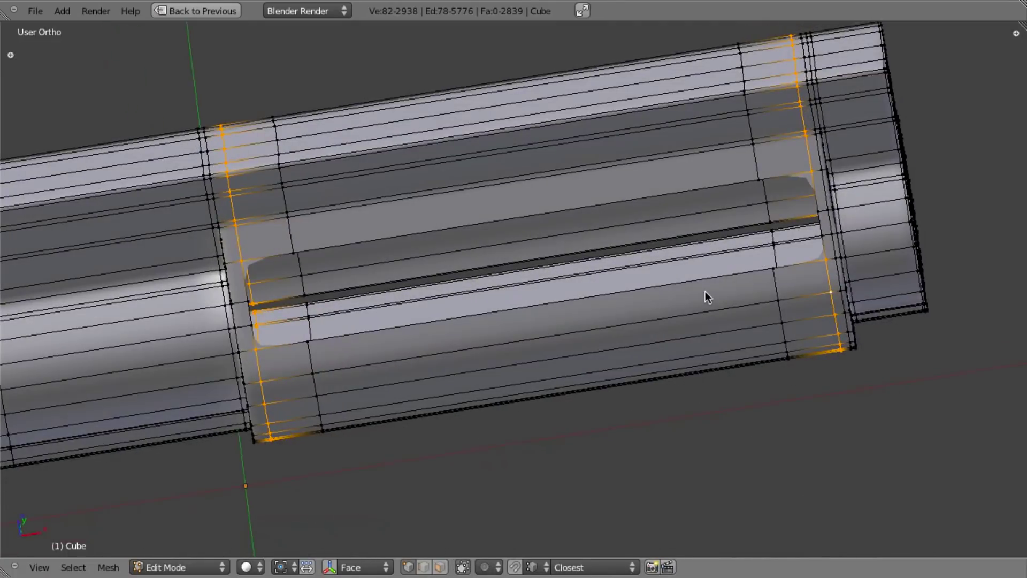
key("s")
key("x")
key("Escape")
key("s")
key("x")
key("Escape")
Step: Scale the selected end loops to about 0.95 along X to taper the opening's corners, and clear the selection
key("s")
key("x")
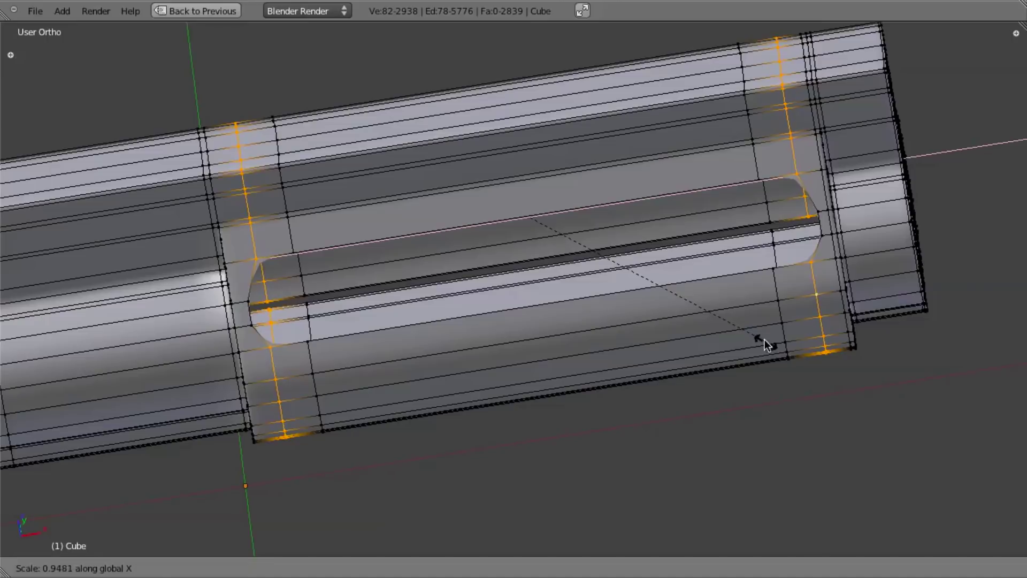
left_click(765, 339)
middle_click_drag(622, 322, 556, 315)
key("a")
Step: Add a vertical loop cut just behind the opening's rear end and flatten it along X with a scale of 0
key("ctrl+r")
left_click(265, 351)
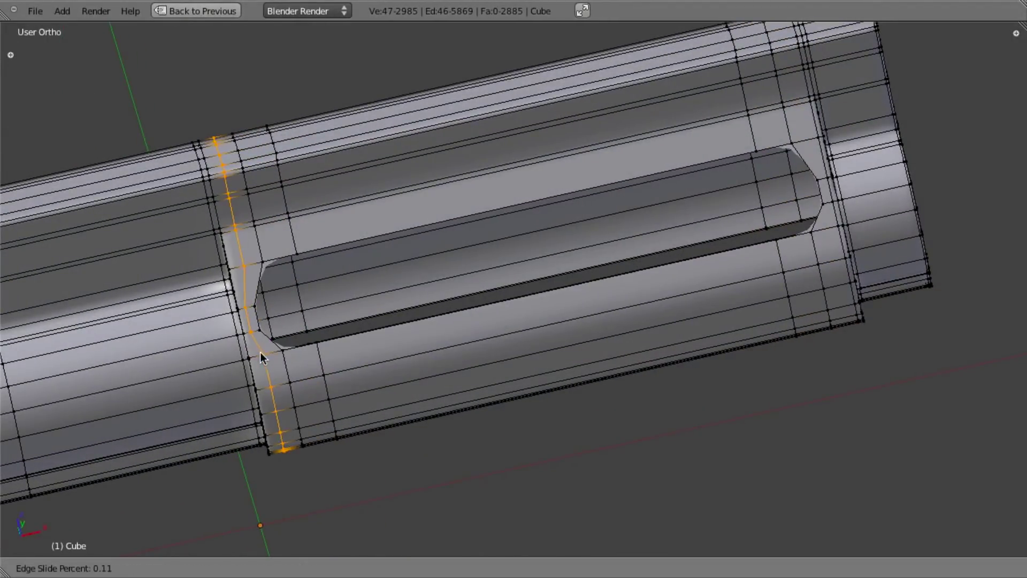
right_click(261, 353)
key("s")
key("x")
key("0")
key("Return")
Step: Move the flattened rear loop about -0.0095 along X, away from the opening, and clear the selection
key("g")
key("x")
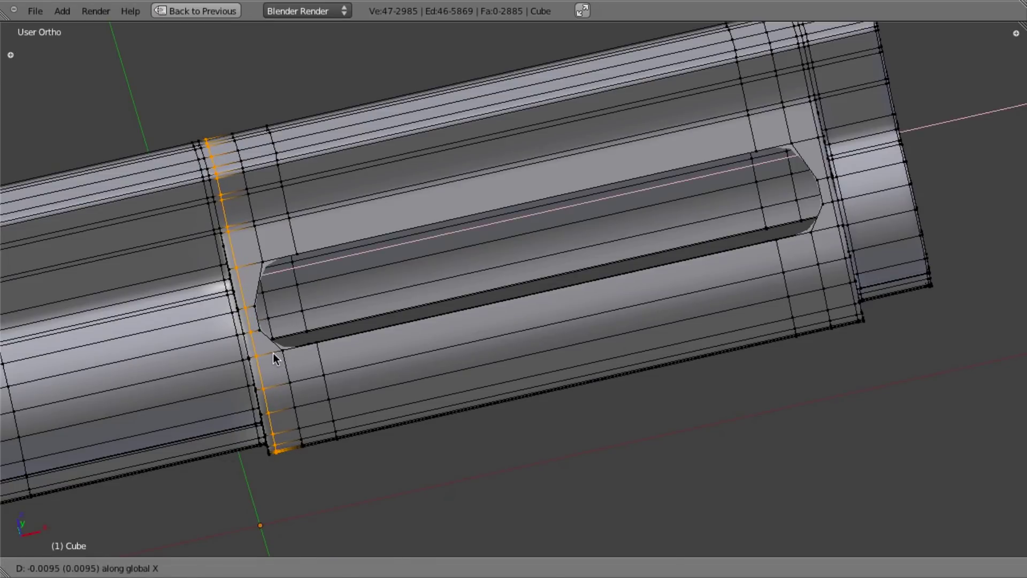
left_click(274, 360)
key("a")
Step: Inspect the shaded receiver and its ejection port opening from several angles
key("ctrl+r")
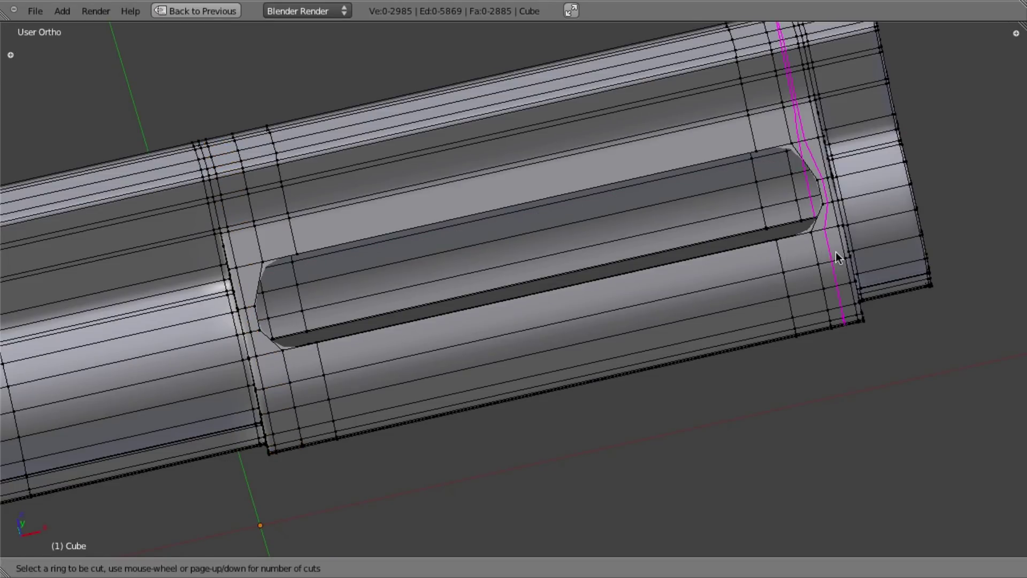
right_click(836, 252)
middle_click_drag(811, 278, 840, 223)
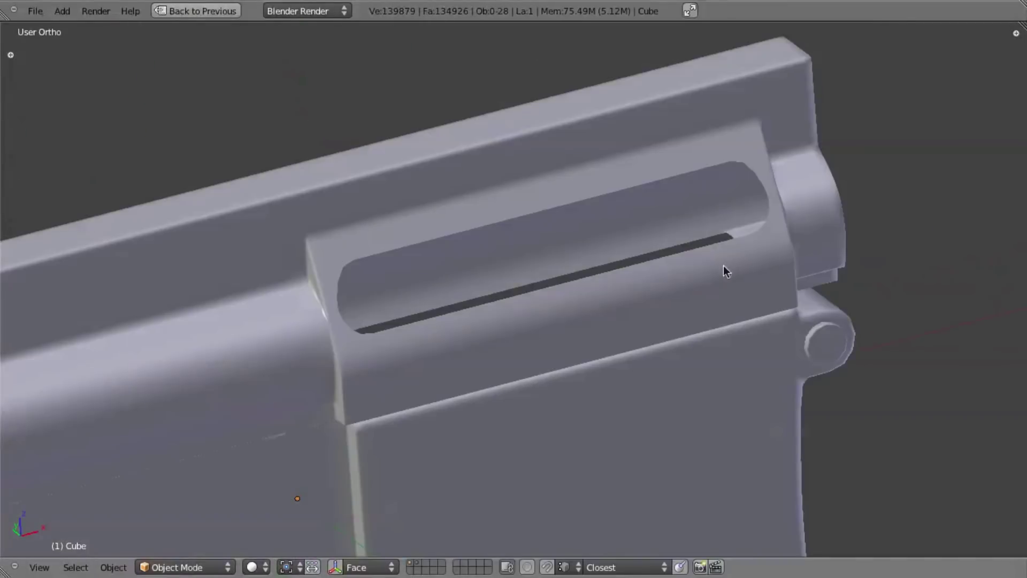
scroll(723, 265, "up", 4)
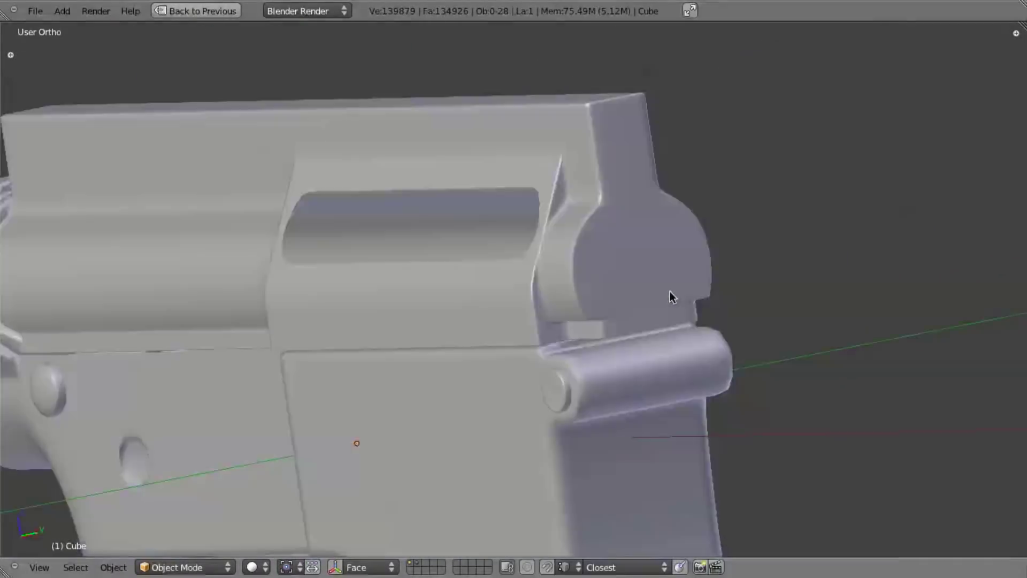
key("KP_3")
middle_click_drag(611, 272, 566, 335)
scroll(556, 336, "up", 1)
scroll(357, 323, "down", 5)
middle_click_drag(262, 335, 615, 367)
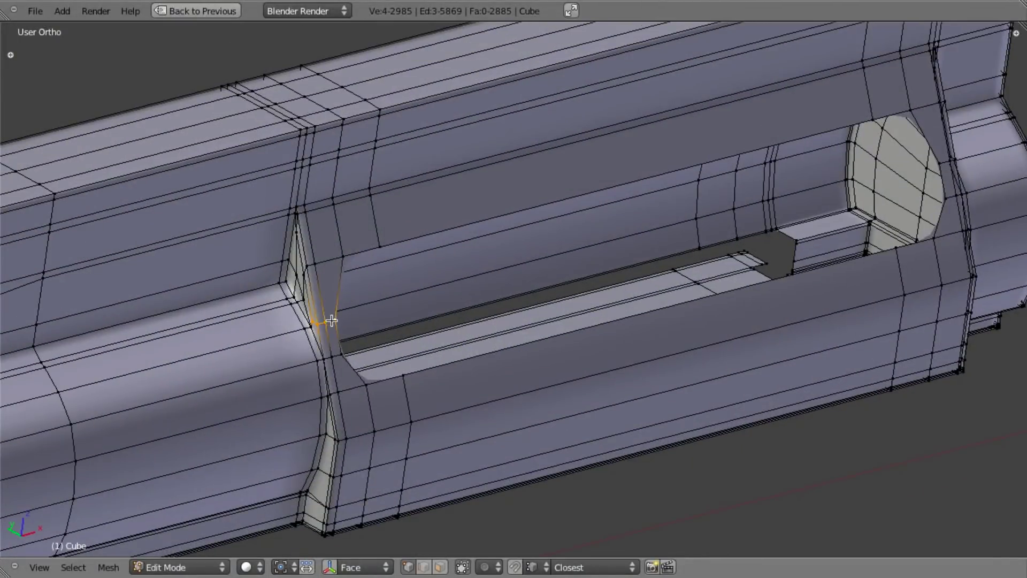
Step: Slide the short horizontal edge run at the opening's rear end slightly upward along its neighbouring edges
scroll(373, 323, "up", 3)
middle_click_drag(331, 320, 425, 269, "shift")
key("ctrl+e")
left_click(425, 269)
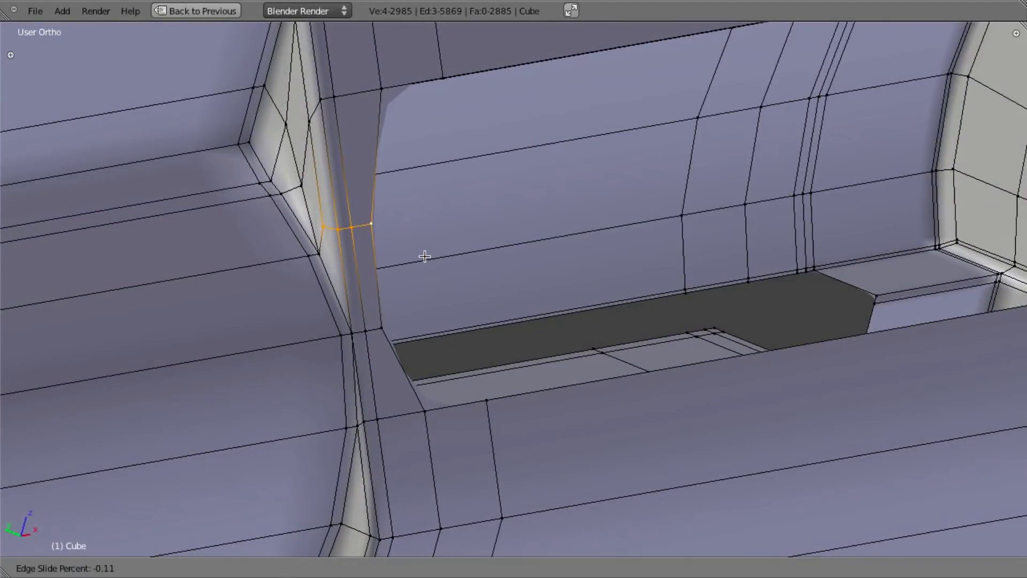
left_click(424, 244)
Step: Adjust the rim at the opening's rear end along X to even out its rounded outline, and clear the selection
middle_click_drag(424, 247, 517, 289)
scroll(517, 289, "up", 3)
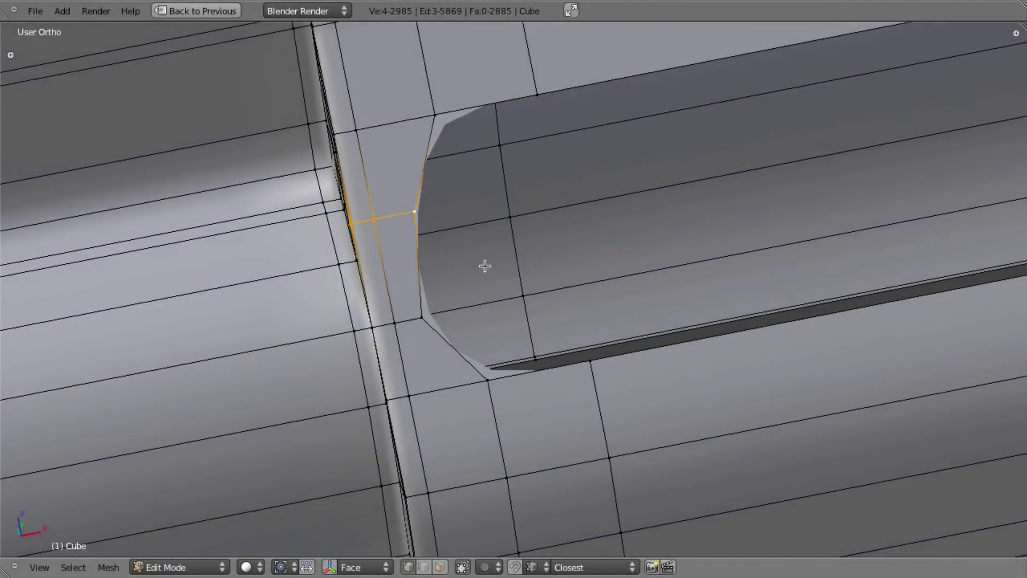
key("g")
key("x")
left_click(411, 321)
key("a")
scroll(584, 341, "down", 10)
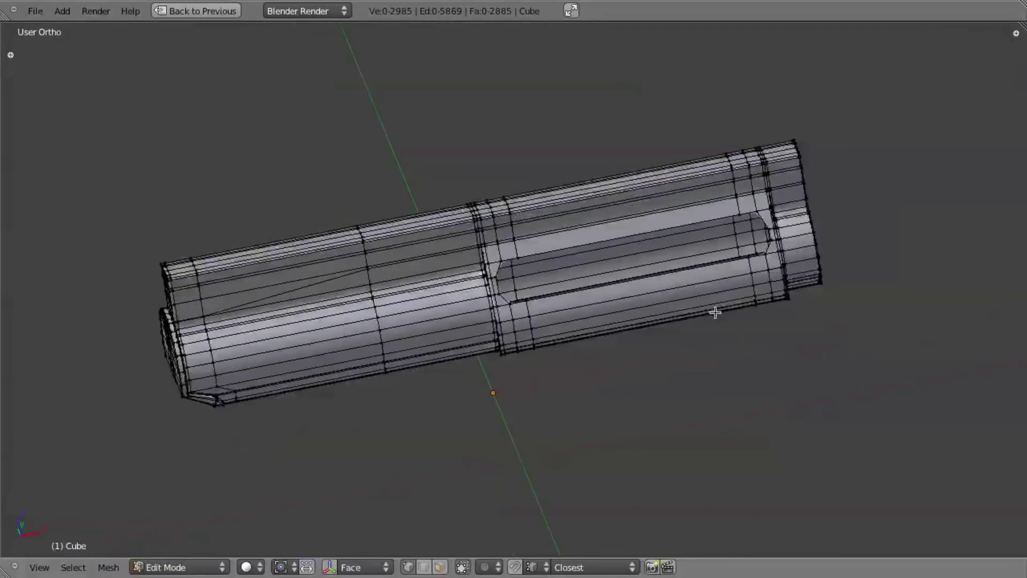
Step: Select the short horizontal edge run at the opening's front end and slide it slightly upward in the right-side wireframe view
scroll(715, 311, "up", 10)
scroll(668, 337, "up", 3)
right_click(790, 263, "alt")
middle_click_drag(790, 263, 674, 351)
key("KP_3")
key("z")
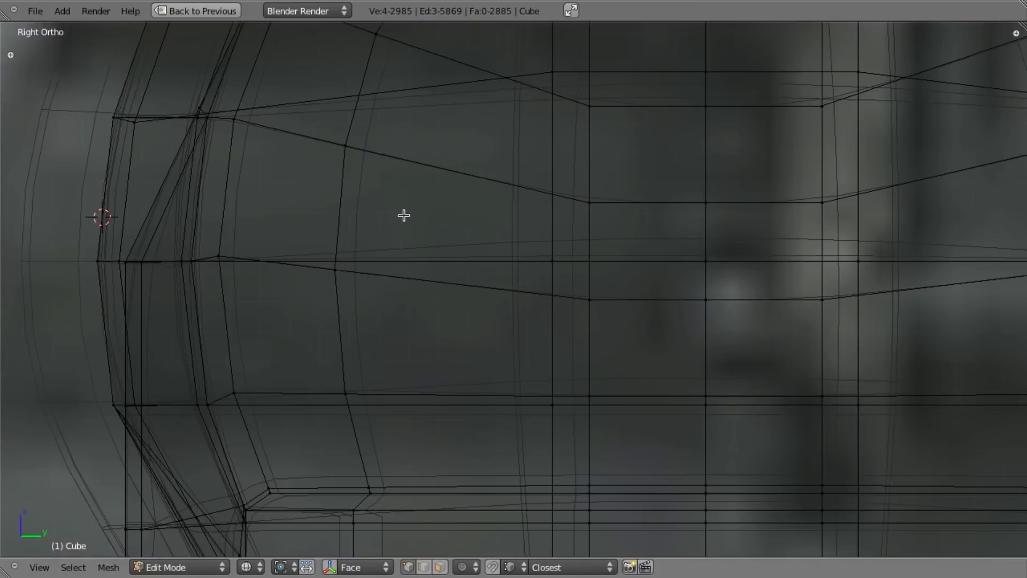
middle_click_drag(404, 216, 663, 348, "shift")
middle_click_drag(706, 195, 599, 392, "shift")
scroll(623, 267, "up", 1)
middle_click_drag(641, 241, 577, 326, "shift")
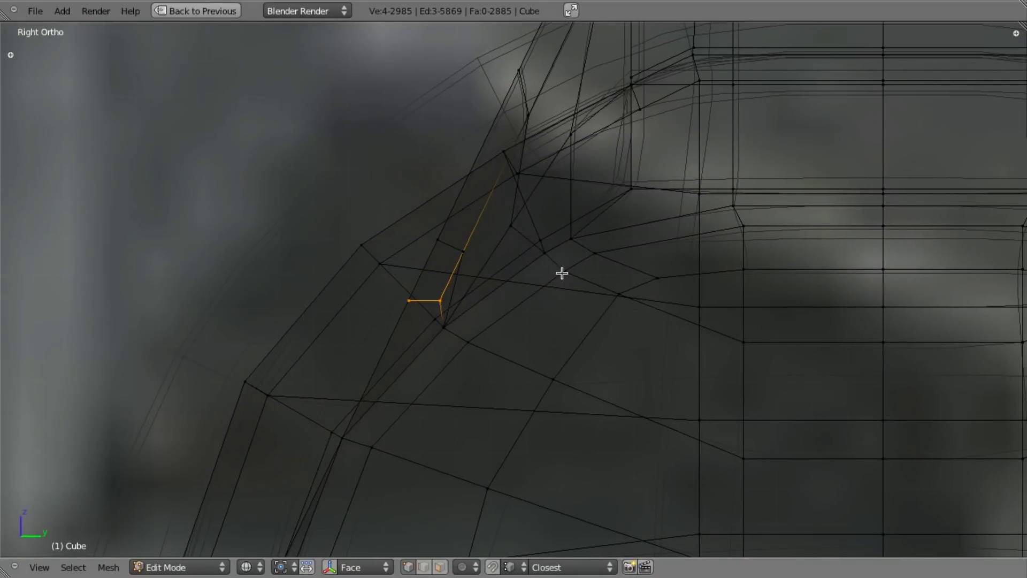
key("ctrl+e")
left_click(447, 330)
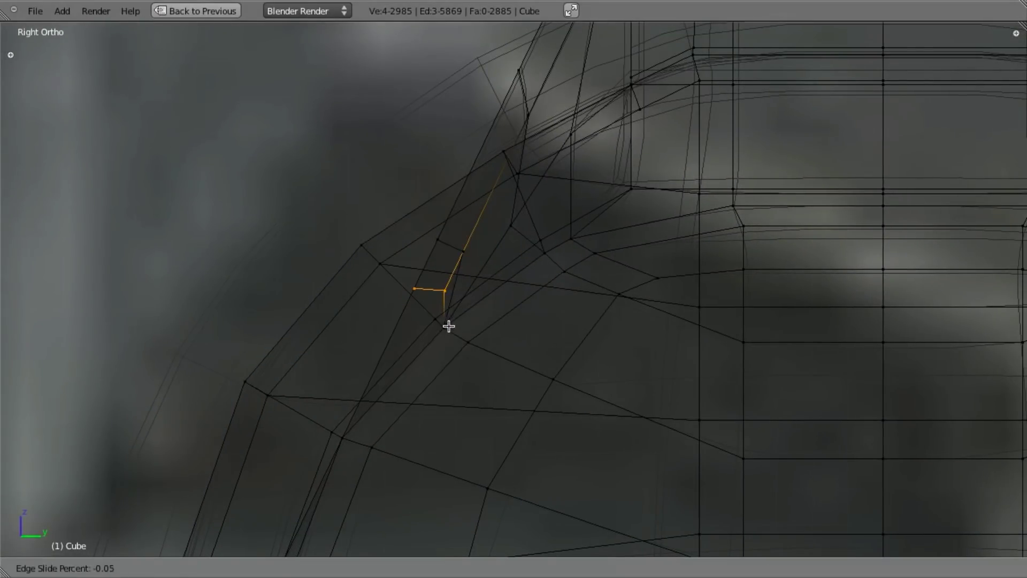
left_click(468, 290)
Step: Move the middle rim vertex at the opening's front end along X to smooth the curve, and return to Object Mode
mouse_move(357, 295)
middle_mouse_down()
mouse_move(433, 349)
mouse_move(463, 330)
middle_mouse_up()
key("z")
scroll(464, 330, "up", 4)
right_click(403, 240)
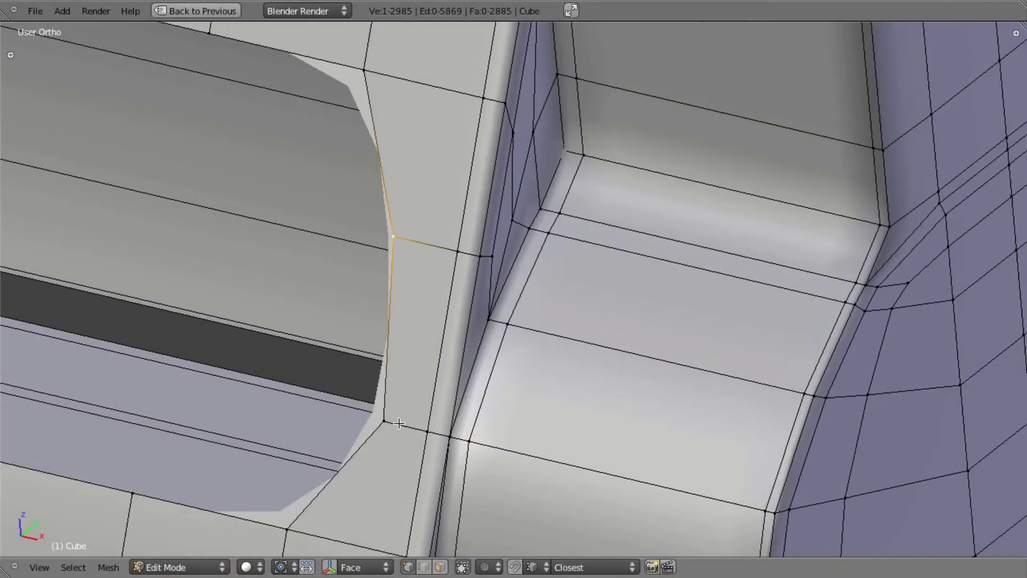
key("g")
key("x")
left_click(418, 428)
key("Tab")
scroll(378, 424, "down", 11)
middle_click_drag(378, 424, 483, 383)
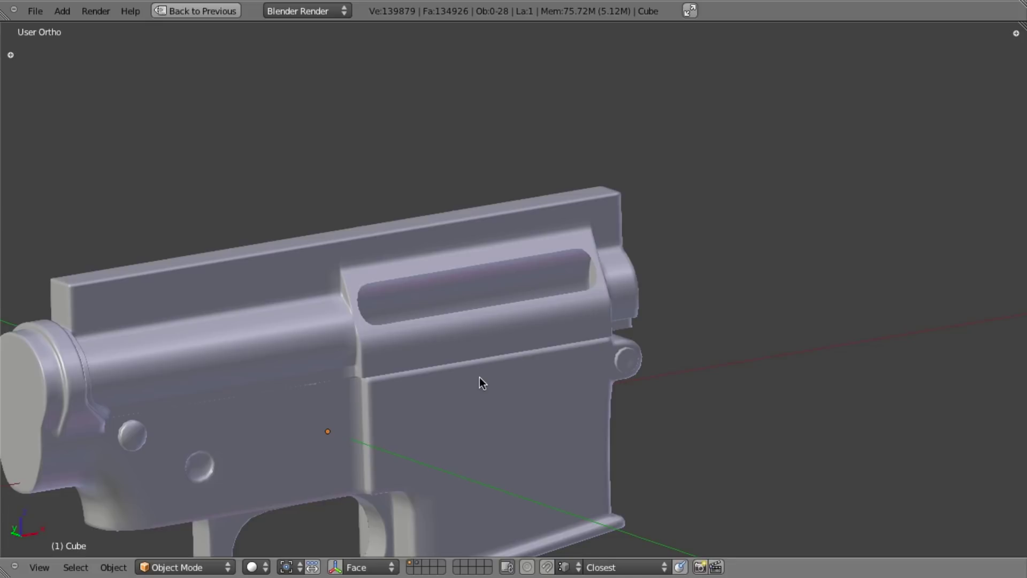
Step: Select the opening's border edge loop in Edit Mode and show the transform manipulator in the right-side wireframe view
scroll(479, 377, "up", 6)
key("Tab")
right_click(656, 309, "alt")
middle_click_drag(611, 336, 685, 317)
key("KP_3")
key("z")
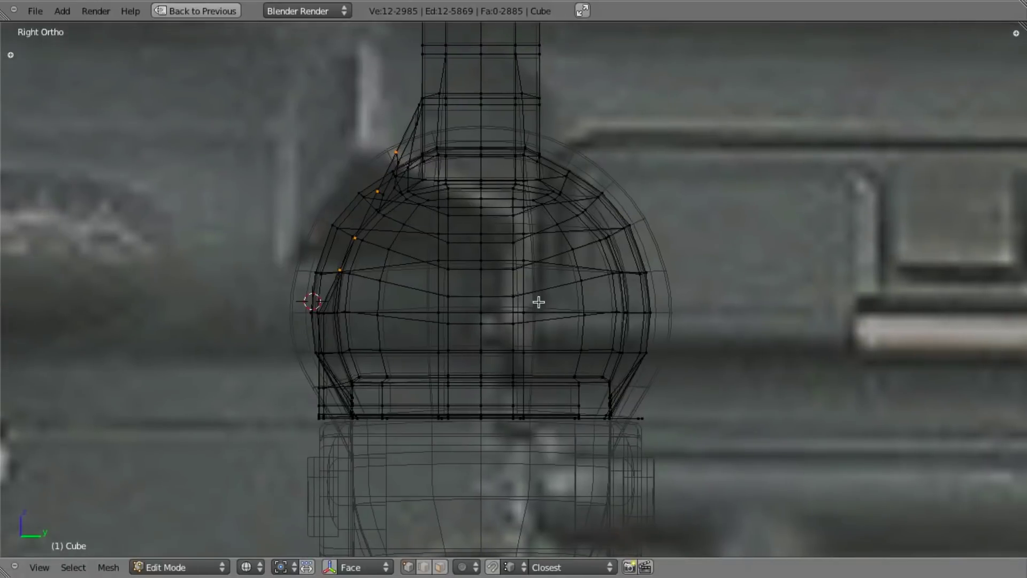
key("ctrl+space")
scroll(512, 301, "up", 3)
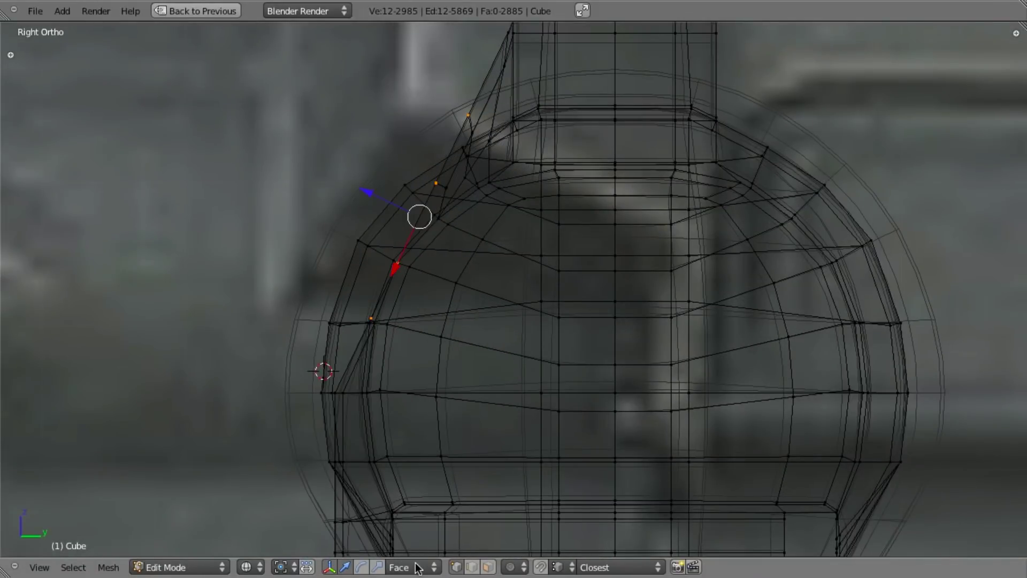
scroll(445, 297, "up", 2)
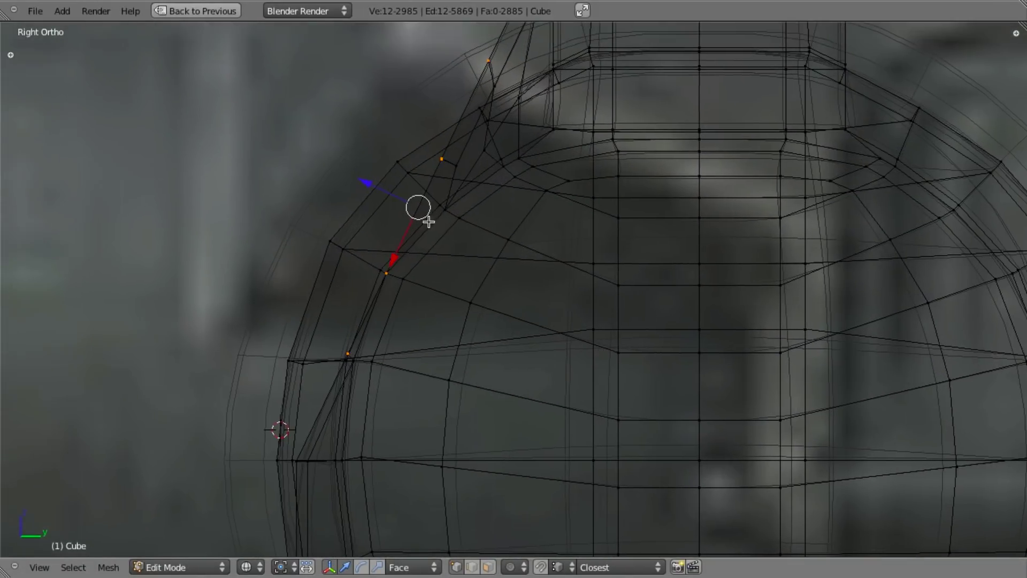
Step: Extrude the opening's border loop inward along Face Z twice, making a very thin lip first and the inner wall second
key("e")
key("z")
key("z")
left_click(460, 188)
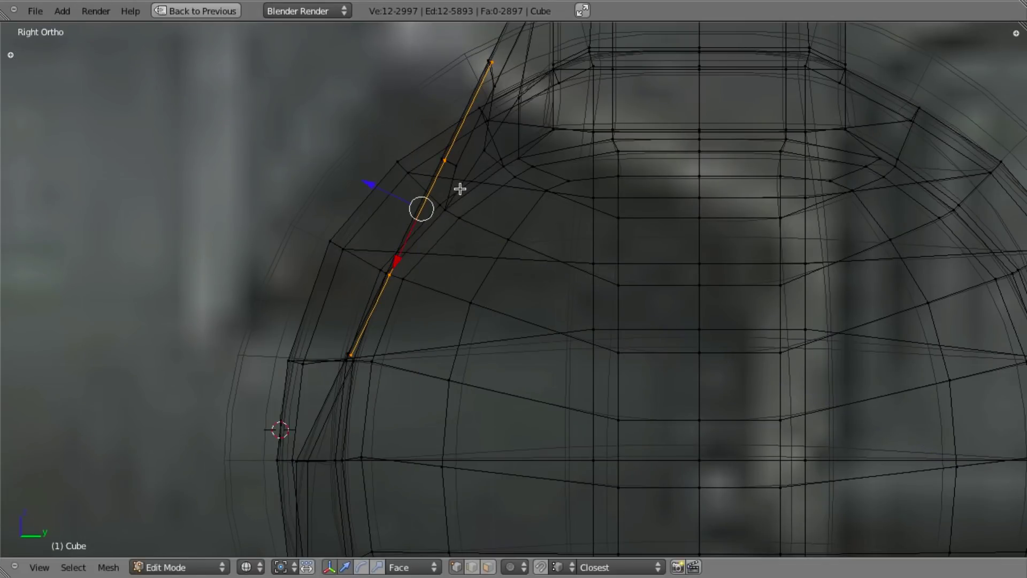
key("e")
key("z")
key("z")
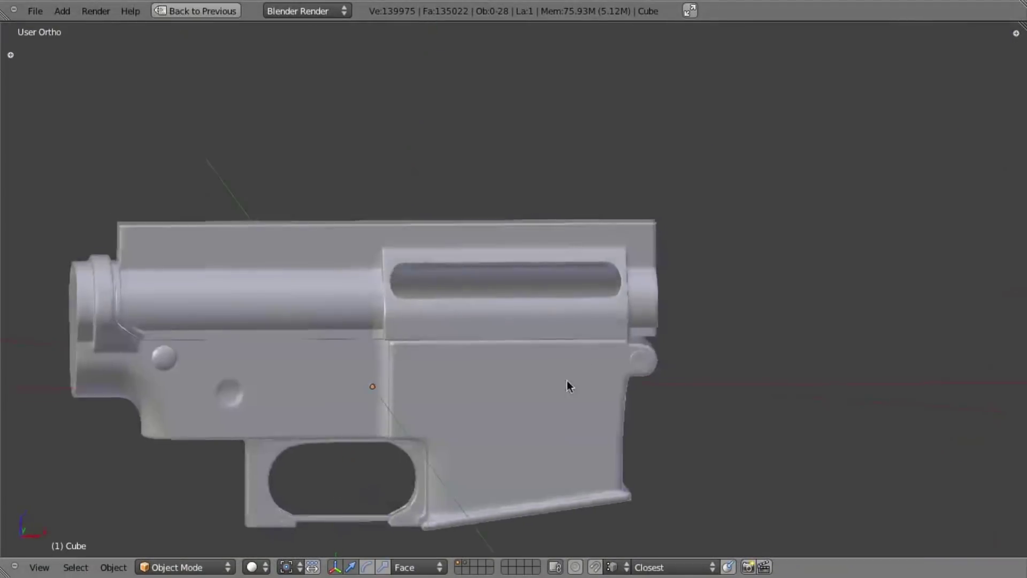
Step: Compare the opening's outline with the reference photo in front wireframe view, and return to Edit Mode with solid shading
middle_click_drag(568, 383, 567, 405)
scroll(351, 336, "down", 3)
scroll(556, 417, "up", 4)
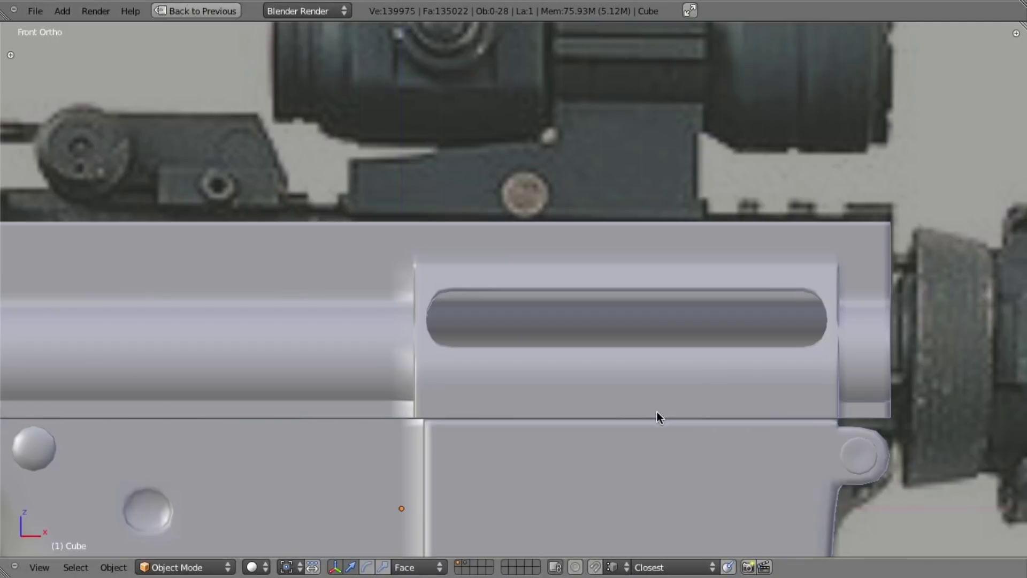
key("z")
scroll(615, 380, "up", 3)
middle_click_drag(687, 362, 592, 349, "shift")
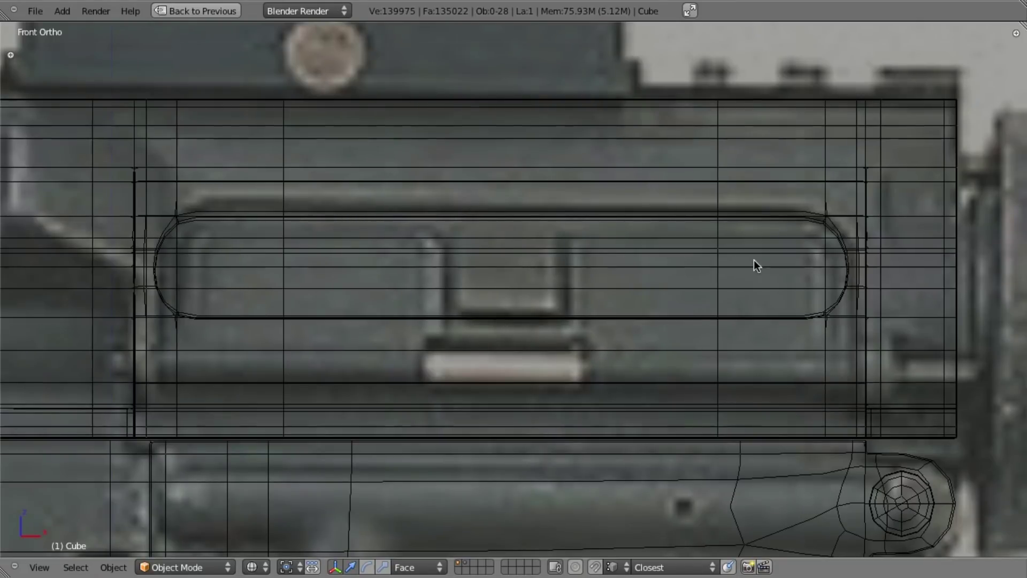
key("Tab")
key("z")
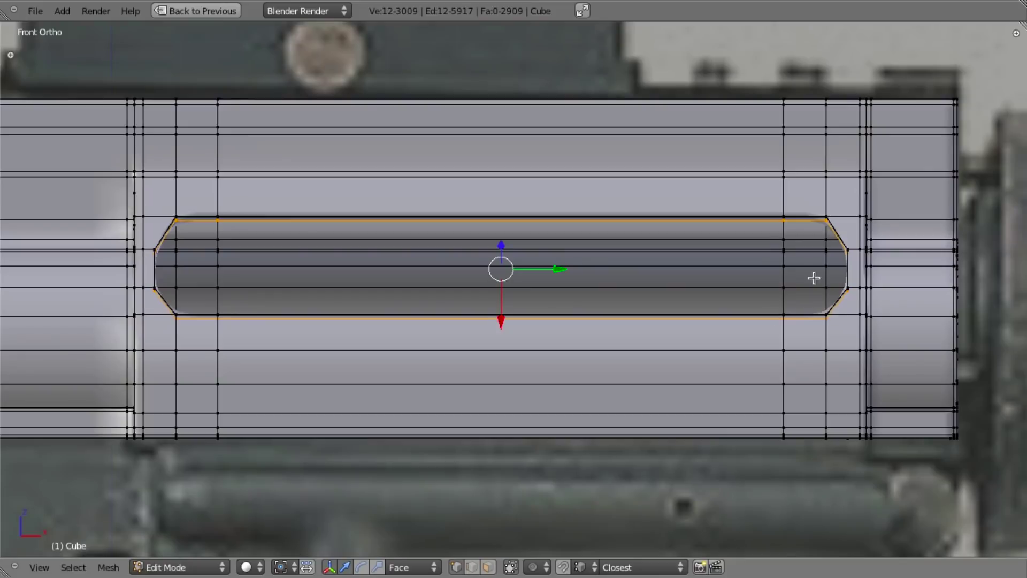
right_click(752, 215, "alt")
middle_click_drag(690, 289, 620, 278)
scroll(619, 278, "up", 3)
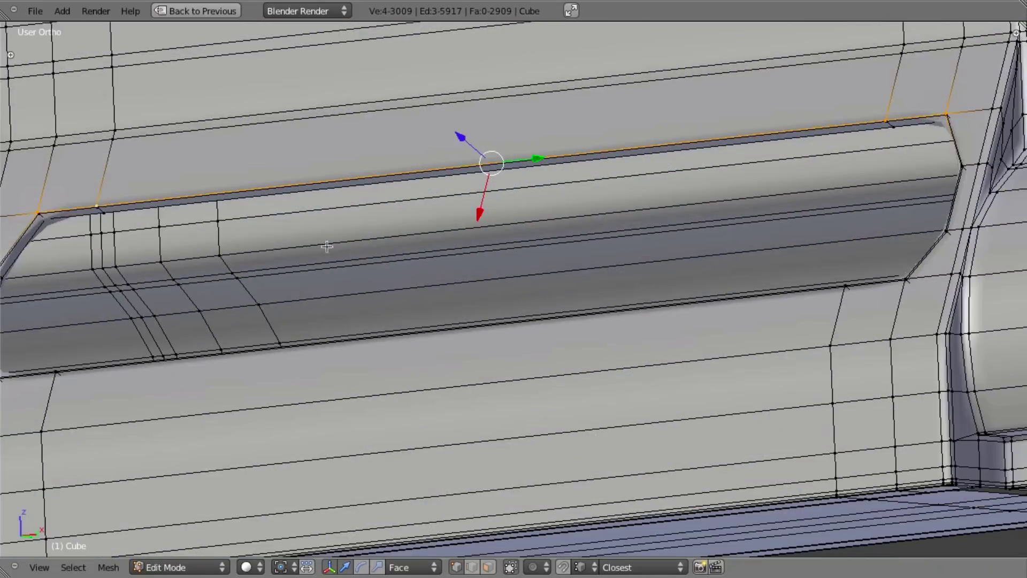
middle_click_drag(327, 247, 641, 222, "shift")
scroll(376, 226, "up", 1)
right_click(288, 216, "alt")
middle_click_drag(284, 234, 406, 221, "shift")
scroll(405, 222, "up", 3)
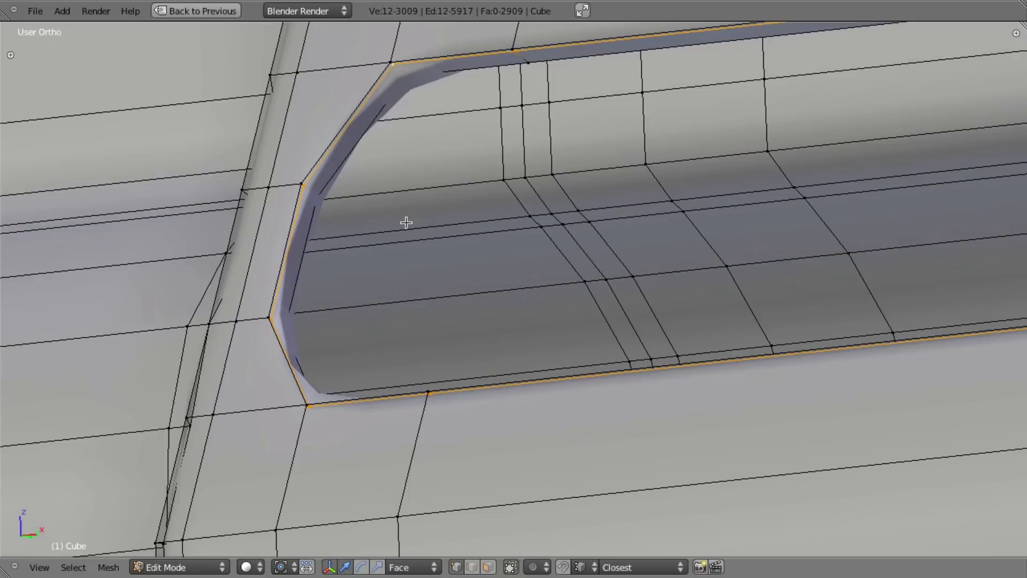
right_click(308, 170, "alt+shift")
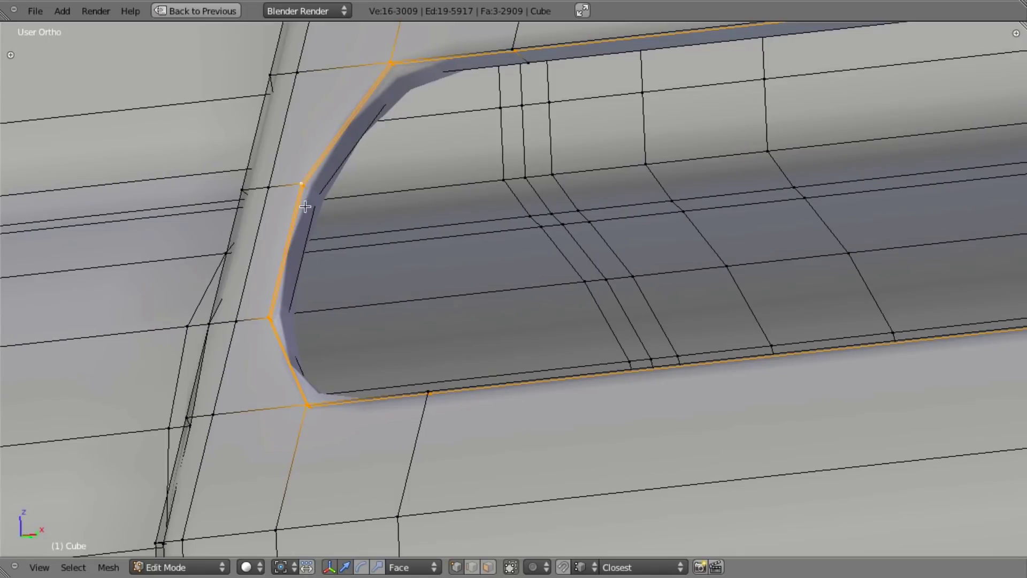
key("a")
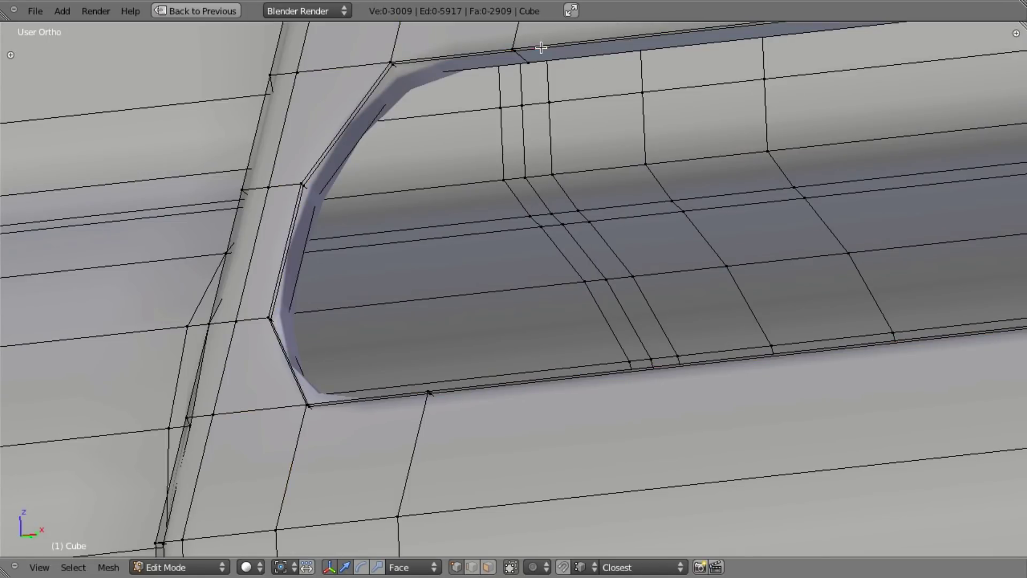
Step: Select the thin lip faces along the opening's upper edge, rear end and lower edge
right_click(537, 45)
right_click(537, 45, "alt")
right_click(289, 216, "ctrl+alt+shift")
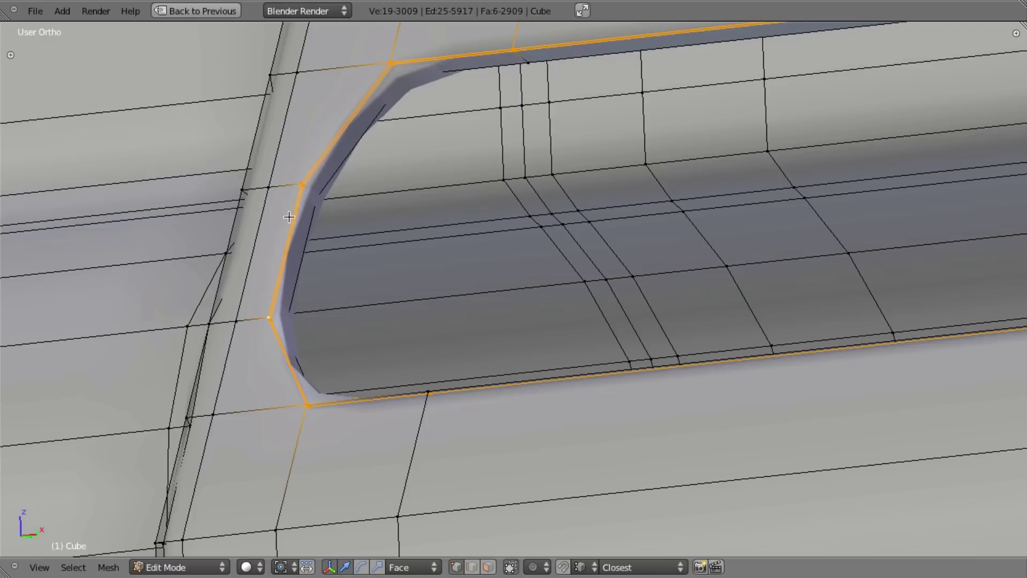
right_click(529, 380, "alt+shift")
middle_click_drag(808, 277, 692, 308, "shift")
key("ctrl+z")
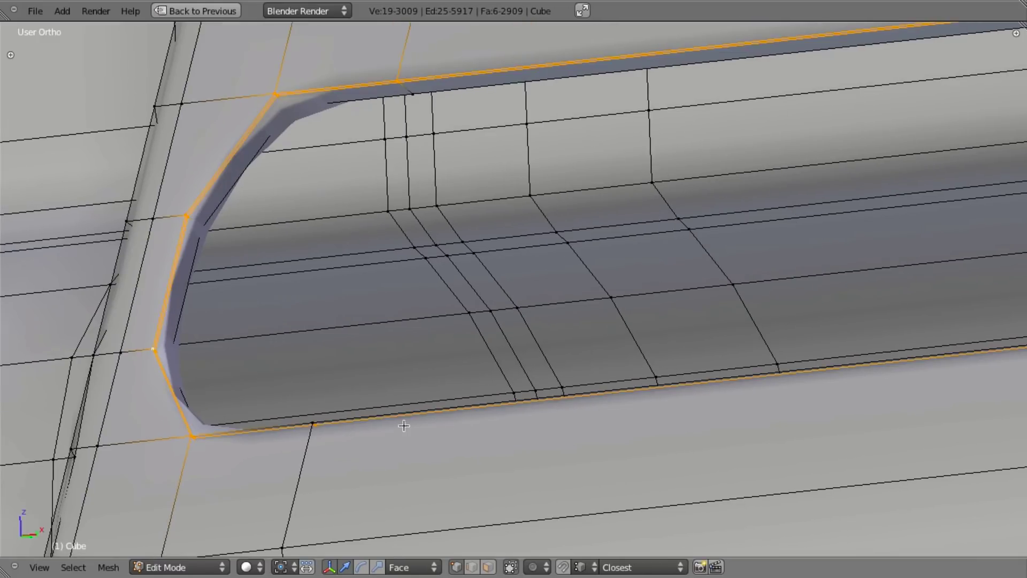
right_click(372, 415, "alt+shift")
Step: Add the thin lip faces at the opening's front end to the selection to complete the band around the rim
scroll(527, 383, "down", 4)
middle_click_drag(621, 353, 160, 443, "shift")
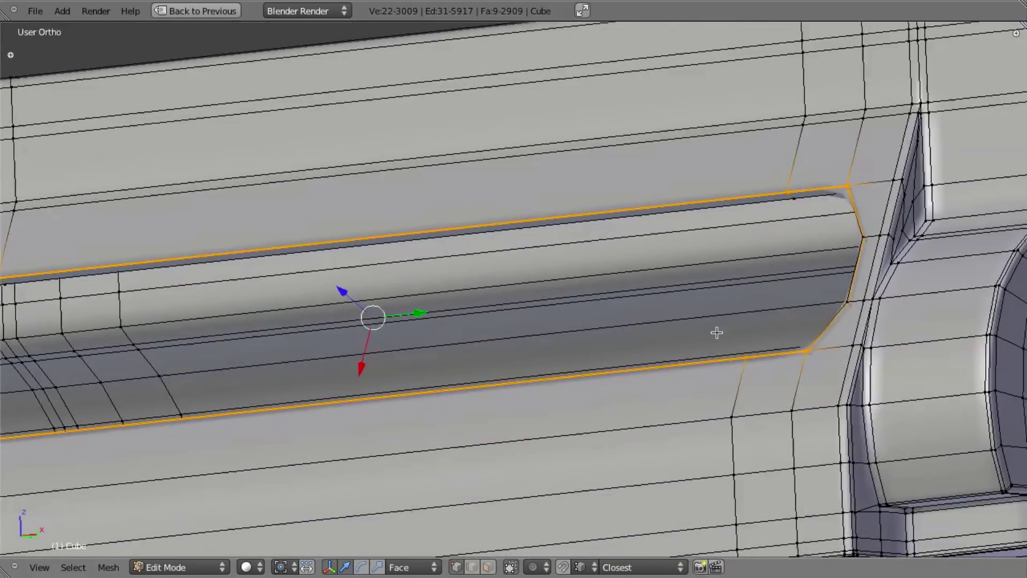
scroll(717, 332, "up", 4)
middle_click_drag(718, 332, 133, 276, "shift")
right_click(604, 217, "alt+shift")
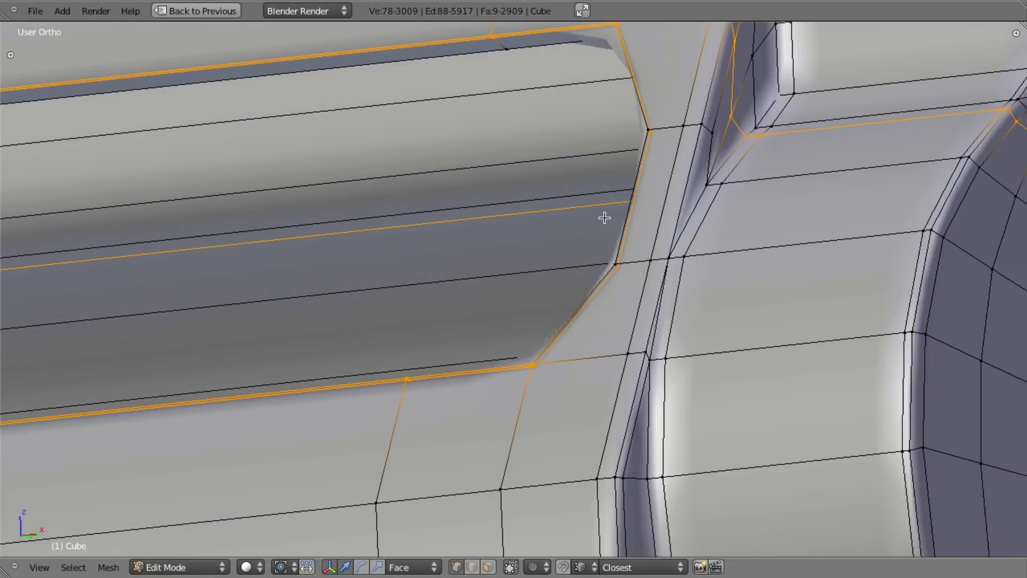
key("ctrl+z")
right_click(617, 233, "alt+shift")
Step: Extrude the selected lip band in place in the right-side wireframe view
scroll(615, 247, "down", 8)
key("KP_3")
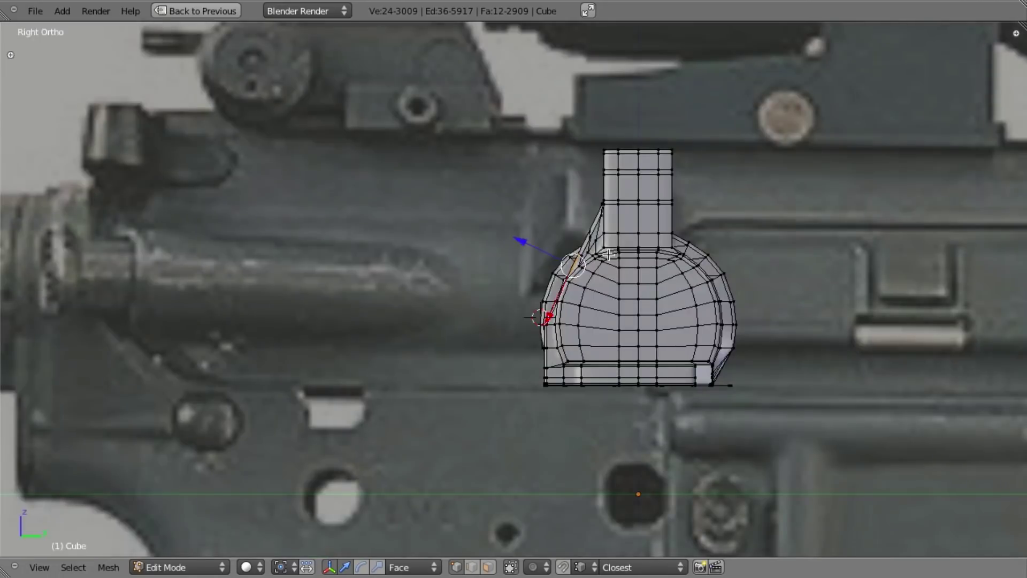
key("z")
scroll(641, 288, "up", 3)
scroll(641, 288, "up", 1)
key("e")
right_click(713, 303)
Step: Move the extruded lip band slightly outward along Face Z
scroll(715, 254, "up", 6)
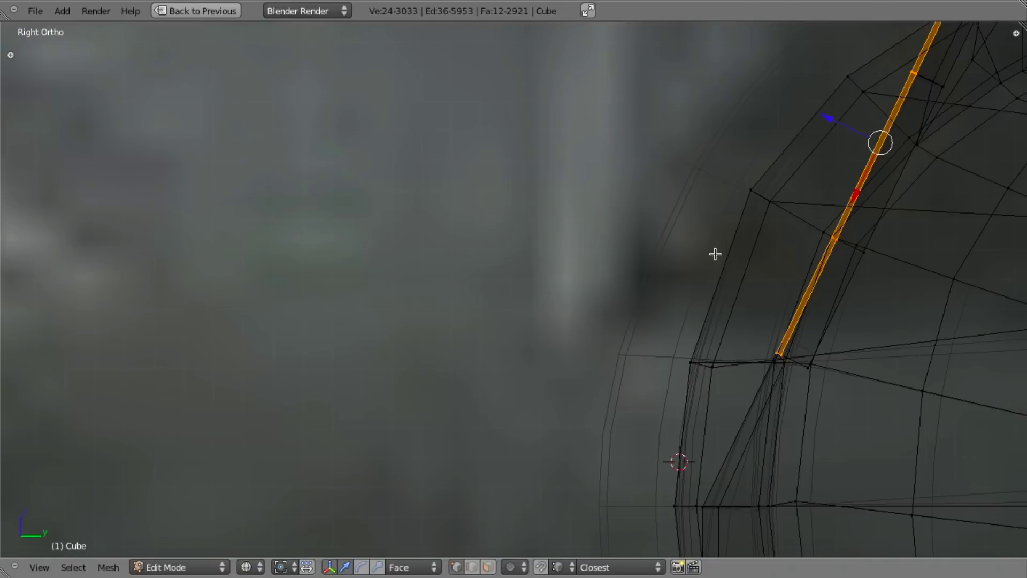
key("g")
key("z")
key("z")
key("z")
key("z")
key("z")
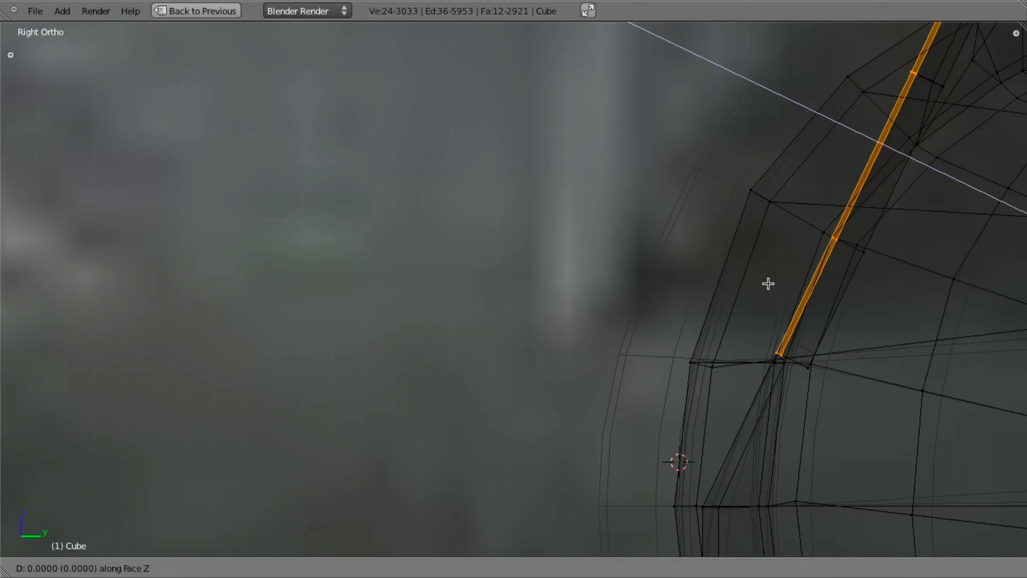
left_click(762, 277)
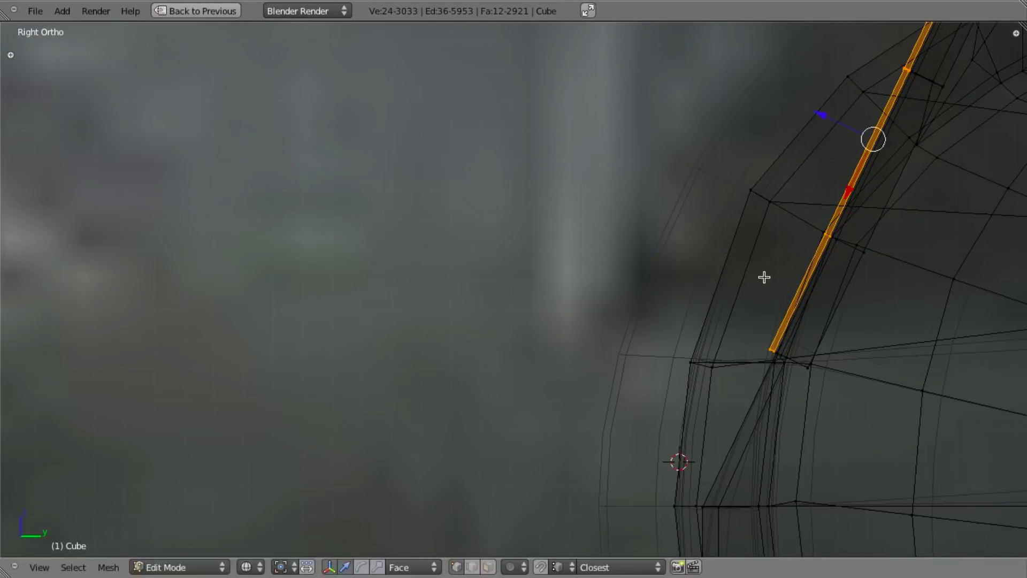
Step: Select the extruded band's outer edge loop and move it outward along Face Z to thicken the band
middle_click_drag(947, 311, 883, 315, "shift")
scroll(884, 315, "up", 6)
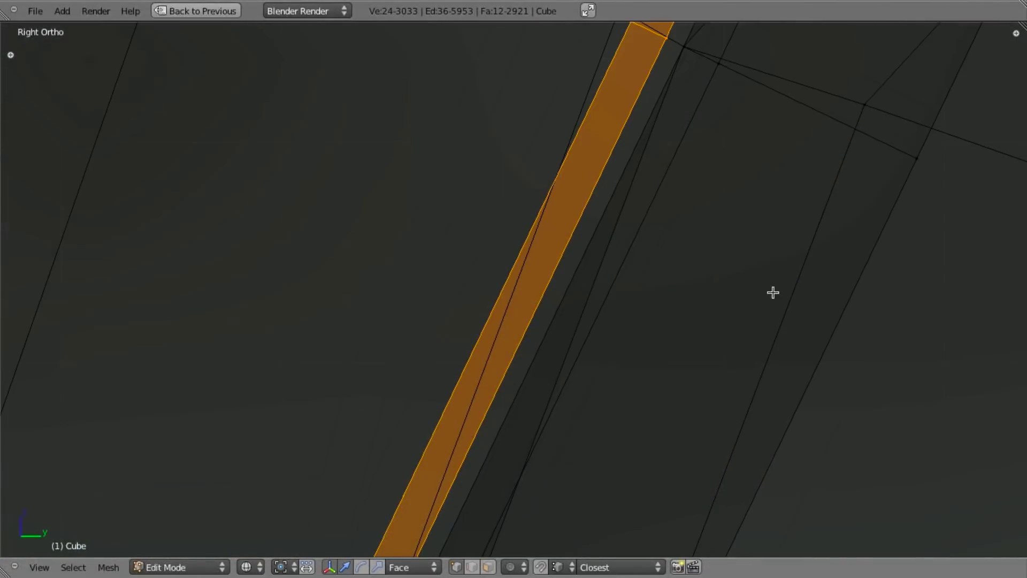
right_click(559, 254, "alt")
scroll(635, 287, "down", 6)
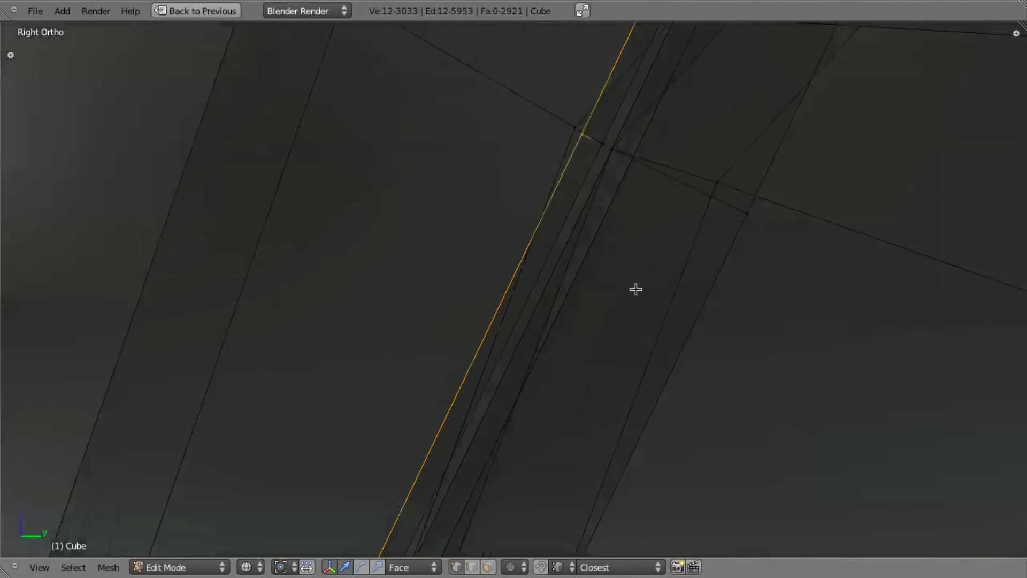
key("g")
key("z")
key("z")
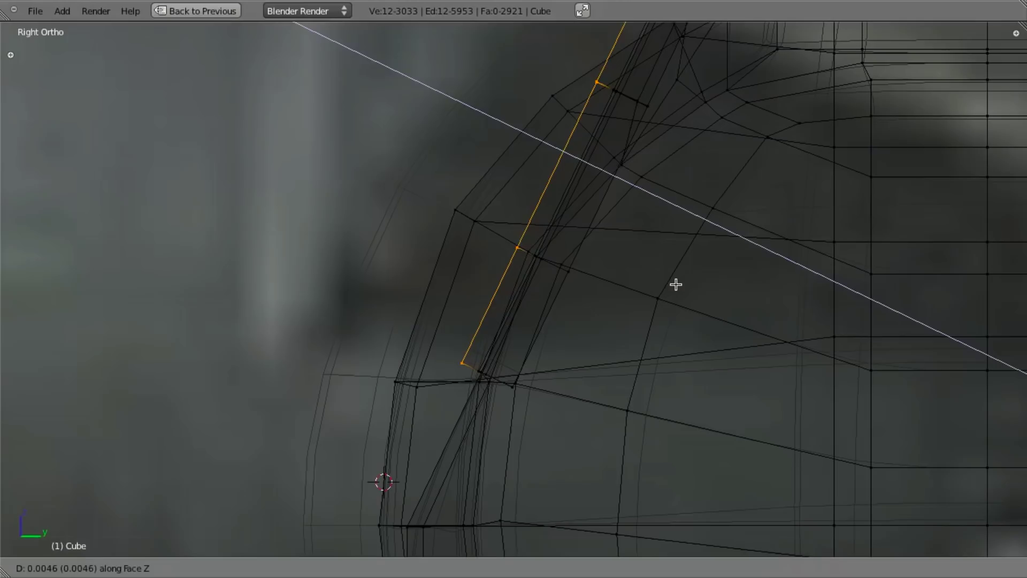
left_click(673, 284)
key("z")
Step: Examine the thickened band at both ends of the ejection port opening
scroll(673, 283, "down", 5)
mouse_move(673, 284)
middle_mouse_down()
mouse_move(459, 335)
mouse_move(519, 355)
mouse_move(621, 422)
mouse_move(657, 392)
mouse_move(692, 431)
middle_mouse_up()
scroll(656, 392, "down", 4)
scroll(692, 431, "up", 4)
middle_click_drag(534, 360, 685, 372, "shift")
scroll(307, 279, "up", 3)
scroll(302, 265, "down", 3)
scroll(302, 265, "down", 3)
middle_click_drag(428, 257, 555, 243)
key("a")
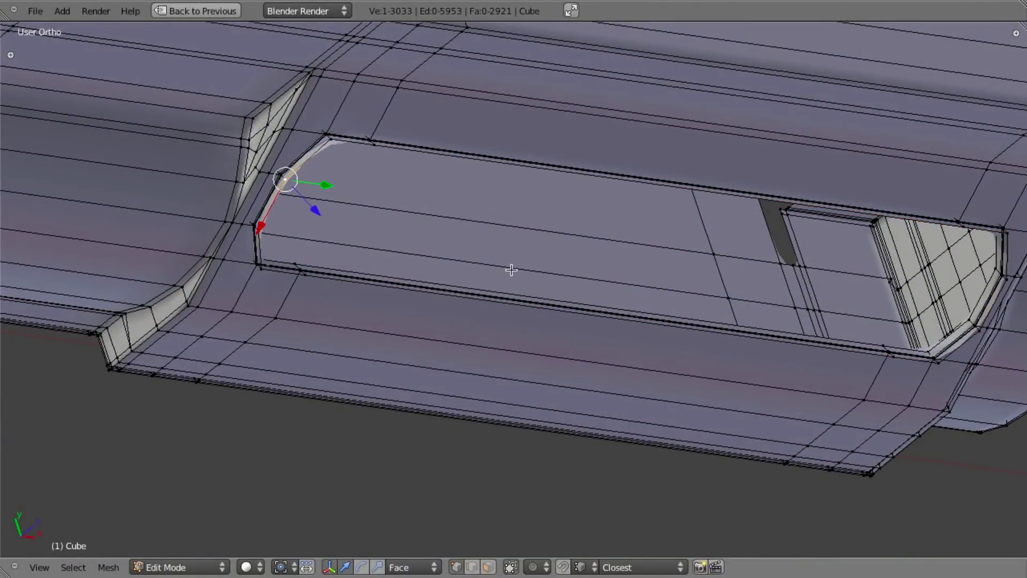
key("ctrl+space")
middle_click_drag(647, 307, 431, 200)
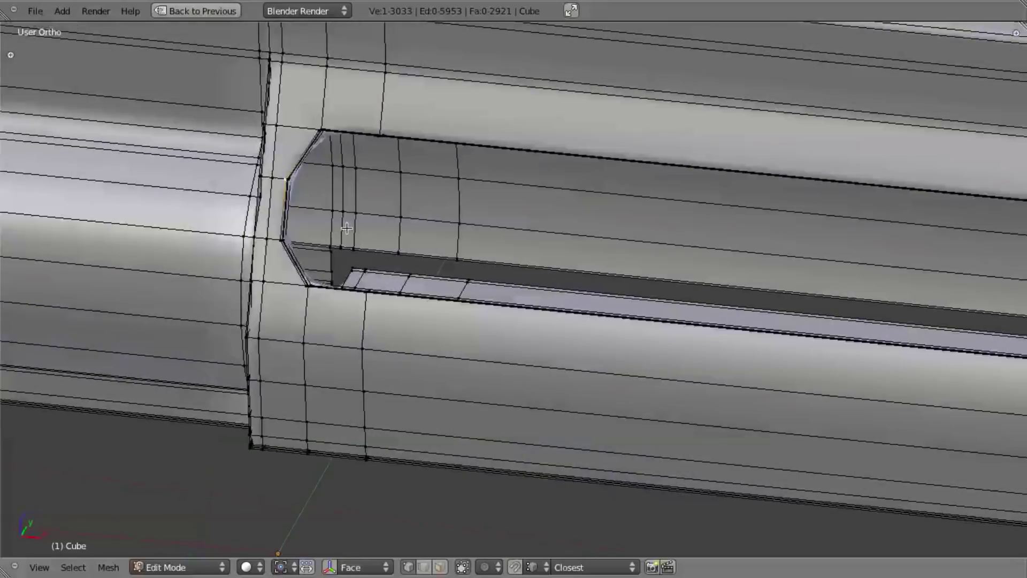
Step: Select the extruded band around the opening and hide all other geometry
middle_click_drag(345, 228, 308, 195)
key("a")
right_click(282, 176, "alt")
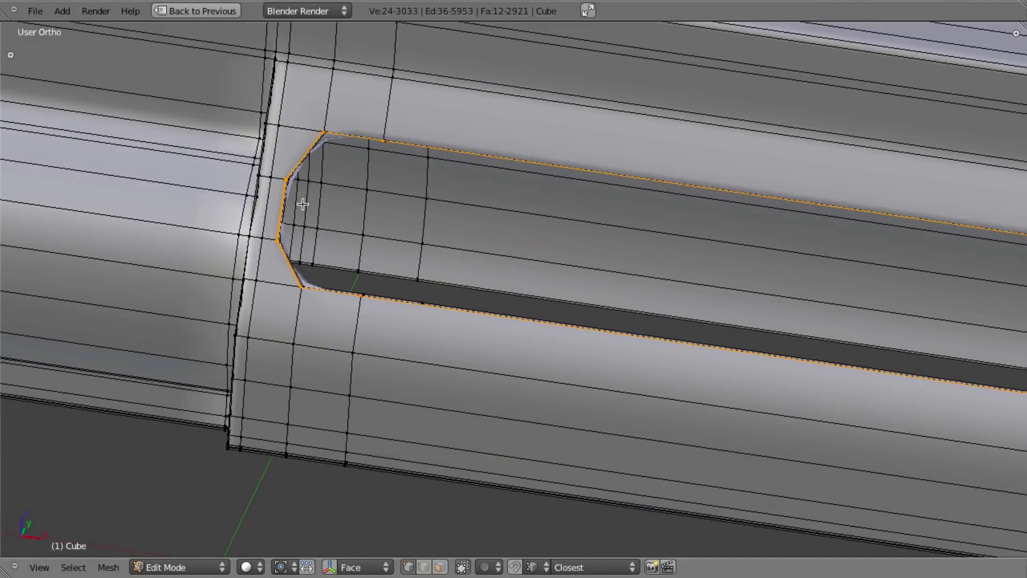
key("shift+h")
middle_click_drag(488, 325, 379, 165)
Step: Fill the rear end of the band's outer side with faces
key("a")
right_click(299, 393)
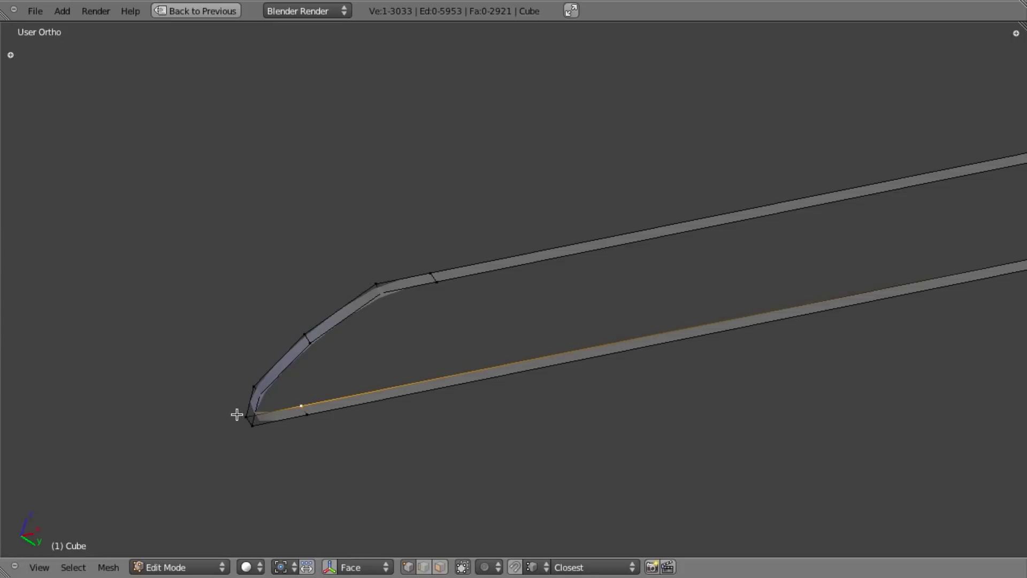
right_click(432, 271, "shift")
key("f")
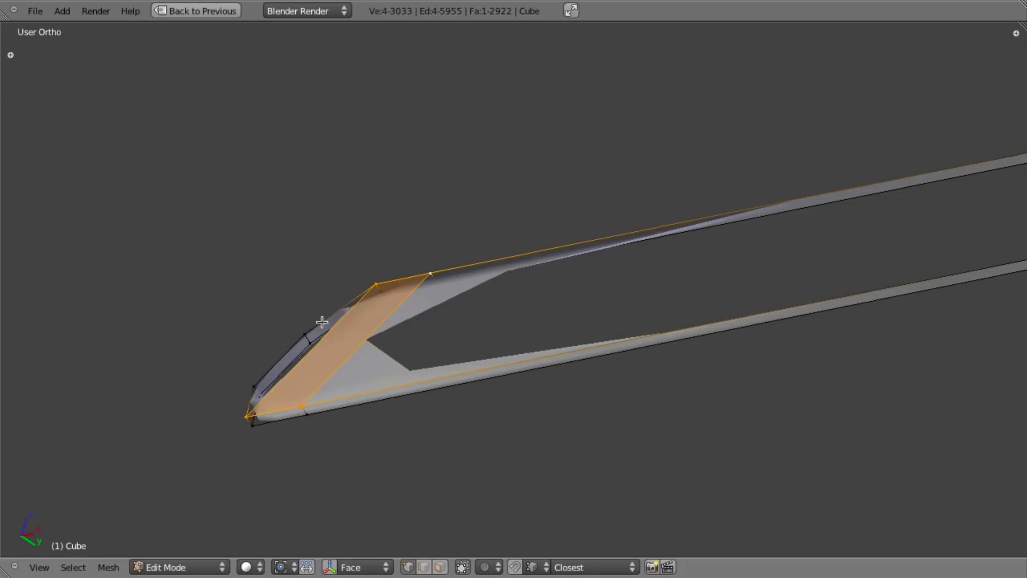
key("a")
Step: Fill the long middle section of the outer side with a face between the two end sections
middle_click_drag(591, 326, 521, 327, "shift")
right_click(227, 405)
right_click(365, 274, "shift")
scroll(394, 286, "down", 3)
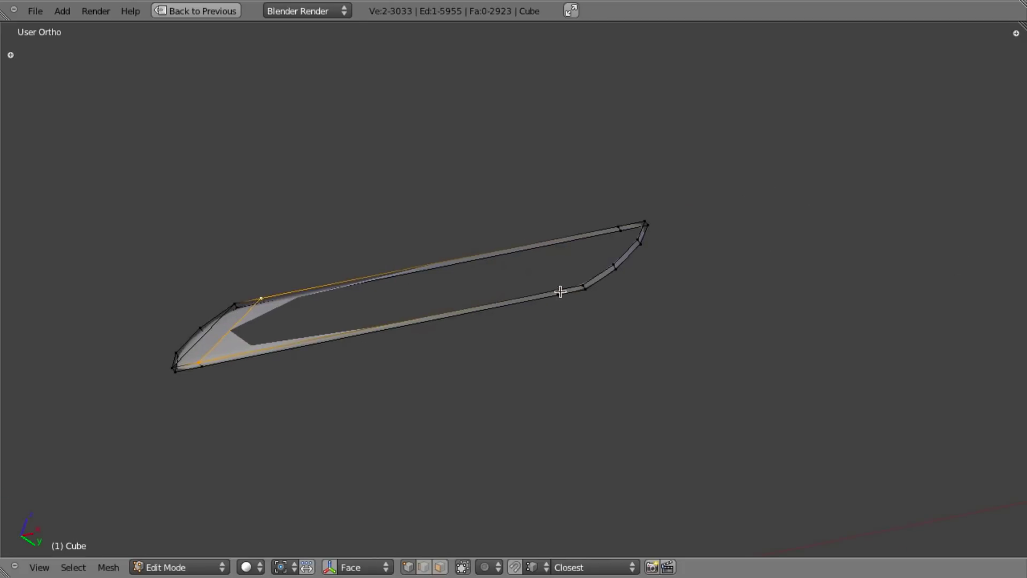
right_click(612, 222, "shift")
key("f")
key("a")
Step: Fill the front end of the outer side with a four-sided face and a cap following the rounded end
right_click(606, 250, "alt")
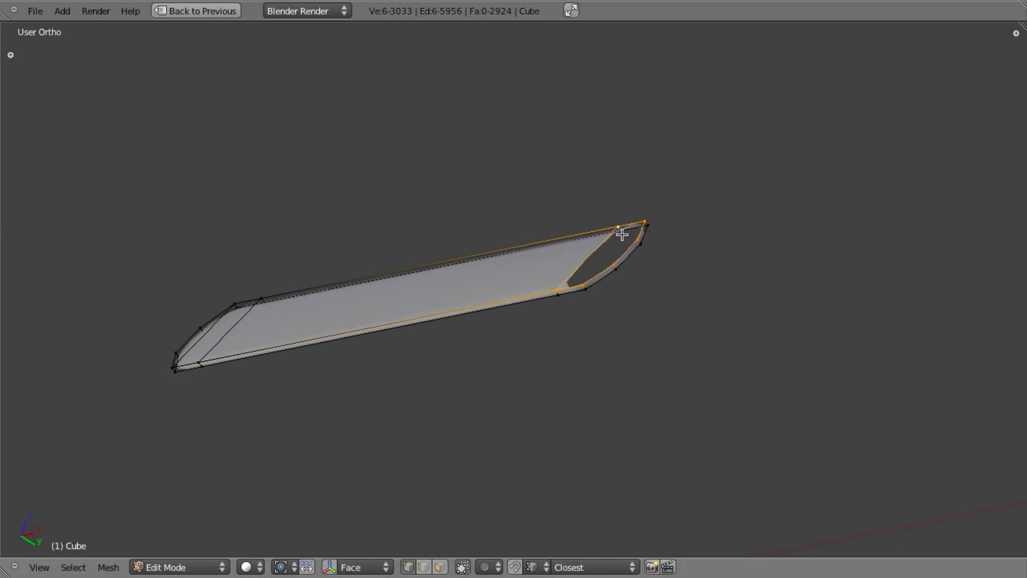
middle_click_drag(612, 239, 672, 285)
key("f")
key("a")
right_click(619, 249, "alt")
key("f")
key("a")
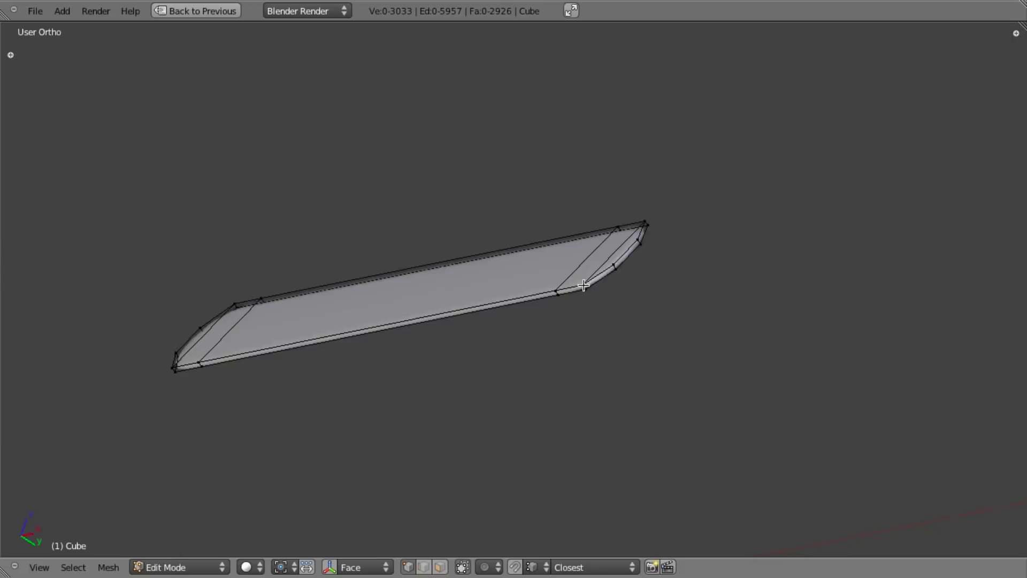
Step: Compare the filled plate with the ejection port cover in the background image and in the close-up reference photo
middle_click_drag(582, 287, 676, 402)
key("KP_1")
middle_click_drag(618, 435, 601, 319, "shift")
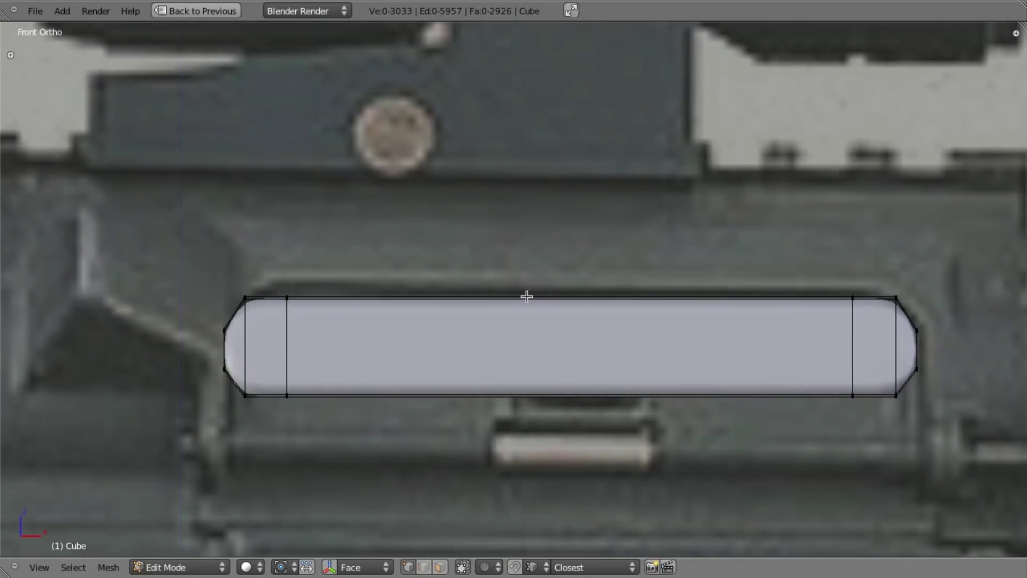
key("z")
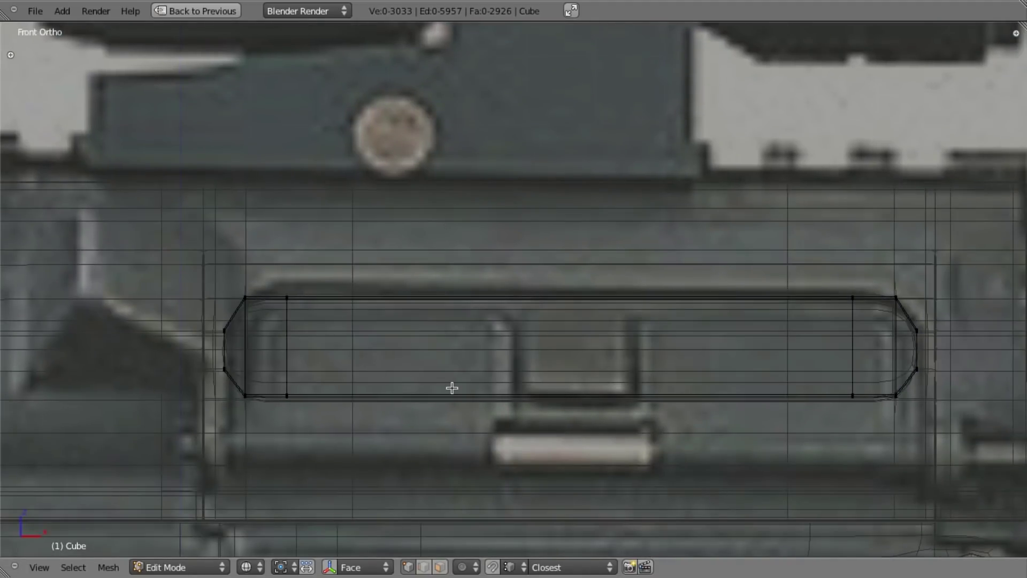
middle_click_drag(451, 388, 455, 376, "shift")
scroll(452, 403, "up", 1)
key("super+Tab")
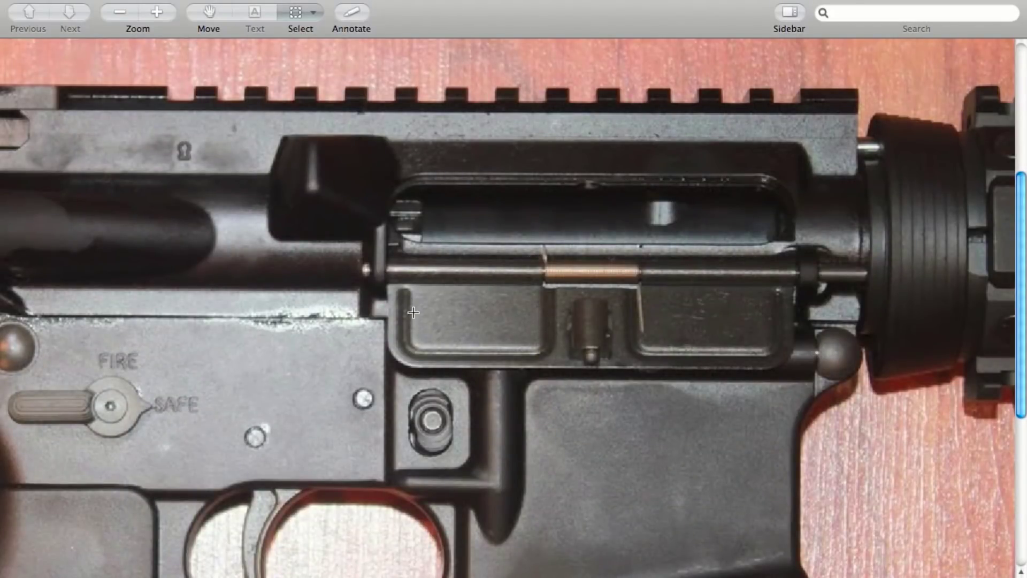
key("super+Tab")
key("z")
Step: Fill the rear end of the plate's inner side with a four-sided face and a cap along the rounded end
mouse_move(516, 366)
middle_mouse_down()
mouse_move(303, 343)
mouse_move(358, 304)
middle_mouse_up()
middle_click_drag(263, 325, 427, 367, "shift")
scroll(371, 318, "up", 4)
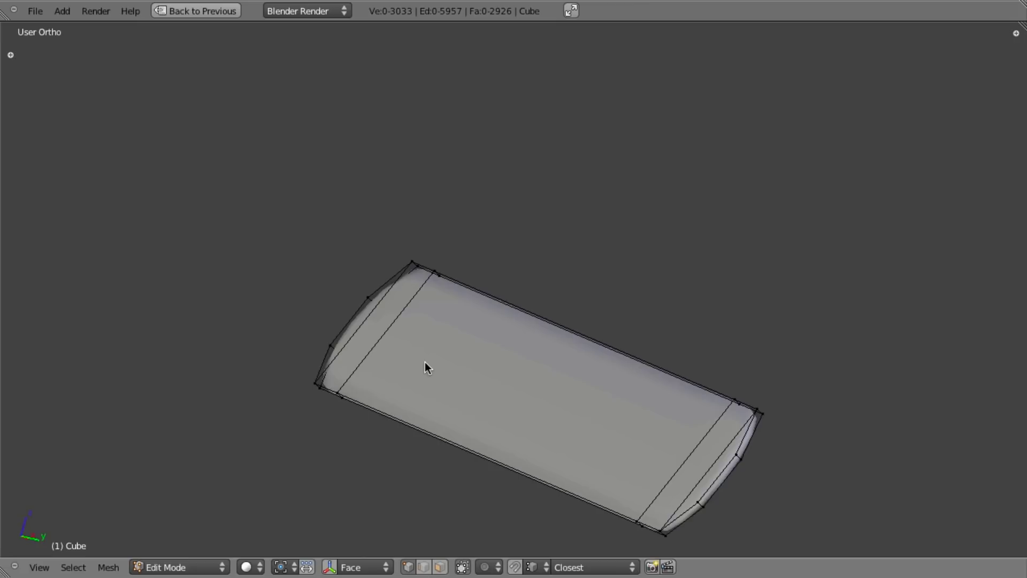
middle_click_drag(393, 275, 404, 328)
scroll(404, 329, "up", 3)
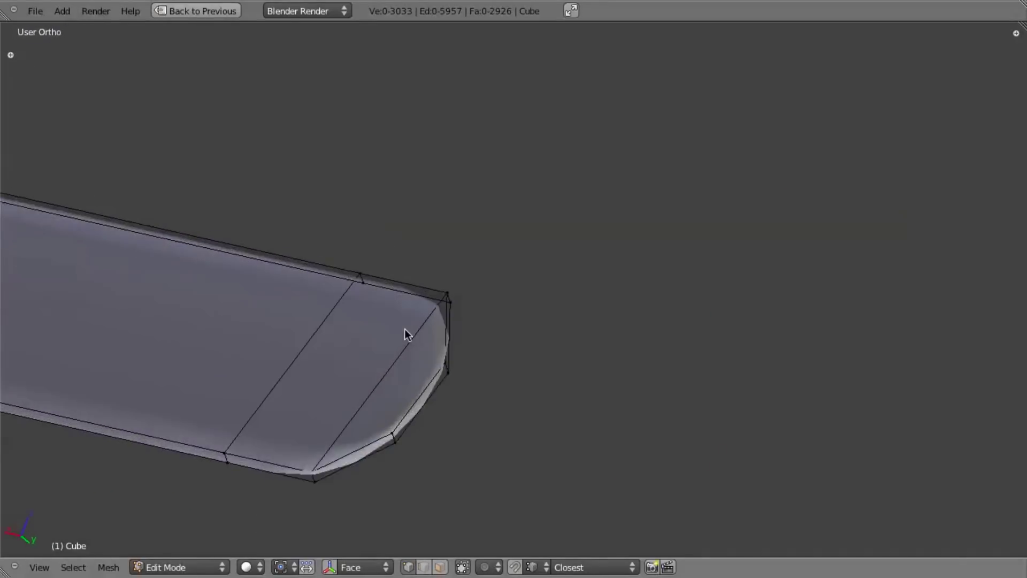
right_click(321, 287)
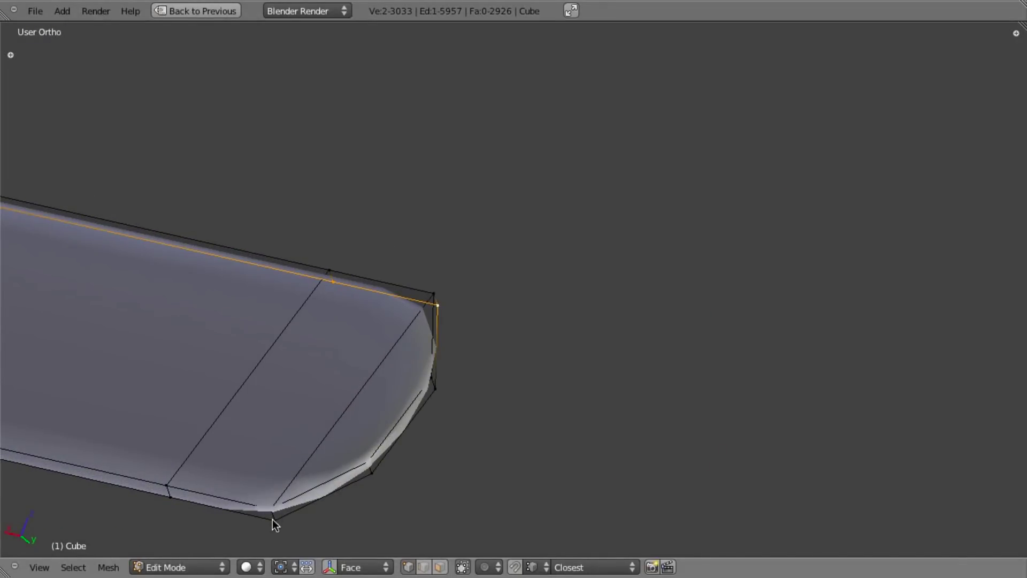
right_click(175, 504, "shift")
key("f")
right_click(338, 502, "alt")
key("f")
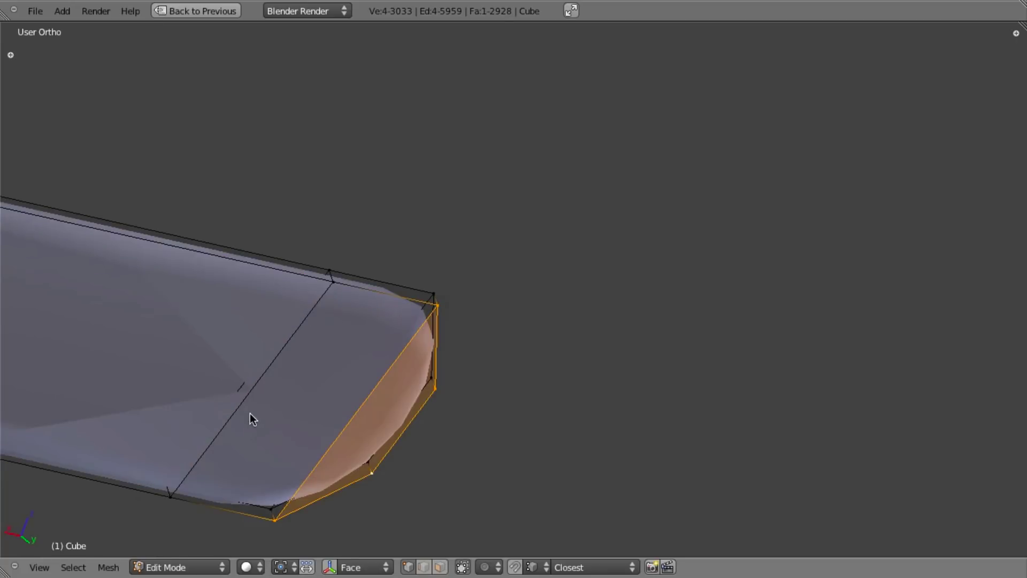
Step: Fill the long middle section of the plate's inner side with a face
right_click(249, 412, "alt")
scroll(171, 370, "down", 6)
middle_click_drag(172, 370, 630, 392, "shift")
key("b")
left_click_drag(309, 224, 418, 345)
middle_click_drag(418, 345, 417, 346)
key("f")
Step: Fill the front end of the plate's inner side to close the plate
scroll(404, 339, "up", 5)
key("a")
right_click(289, 302, "alt")
key("b")
key("Escape")
key("a")
right_click(136, 304, "alt")
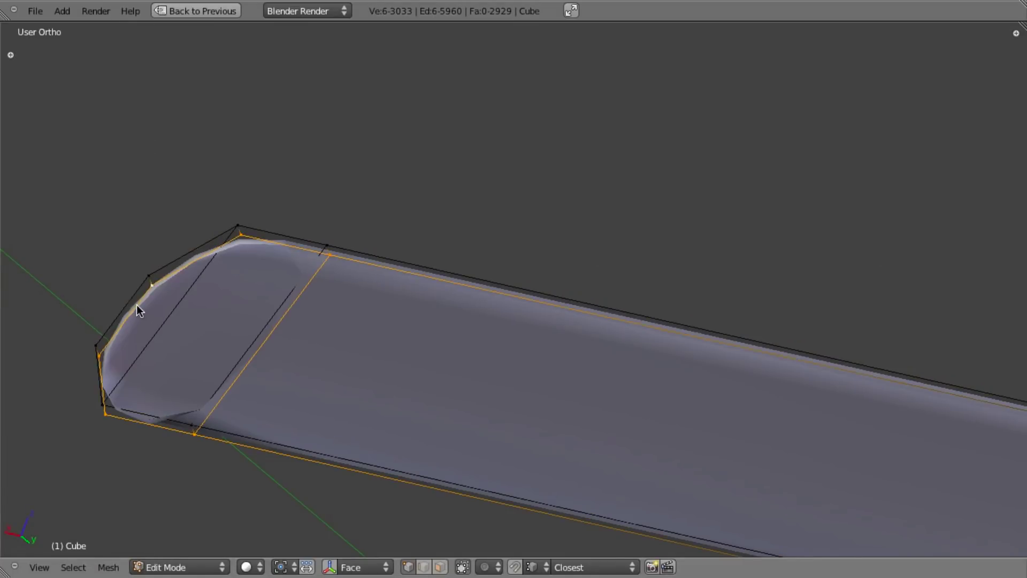
key("b")
middle_click_drag(94, 256, 194, 395)
key("f")
key("a")
right_click(179, 264, "alt")
key("f")
key("a")
Step: Unhide the rest of the rifle and check the plate's fit in the right and front views
scroll(220, 317, "down", 6)
middle_click_drag(267, 329, 522, 374)
key("KP_3")
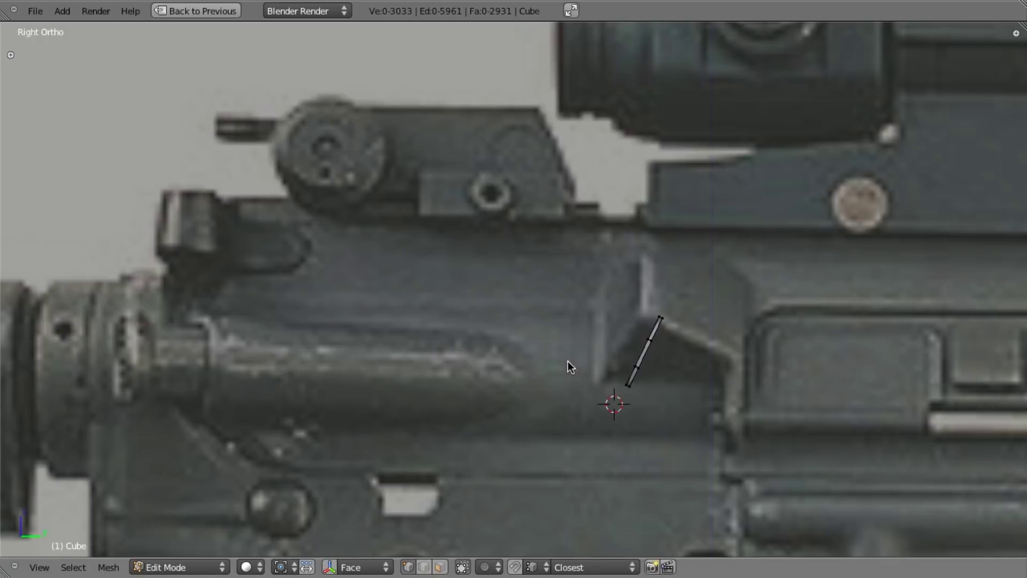
scroll(623, 375, "up", 4)
middle_click_drag(781, 422, 720, 390, "shift")
key("alt+h")
key("KP_Decimal")
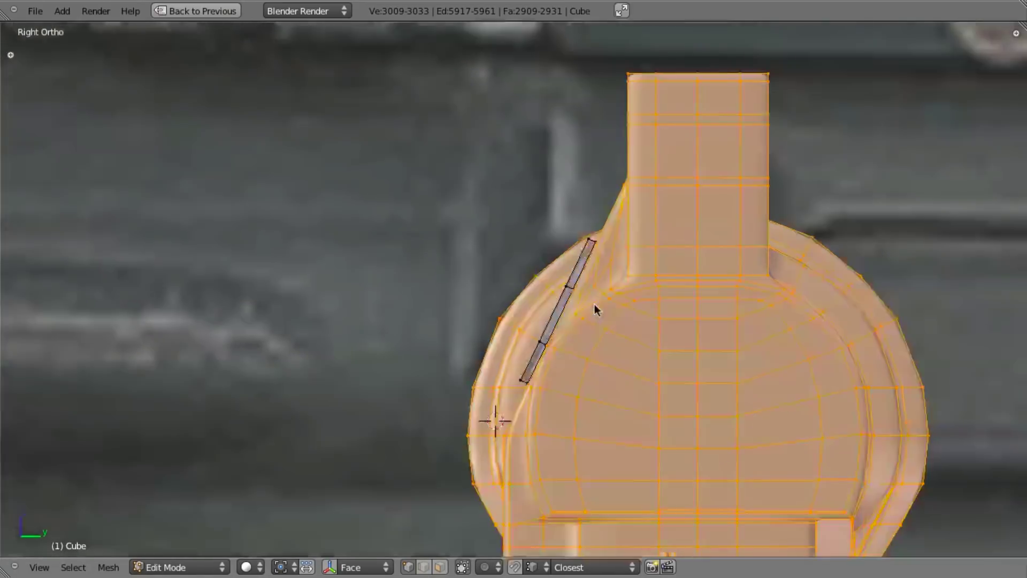
scroll(595, 304, "up", 6)
key("a")
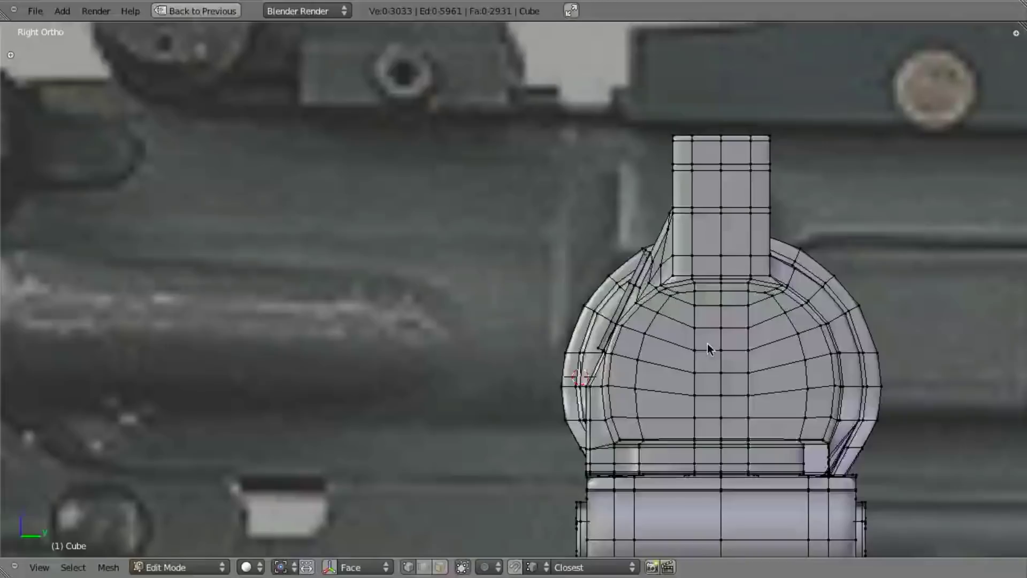
scroll(707, 342, "up", 6)
key("KP_1")
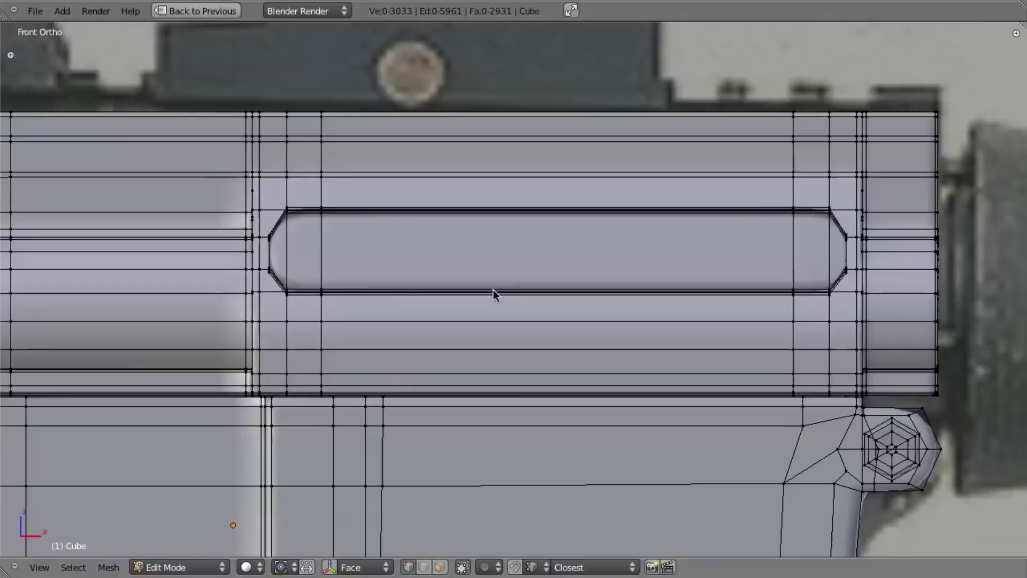
scroll(492, 290, "up", 3, "ctrl")
Step: Select the plate's linked geometry and hide everything else
key("l")
key("shift+space")
key("shift+space")
scroll(433, 241, "up", 2)
key("shift+g")
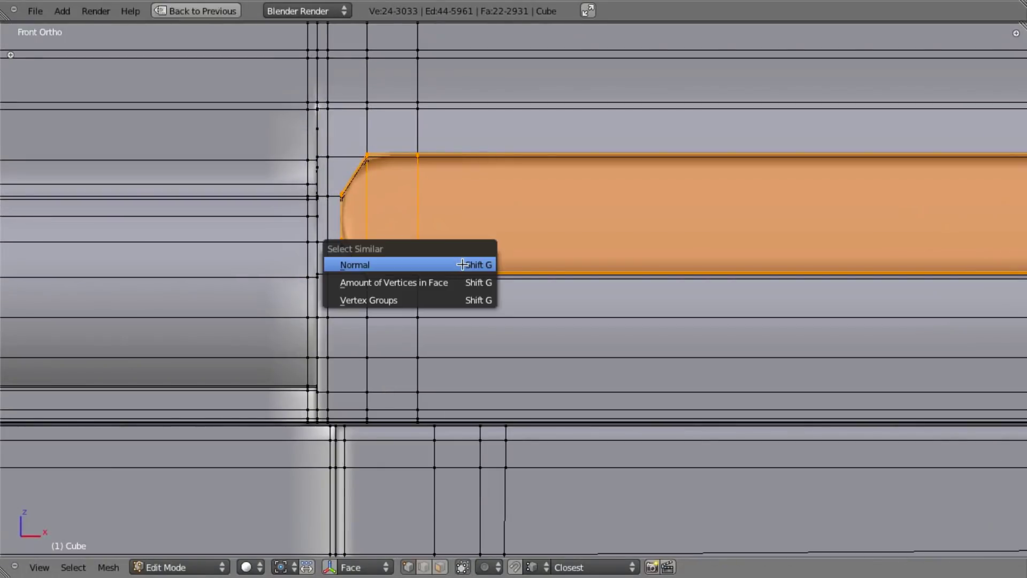
key("shift+h")
middle_click_drag(458, 255, 488, 264)
key("a")
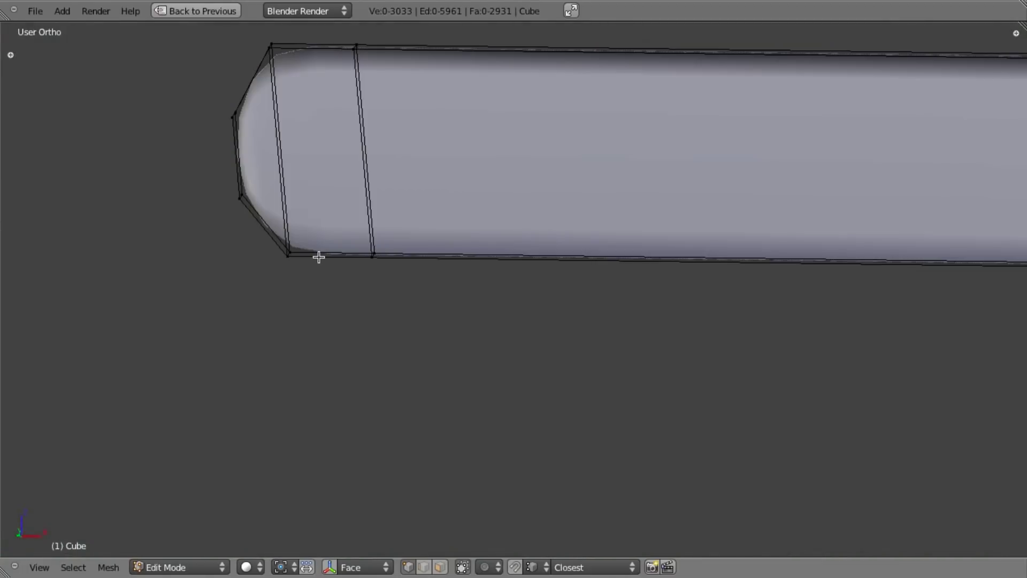
Step: Move the lower vertex pair of the plate's rear rounded end along Face X to square off that lower corner
middle_click_drag(278, 244, 297, 261)
key("ctrl+space")
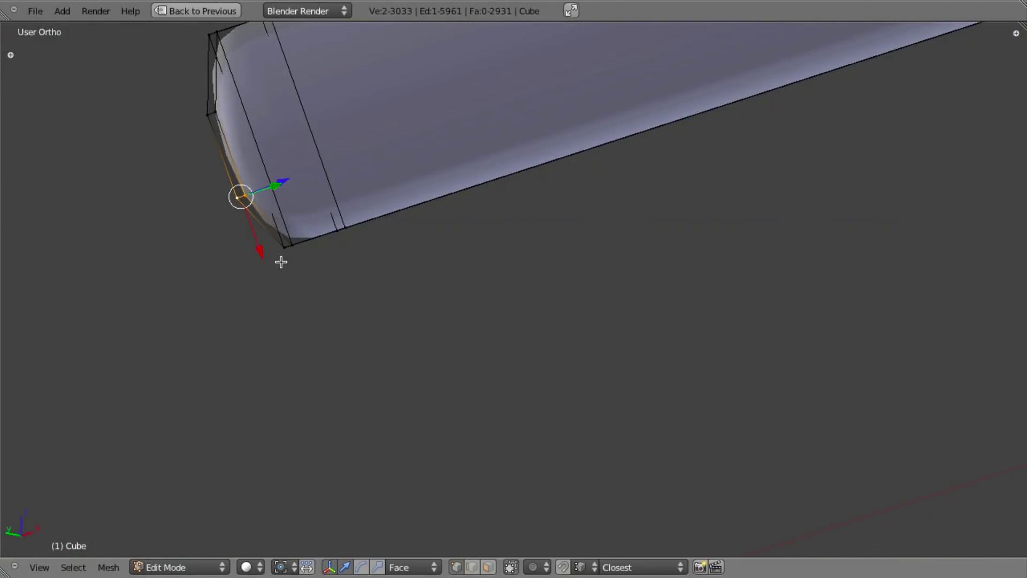
key("g")
key("x")
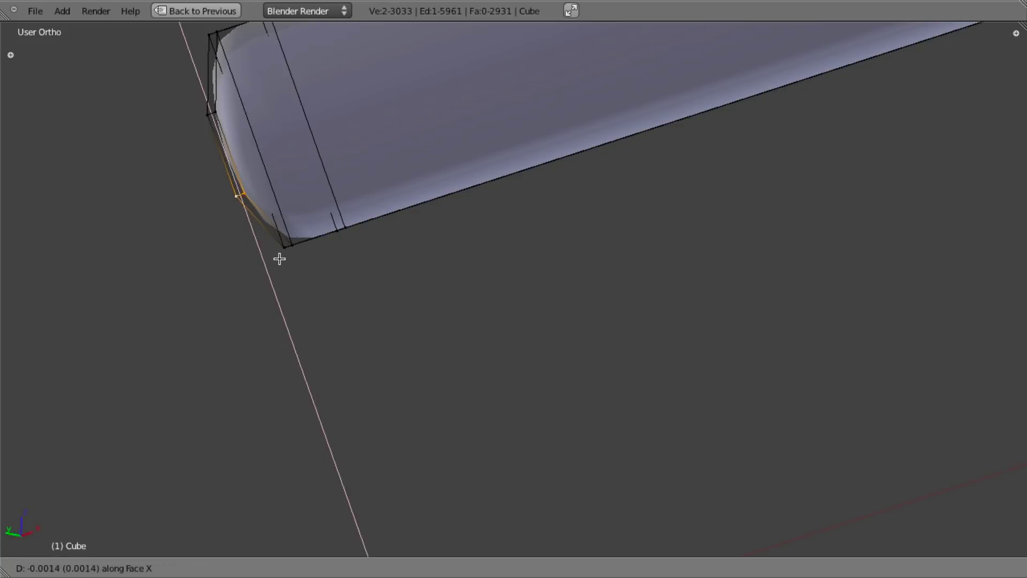
left_click(274, 252)
Step: Move the lower vertex pair of the plate's front rounded end along Face X to square off that corner too
scroll(565, 262, "down", 6)
middle_click_drag(566, 262, 664, 248)
scroll(665, 248, "up", 5)
key("z")
right_click(434, 98)
key("z")
key("g")
key("x")
key("x")
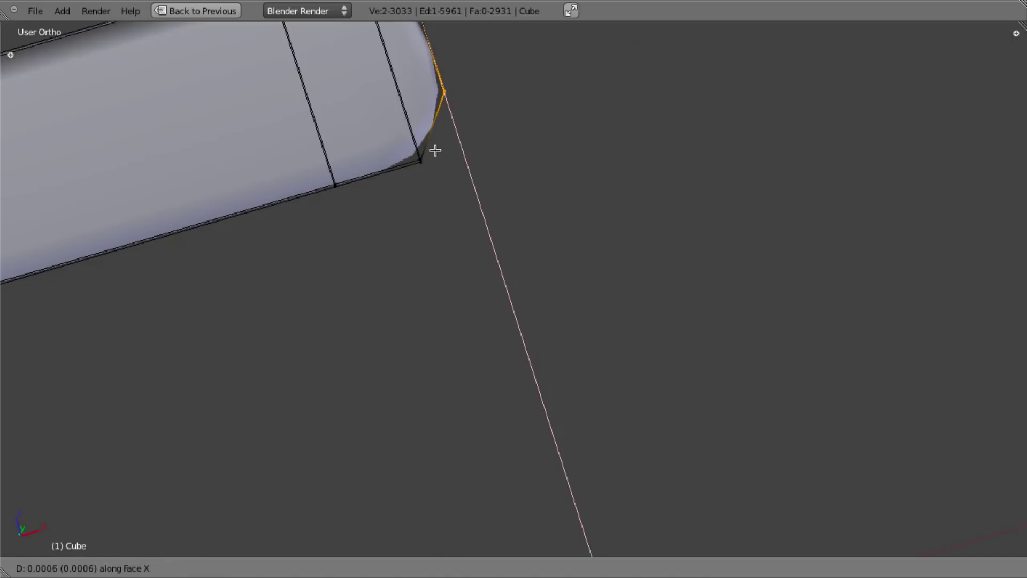
left_click(430, 154)
key("a")
Step: Select the plate's bottom edge faces from end to end and extrude them downward toward the hinge rod
scroll(424, 191, "down", 7)
middle_click_drag(422, 197, 462, 211)
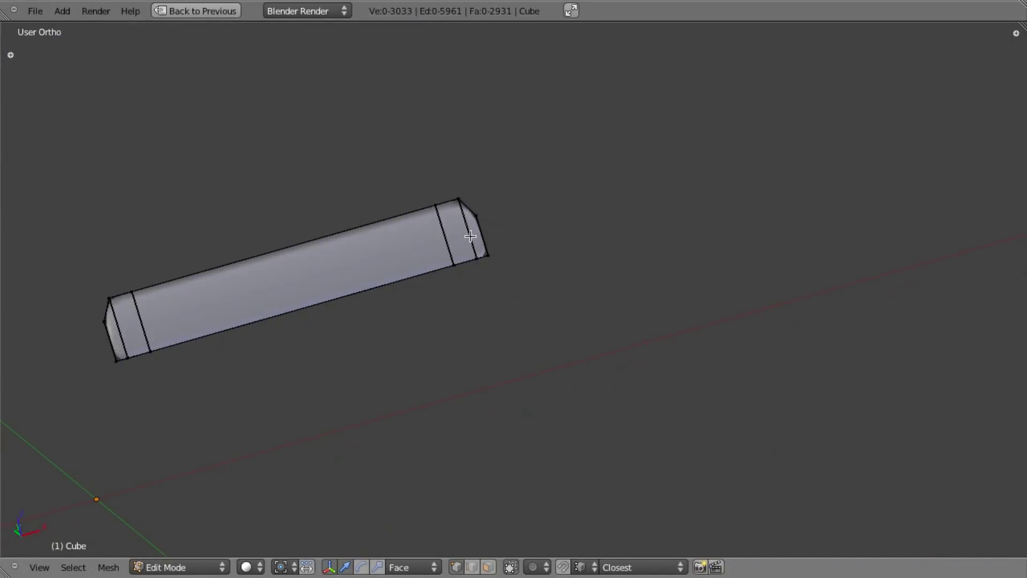
key("z")
key("b")
left_click_drag(108, 340, 232, 399)
key("b")
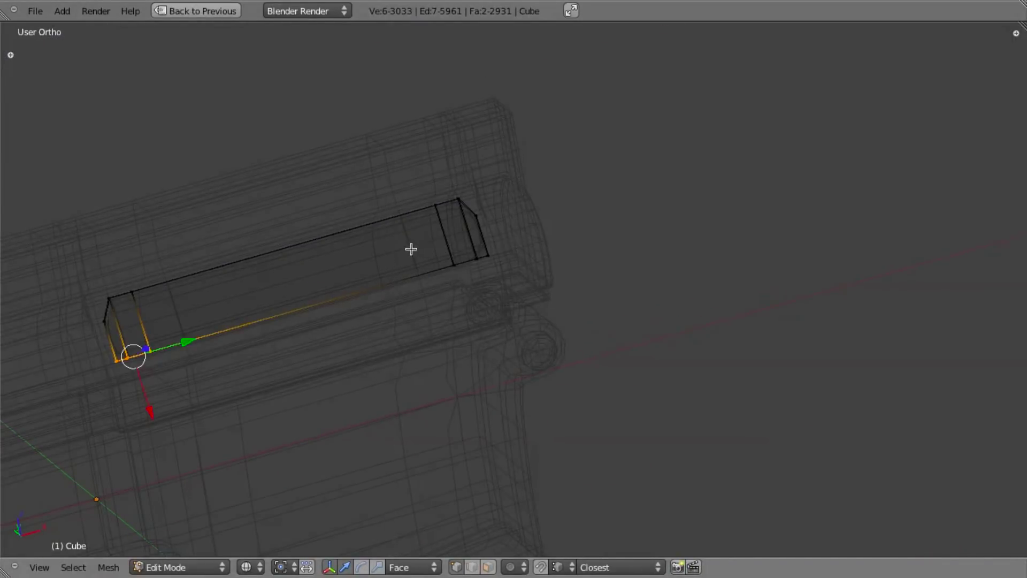
left_click_drag(410, 249, 508, 299)
key("KP_1")
scroll(527, 344, "up", 6)
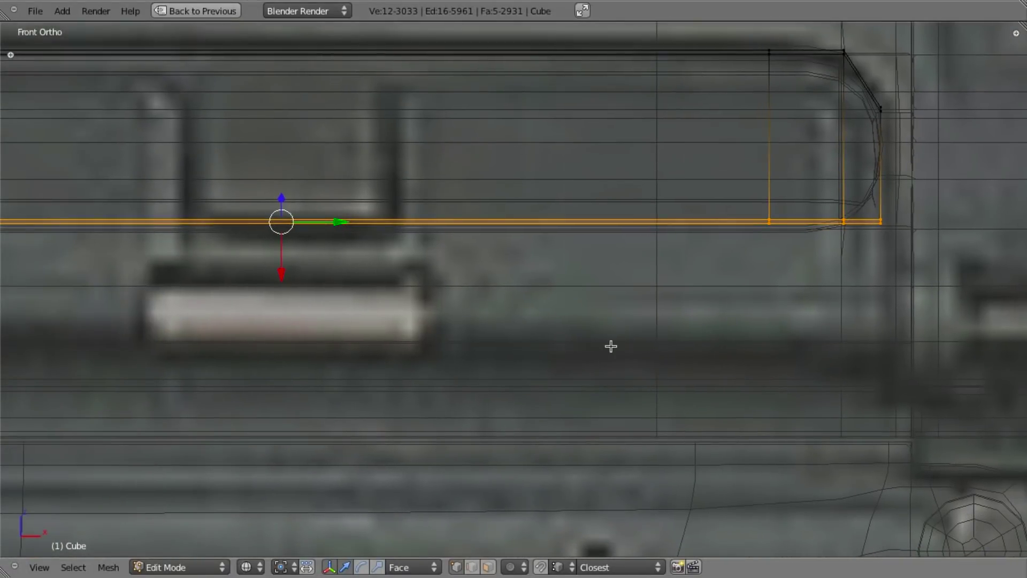
key("e")
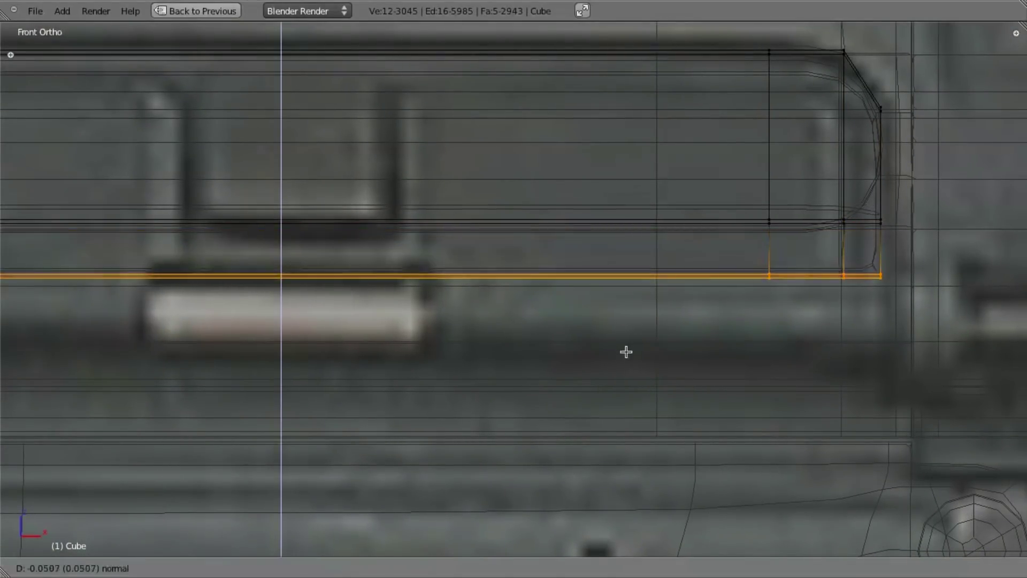
left_click(624, 367)
Step: Check the extended plate against the receiver and the reference image from the right and front
key("KP_3")
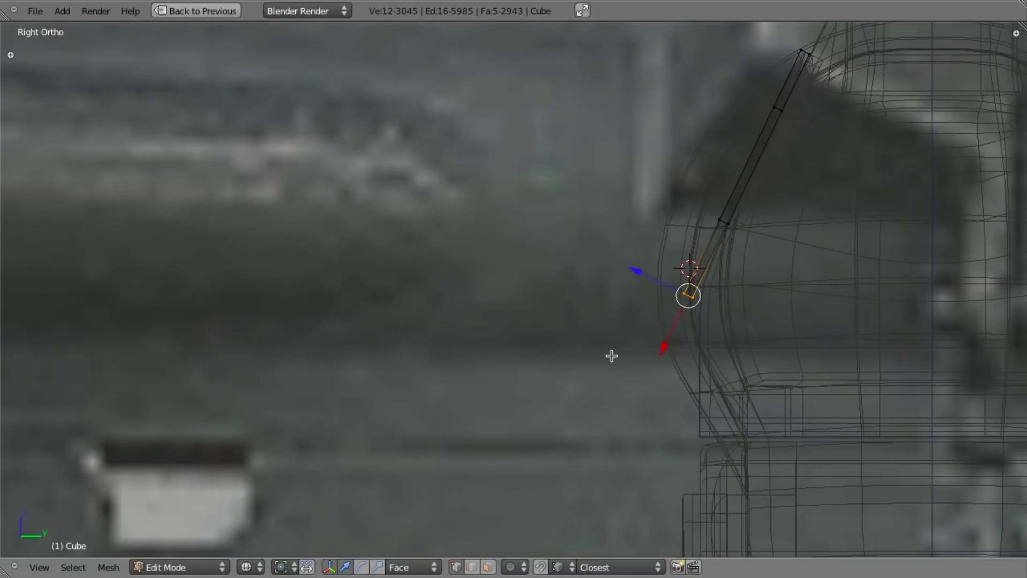
scroll(682, 295, "down", 3)
key("z")
middle_click_drag(499, 316, 562, 328)
scroll(562, 328, "down", 5)
middle_click_drag(396, 316, 552, 322)
key("z")
key("KP_3")
scroll(581, 326, "up", 4)
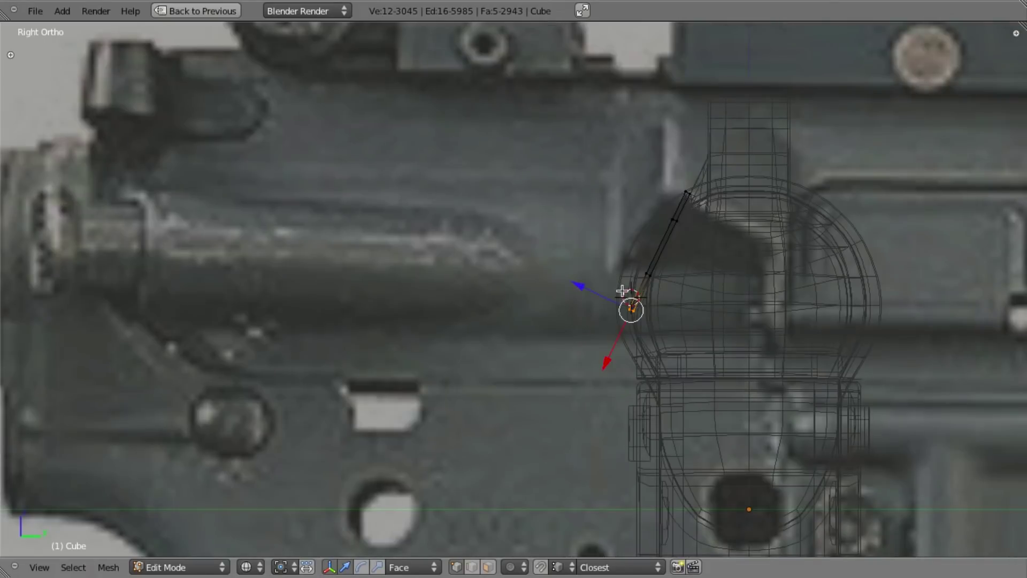
key("KP_1")
key("z")
key("z")
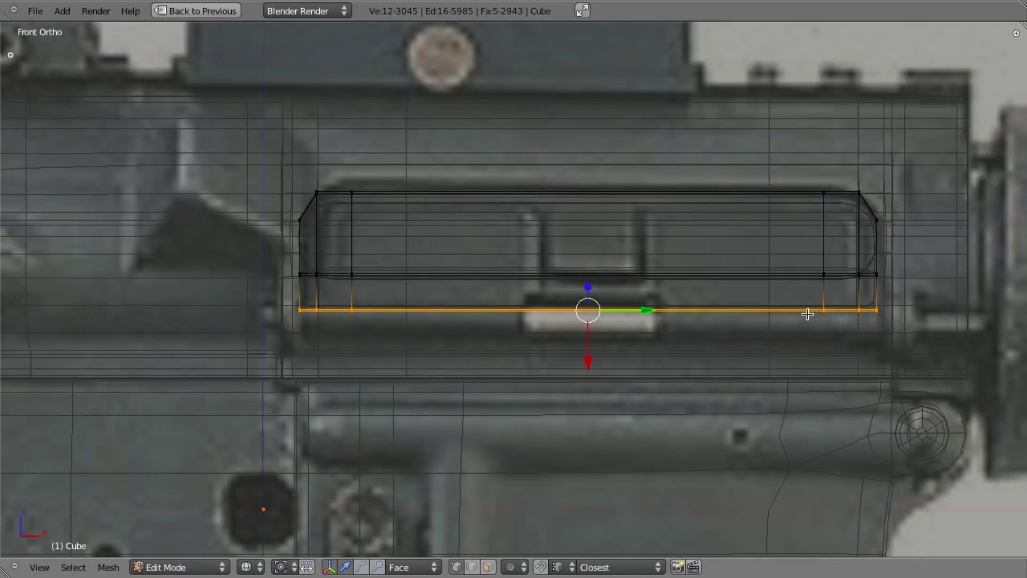
Step: Extrude the plate's bottom edge faces a short distance further to form a thin strip along the lower edge
key("z")
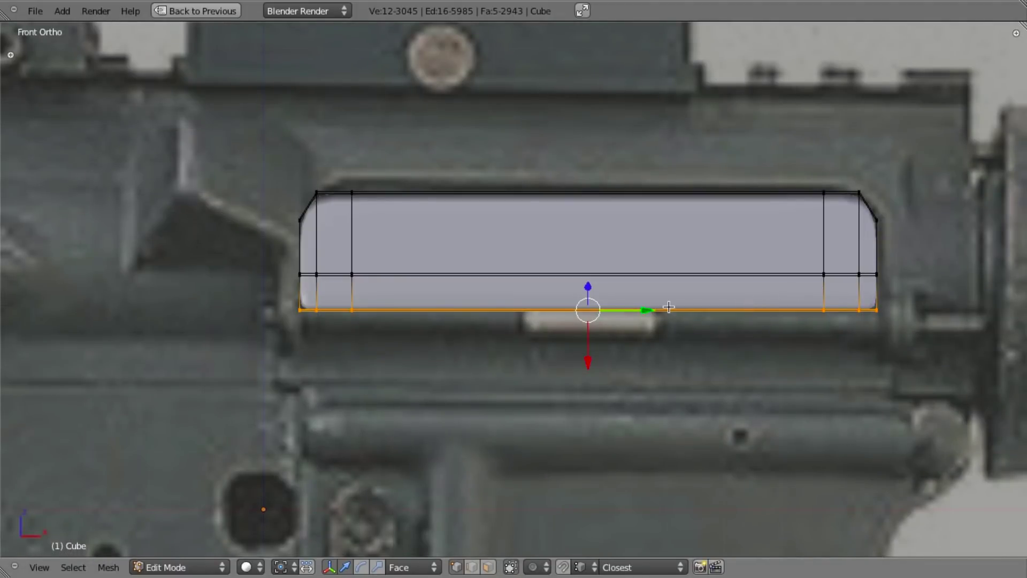
key("z")
scroll(780, 337, "up", 4)
key("KP_3")
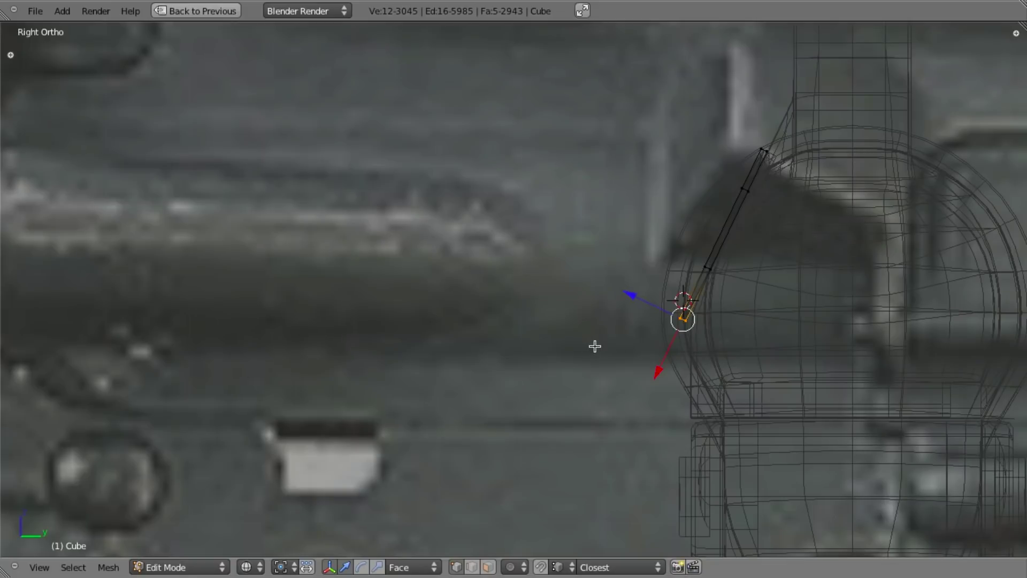
key("e")
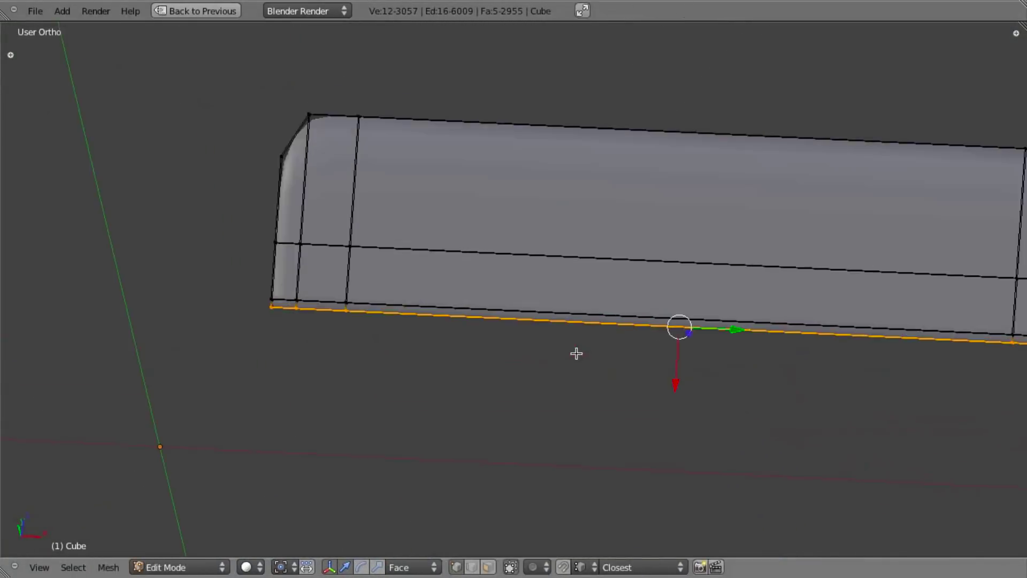
Step: Add a lengthwise loop cut across the plate's upper section and slide it up close to the top edge
middle_click_drag(576, 353, 436, 287)
key("a")
key("ctrl+r")
left_click(359, 226)
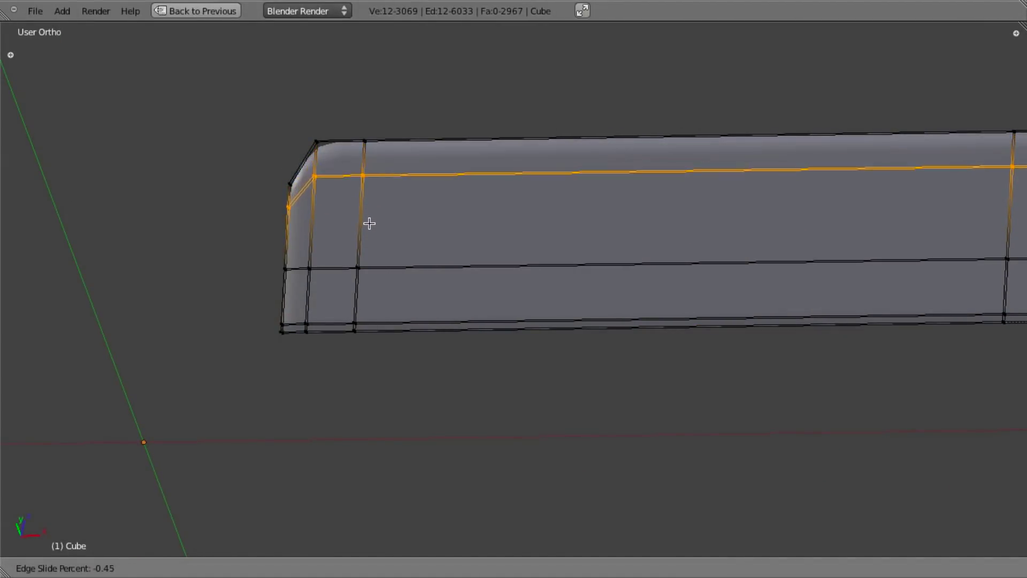
left_click(382, 198)
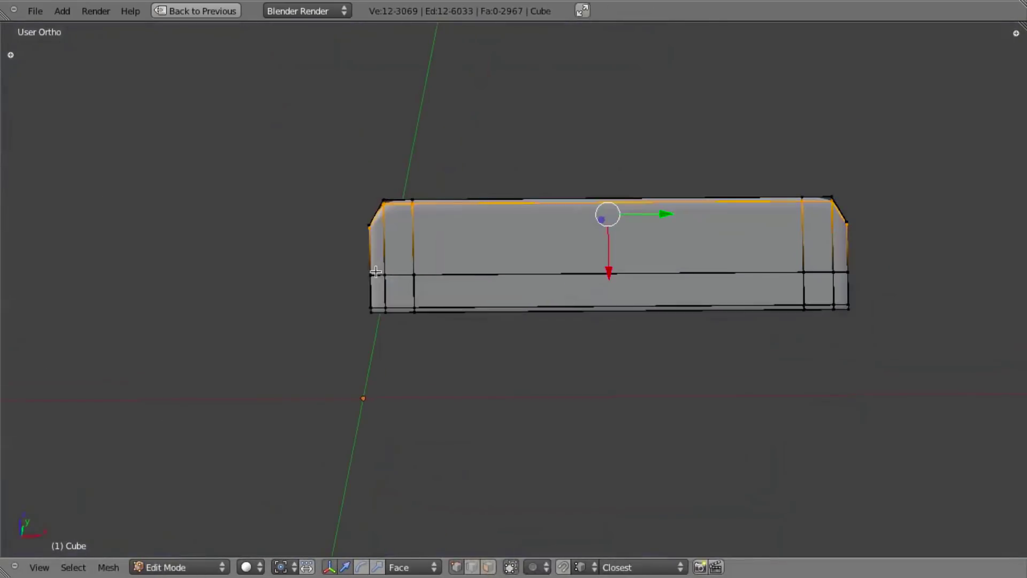
Step: Limit the selection to the upper loop's outermost vertices at both ends and move them about 0.0065 along Face X
scroll(376, 272, "up", 4)
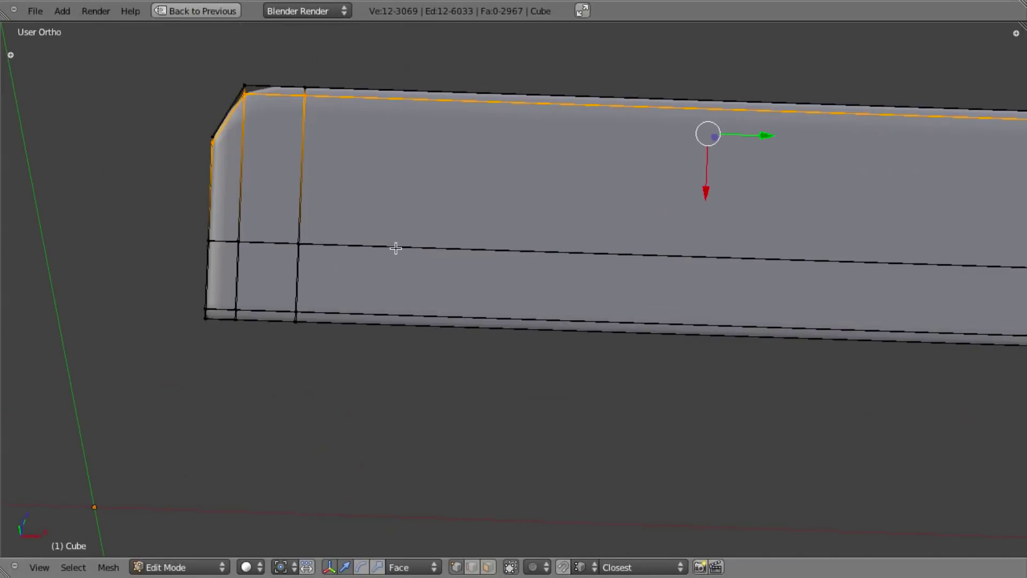
key("a")
scroll(375, 245, "down", 4)
key("z")
key("z")
right_click(400, 177, "alt")
key("z")
key("b")
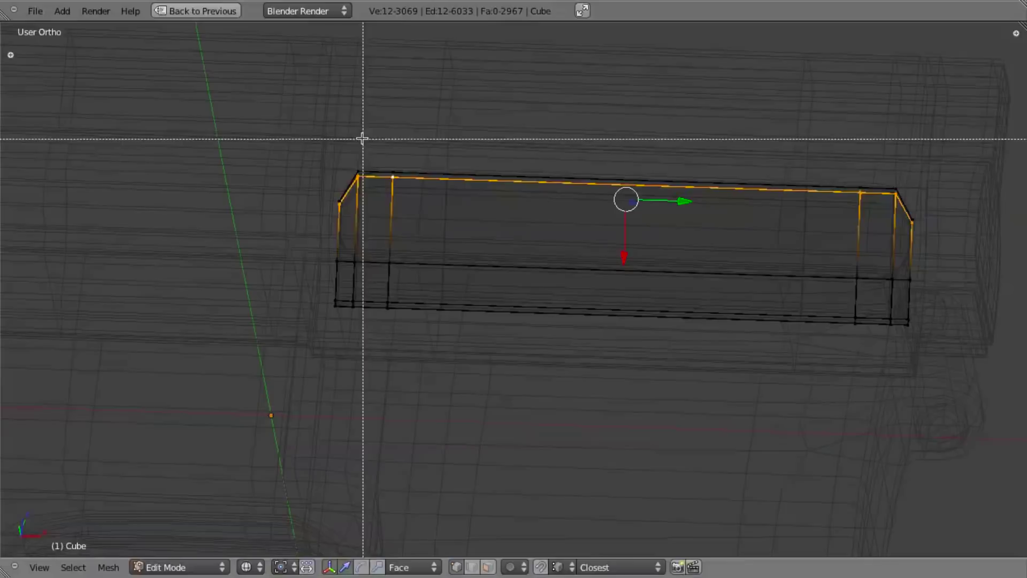
left_click_drag(344, 122, 908, 224)
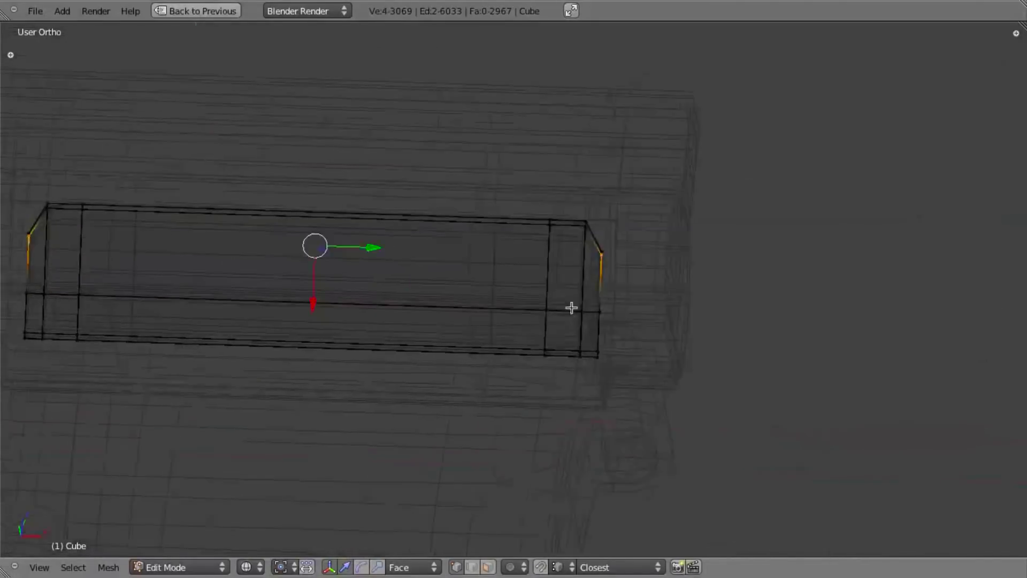
scroll(763, 268, "up", 5)
key("g")
key("z")
key("x")
key("x")
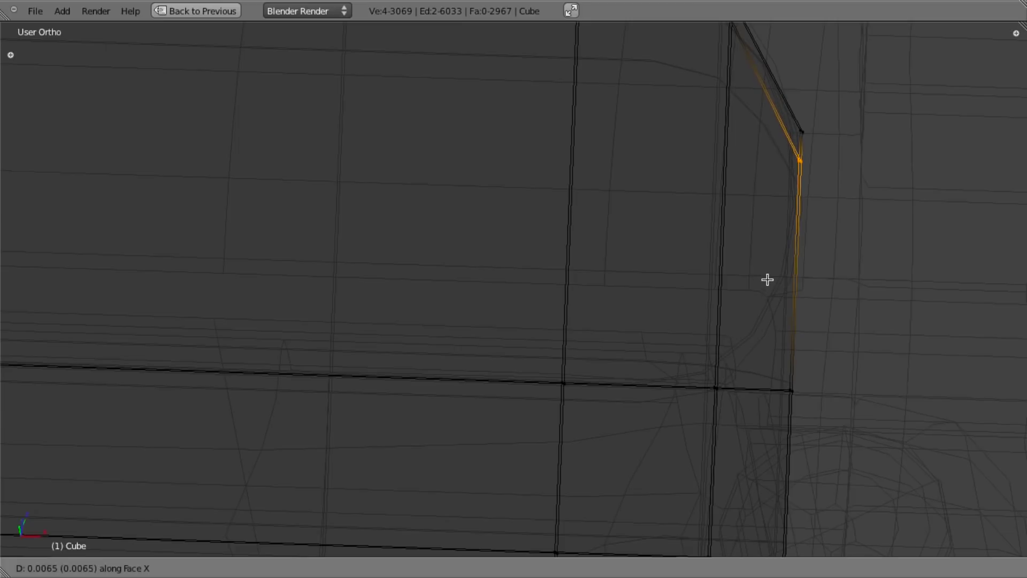
left_click(767, 280)
Step: Inspect the plate's rounded corners and fit on the receiver, orbiting around it and comparing it with the reference photo
key("z")
scroll(735, 170, "down", 2)
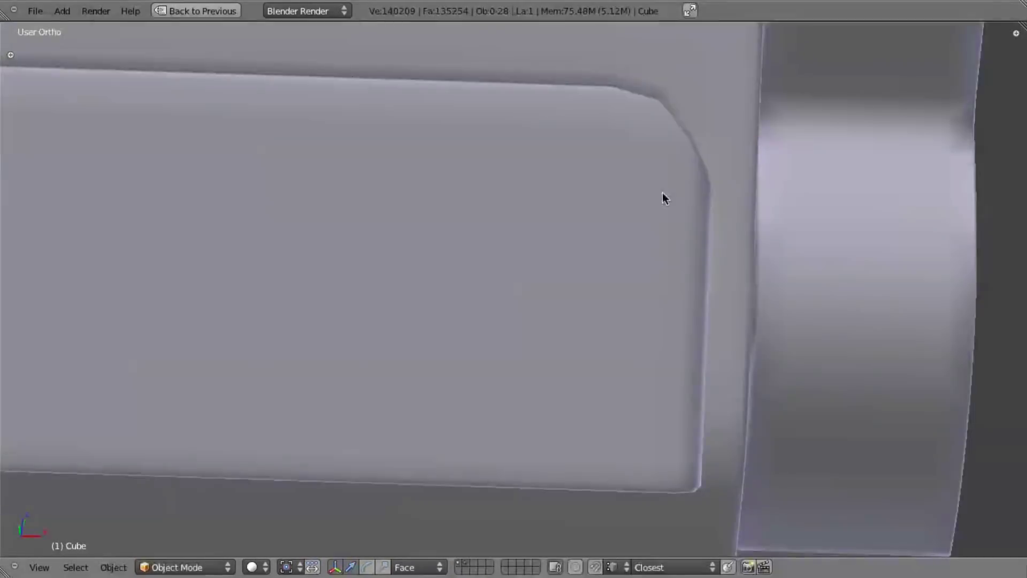
middle_click_drag(662, 191, 631, 293)
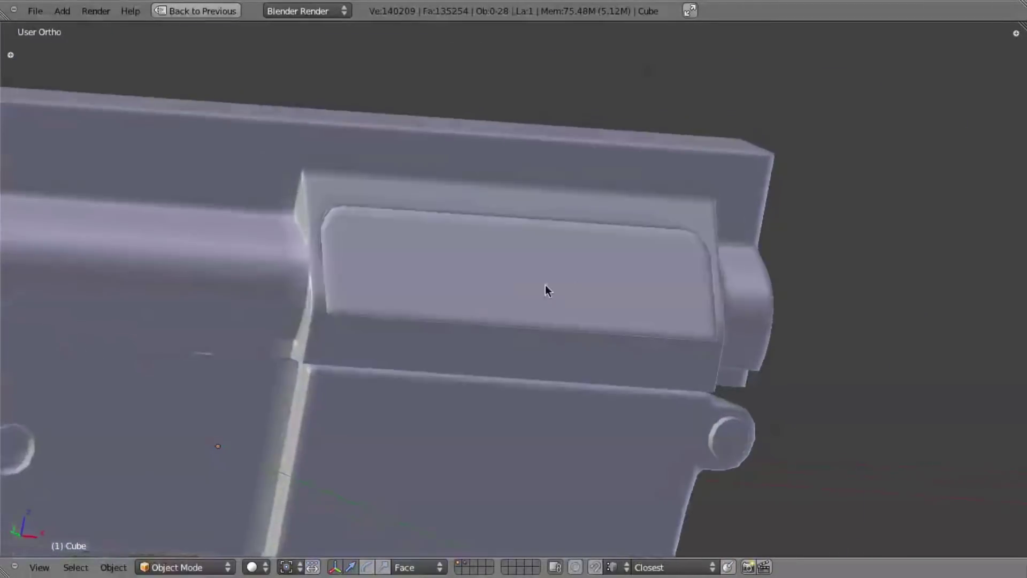
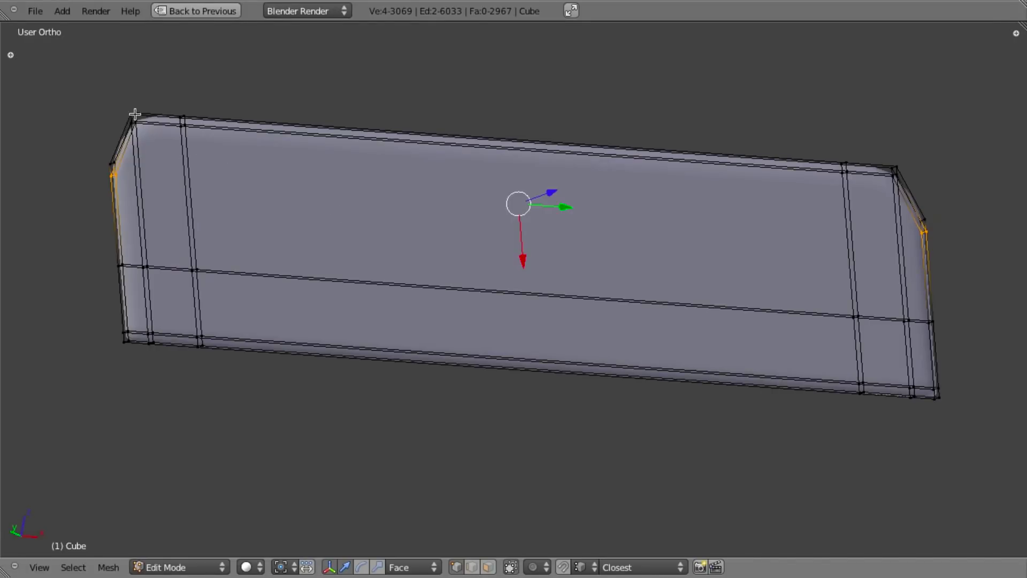
key("z")
scroll(428, 206, "down", 4)
key("z")
middle_click_drag(428, 207, 275, 254)
middle_click_drag(512, 253, 477, 265)
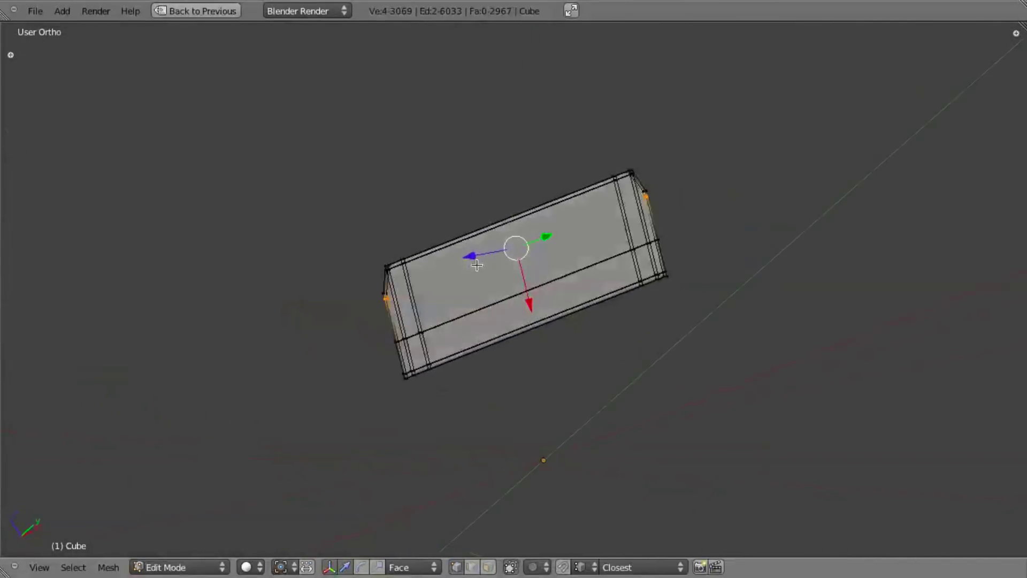
key("KP_3")
scroll(532, 284, "up", 5)
key("a")
scroll(358, 242, "down", 6)
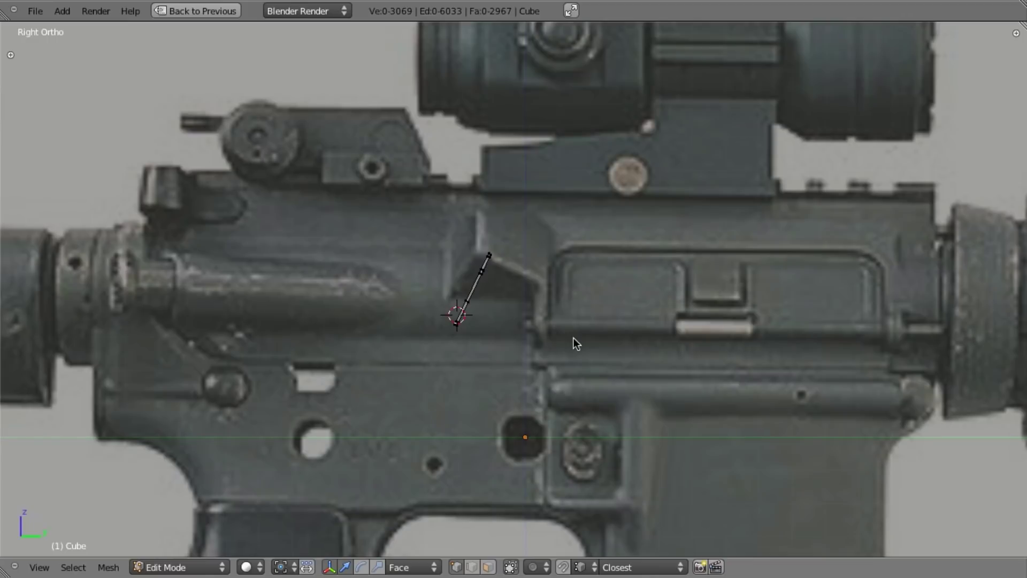
key("KP_1")
scroll(575, 338, "up", 6)
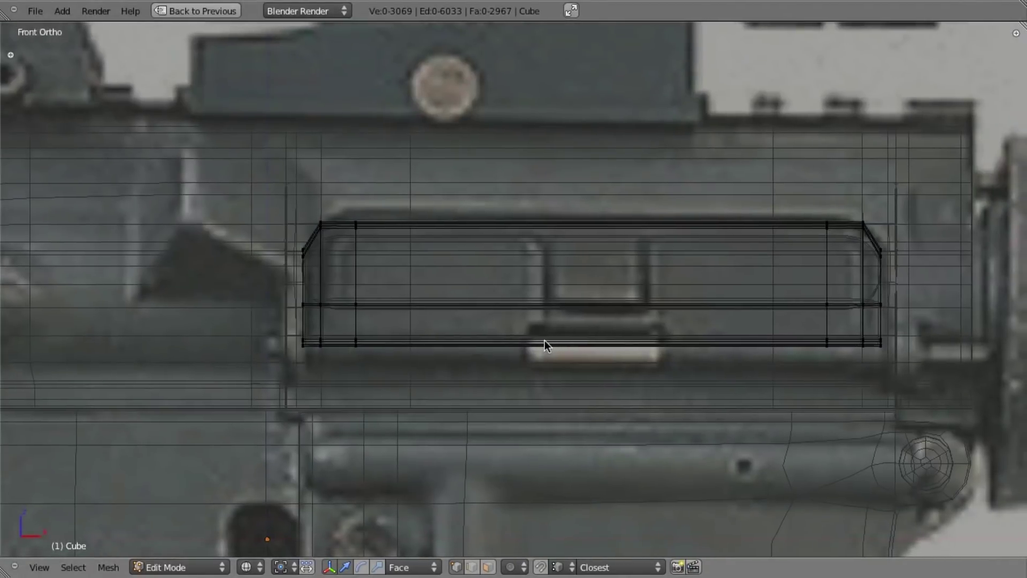
Step: Add another lengthwise loop cut to the plate's upper section and slide it up against the loop below the top edge
mouse_move(456, 254)
middle_mouse_down()
mouse_move(427, 268)
mouse_move(436, 244)
middle_mouse_up()
key("z")
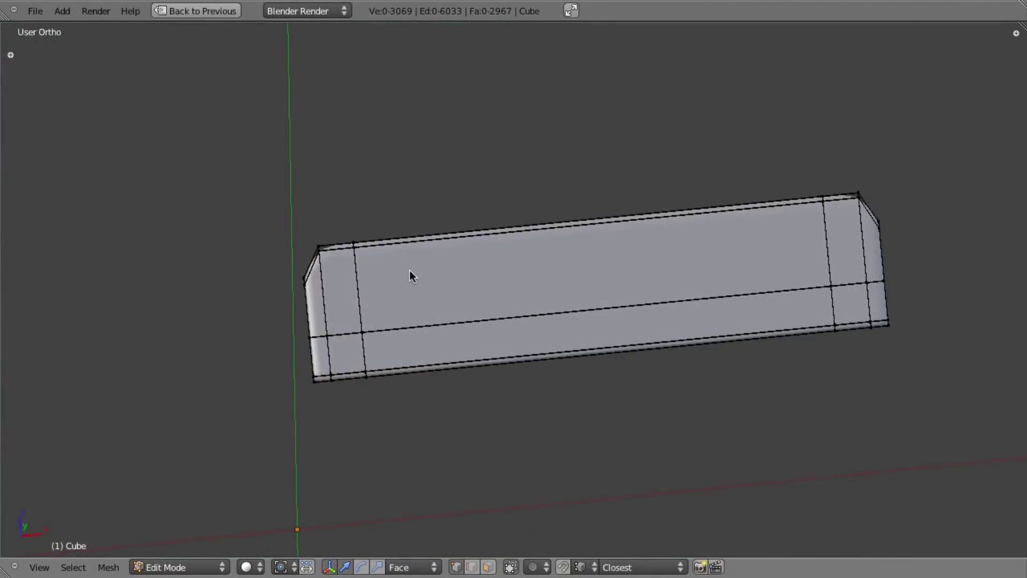
key("ctrl+r")
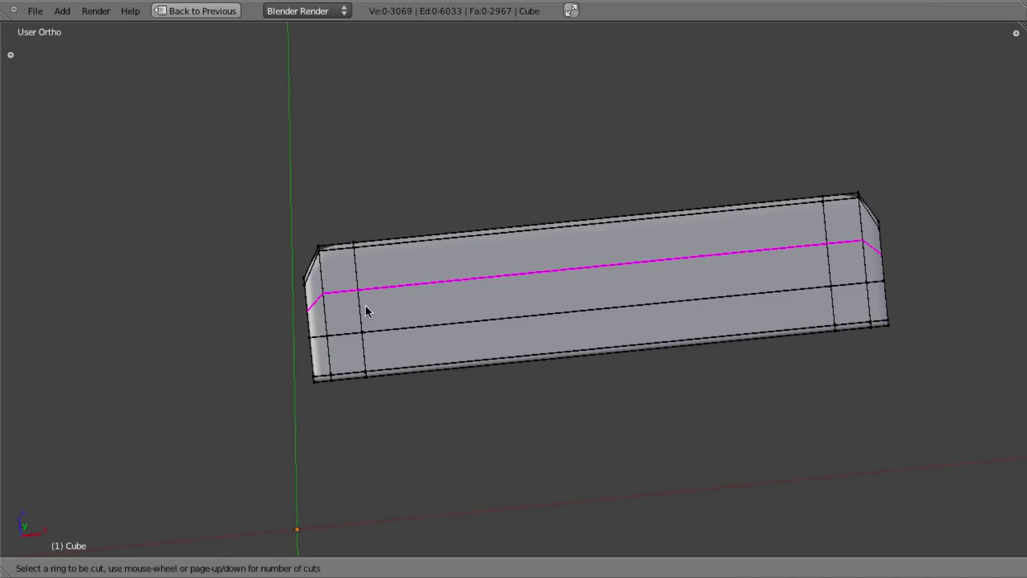
left_click(365, 306)
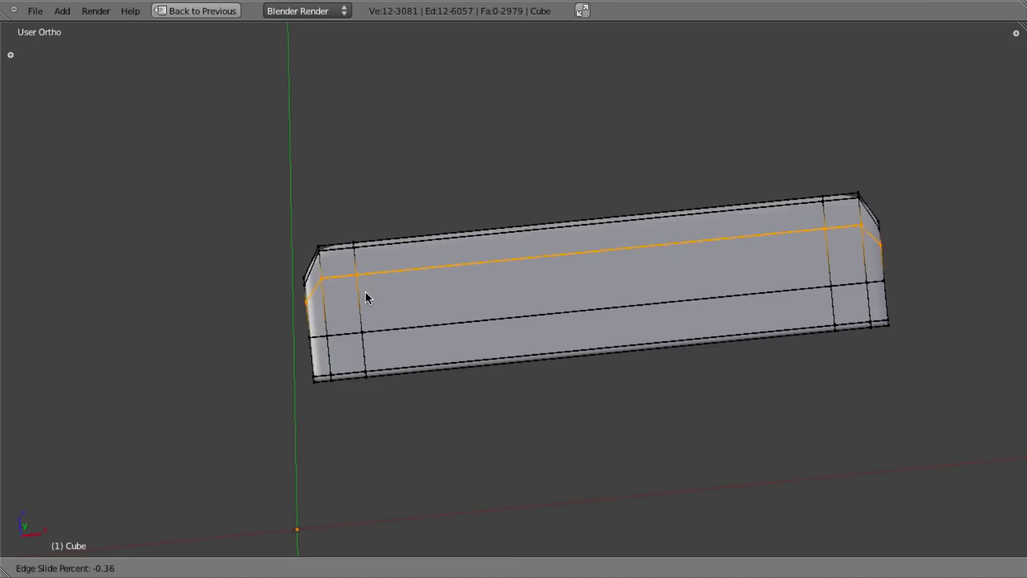
left_click(365, 239)
scroll(385, 254, "up", 2)
Step: Move the new loop down along Face X so it forms a narrow band parallel to the top edge
key("g")
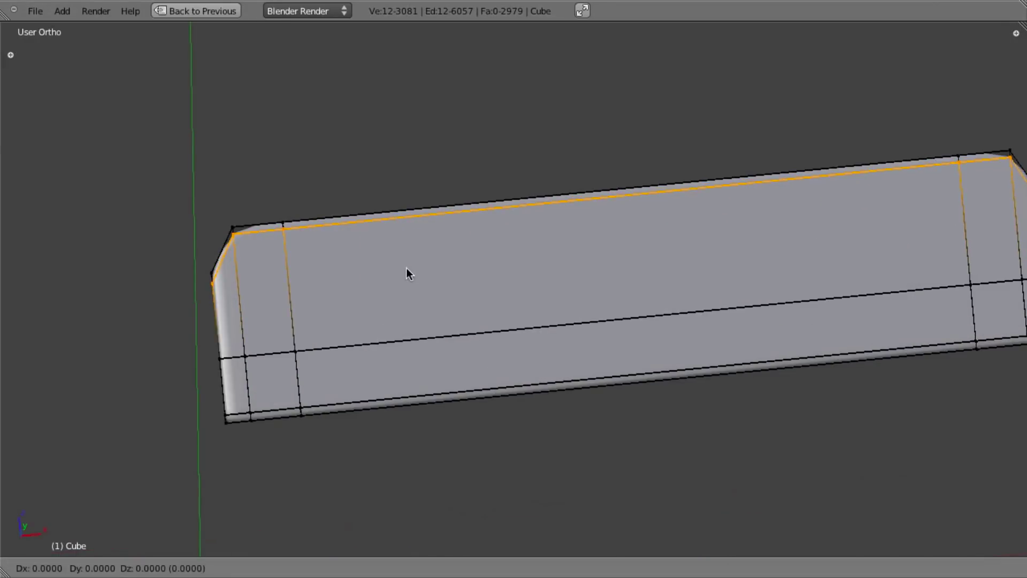
key("x")
left_click(410, 292)
key("z")
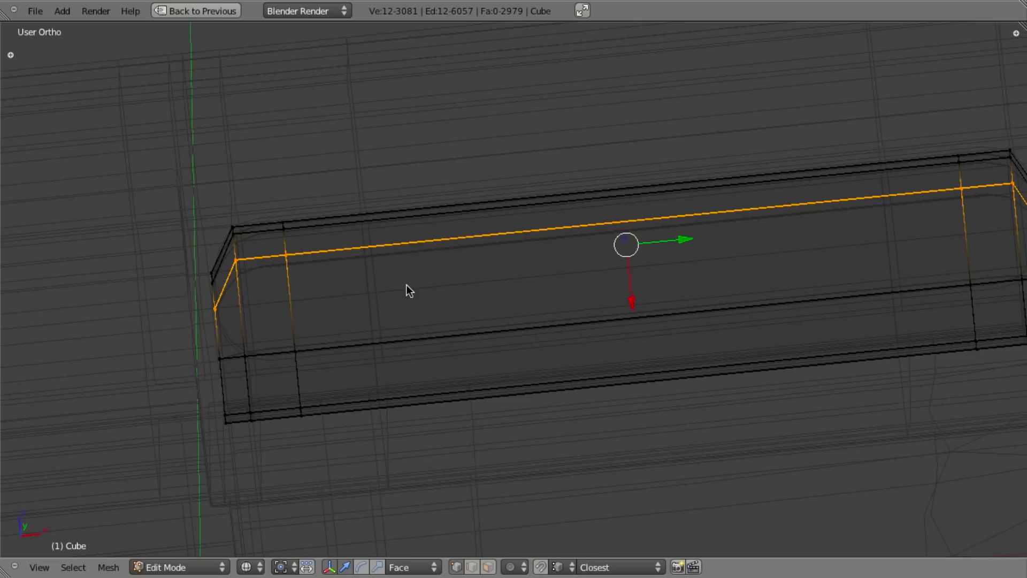
key("g")
key("x")
left_click(377, 251)
key("z")
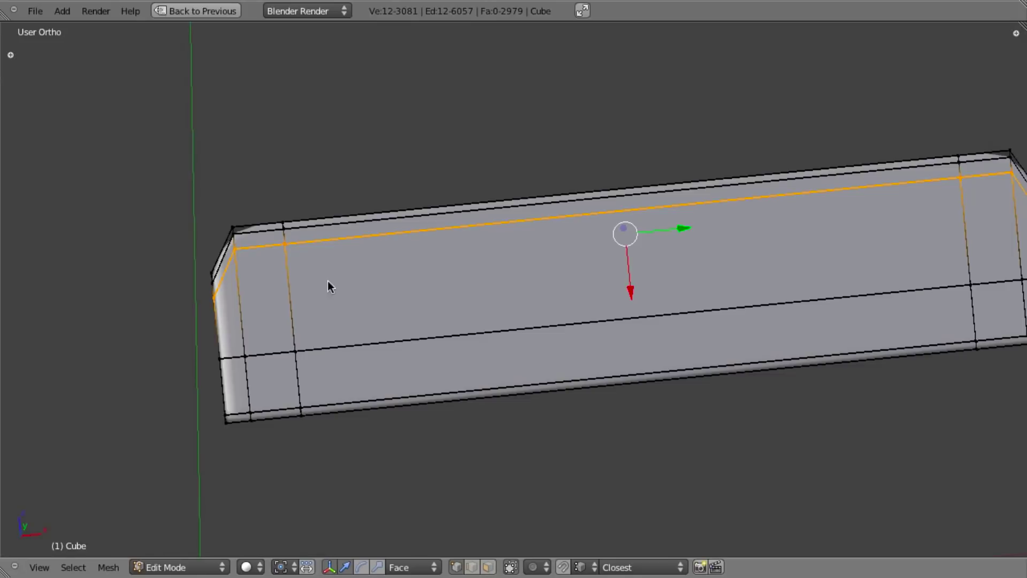
Step: Add a third lengthwise loop cut, slide it up to the previous loop, and offset it down along Face X
key("ctrl+r")
left_click(300, 310)
left_click(303, 253)
key("g")
key("x")
key("x")
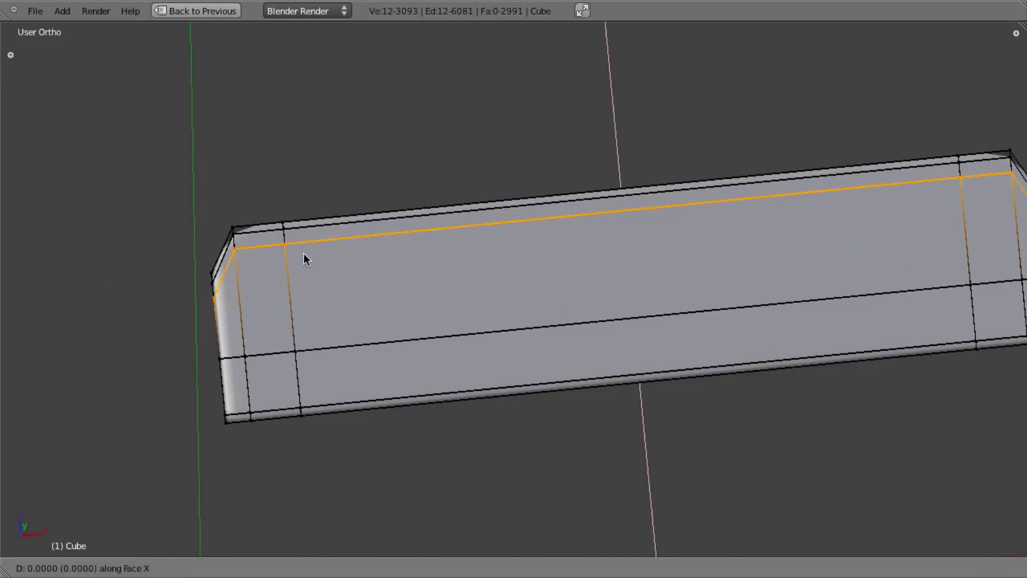
left_click(297, 260)
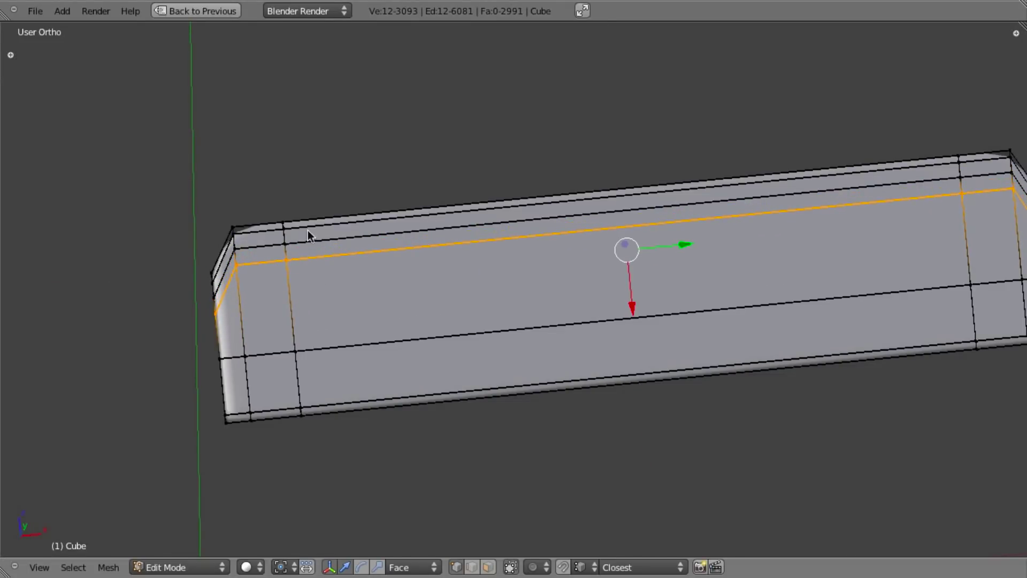
scroll(337, 179, "up", 3)
scroll(305, 229, "down", 3)
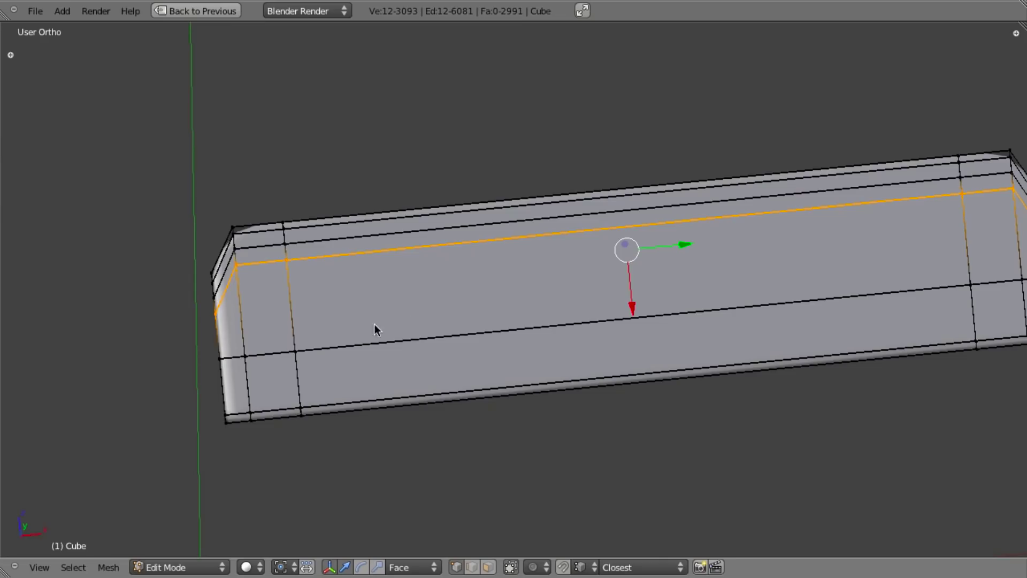
Step: Add two vertical loop cuts in the plate's middle and scale them along X to frame the reference's central latch area
scroll(604, 283, "down", 3)
key("KP_1")
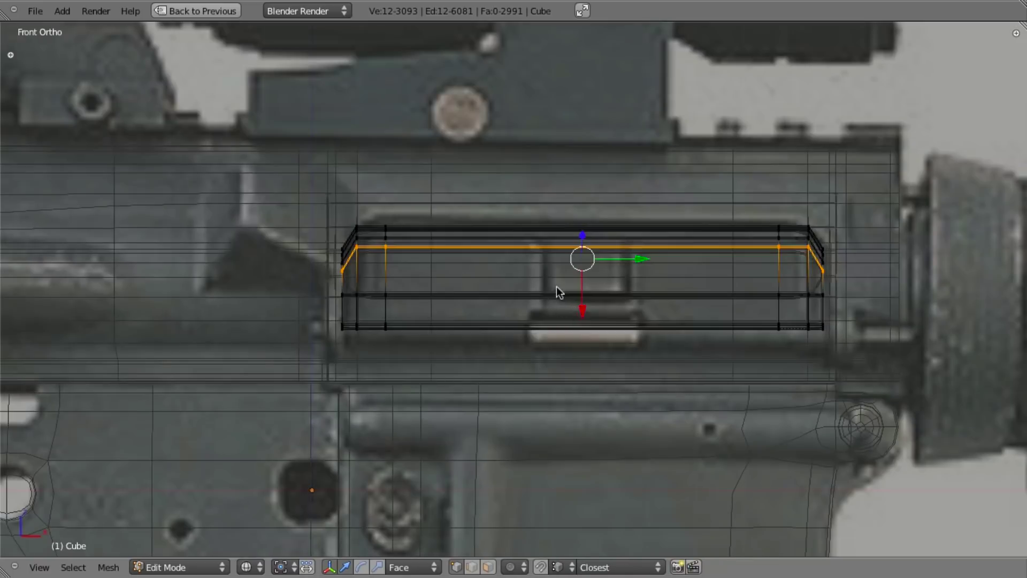
key("a")
key("ctrl+r")
left_click(544, 285)
right_click(543, 284)
key("s")
key("x")
left_click(628, 336)
Step: Add two more vertical loop cuts between the central pair and scale them apart along X
key("a")
key("ctrl+r")
left_click(603, 301)
right_click(604, 301)
key("s")
key("x")
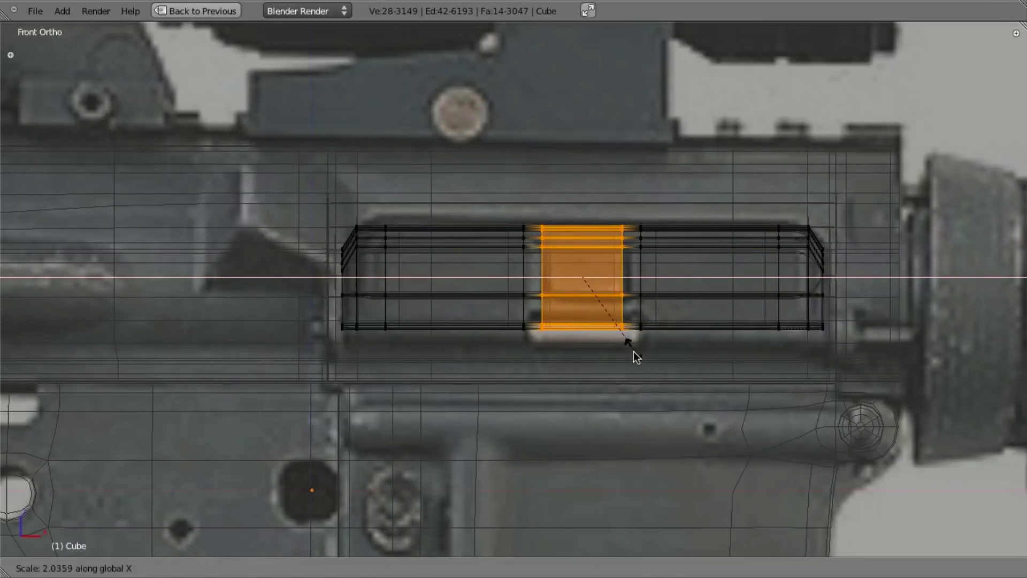
left_click(633, 355)
key("z")
Step: Widen the inner pair of central loops along X so they sit just inside the outer pair
scroll(655, 371, "up", 2)
key("s")
key("x")
left_click(516, 309)
middle_click_drag(515, 310, 591, 259)
middle_click_drag(630, 314, 644, 295)
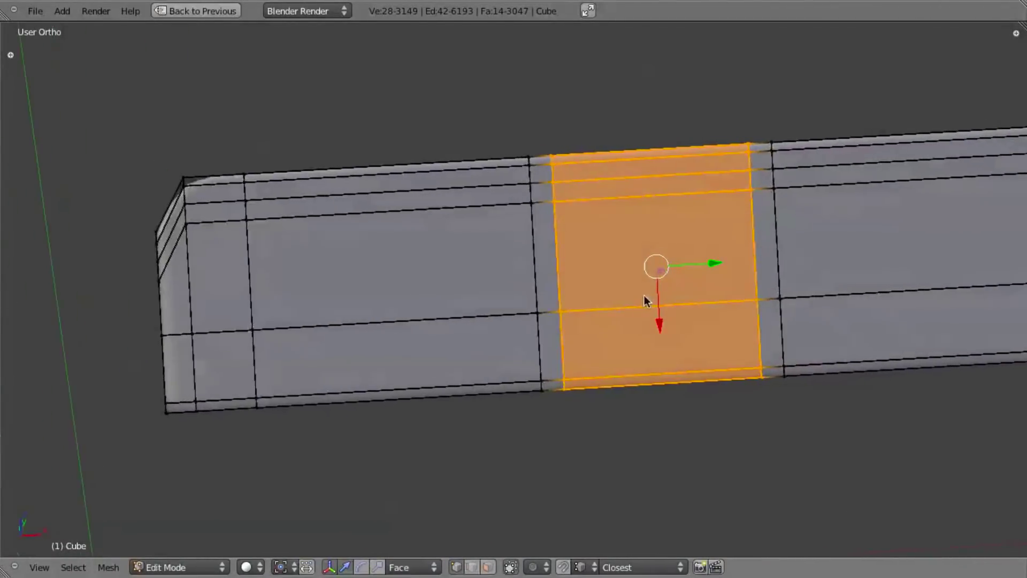
key("KP_1")
key("z")
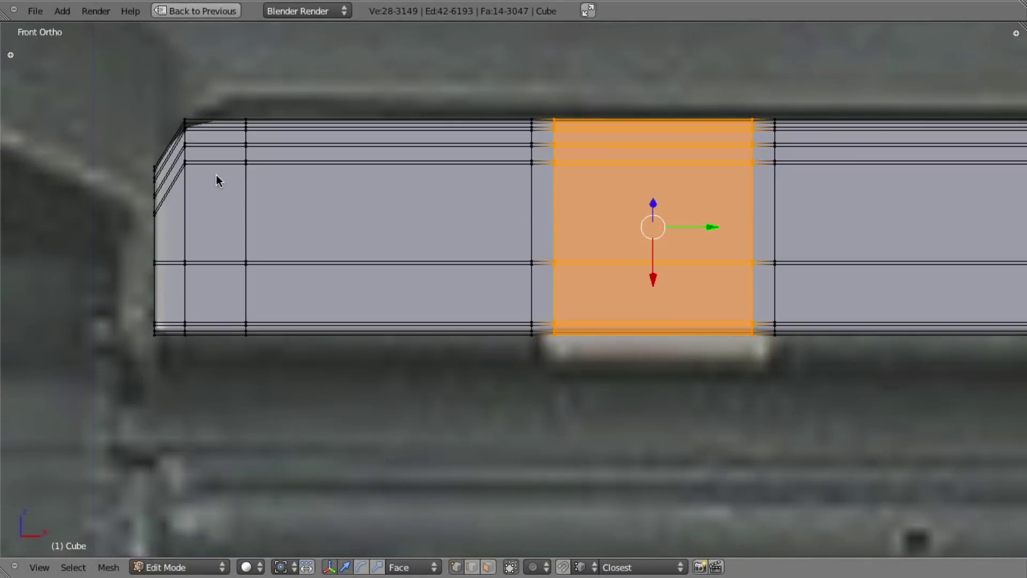
key("ctrl+r")
left_click(227, 159)
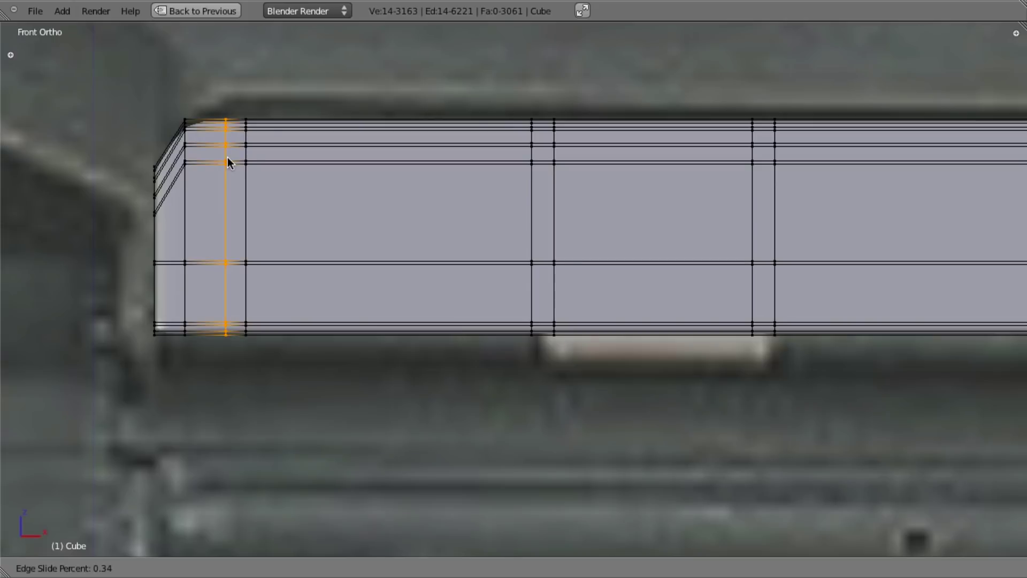
left_click(227, 156)
scroll(302, 198, "down", 5)
right_click(543, 252, "alt")
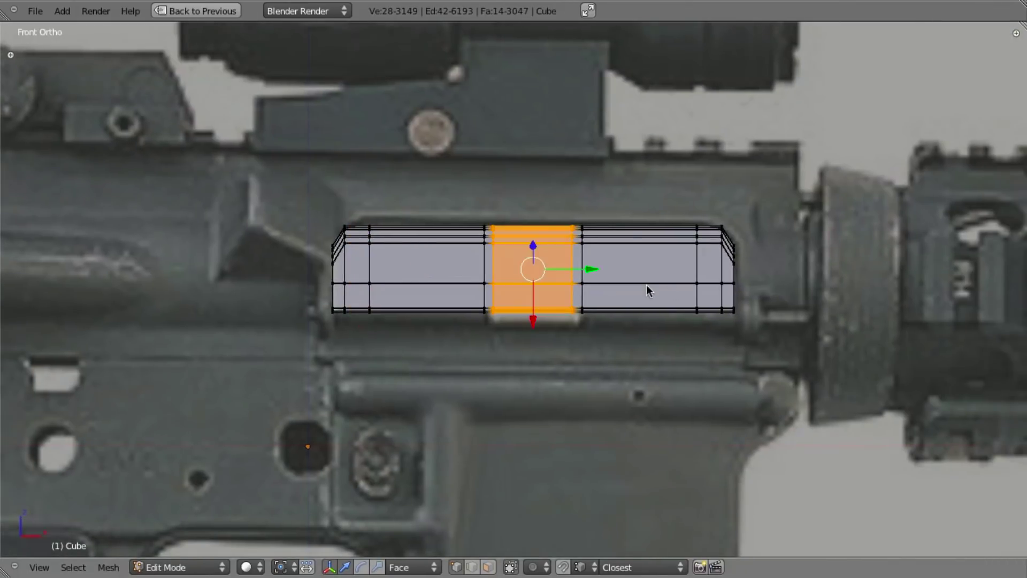
Step: Add one vertical loop cut near the plate's rear end and another near its front end, both centred in their sections
key("ctrl+r")
left_click(361, 278)
left_click(361, 278)
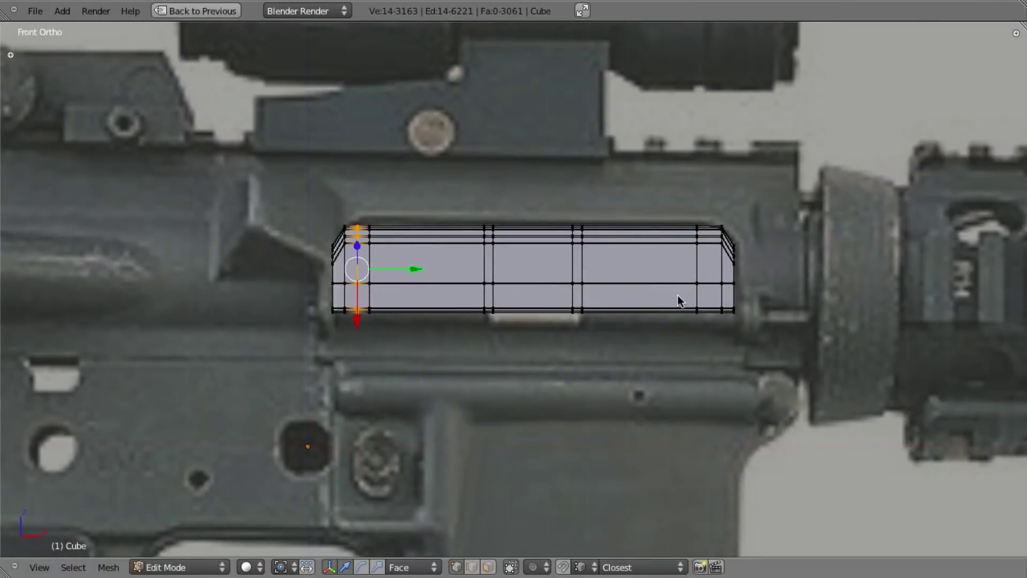
key("ctrl+r")
left_click(710, 280)
left_click(711, 280)
Step: Select both end loops and scale them inward along X by about 0.975, closer to the neighbouring inner edges
right_click(356, 258, "alt+shift")
scroll(781, 370, "up", 5)
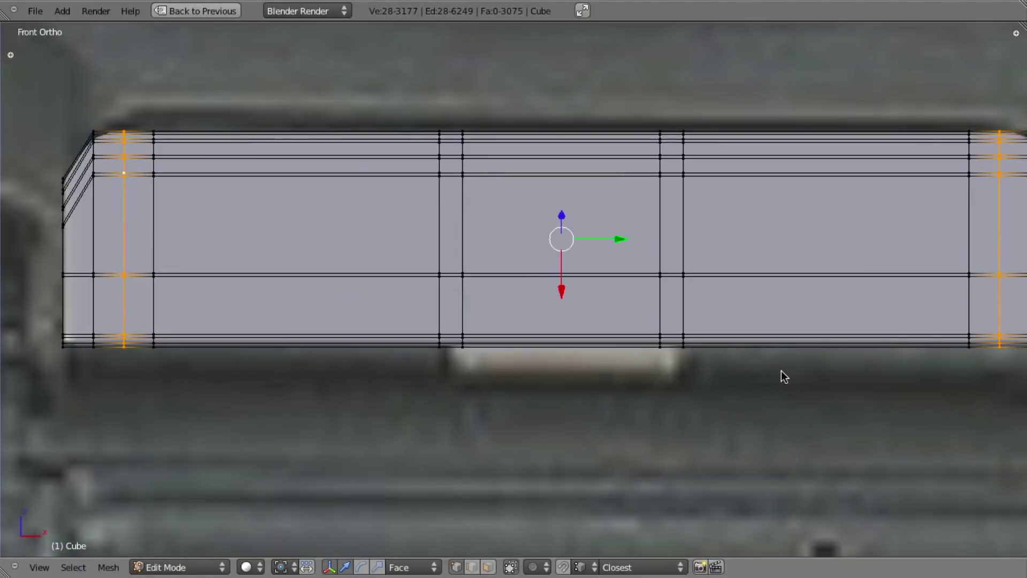
key("s")
key("x")
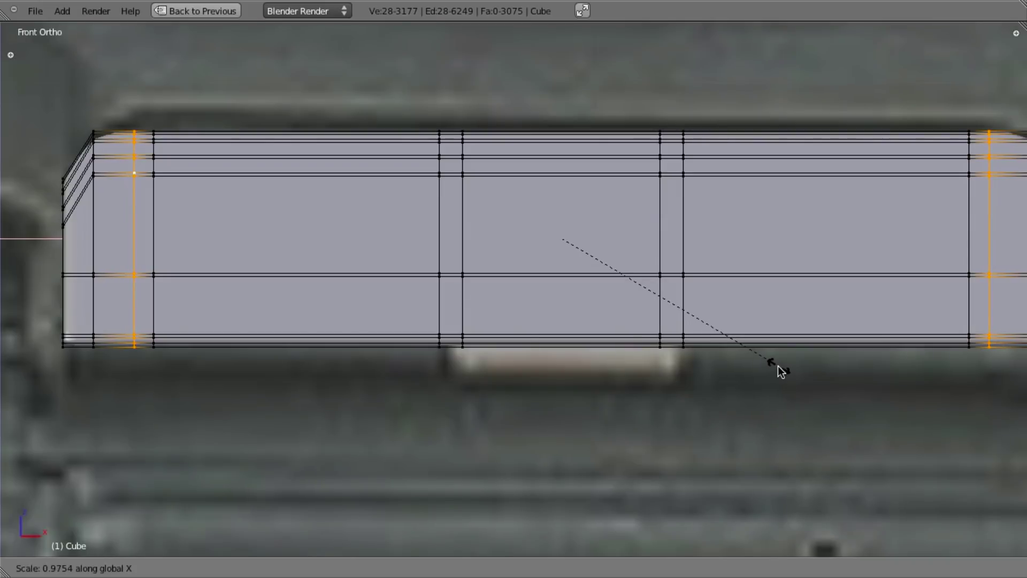
left_click(778, 365)
middle_click_drag(637, 239, 537, 210)
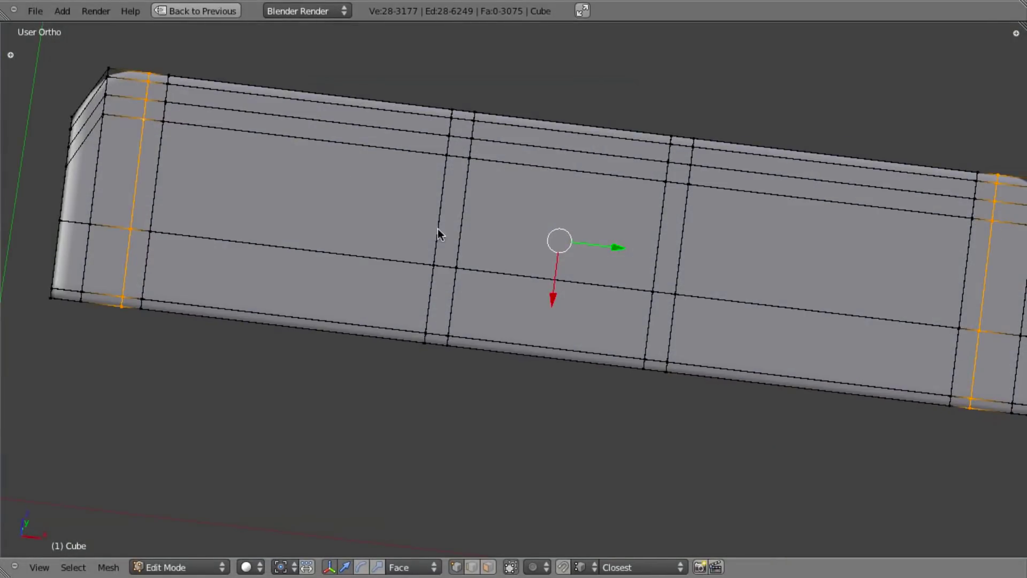
key("a")
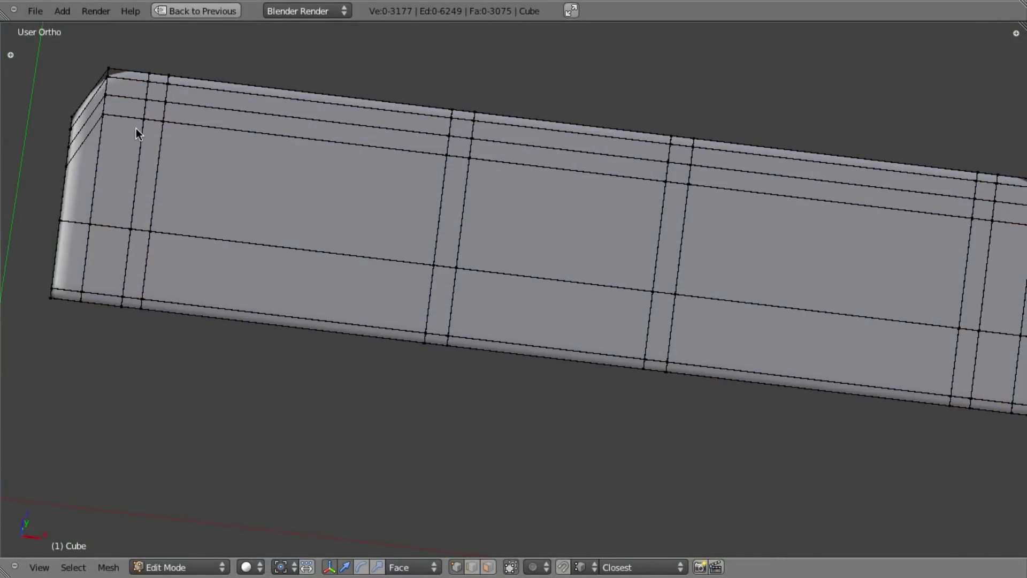
Step: In face select mode, select the two vertical strips and the connecting upper strip that frame the rear panel on the plate's front face
right_click(138, 141, "alt")
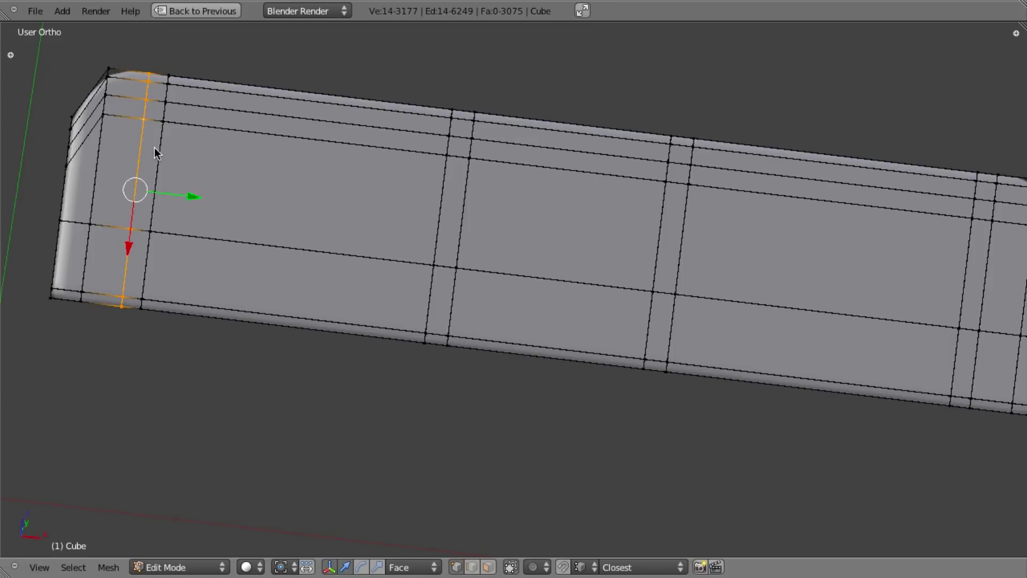
key("ctrl+Tab")
left_click(148, 184)
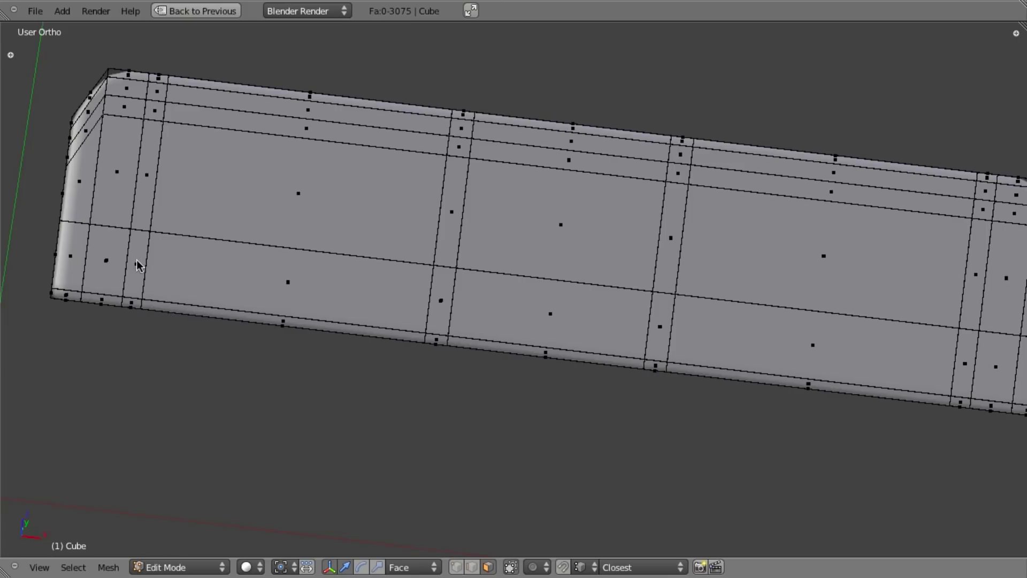
right_click(138, 264)
right_click(161, 131, "shift")
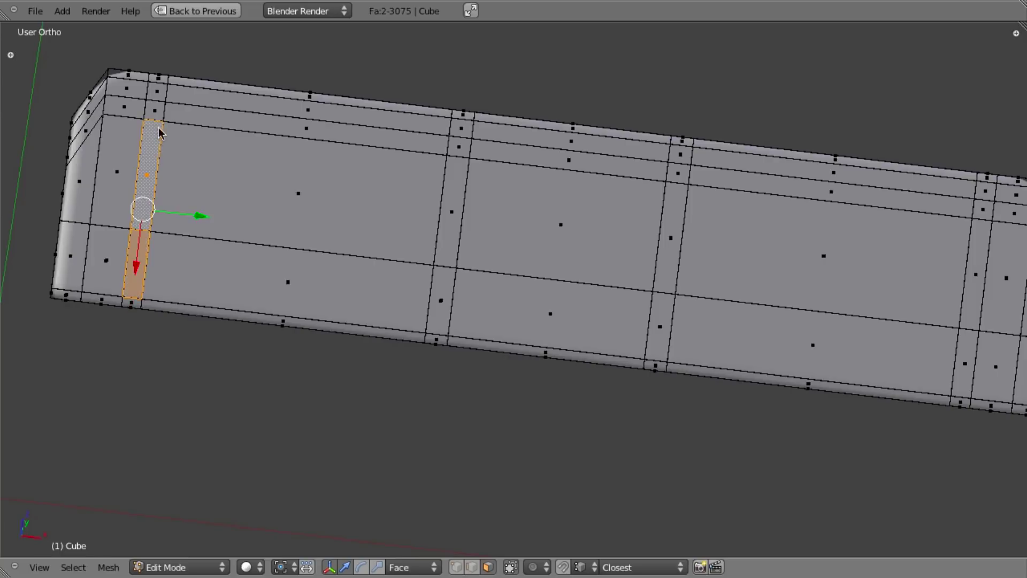
right_click(311, 134, "shift")
right_click(463, 153, "shift")
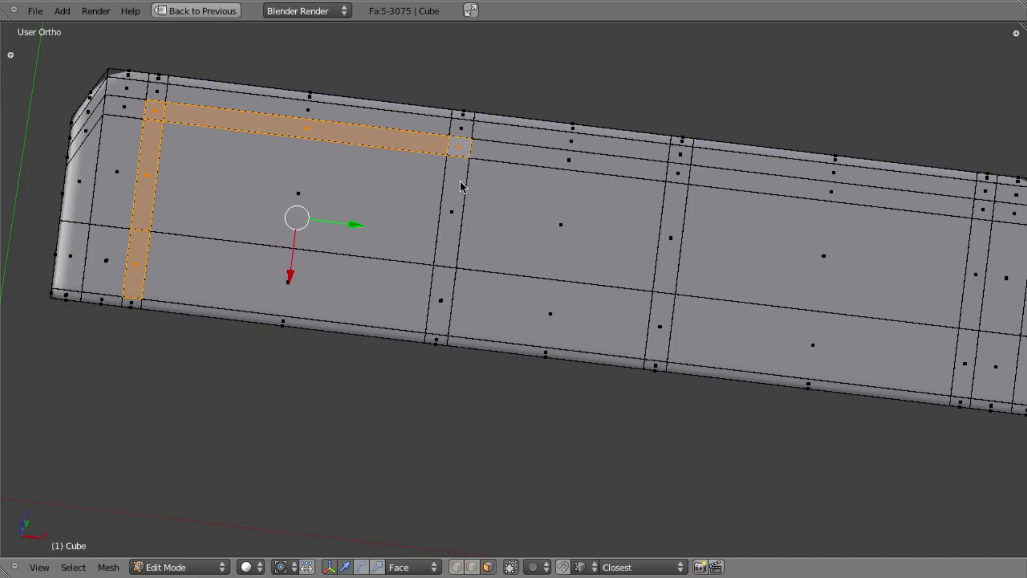
right_click(451, 230, "shift")
Step: Add the matching strips framing the forward panel to the selection and extrude all the frame faces slightly
right_click(659, 323, "shift")
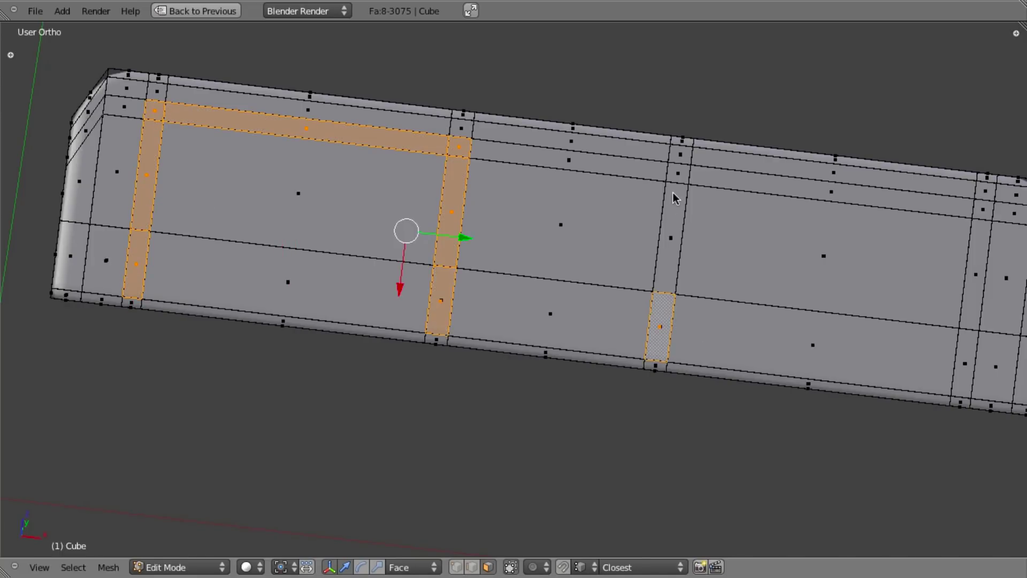
right_click(800, 184, "shift")
scroll(750, 296, "down", 3)
scroll(869, 250, "up", 3)
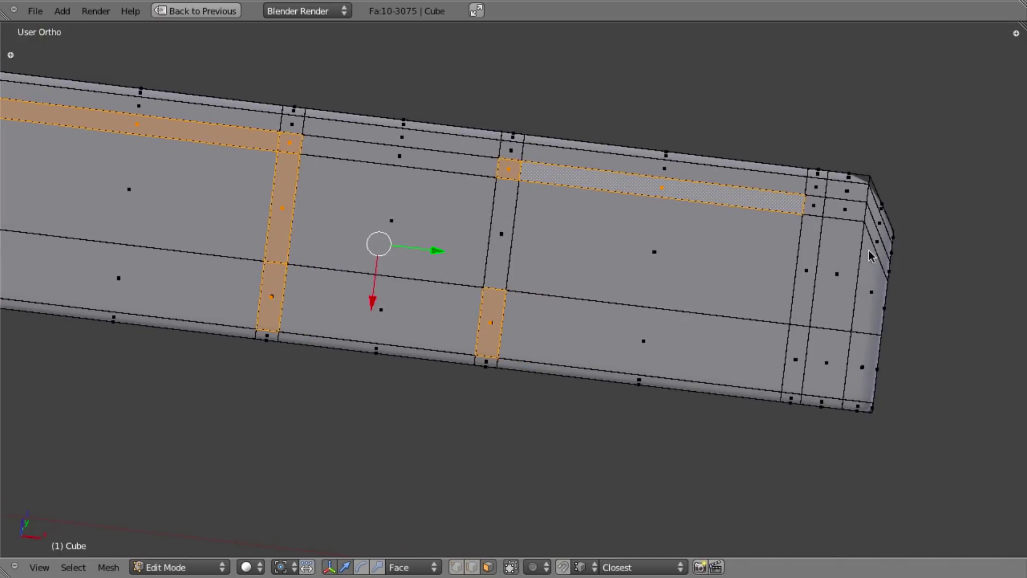
right_click(817, 206, "shift")
right_click(811, 246, "shift")
right_click(798, 368, "shift")
right_click(493, 230, "shift")
middle_click_drag(546, 293, 375, 273)
key("e")
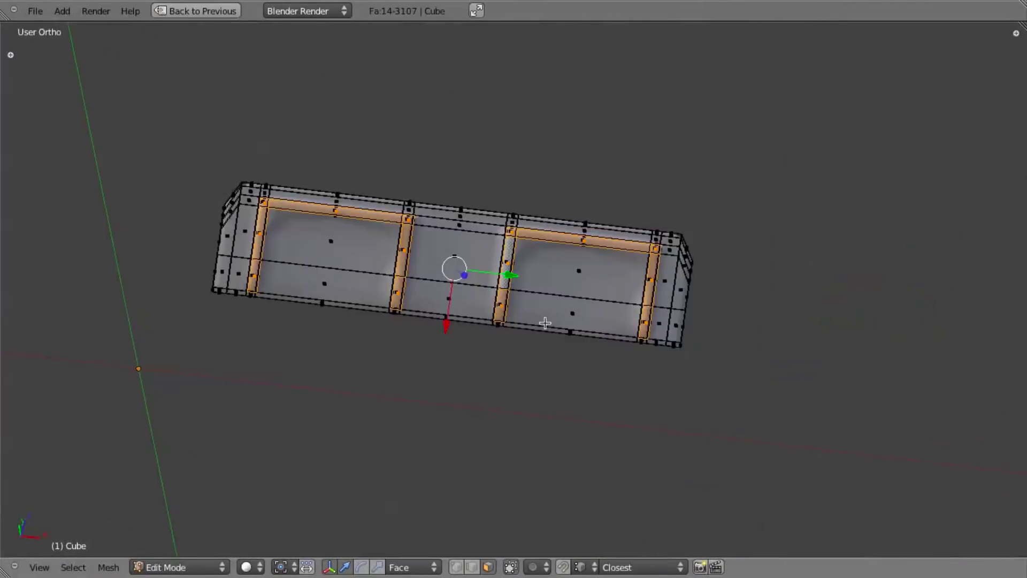
scroll(666, 331, "up", 3)
scroll(665, 332, "up", 1)
key("a")
Step: Add two evenly spaced vertical loop cuts across the rear panel
key("ctrl+r")
scroll(566, 205, "up", 1)
left_click(567, 206)
right_click(573, 208)
middle_click_drag(693, 257, 658, 232)
key("s")
key("x")
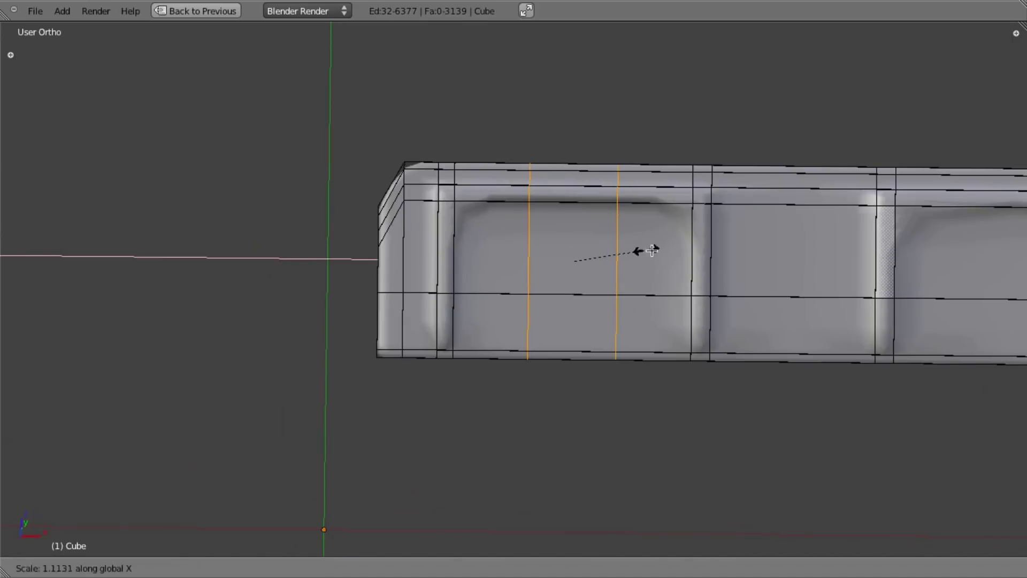
left_click(704, 250)
key("KP_1")
scroll(537, 291, "down", 3)
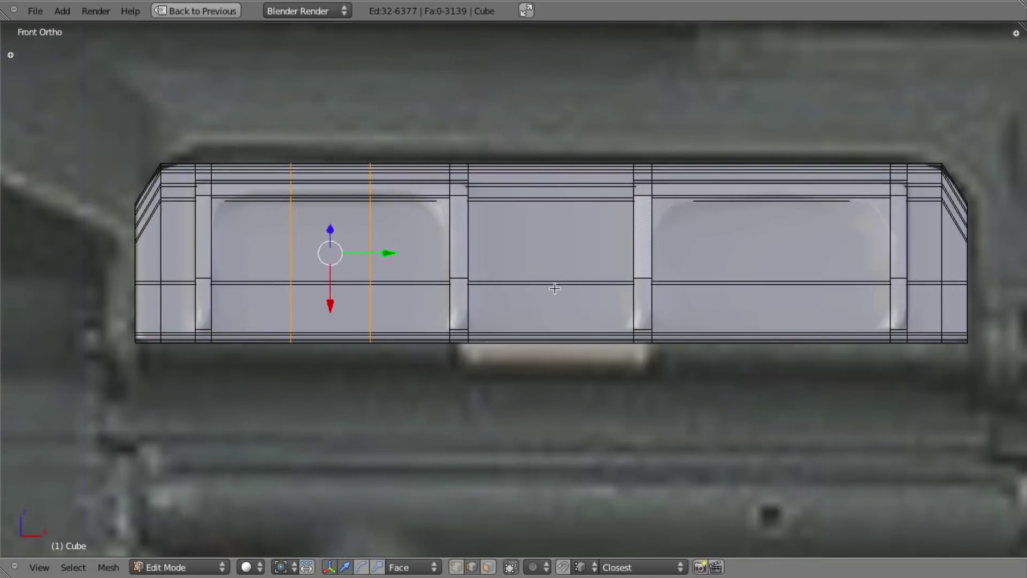
key("s")
key("x")
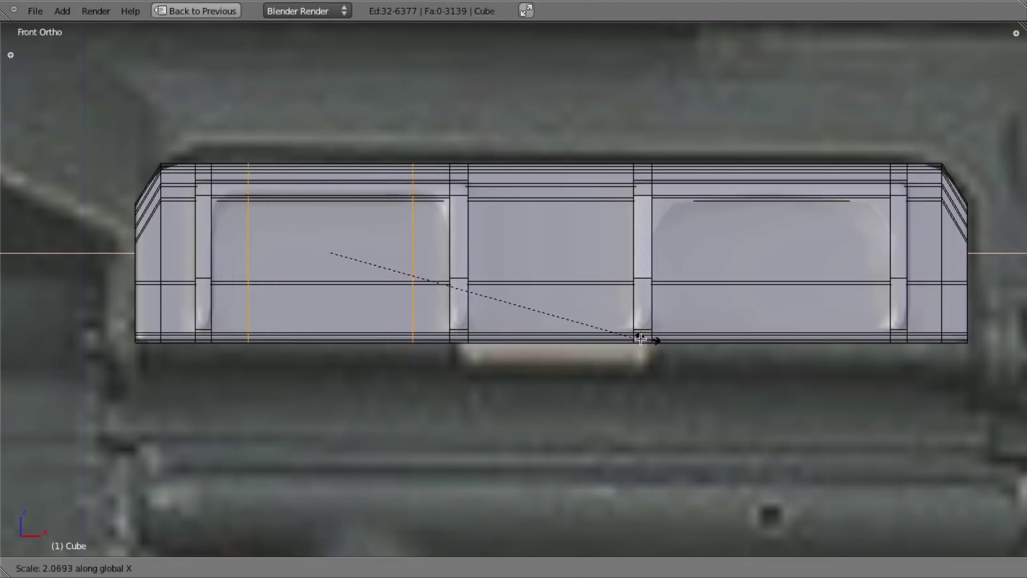
left_click(599, 336)
key("super+Tab")
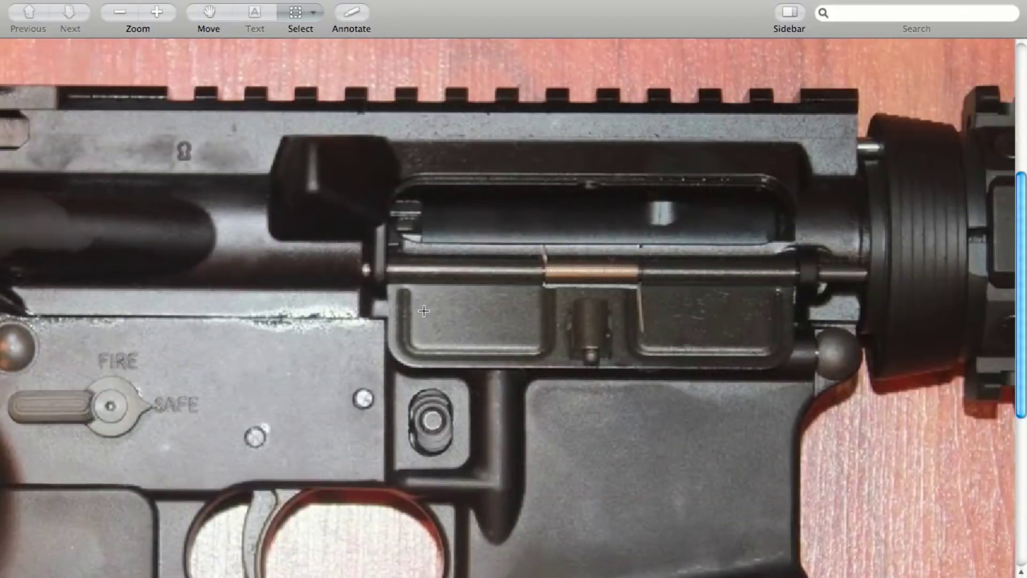
key("super+Tab")
key("Escape")
Step: Scale the rear panel's loop pair by 2 along X, and add a matching pair across the forward panel, also scaled by 2
type("s2")
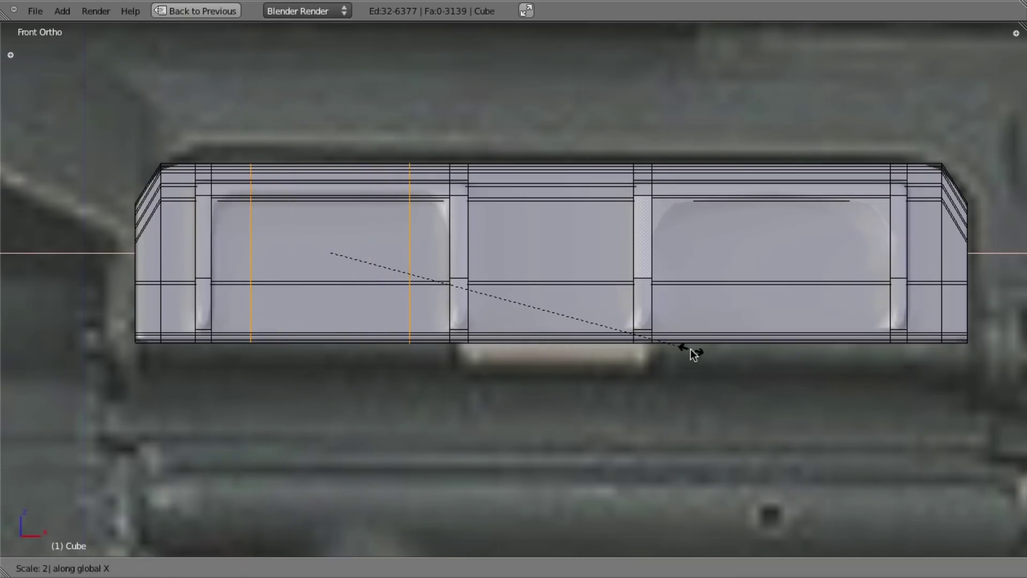
key("Return")
key("ctrl+r")
scroll(764, 199, "up", 1)
left_click(763, 199)
right_click(816, 252)
type("sx2")
key("Return")
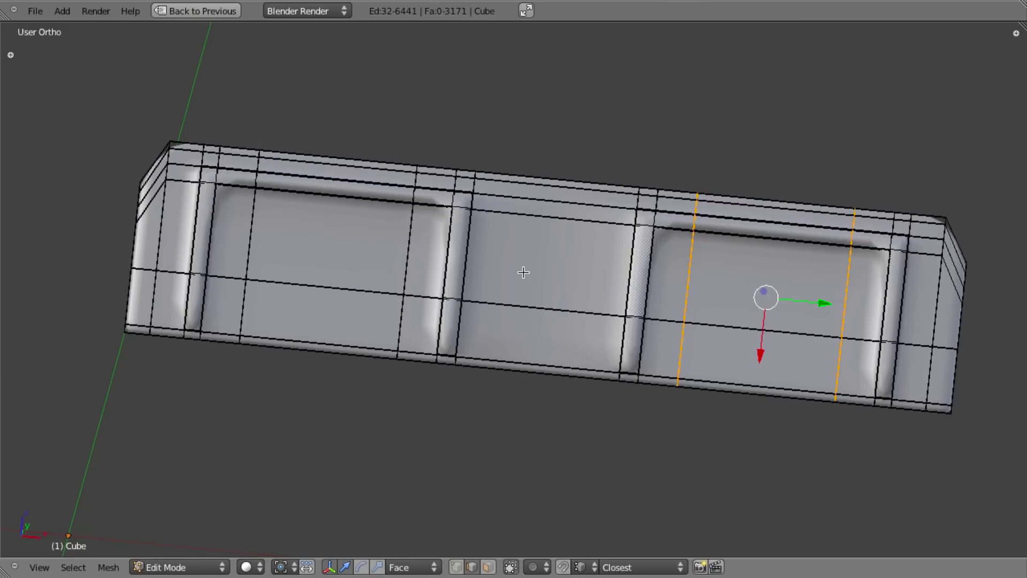
Step: Add two vertical loop cuts across the central section and scale them apart along X by about 2.3
key("ctrl+r")
left_click(546, 215)
right_click(592, 266)
key("s")
key("x")
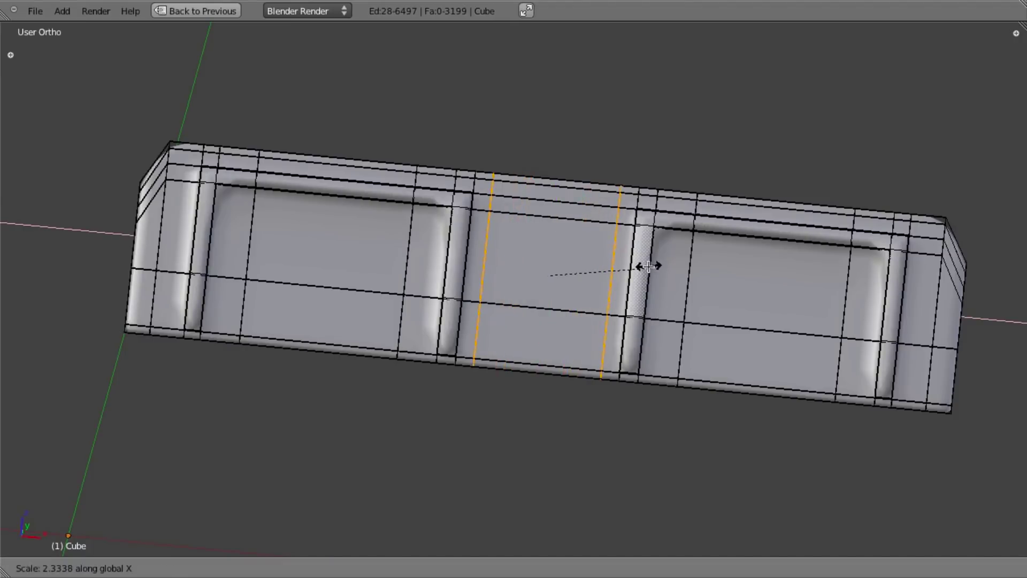
left_click(644, 264)
key("a")
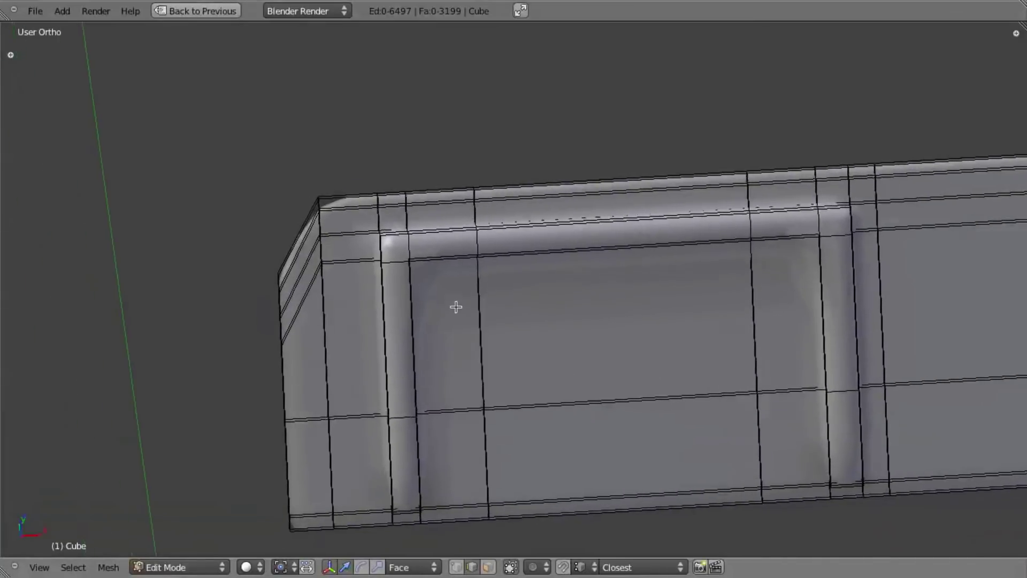
Step: On the plate's reverse side, select the rear panel's outer vertical strip, upper corner and adjoining upper strip faces in face select mode
scroll(463, 278, "down", 6)
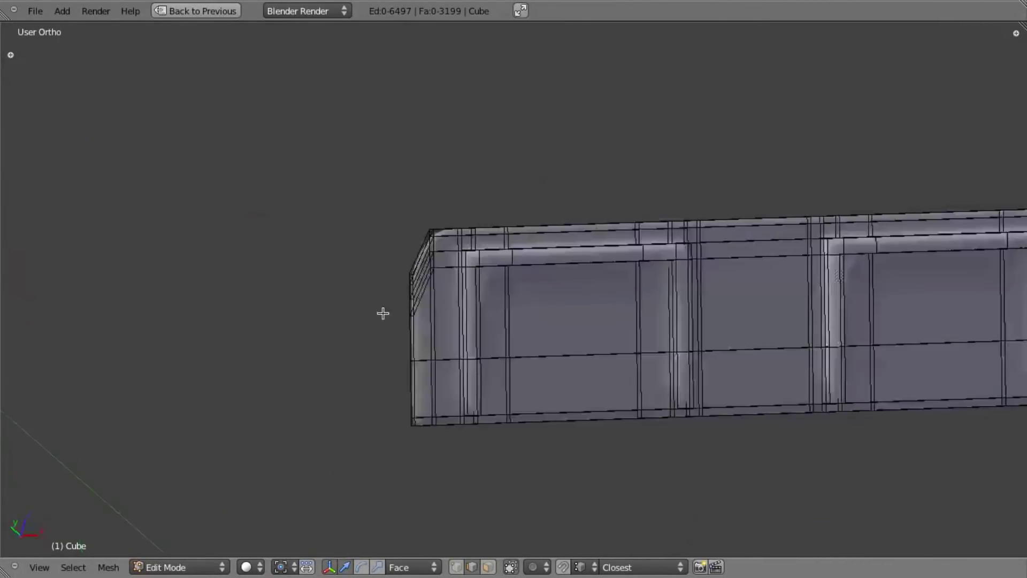
middle_click_drag(383, 314, 688, 300)
key("ctrl+Tab")
left_click(669, 300)
scroll(630, 329, "up", 5)
scroll(805, 458, "up", 2)
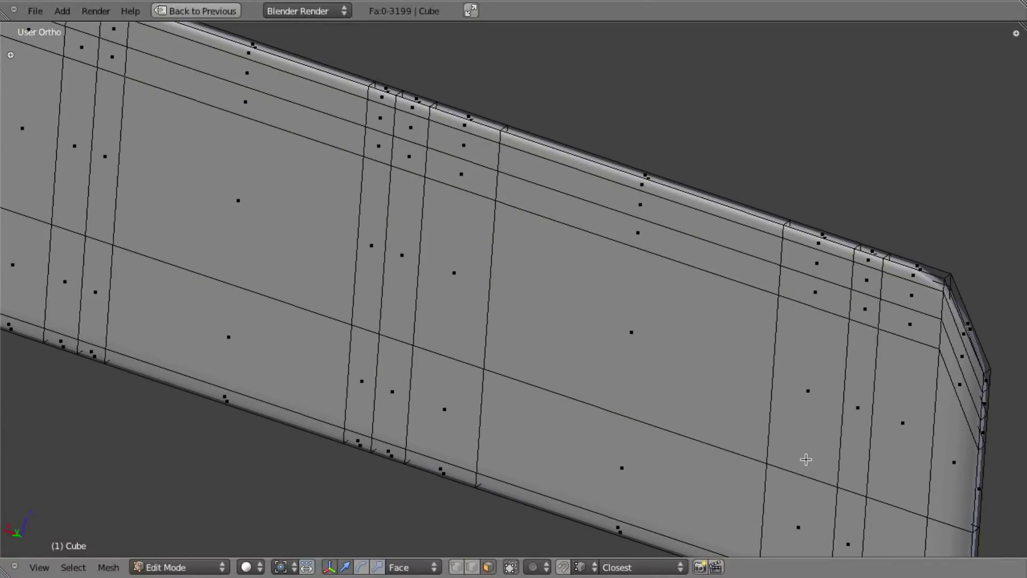
middle_click_drag(804, 458, 706, 284, "shift")
right_click(747, 369)
right_click(766, 216, "shift")
right_click(765, 167, "shift")
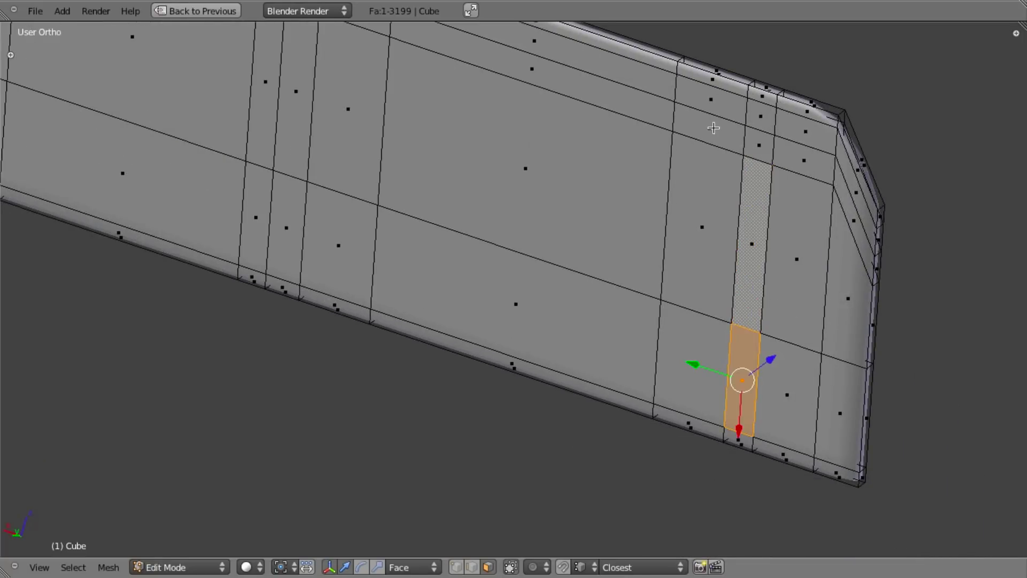
right_click(715, 131, "shift")
right_click(748, 145, "shift")
right_click(755, 188, "shift")
Step: Extend the selection along the rest of the rear panel's upper strip and down its inner vertical strip
middle_click_drag(497, 51, 552, 116, "shift")
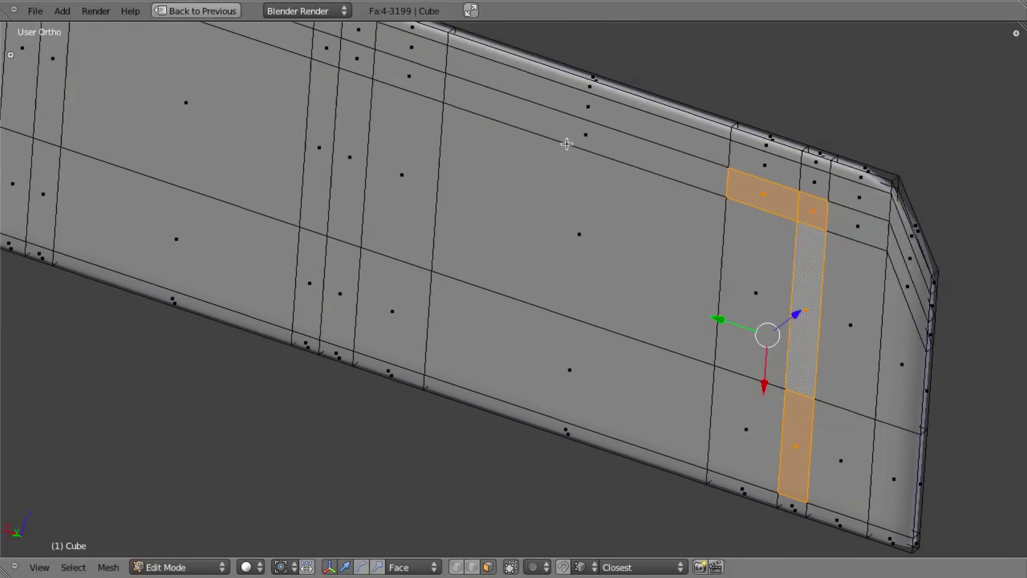
right_click(546, 136, "shift")
right_click(407, 81, "shift")
right_click(358, 68, "shift")
right_click(343, 154, "shift")
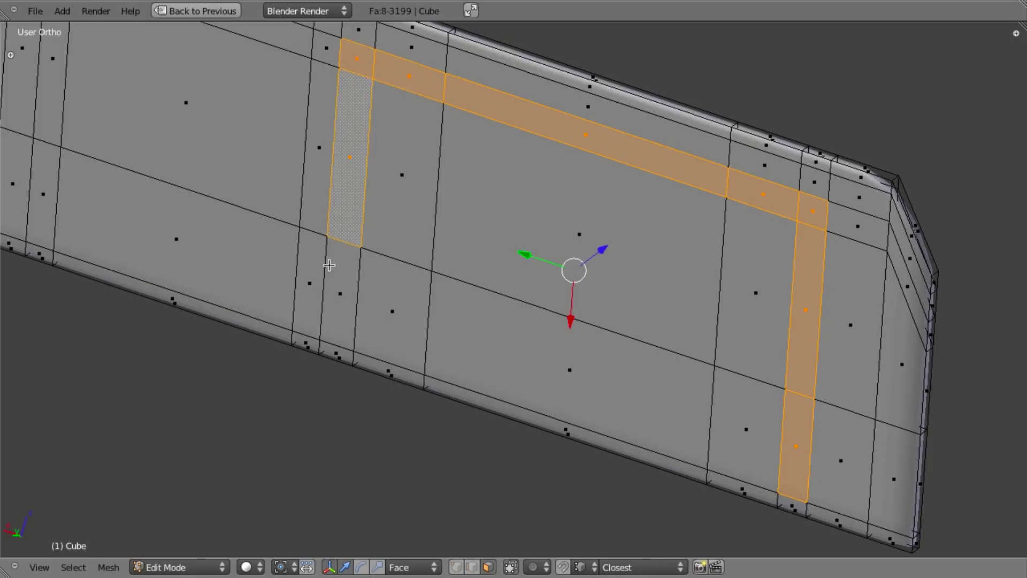
right_click(329, 265, "shift")
Step: Add the vertical strips and upper strip framing the forward panel on the reverse side to the selection
scroll(329, 265, "down", 4)
middle_click_drag(420, 358, 406, 163)
middle_click_drag(420, 222, 540, 362)
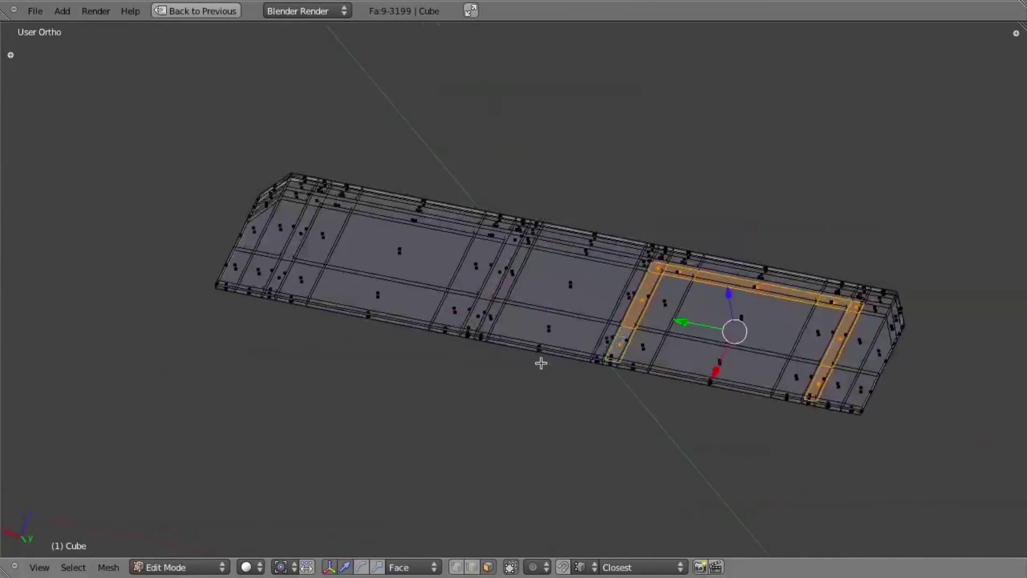
scroll(541, 296, "up", 5)
middle_click_drag(540, 296, 536, 267)
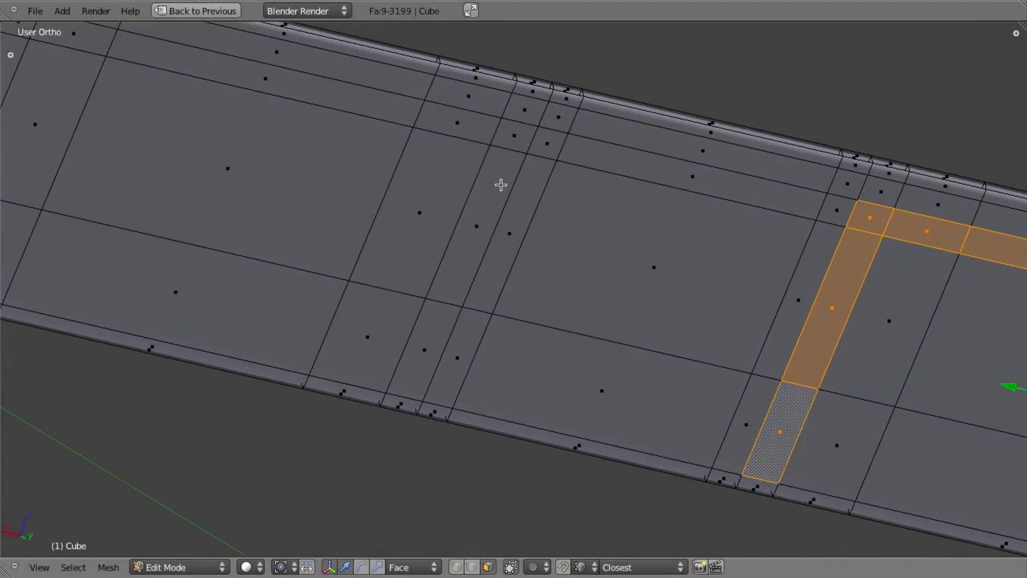
left_click(520, 144, "shift")
left_click(486, 207, "shift")
middle_click_drag(283, 205, 679, 270, "shift")
left_click(675, 256, "shift")
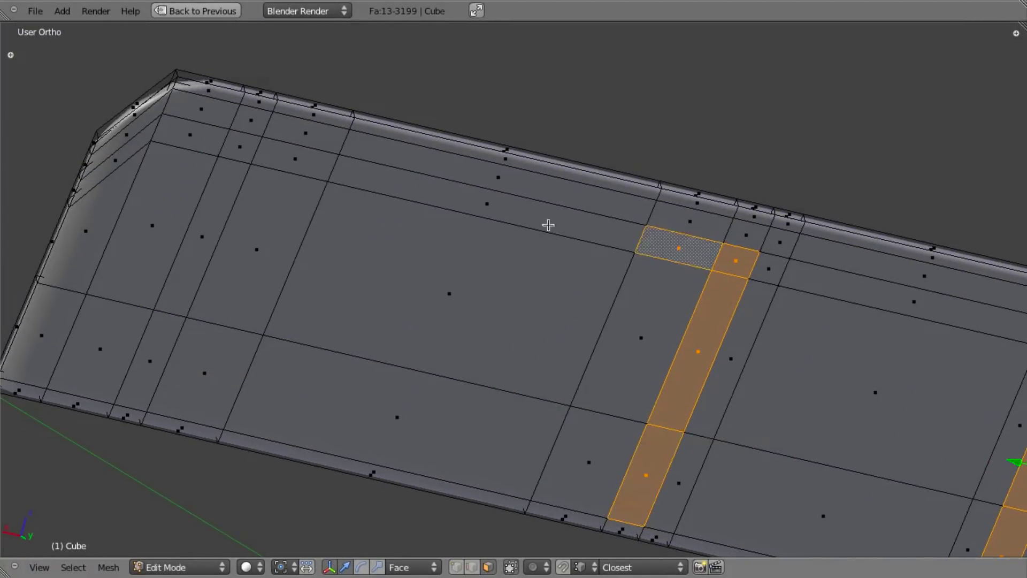
left_click(548, 224, "shift")
left_click(312, 168, "shift")
left_click(235, 148, "shift")
left_click(224, 192, "shift")
left_click(160, 304, "shift")
scroll(251, 360, "down", 5)
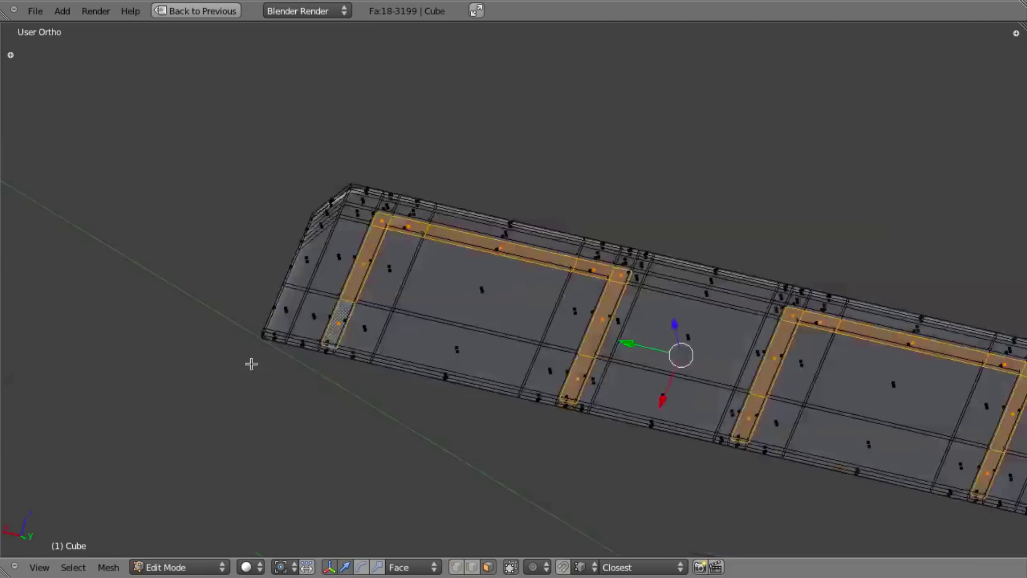
Step: Extrude the selected reverse-side frame faces a short distance, working in the right orthographic wireframe view
key("KP_3")
key("z")
middle_click_drag(753, 355, 563, 330, "shift")
scroll(564, 330, "up", 10)
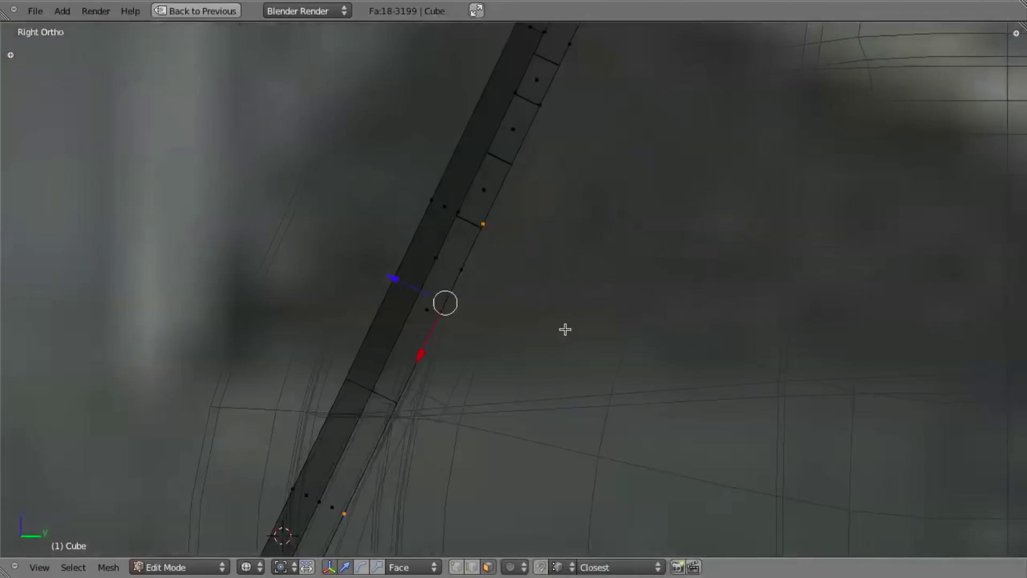
middle_click_drag(576, 200, 559, 309, "shift")
mouse_move(574, 240)
middle_mouse_down("shift")
mouse_move(545, 355)
mouse_move(566, 275)
middle_mouse_up("shift")
key("e")
left_click(525, 341)
Step: Inspect the extruded frames on the dust cover from several angles and against the front reference photo
scroll(566, 275, "down", 3)
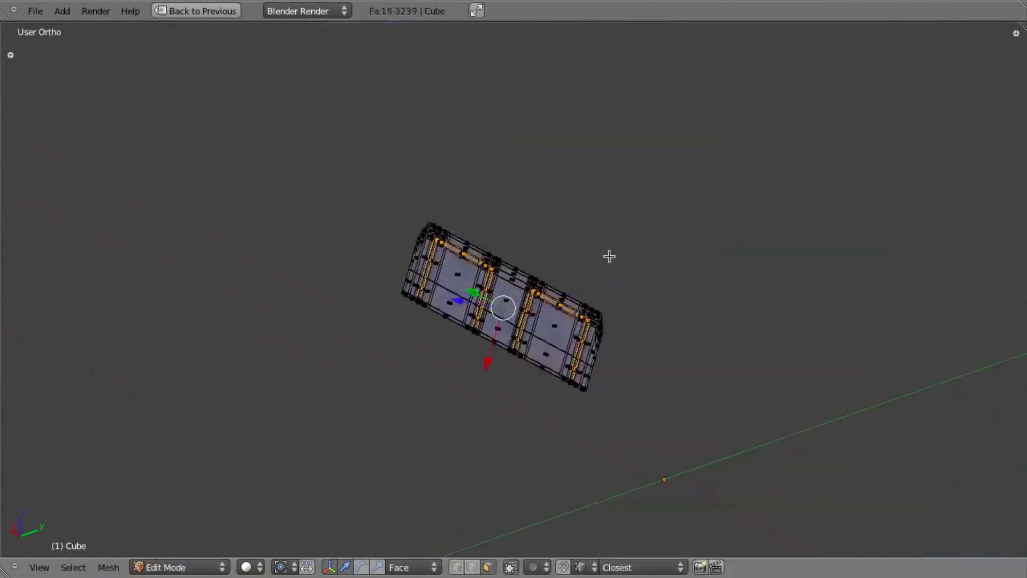
scroll(607, 255, "up", 6)
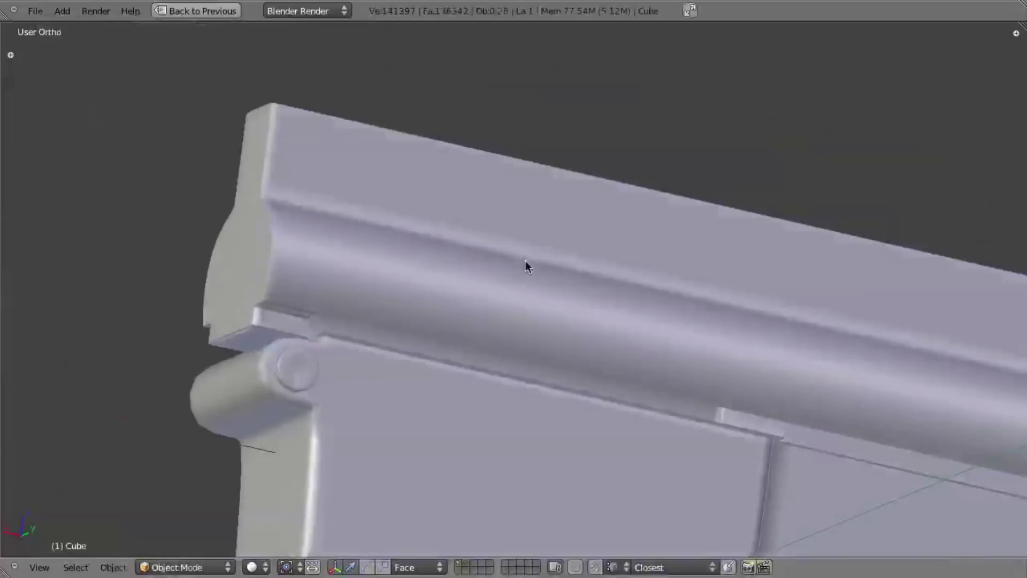
middle_click_drag(525, 263, 630, 337)
scroll(631, 334, "up", 2)
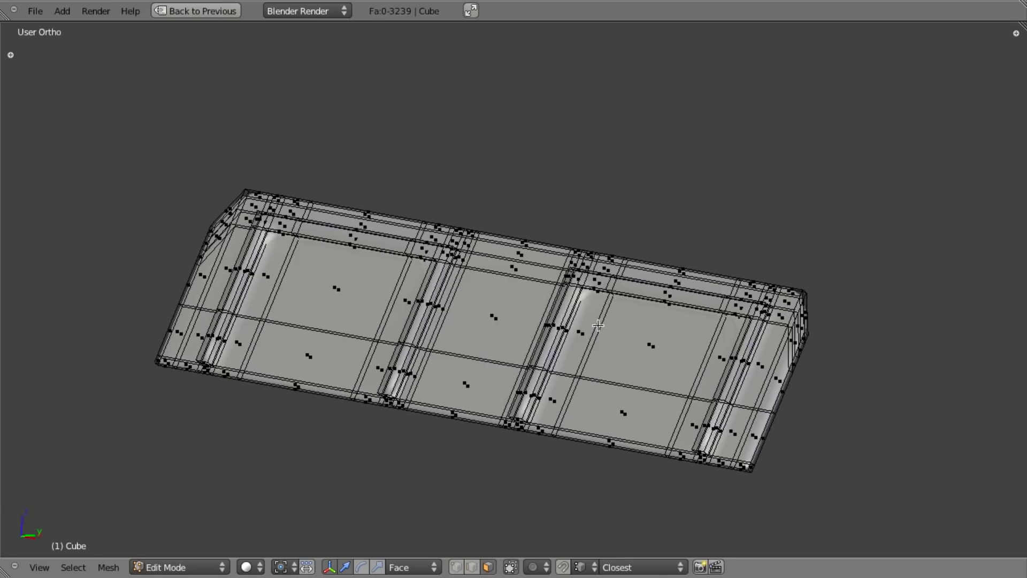
middle_click_drag(642, 342, 754, 434)
key("KP_1")
scroll(483, 309, "up", 5)
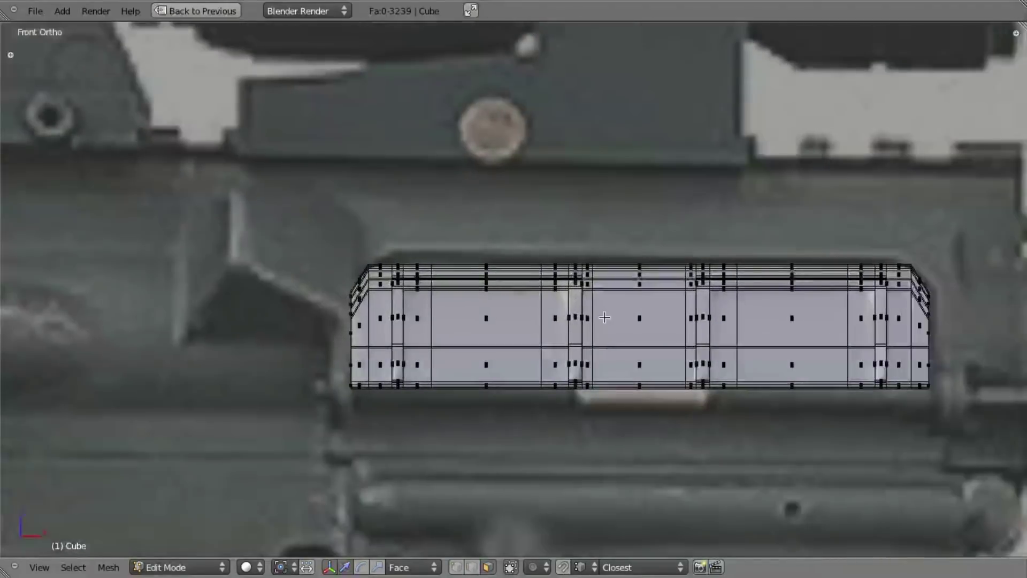
Step: Switch to vertex selection in wireframe and box-select the upper outer corner vertices of the rear panel's frame
key("ctrl+Tab")
left_click(331, 257)
middle_click_drag(415, 207, 391, 342)
key("KP_1")
scroll(507, 214, "down", 3)
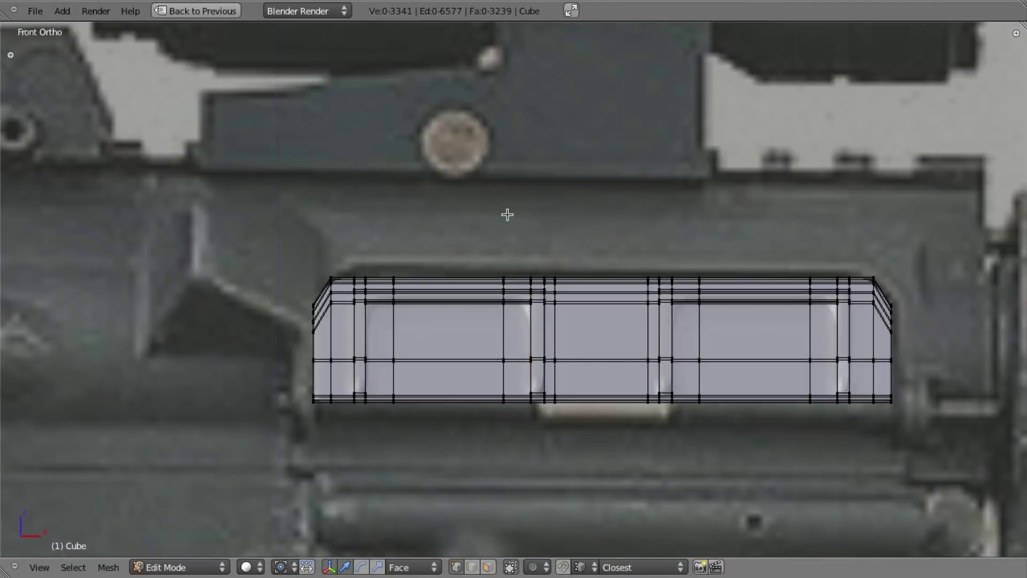
middle_click_drag(601, 283, 557, 355)
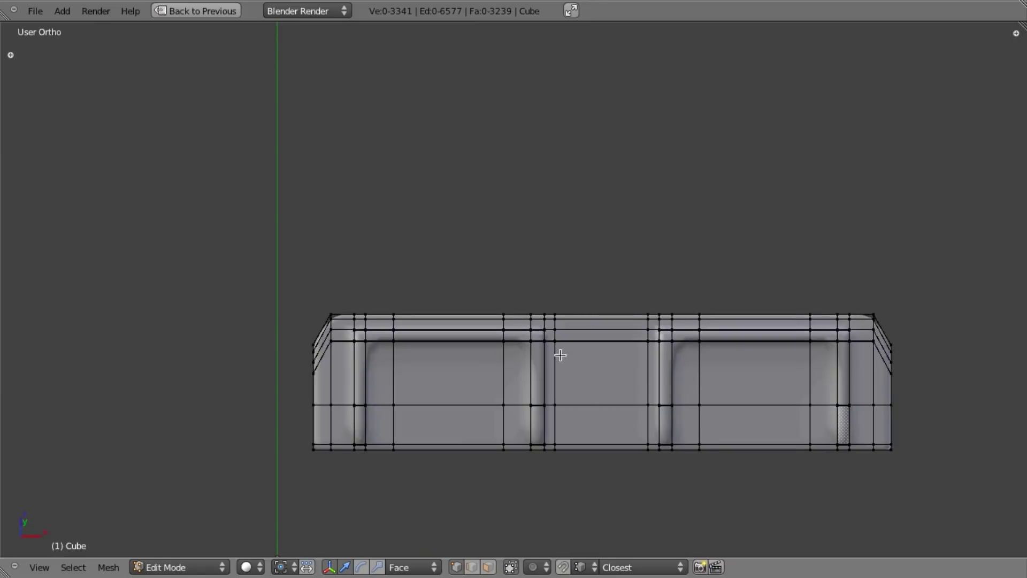
scroll(560, 289, "up", 3)
key("z")
scroll(327, 254, "up", 1)
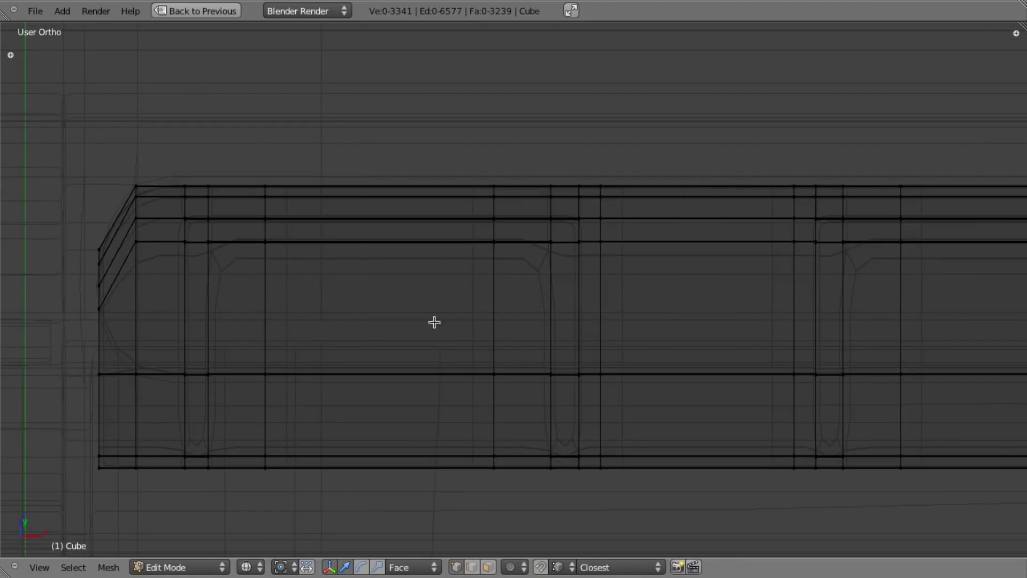
key("b")
left_click_drag(164, 209, 230, 224)
Step: Add the forward frame's upper outer corner vertices to the selection and scale both groups inward along X by about 0.965
key("b")
middle_click_drag(568, 300, 389, 307, "shift")
scroll(687, 252, "down", 6, "ctrl")
key("b")
left_click_drag(763, 208, 818, 229)
key("z")
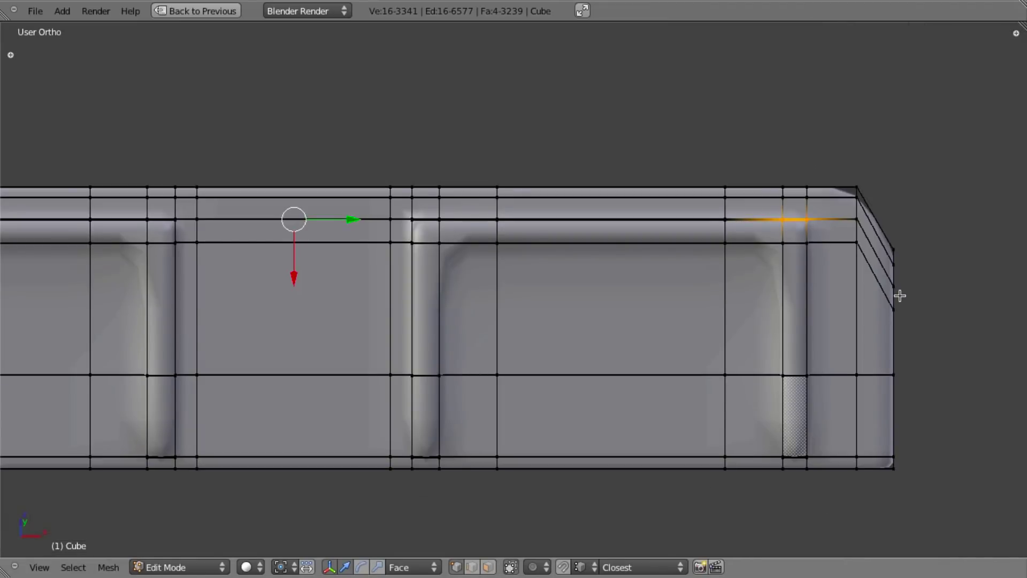
key("z")
key("z")
key("s")
key("x")
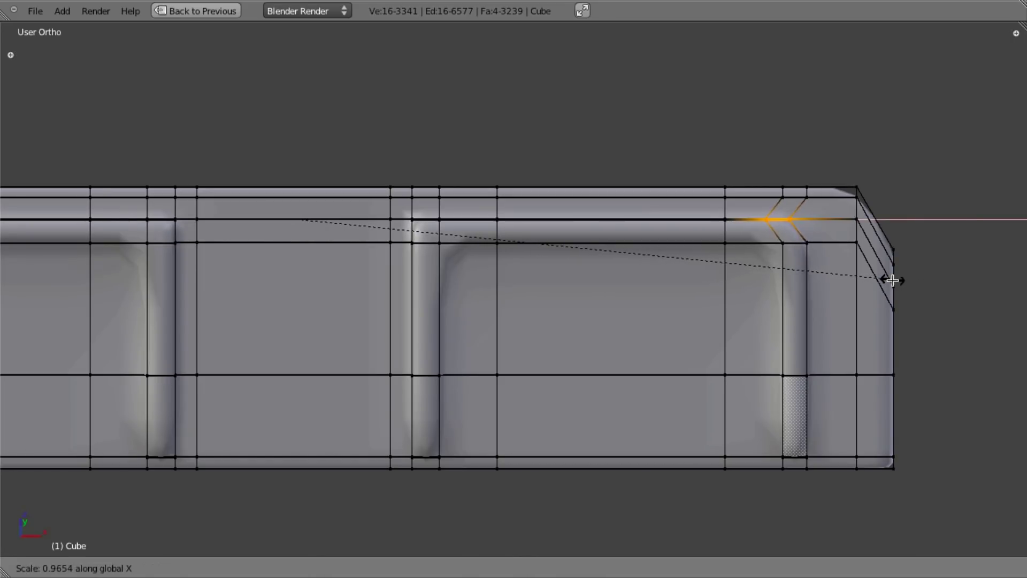
left_click(893, 280)
Step: Select the upper corner vertices of both frames nearest the plate's centre and scale them outward along X by about 1.03
middle_click_drag(429, 263, 607, 258, "shift")
key("z")
key("a")
key("b")
left_click_drag(317, 215, 378, 227)
key("b")
left_click_drag(584, 209, 632, 223)
key("b")
key("Escape")
key("b")
mouse_move(354, 205)
left_mouse_down()
mouse_move(610, 238)
mouse_move(612, 249)
left_mouse_up()
key("z")
key("s")
key("x")
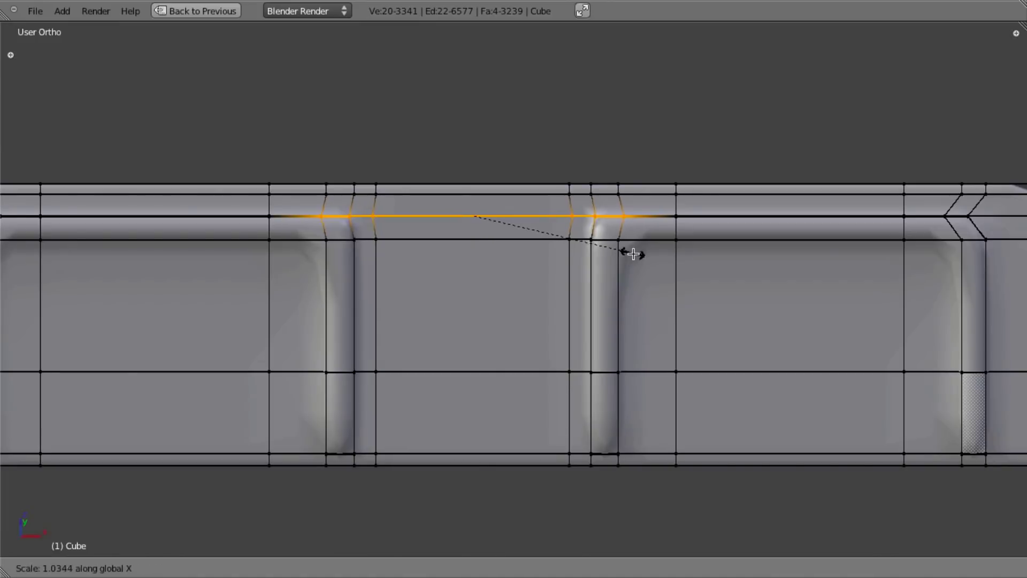
left_click(650, 256)
Step: Inspect the reshaped frame corners on the dust cover and compare them with the front reference photo in wireframe
key("Tab")
scroll(617, 283, "down", 7)
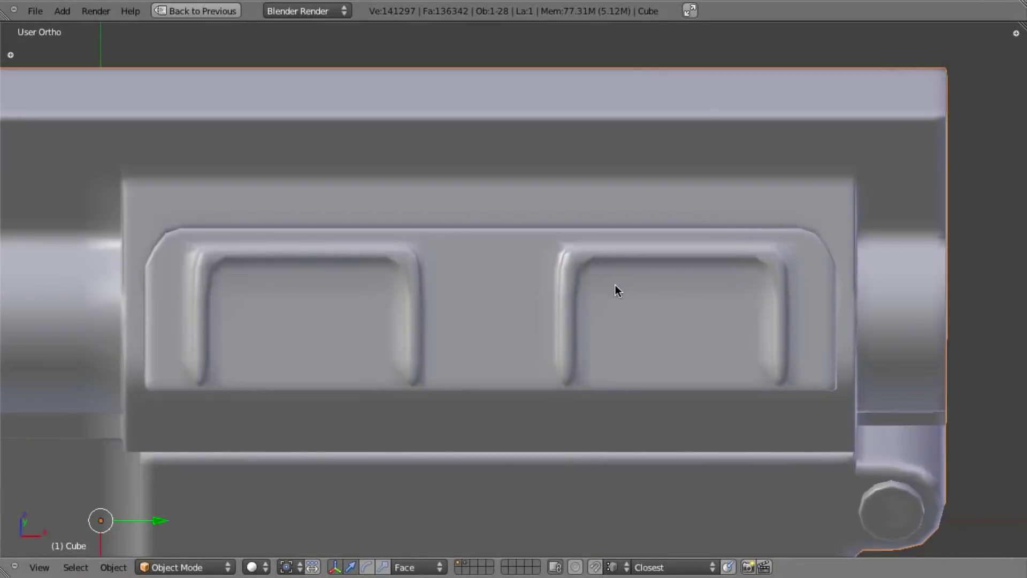
key("a")
middle_click_drag(586, 362, 480, 325)
scroll(583, 323, "down", 5)
scroll(631, 327, "up", 3)
key("KP_1")
scroll(483, 328, "up", 5)
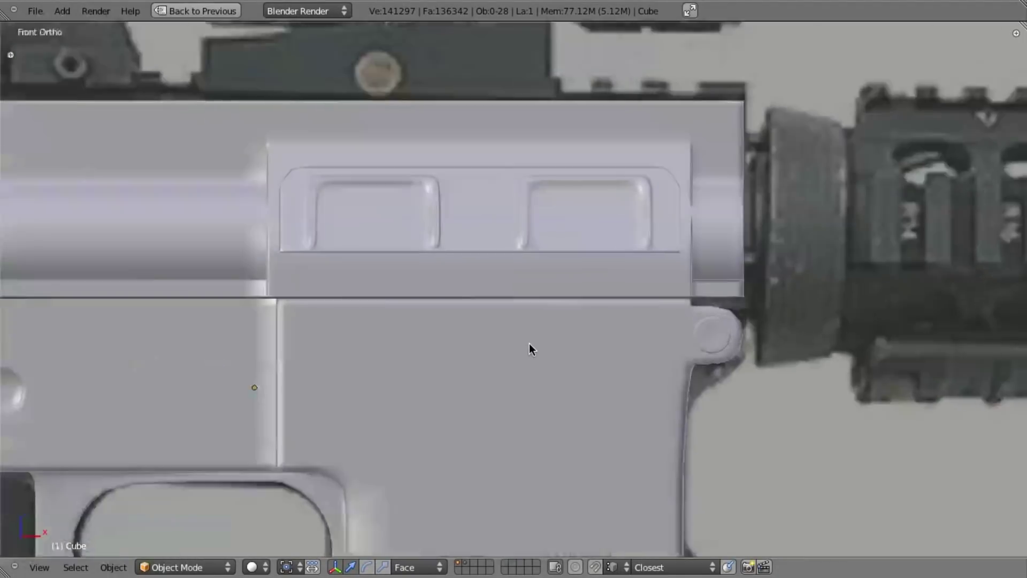
key("z")
key("z")
scroll(416, 257, "up", 1)
key("z")
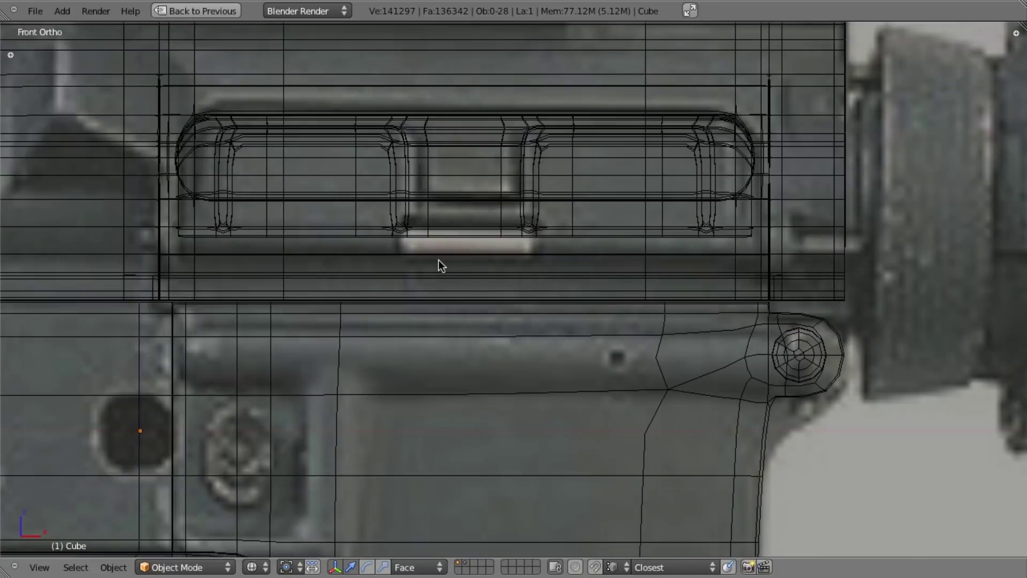
Step: Add a lengthwise loop cut across the lower part of the dust cover, close to its bottom edge
key("Tab")
key("z")
middle_click_drag(466, 241, 501, 268)
key("a")
key("ctrl+r")
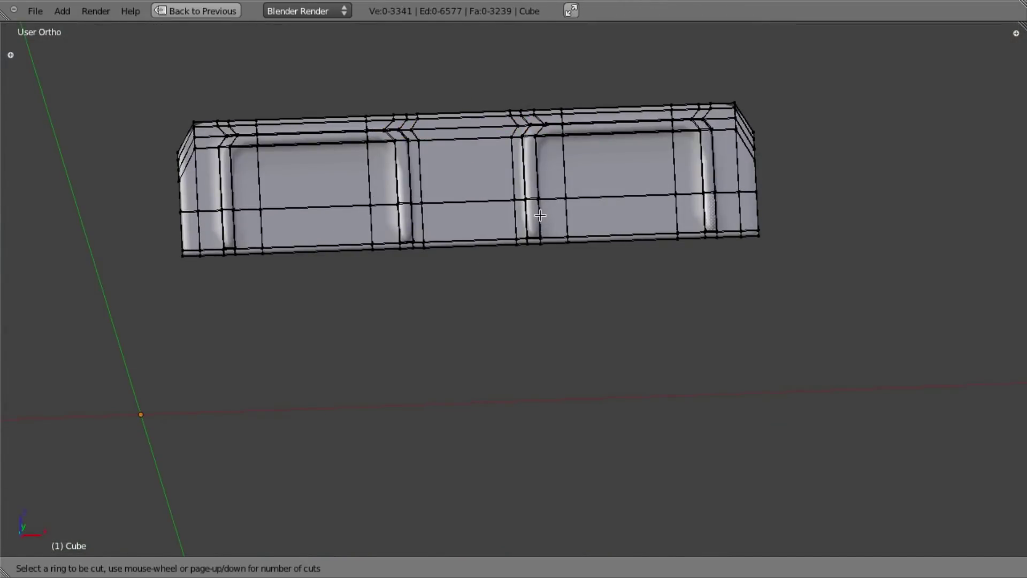
left_click(537, 221)
left_click(537, 239)
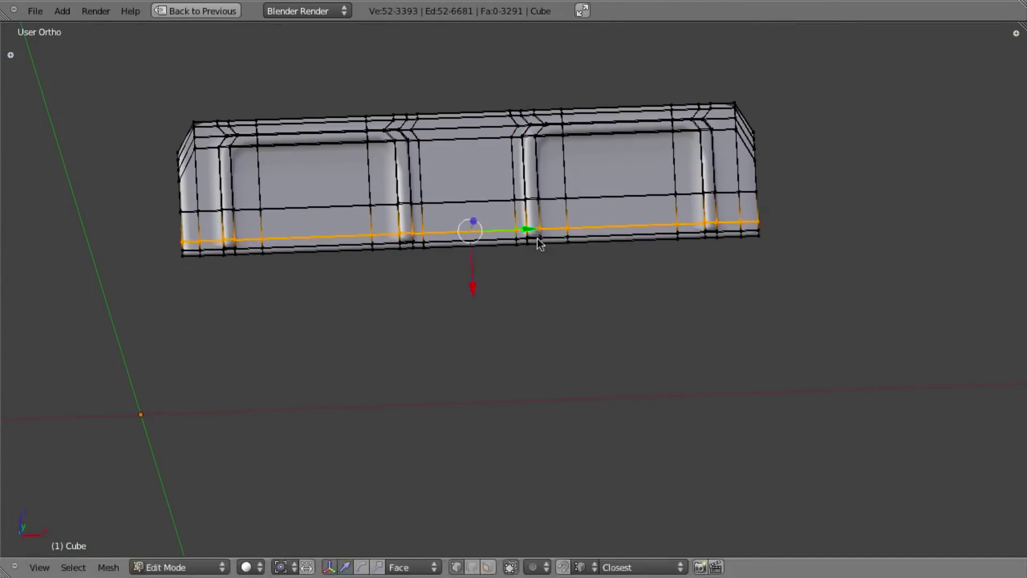
Step: Add a second lengthwise loop cut across the upper part of the dust cover panels, sliding it into place
key("Tab")
key("KP_Divide")
scroll(564, 224, "down", 4)
key("Tab")
key("KP_Divide")
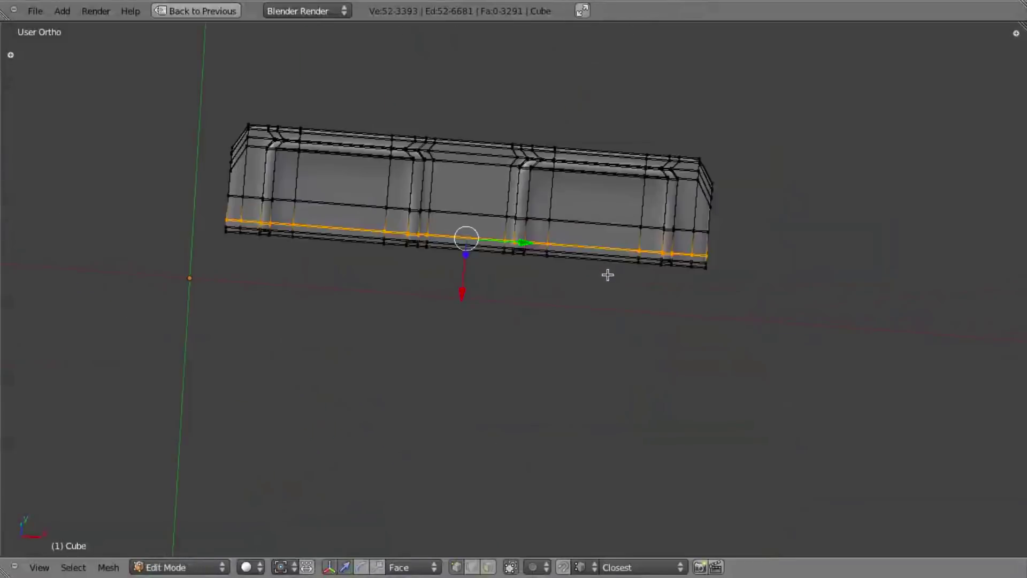
scroll(608, 275, "up", 2)
scroll(592, 253, "up", 2)
key("a")
key("ctrl+r")
left_click(525, 109)
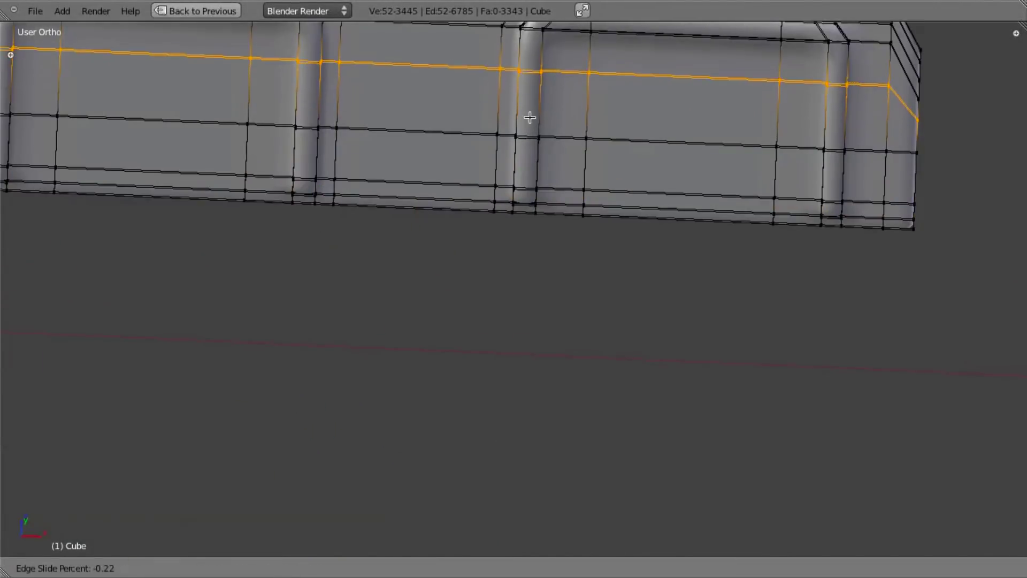
left_click(534, 109)
Step: Inspect the whole receiver with its dust cover from several angles and in the right orthographic wireframe view
key("Tab")
key("KP_Divide")
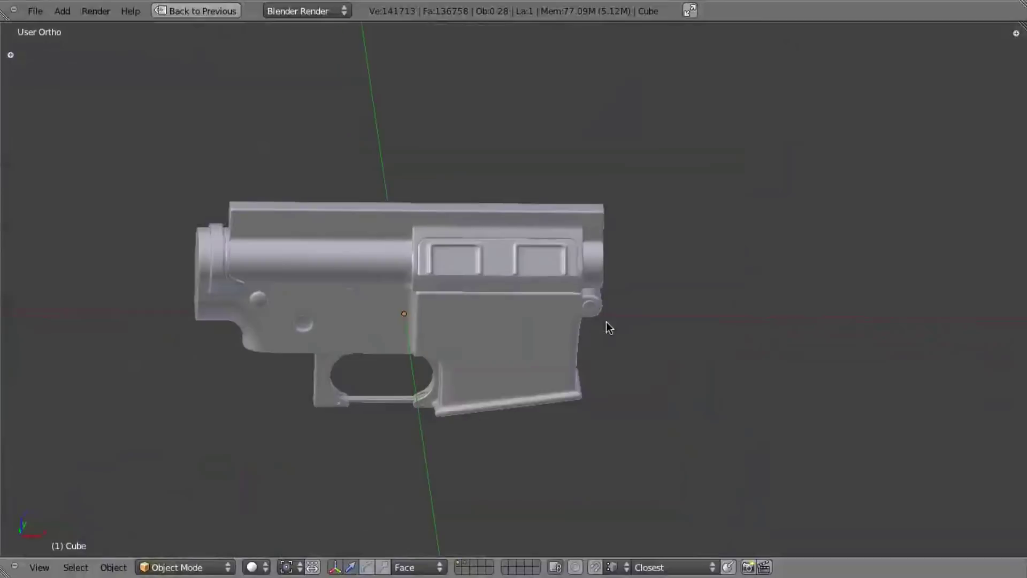
middle_click_drag(609, 327, 570, 324)
scroll(570, 324, "up", 3)
middle_click_drag(498, 316, 446, 251)
key("KP_3")
key("z")
middle_click_drag(557, 283, 465, 348, "shift")
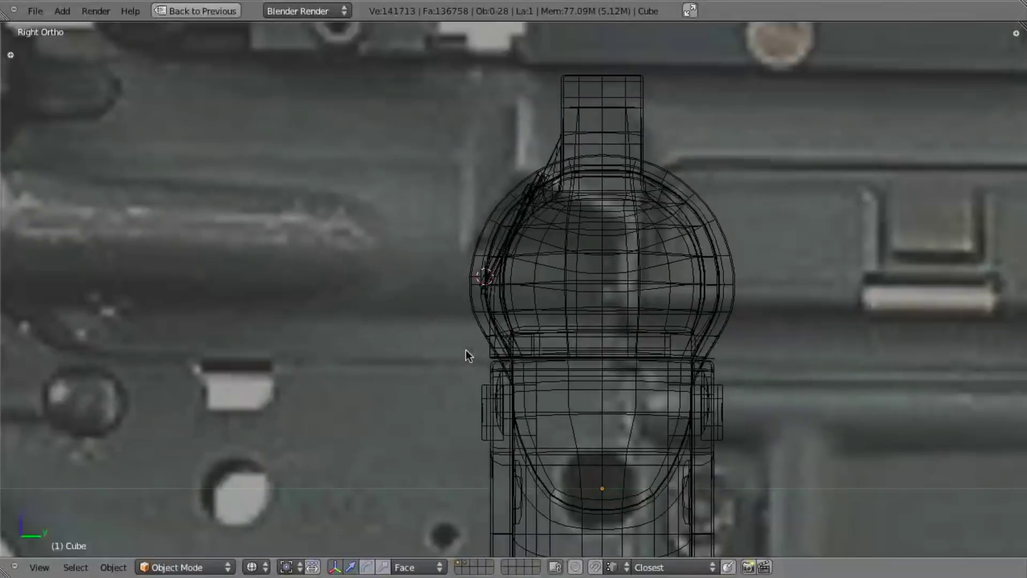
Step: Reveal all hidden geometry of the receiver mesh in Edit Mode, focusing on the dust cover's lower edge from the right
key("z")
scroll(498, 338, "up", 3)
scroll(500, 342, "up", 4)
key("Tab")
scroll(502, 348, "up", 3)
key("z")
scroll(372, 372, "down", 3)
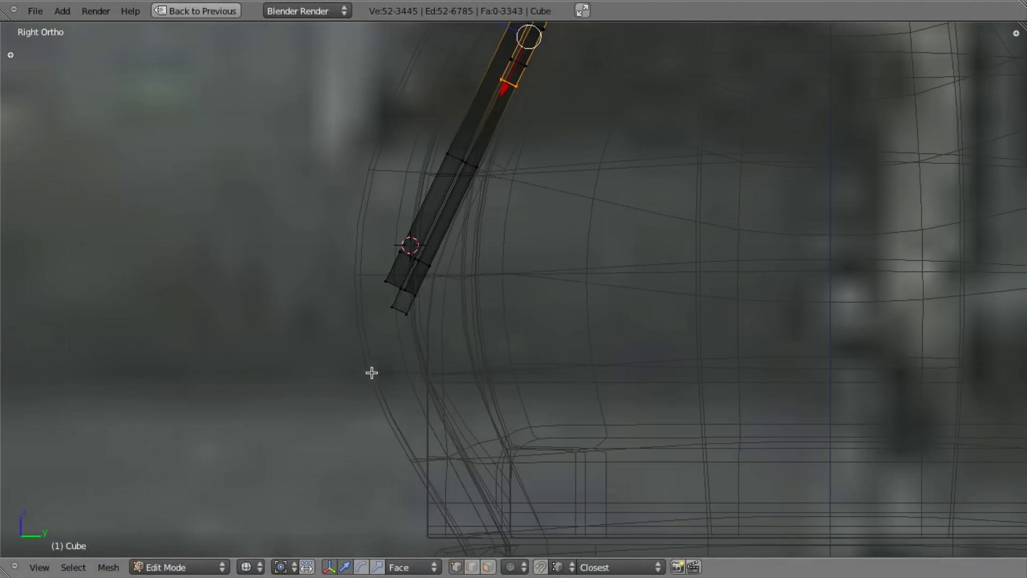
key("alt+h")
key("a")
key("z")
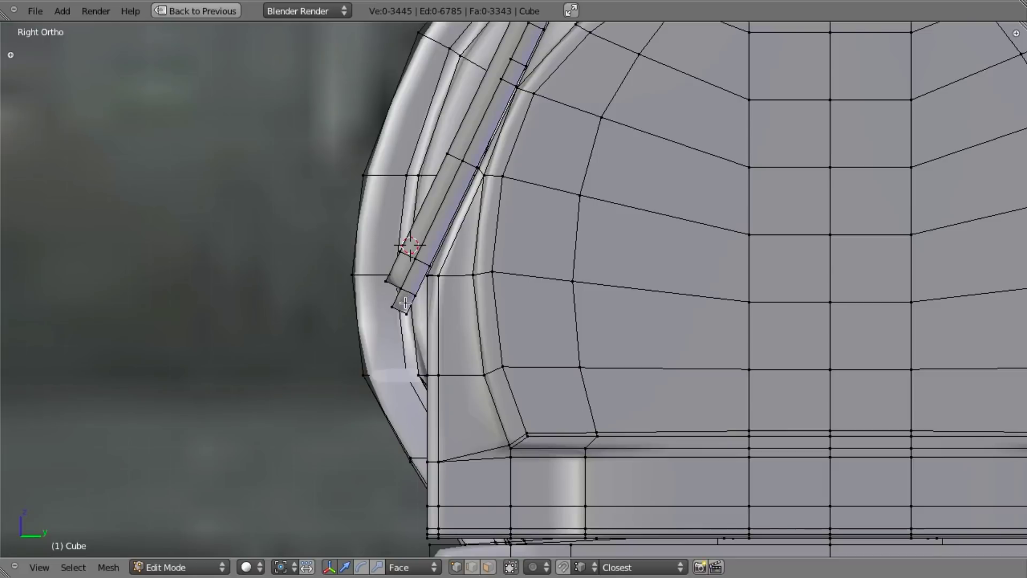
Step: Select the narrow lip along the dust cover's bottom edge, snap the 3D cursor to it, and clear the selection
key("z")
key("b")
left_click_drag(383, 286, 414, 306)
scroll(435, 332, "up", 2)
scroll(323, 319, "up", 3)
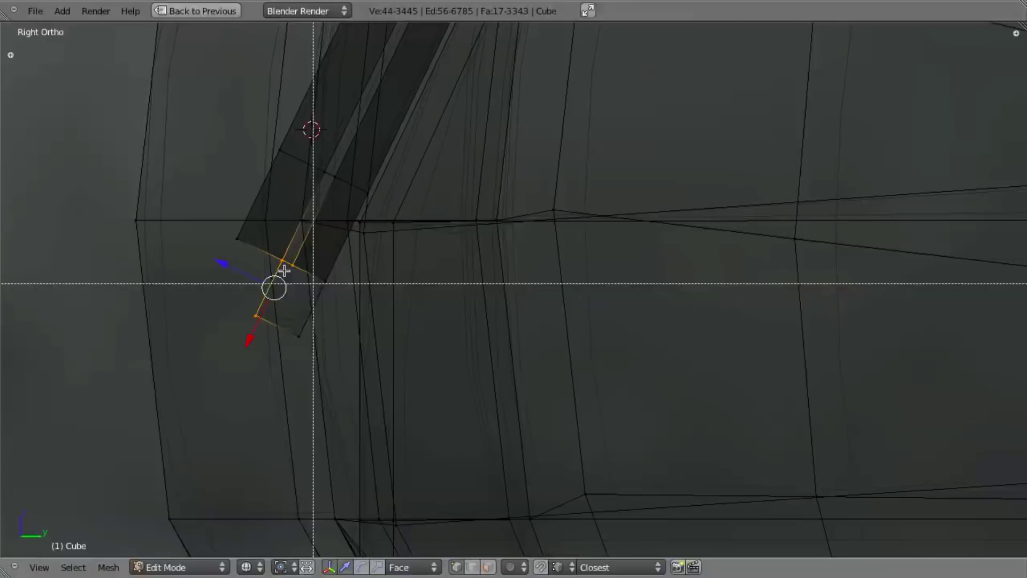
key("ctrl+KP_Add")
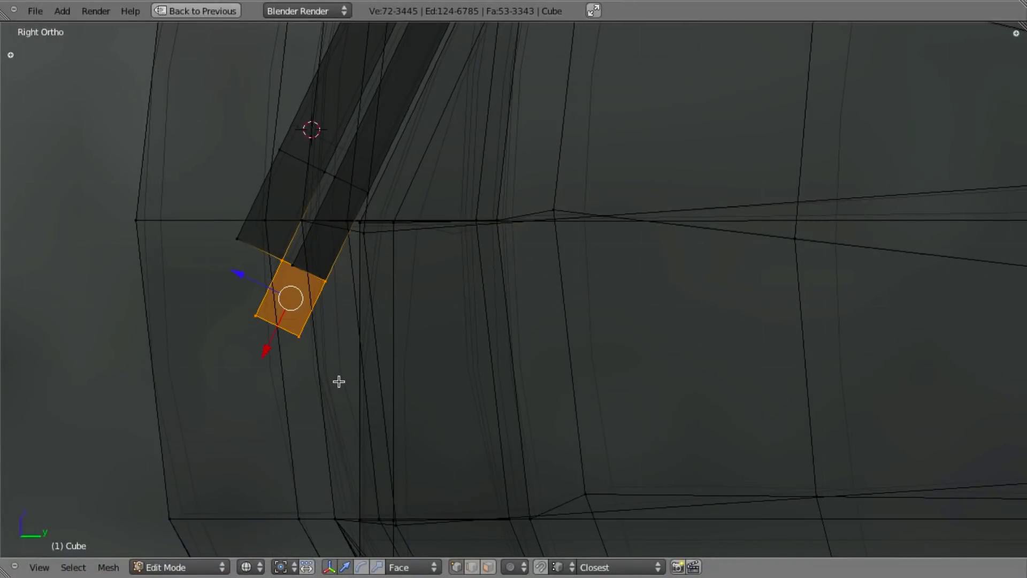
key("shift+s")
left_click(338, 378)
scroll(367, 371, "down", 3)
middle_click_drag(367, 371, 411, 377)
scroll(428, 377, "down", 3)
key("KP_3")
key("a")
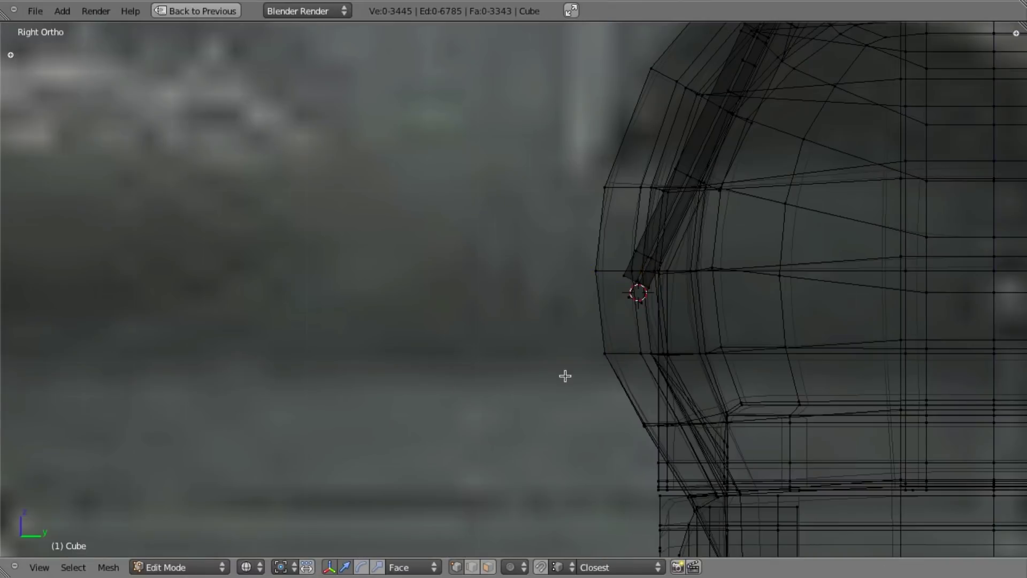
Step: Check the cover's hinge rod in the reference photo, then add a cylinder at the 3D cursor and open its creation settings
key("super+Tab")
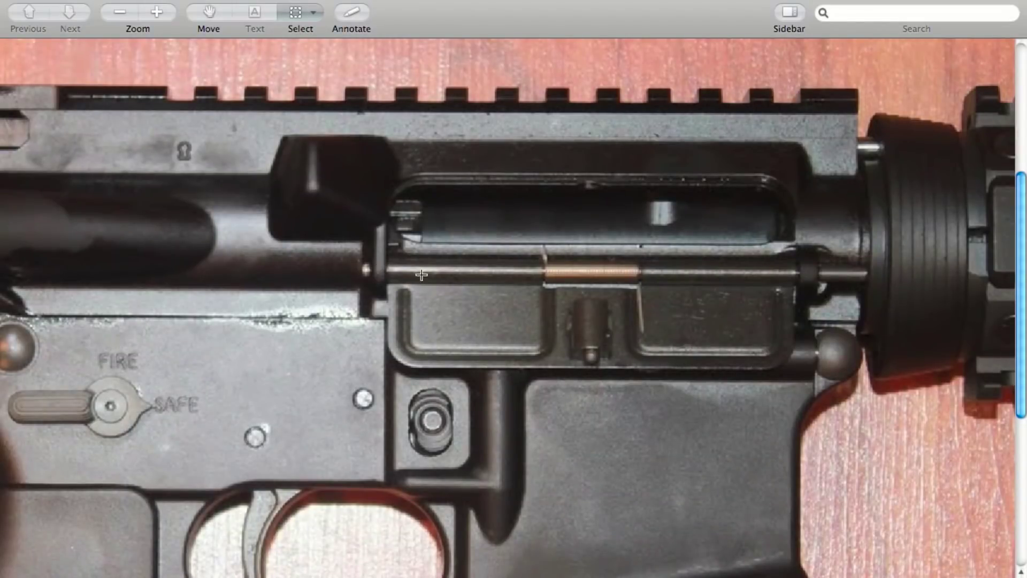
key("super+Tab")
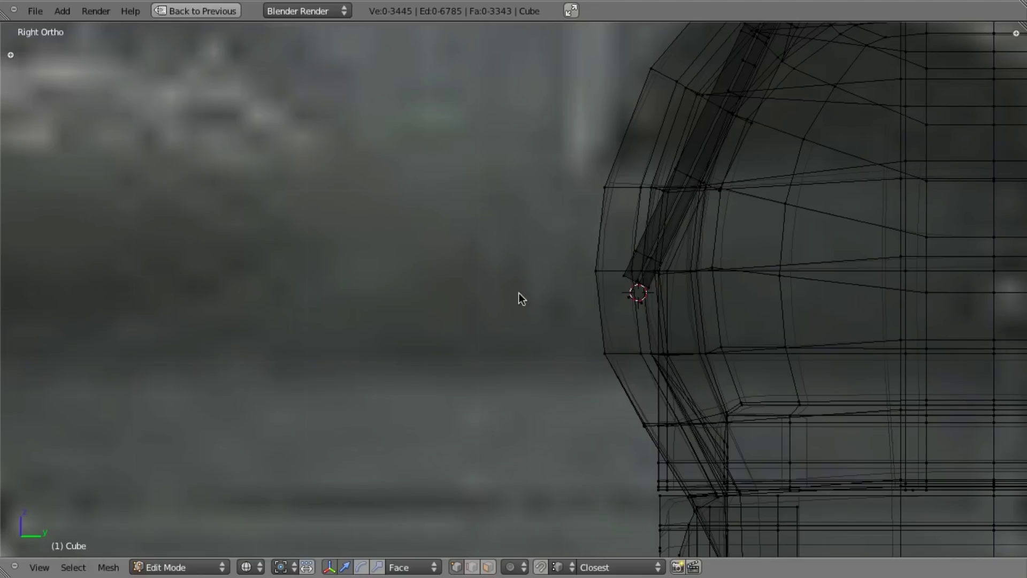
key("shift+a")
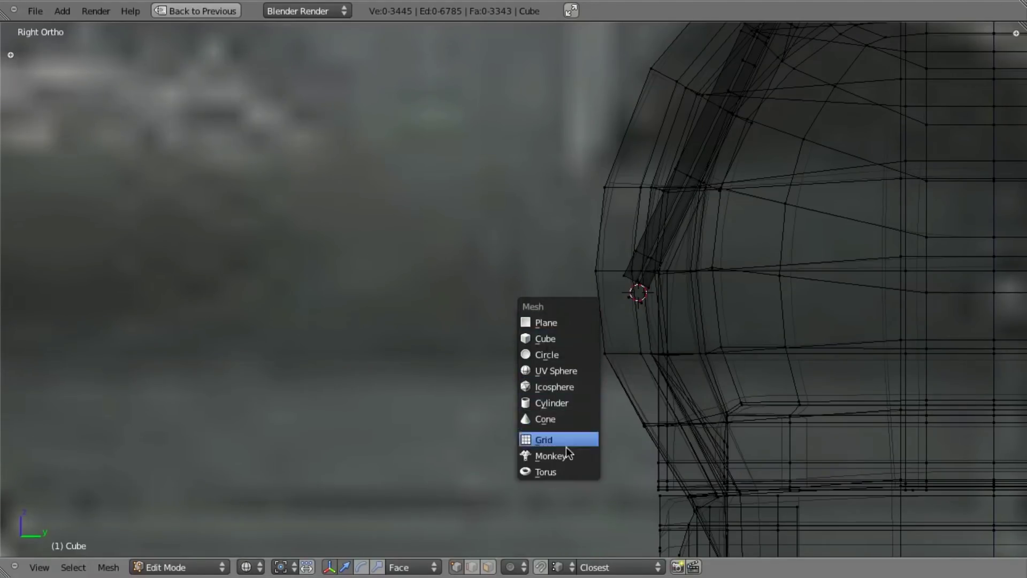
left_click(566, 405)
middle_click_drag(685, 379, 597, 380, "shift")
key("F5")
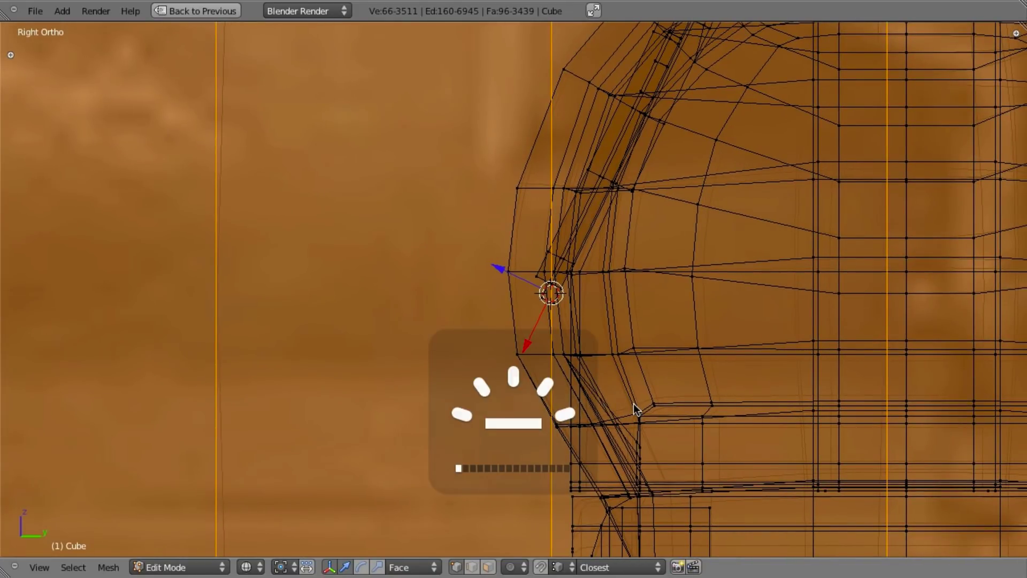
key("t")
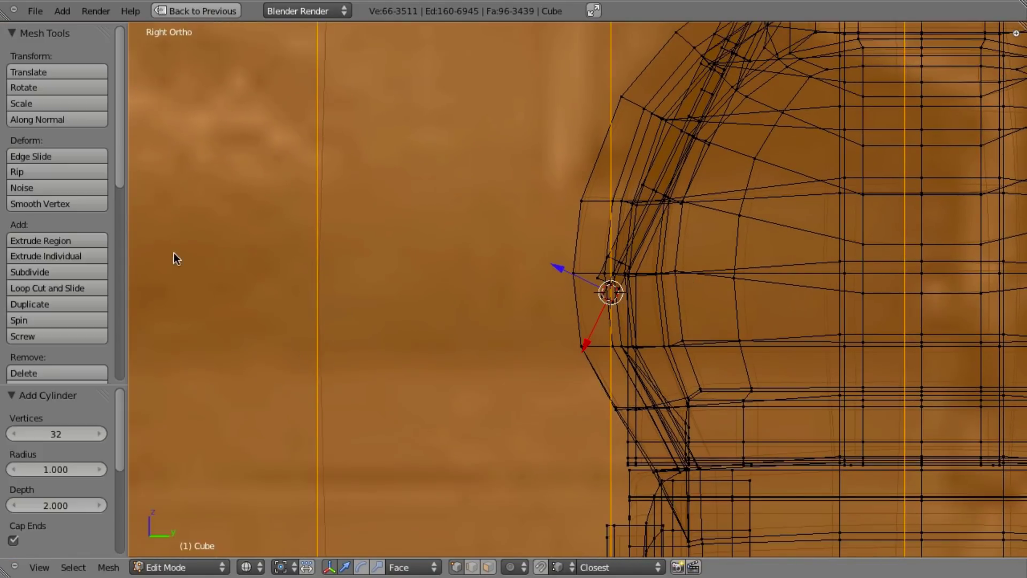
key("F6")
key("t")
key("F6")
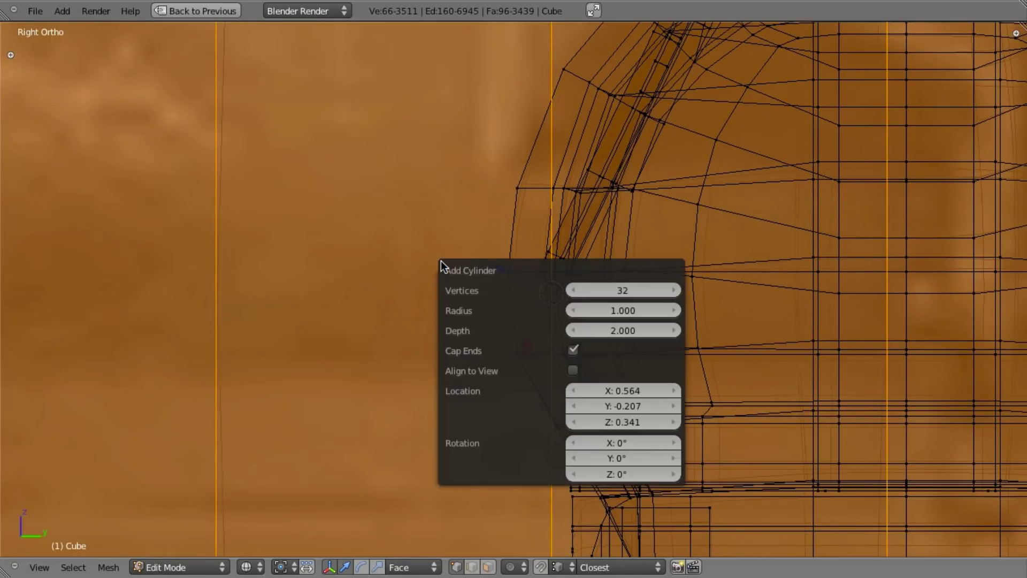
Step: Set the cylinder to 6 vertices and radius 0.01, aligned to the view and without end caps
left_click(631, 293)
type("6")
key("Return")
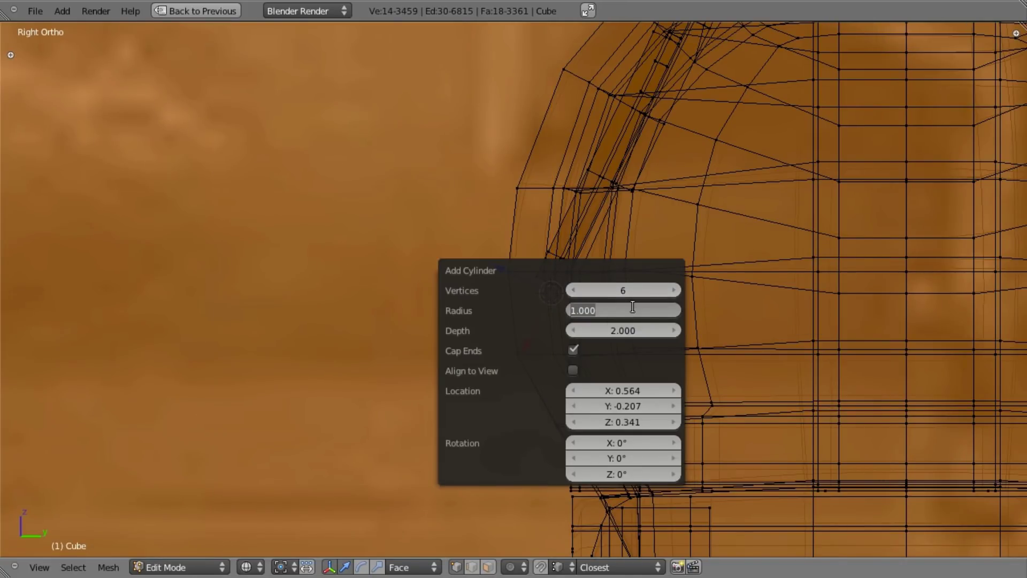
left_click(632, 306)
type(".01")
key("Return")
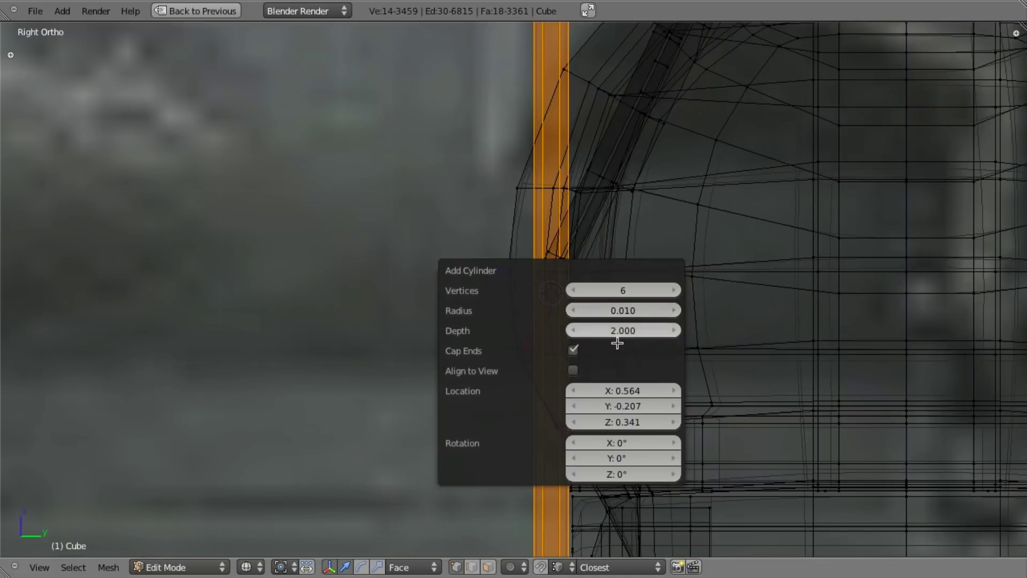
left_click(574, 370)
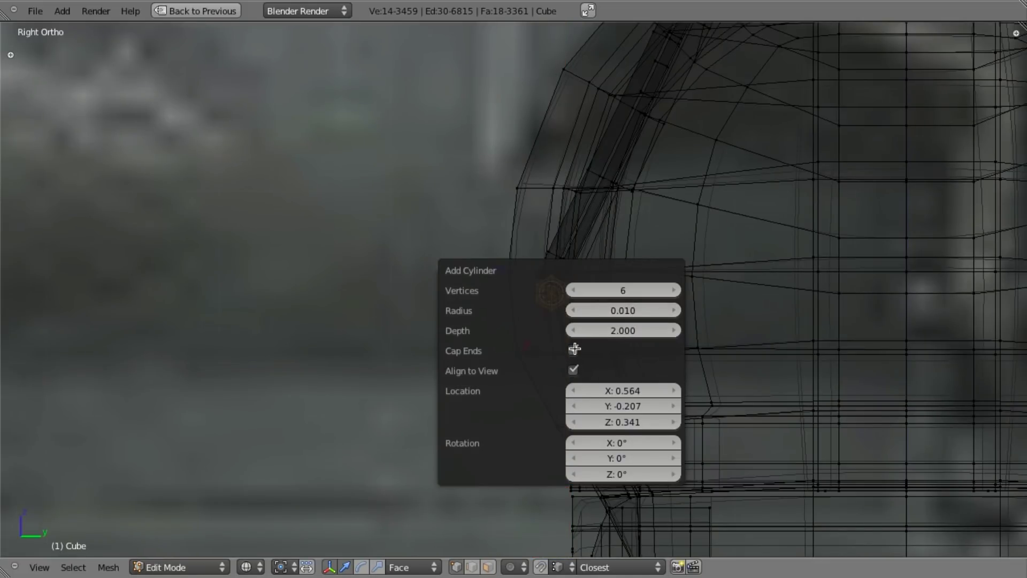
left_click(573, 349)
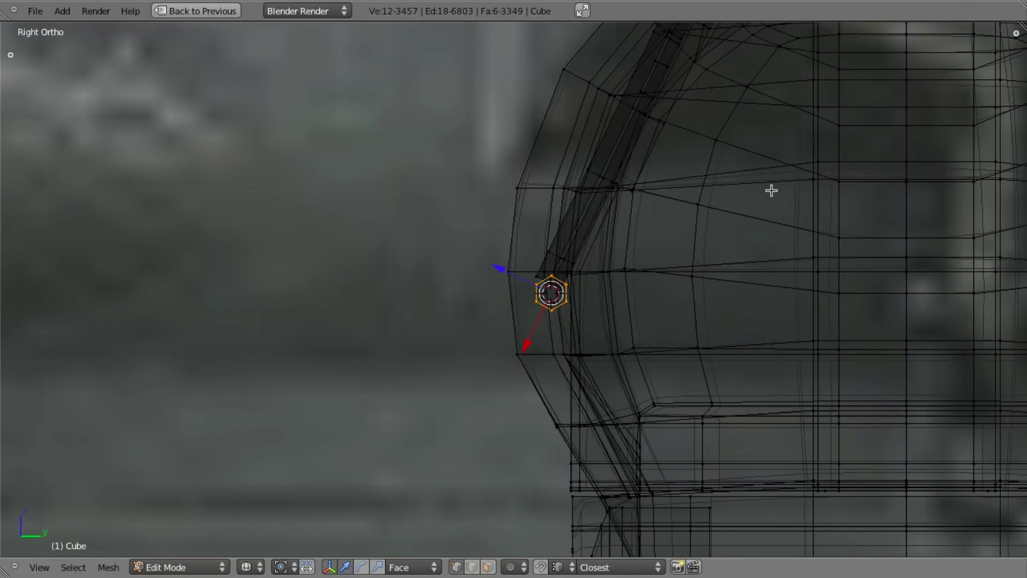
Step: Shorten the cylinder along X in the front view so it spans slightly more than the gap between the two panel frames
key("z")
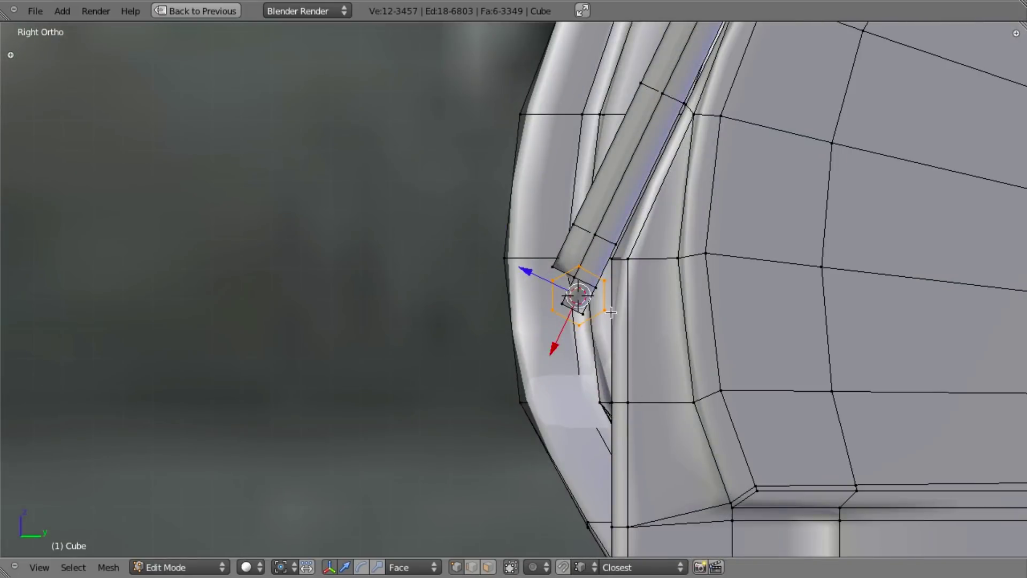
scroll(611, 312, "down", 5)
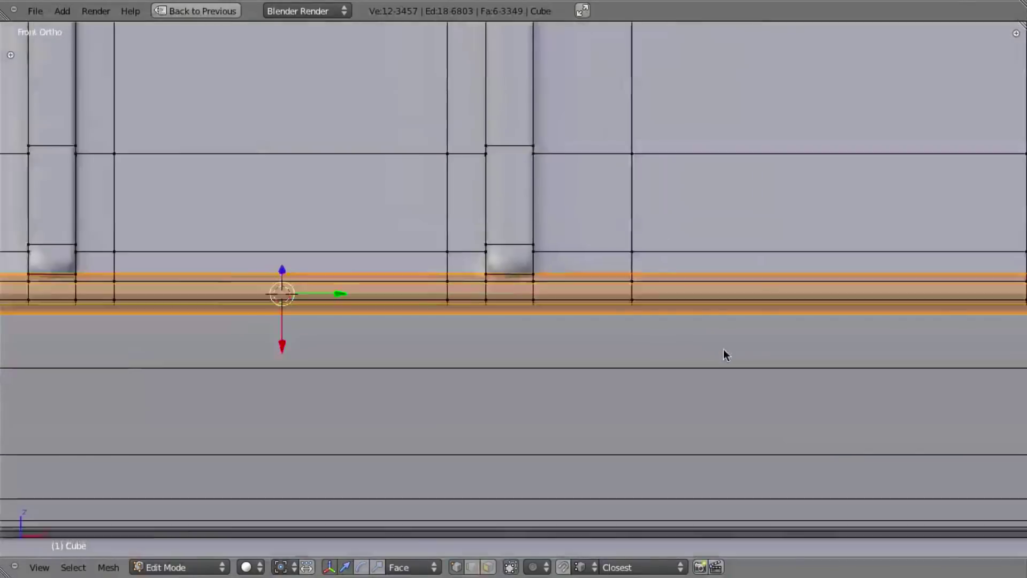
scroll(723, 353, "down", 6)
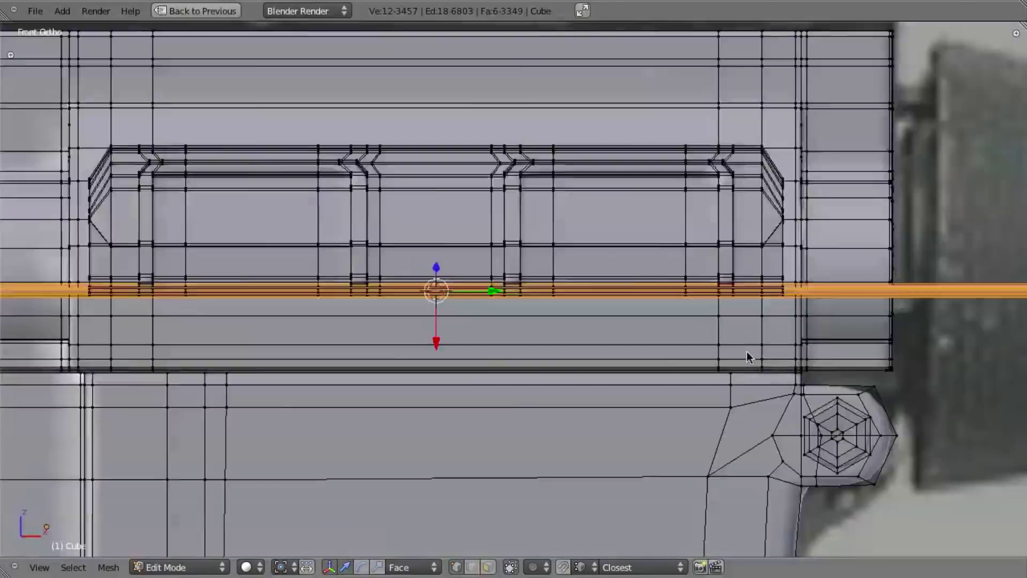
key("s")
key("x")
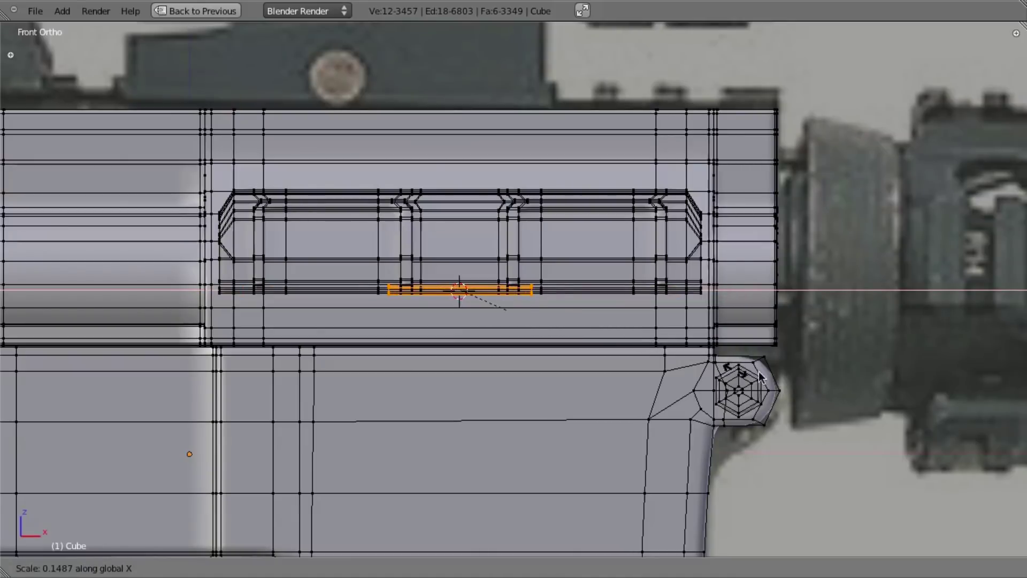
left_click(731, 376)
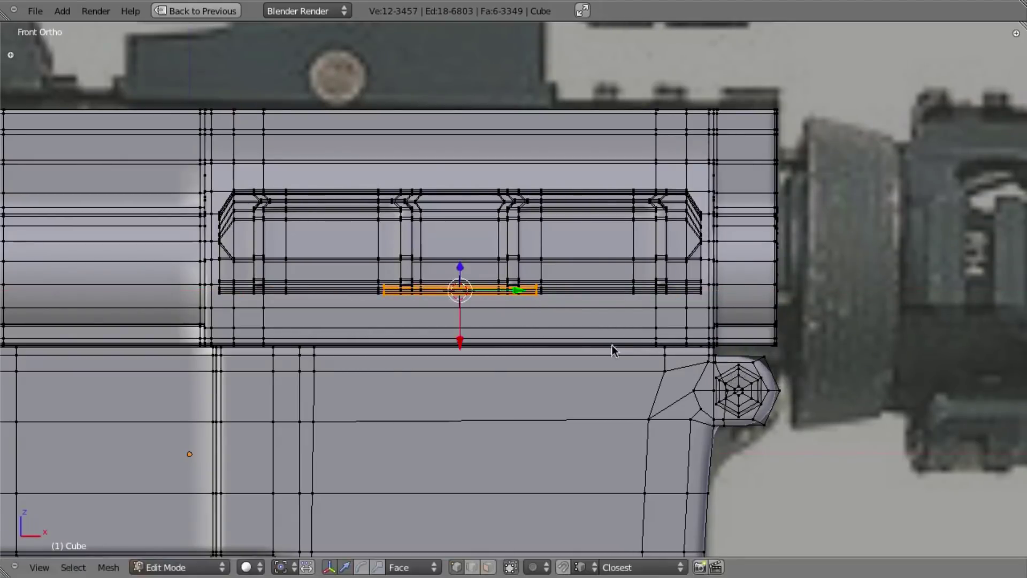
Step: Move the shortened cylinder along X toward the rear end of the dust cover
scroll(736, 343, "up", 5)
key("g")
key("x")
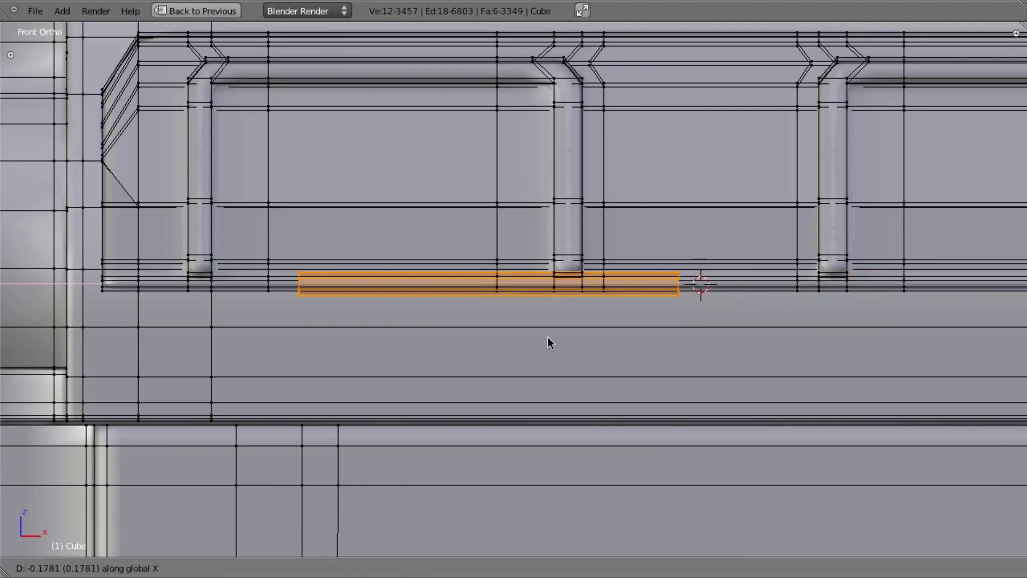
Step: Slide the hinge cylinder along global X until its end sits just short of the first recessed panel's right rib
left_click(454, 329)
scroll(502, 321, "up", 5)
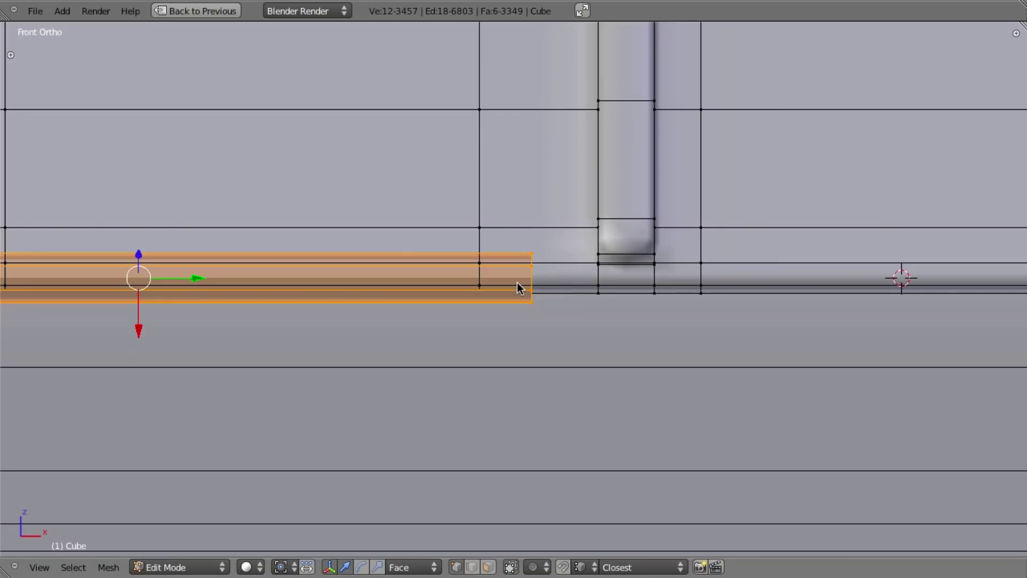
key("g")
key("x")
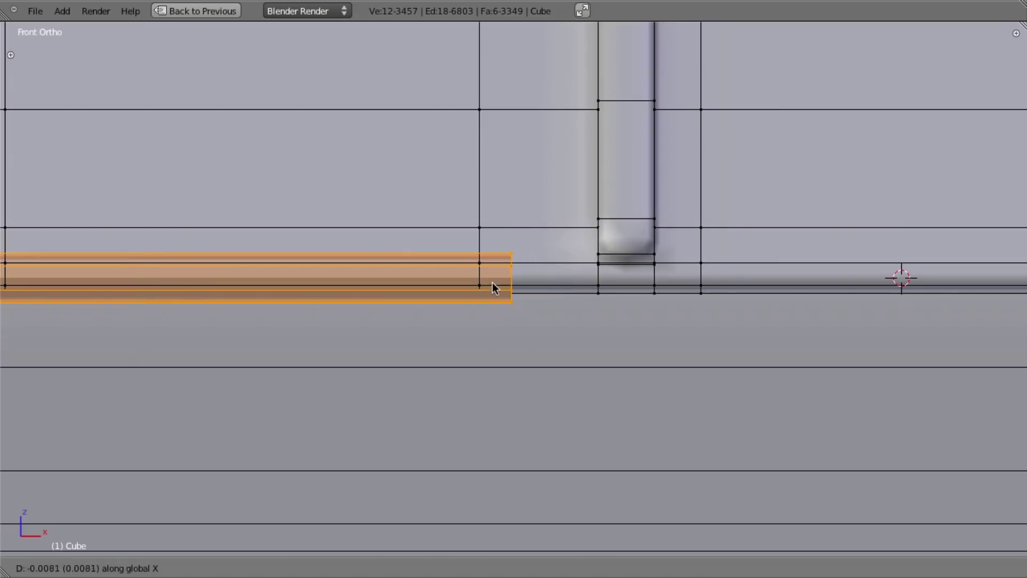
left_click(544, 285)
scroll(542, 287, "down", 5)
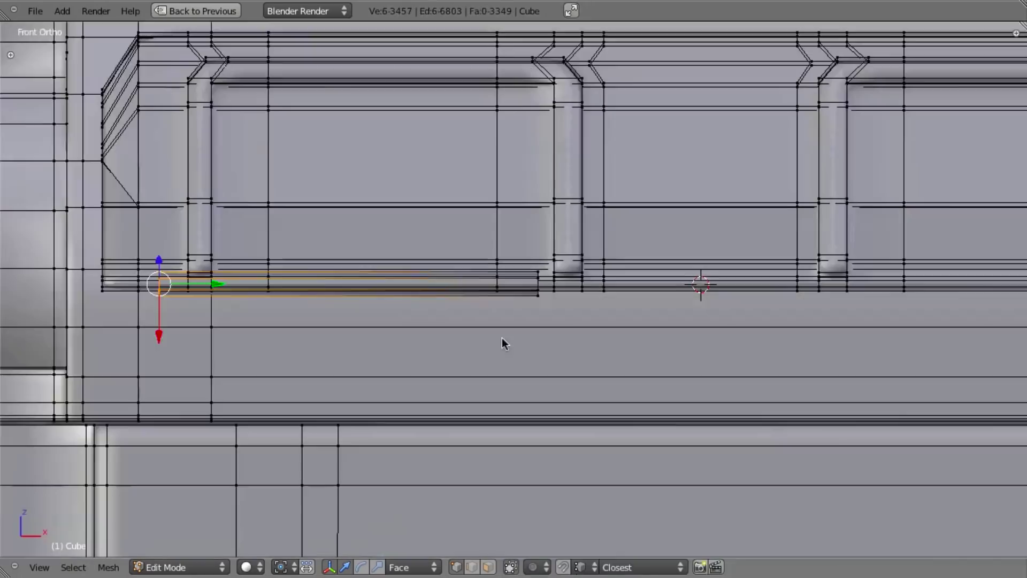
Step: Move the cylinder's left end loop along X to line up with the left edge of the port cover
middle_click_drag(502, 338, 580, 320, "shift")
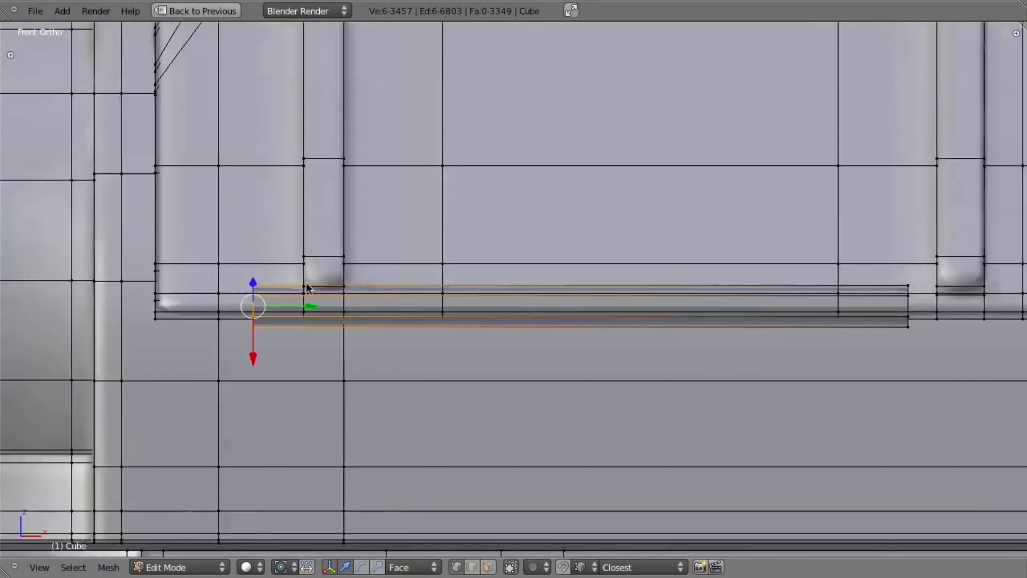
scroll(148, 297, "up", 3)
key("g")
key("x")
left_click(275, 291)
scroll(321, 310, "down", 5)
scroll(336, 326, "up", 3)
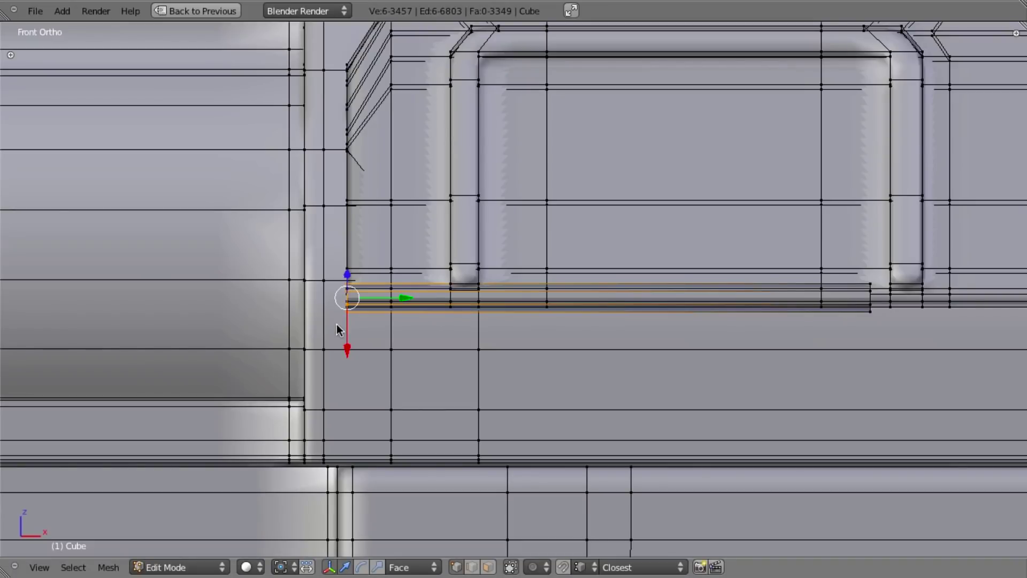
Step: Select the whole linked cylinder and thicken it by scaling up on all axes except X, in two passes
key("ctrl+l")
scroll(344, 345, "up", 4)
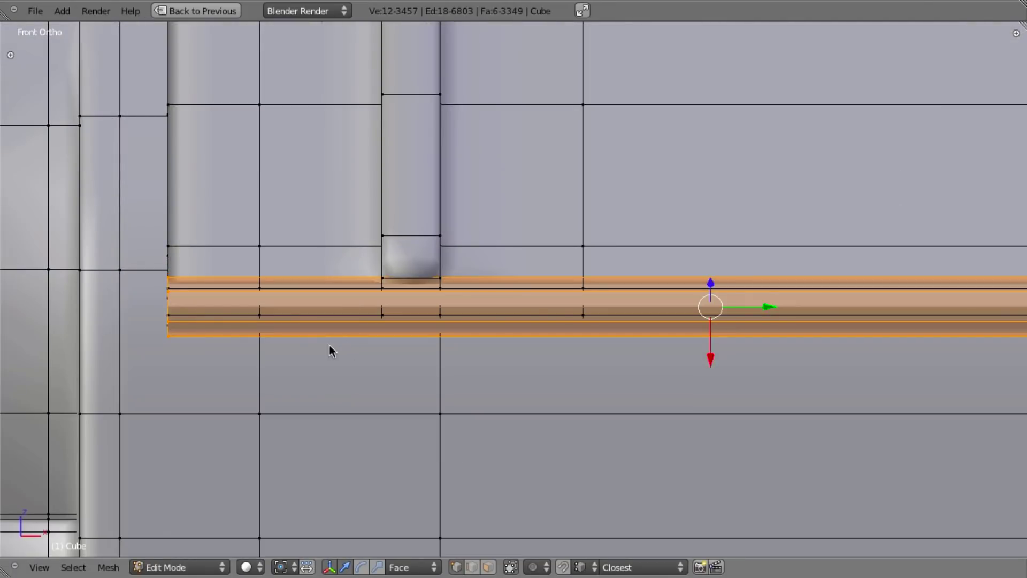
key("s")
key("shift+x")
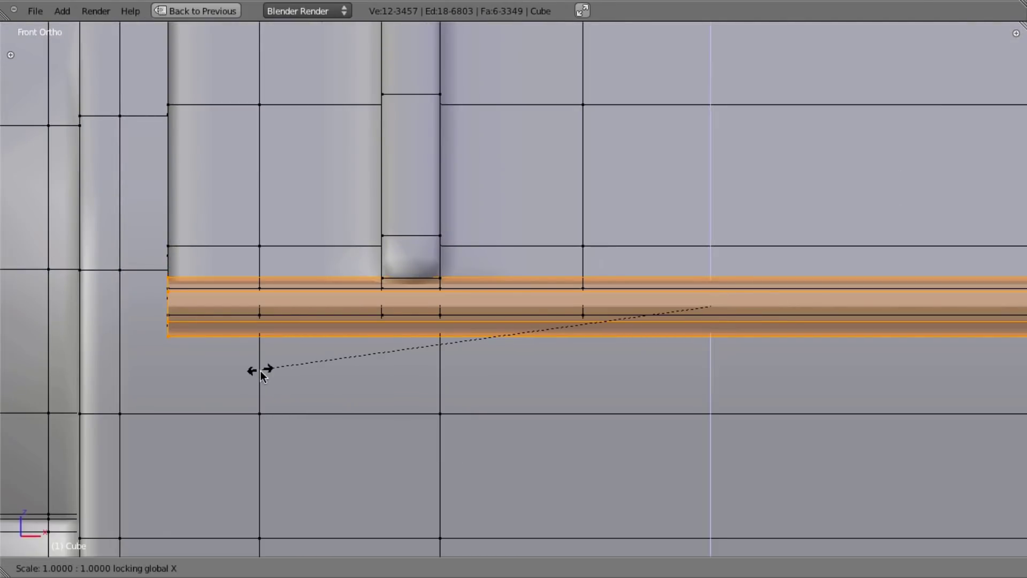
left_click(40, 392)
key("KP_3")
key("z")
key("z")
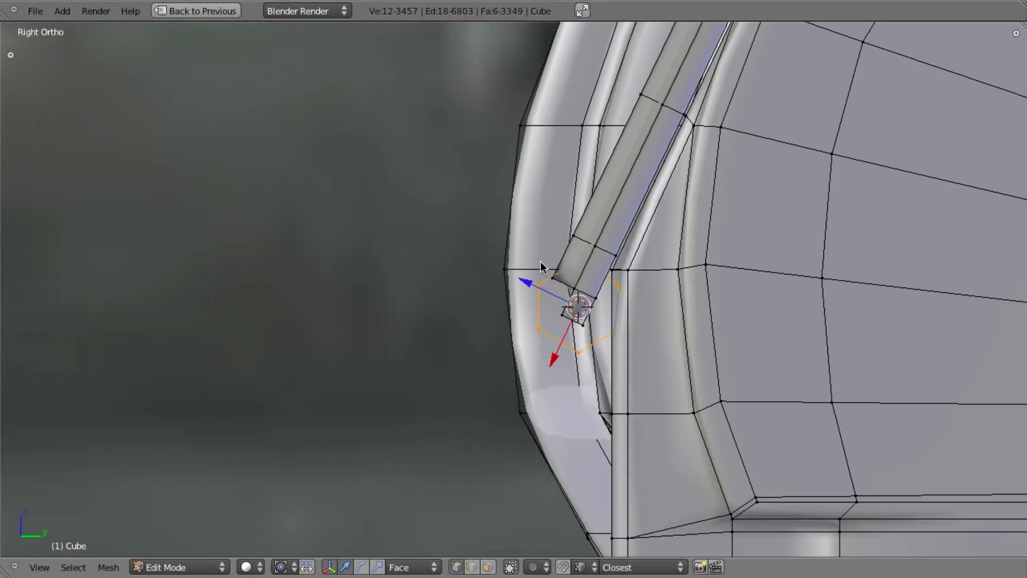
key("s")
key("shift+x")
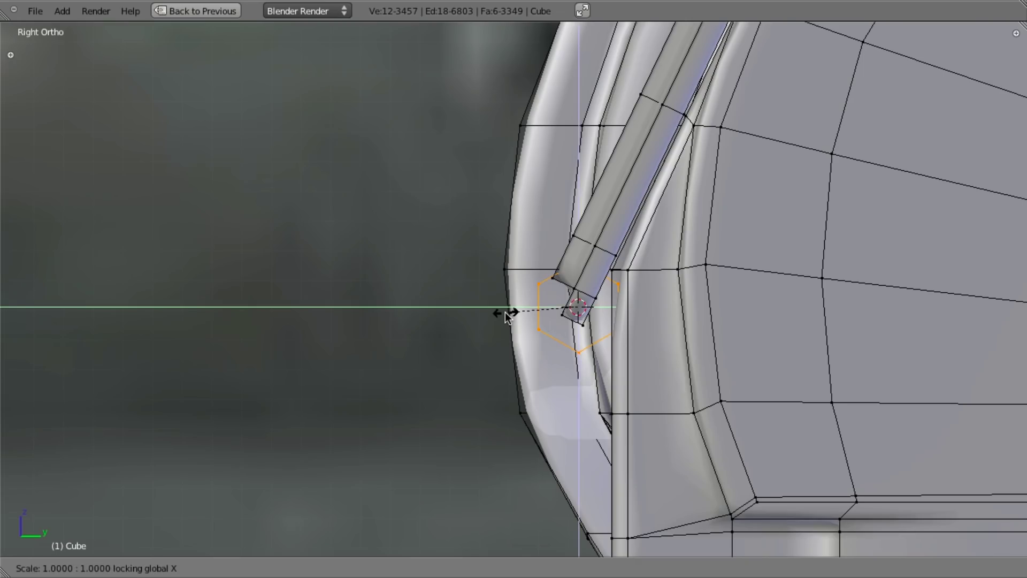
left_click(492, 313)
scroll(470, 326, "down", 3)
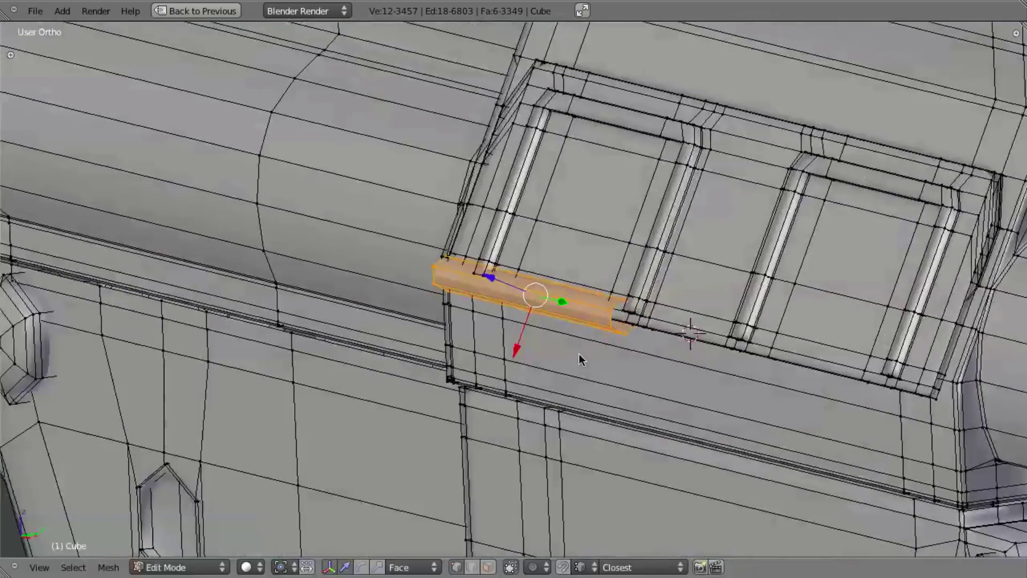
scroll(570, 367, "down", 1)
scroll(580, 365, "up", 4)
key("a")
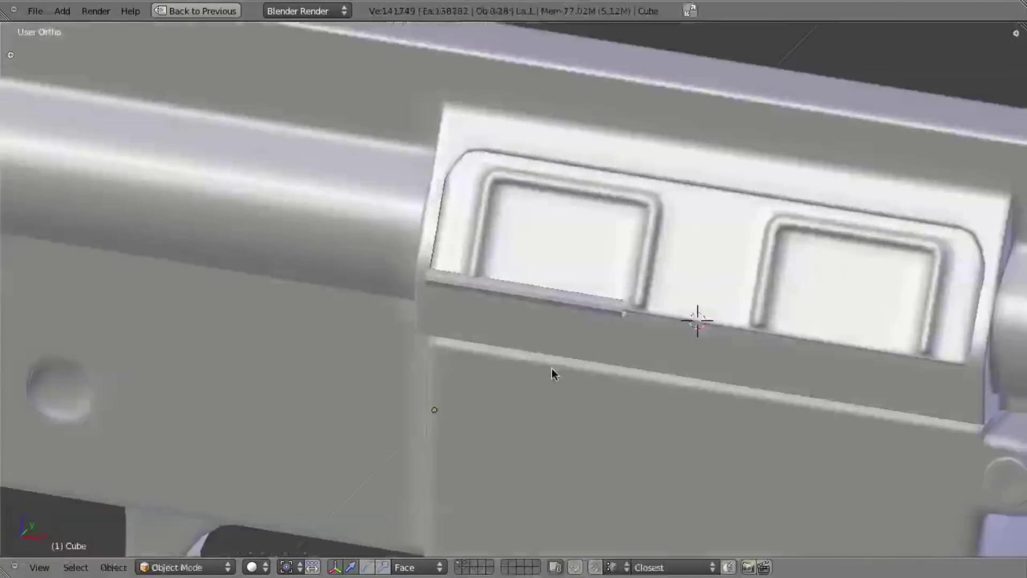
scroll(556, 369, "up", 2)
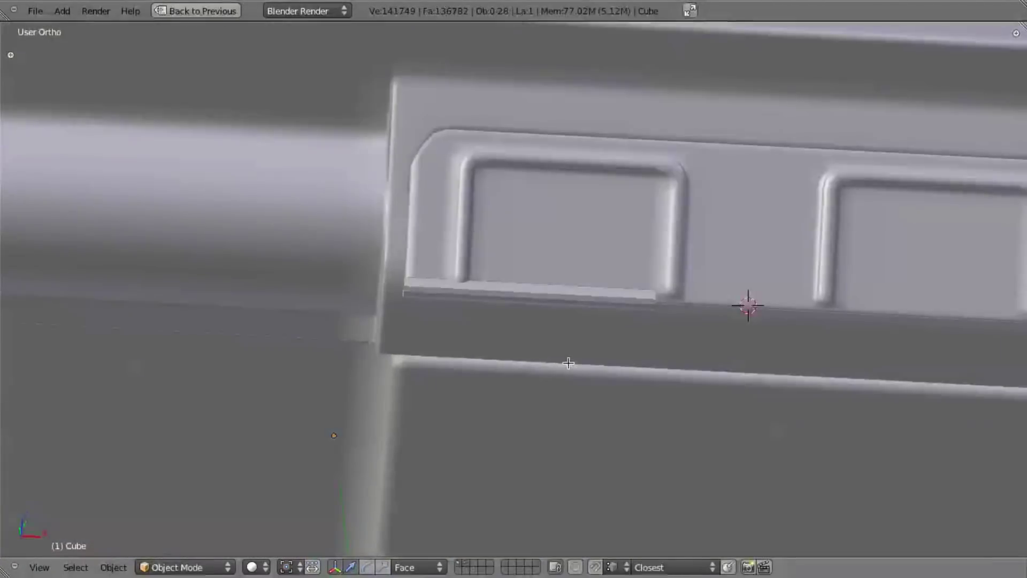
Step: Apply smooth shading to the entire mesh
key("Tab")
key("a")
key("w")
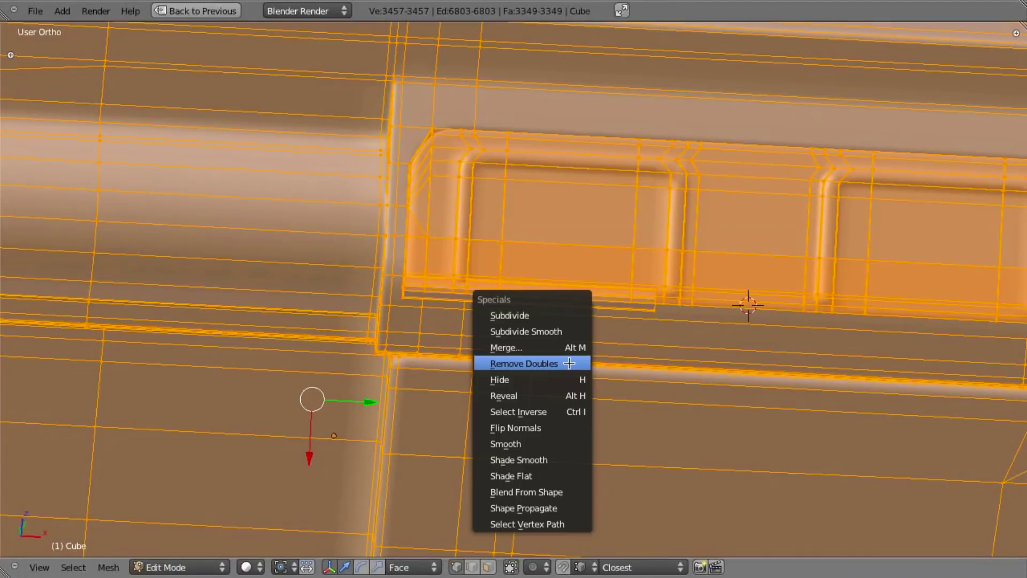
left_click(568, 460)
key("KP_1")
scroll(563, 451, "up", 3)
key("Tab")
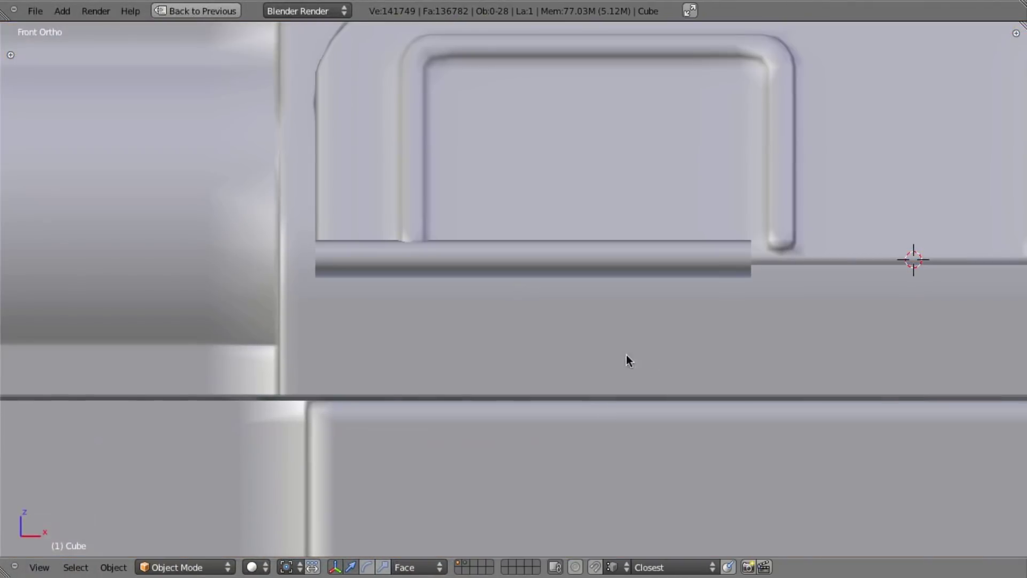
scroll(642, 342, "down", 2)
Step: Check the hinge in the reference photo and extend the cylinder's right end loop along X to the edge of the rib
key("super+Tab")
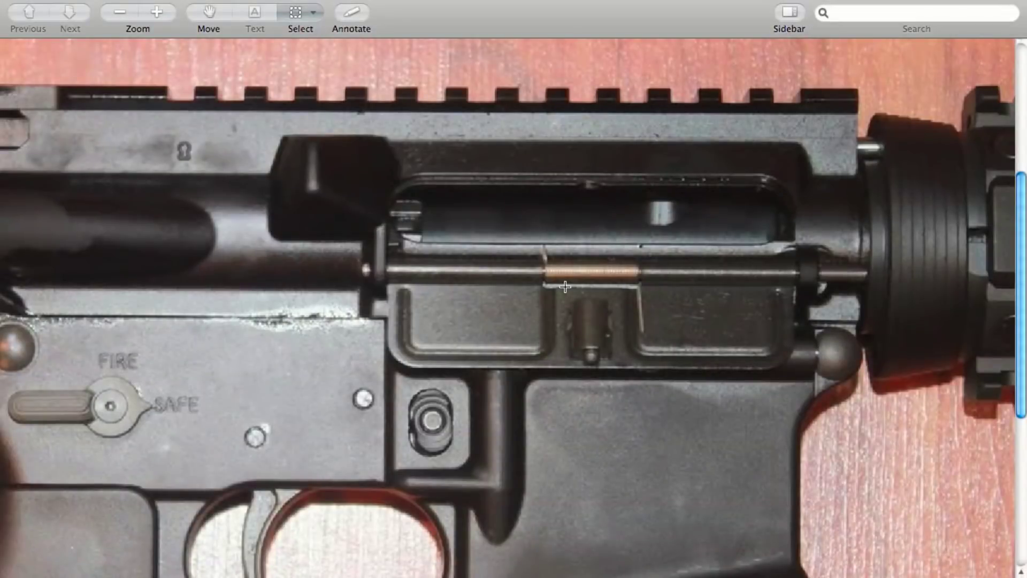
key("super+Tab")
key("Tab")
middle_click_drag(670, 289, 376, 304)
scroll(540, 284, "up", 3)
key("a")
scroll(431, 285, "down", 5)
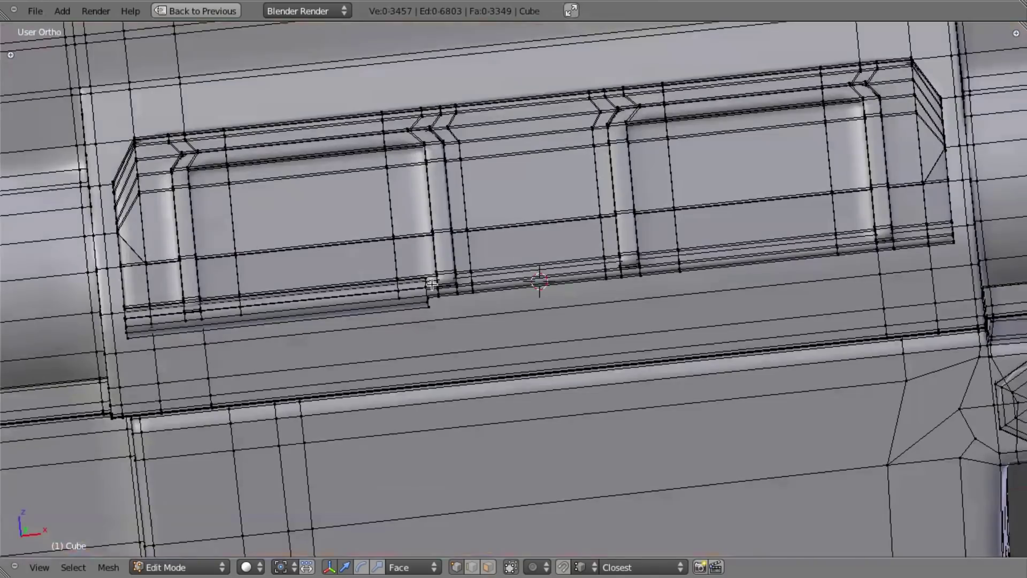
scroll(427, 306, "up", 3)
right_click(357, 298, "alt")
middle_click_drag(387, 315, 527, 294, "shift")
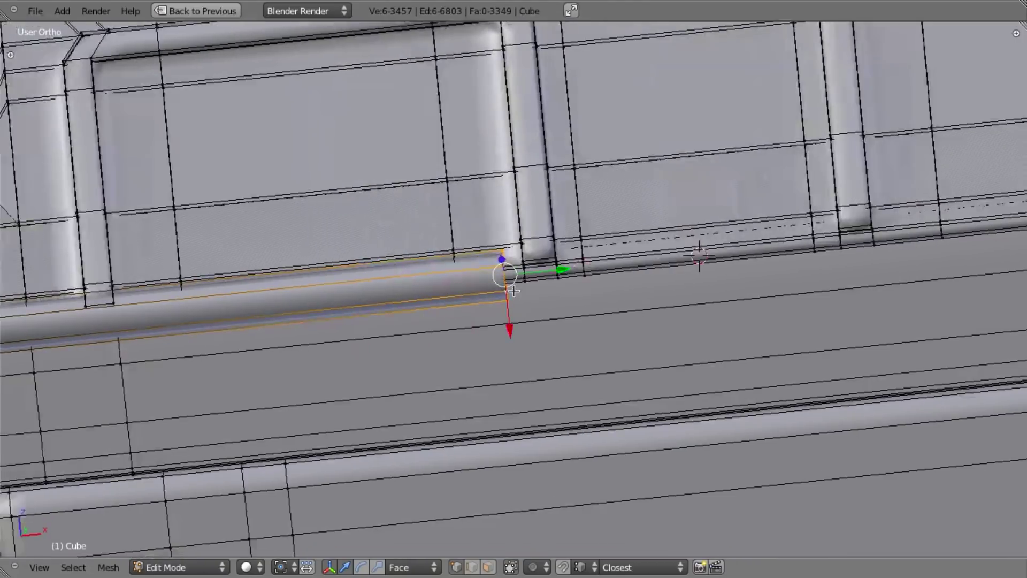
scroll(525, 291, "up", 4)
key("g")
key("x")
left_click(537, 267)
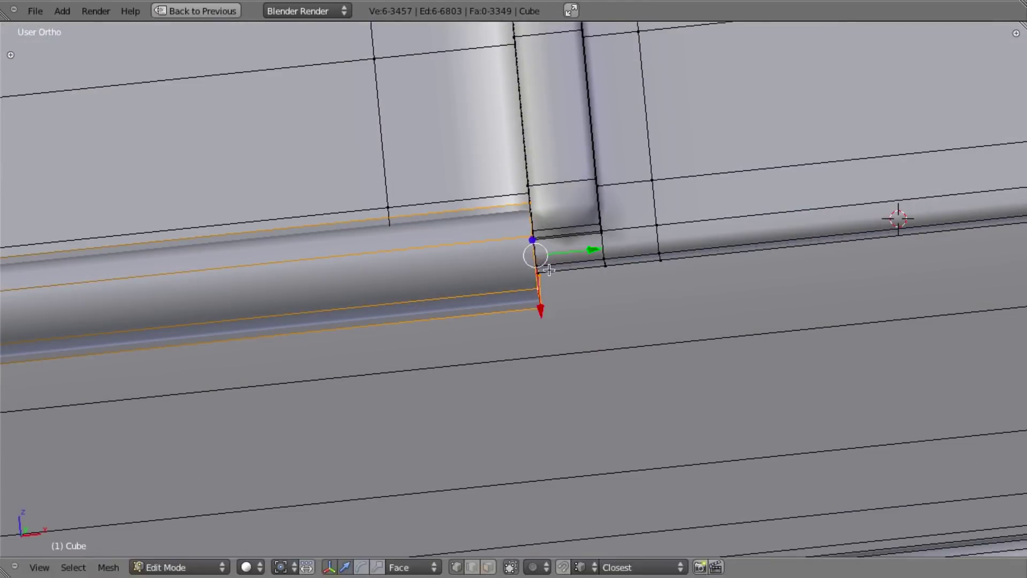
middle_click_drag(669, 289, 577, 314, "shift")
scroll(526, 313, "down", 4)
middle_click_drag(723, 340, 621, 342)
key("a")
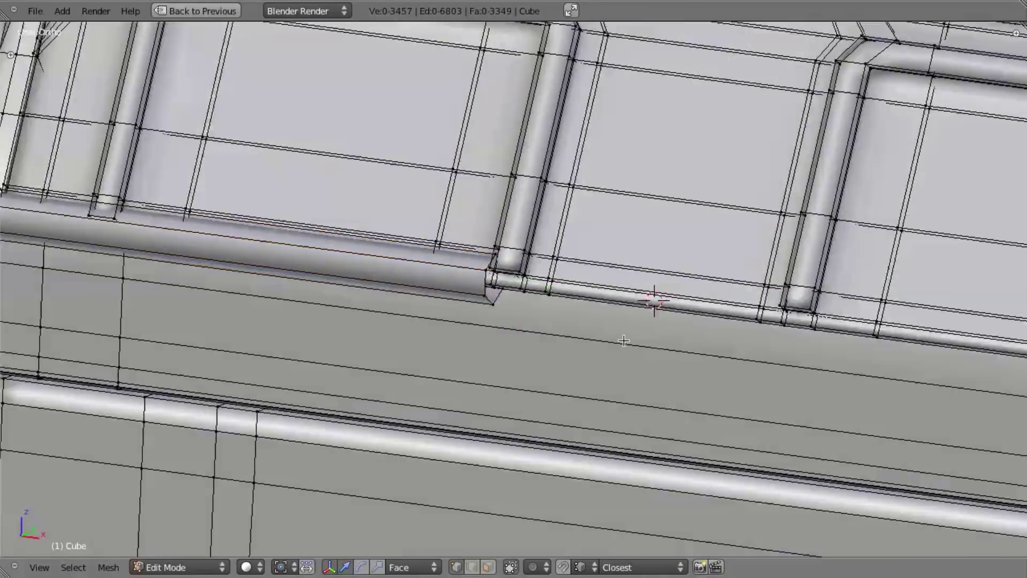
Step: Delete the cover's bottom lip faces between the two inner ribs, leaving the hinge cylinder out of the selection
key("KP_1")
middle_click_drag(613, 249, 534, 270, "shift")
key("z")
key("b")
left_click_drag(502, 220, 837, 404)
key("b")
left_click_drag(454, 218, 486, 300)
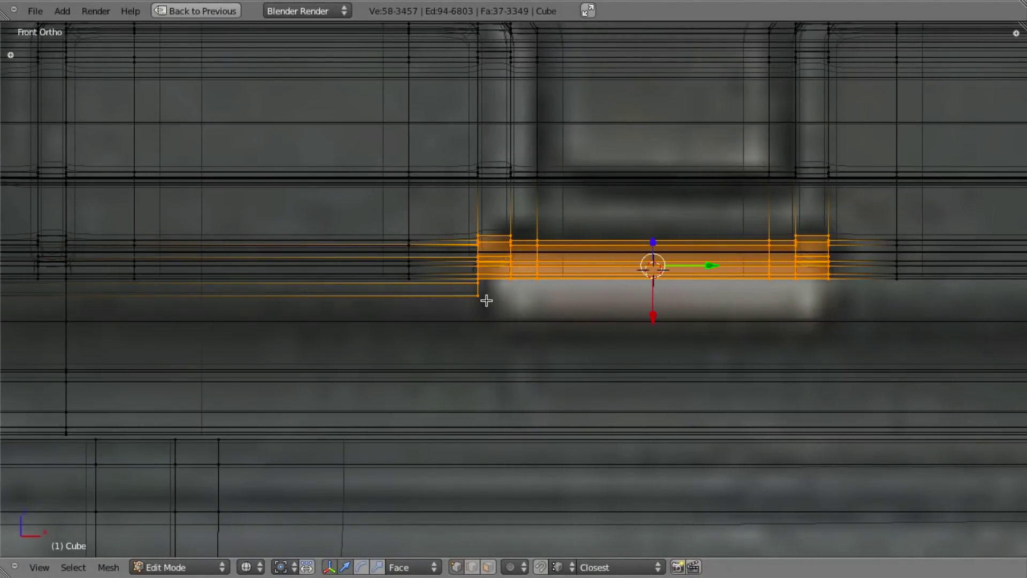
key("shift+l")
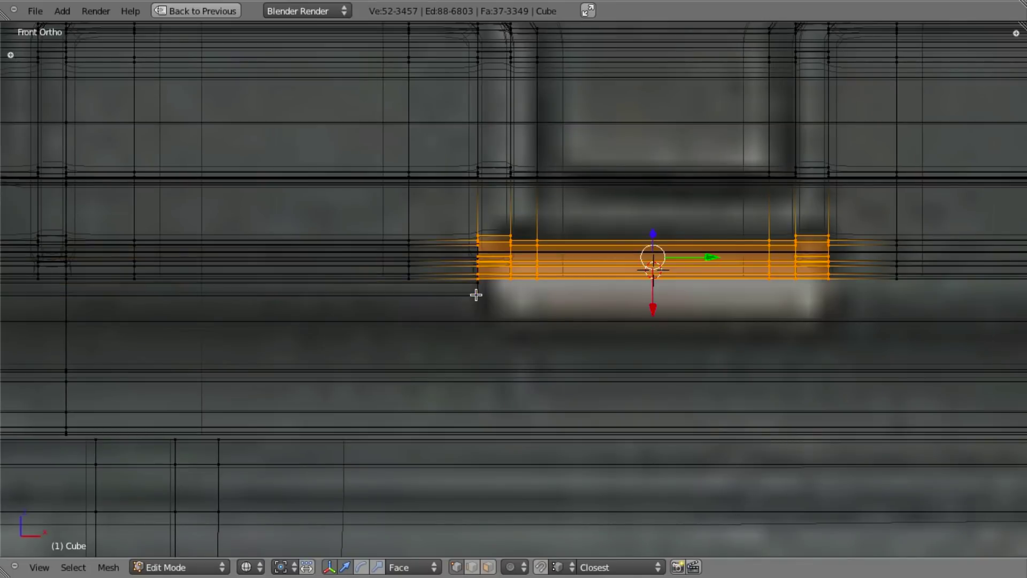
key("z")
mouse_move(484, 302)
middle_mouse_down()
mouse_move(492, 291)
mouse_move(460, 300)
mouse_move(605, 303)
middle_mouse_up()
key("x")
left_click(604, 304)
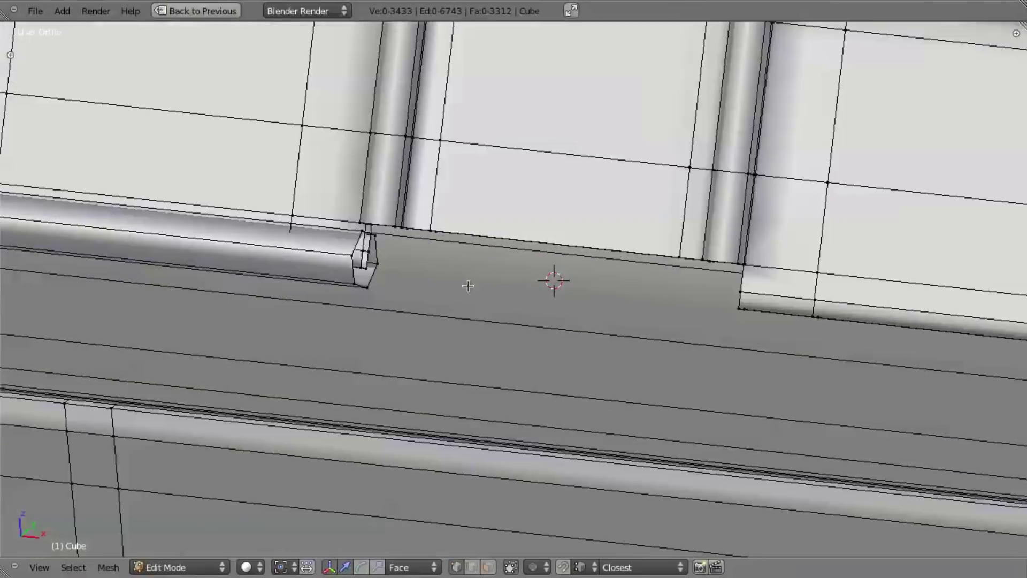
Step: Fill the open bottom end of the left inner rib with two new faces
middle_click_drag(313, 212, 497, 267, "shift")
scroll(496, 266, "up", 2)
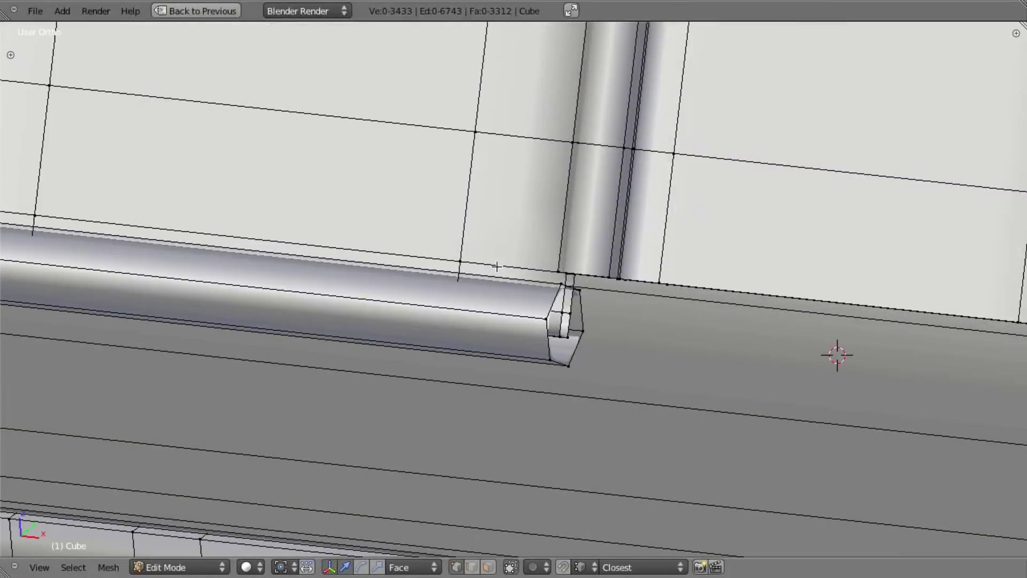
right_click(599, 261)
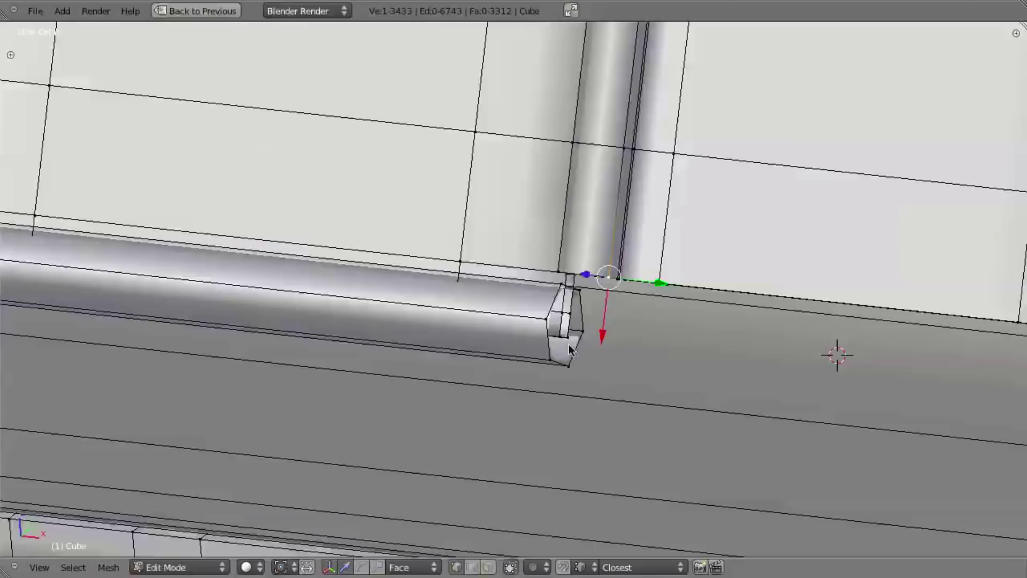
middle_click_drag(598, 262, 443, 298)
scroll(434, 344, "up", 4)
middle_click_drag(332, 278, 305, 276, "shift")
middle_click_drag(258, 249, 371, 268)
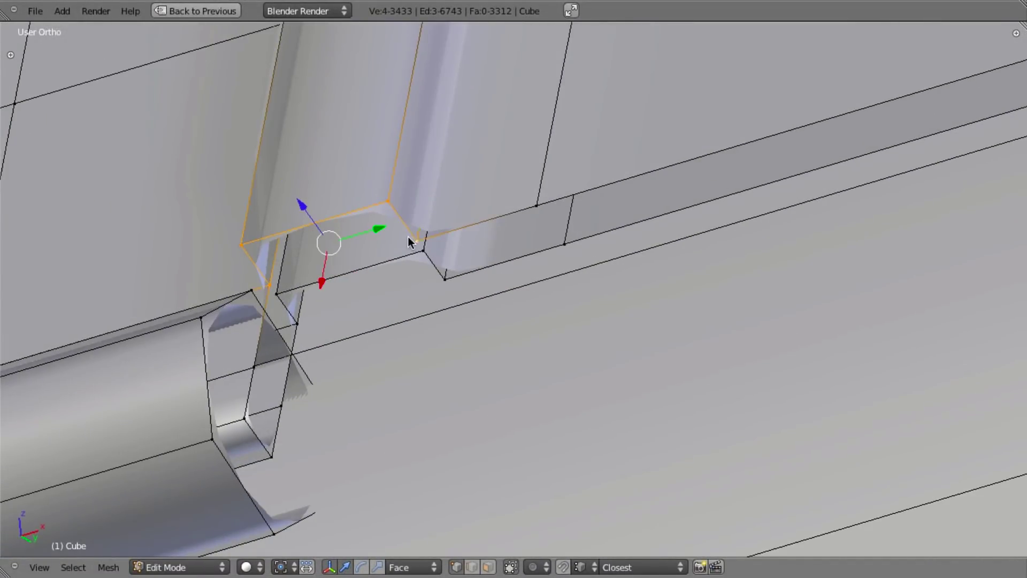
key("f")
right_click(418, 245)
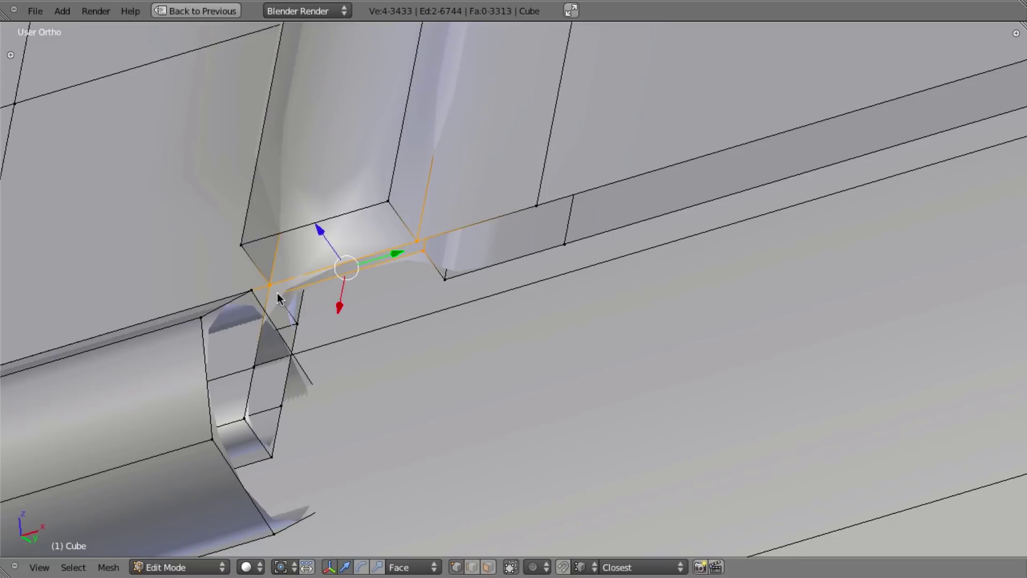
key("f")
scroll(504, 260, "down", 4)
key("a")
key("Tab")
key("Tab")
Step: Select the bottom edge chain between the two inner ribs and extrude it twice to form a new lip
scroll(452, 287, "up", 3)
scroll(452, 287, "up", 1)
middle_click_drag(374, 276, 478, 262, "shift")
scroll(479, 262, "up", 2)
middle_click_drag(322, 284, 452, 258, "shift")
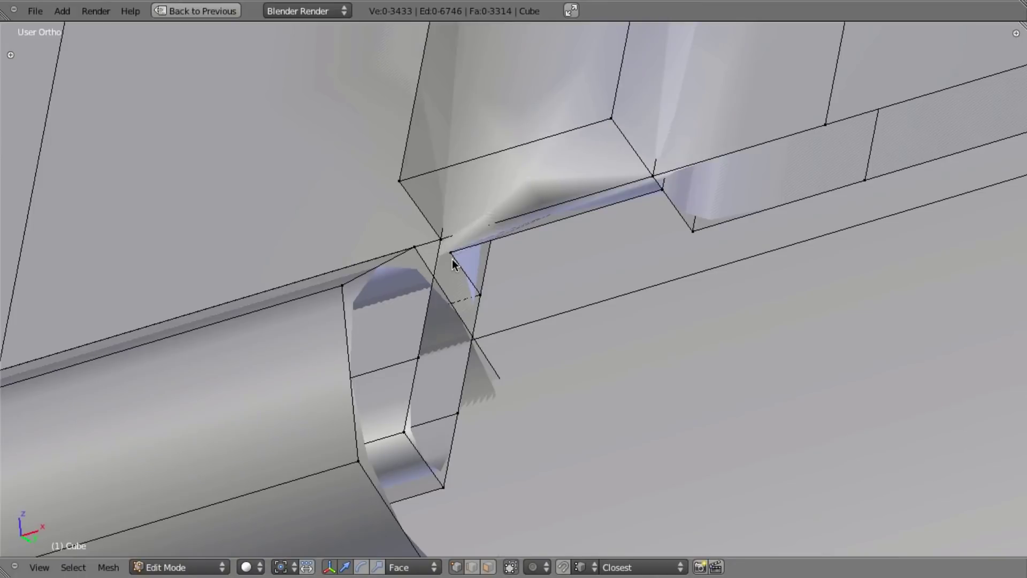
right_click(451, 253)
scroll(453, 268, "down", 4)
middle_click_drag(529, 297, 483, 288)
scroll(484, 288, "up", 4)
key("a")
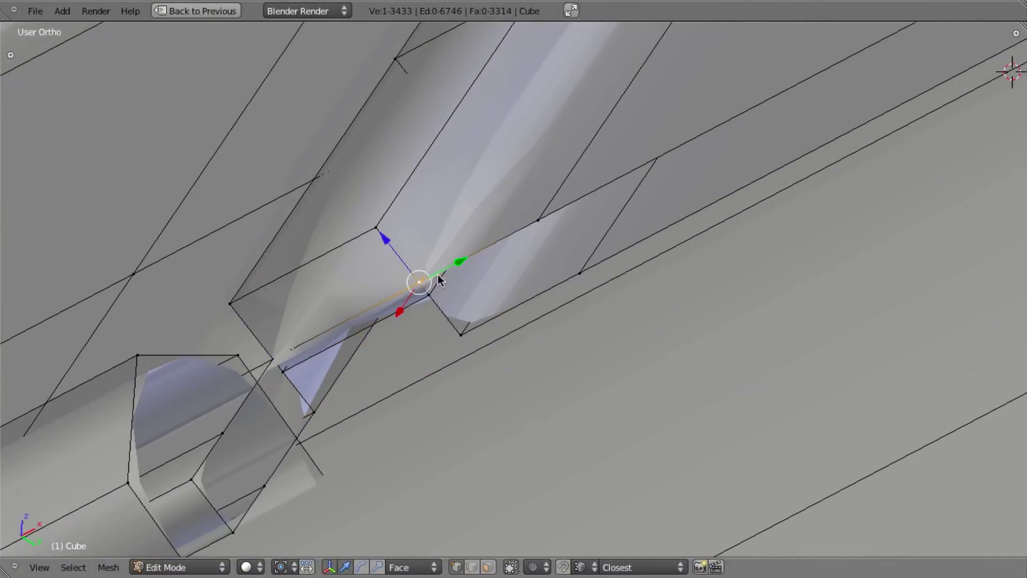
scroll(533, 222, "down", 9)
middle_click_drag(808, 185, 576, 332, "shift")
scroll(576, 332, "up", 5)
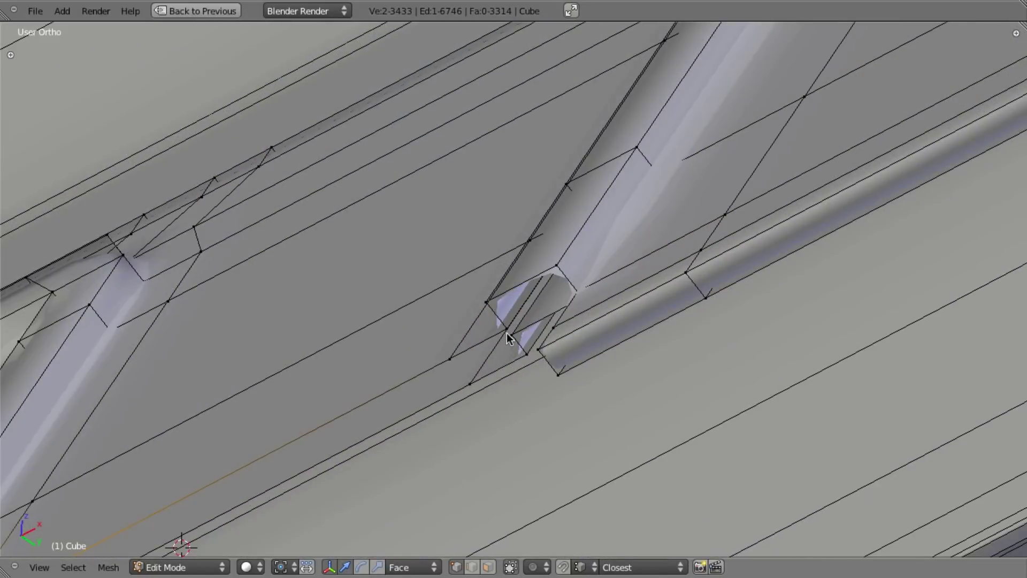
middle_click_drag(253, 379, 531, 198, "shift")
middle_click_drag(450, 277, 599, 150, "shift")
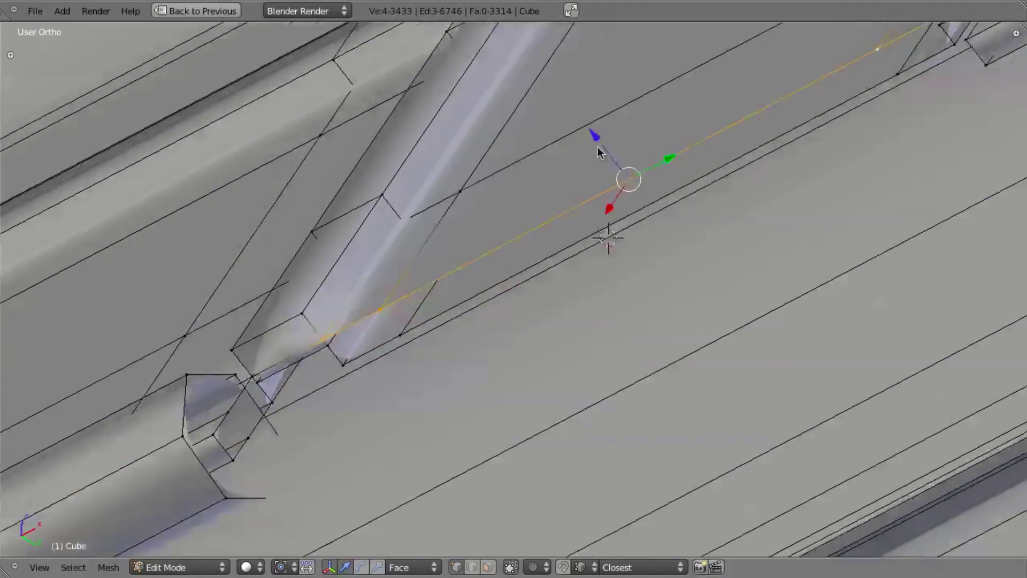
middle_click_drag(230, 307, 336, 227, "shift")
scroll(336, 227, "up", 7)
key("e")
left_click(223, 202)
key("e")
left_click(278, 270)
Step: Fill the open bottom end of the right inner rib with two new faces
scroll(278, 270, "down", 7)
middle_click_drag(870, 116, 571, 258, "shift")
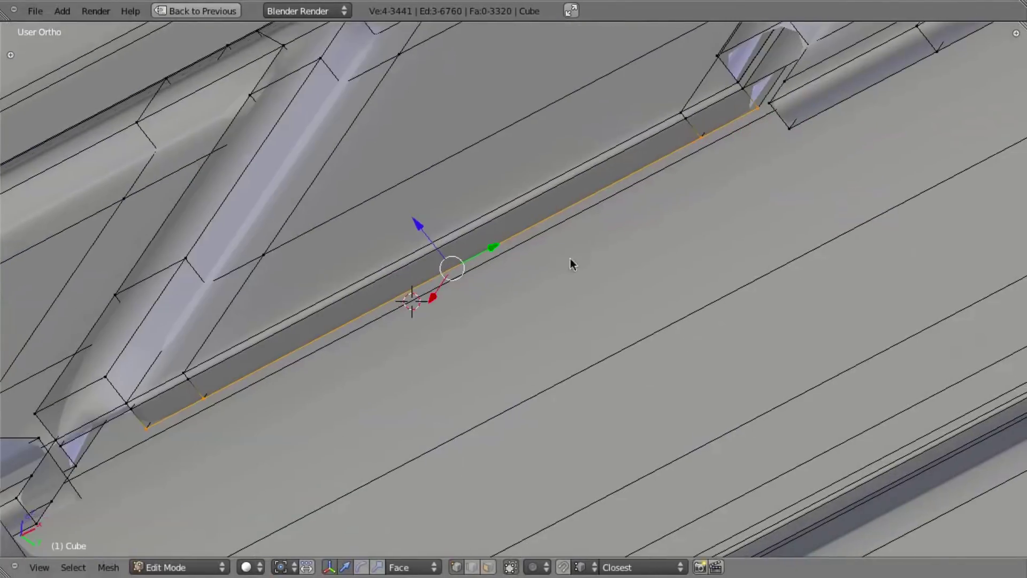
middle_click_drag(795, 125, 521, 303, "shift")
scroll(521, 303, "up", 5)
key("a")
right_click(388, 210, "shift")
key("z")
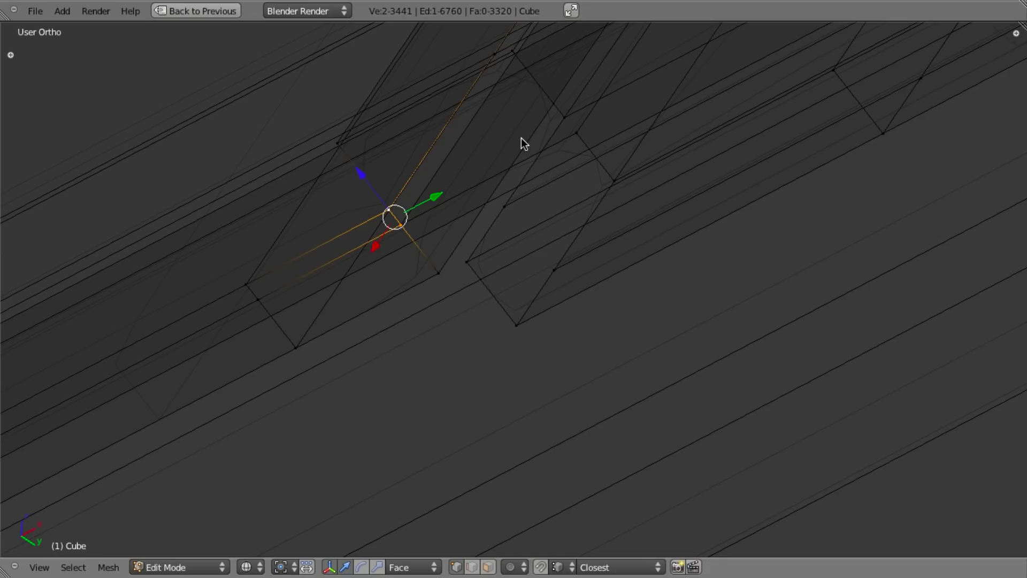
right_click(565, 117, "shift")
right_click(575, 131, "shift")
key("f")
key("a")
right_click(556, 113)
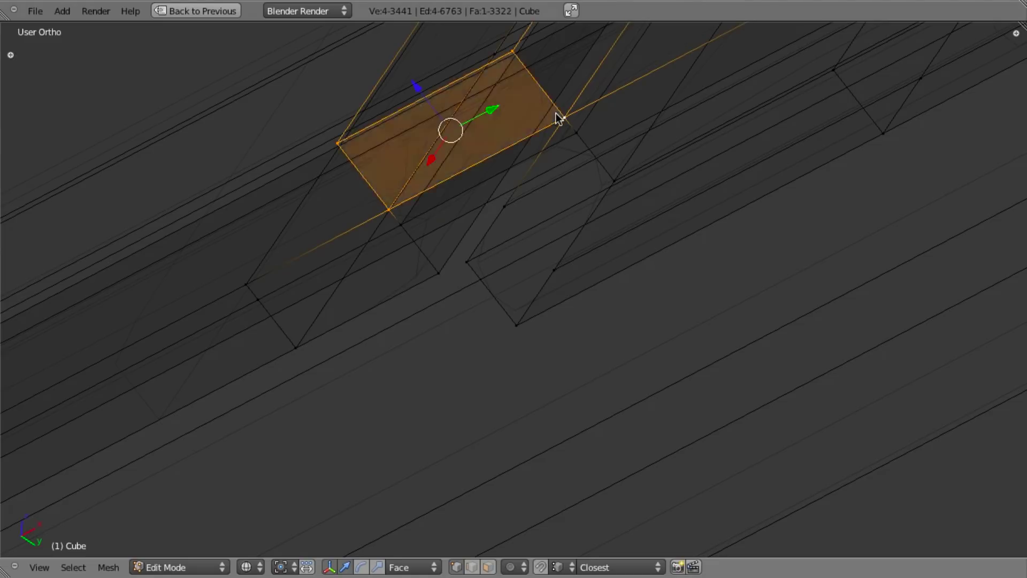
Step: Remove doubled vertices across the whole mesh
key("z")
key("a")
key("w")
left_click(536, 89)
Step: Add a loop cut across the cover's lower part and slide it close to the bottom ends of the ribs
middle_click_drag(535, 87, 474, 237)
key("a")
key("ctrl+r")
left_click(532, 191)
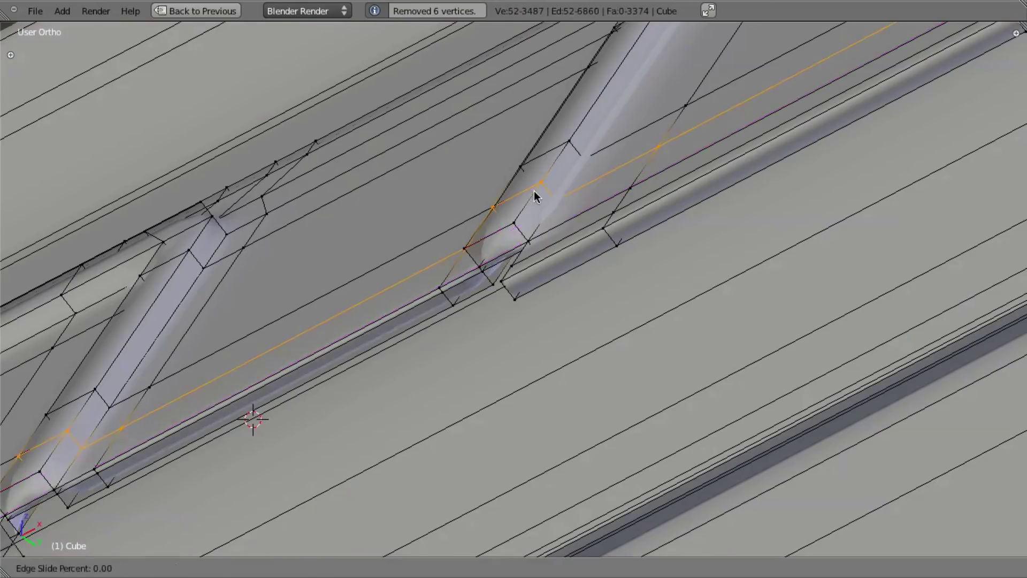
left_click(521, 238)
key("Tab")
scroll(432, 318, "down", 7)
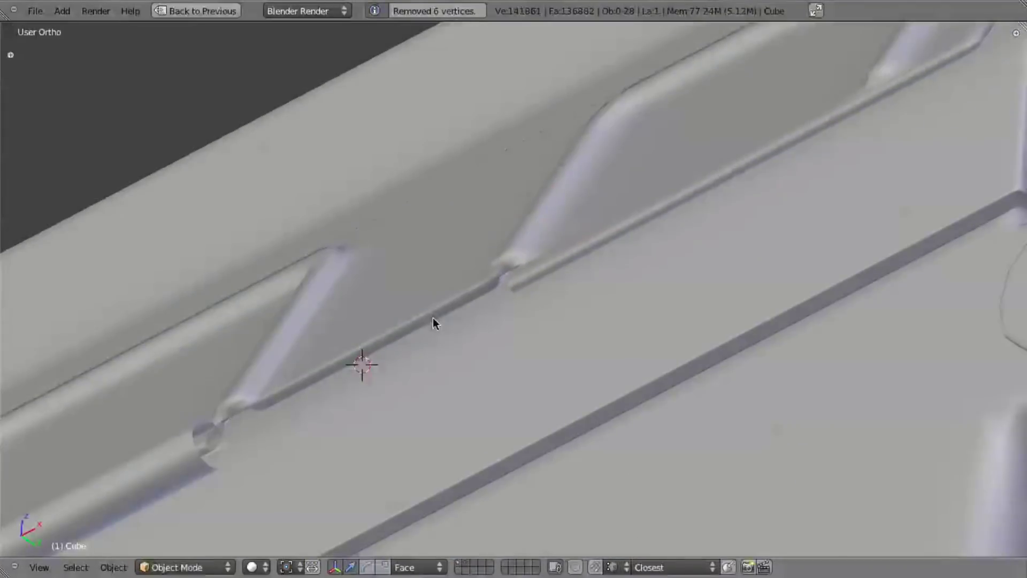
Step: Hide the hinge rod so the inner end of the cover's left bottom lip is exposed for editing
middle_click_drag(444, 280, 483, 339)
scroll(484, 339, "up", 1)
key("Tab")
scroll(426, 433, "up", 8)
middle_click_drag(426, 433, 456, 355, "shift")
scroll(468, 295, "up", 1)
scroll(331, 468, "up", 5)
middle_click_drag(331, 468, 291, 346, "shift")
key("z")
right_click(119, 351)
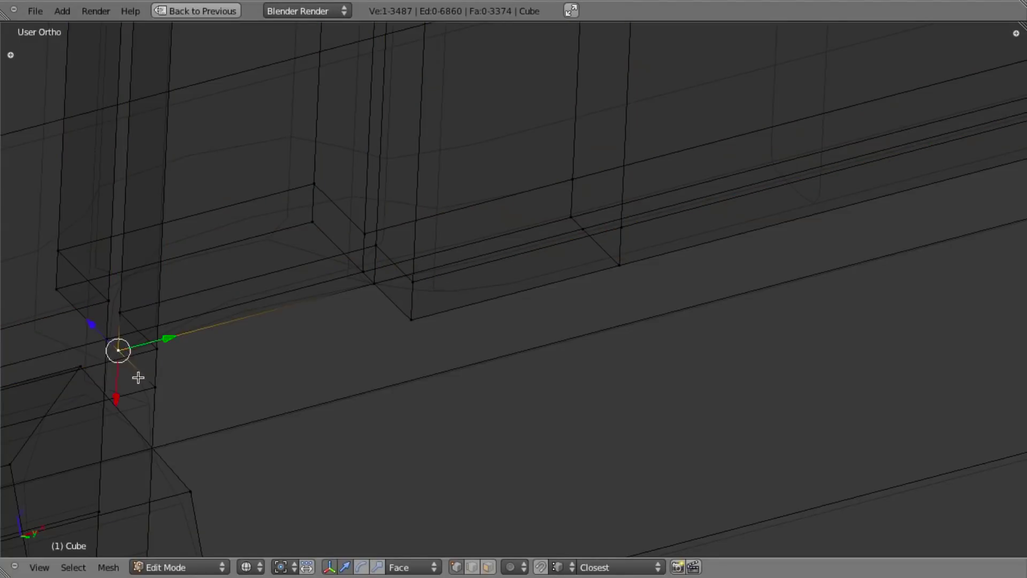
scroll(103, 330, "down", 8)
middle_click_drag(103, 369, 413, 295, "shift")
key("z")
key("z")
key("l")
key("h")
key("x")
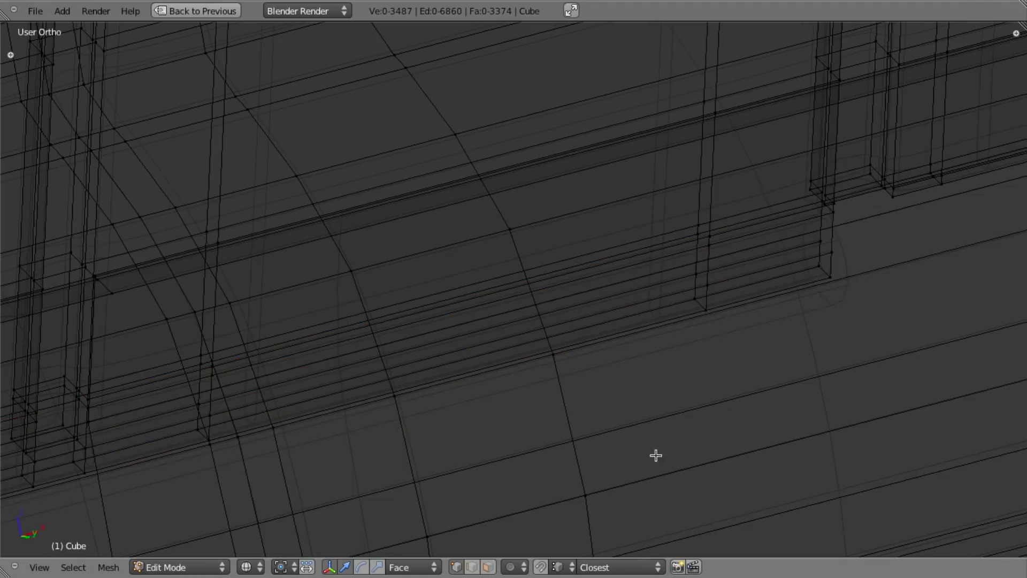
Step: Add a loop cut along the underside of the left lip and slide it close to the lip's front edge
key("z")
middle_click_drag(719, 370, 743, 333)
scroll(860, 258, "up", 2)
mouse_move(855, 267)
middle_mouse_down("shift")
mouse_move(697, 224)
mouse_move(642, 238)
mouse_move(621, 261)
mouse_move(680, 253)
middle_mouse_up("shift")
scroll(839, 225, "down", 4)
scroll(680, 252, "up", 5)
key("z")
right_click(535, 149)
key("z")
key("z")
key("z")
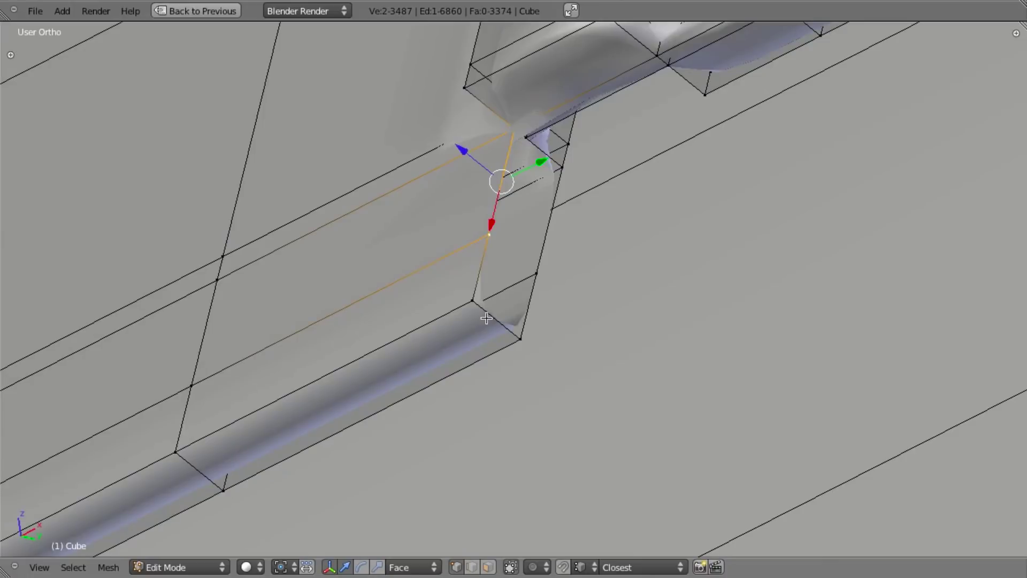
key("ctrl+r")
left_click(488, 311)
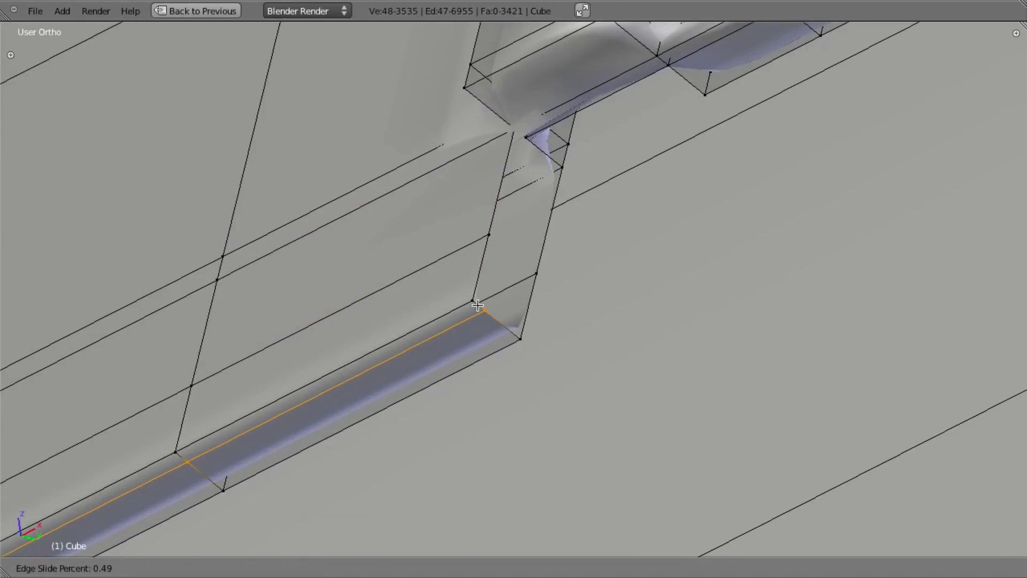
left_click(476, 303)
Step: Nudge the new underside loop slightly along the face X axis, keeping it near the left lip's front edge
key("ctrl+r")
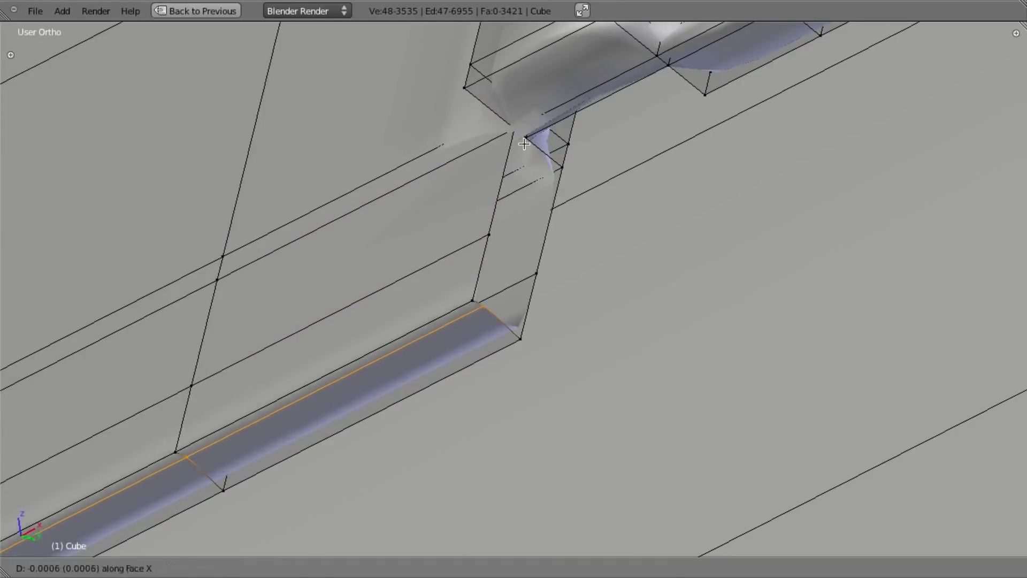
left_click(524, 146)
left_click(533, 144)
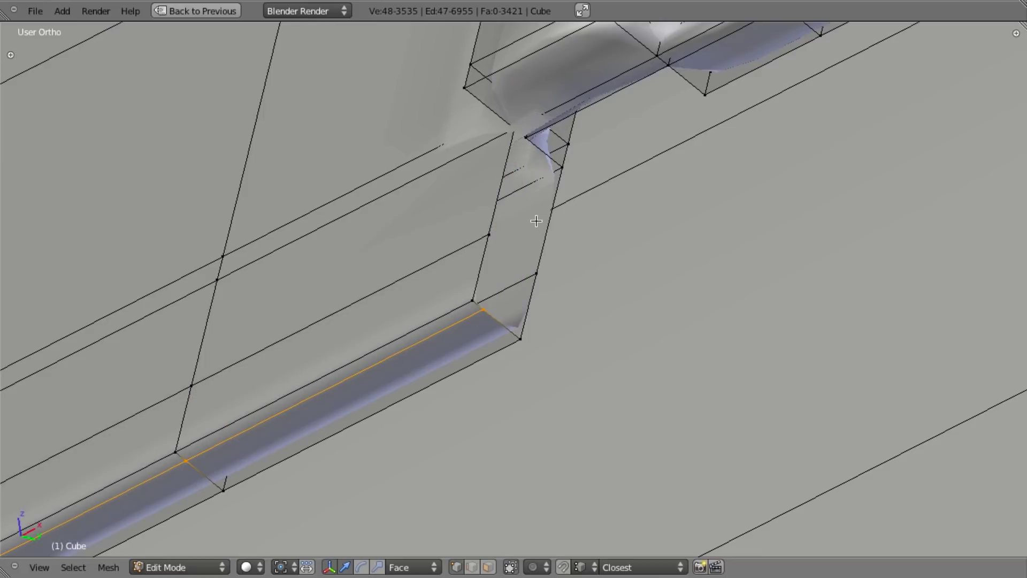
scroll(539, 262, "down", 4)
scroll(539, 262, "up", 8)
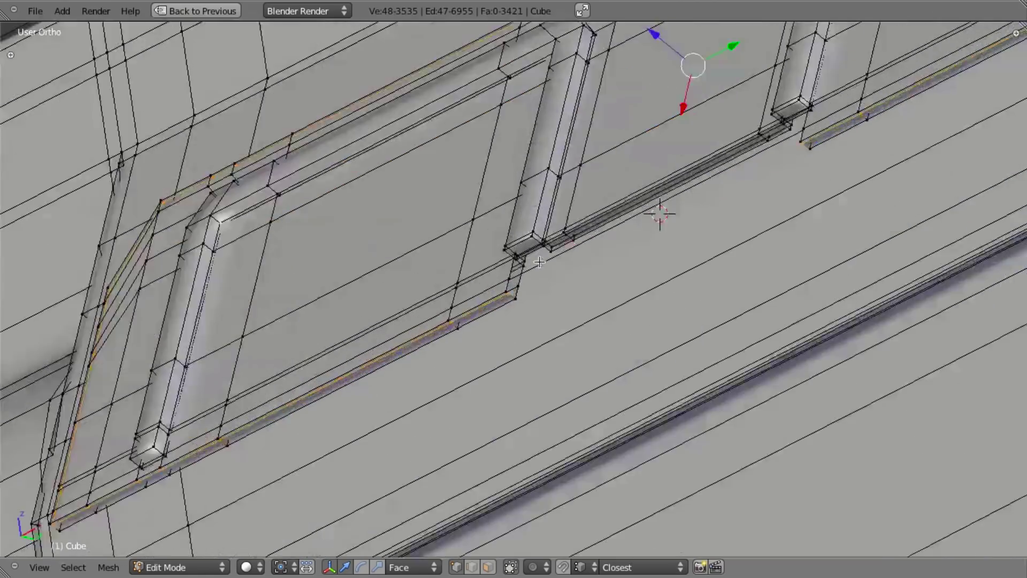
key("g")
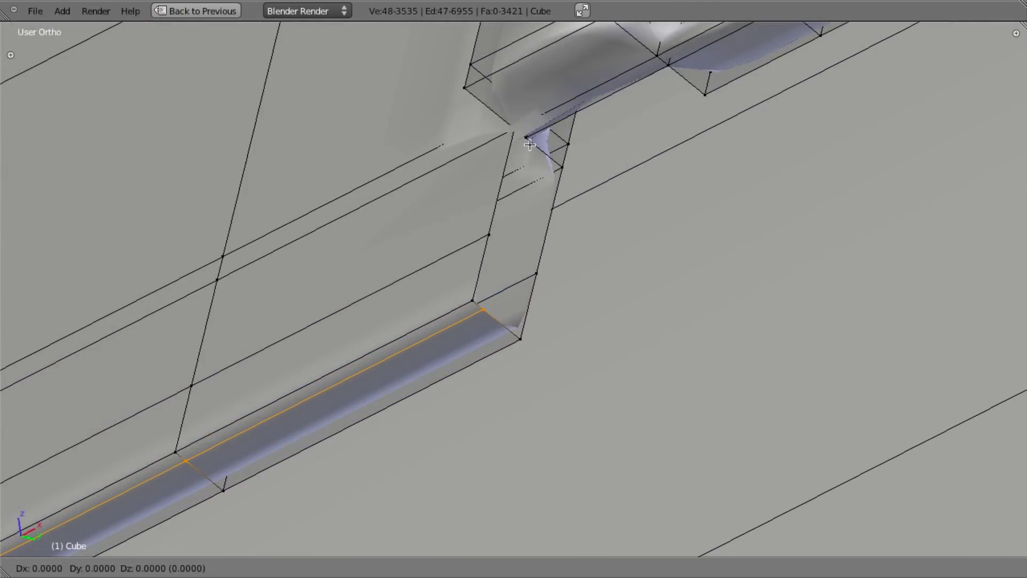
key("Escape")
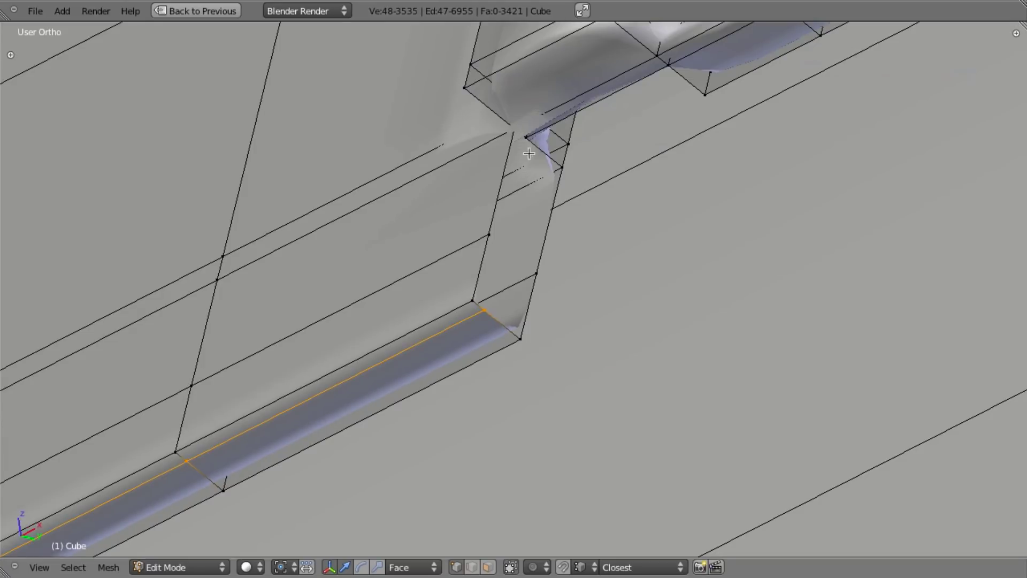
Step: Extrude the short side edges at the left lip's inner end to its back edge to close the open side
key("z")
right_click(514, 128)
key("z")
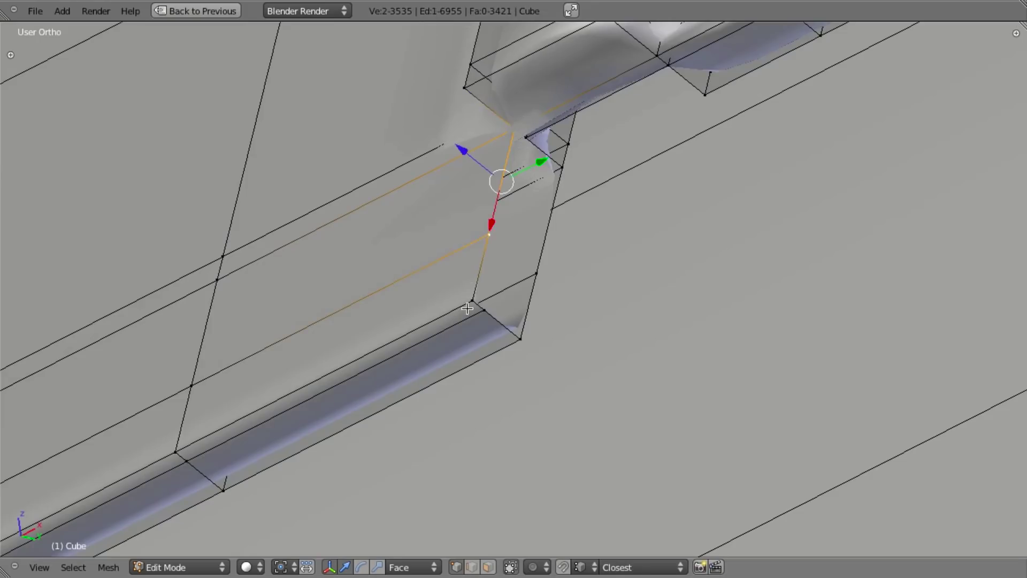
key("e")
left_click(521, 337)
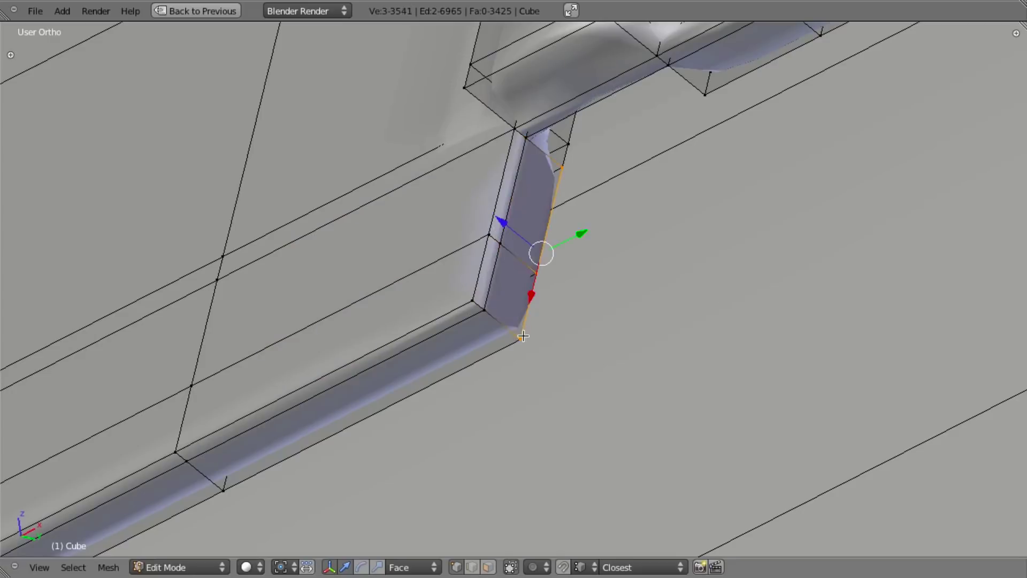
Step: Remove doubled vertices across the whole mesh
key("a")
key("w")
left_click(571, 331)
key("a")
scroll(570, 364, "down", 4)
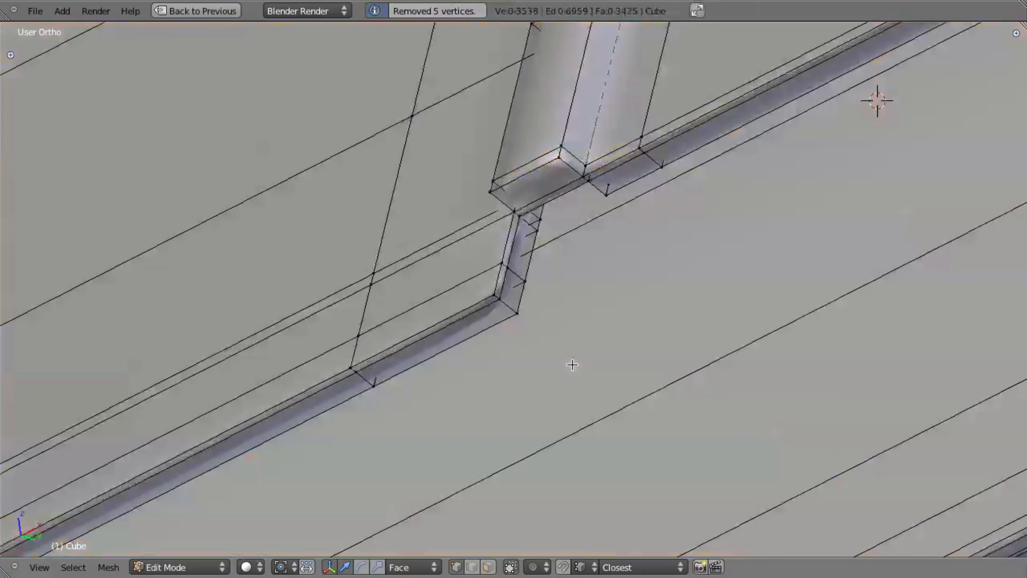
Step: Add a loop cut around the cover's underside rim and slide it close to the back edge
key("Tab")
key("Tab")
key("ctrl+r")
left_click(524, 332)
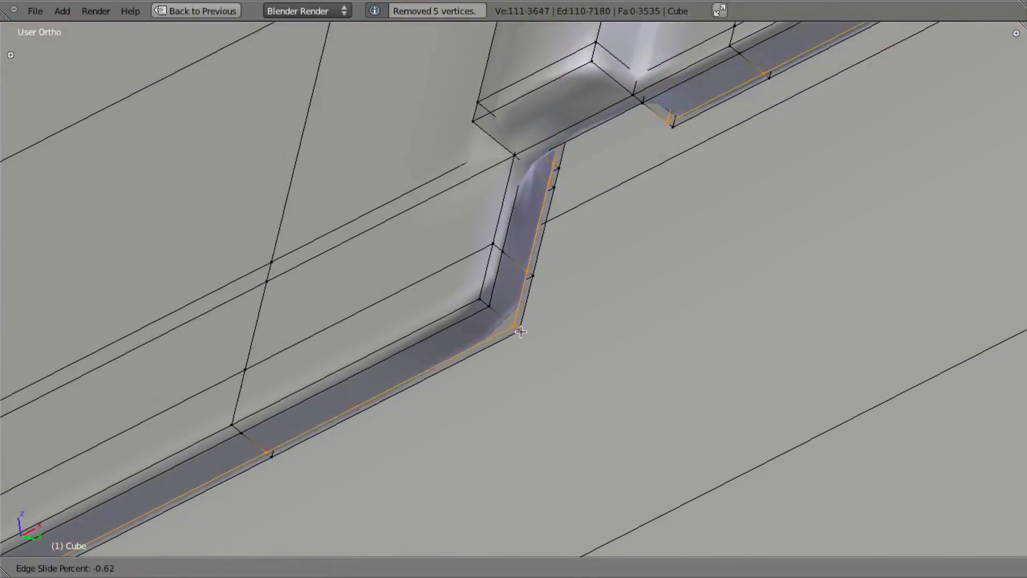
left_click(522, 333)
Step: Extrude the short side edges at the right lip's inner end in three stages to its back edge to close the side
scroll(608, 374, "down", 4)
middle_click_drag(607, 374, 799, 143)
scroll(620, 319, "down", 3)
scroll(799, 143, "up", 7)
middle_click_drag(887, 37, 577, 455, "shift")
scroll(570, 319, "up", 3)
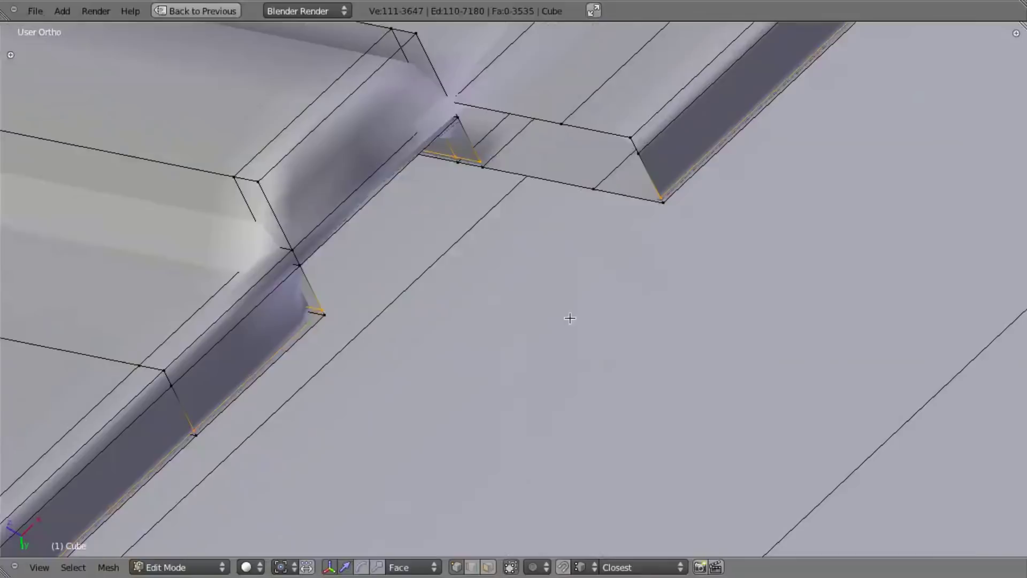
middle_click_drag(570, 318, 495, 437, "shift")
scroll(486, 401, "up", 1)
scroll(486, 401, "up", 2)
right_click(313, 169)
key("z")
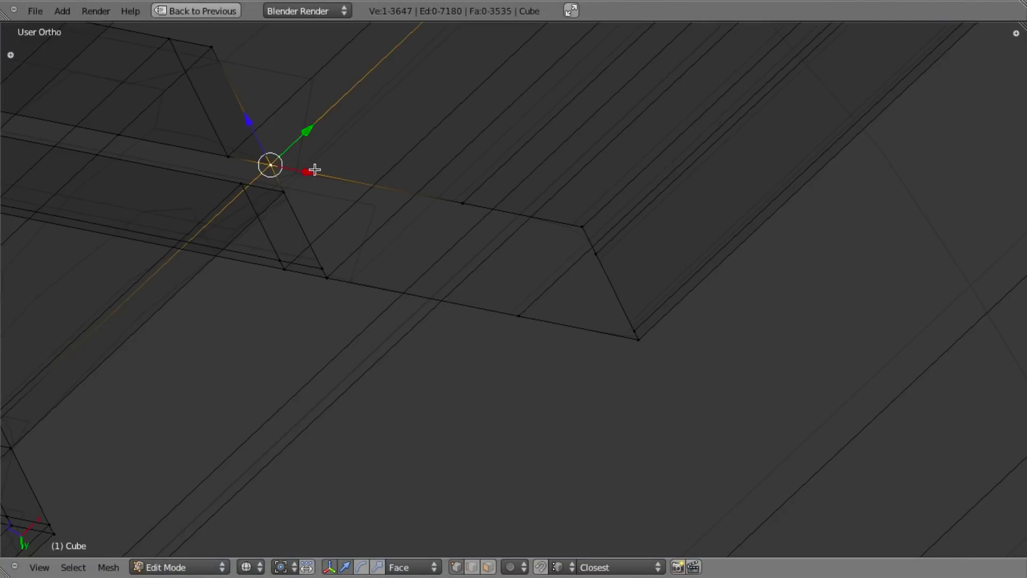
key("e")
left_click(596, 255)
key("e")
left_click(637, 336)
key("e")
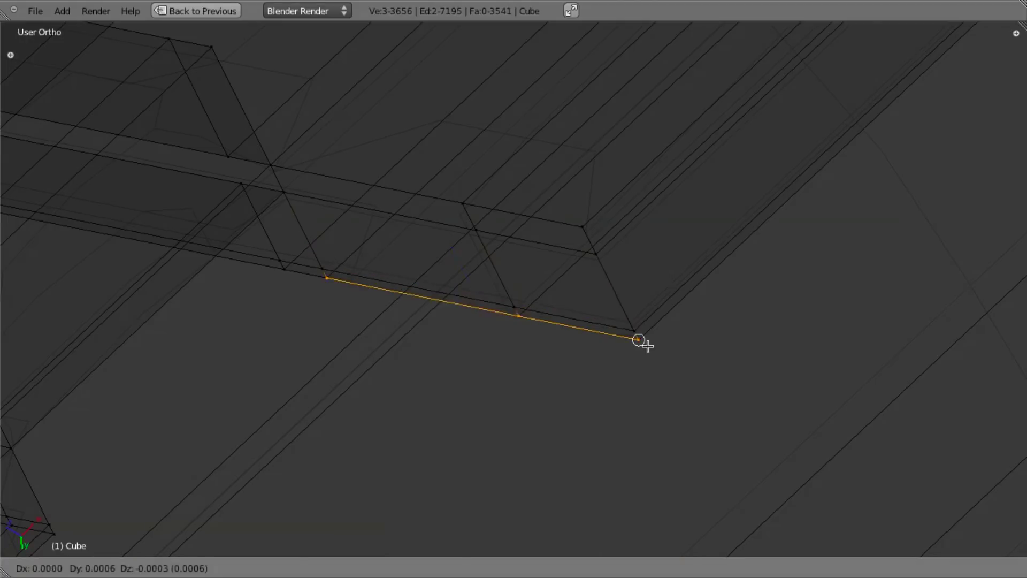
left_click(646, 346, "ctrl")
Step: Merge the newly extruded side faces into the right lip by removing doubled vertices across the mesh
key("z")
key("a")
key("a")
key("w")
left_click(657, 359)
scroll(538, 360, "down", 2)
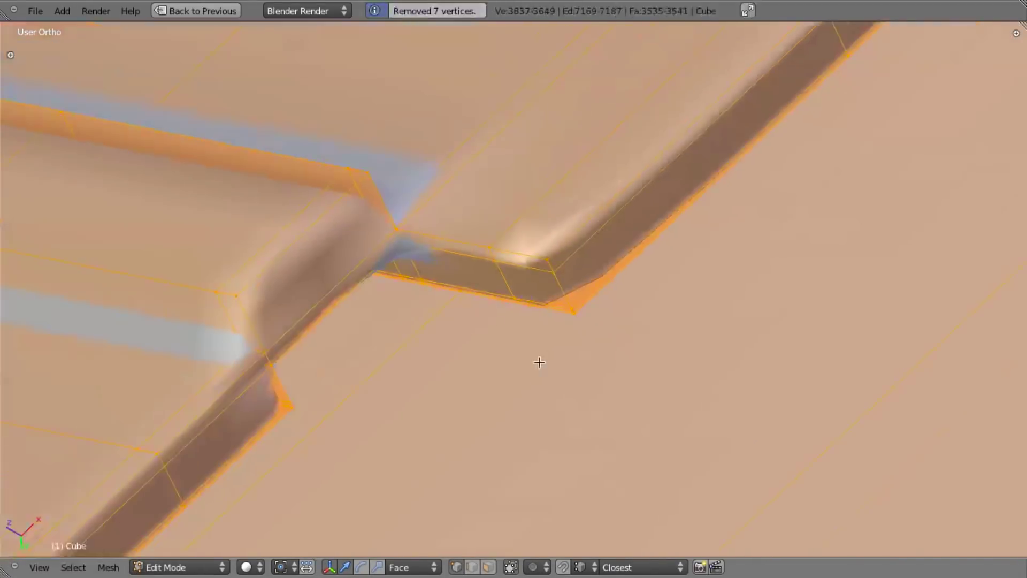
Step: Add a lengthwise loop cut on the right lip and slide it close to the notch corner below the rib
key("a")
key("ctrl+r")
left_click(444, 246)
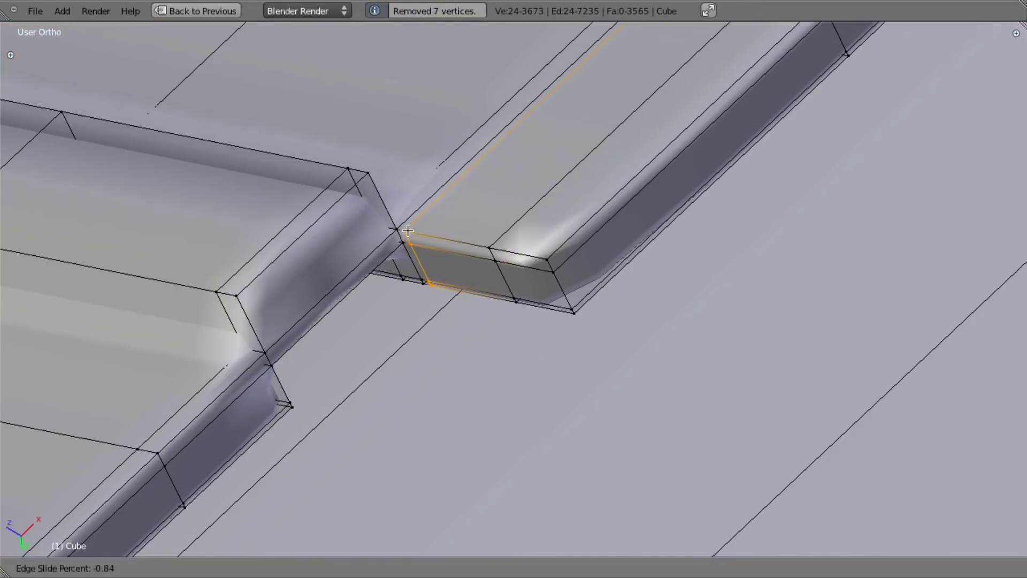
left_click(408, 230)
Step: Add a matching lengthwise loop cut on the left lip beside the rib corner and check the smoothed result
scroll(456, 234, "down", 11)
middle_click_drag(378, 347, 602, 139, "shift")
scroll(515, 269, "up", 4)
scroll(588, 203, "up", 5)
scroll(612, 270, "down", 2)
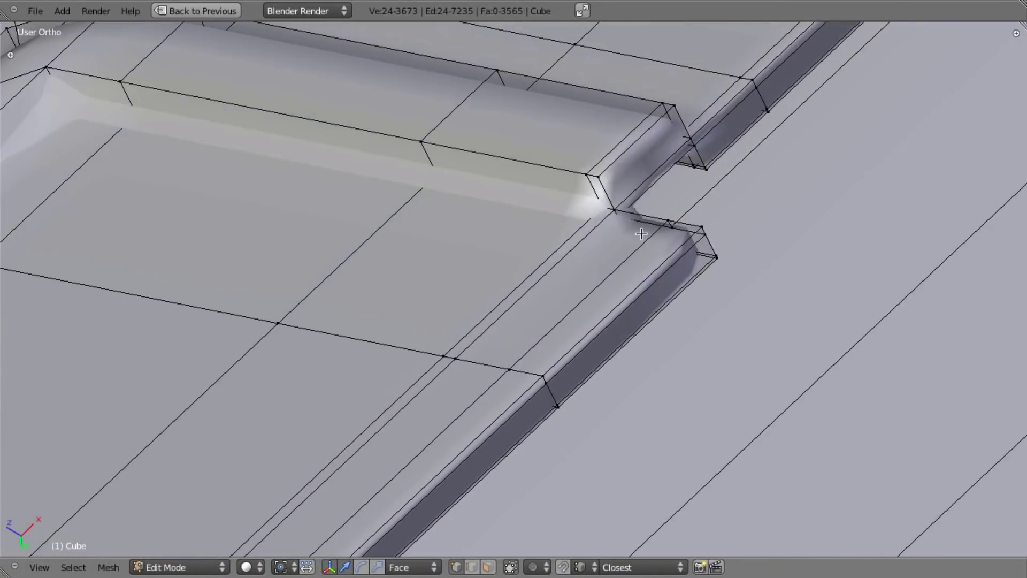
key("ctrl+r")
left_click(637, 219)
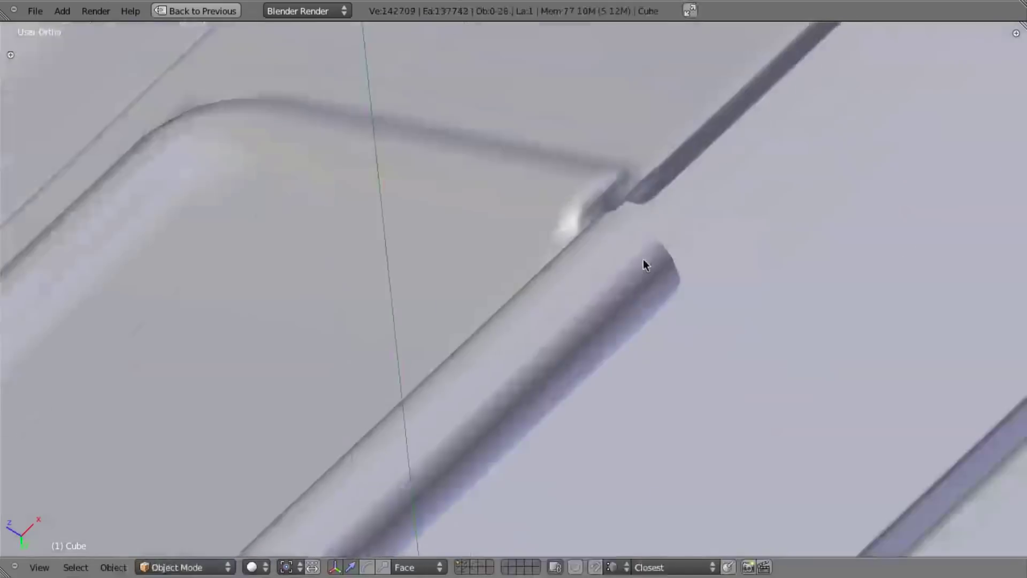
scroll(644, 261, "down", 5)
scroll(651, 268, "up", 5)
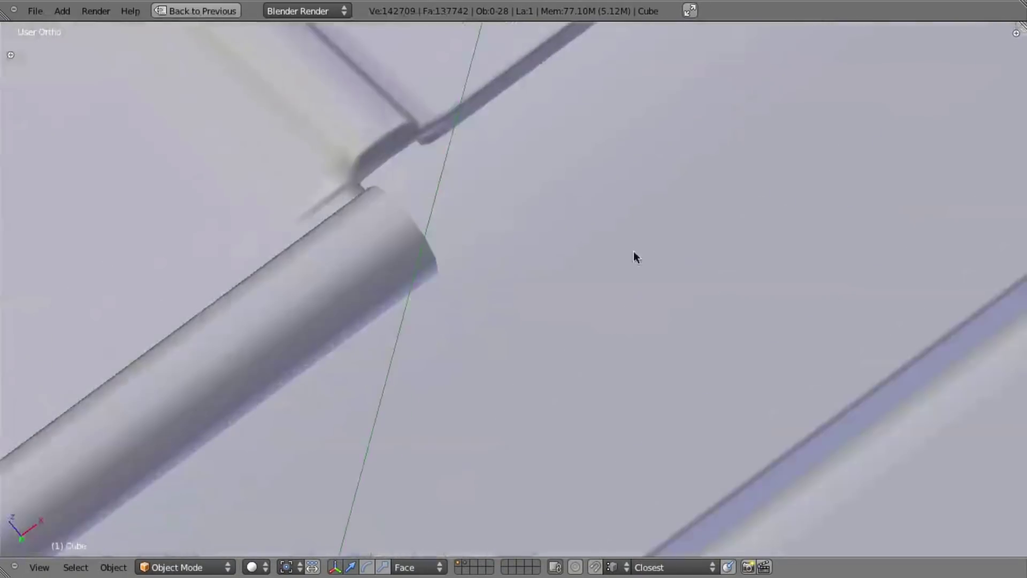
scroll(615, 238, "down", 2)
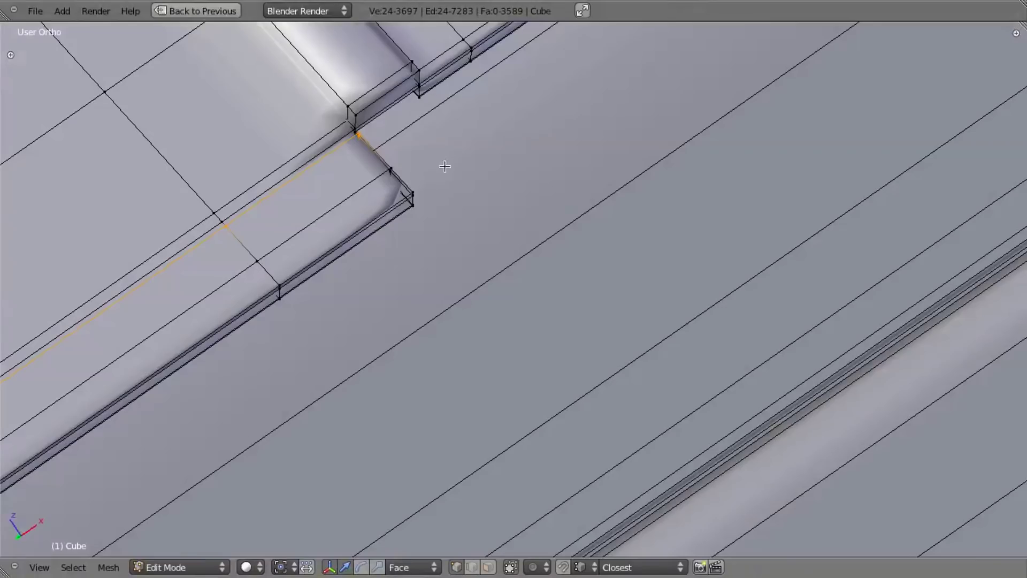
Step: Extrude the edge ring at the hinge rod's inner end and scale it inward to about 0.51
scroll(669, 172, "down", 4)
scroll(555, 268, "down", 2)
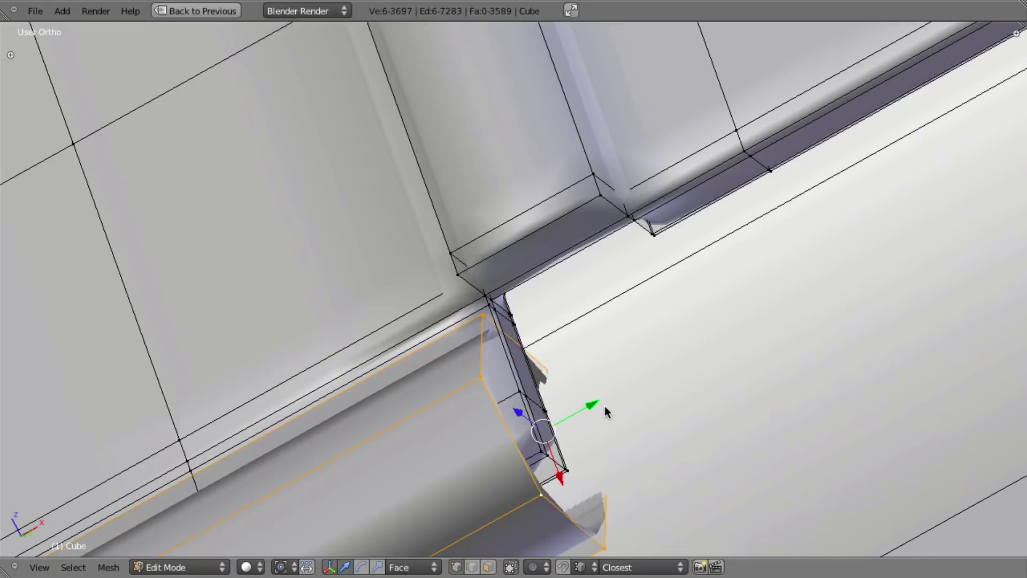
scroll(603, 406, "up", 3)
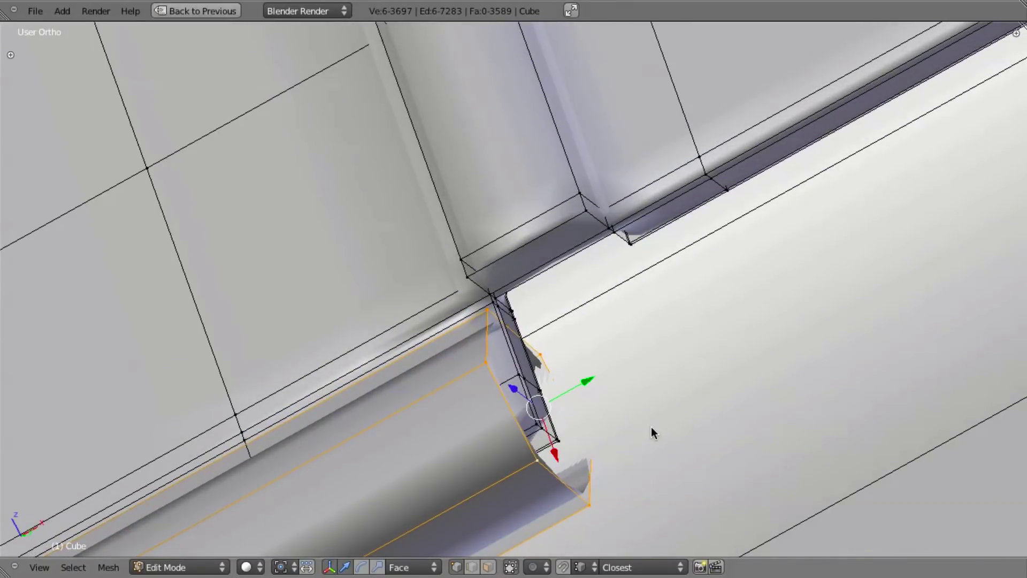
key("e")
key("s")
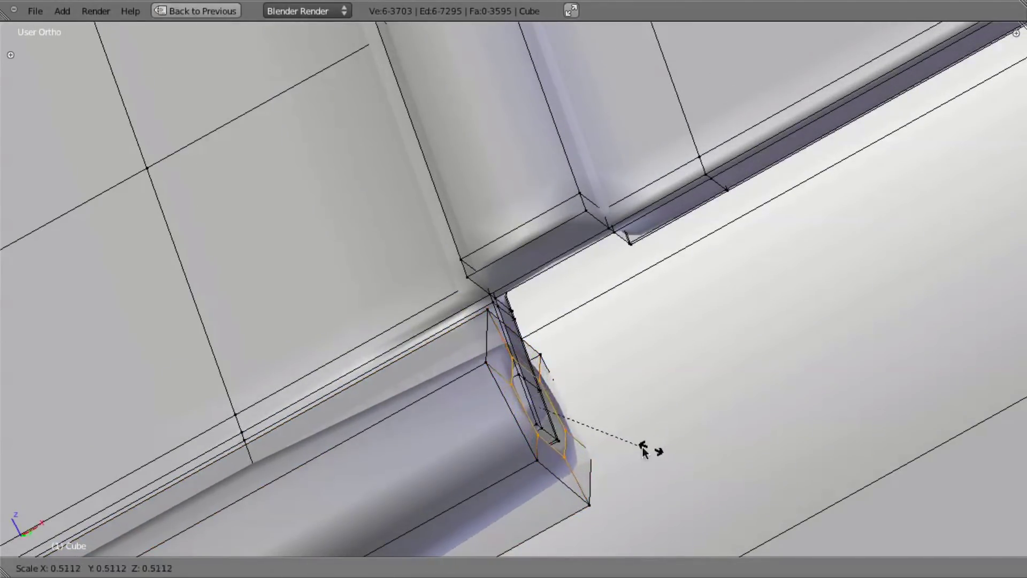
left_click(643, 450)
key("a")
Step: Extrude the edge ring at the hinge rod's outer end and scale it inward
scroll(482, 422, "down", 2)
middle_click_drag(306, 411, 352, 270)
right_click(351, 267, "alt")
key("e")
key("s")
left_click(409, 323)
key("a")
Step: Add two loop cuts around the hinge rod and scale them apart along X to sit close to its ends
scroll(349, 277, "down", 3)
middle_click_drag(607, 338, 681, 229)
key("ctrl+r")
scroll(682, 219, "up", 1)
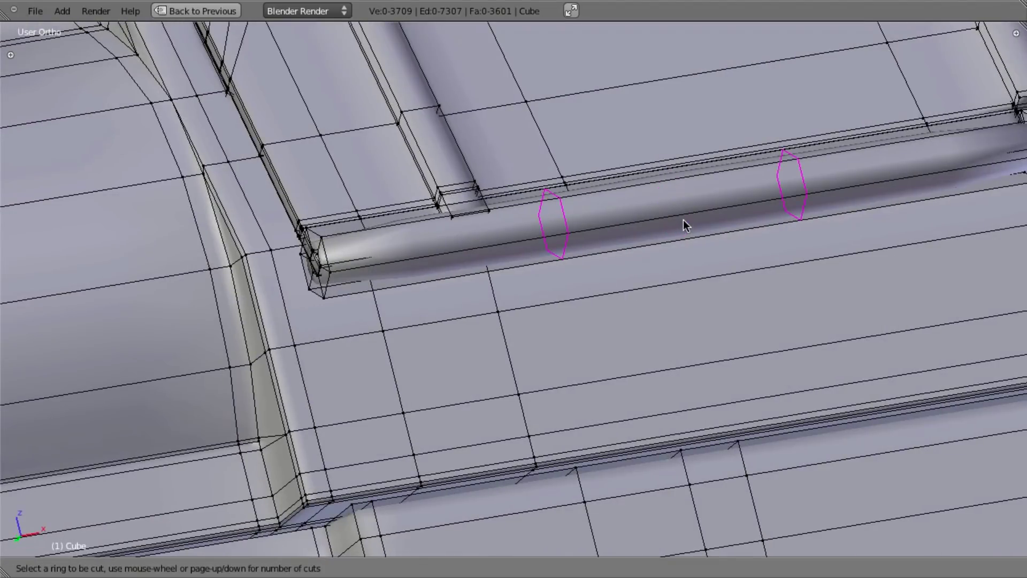
left_click(684, 221)
right_click(684, 220)
key("s")
key("x")
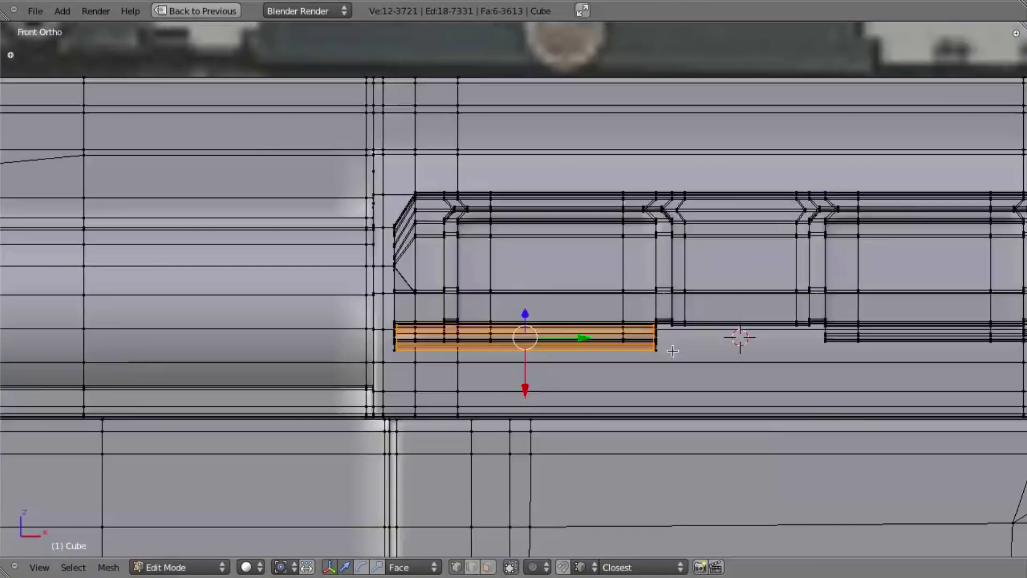
Step: Duplicate the whole hinge rod and mirror the copy about the 3D cursor by scaling it -1 along X
scroll(663, 332, "up", 4)
right_click(884, 213)
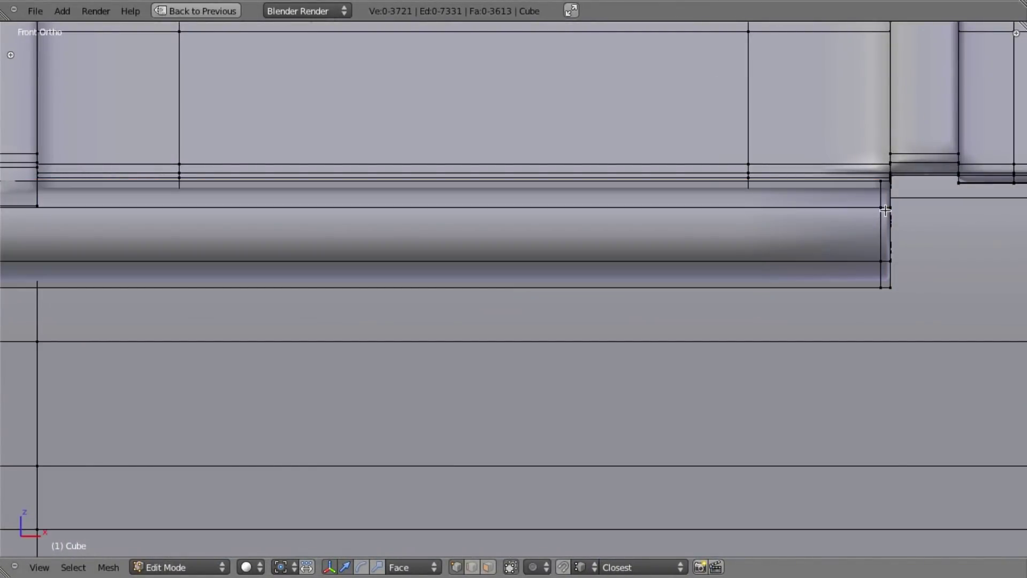
right_click(890, 206, "alt")
scroll(823, 279, "down", 6)
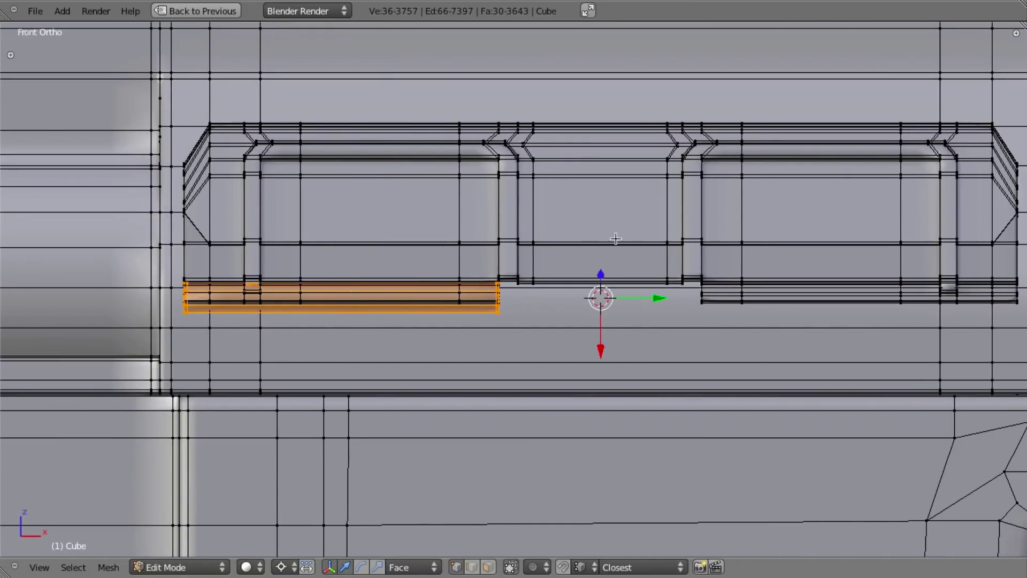
middle_click_drag(617, 311, 578, 316, "shift")
key("s")
key("x")
key("minus")
key("1")
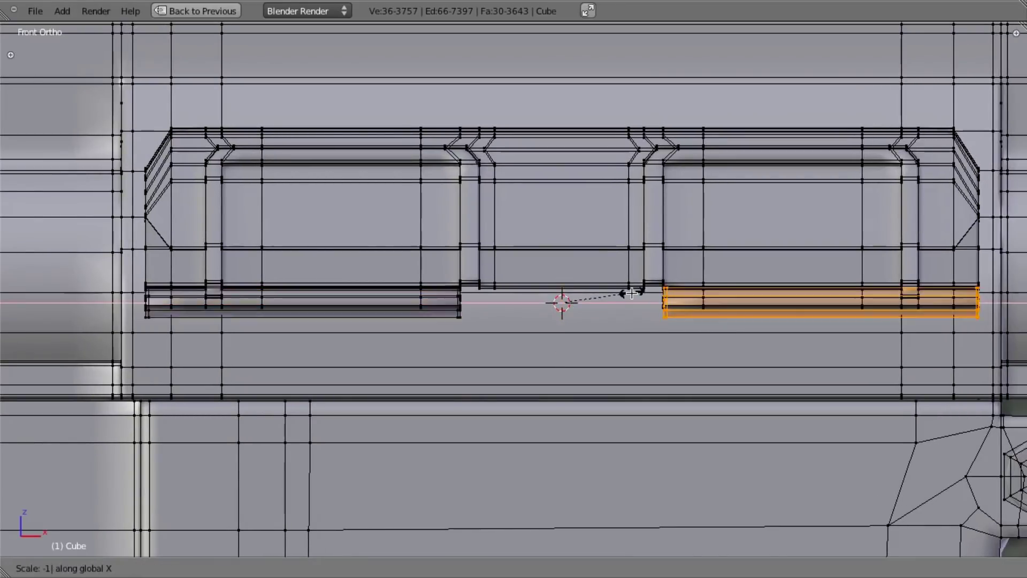
key("Return")
key("Tab")
Step: Inspect the finished hinge rods on the receiver, then switch to Preview and examine the ejection port cover in the reference photos
scroll(604, 290, "down", 5)
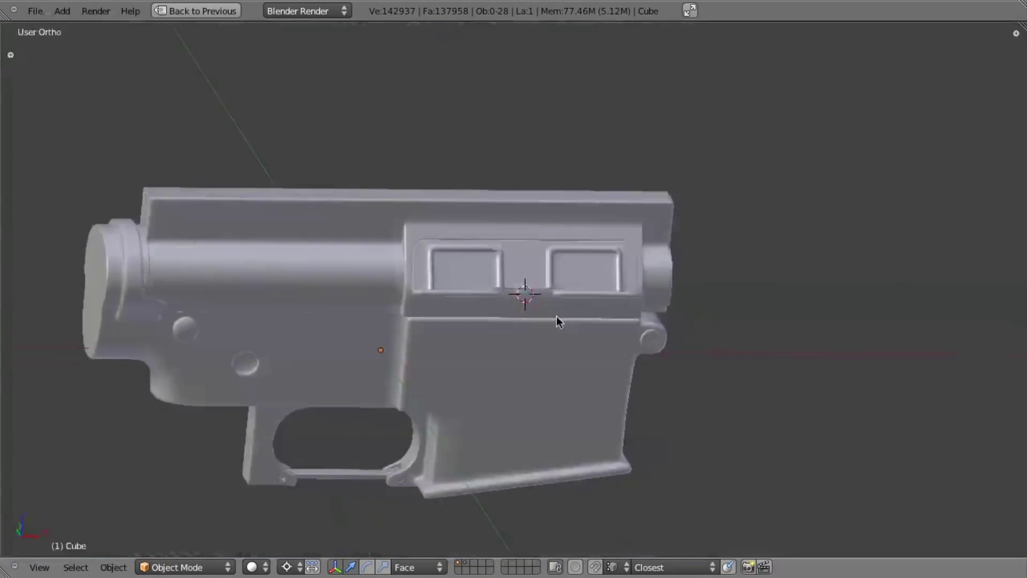
scroll(556, 318, "up", 4)
middle_click_drag(571, 319, 540, 324)
scroll(473, 304, "down", 3)
scroll(551, 330, "up", 5)
scroll(549, 335, "down", 3)
key("super+Tab")
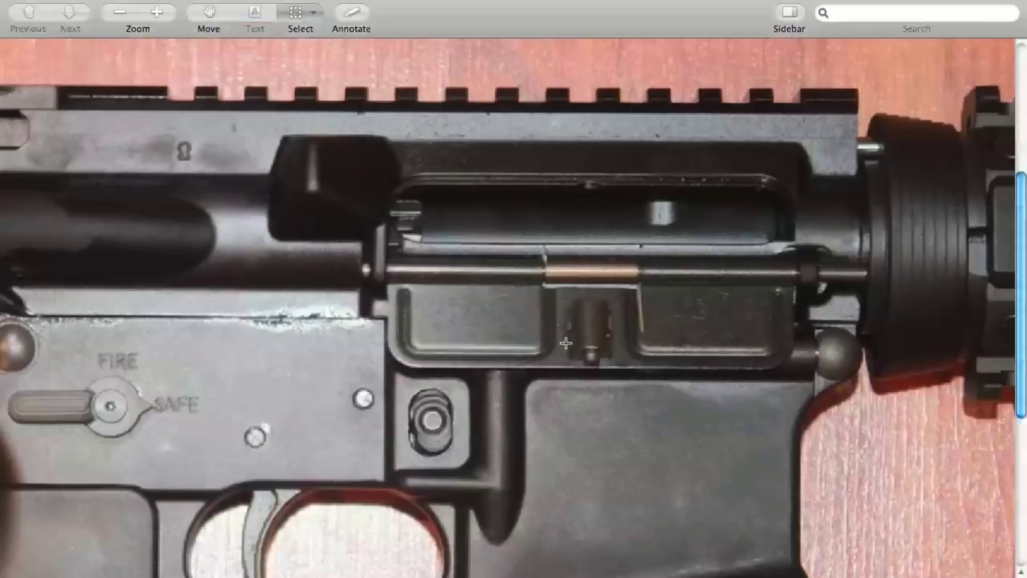
key("super+grave")
key("super+grave")
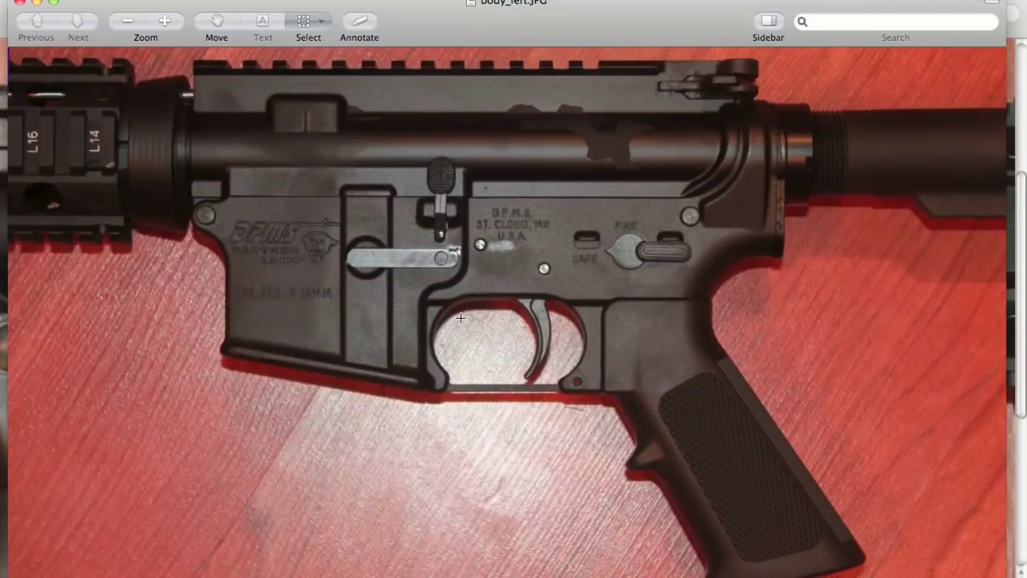
key("super+grave")
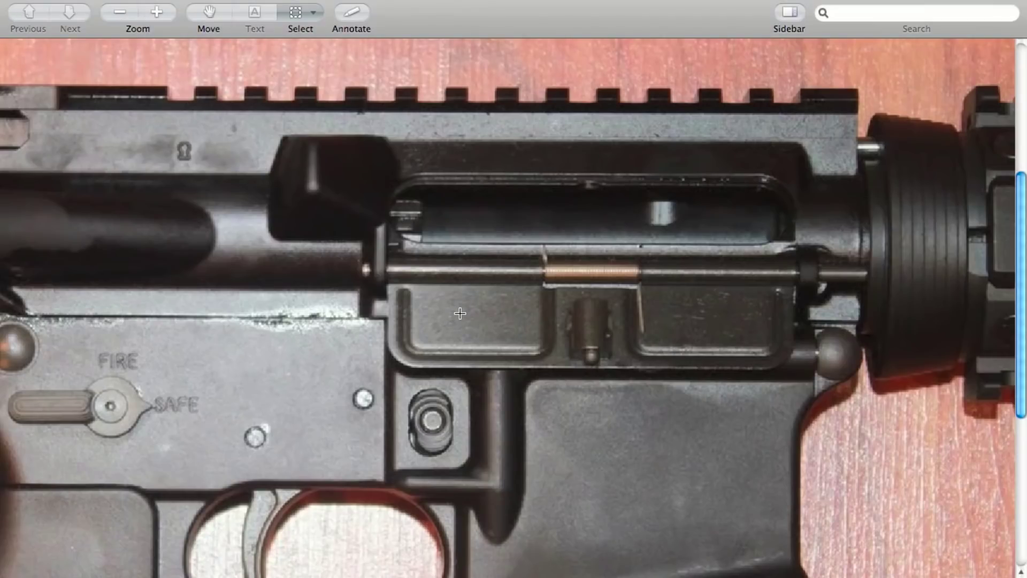
left_click(711, 0)
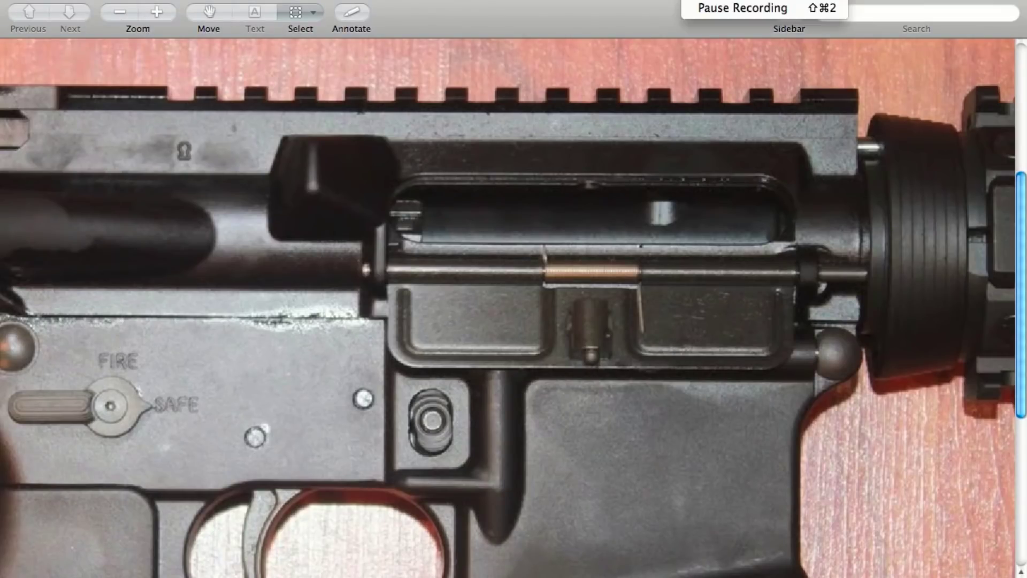
Step: Switch to Blender, select both linked hinge rods in the ejection port cover mesh, and scale them together
left_click(703, 12)
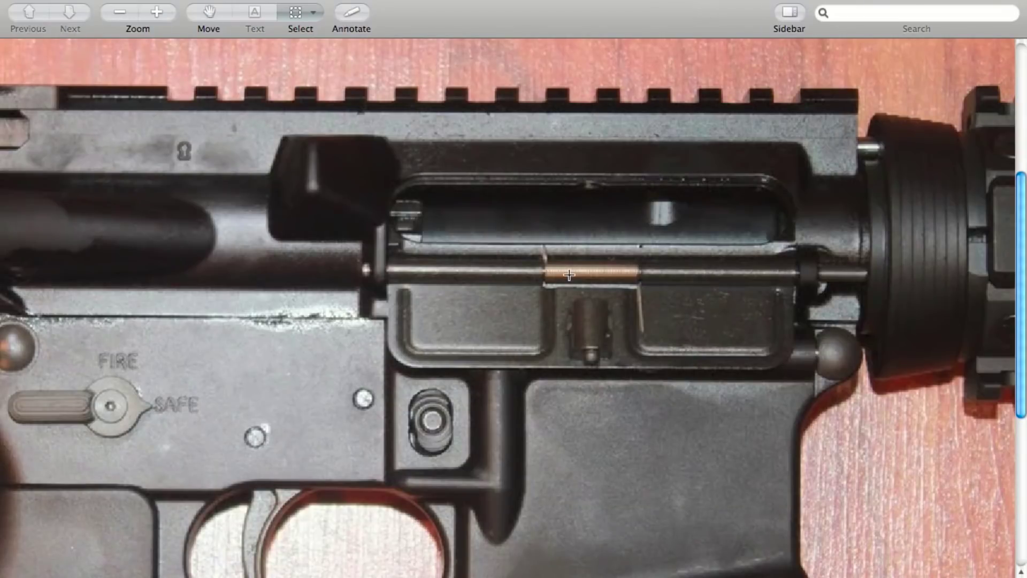
key("super+Tab")
key("super+Tab")
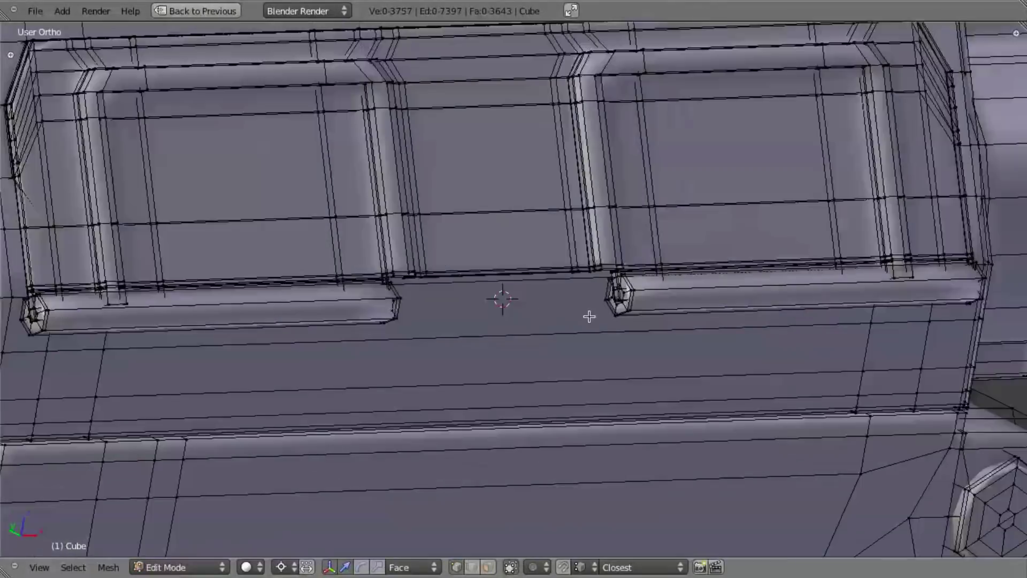
middle_click_drag(588, 316, 619, 294)
key("l")
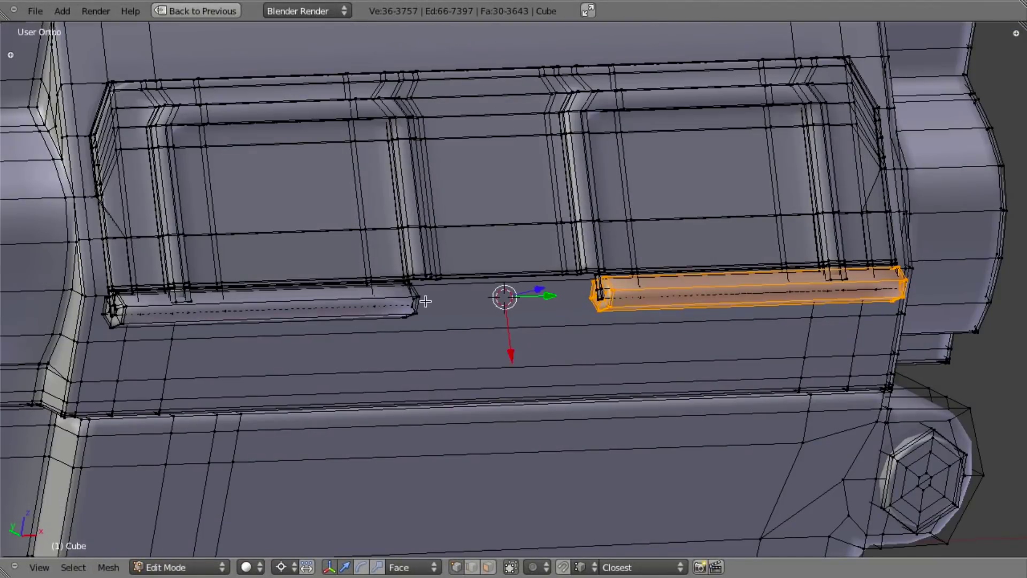
key("l")
key("s")
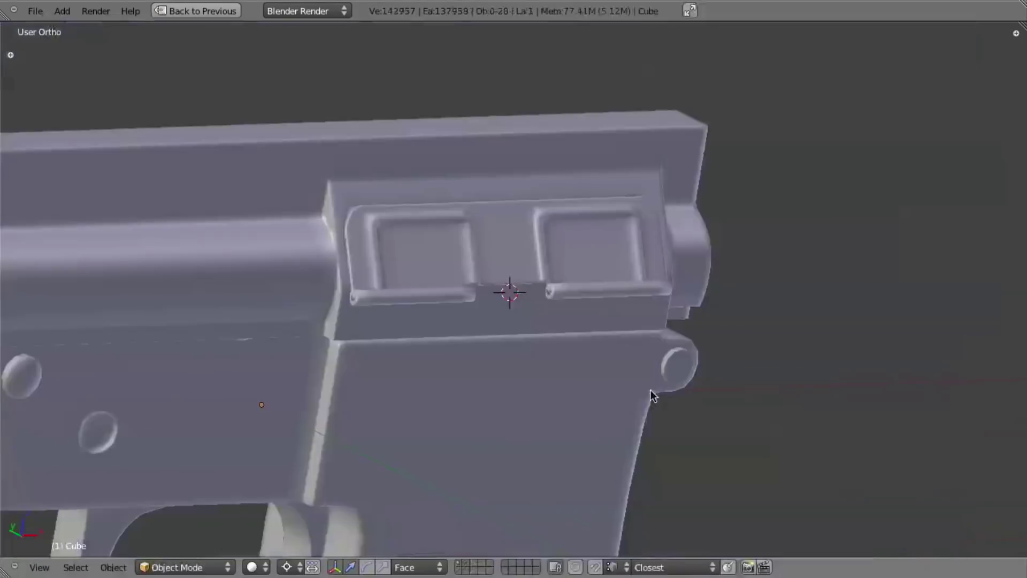
Step: Inspect the isolated receiver and its hinge rods, then examine the ejection port cover on the full rifle in front view
scroll(545, 331, "down", 5)
middle_click_drag(650, 389, 414, 393)
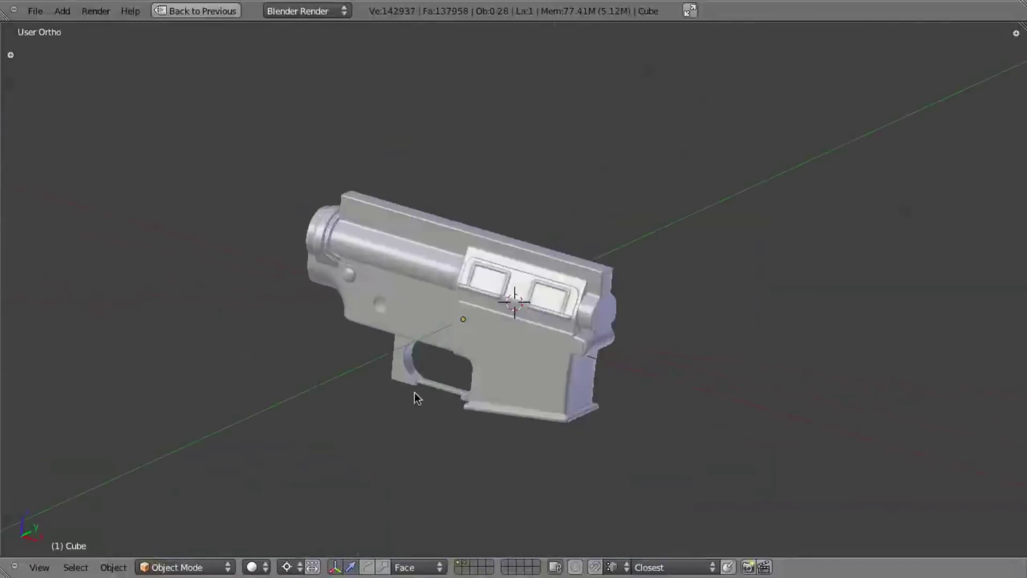
scroll(427, 401, "up", 4)
scroll(452, 416, "up", 2)
key("KP_3")
key("z")
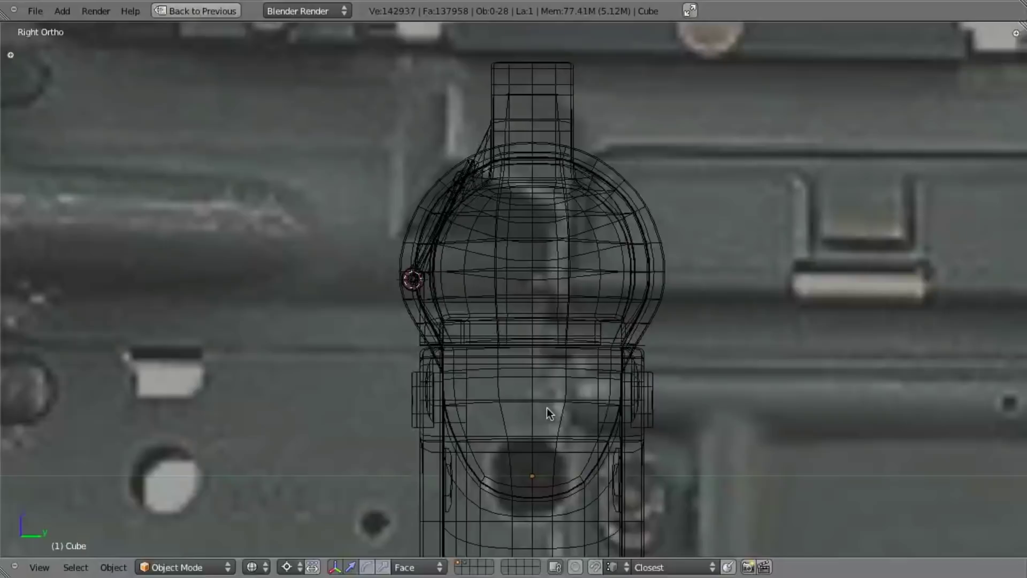
key("z")
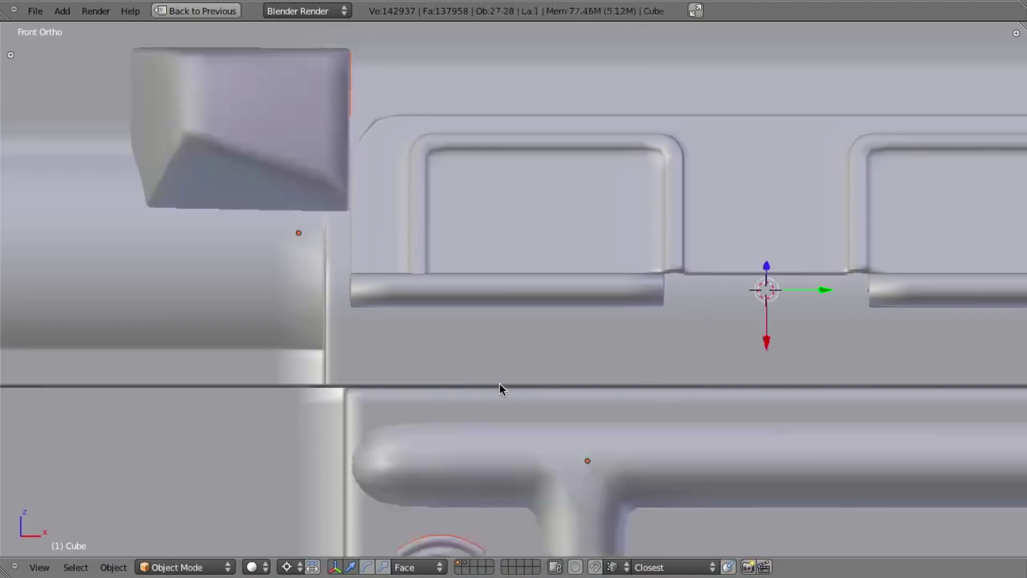
scroll(499, 383, "down", 6)
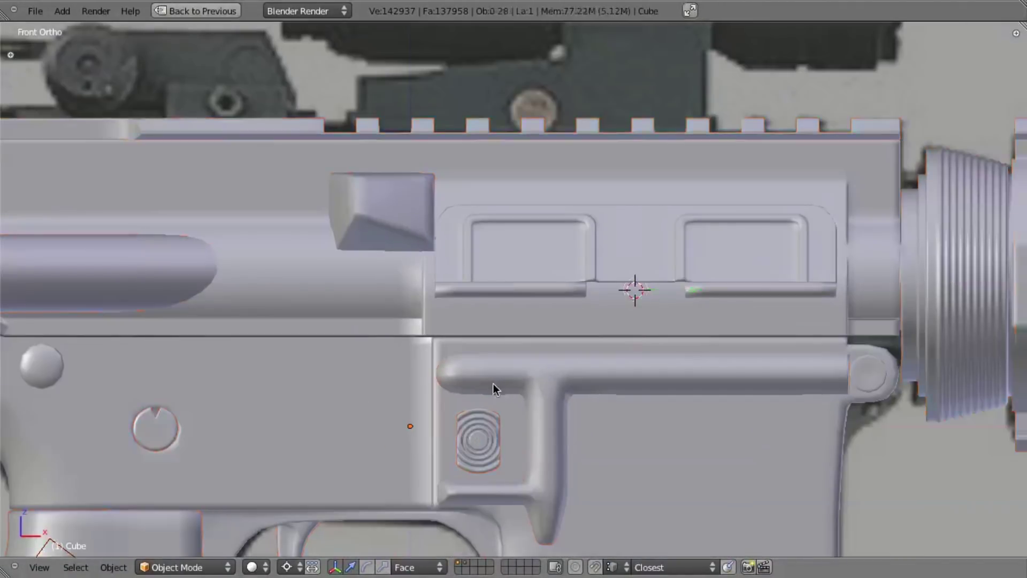
middle_click_drag(428, 347, 509, 323)
scroll(456, 321, "up", 3)
Step: Examine the full rifle from the front end and the handguard's rails and vent holes up close, leaving nothing selected
key("super+Tab")
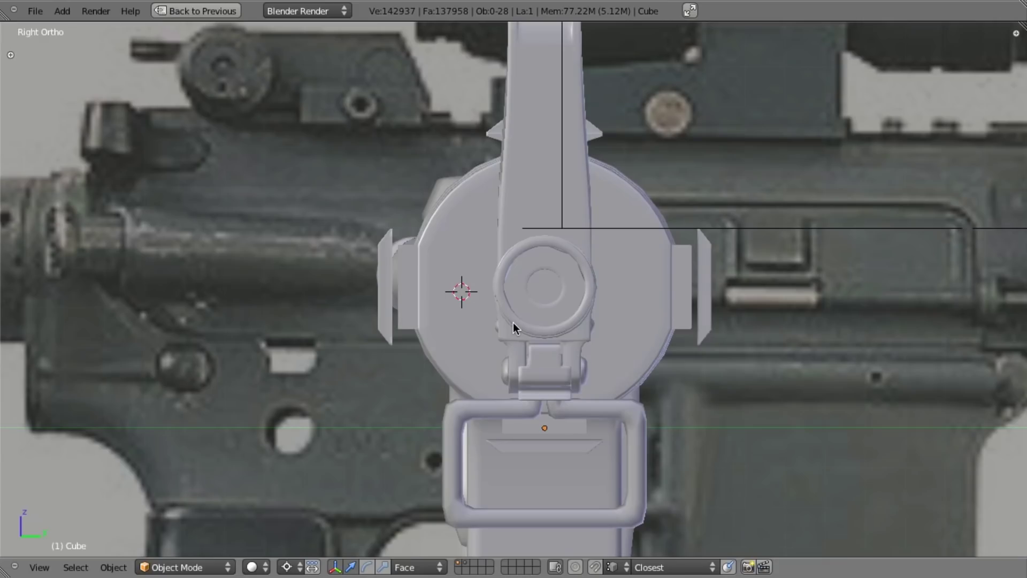
key("KP_1")
middle_click_drag(512, 322, 542, 306)
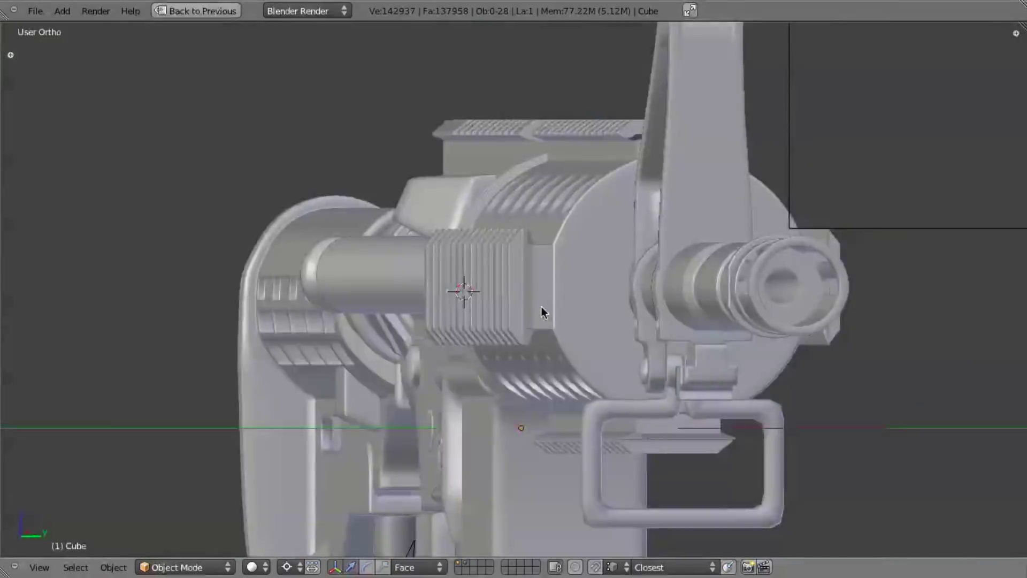
key("KP_3")
key("z")
scroll(476, 297, "up", 1)
right_click(309, 230)
right_click(441, 184)
key("z")
middle_click_drag(442, 184, 447, 258)
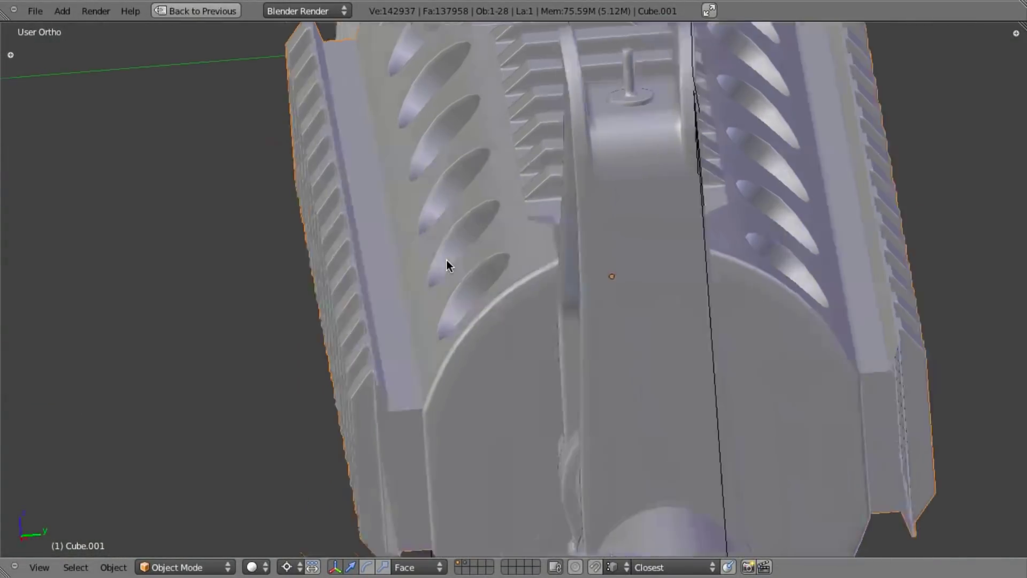
key("KP_1")
scroll(488, 275, "down", 4)
scroll(373, 340, "up", 2)
middle_click_drag(554, 258, 337, 326, "shift")
scroll(349, 323, "up", 5)
scroll(663, 327, "up", 5)
middle_click_drag(880, 266, 557, 286, "shift")
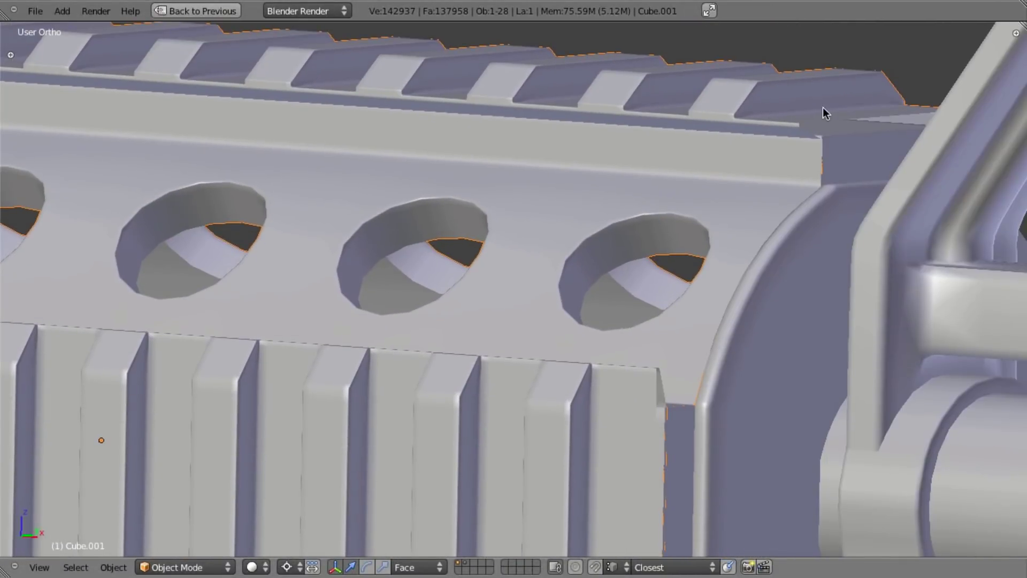
key("z")
key("z")
key("a")
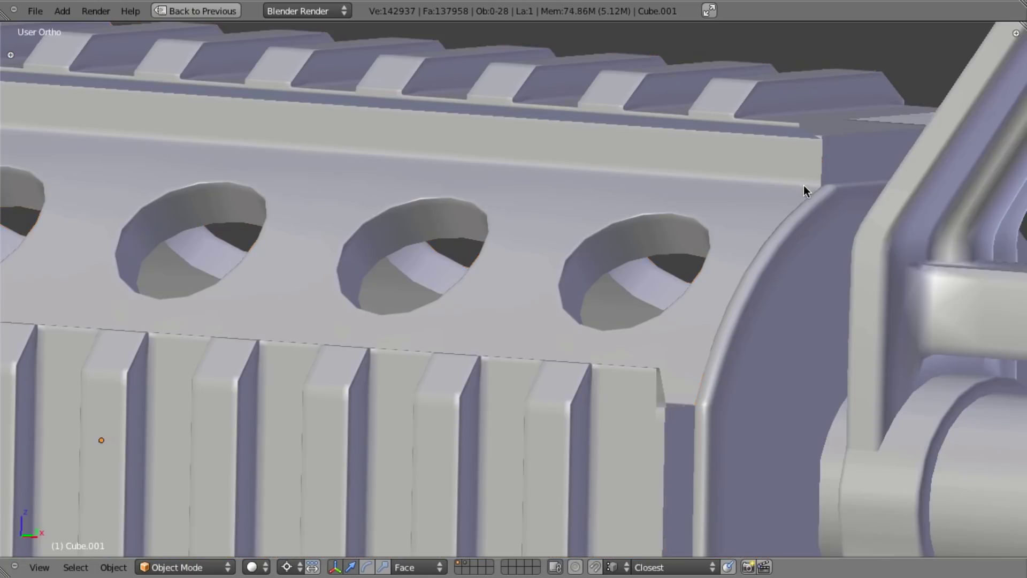
Step: Examine the handguard in front view and return along the rifle to the ejection port cover, checking it in wireframe and solid shading
scroll(803, 185, "down", 5)
key("KP_3")
key("KP_1")
scroll(438, 296, "up", 4)
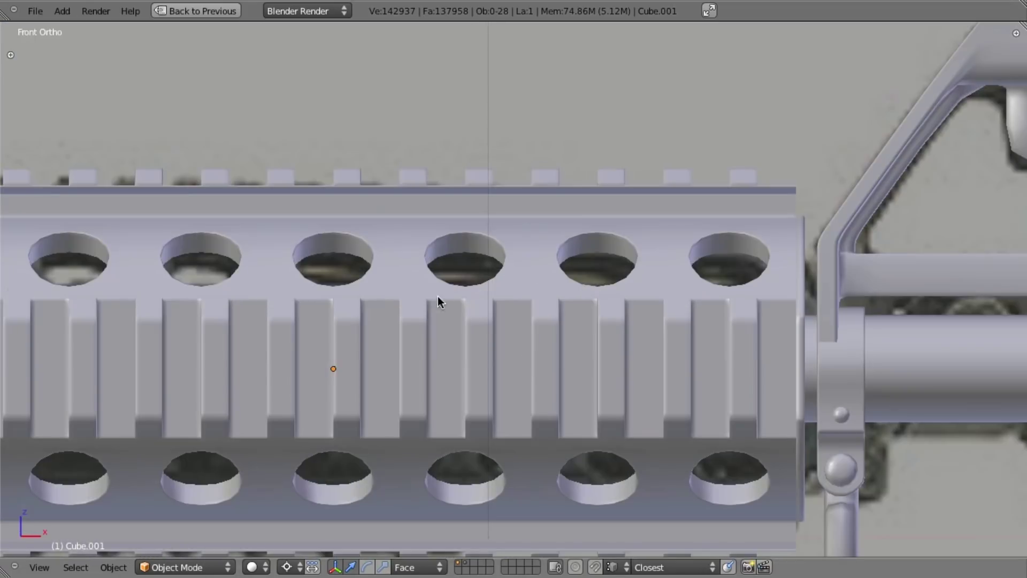
middle_click_drag(438, 296, 695, 278, "shift")
scroll(695, 278, "down", 5)
middle_click_drag(632, 247, 837, 227, "shift")
scroll(667, 239, "up", 4)
key("z")
middle_click_drag(398, 232, 473, 230, "shift")
key("z")
Step: Switch to Preview and compare the open and closed ejection port cover in the reference photos, focusing on its central latch
key("super+Tab")
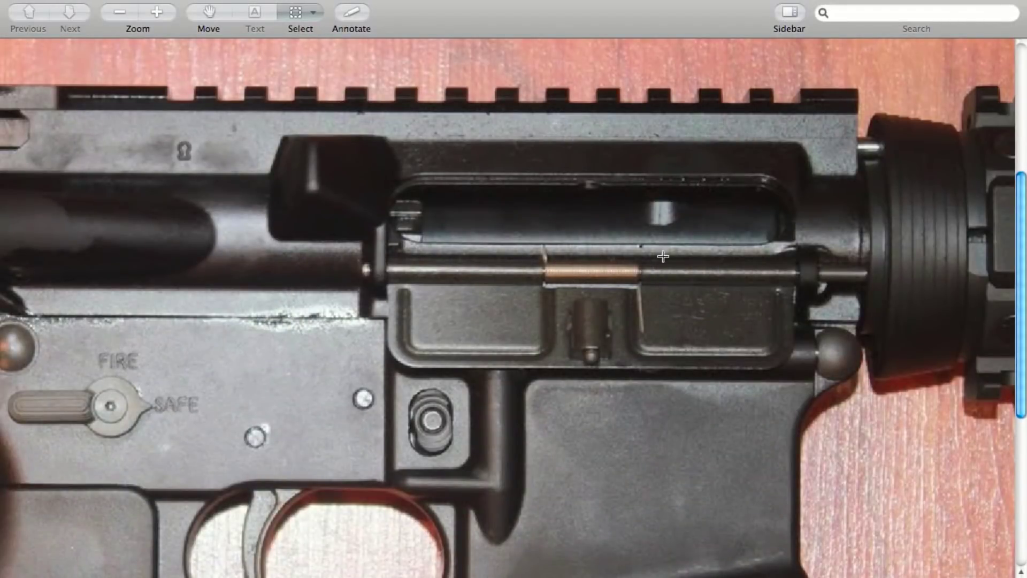
key("super+Tab")
key("super+shift+Tab")
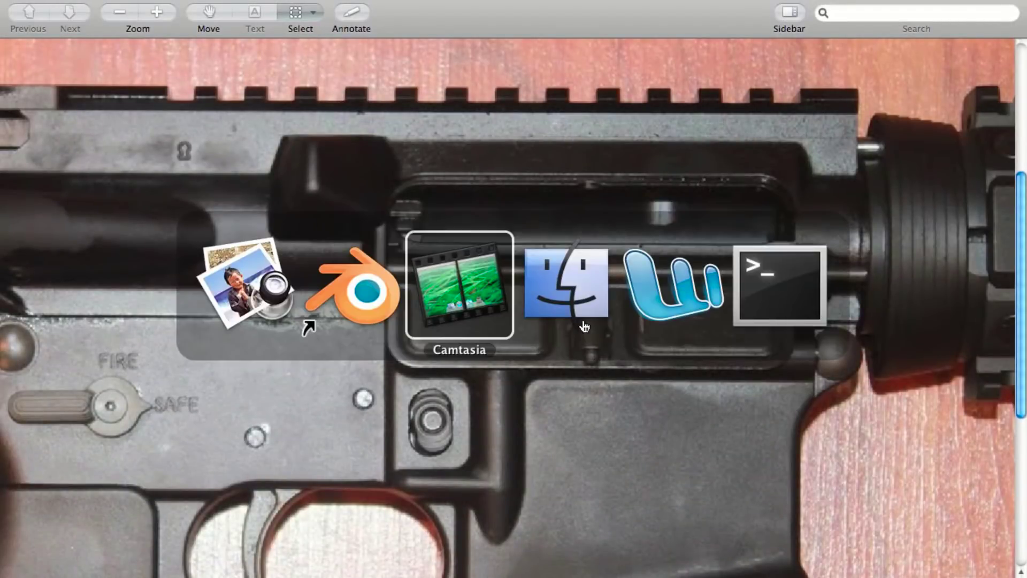
key("super+shift+Tab")
key("super+shift+Tab")
key("super+grave")
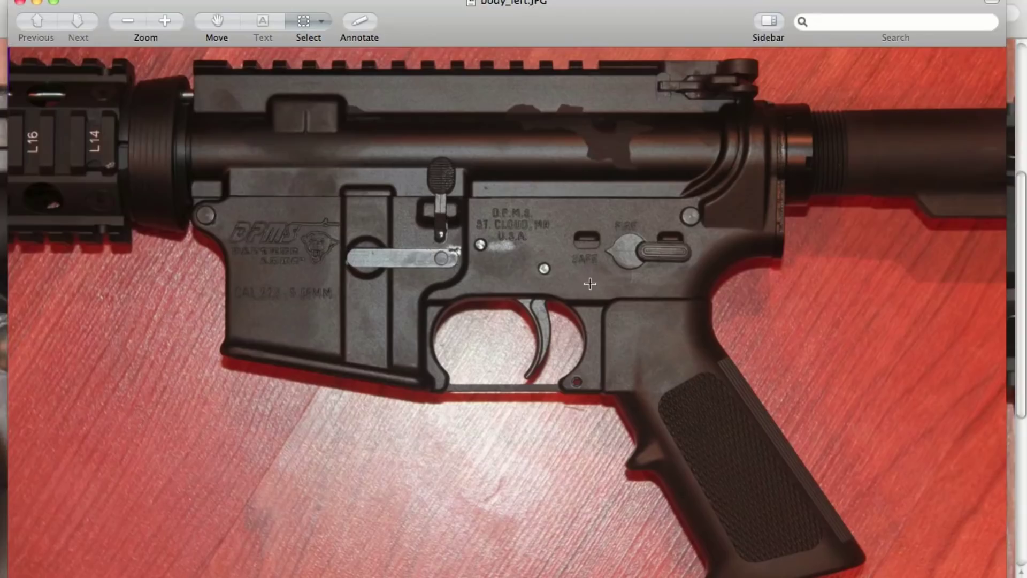
key("super+grave")
key("super+grave")
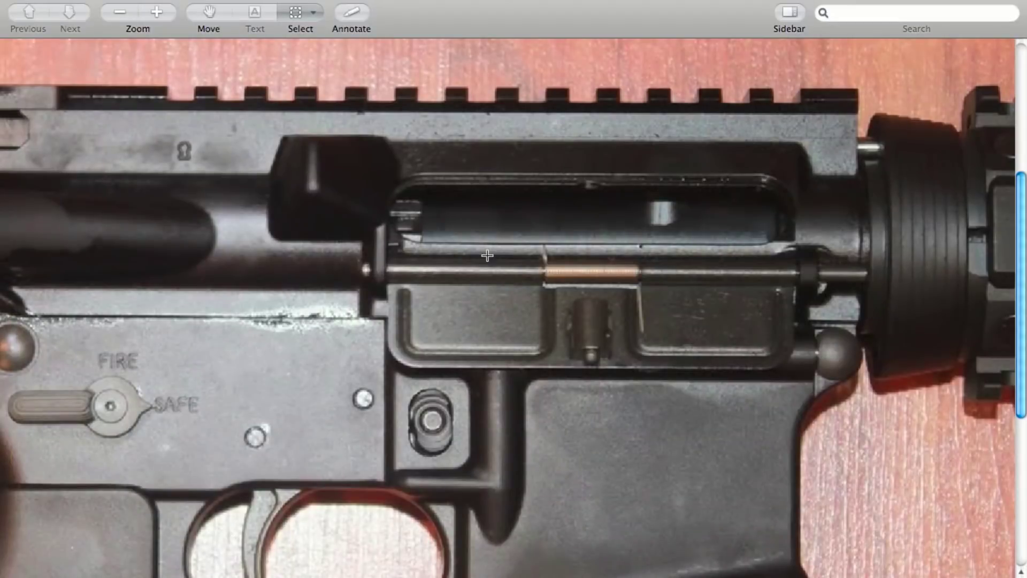
key("super+grave")
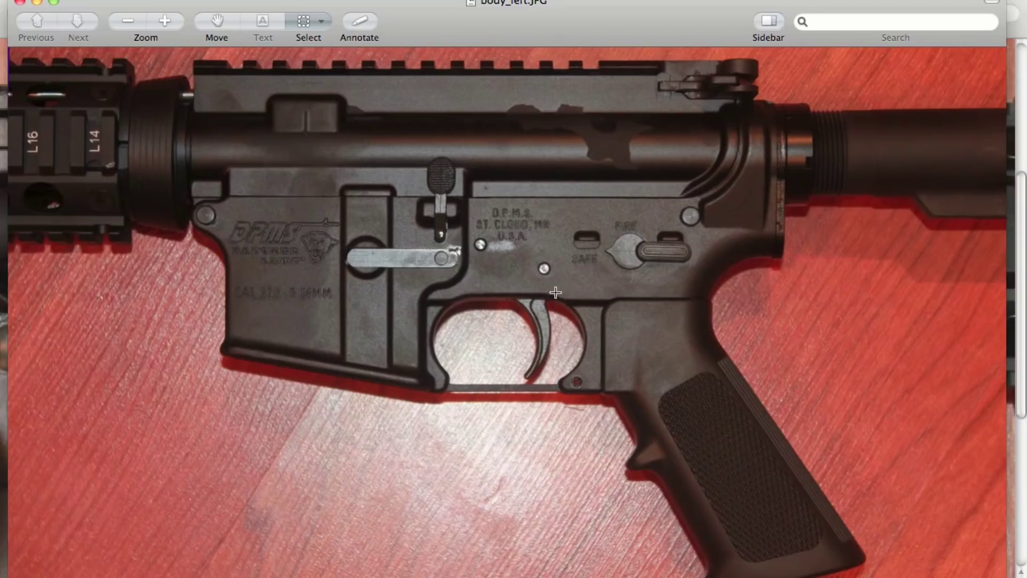
key("super+grave")
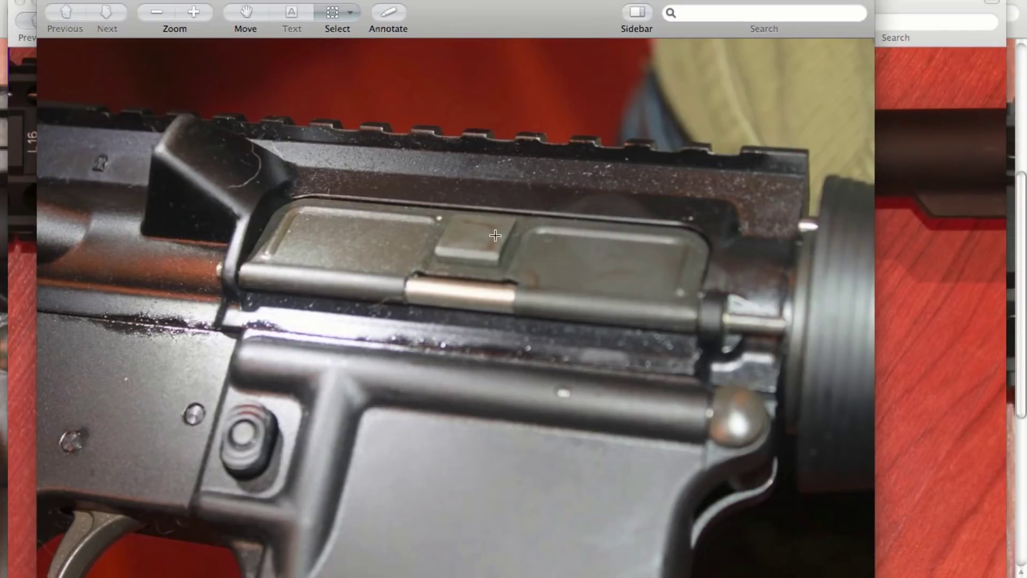
key("super+grave")
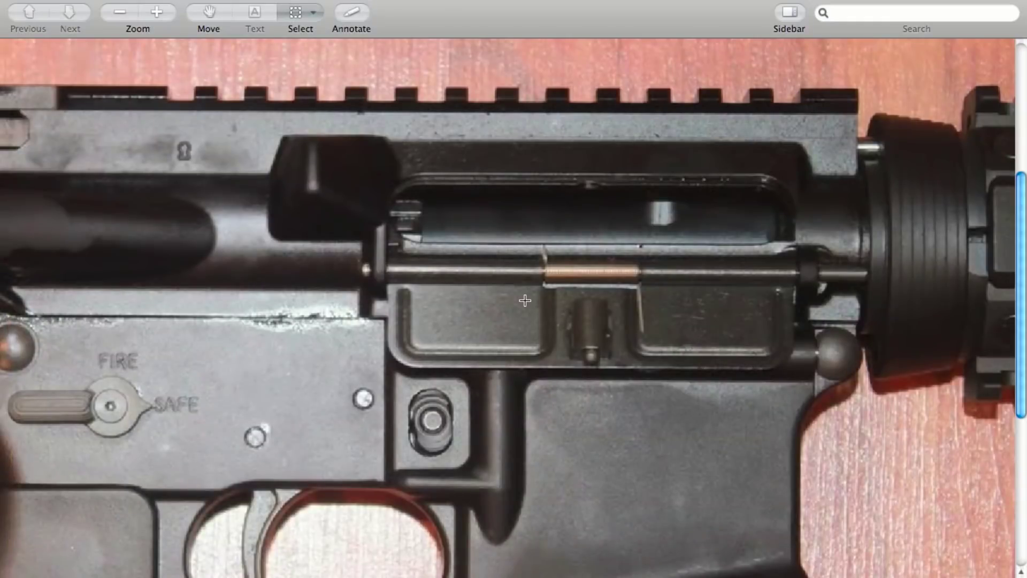
key("super+grave")
key("super+grave")
Step: Switch back to Blender, enter Edit Mode on the receiver mesh, and set face select mode at the cover's central panel
key("super+Tab")
key("super+Tab")
key("super+shift+Tab")
key("Tab")
key("Tab")
right_click(445, 197)
key("Tab")
right_click(452, 193)
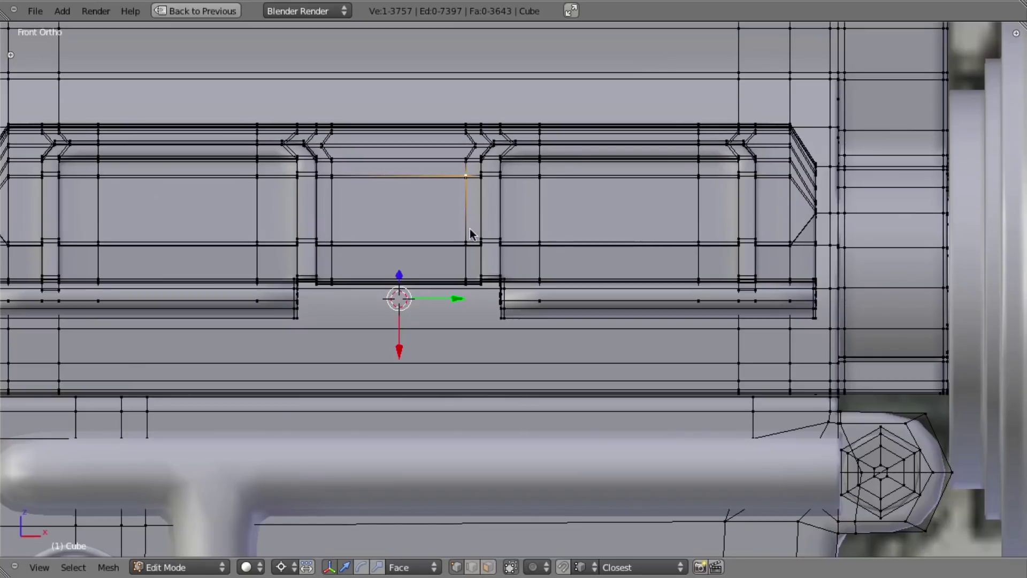
middle_click_drag(470, 229, 556, 259)
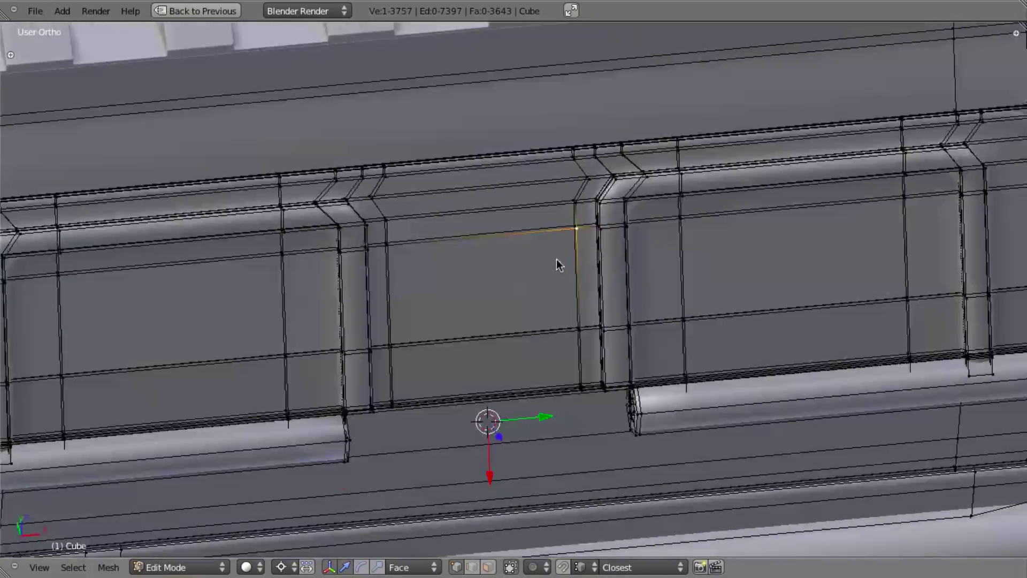
scroll(556, 258, "up", 5)
key("ctrl+Tab")
left_click(684, 452)
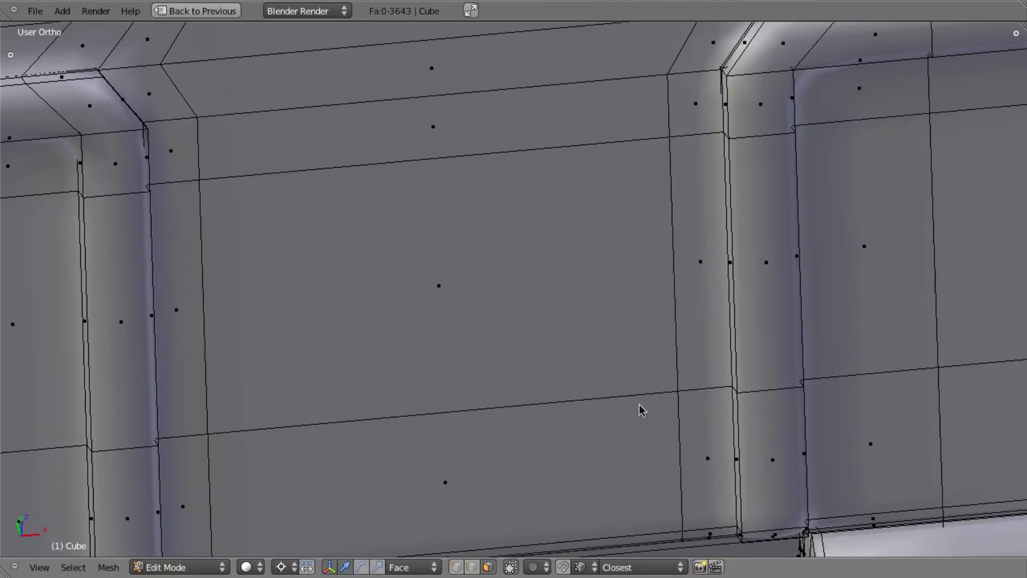
Step: Duplicate the cover's central face in place and narrow the copy along global X to about 0.87
right_click(479, 246)
key("e")
right_click(784, 300)
key("s")
key("x")
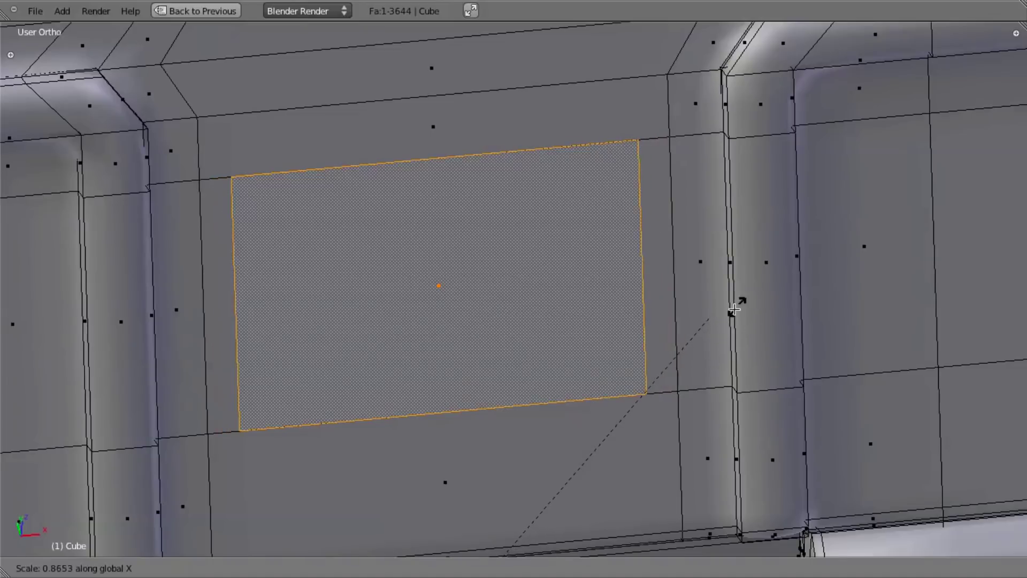
left_click(737, 303)
Step: Move the duplicated central face along a face-oriented axis
scroll(702, 357, "down", 5)
scroll(626, 424, "up", 6)
middle_click_drag(625, 424, 649, 410)
key("g")
key("z")
key("z")
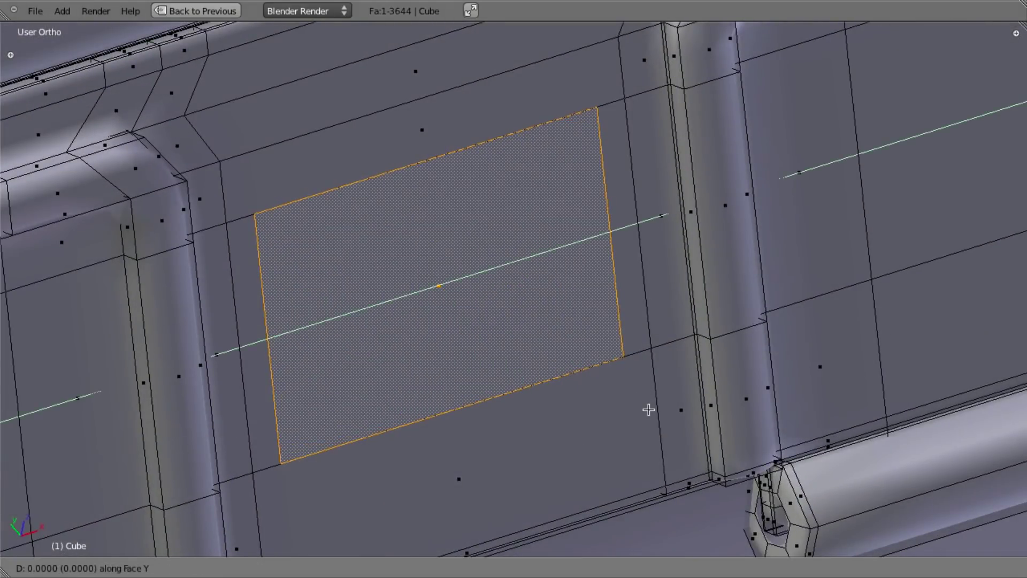
left_click(644, 408)
Step: Delete only the face of the duplicated panel, keeping its rectangular outline of edges
key("z")
scroll(594, 399, "down", 4)
middle_click_drag(593, 399, 600, 395)
key("x")
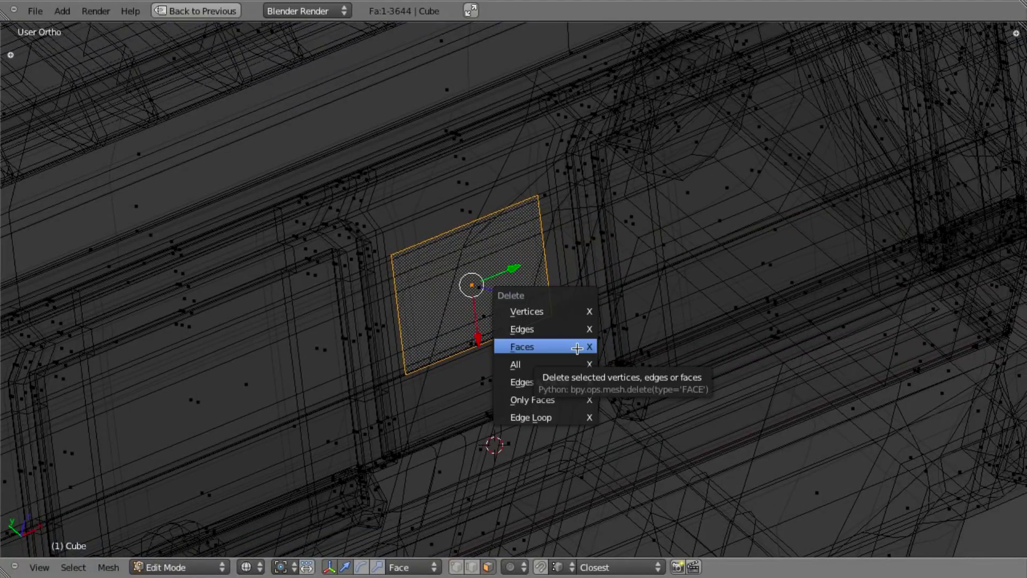
key("x")
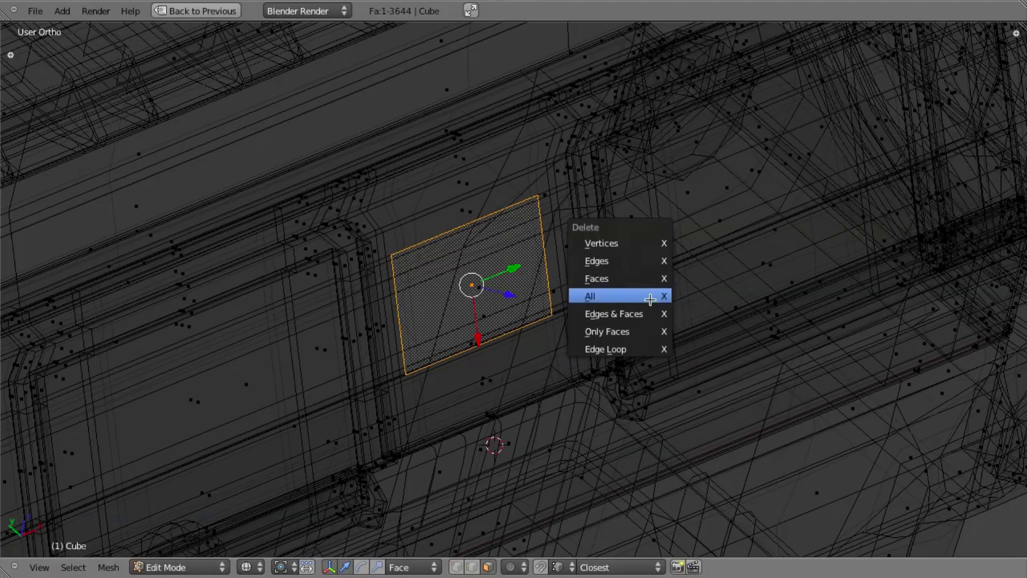
left_click(615, 332)
Step: Select the rectangular edge outline between the cover's two recesses in wireframe and extrude its edges
mouse_move(569, 306)
middle_mouse_down()
mouse_move(619, 305)
mouse_move(646, 273)
middle_mouse_up()
key("z")
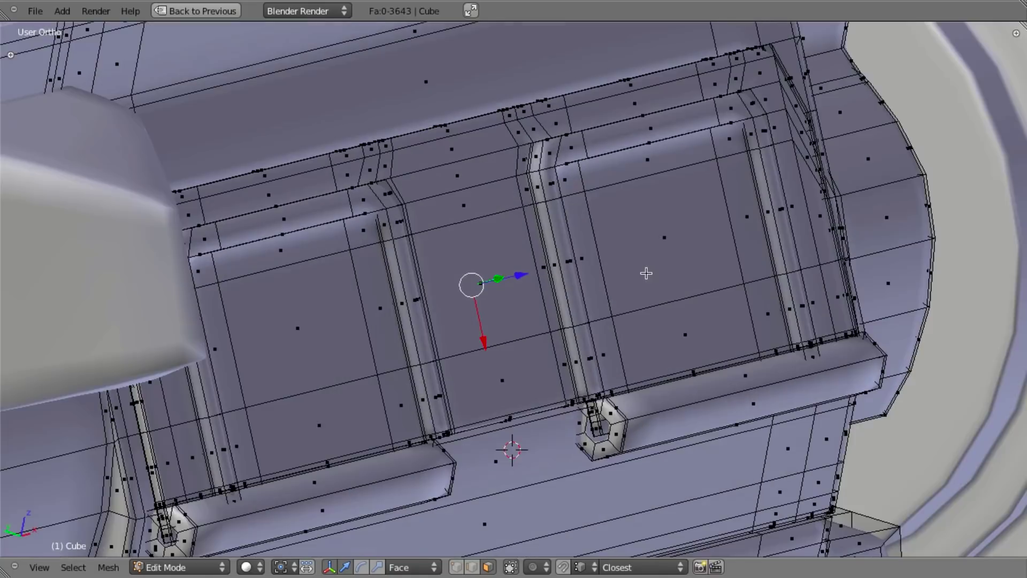
key("z")
key("z")
key("z")
scroll(619, 289, "up", 3)
scroll(594, 309, "down", 4)
right_click(593, 309)
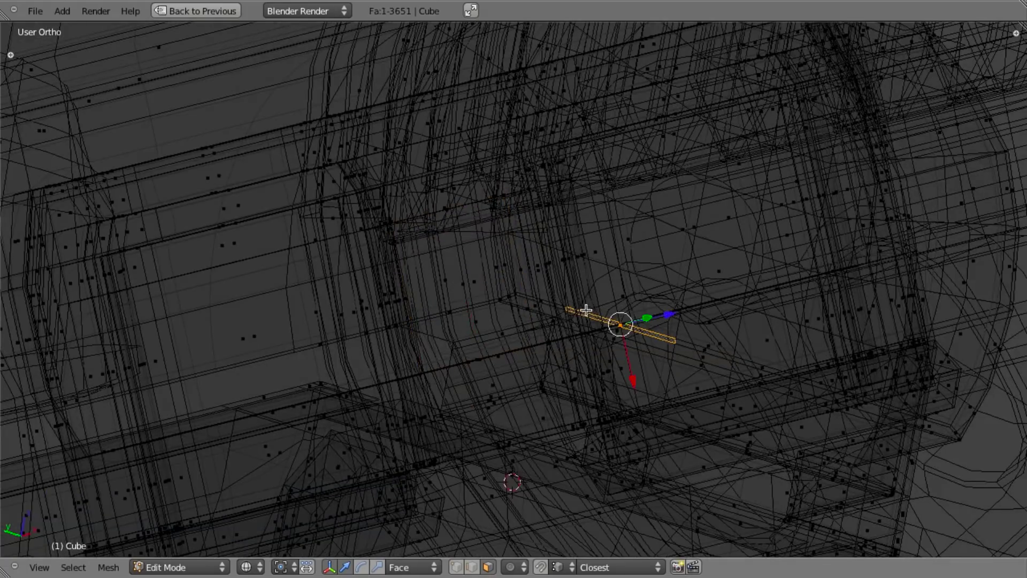
key("z")
key("z")
right_click(535, 289)
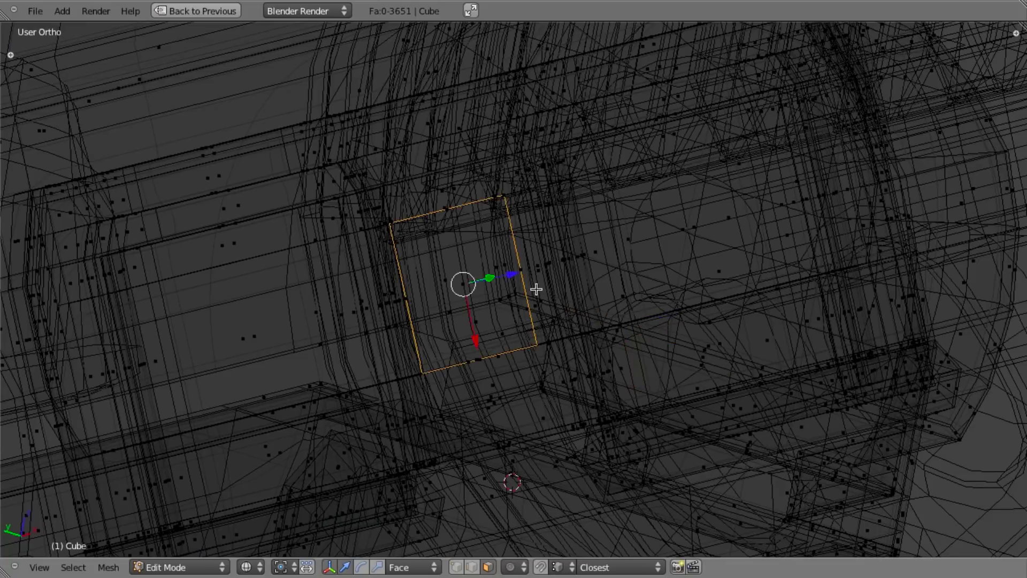
key("alt+e")
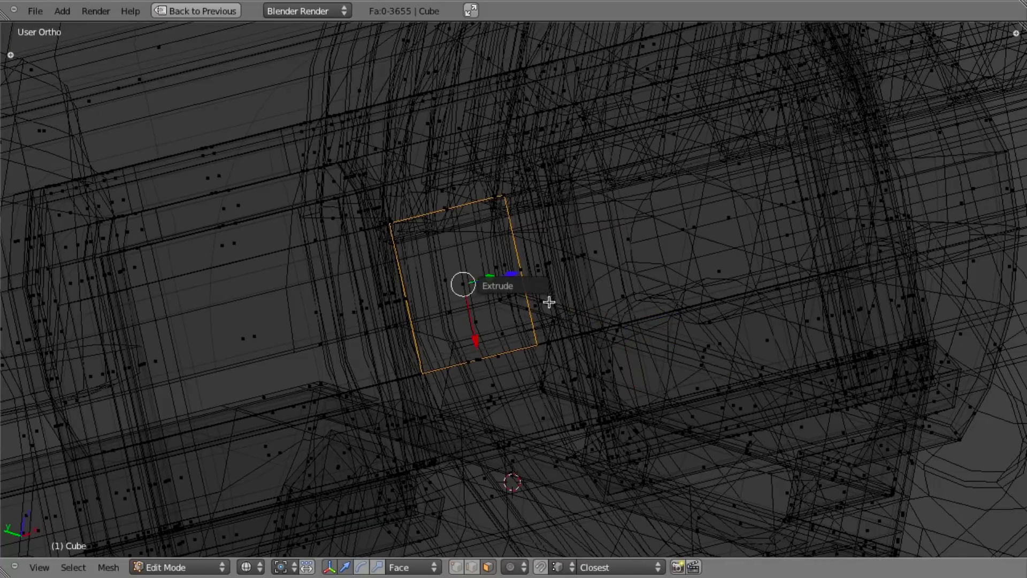
scroll(598, 312, "up", 3)
key("ctrl+Tab")
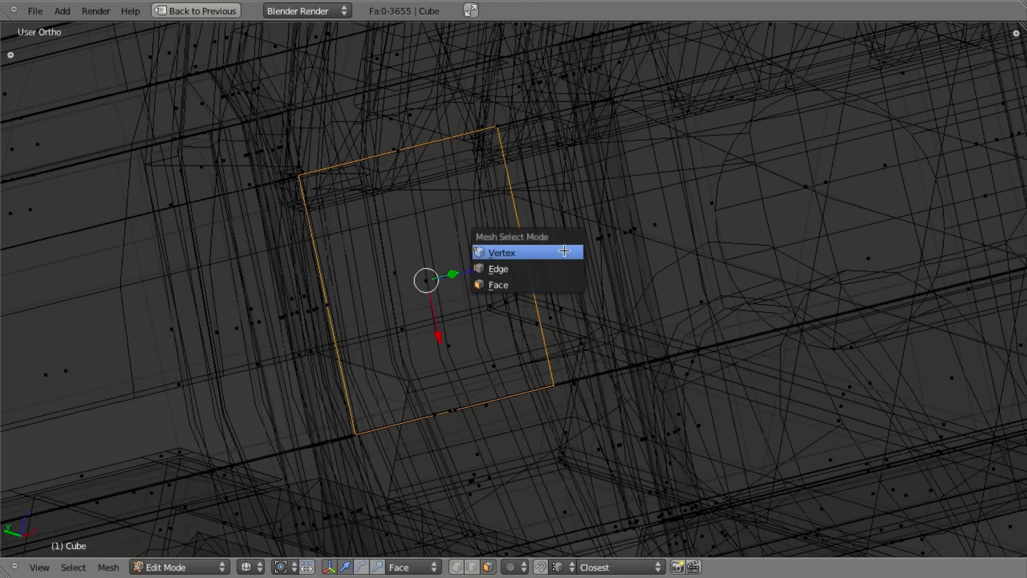
left_click(562, 252)
key("g")
right_click(602, 270)
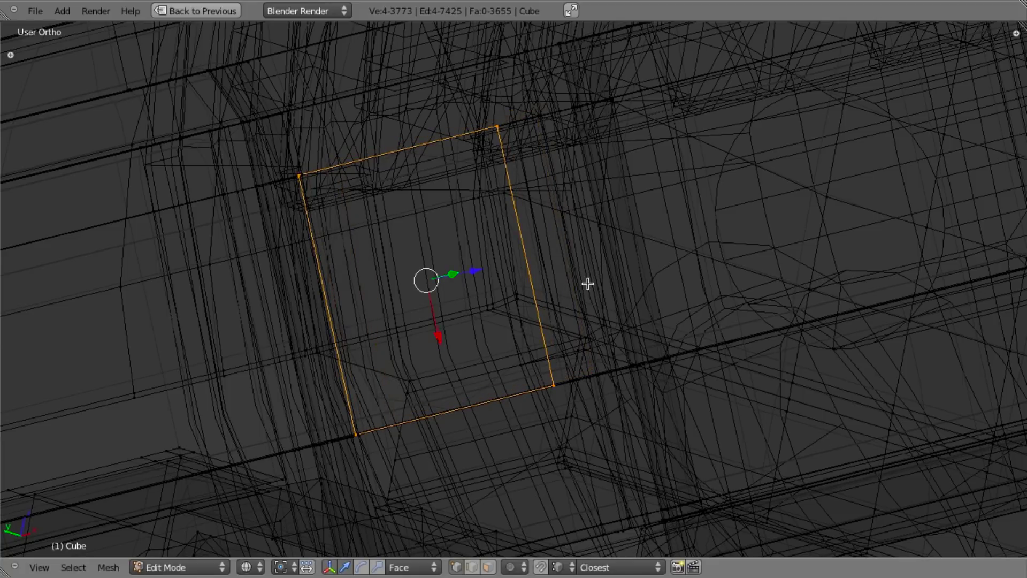
scroll(599, 285, "down", 4)
middle_click_drag(619, 289, 610, 286)
scroll(609, 286, "up", 4)
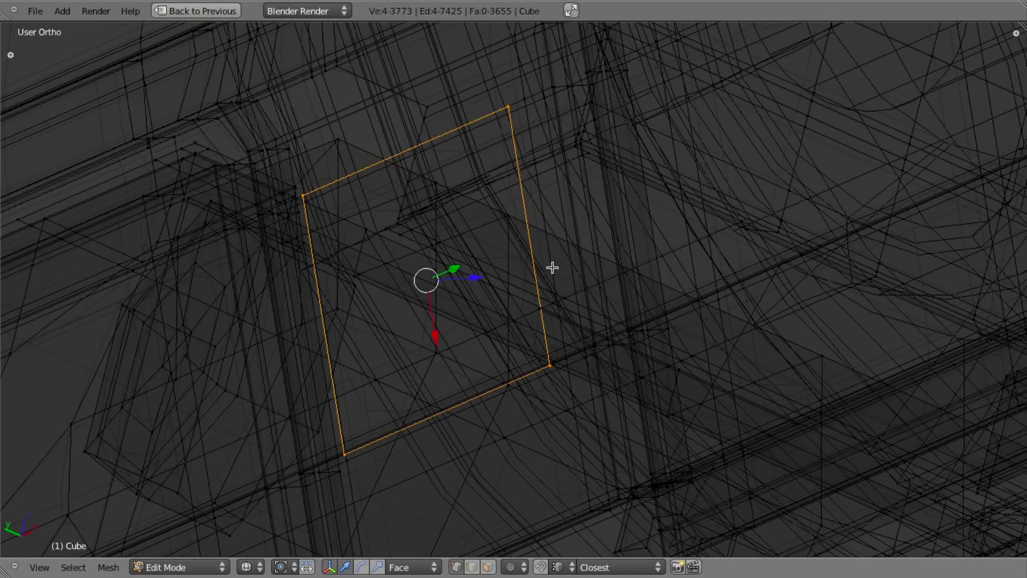
key("g")
right_click(610, 277)
key("ctrl+Tab")
key("3")
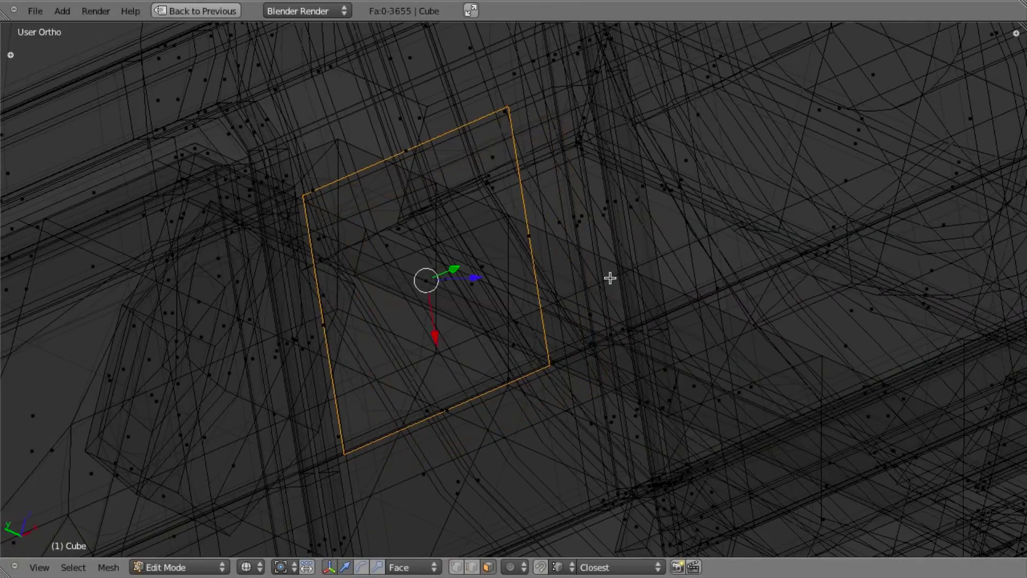
scroll(403, 239, "down", 4)
scroll(467, 256, "up", 2)
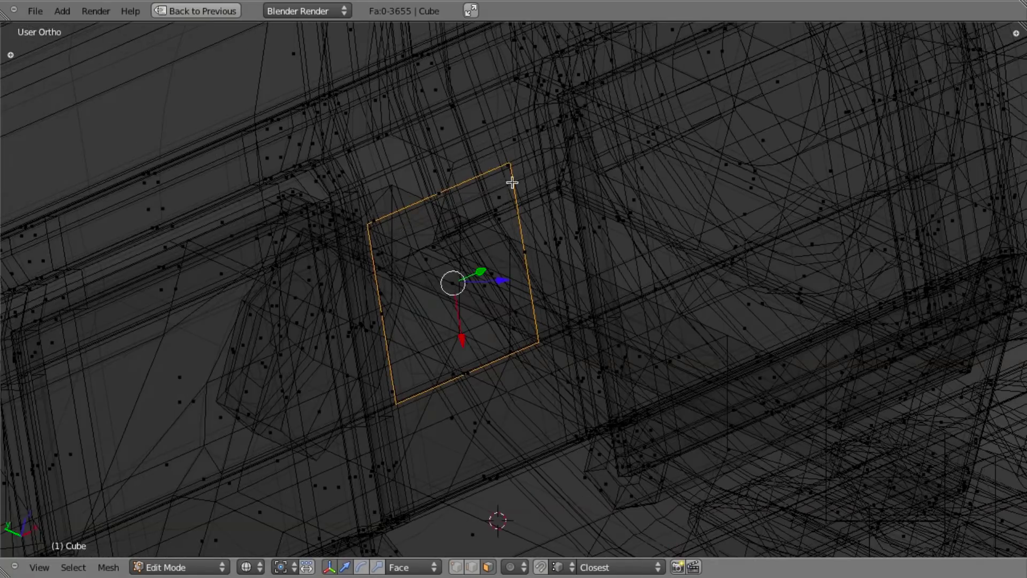
Step: Extrude the latch's rectangular edge outline about 0.02 outward along its face Z axis in vertex selection mode
key("ctrl+Tab")
left_click(565, 211)
middle_click_drag(609, 292, 624, 298)
key("e")
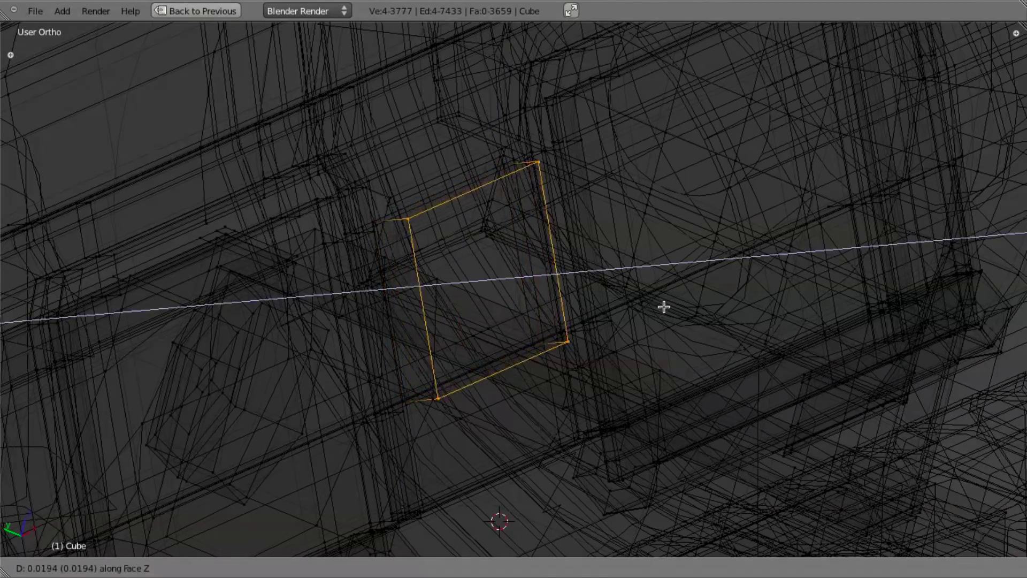
left_click(671, 306)
Step: Check the reference photo and move the extruded latch outline farther out along its face Z axis in solid shading
key("z")
mouse_move(644, 348)
middle_mouse_down()
mouse_move(626, 339)
mouse_move(576, 349)
mouse_move(535, 256)
mouse_move(484, 208)
mouse_move(552, 298)
mouse_move(572, 301)
middle_mouse_up()
key("super+Tab")
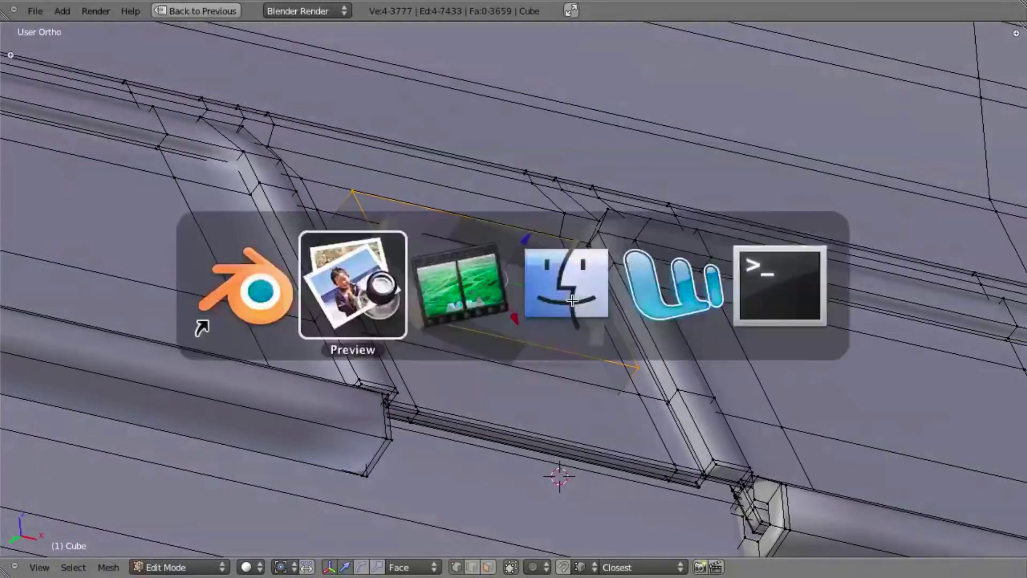
key("super+Tab")
key("g")
key("z")
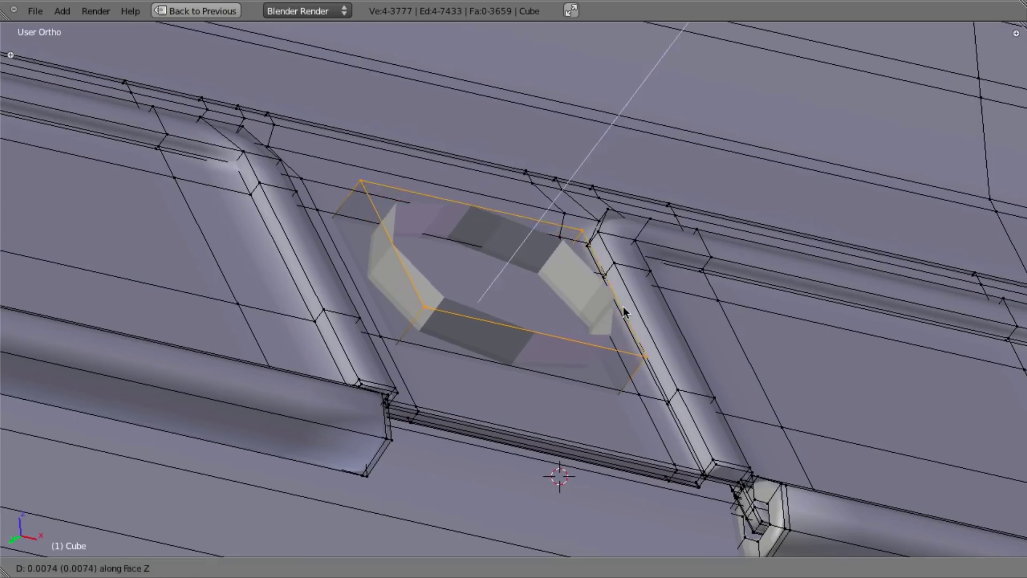
left_click(635, 298)
key("e")
right_click(717, 390)
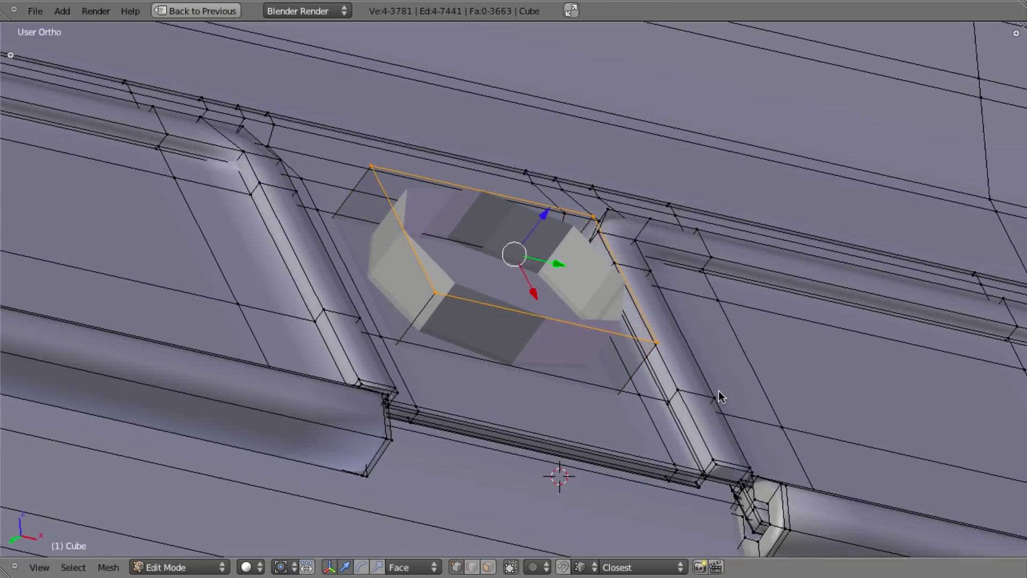
key("s")
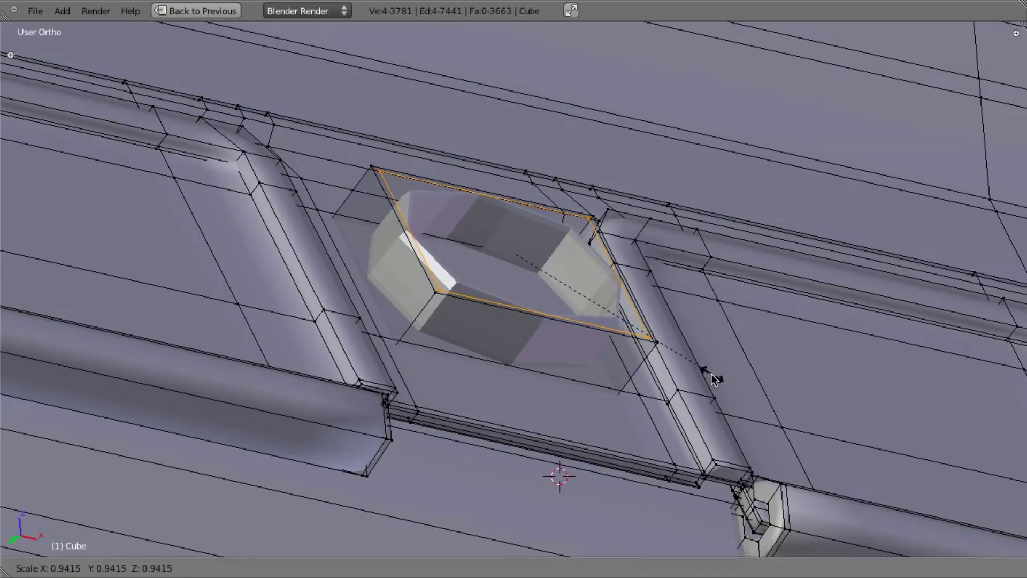
right_click(677, 349)
key("x")
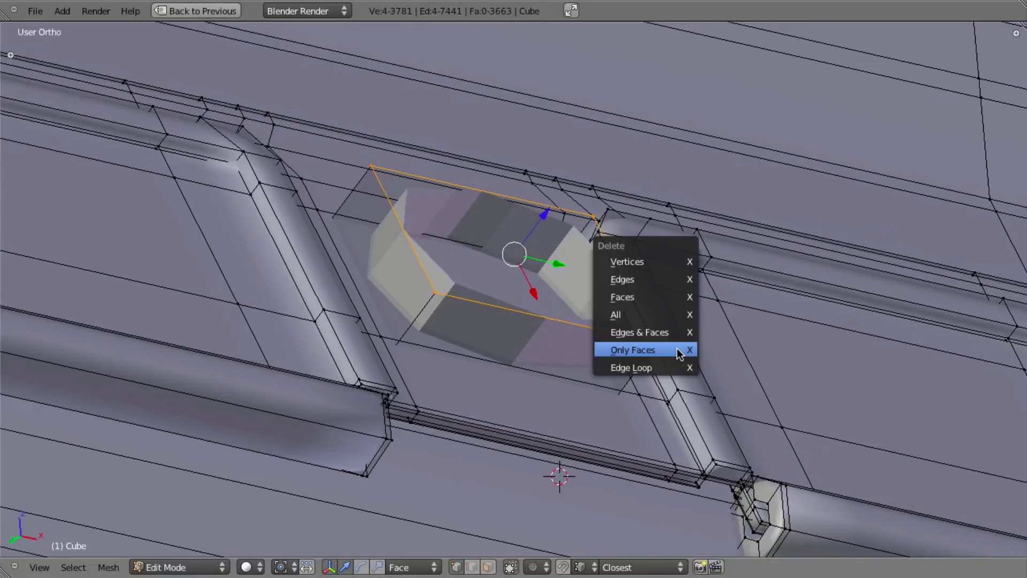
left_click(664, 261)
Step: Select the outer edge outline of the latch block and fill it with a face
right_click(531, 313, "alt")
key("f")
middle_click_drag(499, 227, 590, 275)
key("a")
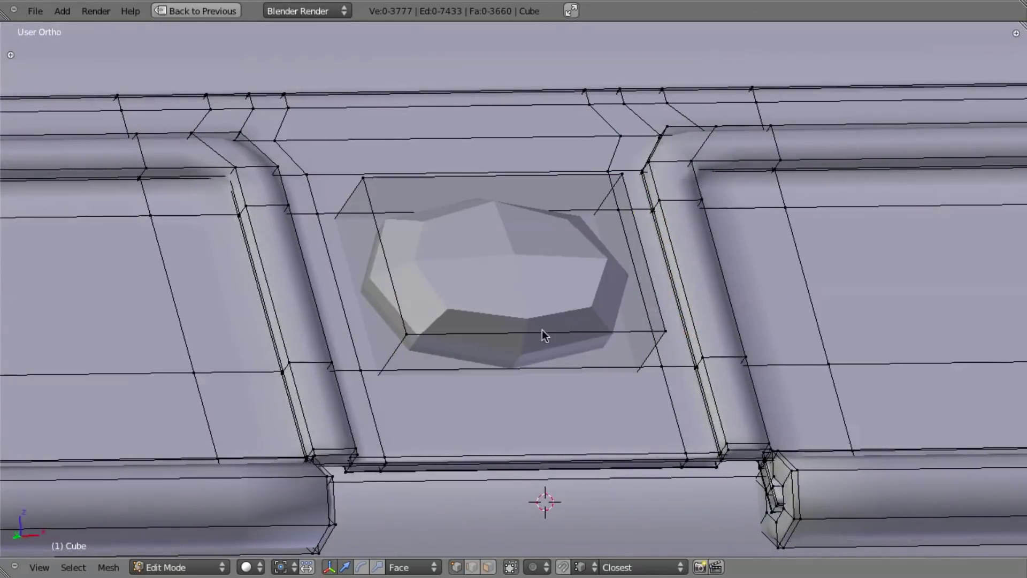
Step: Add two edge loops across the latch block and spread them apart along global X toward its short sides
key("ctrl+r")
scroll(540, 331, "up", 1)
left_click(540, 330)
key("s")
key("x")
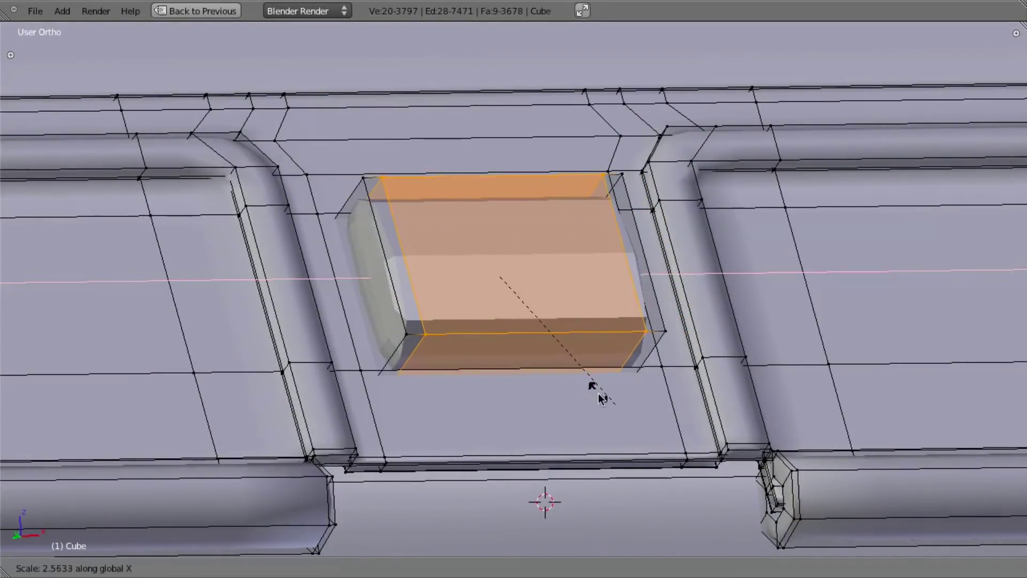
left_click(612, 404)
Step: Add two lengthwise edge loops to the latch block and spread them along face X toward its long edges
key("a")
key("ctrl+r")
scroll(635, 286, "up", 2)
scroll(635, 285, "down", 1)
left_click(634, 284)
key("s")
key("x")
key("x")
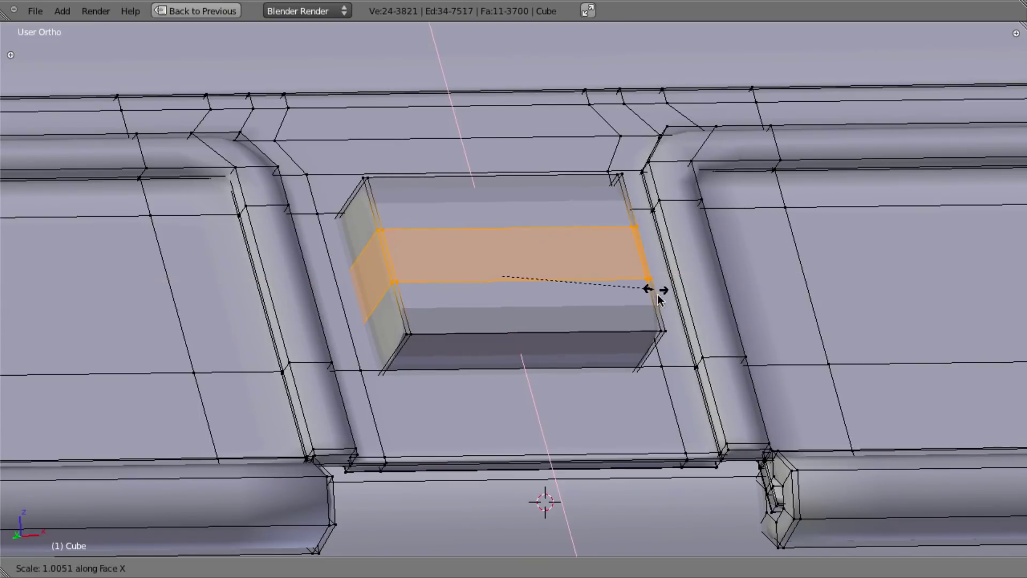
left_click(888, 399)
Step: Select the entire mesh and shade it smooth
scroll(617, 324, "down", 4)
middle_click_drag(617, 323, 696, 365)
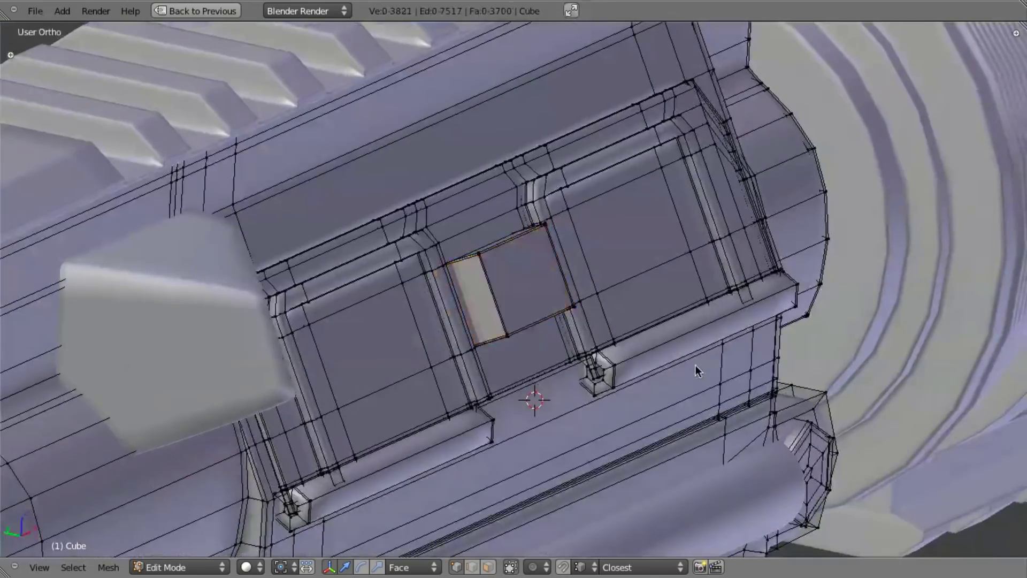
key("a")
key("a")
key("w")
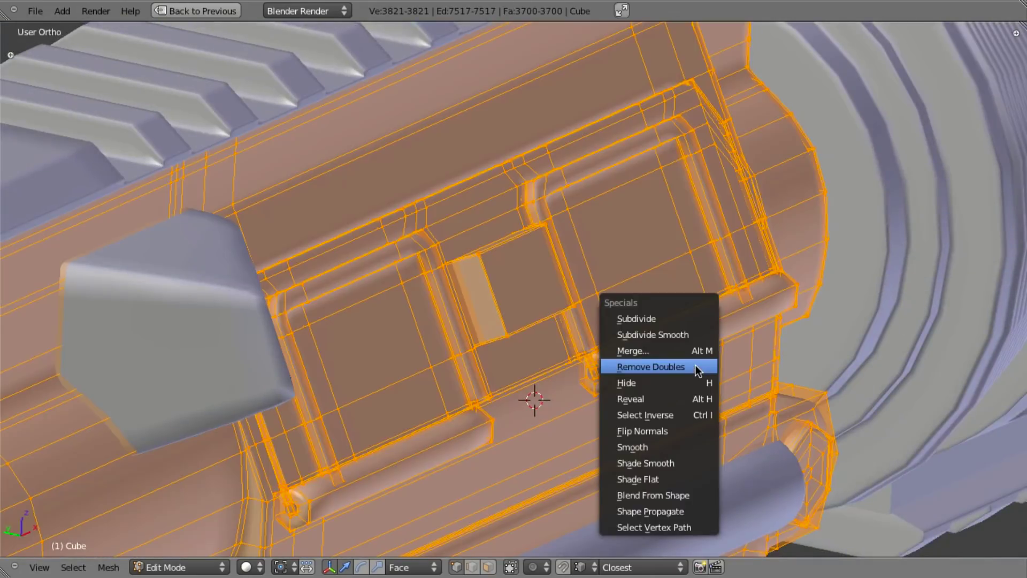
left_click(693, 461)
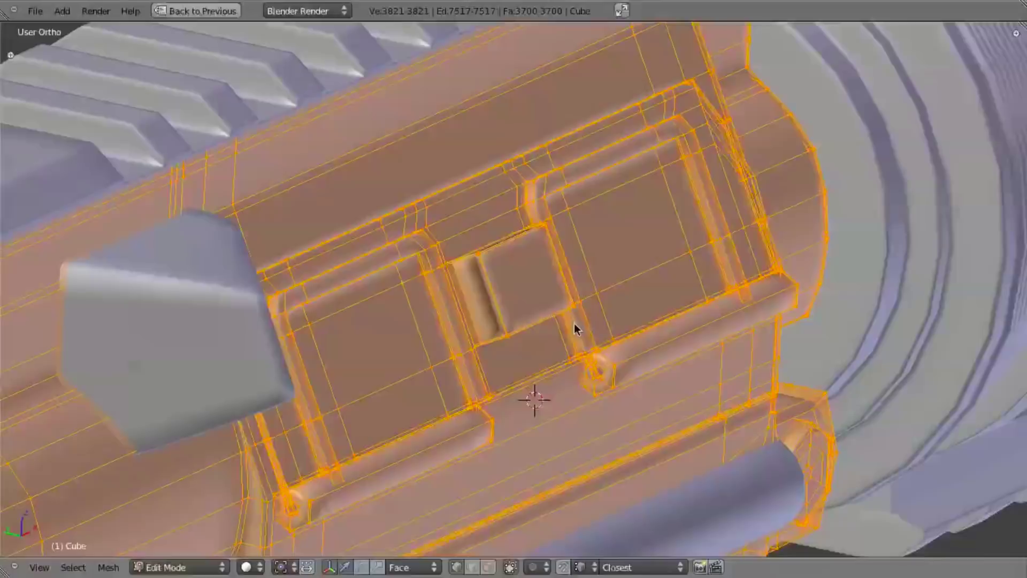
scroll(575, 328, "up", 4)
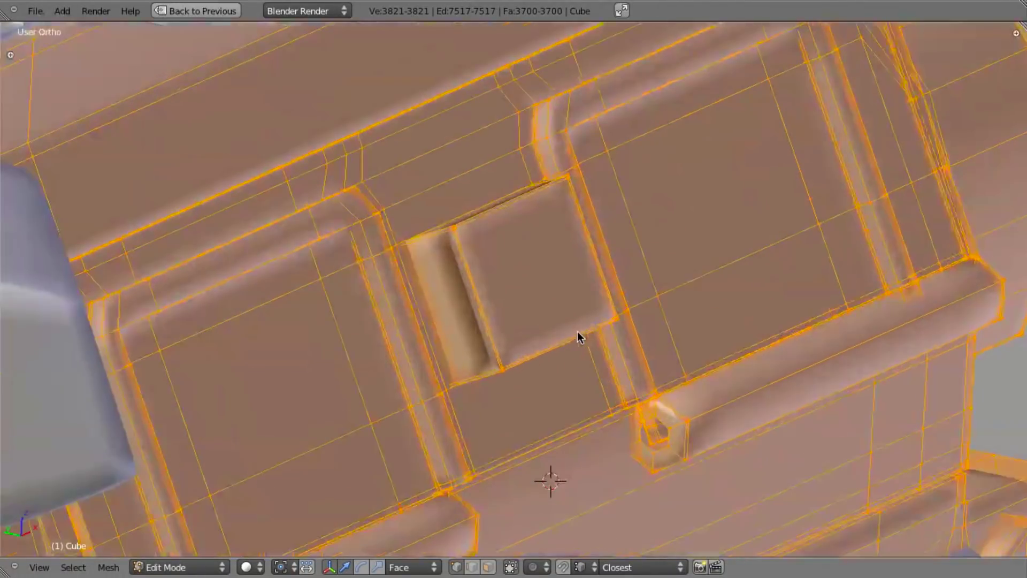
key("w")
left_click(592, 385)
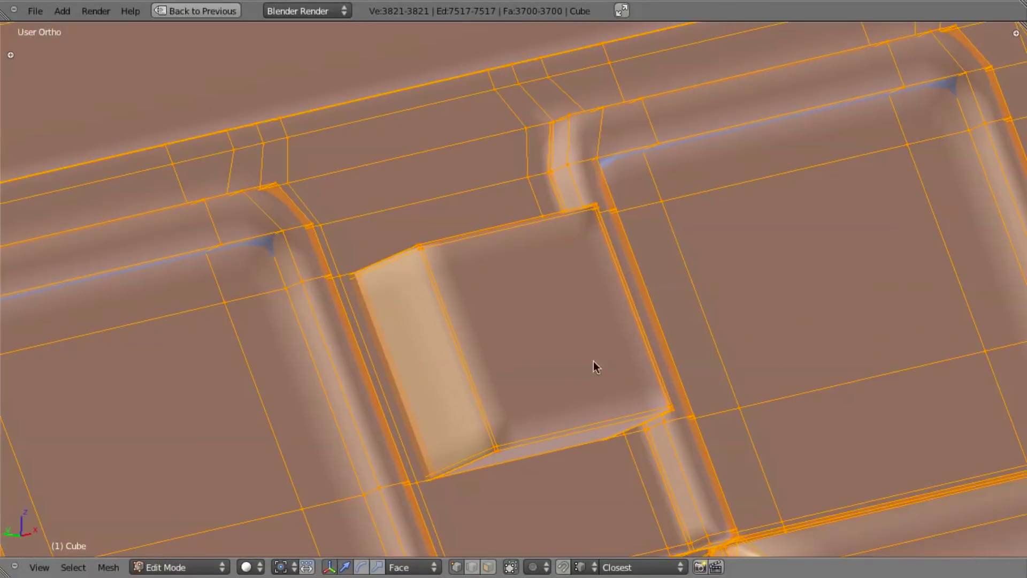
Step: Add one edge loop across the lower part of the latch's front face and another around its side walls
middle_click_drag(593, 362, 473, 290)
key("a")
key("ctrl+r")
left_click(448, 303)
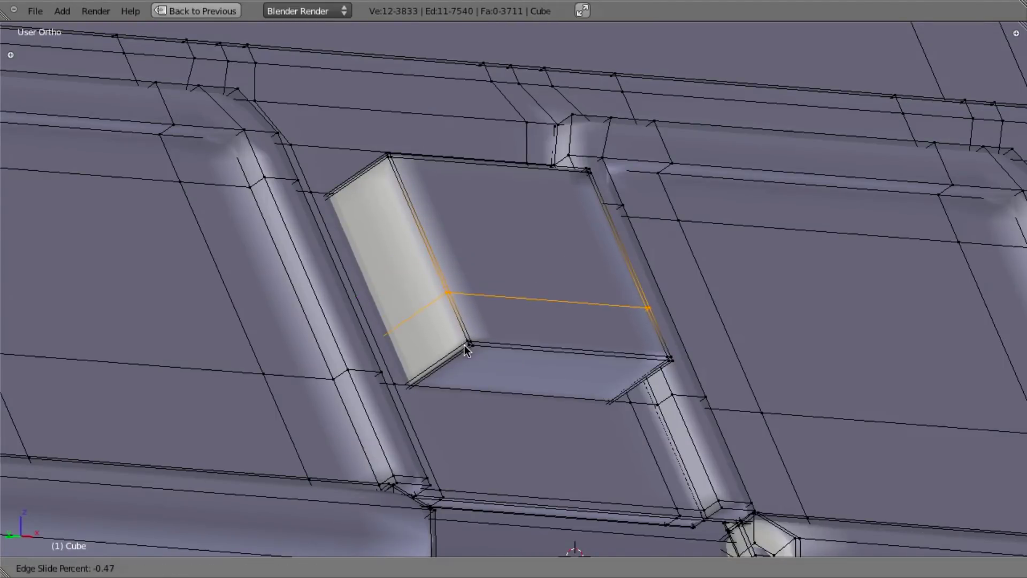
left_click(467, 358)
key("ctrl+r")
left_click(458, 357)
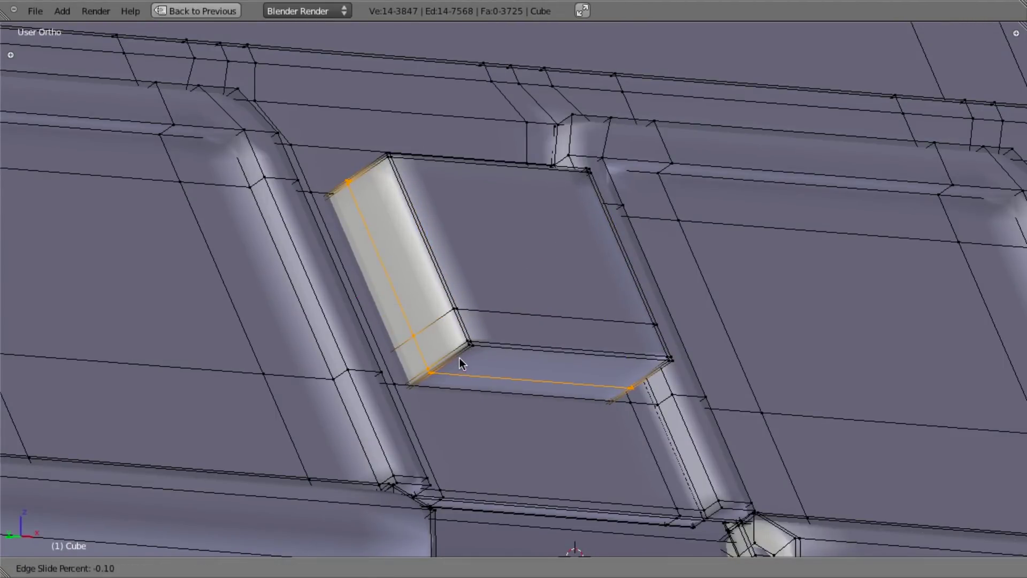
left_click(483, 351)
Step: Slide the outer edge of the latch's underside inward toward the side-wall loop
scroll(572, 329, "up", 5)
right_click(479, 332, "alt")
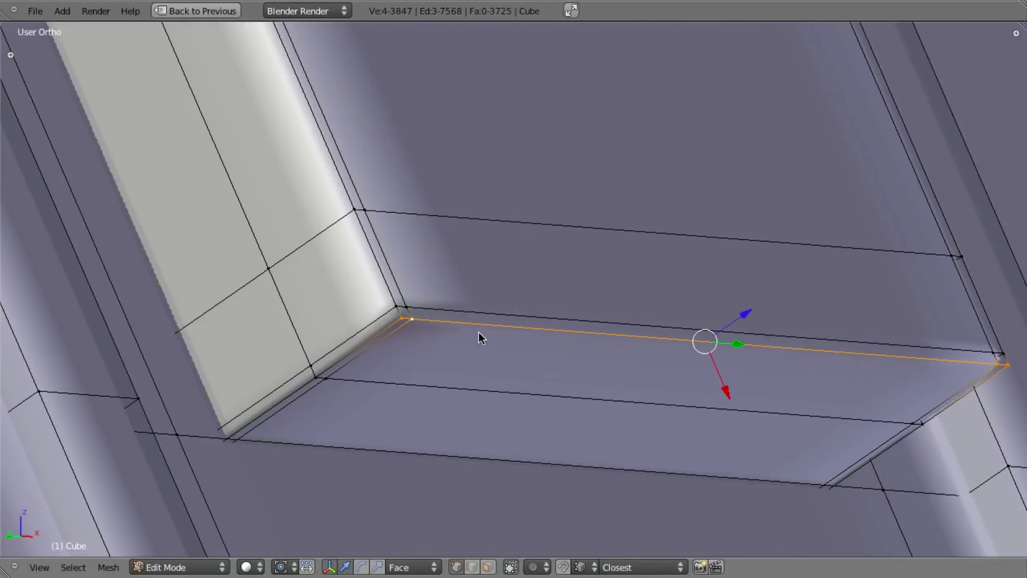
key("ctrl+e")
left_click(528, 335)
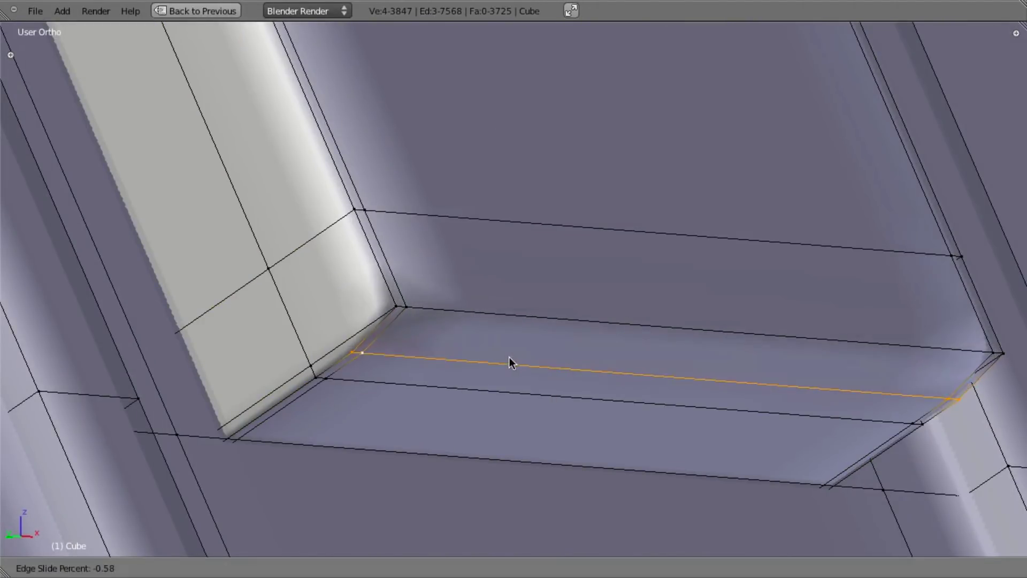
left_click(509, 358)
Step: Limit the selection to the latch's lower front edge and slide it up the front face to form a bevel
key("a")
right_click(514, 320, "alt")
key("z")
key("b")
middle_click_drag(183, 328, 495, 547)
key("b")
middle_click_drag(592, 394, 915, 543)
key("z")
key("ctrl+e")
left_click(787, 476)
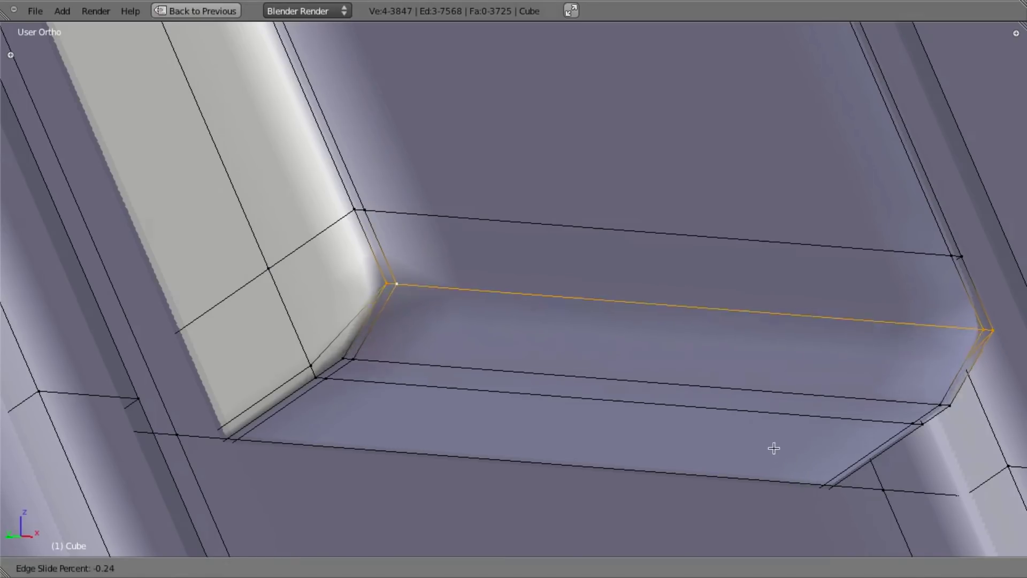
left_click(757, 422)
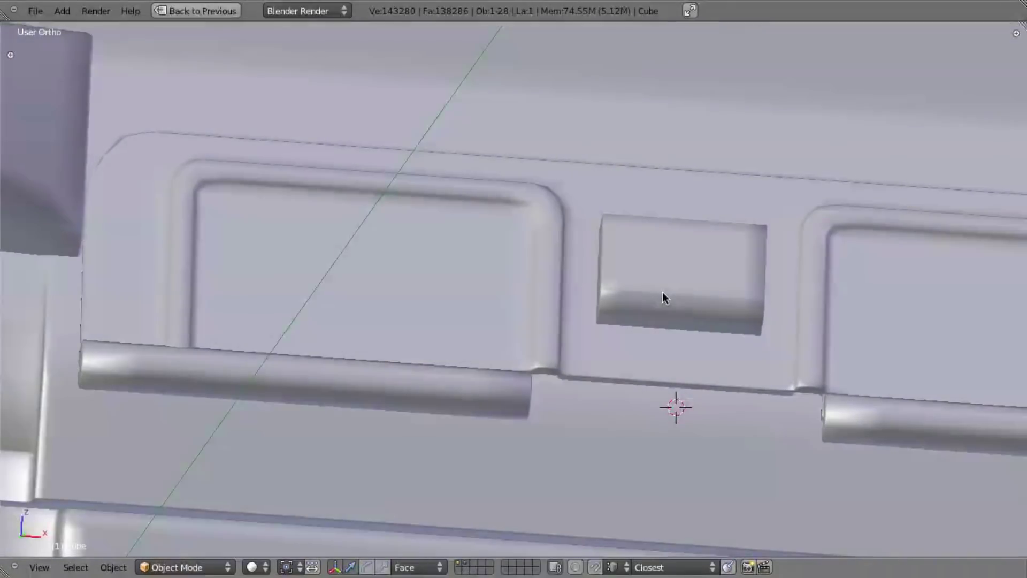
Step: Try to add another edge loop around the latch block's side walls near the front face
key("Tab")
scroll(676, 298, "up", 4)
scroll(667, 307, "up", 1)
middle_click_drag(859, 303, 671, 322, "shift")
key("a")
middle_click_drag(547, 296, 538, 294)
key("ctrl+r")
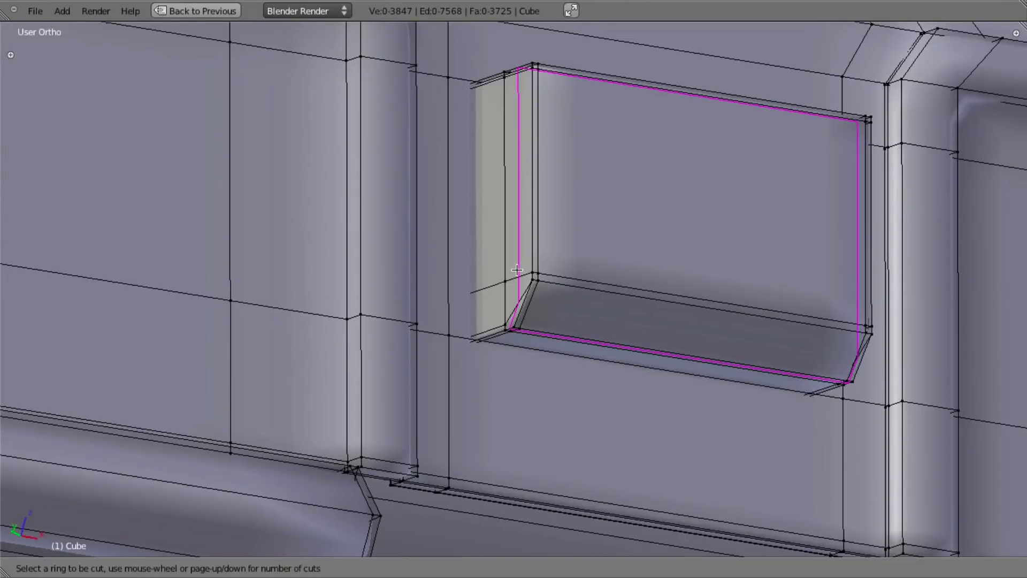
left_click(517, 267)
left_click(523, 263)
key("a")
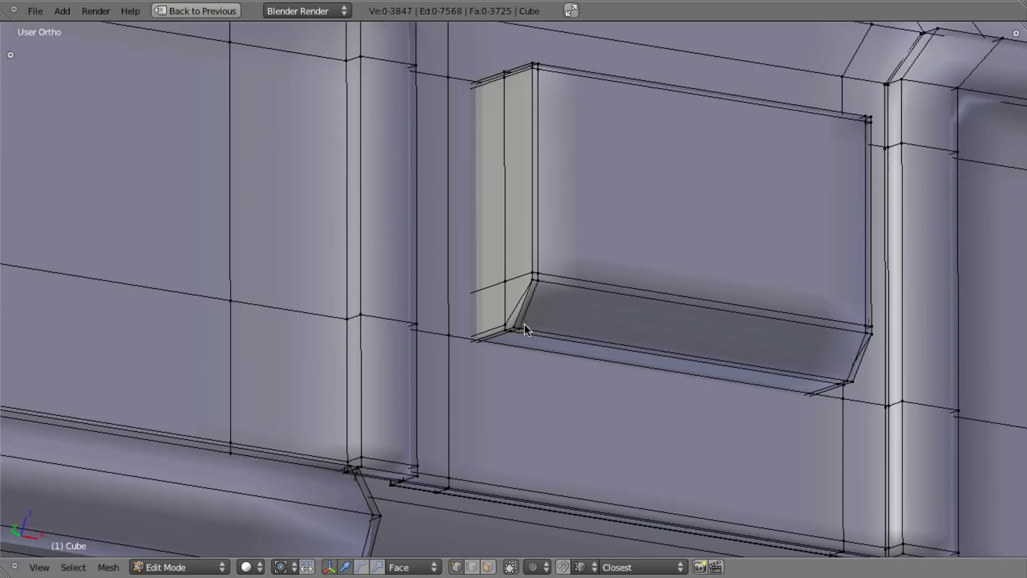
Step: Select the whole linked latch block and flatten it along its face Z axis
scroll(535, 323, "down", 3)
middle_click_drag(551, 328, 563, 279)
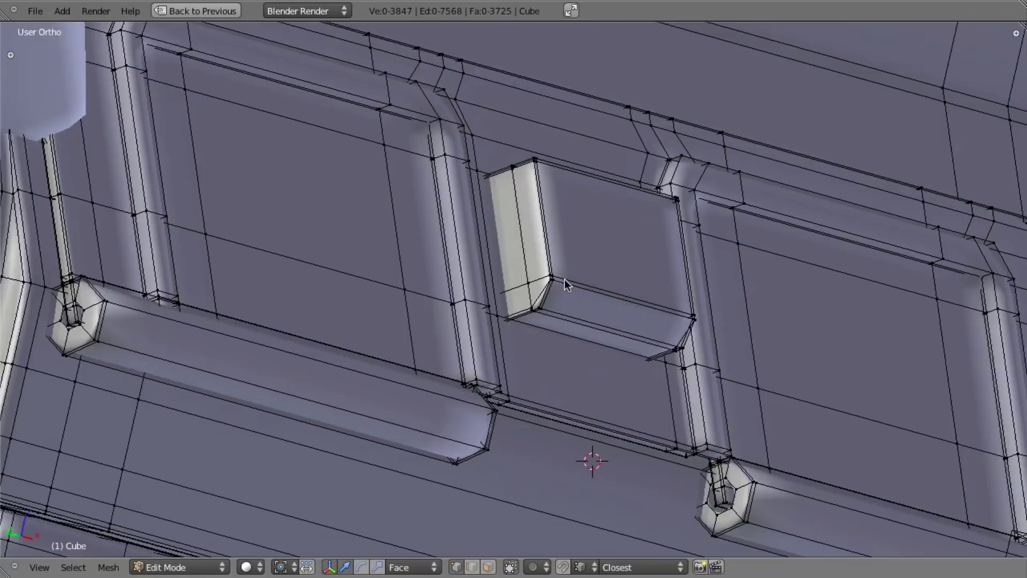
key("l")
scroll(552, 270, "up", 3)
middle_click_drag(620, 339, 736, 354)
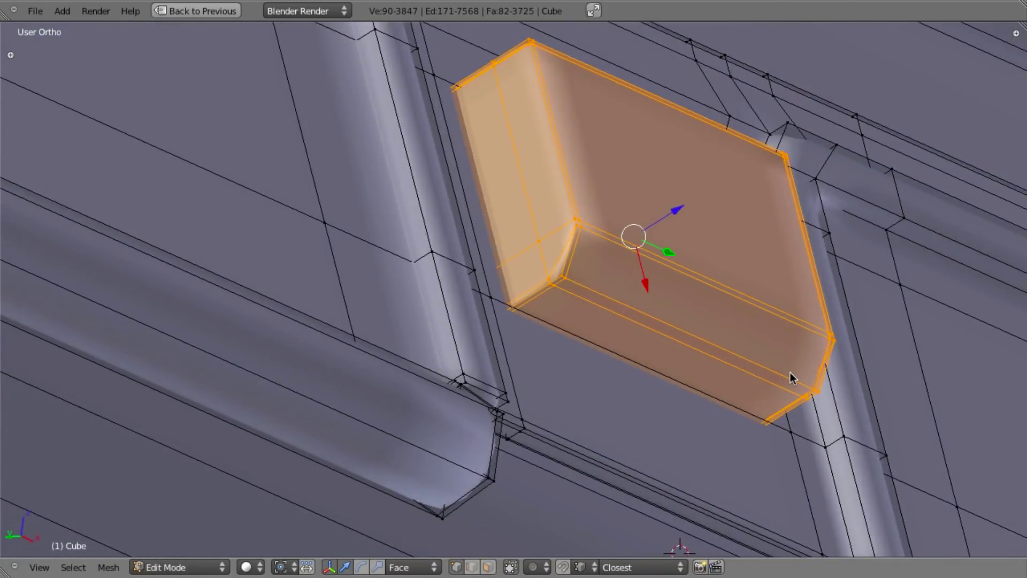
key("s")
key("z")
key("z")
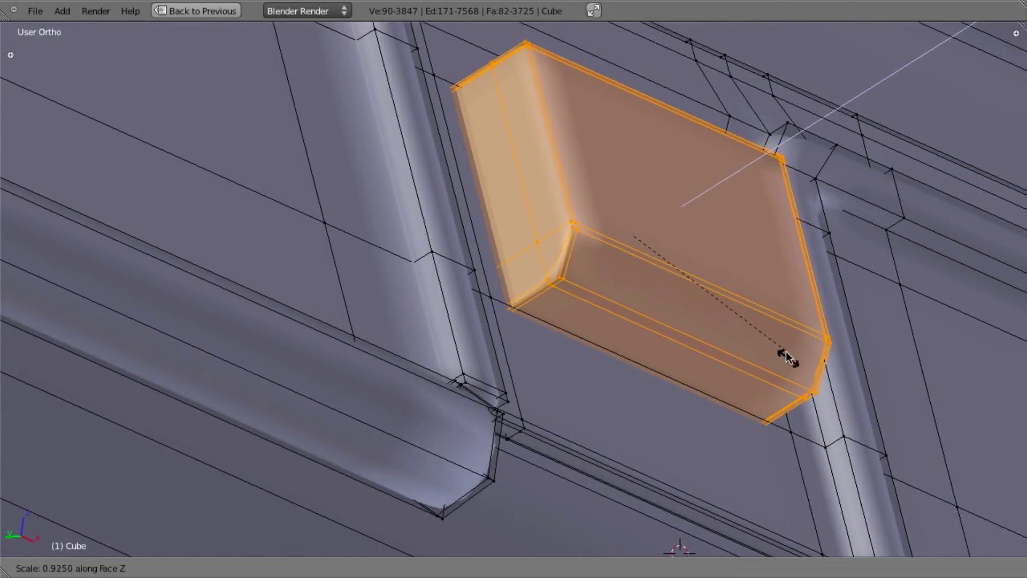
left_click(730, 319)
middle_click_drag(730, 319, 669, 234)
middle_click_drag(628, 310, 595, 255)
Step: Compare the ejection port cover and its latch in object mode with the open and closed cover reference photos in Preview
key("Tab")
scroll(594, 255, "down", 7)
middle_click_drag(512, 258, 624, 363)
scroll(531, 319, "down", 4)
scroll(413, 210, "down", 3)
scroll(624, 362, "up", 2)
key("super+Tab")
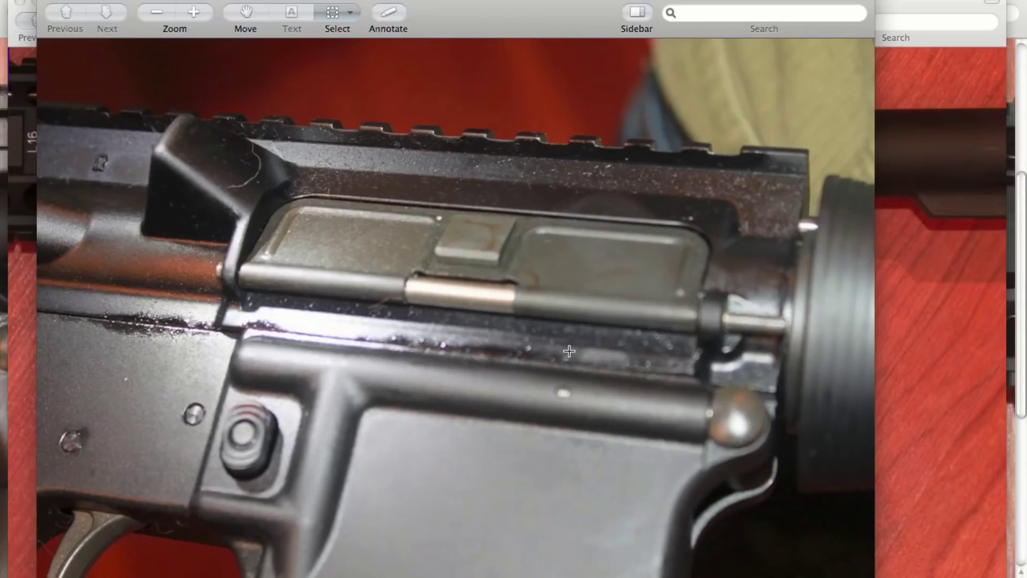
key("super+grave")
key("super+grave")
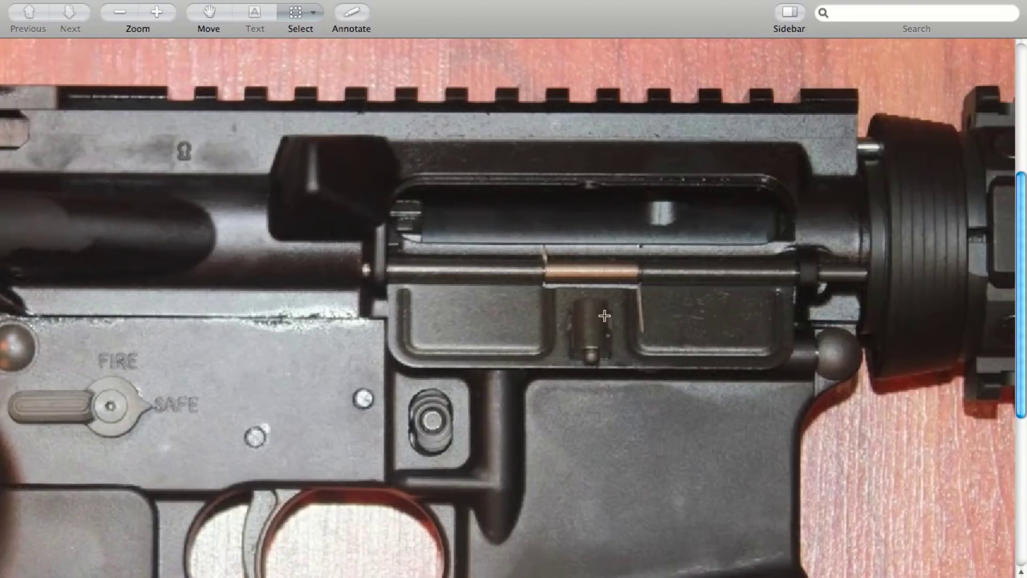
key("super+grave")
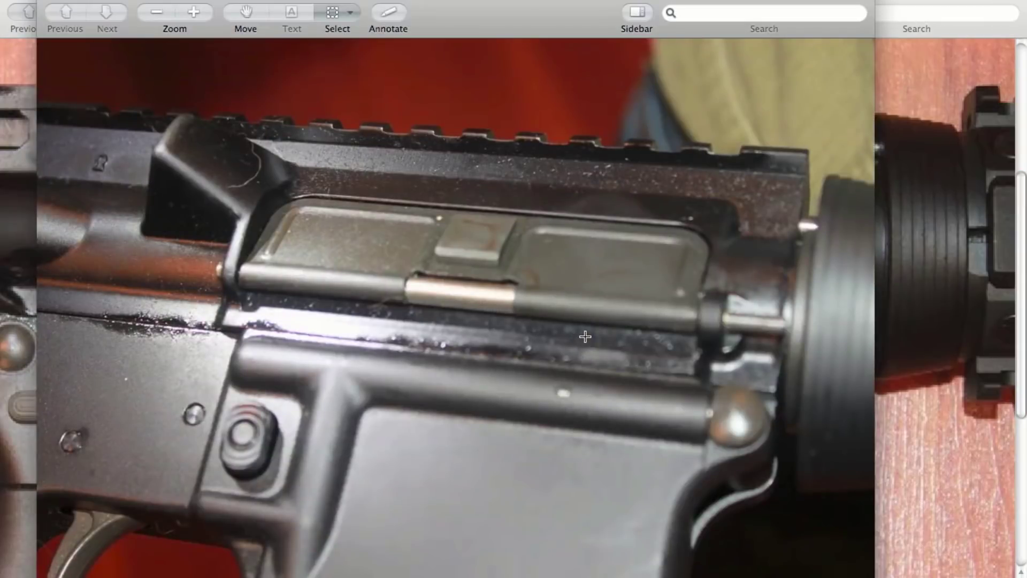
key("super+Tab")
scroll(580, 334, "up", 4)
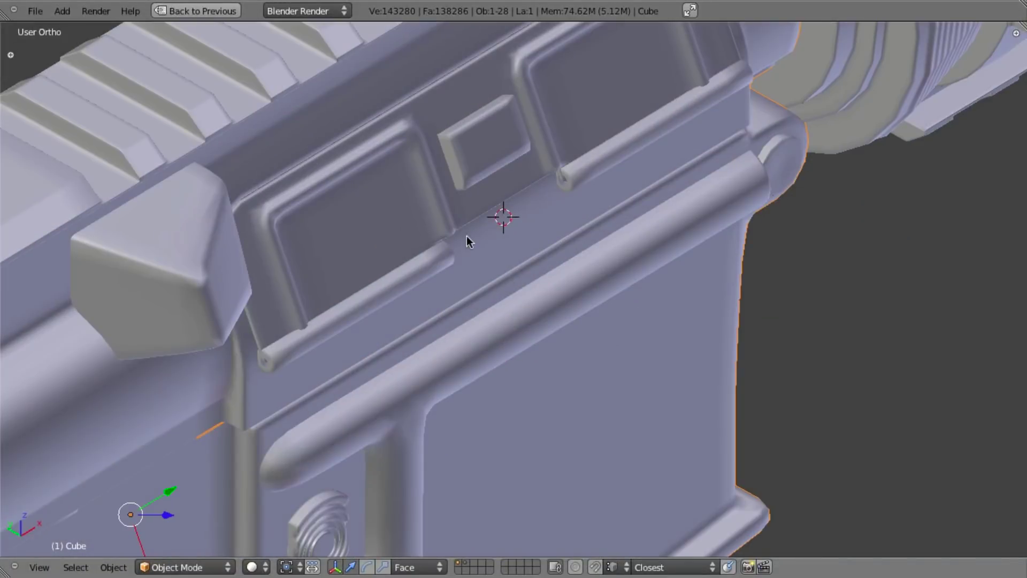
Step: Examine the receiver's side mesh below the ejection port cover, around the bolt catch ridge and magazine well
middle_click_drag(451, 251, 1012, 32, "shift")
key("Tab")
key("a")
middle_click_drag(823, 153, 812, 158)
key("KP_3")
middle_click_drag(663, 183, 745, 271, "shift")
middle_click_drag(601, 200, 578, 413, "shift")
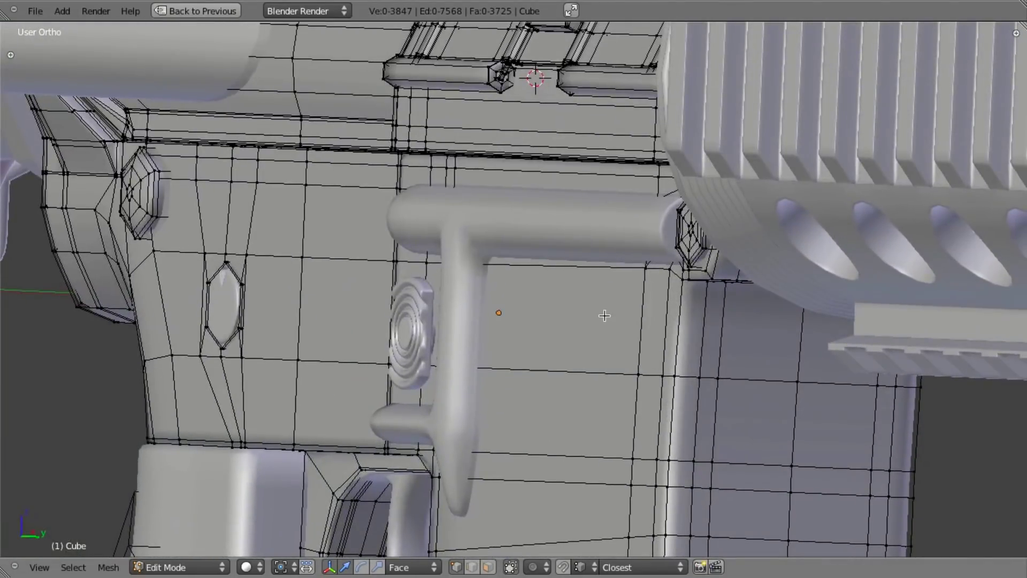
middle_click_drag(600, 285, 578, 488, "shift")
scroll(541, 368, "up", 3)
key("Tab")
Step: Hide all objects except the receiver and return to editing its mesh
key("space")
left_click(702, 317)
left_click(683, 291)
key("z")
key("z")
key("shift+h")
scroll(534, 309, "down", 8)
scroll(583, 314, "up", 7)
key("Tab")
Step: Select both linked hinge rods below the ejection port cover and snap the 3D cursor to the midpoint between them
middle_click_drag(582, 314, 647, 348, "shift")
scroll(512, 338, "up", 3)
key("a")
key("a")
key("l")
key("l")
key("shift+s")
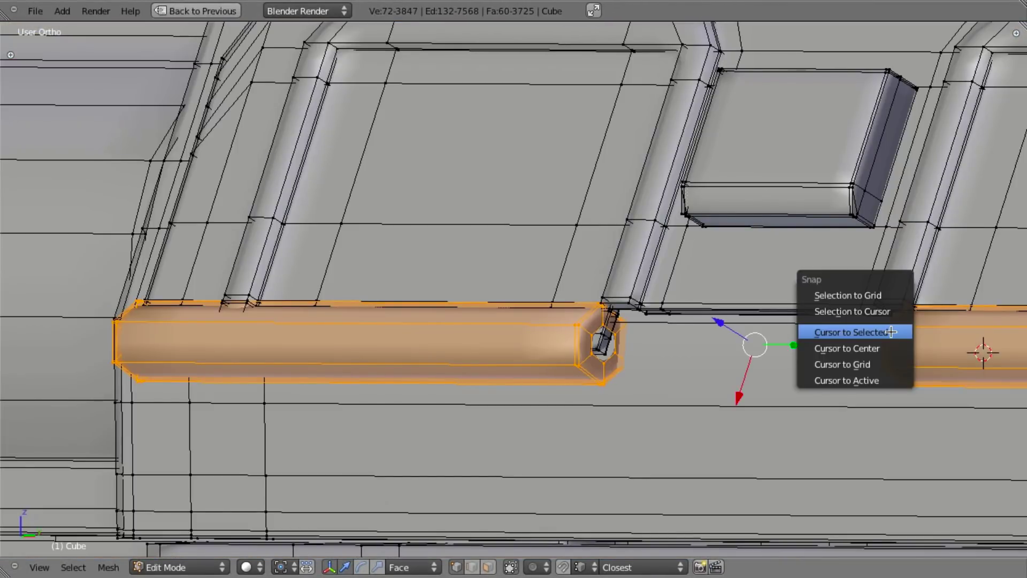
left_click(891, 331)
Step: Clear the selection and hide the linked receiver body parts around the ejection port cover, leaving the cover and hinge rods exposed
scroll(856, 342, "down", 8)
scroll(641, 368, "up", 7)
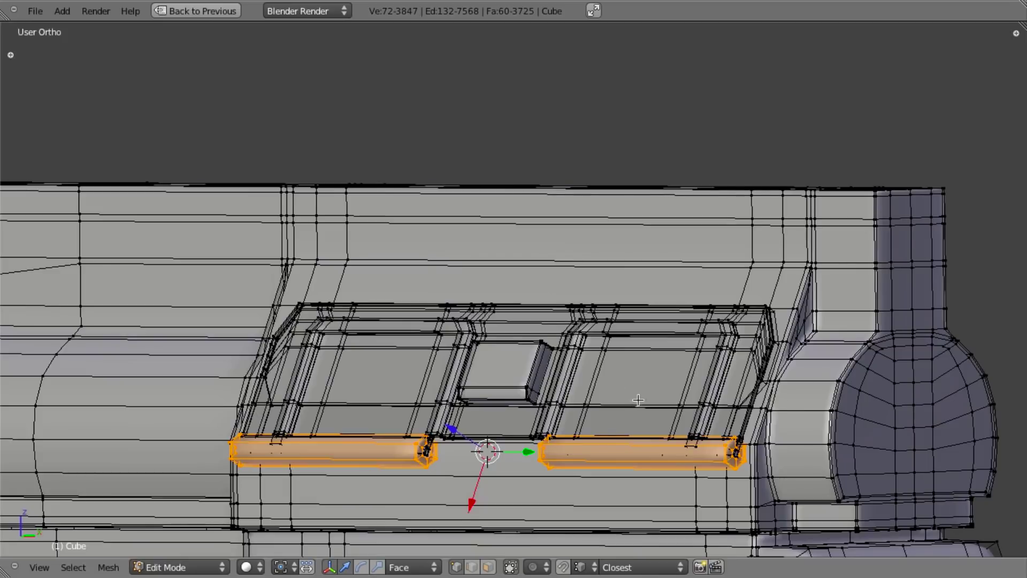
scroll(615, 353, "up", 1)
key("a")
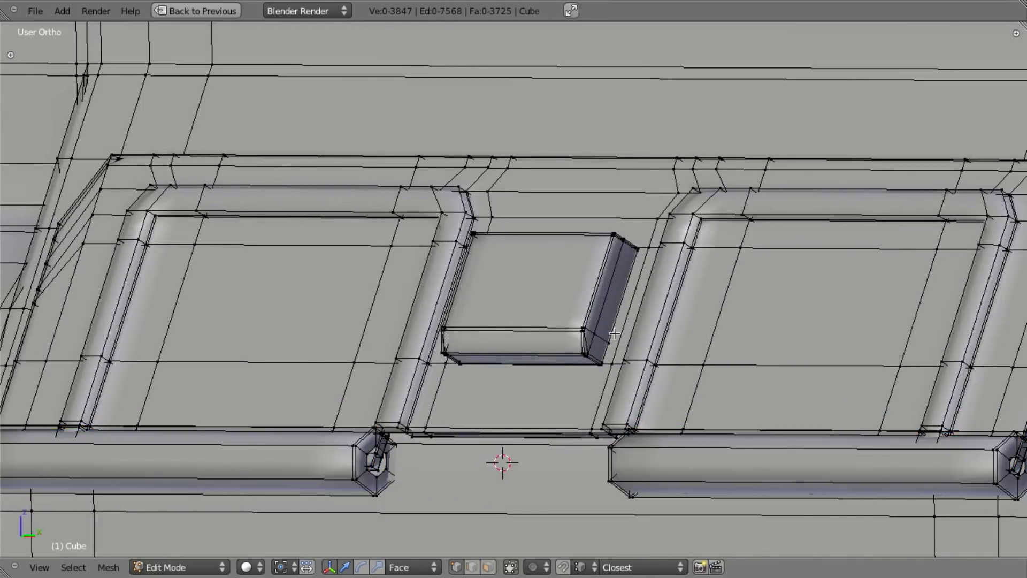
scroll(635, 338, "down", 3)
key("l")
key("h")
scroll(905, 328, "down", 3)
key("l")
key("h")
middle_click_drag(740, 376, 591, 338)
scroll(591, 338, "up", 4)
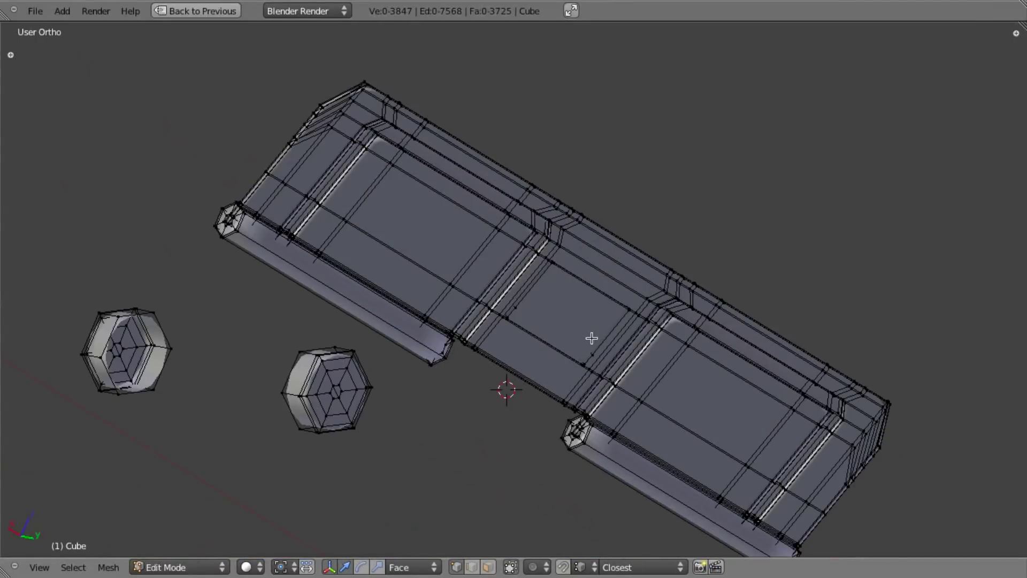
Step: Switch to Preview to study the spring and latch on the open ejection port cover photo, and return to Blender
key("super+Tab")
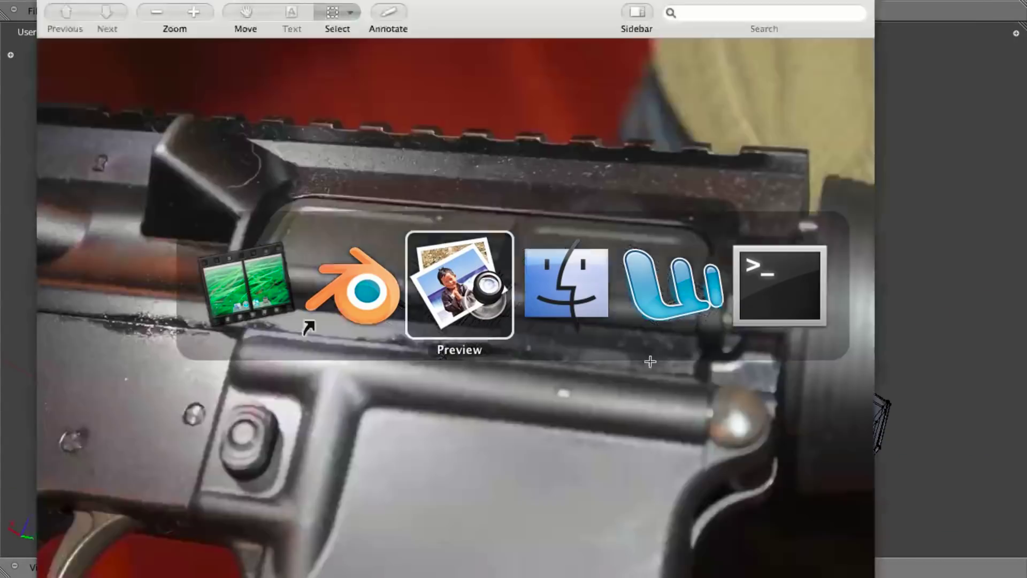
key("super+grave")
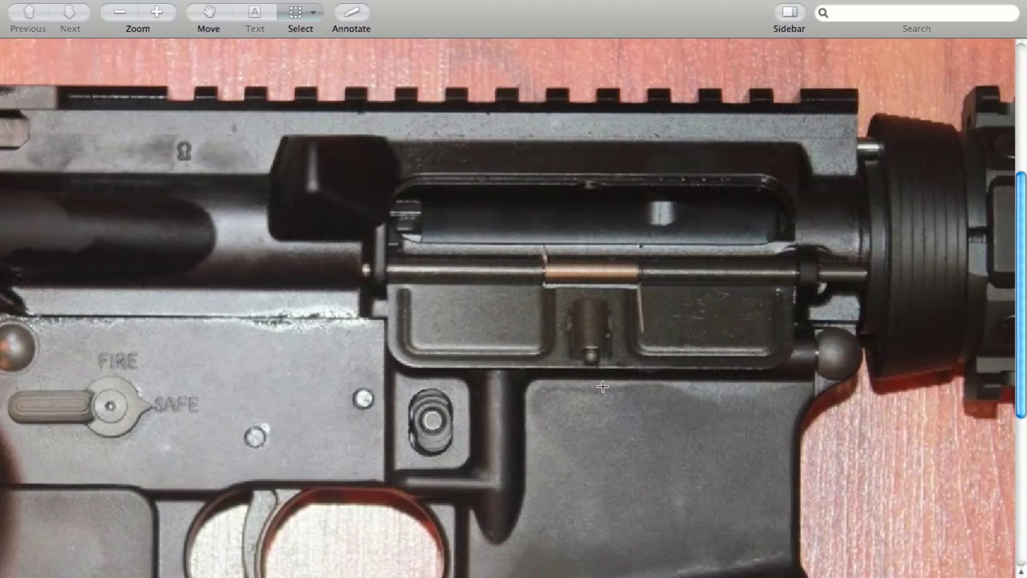
key("super+Tab")
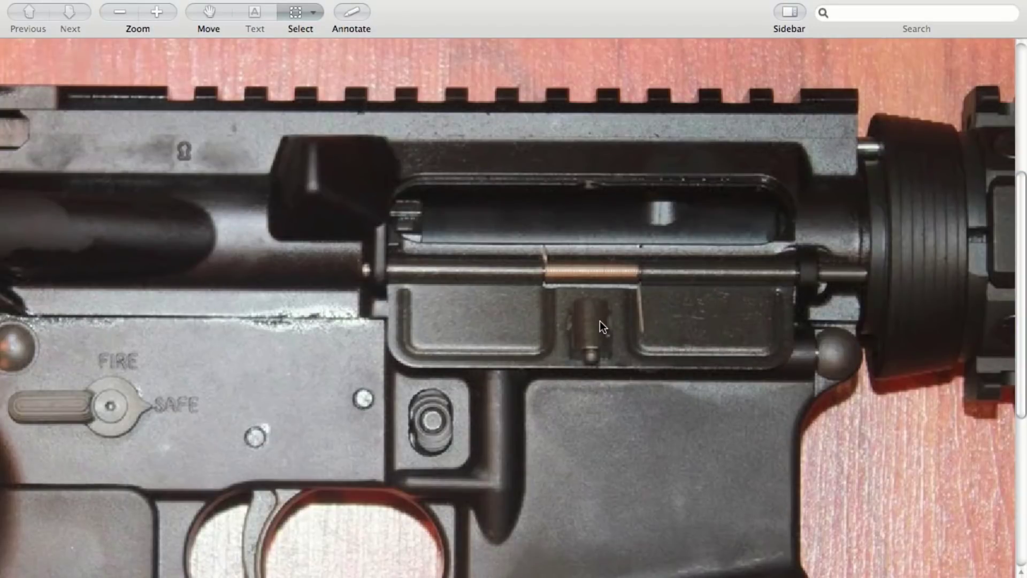
key("super+Tab")
key("super+Tab")
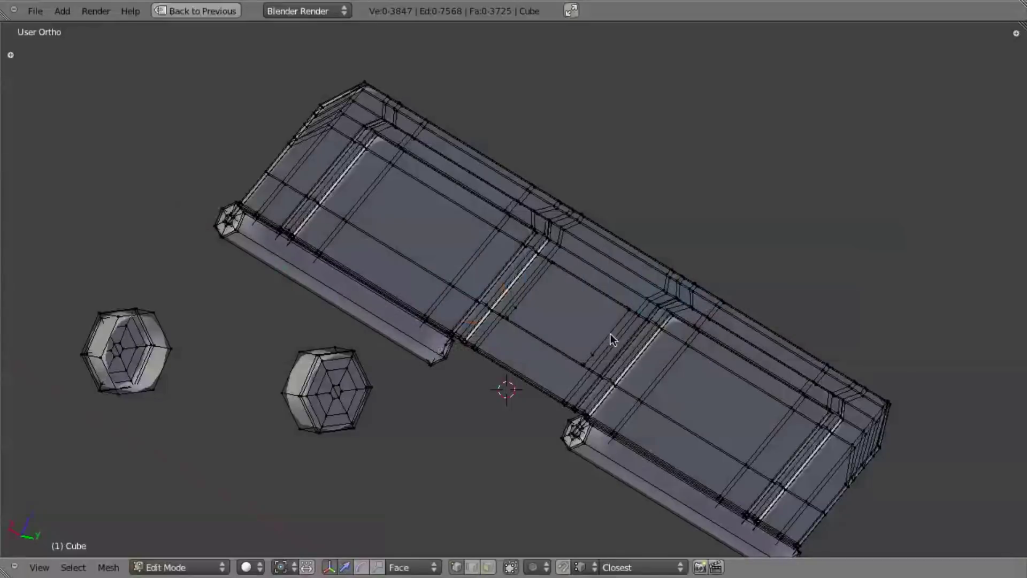
Step: Inspect the gap between the hinge rods from several angles and compare it with the background reference in front view
middle_click_drag(611, 334, 532, 291)
scroll(531, 291, "up", 3)
middle_click_drag(508, 329, 497, 297, "shift")
right_click(547, 176, "shift")
middle_click_drag(546, 175, 660, 374)
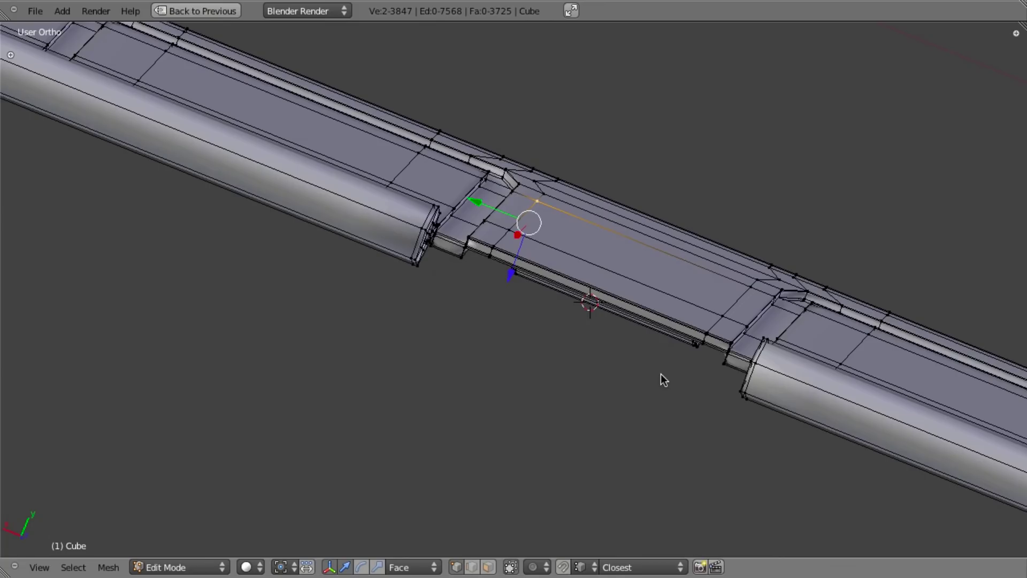
key("a")
middle_click_drag(598, 328, 572, 339)
key("KP_3")
key("KP_1")
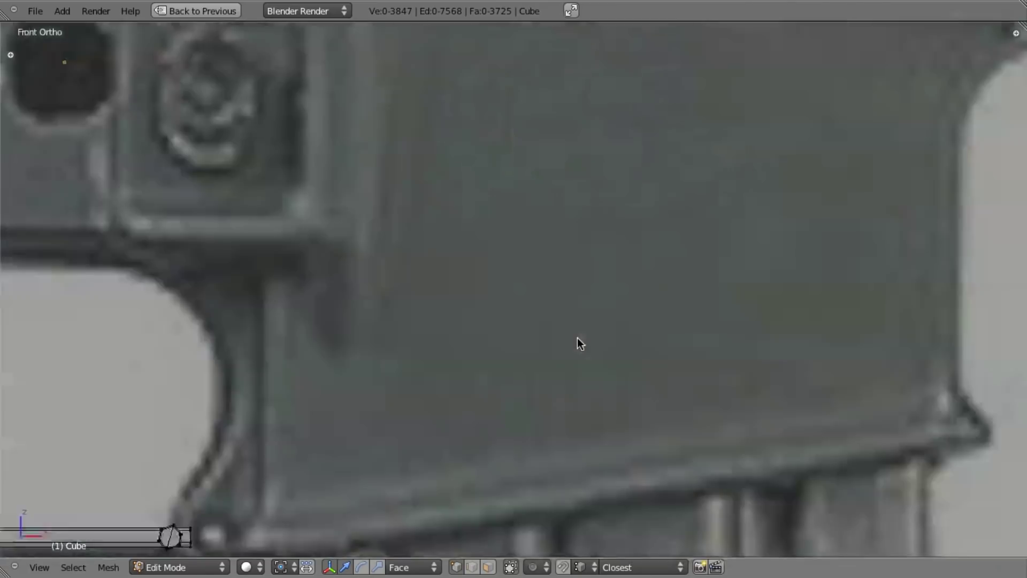
scroll(577, 338, "down", 5)
middle_click_drag(628, 265, 639, 387, "shift")
scroll(640, 388, "up", 4)
middle_click_drag(598, 234, 589, 294, "shift")
scroll(591, 295, "up", 4)
scroll(601, 285, "down", 4)
scroll(604, 283, "down", 1)
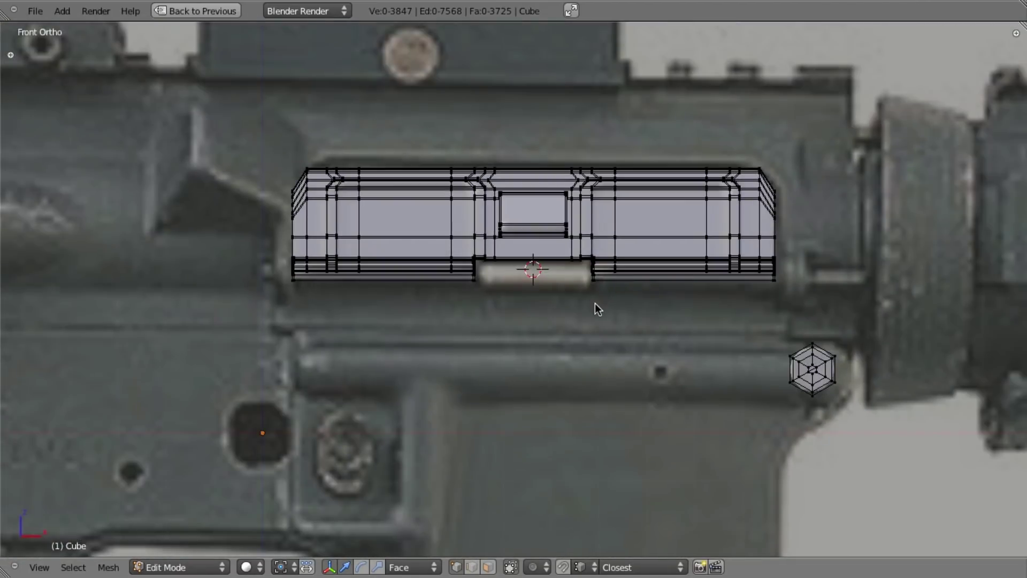
scroll(595, 303, "up", 2)
scroll(586, 265, "up", 5)
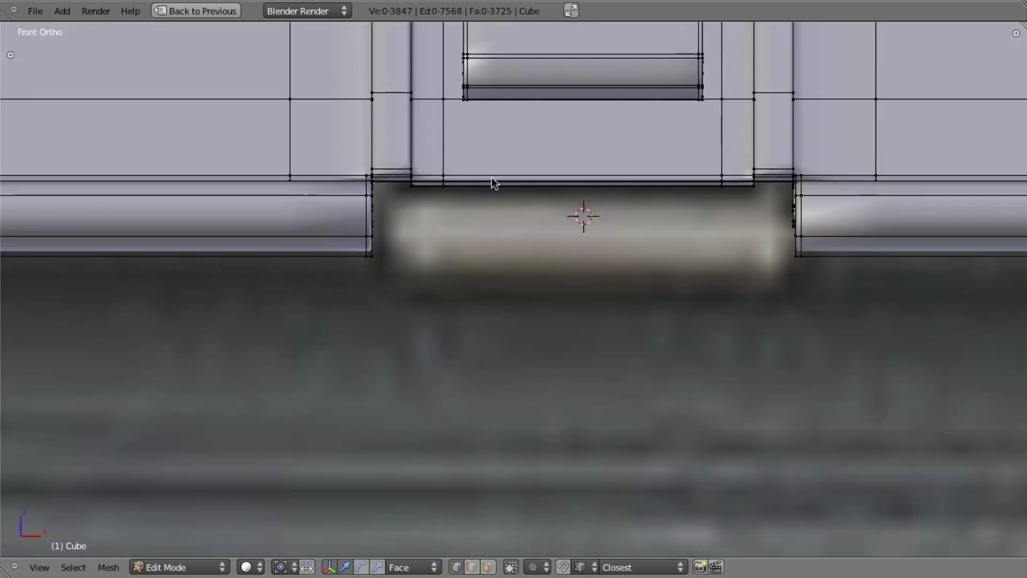
Step: Select the narrow middle face on the cover's lower edge between the hinge rods and align the view to its top
middle_click_drag(497, 143, 435, 280)
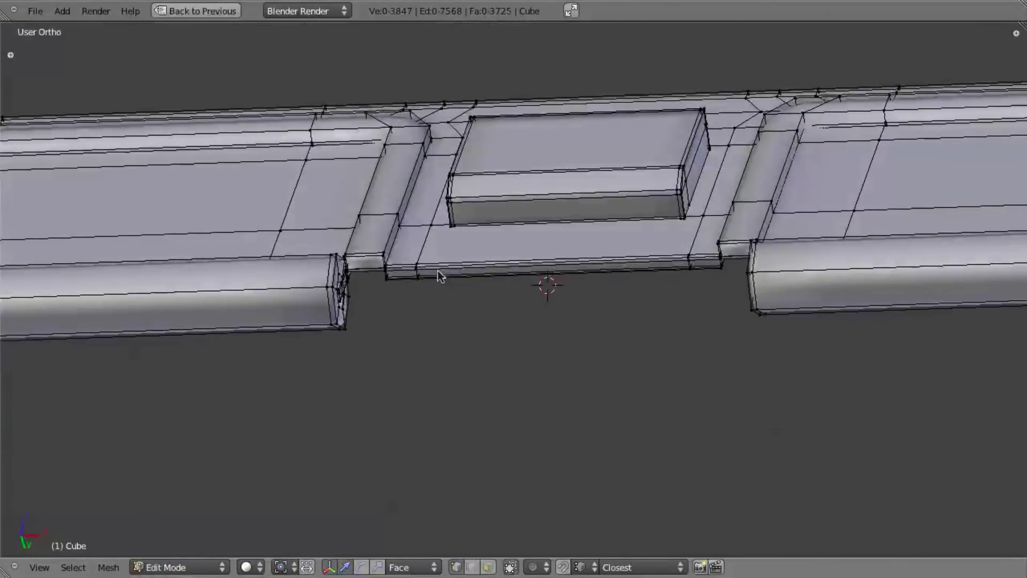
scroll(435, 281, "up", 4)
right_click(273, 240)
right_click(275, 260, "shift")
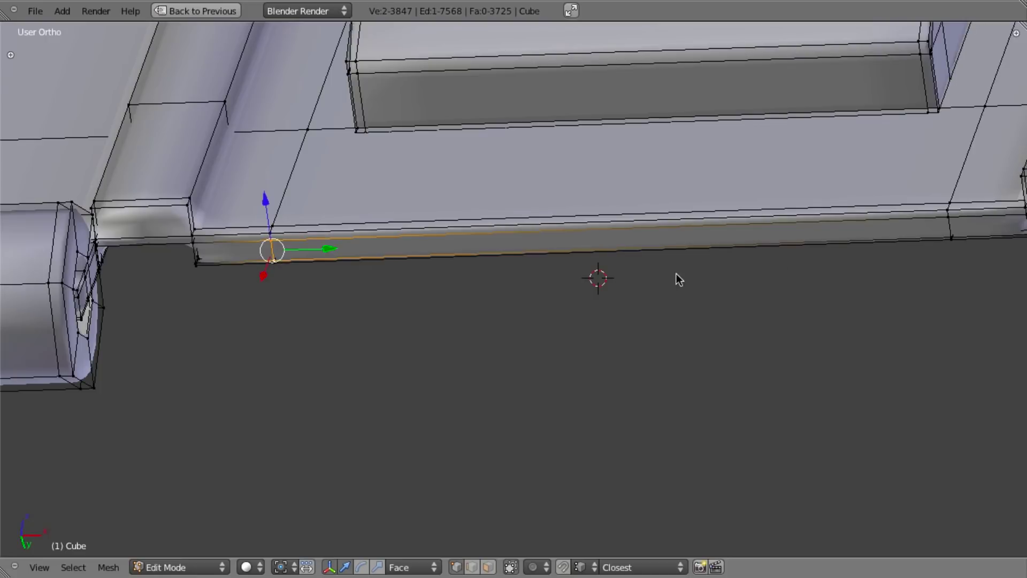
right_click(952, 223, "shift")
right_click(950, 236, "shift")
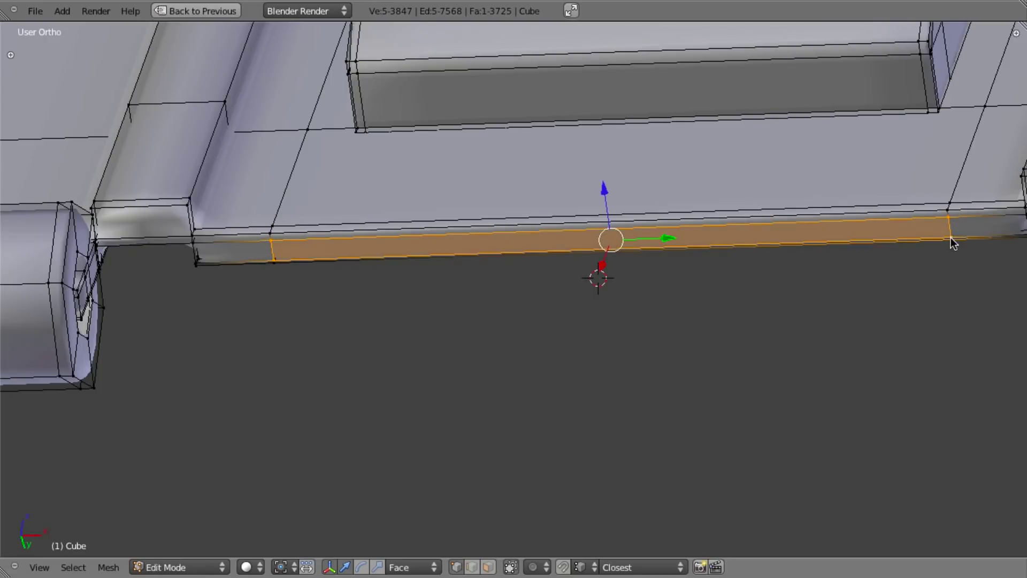
scroll(740, 256, "down", 7)
middle_click_drag(639, 348, 646, 286)
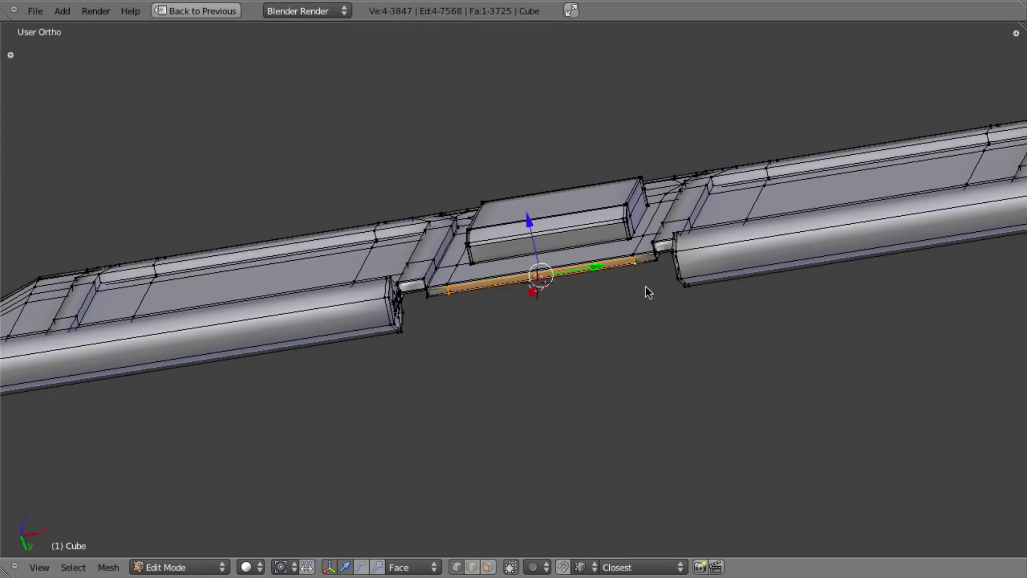
left_click(44, 569)
mouse_move(129, 345)
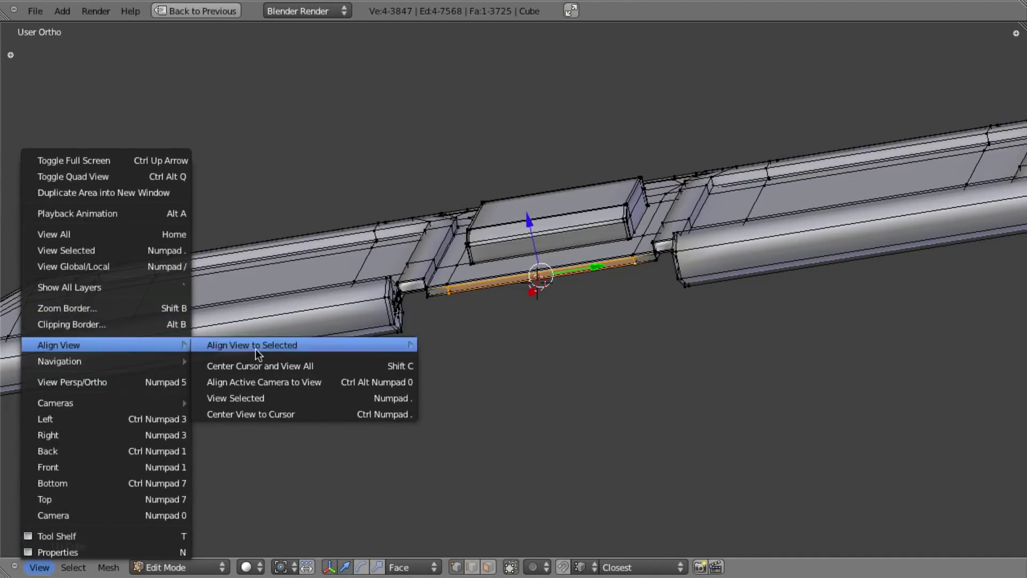
mouse_move(256, 354)
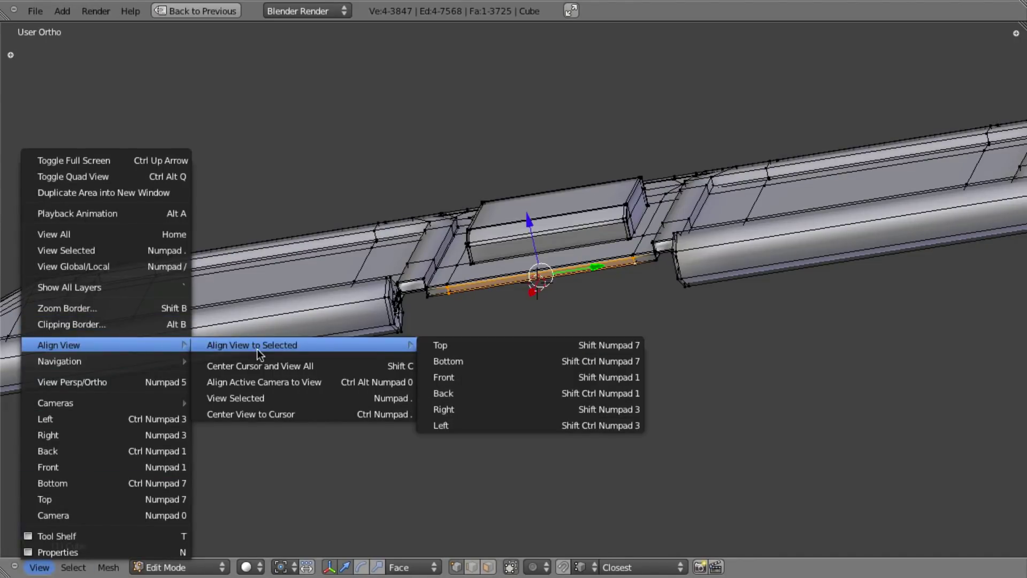
left_click(467, 346)
Step: Add a circle with 8 vertices and a radius of 0.1 at the 3D cursor, aligned to the view
key("a")
key("shift+a")
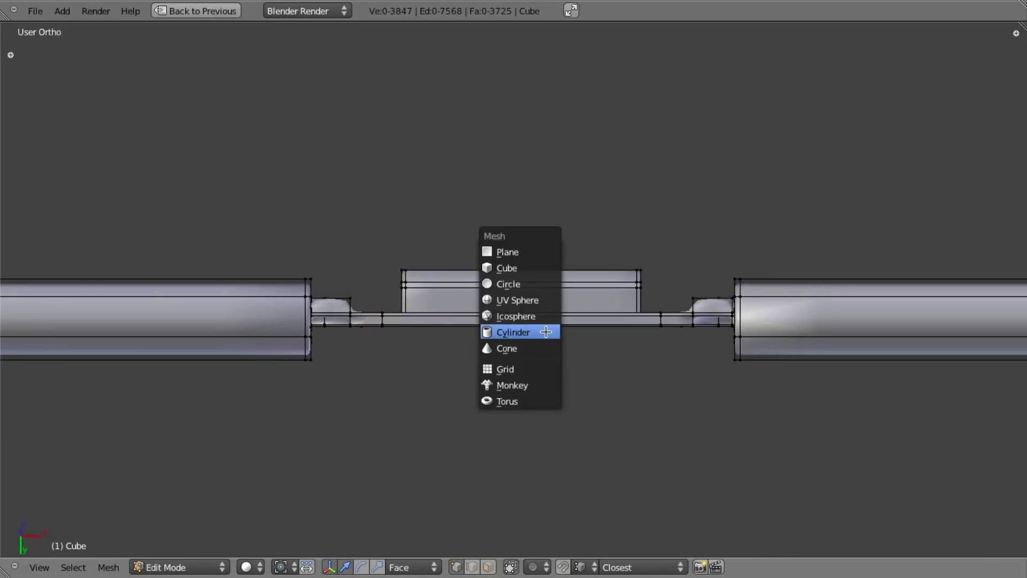
left_click(546, 281)
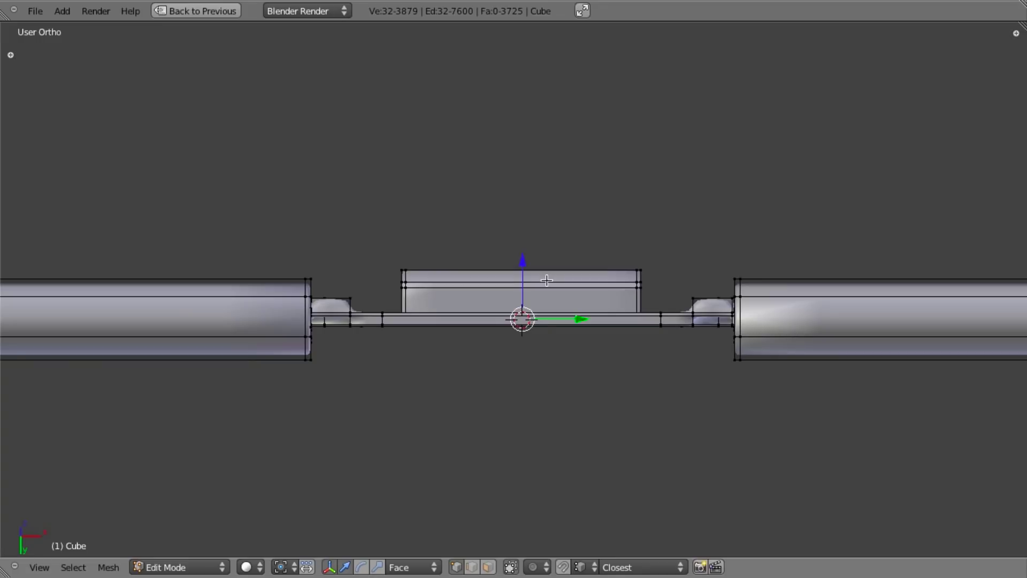
key("F6")
left_click(749, 309)
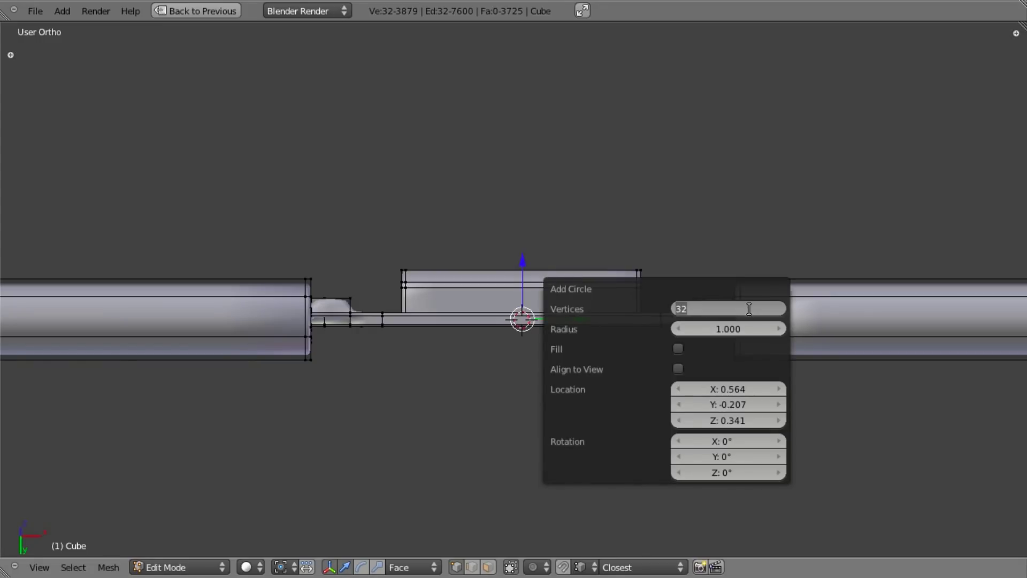
type("8")
left_click(744, 327)
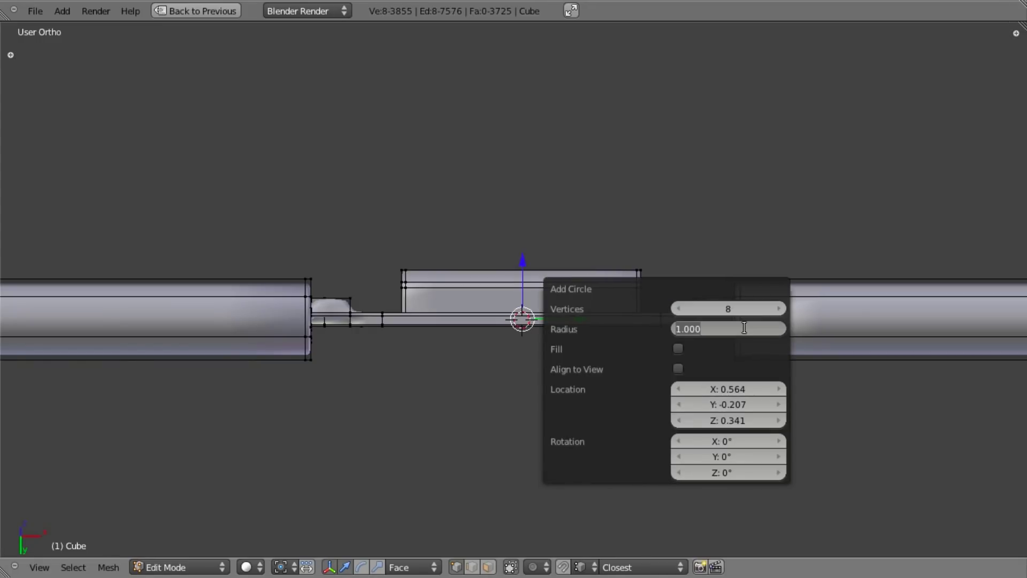
type(".1")
key("Return")
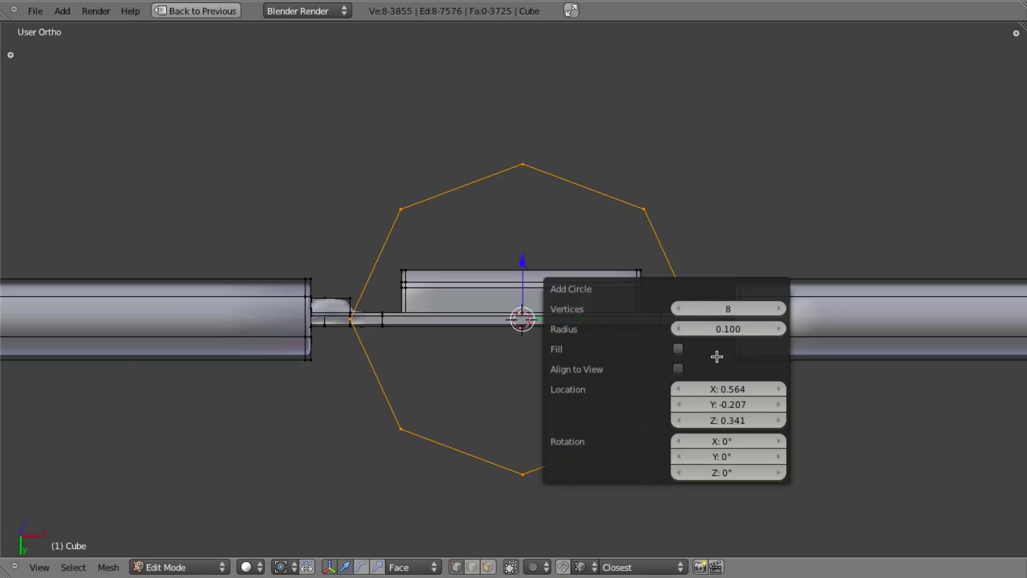
left_click(682, 367)
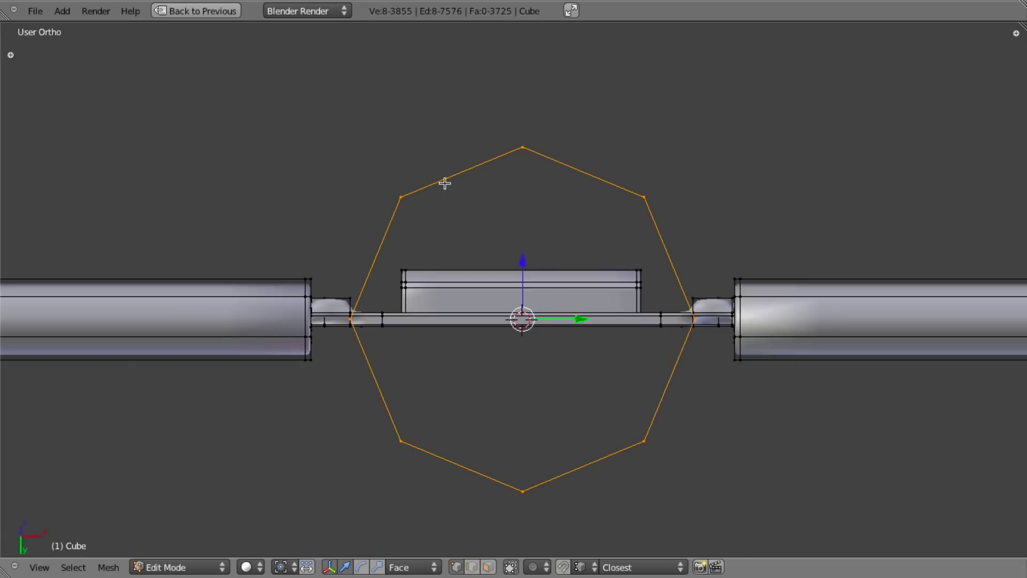
Step: Scale the circle down to under half its size and move it along face Z toward the cover's inner side
key("s")
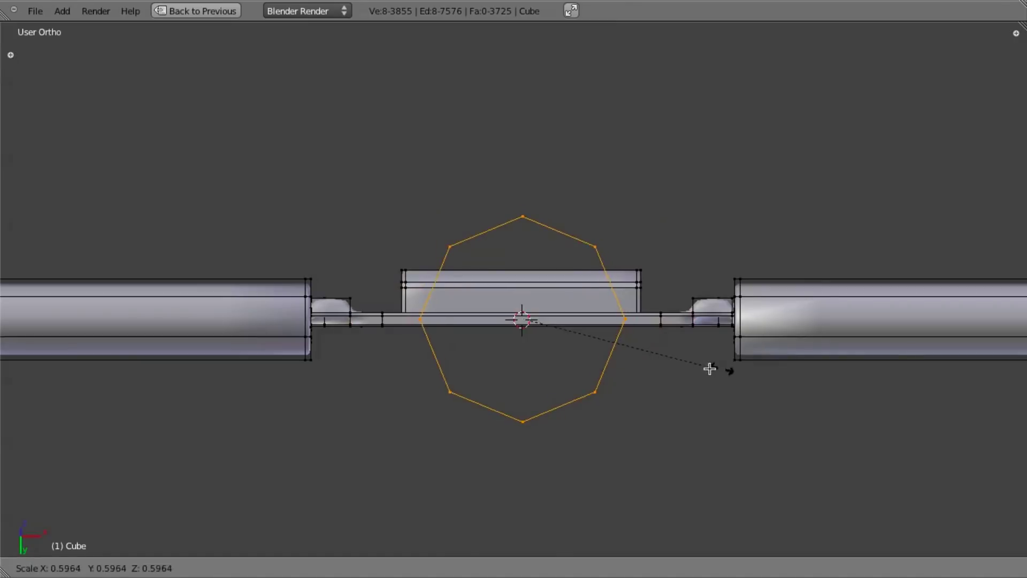
left_click(674, 367)
key("g")
key("z")
key("z")
left_click(671, 393)
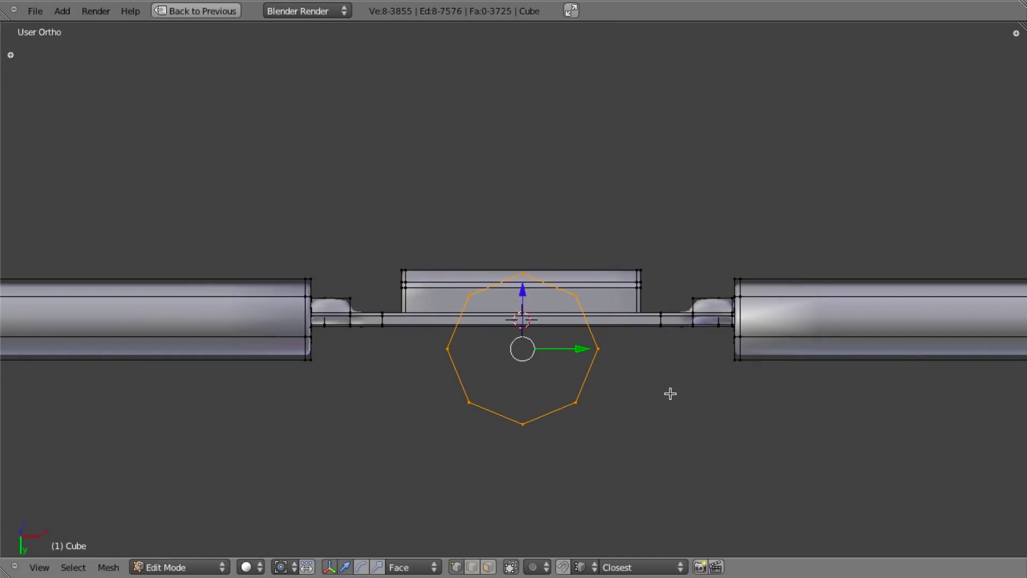
Step: Delete the circle's three vertices nearest the latch to leave an open arc
key("b")
middle_click_drag(390, 335, 725, 520)
key("x")
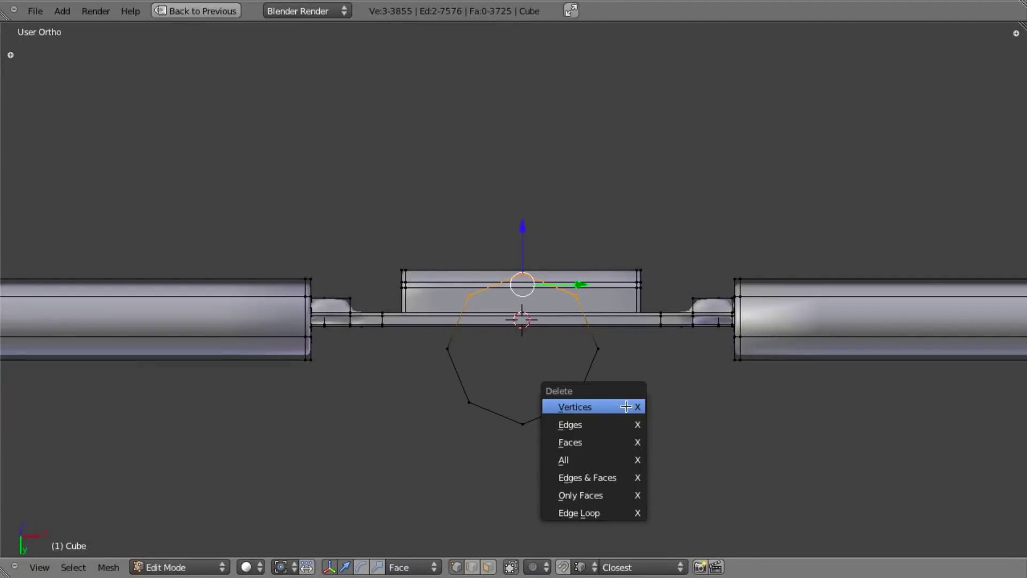
left_click(626, 406)
Step: Extrude the arc's two open end vertices along face Z until they reach into the cover plate's edge
right_click(597, 348)
right_click(447, 349, "shift")
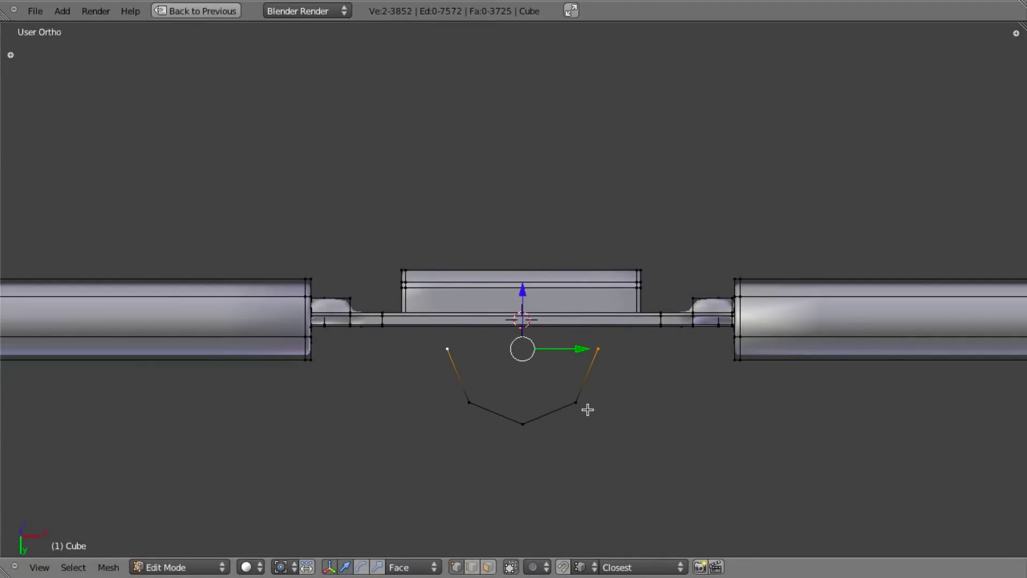
key("g")
key("z")
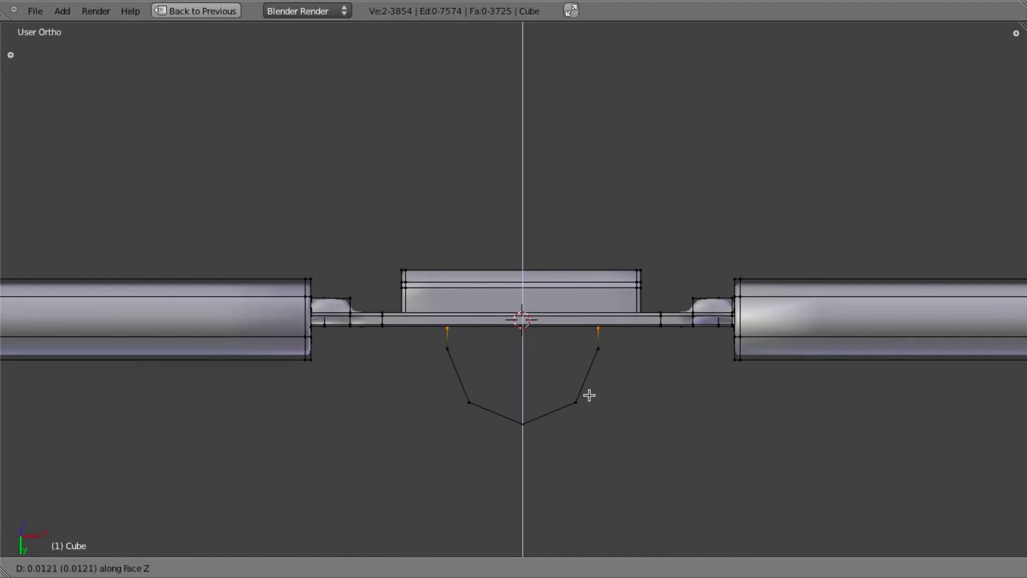
left_click(588, 389)
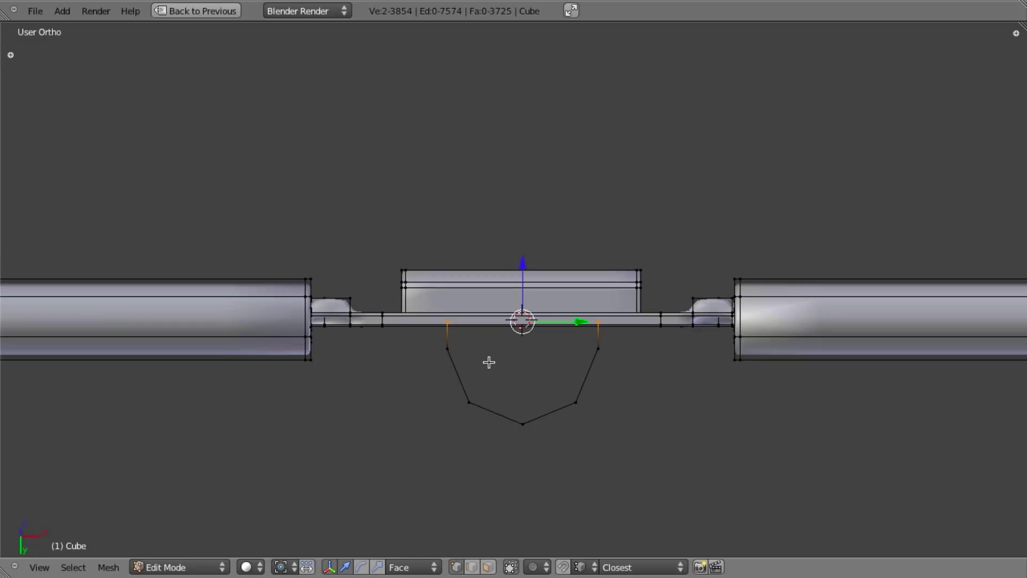
Step: Add an edge loop around the raised rib beside the rear hinge rod and slide it close to the cover plate
scroll(488, 362, "up", 2)
scroll(469, 356, "up", 1)
key("a")
key("ctrl+r")
left_click(229, 315)
key("g")
key("g")
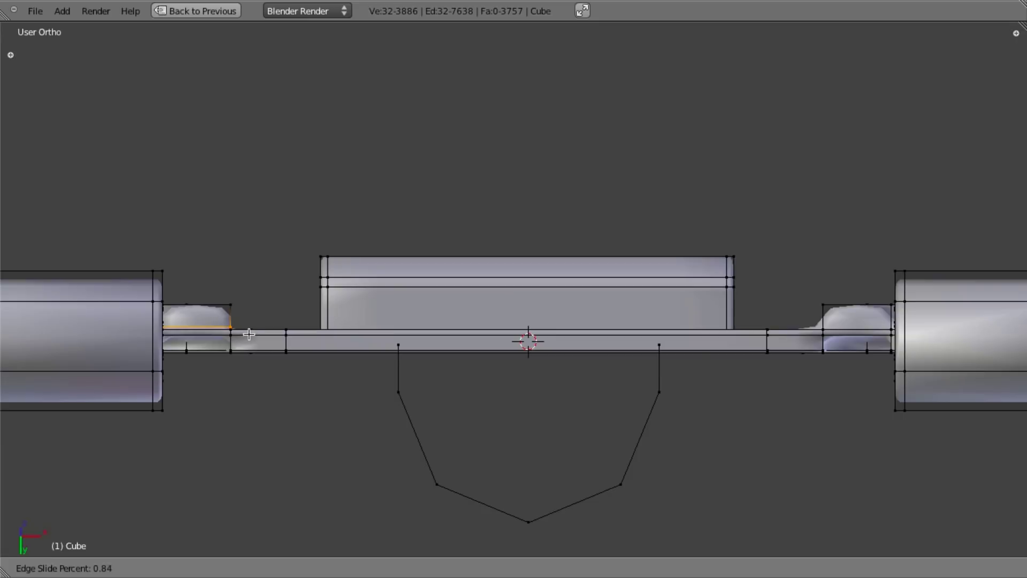
left_click(248, 321)
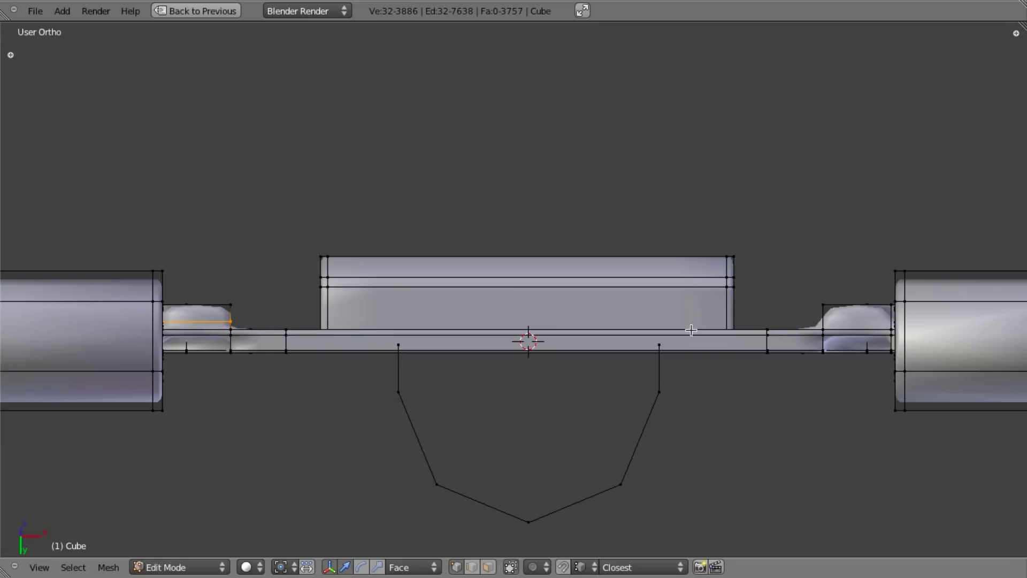
Step: Add a matching edge loop around the raised rib beside the front hinge rod and check the shading in object mode
key("ctrl+r")
left_click(824, 318)
left_click(824, 321)
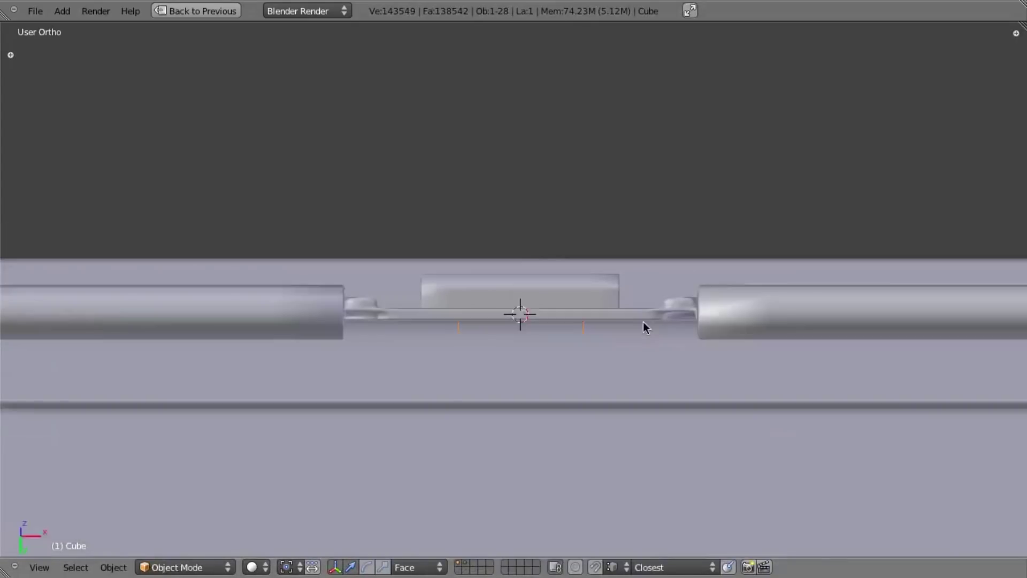
middle_click_drag(644, 323, 603, 371)
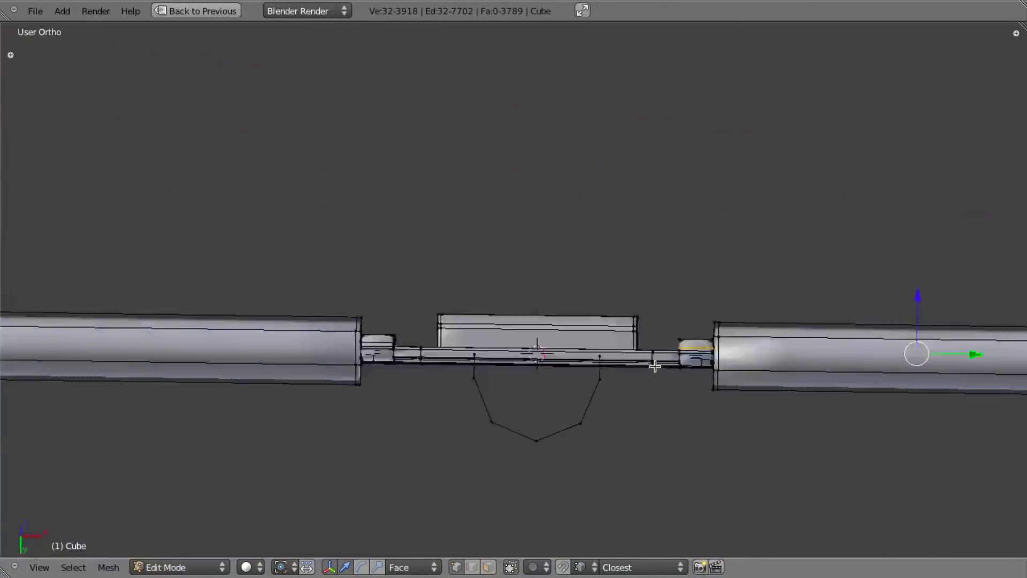
Step: Examine the latch on the ejection port cover in the Preview reference photo and return to Blender
middle_click_drag(655, 366, 603, 385)
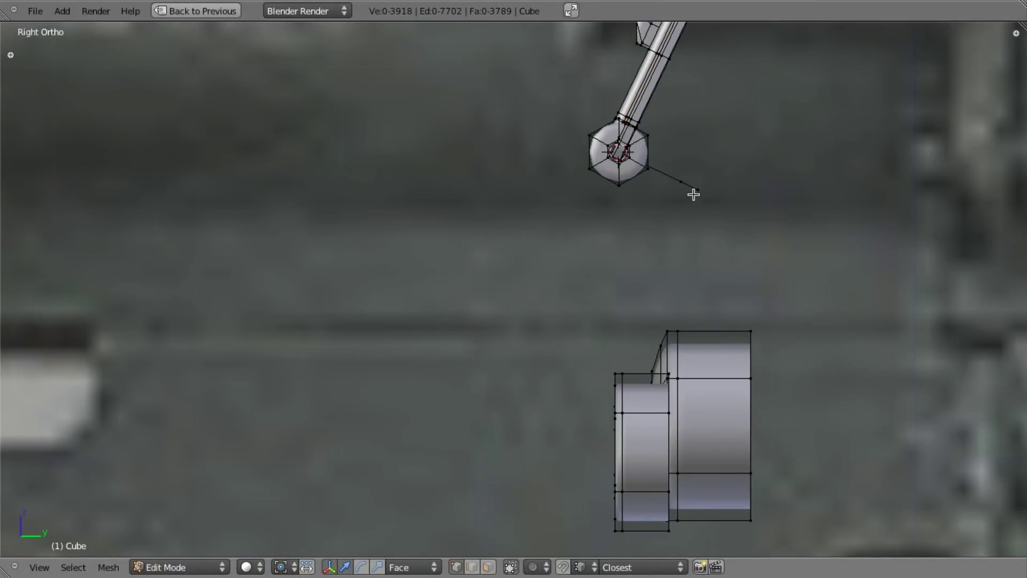
scroll(690, 161, "down", 5)
middle_click_drag(683, 130, 654, 304)
scroll(631, 263, "up", 5)
key("super+Tab")
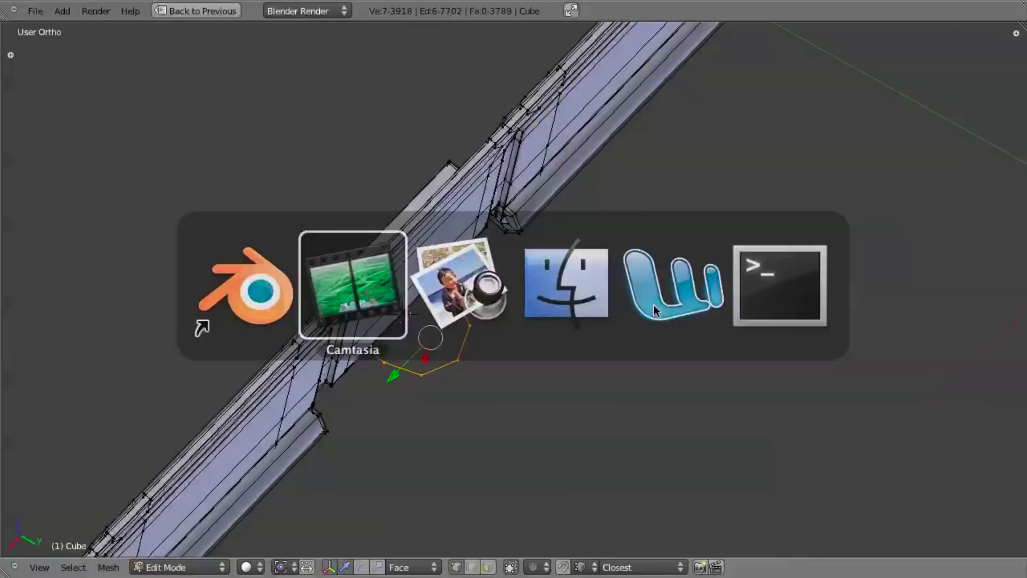
key("super+Tab")
key("super+Tab")
key("super+Tab")
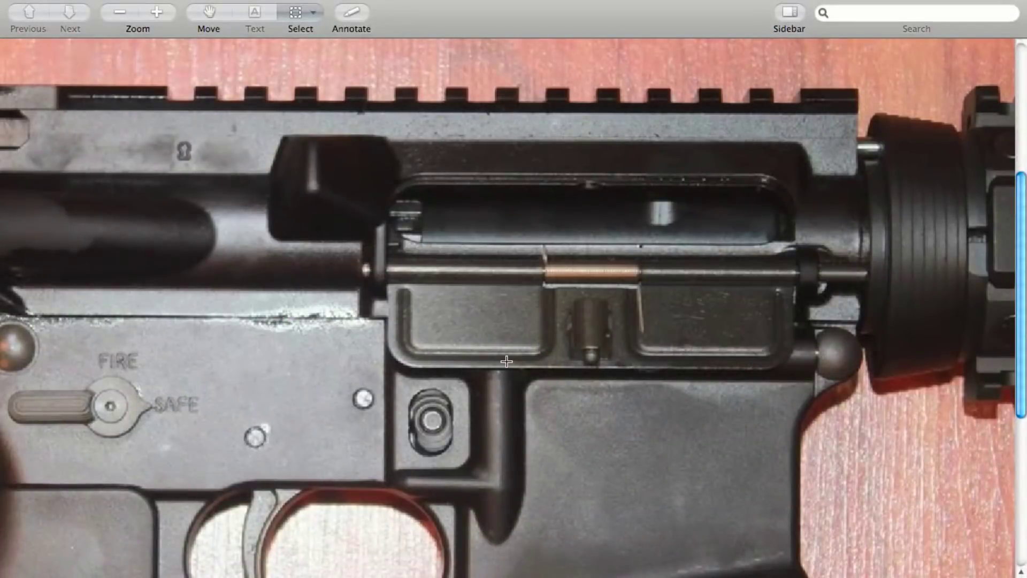
key("super+Tab")
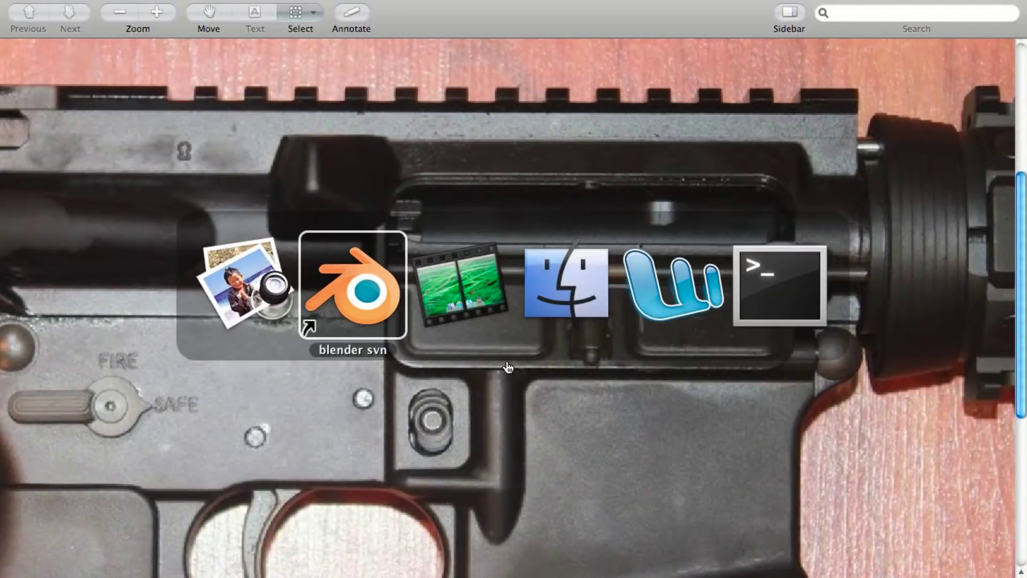
Step: Scale the open arc down slightly and move it along face Z toward the cover plate
key("s")
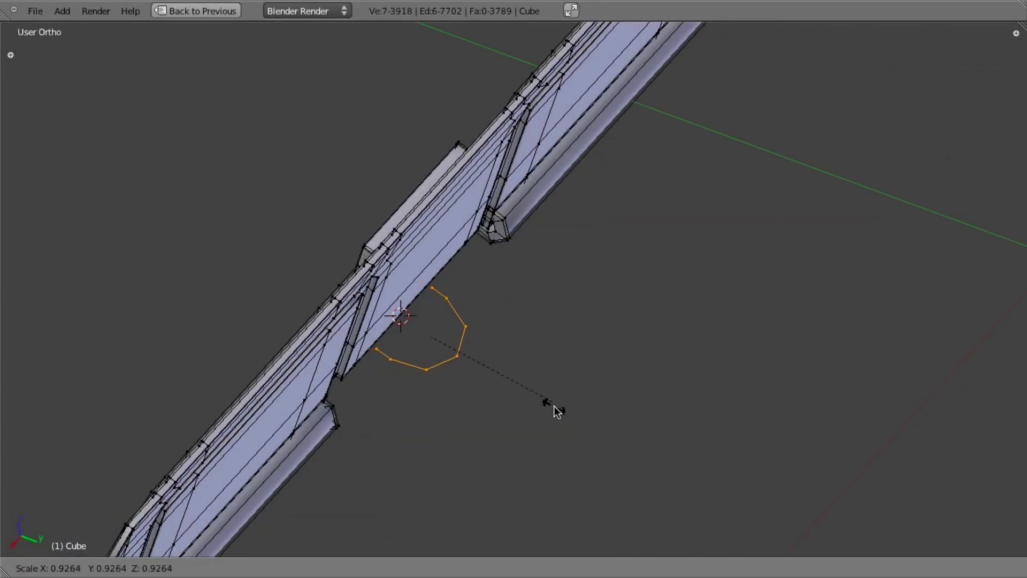
left_click(547, 394)
key("g")
key("z")
key("z")
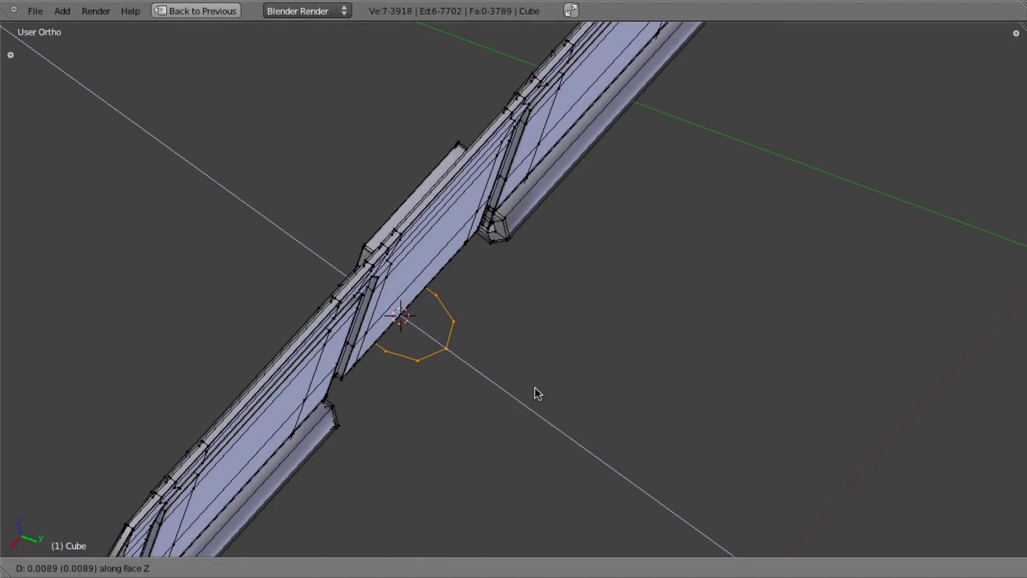
left_click(529, 393)
Step: Move the arc along face X to near the cover's free edge and seat its ends into the plate along face Z
middle_click_drag(528, 393, 490, 295)
key("g")
key("x")
key("x")
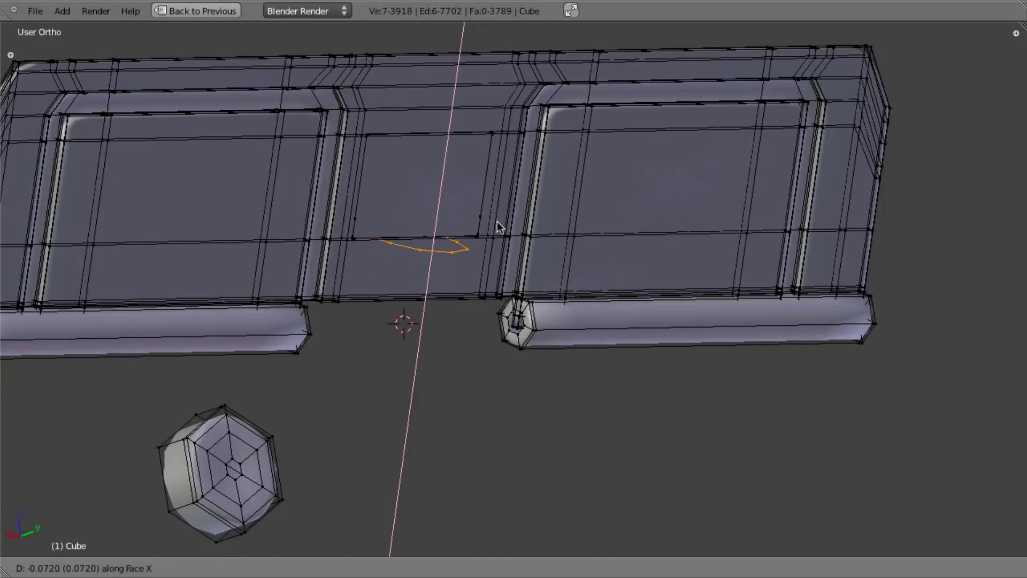
left_click(523, 92)
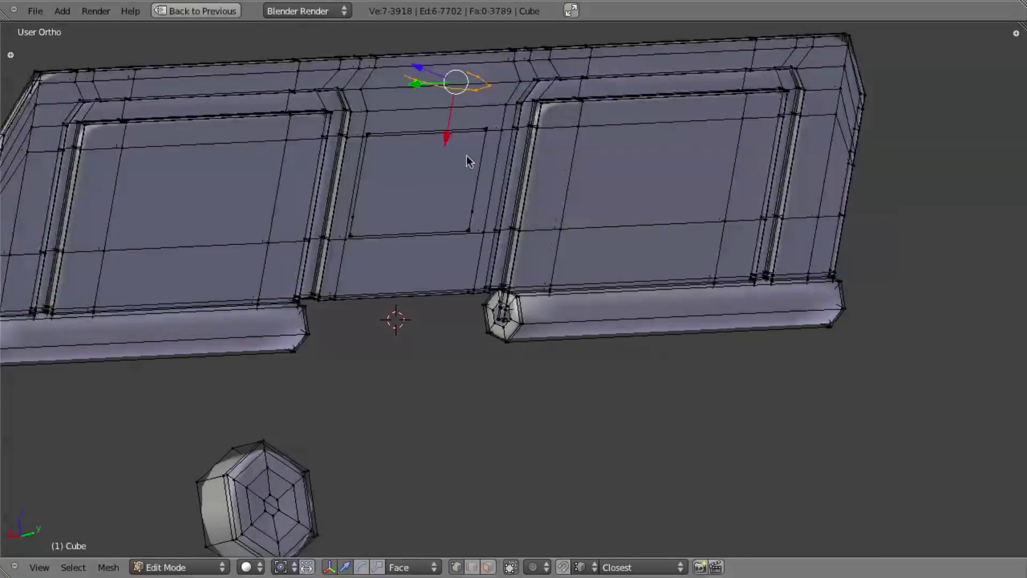
mouse_move(468, 157)
middle_mouse_down()
mouse_move(505, 208)
mouse_move(582, 248)
mouse_move(570, 232)
middle_mouse_up()
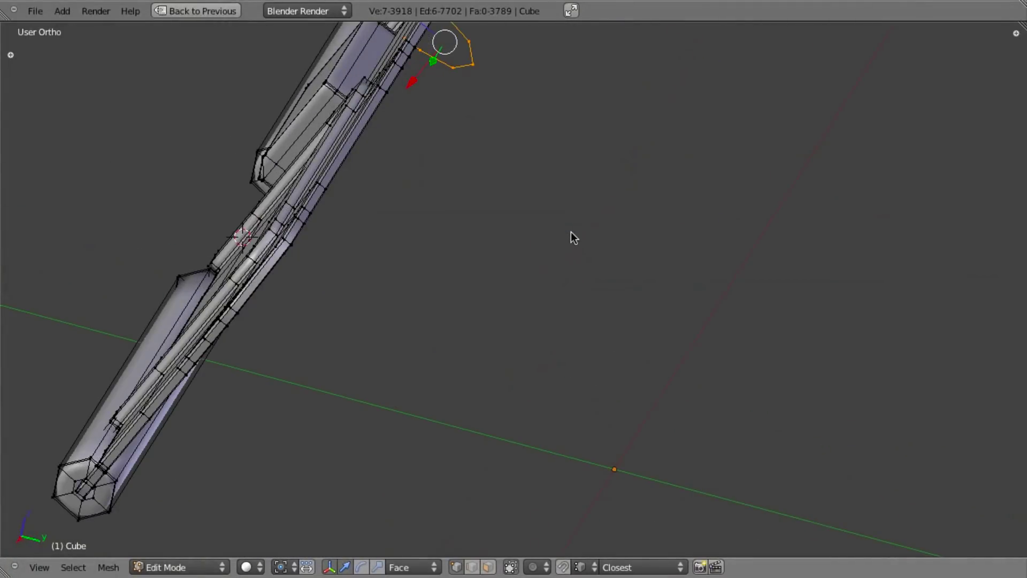
key("g")
key("z")
key("z")
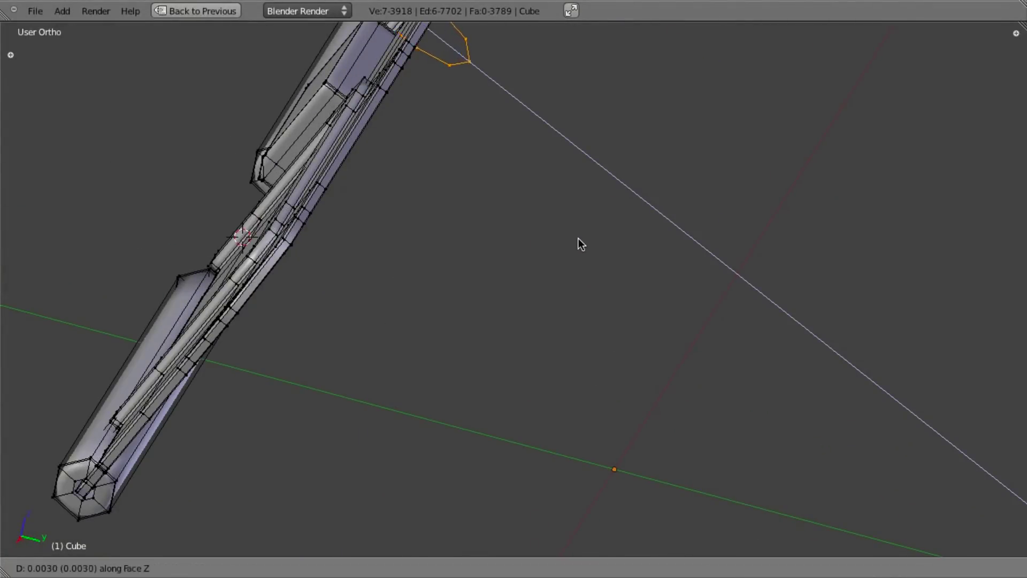
left_click(586, 242)
Step: Extrude the arc along face X toward the hinge into a half-cylinder latch housing and adjust its length
middle_click_drag(585, 242, 551, 249)
key("shift+d")
key("x")
key("x")
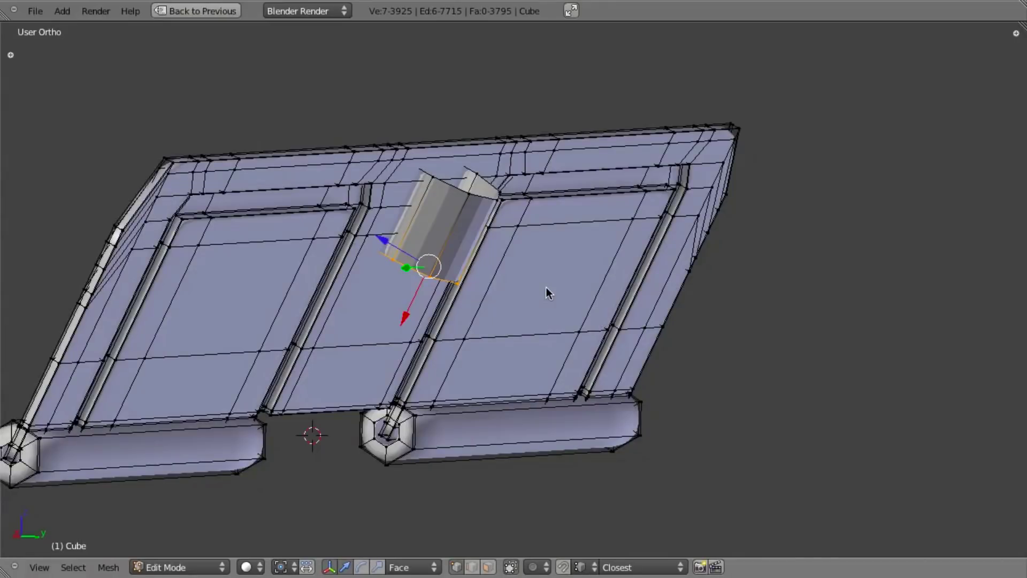
middle_click_drag(546, 286, 461, 258)
key("g")
key("x")
key("x")
left_click(543, 309)
Step: Extrude the edge loop at the half-cylinder's end nearest the cover's free edge and scale it inward into a narrow rim
middle_click_drag(488, 260, 502, 353, "shift")
scroll(509, 287, "up", 5)
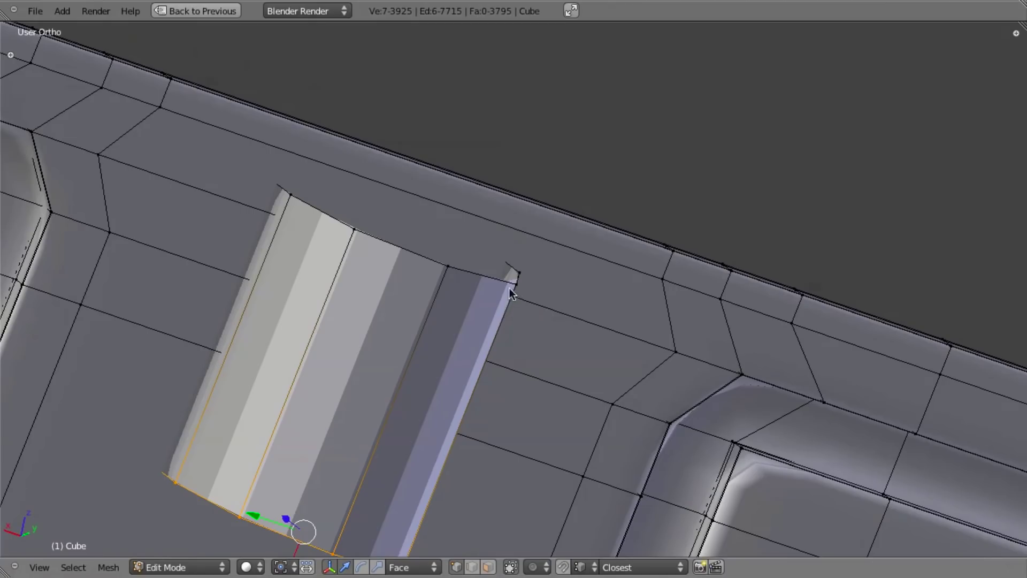
middle_click_drag(509, 288, 387, 282)
right_click(387, 283, "alt")
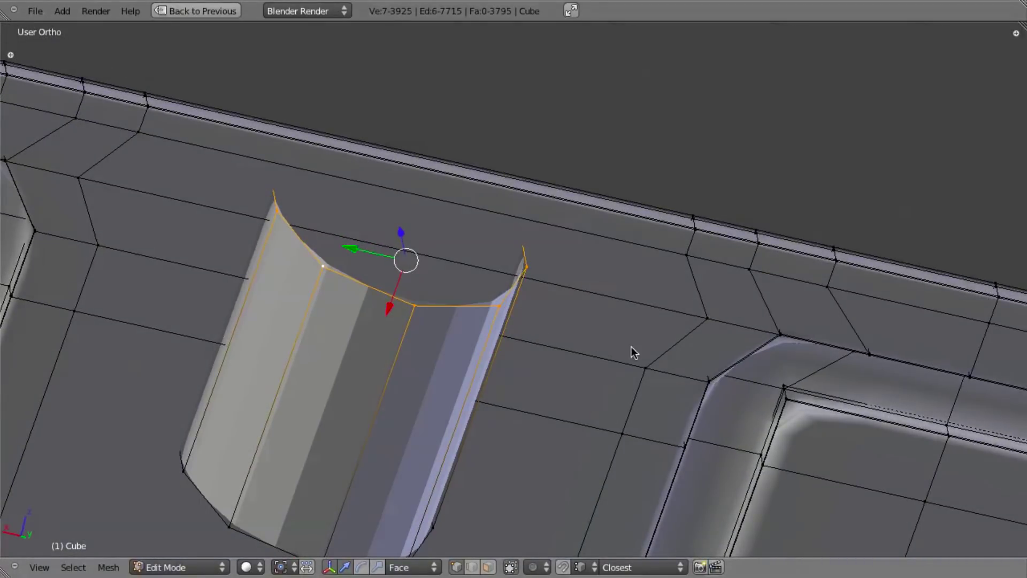
middle_click_drag(631, 346, 561, 339)
key("e")
right_click(633, 366)
key("s")
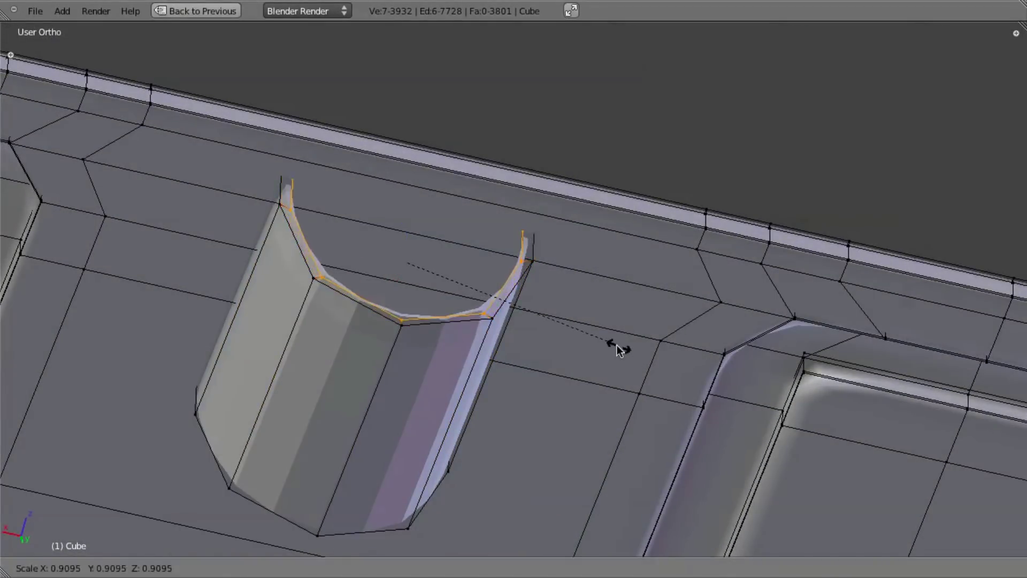
left_click(590, 329)
Step: Shift the rim's inner edge loop along face Z to even out the rim's width
middle_click_drag(458, 245, 443, 319)
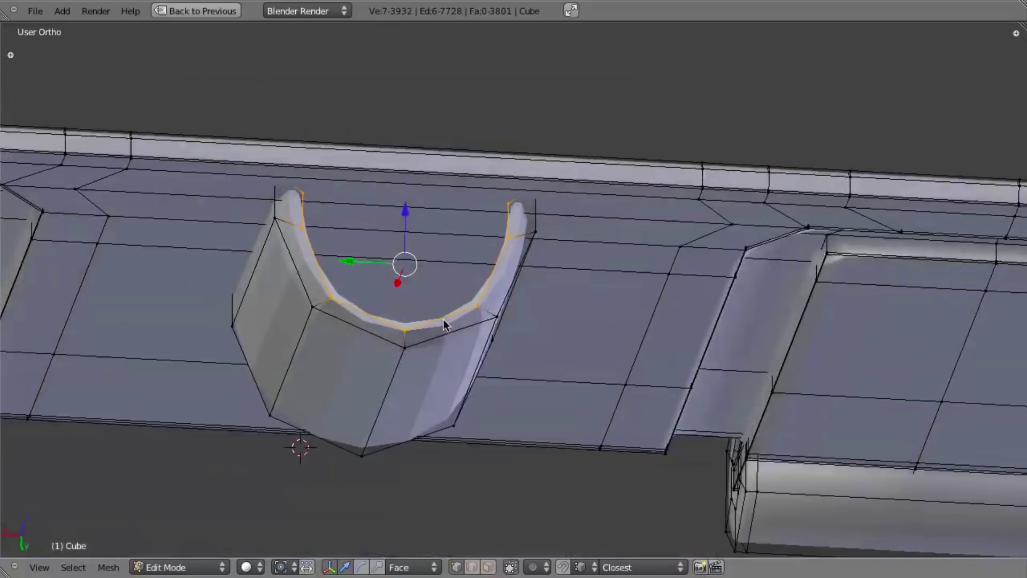
key("e")
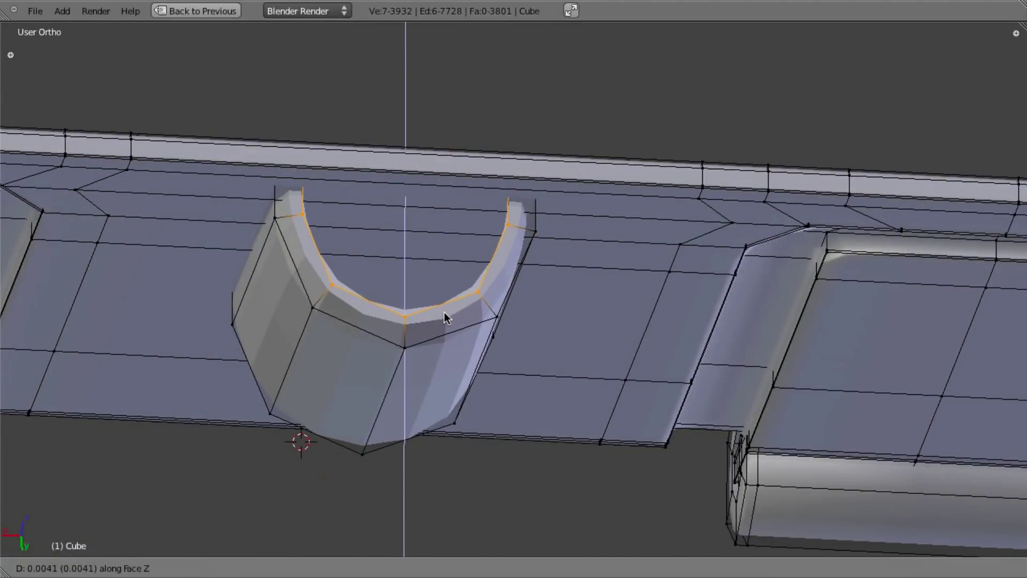
left_click(454, 335)
middle_click_drag(454, 335, 449, 304)
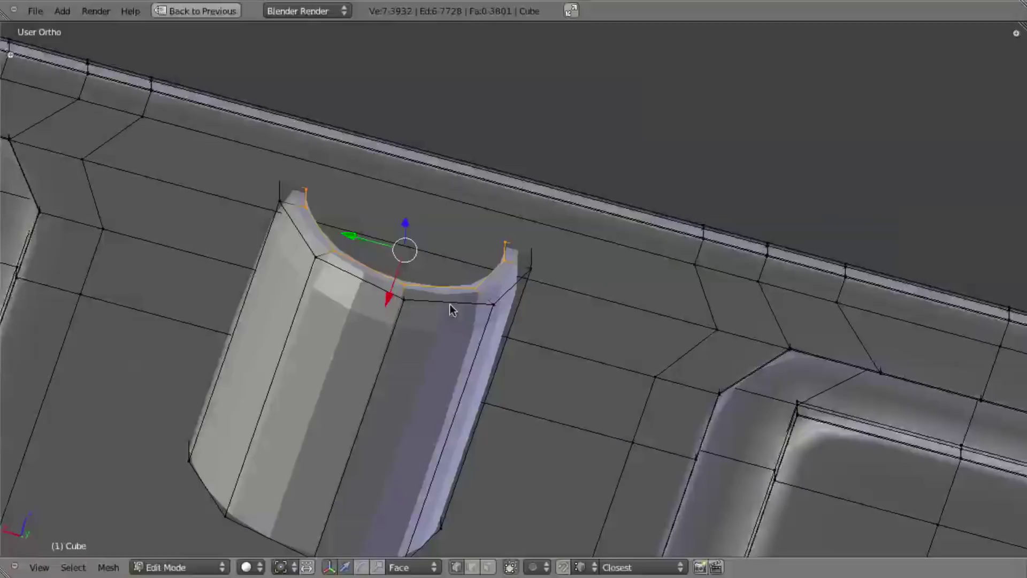
Step: In wireframe, fill the open end with a face between the rim's lower corners and a face across its inner vertices
middle_click_drag(449, 304, 413, 227)
key("z")
right_click(165, 127)
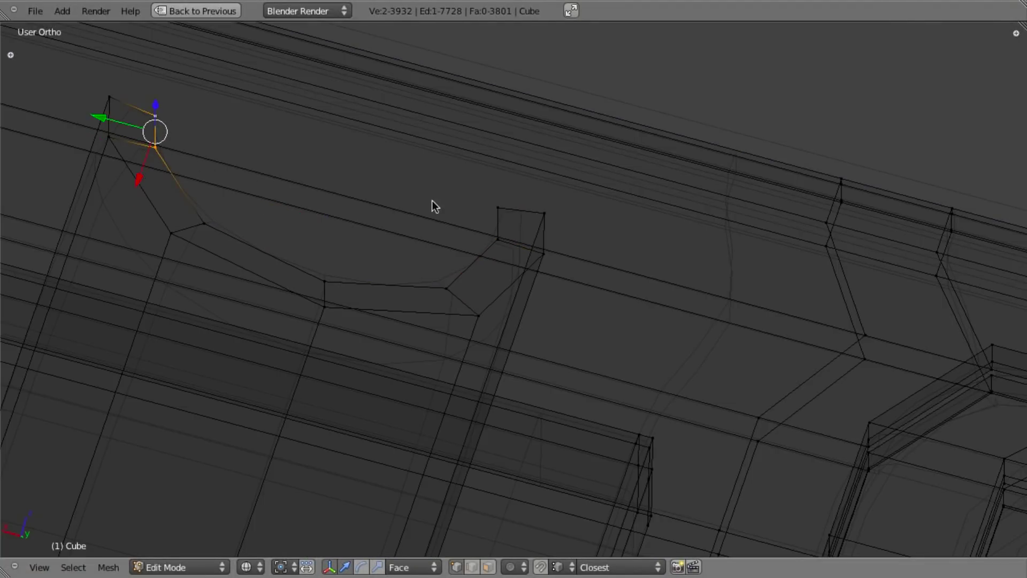
right_click(498, 238, "shift")
right_click(495, 214, "shift")
key("f")
right_click(494, 239)
right_click(447, 286, "shift")
right_click(206, 220, "shift")
right_click(156, 146, "shift")
key("f")
Step: Cut the new end faces down the middle, move the centre vertex along face Z toward the plate and fill the remaining gap
key("a")
key("ctrl+r")
left_click(326, 239)
right_click(325, 240)
right_click(330, 252)
key("g")
key("z")
key("z")
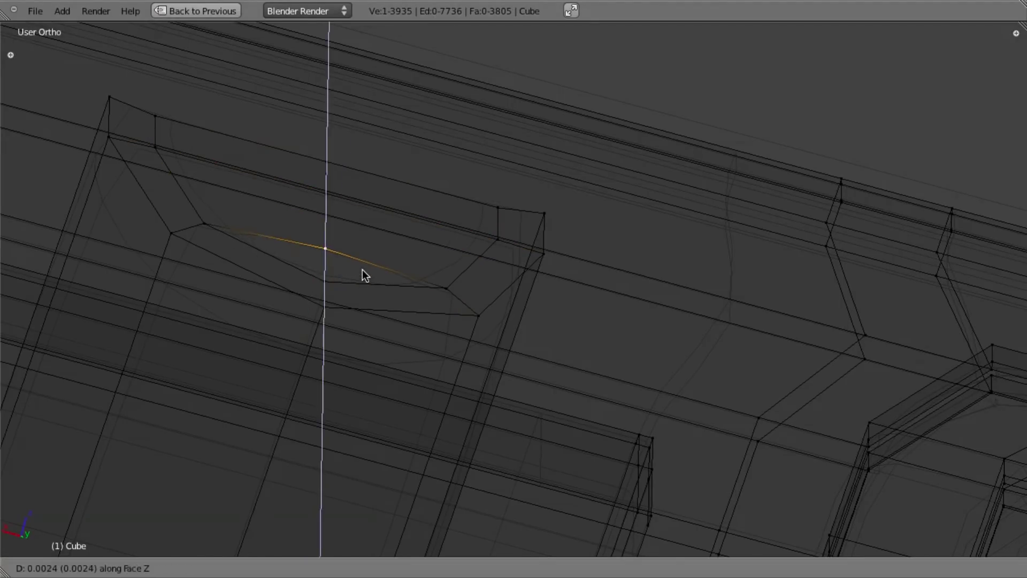
left_click(364, 259)
right_click(367, 254, "alt")
key("f")
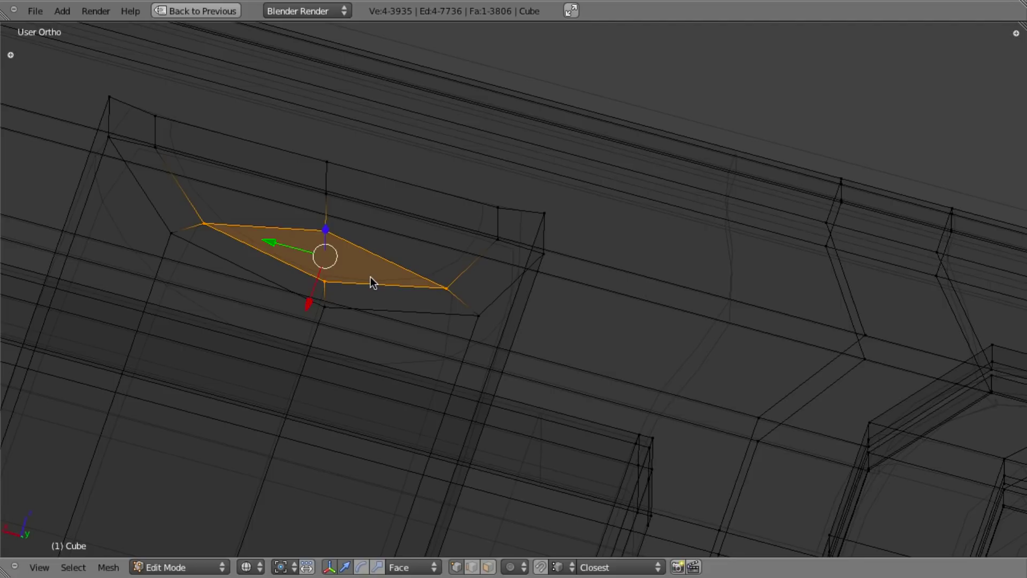
Step: Select all faces of the finished end cap and duplicate them onto the half-cylinder's opposite end
key("z")
scroll(482, 274, "down", 4)
scroll(537, 258, "up", 2)
right_click(447, 298, "alt+shift")
key("z")
right_click(503, 250, "shift")
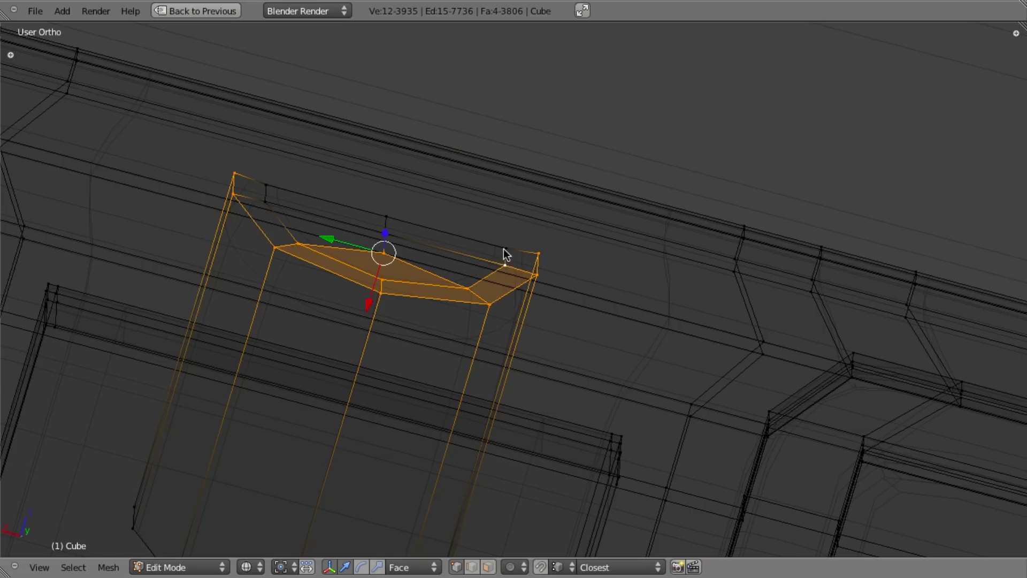
right_click(258, 183, "shift")
right_click(268, 203, "shift")
middle_click_drag(383, 304, 432, 243, "shift")
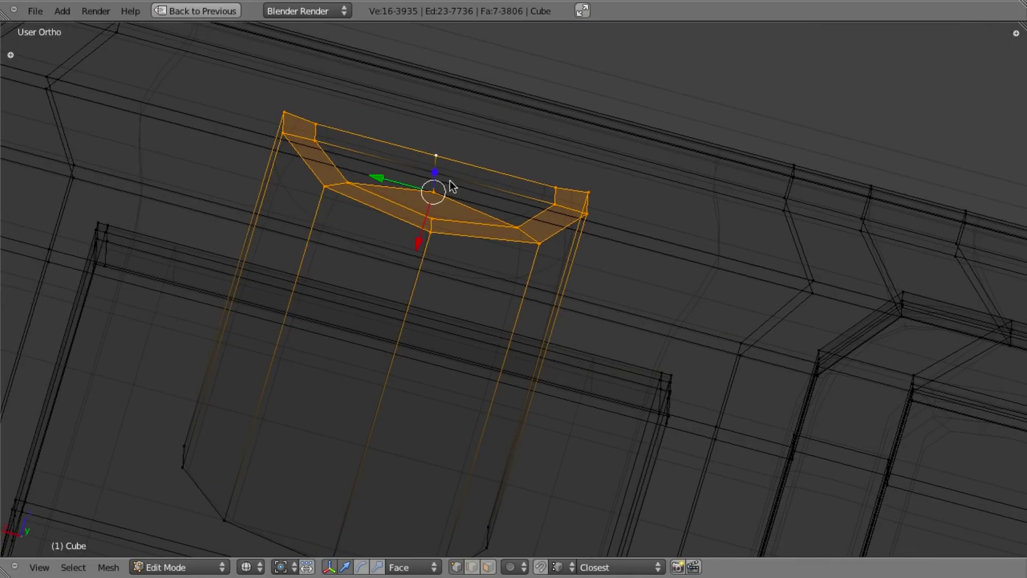
right_click(441, 177, "shift")
scroll(441, 178, "down", 4)
middle_click_drag(410, 398, 432, 354, "shift")
key("e")
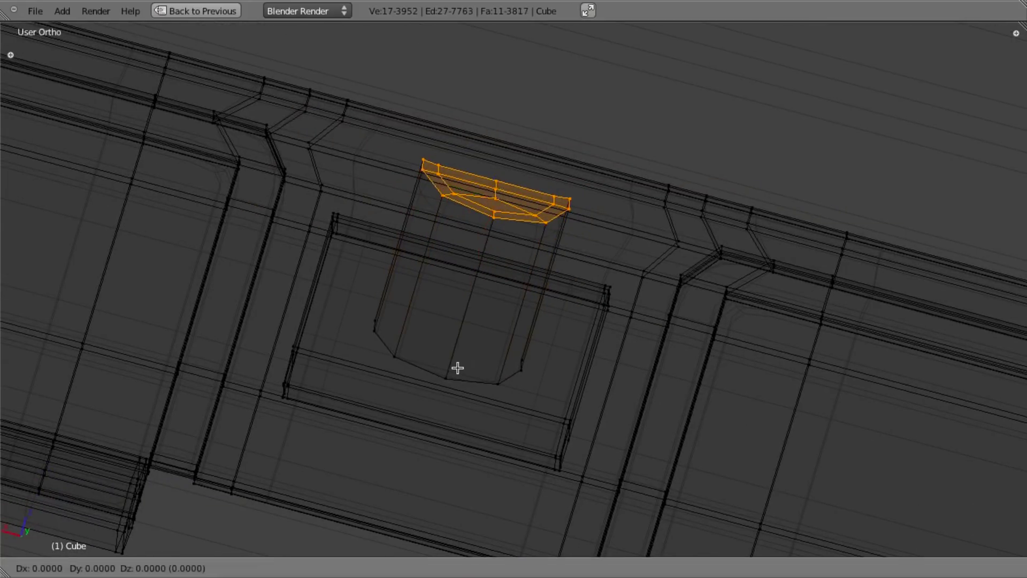
left_click(458, 368)
Step: Select the entire visible mesh in solid view and remove its doubled vertices
key("z")
key("a")
key("a")
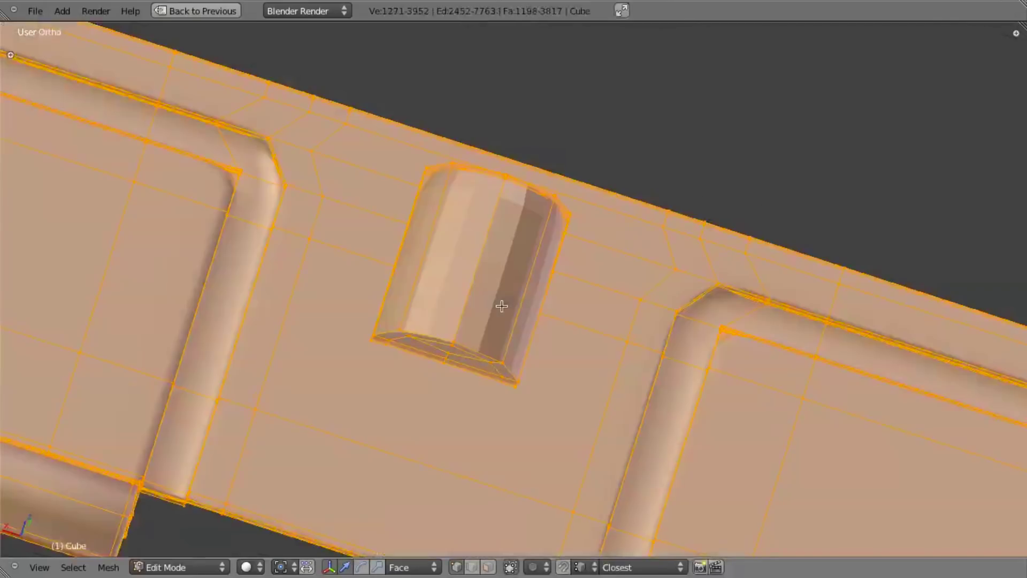
key("w")
left_click(498, 208)
middle_click_drag(496, 252, 521, 259)
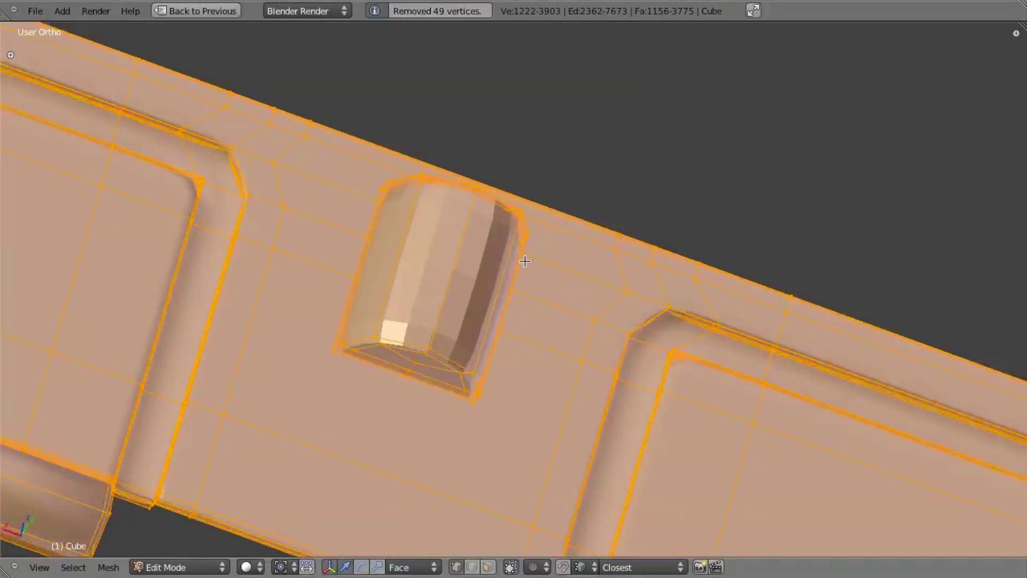
Step: Add two edge loops around the half-cylinder and scale them apart along face X to sit near its ends
key("a")
key("ctrl+r")
scroll(441, 291, "up", 1)
left_click(441, 291)
right_click(442, 291)
middle_click_drag(442, 291, 557, 319)
key("s")
key("x")
key("x")
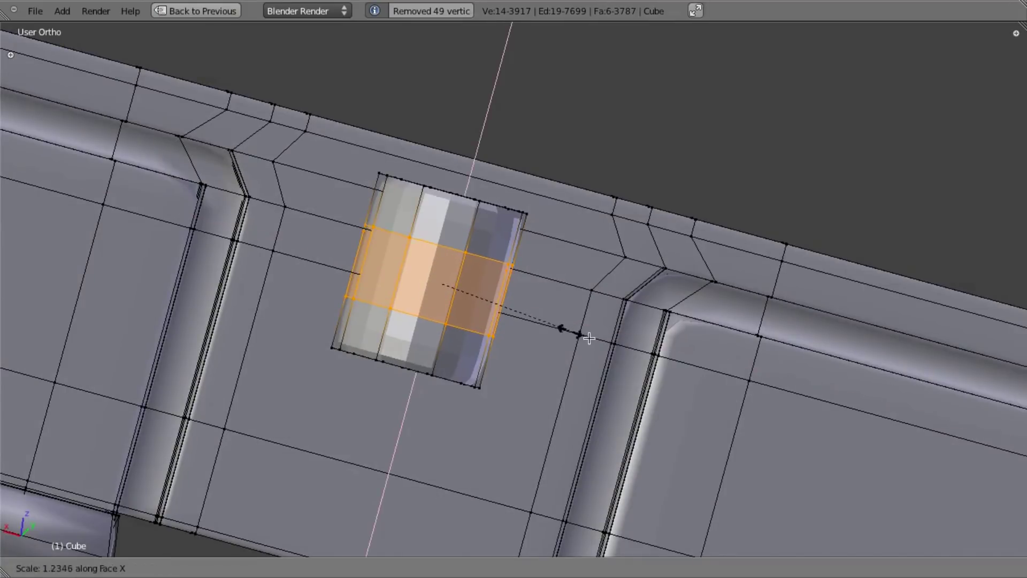
left_click(784, 375)
Step: Apply smooth shading to the whole visible mesh and inspect the half-cylinder
key("ctrl+l")
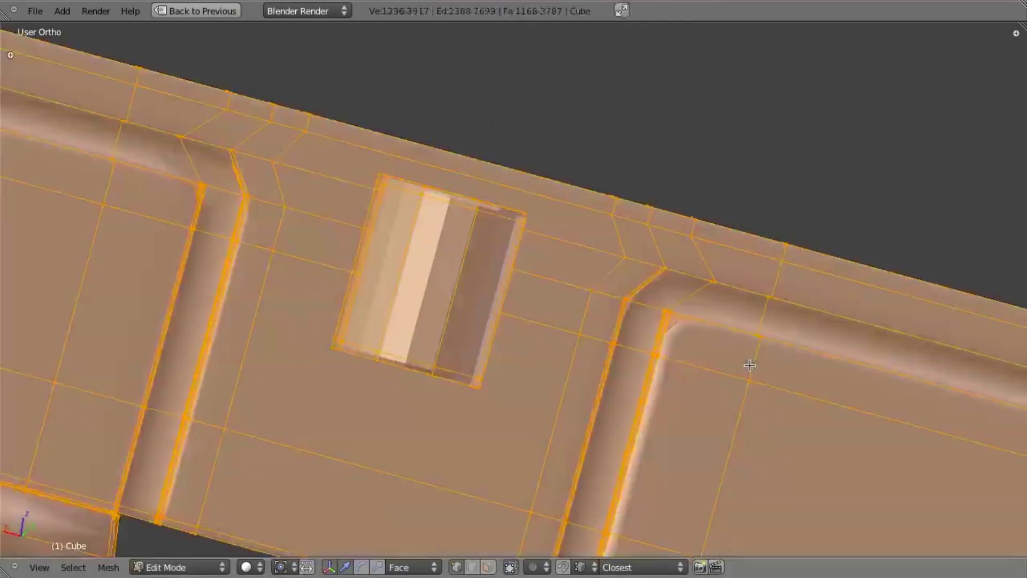
key("w")
left_click(731, 460)
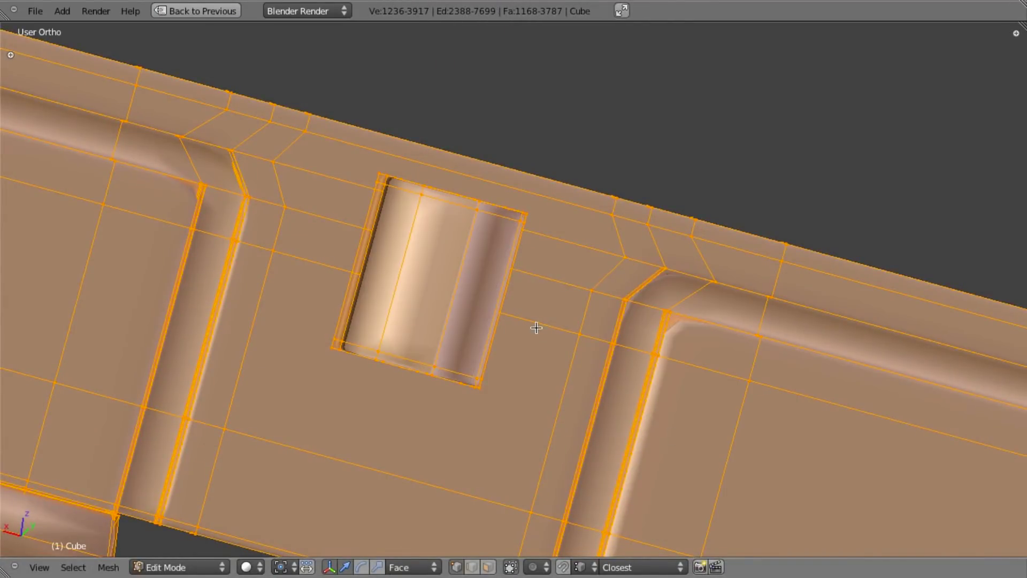
middle_click_drag(535, 327, 496, 311)
middle_click_drag(373, 206, 447, 257)
Step: Check the latch pin in the Preview reference photo, and in Blender snap the 3D cursor between the end cap's two middle vertices
key("super+Tab")
key("super+Tab")
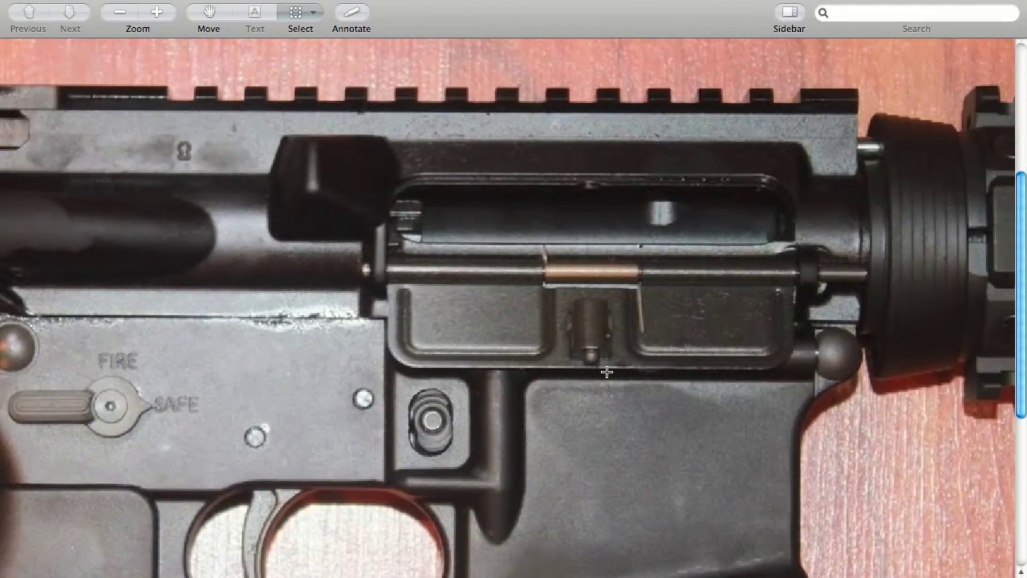
key("super+Tab")
scroll(477, 293, "up", 2)
middle_click_drag(487, 208, 475, 278)
key("a")
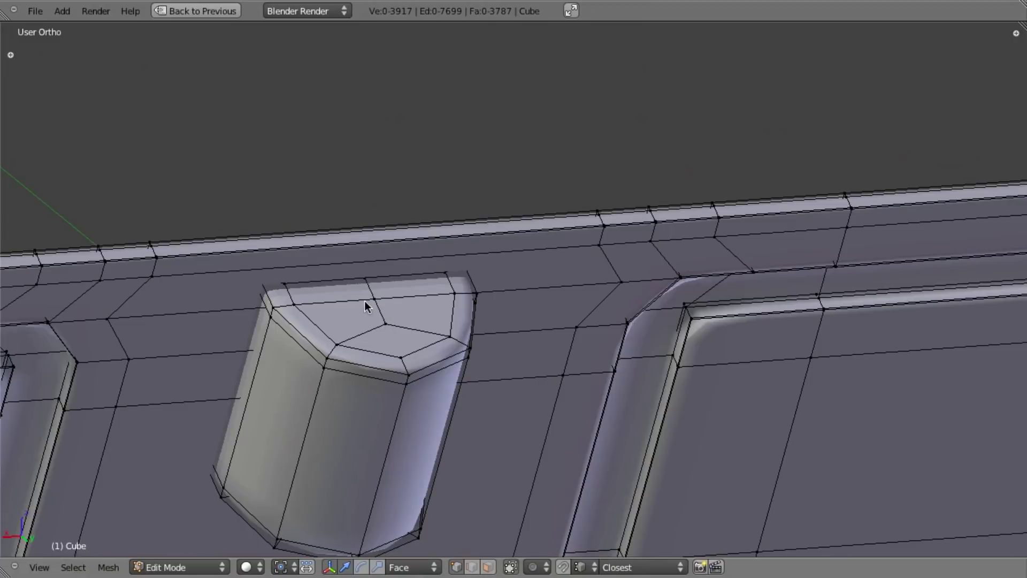
right_click(448, 333, "shift")
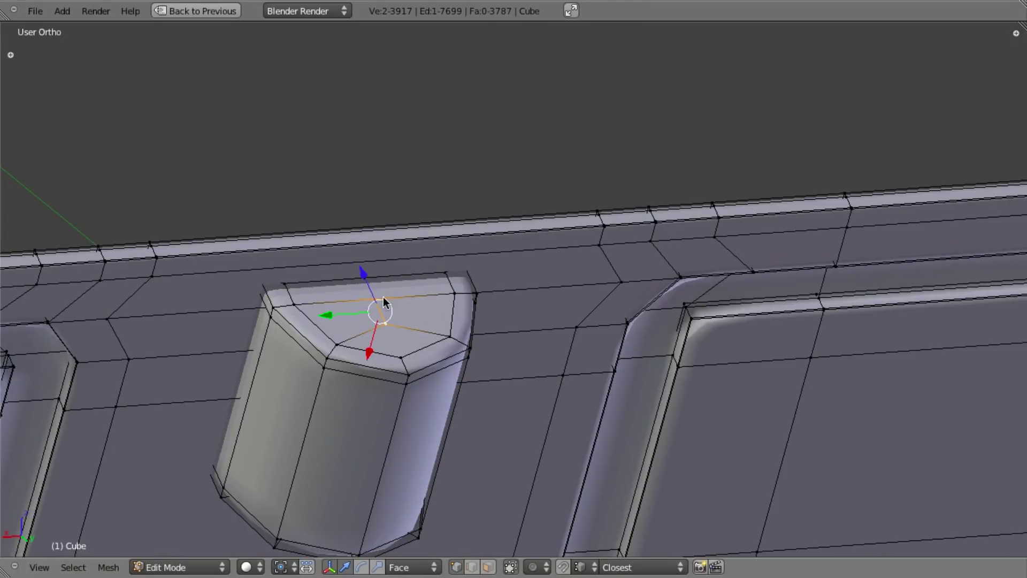
key("shift+s")
left_click(435, 322)
key("a")
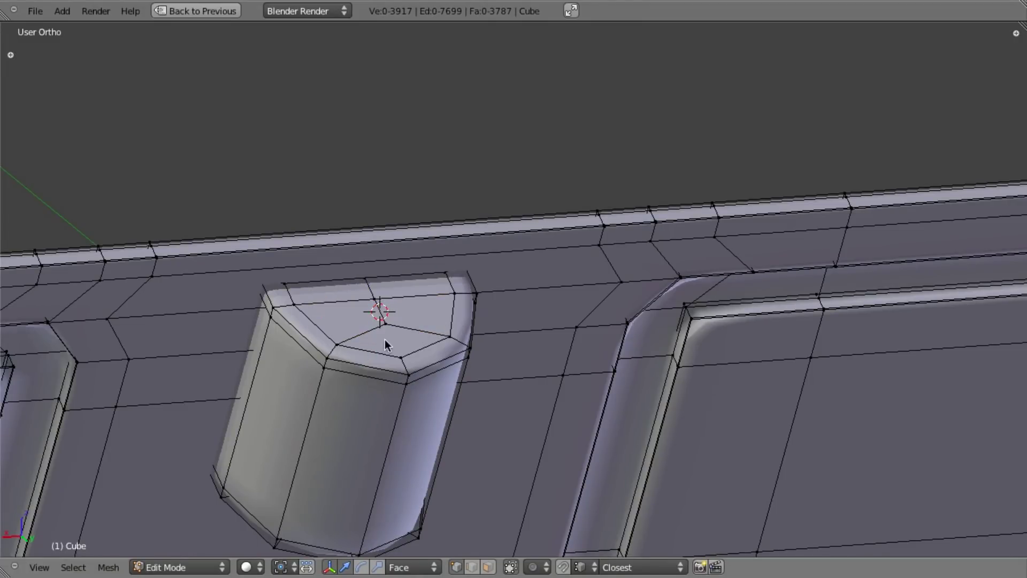
Step: Select the end cap's three inner faces and align the view to the selection from Top
right_click(366, 291, "shift")
right_click(396, 353, "shift")
right_click(430, 330, "shift")
right_click(450, 295, "shift")
left_click(30, 568)
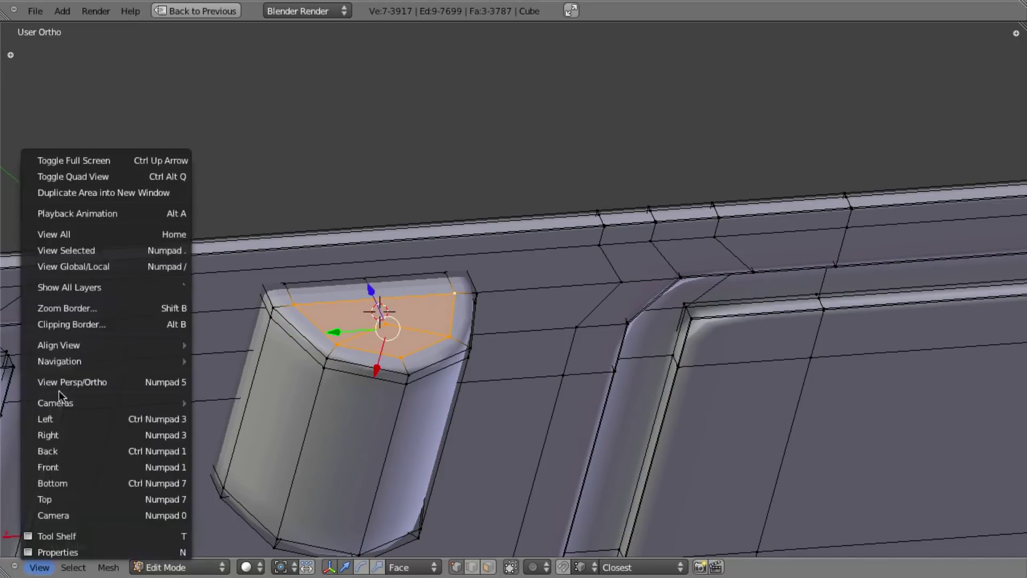
mouse_move(75, 348)
mouse_move(314, 345)
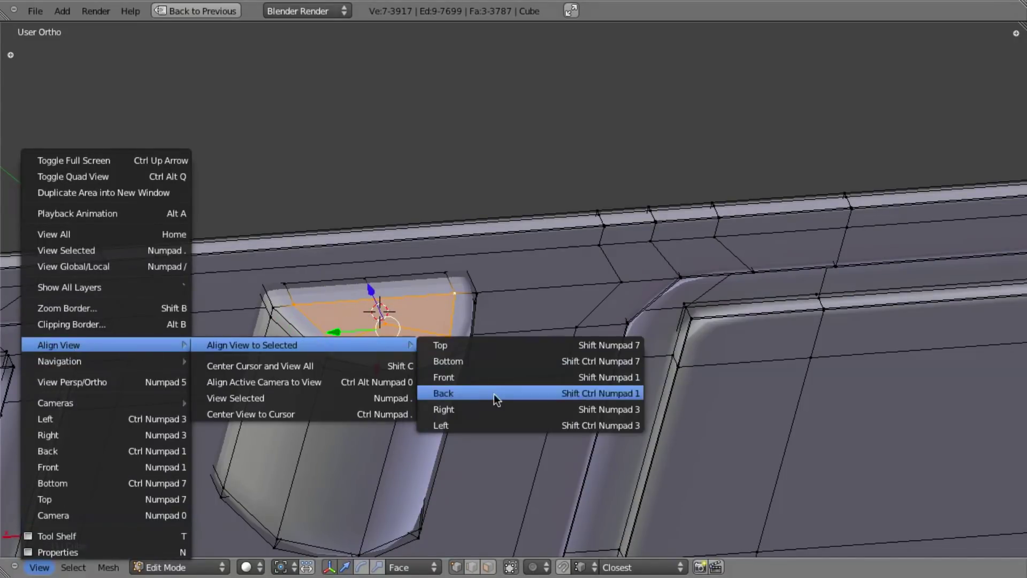
left_click(494, 347)
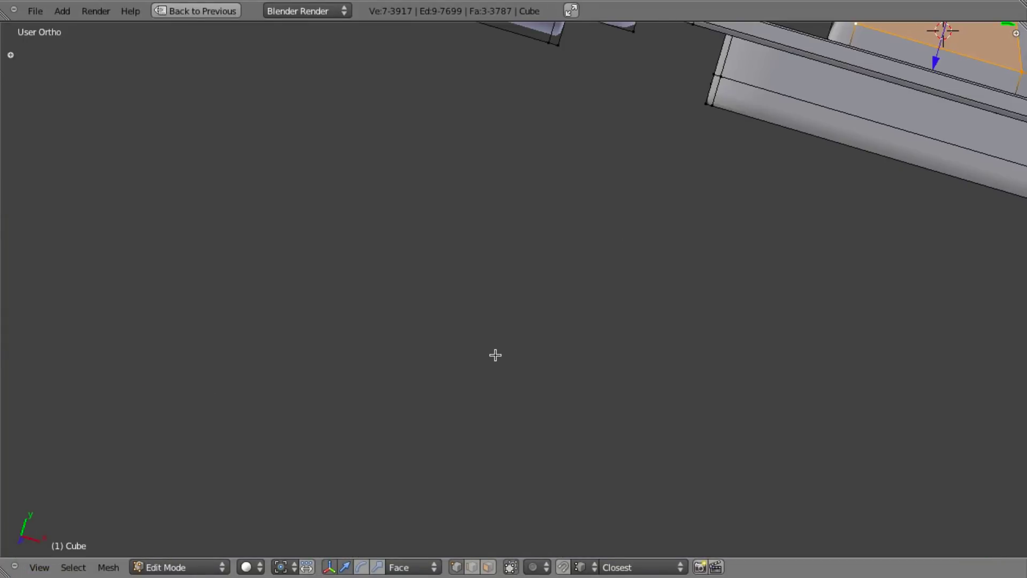
Step: Examine the half-cylinder's end cap in wireframe and solid shading, and clear the selection
middle_click_drag(825, 151, 512, 356, "shift")
scroll(625, 287, "down", 4)
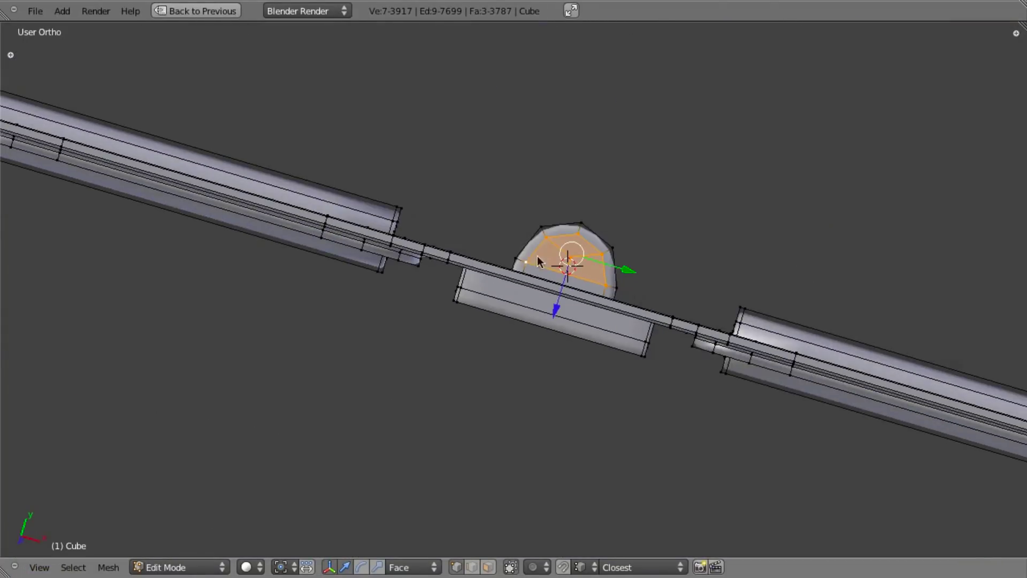
scroll(596, 283, "up", 2)
key("z")
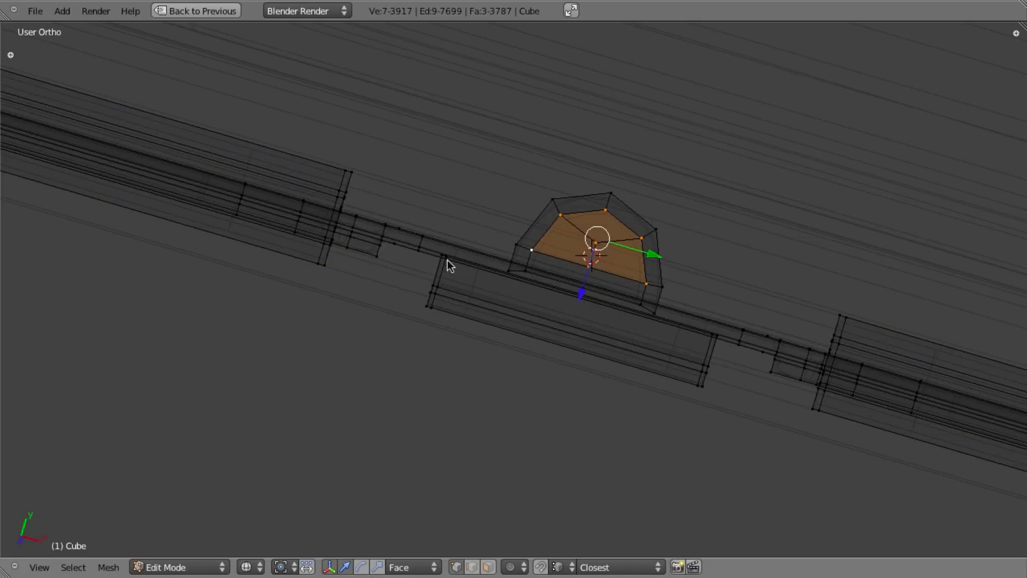
key("z")
key("z")
key("a")
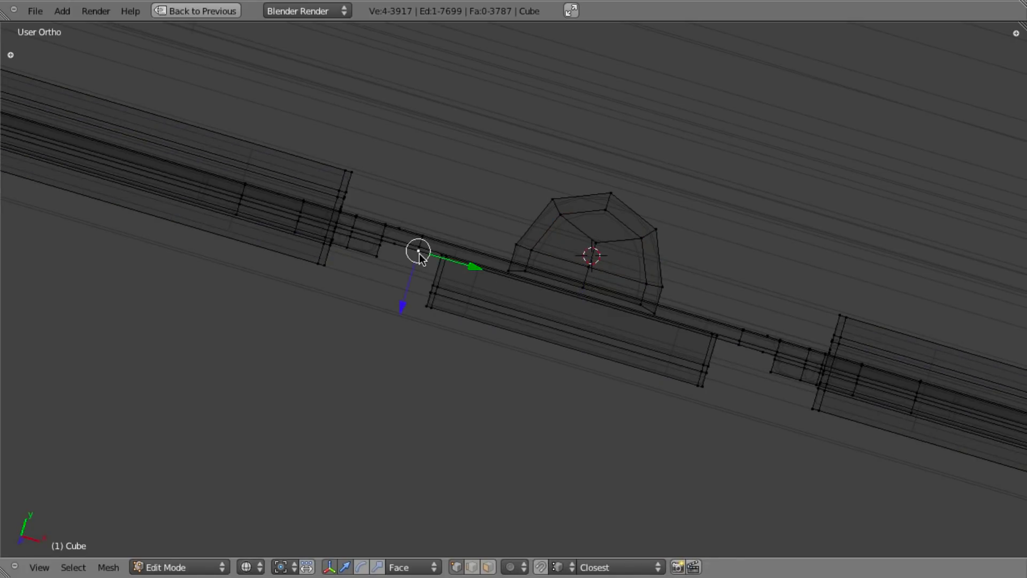
key("z")
key("a")
middle_click_drag(548, 270, 441, 281, "shift")
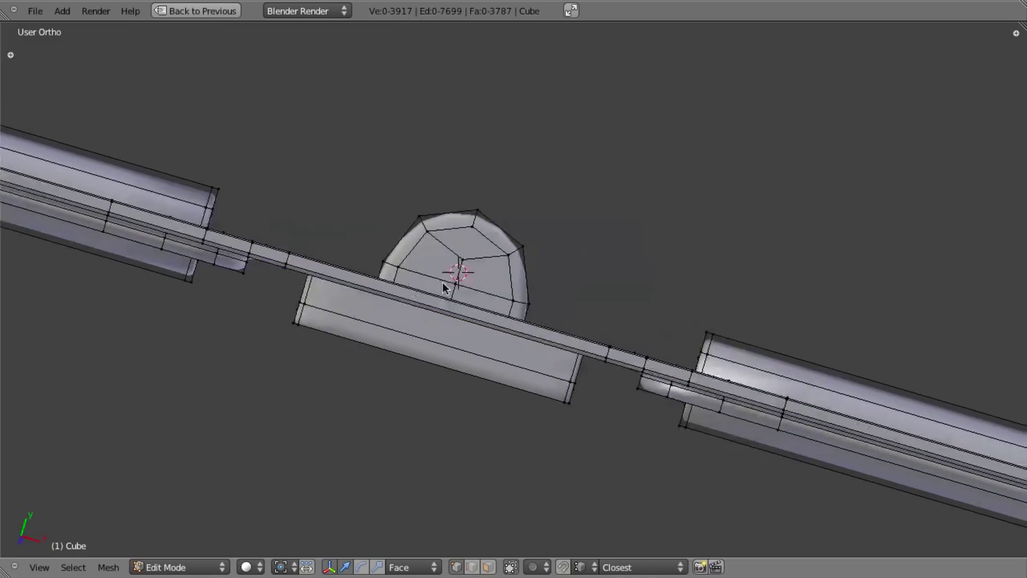
Step: Add a cube at the 3D cursor on the end cap and align it to the view
scroll(442, 281, "up", 1)
key("shift+a")
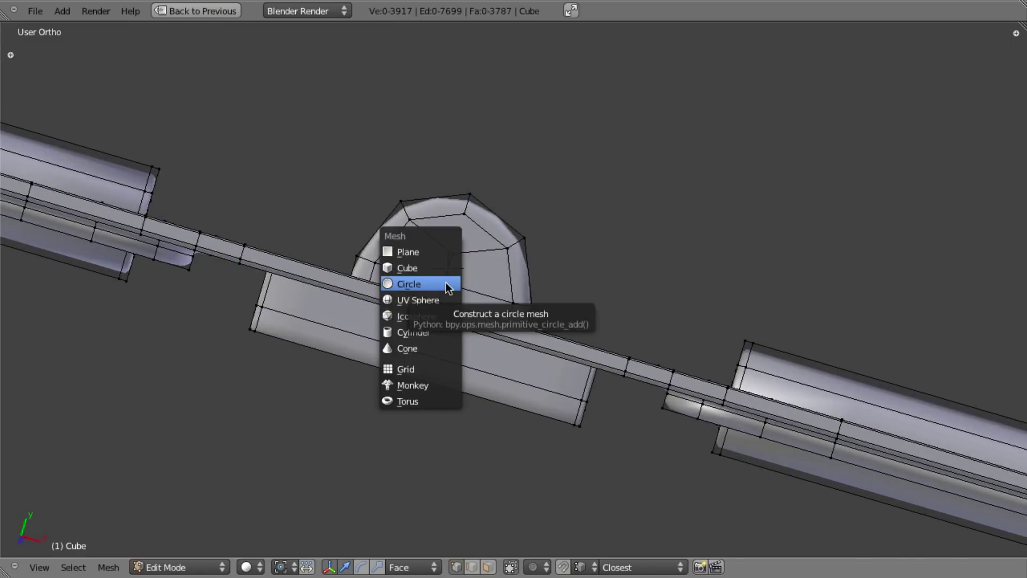
left_click(447, 271)
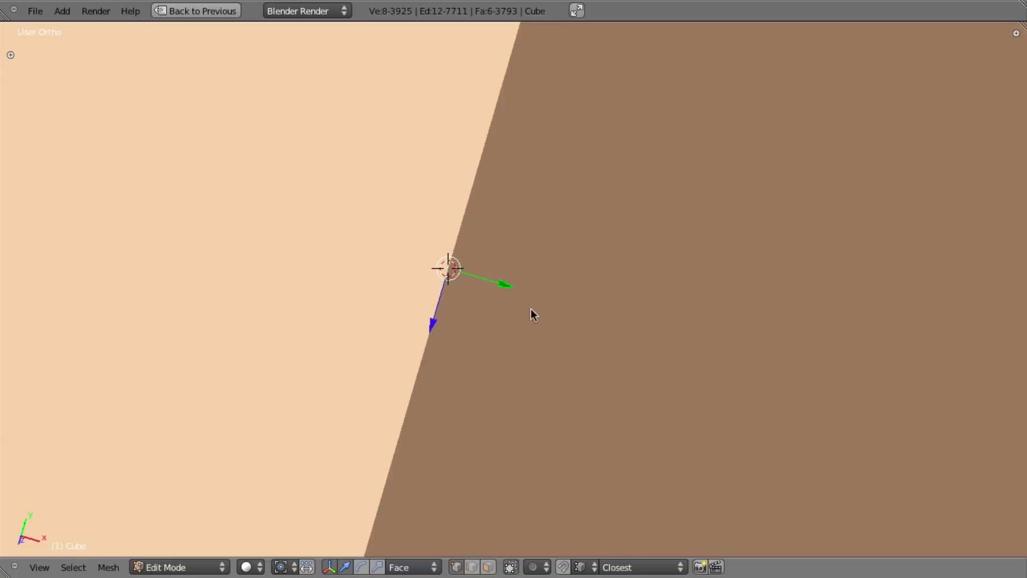
key("s")
left_click(679, 368)
key("F6")
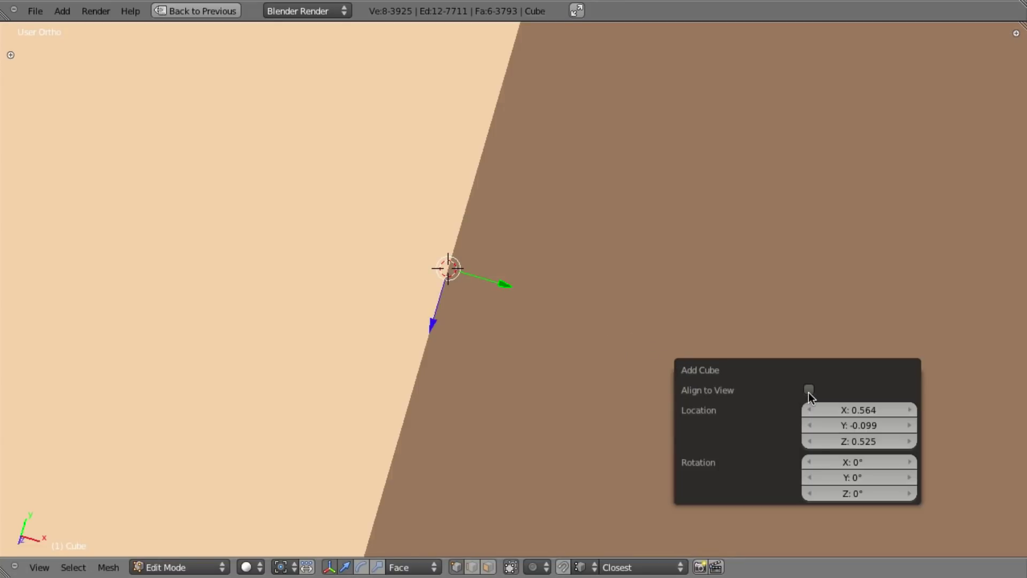
left_click(808, 390)
Step: Scale the cube down until it fits inside the outline of the half-cylinder's end cap
key("s")
left_click(739, 360)
key("s")
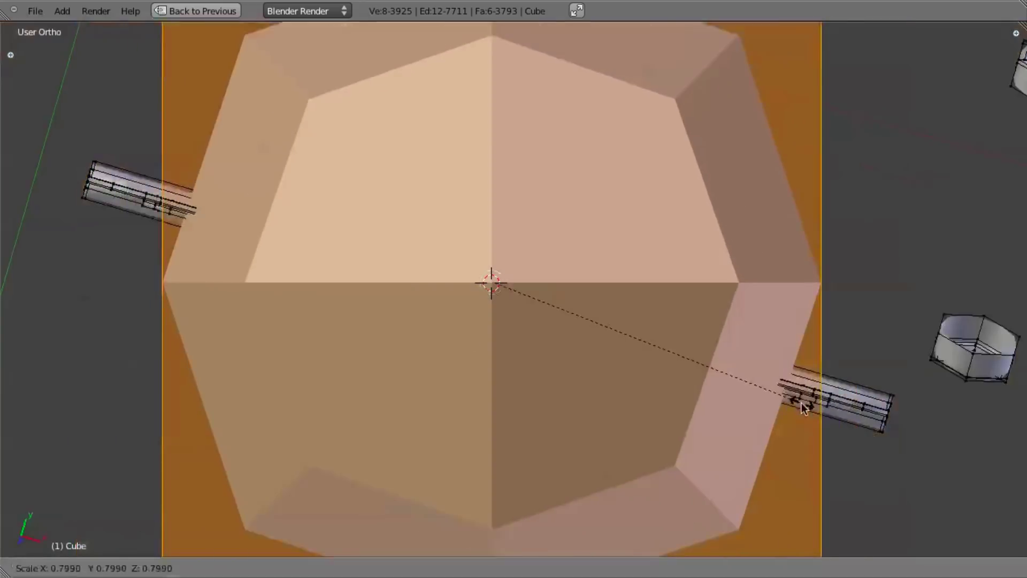
left_click(627, 336)
scroll(665, 367, "up", 3)
key("s")
left_click(539, 337)
scroll(560, 339, "up", 3)
key("s")
left_click(640, 308)
key("r")
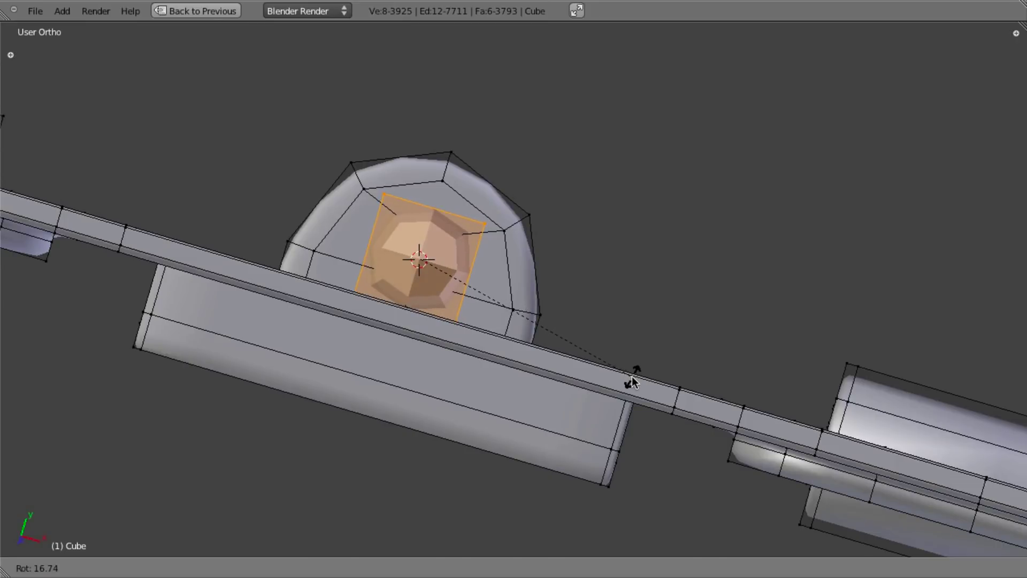
left_click(639, 343)
type("rz15")
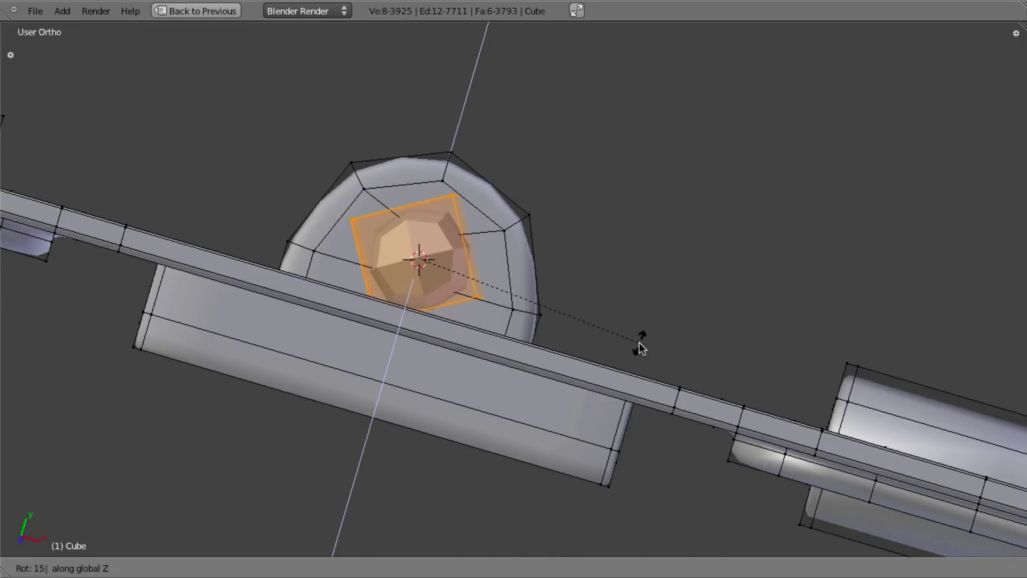
key("Escape")
key("r")
key("z")
key("z")
key("Escape")
Step: Rotate the cube 15 degrees about face X to match the cover's slant, and check it in wireframe
key("r")
key("x")
key("x")
type("15")
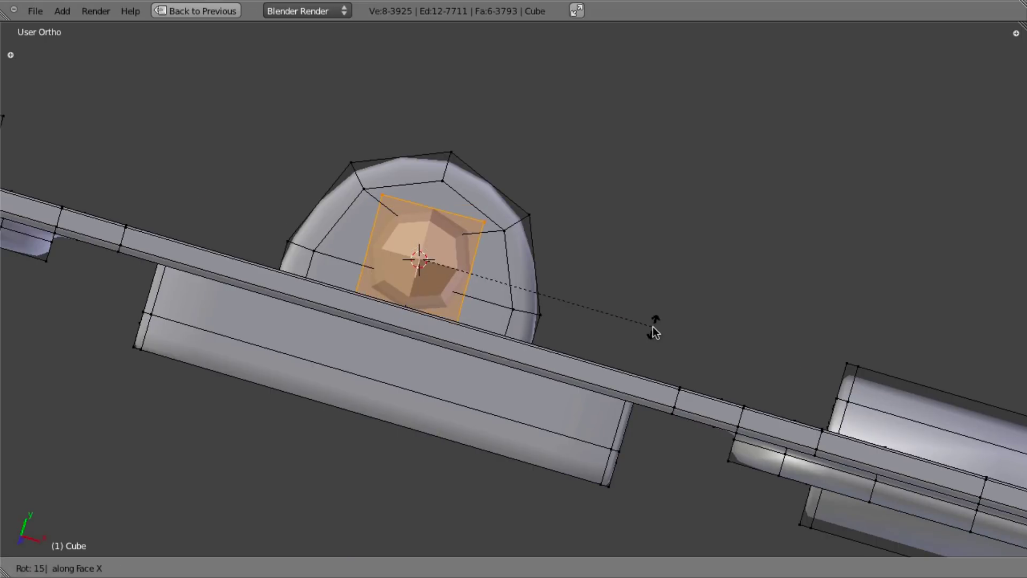
key("Return")
key("z")
key("z")
key("z")
key("r")
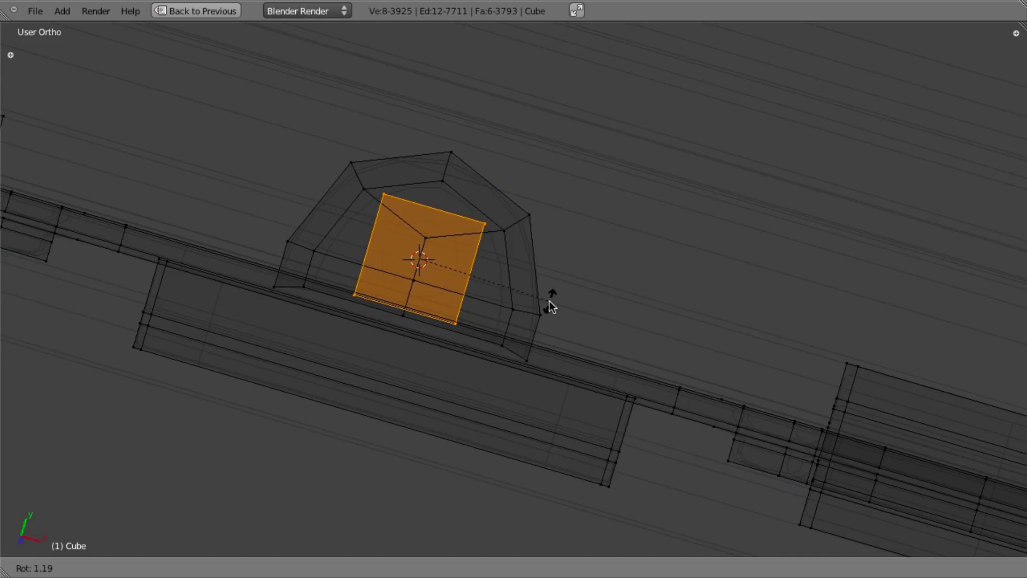
key("Escape")
key("z")
Step: Scale the cube down slightly and move it about 0.0058 along face Z, away from the cover plate
key("s")
left_click(590, 356)
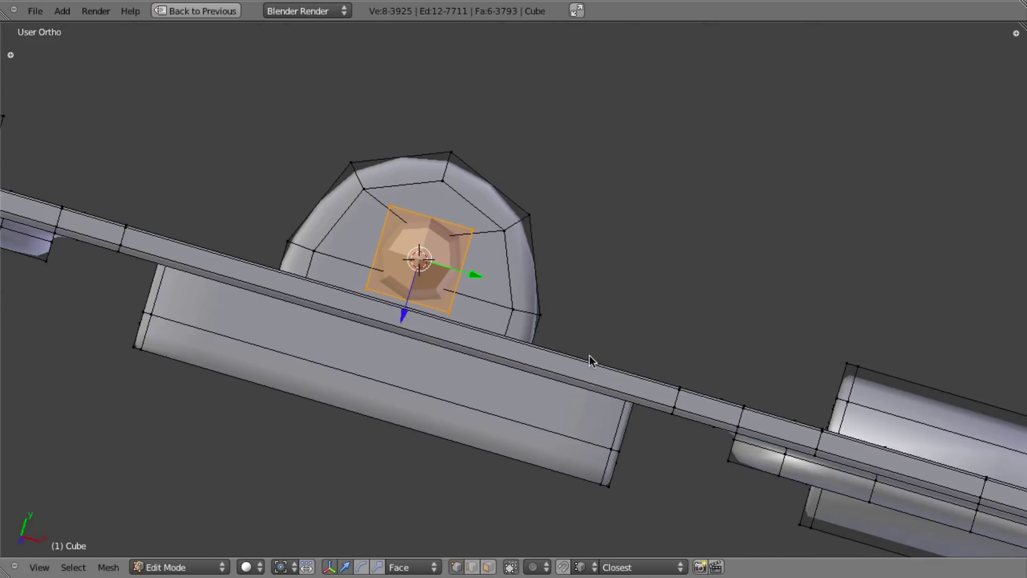
key("g")
key("z")
key("z")
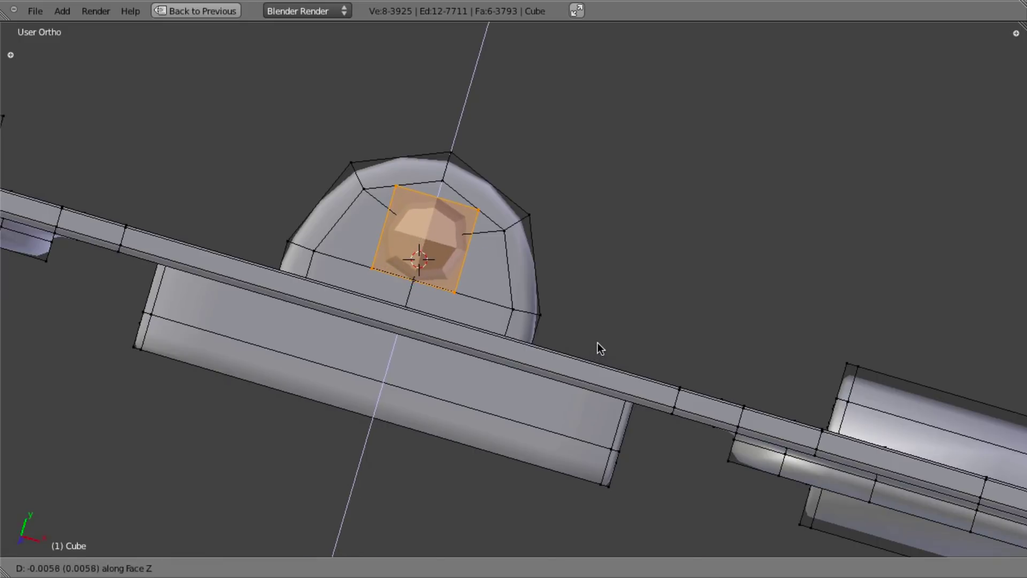
left_click(598, 342)
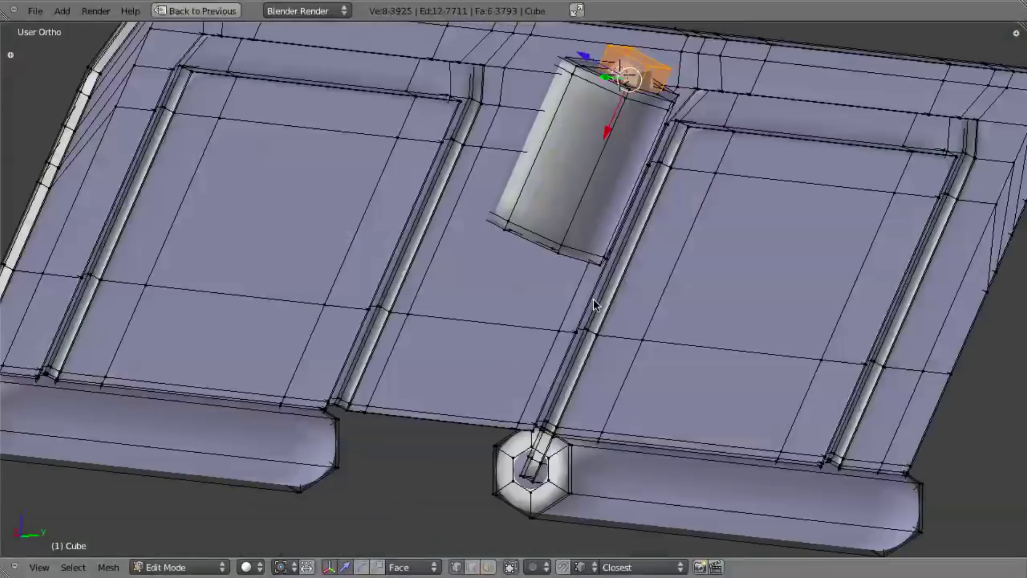
Step: Check the latch pin in the Preview photo, and in Blender move the cube about 0.0118 along face X, out of the half-cylinder's end
middle_click_drag(592, 299, 590, 275, "shift")
scroll(599, 253, "up", 3)
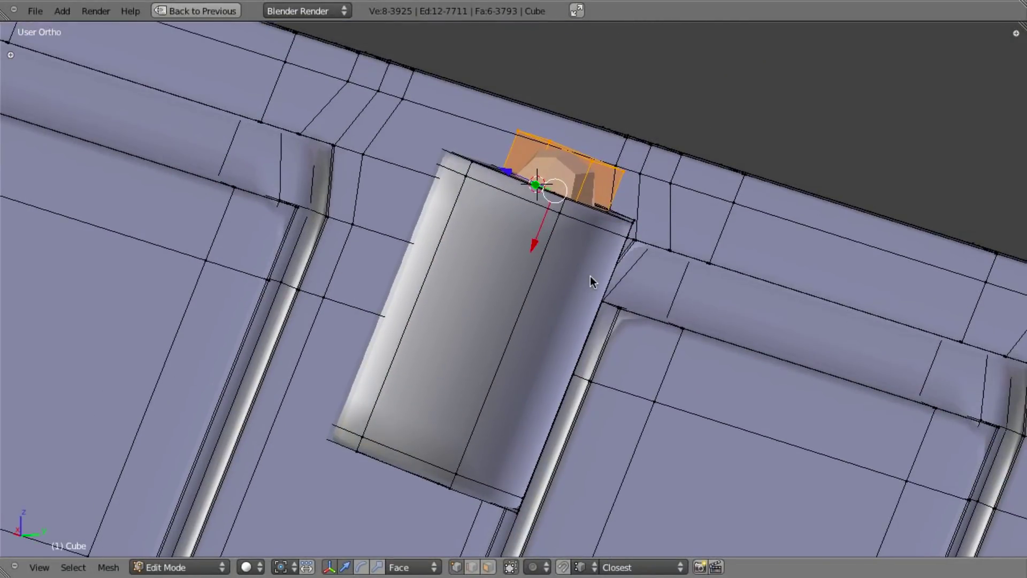
key("super+Tab")
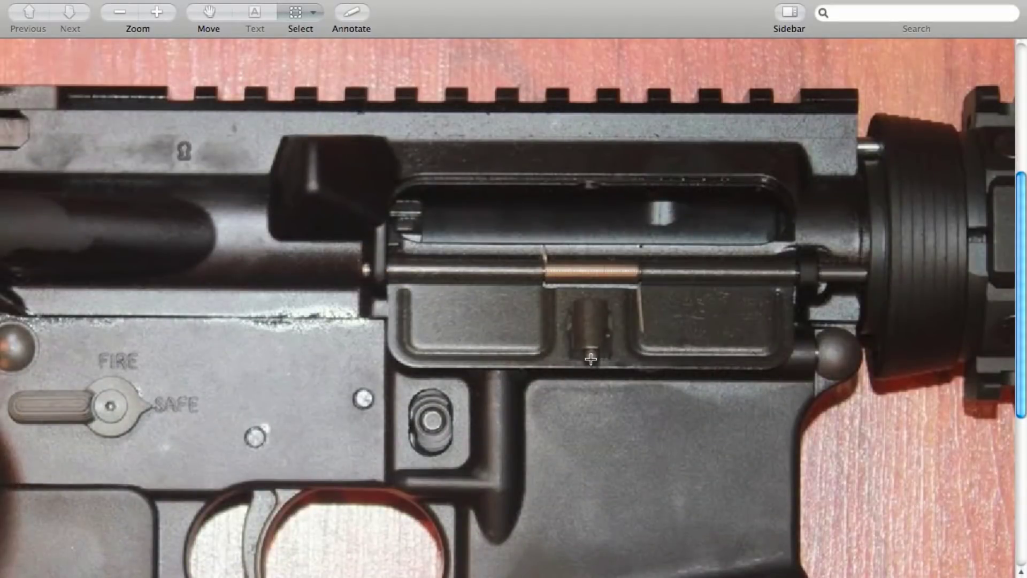
key("super+Tab")
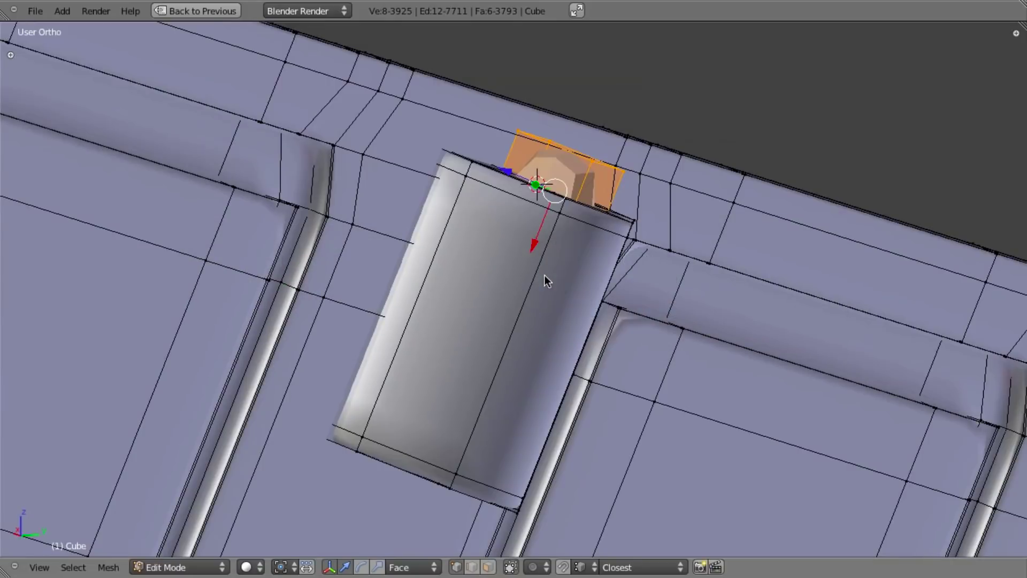
key("g")
key("x")
key("x")
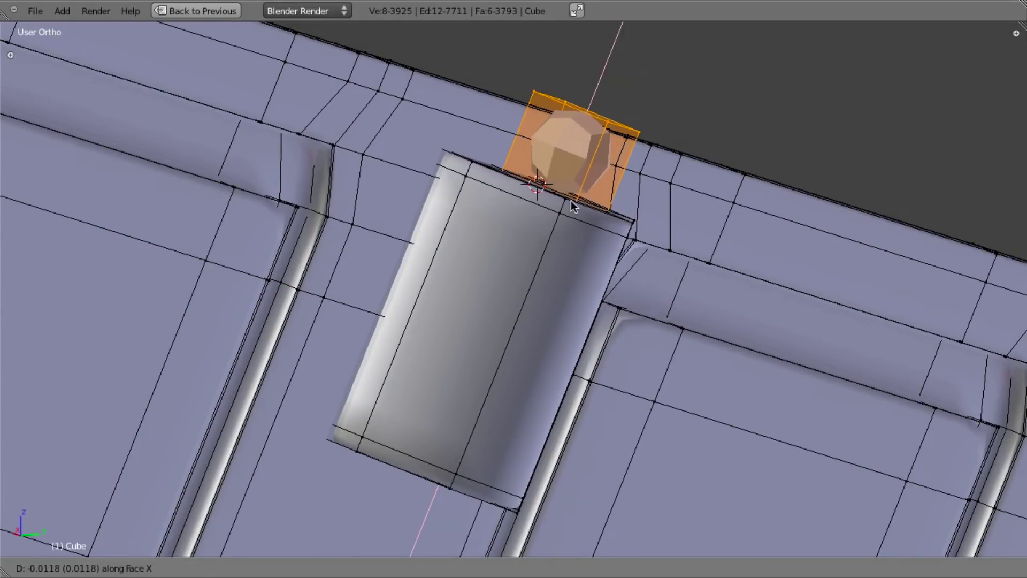
left_click(570, 202)
middle_click_drag(570, 202, 620, 219)
Step: Select the linked half-cylinder housing and slide it slightly toward the pin cube
key("a")
key("l")
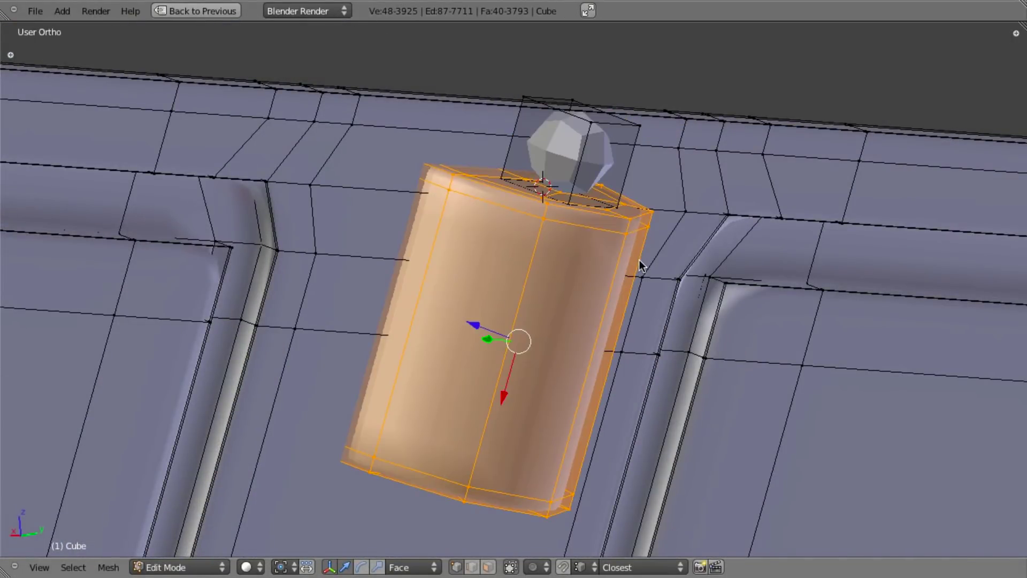
key("g")
left_click(644, 240)
Step: Select the cube's four vertices nearest the housing and move that face along face X, away from the housing
key("z")
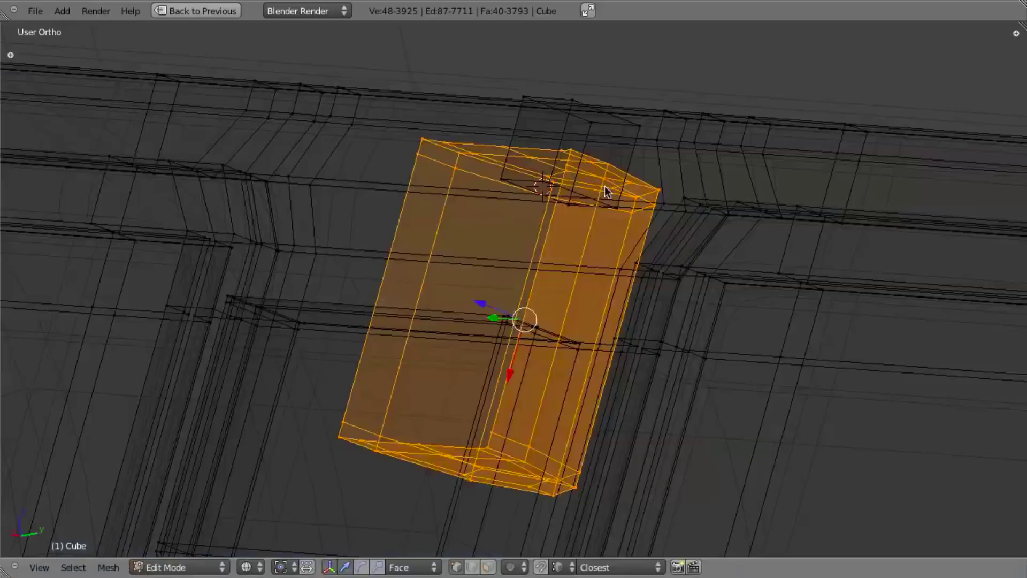
key("a")
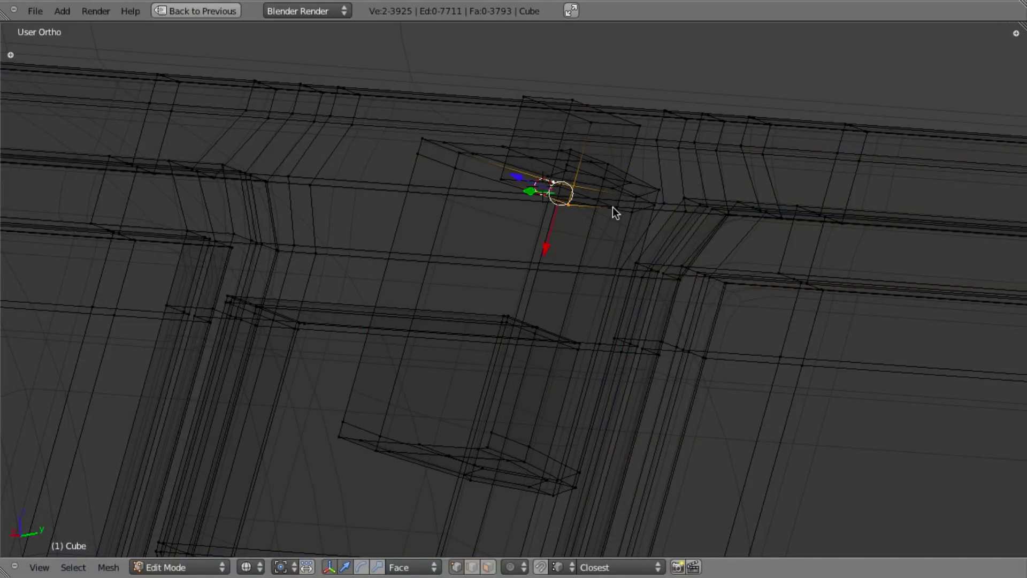
right_click(501, 197, "shift")
scroll(507, 195, "up", 4)
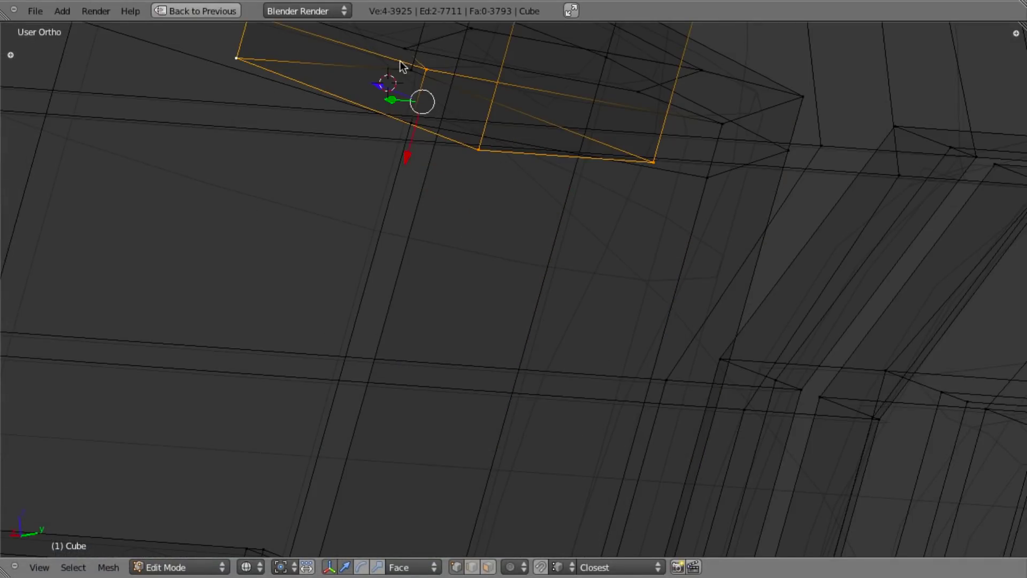
key("f")
key("g")
key("x")
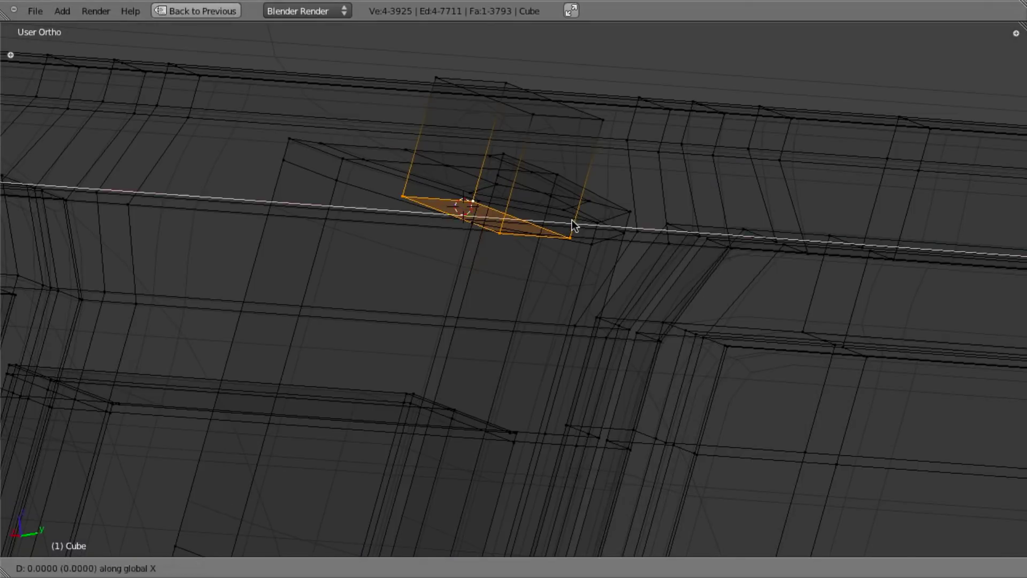
key("x")
right_click(569, 229)
key("g")
key("x")
key("z")
left_click(574, 222)
key("z")
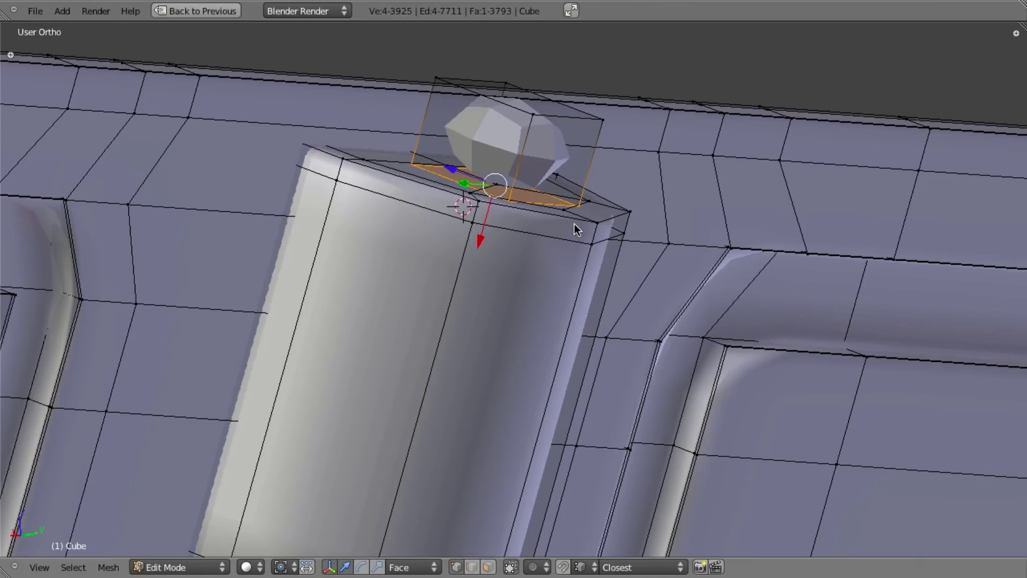
Step: Extrude the pin's lower face into the half-cylinder and delete the hidden end face
key("e")
left_click(569, 248)
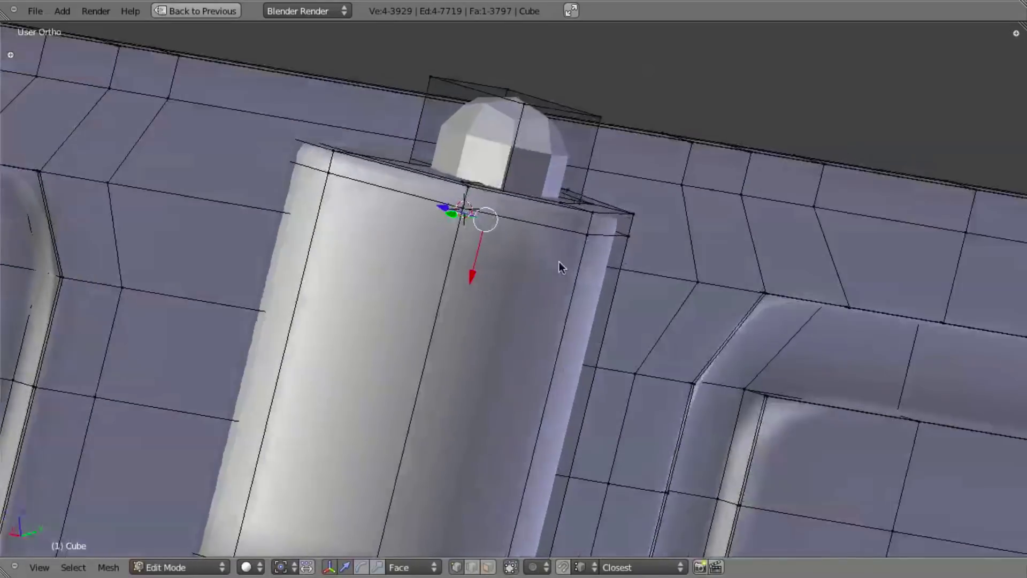
key("x")
left_click(552, 291)
middle_click_drag(552, 290, 482, 180)
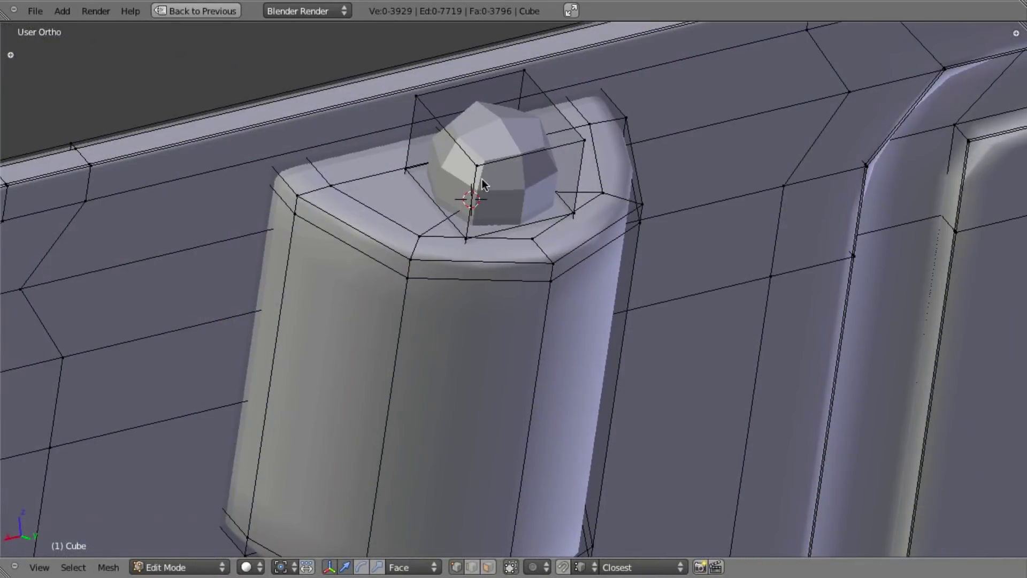
Step: Apply smooth shading to the whole linked pin and leave Edit Mode
key("l")
mouse_move(585, 211)
middle_mouse_down()
mouse_move(566, 239)
mouse_move(596, 321)
mouse_move(580, 364)
mouse_move(589, 220)
middle_mouse_up()
key("w")
left_click(566, 239)
scroll(589, 209, "down", 8)
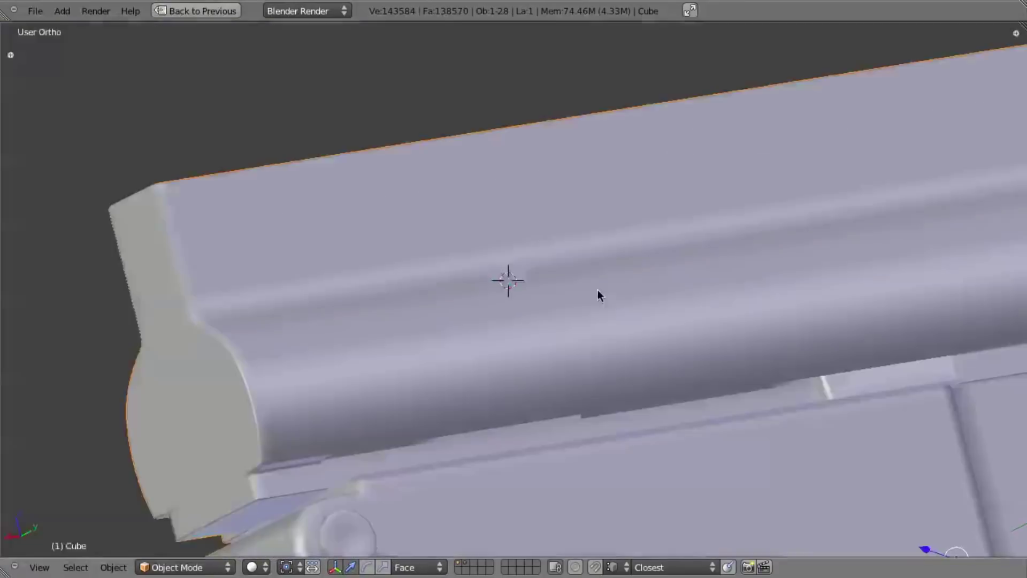
Step: Clear the object selection and examine the receiver and its ejection port cover in wireframe and solid shading
mouse_move(598, 290)
middle_mouse_down()
mouse_move(620, 319)
mouse_move(552, 277)
mouse_move(550, 293)
mouse_move(637, 282)
mouse_move(660, 291)
middle_mouse_up()
key("z")
key("a")
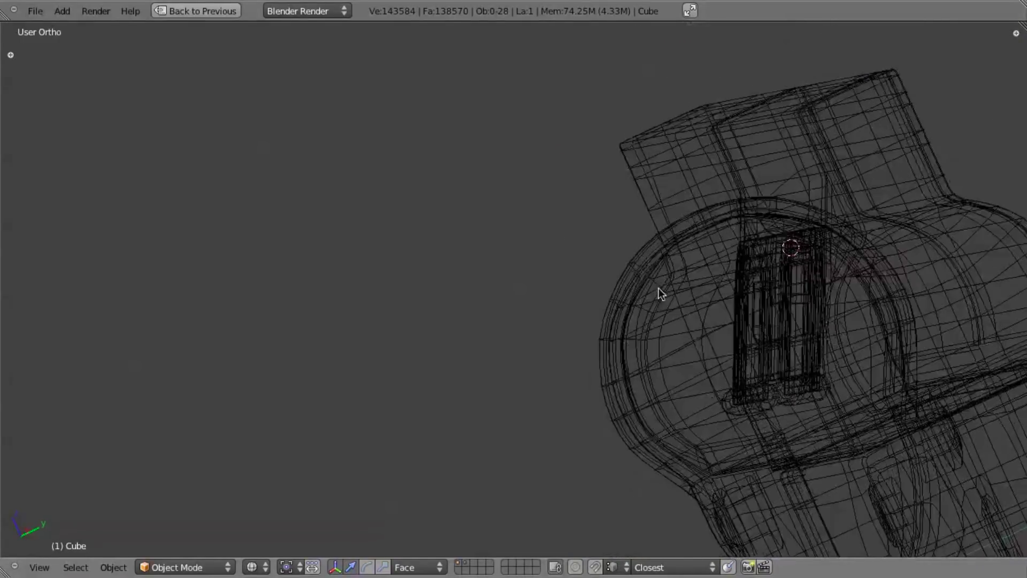
key("KP_3")
middle_click_drag(690, 323, 496, 261, "shift")
key("z")
middle_click_drag(490, 303, 588, 343)
scroll(588, 343, "down", 5)
middle_click_drag(403, 274, 417, 278)
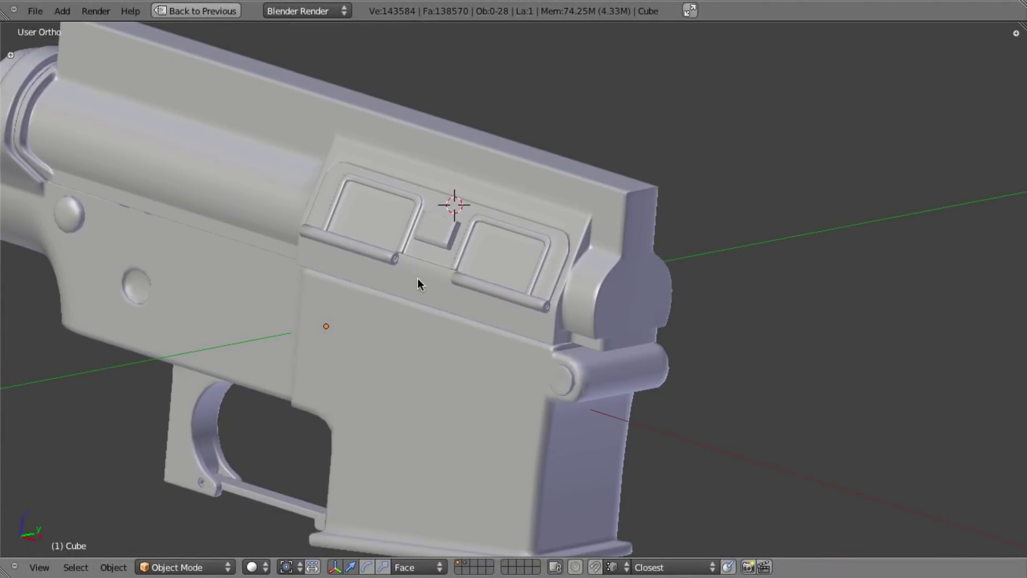
Step: Leave local view to show the rest of the rifle, and examine the area around the ejection port cover
scroll(417, 278, "up", 5)
right_click(495, 269)
scroll(489, 292, "down", 3)
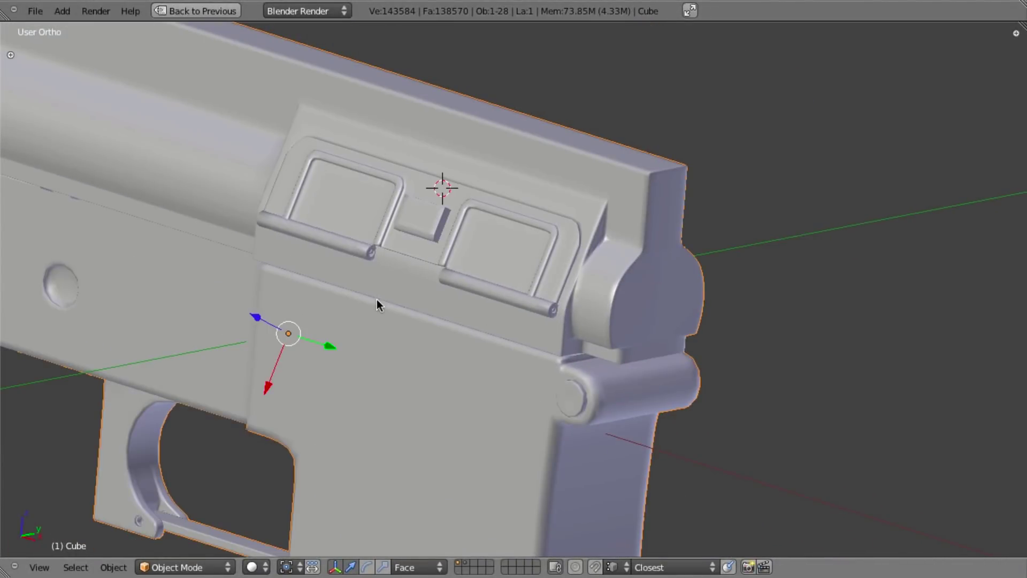
scroll(513, 364, "up", 1)
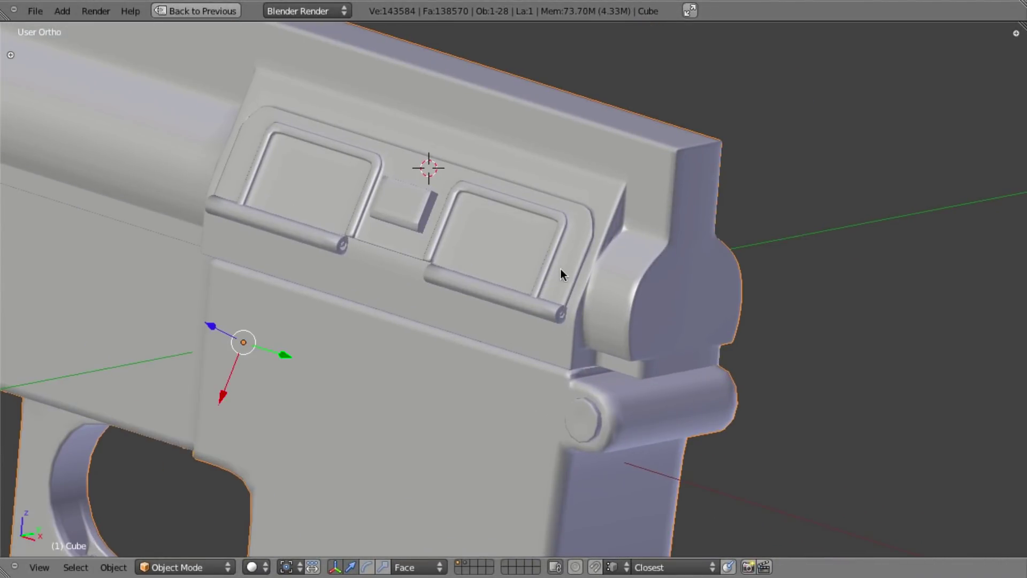
scroll(560, 268, "down", 5)
scroll(542, 346, "up", 4)
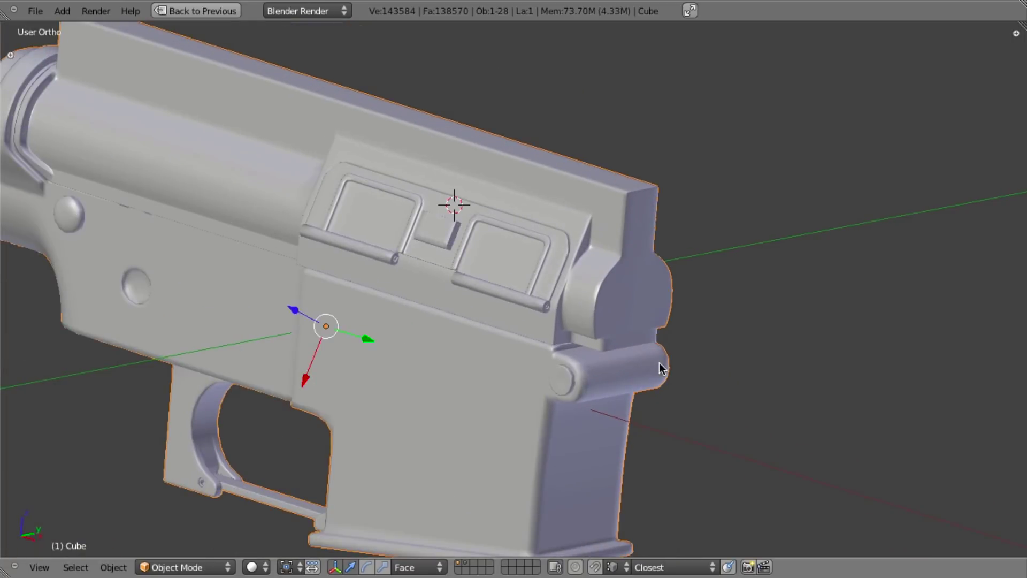
scroll(653, 364, "down", 1)
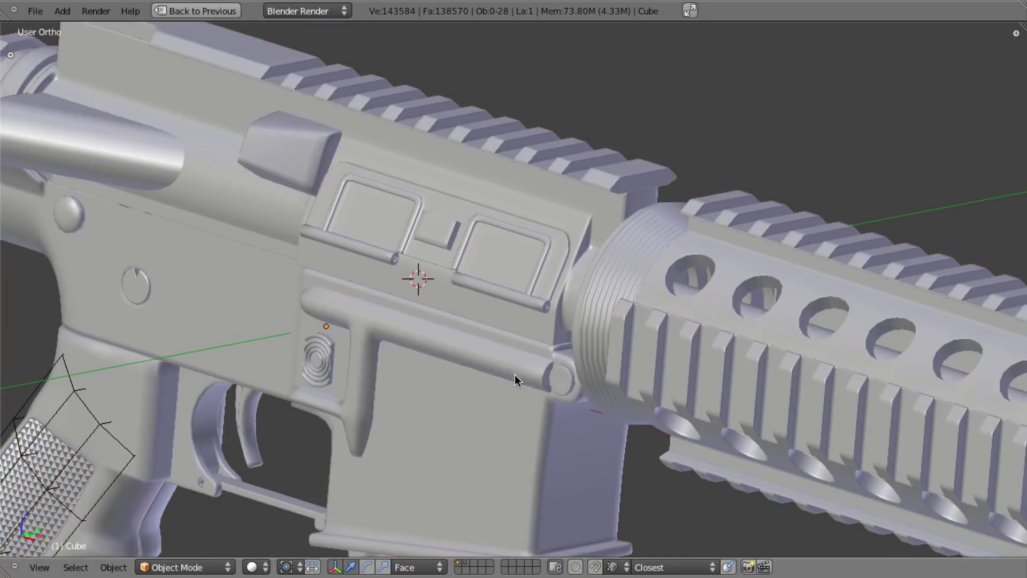
scroll(530, 375, "up", 2)
scroll(523, 383, "down", 1)
scroll(539, 369, "up", 4)
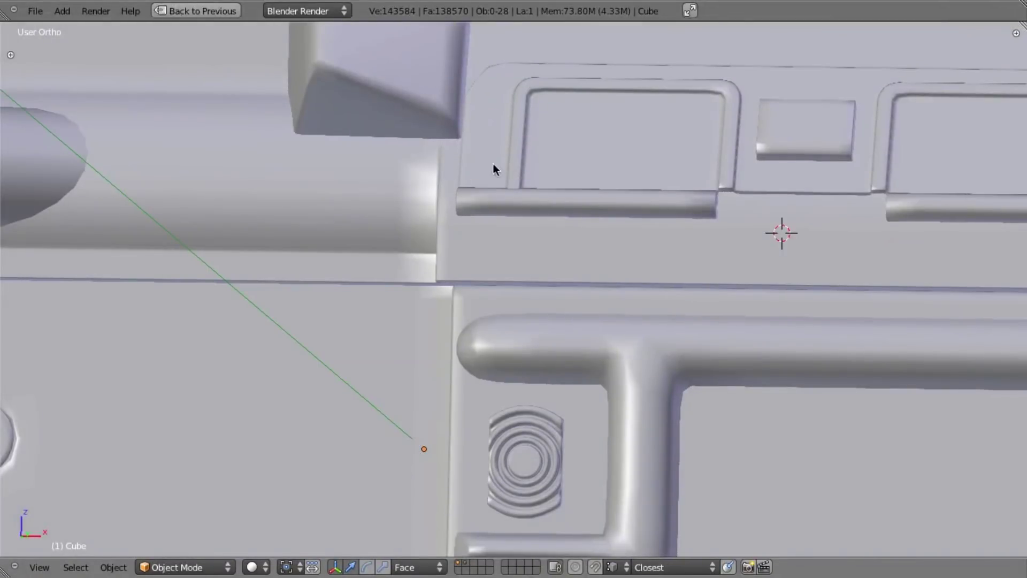
Step: Check the reference photo and add a vertical edge loop to the brass deflector near its ejection-port end
key("super+Tab")
key("super+Tab")
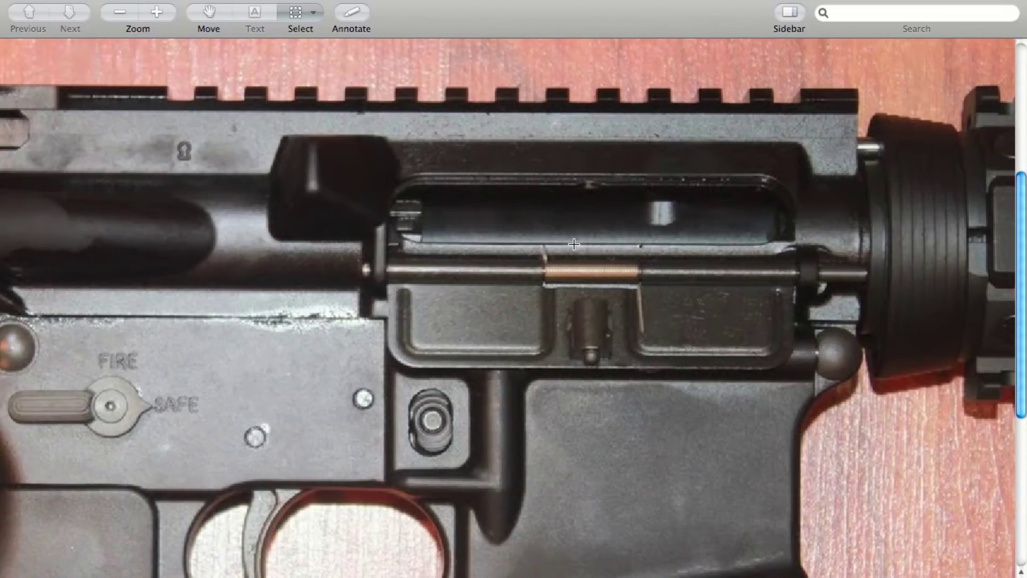
key("super+Tab")
key("super+Tab")
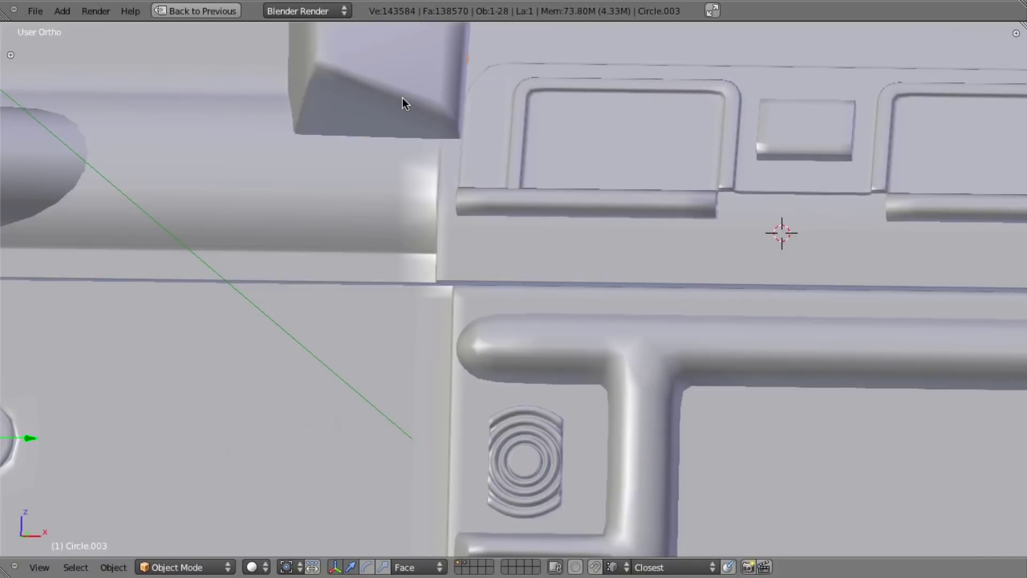
key("KP_1")
key("Tab")
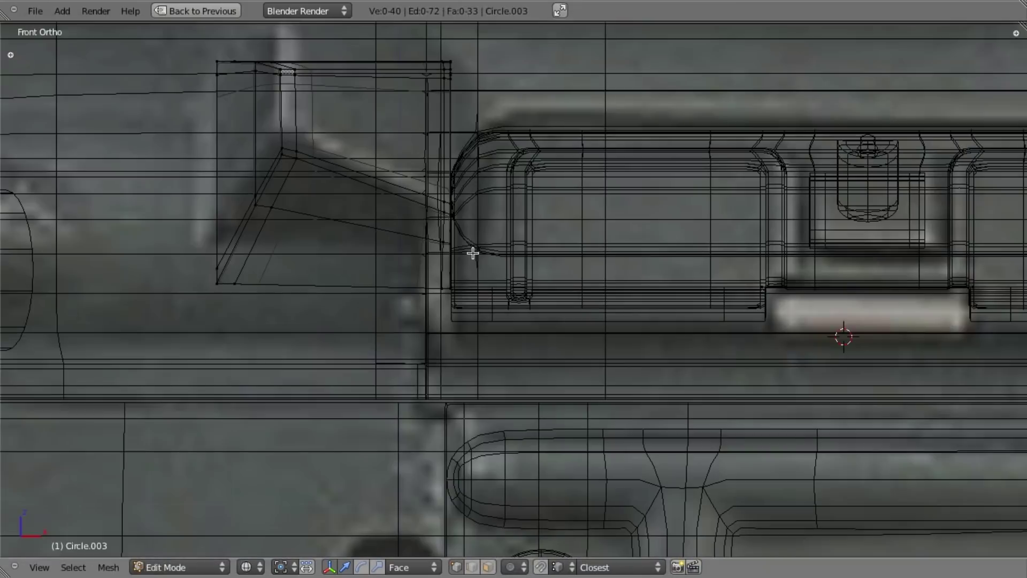
key("z")
key("ctrl+r")
left_click(386, 185)
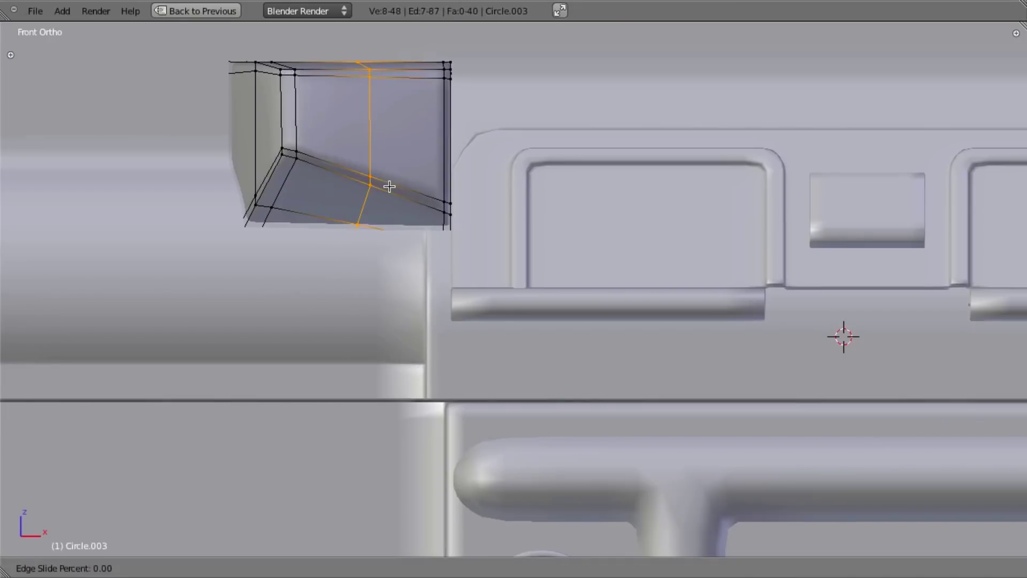
left_click(444, 192)
Step: Scale the new loop's rear vertices along X and move them into line with the loop's front part
key("z")
mouse_move(438, 87)
middle_mouse_down()
mouse_move(465, 156)
mouse_move(501, 148)
middle_mouse_up()
key("z")
key("z")
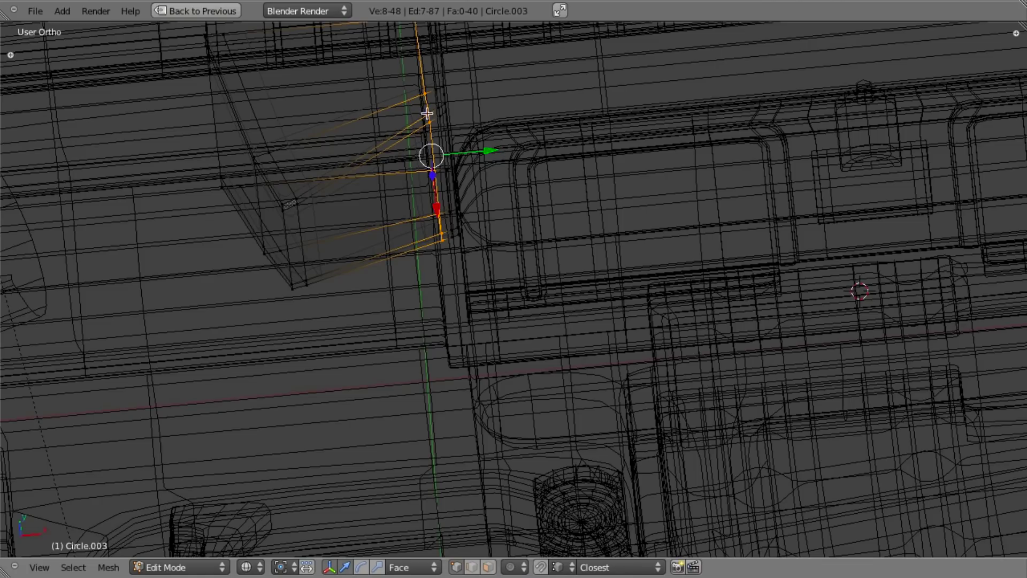
key("z")
mouse_move(478, 207)
middle_mouse_down()
mouse_move(410, 154)
mouse_move(530, 331)
middle_mouse_up()
right_click(431, 168, "shift")
key("z")
key("s")
key("x")
key("Return")
key("z")
scroll(522, 316, "up", 4)
key("g")
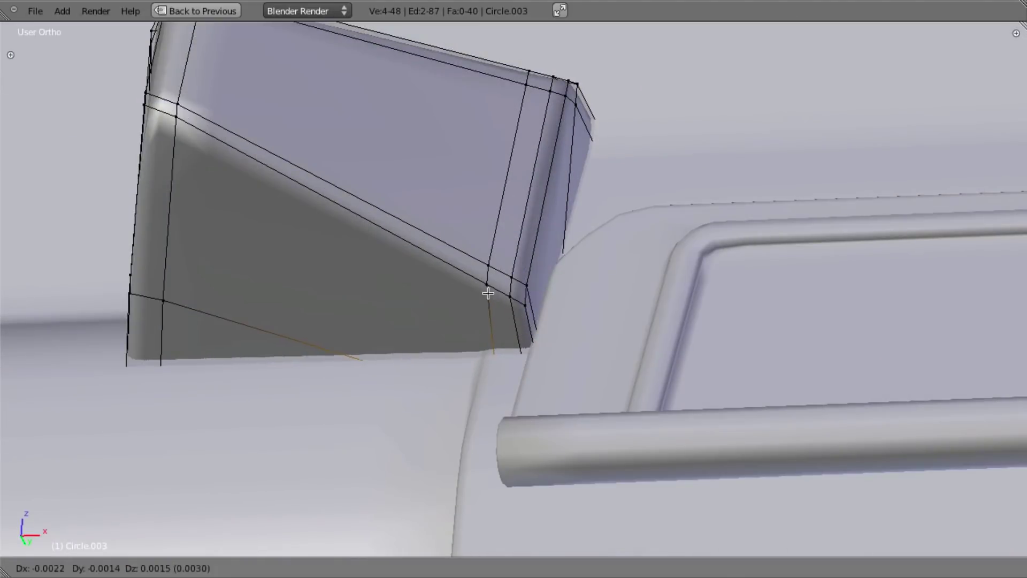
left_click(484, 287)
Step: Edge-slide the deflector's new loop so that it lines up with the receiver's vertical step edge
middle_click_drag(484, 287, 536, 241)
key("z")
key("KP_1")
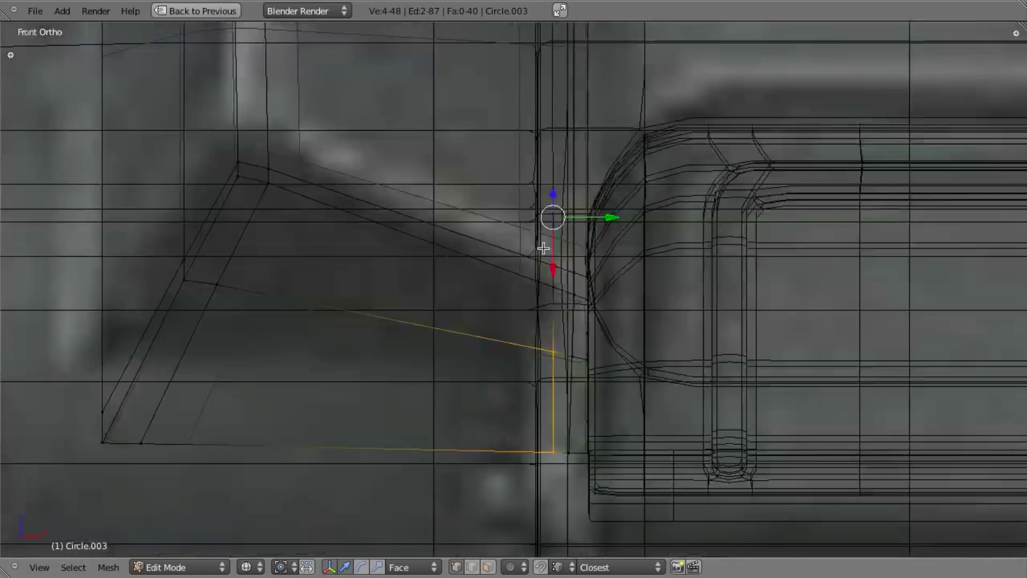
key("z")
scroll(552, 268, "down", 1)
scroll(552, 268, "down", 3)
middle_click_drag(550, 341, 525, 295, "shift")
scroll(525, 291, "up", 2)
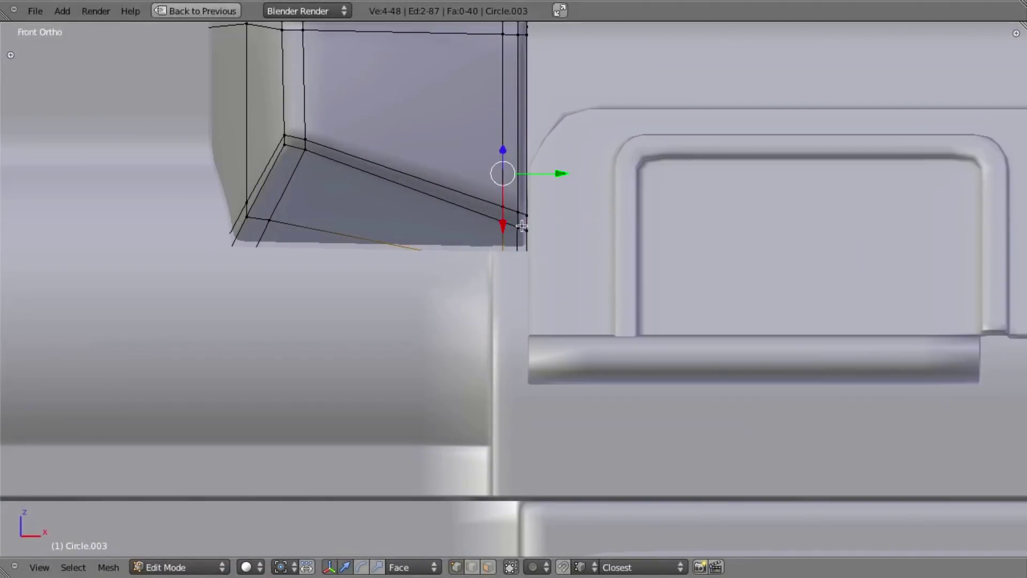
right_click(503, 190, "alt")
key("z")
scroll(551, 276, "up", 2, "shift")
key("z")
key("z")
key("ctrl+e")
left_click(560, 276)
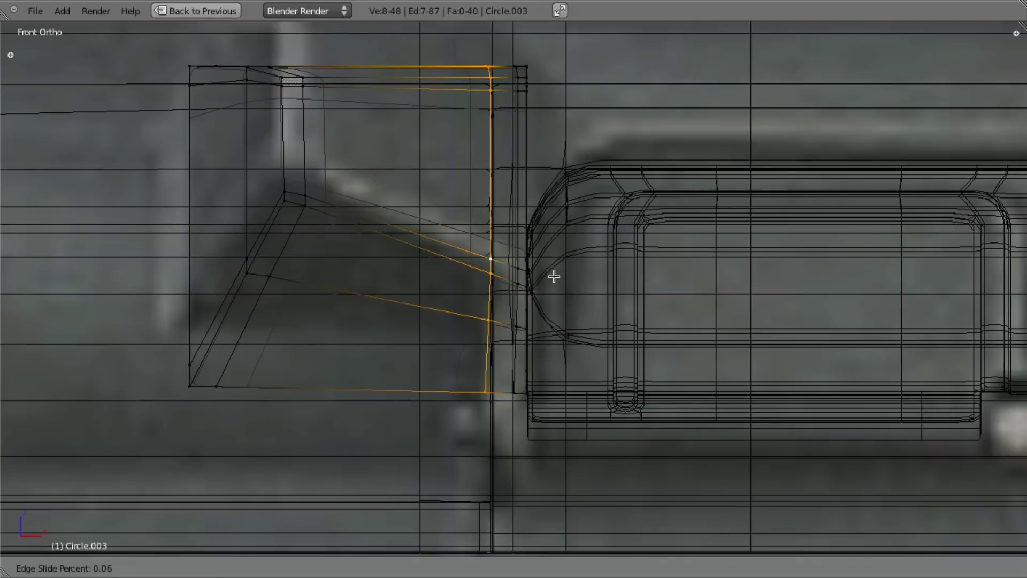
left_click(552, 275)
key("z")
key("ctrl+e")
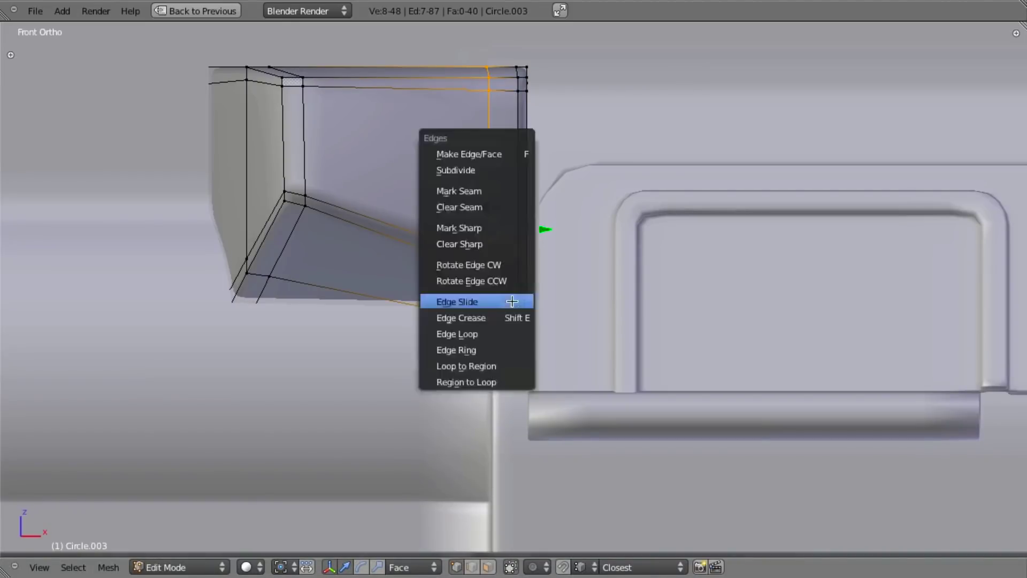
left_click(509, 298)
left_click(520, 302)
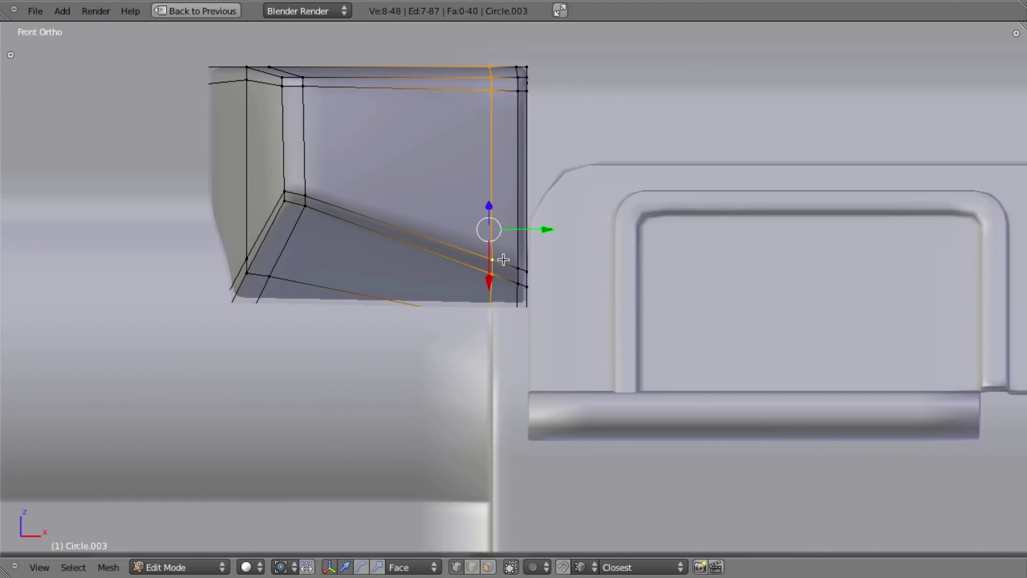
Step: Flatten the loop's four rear vertices by scaling to 0 on X, and move them along X in line with the loop
left_click(494, 76, "shift")
key("z")
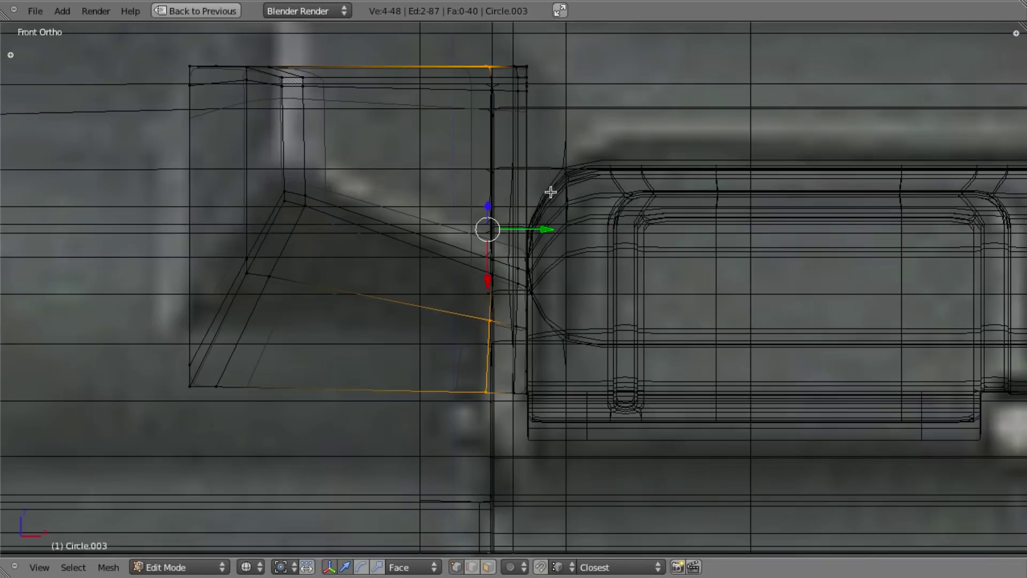
key("s")
key("x")
key("0")
key("Return")
key("z")
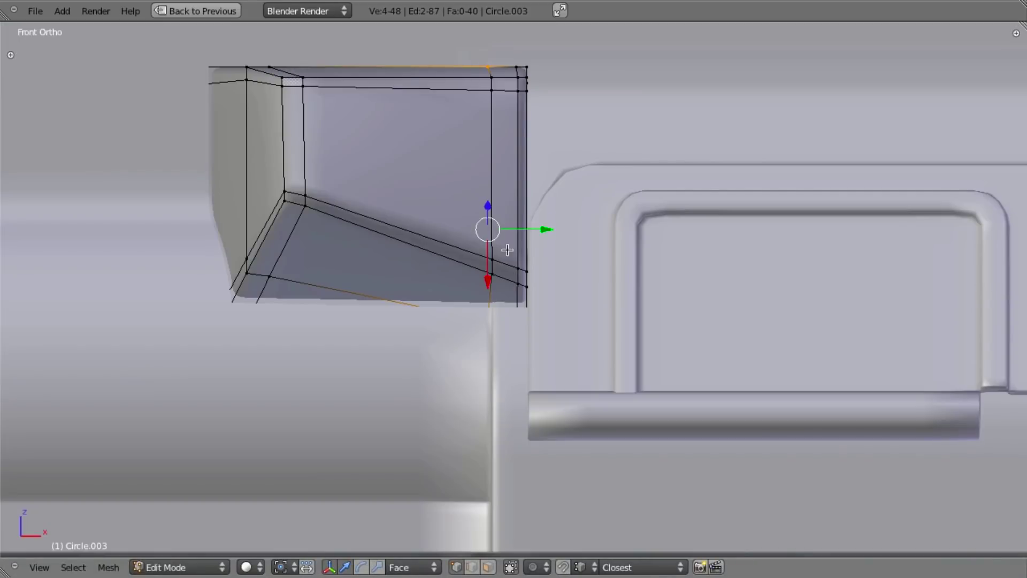
key("g")
key("x")
left_click(493, 278)
key("z")
key("z")
scroll(520, 301, "down", 1)
scroll(520, 301, "up", 3)
key("z")
key("z")
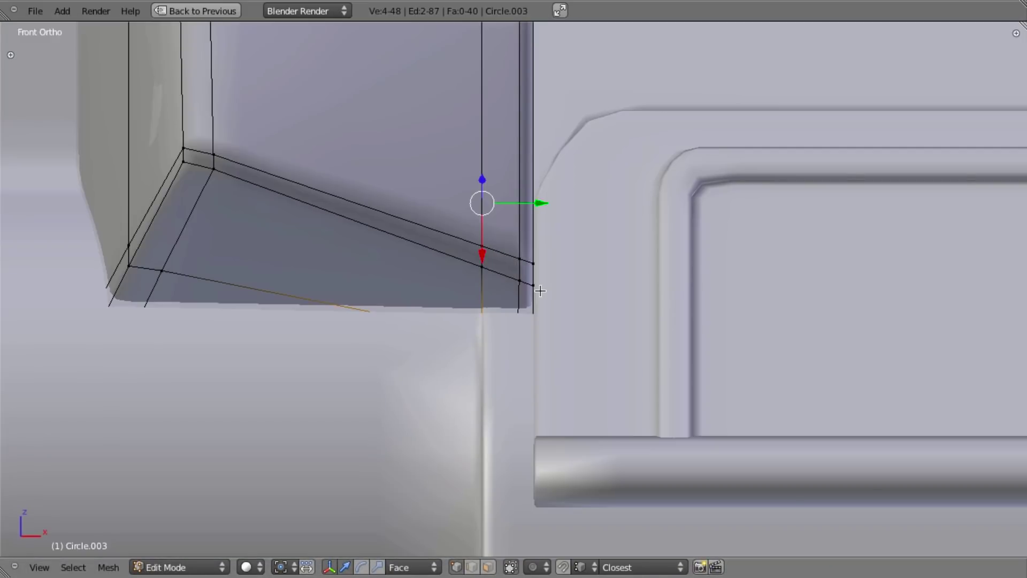
Step: Check the reference photo and extrude the deflector's narrow underside strip beside the port cover downward toward the hinge tube
key("super+Tab")
key("super+Tab")
middle_click_drag(529, 289, 498, 274)
left_click(476, 266, "ctrl")
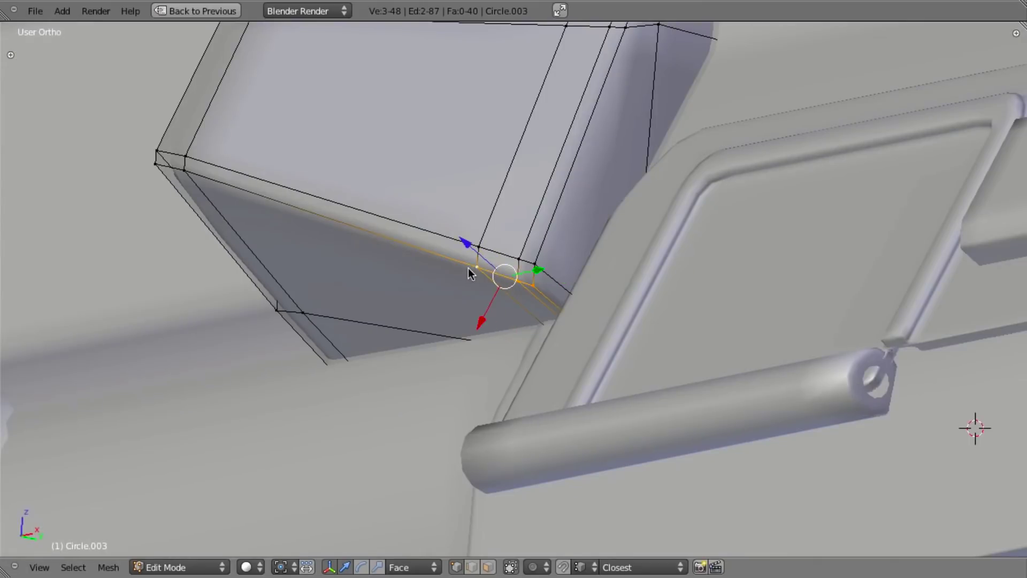
key("z")
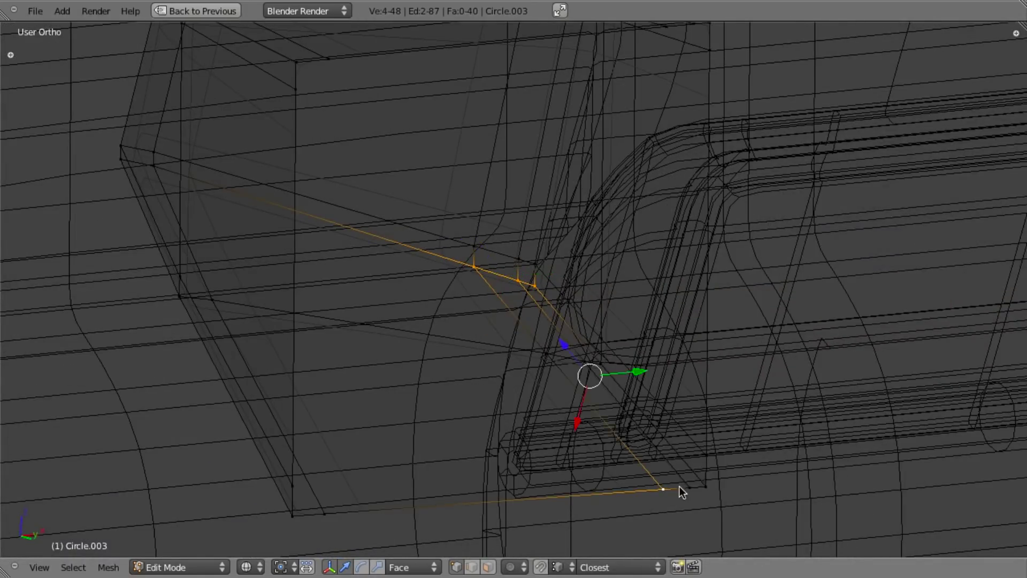
right_click(597, 367, "shift")
right_click(544, 359, "shift")
scroll(545, 357, "down", 2)
key("z")
mouse_move(551, 344)
middle_mouse_down()
mouse_move(593, 354)
mouse_move(605, 422)
mouse_move(609, 286)
middle_mouse_up()
key("e")
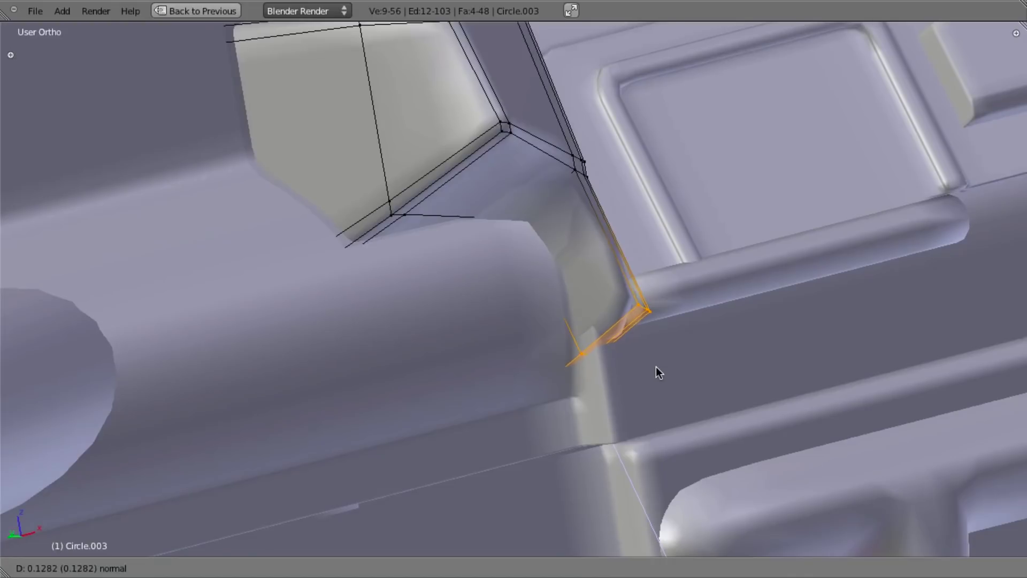
left_click(640, 331)
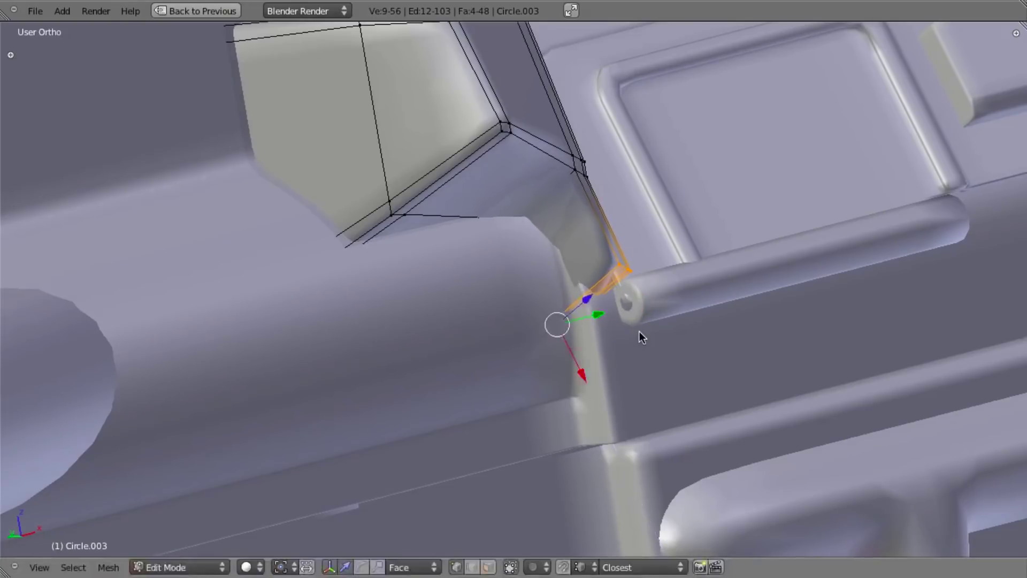
Step: Compare with the reference photo and extrude the tab's end faces about 0.04 further past the hinge tube
key("super+Tab")
key("super+Tab")
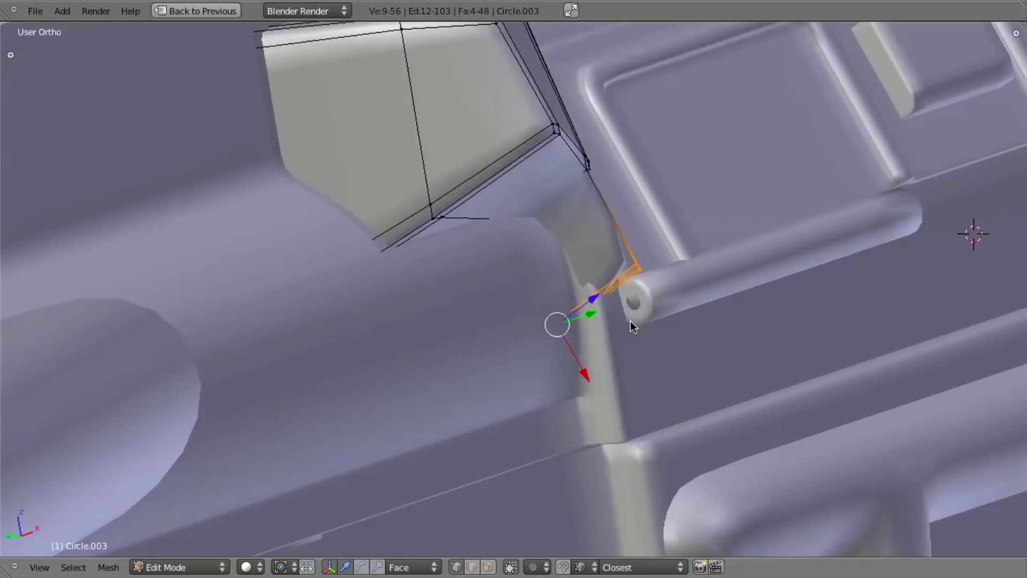
key("e")
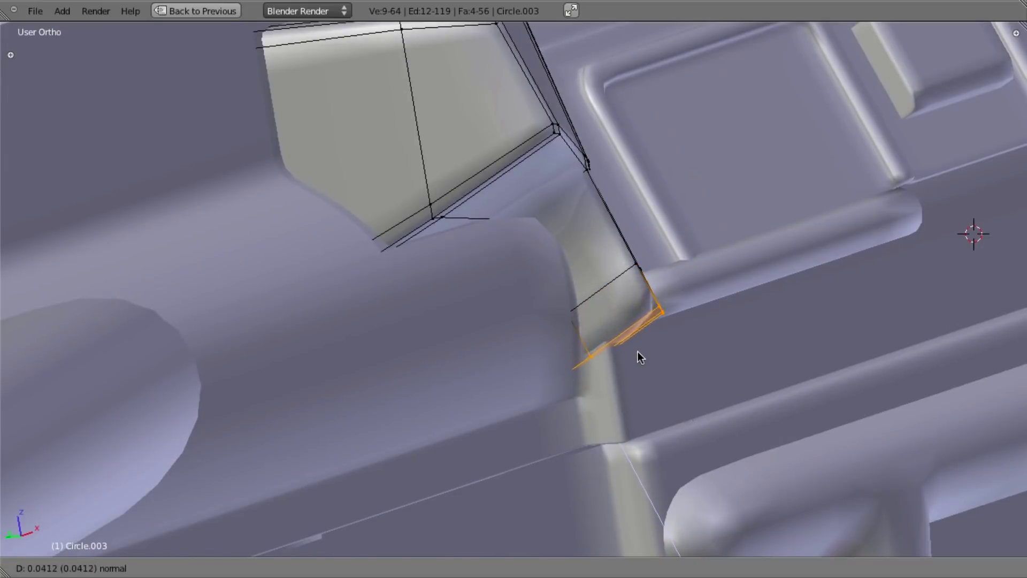
left_click(638, 354)
Step: Grow the selection to both extruded sections of the tab and move them along X into line with the edge above
middle_click_drag(657, 315, 586, 330)
key("KP_1")
scroll(580, 335, "up", 3)
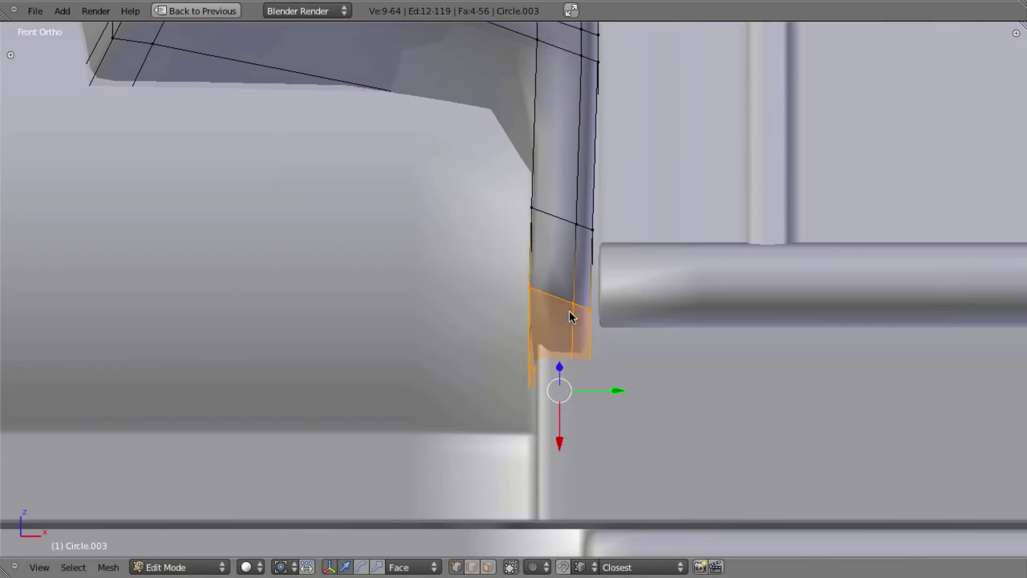
key("ctrl+KP_Add")
middle_click_drag(607, 184, 590, 238, "shift")
key("g")
key("x")
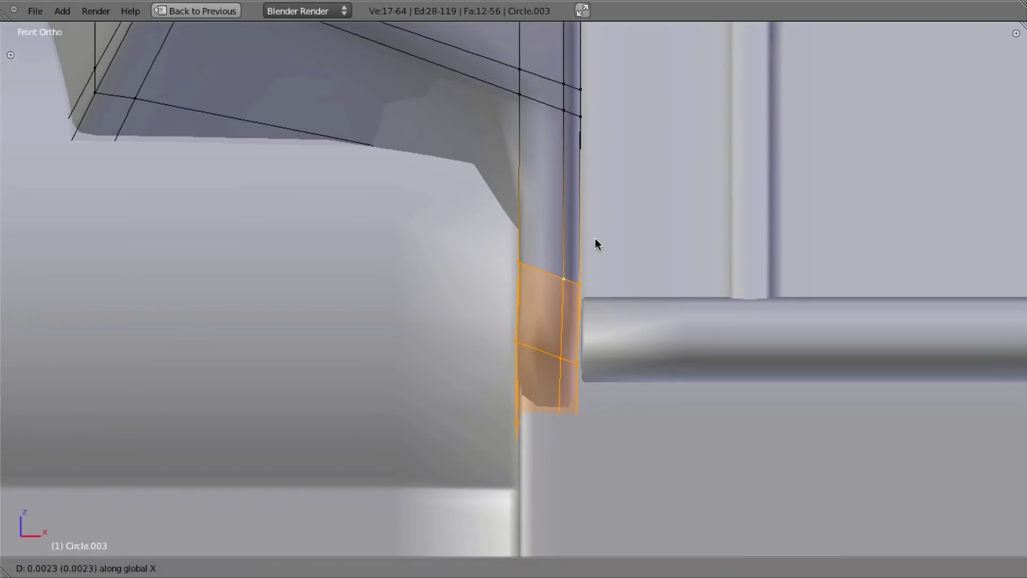
right_click(594, 238)
key("g")
key("x")
left_click(523, 95)
Step: Shrink the selection to the tab's end section and move it along X into line with the section above
key("b")
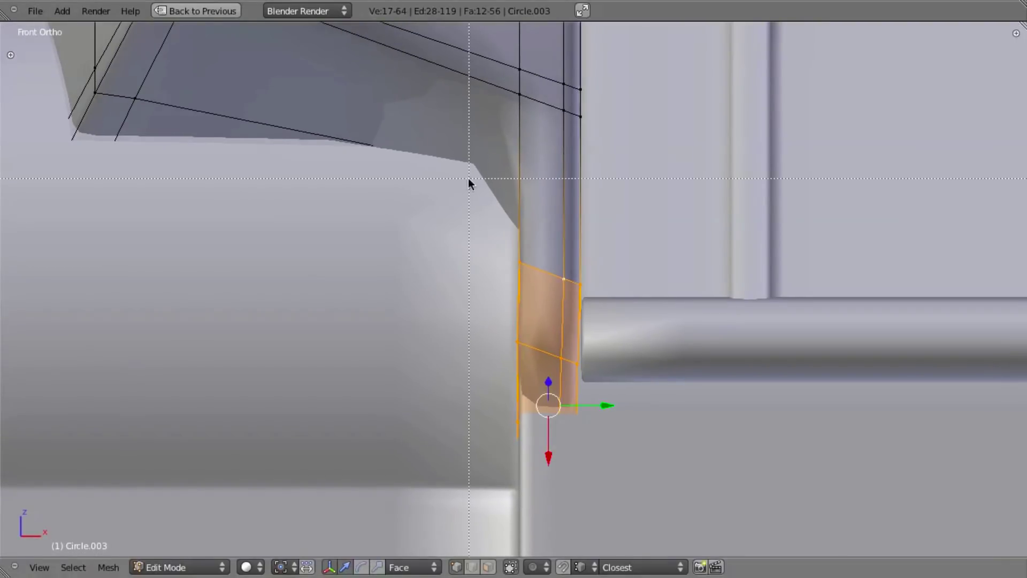
right_click(467, 178)
key("z")
key("ctrl+KP_Subtract")
key("z")
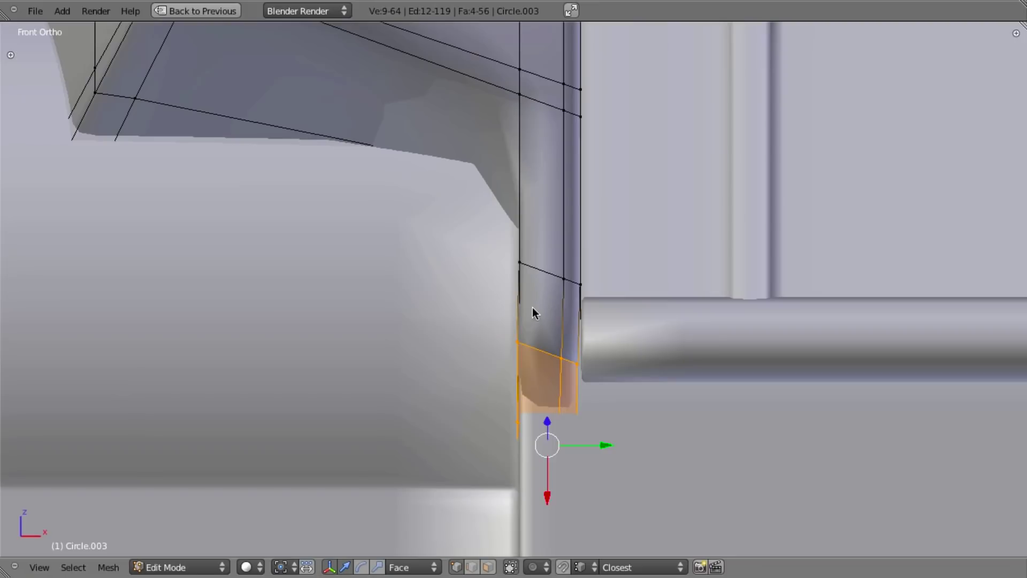
key("g")
key("x")
left_click(521, 264, "ctrl")
Step: Flatten the tab's end section by scaling it to 0 along Face X in the right view
mouse_move(560, 322)
middle_mouse_down("shift")
mouse_move(556, 286)
mouse_move(535, 319)
mouse_move(558, 356)
mouse_move(563, 342)
mouse_move(537, 323)
middle_mouse_up("shift")
key("z")
key("KP_3")
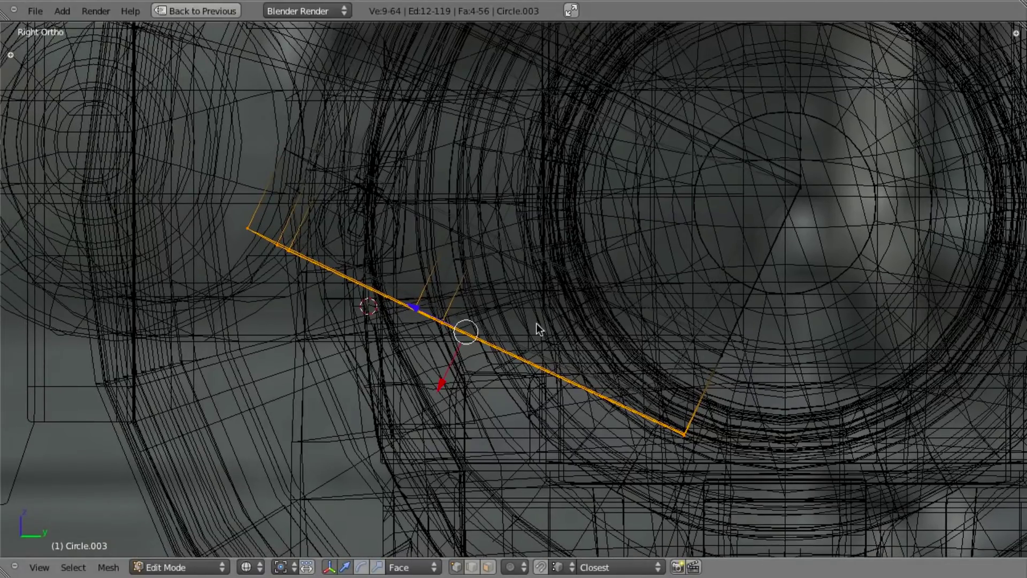
key("s")
key("x")
key("x")
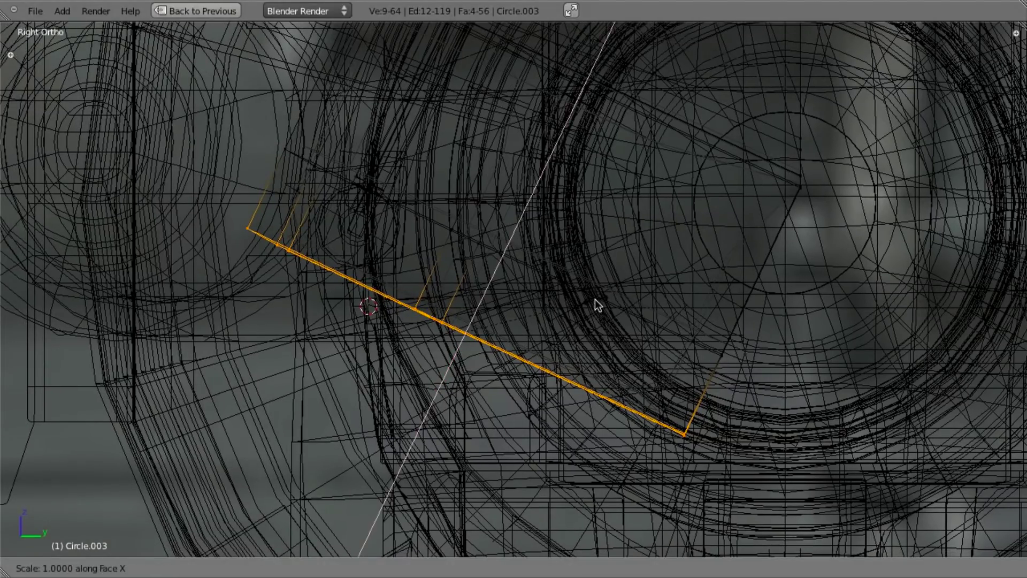
type("0")
key("Return")
Step: Select the tab's edge loop above the end section and scale it to 0 along Face X
right_click(596, 293, "alt")
key("s")
key("x")
key("x")
type("0")
key("Return")
Step: Inspect the smoothed deflector and add an edge loop at the top of the tab, close to the deflector's underside
middle_click_drag(556, 265, 497, 336, "shift")
key("a")
key("z")
scroll(471, 232, "down", 3)
middle_click_drag(471, 232, 628, 282)
key("a")
key("Tab")
scroll(610, 310, "down", 3)
key("Tab")
scroll(628, 283, "up", 5)
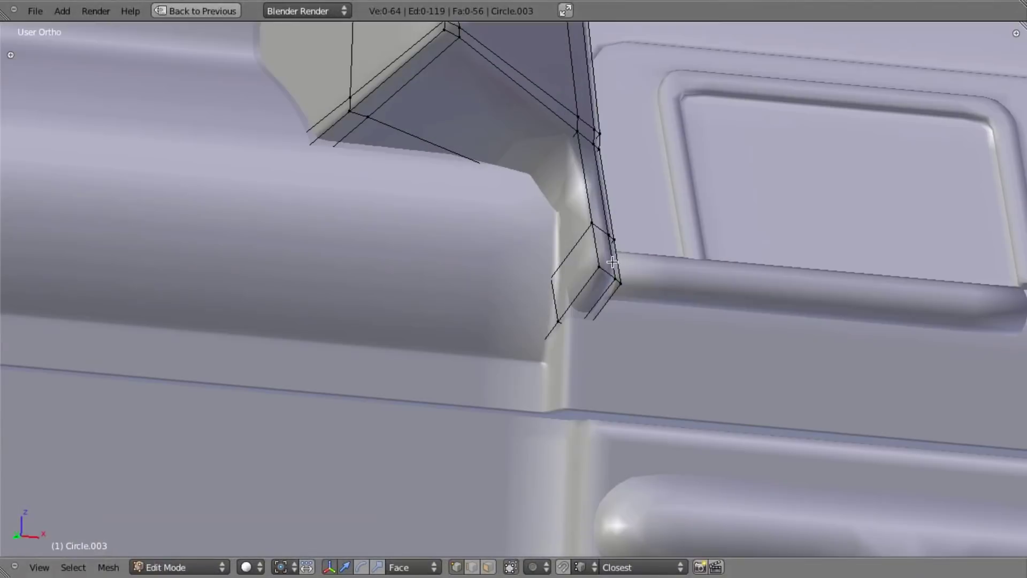
key("ctrl+r")
left_click(578, 171)
left_click(584, 139)
Step: Move the three outer vertices at the tab's lower end inward along Face Z in the right view
key("Tab")
scroll(547, 232, "down", 3)
middle_click_drag(547, 232, 609, 280)
scroll(530, 255, "up", 2)
key("KP_3")
key("z")
key("Tab")
scroll(386, 257, "up", 1)
key("a")
key("b")
left_click_drag(227, 210, 310, 267)
key("g")
key("z")
key("z")
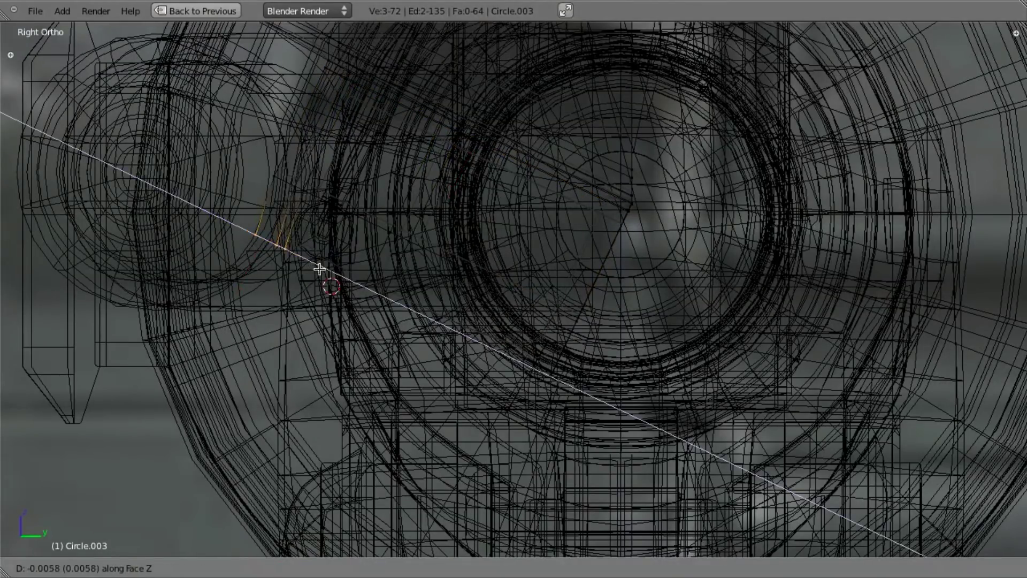
left_click(340, 271)
Step: Select all the geometry of the tab's lower end section and shift it slightly along Face X
key("z")
middle_click_drag(339, 271, 435, 257)
right_click(343, 205, "alt+shift")
key("g")
key("z")
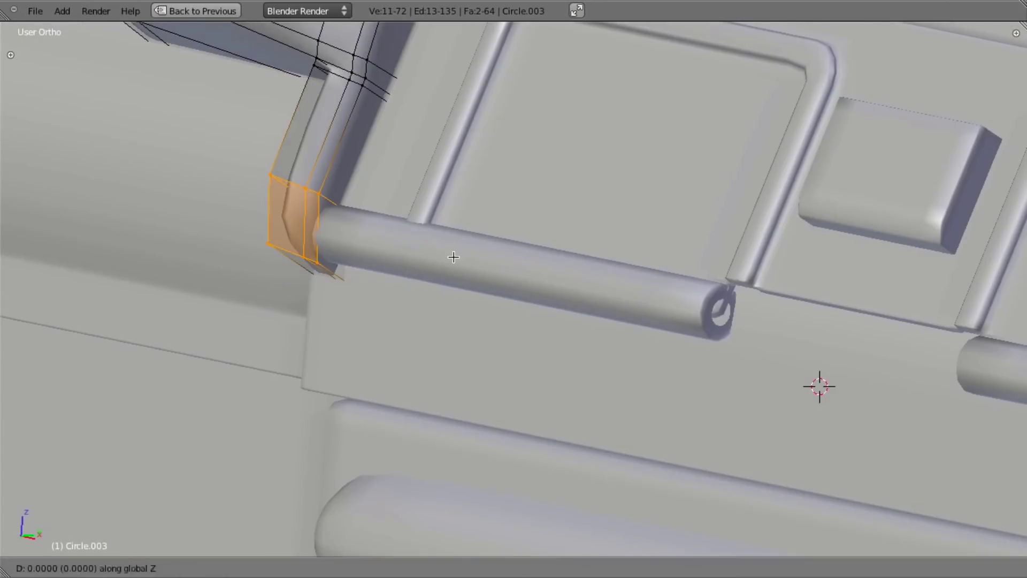
right_click(454, 257)
key("z")
key("b")
left_click_drag(300, 258, 544, 440)
key("z")
key("g")
key("x")
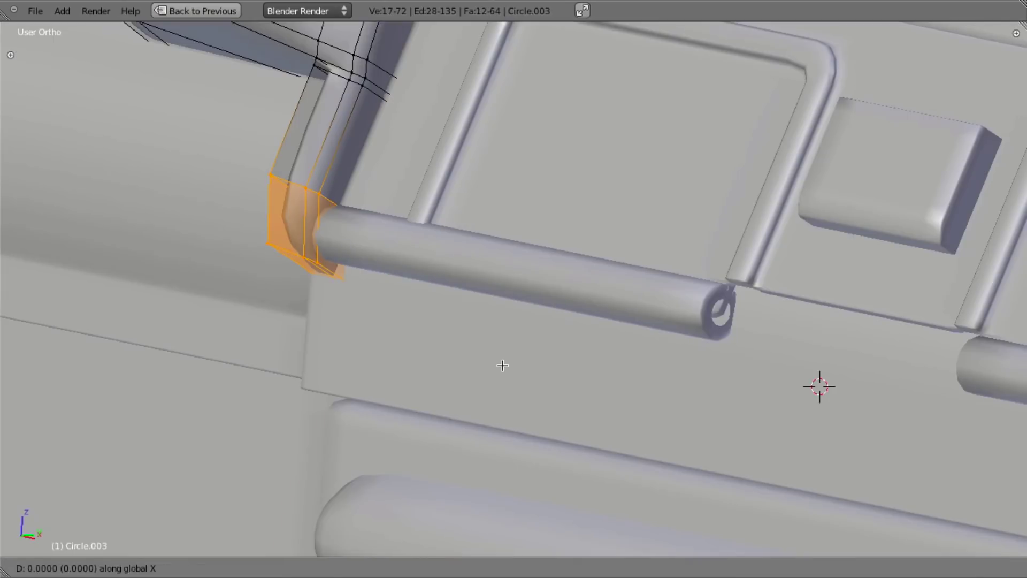
key("x")
left_click(494, 378)
Step: Select the geometry to adjust at the tab's lower end and move it along Face Z
middle_click_drag(424, 357, 499, 277)
scroll(530, 344, "up", 3)
key("a")
middle_click_drag(469, 237, 517, 255)
middle_click_drag(460, 197, 480, 225)
right_click(482, 298, "shift")
middle_click_drag(482, 297, 539, 246)
key("g")
key("z")
key("z")
left_click(504, 252)
middle_click_drag(634, 266, 603, 239)
middle_click_drag(517, 238, 500, 247)
Step: Add a lengthwise edge loop running down the tab, close to its rear edge
key("a")
key("ctrl+r")
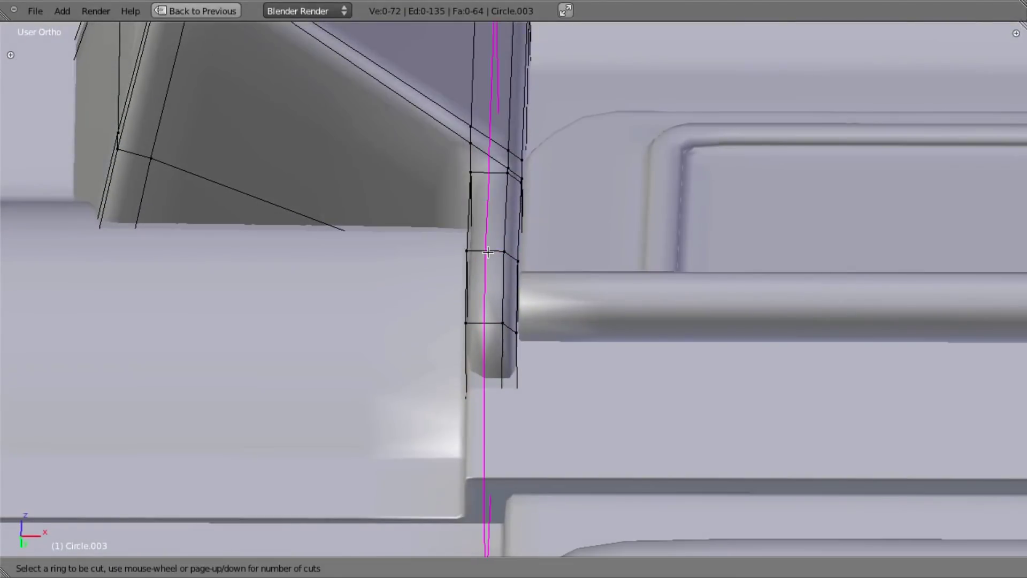
left_click(487, 252)
left_click(480, 251)
middle_click_drag(480, 251, 541, 251)
Step: Select the two vertices on the tab's front edge beside the hinge tube and adjust their position slightly
key("a")
right_click(556, 365, "shift")
right_click(481, 104, "shift")
key("a")
right_click(622, 257)
right_click(638, 383, "shift")
middle_click_drag(642, 380, 638, 236)
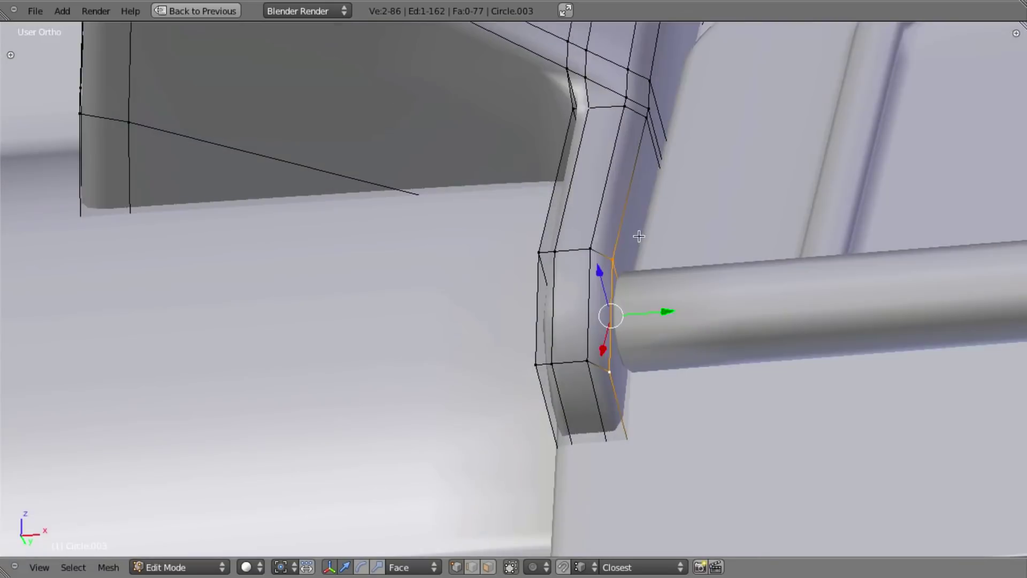
key("g")
key("g")
left_click(604, 252)
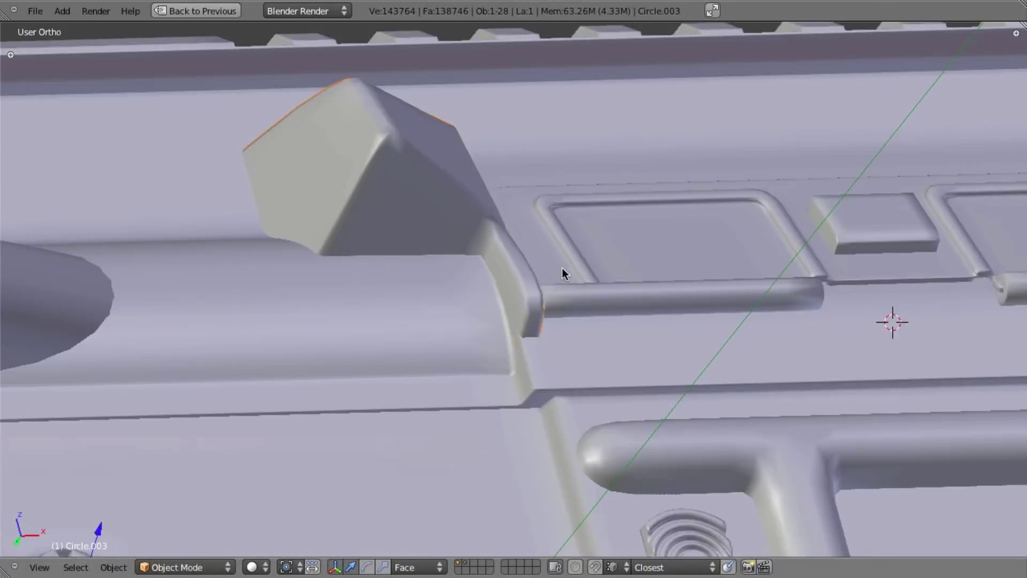
Step: Check the deflector against the rifle reference photo and add an edge loop around its body, close to the front corner above the tab
middle_click_drag(562, 267, 486, 292)
key("a")
key("super+Tab")
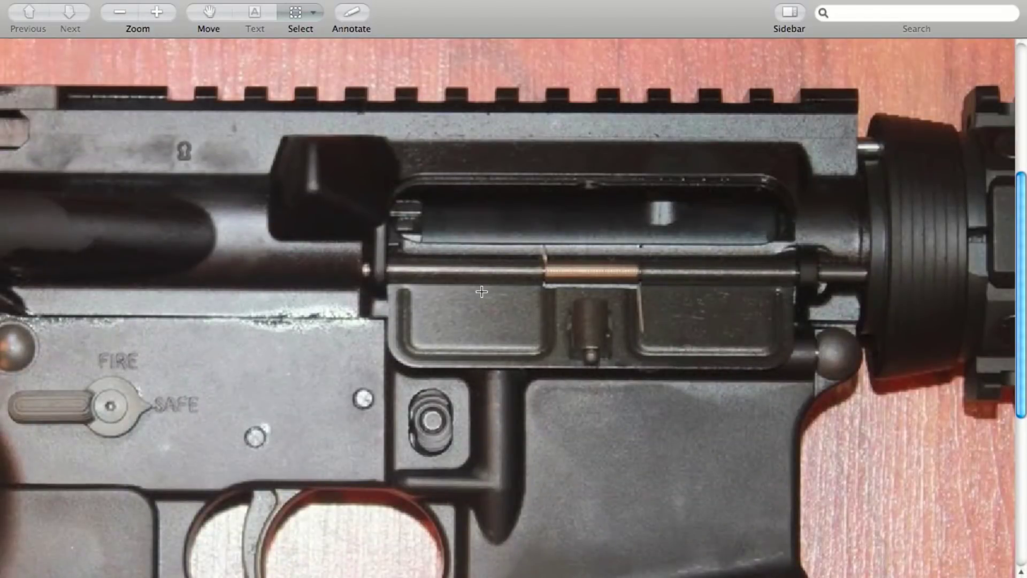
key("super+Tab")
middle_click_drag(553, 294, 521, 300)
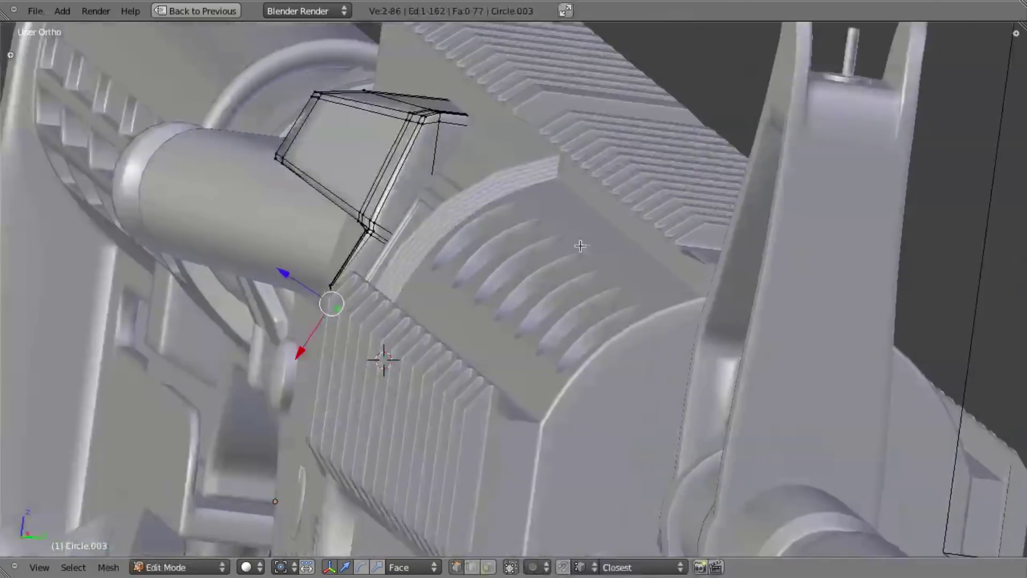
scroll(504, 225, "up", 4)
middle_click_drag(505, 225, 554, 211)
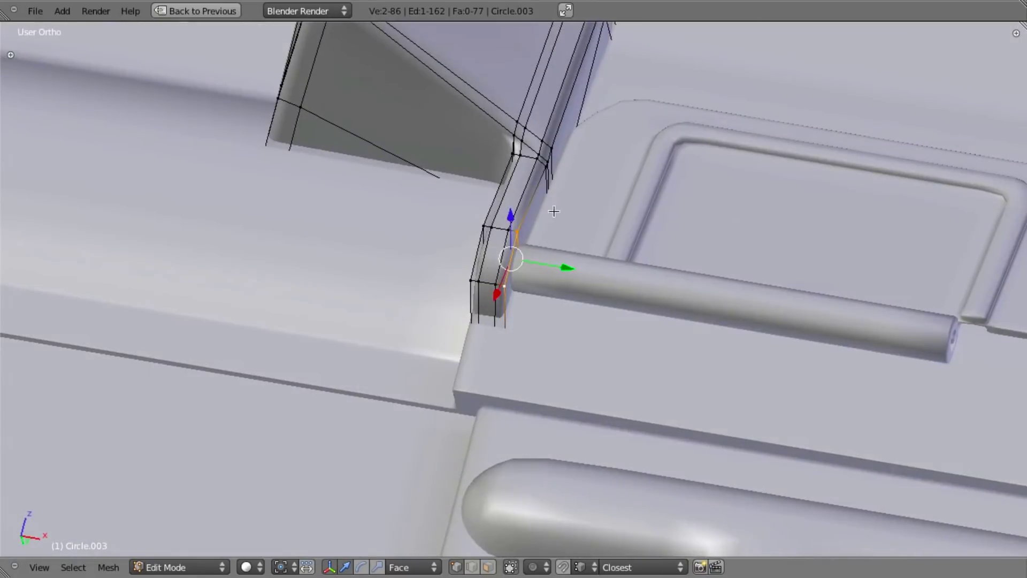
key("ctrl+r")
left_click(497, 105)
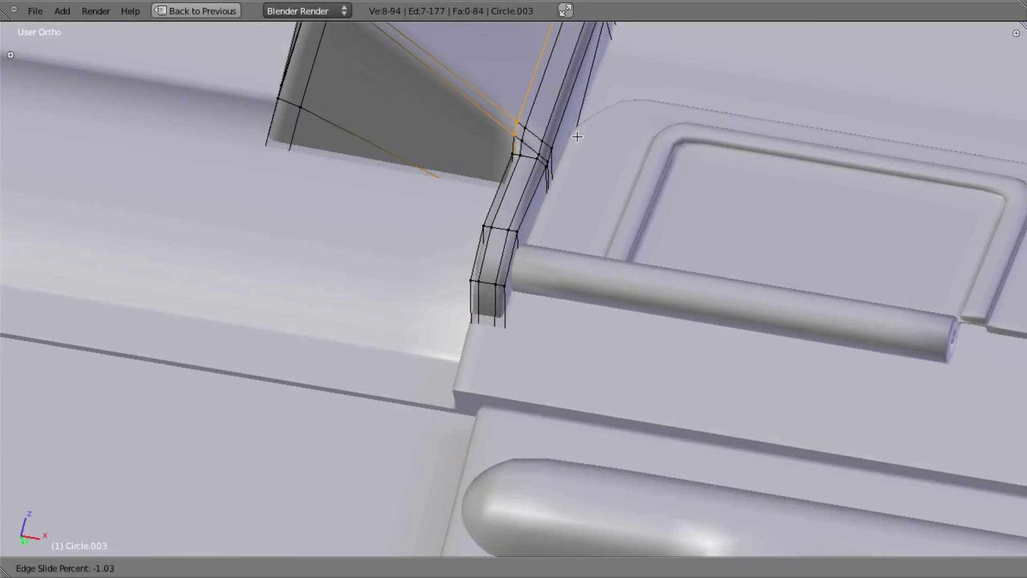
left_click(576, 135)
key("Tab")
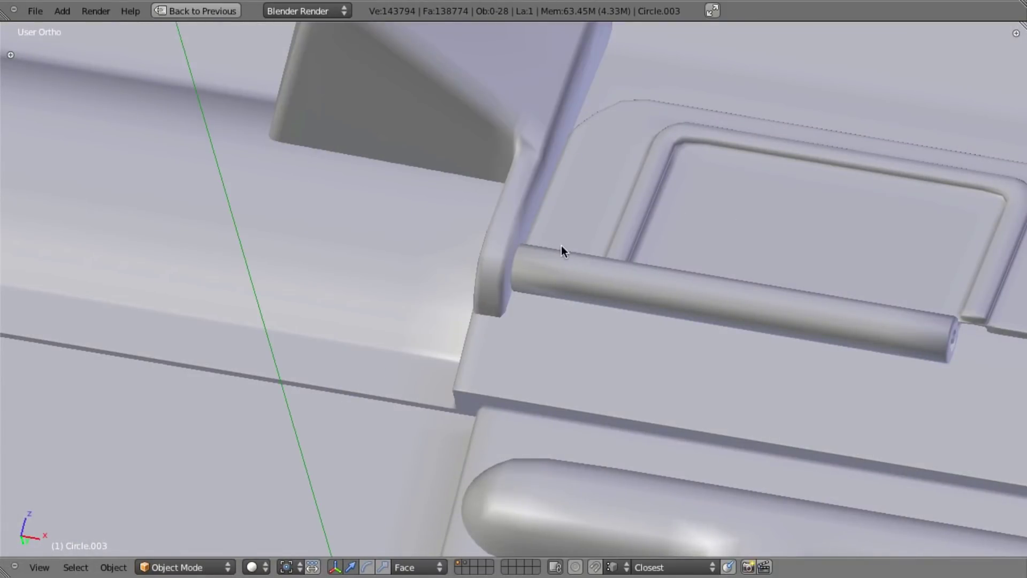
Step: Inspect the finished deflector and tab on the whole receiver and compare them with the rifle reference photos in Preview
scroll(553, 314, "down", 5)
middle_click_drag(553, 314, 414, 290)
scroll(581, 317, "up", 4)
scroll(613, 251, "down", 3)
key("super+Tab")
key("super+Tab")
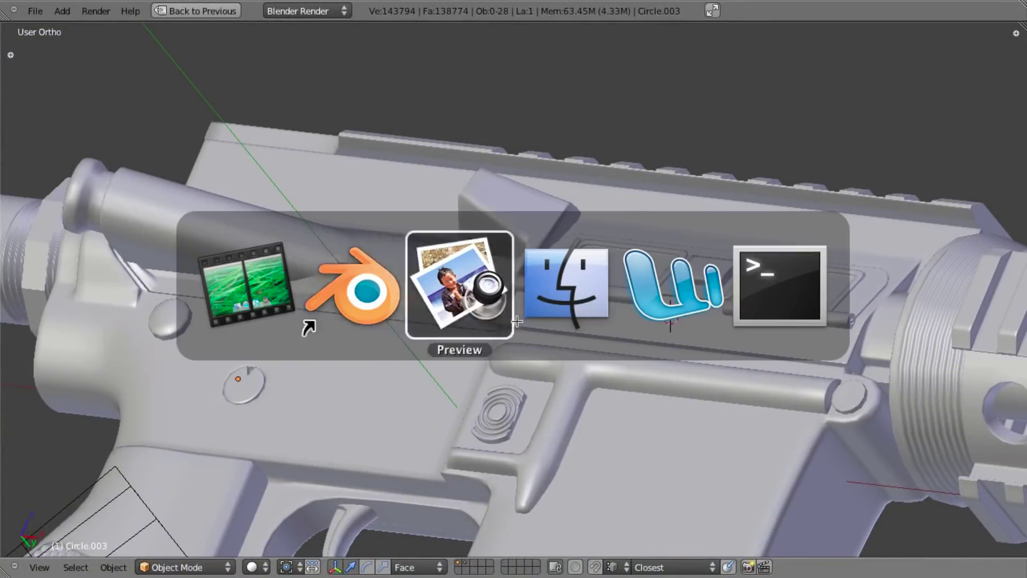
key("super+grave")
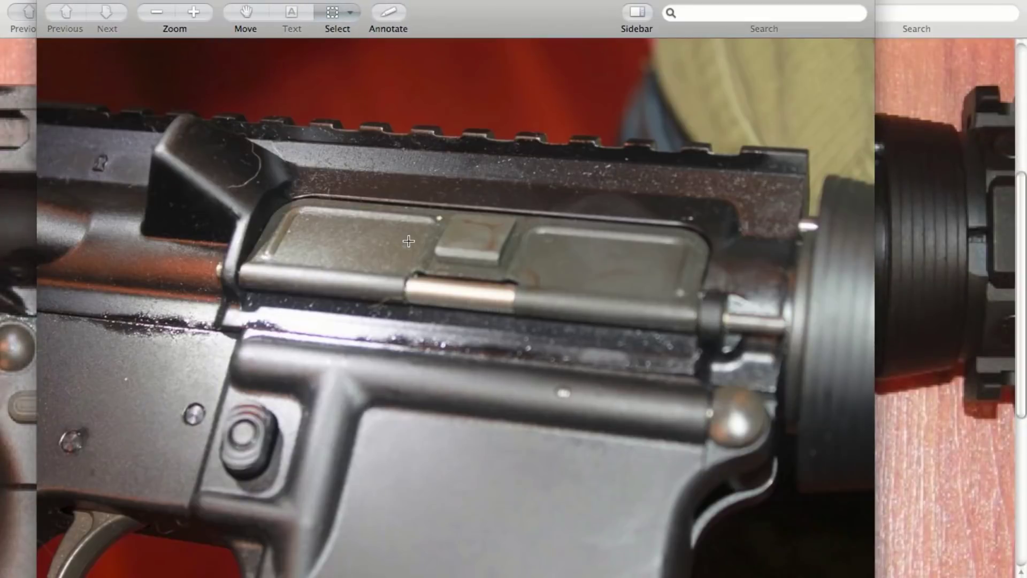
key("super+grave")
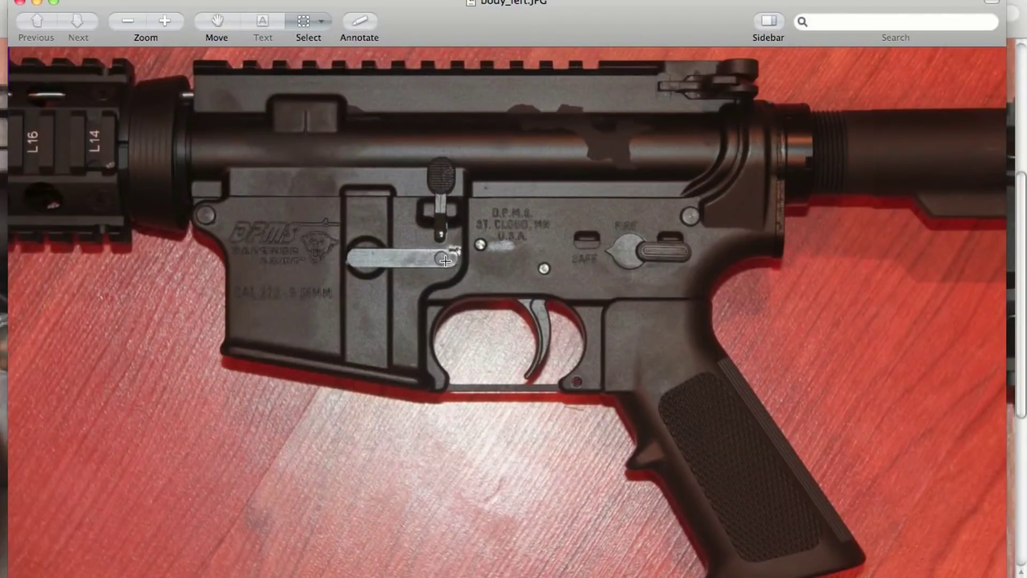
key("super+grave")
key("super+grave")
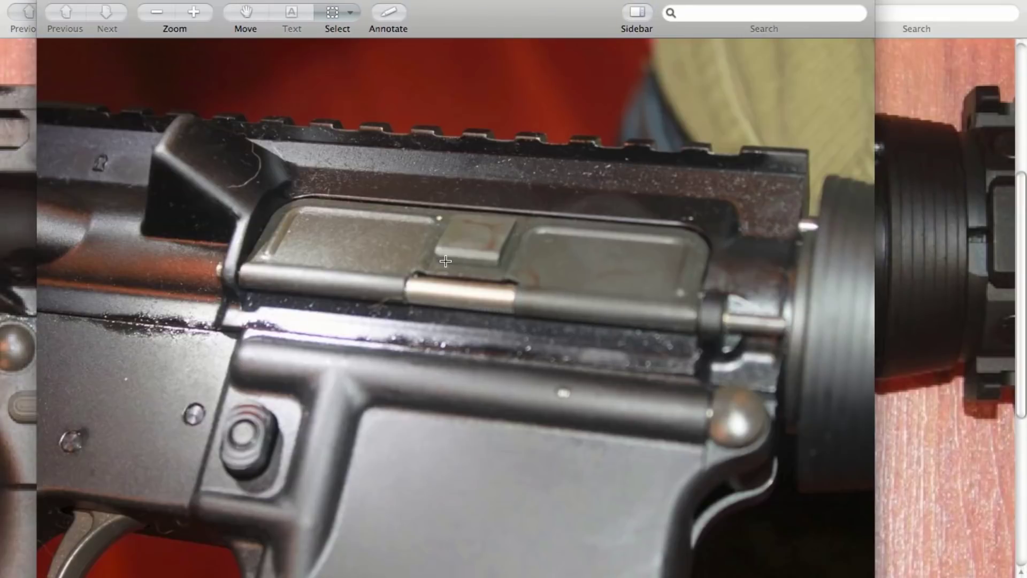
key("super+grave")
key("super+grave")
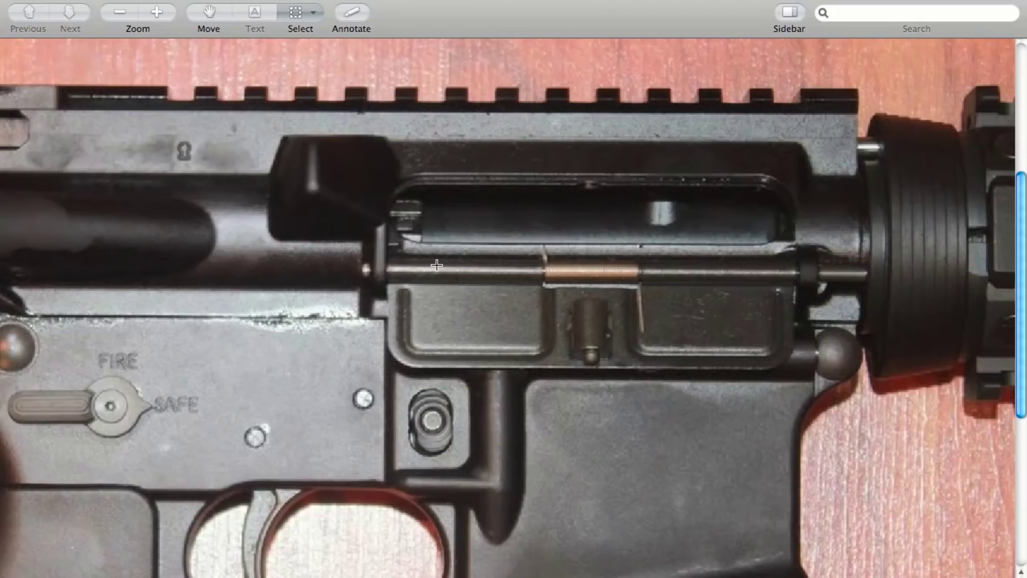
key("super+grave")
key("super+Tab")
key("super+Tab")
Step: Examine the front end of the ejection port cover's hinge in the front view and in the reference photo
middle_click_drag(547, 253, 450, 271)
key("KP_3")
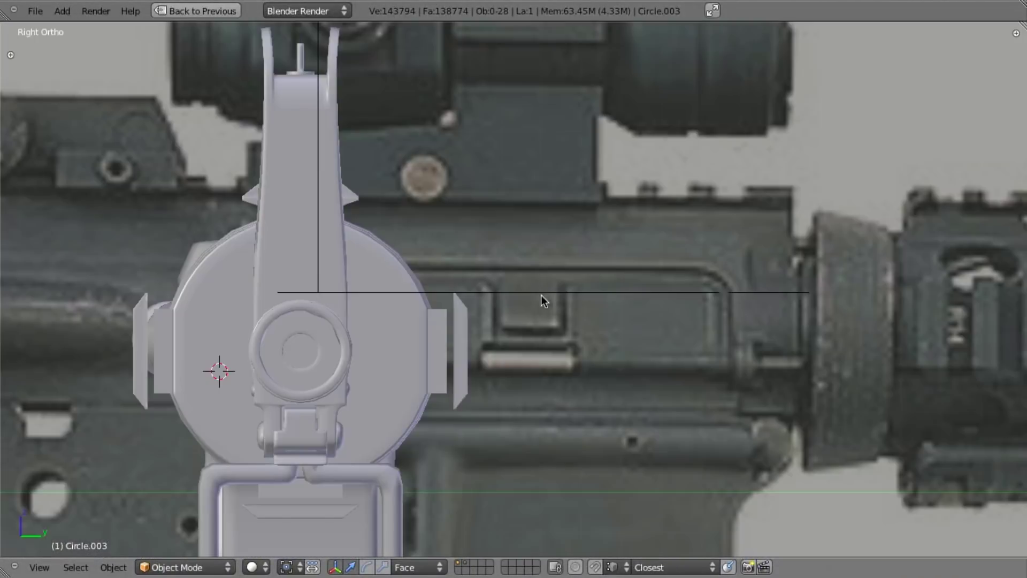
key("8")
key("1")
scroll(573, 307, "down", 5)
middle_click_drag(575, 324, 252, 307, "shift")
scroll(431, 321, "up", 7)
middle_click_drag(440, 332, 472, 319, "shift")
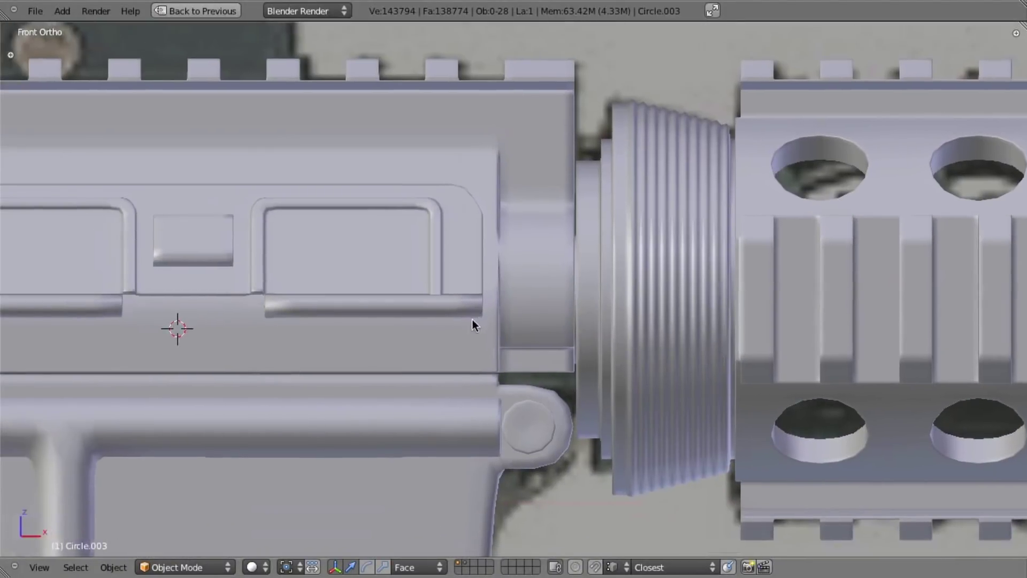
key("super+Tab")
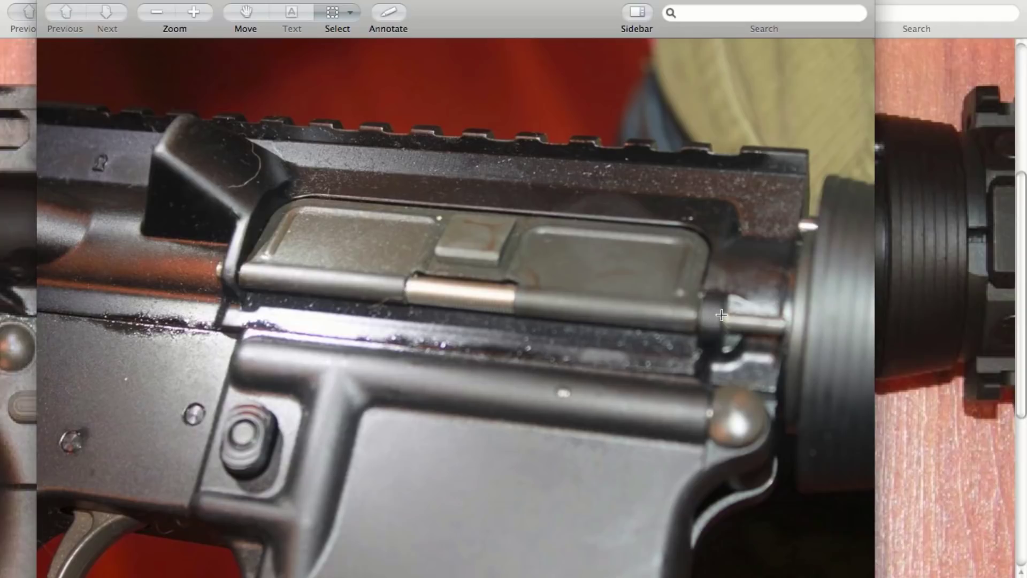
key("super+Tab")
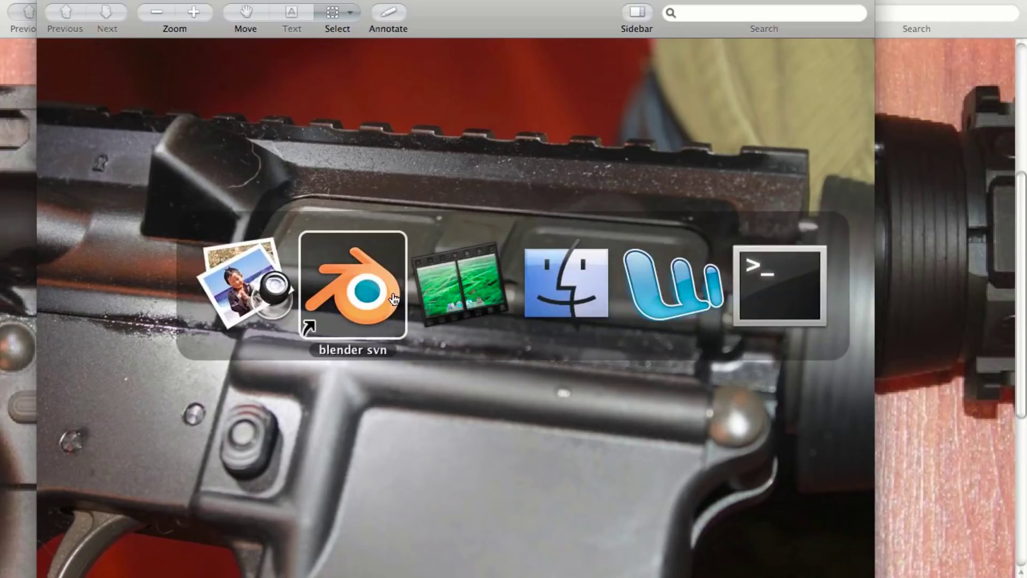
left_click(376, 301)
Step: Open the receiver body for mesh editing and reveal all of its hidden geometry
right_click(483, 307)
scroll(503, 339, "up", 3)
key("z")
key("z")
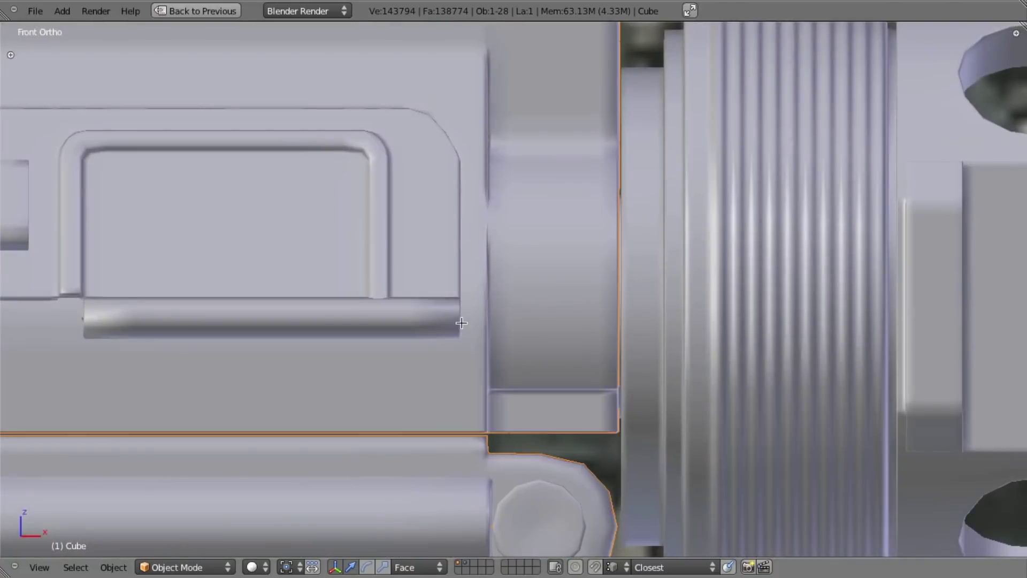
key("Tab")
scroll(461, 322, "up", 5)
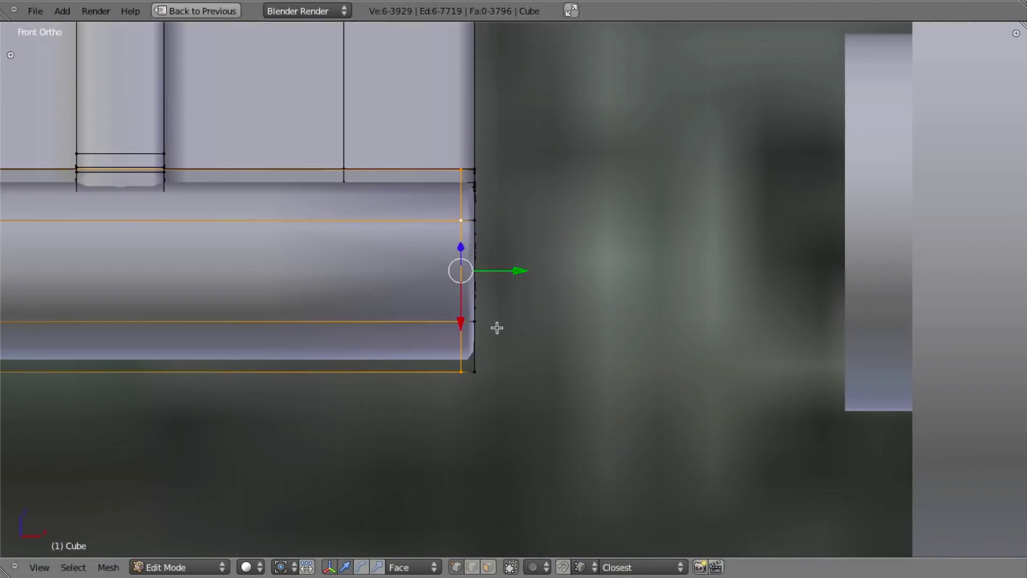
key("alt+h")
Step: Duplicate the edge loop at the hinge tube's front end, move the copy along X just past the tube, and scale it larger than the tube
key("a")
key("z")
right_click(461, 258, "alt")
key("z")
scroll(508, 329, "down", 3)
scroll(557, 337, "down", 1)
key("shift+d")
key("x")
left_click(567, 338)
key("s")
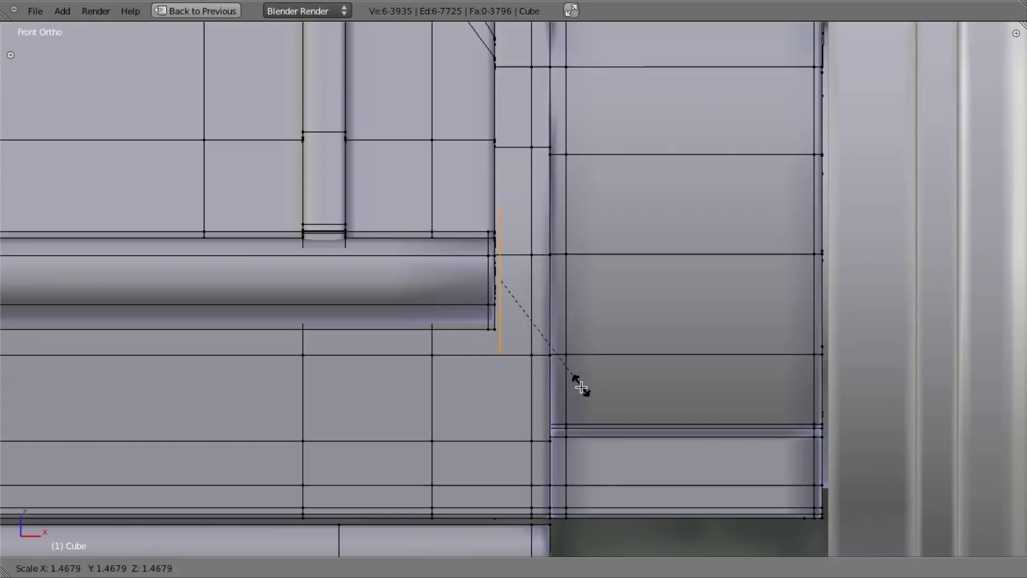
left_click(582, 396)
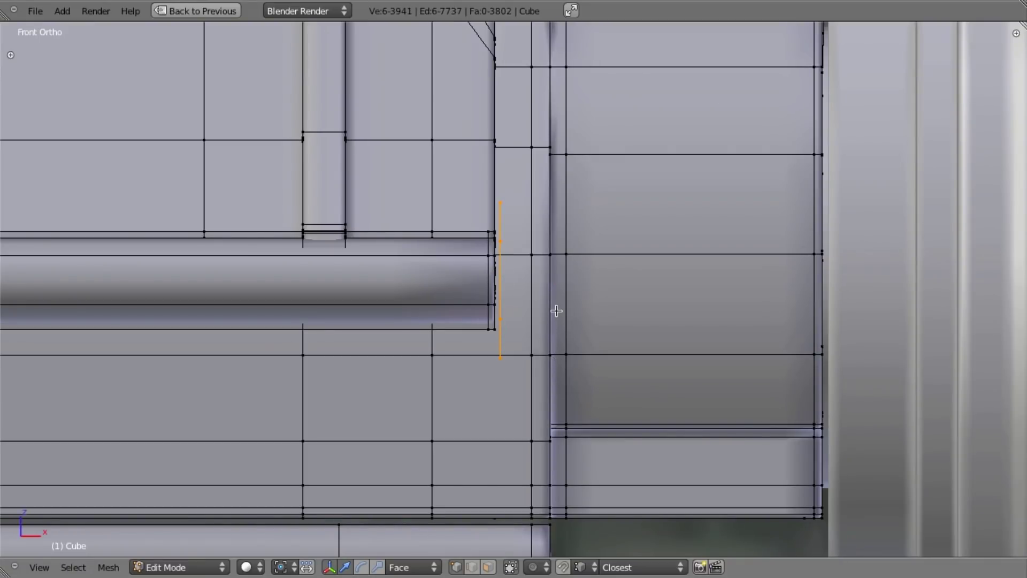
Step: Extrude the enlarged loop about 0.024 along X and scale the whole ring up about 1.2 times with the X axis locked
key("e")
key("x")
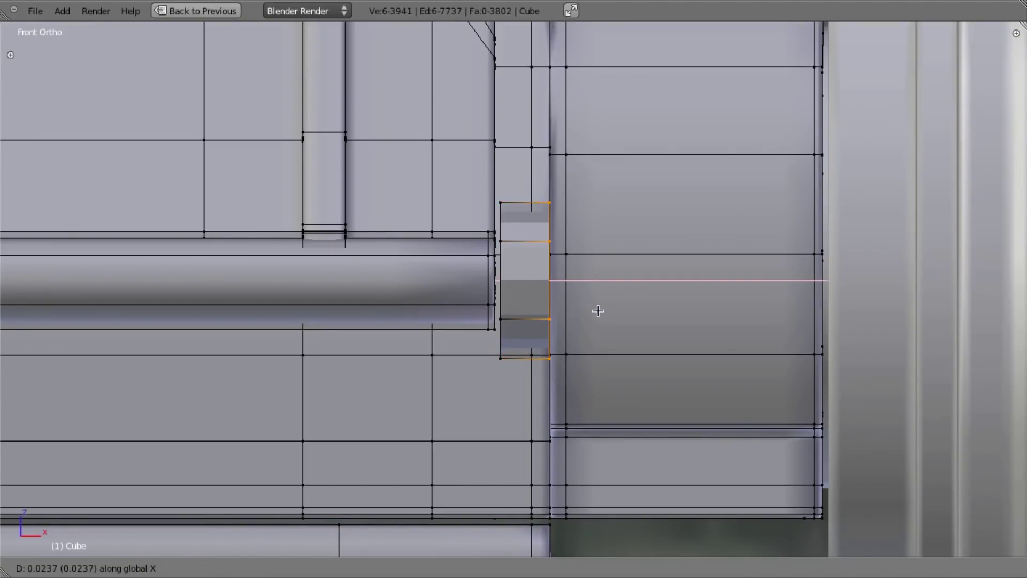
left_click(598, 310)
middle_click_drag(624, 303, 521, 278)
key("l")
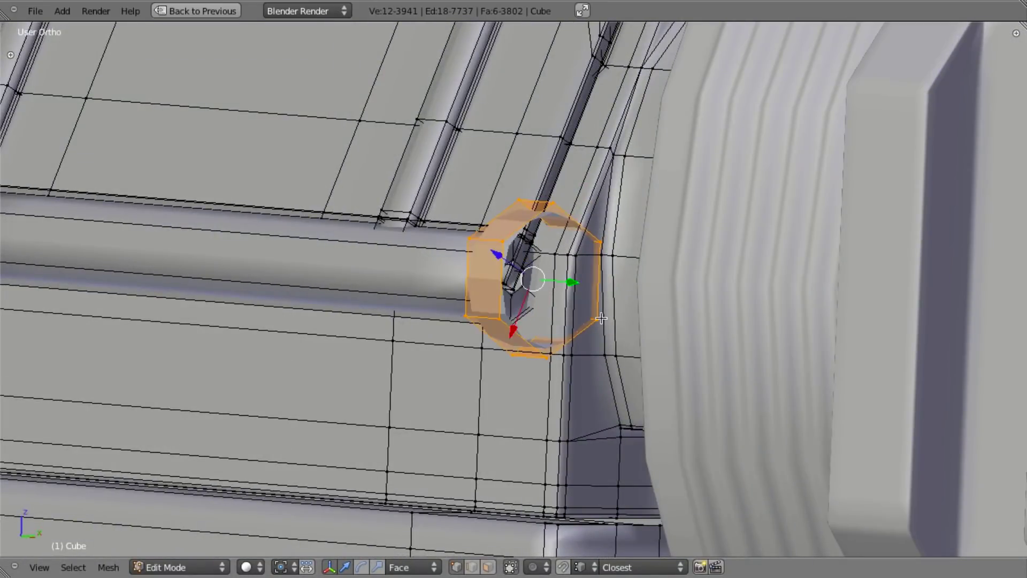
key("s")
key("shift+x")
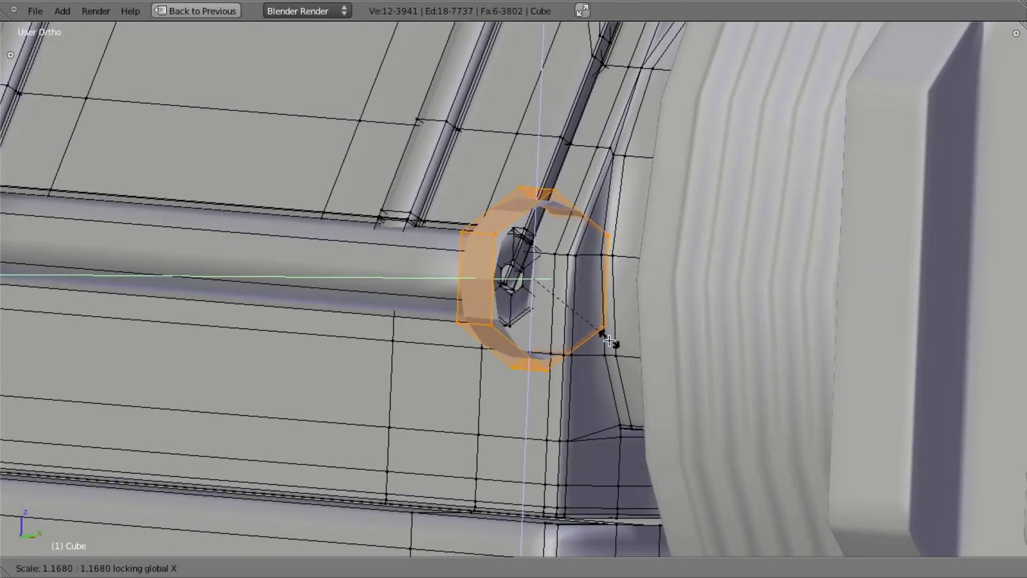
left_click(613, 343)
Step: Try to move the hinge ring along Y toward the receiver's centre in the right view
key("KP_3")
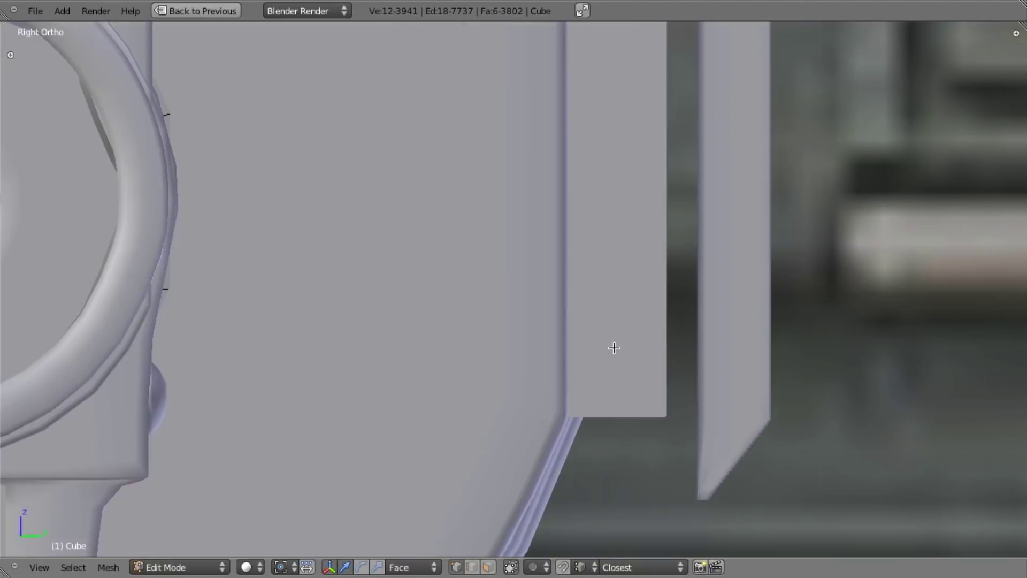
key("z")
middle_click_drag(163, 288, 355, 292, "shift")
middle_click_drag(87, 262, 568, 291, "shift")
middle_click_drag(415, 256, 563, 266, "shift")
key("g")
key("x")
key("y")
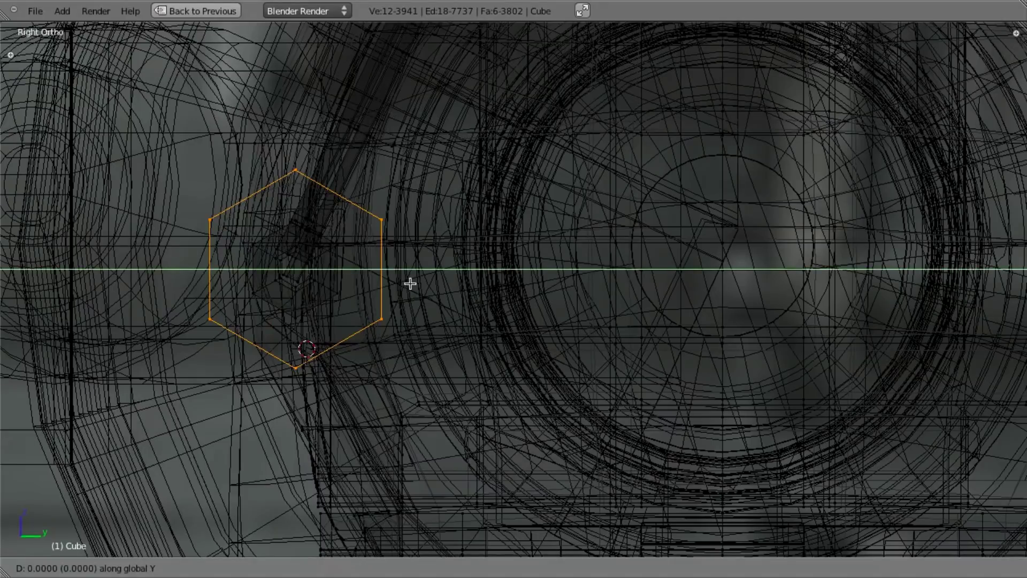
left_click(423, 281)
key("z")
middle_click_drag(325, 286, 421, 307)
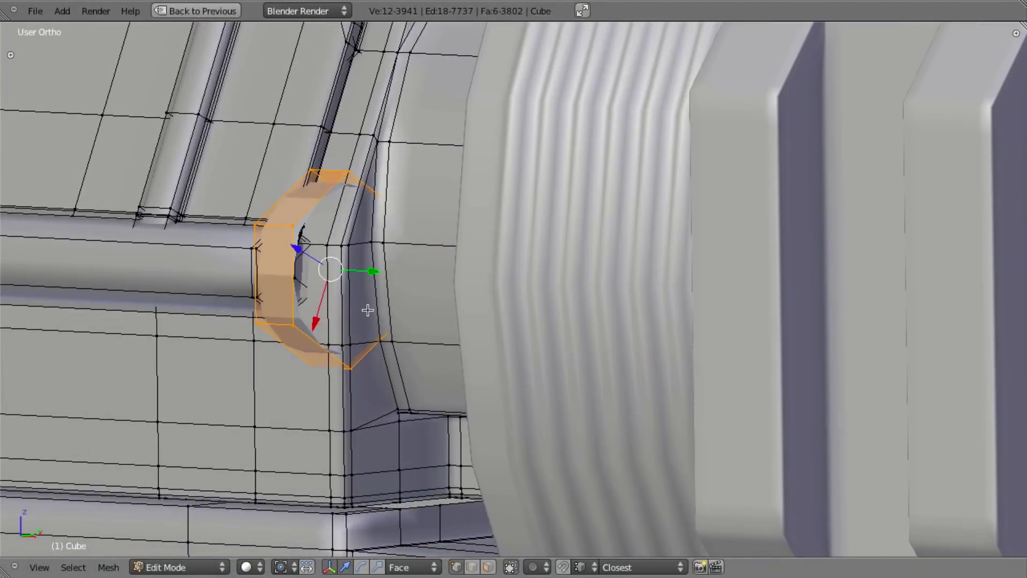
Step: Check the reference photo and undo the hinge ring's last move along Y
key("super+Tab")
key("super+Tab")
key("KP_3")
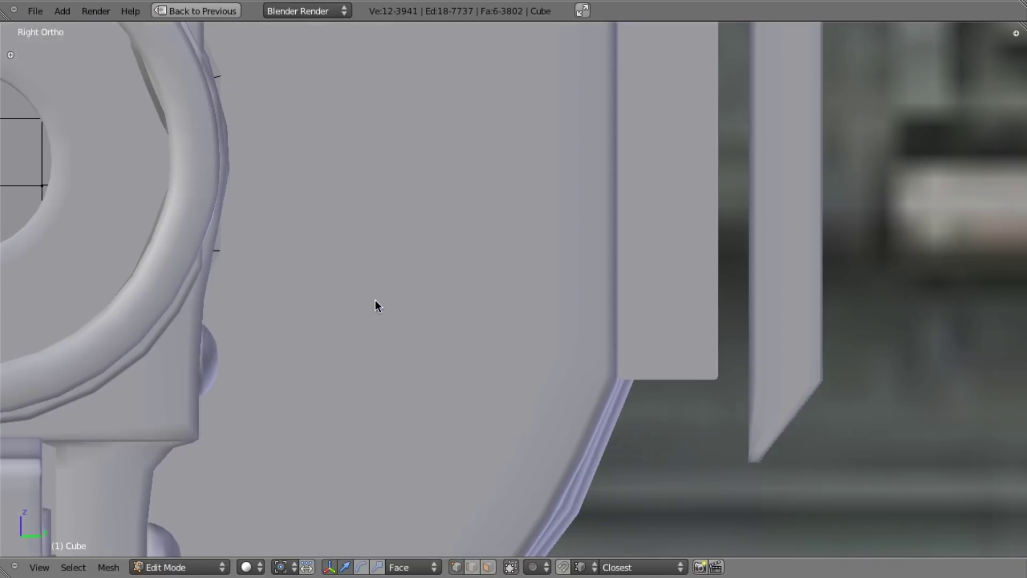
key("z")
middle_click_drag(266, 236, 434, 244, "shift")
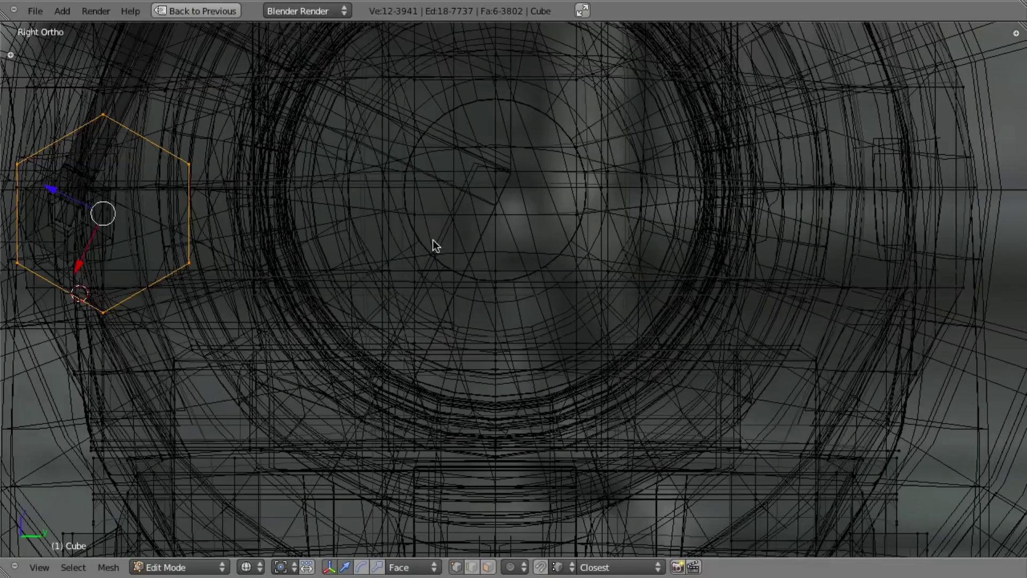
key("ctrl+z")
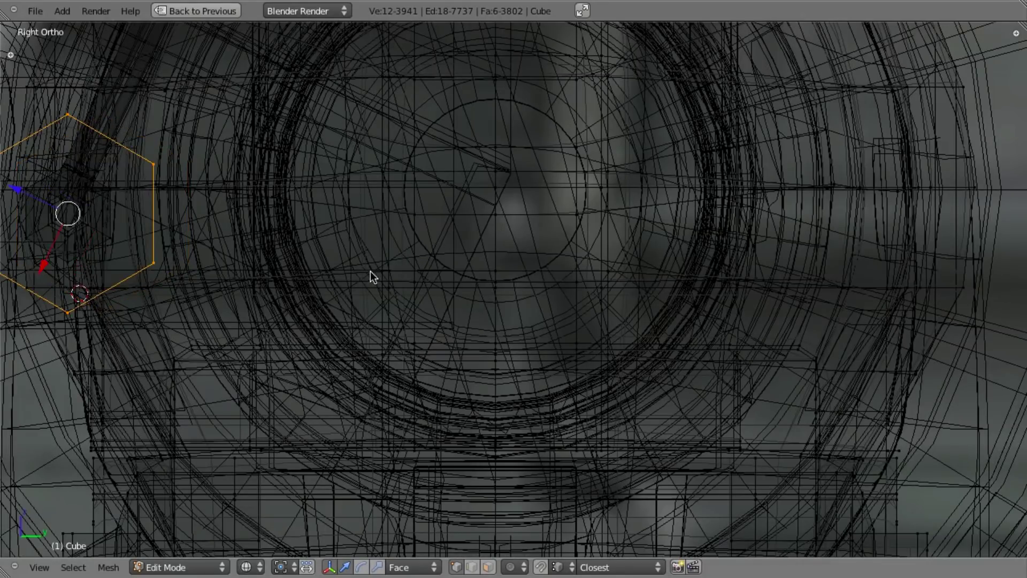
Step: Scale the hexagonal ring to about 0.76 without changing X, and compare it with the rifle reference photo
scroll(332, 283, "down", 4, "ctrl")
key("s")
key("shift+x")
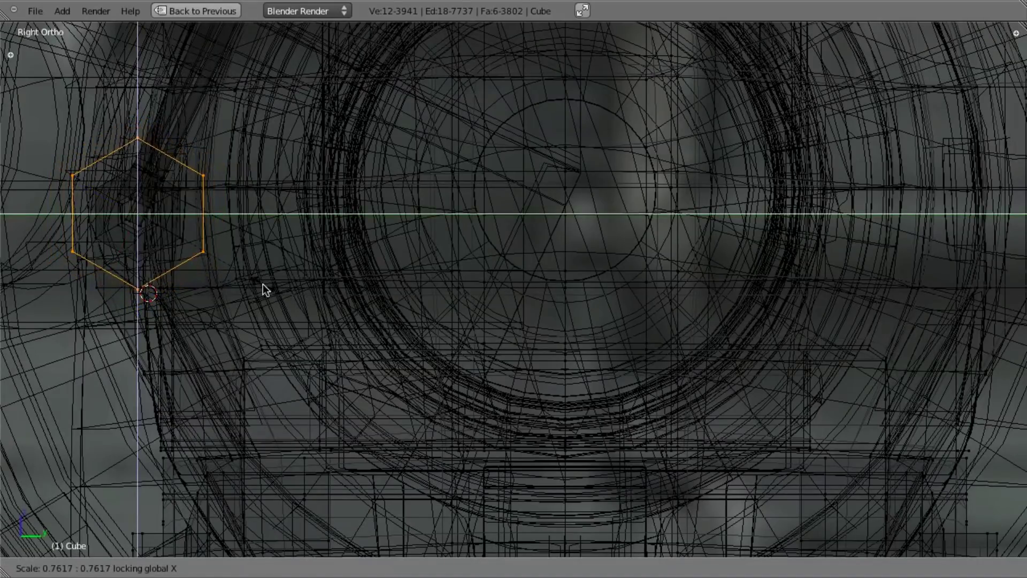
key("super+Tab")
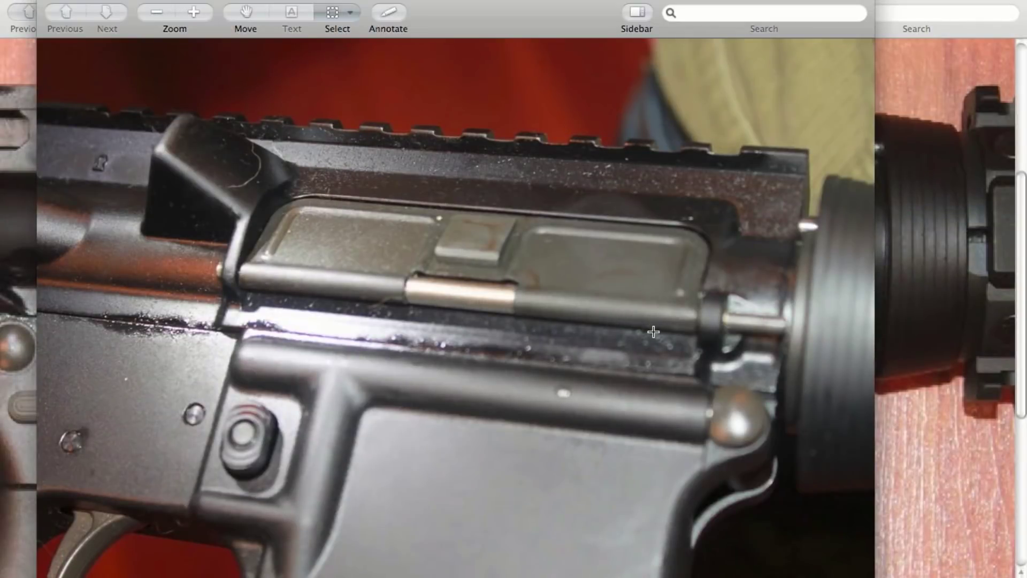
key("super+Tab")
Step: Move the hexagonal ring about 0.024 along X, away from the end of the port cover's hinge rod
key("KP_1")
key("z")
scroll(621, 331, "down", 3)
scroll(604, 315, "up", 1, "ctrl")
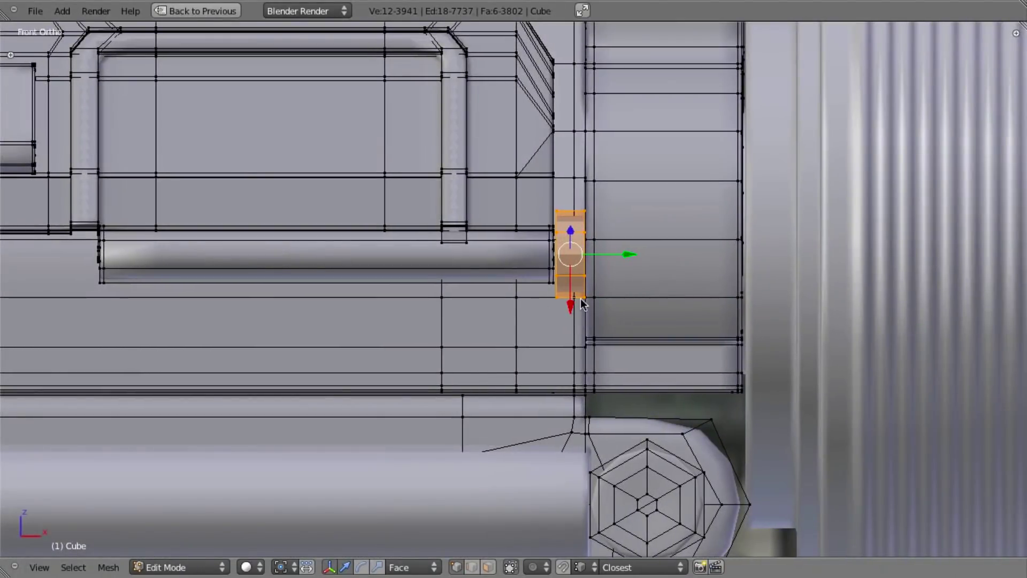
middle_click_drag(553, 307, 495, 235)
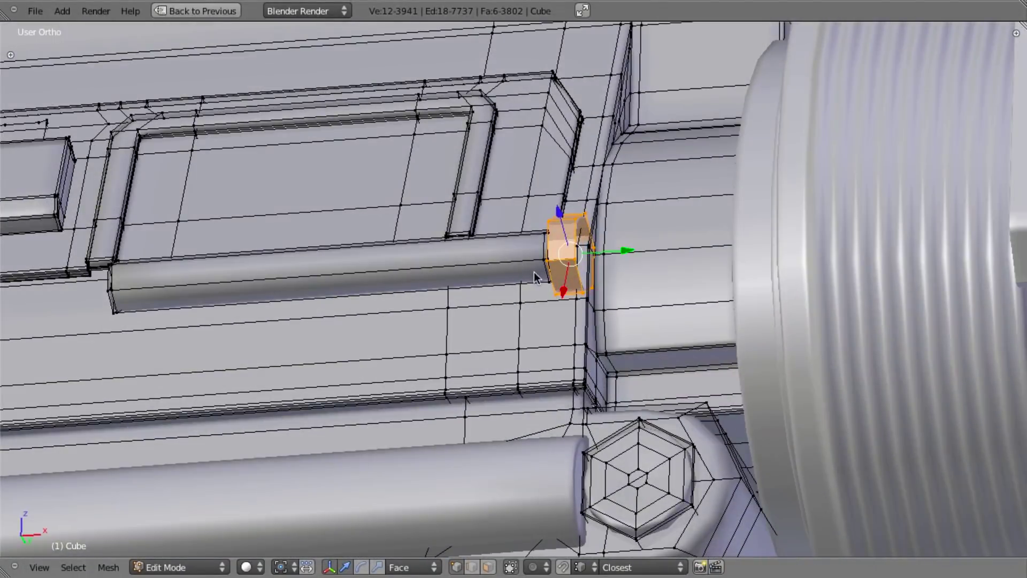
middle_click_drag(534, 276, 523, 271)
key("KP_3")
key("KP_1")
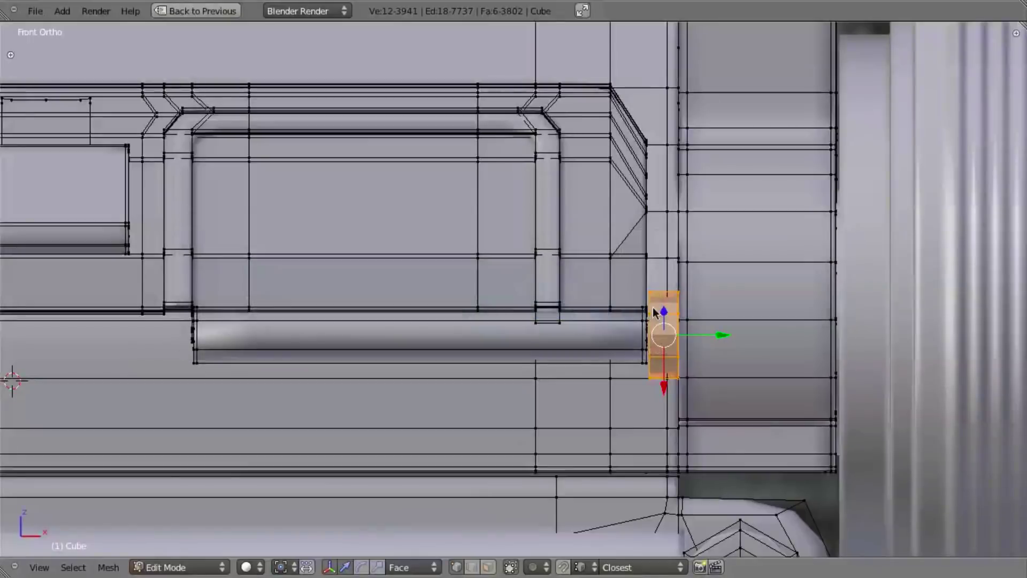
scroll(690, 315, "up", 3)
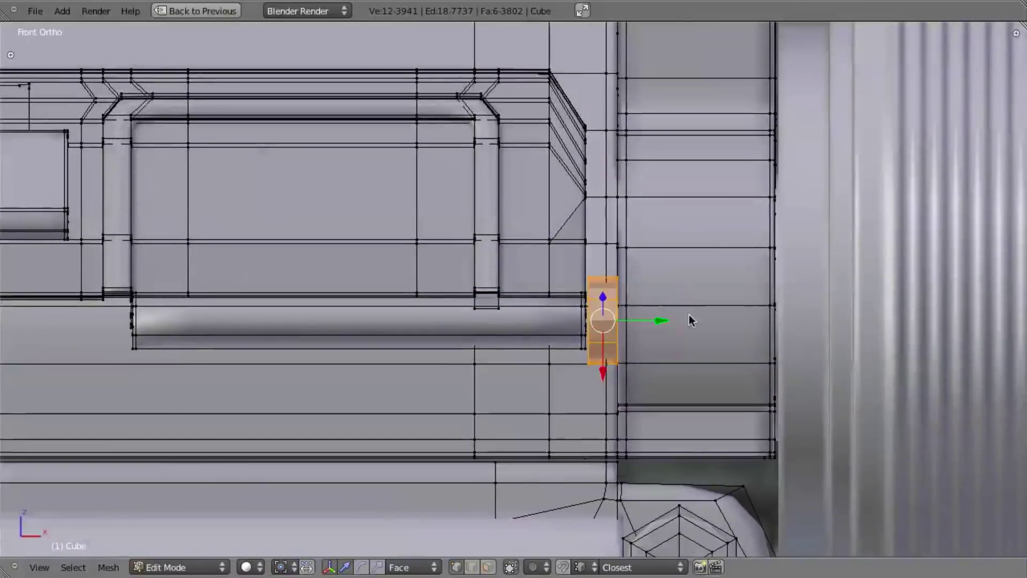
key("g")
key("x")
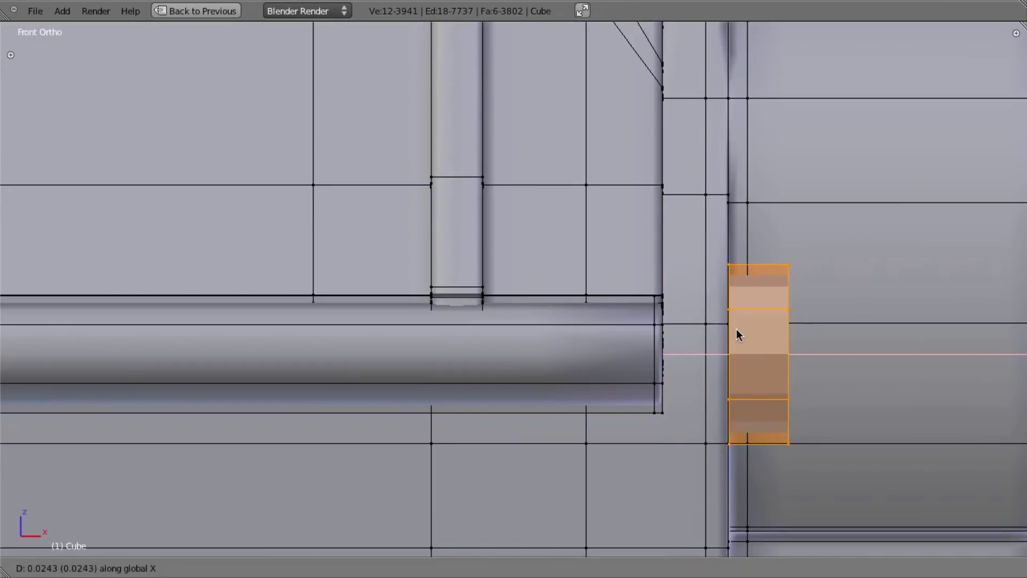
left_click(734, 337)
scroll(734, 332, "down", 1)
middle_click_drag(707, 333, 662, 324, "shift")
Step: Extend the hinge rod by moving its end vertices about 0.029 along X to meet the hexagonal ring
key("a")
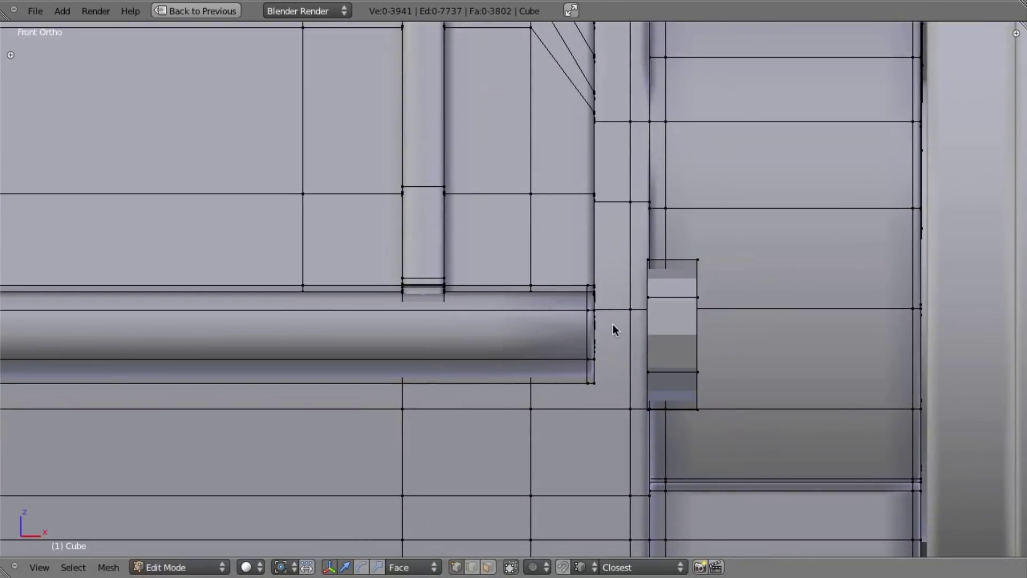
key("l")
scroll(583, 319, "down", 2)
scroll(583, 319, "down", 6)
key("z")
key("b")
middle_click_drag(454, 239, 332, 334)
key("z")
scroll(499, 345, "up", 7)
key("g")
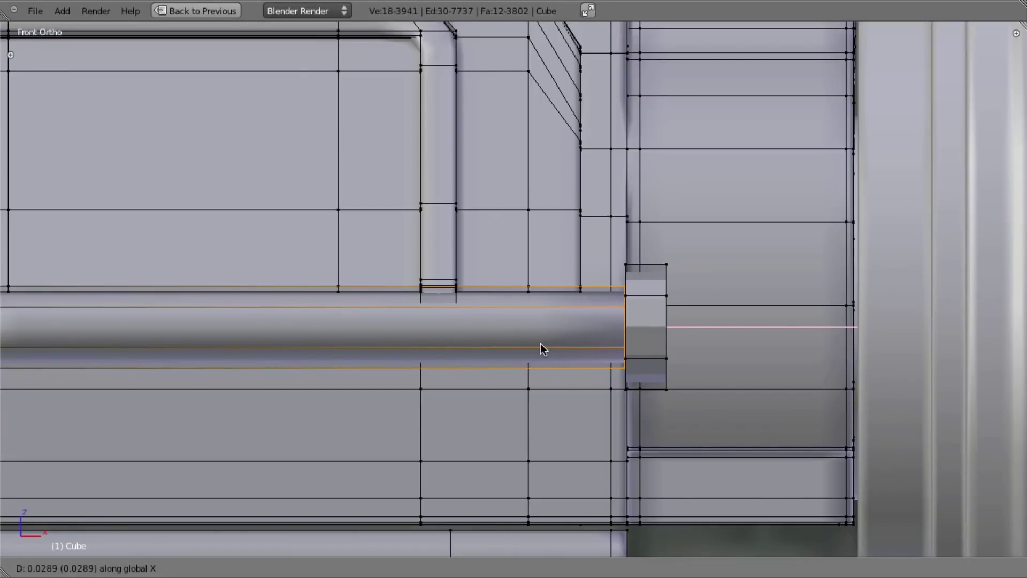
left_click(538, 342)
Step: Extrude the ring's open outer edge inward twice, scaling the second inner loop to about 0.77
scroll(516, 361, "down", 3)
scroll(516, 361, "down", 3)
middle_click_drag(490, 356, 447, 342)
scroll(477, 349, "up", 8)
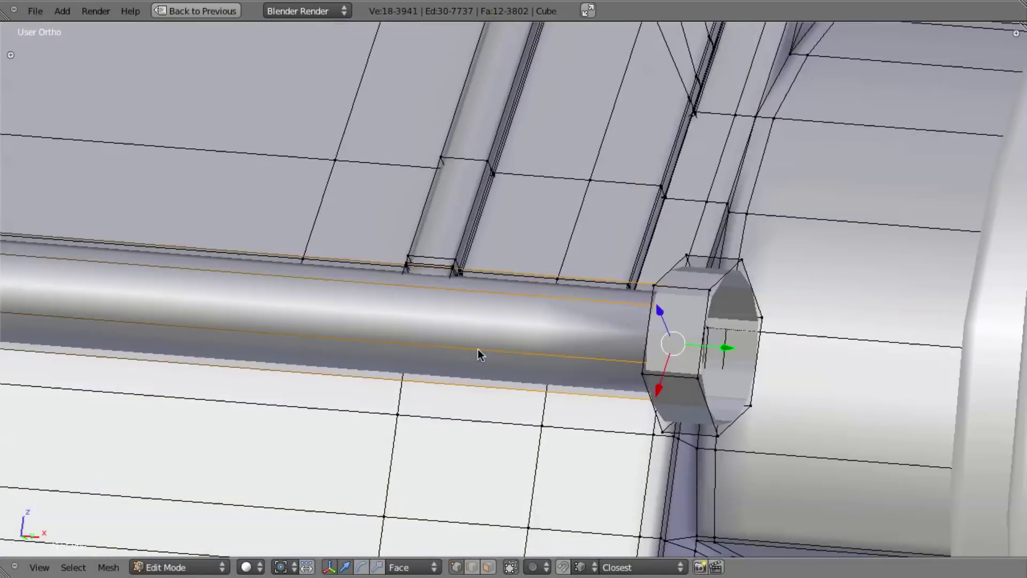
middle_click_drag(618, 354, 477, 284, "shift")
scroll(477, 284, "up", 4)
key("a")
right_click(617, 247, "alt")
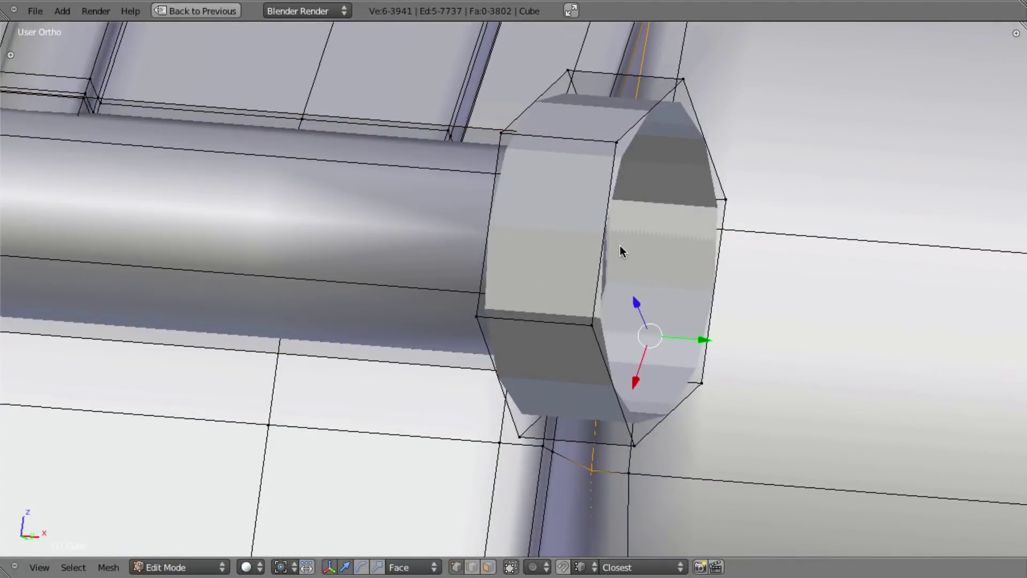
right_click(605, 222, "alt")
key("e")
right_click(744, 410)
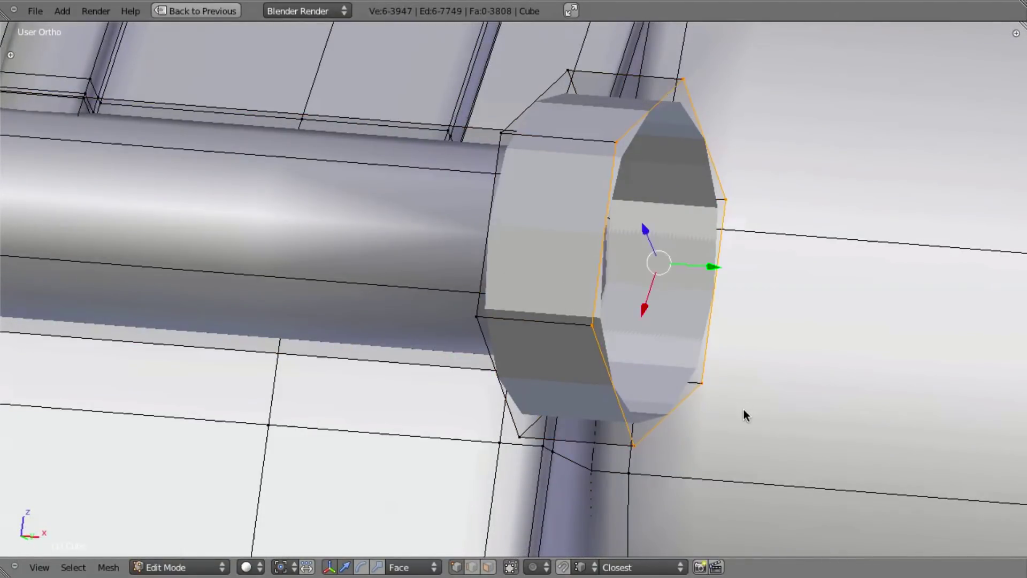
key("s")
left_click(765, 456)
key("e")
right_click(764, 452)
key("s")
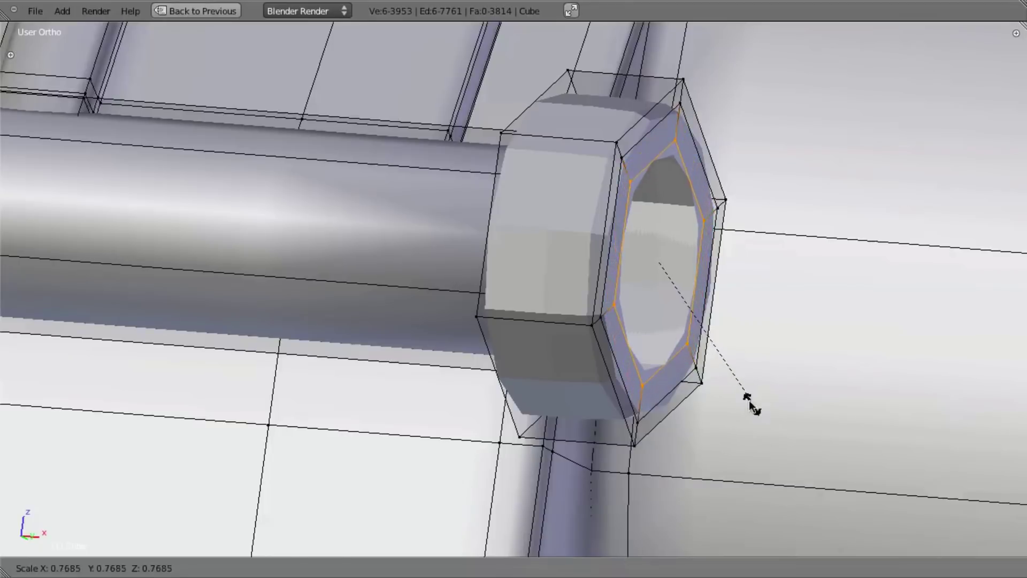
left_click(749, 406)
Step: Fill a face across the outward-facing half of the ring's inner opening
middle_click_drag(696, 303, 665, 306)
key("a")
right_click(683, 142, "shift")
right_click(635, 378, "shift")
right_click(591, 301, "shift")
key("f")
Step: Delete the half of the hexagonal ring that faces the receiver
middle_click_drag(545, 296, 598, 198)
middle_click_drag(543, 252, 753, 214)
key("a")
right_click(759, 235, "alt")
right_click(723, 368, "alt+shift")
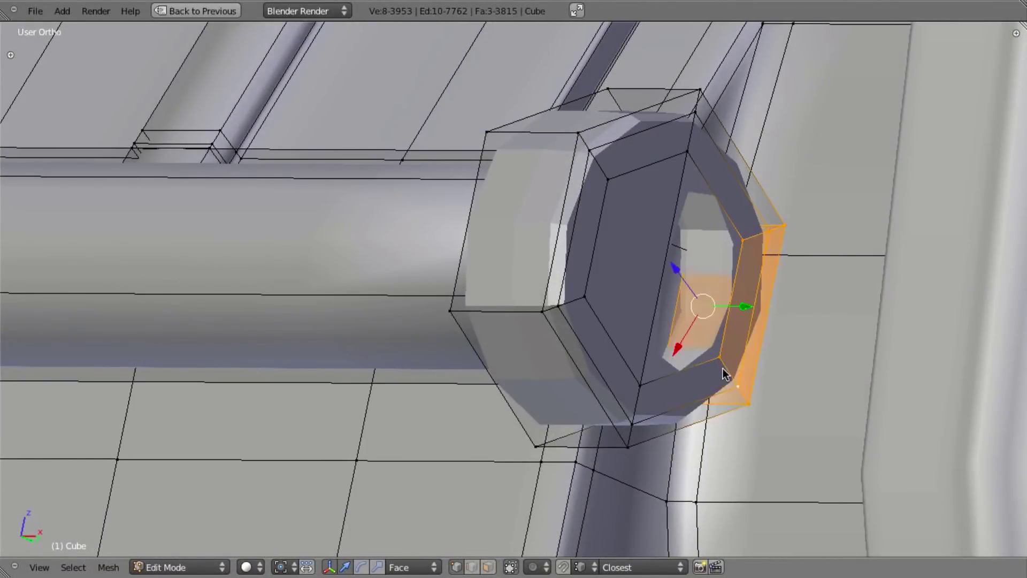
key("x")
left_click(723, 335)
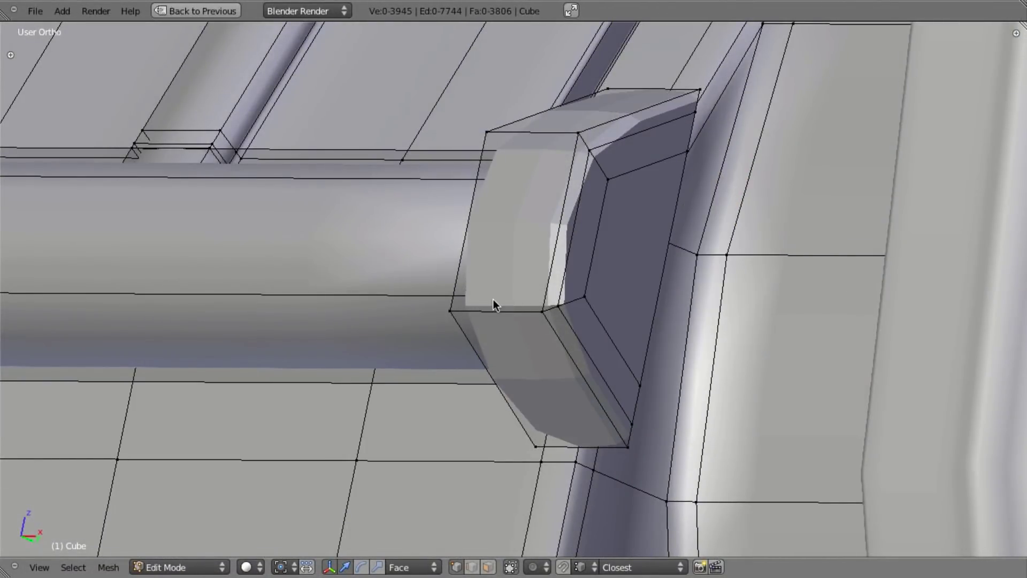
Step: Duplicate the half ring's end cap faces and place the copy on its opposite end
right_click(570, 273)
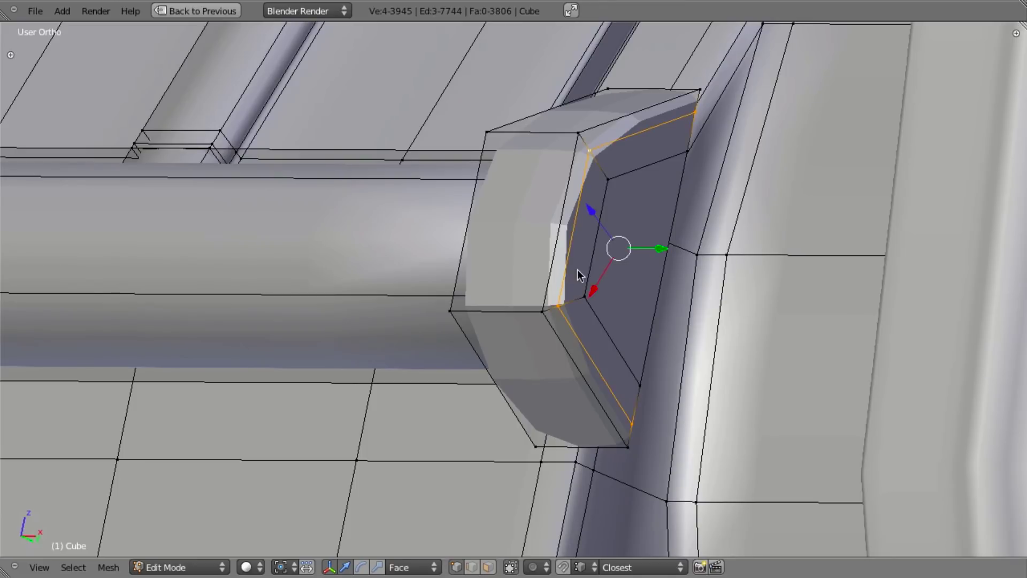
right_click(612, 342, "shift")
right_click(638, 180, "alt+shift")
right_click(566, 185, "alt+shift")
key("shift+d")
left_click(454, 314)
Step: Select the whole mesh and remove doubles to weld the copied cap to the half ring
middle_click_drag(422, 301, 668, 284)
key("a")
key("a")
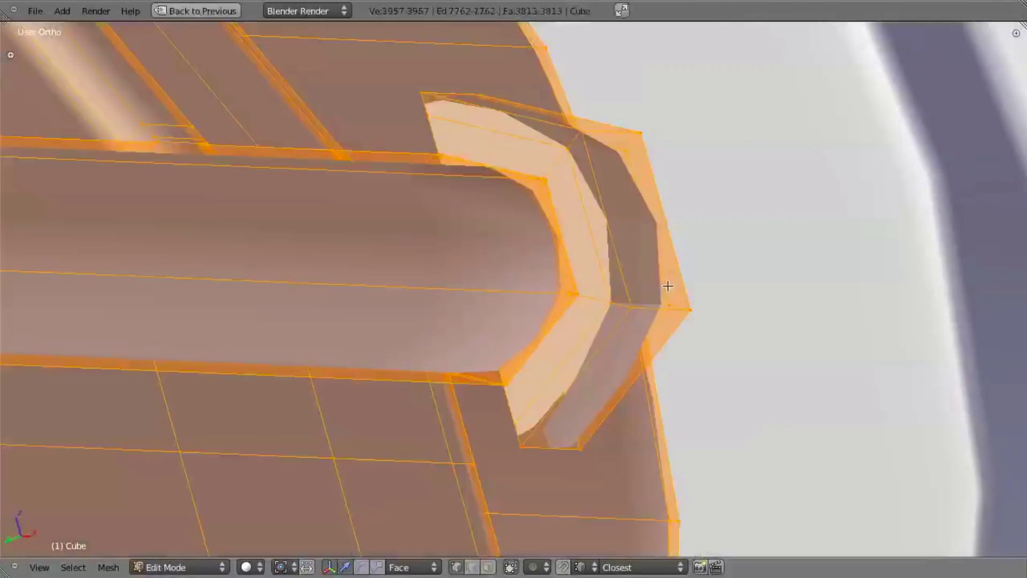
key("w")
left_click(669, 190)
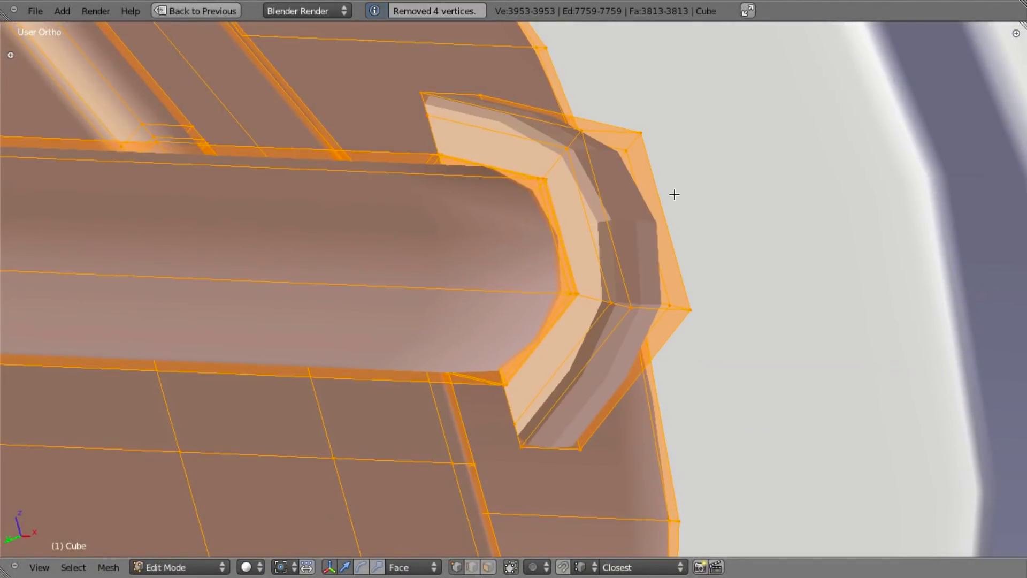
Step: Extrude the open border loop of the half ring along Y into the receiver by about 0.03
middle_click_drag(641, 255, 572, 249)
scroll(660, 248, "down", 3)
middle_click_drag(770, 261, 335, 286, "shift")
scroll(808, 202, "down", 5)
key("a")
middle_click_drag(909, 217, 682, 210, "shift")
scroll(682, 210, "up", 7)
right_click(756, 141, "alt")
key("KP_3")
key("z")
scroll(421, 289, "down", 7)
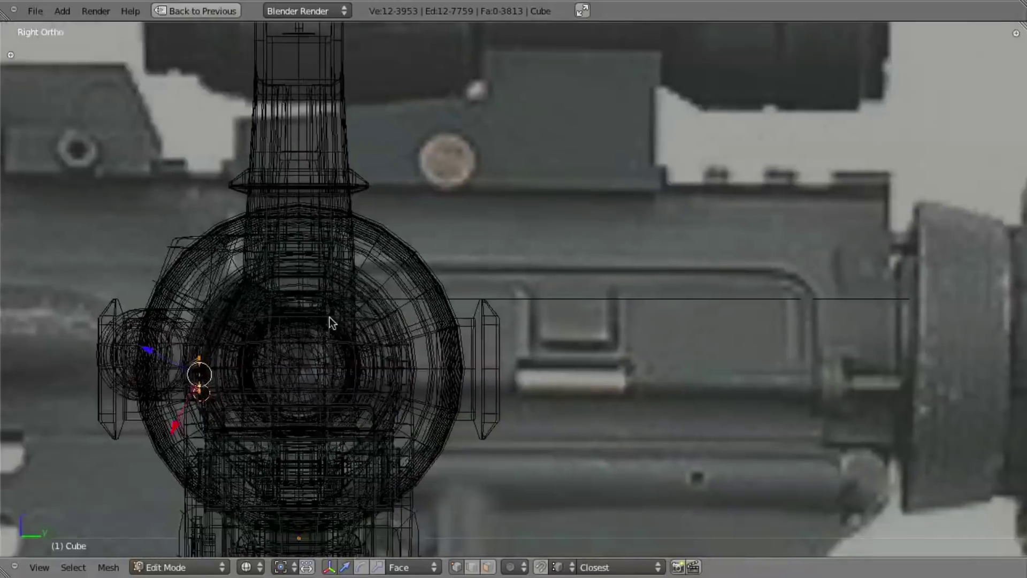
middle_click_drag(302, 336, 605, 258, "shift")
scroll(606, 259, "up", 9)
key("e")
key("y")
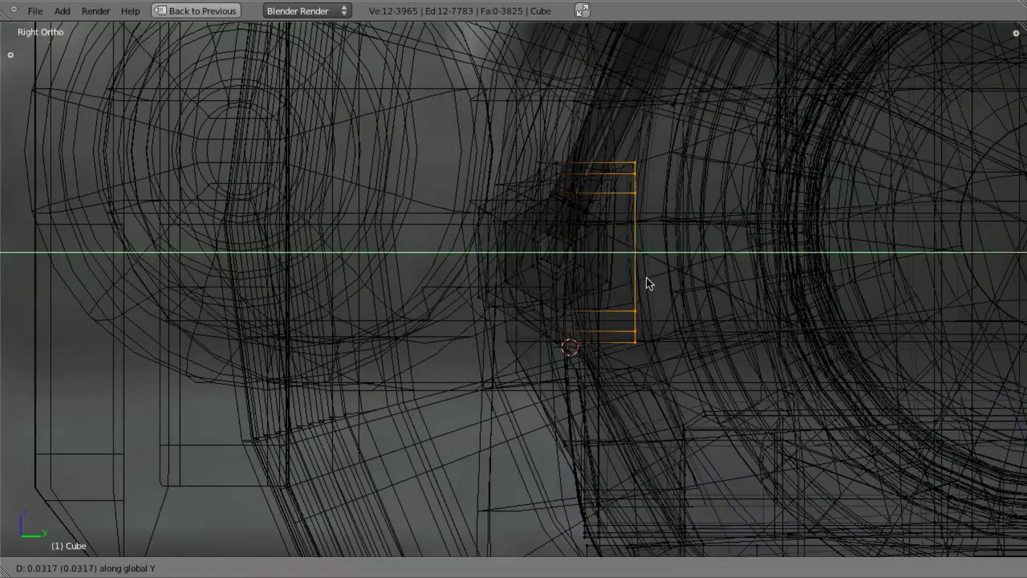
left_click(659, 276)
Step: Adjust the position of the half ring's extruded border along Y
key("z")
mouse_move(477, 301)
middle_mouse_down()
mouse_move(579, 321)
mouse_move(631, 319)
mouse_move(599, 341)
middle_mouse_up()
key("g")
key("y")
left_click(641, 338)
scroll(641, 338, "down", 4)
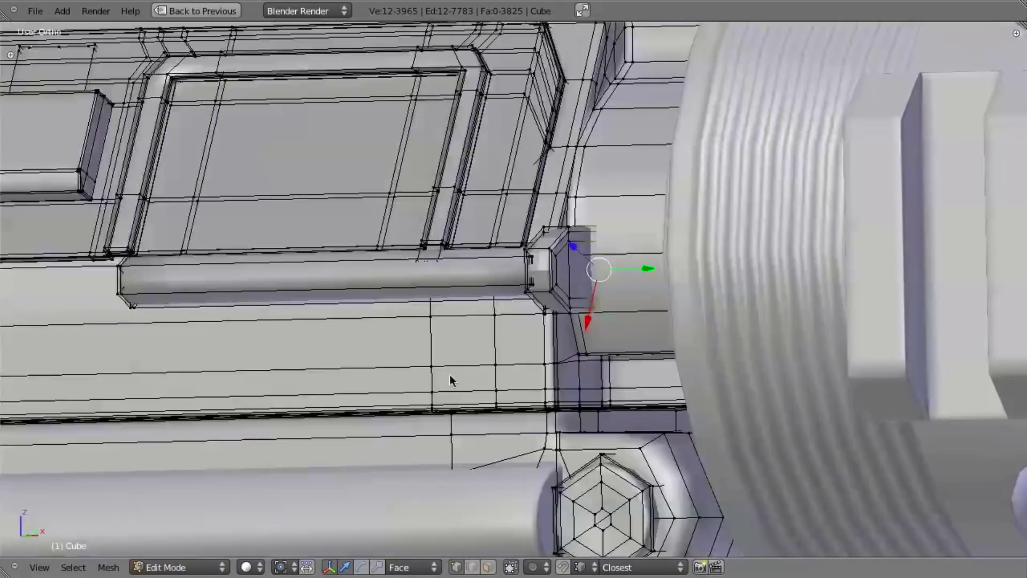
Step: Apply smooth shading to the whole mesh and return to Object Mode
middle_click_drag(449, 374, 472, 356)
scroll(472, 355, "up", 2)
key("a")
key("a")
key("w")
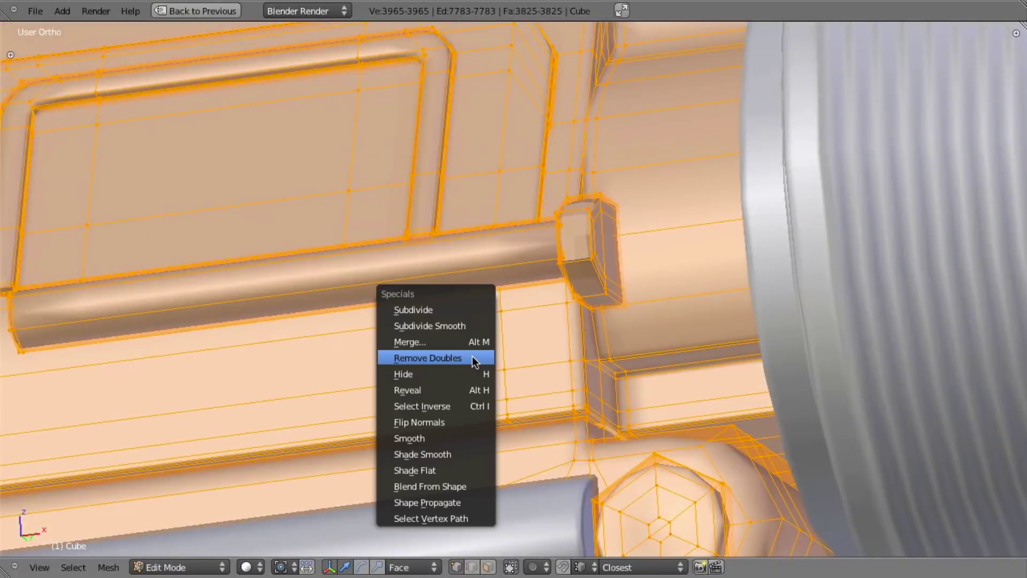
left_click(461, 451)
key("Tab")
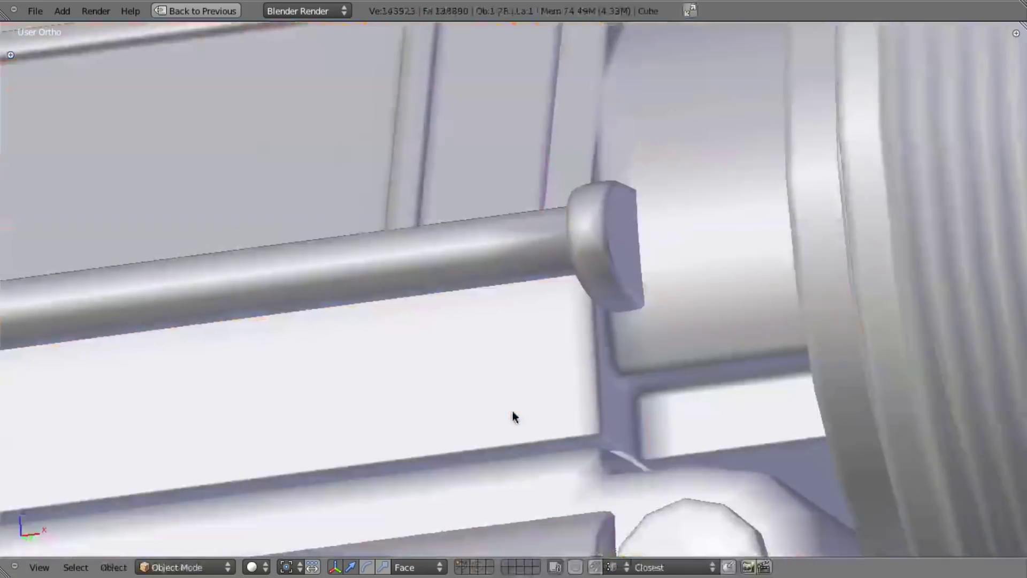
Step: Reopen the receiver mesh for editing and select the linked geometry of the hinge rod nearest the barrel
scroll(512, 410, "down", 6)
scroll(454, 410, "up", 3)
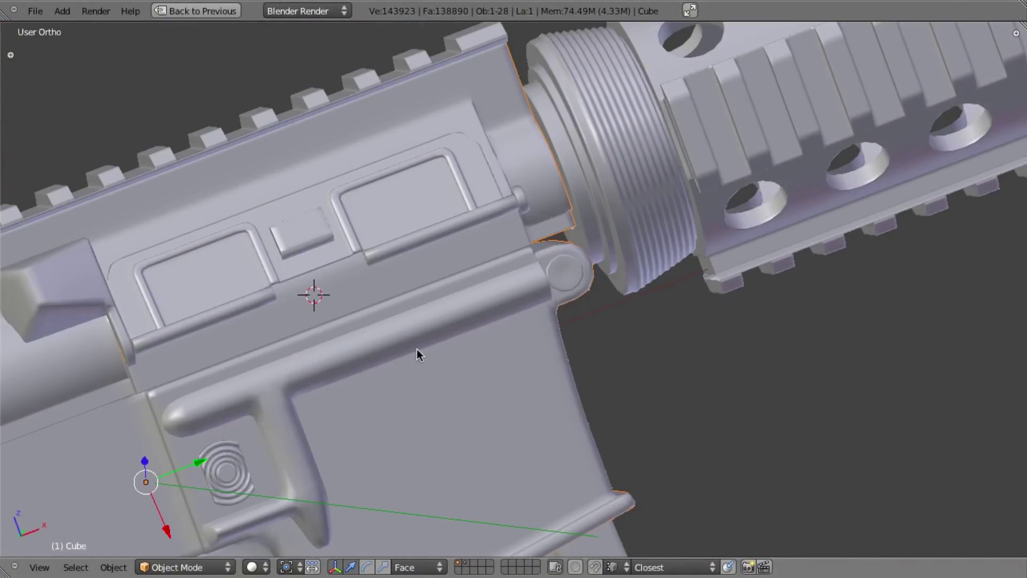
key("KP_1")
middle_click_drag(396, 305, 575, 346, "shift")
scroll(376, 299, "up", 1)
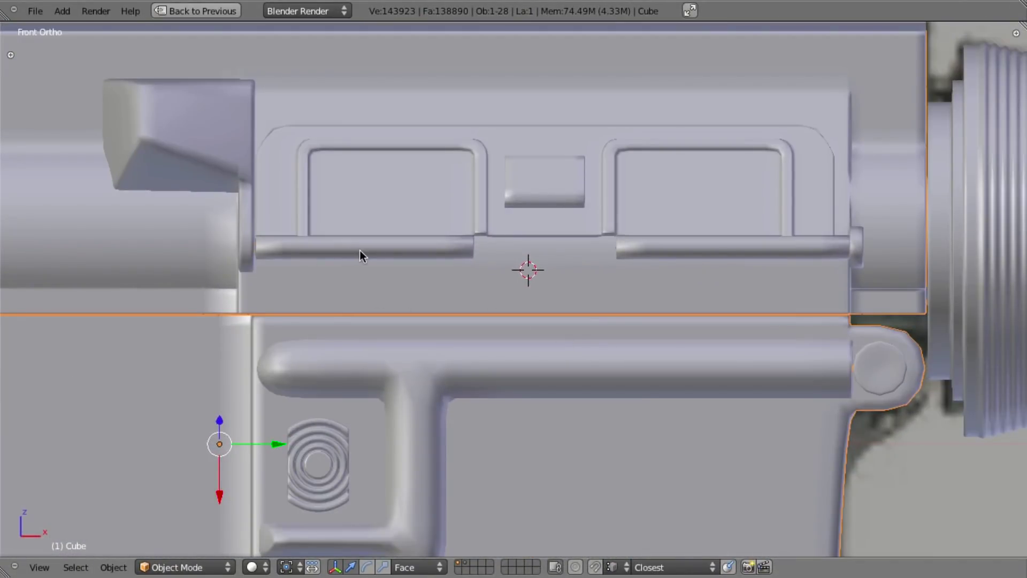
key("Tab")
key("a")
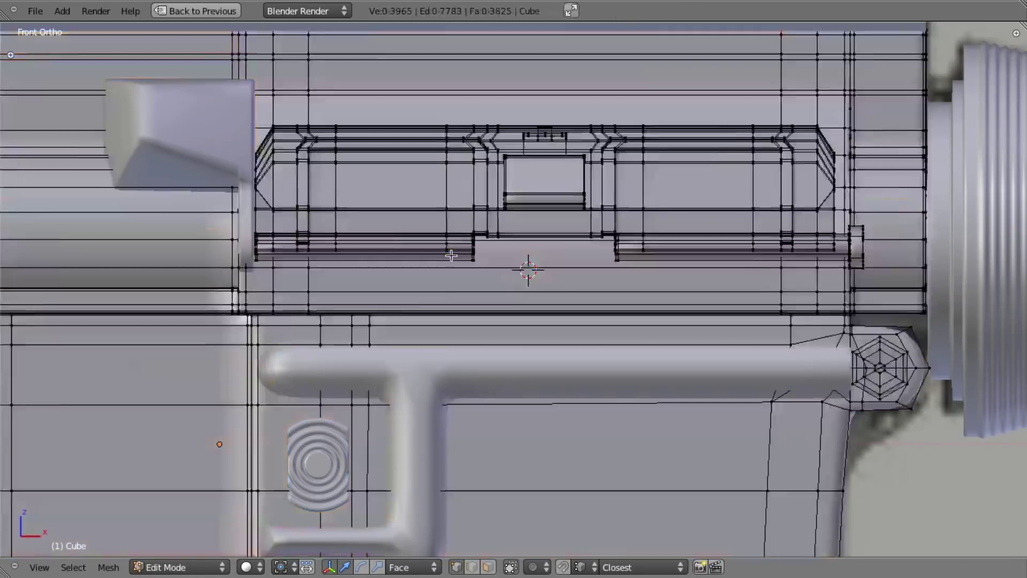
scroll(678, 212, "up", 6)
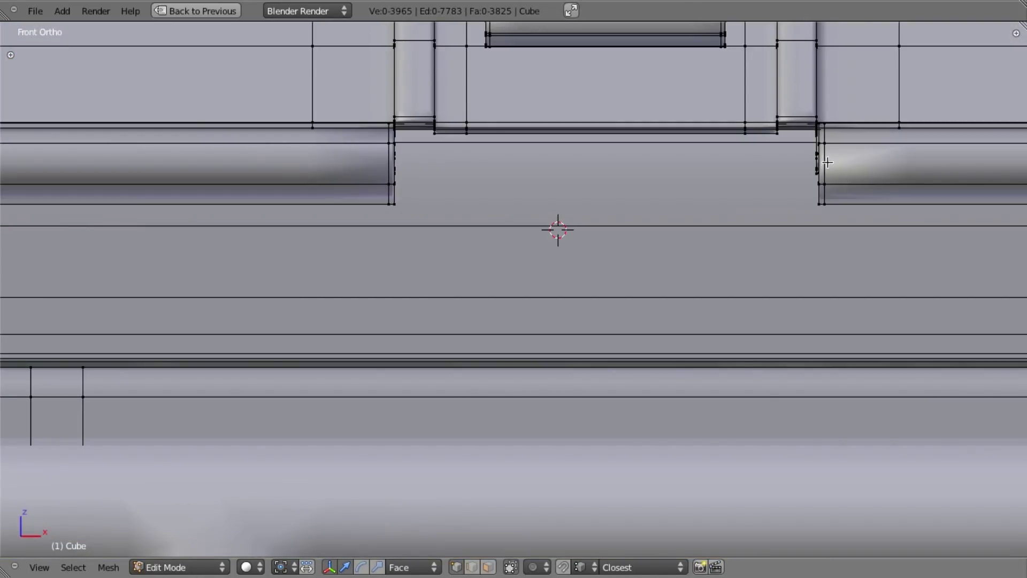
key("l")
scroll(826, 143, "down", 8)
scroll(751, 305, "up", 4)
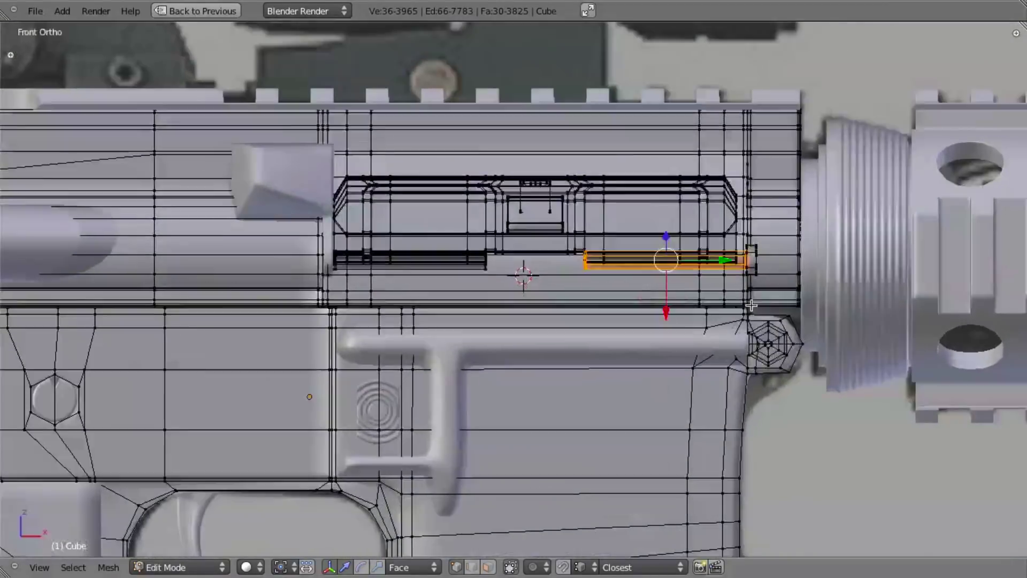
scroll(752, 305, "up", 5)
Step: Duplicate in place the facing end loops of the two hinge rods beside the central gap
middle_click_drag(693, 240, 775, 238)
key("a")
right_click(723, 200, "alt")
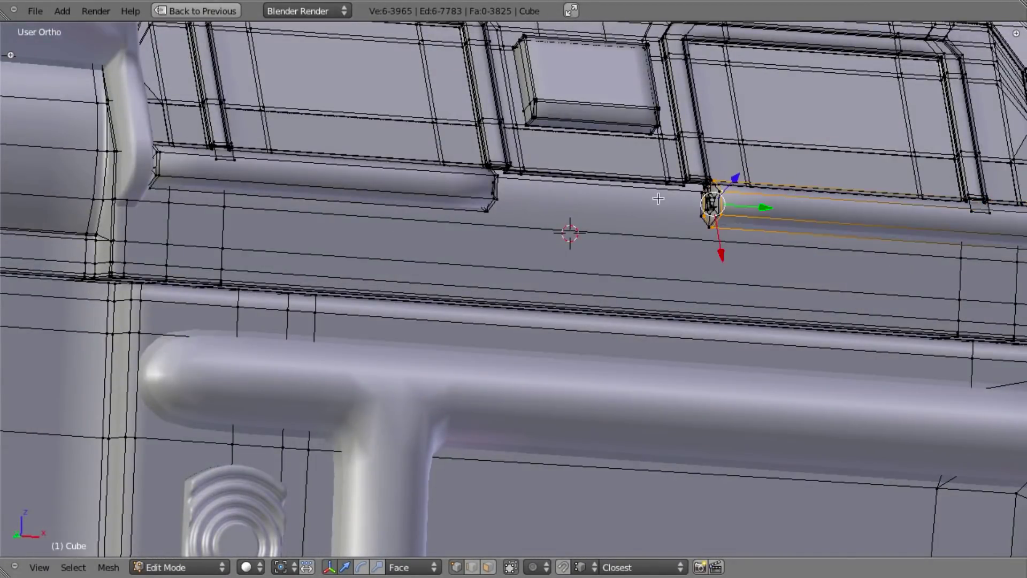
right_click(496, 188, "alt+shift")
right_click(487, 195, "alt+shift")
right_click(494, 191, "alt+shift")
key("KP_1")
key("shift+d")
right_click(739, 259)
Step: Scale the duplicated loops apart along X and check the hinge pin in the reference photo
scroll(657, 277, "down", 5)
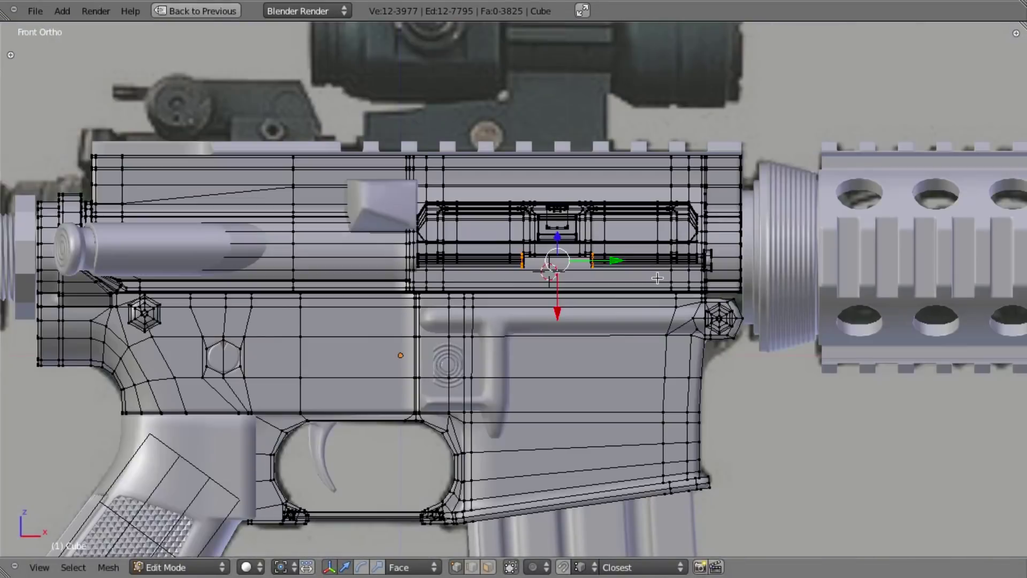
scroll(657, 278, "up", 2)
key("s")
key("x")
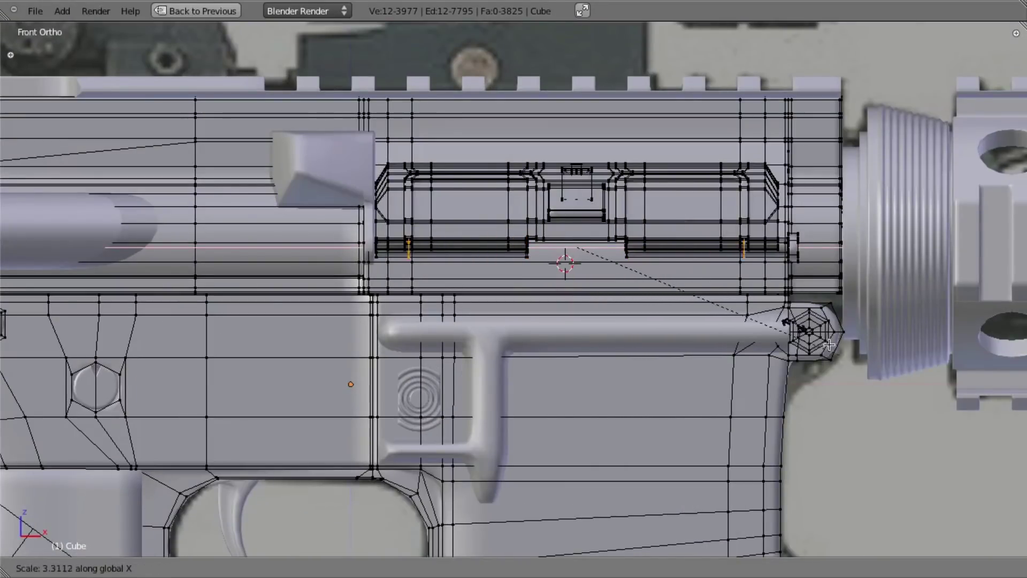
left_click(883, 366)
key("super+Tab")
key("super+Tab")
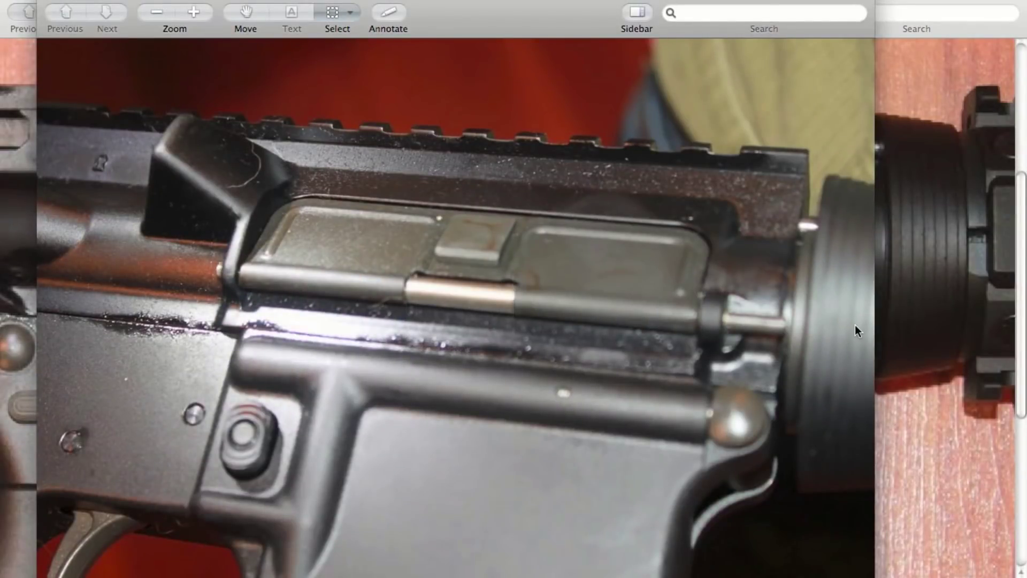
key("super+Tab")
Step: Spread the duplicated loops beyond the rods' outer ends along X and shift both about 0.024 along X
key("s")
key("x")
left_click(863, 369)
key("g")
key("x")
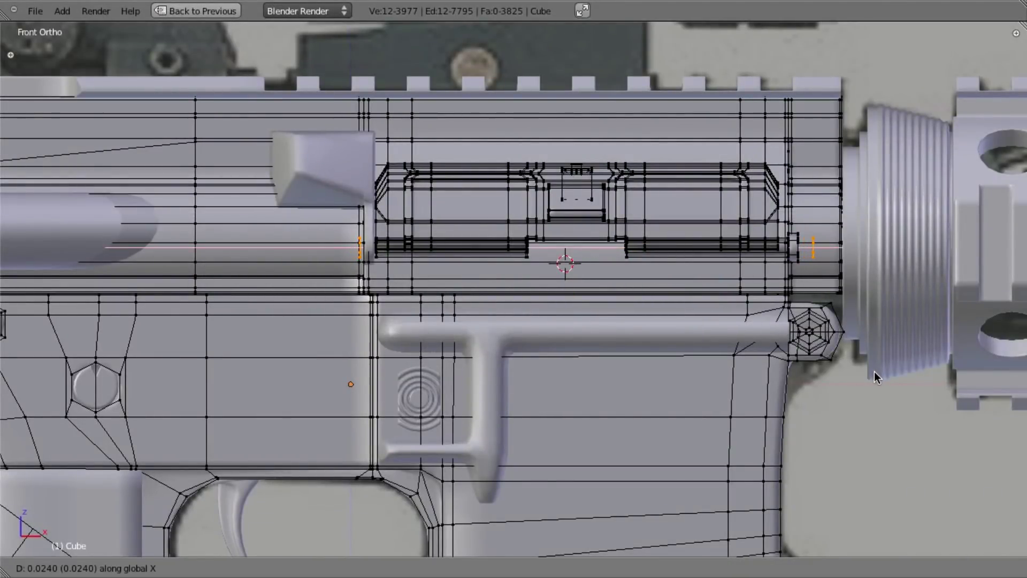
left_click(874, 371)
Step: Scale both duplicated loops down radially, excluding the X axis, to make the hinge pin thinner
scroll(884, 374, "up", 2)
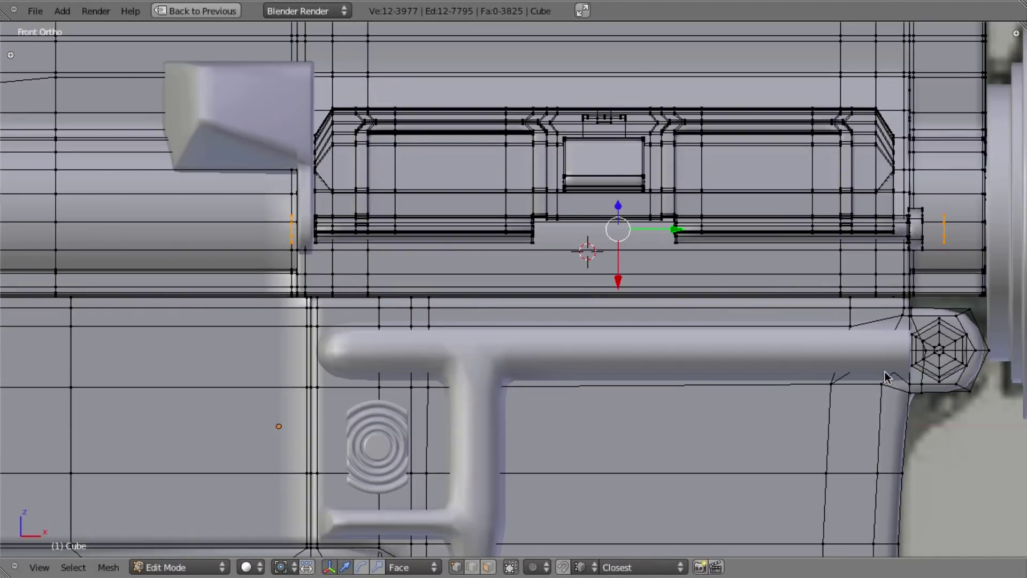
key("s")
key("x")
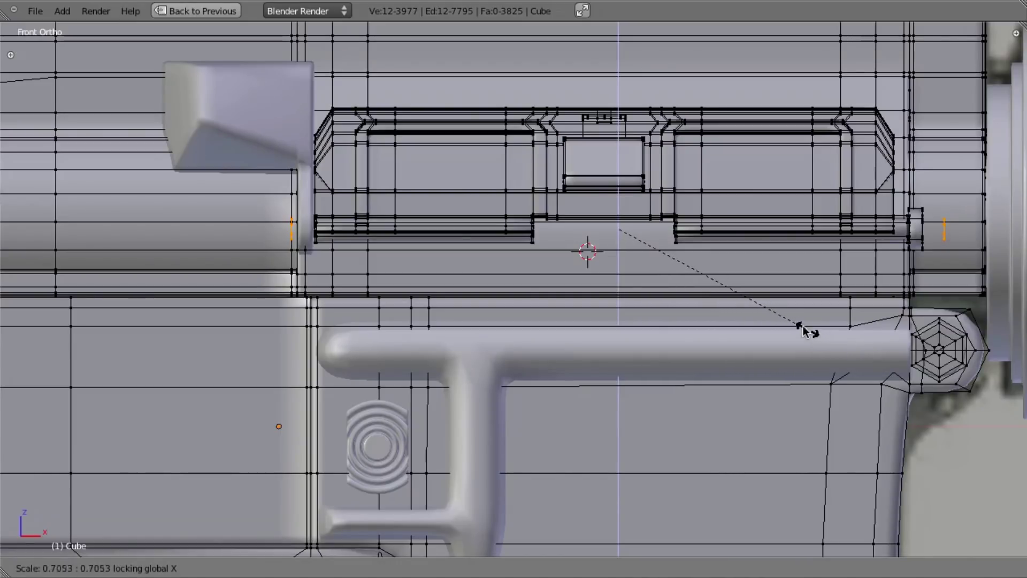
left_click(758, 304)
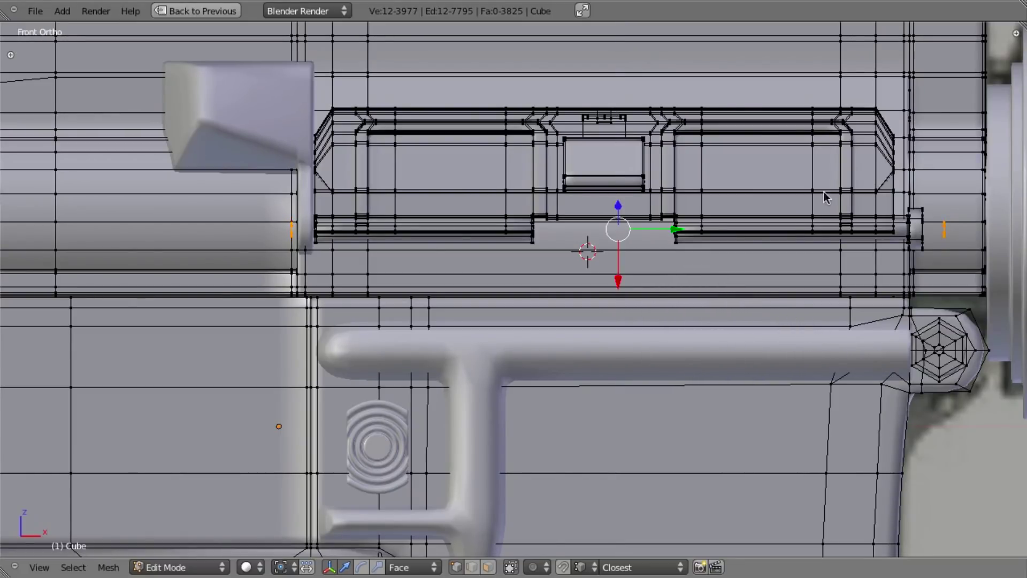
Step: Deselect the loop nearest the barrel and extrude the other one along the hinge, snapping its end onto the barrel-side loop
key("z")
key("b")
middle_click_drag(827, 75, 975, 349)
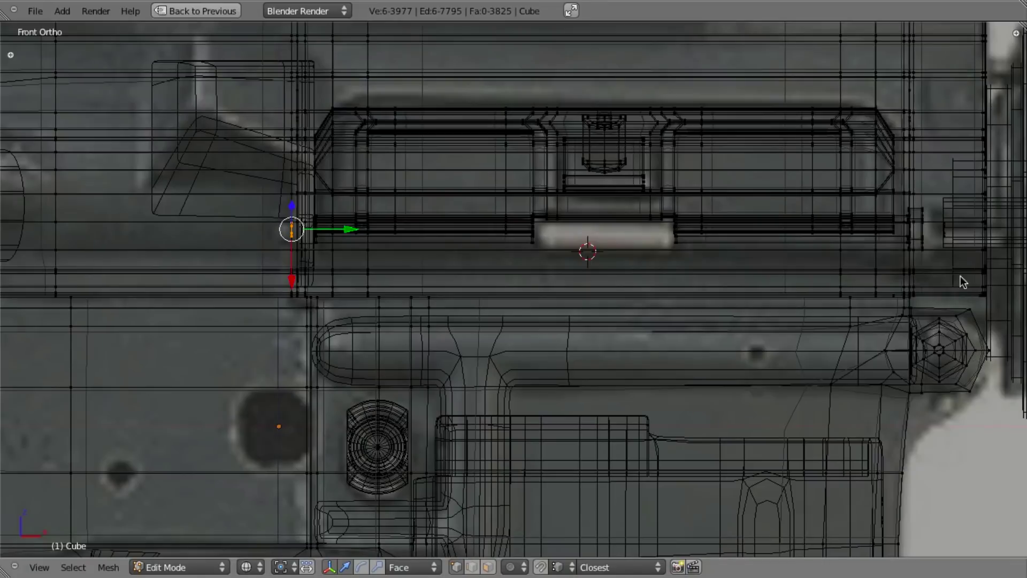
scroll(663, 248, "up", 6)
key("z")
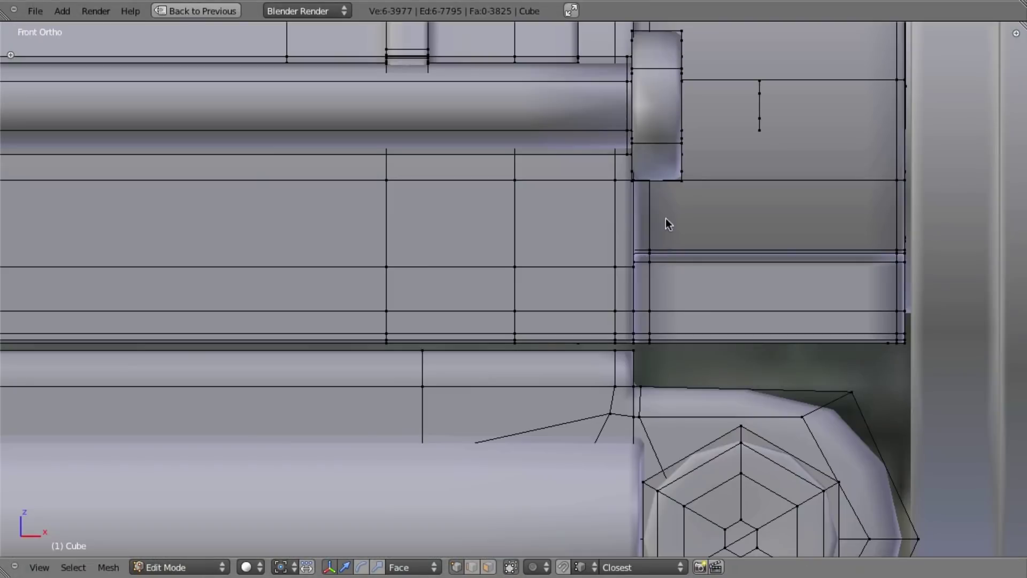
key("e")
left_click(759, 130, "ctrl")
Step: Remove doubles across the whole mesh and apply smooth shading
middle_click_drag(759, 130, 714, 156)
key("a")
key("a")
key("w")
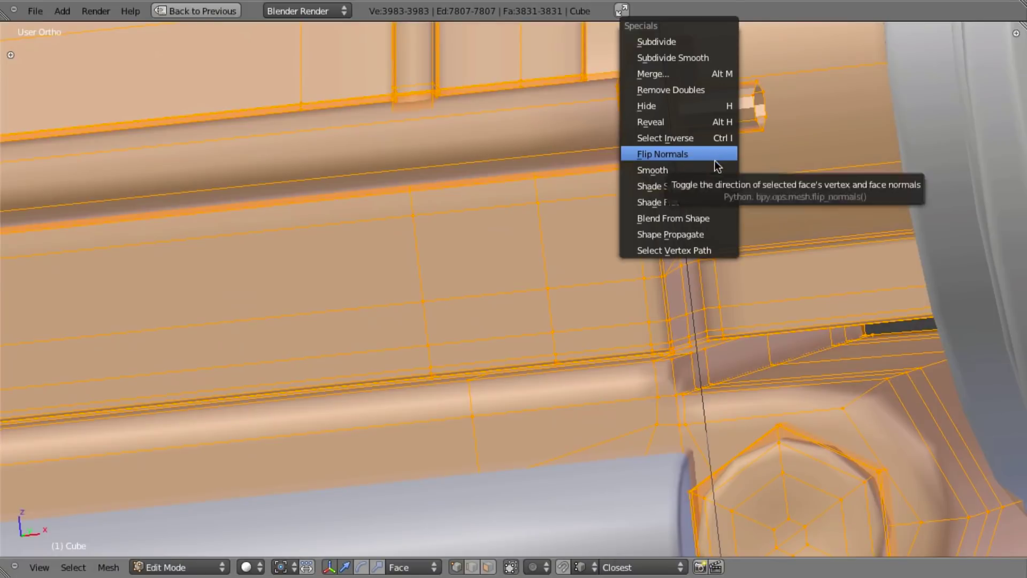
left_click(708, 90)
key("w")
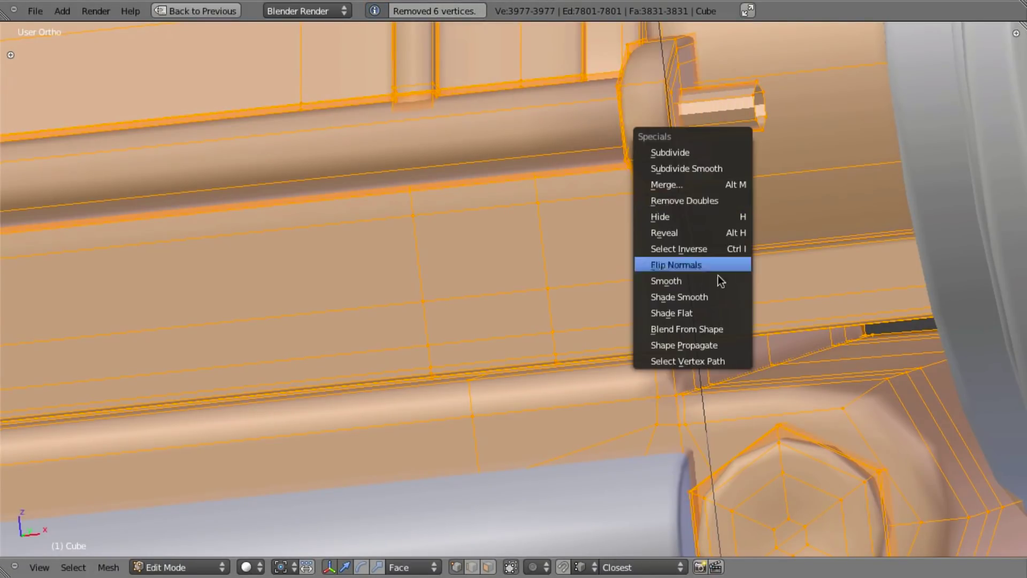
left_click(717, 288)
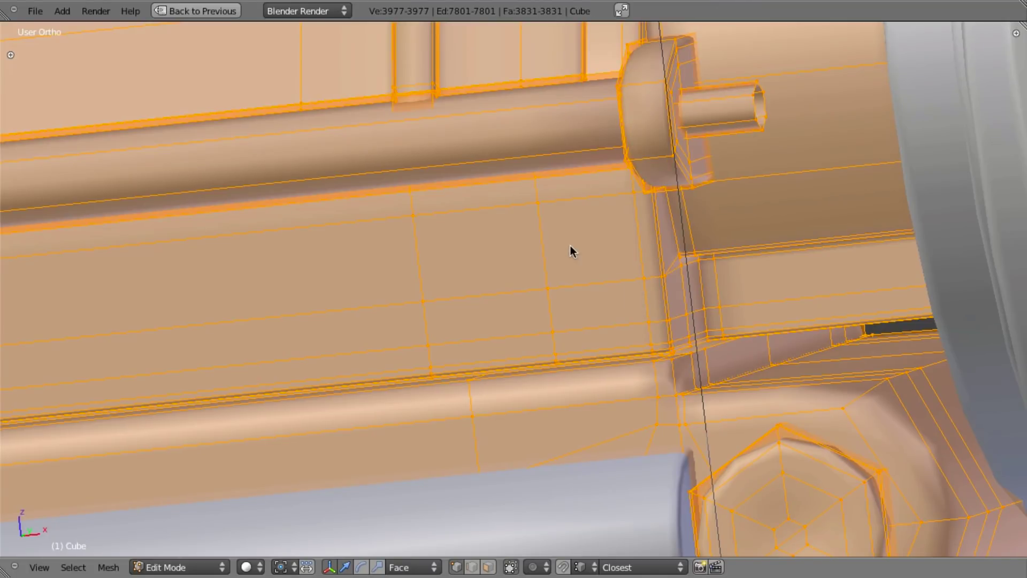
Step: Extrude the hinge pin's barrel-end loop in place and scale the new loop slightly inward
key("a")
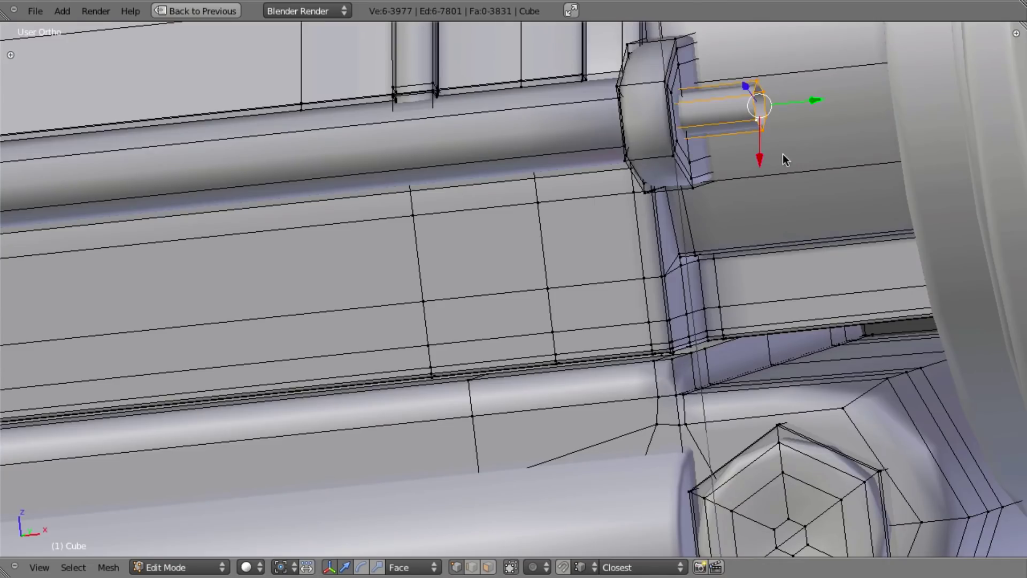
scroll(782, 156, "up", 3)
key("e")
right_click(806, 309)
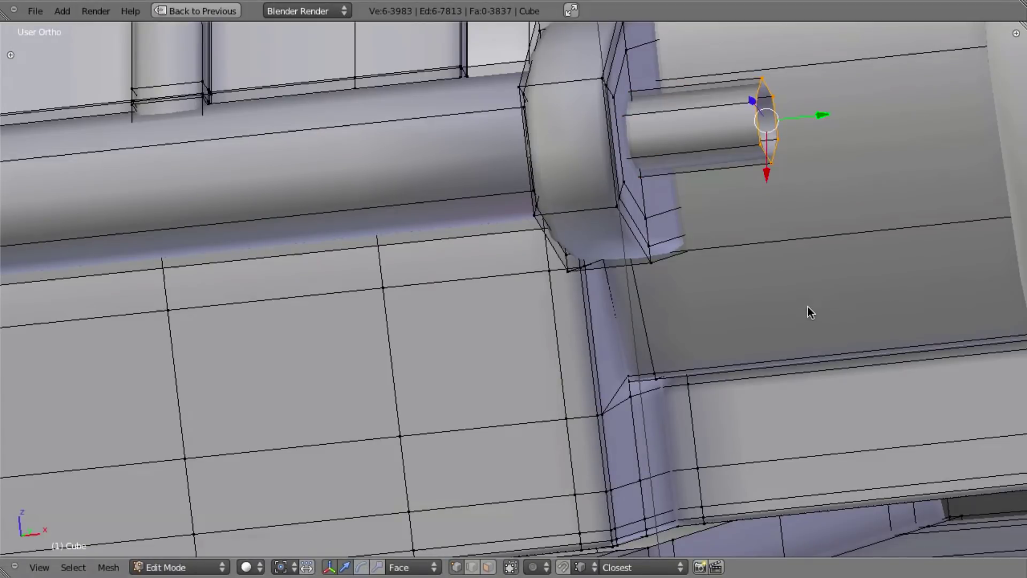
key("s")
left_click(811, 331)
key("g")
right_click(811, 332)
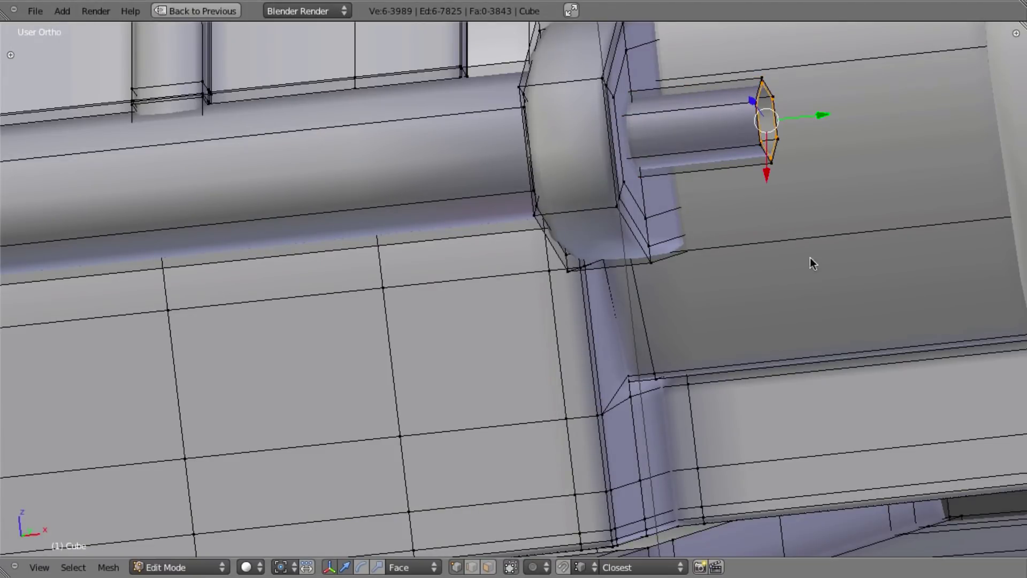
key("KP_Decimal")
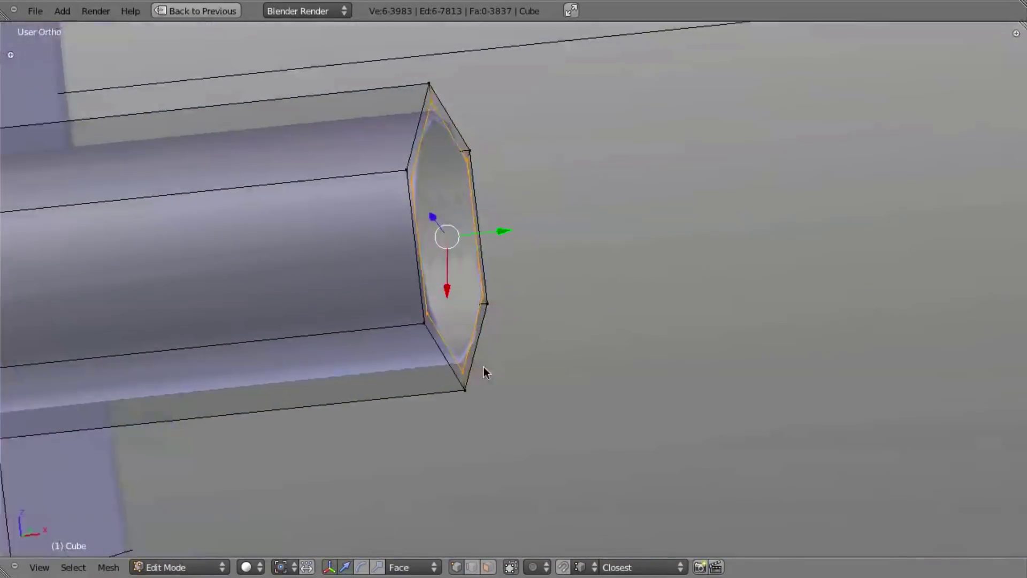
Step: Close the opening at the pin's barrel end with two faces across the inner loop
middle_click_drag(483, 367, 418, 298)
right_click(418, 297)
right_click(451, 386, "shift")
right_click(470, 297, "shift")
right_click(457, 147, "shift")
key("f")
key("a")
right_click(446, 184, "alt")
key("f")
key("a")
scroll(431, 289, "down", 4)
key("ctrl+r")
left_click(406, 223)
left_click(412, 163)
key("ctrl+z")
scroll(419, 275, "down", 8)
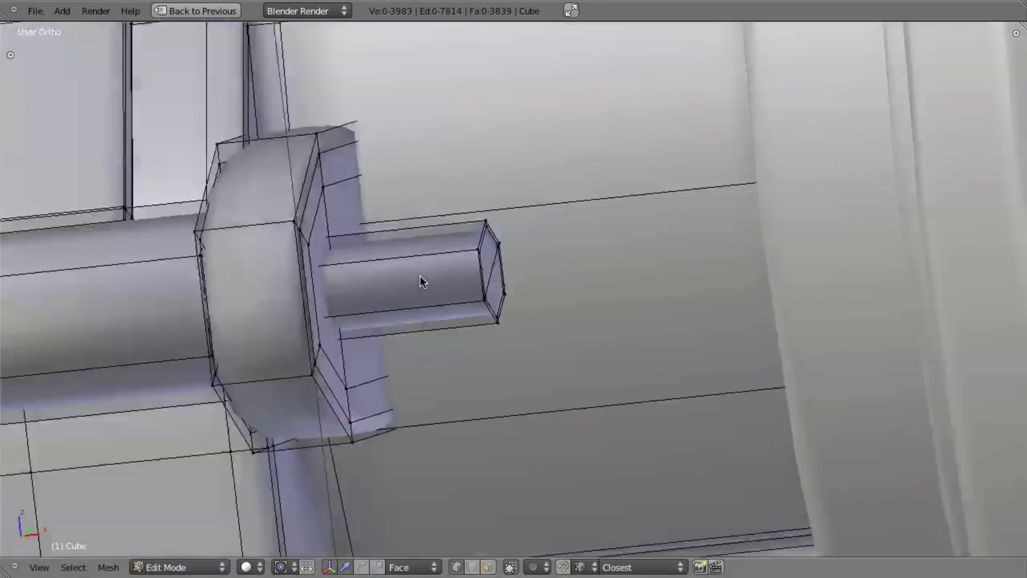
Step: Select the linked hinge pin geometry in front wireframe view and hide everything unselected in the mesh
key("z")
key("KP_1")
middle_click_drag(342, 336, 724, 297, "shift")
scroll(724, 289, "down", 2)
key("l")
key("shift+h")
scroll(642, 293, "down", 2)
middle_click_drag(483, 312, 718, 305, "shift")
key("a")
Step: Cut two edge loops around the length of the hinge pin
scroll(463, 293, "up", 1)
key("ctrl+r")
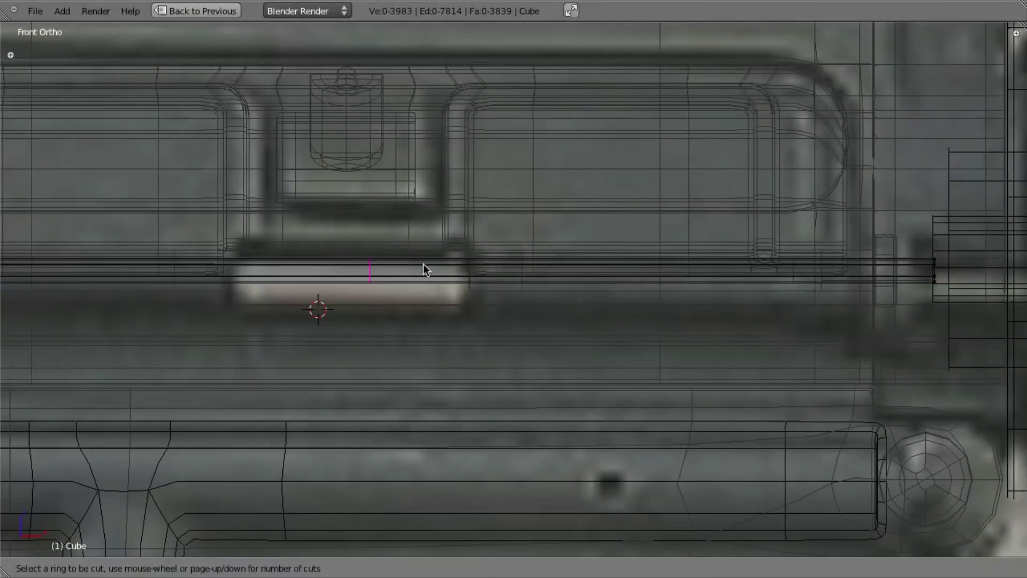
left_click(422, 264)
right_click(415, 263)
key("ctrl+r")
scroll(412, 264, "down", 1)
left_click(413, 264)
scroll(413, 271, "down", 4)
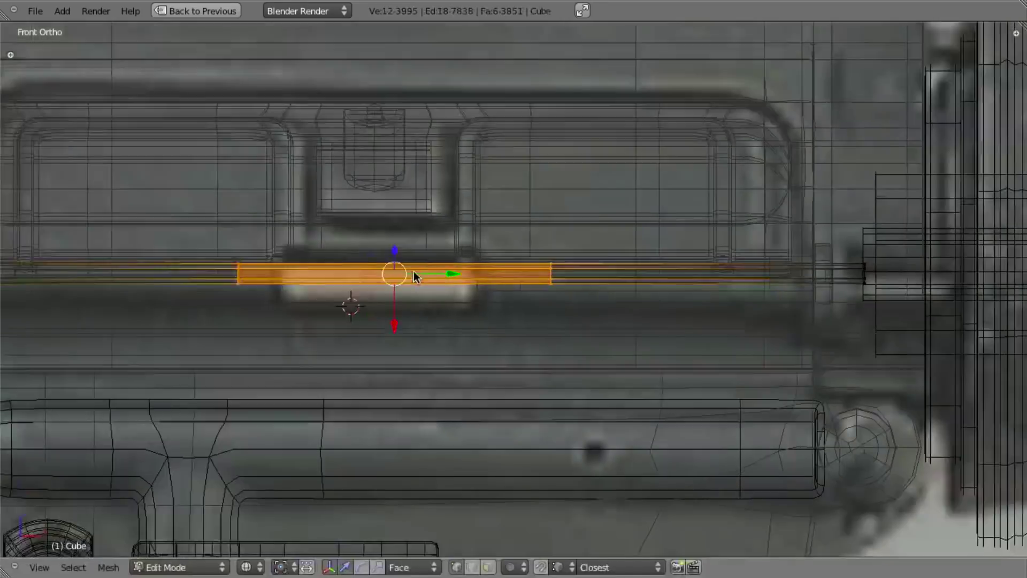
Step: Scale the two new loops apart along X until they sit close to the pin's ends
key("s")
key("x")
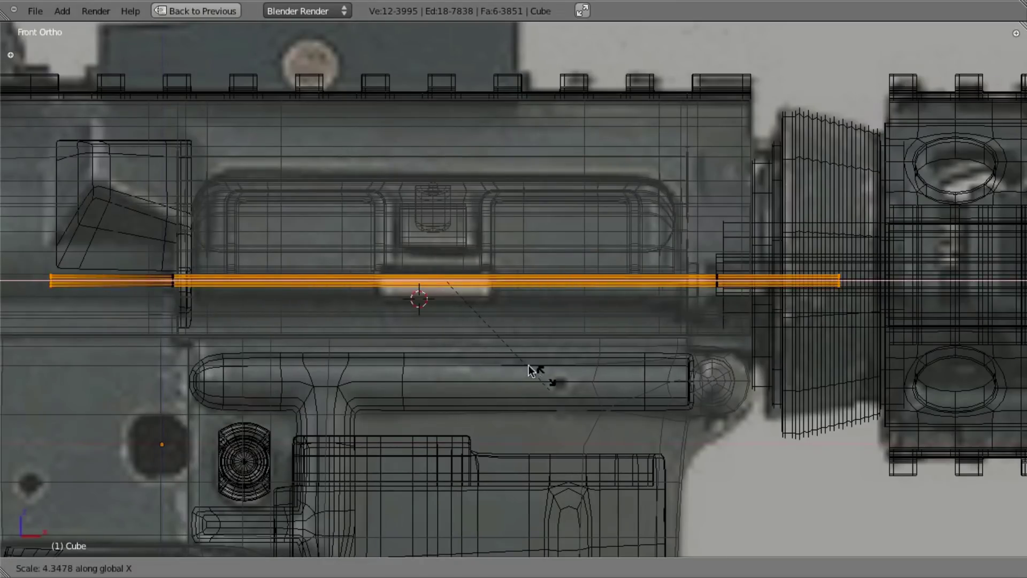
left_click(535, 369)
middle_click_drag(715, 357, 560, 332, "shift")
scroll(560, 333, "up", 10)
key("s")
key("x")
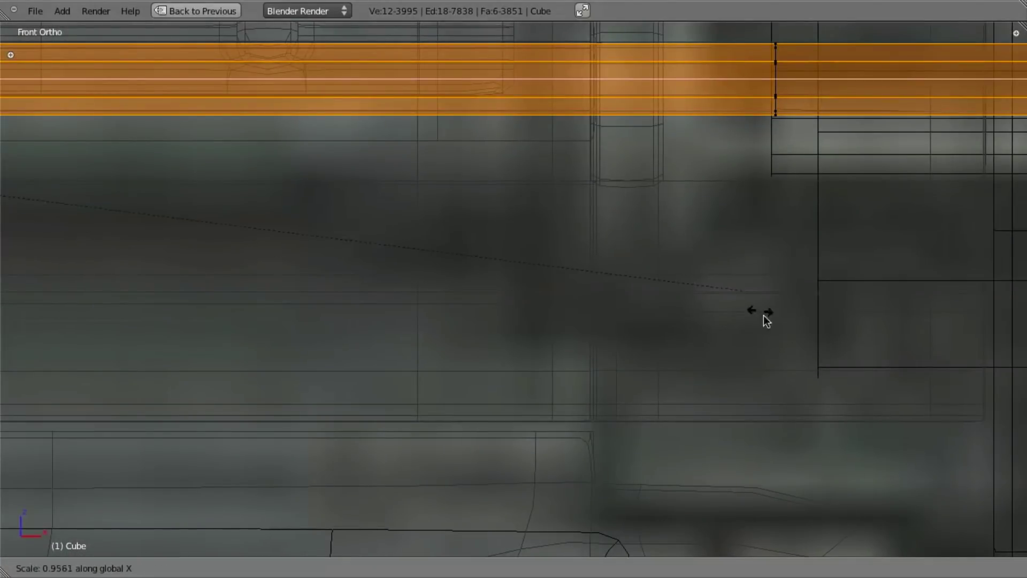
left_click(588, 233)
key("z")
Step: Reveal the hidden receiver geometry, leave mesh editing and compare the hinge pin with the reference photo
scroll(585, 248, "down", 8)
key("alt+h")
key("Tab")
scroll(424, 256, "down", 3)
mouse_move(235, 302)
middle_mouse_down("shift")
mouse_move(267, 300)
mouse_move(249, 304)
middle_mouse_up("shift")
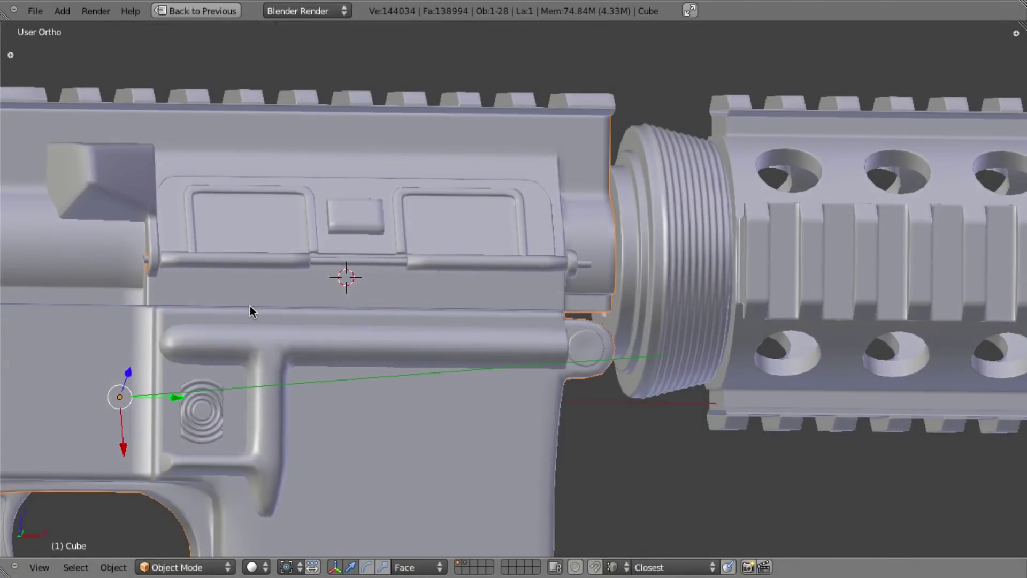
key("super+Tab")
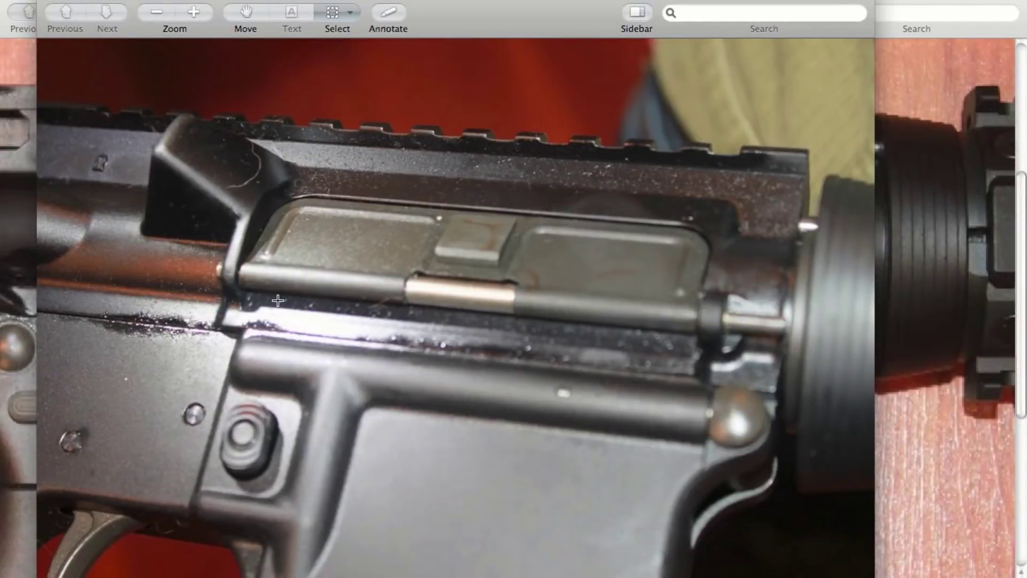
key("super+Tab")
key("super+Tab")
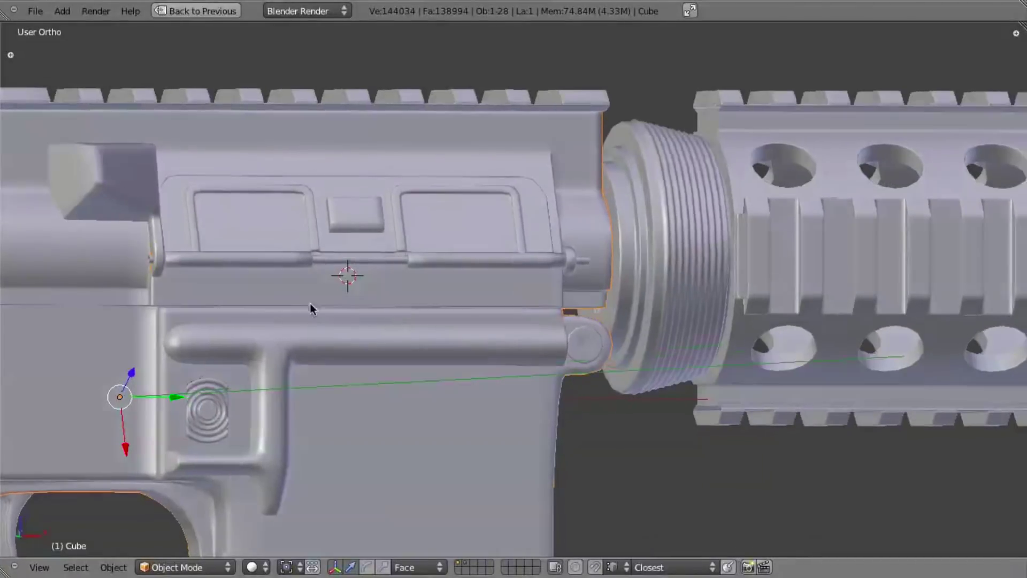
middle_click_drag(310, 304, 578, 304, "shift")
scroll(426, 283, "up", 6)
middle_click_drag(427, 283, 125, 325, "shift")
scroll(689, 325, "down", 5)
Step: Duplicate the pin's barrel-side end cap in place and mirror the copy about the 3D cursor with an X scale of -1
key("Tab")
scroll(461, 325, "up", 7)
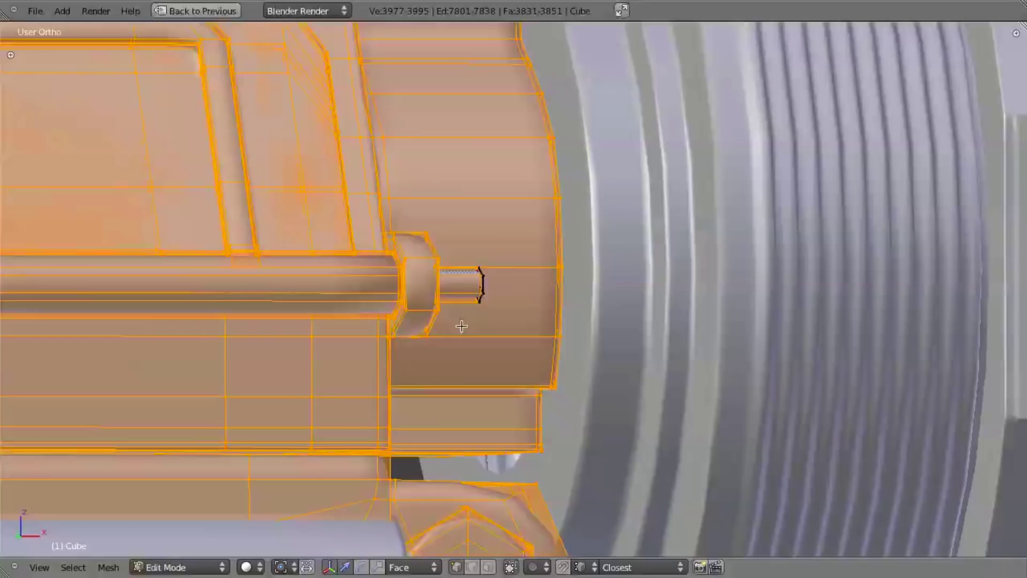
middle_click_drag(461, 326, 451, 331)
scroll(452, 332, "up", 2)
key("KP_1")
key("z")
key("a")
key("b")
left_click_drag(774, 232, 788, 319)
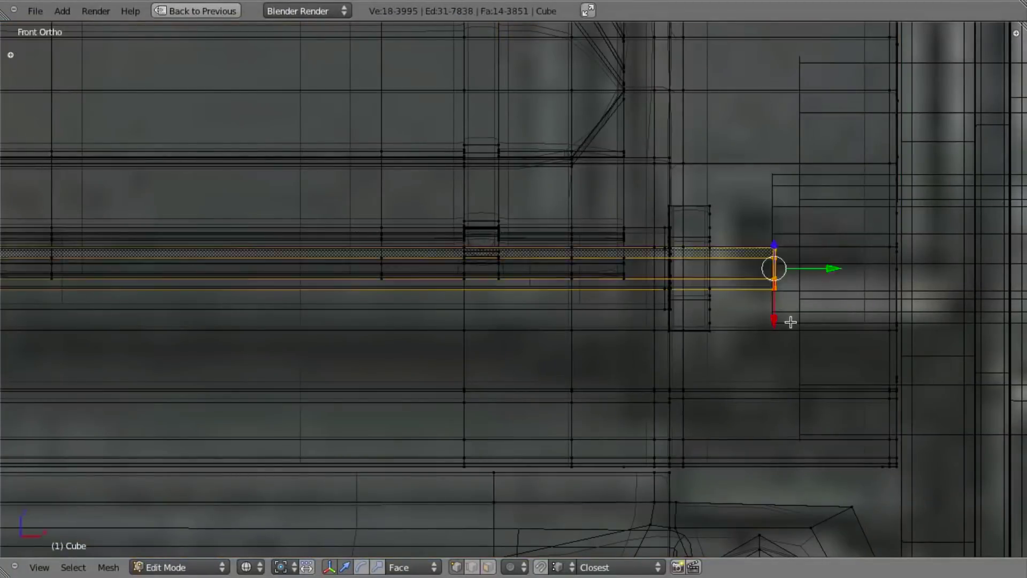
scroll(502, 360, "down", 3)
middle_click_drag(501, 359, 719, 359, "shift")
key("period")
scroll(681, 348, "down", 3)
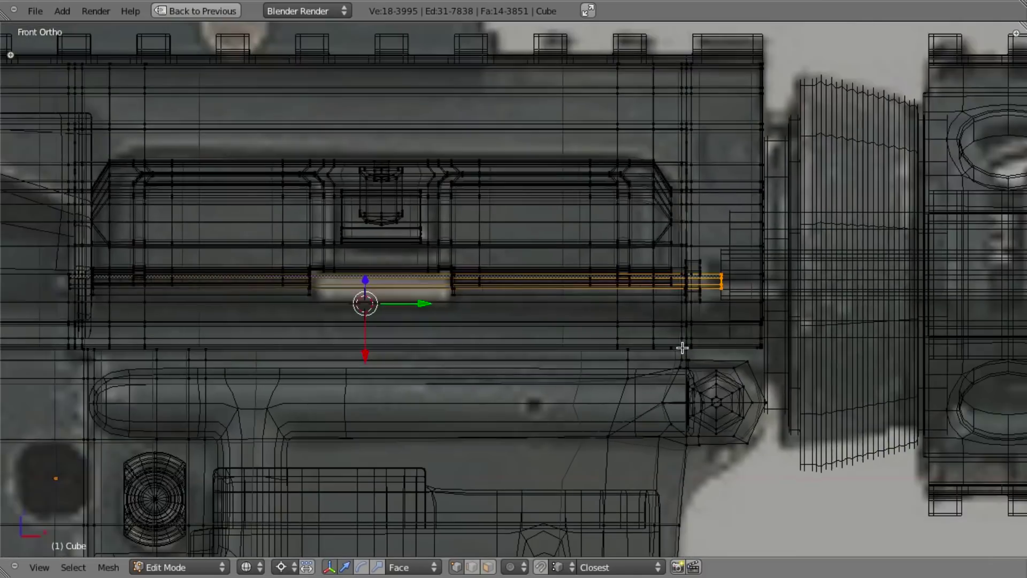
key("shift+d")
right_click(643, 327)
type("sx-1")
key("Return")
Step: Restore the median pivot and move the mirrored cap along X, snapping it onto the pin's open rear end
middle_click_drag(320, 304, 601, 300, "shift")
scroll(601, 300, "up", 8)
key("z")
middle_click_drag(271, 240, 671, 276, "shift")
key("comma")
middle_click_drag(475, 269, 420, 284)
middle_click_drag(312, 284, 573, 284, "shift")
scroll(502, 279, "up", 3)
key("g")
key("x")
left_click(430, 238, "ctrl")
Step: Remove doubles across the whole mesh to weld the mirrored cap to the pin
scroll(431, 259, "up", 5)
key("a")
key("a")
key("w")
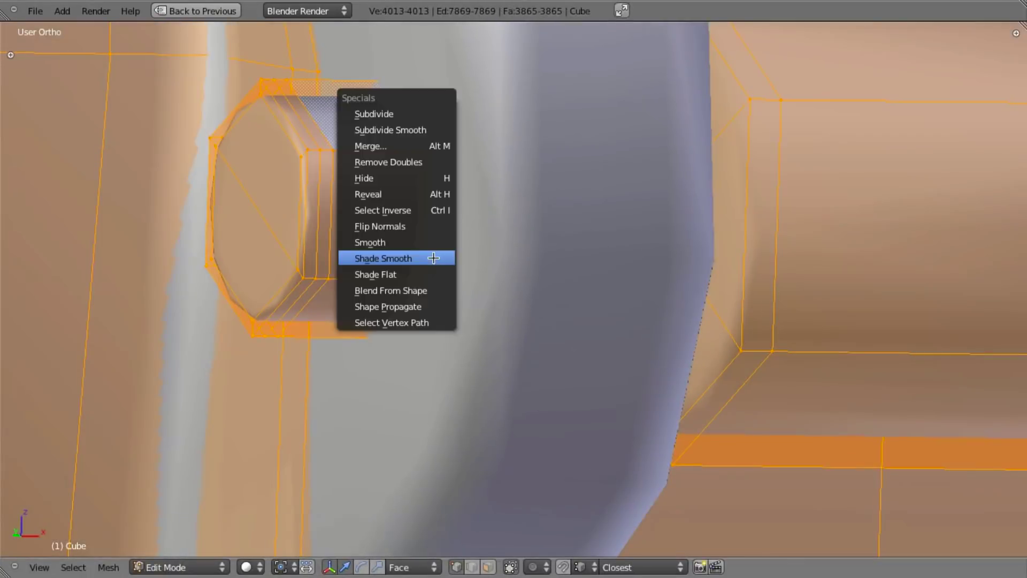
left_click(434, 161)
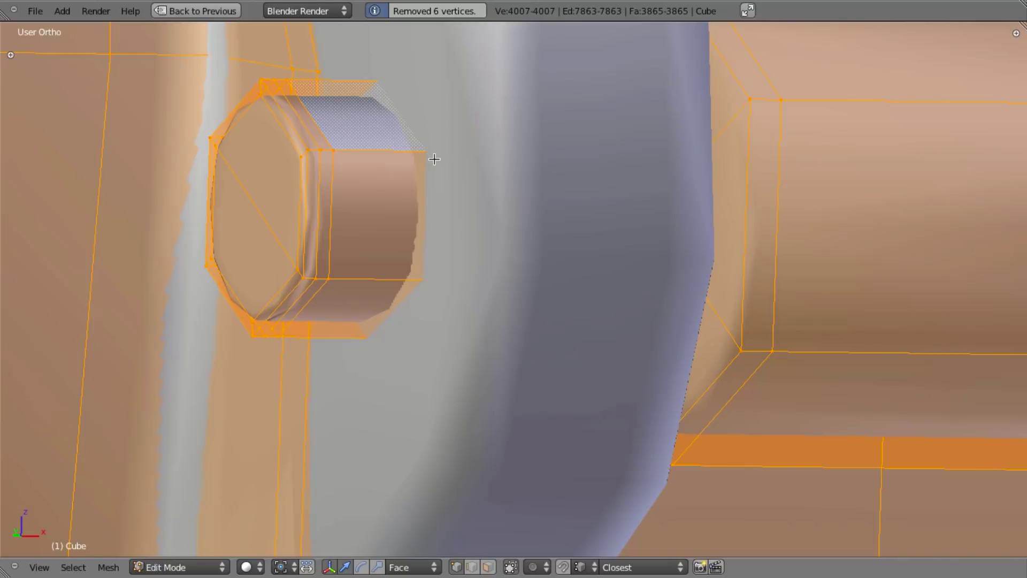
key("a")
Step: Examine the rear pin end's edge loops and smoothed surface in solid and wireframe display, inside and outside mesh editing
key("Tab")
key("Tab")
right_click(318, 217, "alt")
key("z")
key("z")
mouse_move(451, 218)
middle_mouse_down()
mouse_move(401, 229)
mouse_move(527, 248)
middle_mouse_up()
scroll(527, 248, "up", 5)
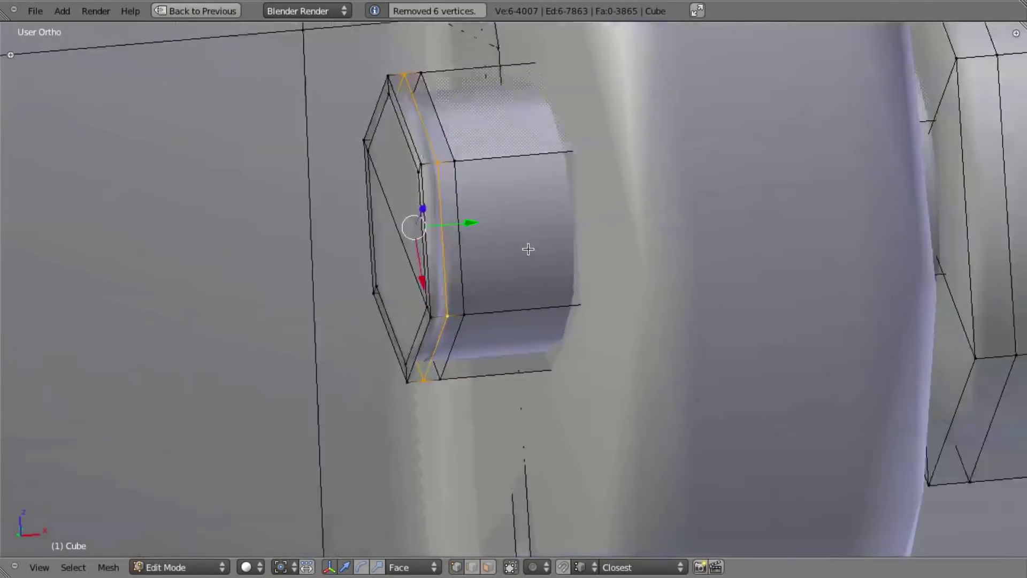
key("z")
key("a")
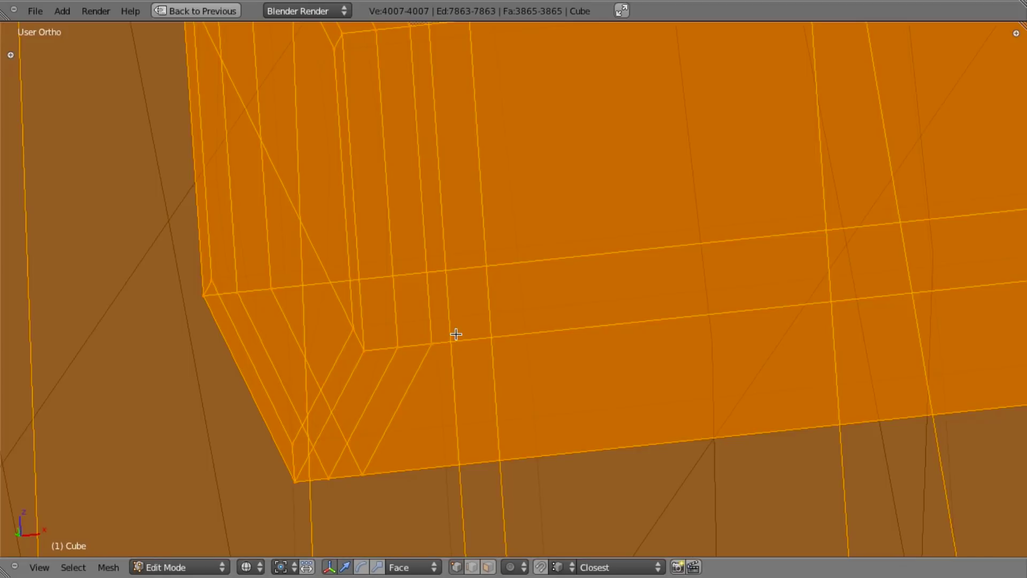
key("z")
key("a")
key("Tab")
scroll(537, 341, "down", 8)
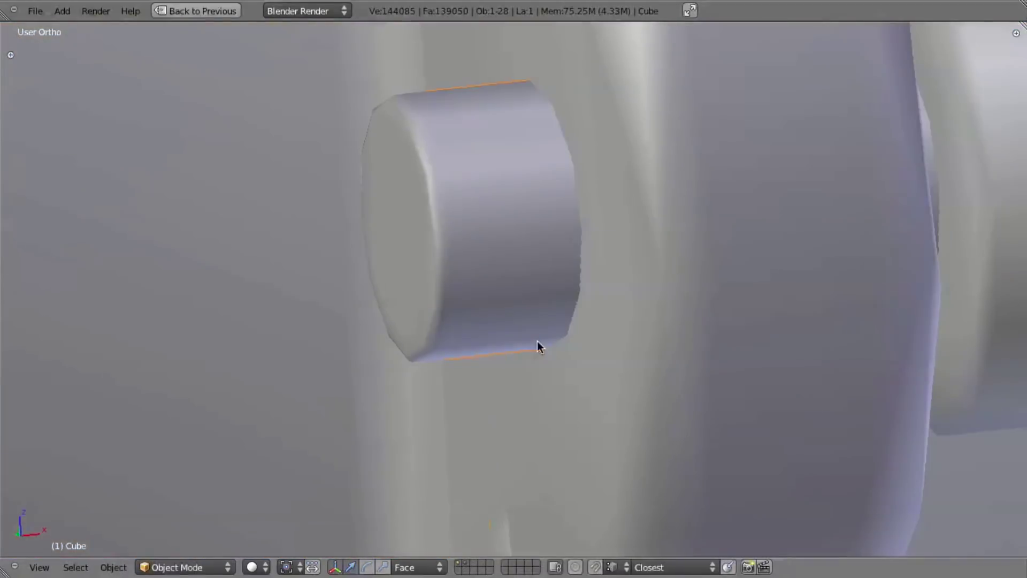
scroll(575, 345, "down", 3)
scroll(582, 339, "up", 1)
Step: Cut two closely spaced edge loops around the pin's rear stub, slid close to the receiver lug
key("Tab")
scroll(564, 337, "up", 3)
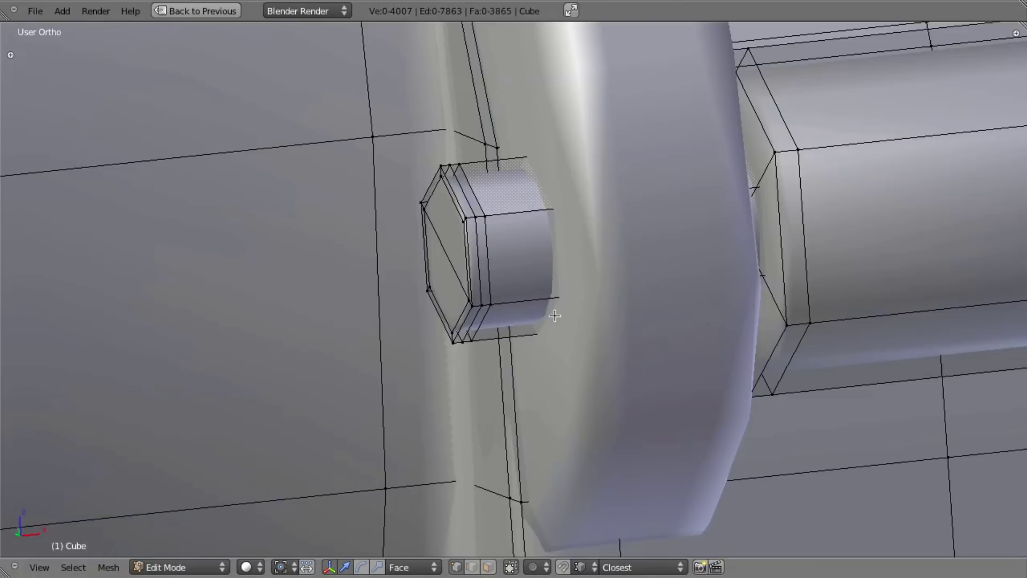
key("ctrl+r")
left_click(519, 213)
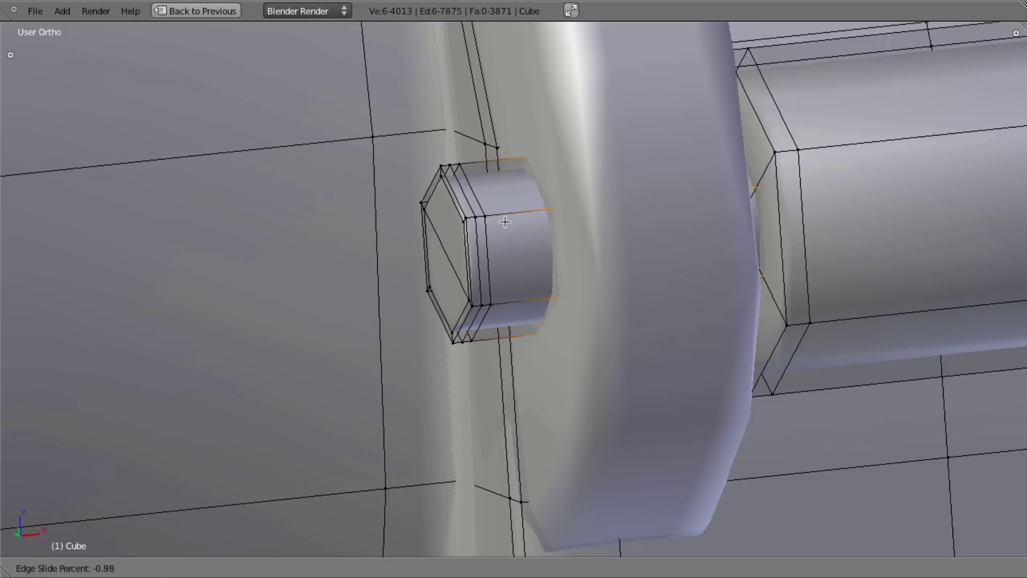
left_click(440, 210)
key("ctrl+r")
left_click(542, 212)
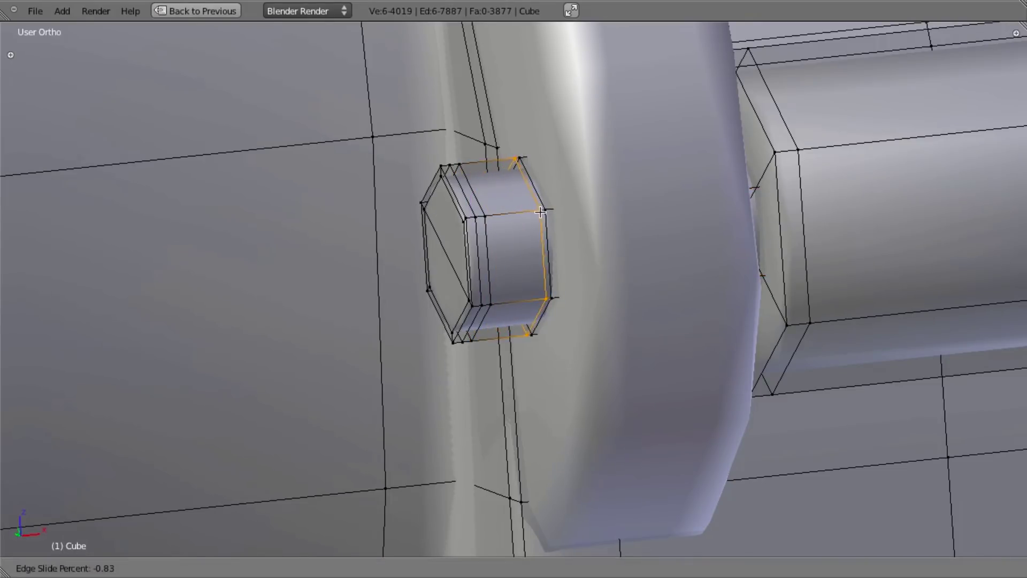
left_click(541, 212)
Step: Extrude the ring of faces around the rear stub in place and scale it outward, excluding X, to form a raised collar
left_click(482, 195, "alt")
left_click(470, 195, "alt+shift")
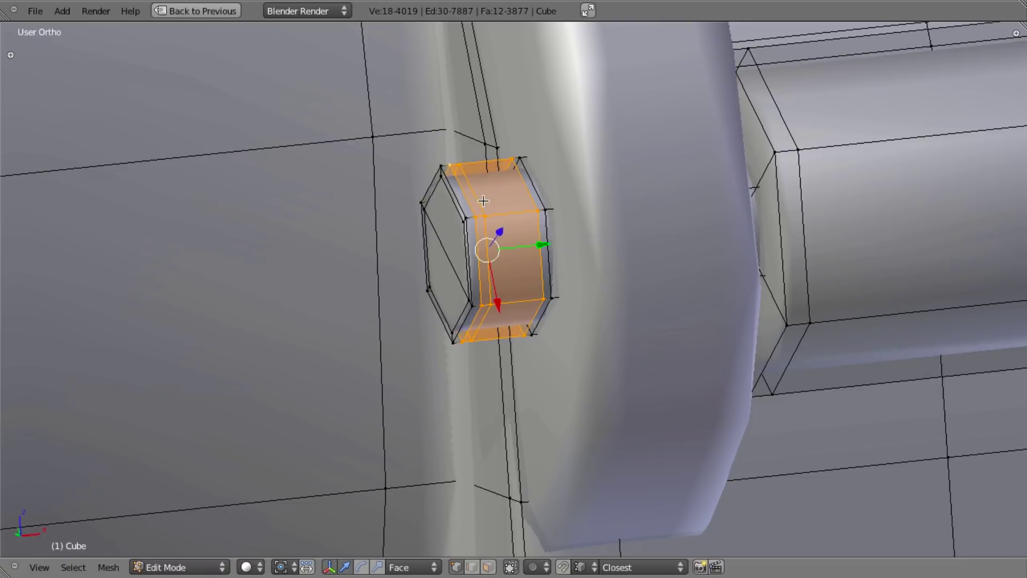
right_click(465, 195, "alt+shift")
key("e")
right_click(580, 317)
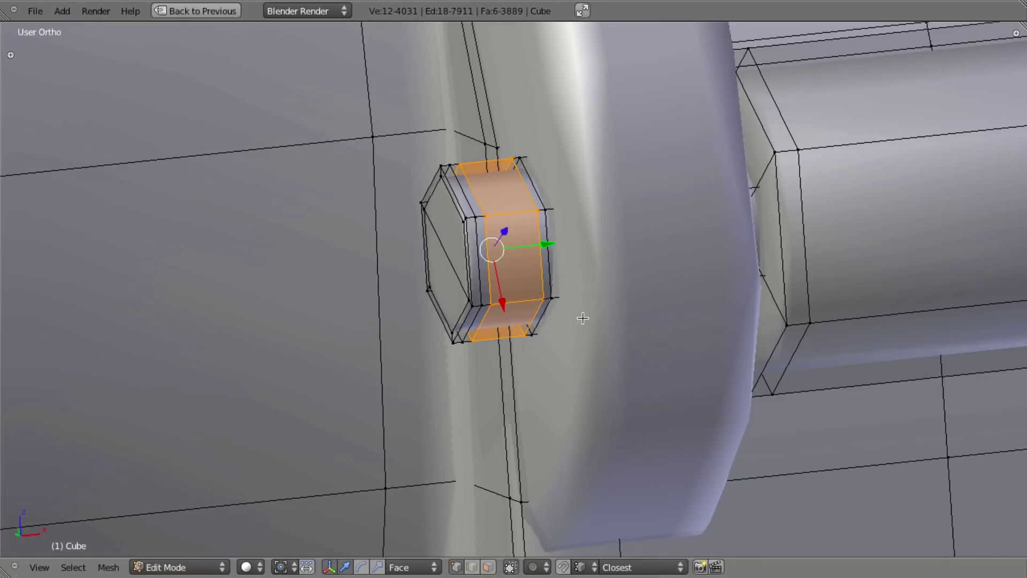
key("s")
key("shift+x")
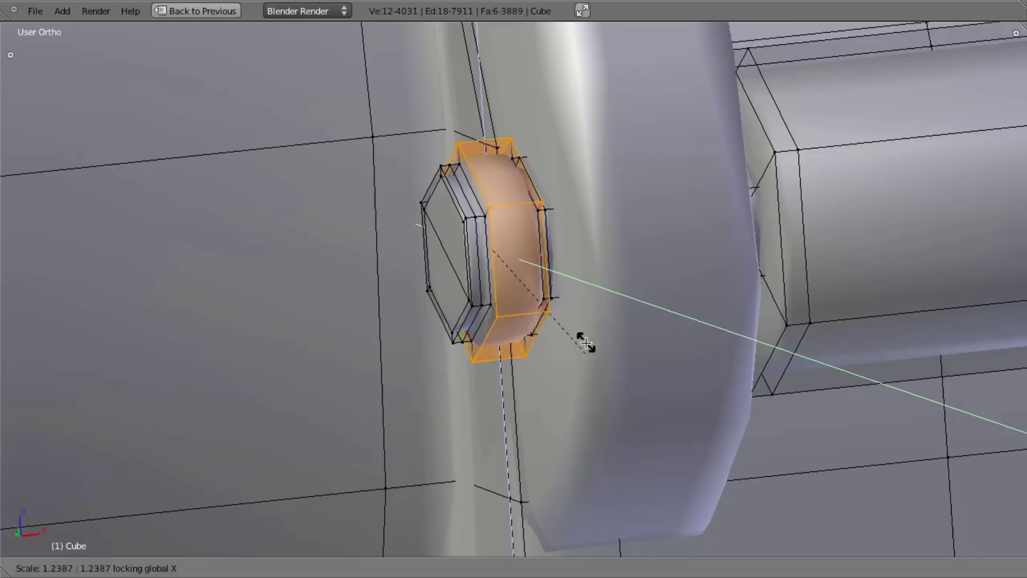
left_click(591, 356)
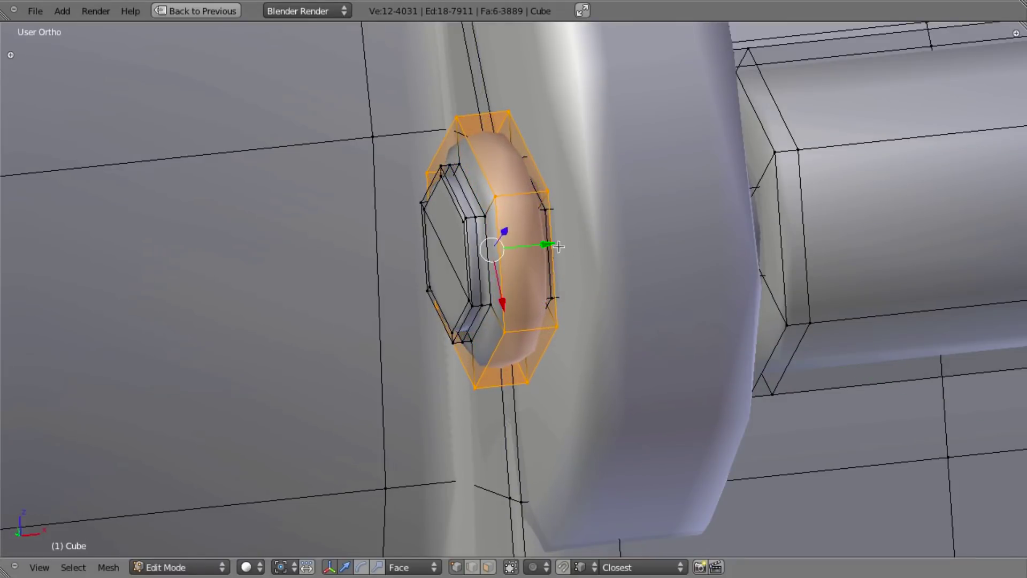
Step: Cut two edge loops around the rear stub's raised collar and spread them apart along X toward its edges
key("ctrl+r")
left_click(521, 197)
right_click(535, 199)
key("s")
key("x")
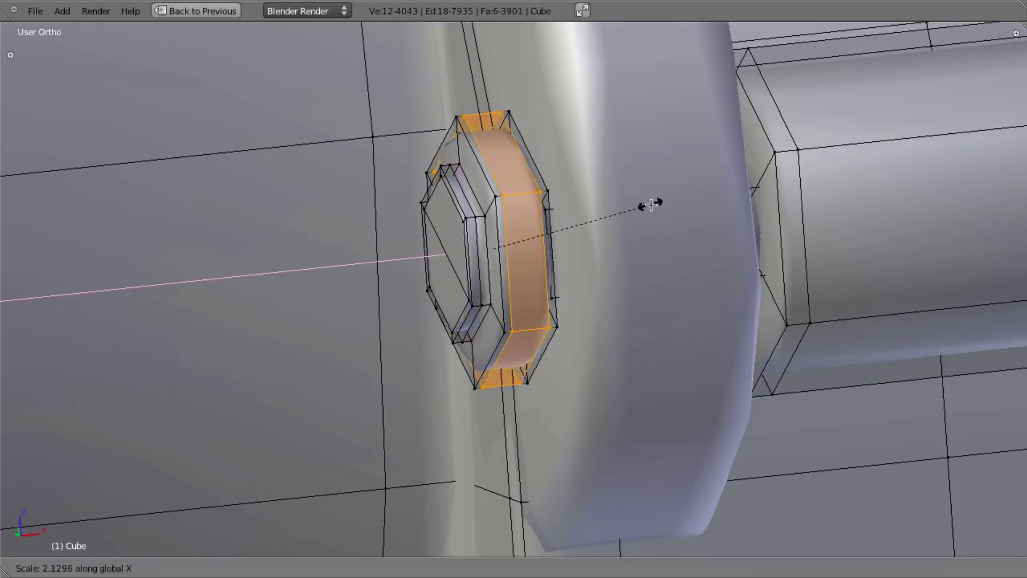
left_click(669, 201)
Step: Compare the front end of the hinge pin with the reference photo of the ejection port
key("Tab")
scroll(657, 248, "down", 8)
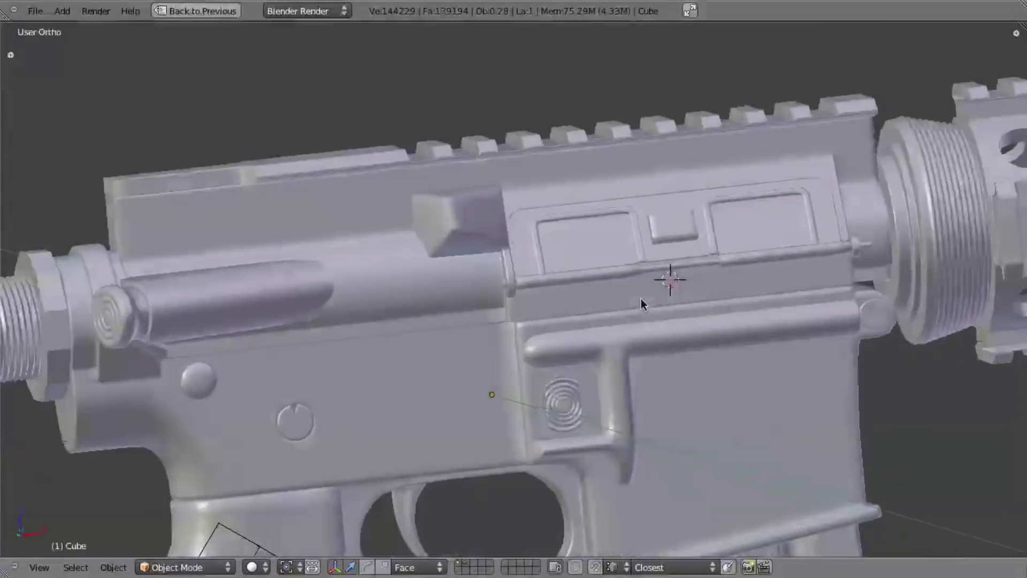
middle_click_drag(641, 299, 499, 293)
scroll(499, 292, "up", 1)
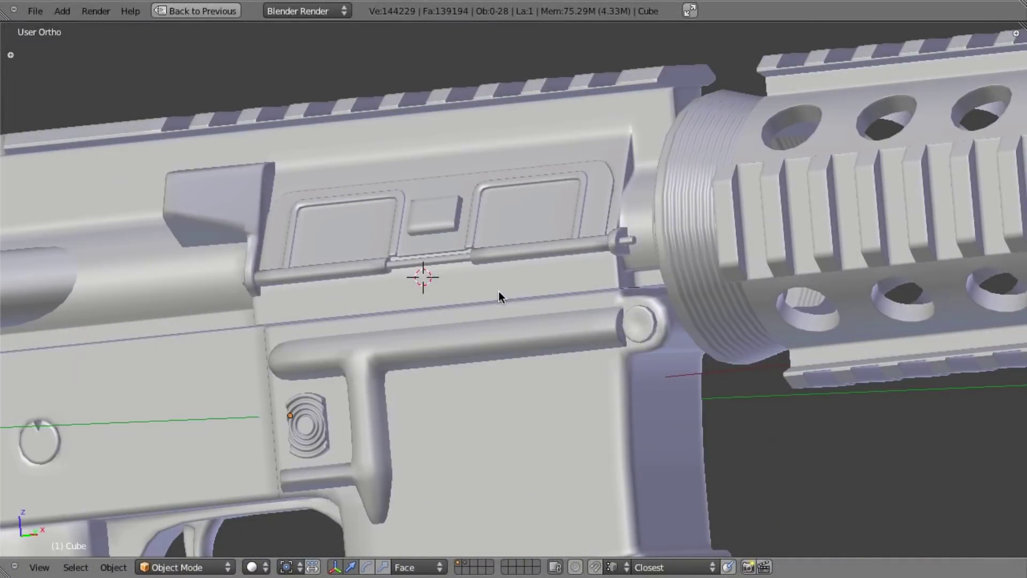
key("super+Tab")
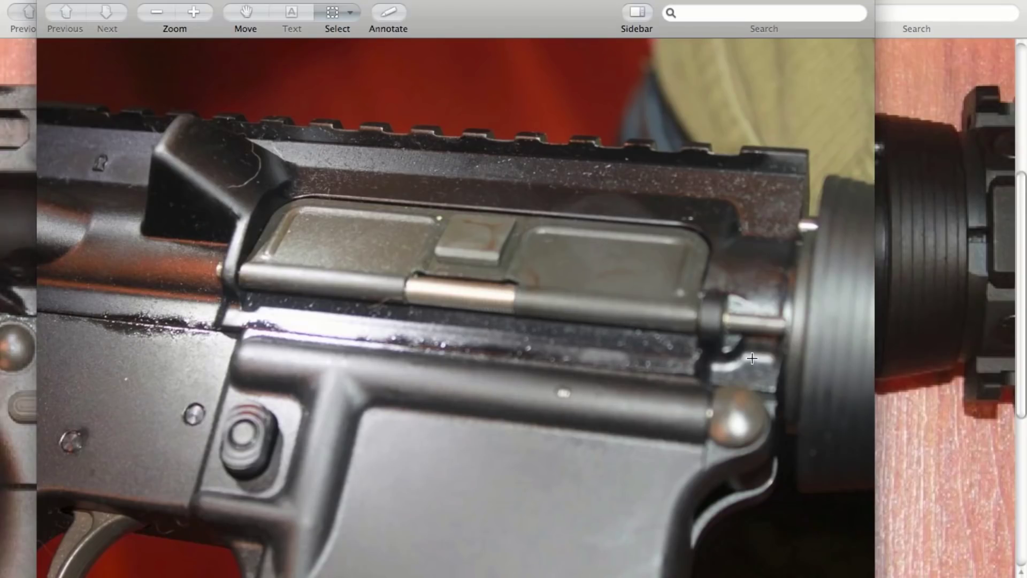
key("super+Tab")
scroll(535, 285, "up", 5)
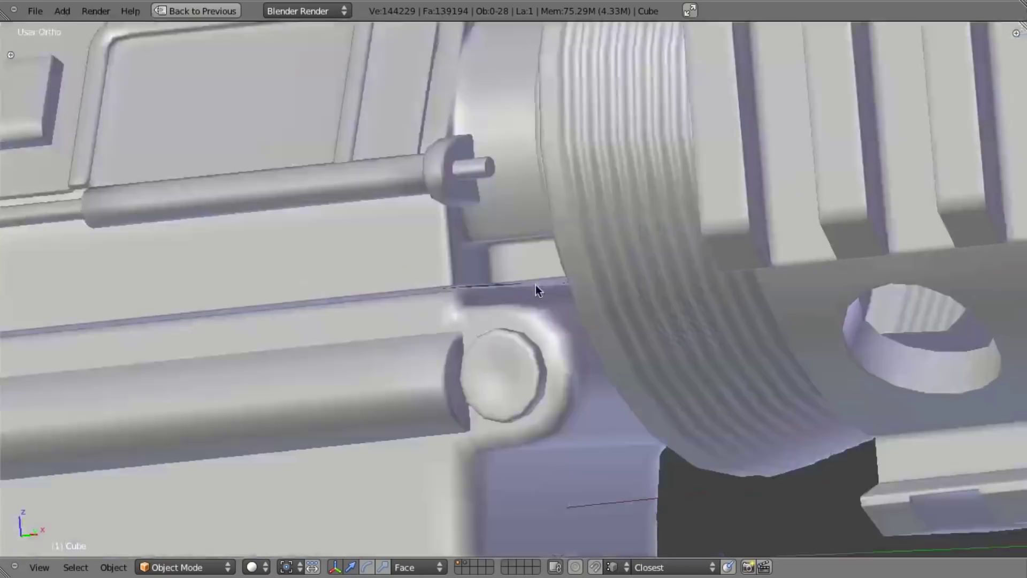
Step: Duplicate the edge loop at the pin's front tip and move the copy along X to the end collar's face
key("Tab")
scroll(530, 200, "up", 2)
key("super+Tab")
key("super+Tab")
scroll(642, 262, "up", 2)
middle_click_drag(532, 78, 575, 295, "shift")
right_click(540, 201, "alt")
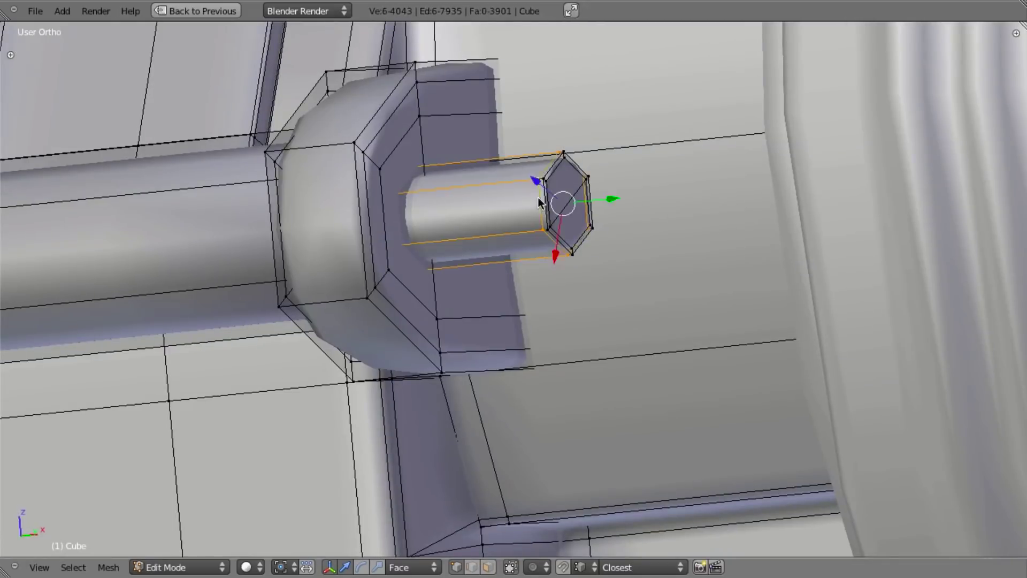
scroll(567, 220, "up", 2)
key("shift+d")
key("y")
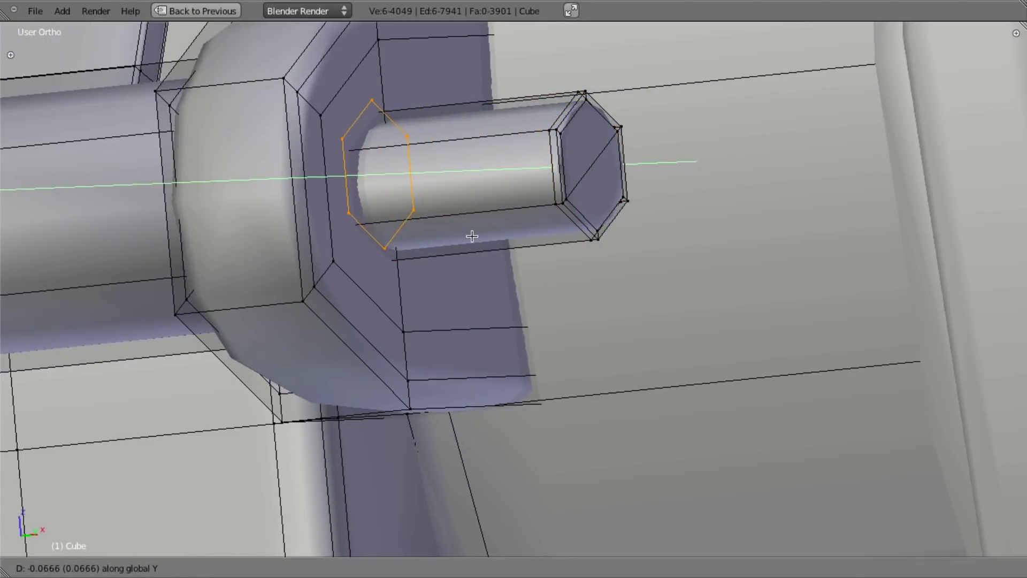
right_click(454, 245)
middle_click_drag(455, 245, 573, 232)
key("g")
key("x")
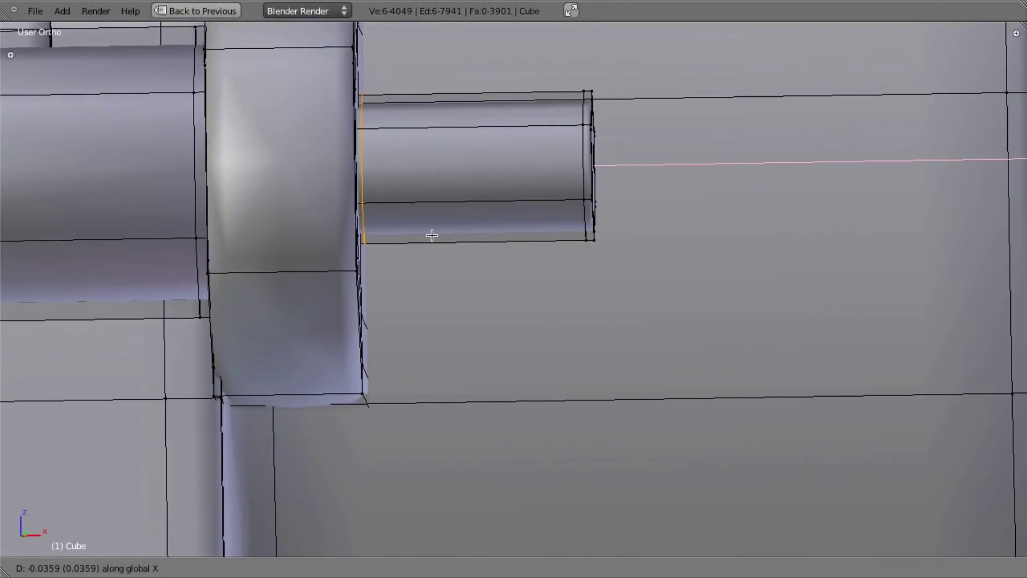
left_click(441, 230)
Step: Extrude the duplicated loop a short distance along X to form a narrow band around the front pin's base
key("e")
key("x")
left_click(480, 217)
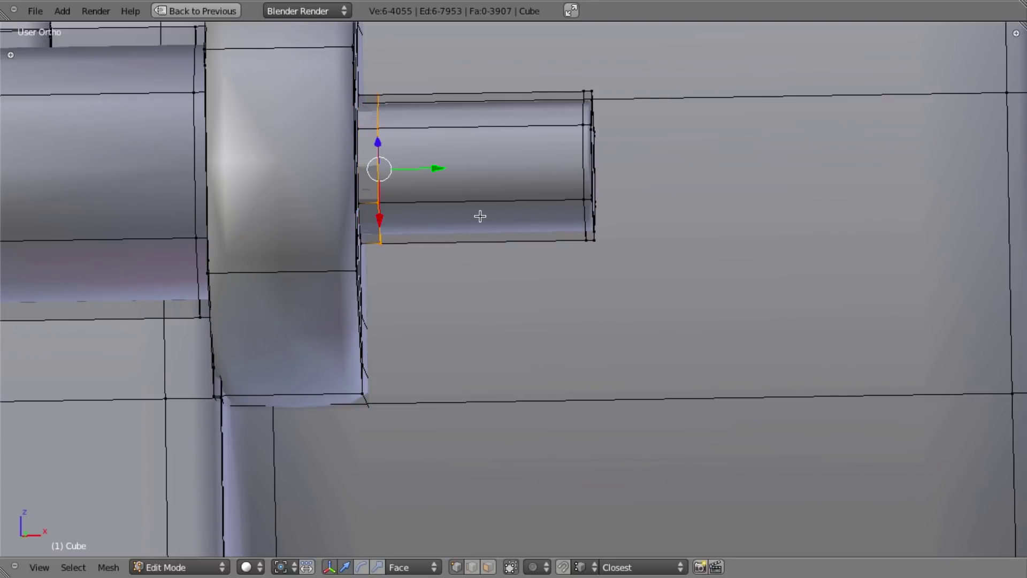
Step: Select the whole band, extrude it in place and scale it outward, excluding X, to form a raised ring
key("ctrl+KP_Add")
middle_click_drag(495, 219, 505, 238)
key("e")
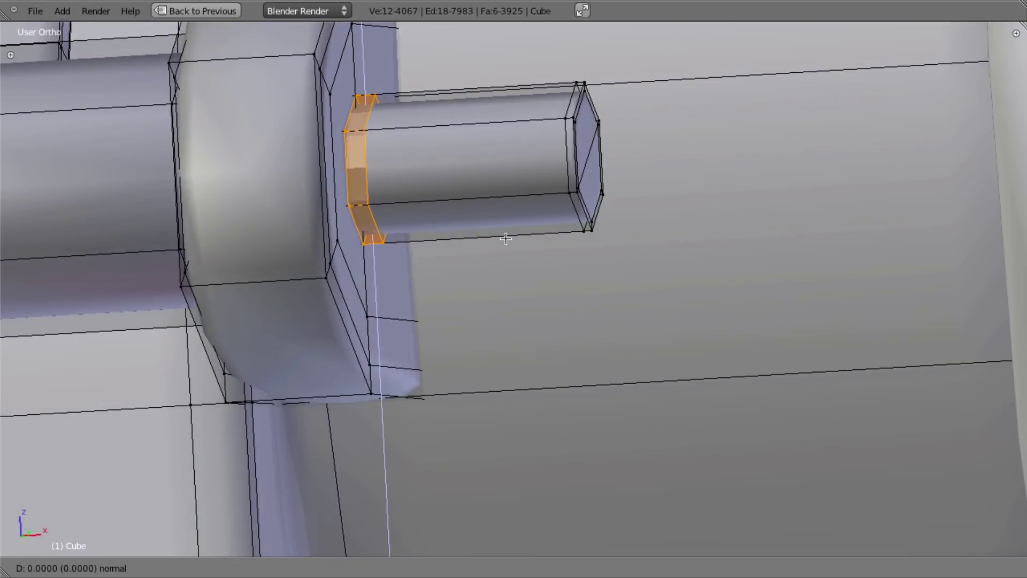
right_click(506, 238)
key("s")
key("shift+x")
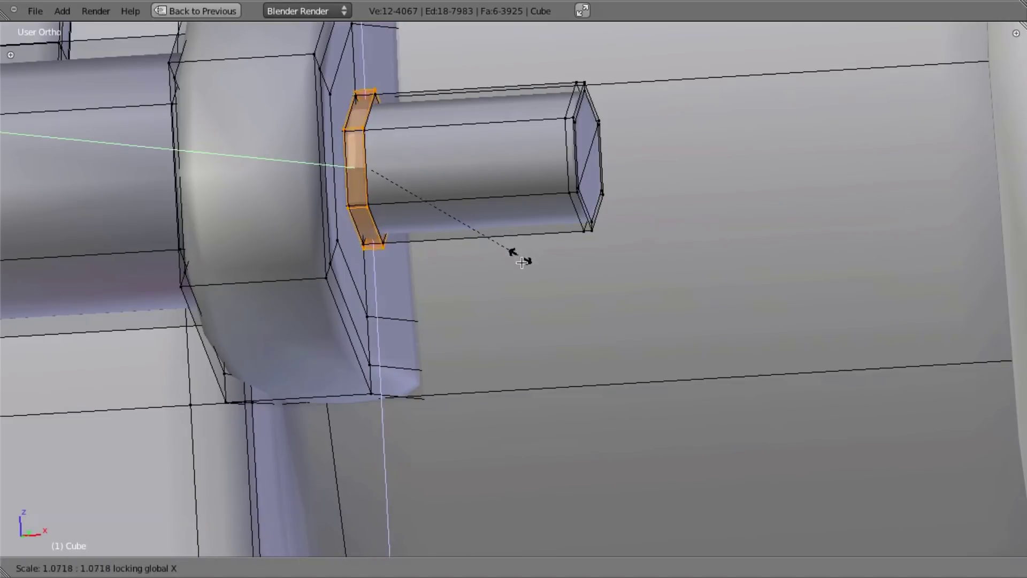
left_click(530, 304)
Step: Apply smooth shading to the whole receiver mesh
key("a")
key("a")
key("w")
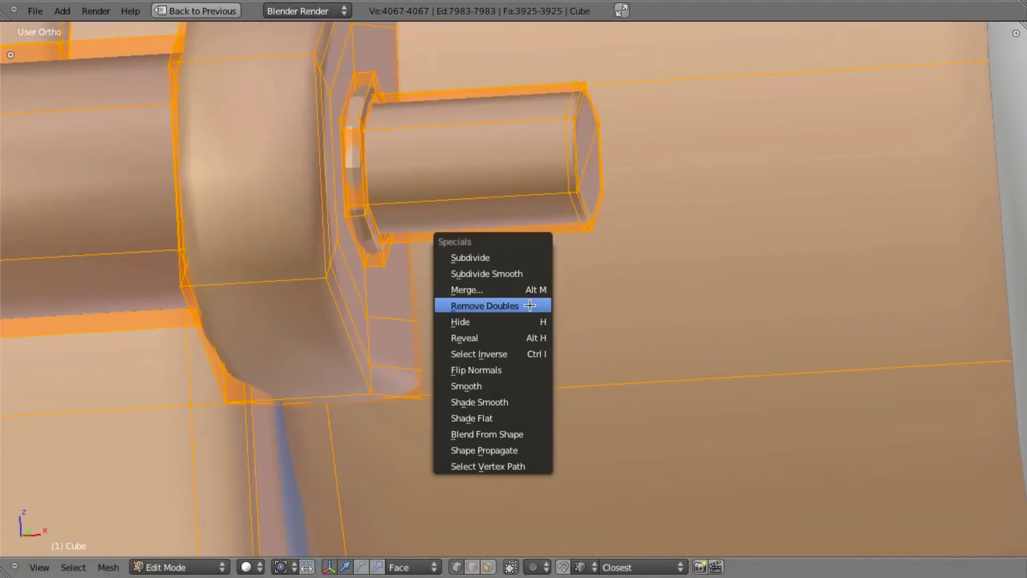
left_click(518, 398)
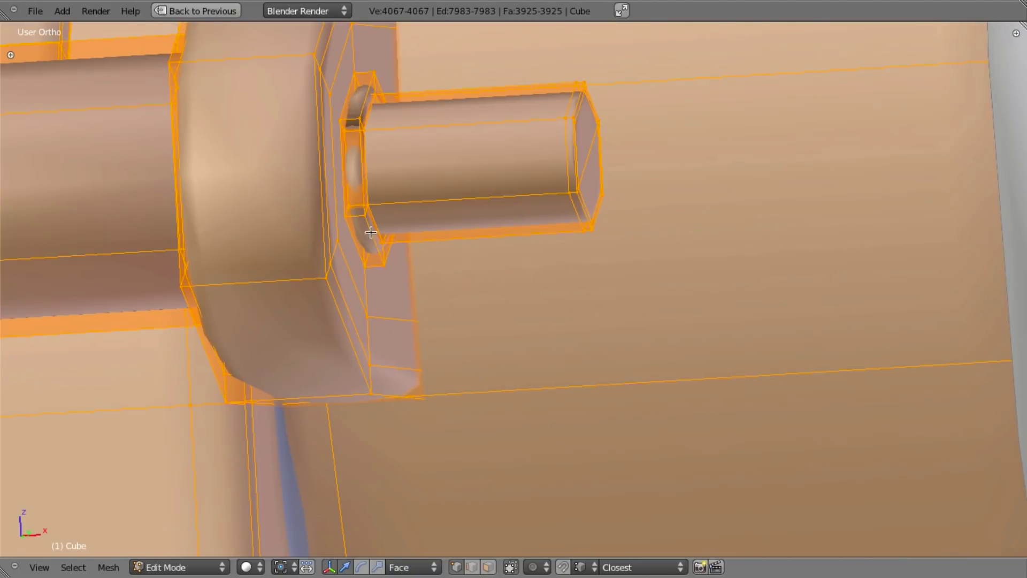
Step: Examine the finished hinge rod and pin ends outside mesh editing, at an angle and from the front
key("Tab")
scroll(531, 303, "down", 6)
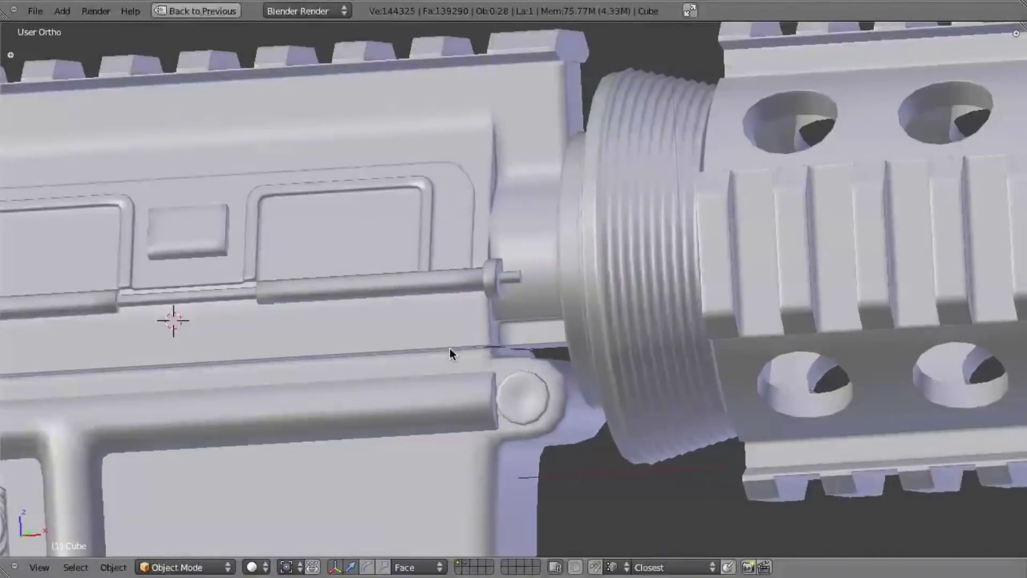
scroll(485, 350, "down", 2)
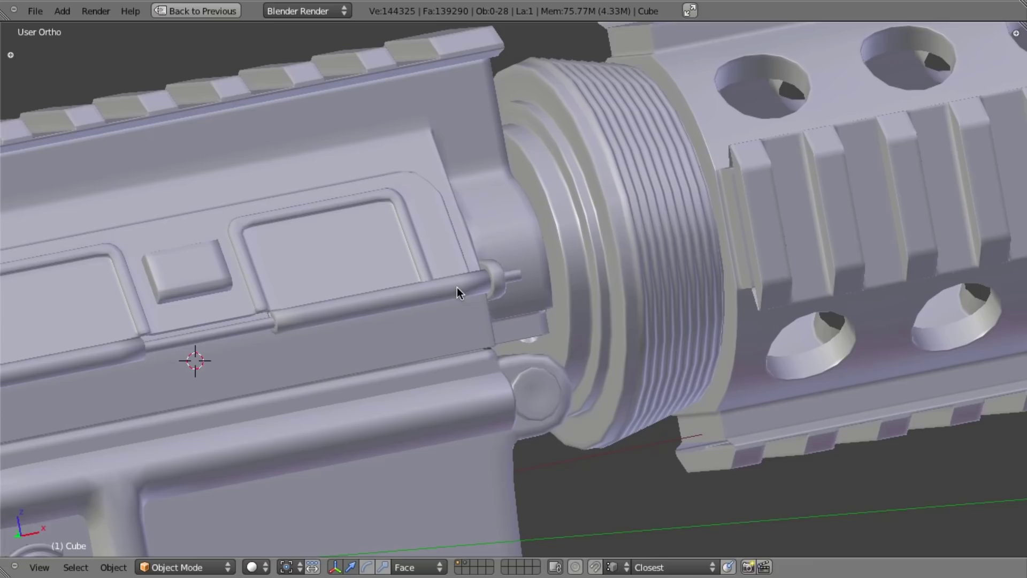
scroll(471, 289, "up", 5)
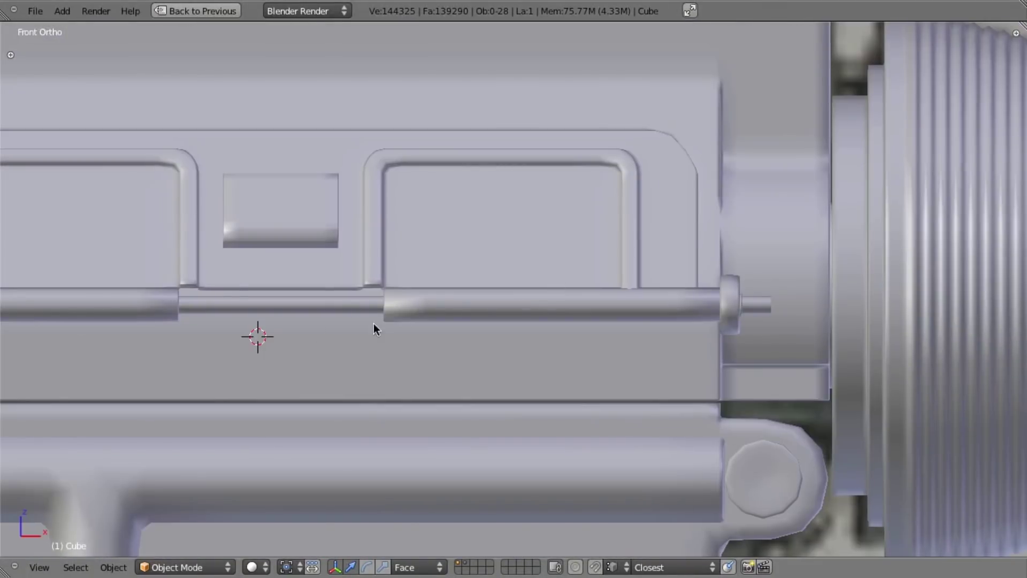
middle_click_drag(308, 333, 499, 311, "shift")
scroll(498, 310, "up", 2)
scroll(500, 309, "down", 1)
scroll(521, 283, "down", 1)
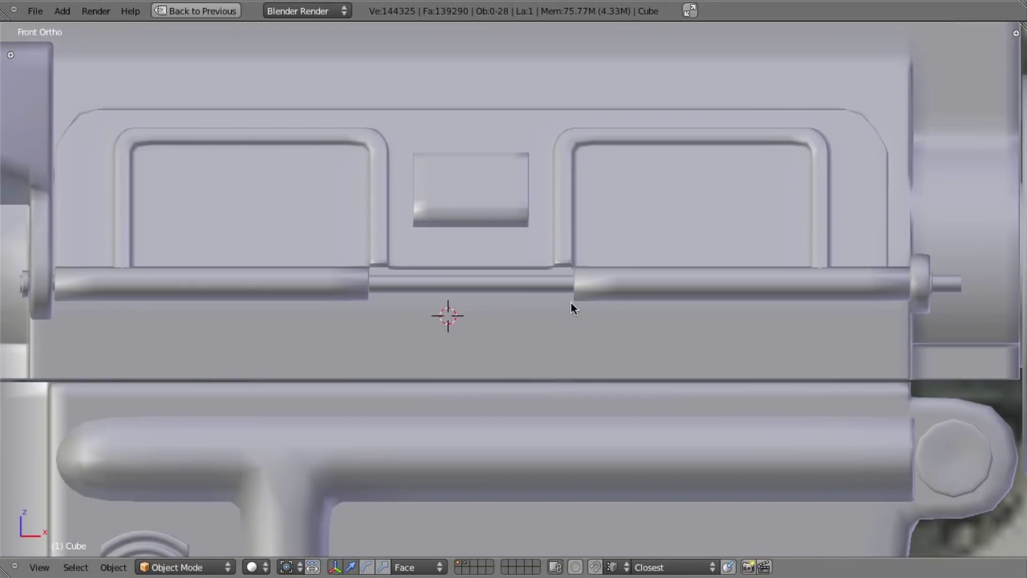
scroll(570, 309, "up", 2)
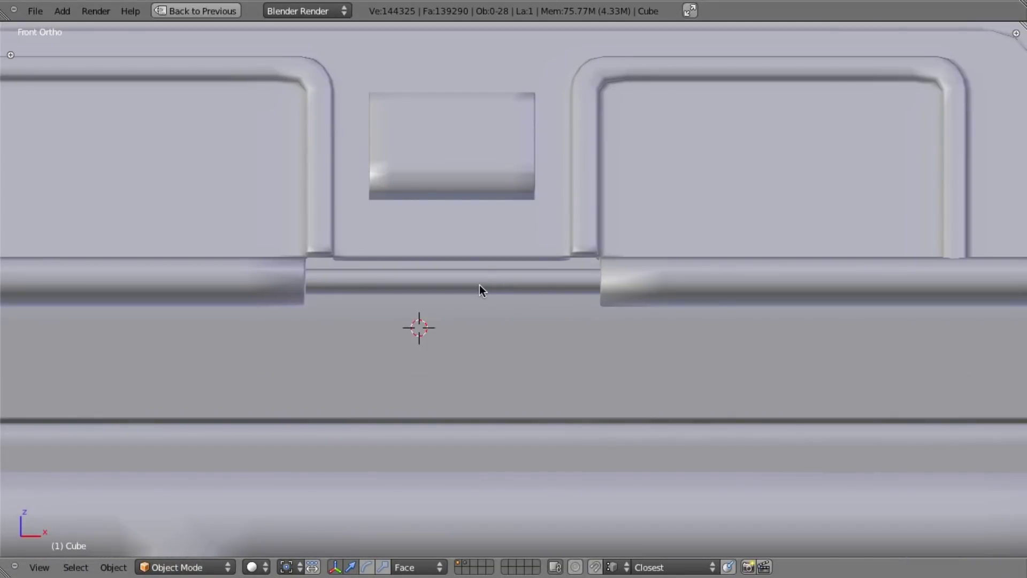
Step: Select the entire linked hinge pin in the mesh and snap the 3D cursor to it
key("Tab")
key("a")
scroll(464, 288, "down", 3)
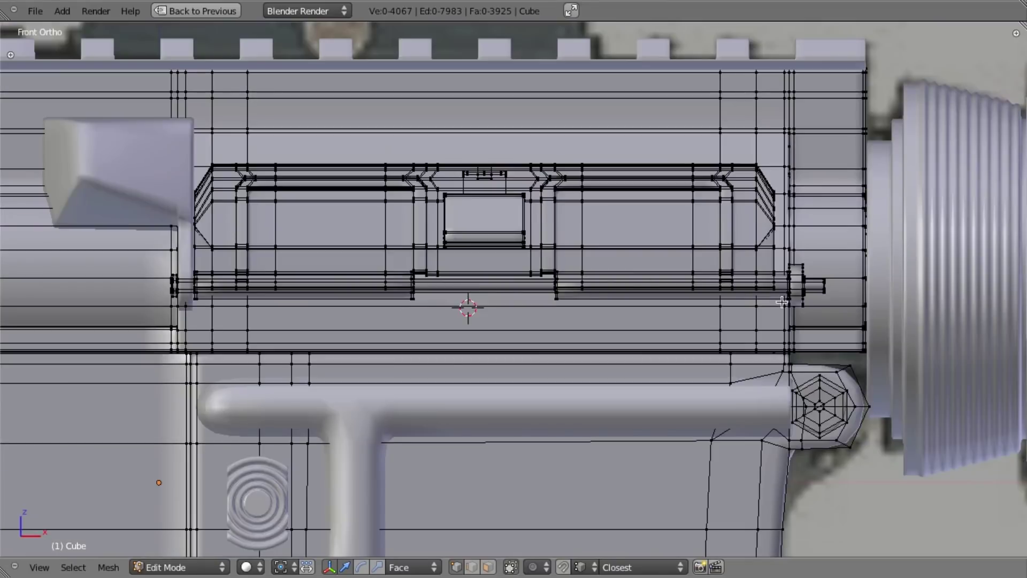
key("l")
scroll(607, 312, "up", 3)
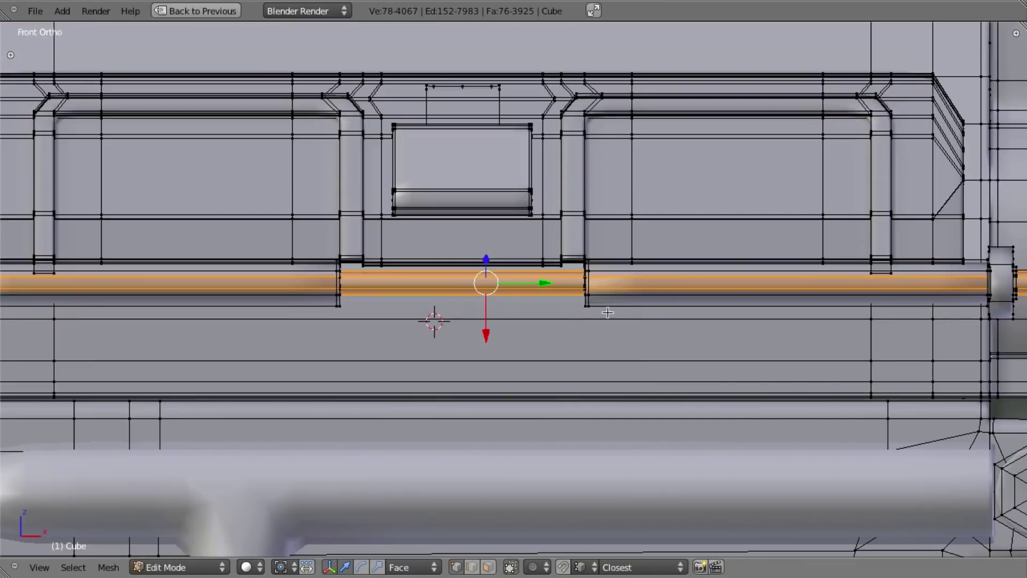
key("shift+s")
left_click(572, 315)
Step: Examine the exposed middle section of the hinge pin against the background image in wireframe and solid display
scroll(486, 278, "up", 2)
middle_click_drag(509, 293, 611, 323, "shift")
scroll(599, 321, "up", 3)
key("z")
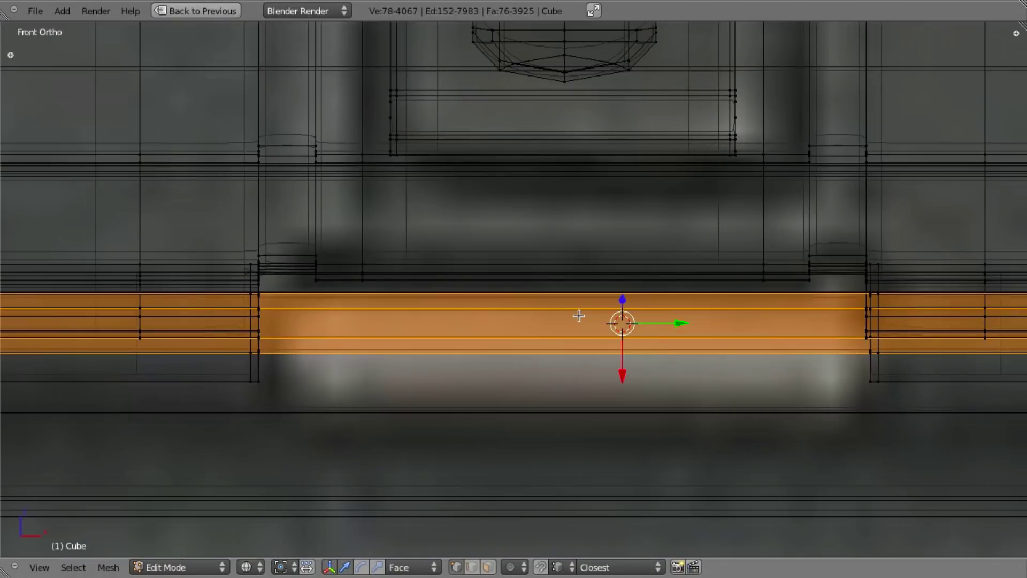
key("a")
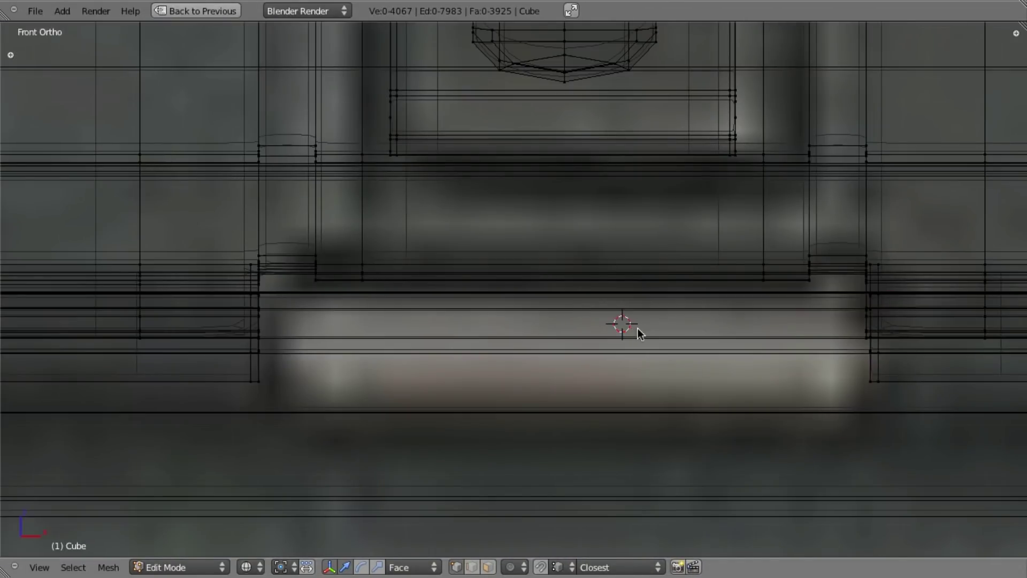
key("Tab")
key("Tab")
key("a")
key("a")
key("z")
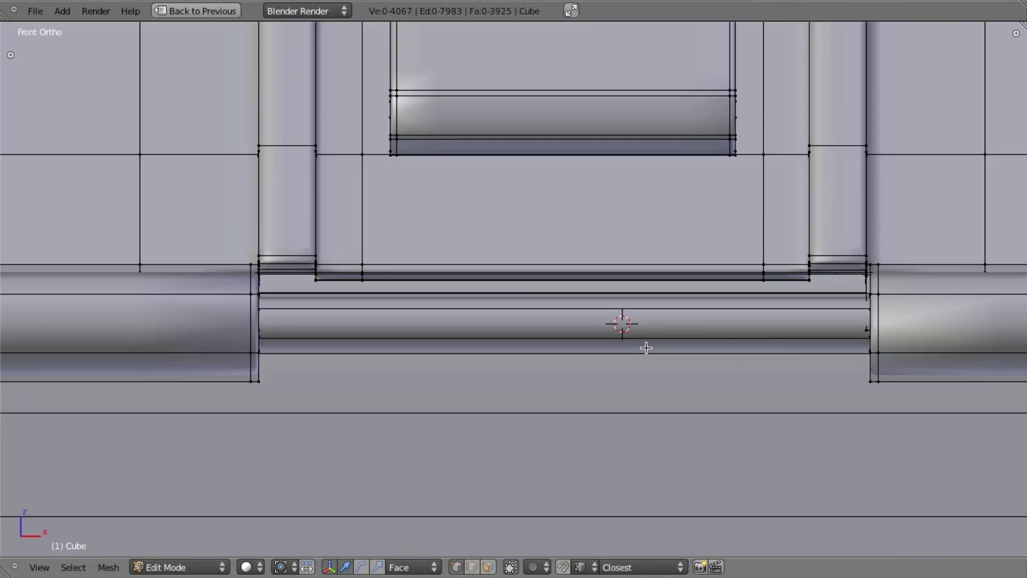
key("Tab")
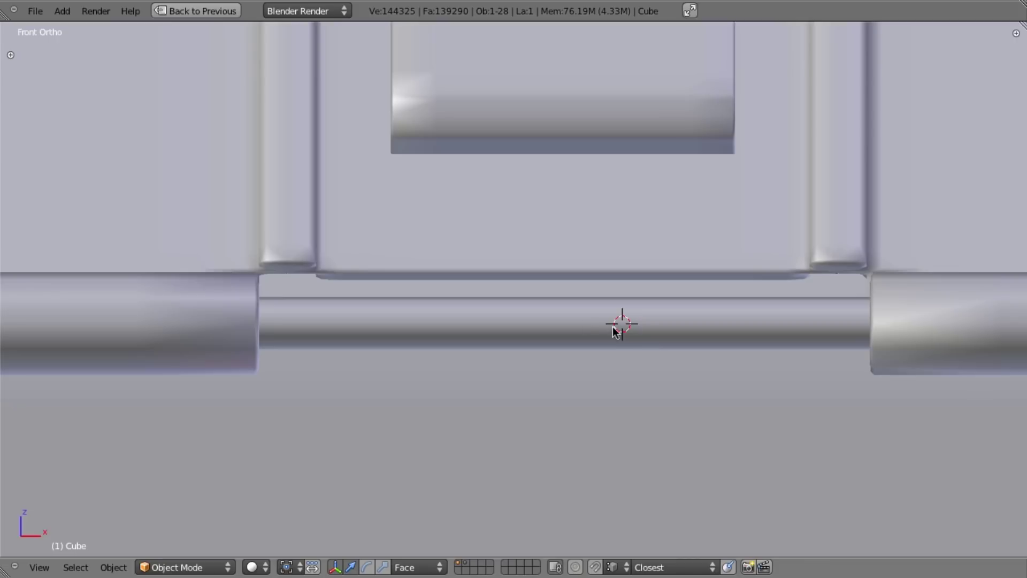
Step: Add a cube object at the 3D cursor, scale it up in mesh editing, and delete all its vertices
key("shift+a")
mouse_move(584, 320)
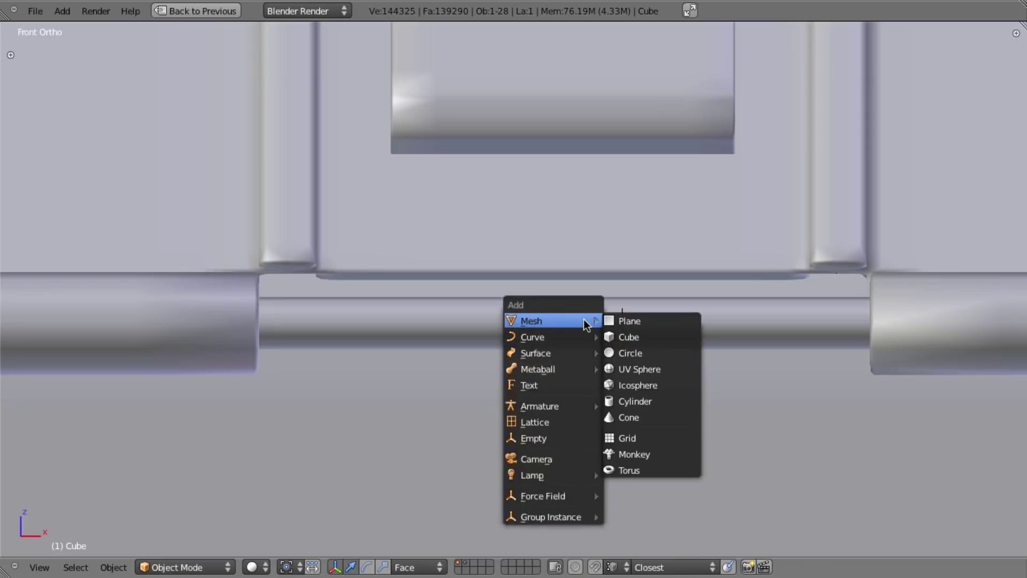
left_click(641, 339)
key("Tab")
key("z")
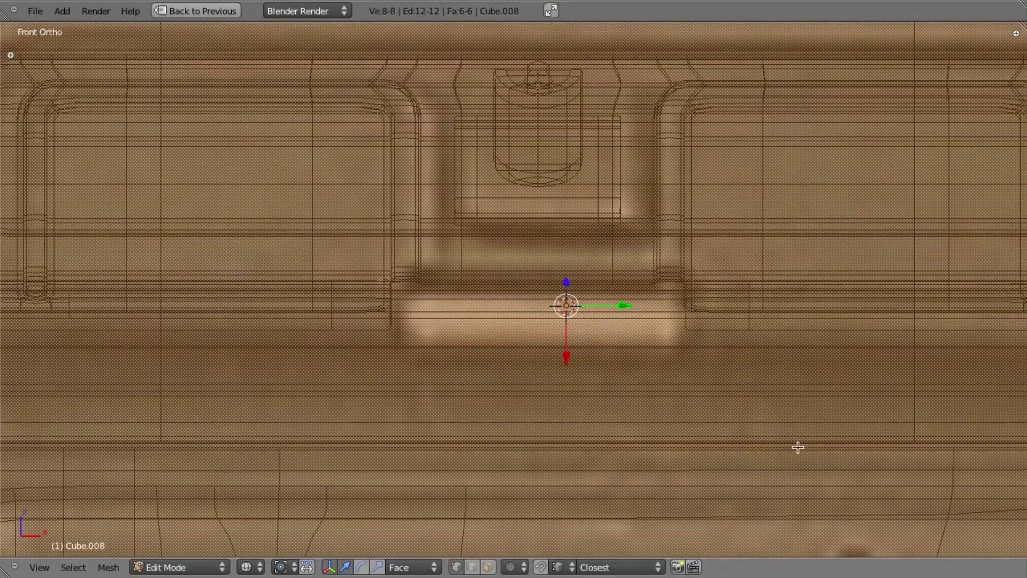
key("s")
left_click(608, 367)
key("x")
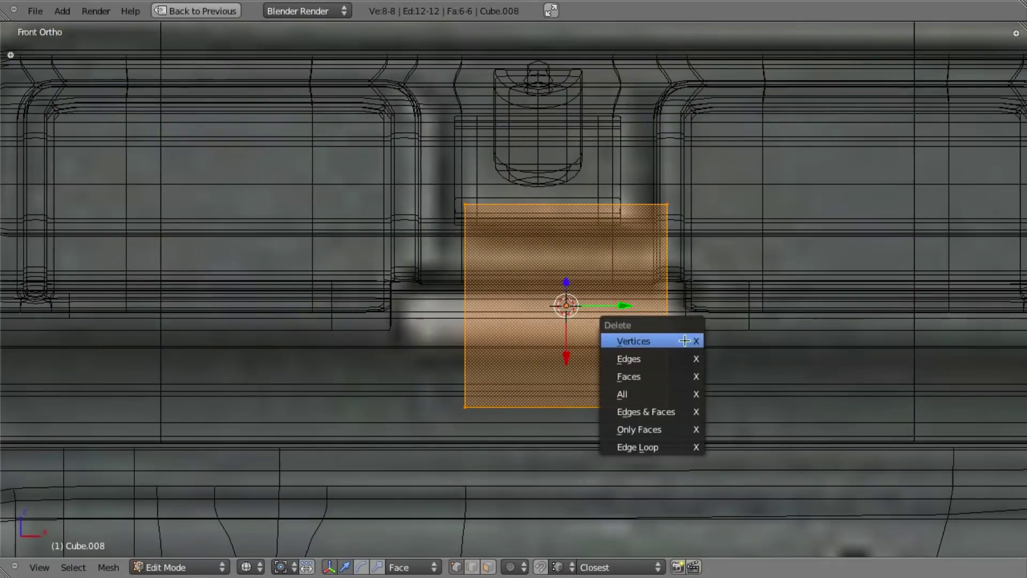
left_click(691, 339)
Step: Add a plane inside the emptied mesh and delete only its face, keeping the square outline
key("shift+a")
left_click(725, 363)
scroll(674, 351, "down", 4)
middle_click_drag(674, 351, 589, 316)
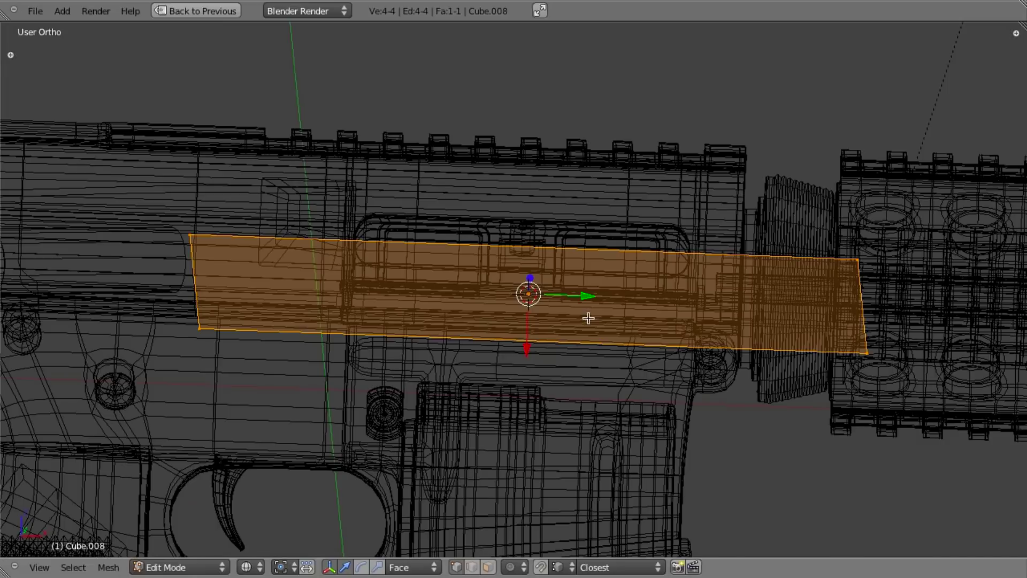
key("x")
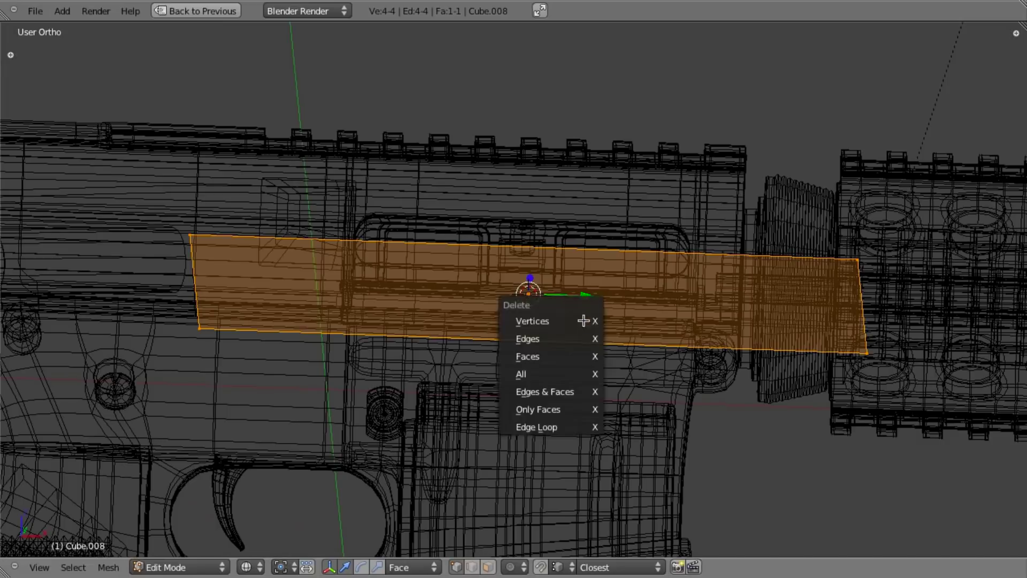
left_click(575, 405)
Step: Scale the square outline down to fit within the gap between the two hinge rod halves
key("s")
left_click(644, 369)
key("KP_1")
scroll(682, 388, "up", 4)
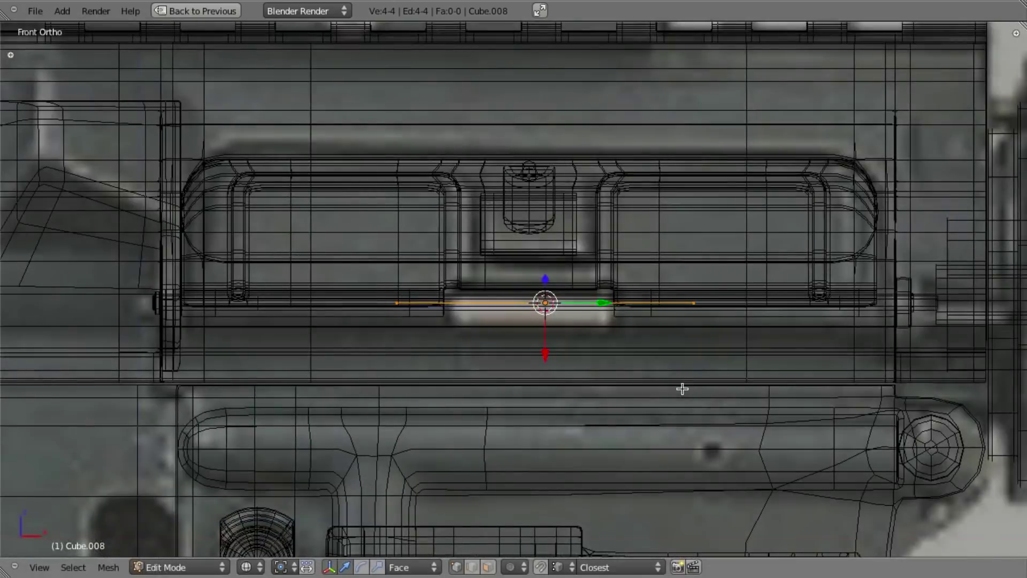
scroll(681, 389, "up", 3)
key("s")
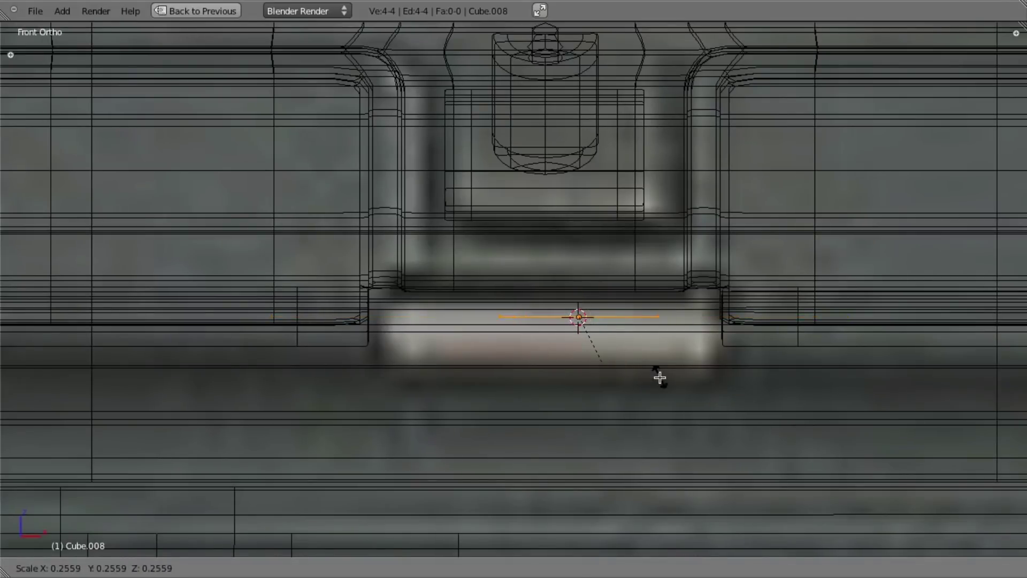
left_click(660, 377)
scroll(673, 391, "up", 1)
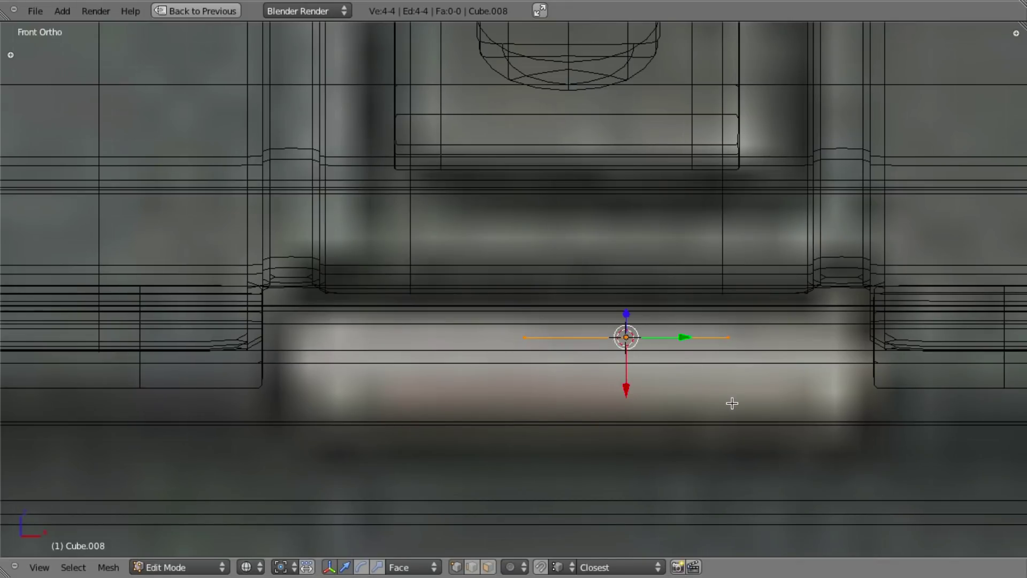
key("r")
right_click(748, 449)
key("r")
right_click(727, 374)
right_click(727, 374)
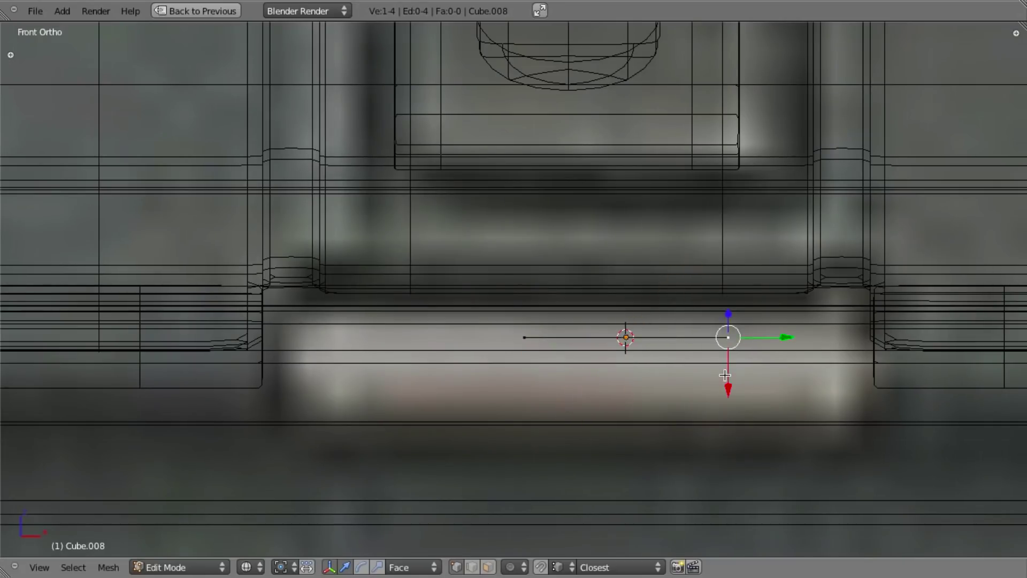
key("a")
key("r")
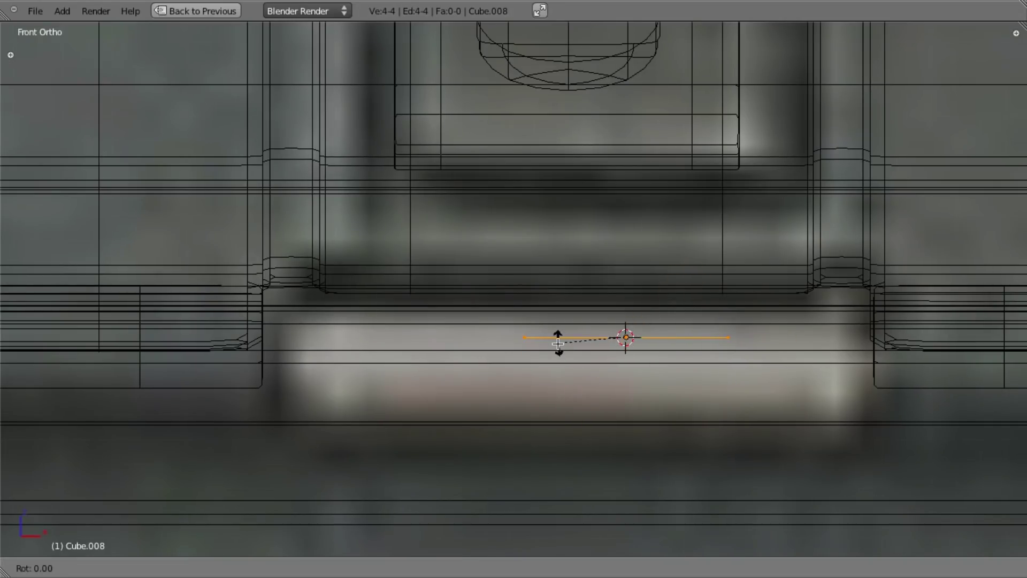
key("Return")
Step: Rotate the square outline 90° about the X axis so it stands upright, facing the front view
key("r")
key("z")
key("9")
key("0")
key("Return")
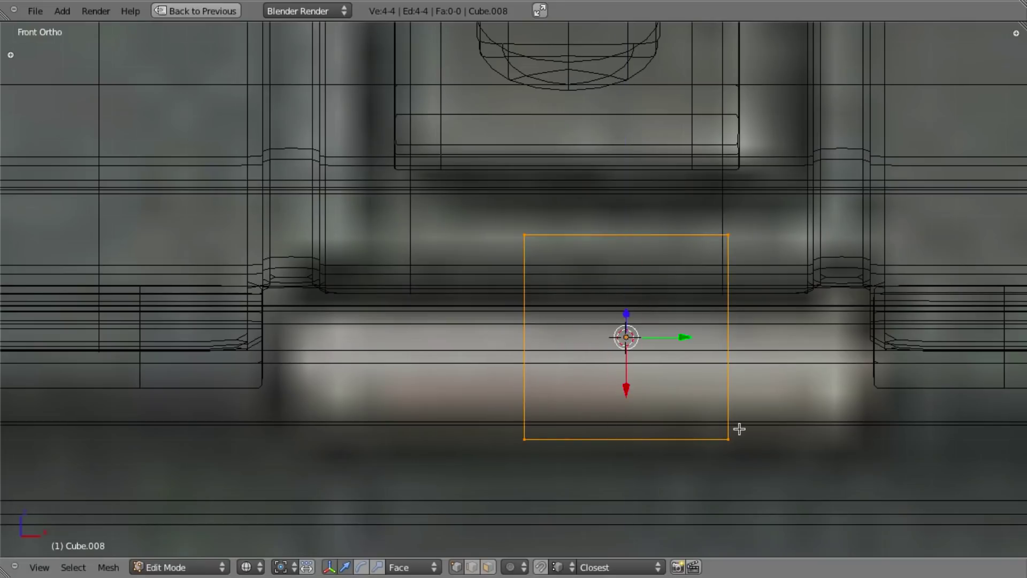
Step: Shrink the square outline to the thickness of a spring wire and raise it along Z to the hinge rod's upper edge
key("s")
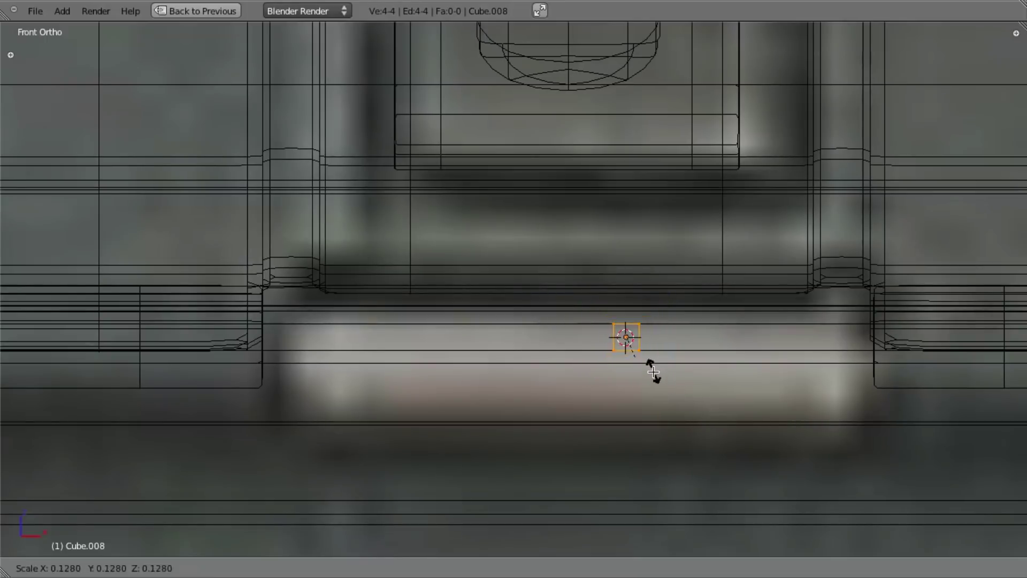
left_click(649, 367)
key("z")
middle_click_drag(599, 363, 501, 356, "shift")
scroll(501, 356, "up", 5)
key("g")
key("z")
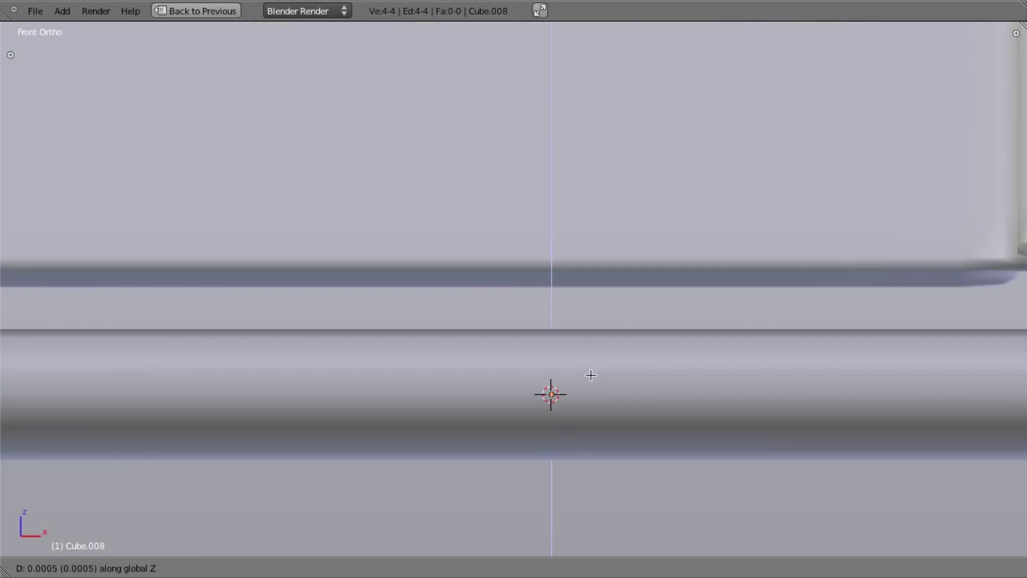
left_click(591, 326)
key("s")
left_click(624, 403)
Step: Move the whole outline object along X to the end of the gap, beside the first hinge rod collar
key("z")
scroll(626, 404, "down", 7)
key("z")
middle_click_drag(529, 370, 573, 371, "shift")
key("z")
scroll(574, 371, "up", 2)
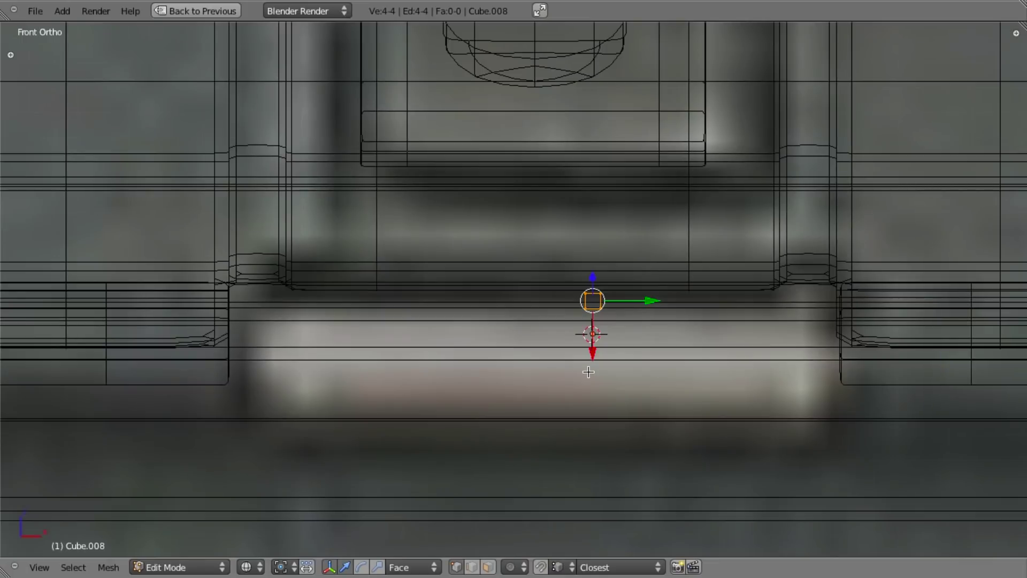
key("Tab")
key("g")
key("x")
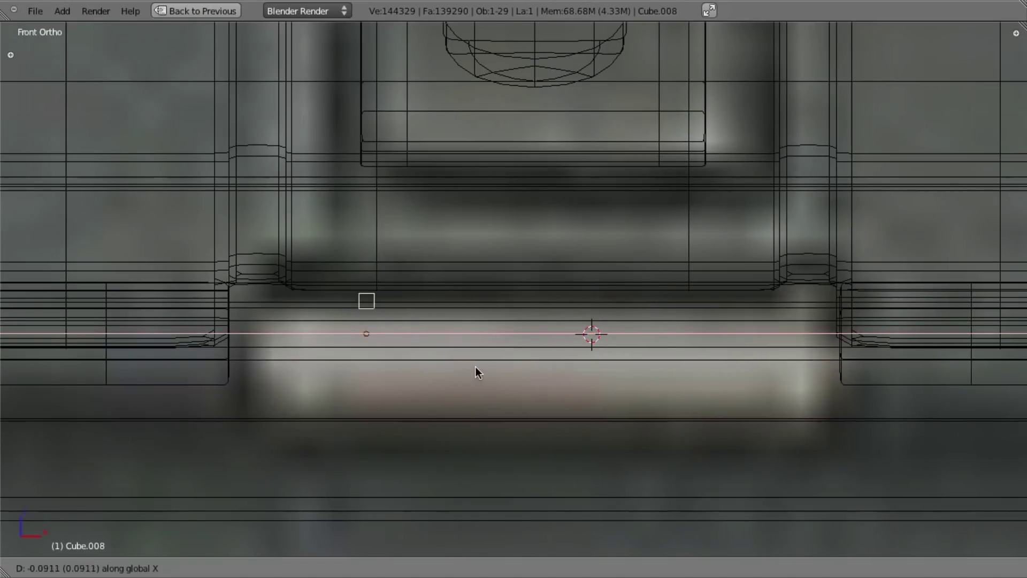
left_click(357, 349)
key("z")
key("z")
key("ctrl+Up")
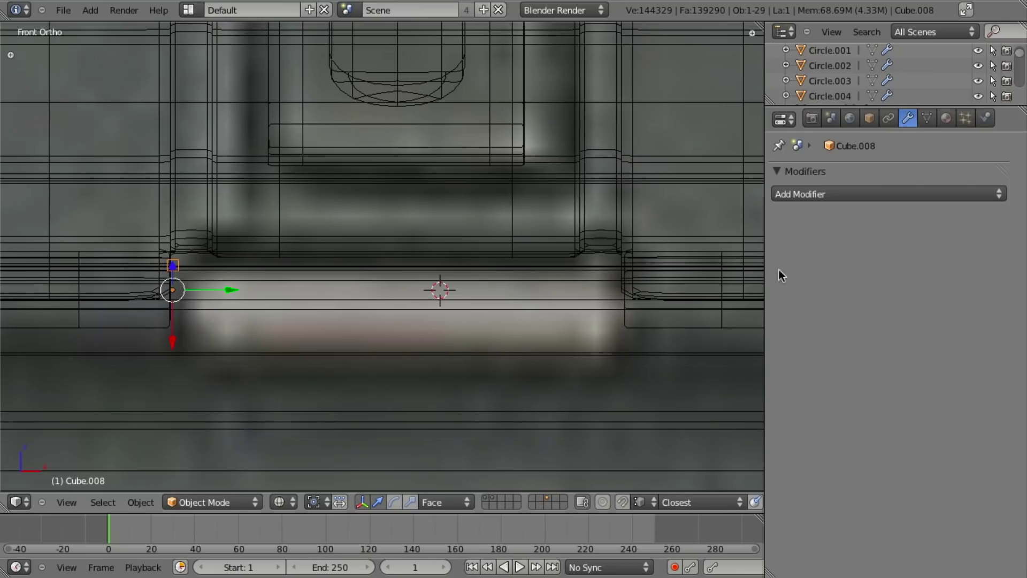
Step: Add a Screw modifier to the square outline and set its axis to X so it revolves around the hinge rod
left_click(824, 193)
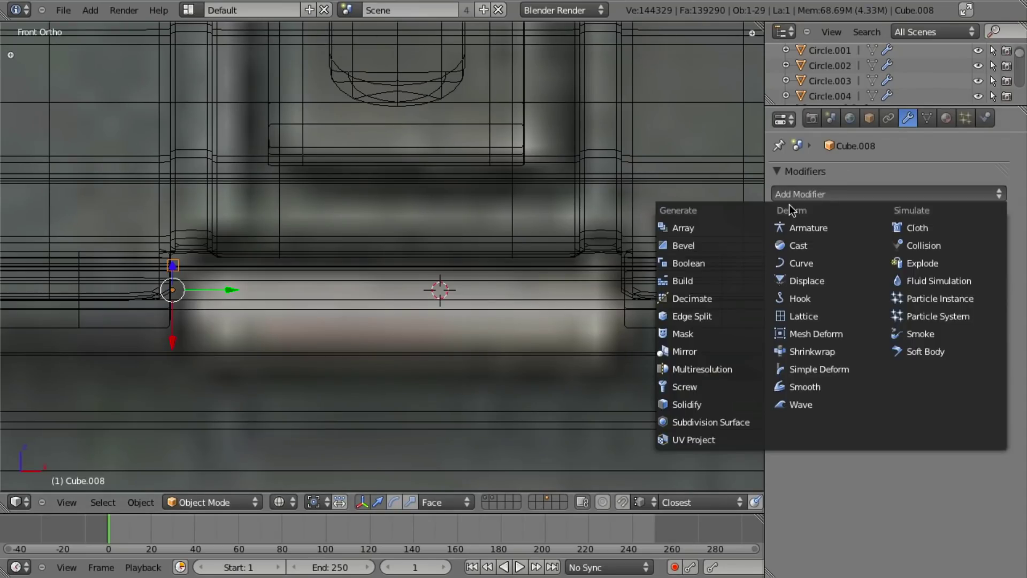
left_click(720, 386)
middle_click_drag(426, 338, 546, 309, "shift")
scroll(662, 313, "up", 3)
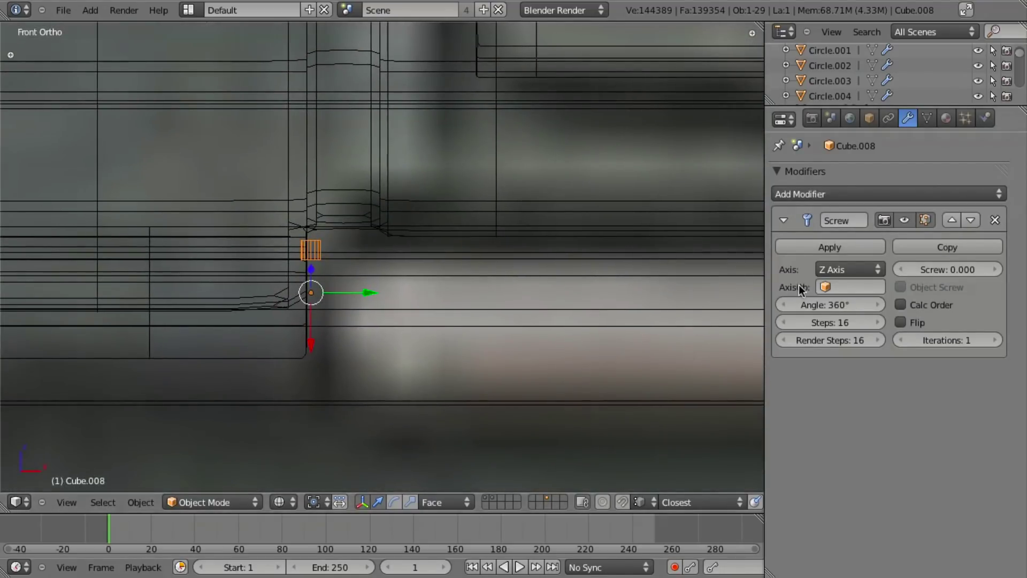
left_click(838, 269)
left_click(836, 252)
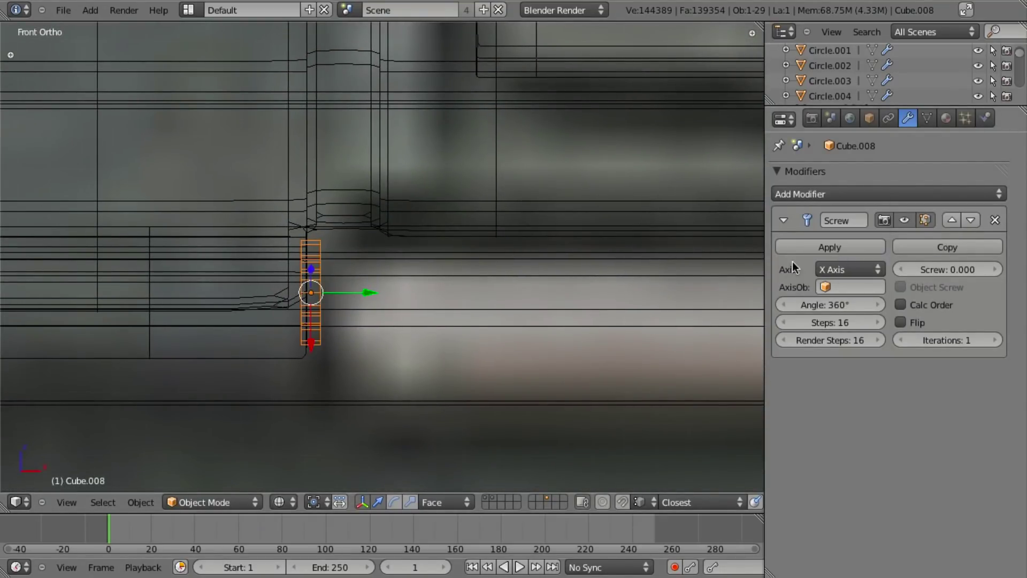
middle_click_drag(527, 284, 396, 291)
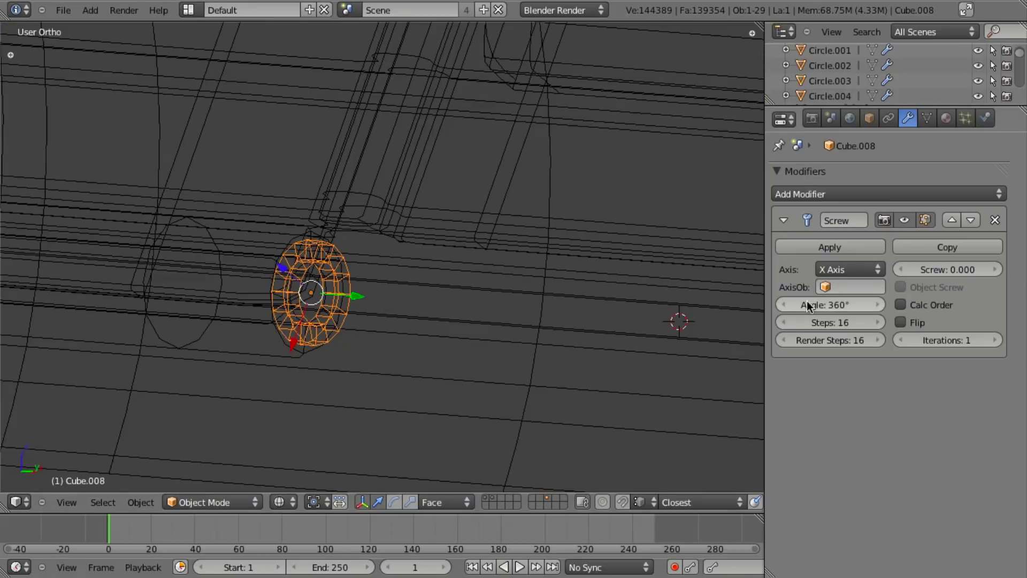
key("KP_1")
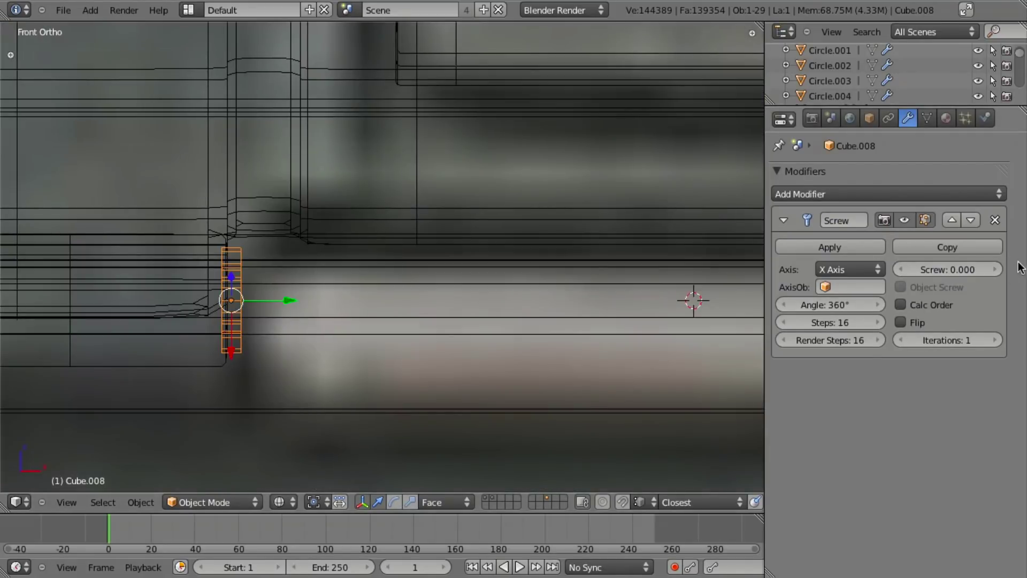
Step: Set the Screw modifier's screw offset to 0.008 so the profile advances along the rod like a tight coil
mouse_move(992, 269)
left_mouse_down()
mouse_move(936, 269)
mouse_move(990, 269)
left_mouse_up()
left_click(988, 270)
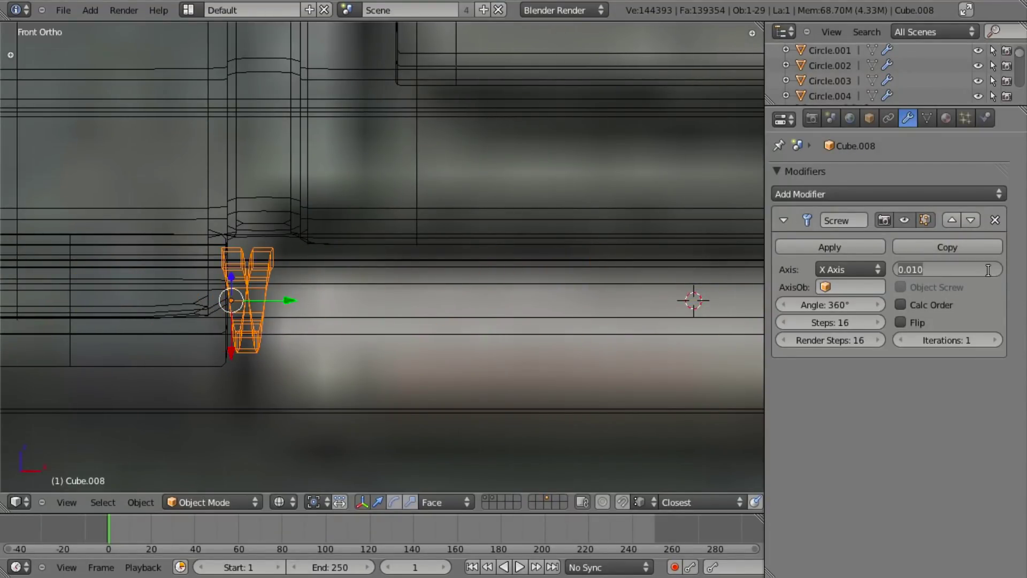
type(".08")
key("Return")
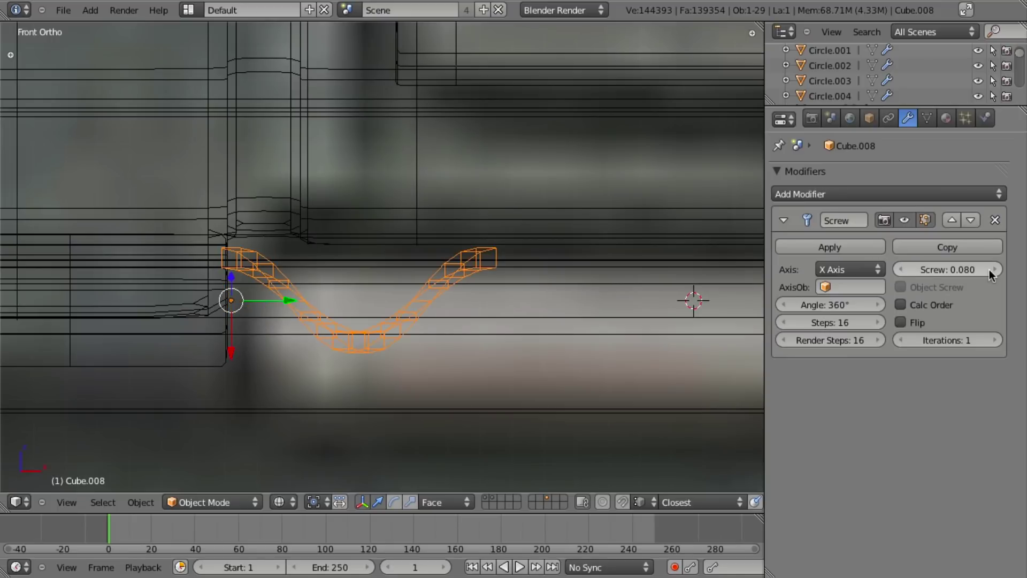
left_click(989, 270)
type(".008")
key("Return")
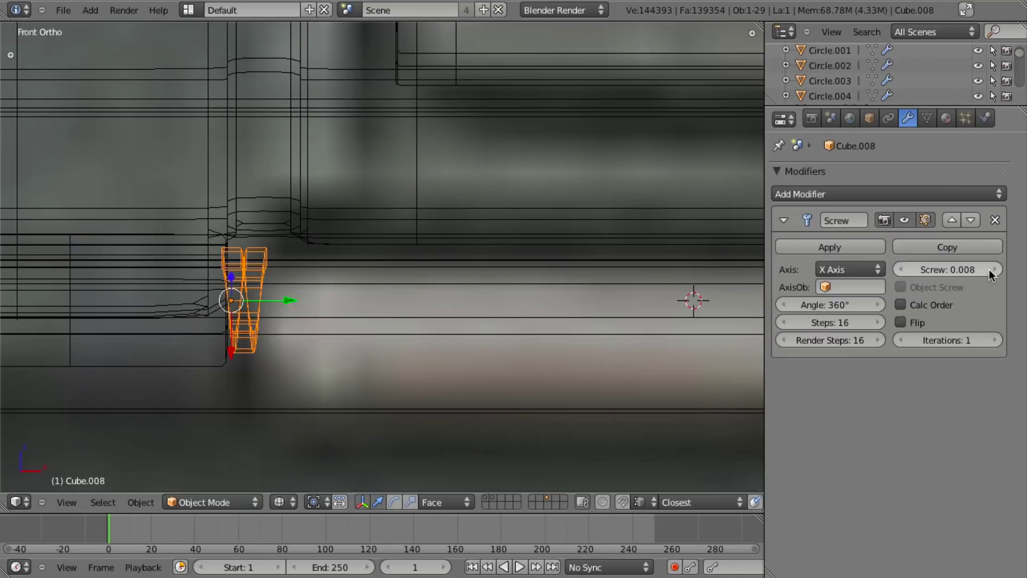
key("z")
key("z")
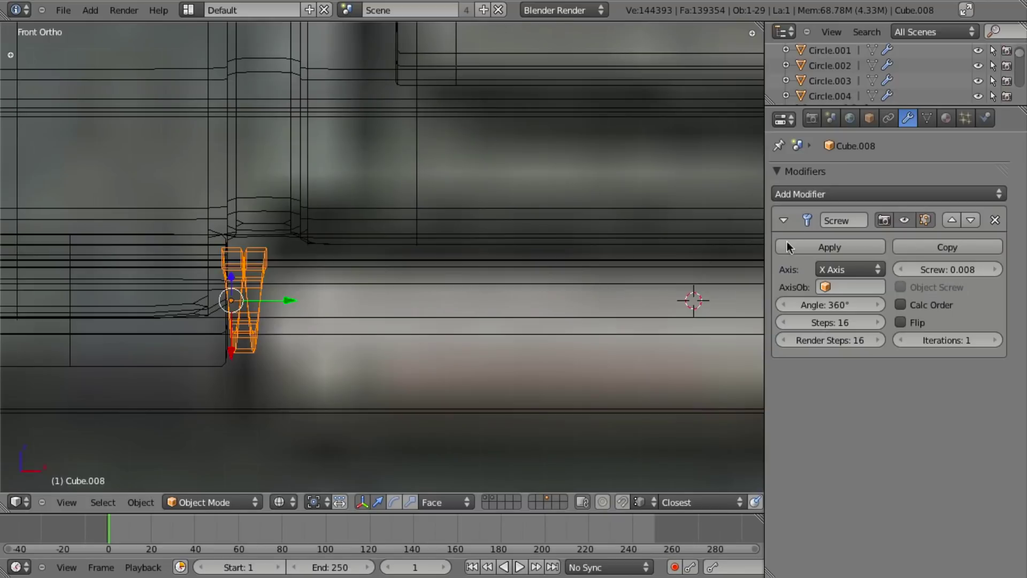
Step: Add a Subdivision Surface modifier after the Screw modifier to round the coil
left_click(804, 194)
left_click(727, 420)
key("z")
key("z")
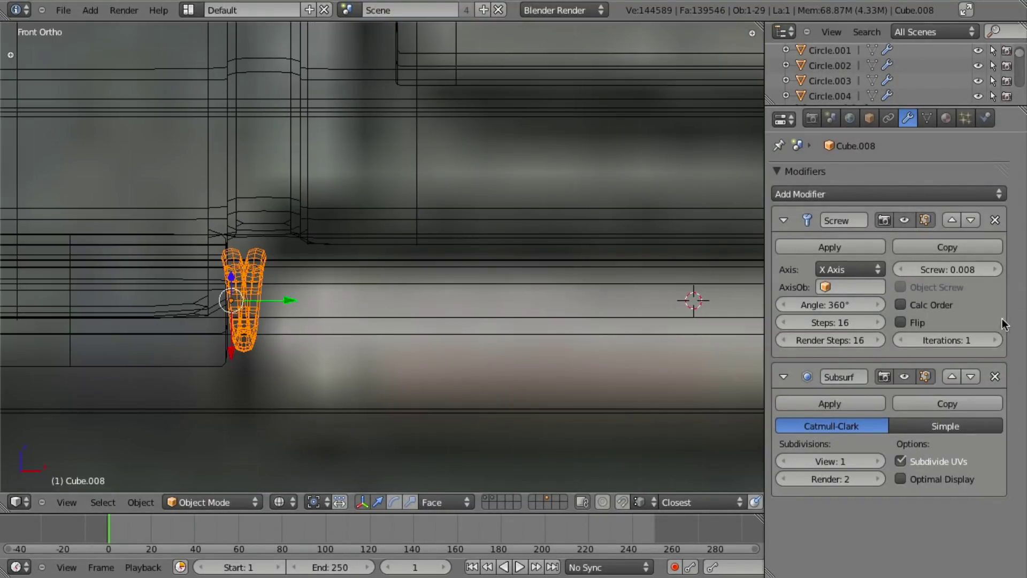
Step: Raise the Screw modifier's iterations to 11 to extend the coil along the hinge rod
left_click(995, 340)
double_click(994, 339)
double_click(994, 339)
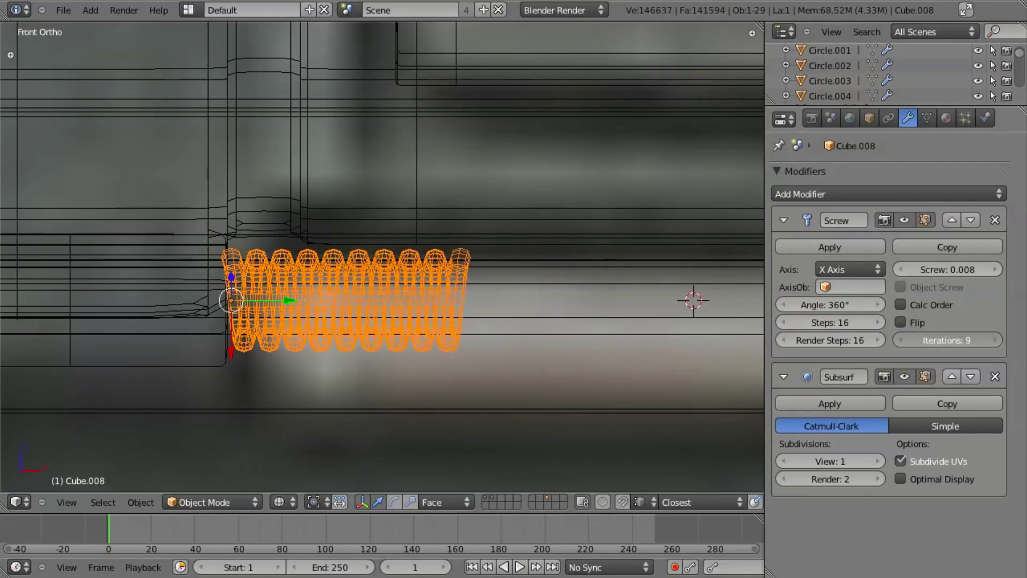
left_click(994, 339)
left_click(995, 339)
key("z")
scroll(695, 343, "down", 3)
scroll(741, 339, "up", 2)
middle_click_drag(723, 335, 673, 332, "shift")
scroll(668, 332, "up", 3)
key("Tab")
middle_click_drag(570, 277, 522, 279)
key("z")
key("z")
key("Tab")
Step: Reduce both the Steps and Render Steps of the Screw modifier to 6
left_click(783, 340)
left_click(791, 322)
type("2")
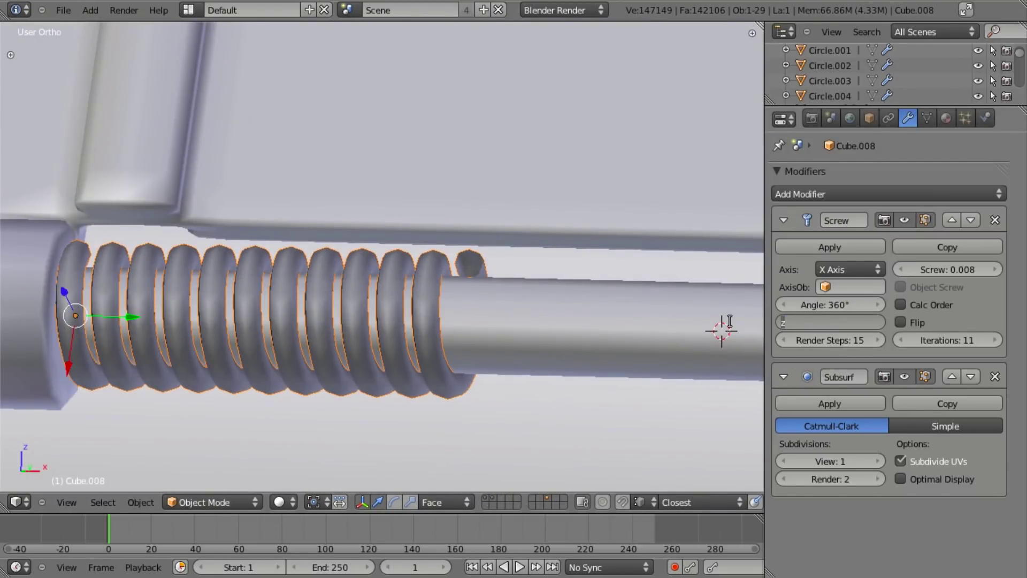
key("Return")
key("z")
key("z")
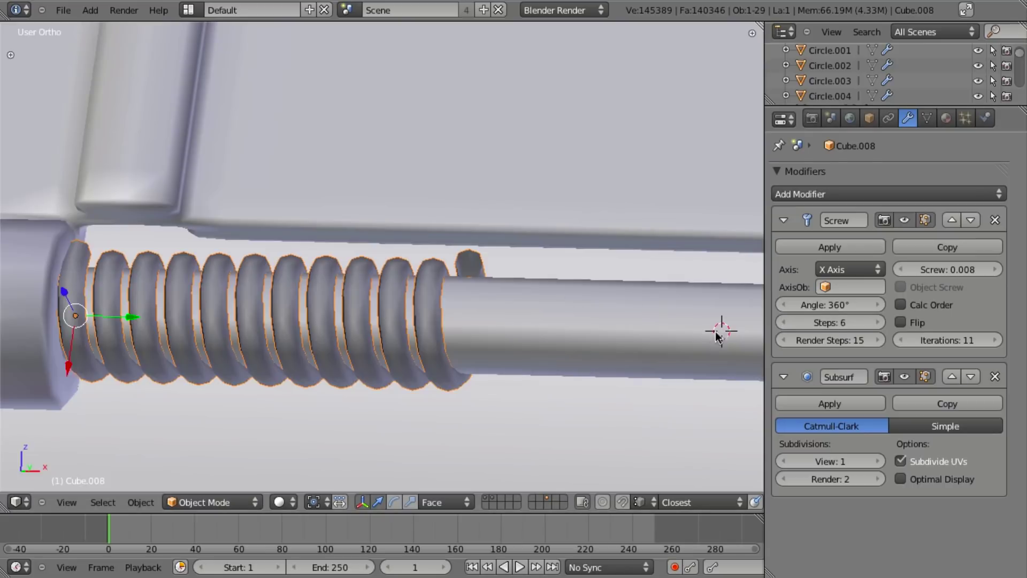
left_click(802, 339)
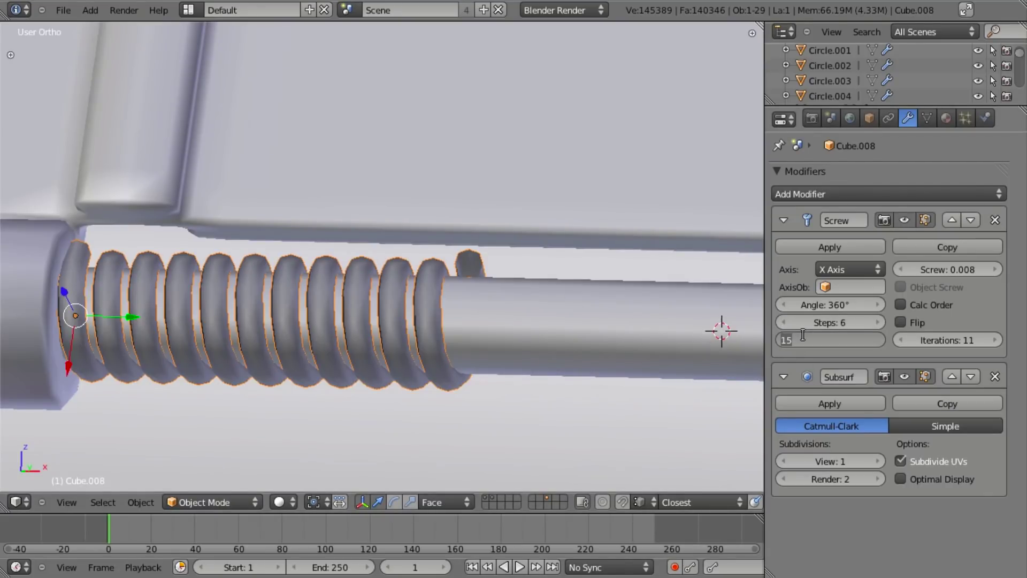
type("6")
key("Return")
mouse_move(734, 339)
middle_mouse_down()
mouse_move(491, 297)
mouse_move(389, 294)
mouse_move(619, 290)
middle_mouse_up()
key("z")
key("z")
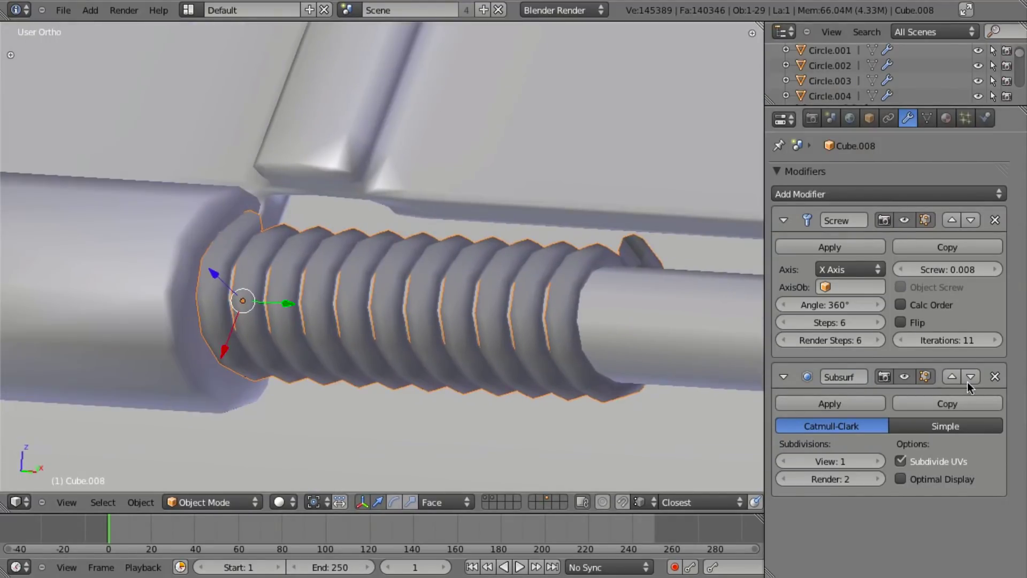
Step: Toggle the Subsurf modifier's viewport display to inspect the coil's unsmoothed mesh, then return to the front view
left_click(903, 377)
key("z")
key("z")
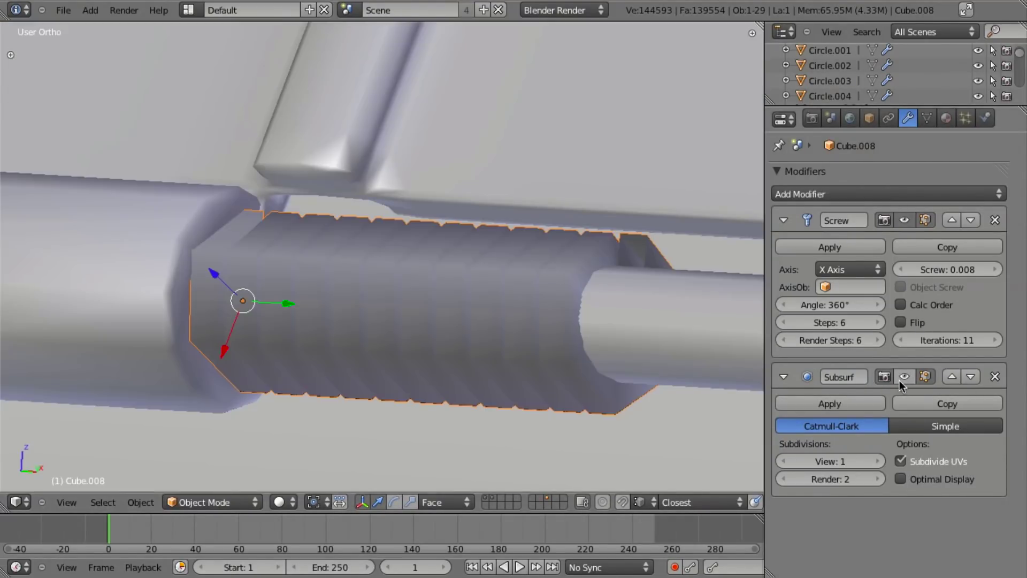
key("KP_1")
scroll(707, 338, "up", 3)
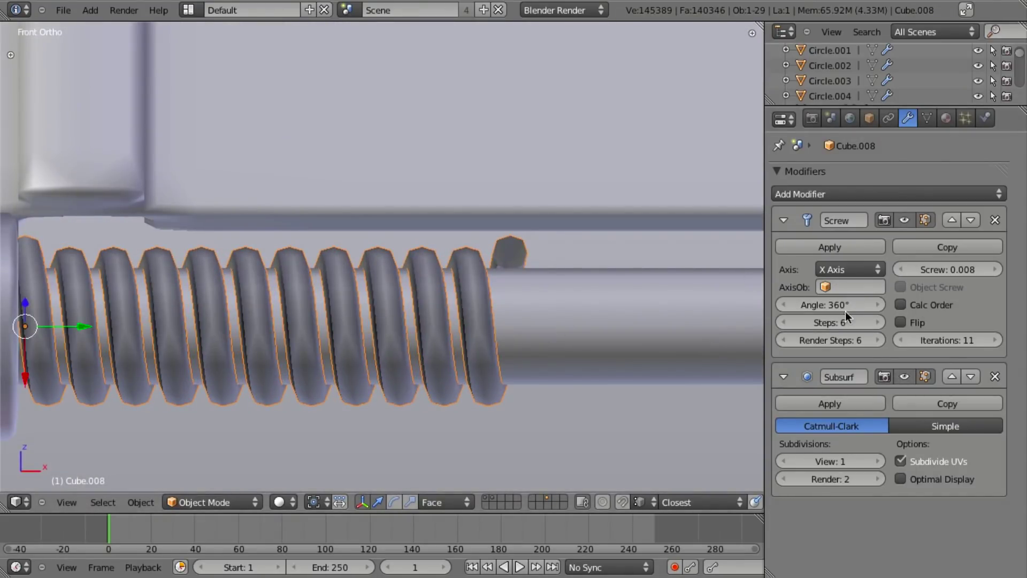
Step: Enable Calc Order and raise the Screw modifier's iterations to 31 so the spring spans the gap between the collars
left_click(909, 305)
scroll(621, 275, "down", 7)
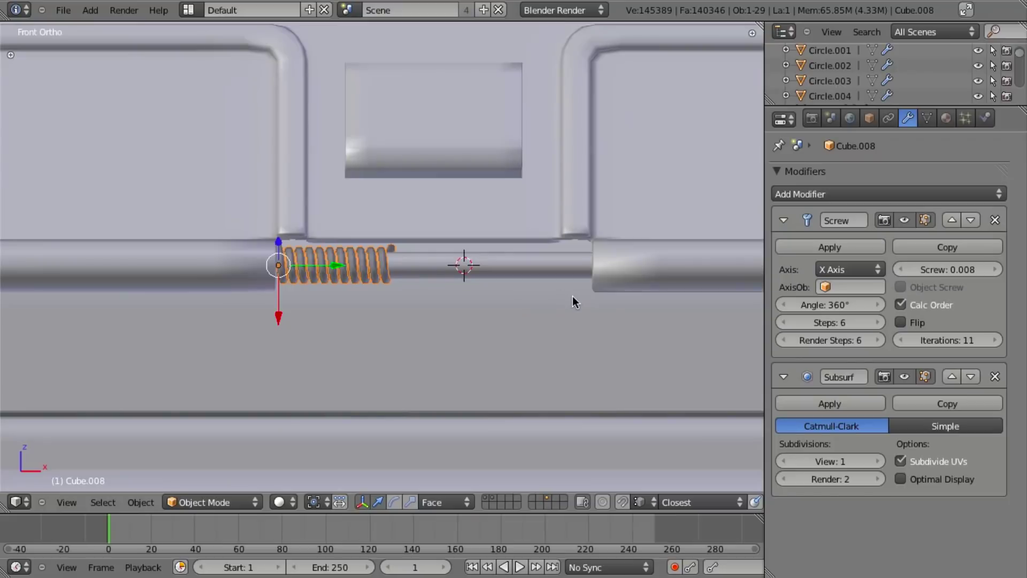
middle_click_drag(573, 296, 529, 297, "shift")
left_click(996, 337)
left_click(996, 337)
left_click(996, 337)
left_click(996, 337)
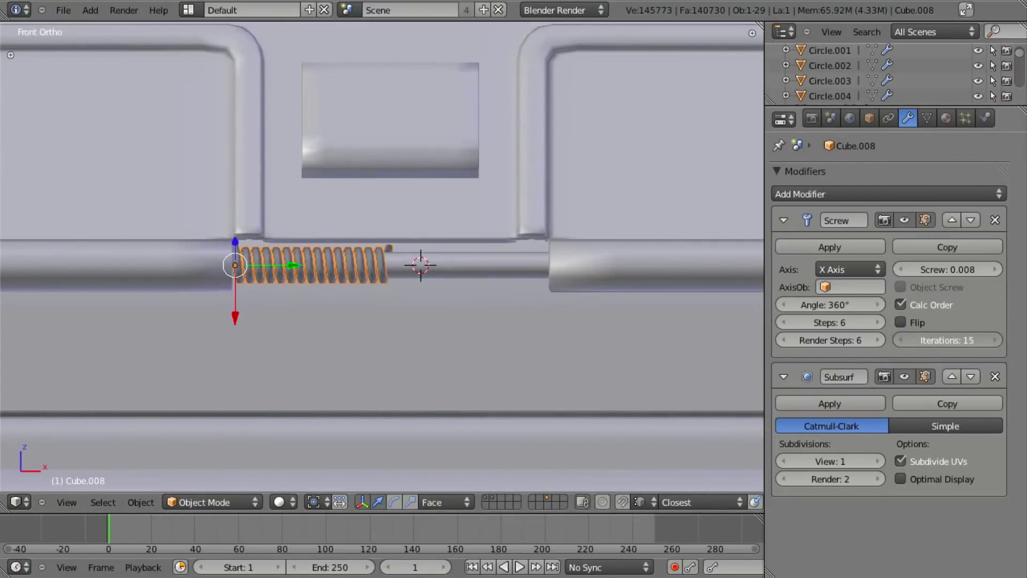
left_click(996, 335)
left_click(995, 336)
left_click(996, 335)
left_click(996, 335)
left_click(996, 335)
left_click(996, 335)
left_click(995, 335)
left_click(996, 336)
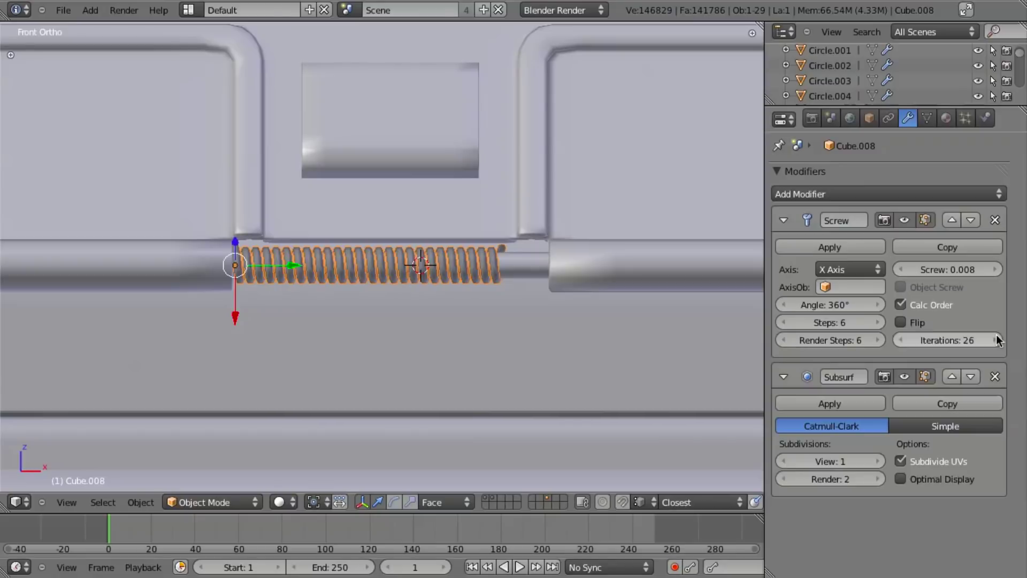
left_click(995, 340)
left_click(996, 340)
left_click(995, 341)
left_click(996, 340)
left_click(996, 340)
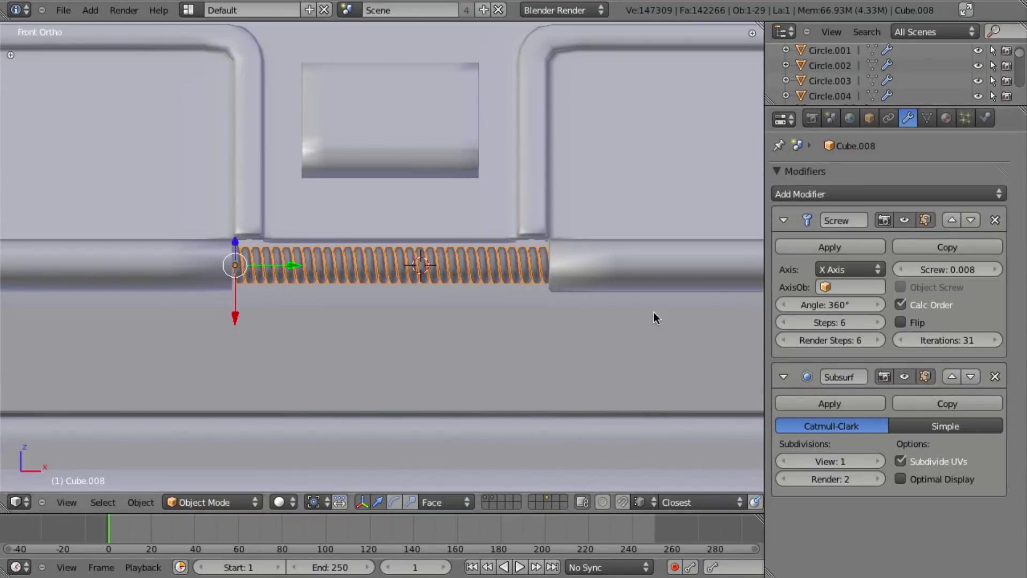
scroll(653, 316, "down", 3)
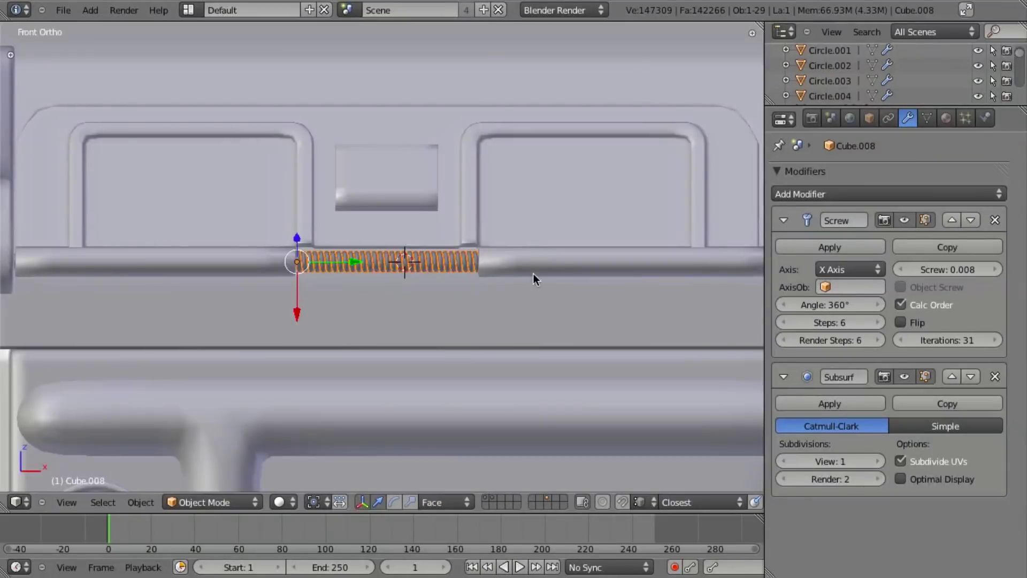
Step: Scale the spring's square profile up in mesh editing to thicken the coil wire
scroll(533, 274, "up", 4)
middle_click_drag(158, 309, 394, 318, "shift")
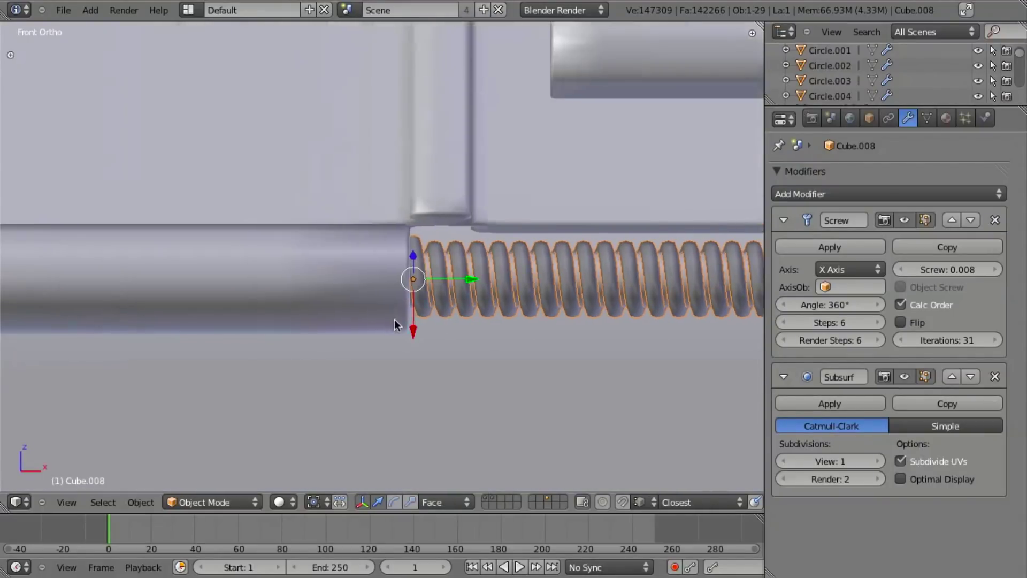
scroll(393, 319, "up", 3)
key("Tab")
key("z")
key("s")
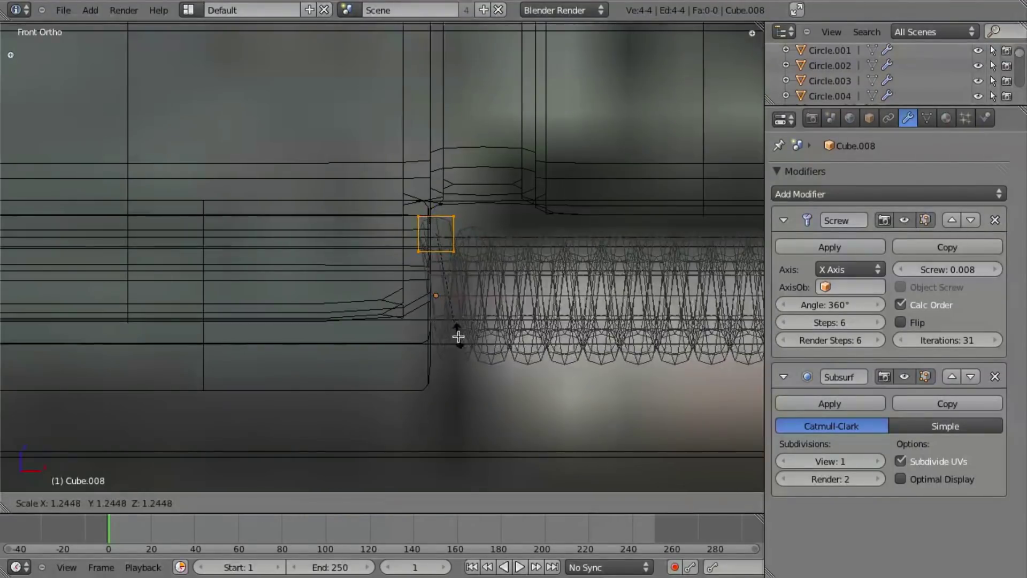
left_click(456, 362)
key("z")
key("z")
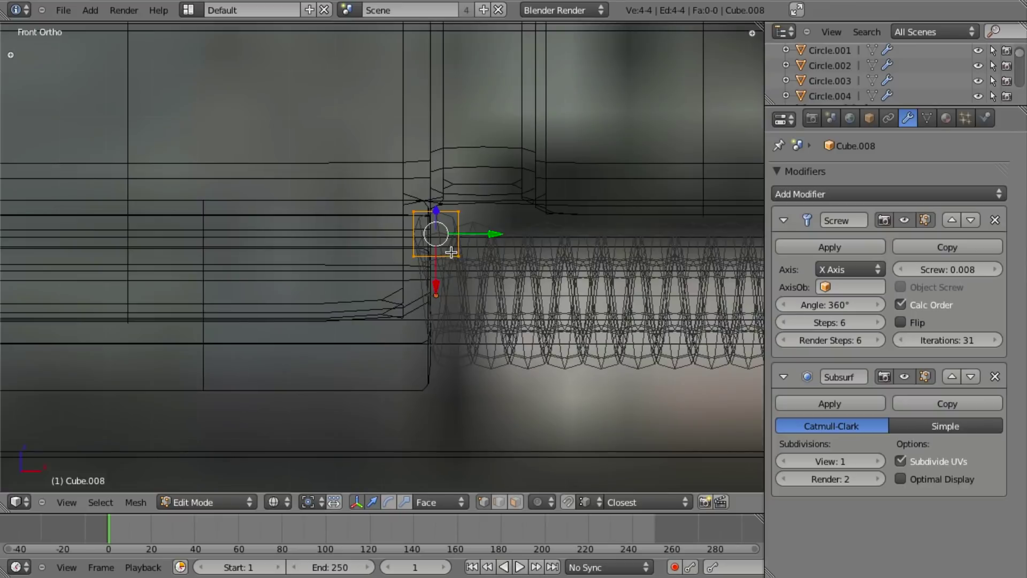
Step: Shift the square profile slightly along X so the first coil sits clear of the hinge collar
key("z")
key("g")
key("x")
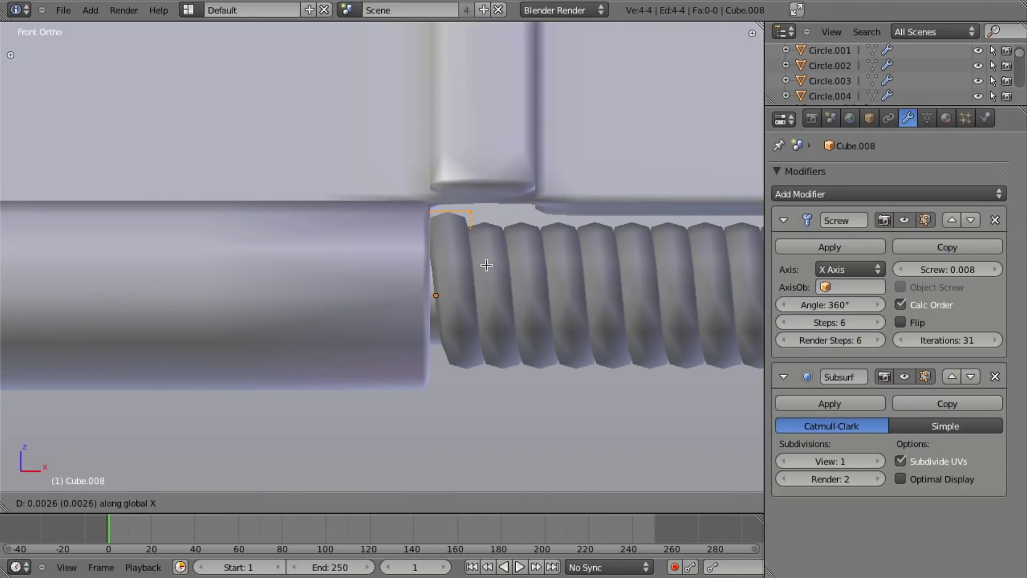
left_click(485, 281)
key("Tab")
scroll(529, 294, "down", 6)
middle_click_drag(528, 295, 434, 296)
key("KP_1")
scroll(450, 291, "up", 4)
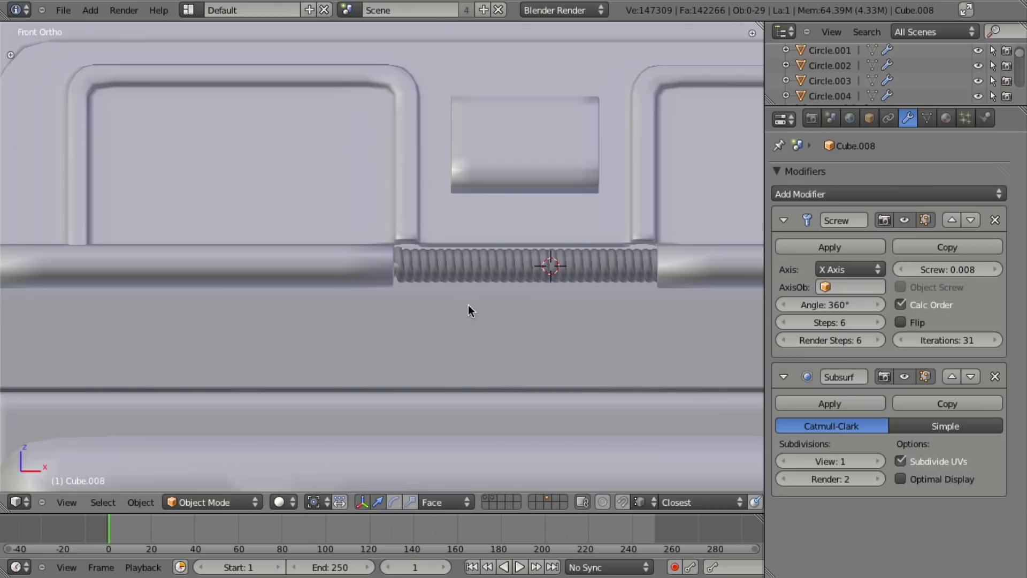
Step: Scale the spring's square profile down in mesh editing to make the coil wire thinner
key("Tab")
key("z")
scroll(482, 321, "up", 6)
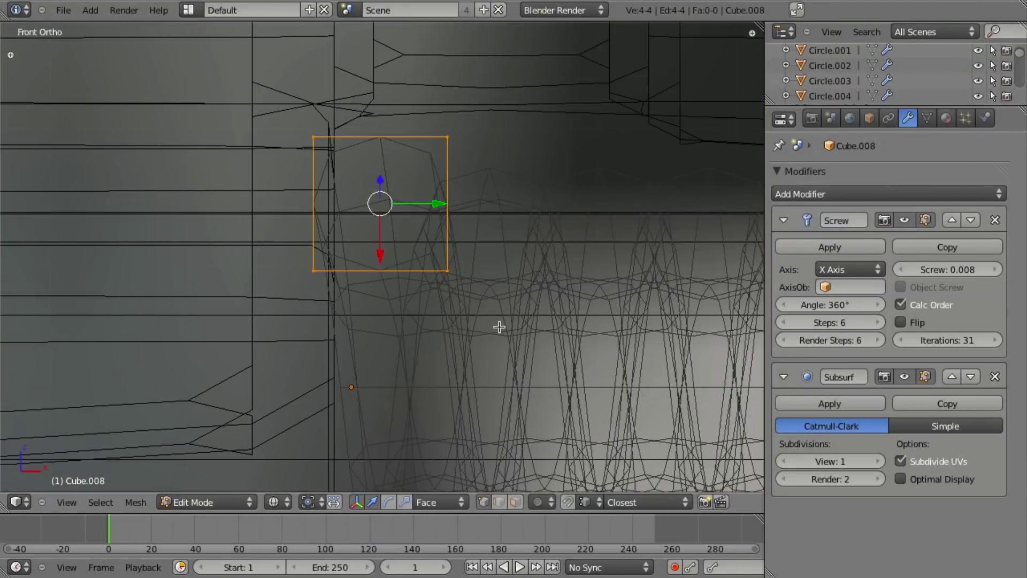
key("s")
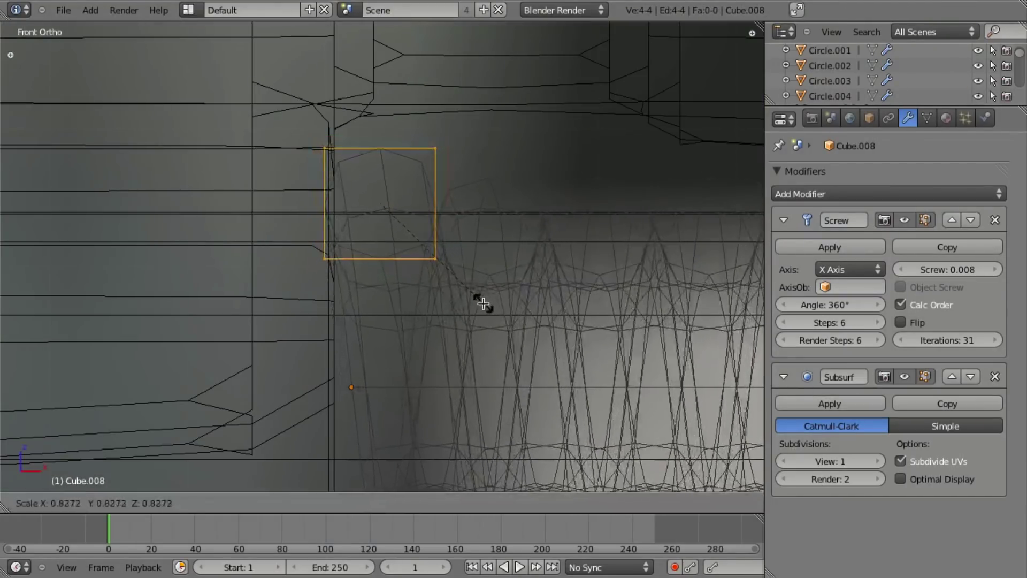
left_click(466, 297)
key("z")
Step: Move the square profile slightly up along Z and back along X to meet the hinge collar
key("g")
key("z")
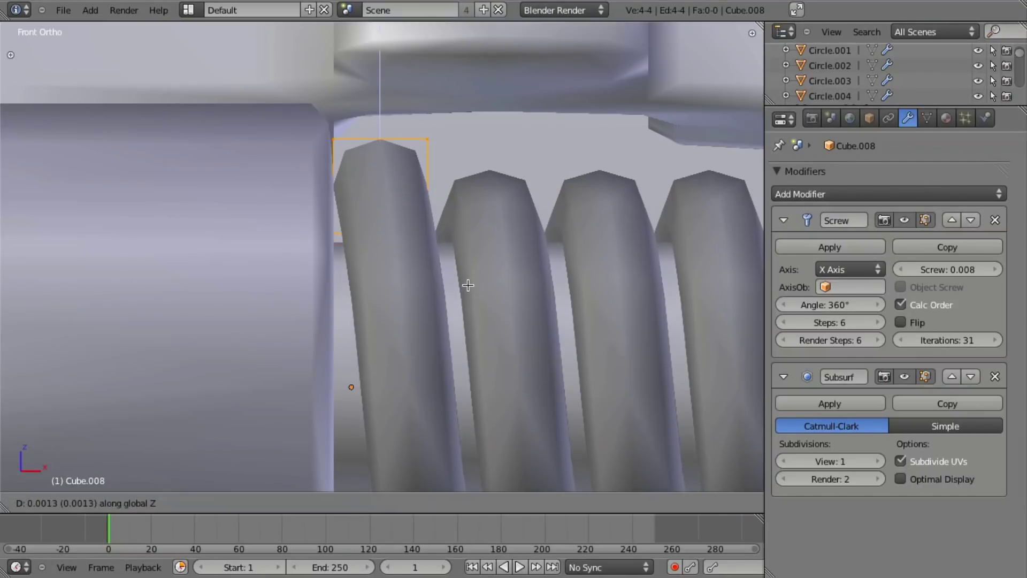
left_click(466, 277)
key("g")
key("x")
left_click(463, 276)
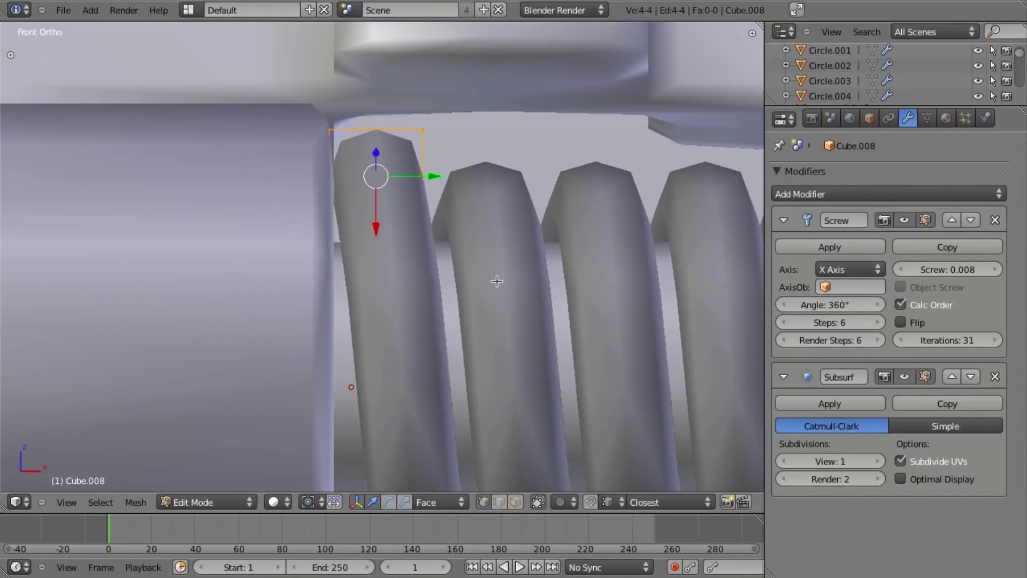
Step: Set the Screw modifier's screw offset to 0.006 to pack the coils closer, and inspect their spacing along the pin
left_click(926, 269)
type(".006")
key("Return")
scroll(614, 281, "down", 5)
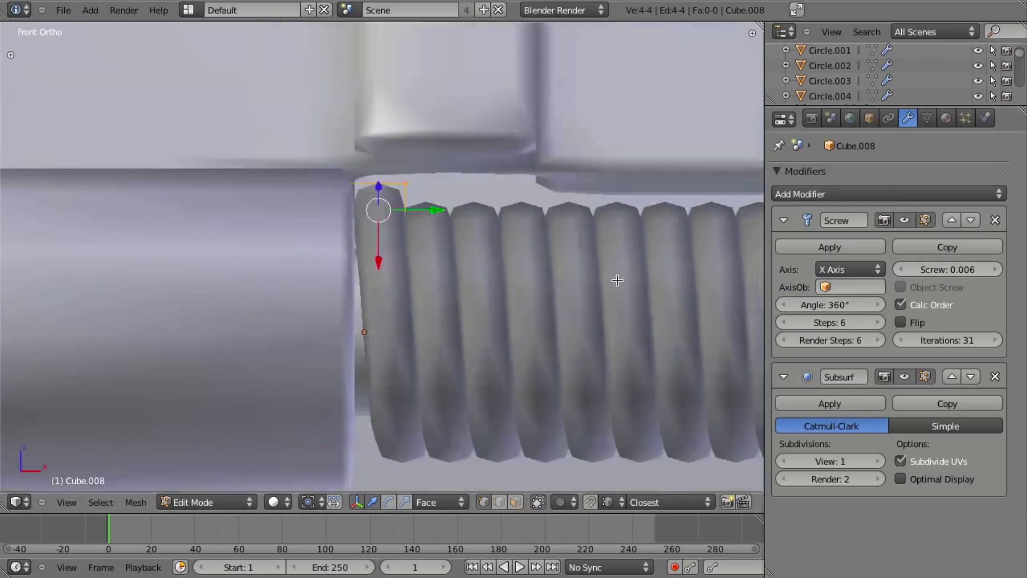
scroll(609, 286, "down", 2)
scroll(396, 270, "up", 7)
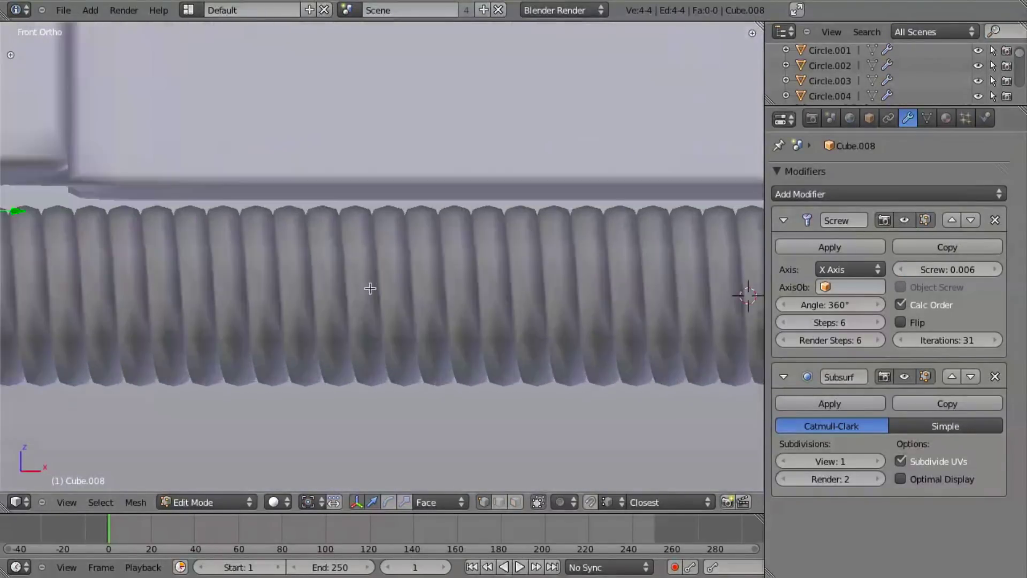
middle_click_drag(362, 270, 466, 272, "shift")
Step: Leave mesh editing and raise the Screw modifier's iterations to 41 so the spring reaches the far collar
key("Tab")
key("a")
scroll(406, 267, "down", 5)
middle_click_drag(397, 255, 360, 255)
scroll(361, 255, "down", 3)
left_click_drag(987, 340, 1008, 341)
left_click(992, 341)
left_click(993, 341)
left_click(993, 340)
left_click(993, 341)
left_click(992, 341)
left_click(992, 340)
left_click(993, 340)
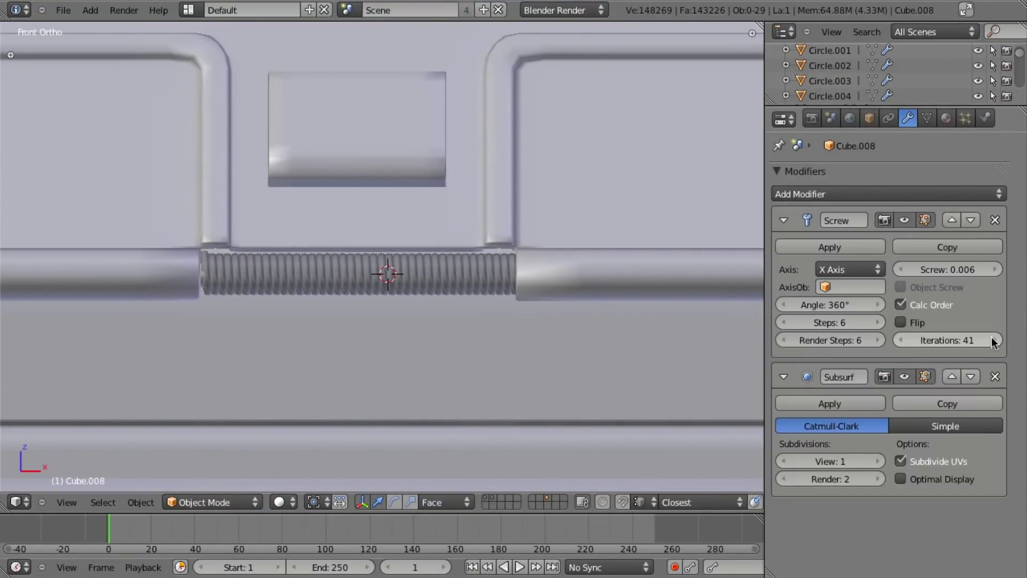
Step: Shift the spring's profile about -0.0021 along X in mesh editing to fit the coil between the collars, then return to Object Mode
scroll(641, 319, "up", 1)
key("Tab")
key("g")
key("x")
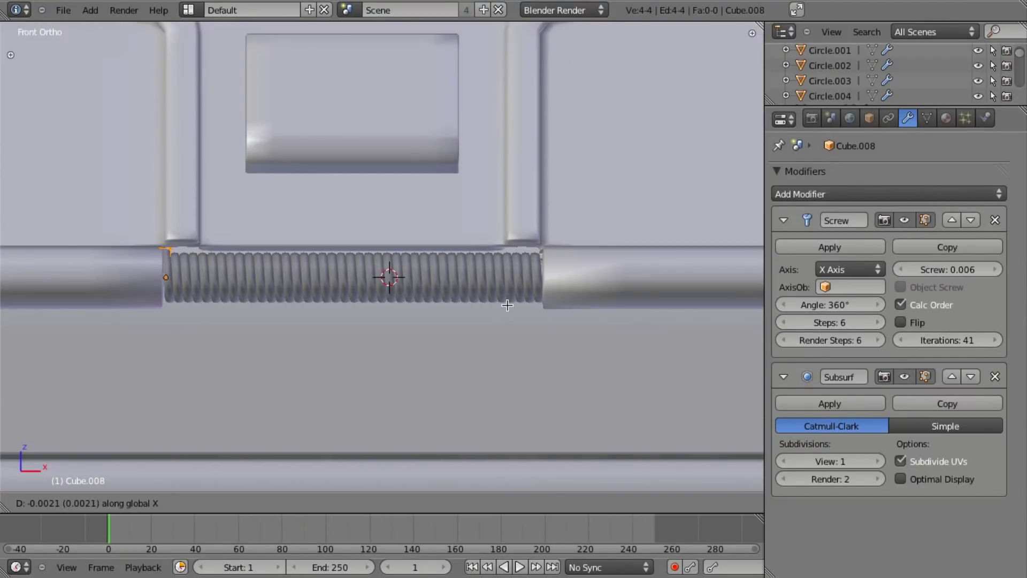
left_click(507, 305)
key("Tab")
key("a")
Step: Examine the finished spring on the whole rifle and around the receiver, ending in the front view
scroll(499, 312, "down", 14)
key("a")
key("a")
middle_click_drag(489, 345, 412, 339)
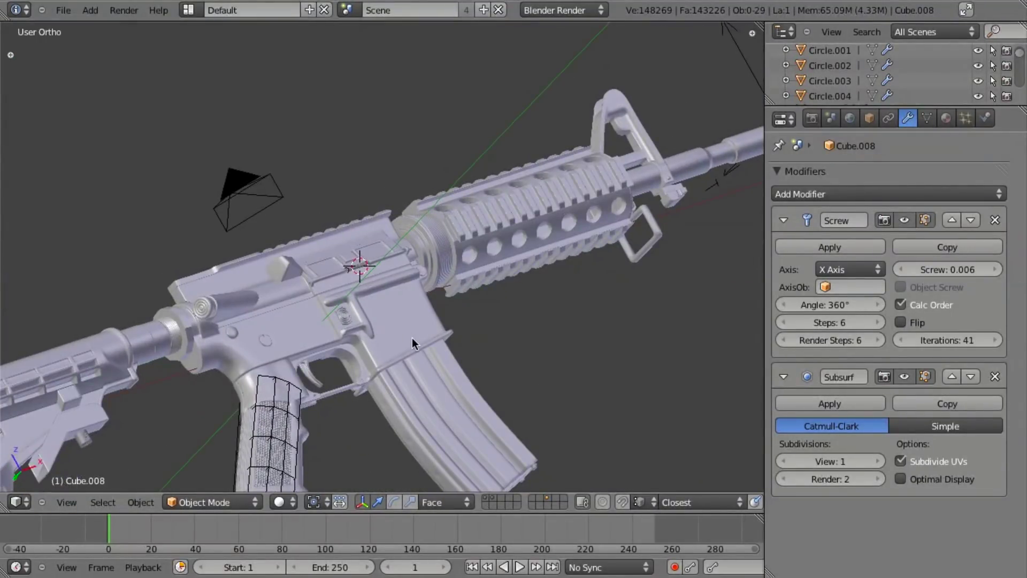
scroll(412, 339, "up", 1)
middle_click_drag(316, 372, 463, 310, "shift")
scroll(466, 265, "up", 8)
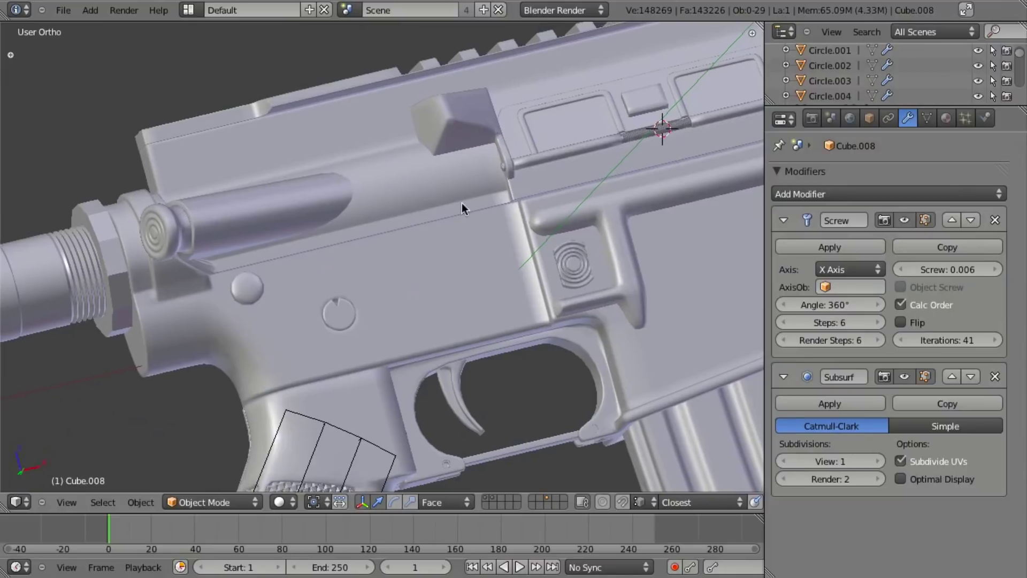
key("KP_1")
Step: Switch to Preview and bring up the close-up reference photo of the receiver with its dust cover open
key("super+Tab")
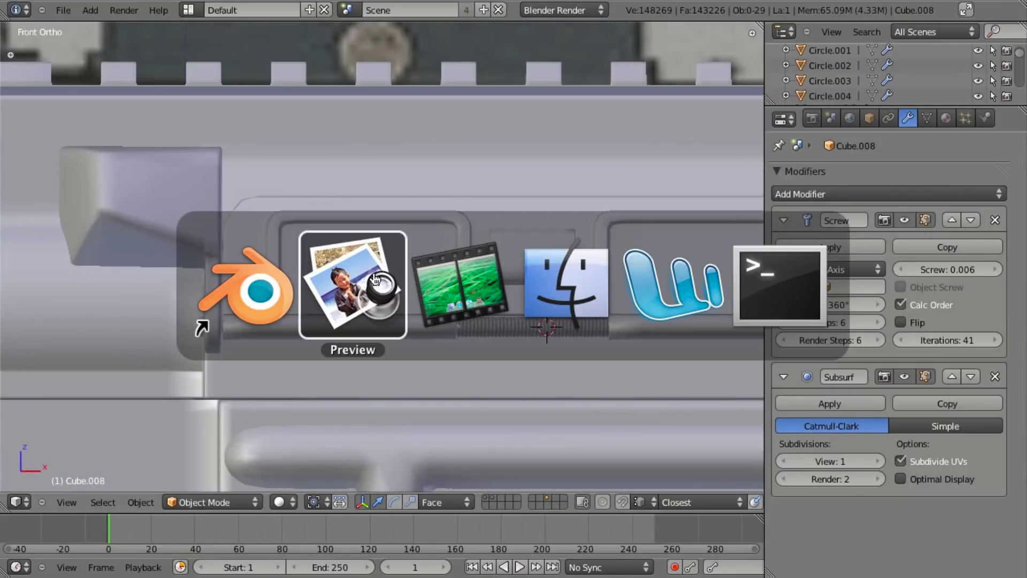
left_click(354, 290)
key("super+grave")
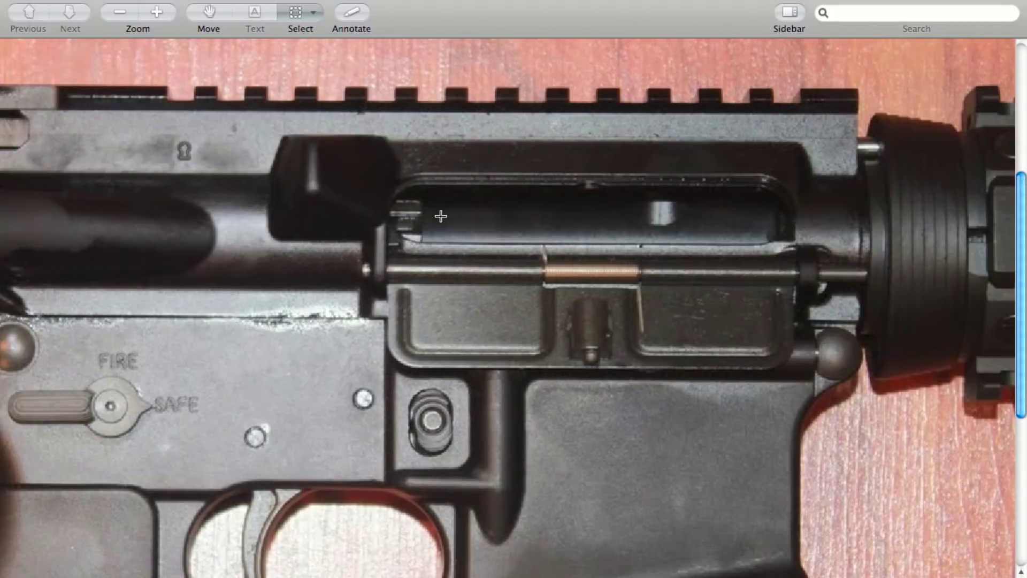
Step: Switch to Finder, open a reference photo of the receiver with the dust cover open, and close it after viewing
key("super+Tab")
key("super+Tab")
key("super+Tab")
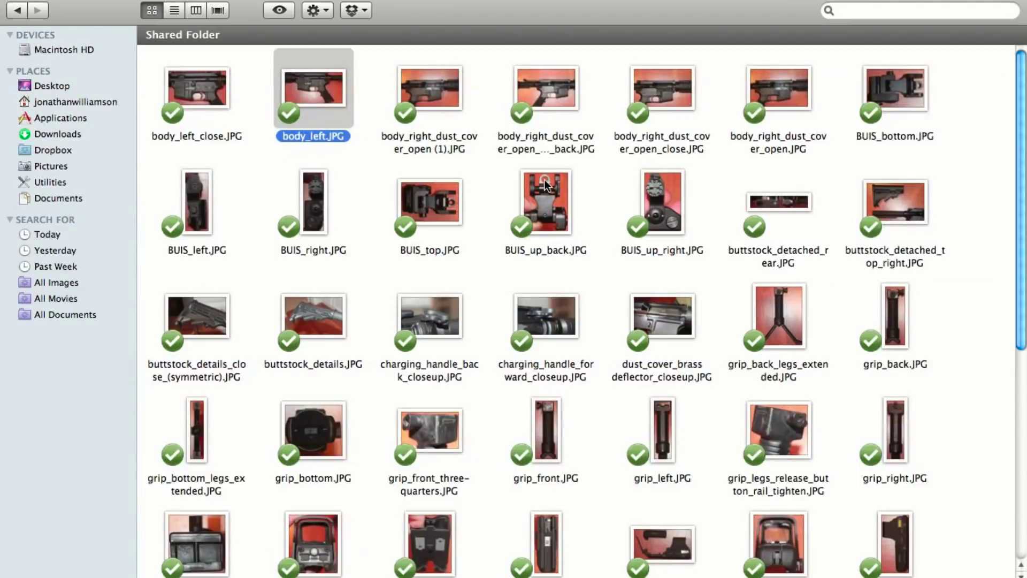
double_click(572, 101)
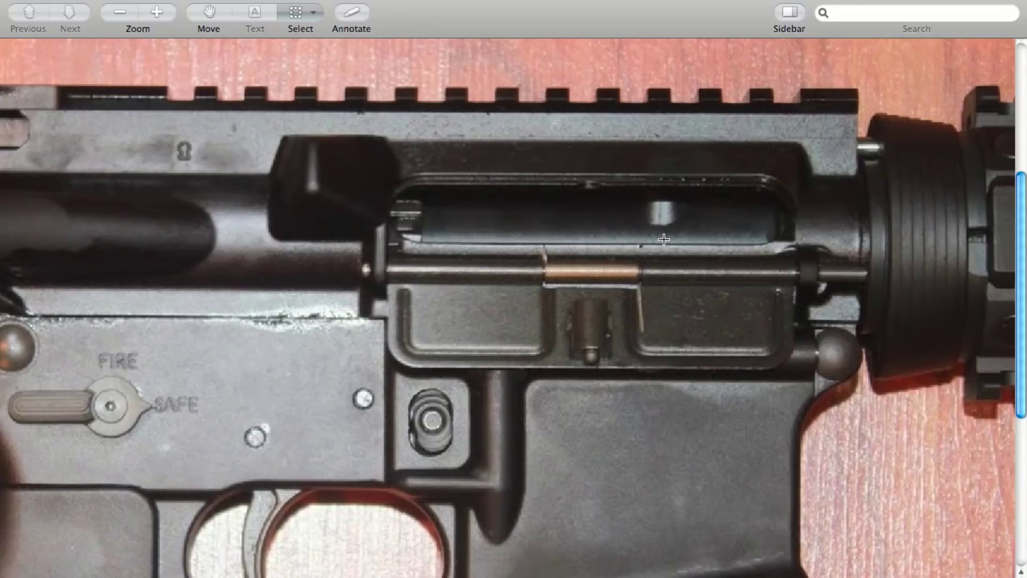
key("super+w")
Step: Look through the reference photo folder, then go back to its parent folder and show the files as icons
scroll(623, 351, "down", 8)
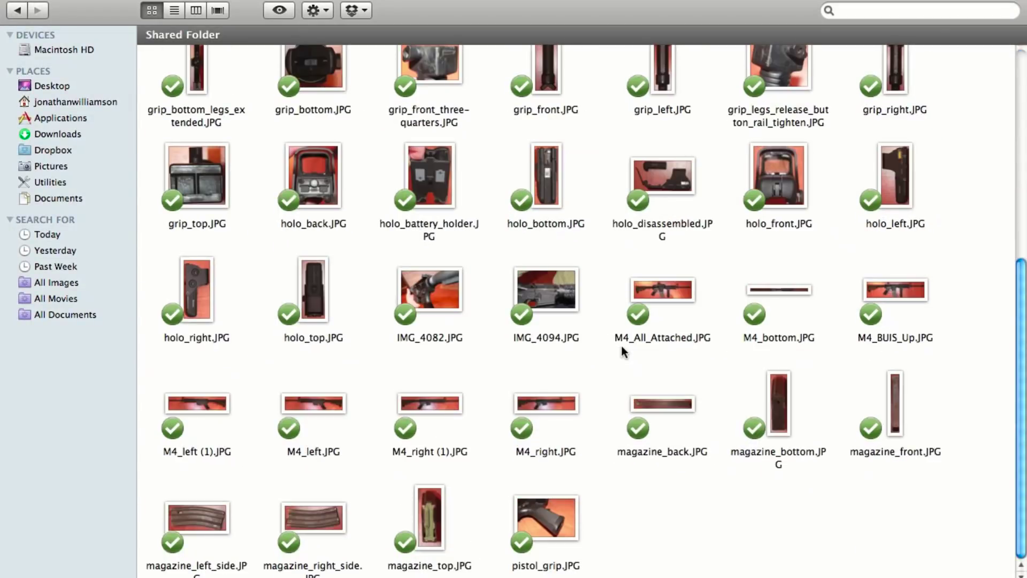
scroll(416, 256, "up", 5)
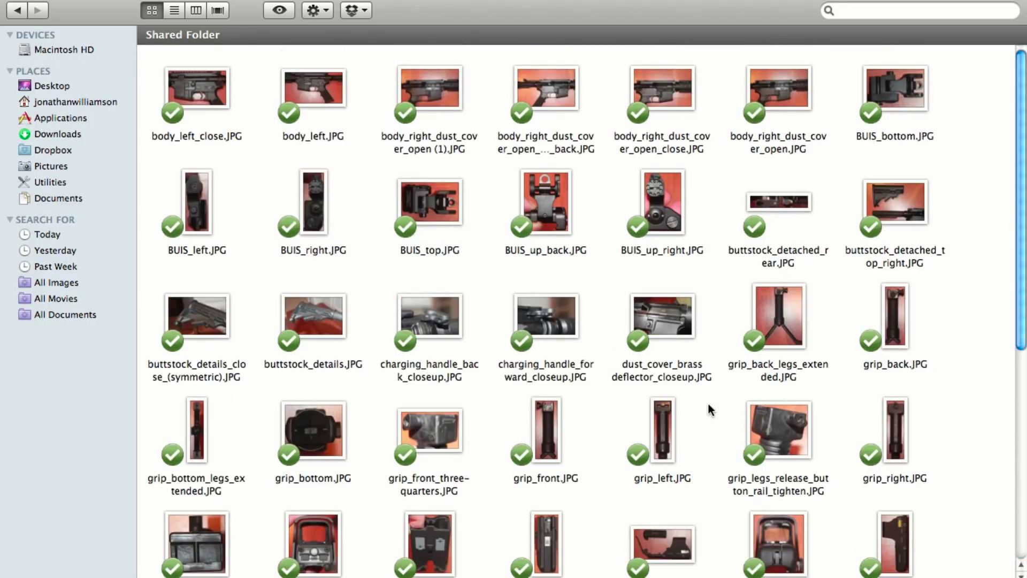
scroll(602, 307, "down", 8)
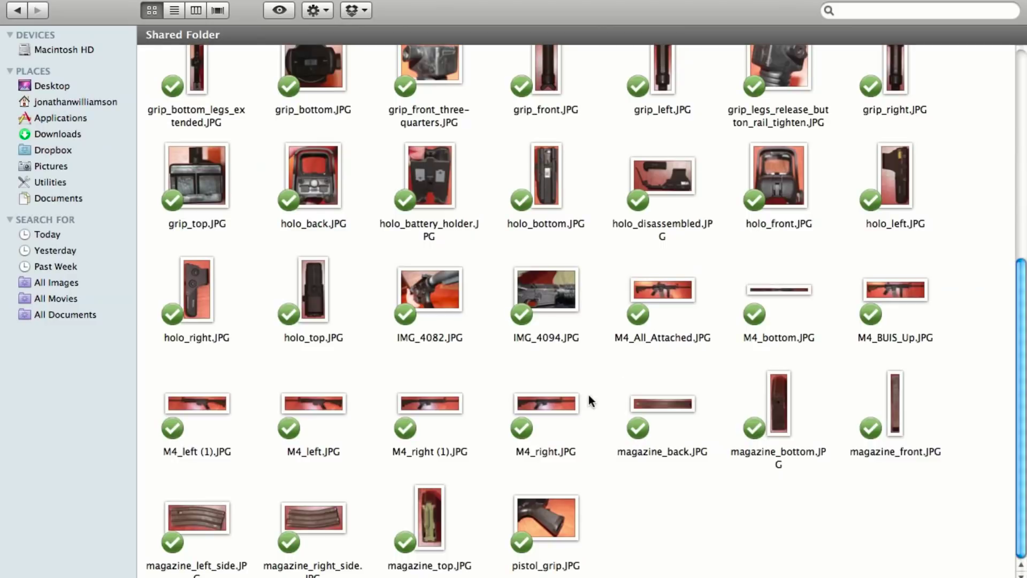
scroll(589, 401, "up", 5)
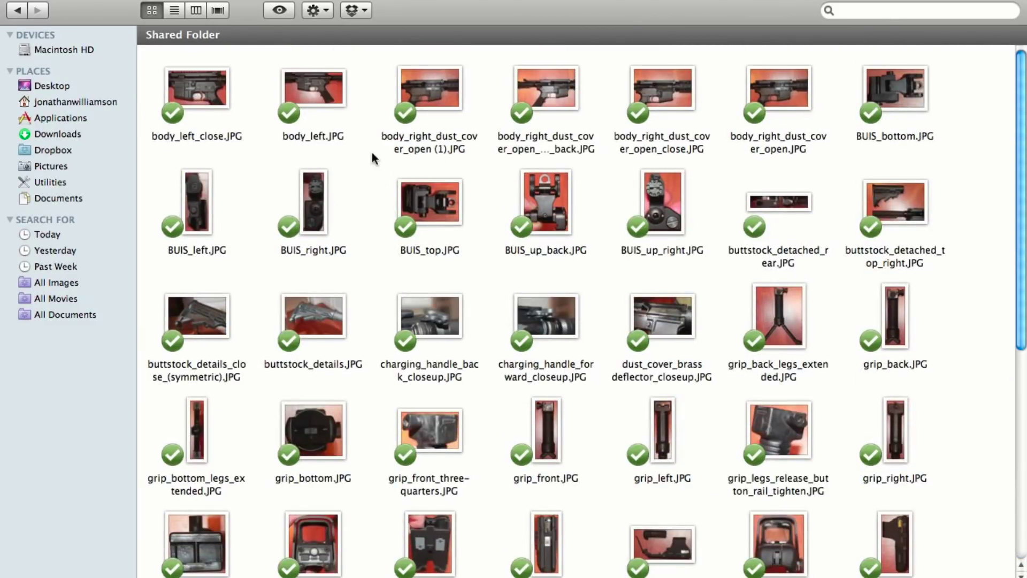
key("super+bracketleft")
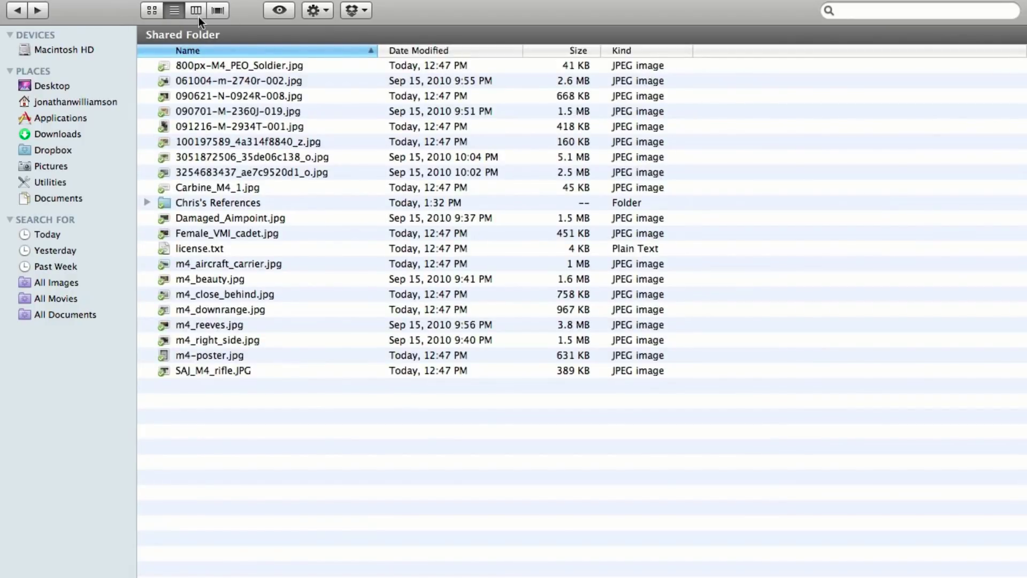
left_click(150, 10)
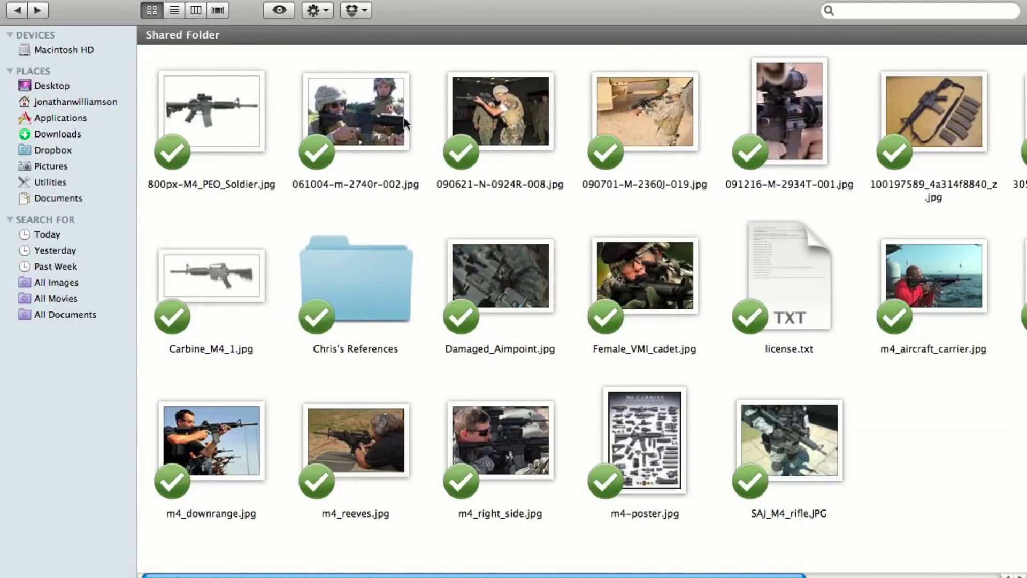
Step: Check the photos 061004-m-2740r-002.jpg and 091216-M-2934T-001.jpg for ejection port detail, closing each one
double_click(403, 117)
key("super+w")
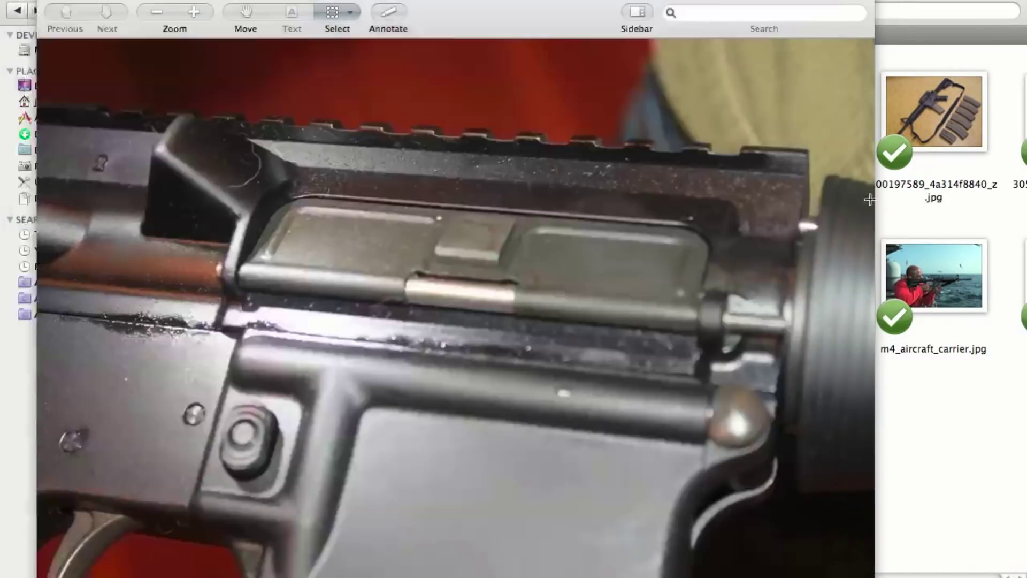
left_click(907, 172)
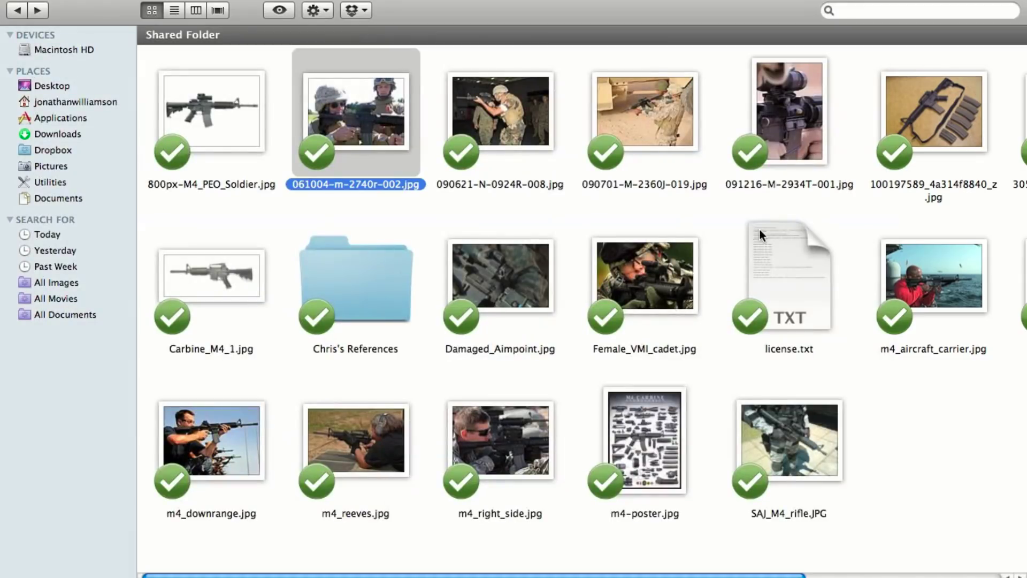
double_click(800, 139)
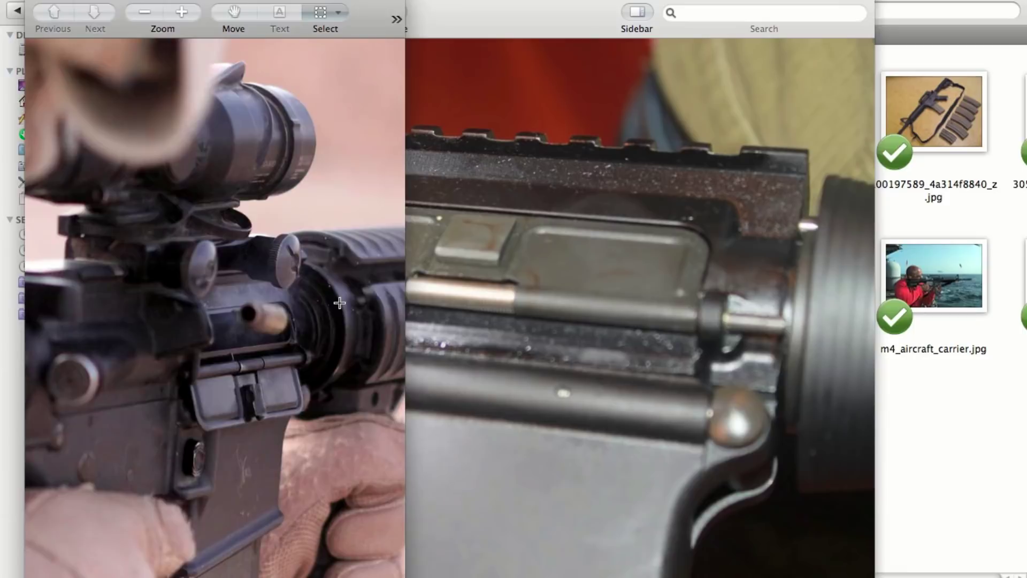
key("super+w")
key("super+w")
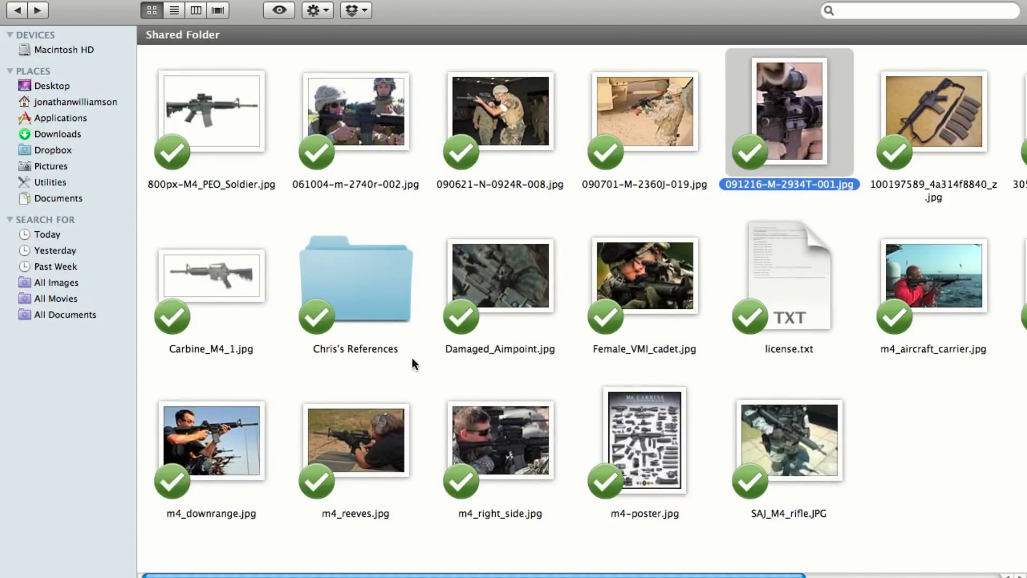
Step: Check Damaged_Aimpoint.jpg and m4_aircraft_carrier.jpg for receiver detail, closing each photo
double_click(532, 291)
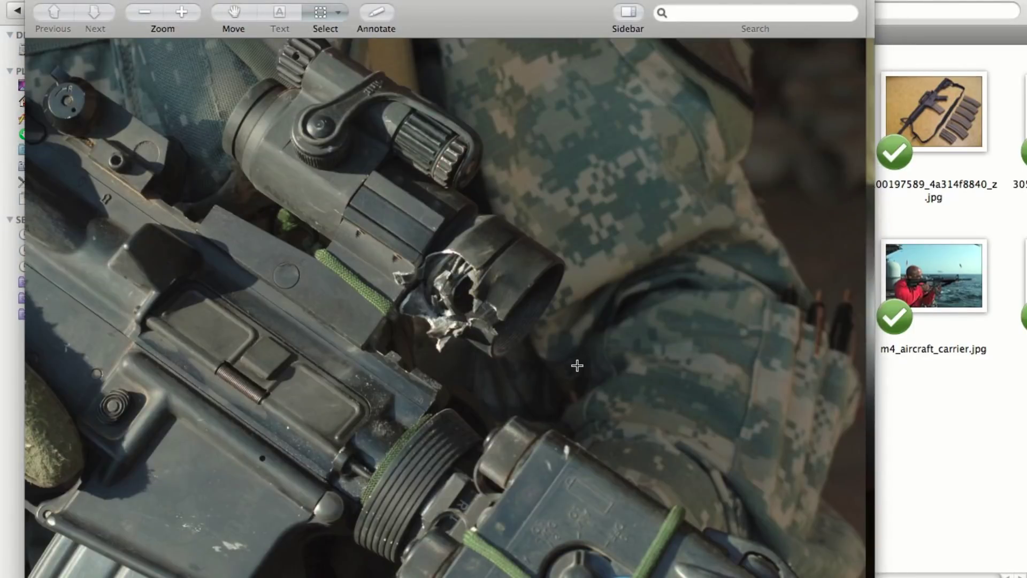
key("super+w")
key("super+w")
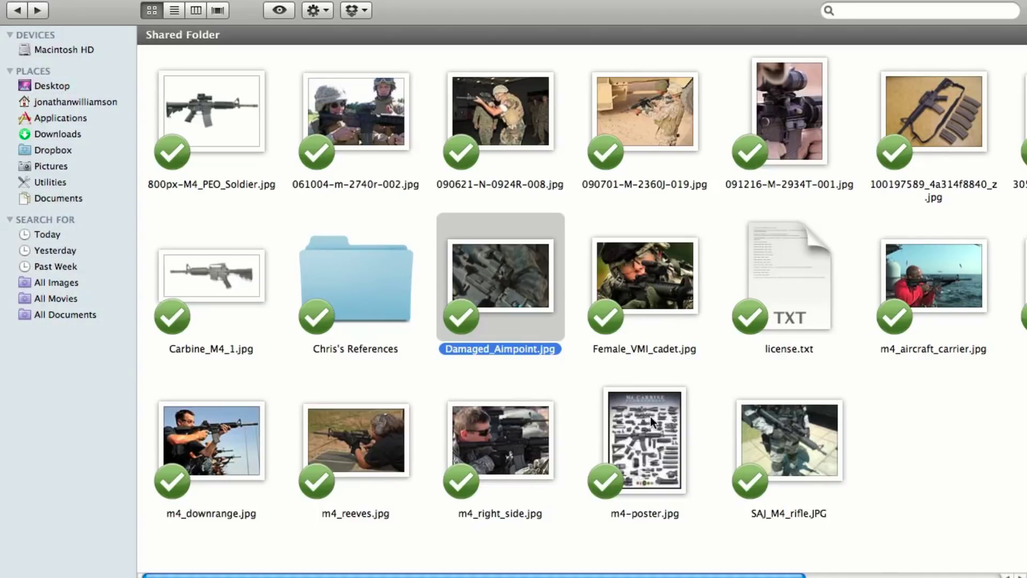
double_click(945, 265)
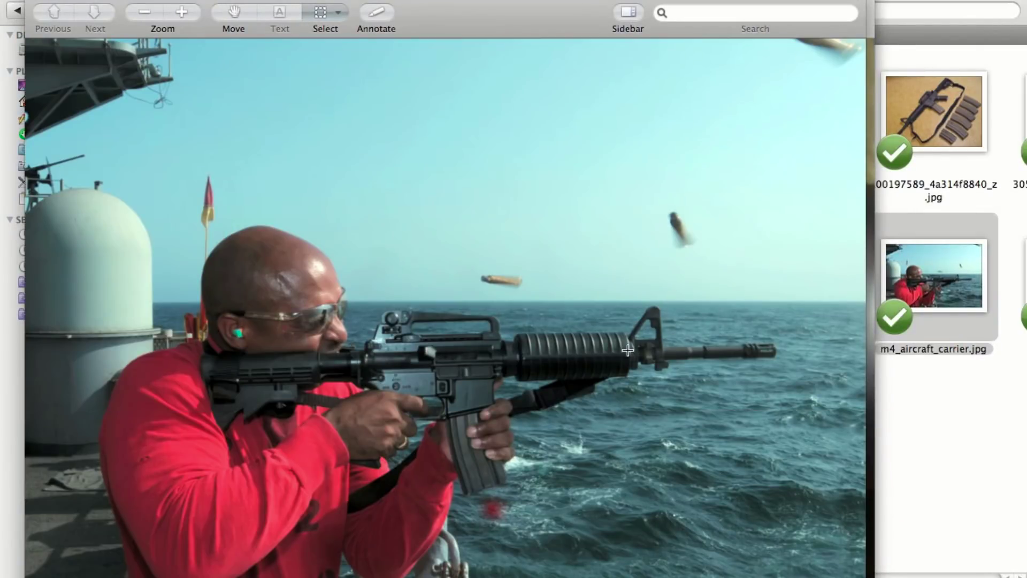
key("super+w")
key("super+w")
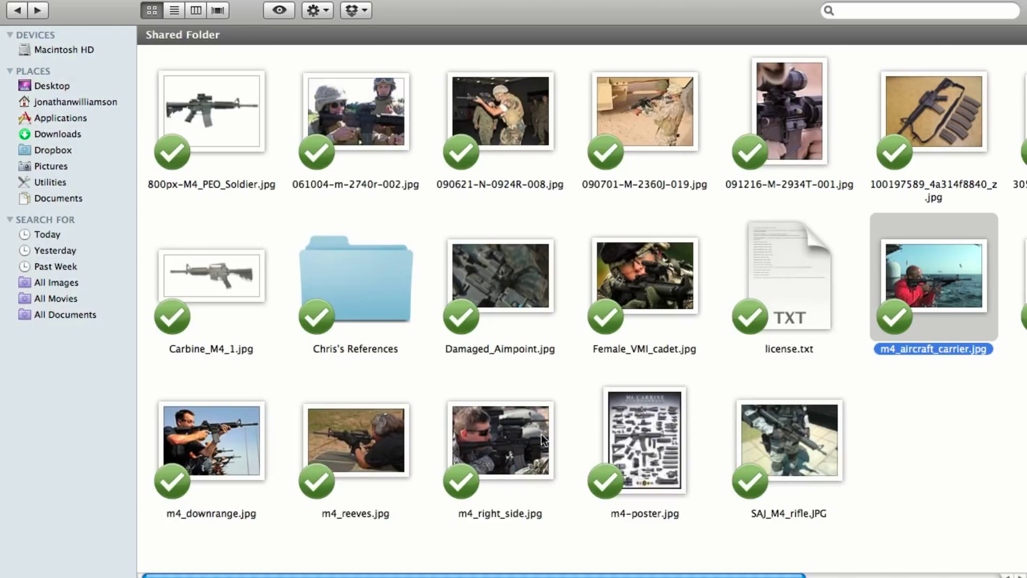
Step: View m4-poster.jpg as a possible receiver reference and close it
double_click(662, 435)
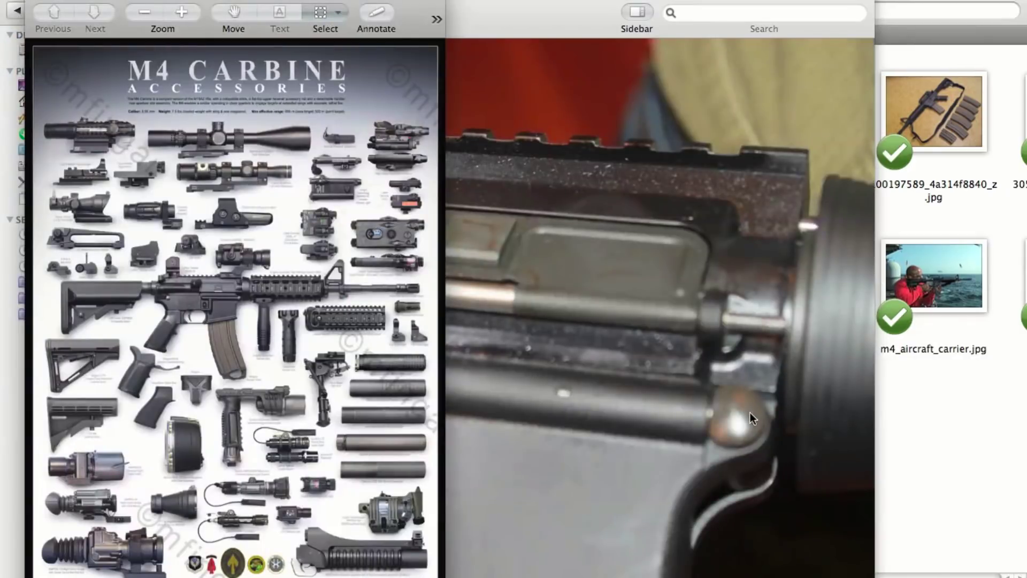
key("super+w")
key("super+w")
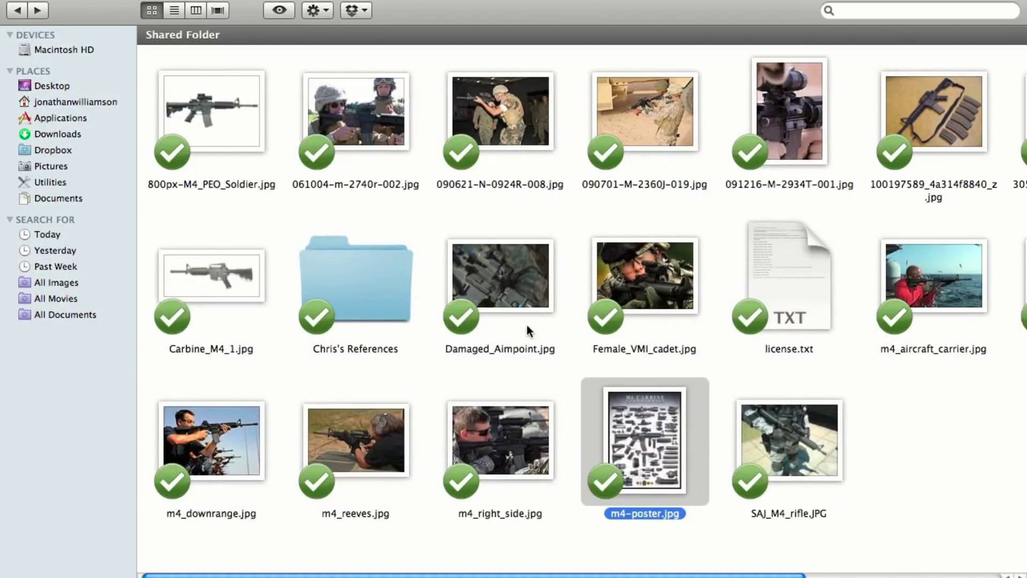
Step: Open the references subfolder, then switch to Preview to check the close-up of the closed dust cover
left_click(355, 281)
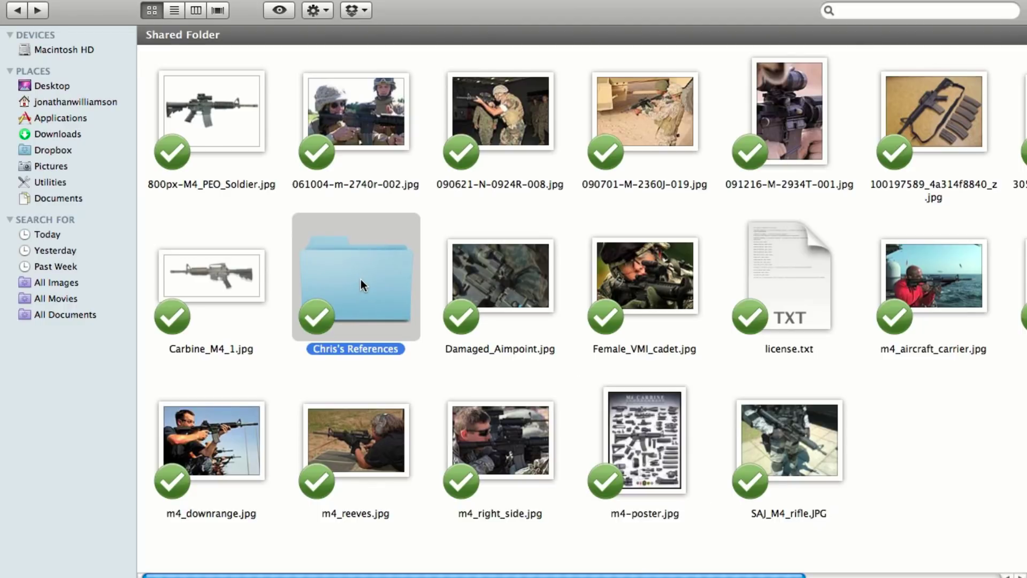
double_click(361, 278)
key("super+Tab")
key("super+Tab")
key("super+Tab")
key("super+shift+Tab")
key("super+grave")
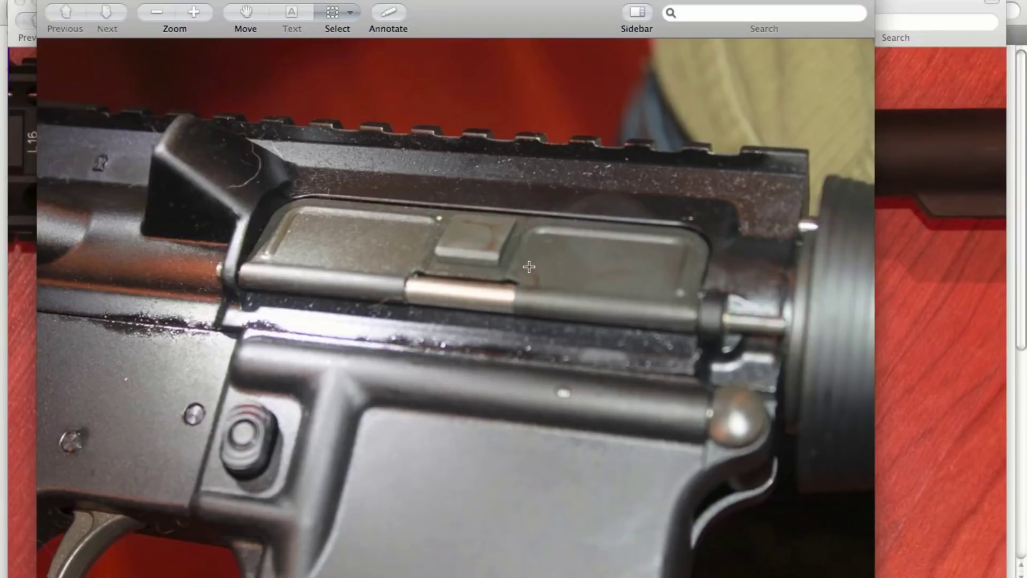
Step: Return to Finder, open body_right_dust_cover_open (1).JPG, and enlarge it to examine the ejection port area
key("super+Tab")
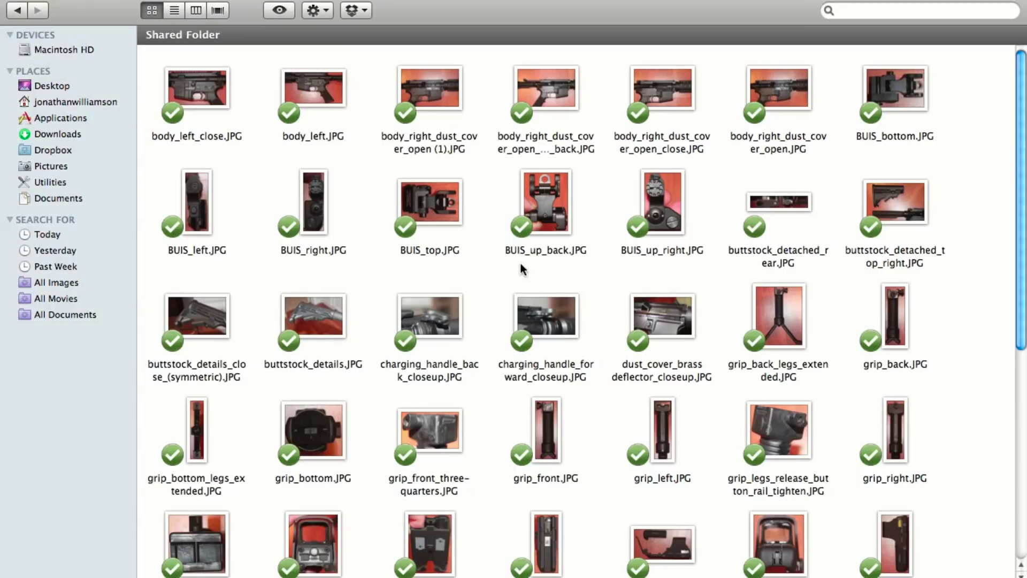
double_click(425, 98)
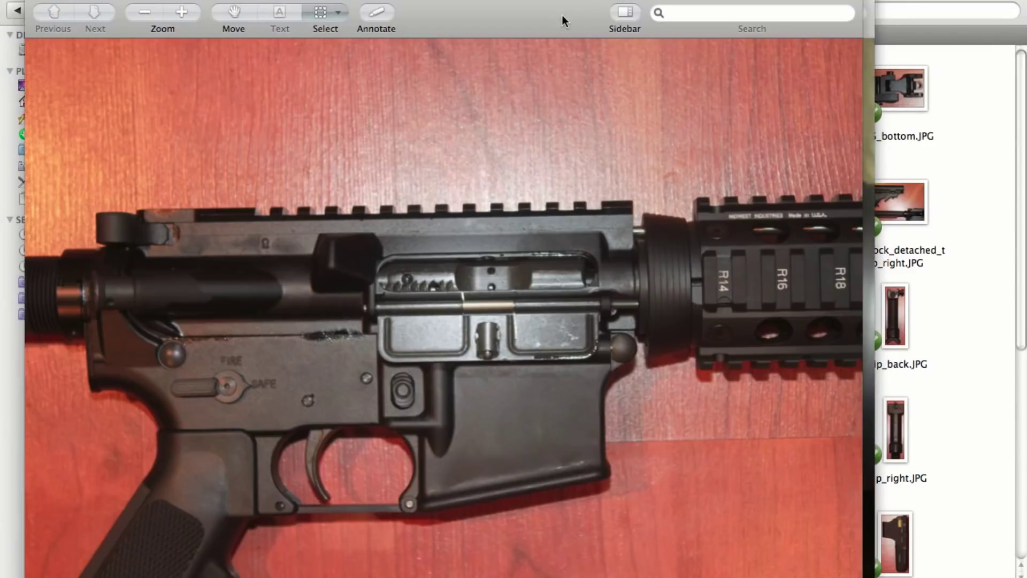
left_click_drag(562, 20, 615, 21)
left_click(245, 13)
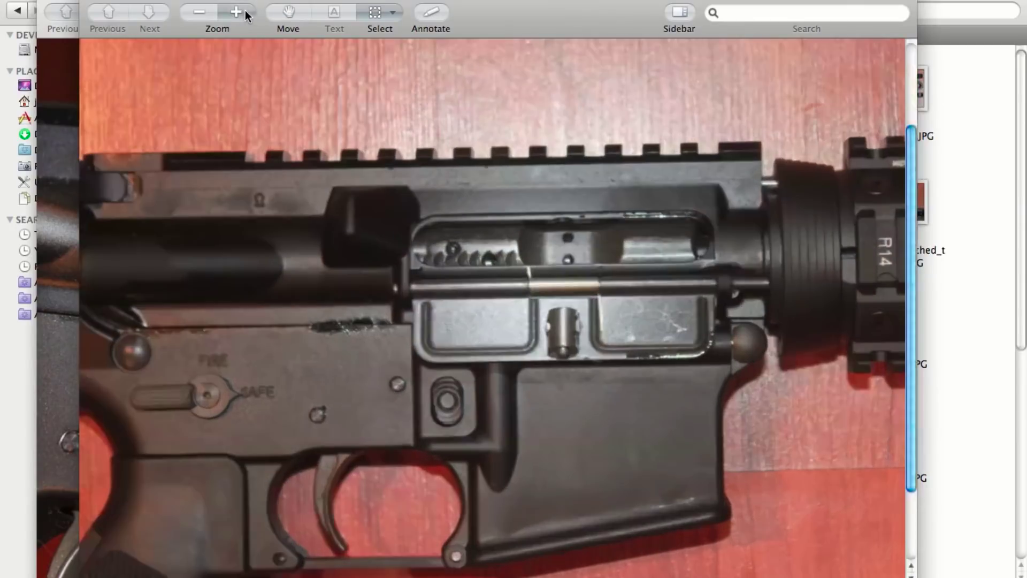
Step: Enlarge the photo to examine the bolt and spring around the open ejection port, then switch back to Blender
left_click(245, 15)
left_click(245, 15)
left_click_drag(509, 122, 380, 287)
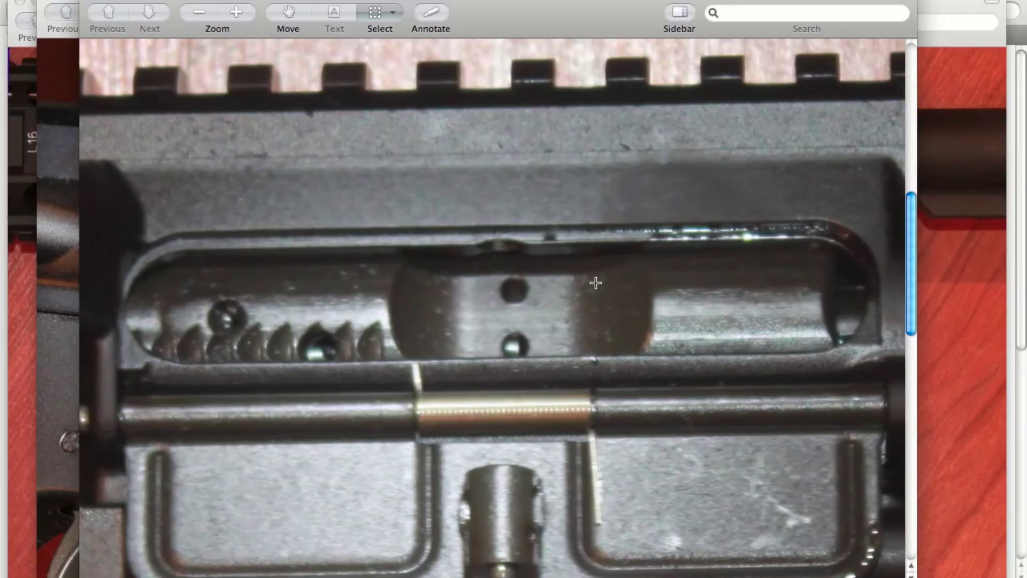
key("super+Tab")
key("super+Tab")
key("super+Tab")
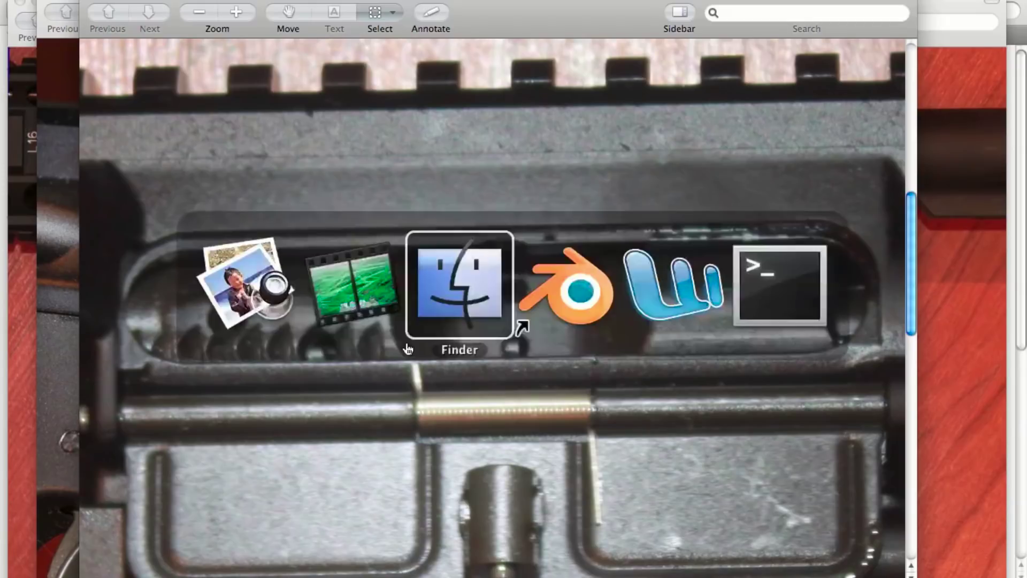
scroll(540, 290, "down", 5)
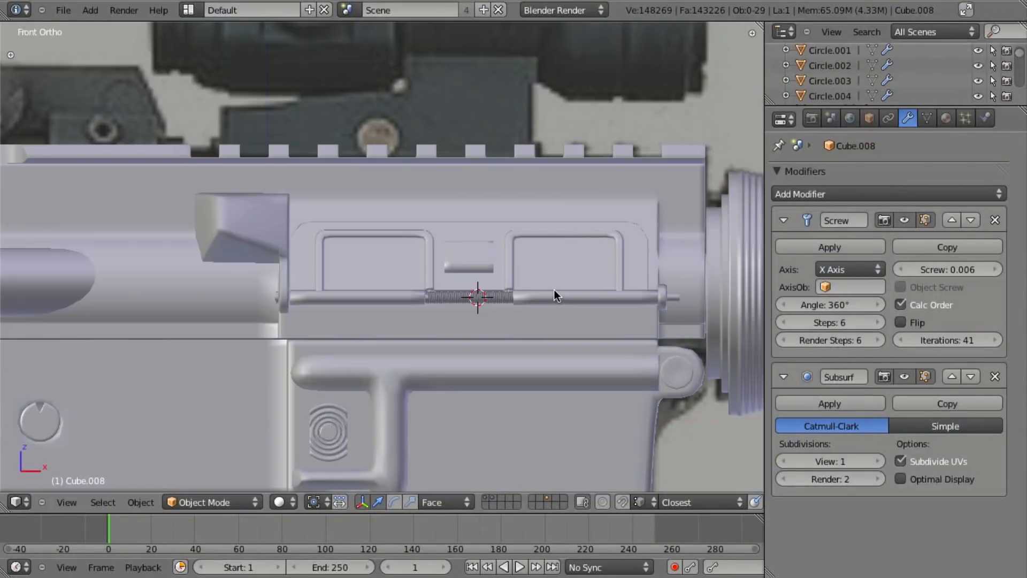
Step: Isolate the receiver body in a maximized 3D viewport and open its mesh for editing
key("ctrl+Up")
scroll(605, 303, "up", 2)
key("z")
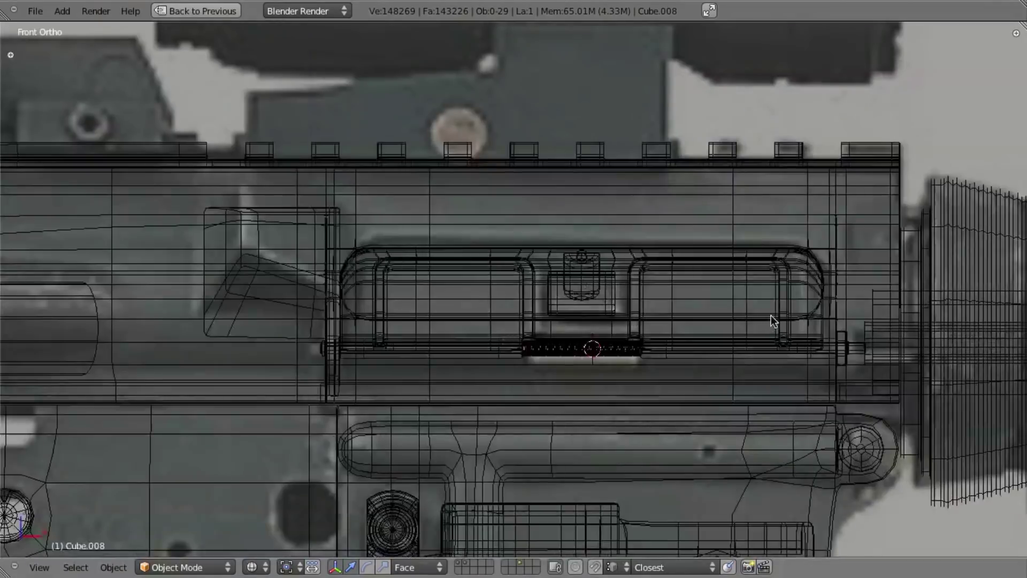
key("z")
right_click(842, 283)
key("z")
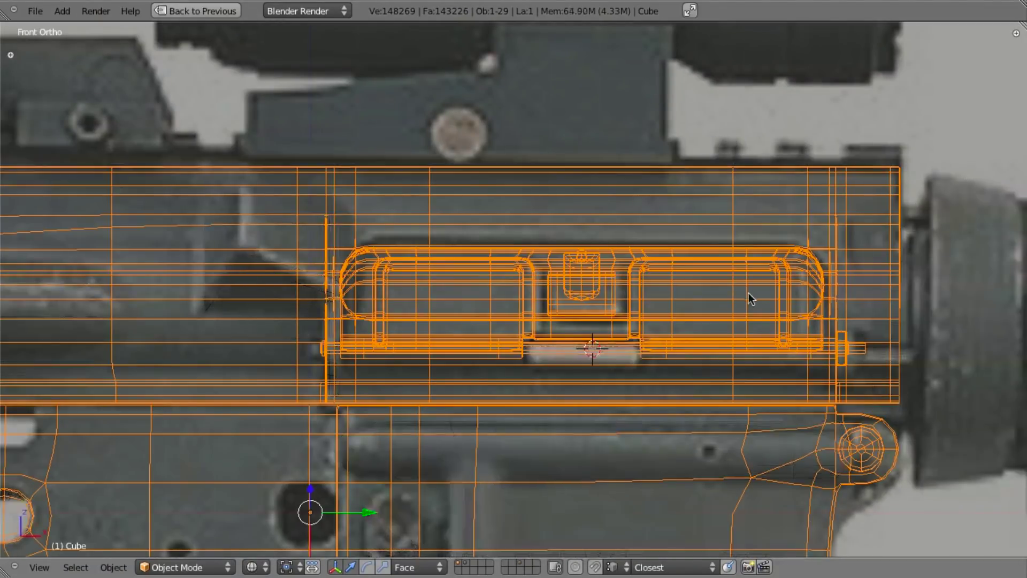
key("z")
mouse_move(666, 303)
middle_mouse_down()
mouse_move(579, 306)
mouse_move(604, 310)
middle_mouse_up()
key("Tab")
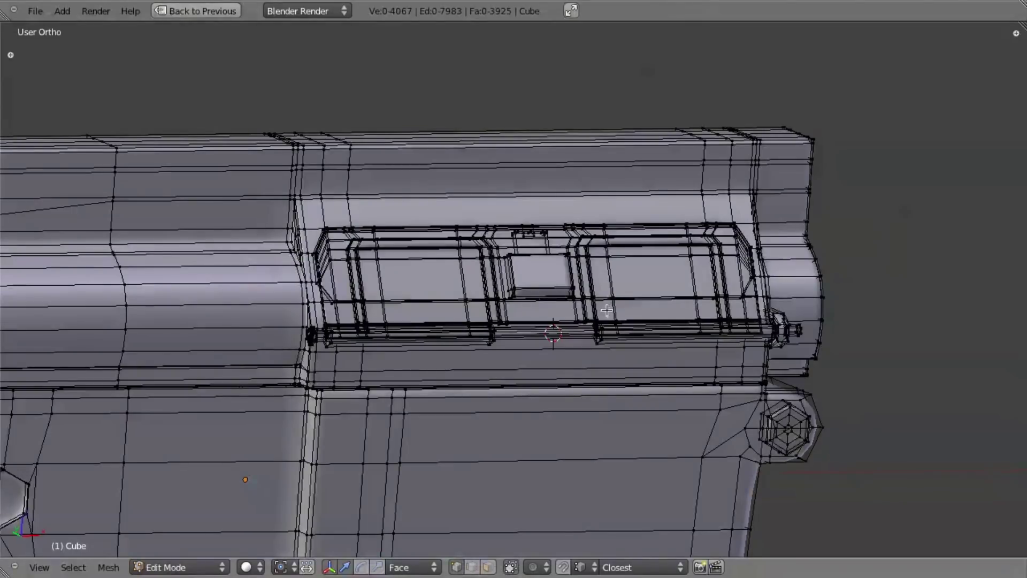
scroll(604, 310, "down", 3)
middle_click_drag(492, 262, 530, 323)
scroll(407, 253, "up", 7)
scroll(530, 323, "down", 3)
middle_click_drag(585, 388, 425, 289, "shift")
scroll(565, 303, "down", 3)
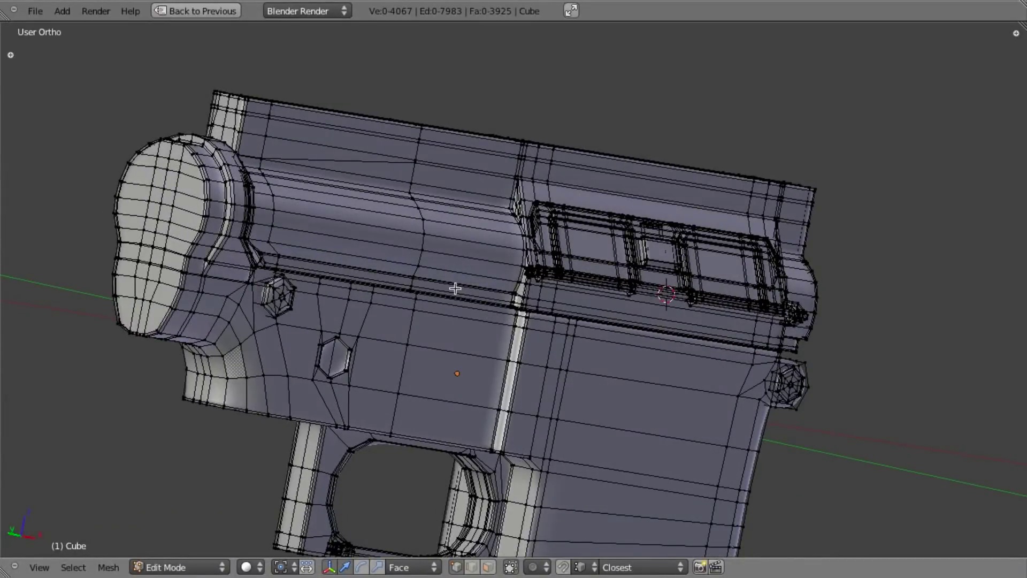
Step: Snap the 3D cursor to two selected centre vertices at the front end of the receiver
key("KP_3")
key("z")
middle_click_drag(582, 294, 542, 295, "shift")
key("z")
scroll(603, 293, "up", 3)
key("z")
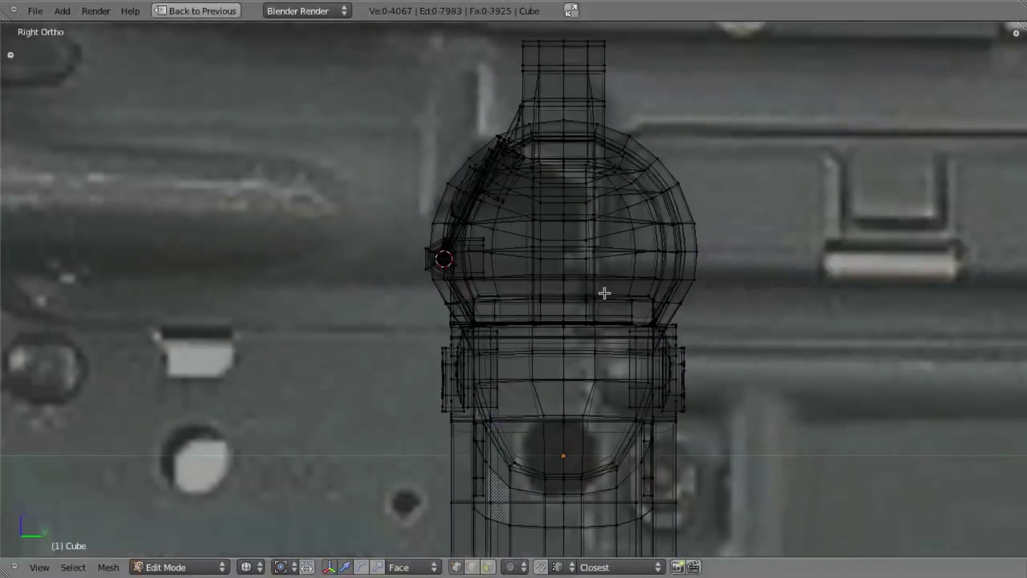
key("z")
right_click(564, 239)
right_click(565, 257, "shift")
key("z")
key("shift+s")
left_click(624, 294)
key("z")
middle_click_drag(624, 295, 619, 304)
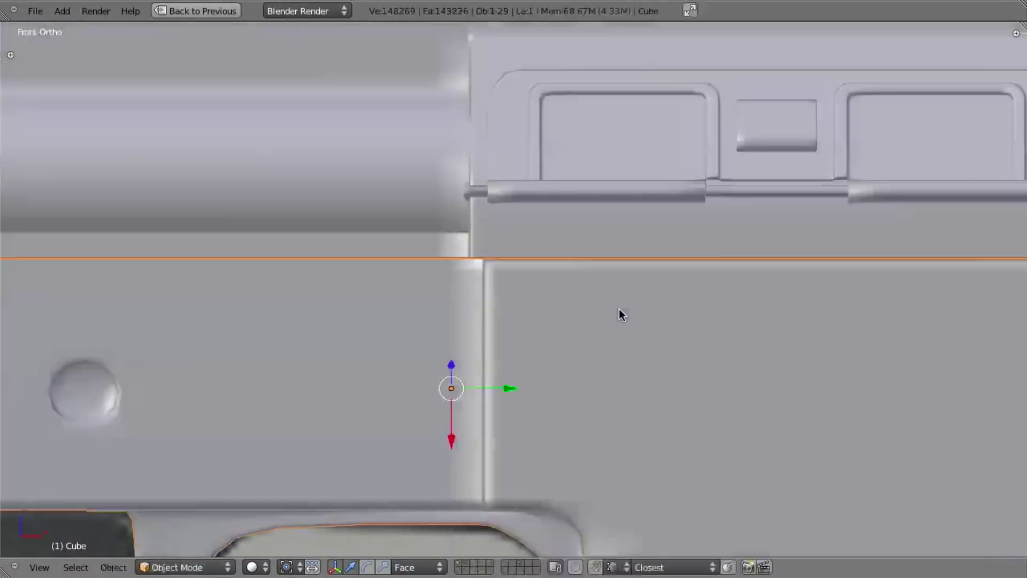
Step: Reveal all hidden objects of the rifle in the front wireframe view
key("z")
scroll(618, 309, "down", 3)
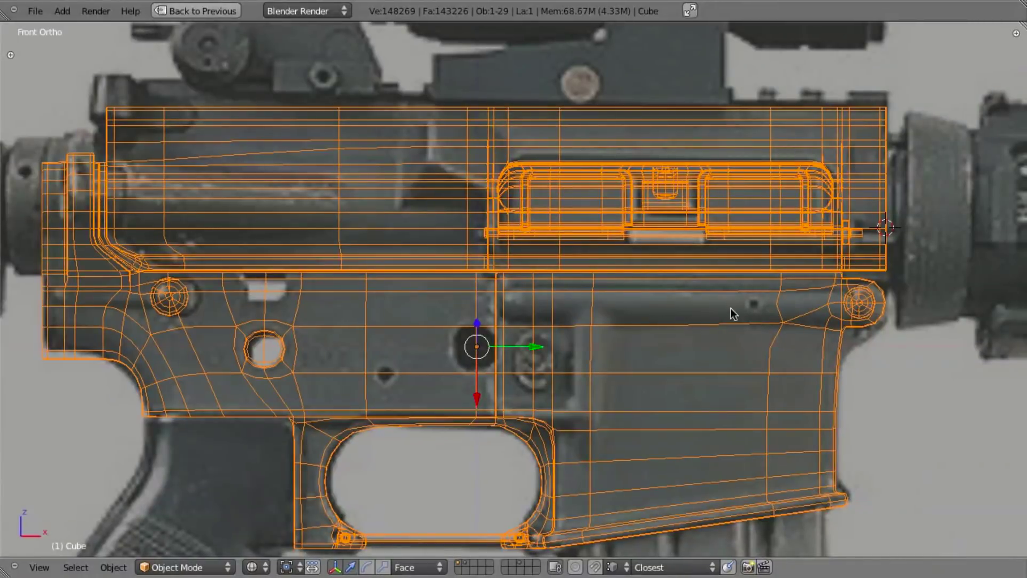
middle_click_drag(749, 309, 684, 317, "shift")
scroll(721, 298, "down", 4)
key("alt+h")
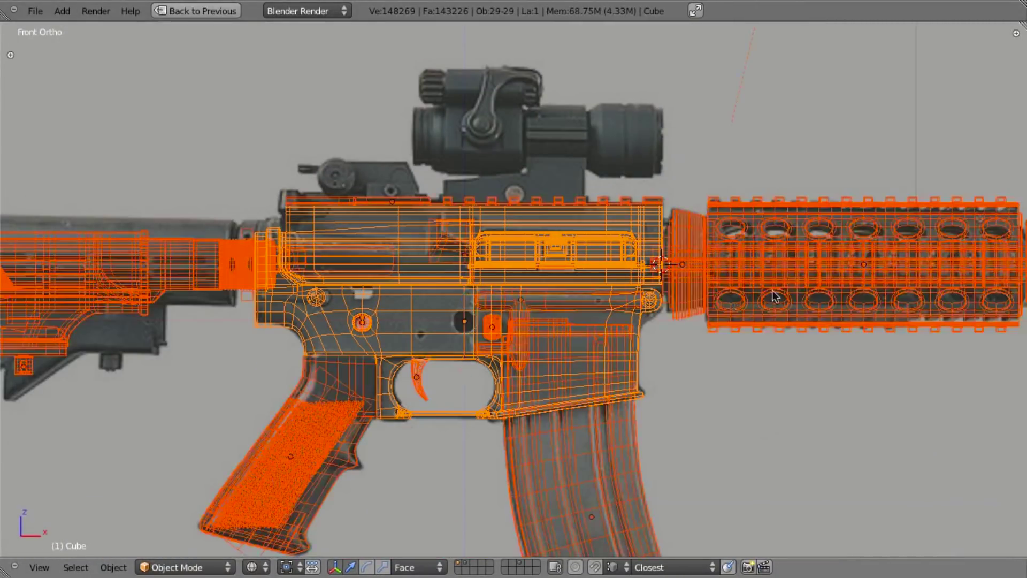
Step: Select the vertex ring at the rear end of the barrel and snap the 3D cursor to it
middle_click_drag(773, 291, 659, 298, "shift")
scroll(650, 298, "up", 3)
right_click(593, 226)
key("Tab")
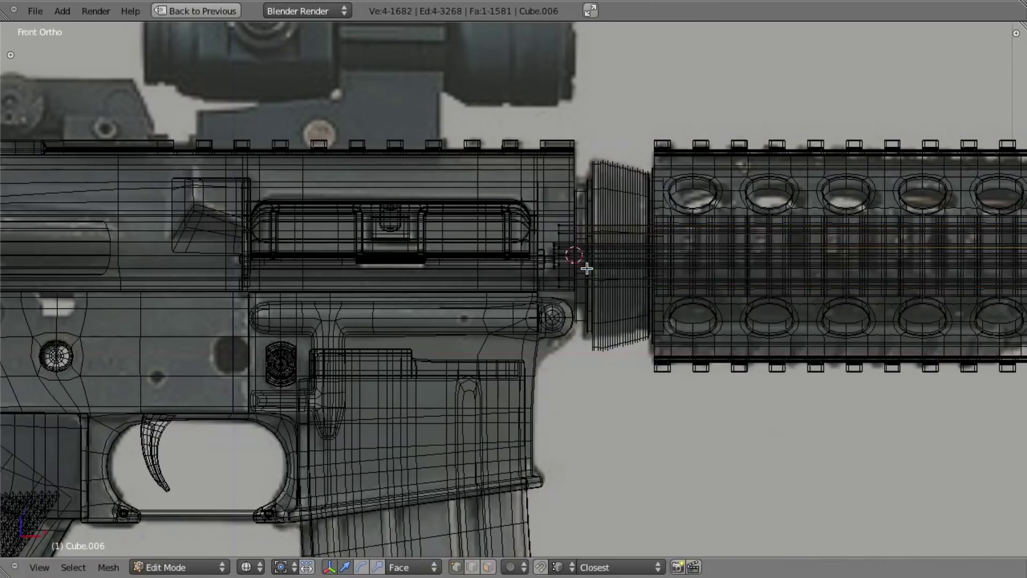
right_click(558, 226, "alt")
scroll(577, 321, "up", 3)
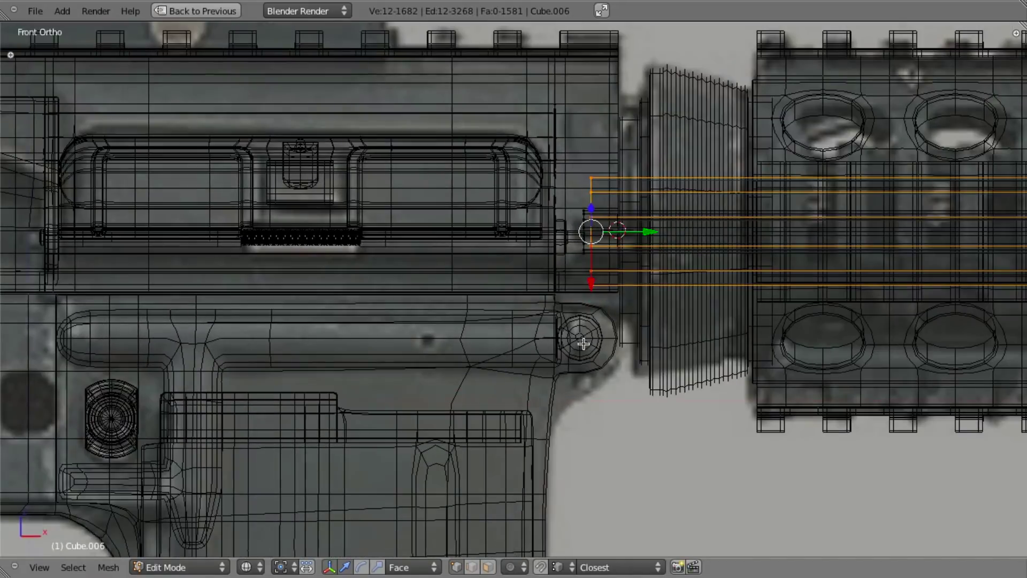
key("shift+s")
left_click(583, 343)
key("Tab")
scroll(583, 342, "down", 3)
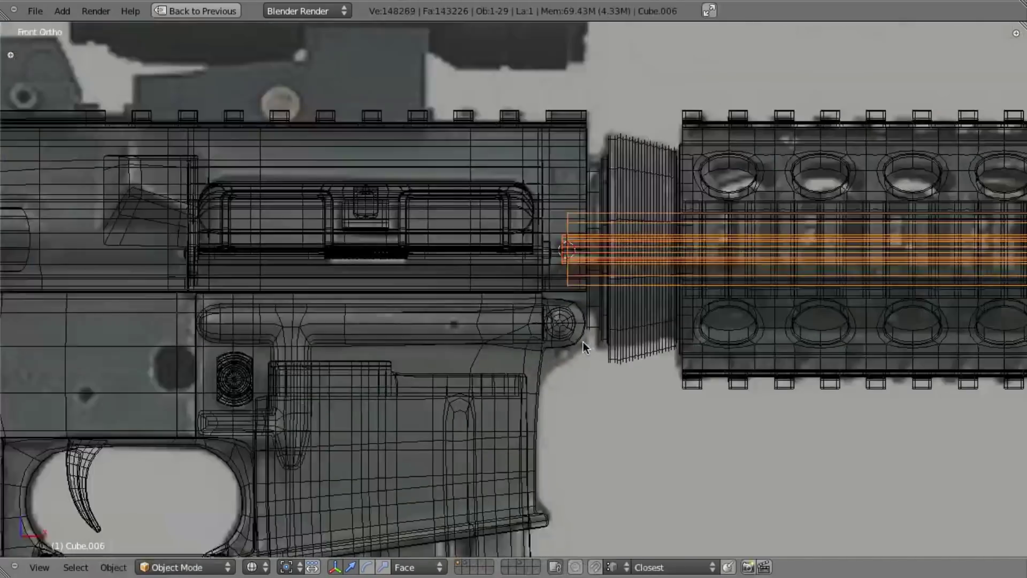
Step: Duplicate the barrel's rear vertex ring in place and separate the copy into its own object
middle_click_drag(563, 290, 628, 354, "shift")
scroll(628, 354, "up", 2)
key("Tab")
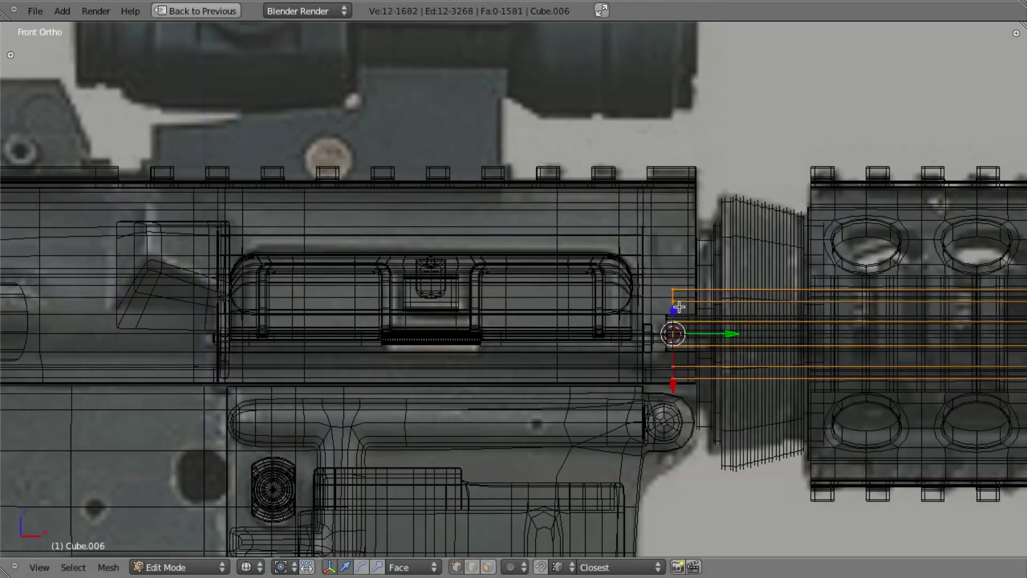
key("shift+d")
right_click(735, 343)
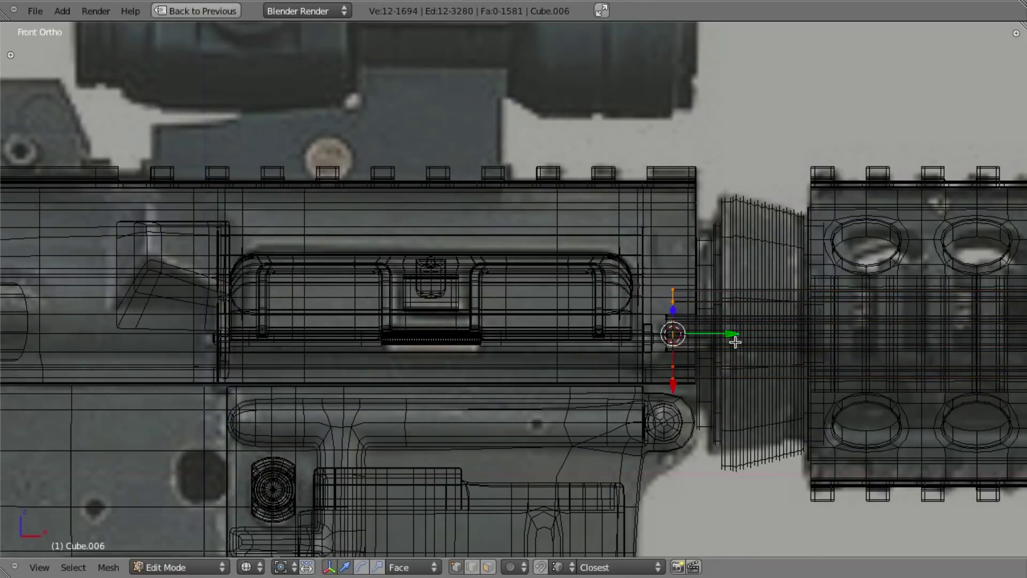
key("p")
left_click(735, 343)
key("Tab")
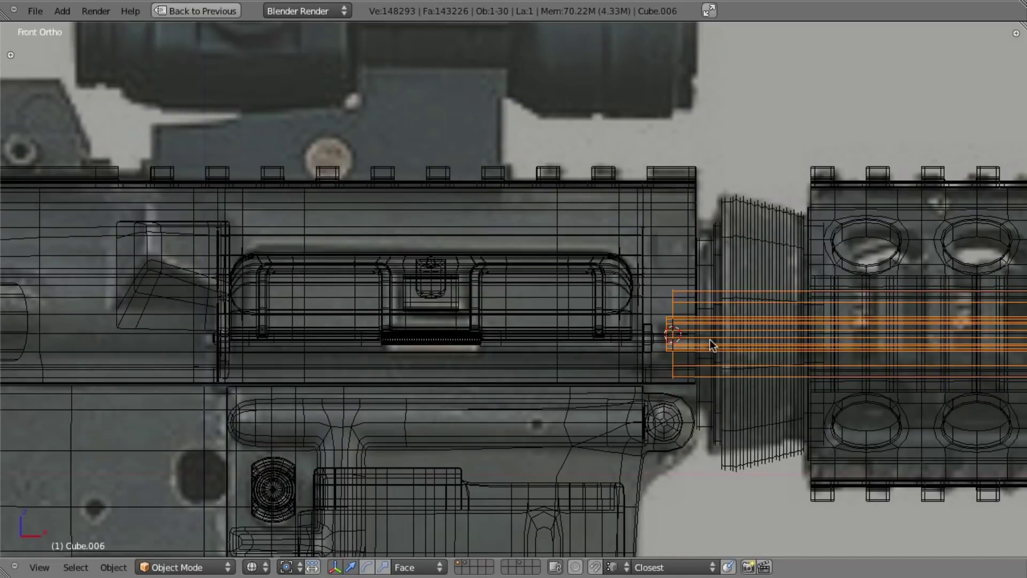
Step: Select the separated ring object and set its origin to its geometry
right_click(672, 299)
right_click(672, 300)
scroll(749, 369, "down", 4)
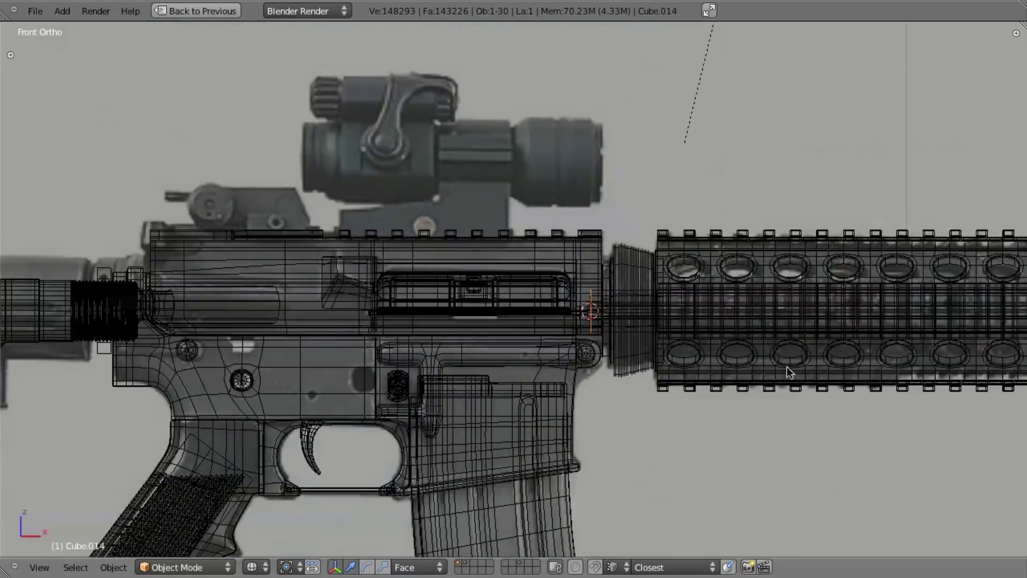
scroll(791, 364, "down", 3)
scroll(790, 365, "up", 2)
key("shift+ctrl+alt+c")
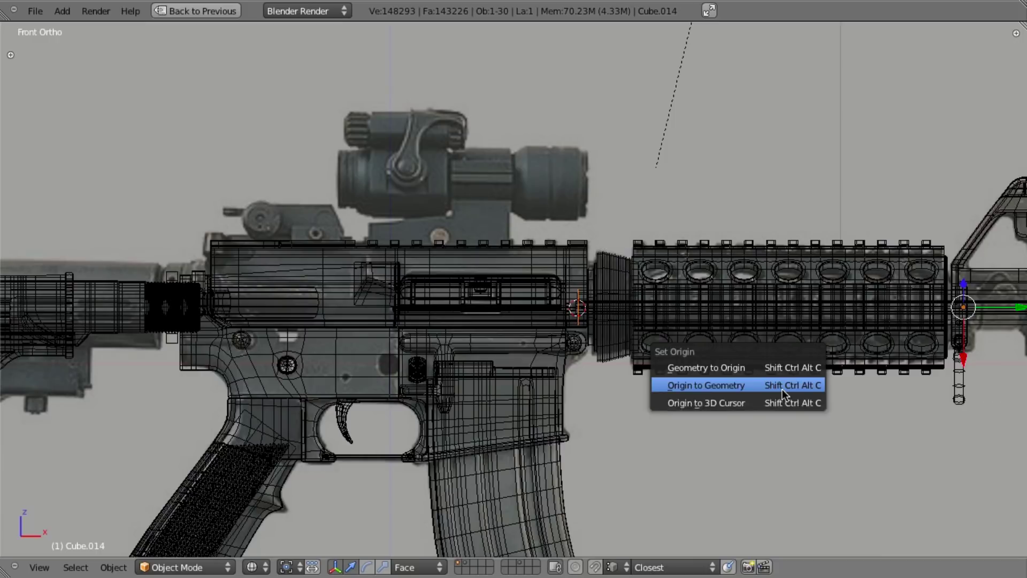
left_click(781, 389)
scroll(779, 390, "up", 8)
scroll(743, 369, "down", 3)
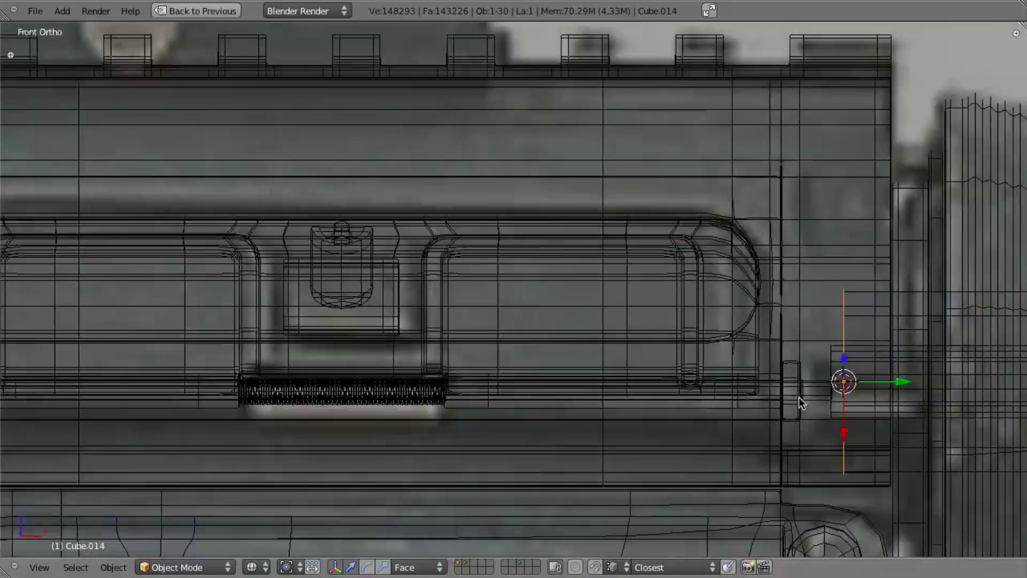
key("g")
key("y")
key("Escape")
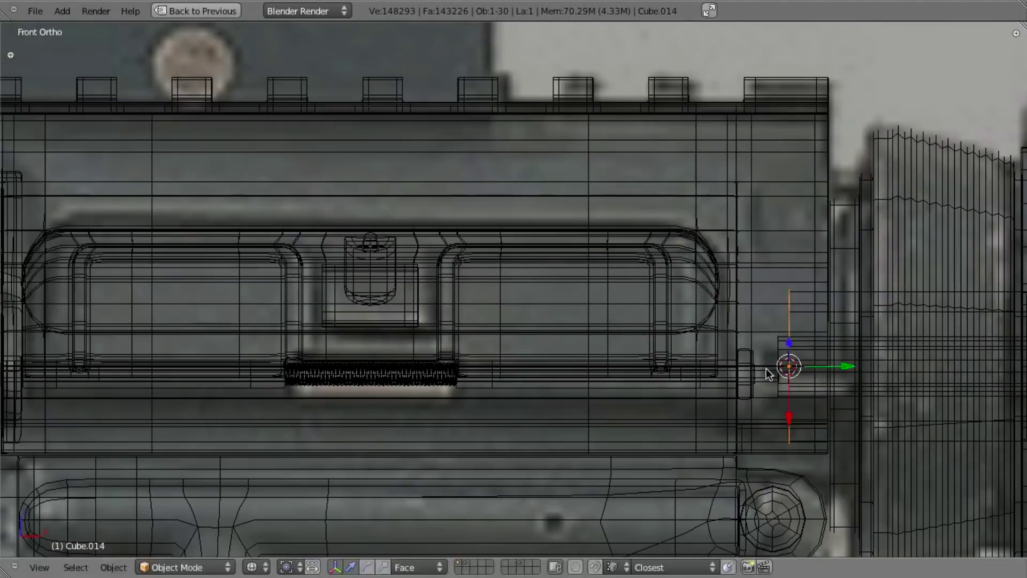
Step: Move the ring backward along the X axis into the receiver, near the front end of the ejection port
scroll(797, 368, "down", 3)
key("g")
key("x")
scroll(789, 366, "down", 5)
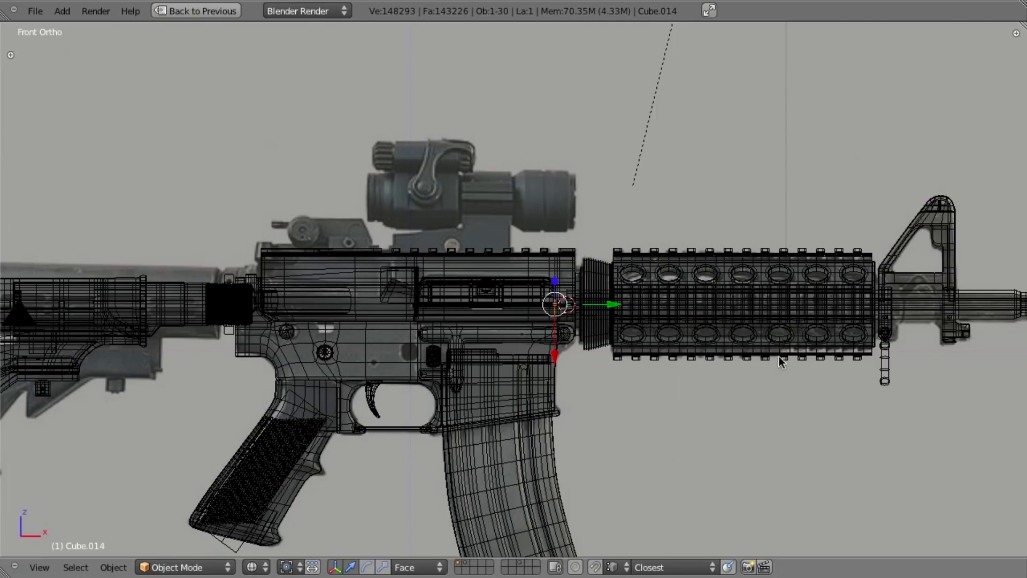
scroll(791, 354, "up", 6)
key("z")
key("z")
mouse_move(681, 298)
middle_mouse_down()
mouse_move(614, 313)
mouse_move(636, 329)
middle_mouse_up()
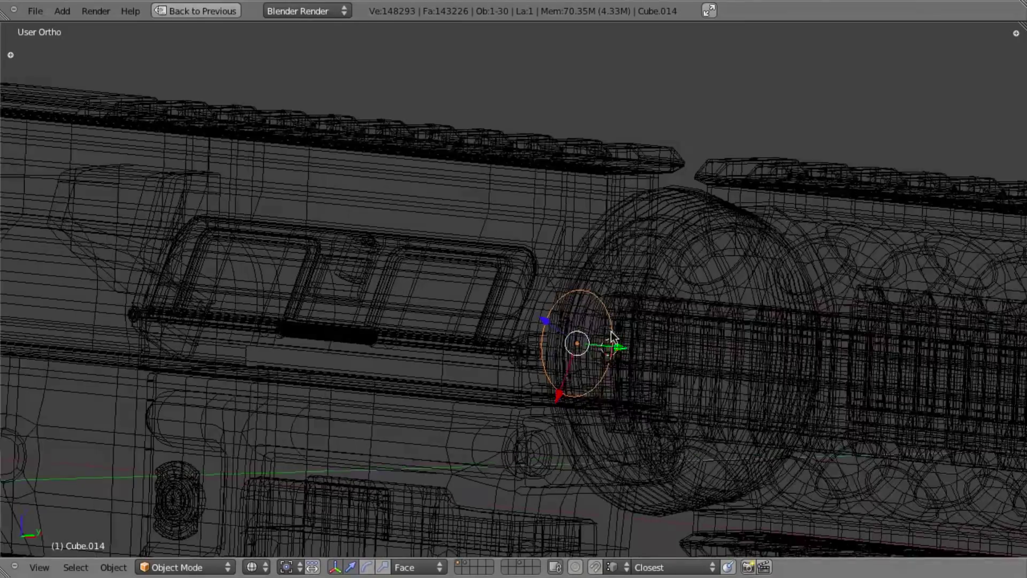
Step: Open the ring's mesh for editing and scale the whole ring inside the front of the receiver
key("Tab")
key("KP_3")
key("KP_1")
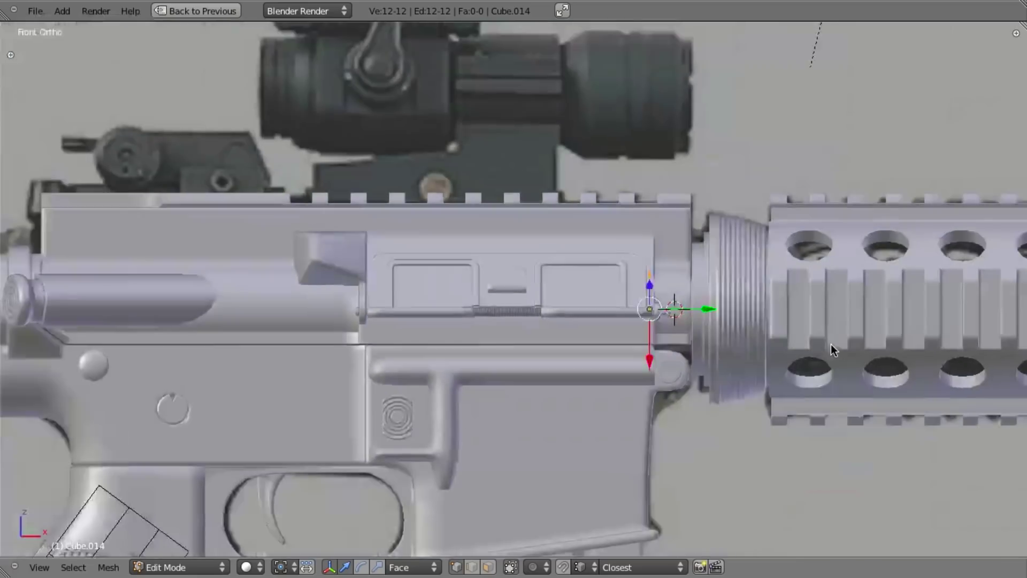
key("z")
middle_click_drag(792, 344, 637, 336, "shift")
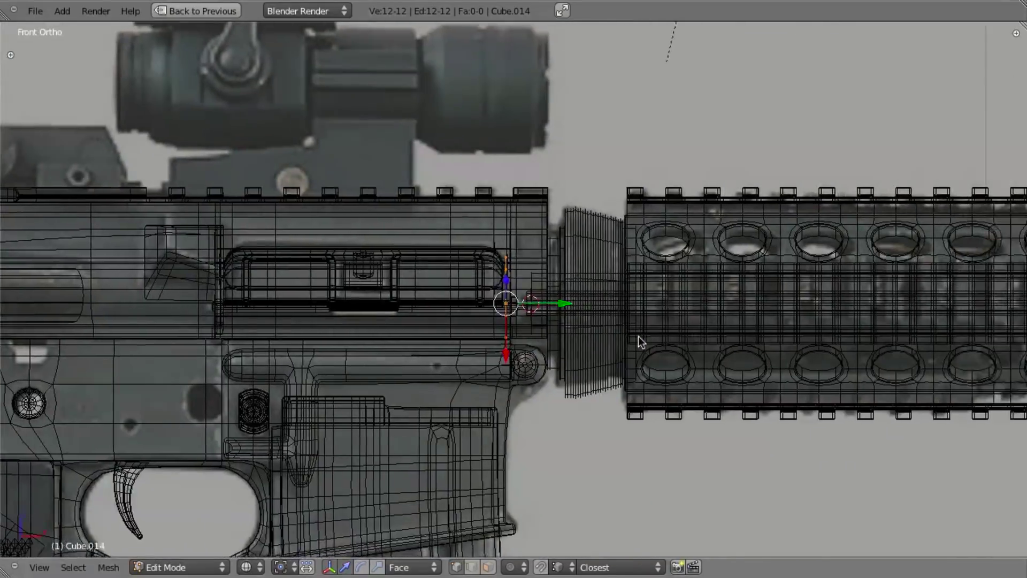
scroll(640, 336, "up", 1)
scroll(639, 336, "up", 3)
key("z")
middle_click_drag(508, 267, 566, 283)
key("z")
key("z")
key("s")
left_click(594, 375)
key("z")
mouse_move(593, 372)
middle_mouse_down()
mouse_move(569, 357)
mouse_move(505, 350)
mouse_move(540, 355)
mouse_move(620, 426)
middle_mouse_up()
key("s")
left_click(614, 416)
Step: Zoom out and pan the open dust cover photo in Preview to study the ejection port, then return to Blender
key("super+Tab")
scroll(614, 417, "down", 5)
scroll(614, 417, "up", 4)
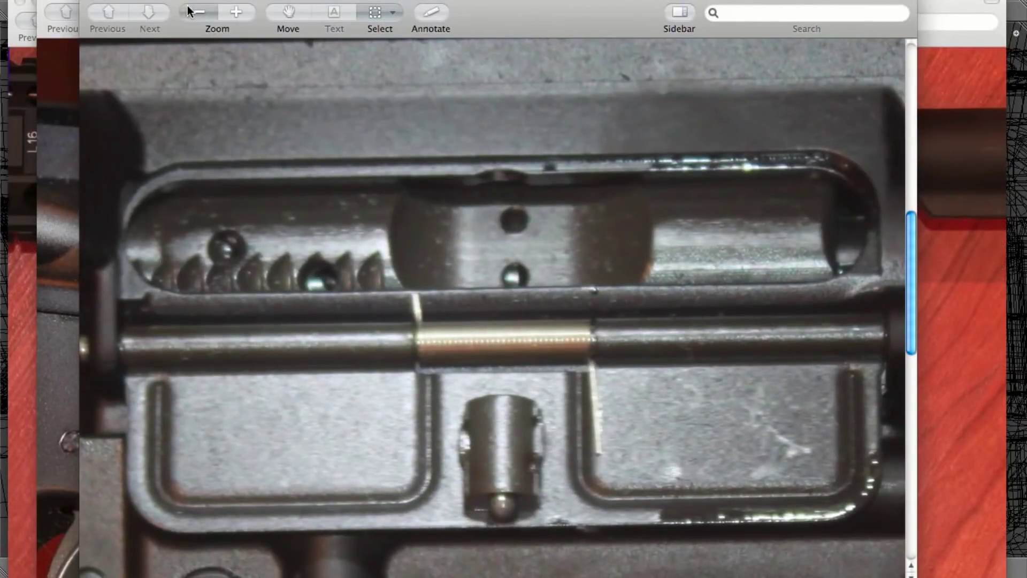
left_click(199, 12)
scroll(458, 159, "up", 3)
left_click_drag(661, 293, 440, 293)
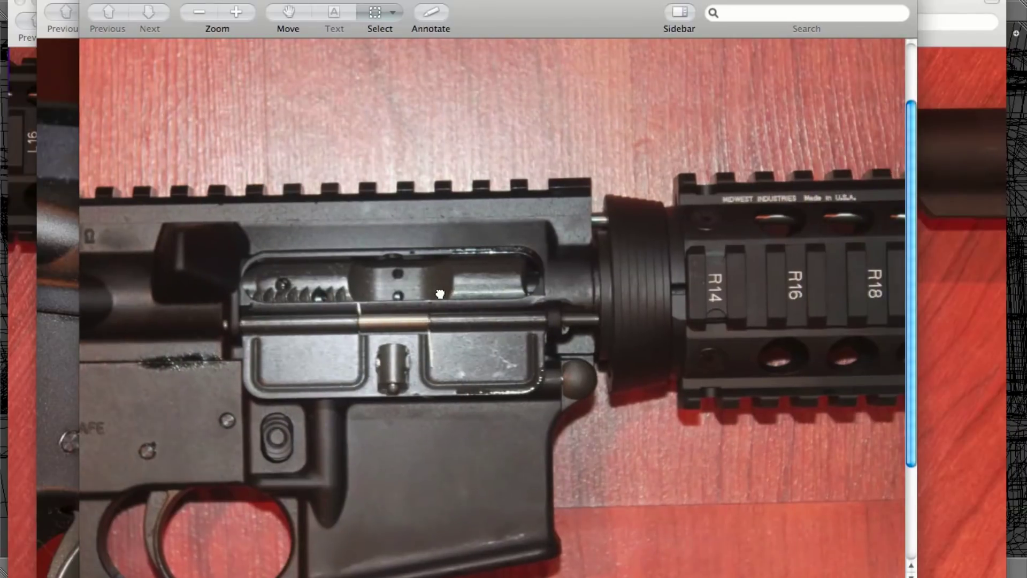
key("super+Tab")
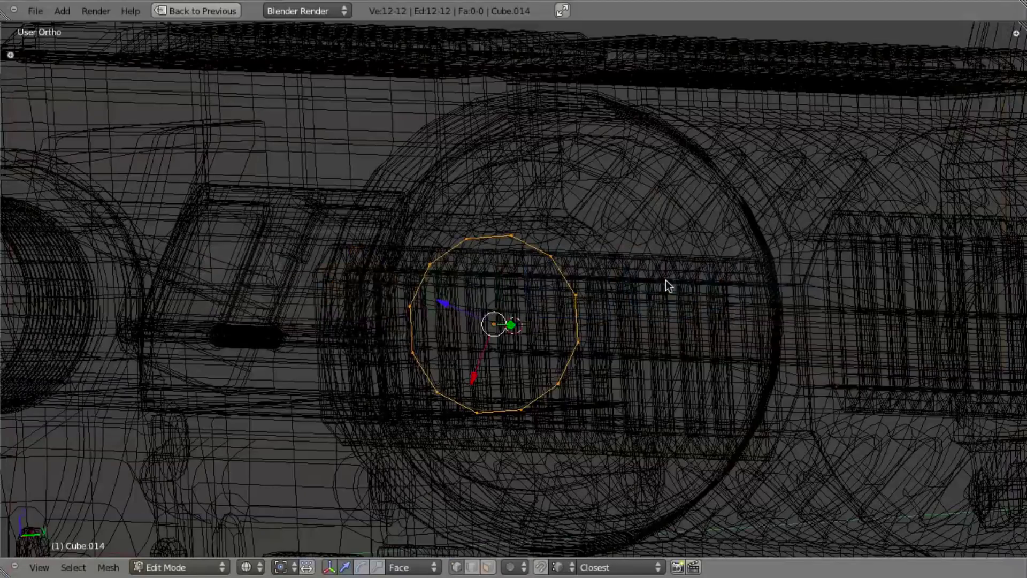
Step: Compare the front view of the model with the open dust cover photo, ending back in Blender
key("KP_1")
key("z")
scroll(666, 280, "down", 3)
middle_click_drag(700, 289, 565, 319, "shift")
key("KP_1")
key("super+Tab")
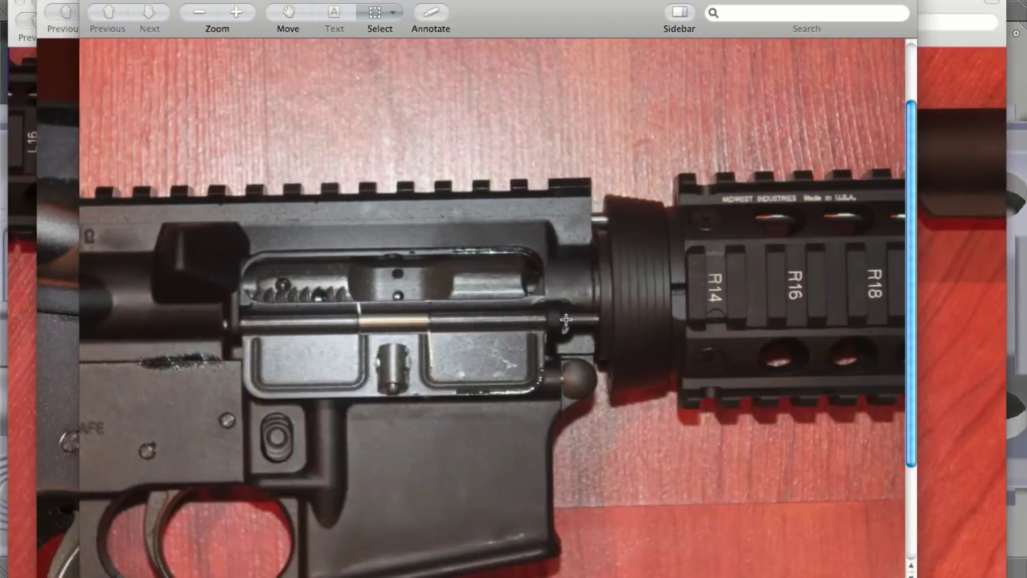
key("super+Tab")
scroll(658, 321, "down", 3)
key("z")
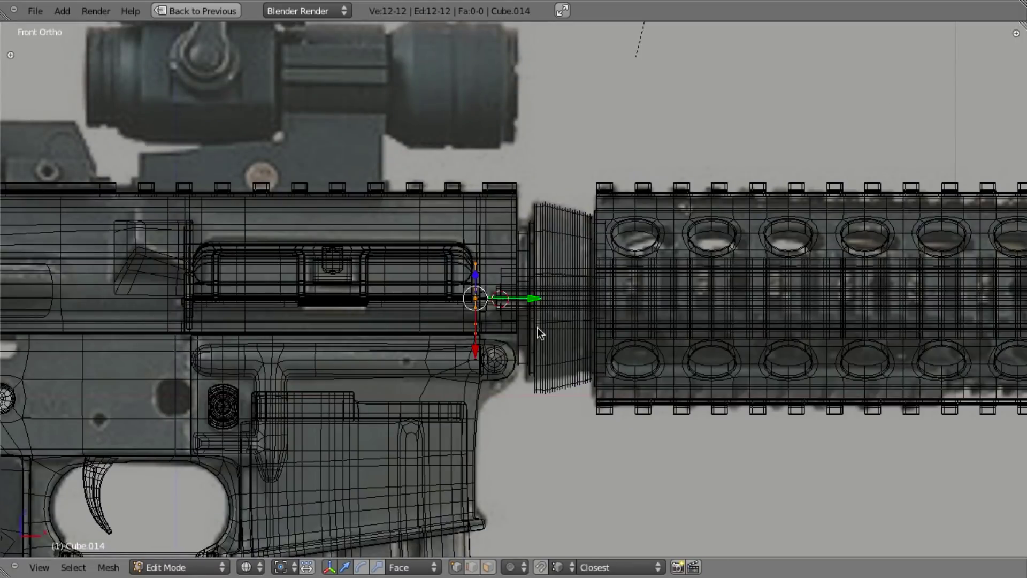
Step: Inspect the barrel, the ribbed ring behind the handguard, and the receiver mesh near the ejection port's front end
key("Tab")
right_click(515, 323)
right_click(543, 251, "shift")
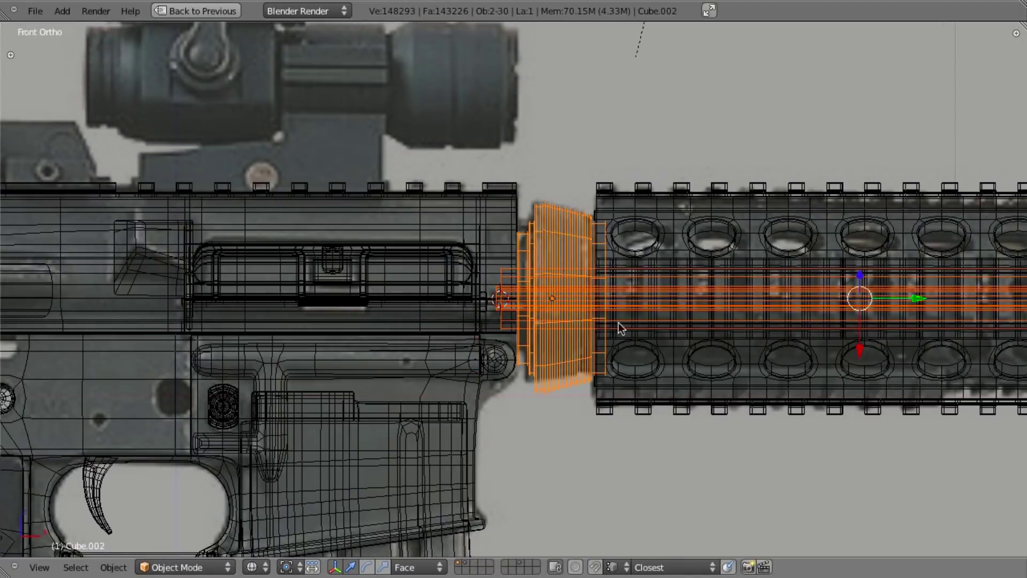
scroll(674, 332, "down", 6)
scroll(675, 332, "up", 9)
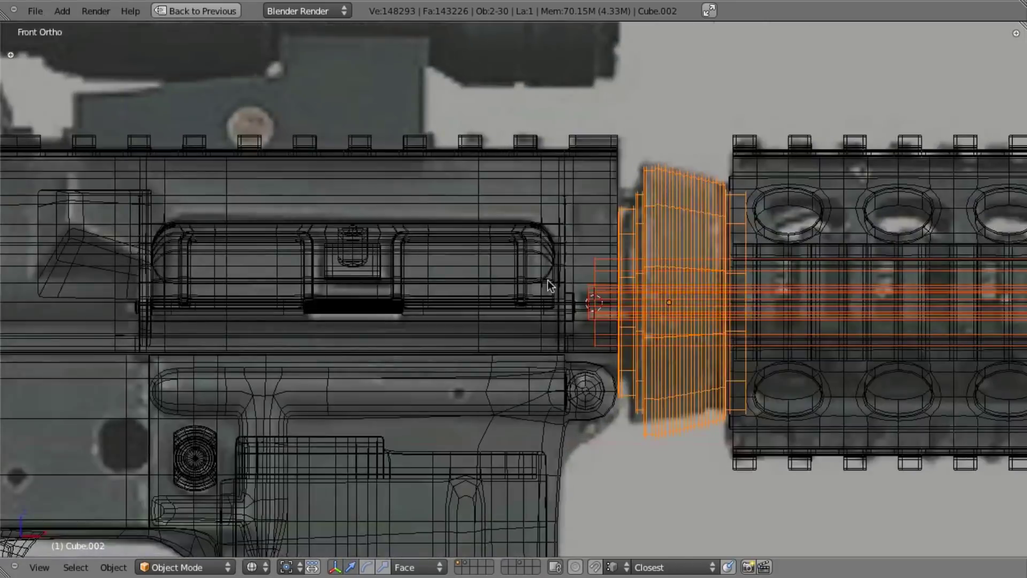
right_click(553, 246)
key("Tab")
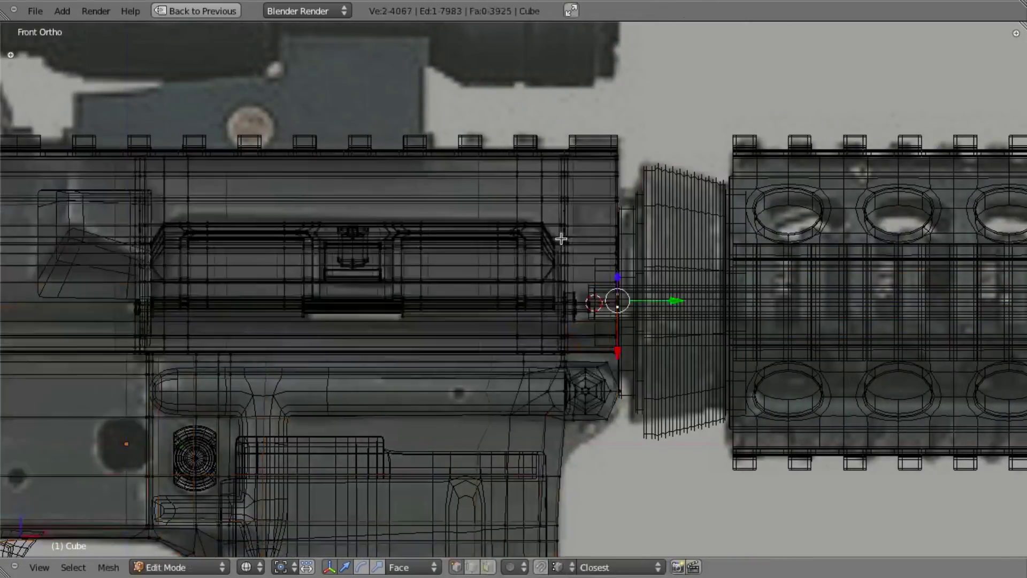
scroll(561, 239, "down", 1)
middle_click_drag(562, 238, 524, 277)
scroll(525, 278, "up", 4)
key("Tab")
Step: Reselect the separated ring for editing and rescale all of its vertices around the barrel axis
right_click(576, 255)
middle_click_drag(576, 255, 505, 306)
key("Tab")
key("KP_3")
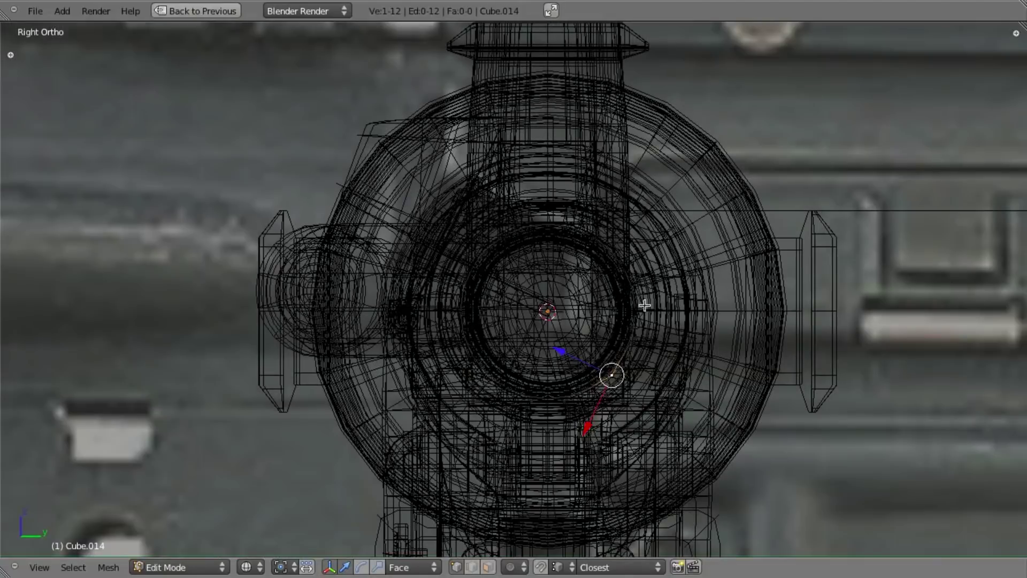
key("s")
left_click(708, 363)
key("z")
middle_click_drag(374, 235, 444, 293)
key("z")
key("s")
left_click(412, 293)
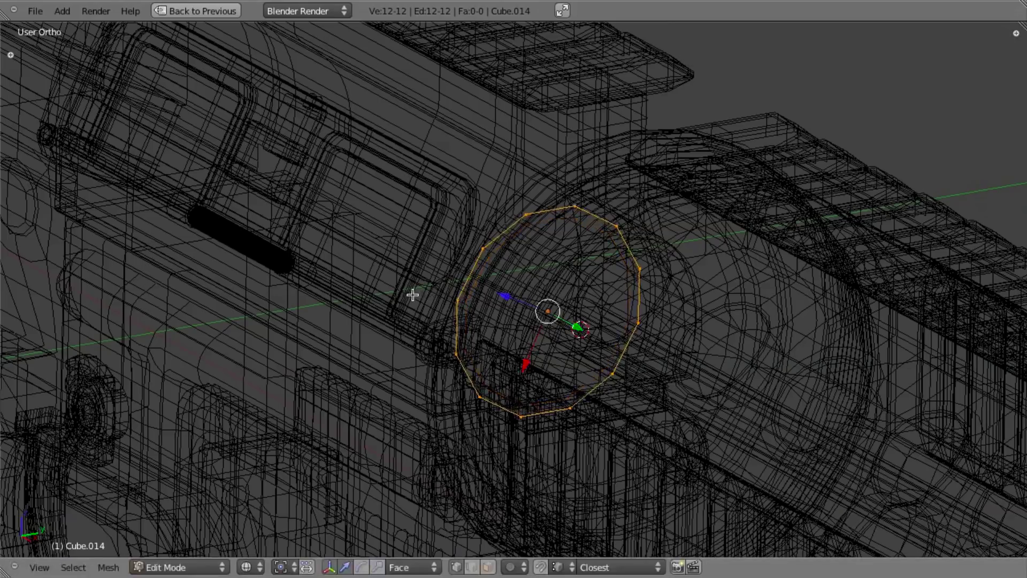
Step: Extrude the ring rearward along its axis into a tube spanning the length of the ejection port
key("KP_3")
key("KP_1")
key("e")
key("y")
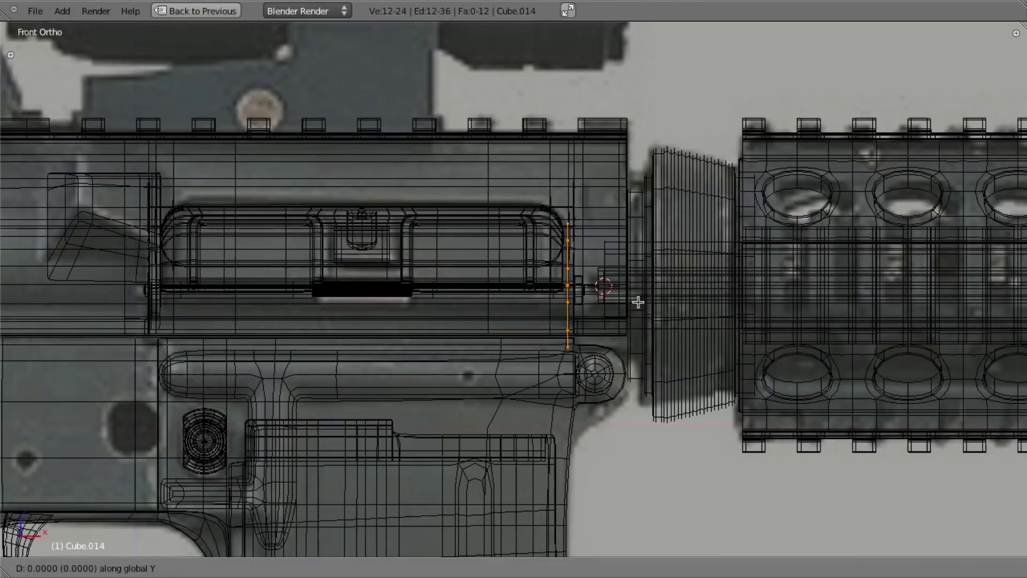
left_click(358, 295)
key("z")
mouse_move(448, 308)
middle_mouse_down()
mouse_move(487, 334)
mouse_move(564, 332)
mouse_move(557, 300)
middle_mouse_up()
key("z")
key("z")
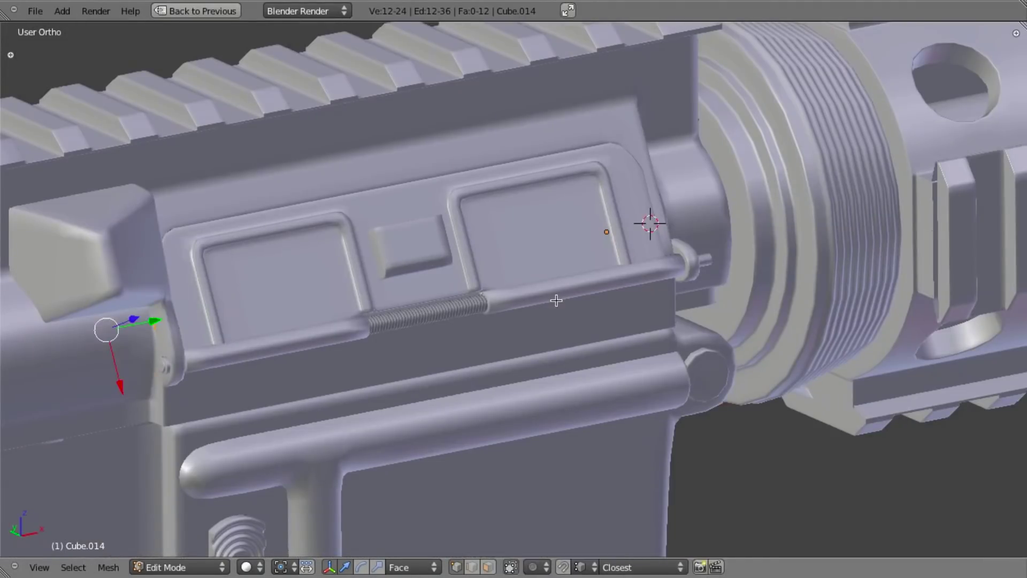
Step: Select the dust cover, its latch, hinge rod and end pieces in the receiver mesh and separate them into their own object
key("Tab")
right_click(463, 253)
key("z")
key("Tab")
key("z")
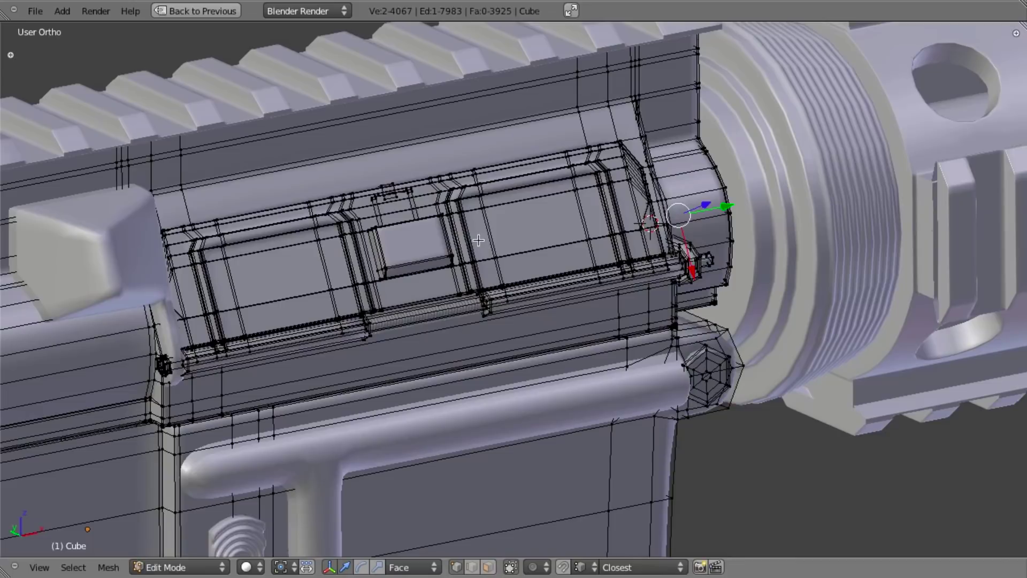
key("l")
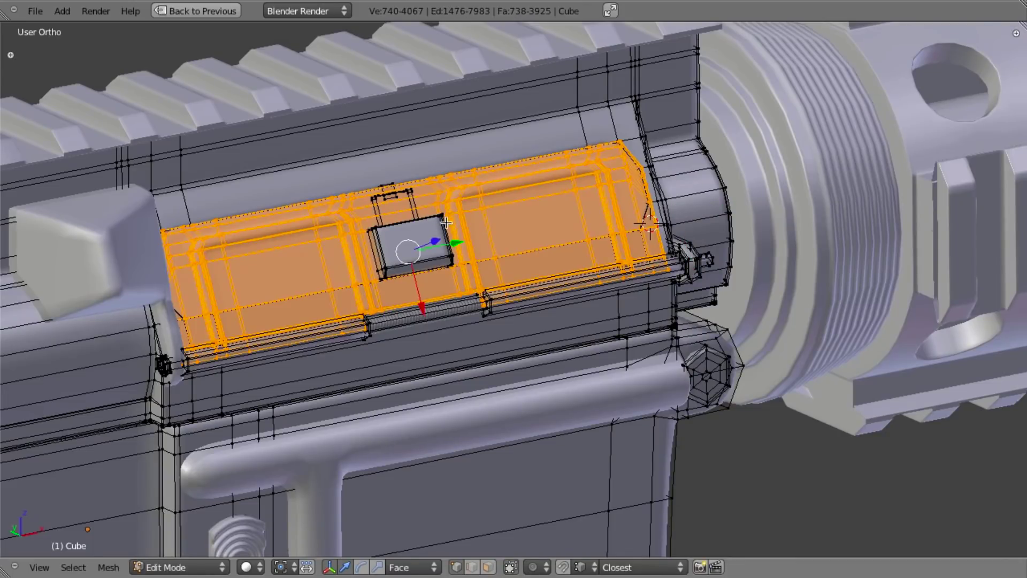
key("l")
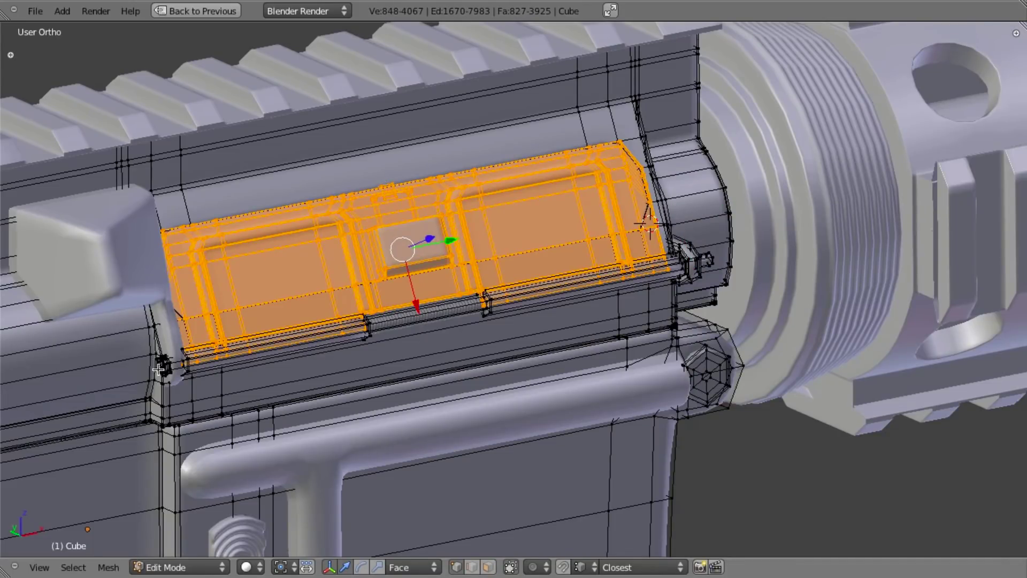
key("l")
key("l")
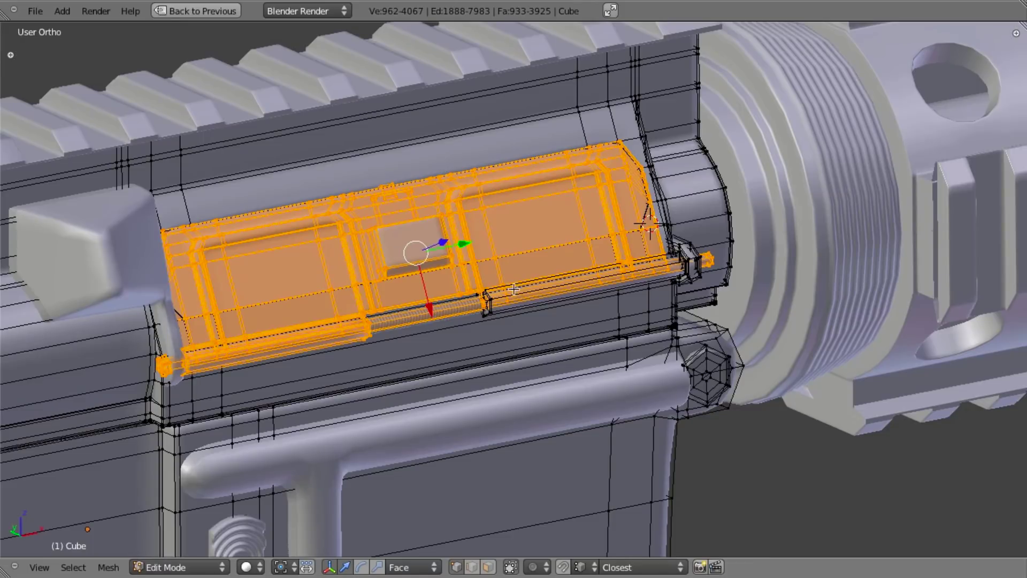
key("l")
scroll(724, 294, "up", 3)
key("l")
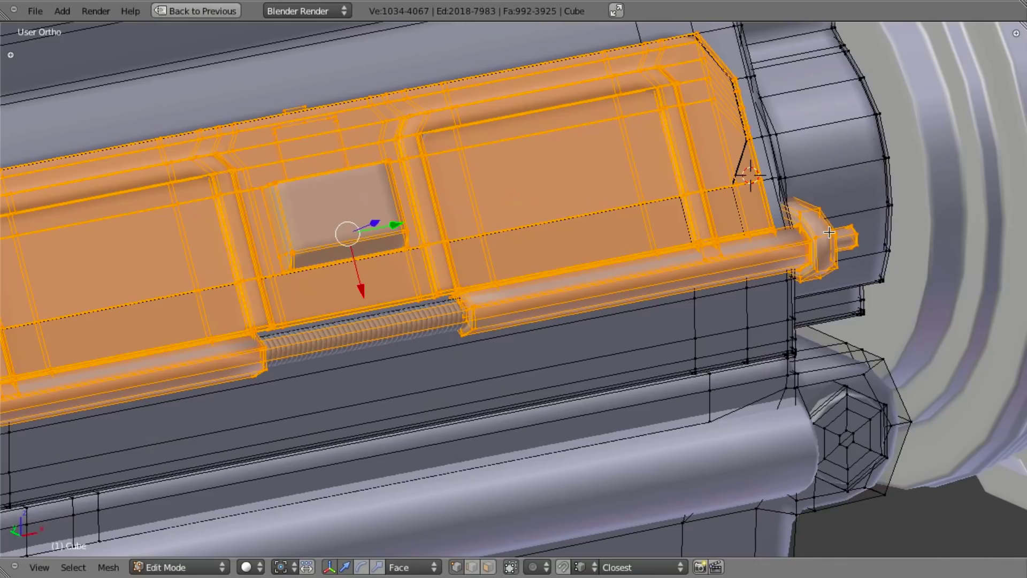
key("p")
left_click(823, 232)
scroll(704, 291, "down", 5)
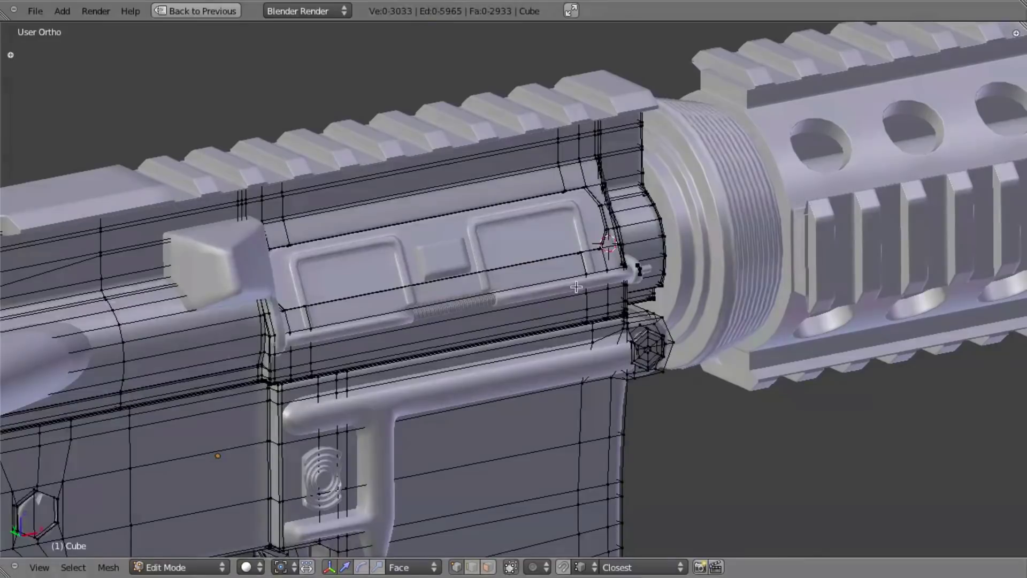
Step: Leave mesh editing and hide the separated dust cover object to expose the ejection port
key("Tab")
right_click(544, 266)
key("h")
scroll(550, 304, "up", 3)
Step: Select the inner edge loop of the receiver's ejection port and move it along its face-oriented Z axis, checking against the reference photo
right_click(707, 232)
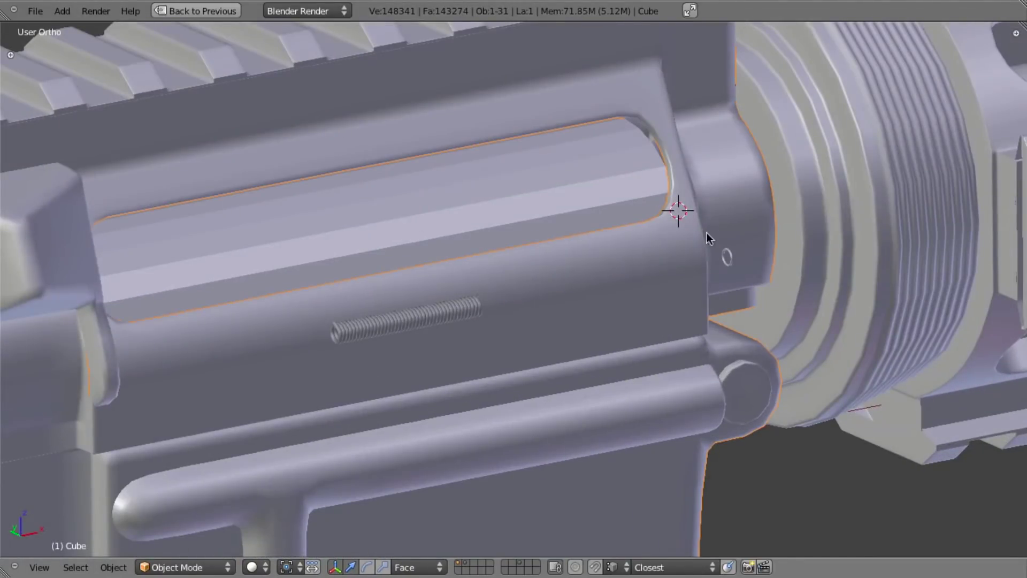
scroll(608, 222, "down", 4)
middle_click_drag(611, 227, 232, 291)
key("Tab")
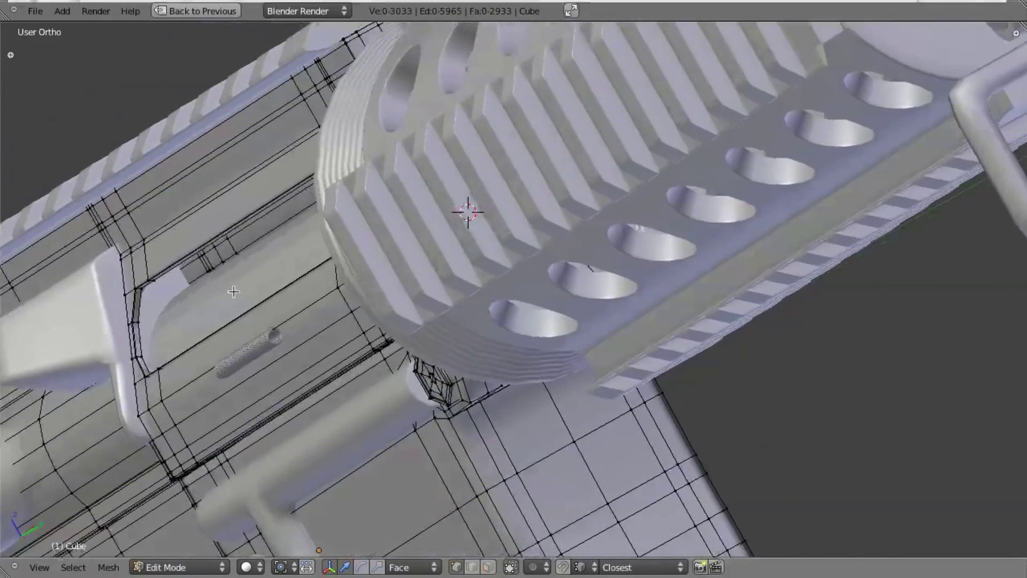
key("super+Tab")
key("super+Tab")
middle_click_drag(410, 291, 206, 272)
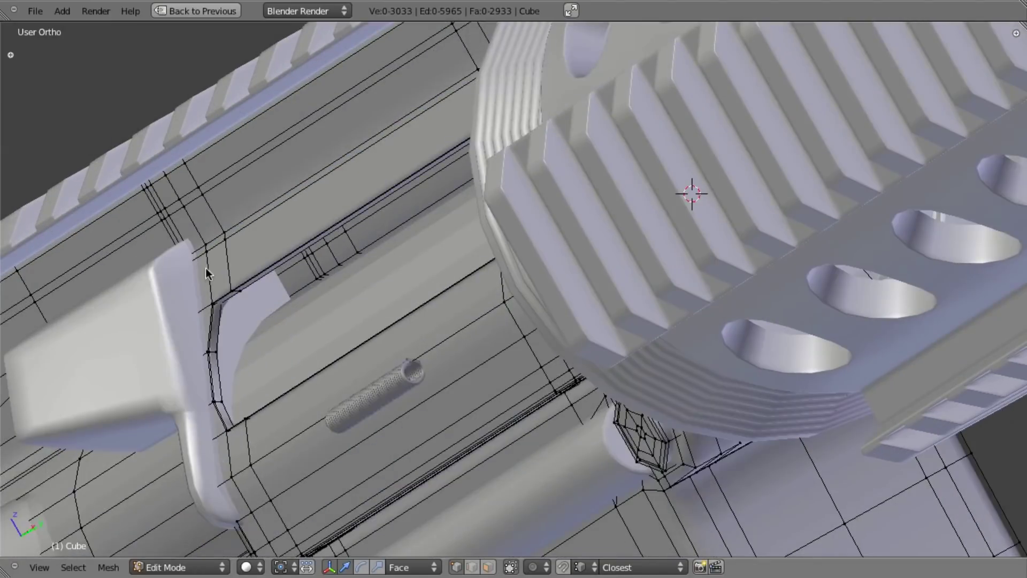
right_click(275, 262, "alt")
key("z")
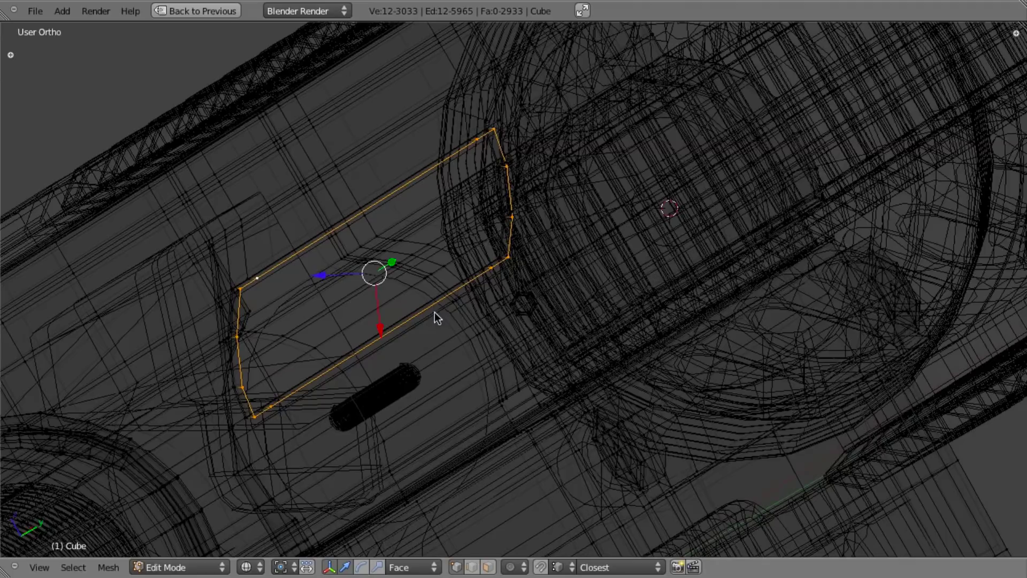
key("g")
key("z")
key("z")
left_click(466, 306)
key("z")
mouse_move(402, 293)
middle_mouse_down()
mouse_move(554, 258)
mouse_move(534, 255)
mouse_move(537, 275)
mouse_move(489, 256)
mouse_move(512, 248)
middle_mouse_up()
key("super+Tab")
key("super+Tab")
scroll(489, 255, "up", 3)
Step: Scale all of the tube's vertices up about the barrel axis, locking X, so it fits close behind the port
key("Tab")
right_click(512, 228, "shift")
key("Tab")
key("a")
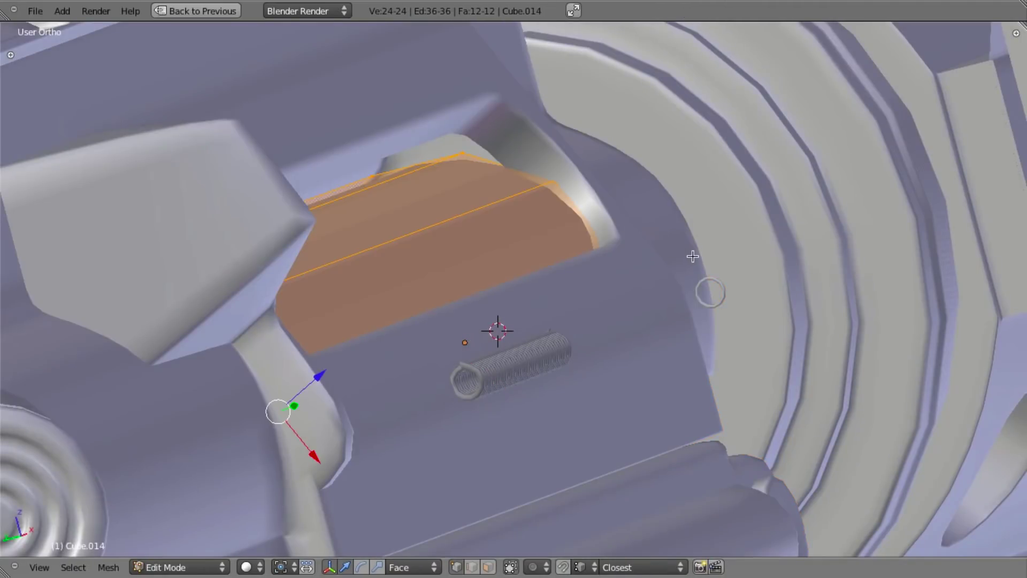
key("s")
key("shift+x")
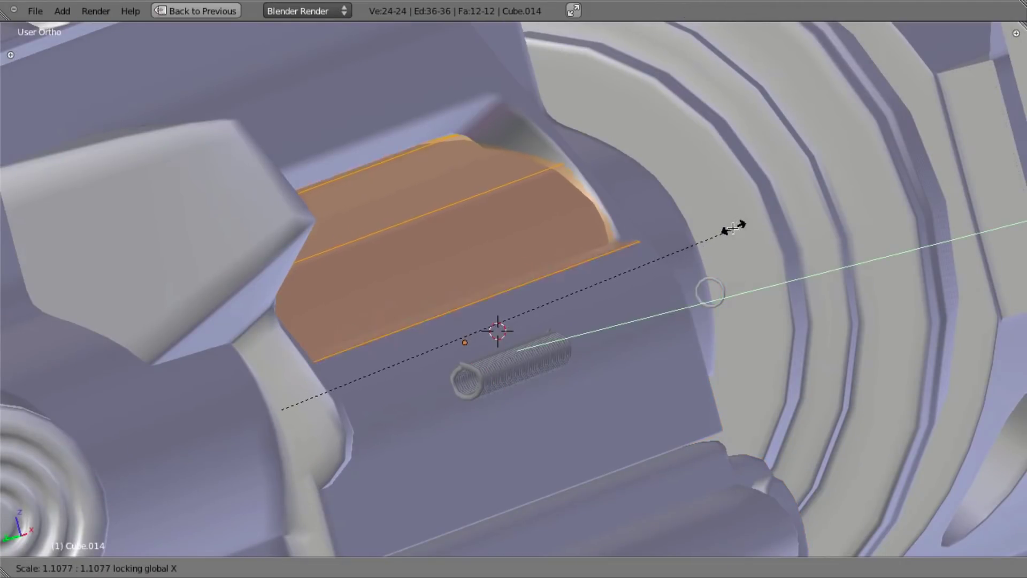
left_click(703, 226)
scroll(728, 319, "down", 4)
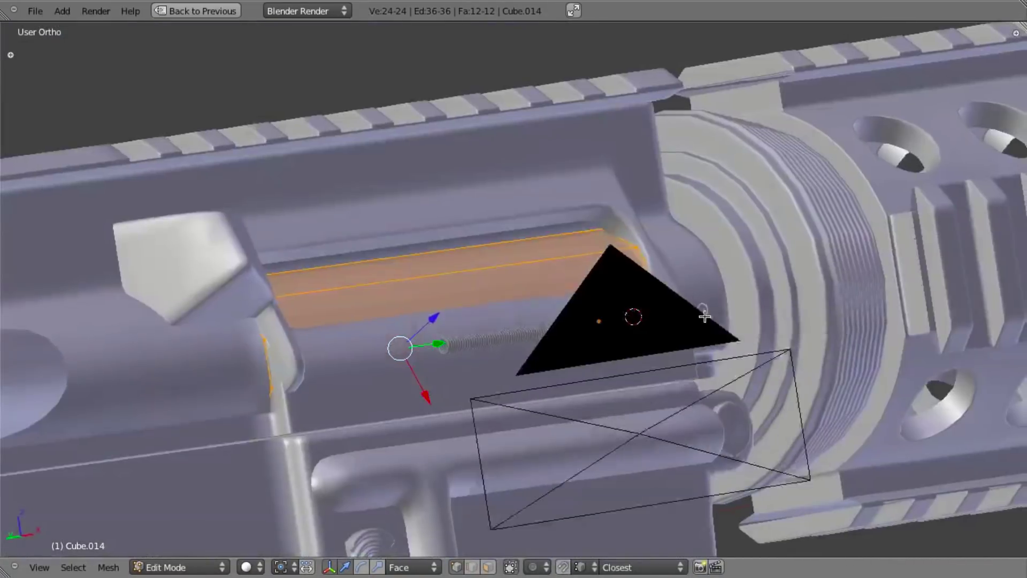
scroll(704, 312, "up", 4)
key("z")
key("z")
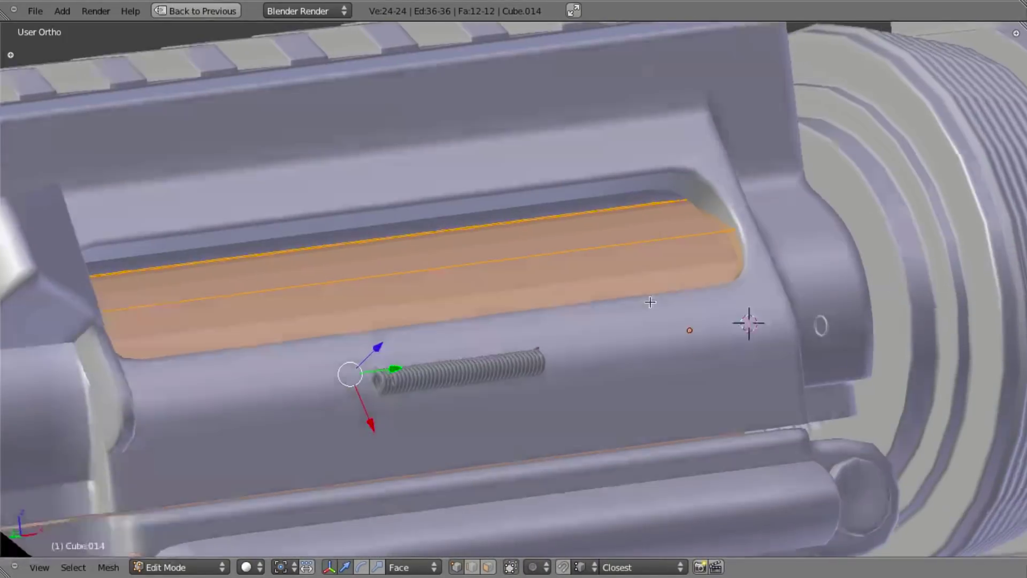
Step: Apply smooth shading to the tube's faces and inspect it through the port from the front
key("w")
left_click(638, 304)
scroll(598, 273, "down", 3)
middle_click_drag(598, 273, 607, 262)
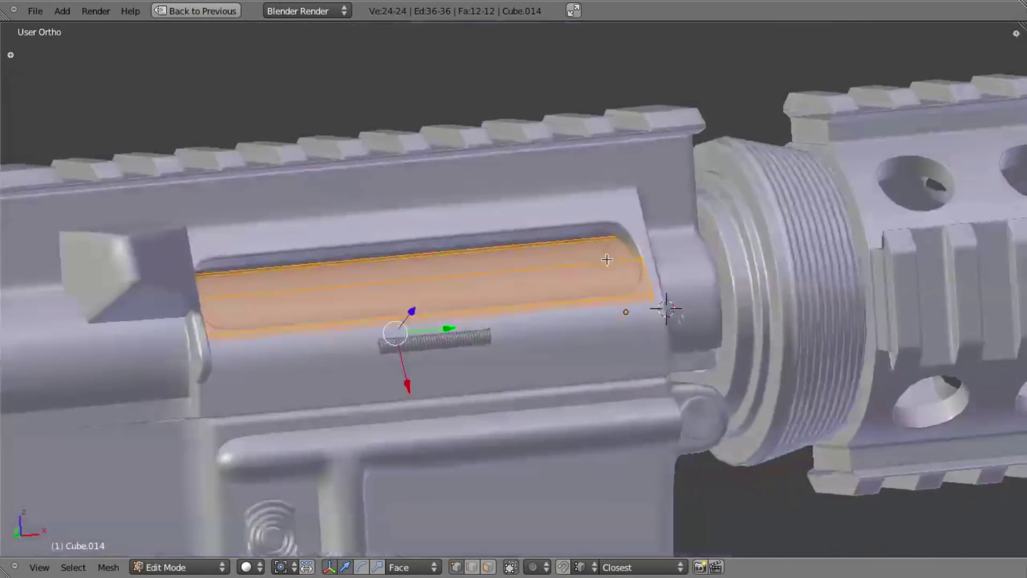
key("KP_1")
middle_click_drag(375, 259, 479, 242, "shift")
Step: Reopen the receiver mesh for editing and shift the ejection port's inner edge loop again along the face Z axis
key("Tab")
middle_click_drag(473, 182, 337, 255)
key("a")
scroll(512, 262, "up", 3)
right_click(337, 255)
key("Tab")
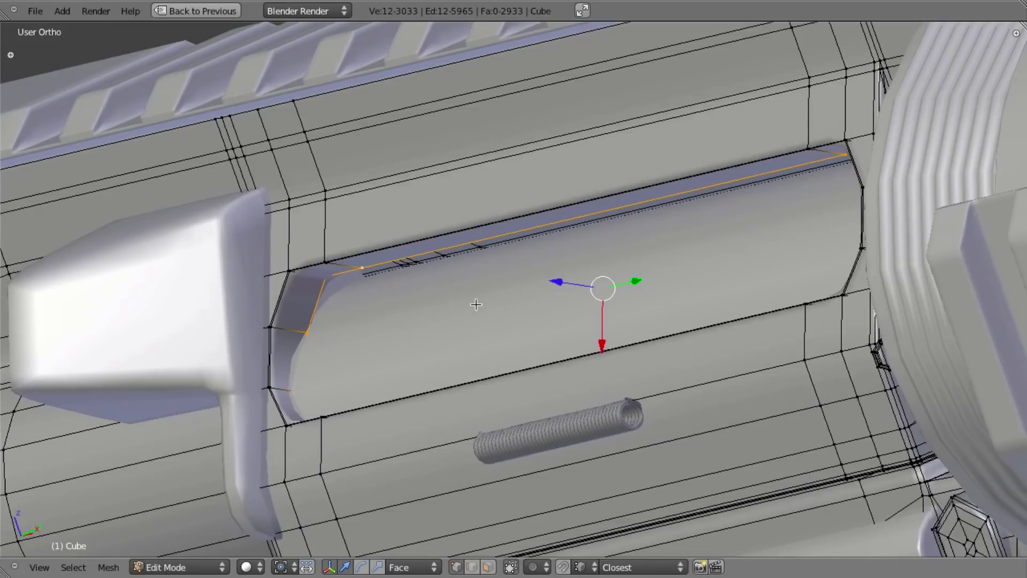
key("g")
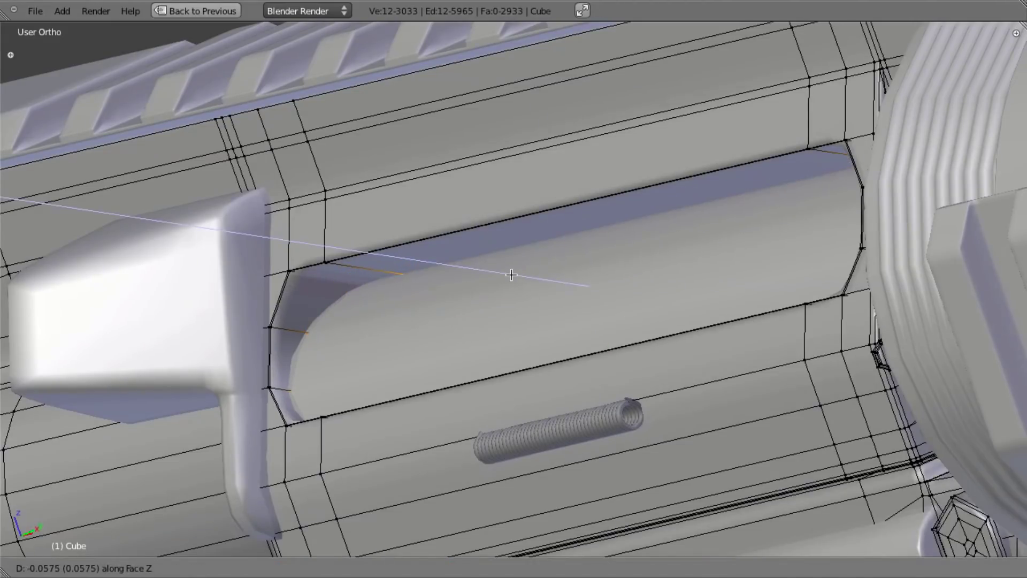
left_click(497, 289)
key("Tab")
scroll(512, 300, "down", 6)
middle_click_drag(512, 300, 678, 288)
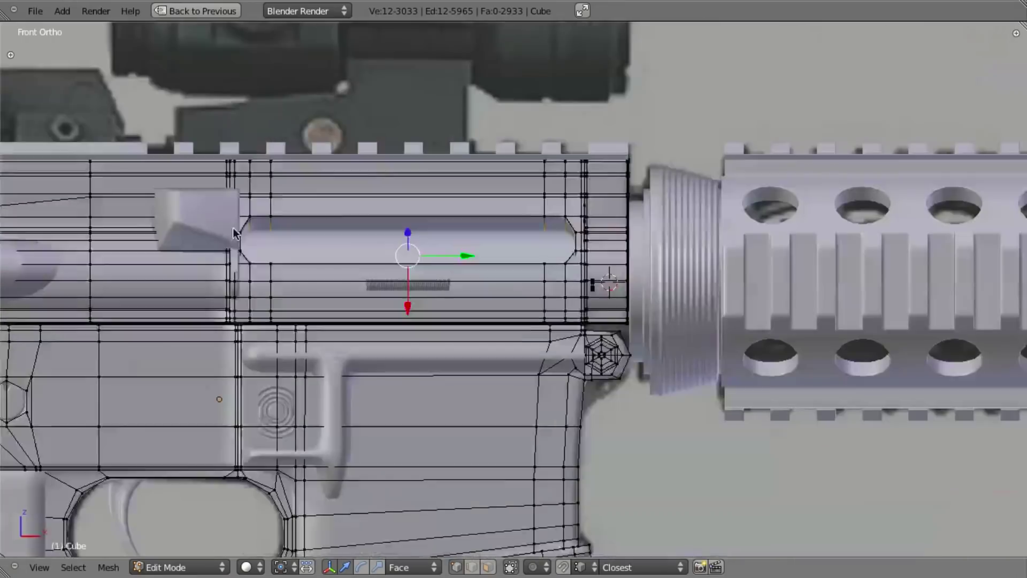
Step: Isolate the tube in local view and show it as wireframe over the front reference image
key("Tab")
right_click(367, 243)
key("Tab")
scroll(391, 269, "up", 2)
key("z")
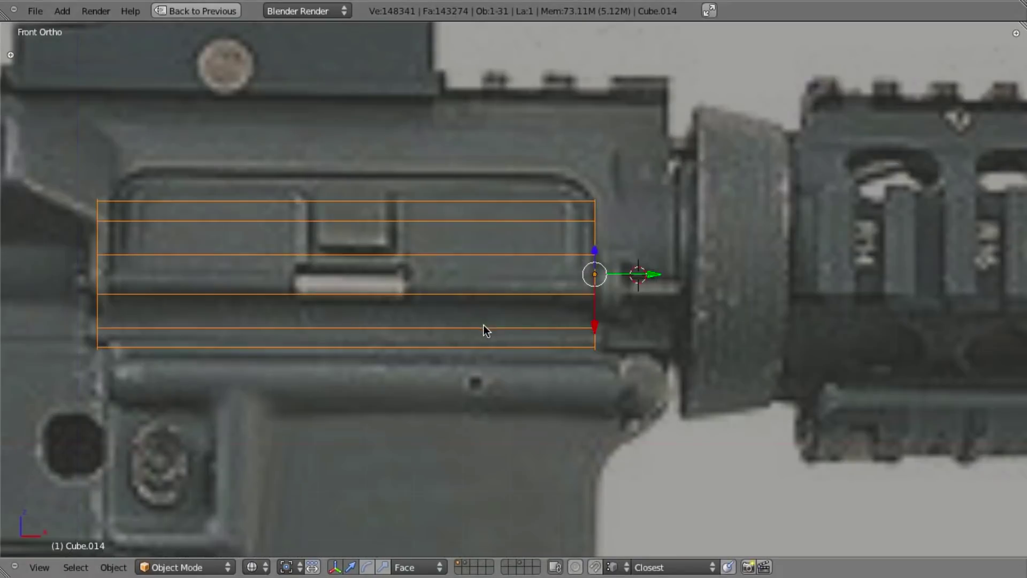
key("z")
key("z")
Step: Add two loop cuts around the tube and scale them along its length to bound a middle section
key("Tab")
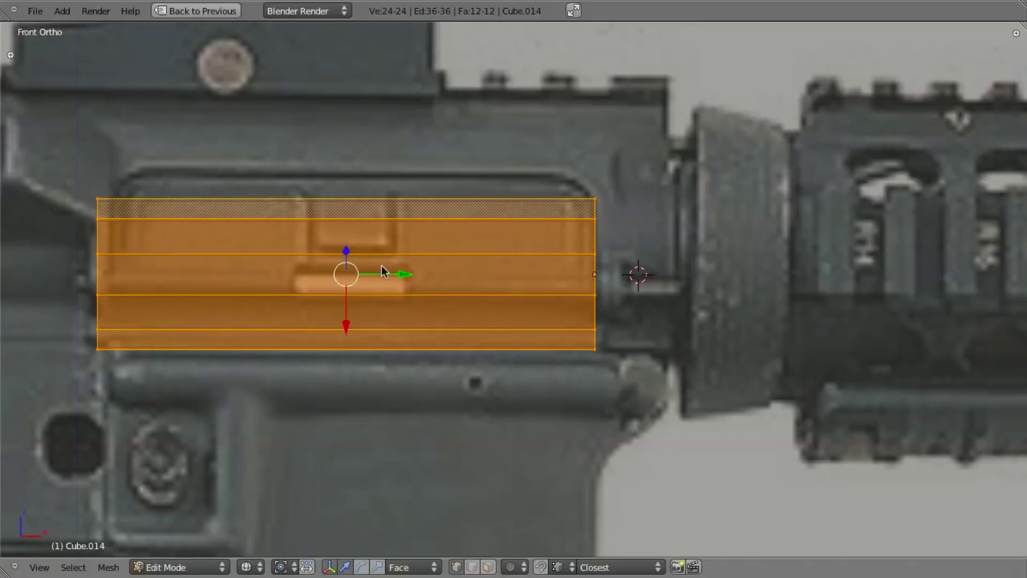
key("a")
key("ctrl+r")
scroll(300, 261, "up", 1)
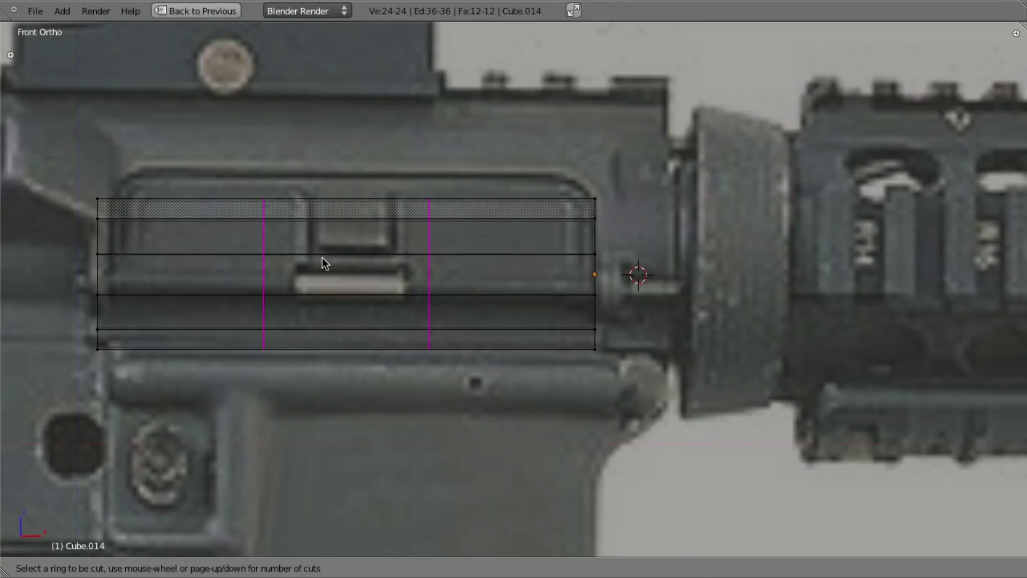
left_click(321, 258)
right_click(409, 256)
key("s")
key("y")
left_click(435, 268)
Step: Select the three outward-facing faces of the tube's middle section and delete them to cut an opening
key("z")
mouse_move(504, 314)
middle_mouse_down()
mouse_move(458, 290)
mouse_move(465, 245)
mouse_move(522, 268)
mouse_move(588, 265)
middle_mouse_up()
key("KP_7")
key("a")
key("a")
left_click(458, 255)
scroll(523, 267, "up", 2)
key("z")
key("a")
left_click_drag(410, 276, 589, 384)
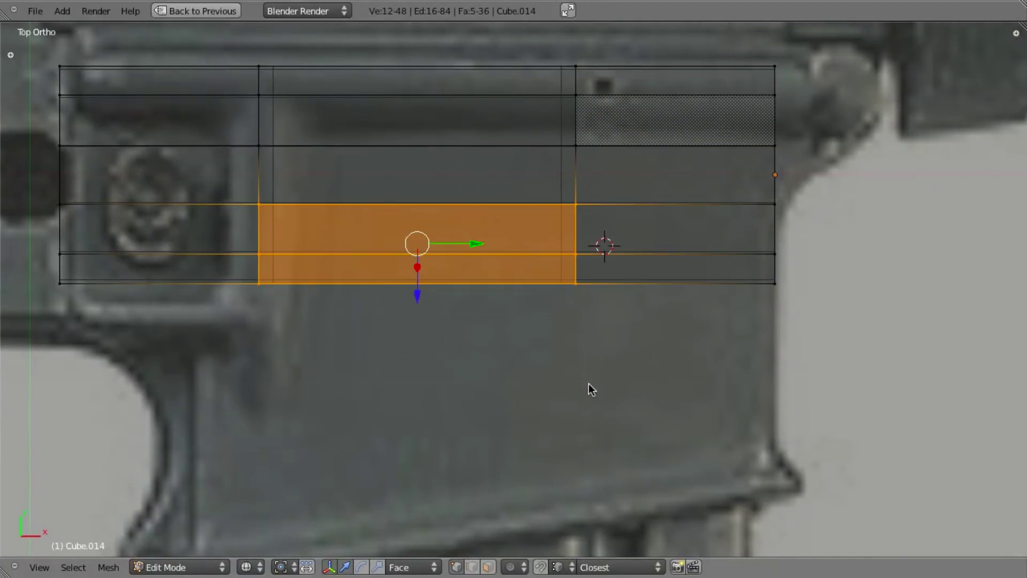
key("KP_3")
scroll(592, 376, "down", 3)
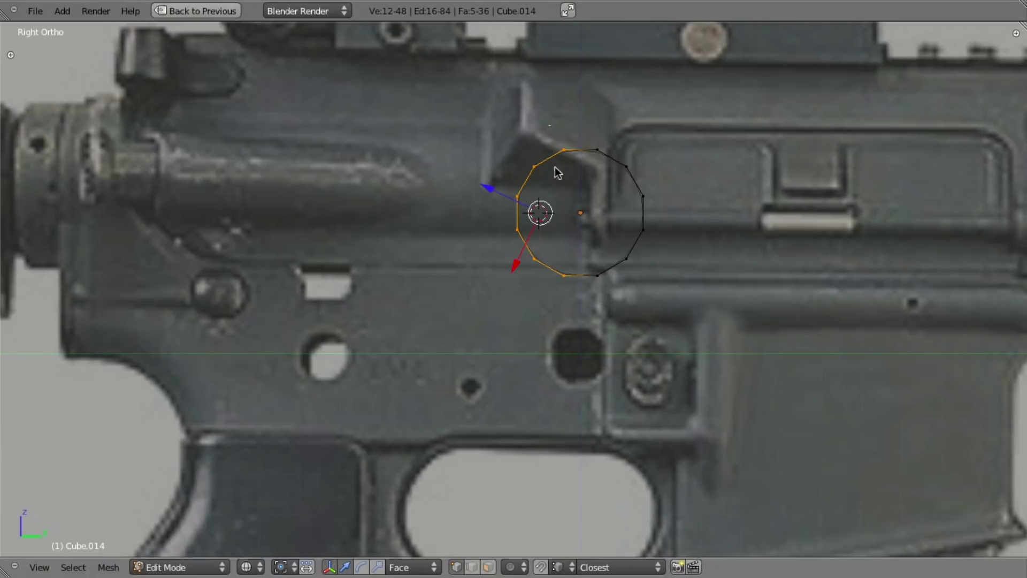
key("ctrl+KP_Subtract")
scroll(616, 355, "up", 2)
mouse_move(617, 356)
middle_mouse_down()
mouse_move(555, 320)
mouse_move(551, 354)
mouse_move(585, 268)
middle_mouse_up()
key("z")
key("x")
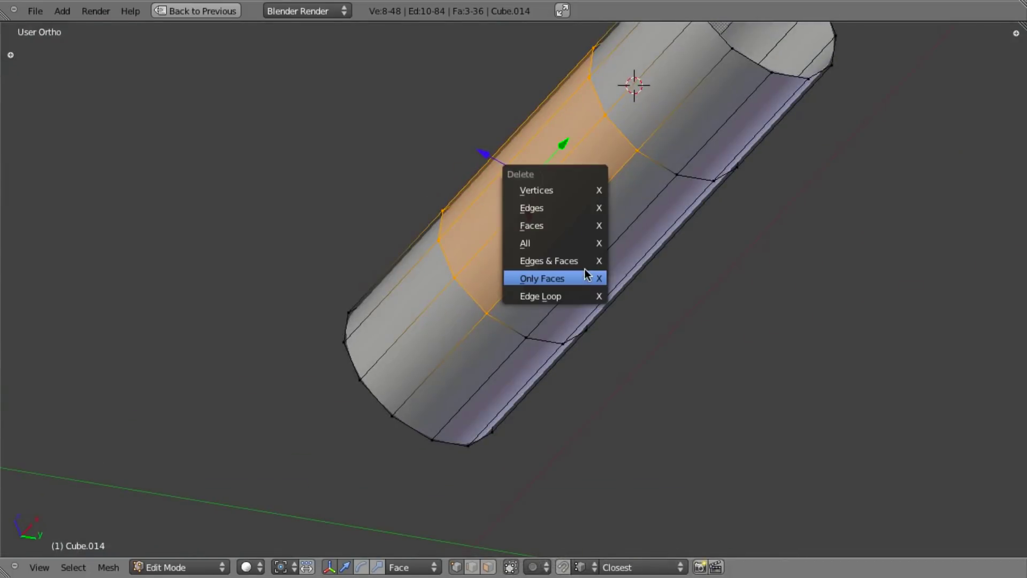
left_click(584, 225)
Step: Select the middle vertices at both ends of the opening and scale them apart along X to angle its corners
mouse_move(497, 325)
middle_mouse_down()
mouse_move(541, 259)
mouse_move(522, 321)
mouse_move(510, 320)
middle_mouse_up()
middle_click_drag(498, 354, 605, 353)
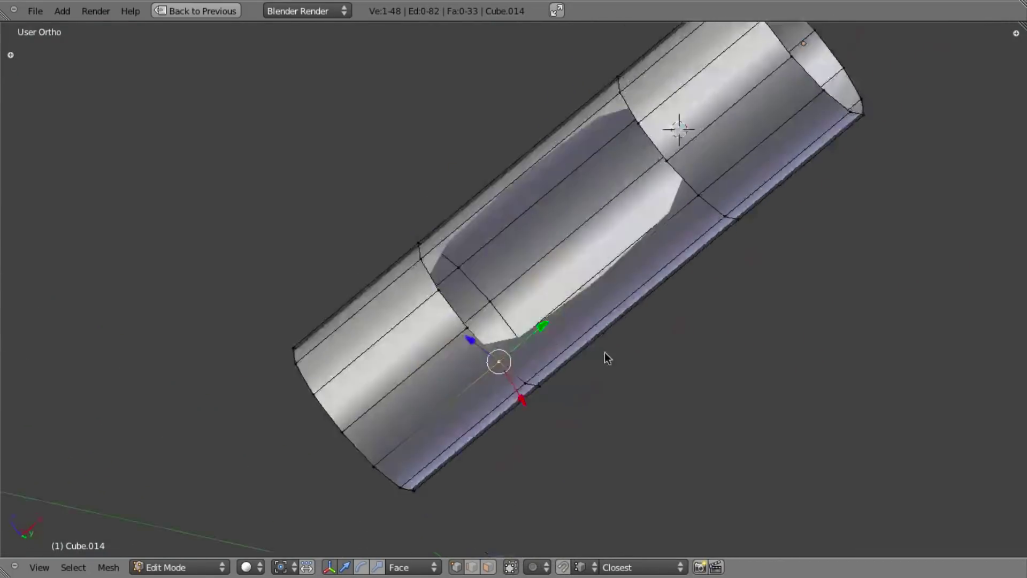
key("KP_1")
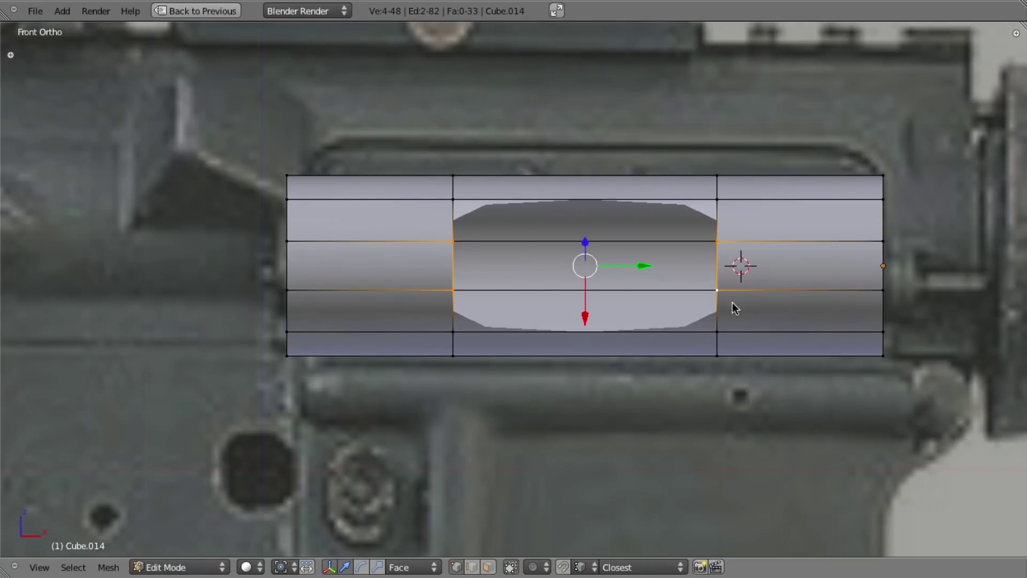
key("s")
key("x")
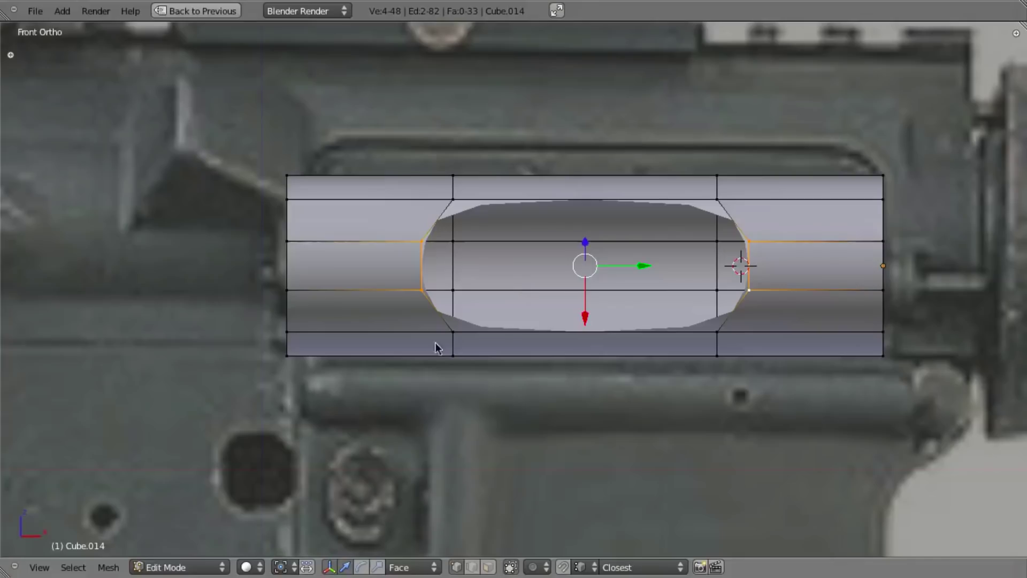
scroll(819, 309, "up", 2)
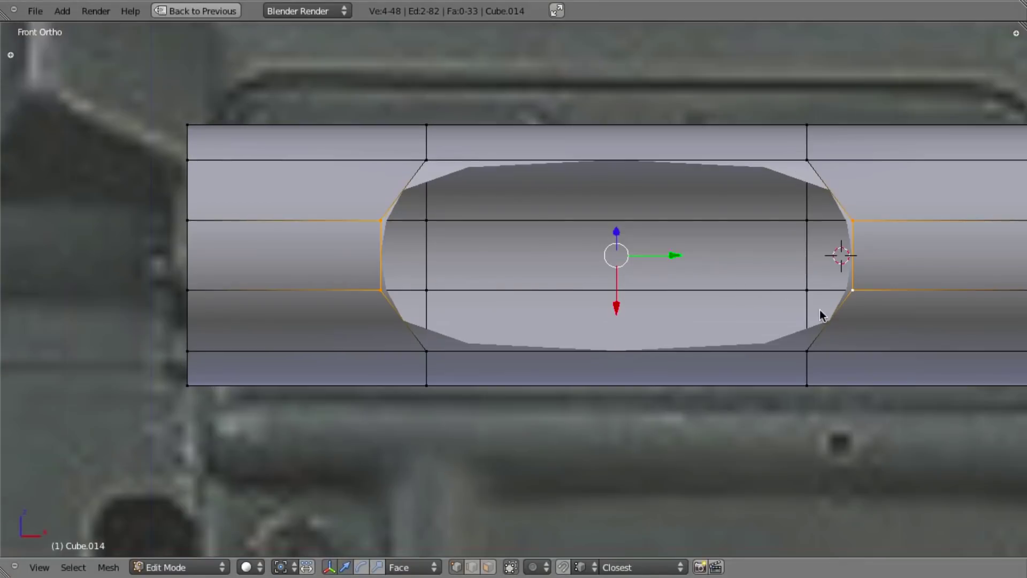
Step: Extrude the opening's border loop and scale it inward to about 0.98 to form a thin rim
right_click(383, 221)
right_click(383, 291, "shift")
right_click(394, 325, "alt")
key("e")
right_click(697, 413)
key("s")
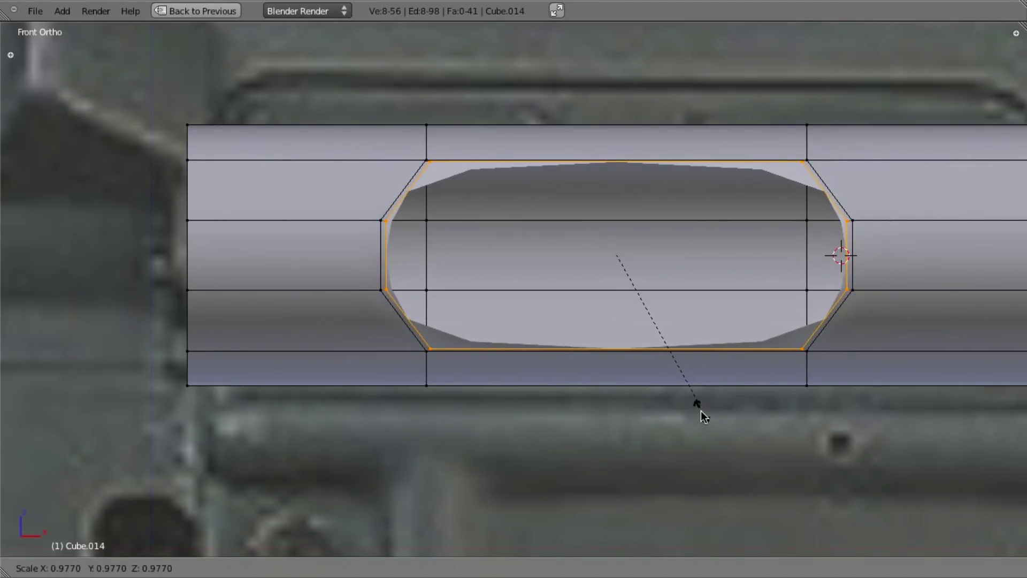
left_click(702, 411)
middle_click_drag(701, 416, 452, 306)
scroll(534, 330, "up", 2)
middle_click_drag(533, 330, 459, 338)
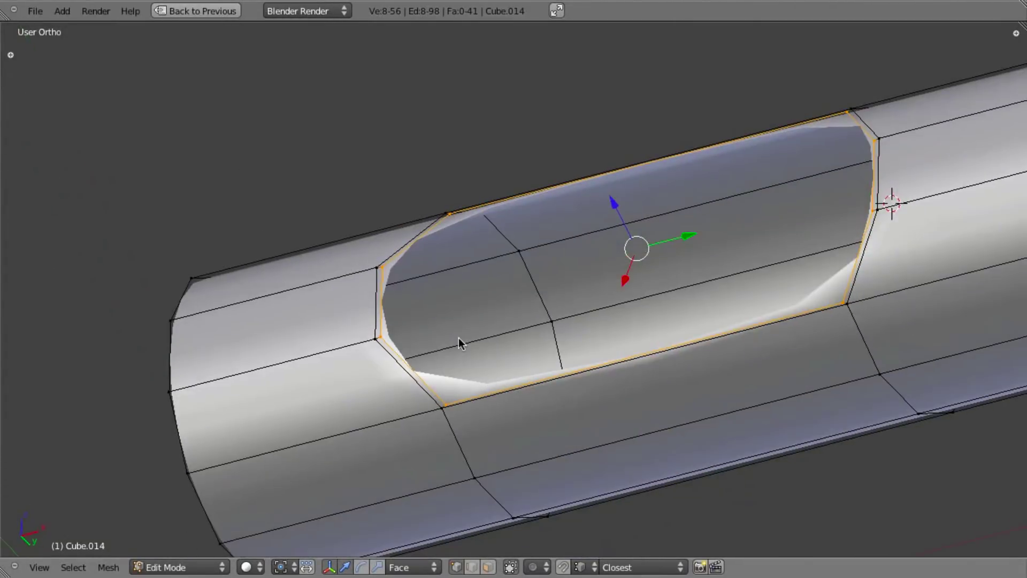
Step: Fill the opening with faces, covering both angled ends and the middle section between them
middle_click_drag(429, 258, 375, 261)
key("a")
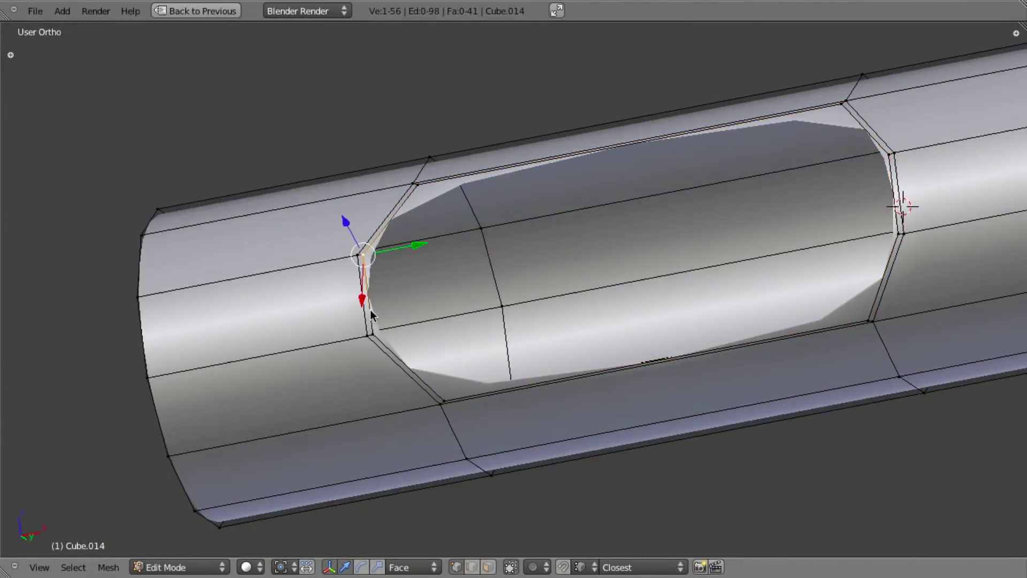
key("f")
right_click(422, 189)
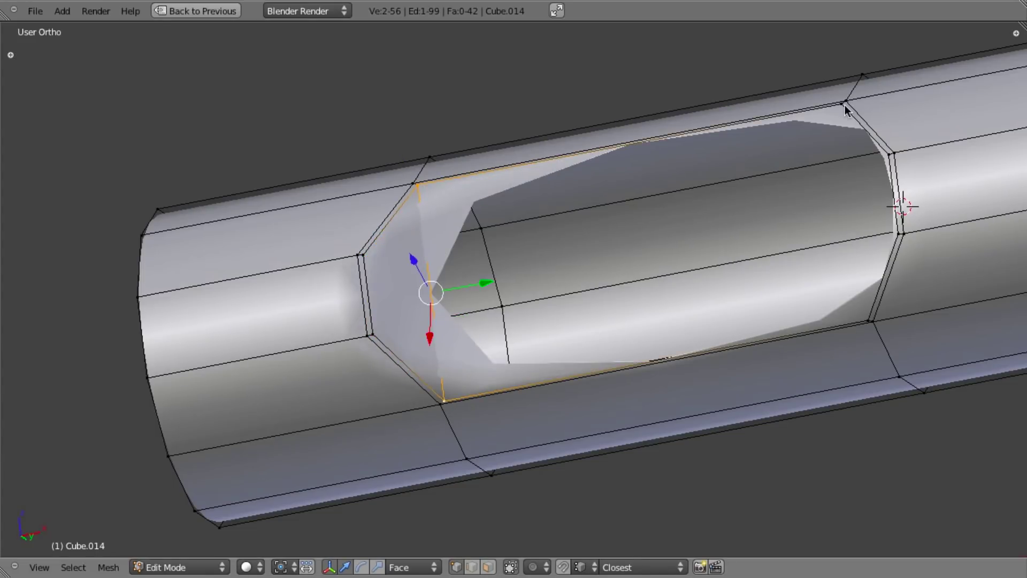
right_click(870, 315, "shift")
key("f")
right_click(887, 278, "alt")
key("f")
key("a")
middle_click_drag(817, 285, 693, 299)
Step: Loop-cut the faces filling the opening and scale the cut along X
key("ctrl+r")
left_click(688, 307)
right_click(689, 306)
key("s")
key("x")
left_click(806, 419)
Step: Leave mesh editing, inspect the tube, and switch to Preview to compare it with the open dust cover photo
key("Tab")
scroll(569, 213, "down", 5)
middle_click_drag(570, 213, 598, 328)
key("super+Tab")
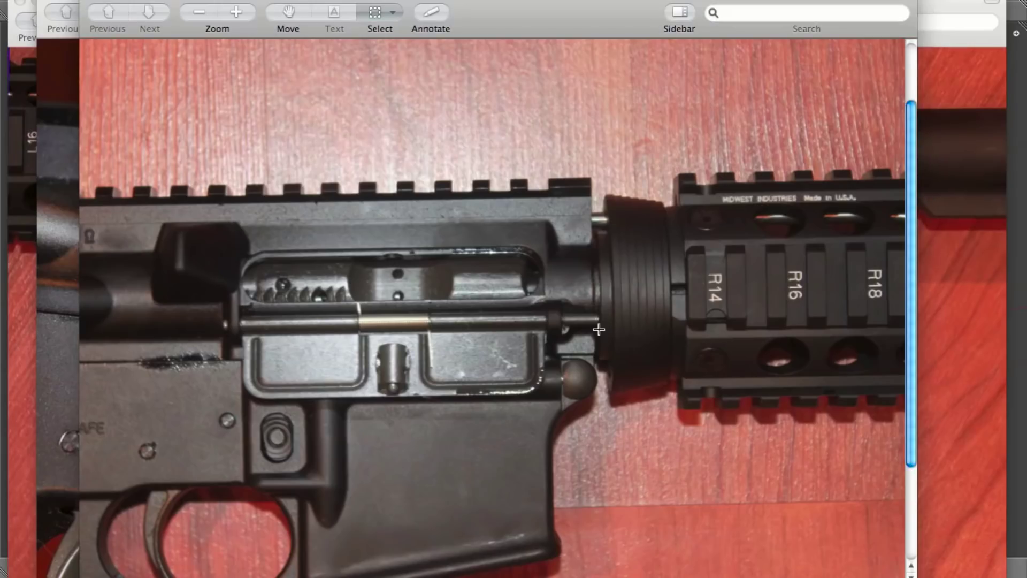
Step: Switch to Blender and move the vertices at the opening's left end about 0.05 along X
key("super+Tab")
key("Tab")
key("KP_1")
key("z")
key("a")
left_click_drag(355, 50, 537, 426)
key("z")
key("g")
key("x")
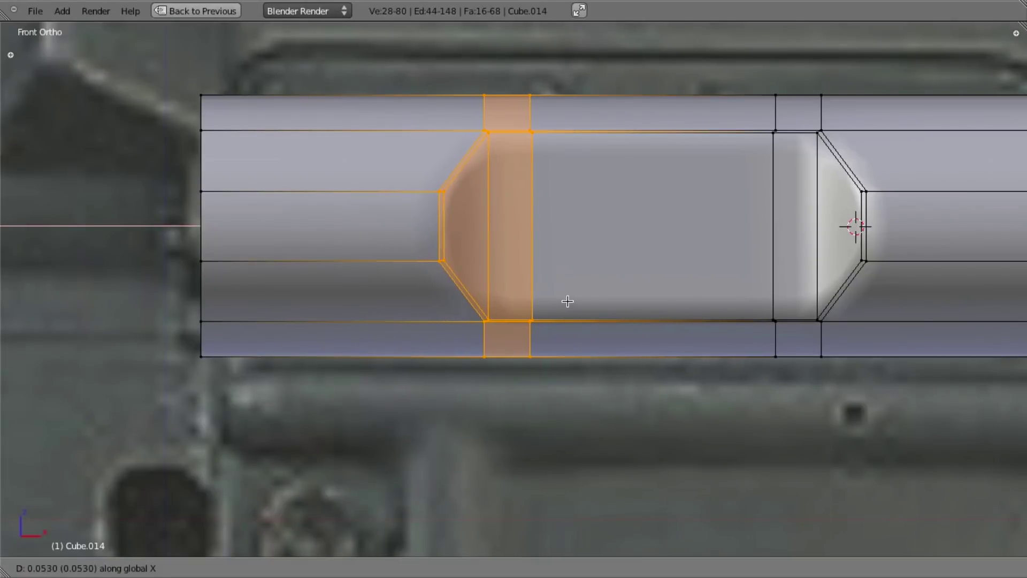
left_click(565, 312)
key("Tab")
scroll(564, 320, "down", 4)
scroll(564, 320, "up", 2)
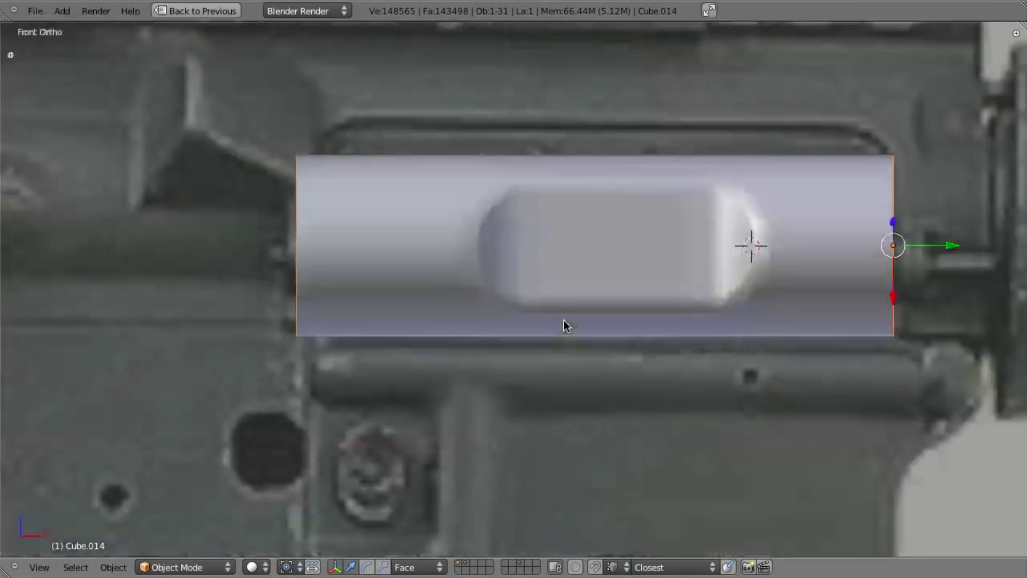
Step: Bring back the rest of the rifle, check the tube against the receiver, and isolate the tube for editing
key("alt+h")
key("z")
key("a")
right_click(752, 196)
right_click(756, 194)
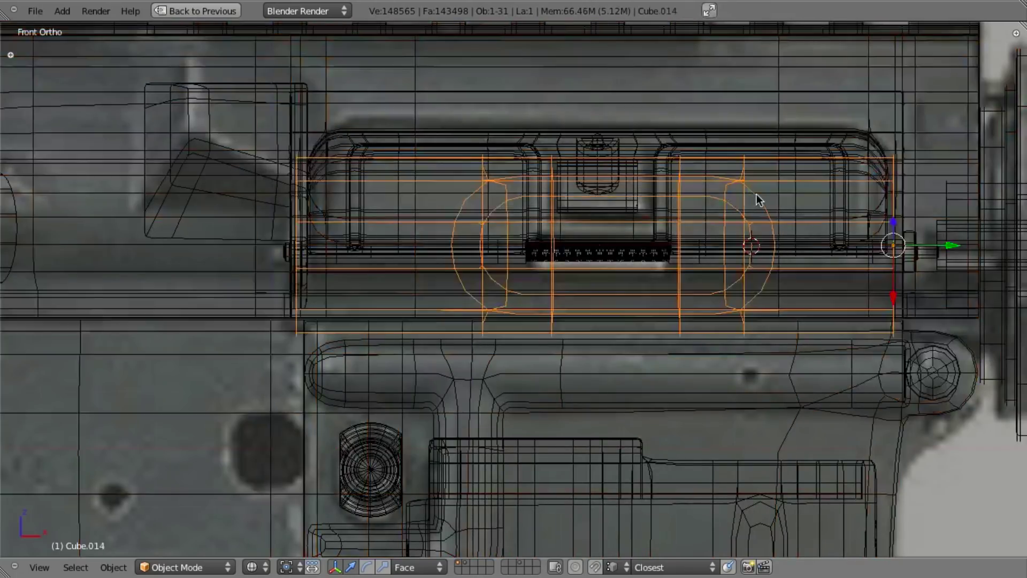
key("z")
key("Tab")
key("z")
mouse_move(815, 240)
middle_mouse_down("shift")
mouse_move(708, 282)
mouse_move(761, 215)
middle_mouse_up("shift")
scroll(761, 216, "up", 2)
key("z")
key("Tab")
key("KP_Divide")
Step: Extrude the faces filling the recess in place and scale them inward to about 0.99
key("Tab")
key("a")
key("ctrl+r")
key("Escape")
middle_click_drag(680, 180, 697, 182)
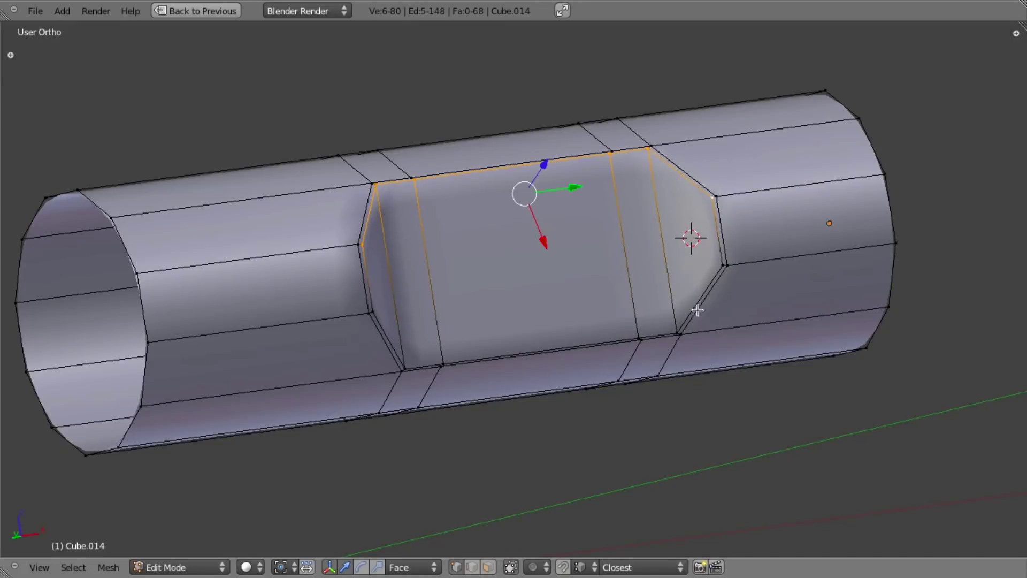
left_click(697, 311, "alt")
middle_click_drag(576, 334, 520, 312)
key("e")
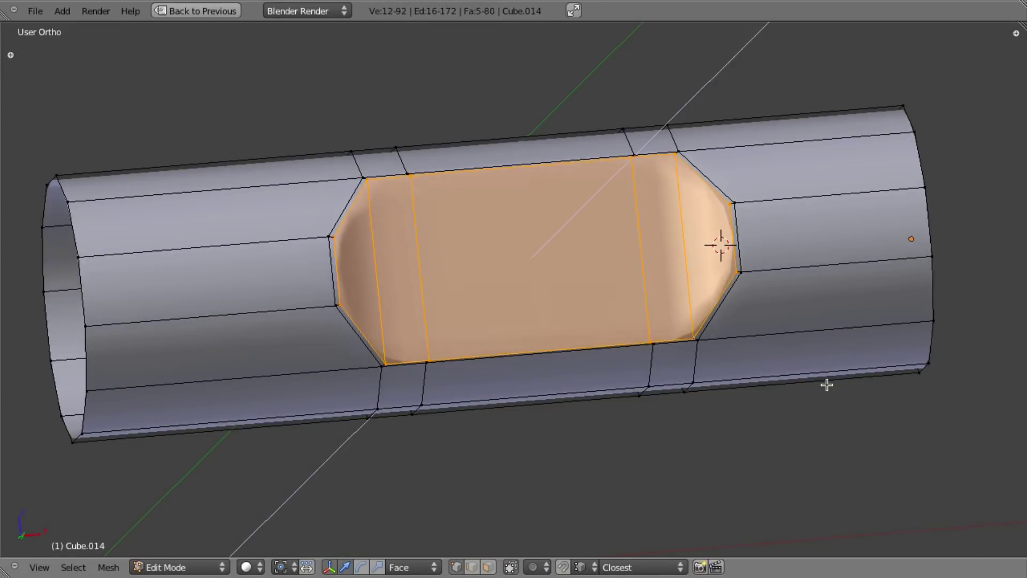
right_click(826, 384)
key("s")
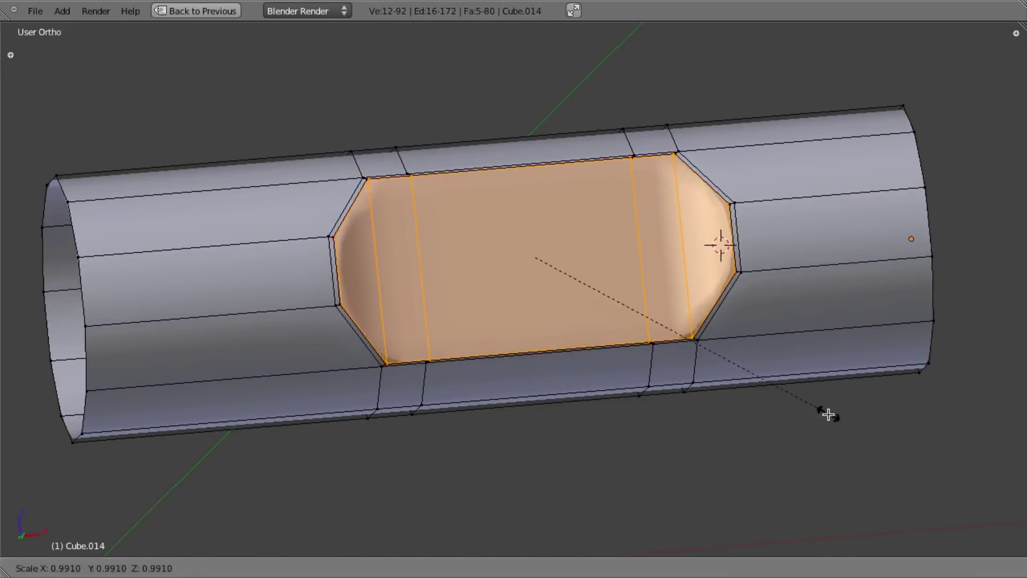
left_click(825, 402)
Step: Scale the extruded recess faces down along Z and inspect the tube outside mesh editing
key("s")
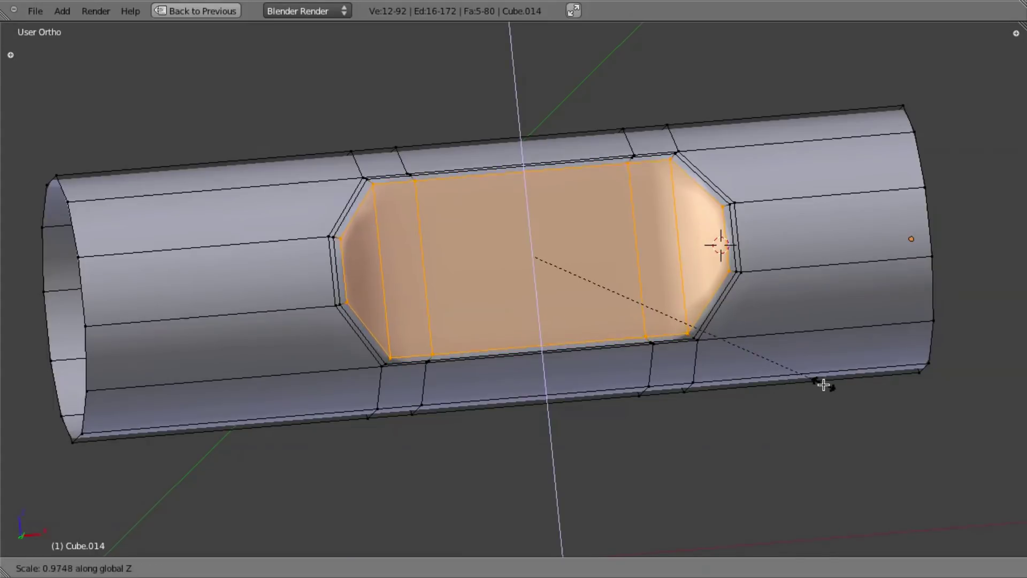
left_click(816, 359)
middle_click_drag(816, 360, 576, 298)
key("Tab")
scroll(543, 429, "down", 4)
middle_click_drag(544, 428, 484, 236)
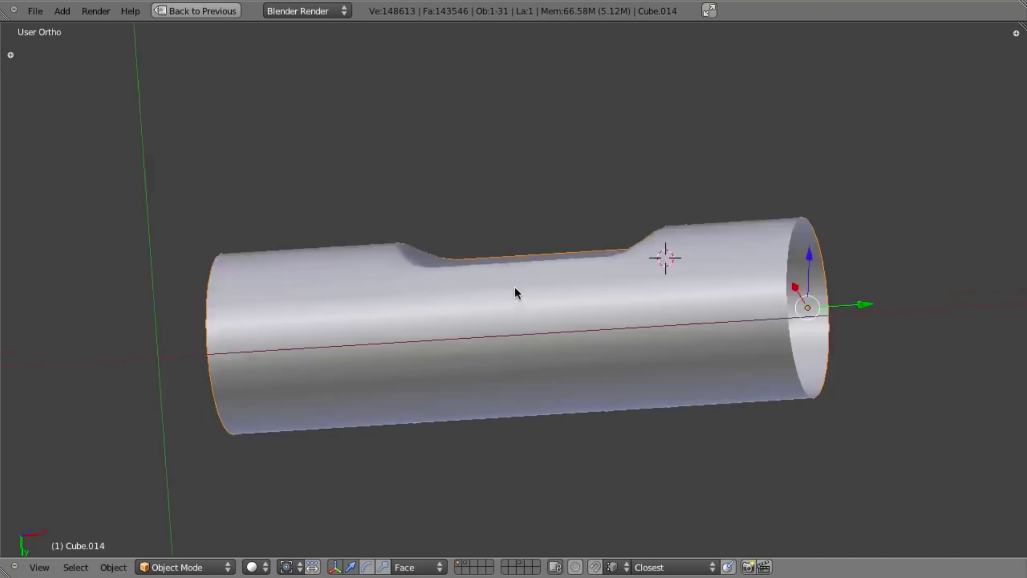
Step: Select the middle section of the recess through the whole tube and scale it narrower along X
key("Tab")
key("KP_1")
scroll(525, 313, "up", 4)
key("z")
key("a")
left_click_drag(415, 106, 655, 433)
key("z")
key("s")
key("x")
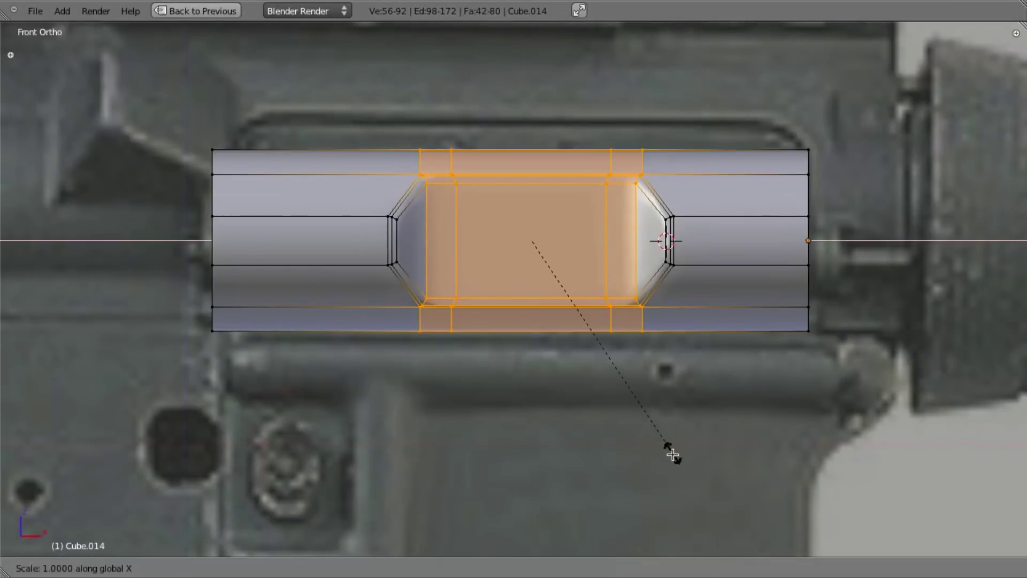
middle_click_drag(548, 328, 516, 433)
key("Tab")
Step: Select the outer edge column on each side of the recess's middle section and scale the two apart along X
key("KP_1")
key("a")
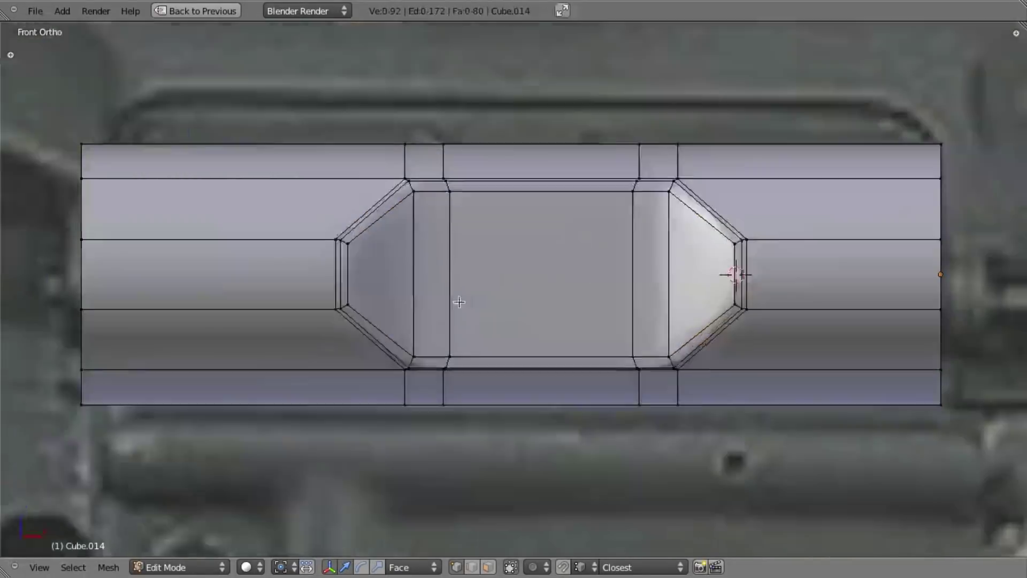
scroll(415, 192, "up", 3)
key("z")
left_click(410, 222, "alt")
key("z")
key("z")
key("b")
left_click_drag(359, 86, 414, 442)
key("b")
left_click_drag(678, 78, 727, 468)
key("z")
key("s")
key("y")
left_click(801, 348)
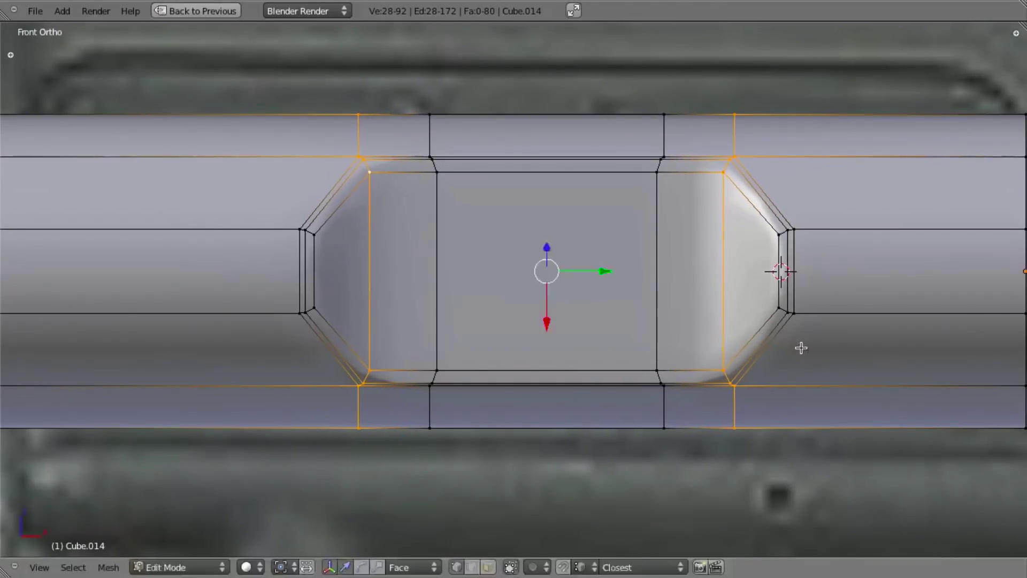
key("Tab")
scroll(636, 344, "down", 4)
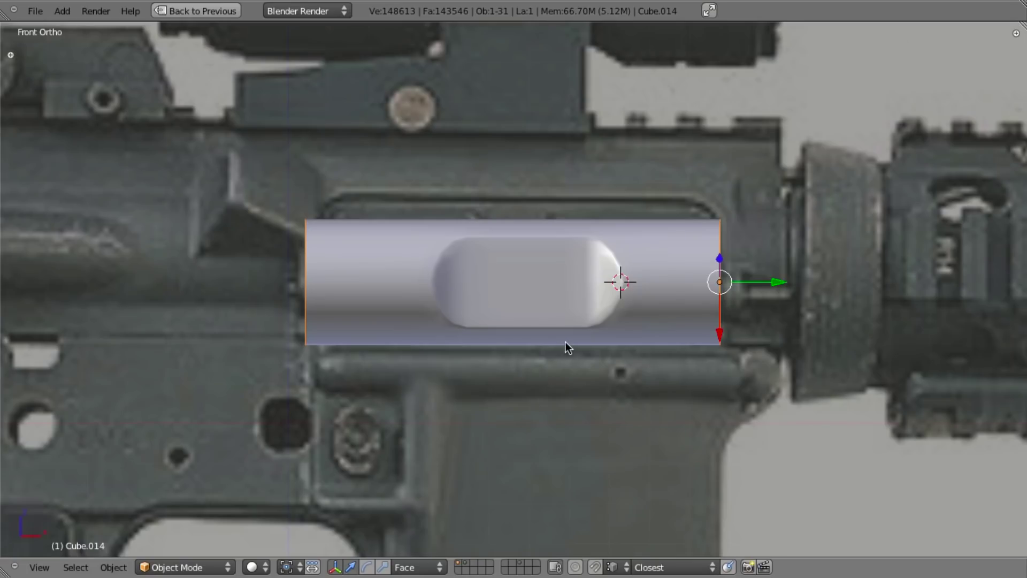
Step: Snap the 3D cursor to the tube's origin and show the fully selected mesh in right view
scroll(565, 342, "up", 3)
key("KP_3")
key("Tab")
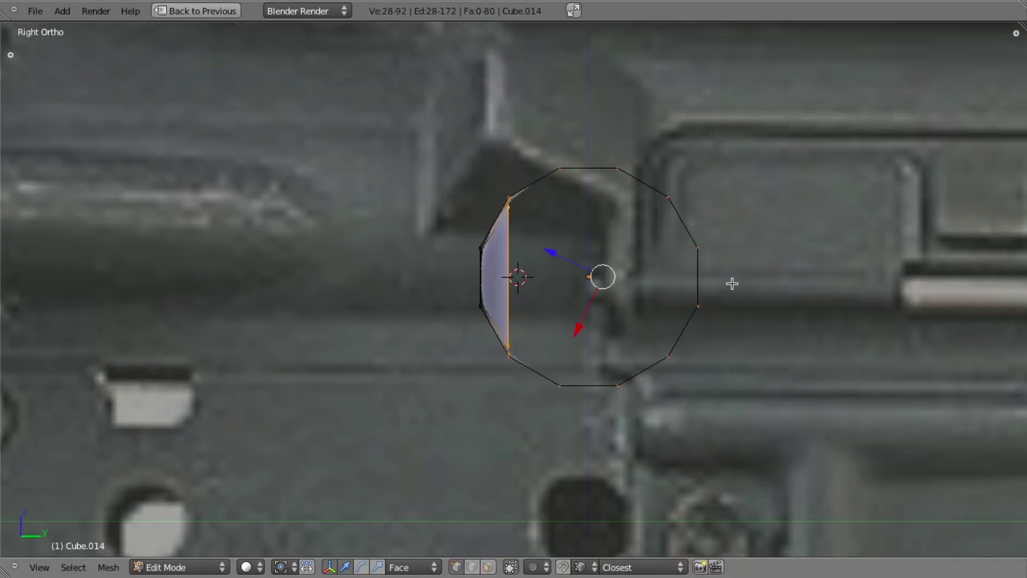
key("a")
scroll(732, 283, "up", 2)
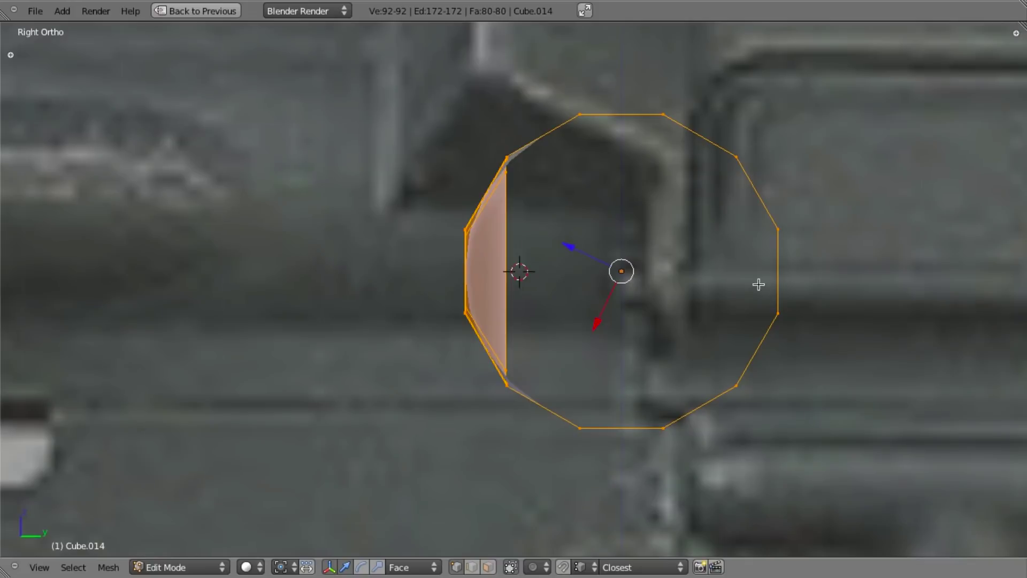
key("shift+c")
scroll(717, 293, "up", 5)
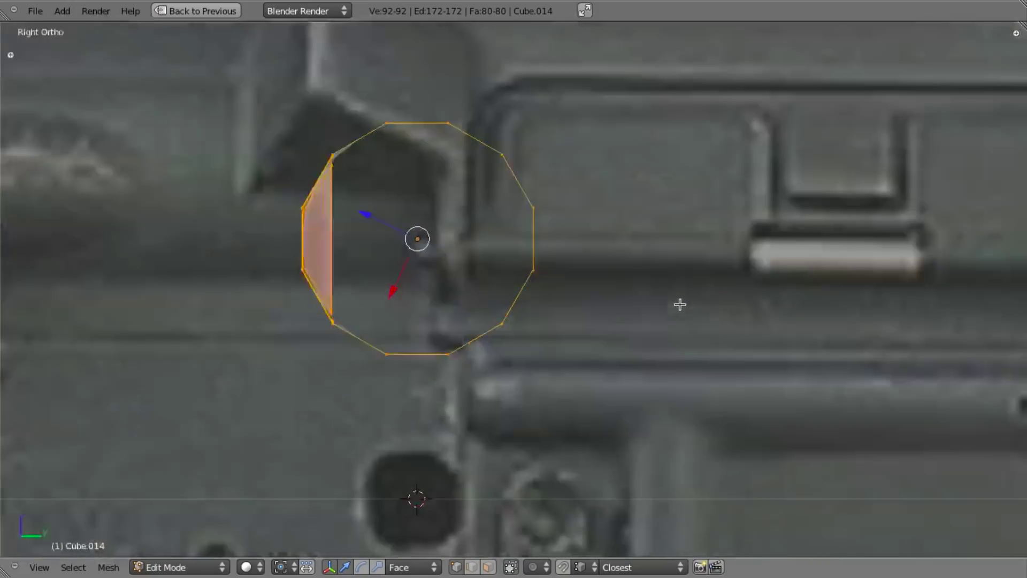
key("Tab")
key("shift+s")
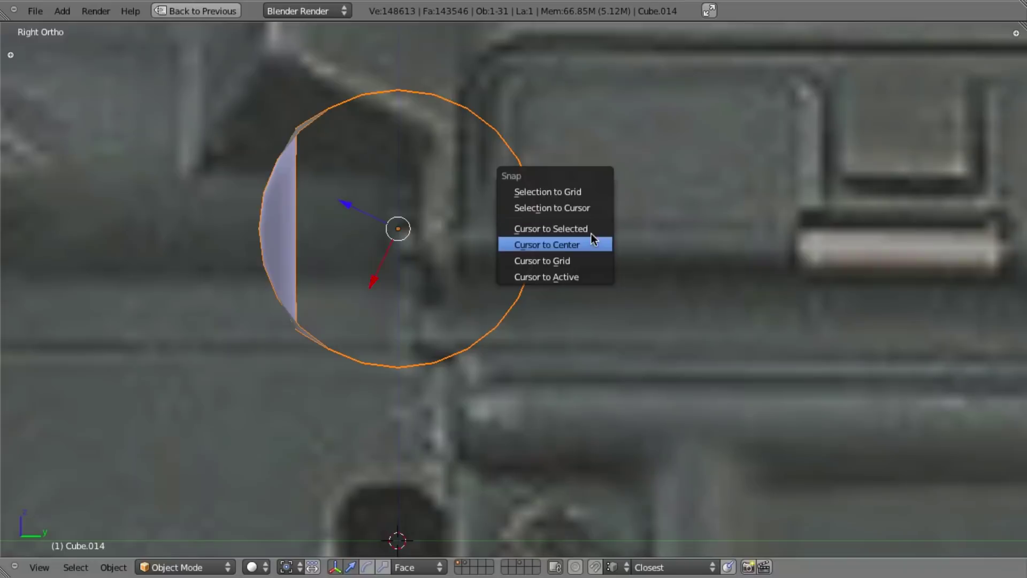
left_click(591, 228)
key("Tab")
middle_click_drag(451, 261, 797, 300)
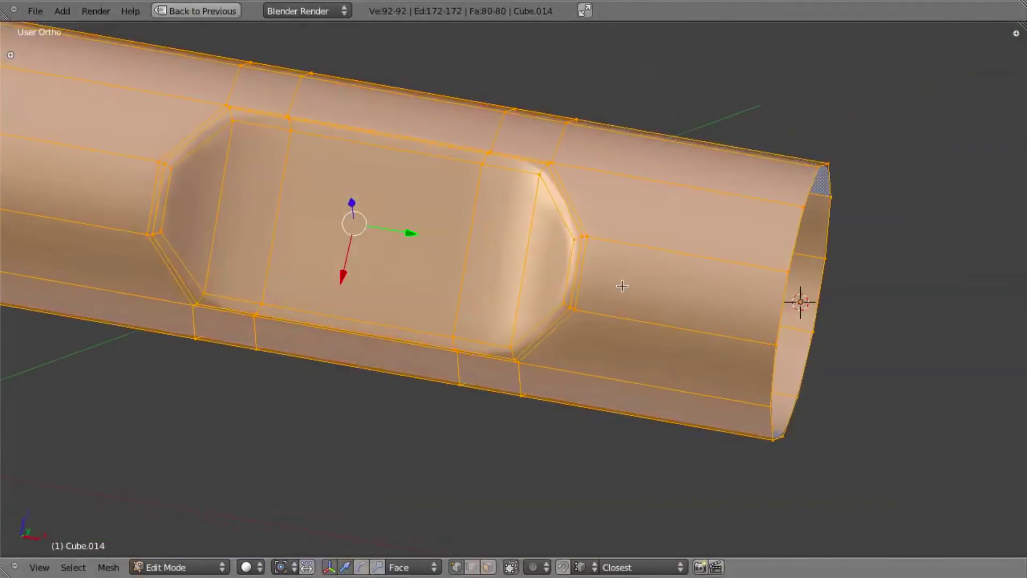
key("KP_3")
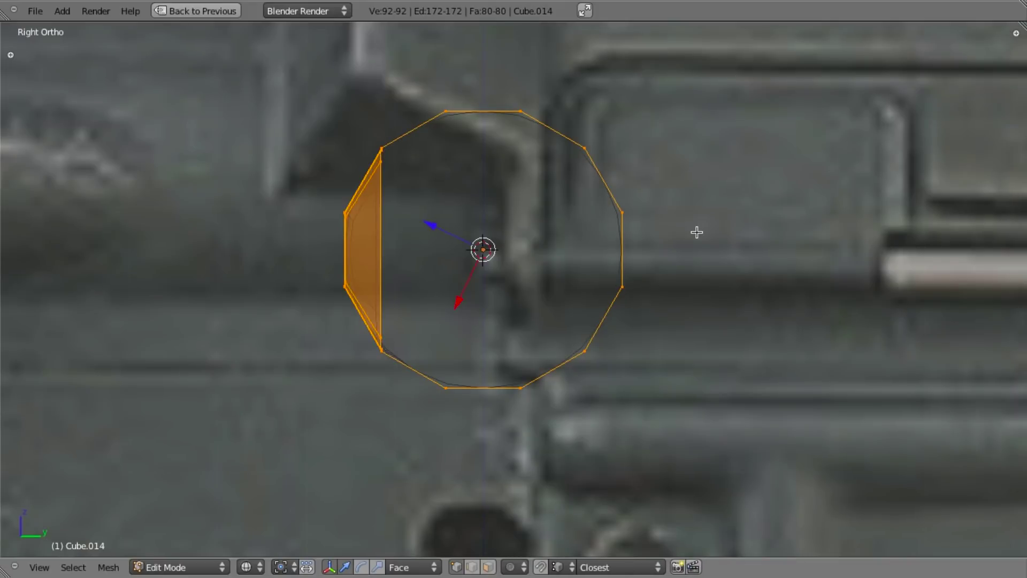
key("r")
type("x")
type("15")
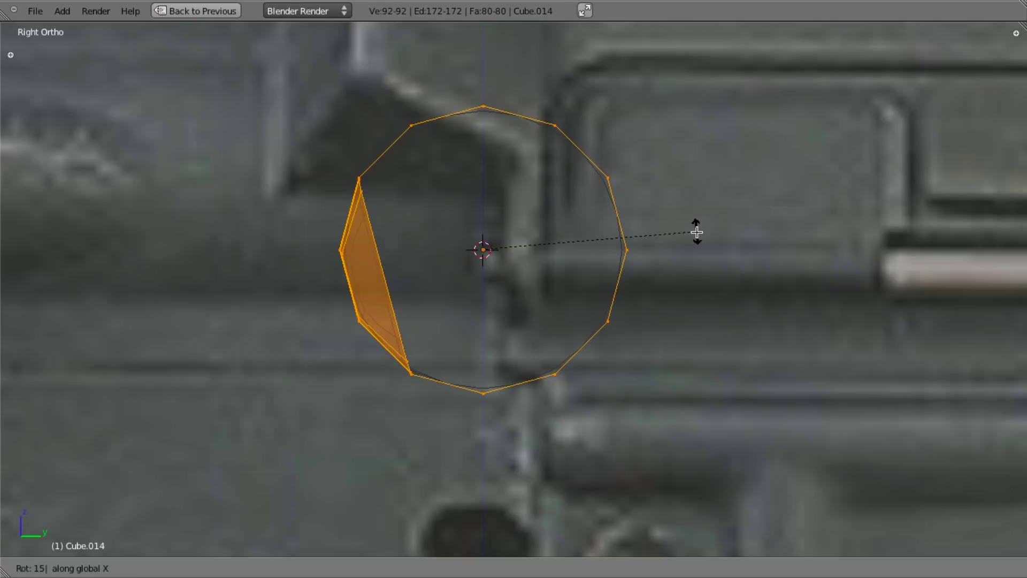
key("Escape")
key("r")
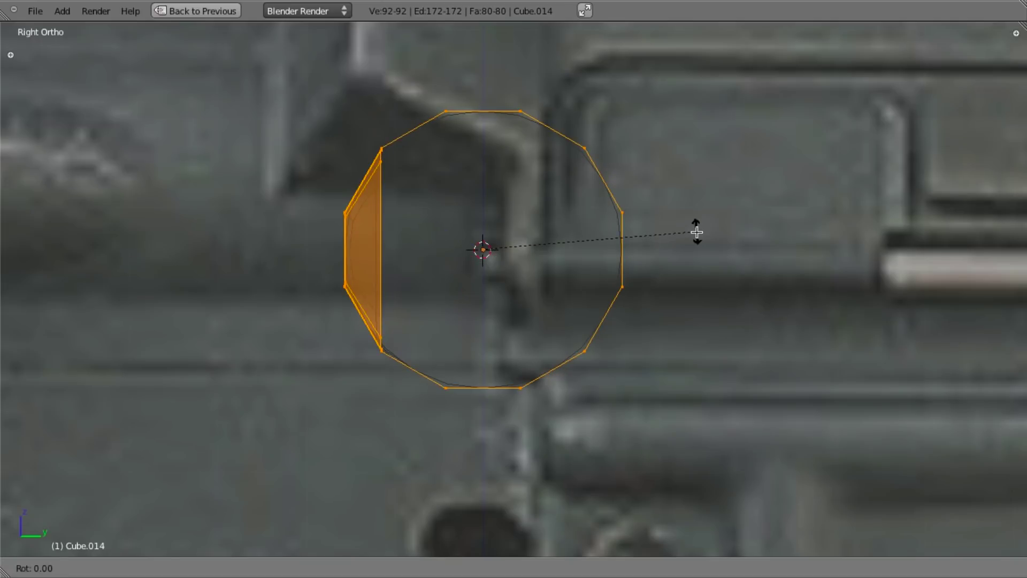
key("Escape")
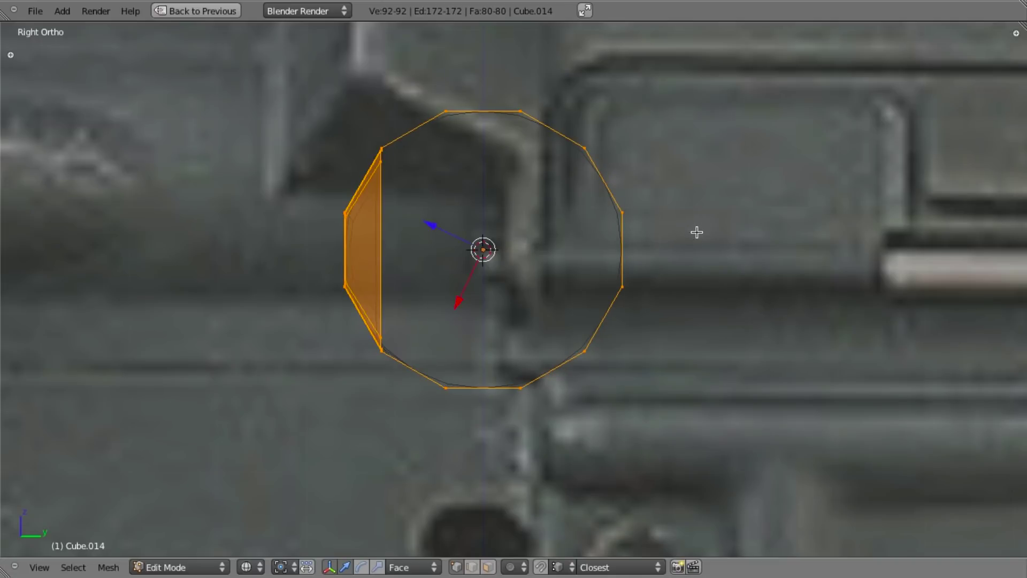
Step: Rotate the whole tube mesh by -30 degrees about the X axis
type("r30")
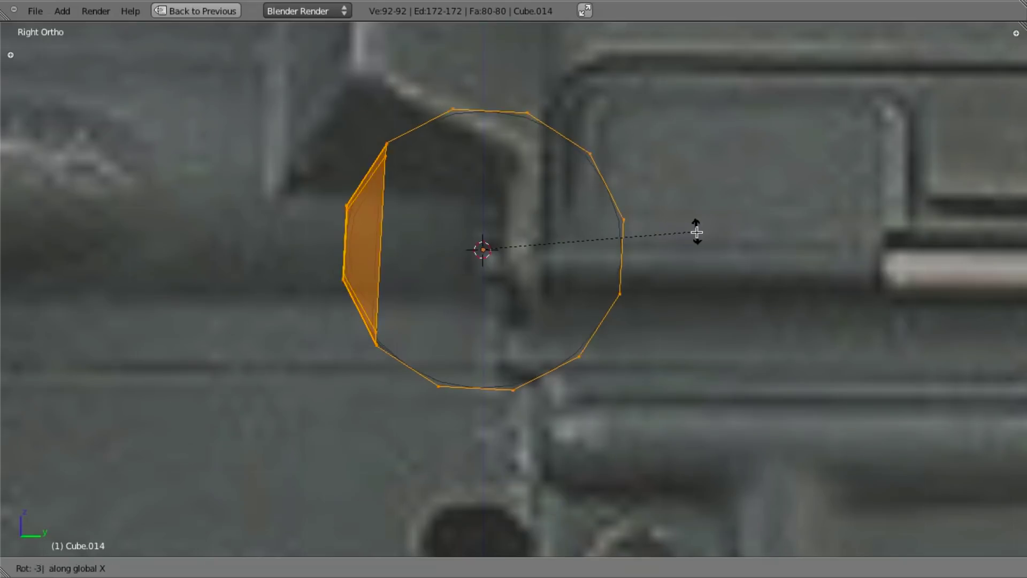
key("Return")
key("z")
key("Tab")
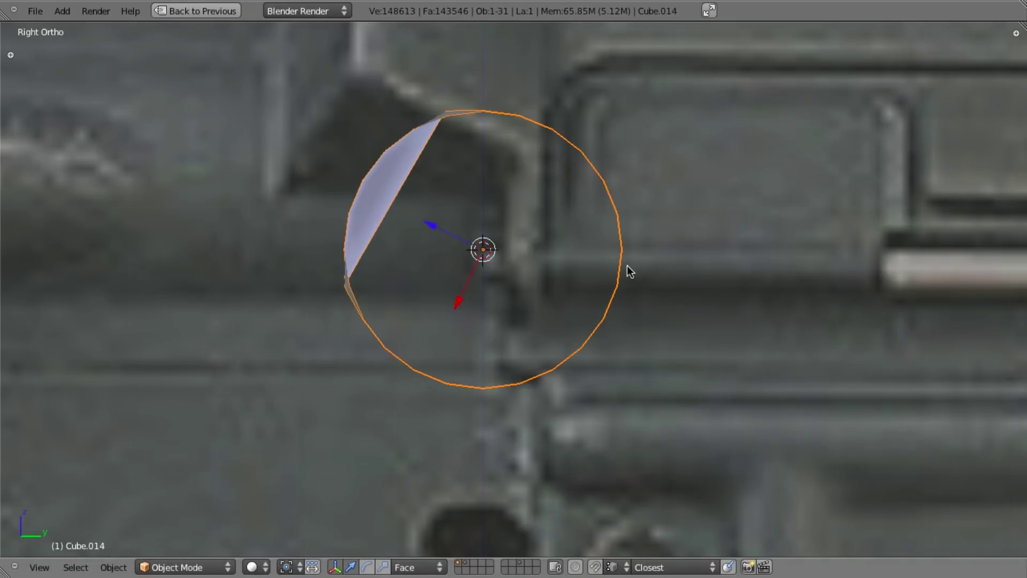
Step: Bring back the rest of the rifle and hide the dust cover to expose the tube in the ejection port
key("alt+h")
key("z")
key("KP_1")
key("z")
scroll(624, 272, "down", 3)
key("a")
right_click(481, 226)
key("h")
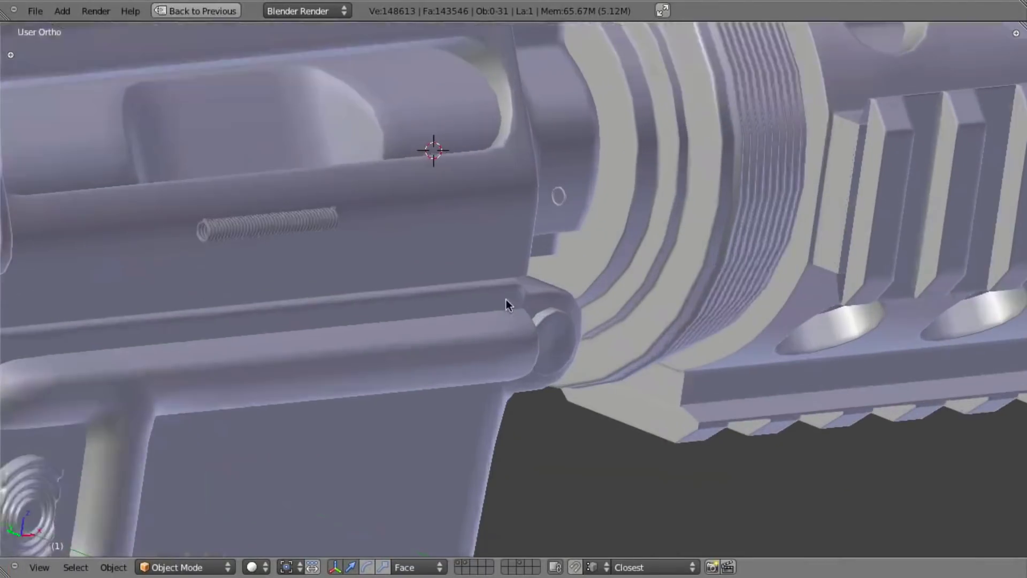
middle_click_drag(507, 301, 628, 385)
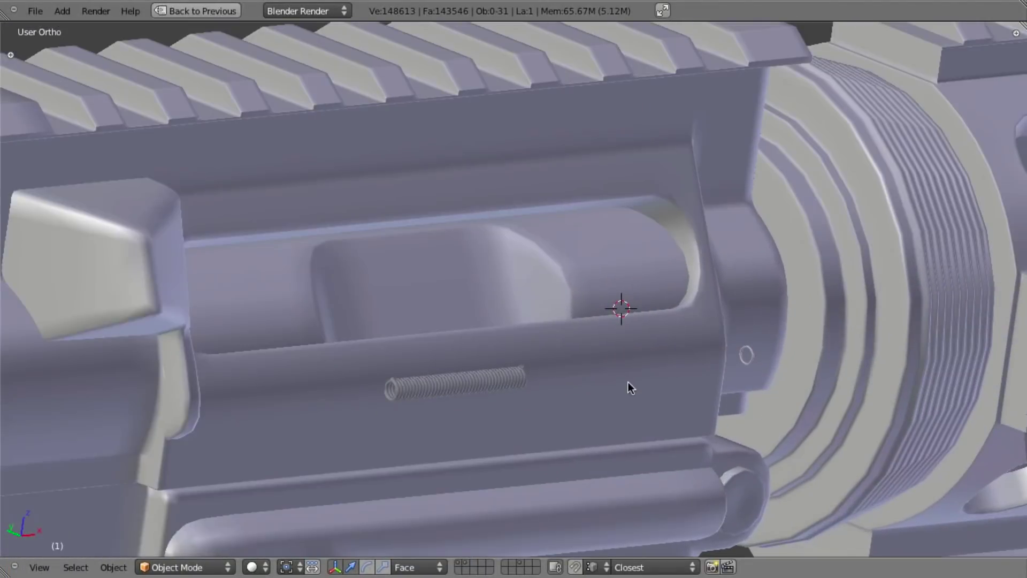
Step: Rotate the tube mesh a further -15 degrees about the X axis
key("KP_1")
key("Tab")
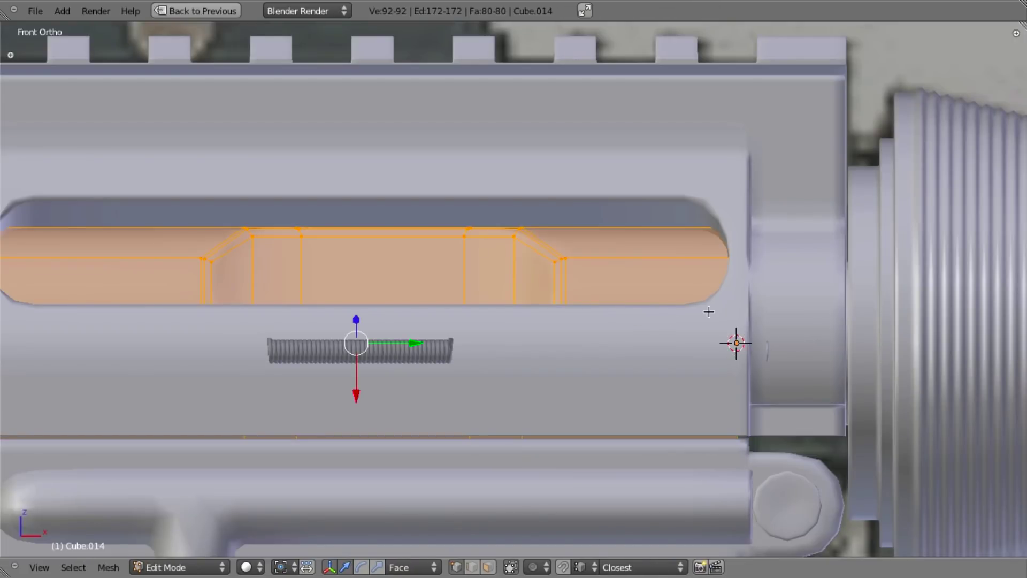
key("r")
key("x")
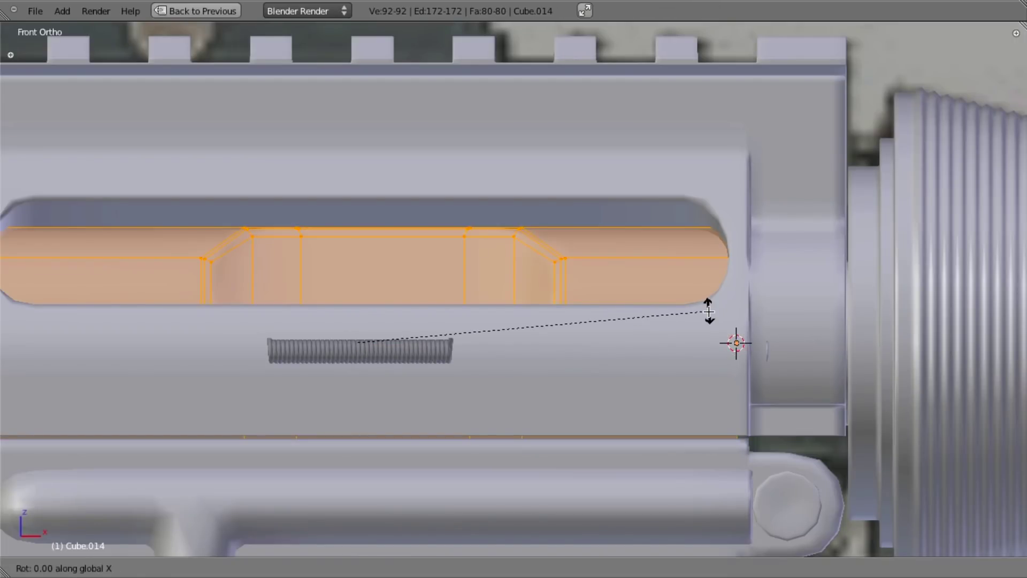
type("-15")
key("Return")
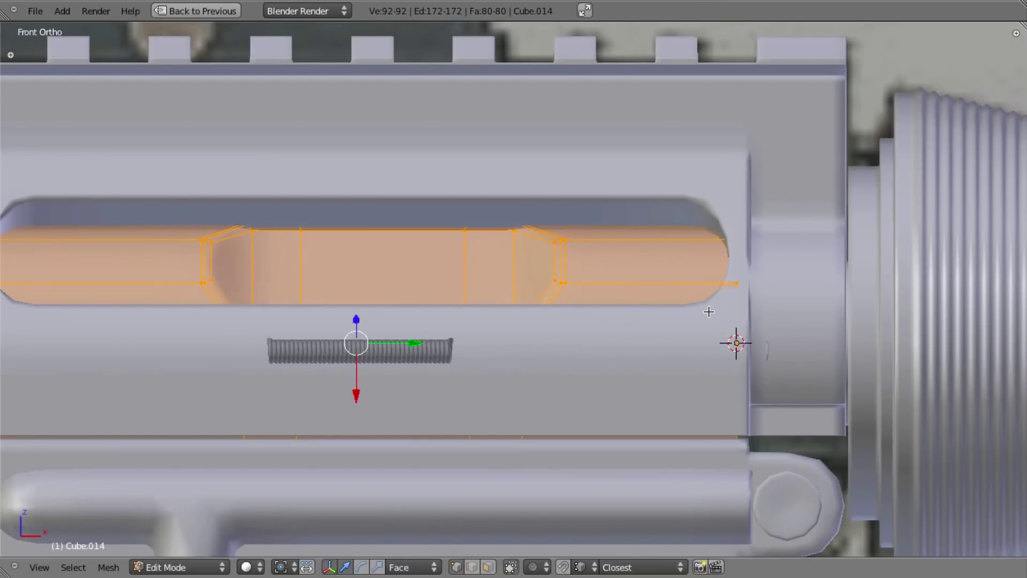
key("Tab")
Step: Inspect the rotated recess through the ejection port and check it against the reference photo
scroll(590, 350, "down", 4)
middle_click_drag(589, 350, 553, 333)
scroll(725, 386, "up", 2)
key("super+Tab")
key("super+Tab")
scroll(672, 380, "down", 2)
scroll(651, 307, "down", 2)
scroll(525, 282, "down", 1)
Step: Select the tube among the rifle parts, examine its placement in the receiver, and open its mesh in wireframe front view
right_click(538, 354)
scroll(538, 354, "up", 4)
key("z")
scroll(538, 354, "down", 3)
right_click(553, 333)
right_click(576, 295)
key("KP_1")
scroll(518, 352, "up", 4)
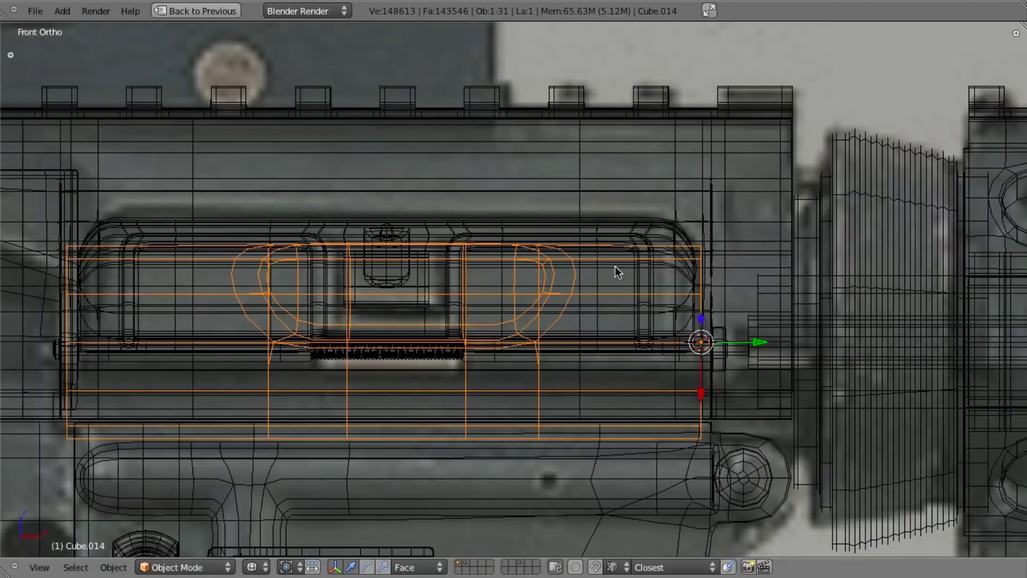
scroll(627, 258, "down", 6)
key("z")
middle_click_drag(498, 306, 416, 324)
scroll(416, 324, "up", 3)
key("a")
key("z")
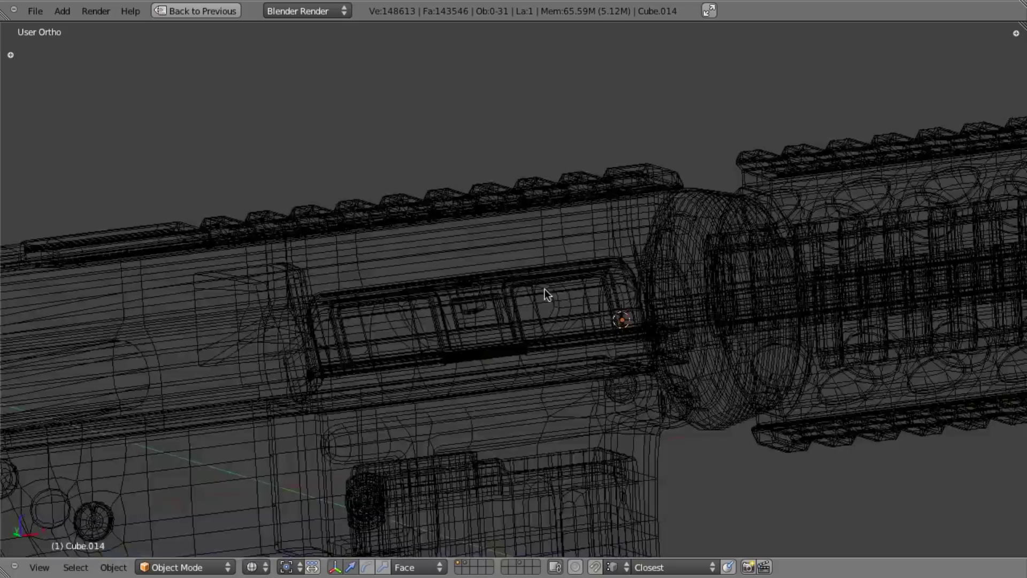
key("Tab")
key("KP_1")
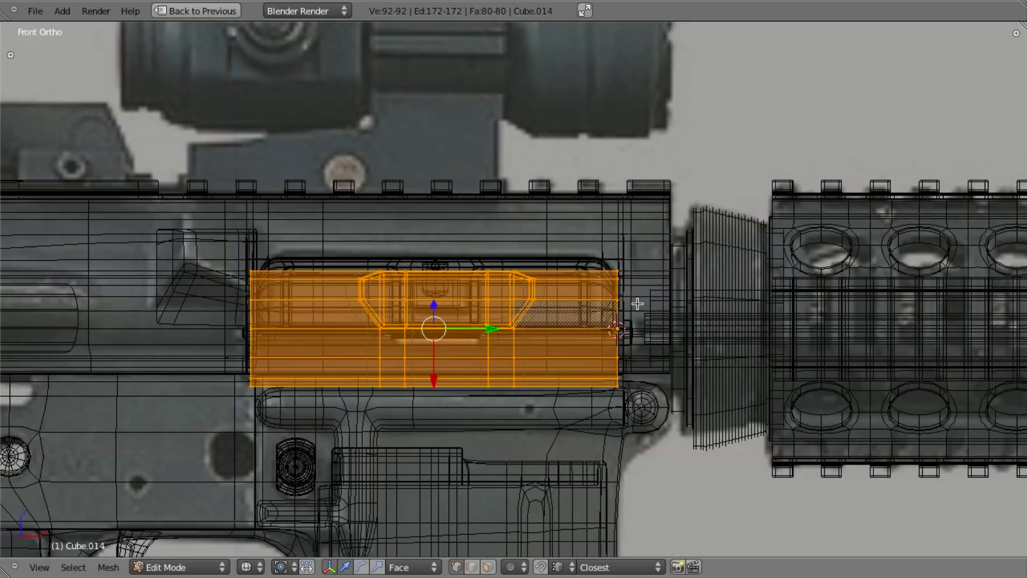
Step: Switch to Preview, zoom in on the bolt carrier's front end in the ejection port photo, and return to Blender
key("super+Tab")
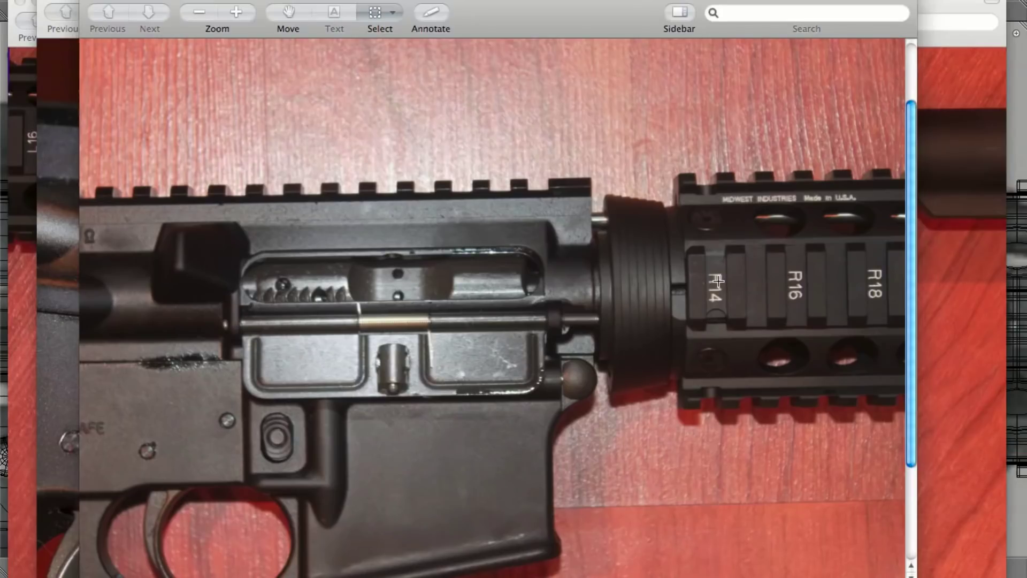
scroll(603, 325, "up", 3)
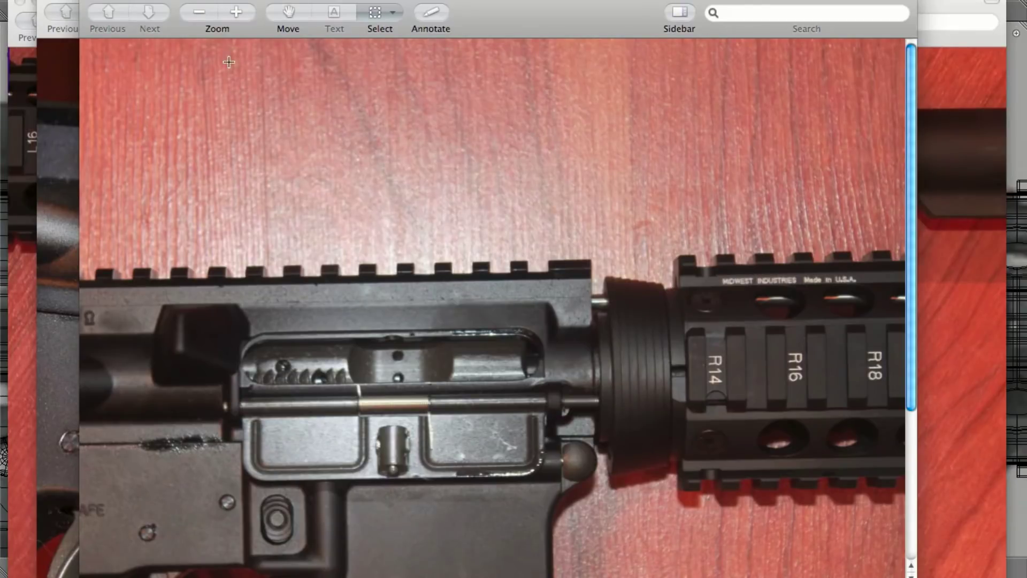
left_click(236, 15)
left_click(237, 15)
left_click(236, 15)
left_click_drag(503, 353, 384, 149)
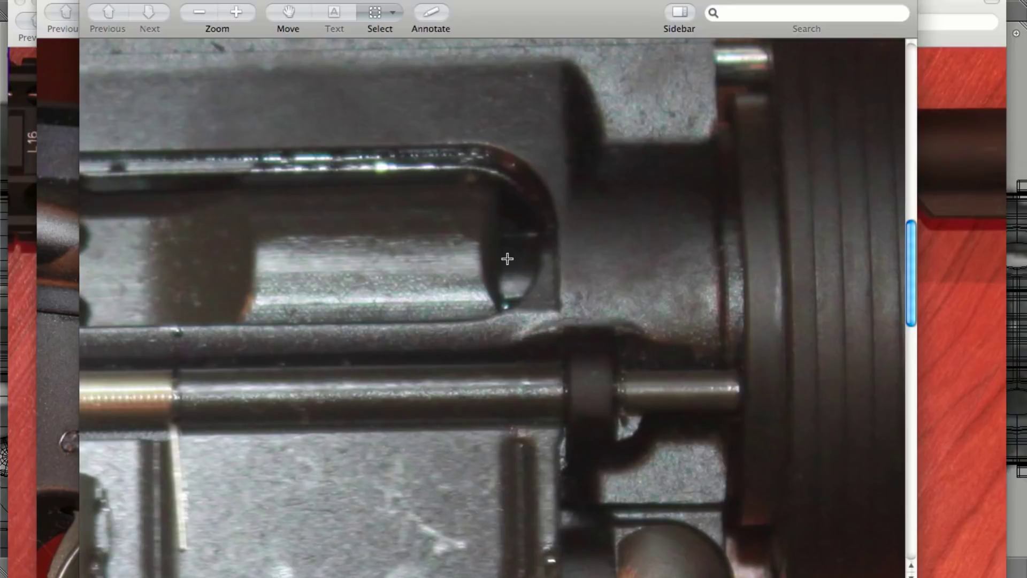
key("super+Tab")
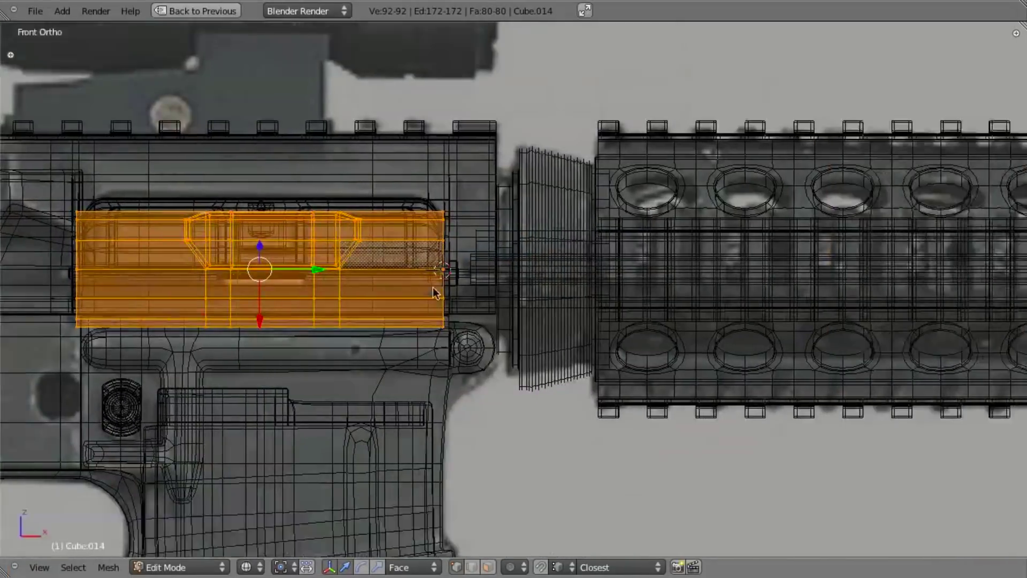
Step: Select the edge ring at the front end of the bolt carrier tube and shift it slightly along the X axis
key("a")
scroll(341, 147, "up", 7)
right_click(247, 92, "alt")
middle_click_drag(300, 164, 527, 280, "shift")
key("g")
key("x")
left_click(475, 264)
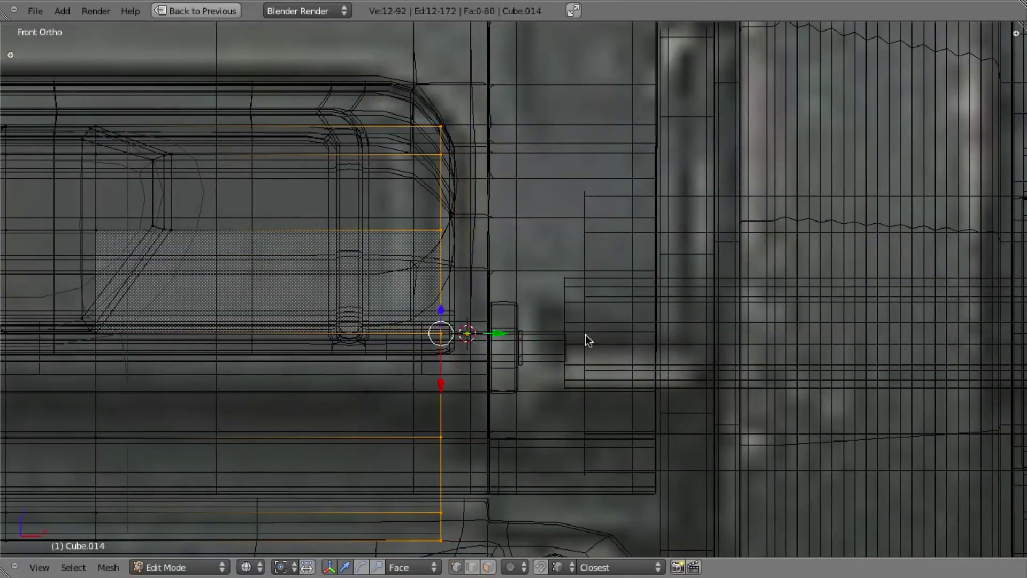
Step: Extrude the bolt carrier's front ring slightly forward along X, then extrude and scale it inward to form a narrower ring
key("e")
key("x")
left_click(593, 334)
key("s")
left_click(590, 340)
key("e")
key("s")
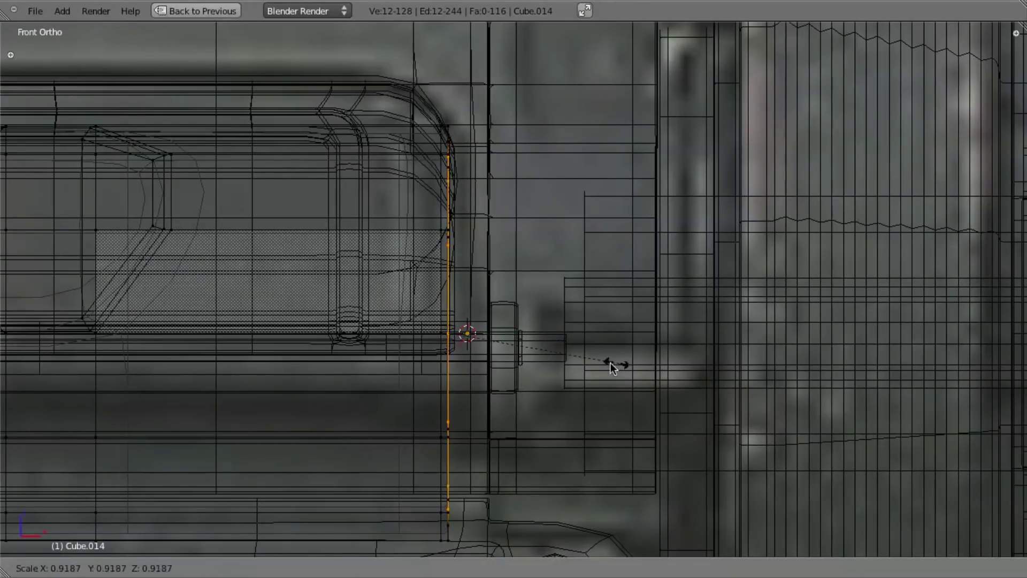
key("x")
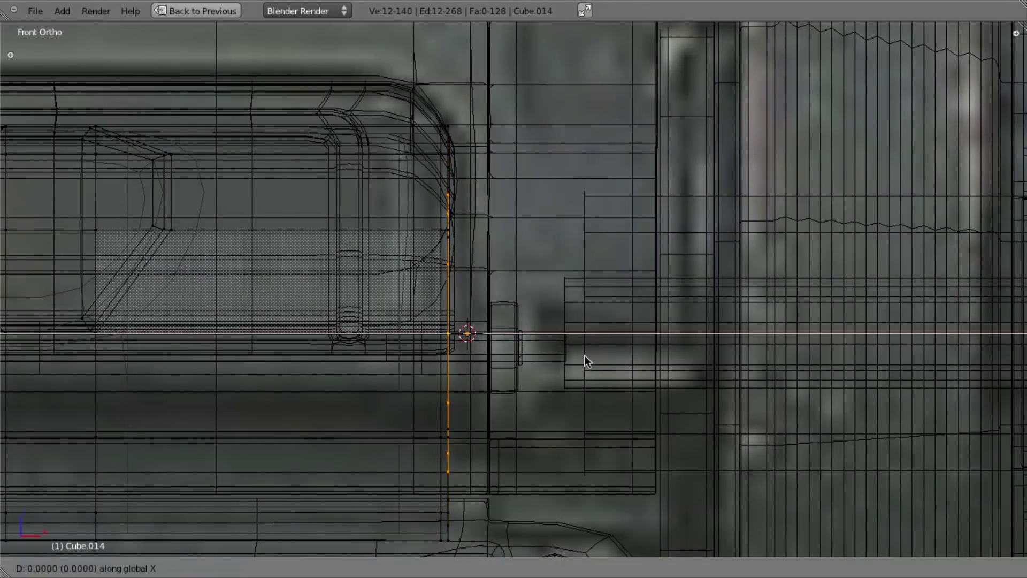
left_click(588, 354)
Step: Extrude the narrowed ring forward along X and add an edge loop at the stepped front end
key("e")
key("x")
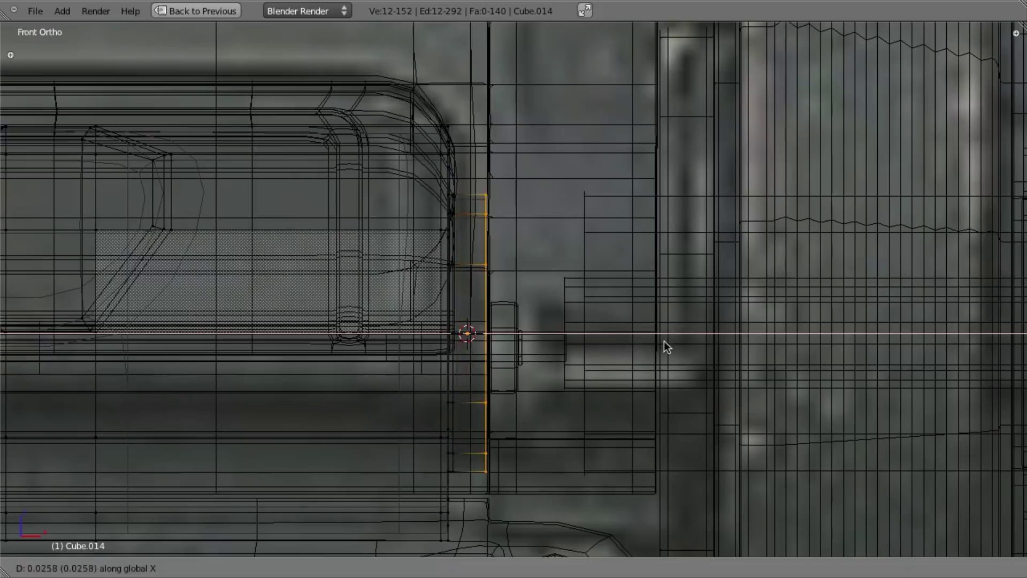
left_click(686, 334)
middle_click_drag(641, 239, 498, 215)
key("a")
key("ctrl+r")
left_click(450, 183)
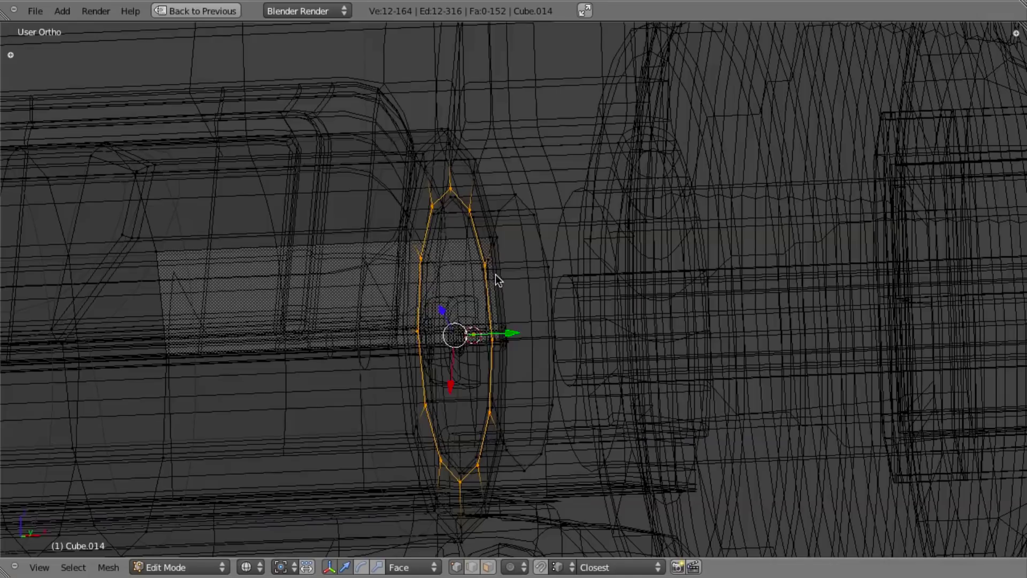
key("a")
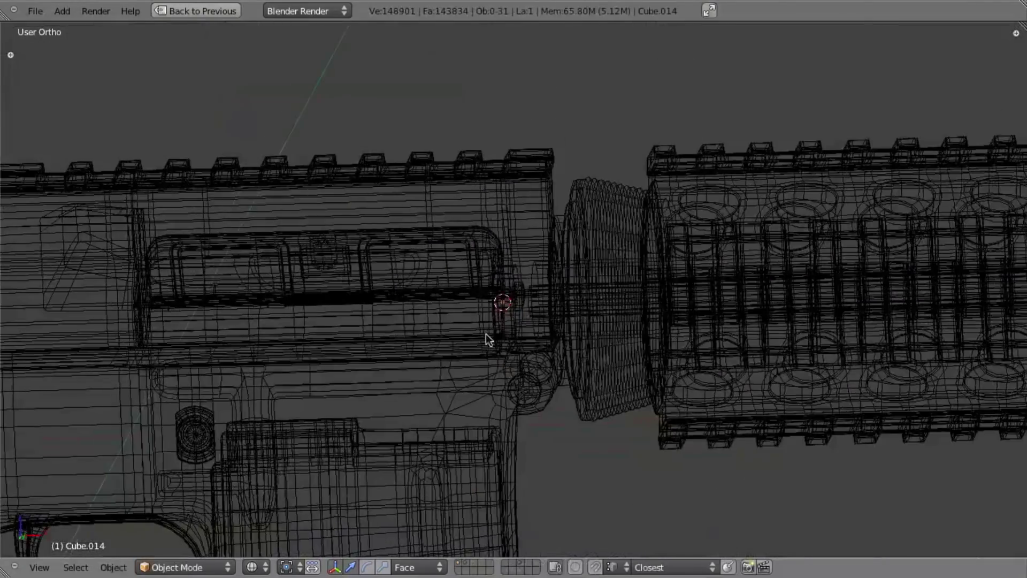
Step: Leave mesh editing and compare the receiver with the reference image in wireframe front view
key("z")
middle_click_drag(524, 311, 507, 207, "shift")
key("z")
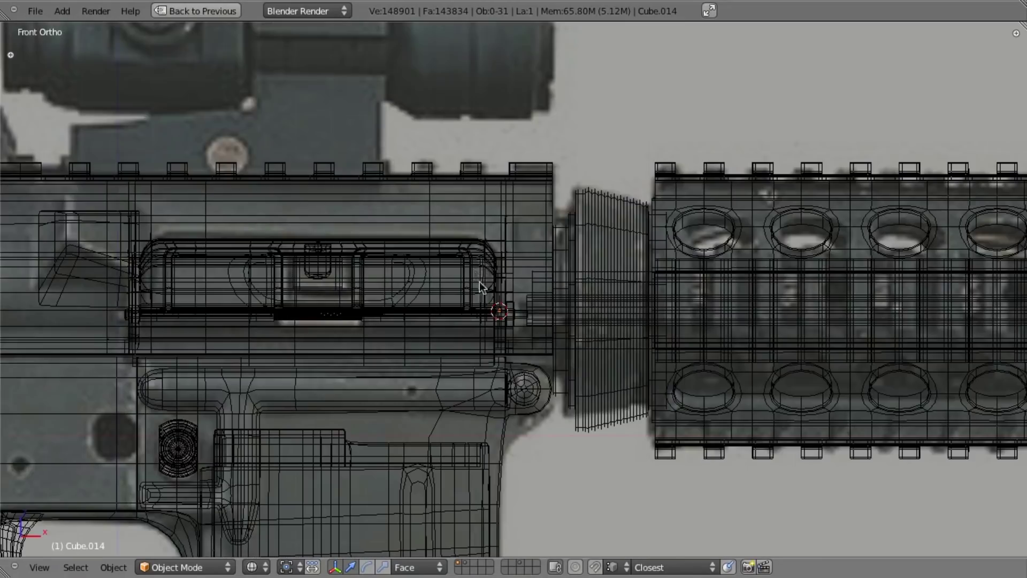
scroll(483, 307, "down", 4)
scroll(454, 327, "up", 4)
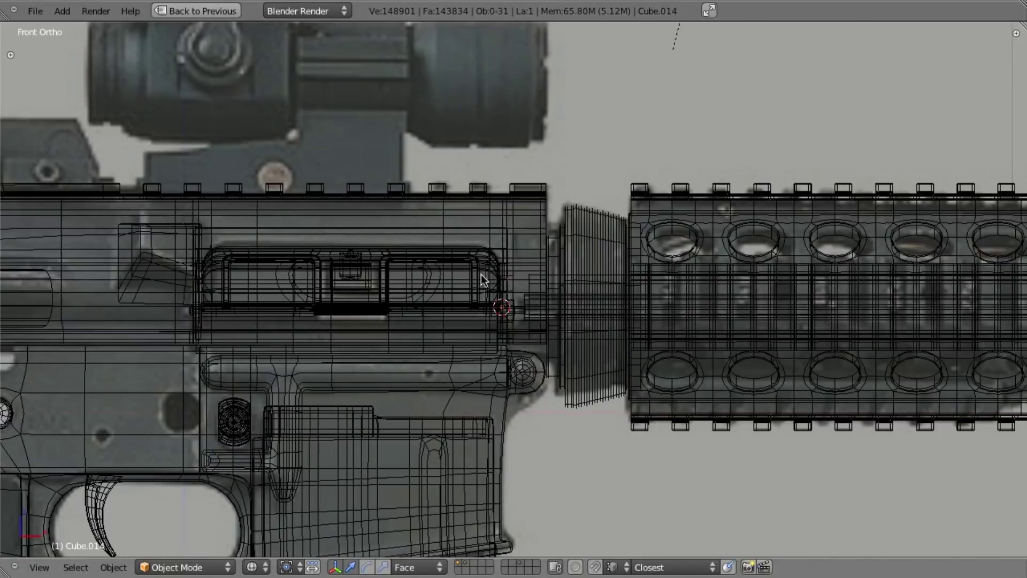
scroll(486, 277, "down", 2)
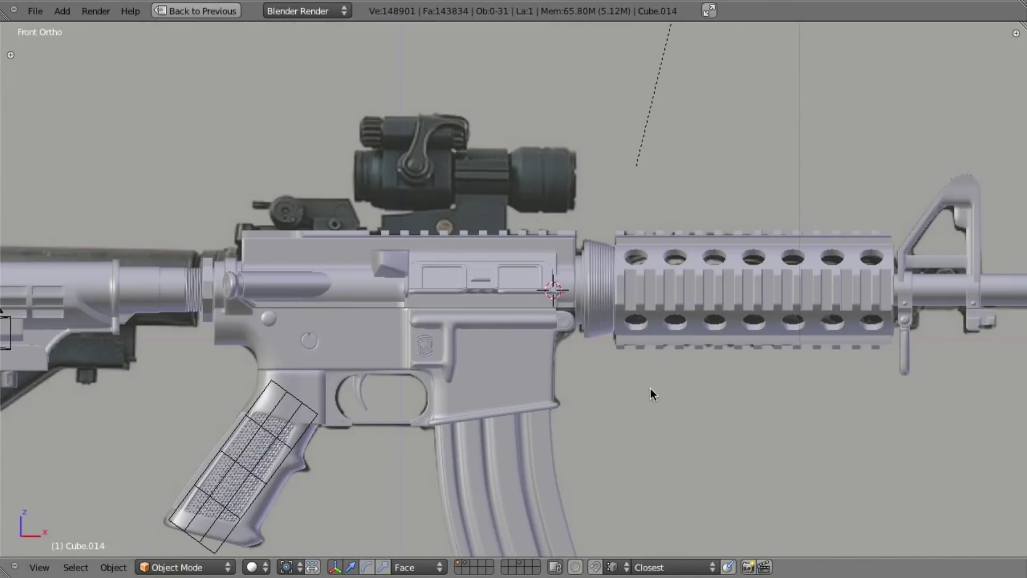
Step: Inspect the shaded receiver and closed dust cover from several angles
middle_click_drag(607, 414, 581, 433)
scroll(582, 433, "up", 2)
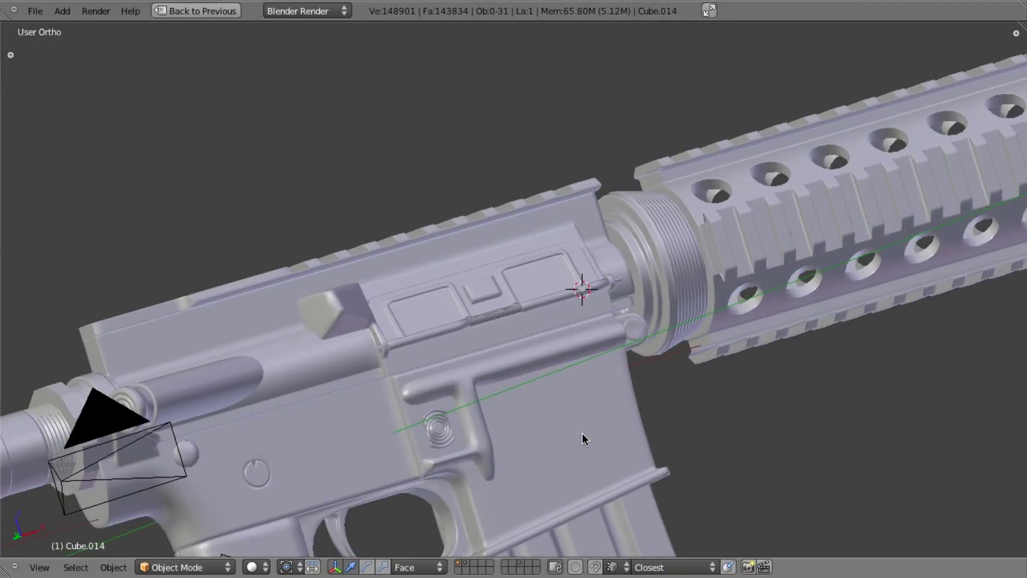
scroll(582, 434, "up", 1)
middle_click_drag(581, 434, 604, 323)
scroll(604, 322, "down", 3)
middle_click_drag(525, 338, 617, 324)
scroll(618, 324, "up", 2)
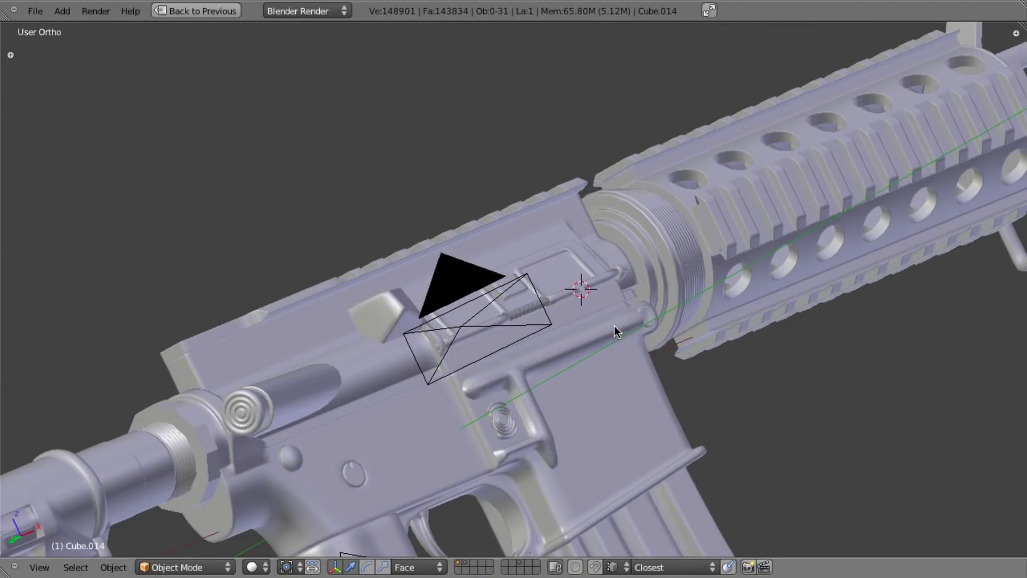
scroll(617, 325, "up", 3)
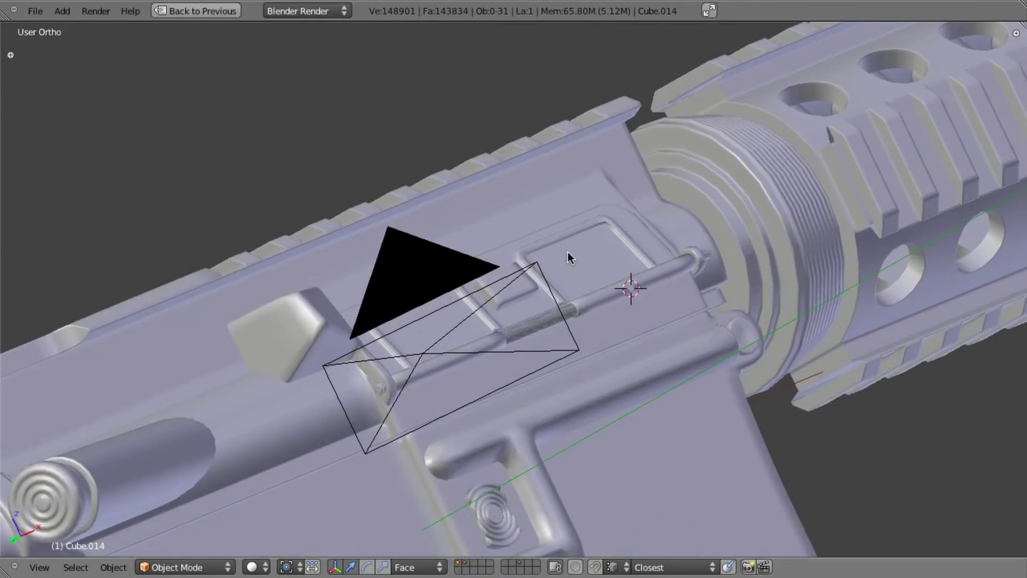
middle_click_drag(567, 252, 606, 283)
scroll(605, 284, "down", 5)
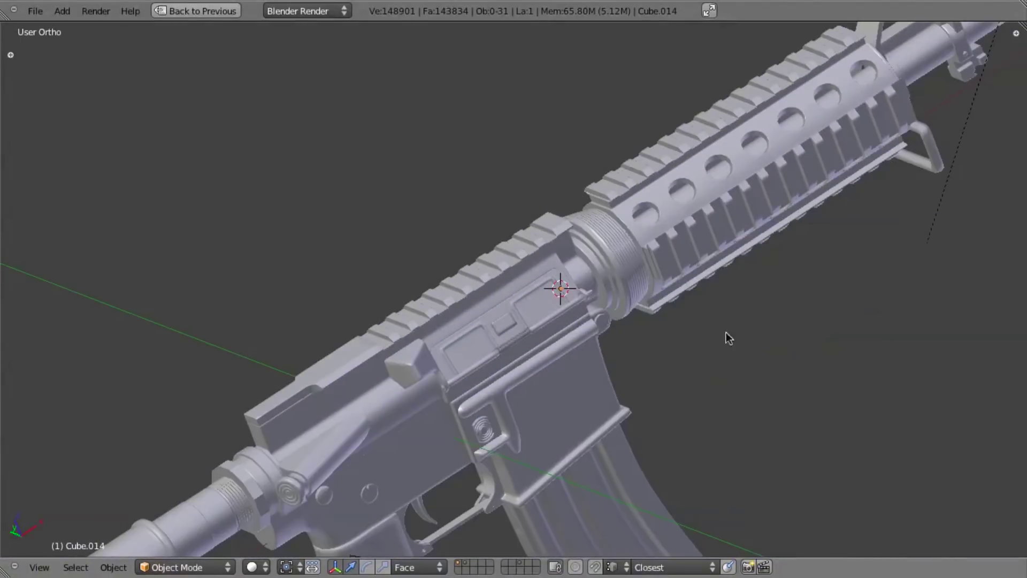
middle_click_drag(726, 332, 548, 367)
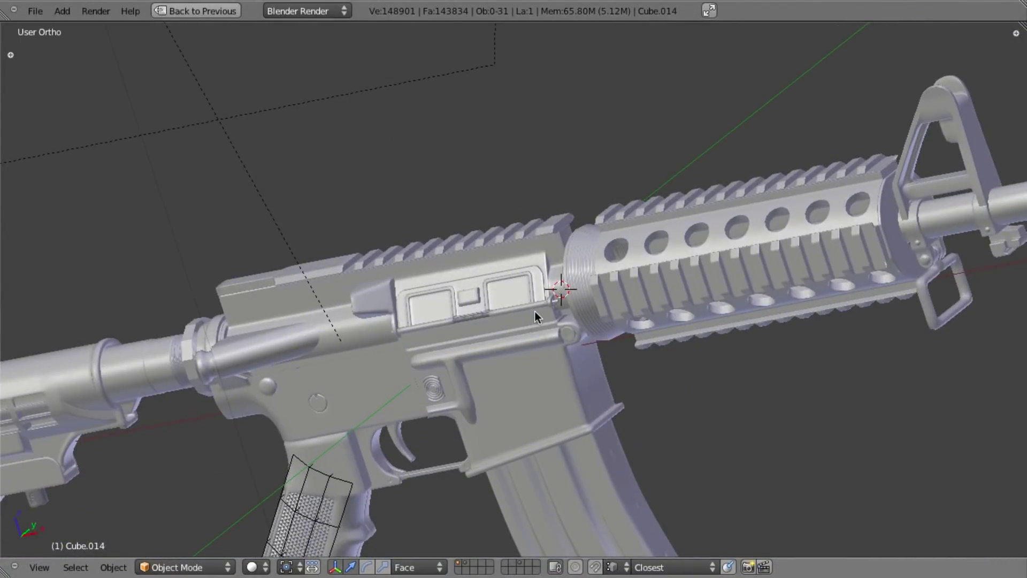
scroll(514, 315, "up", 6)
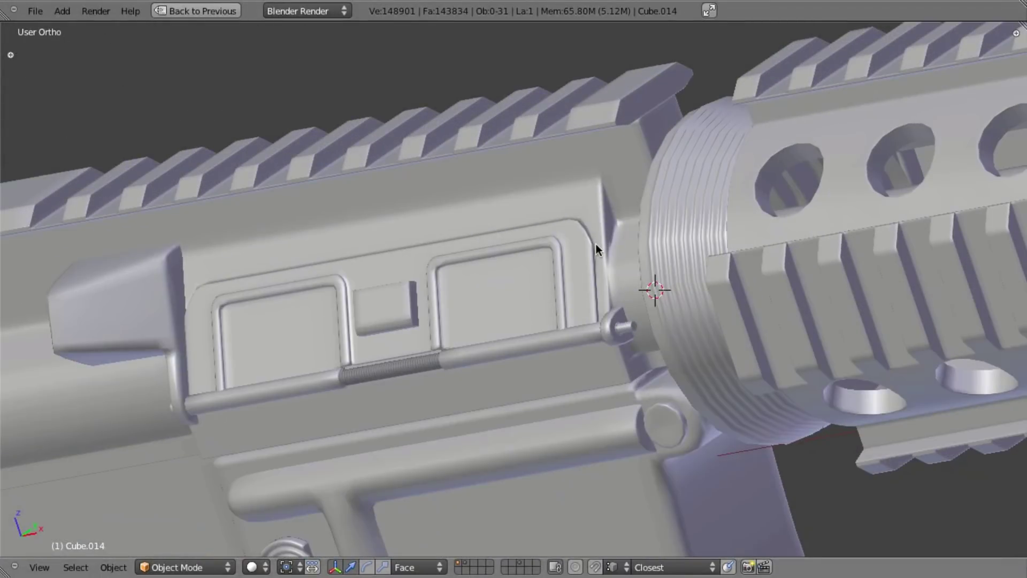
Step: Select the dust cover and examine how it fits over the ejection port from both above and below
scroll(595, 243, "up", 4)
right_click(631, 175)
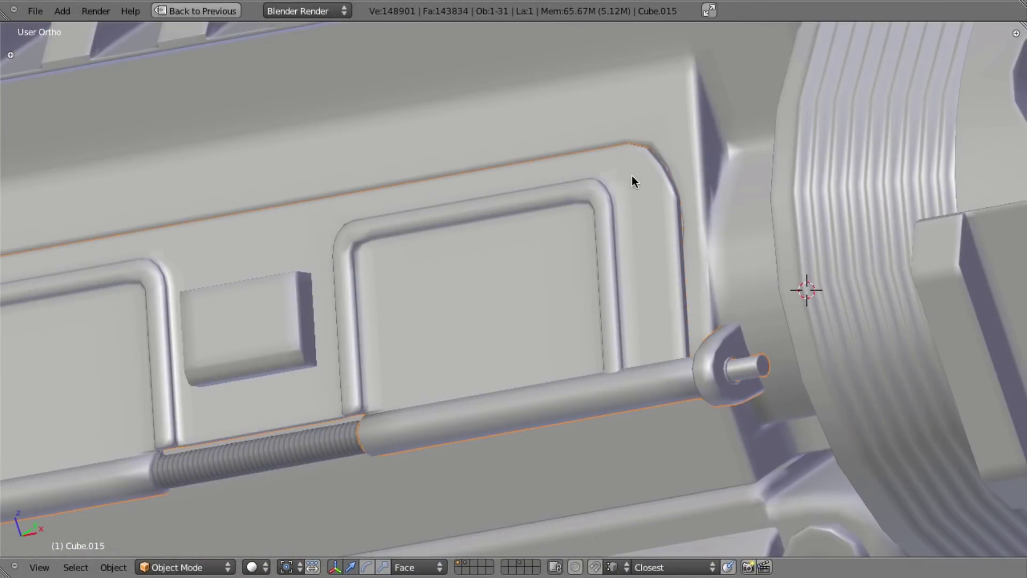
scroll(563, 302, "down", 5)
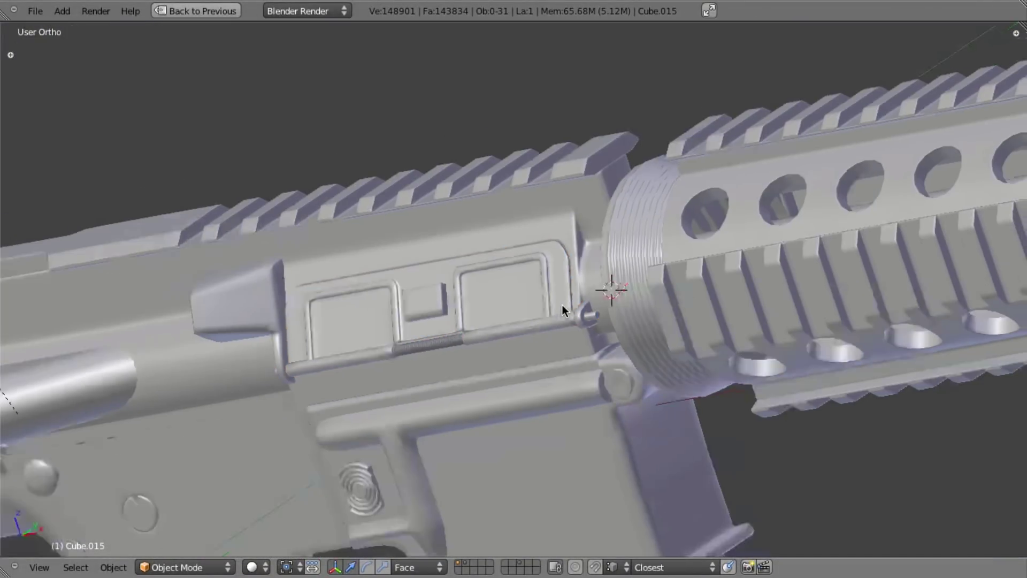
middle_click_drag(562, 305, 580, 369)
middle_click_drag(518, 373, 541, 316)
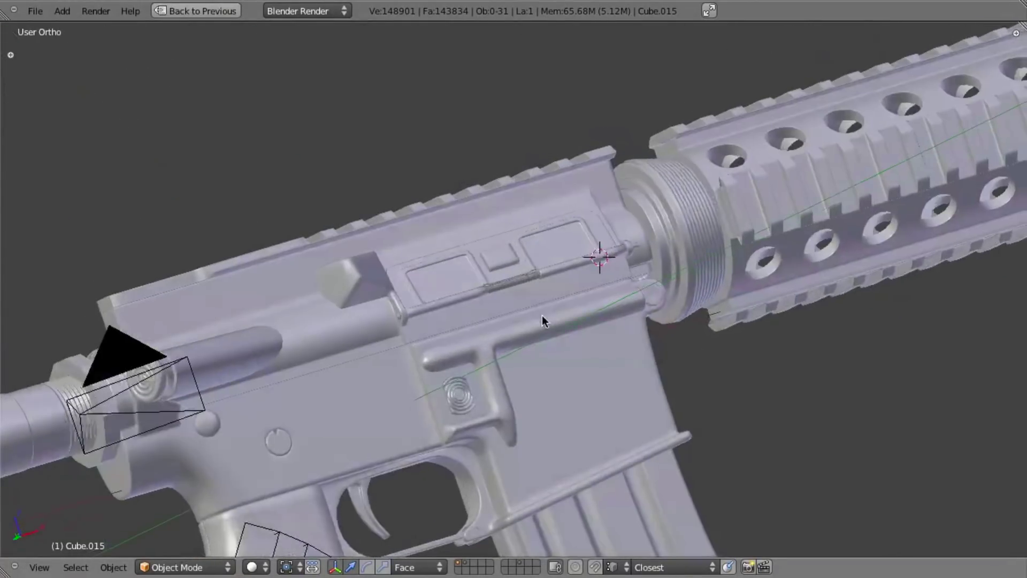
scroll(563, 392, "down", 5)
middle_click_drag(563, 394, 499, 381)
scroll(564, 339, "up", 8)
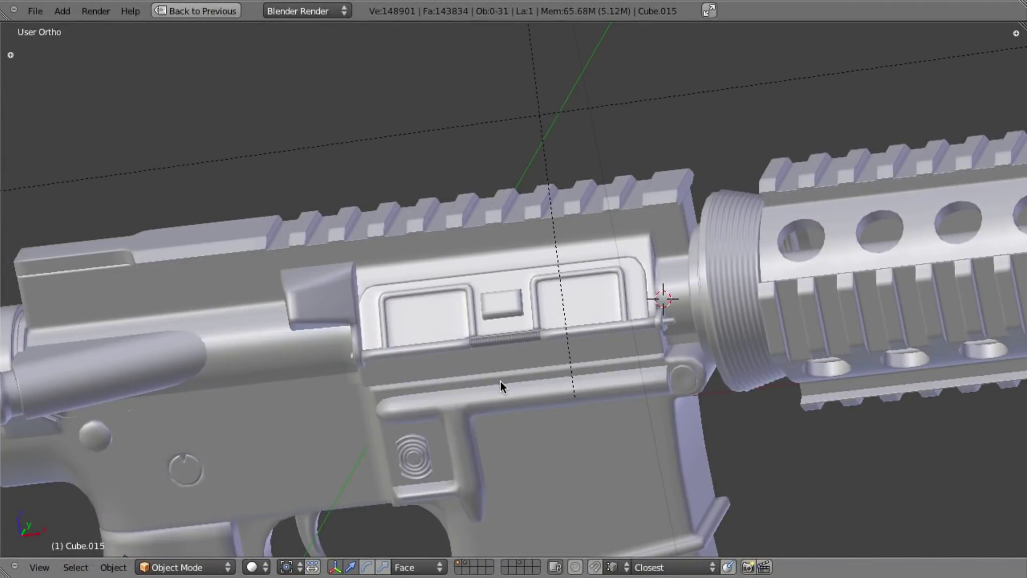
Step: Check the receiver against the reference in front view, then examine both sides of the whole rifle
key("KP_1")
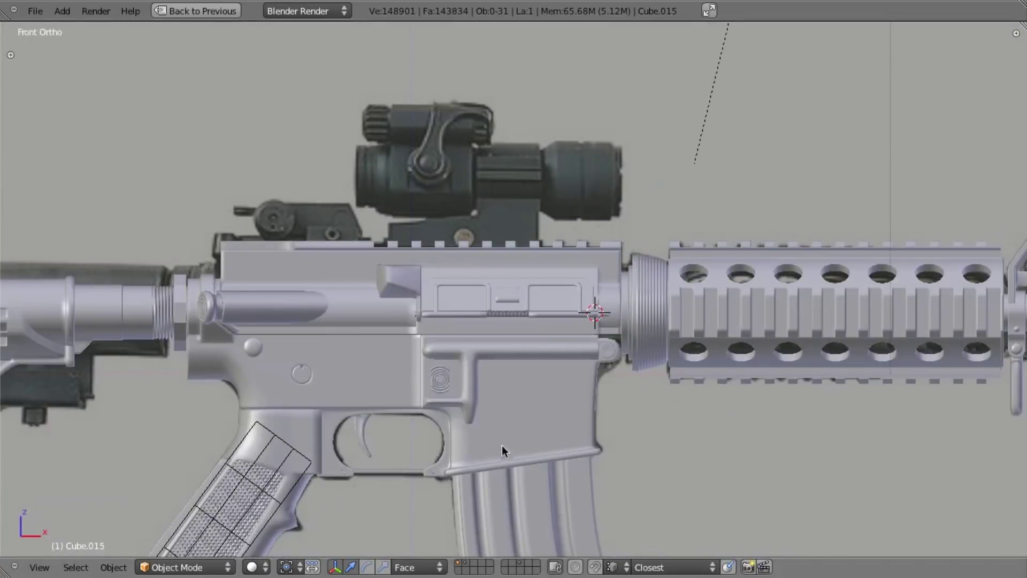
middle_click_drag(502, 445, 504, 428)
key("z")
middle_click_drag(505, 471, 515, 425, "shift")
key("KP_1")
key("z")
scroll(516, 425, "down", 3)
middle_click_drag(444, 371, 459, 329)
middle_click_drag(401, 310, 350, 264)
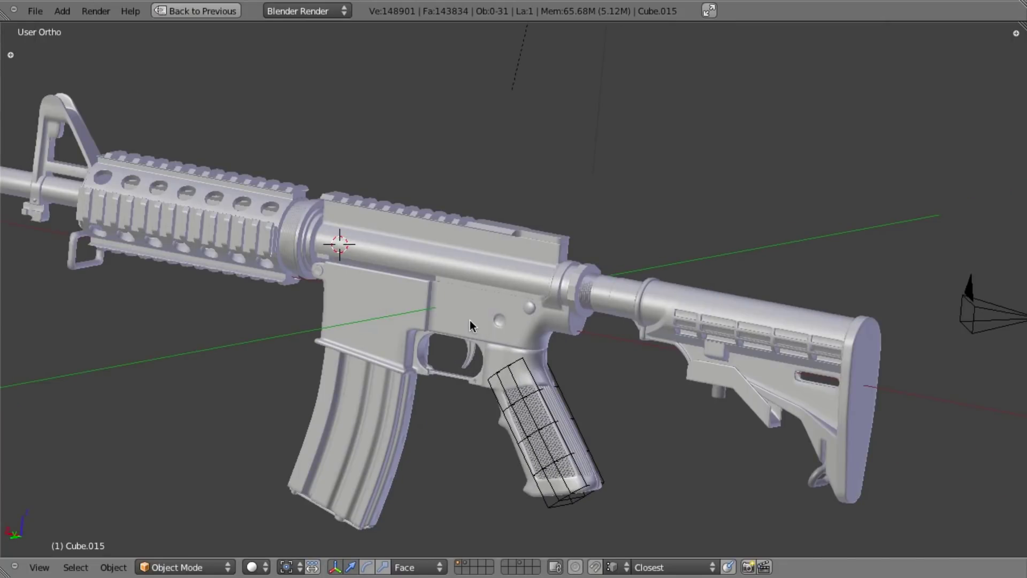
middle_click_drag(495, 299, 281, 322)
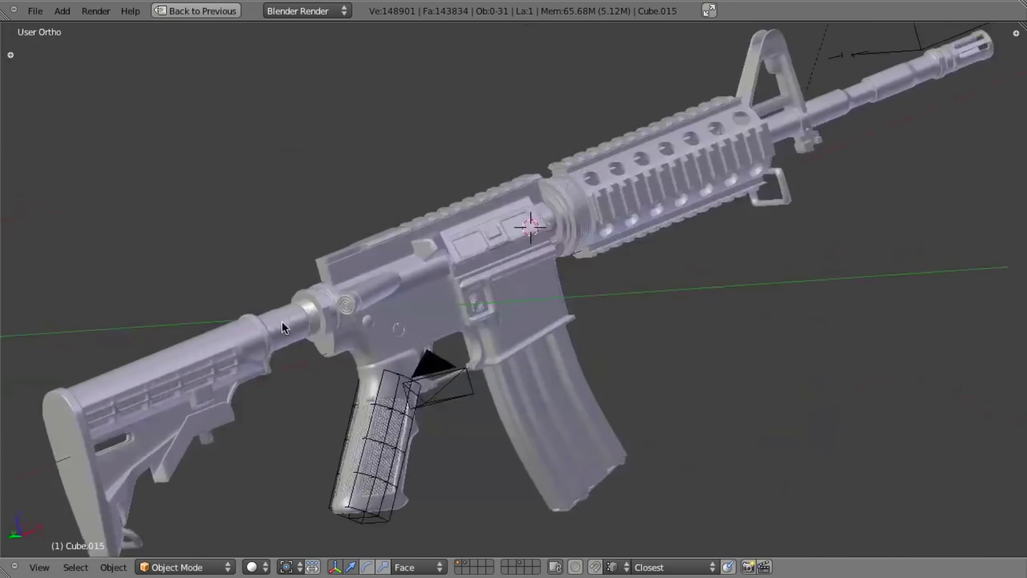
Step: Compare the complete rifle with the reference image in front view, alternating between wireframe and solid shading
key("KP_1")
key("z")
middle_click_drag(652, 338, 591, 342, "shift")
key("z")
key("z")
scroll(591, 339, "down", 4)
key("z")
scroll(591, 339, "up", 4)
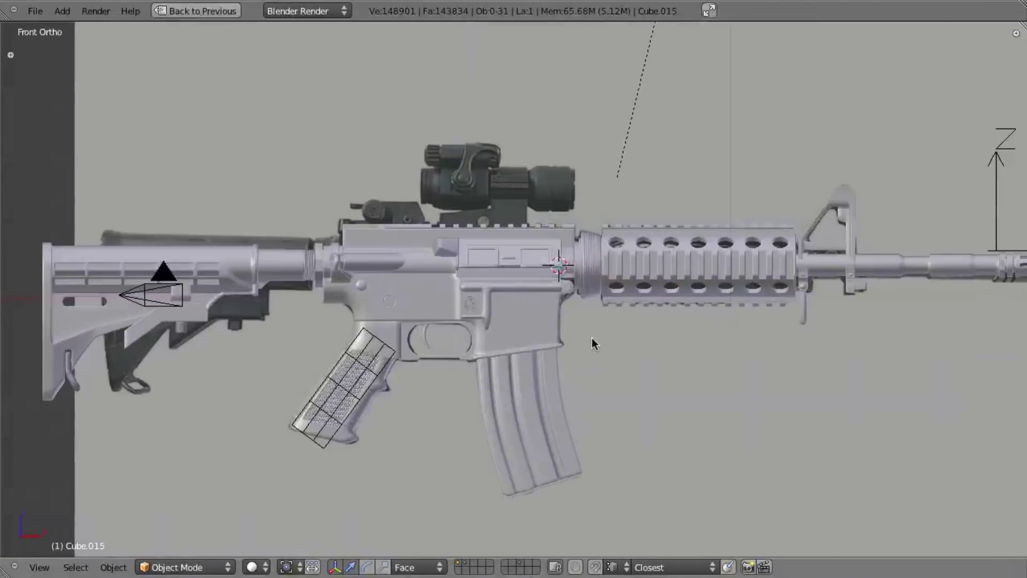
key("z")
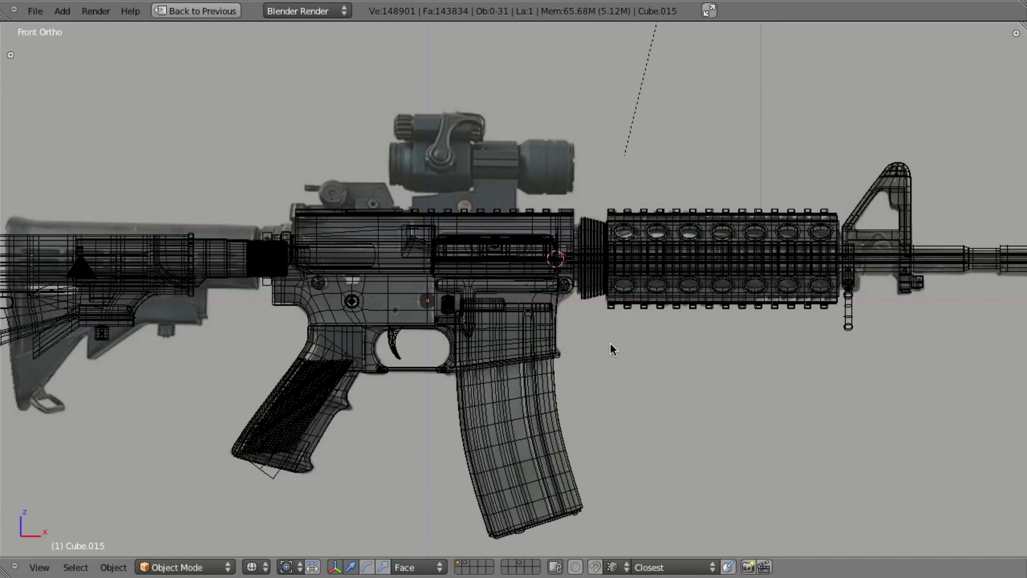
scroll(610, 345, "down", 4)
key("z")
scroll(610, 345, "up", 4)
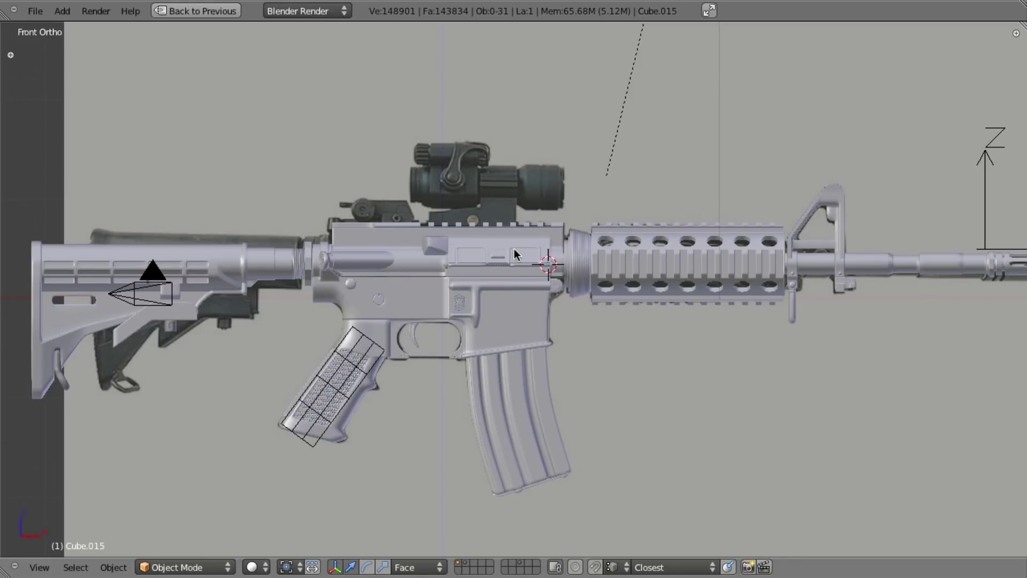
mouse_move(638, 271)
middle_mouse_down("shift")
mouse_move(633, 261)
mouse_move(640, 269)
middle_mouse_up("shift")
scroll(639, 269, "down", 2)
scroll(662, 267, "up", 2)
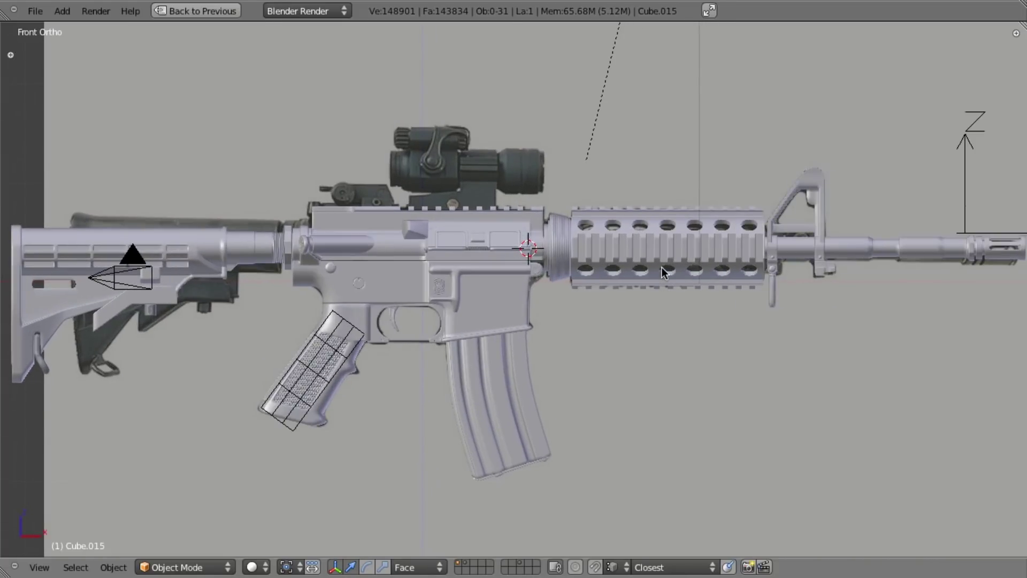
key("z")
key("z")
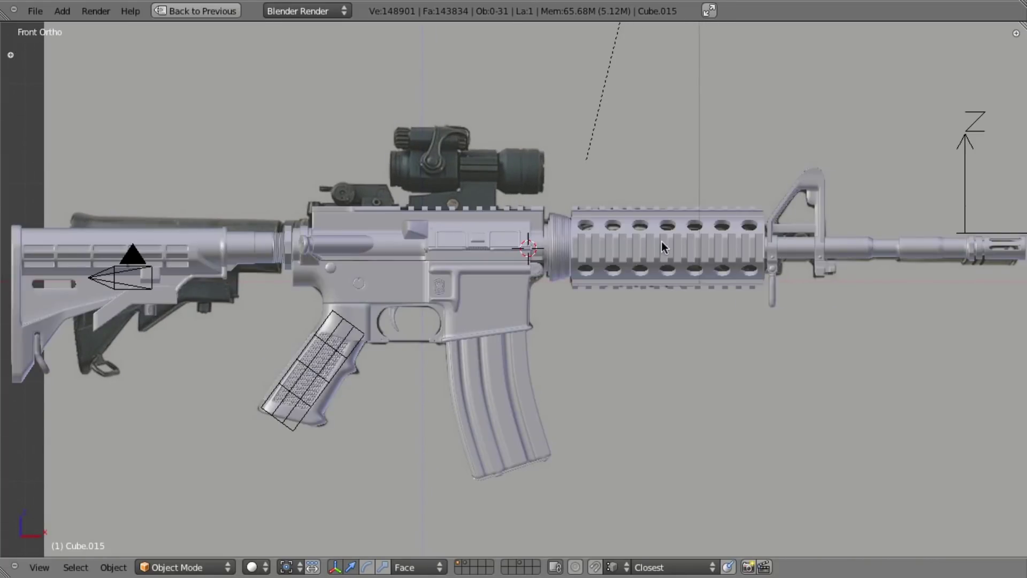